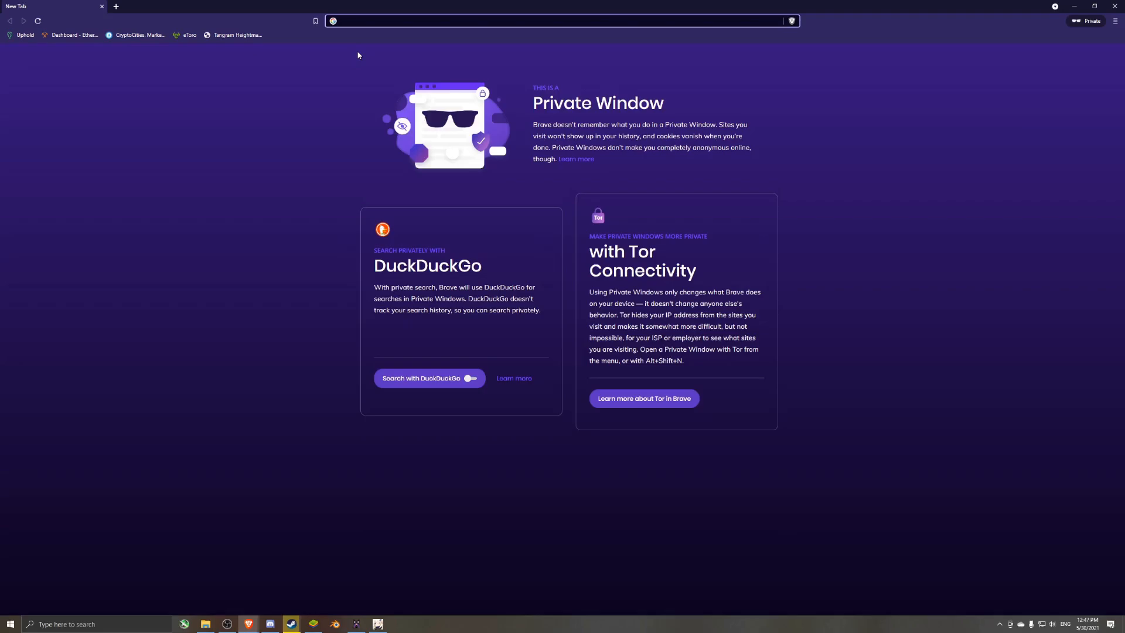
- Search Google Images for "sci-fi isometric room"
type("sci-fi")
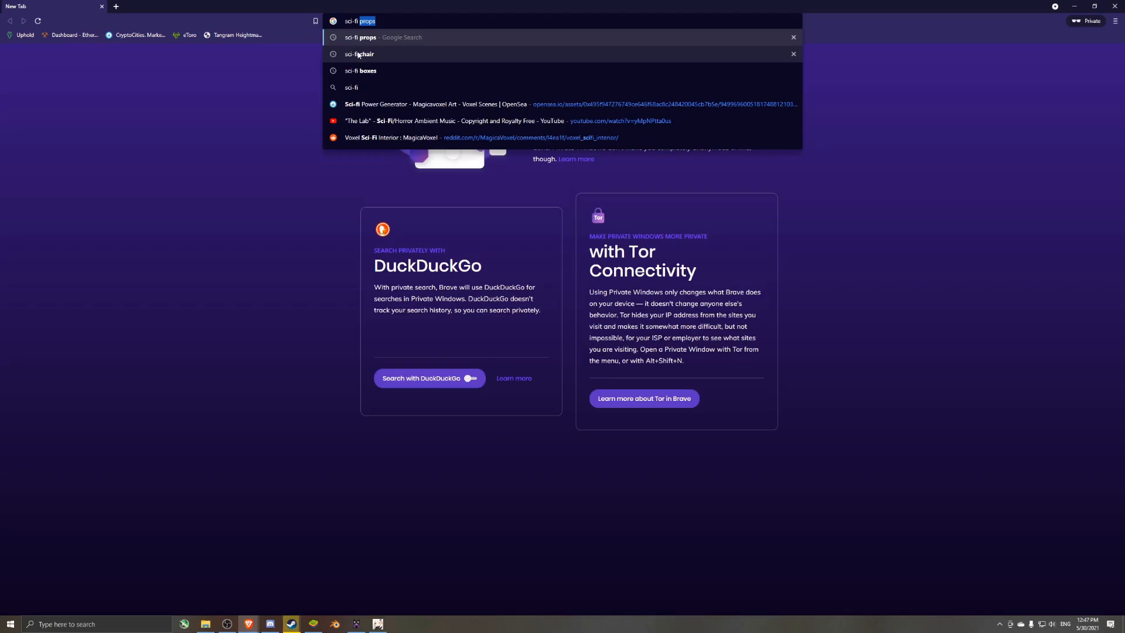
type("is")
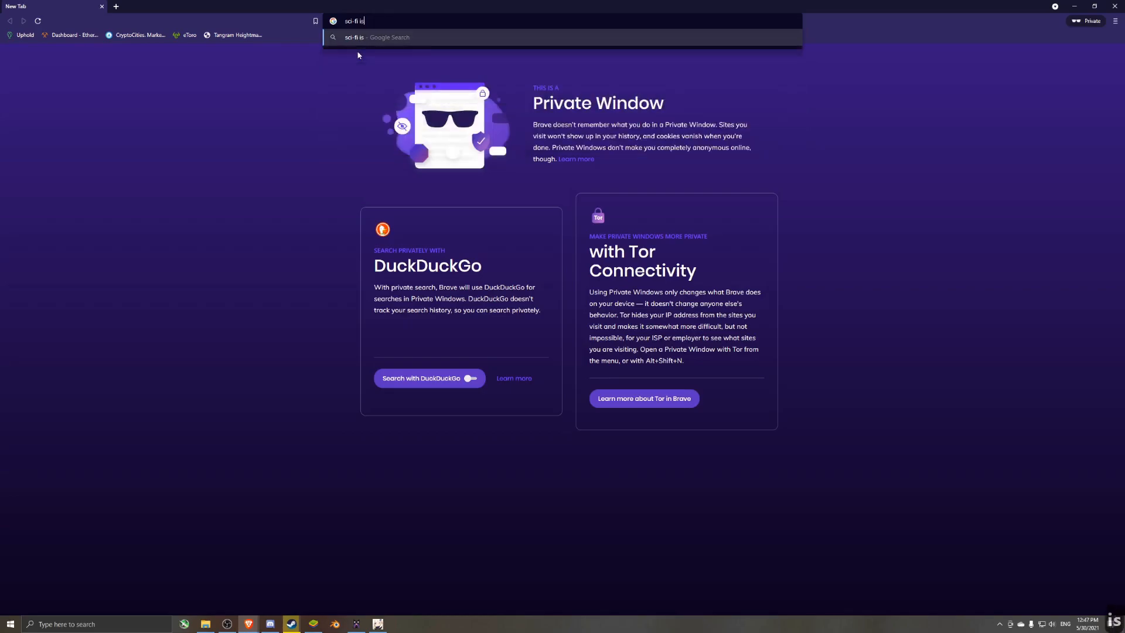
type("ometric room")
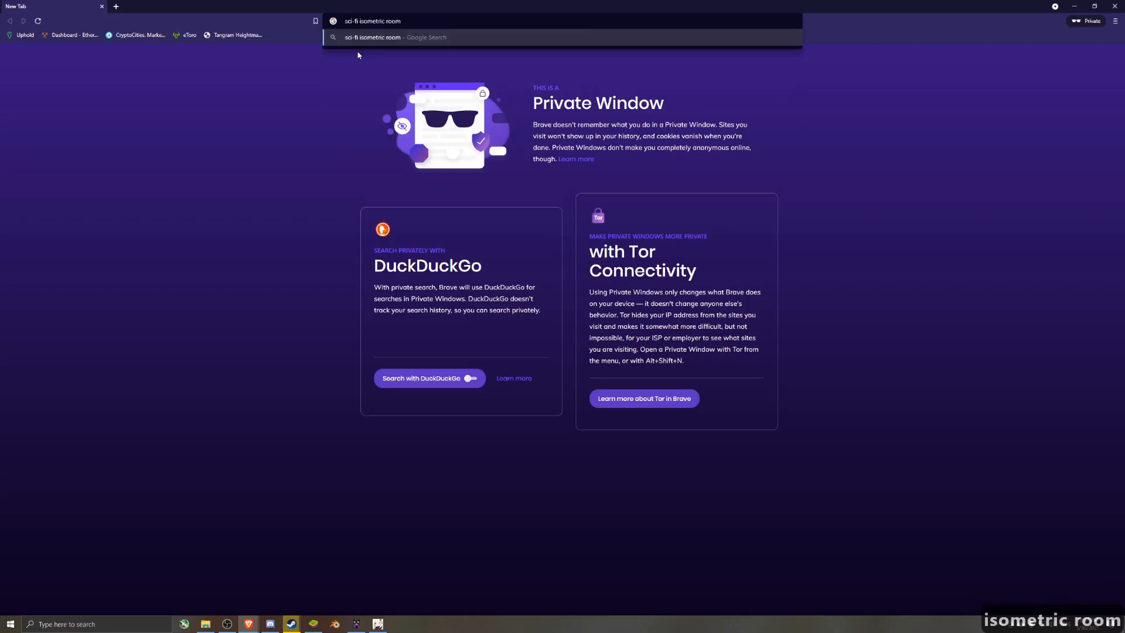
key("Return")
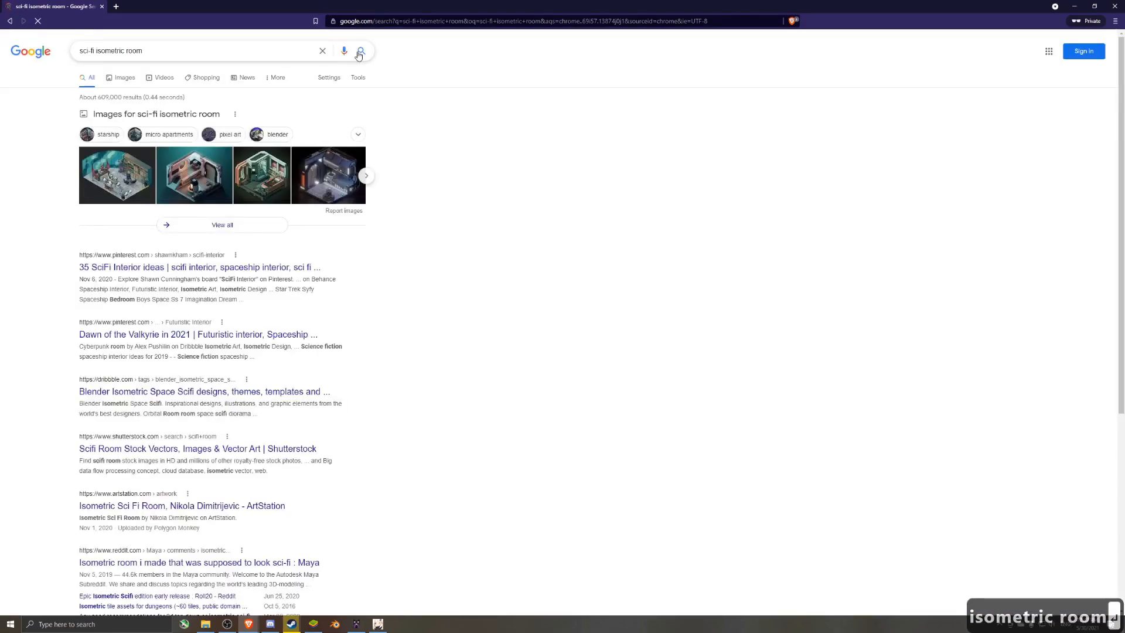
left_click(122, 80)
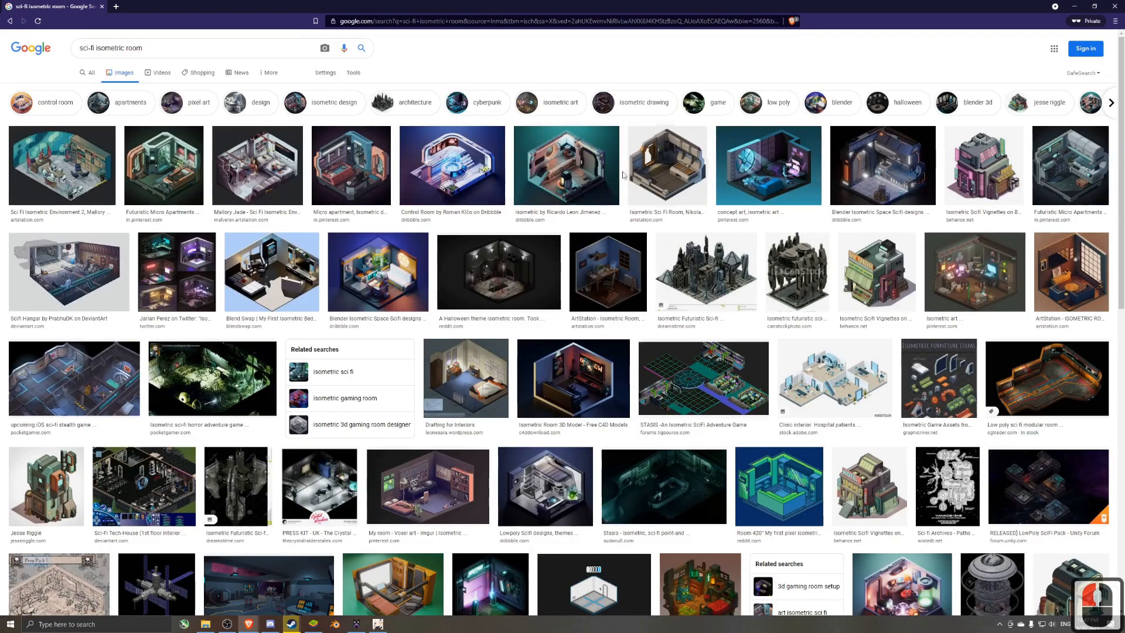
- Examine several sci-fi isometric room images and related results for layout, lighting and furniture ideas
left_click(909, 178)
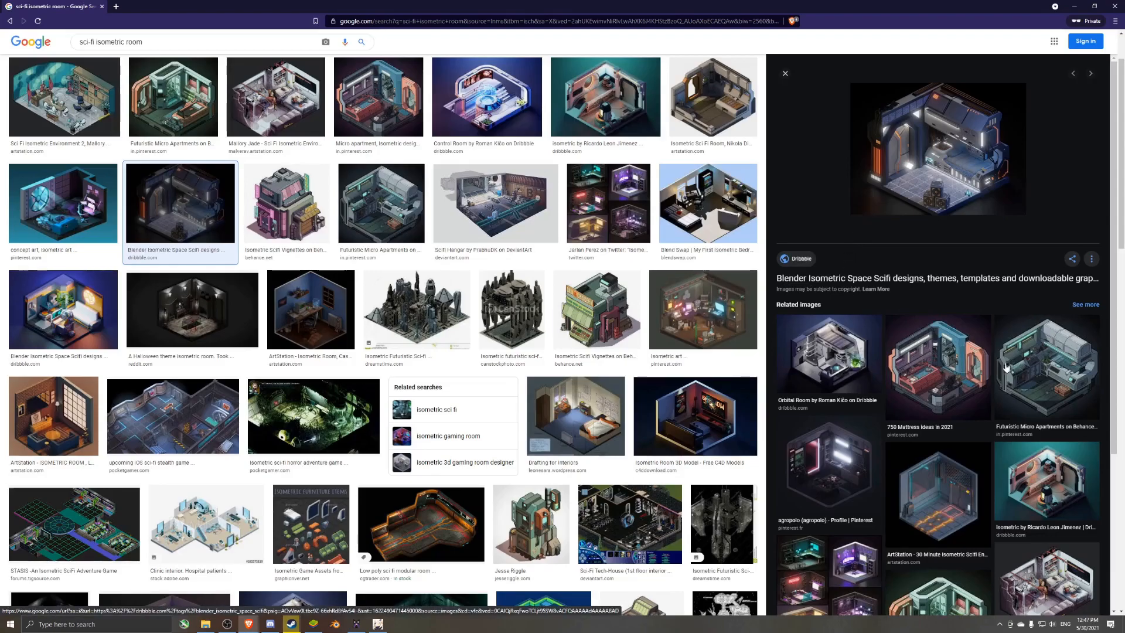
left_click(844, 461)
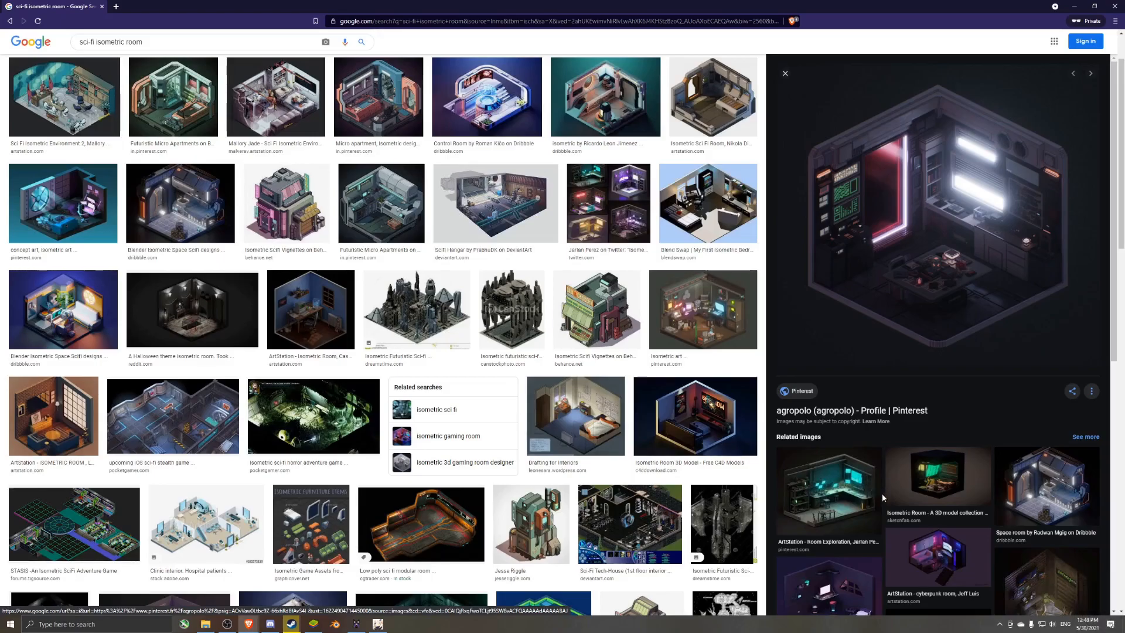
scroll(836, 499, "down", 2)
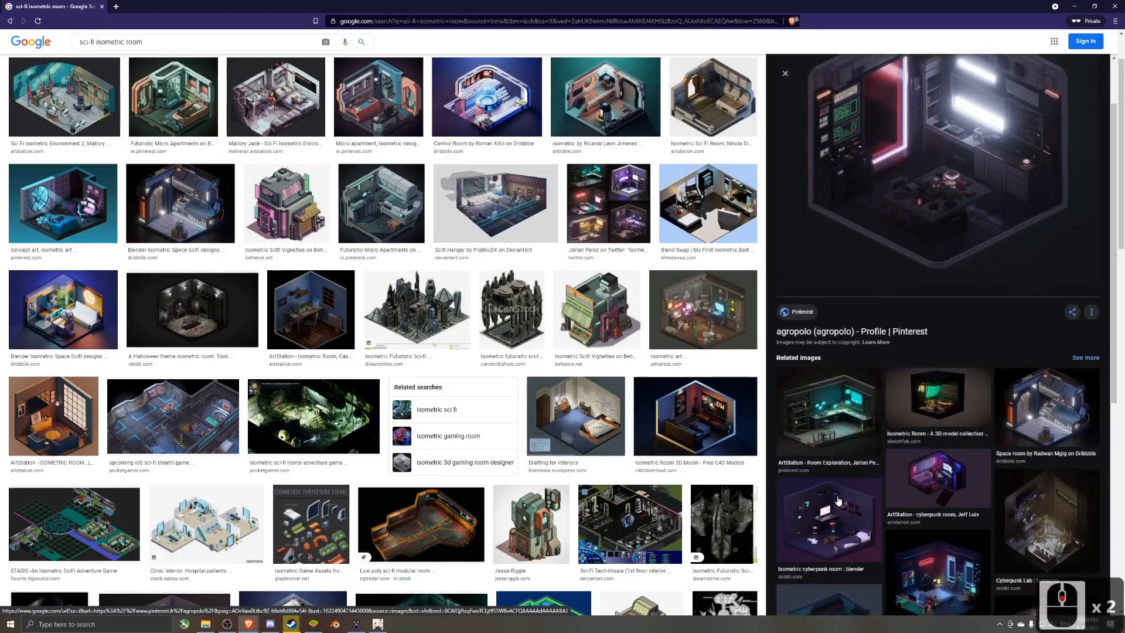
scroll(844, 492, "up", 3)
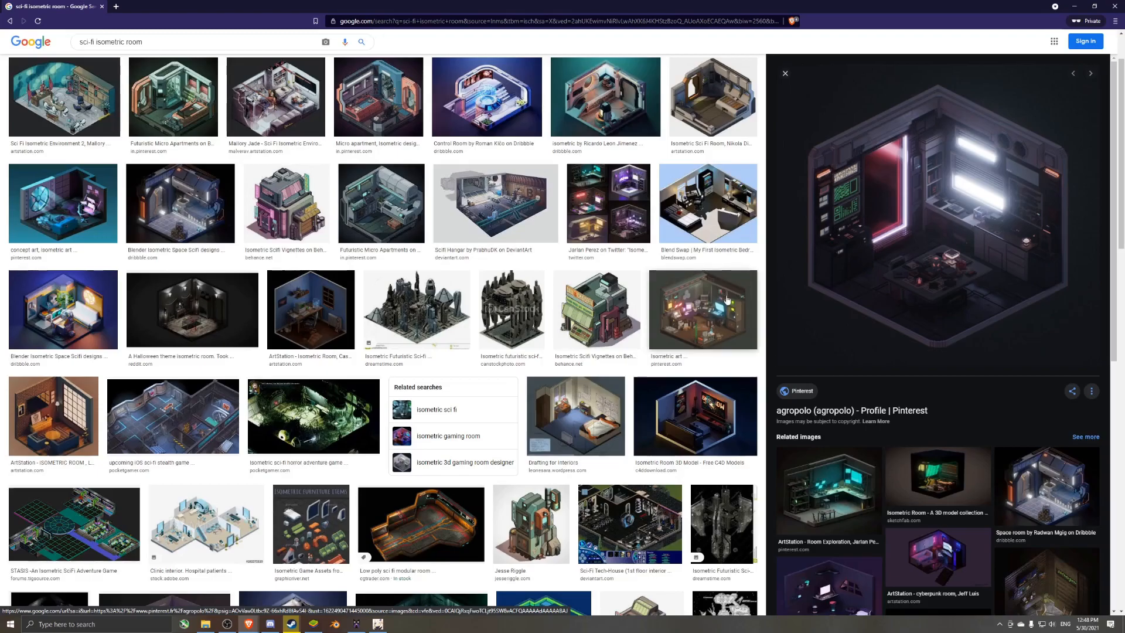
left_click(606, 102)
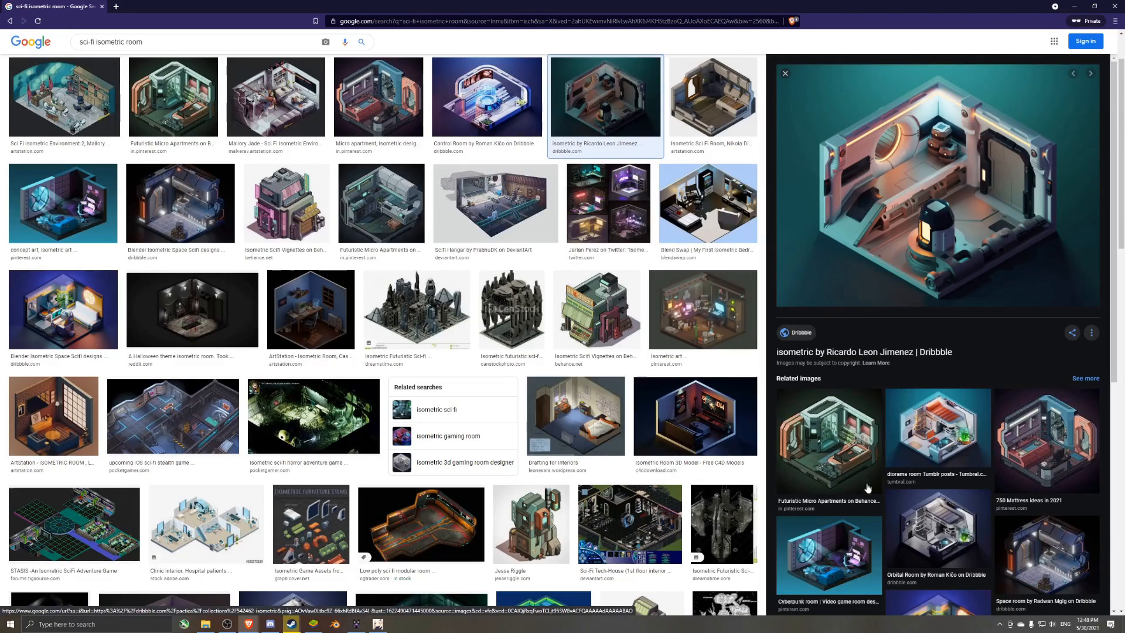
left_click(908, 531)
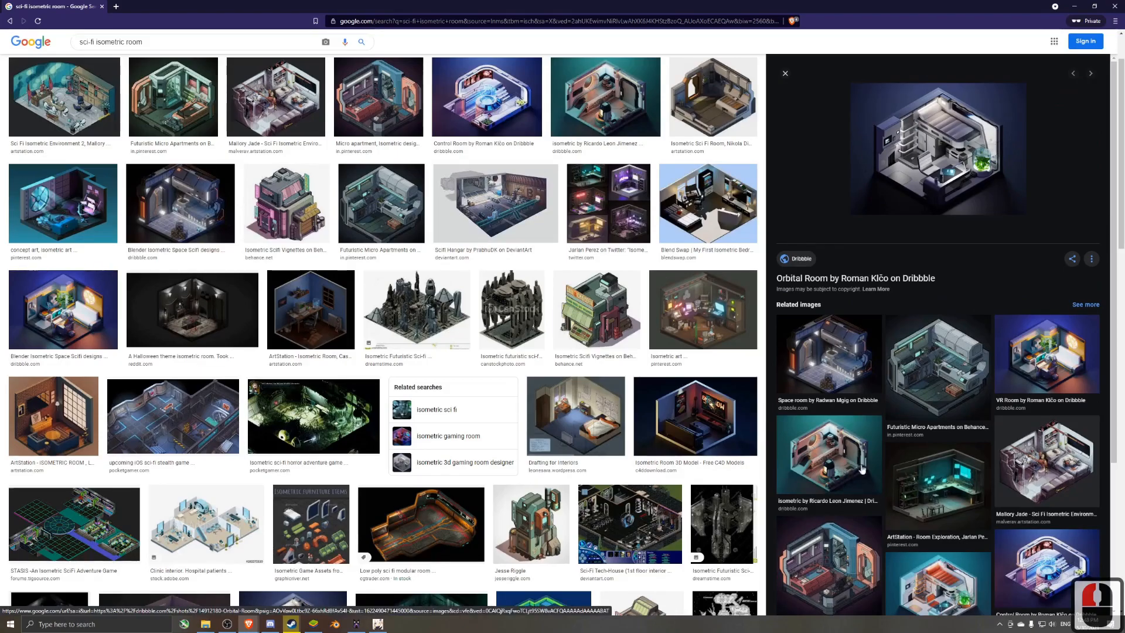
left_click(897, 478)
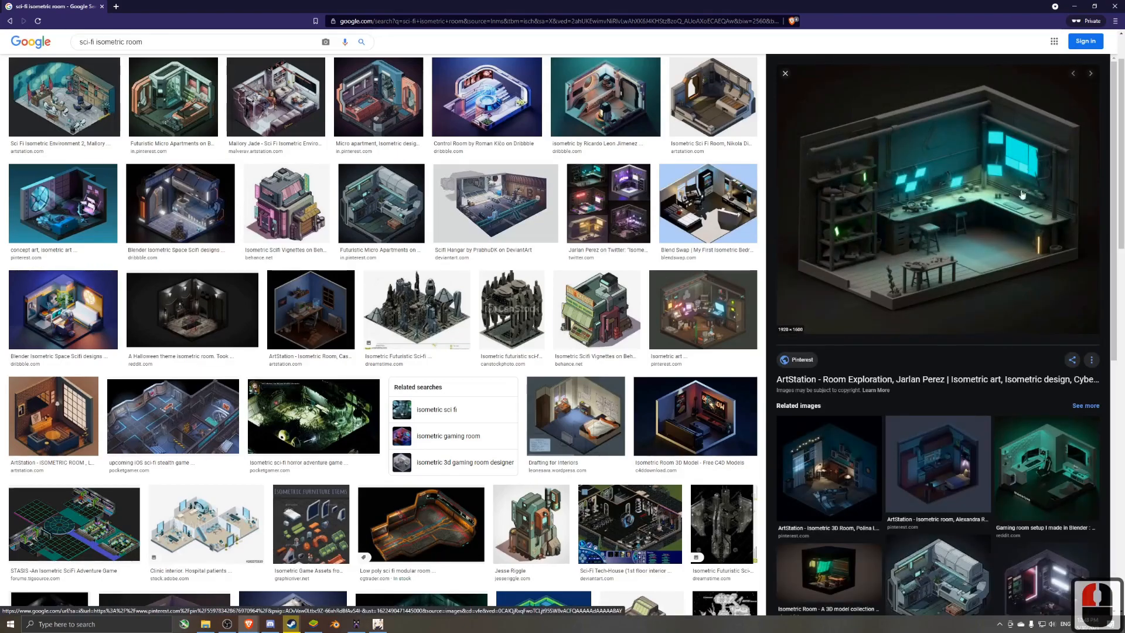
left_click(828, 469)
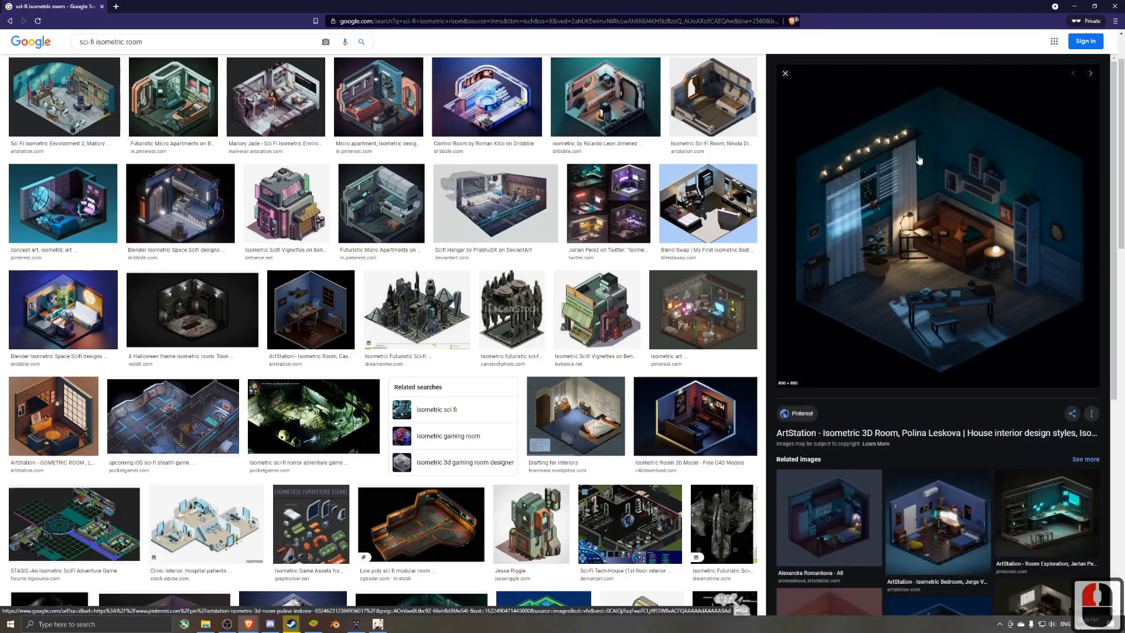
left_click(707, 112)
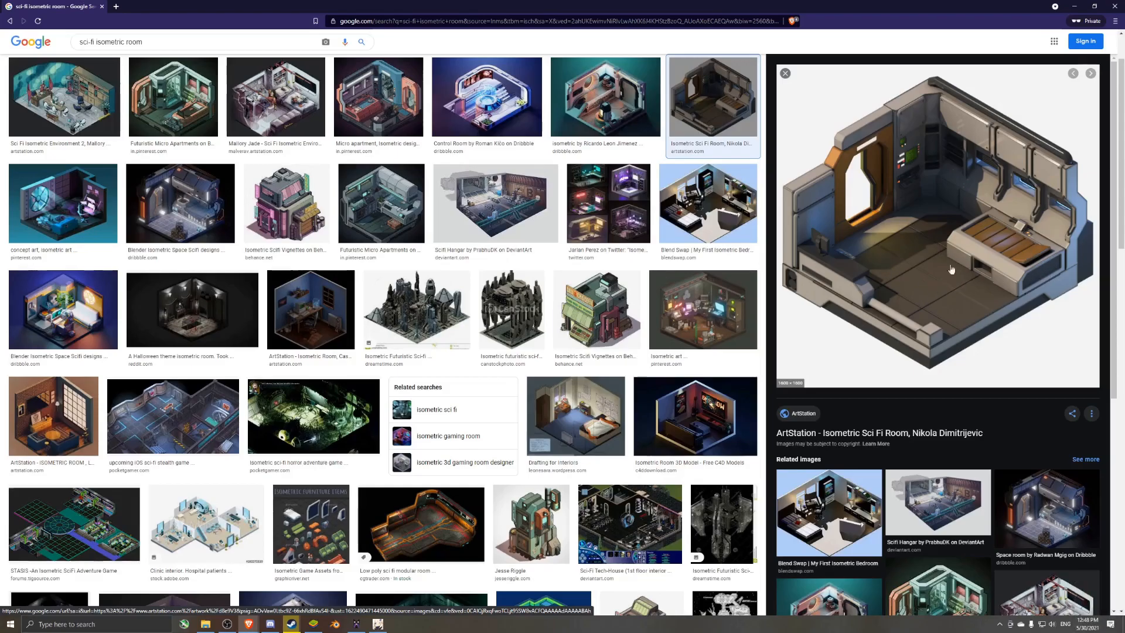
left_click(378, 109)
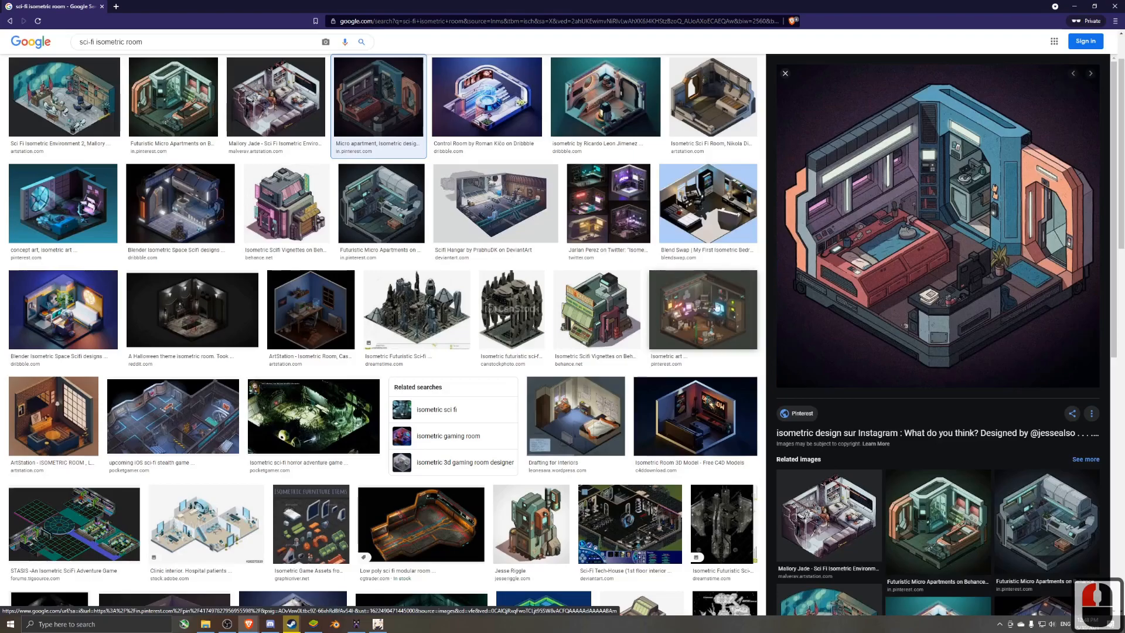
left_click(261, 120)
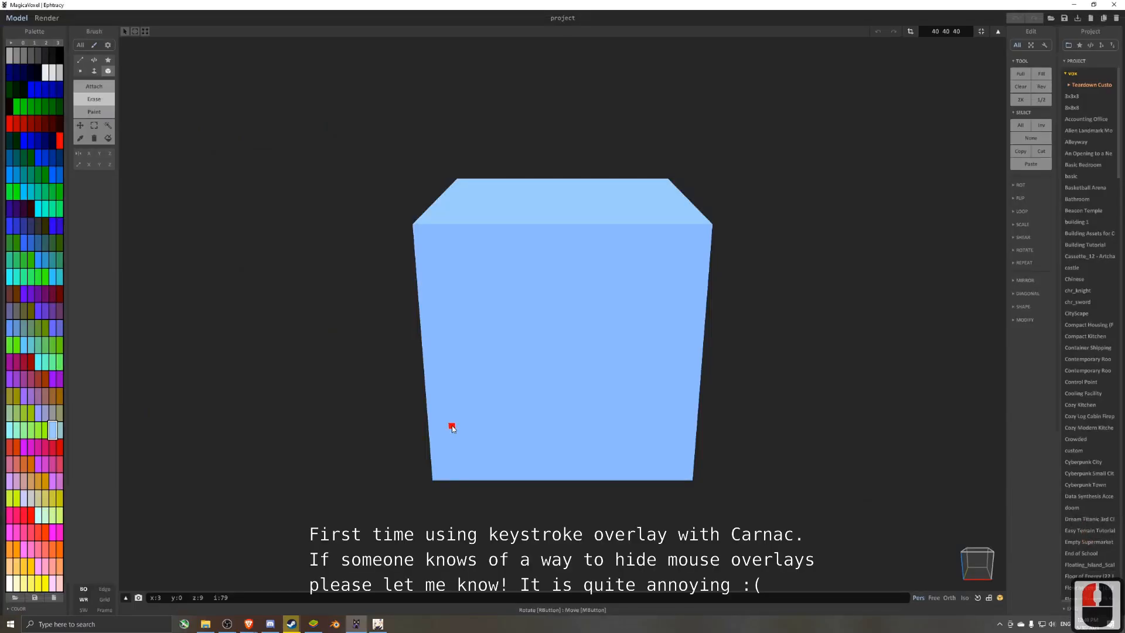
- In MagicaVoxel, delete all voxels of the default cube
scroll(550, 329, "down", 4)
right_click_drag(550, 329, 500, 336)
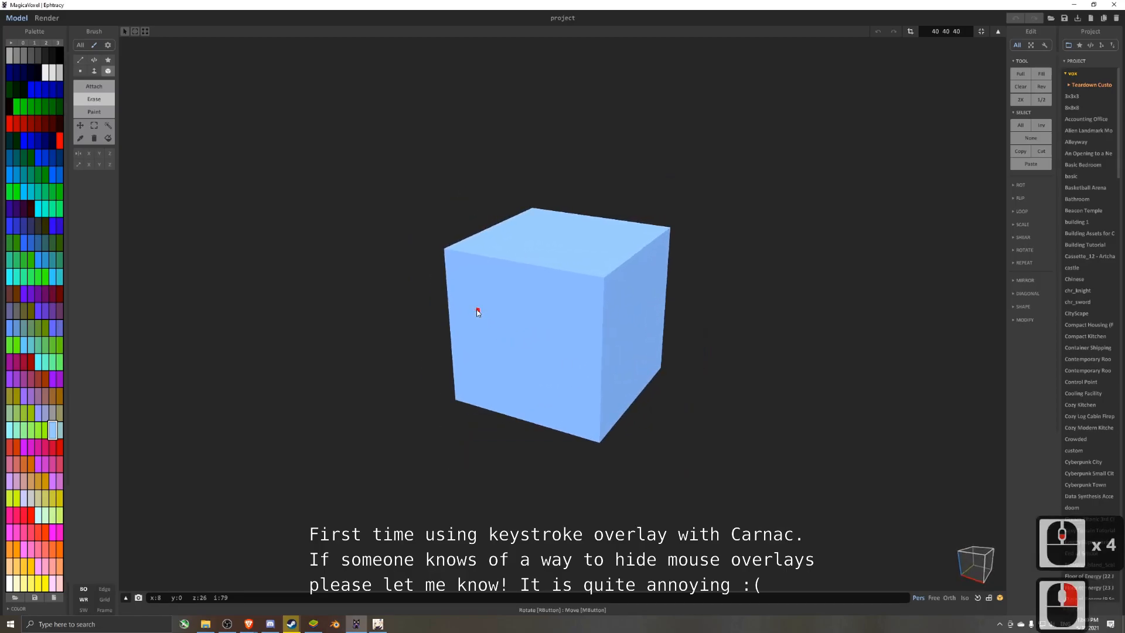
key("Delete")
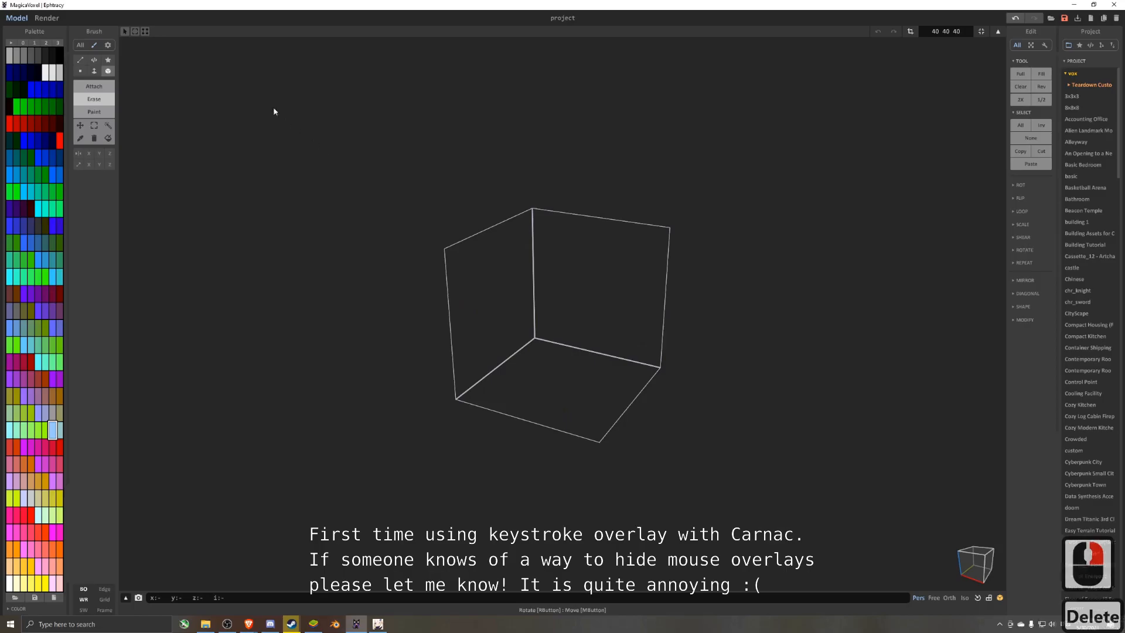
- Set the empty model's size to 256 × 256 × 256 and frame the whole volume
left_click(946, 31)
type("256")
key("Return")
scroll(643, 284, "down", 6)
scroll(643, 284, "down", 9)
right_click_drag(603, 331, 598, 363)
scroll(597, 361, "down", 2)
middle_click_drag(598, 361, 589, 384)
right_click_drag(589, 384, 594, 379)
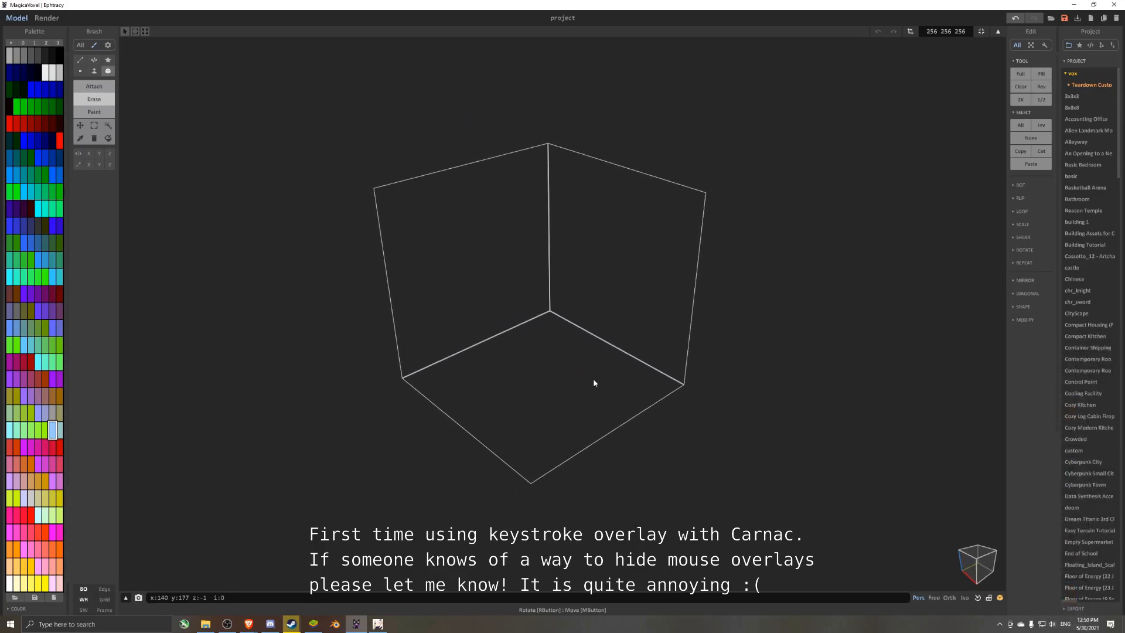
- Load the blank Default Palette 3 and label its second colour row "Walls"
left_click(47, 43)
left_click(58, 43)
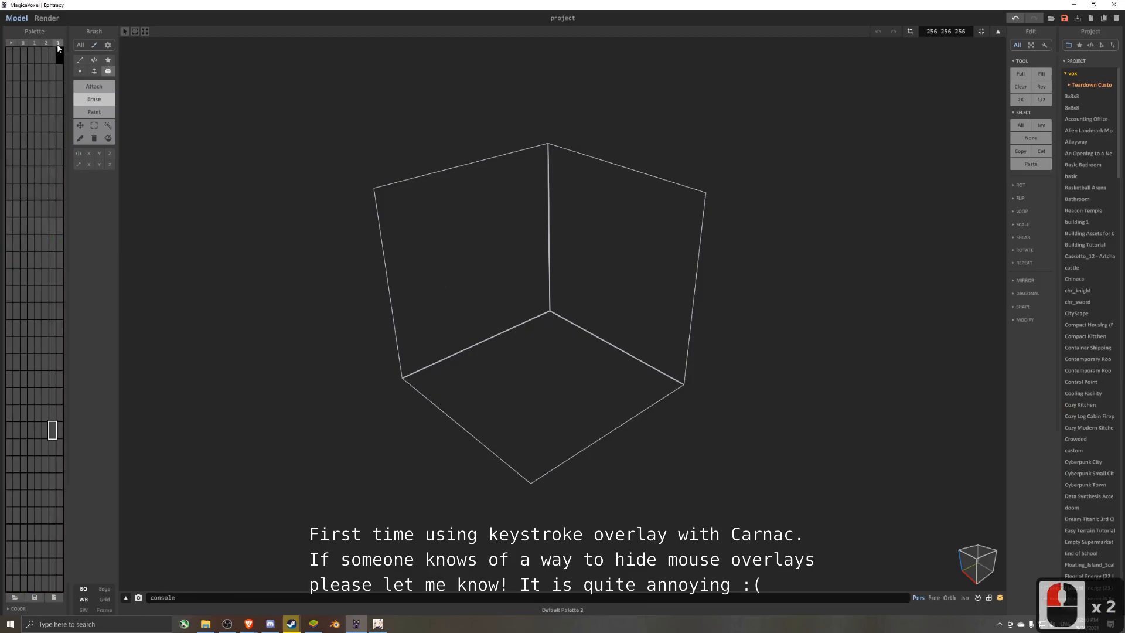
left_click(11, 42)
left_click(20, 76)
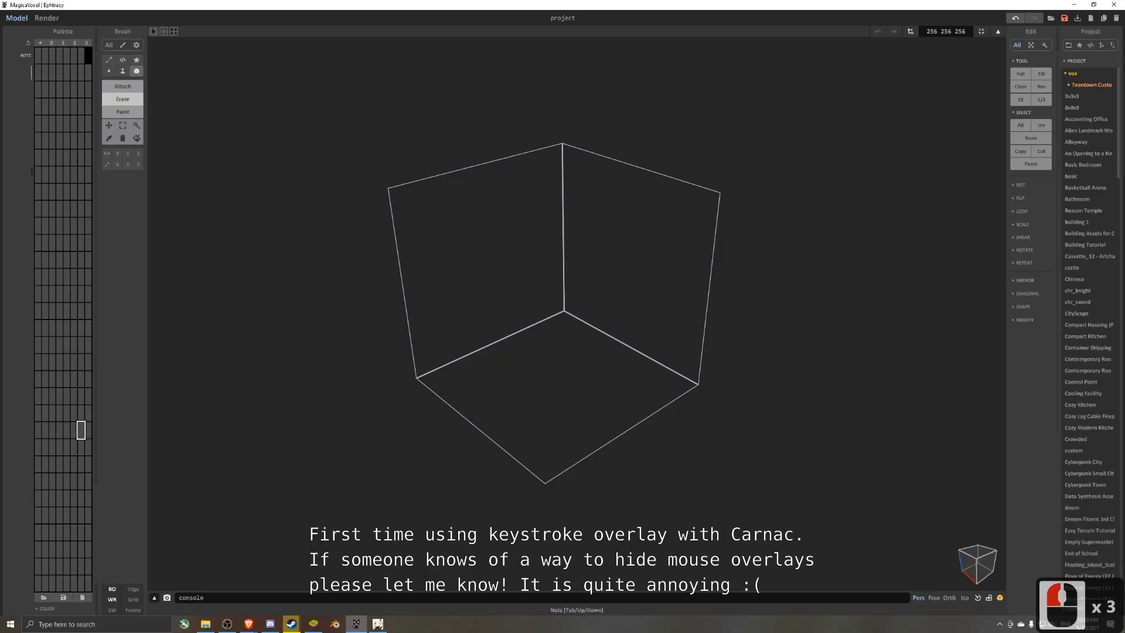
type("walls")
key("Return")
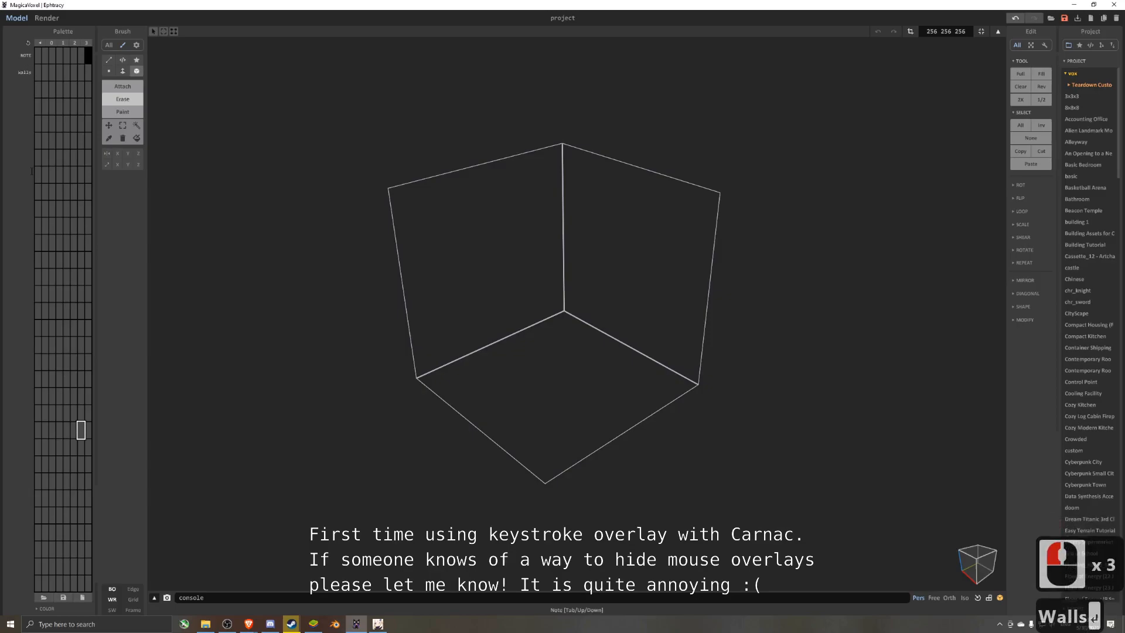
- Choose the first colour in the Walls row and the Face brush in Attach mode
left_click(38, 72)
left_click(122, 71)
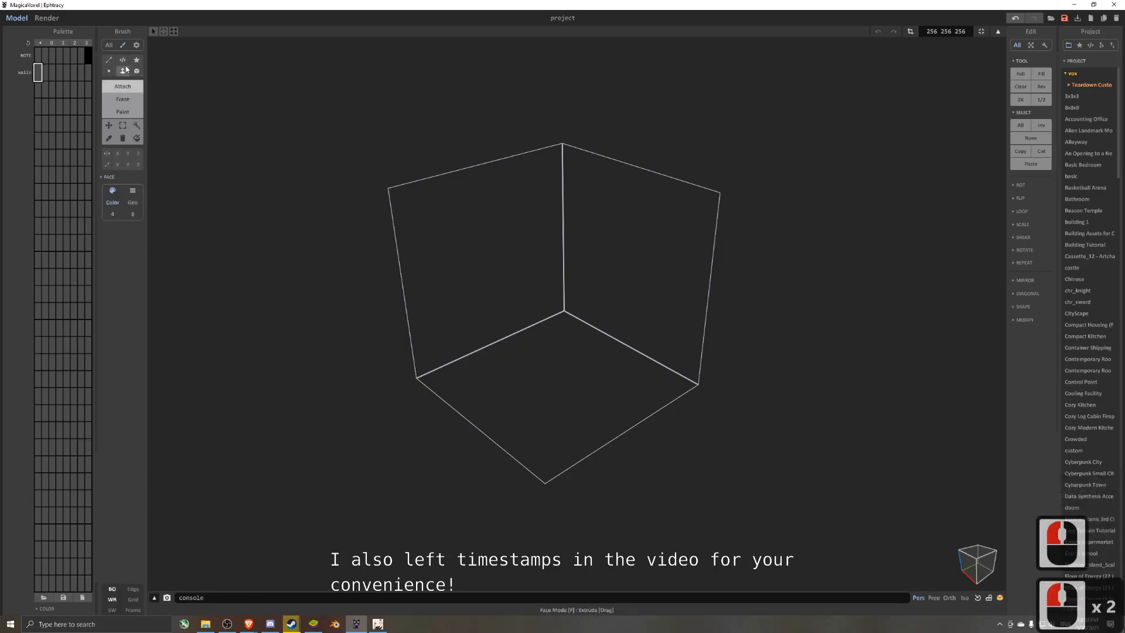
double_click(20, 73)
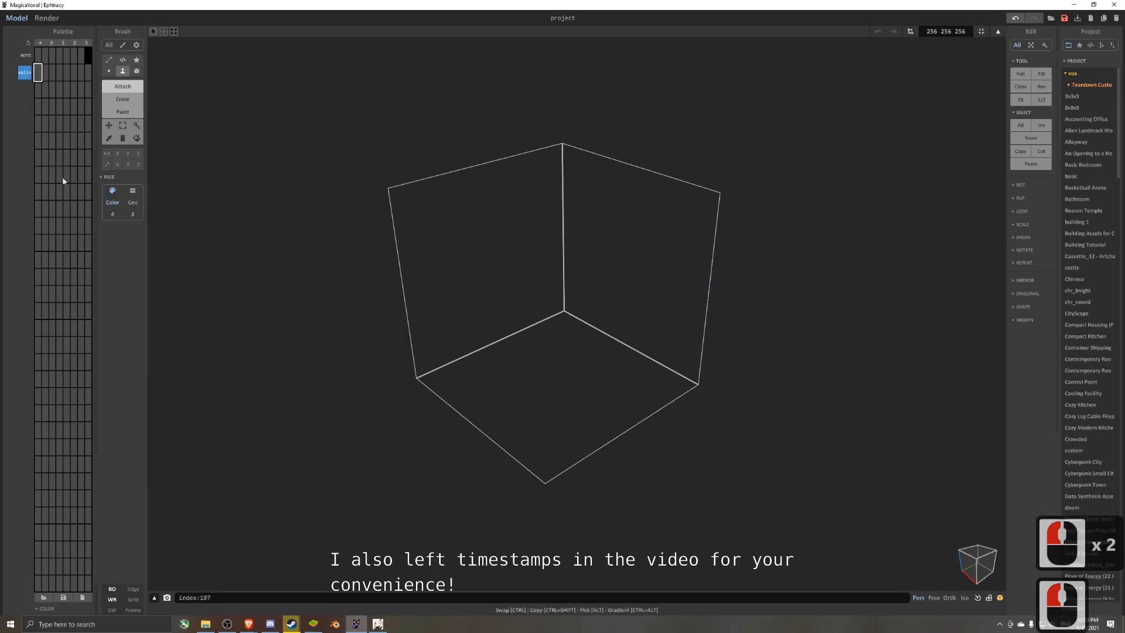
left_click(482, 234)
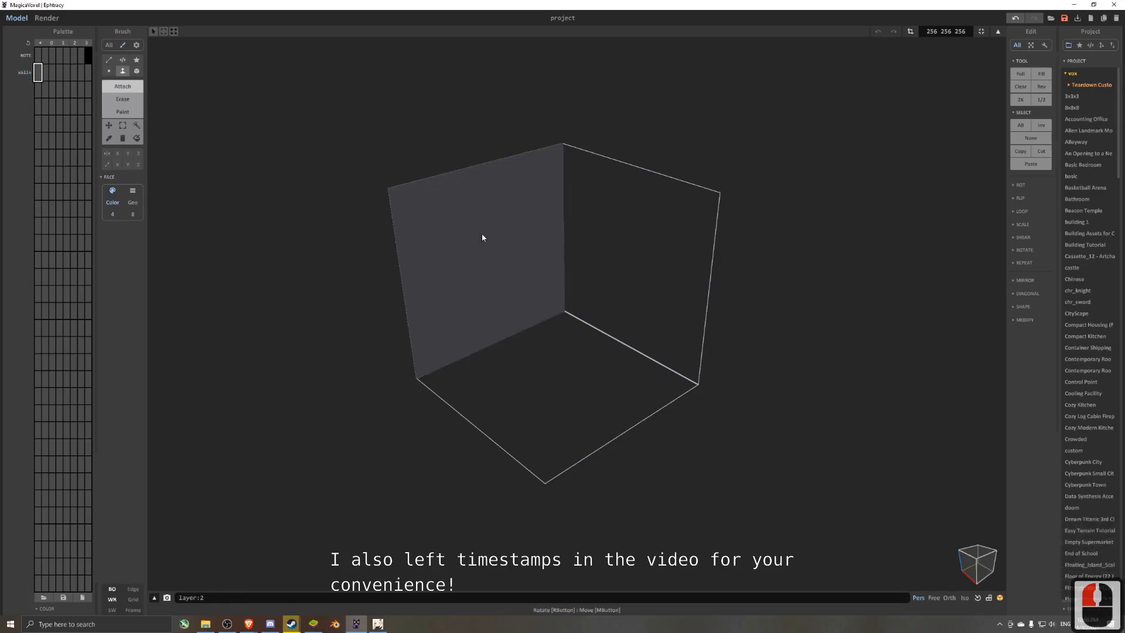
left_click(622, 239)
scroll(407, 225, "up", 4)
key("ctrl+z")
key("ctrl+z")
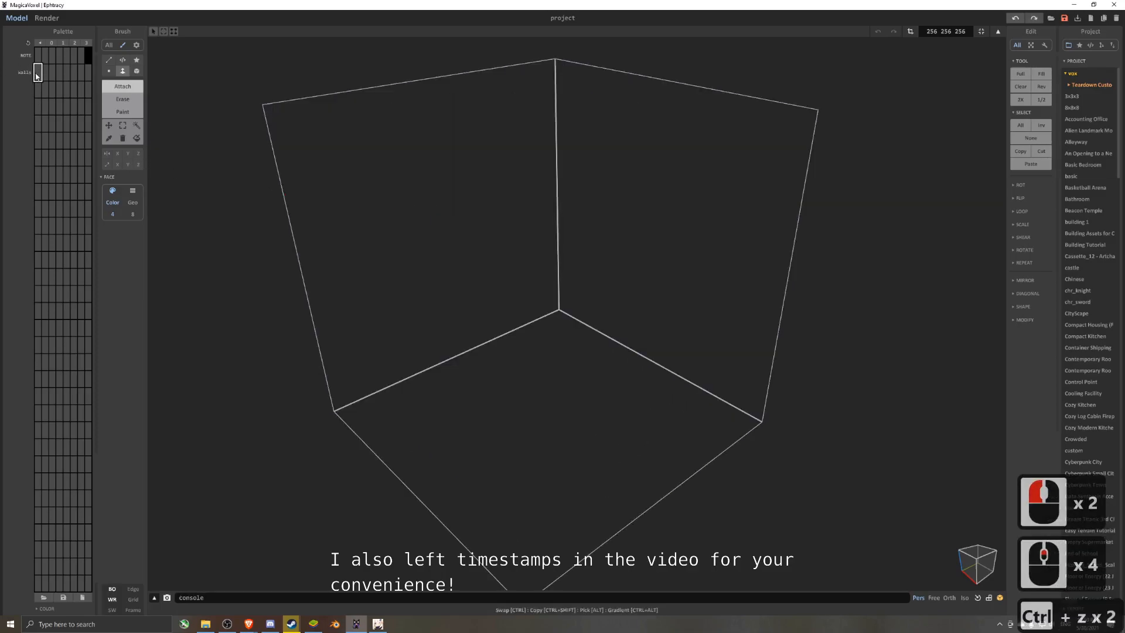
- Label the third palette row "Floor" and build the two thick back walls and the floor of the room
left_click(31, 91)
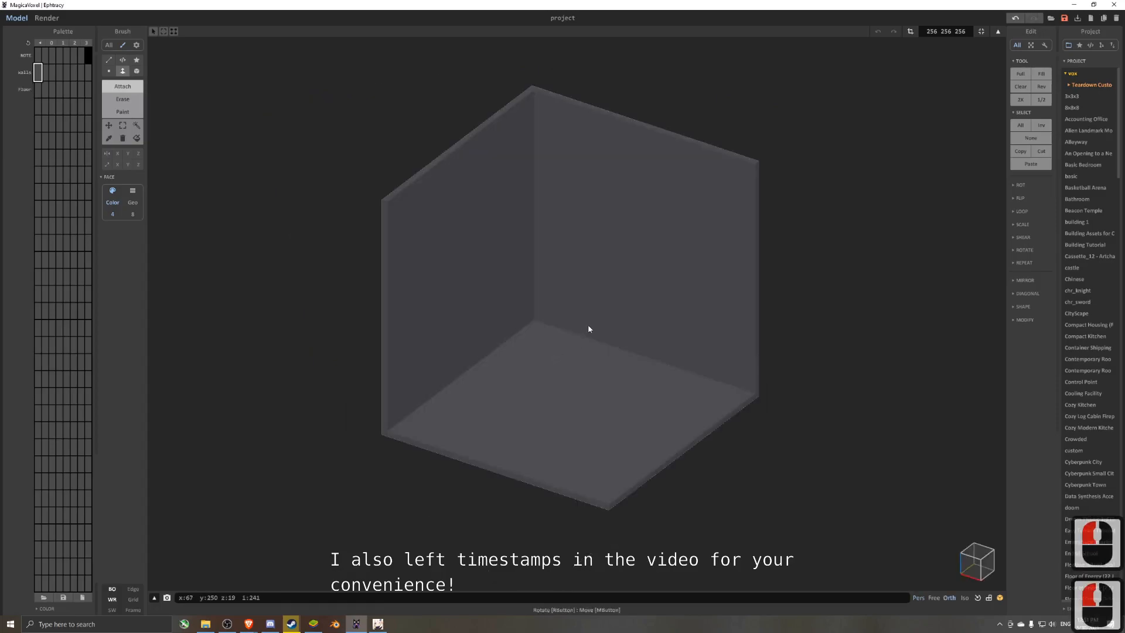
- Save a symmetrical corner-on orthographic camera view of the room, orbit around to its outer wall, and restore the saved view
right_click_drag(588, 325, 571, 326)
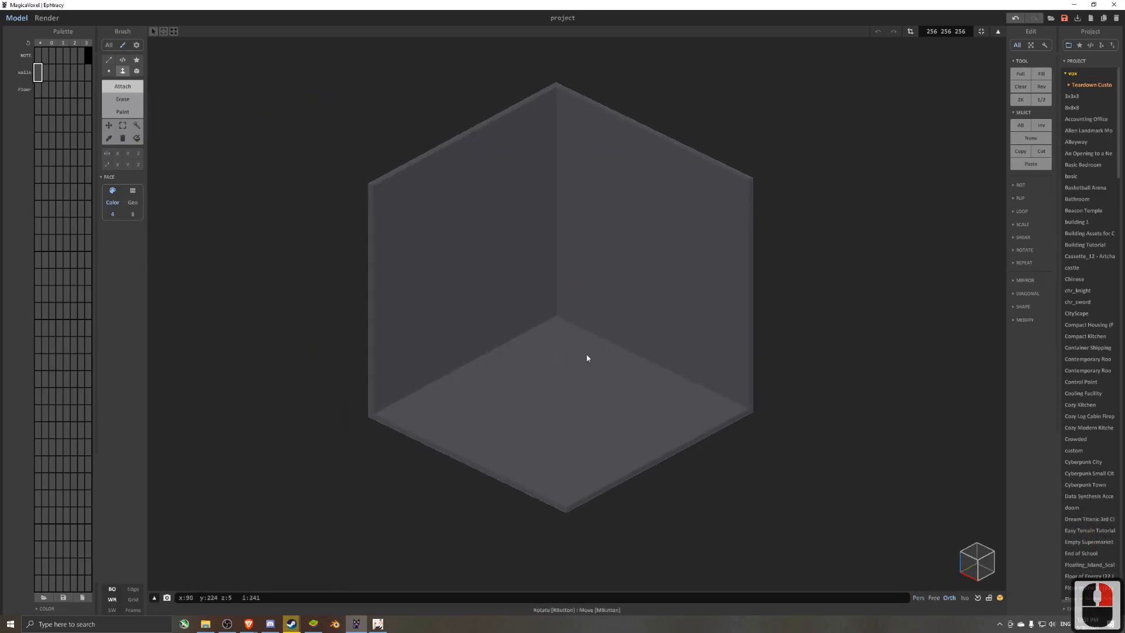
right_click_drag(658, 303, 660, 354)
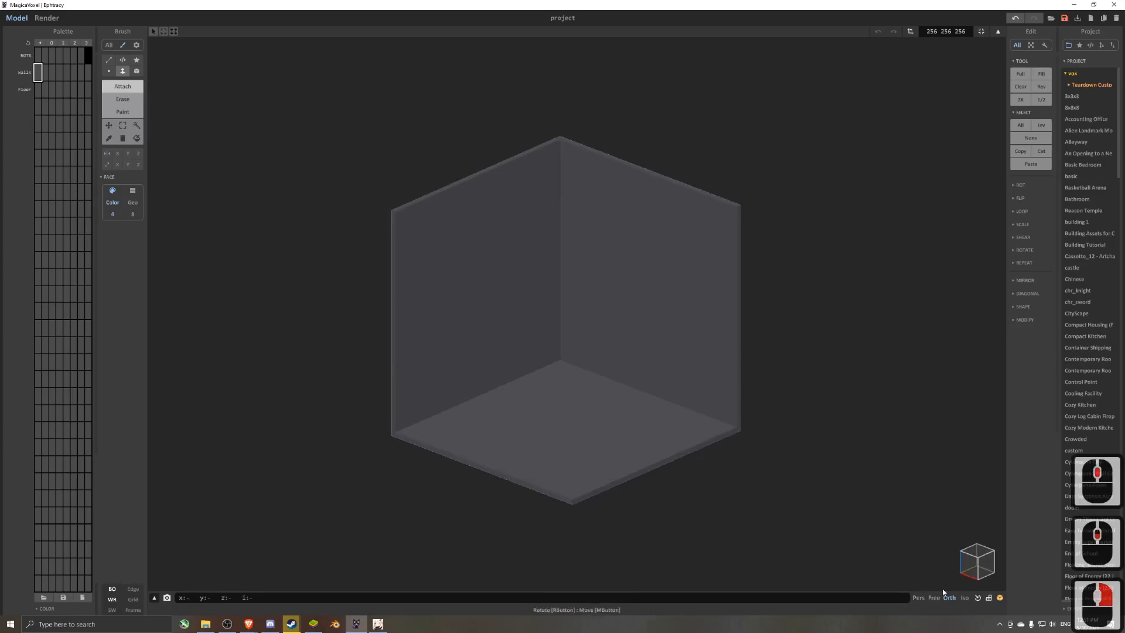
right_click_drag(701, 428, 696, 436)
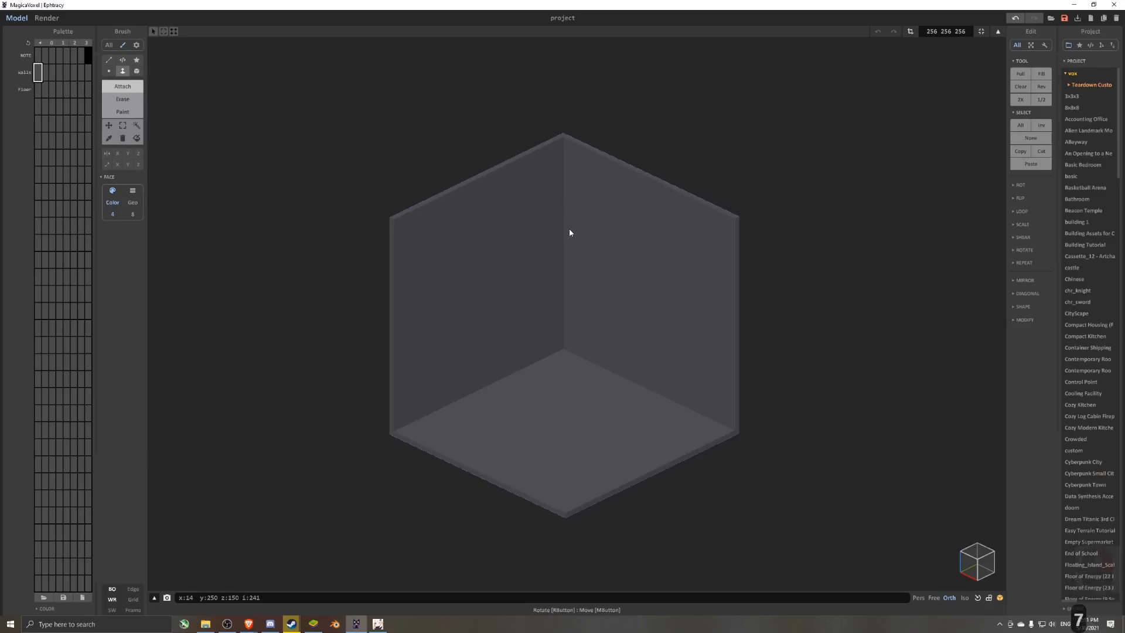
right_click_drag(524, 268, 633, 203)
scroll(683, 248, "up", 4)
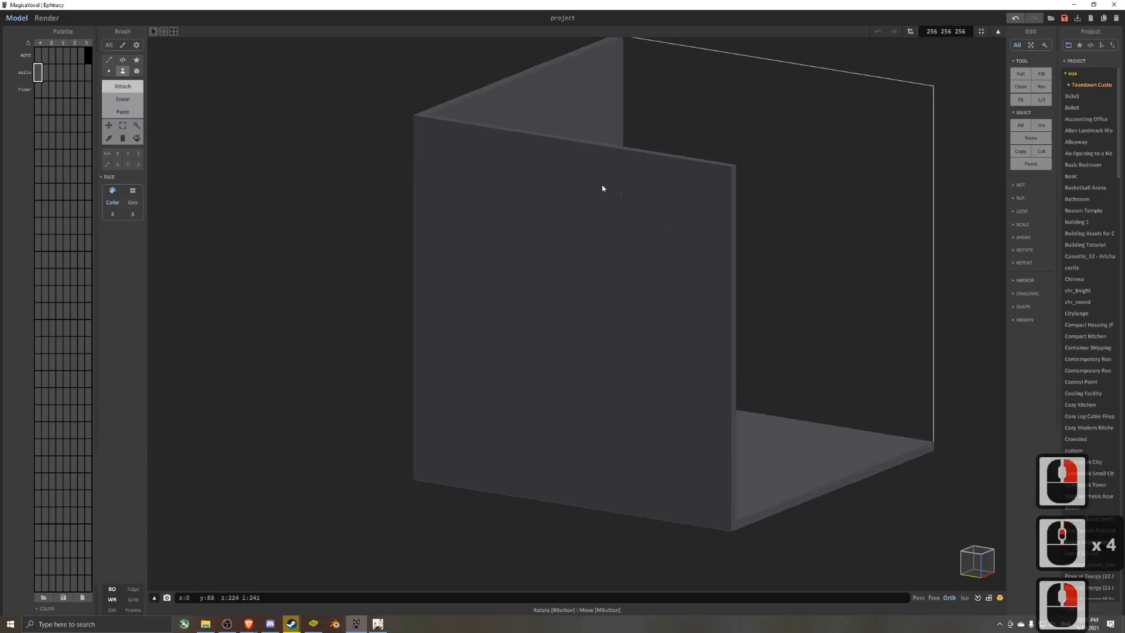
key("8")
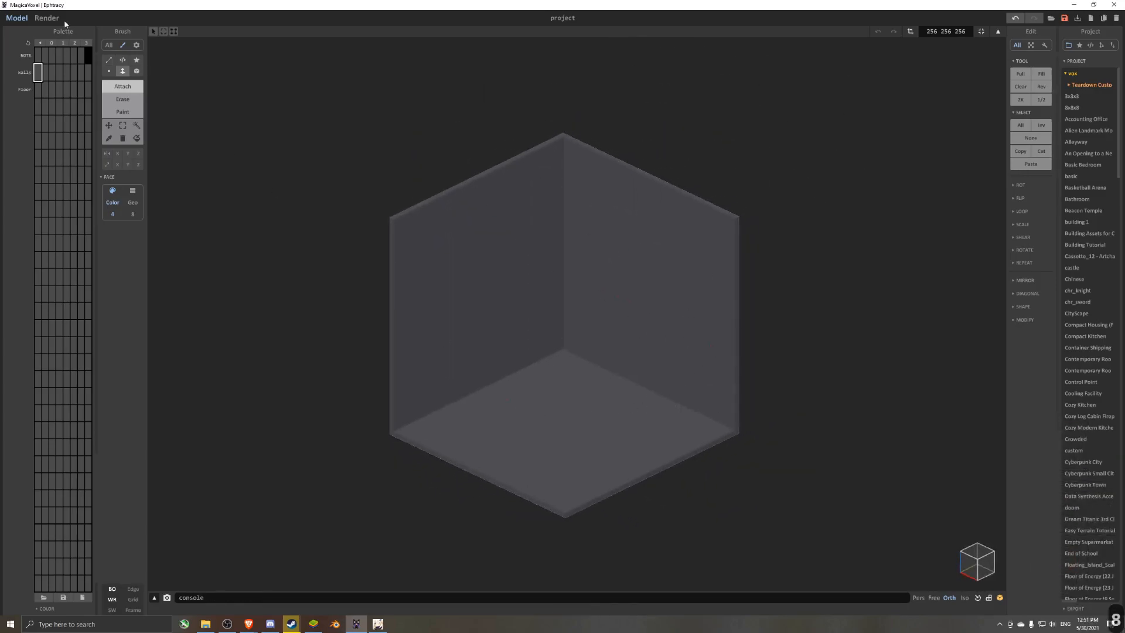
scroll(541, 228, "up", 3)
right_click_drag(545, 231, 573, 344)
key("5")
scroll(632, 349, "down", 4)
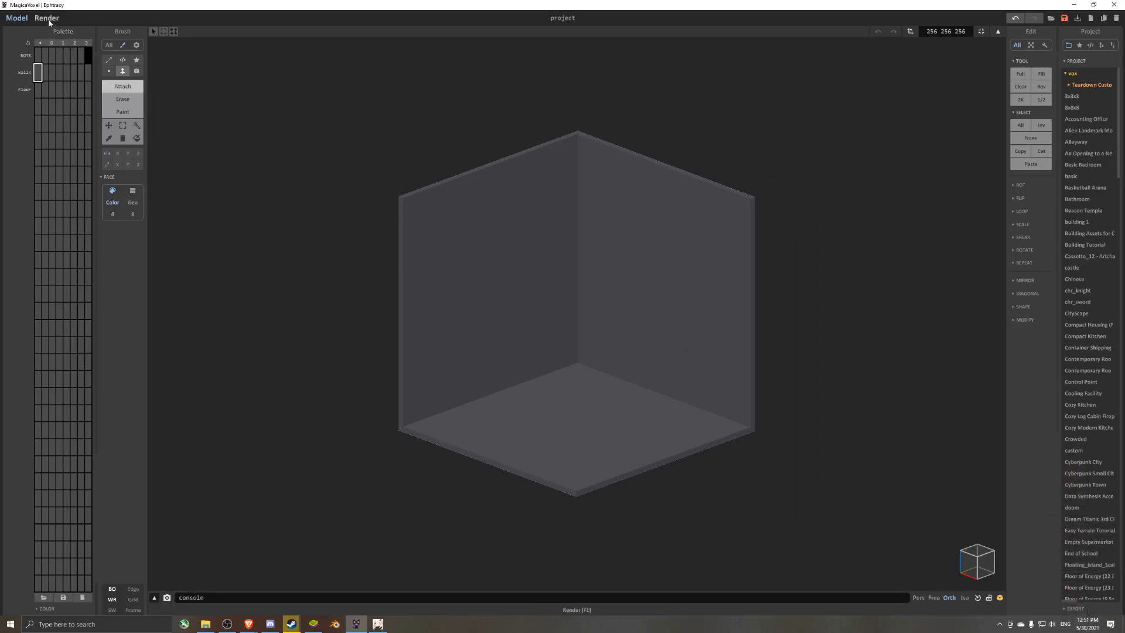
scroll(561, 265, "up", 3)
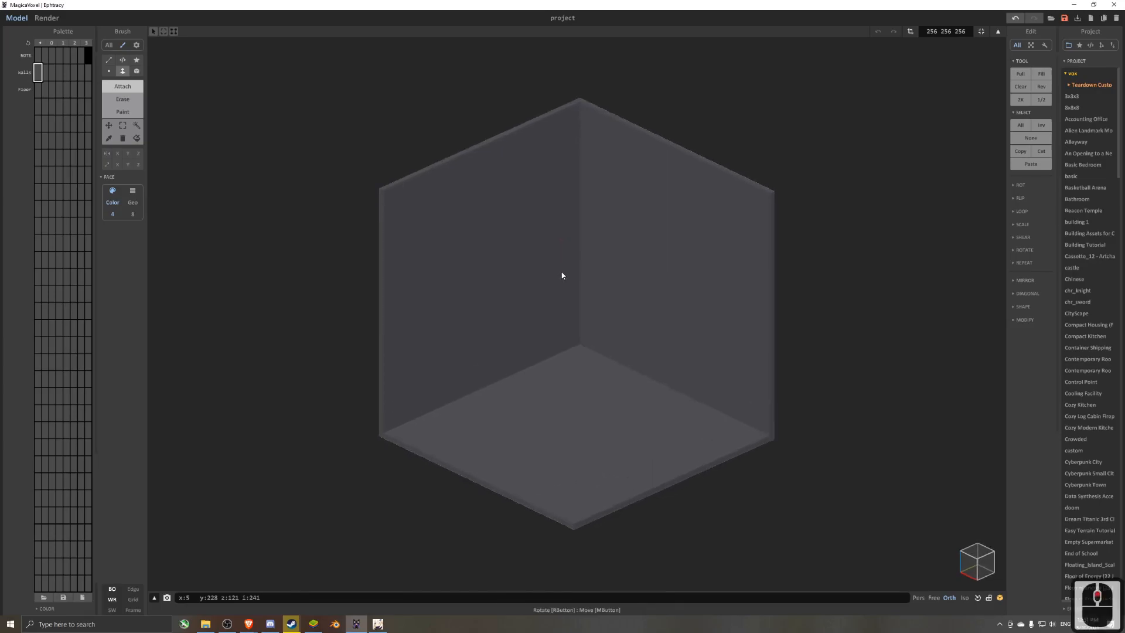
right_click_drag(565, 276, 566, 276)
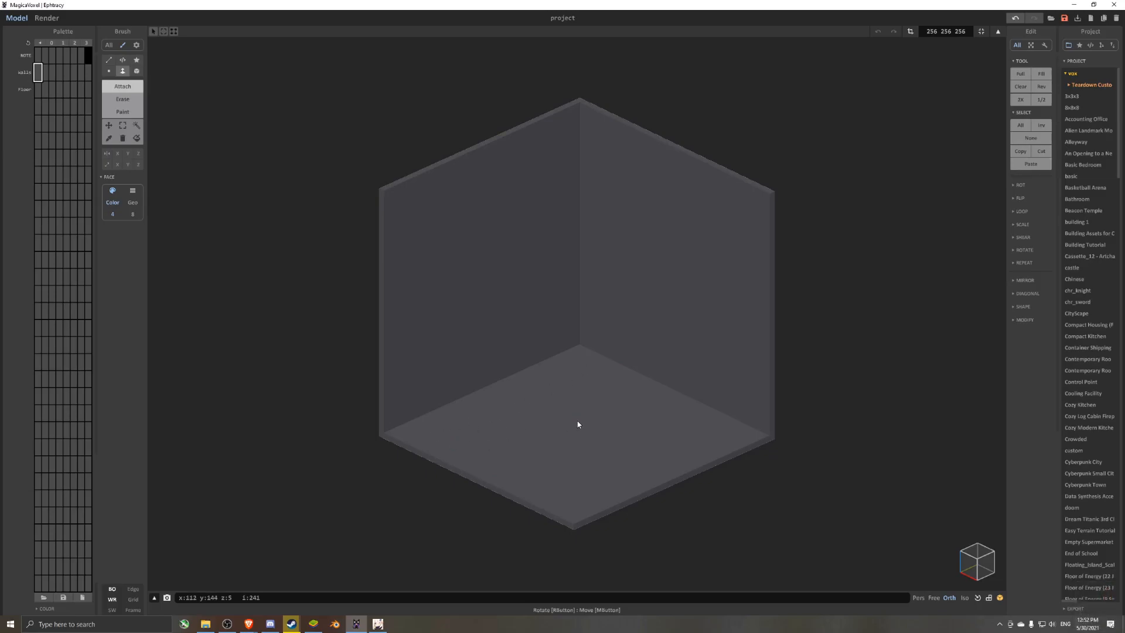
- Add a new object beside the room and assign it to layer 1
right_click_drag(485, 433, 600, 367)
scroll(668, 342, "down", 4)
key("Tab")
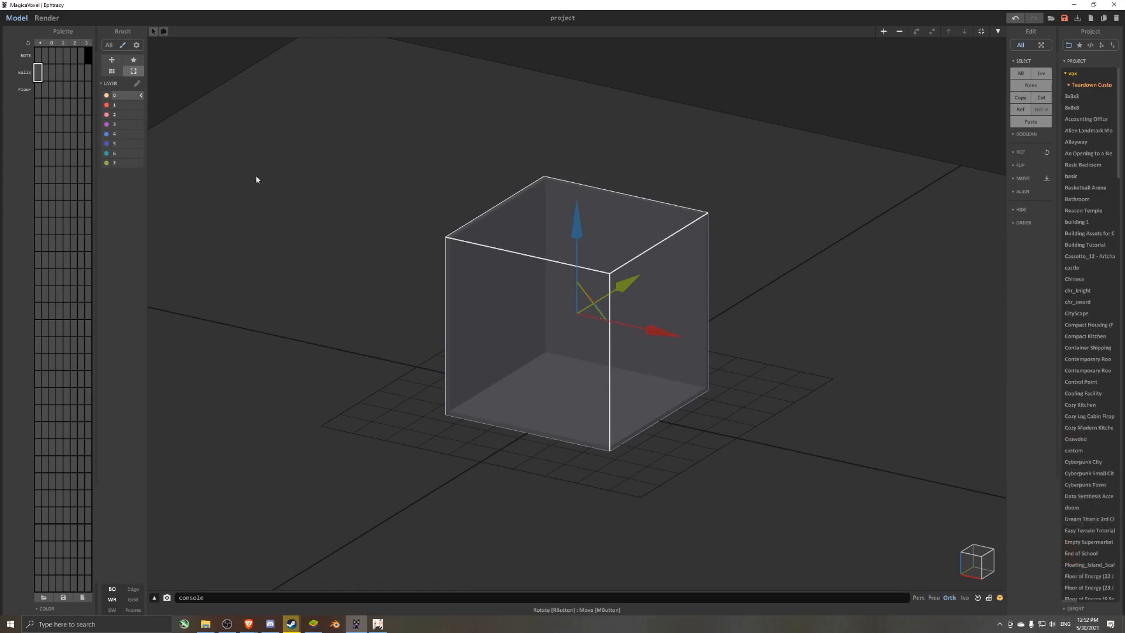
left_click_drag(665, 332, 865, 396)
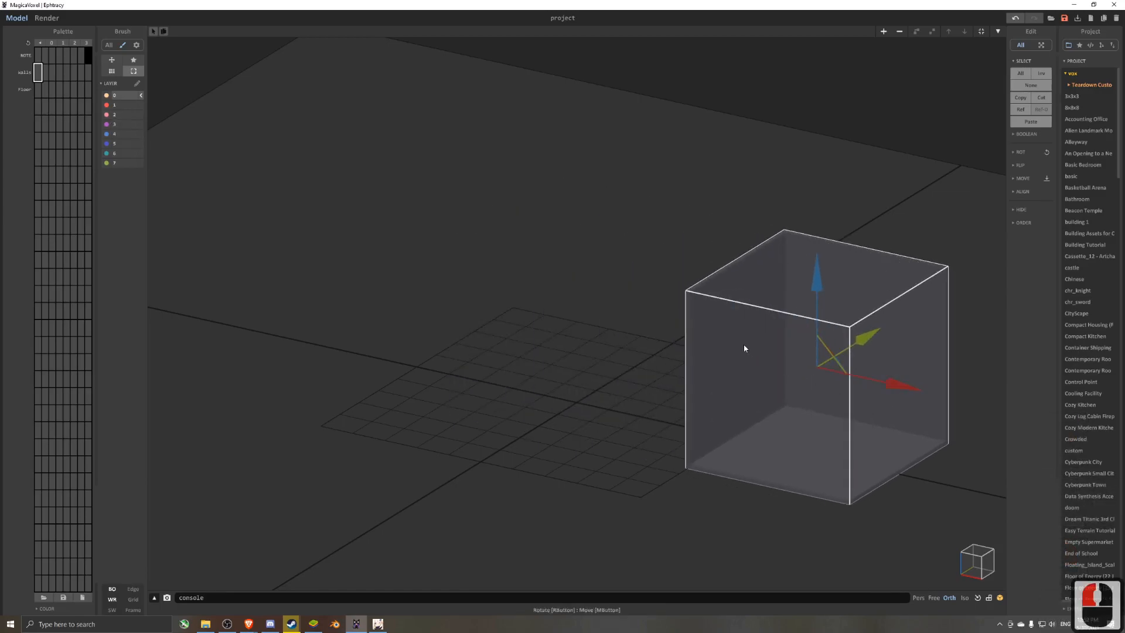
key("ctrl+z")
left_click_drag(645, 402, 838, 444)
middle_click_drag(868, 438, 638, 314)
scroll(639, 313, "up", 5)
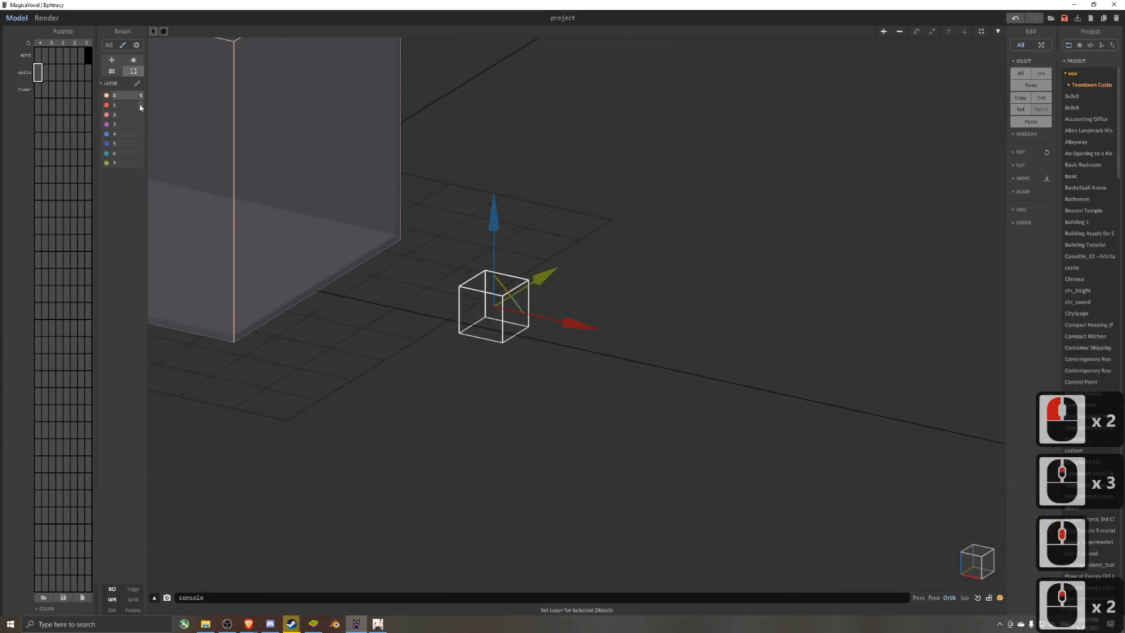
double_click(141, 106)
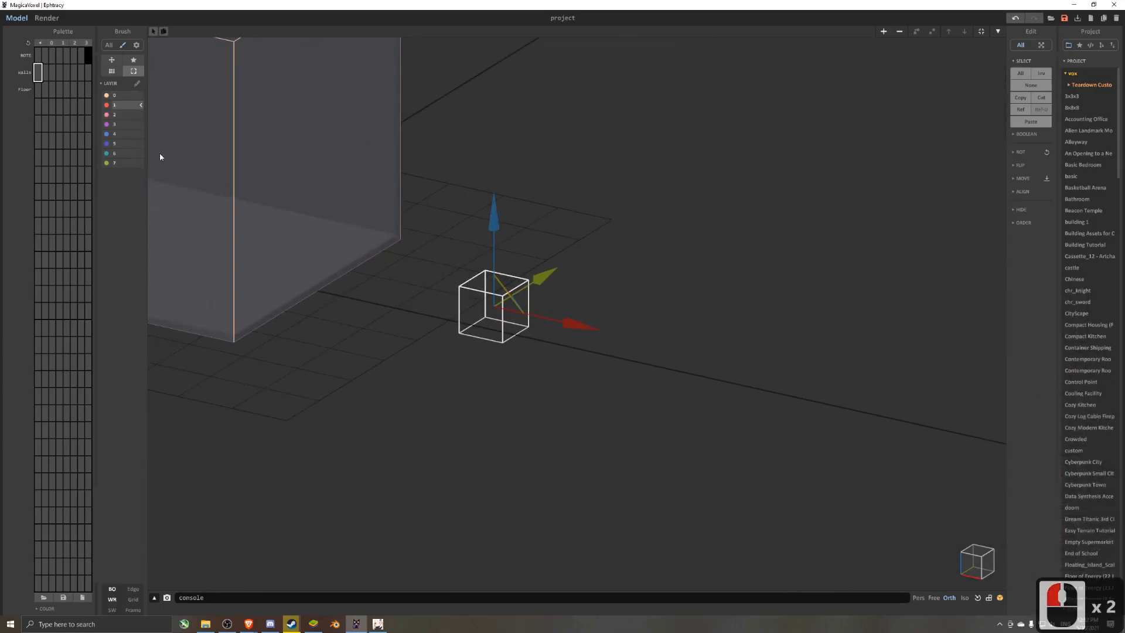
left_click(403, 311)
left_click(490, 294)
- Label the fourth palette row "Fuel Cell" and choose its first colour
left_click(30, 104)
type("Fuel Cell")
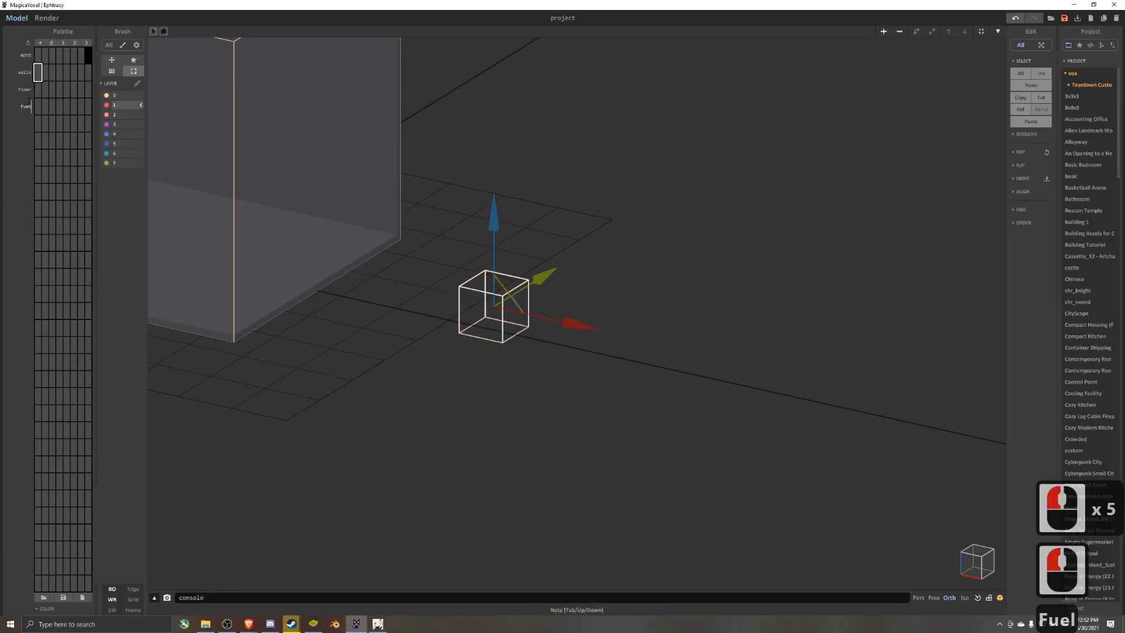
key("Return")
left_click(38, 106)
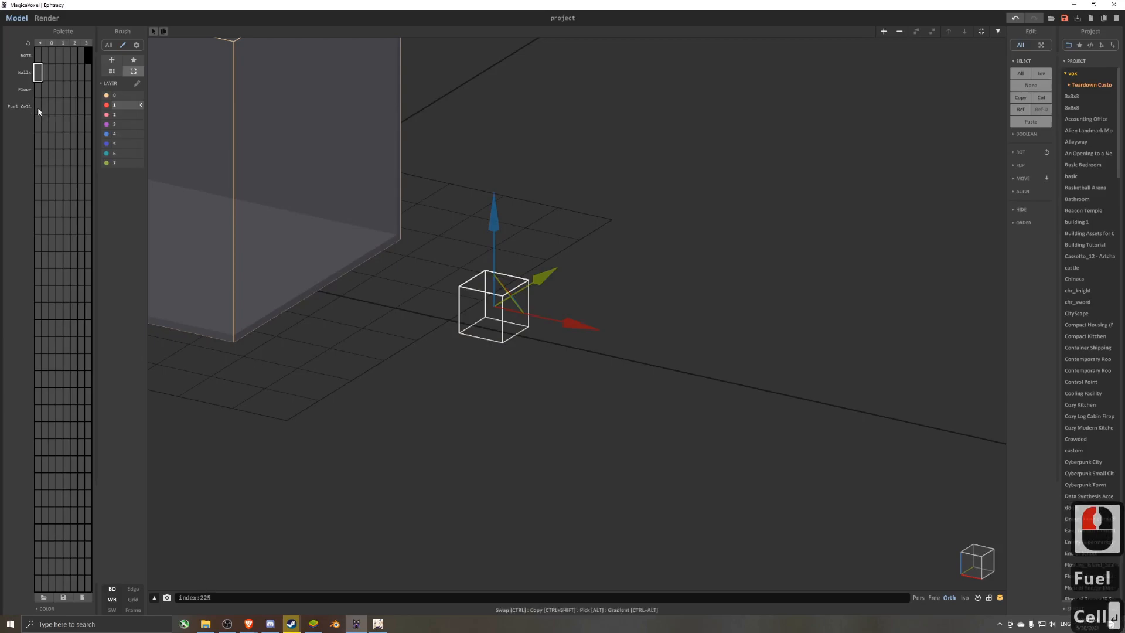
- Open the new object for editing and stretch its volume upward to 40 × 40 × 82 voxels
left_click(978, 576)
key("Tab")
left_click(910, 32)
scroll(628, 182, "up", 3)
middle_click_drag(628, 182, 602, 331)
scroll(602, 331, "up", 1)
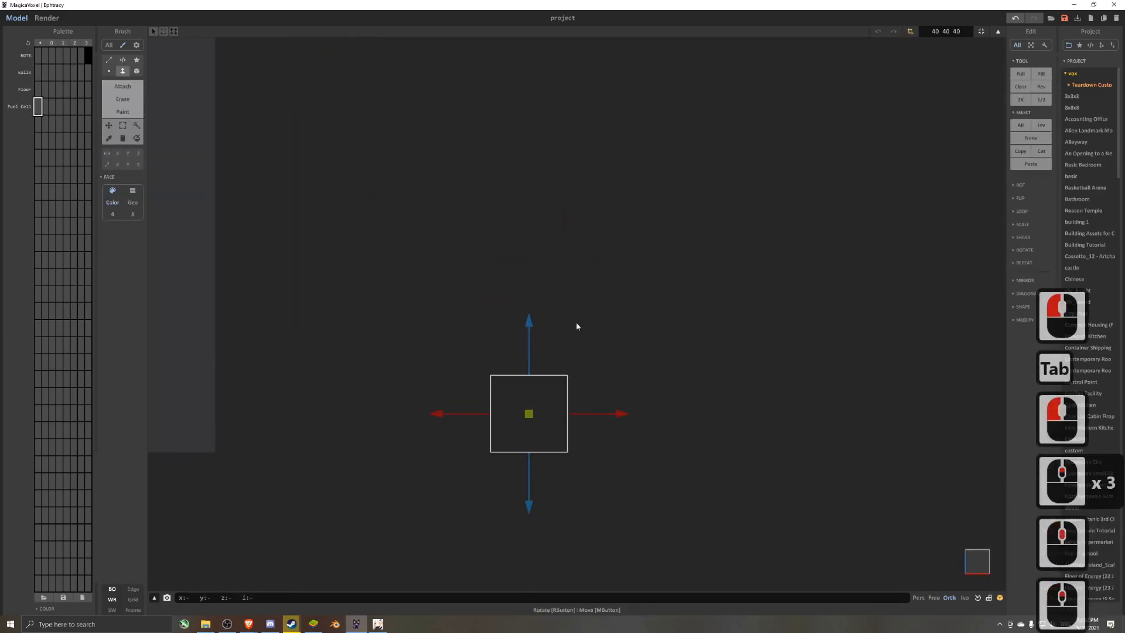
left_click_drag(545, 210, 546, 274)
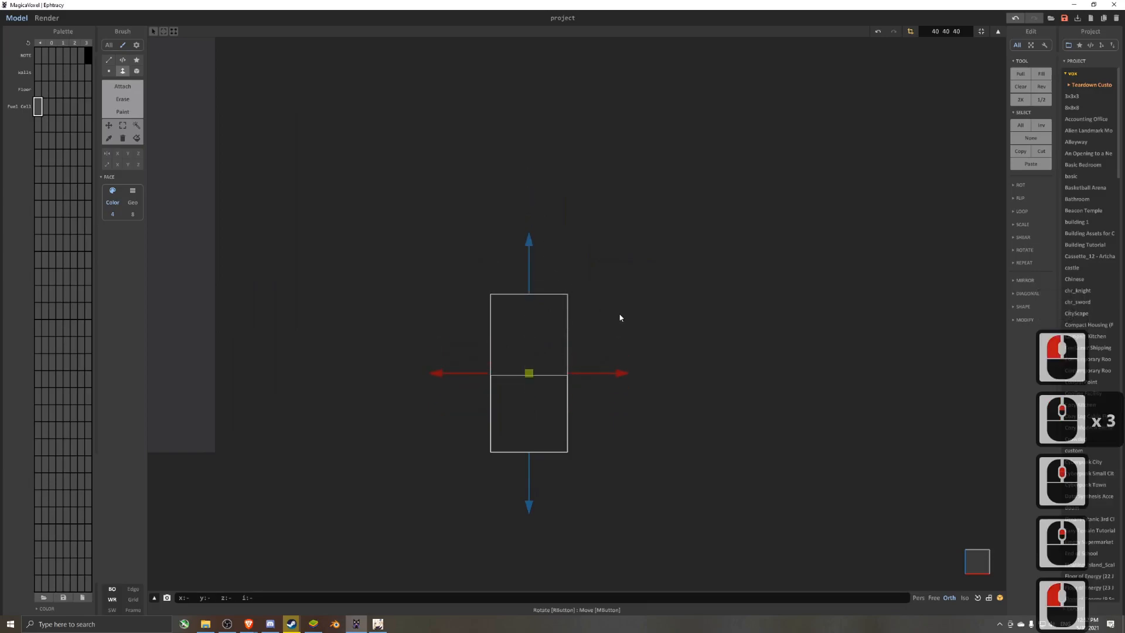
right_click_drag(756, 223, 621, 334)
key("Tab")
key("Tab")
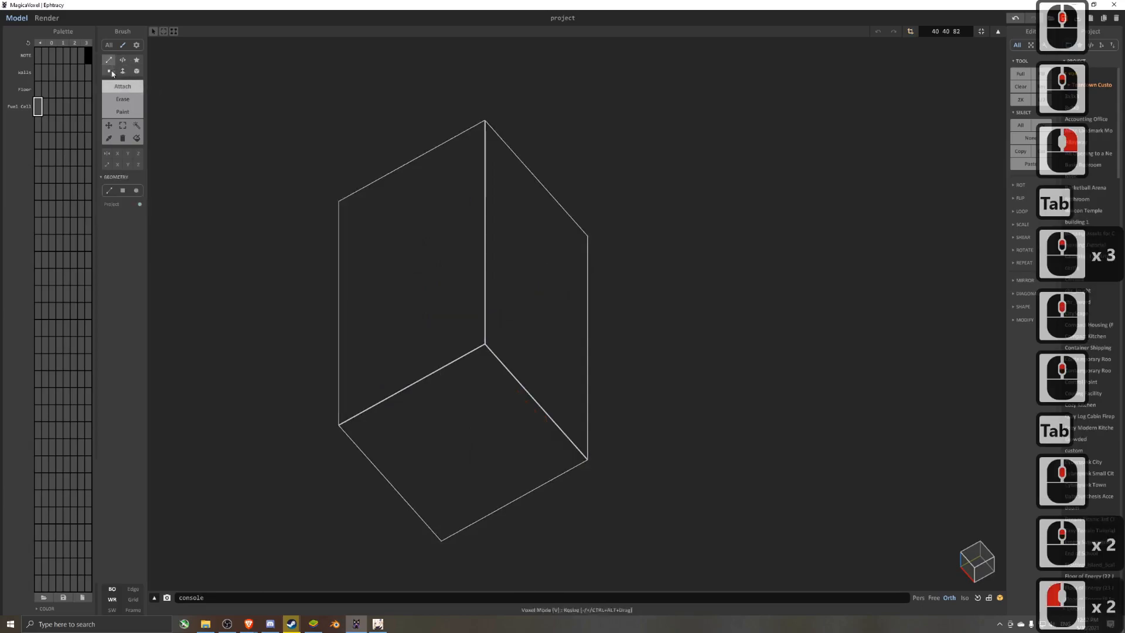
- Build a solid disc about 13 voxels wide on the floor of the volume, with a slightly smaller disc stacked on it
scroll(510, 354, "up", 5)
mouse_move(448, 404)
left_mouse_down()
mouse_move(469, 456)
mouse_move(464, 443)
left_mouse_up()
left_click(123, 72)
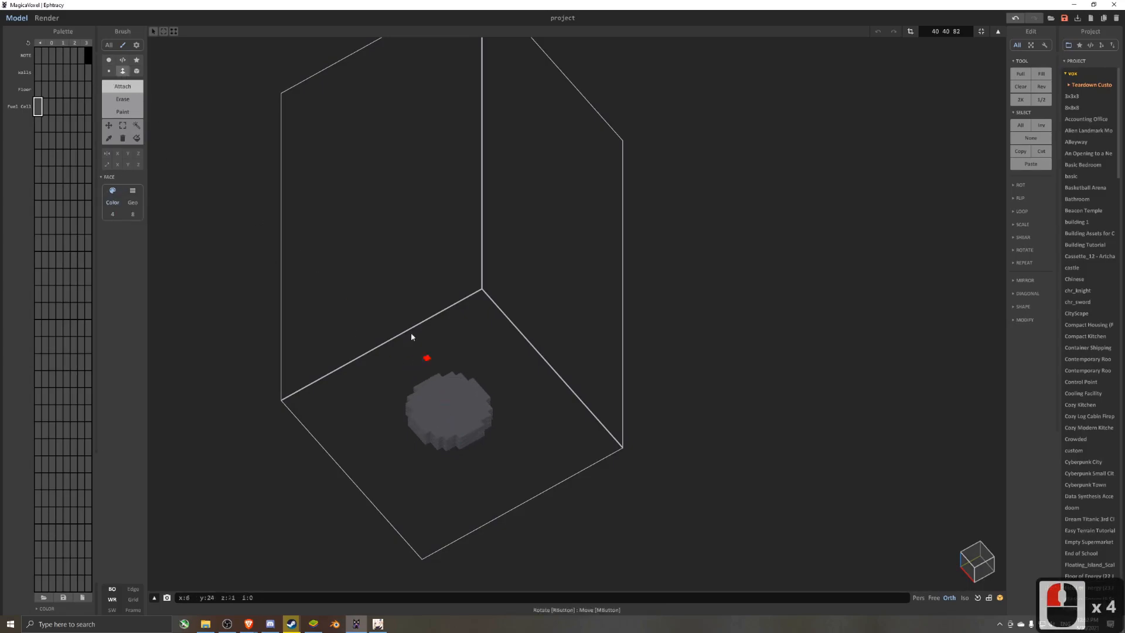
left_click(111, 63)
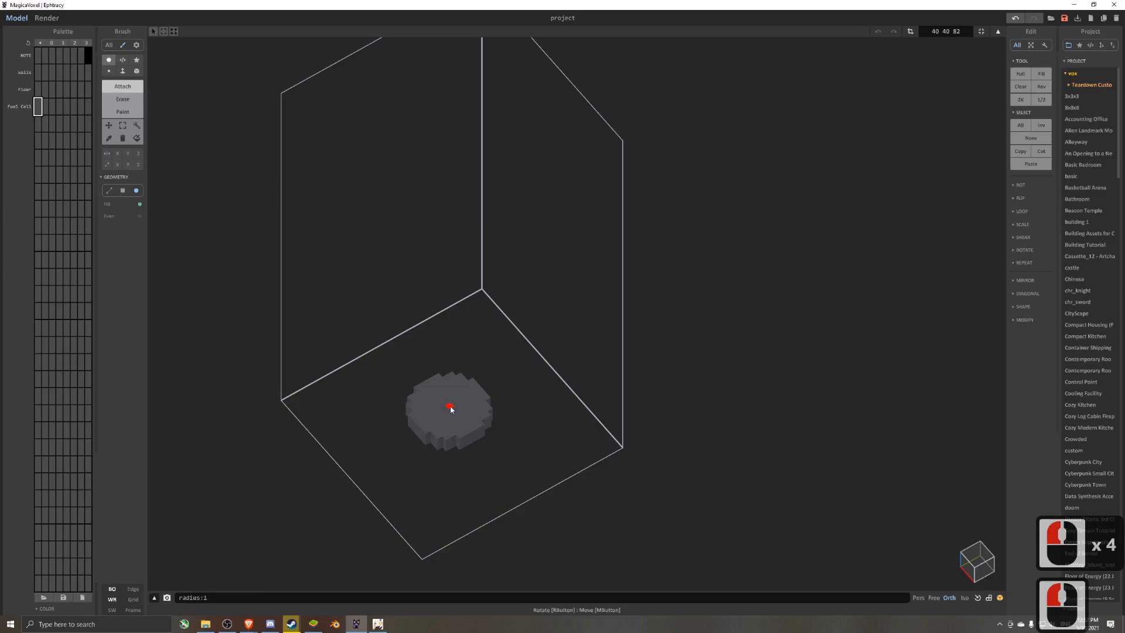
right_click_drag(467, 427, 585, 314)
scroll(585, 314, "up", 8)
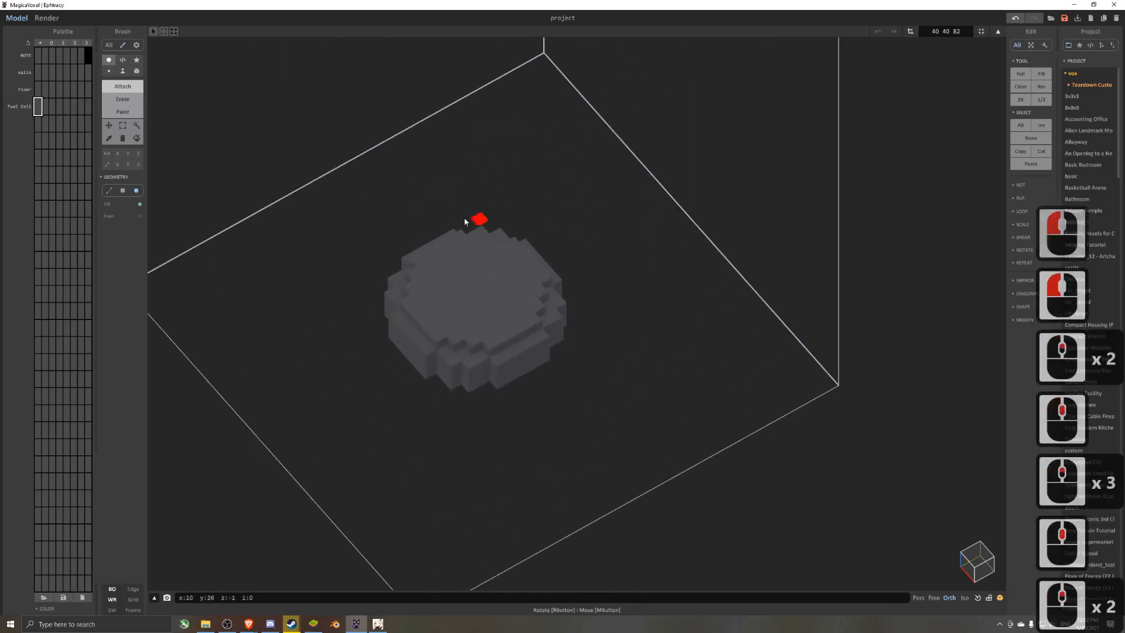
- Crop the volume to the disc and carve a recess into its top and notches around its rim, mirrored on X and Y
left_click(138, 100)
left_click(982, 31)
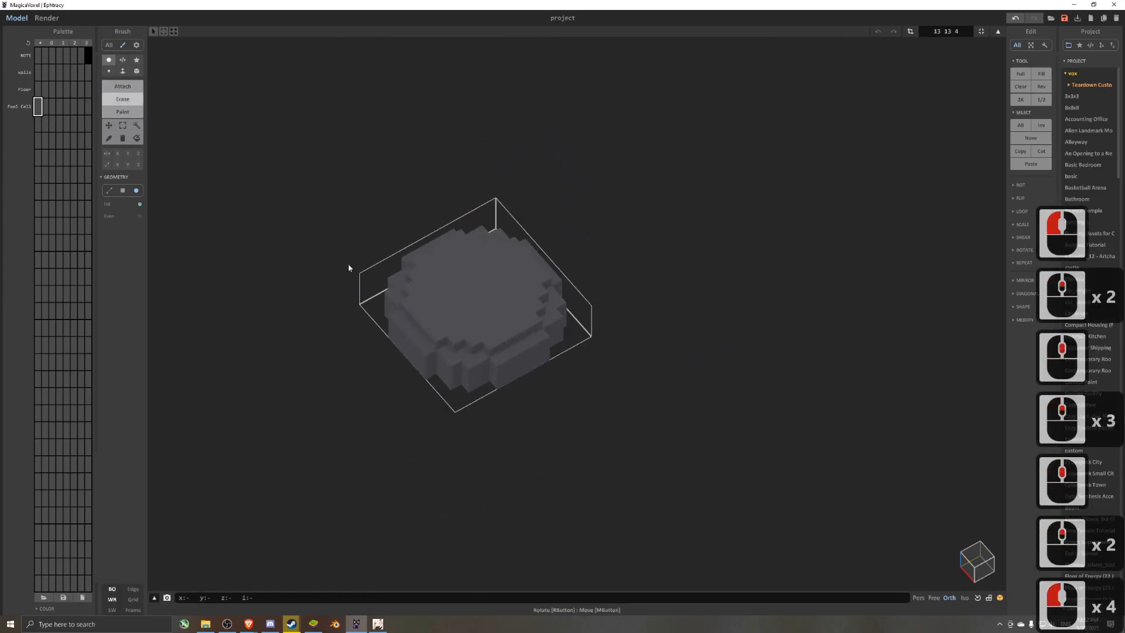
left_click(138, 86)
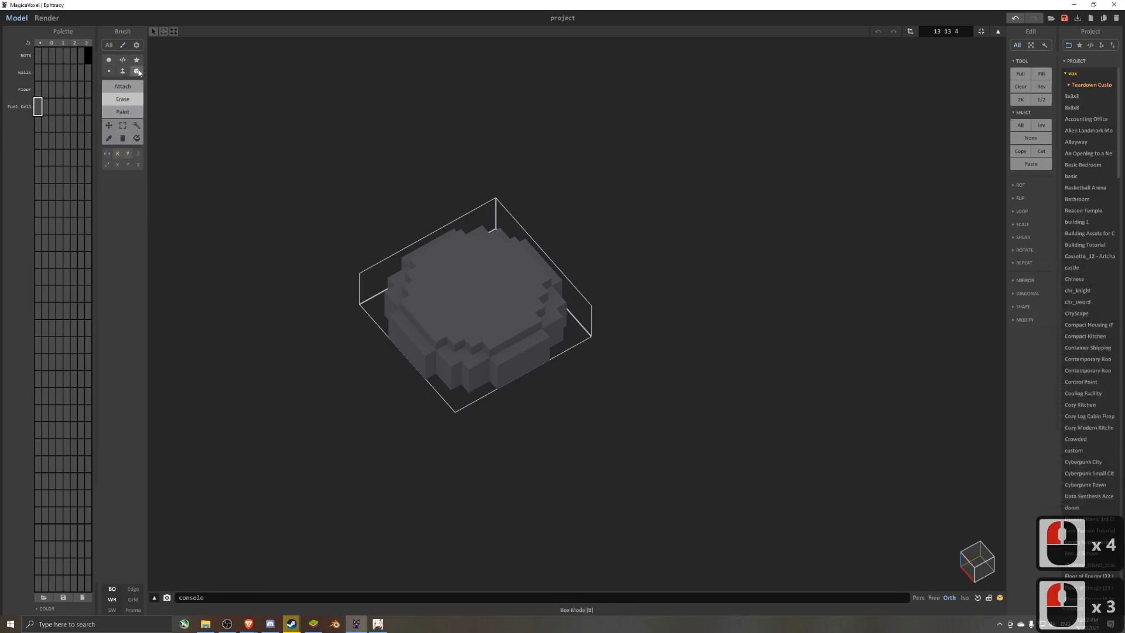
left_click(513, 360)
left_click(420, 350)
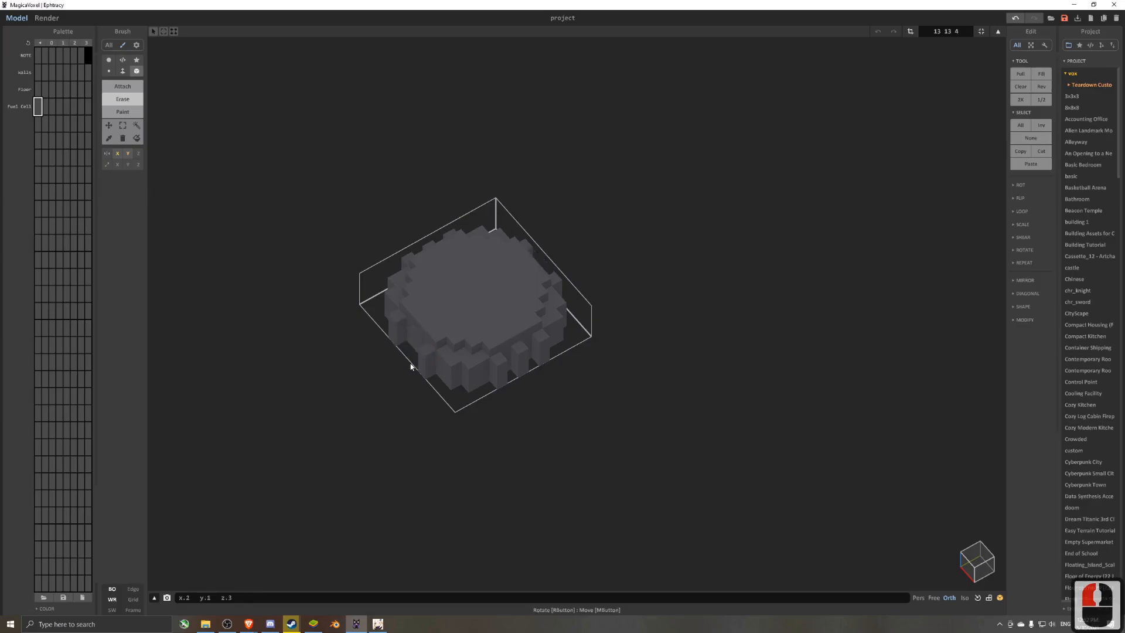
right_click_drag(420, 342, 641, 291)
key("ctrl+z")
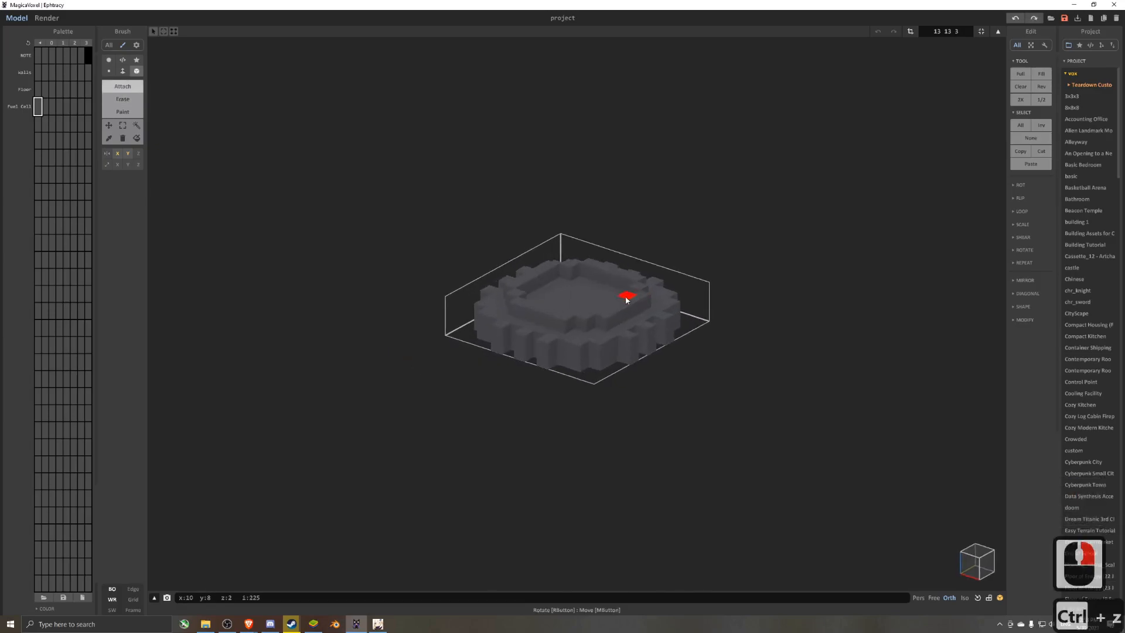
scroll(648, 298, "down", 3)
right_click_drag(648, 299, 665, 294)
scroll(796, 247, "down", 5)
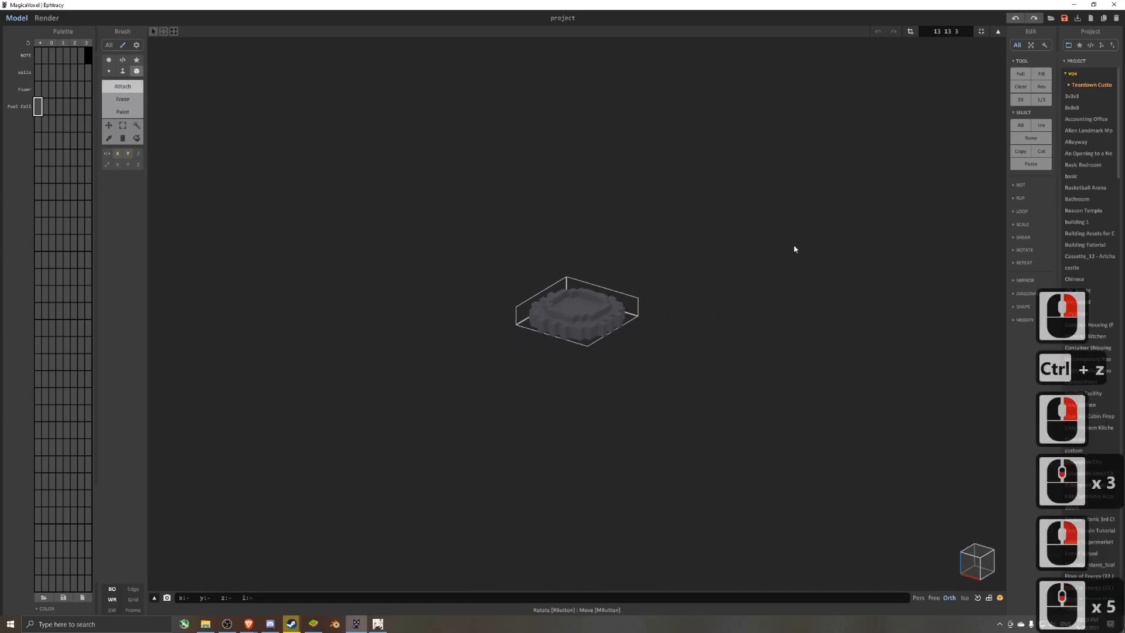
- Duplicate the notched disc straight above the original and rotate the copy upside down
key("Tab")
left_click_drag(572, 246, 595, 62, "shift")
key("0")
key("0")
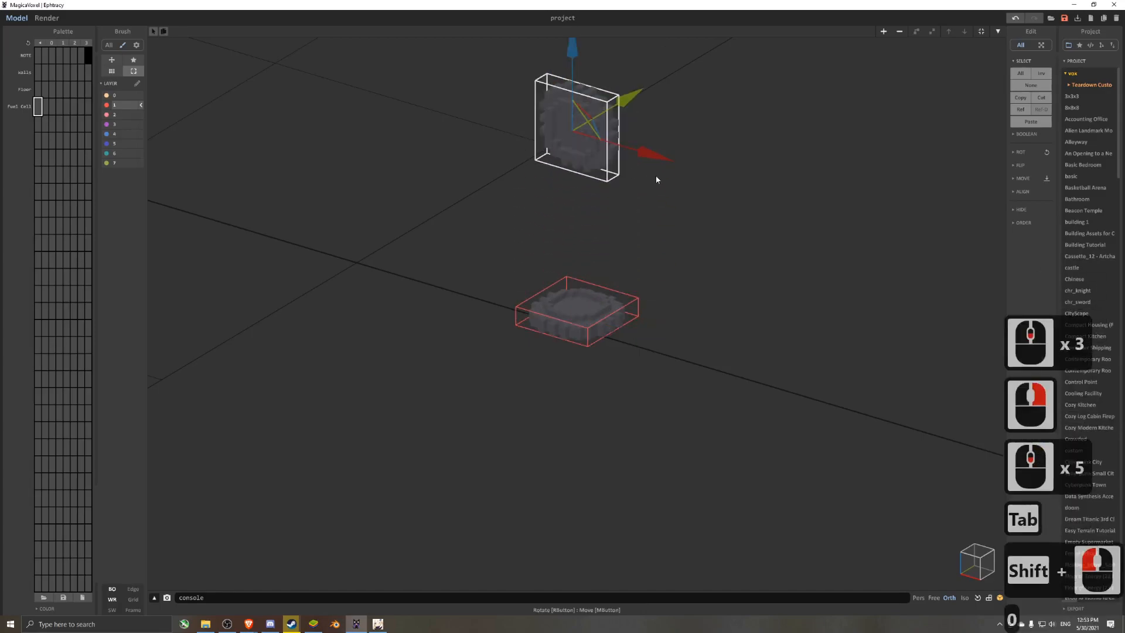
right_click_drag(656, 174, 655, 148)
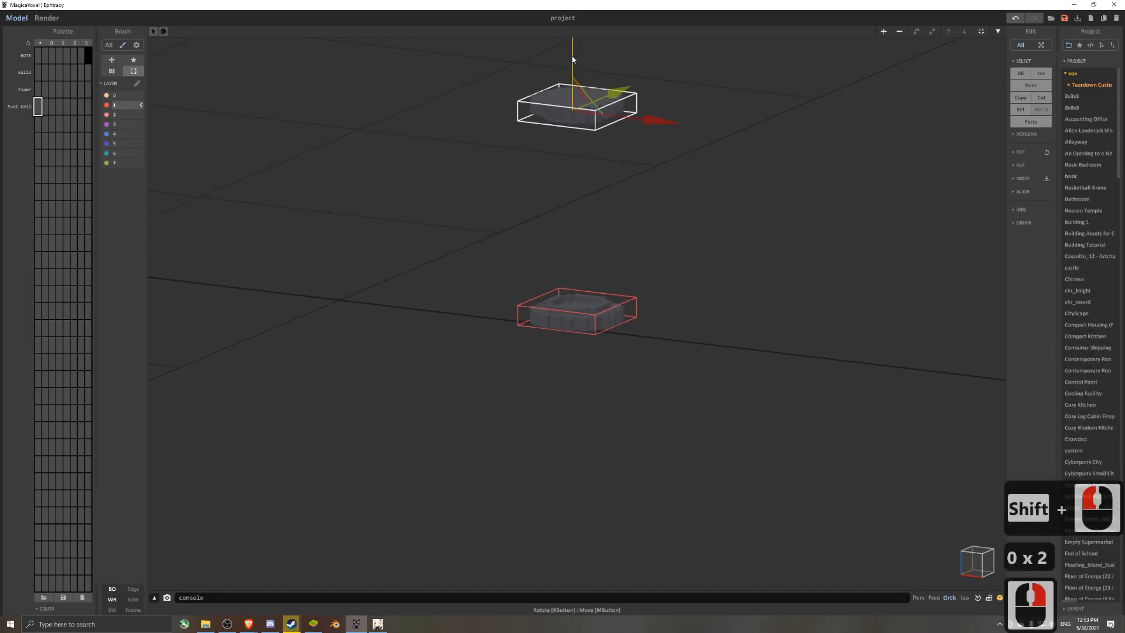
- Extend the upper disc's volume to 13 × 13 × 7 and add a smaller disc with a circular recess on its top
key("Tab")
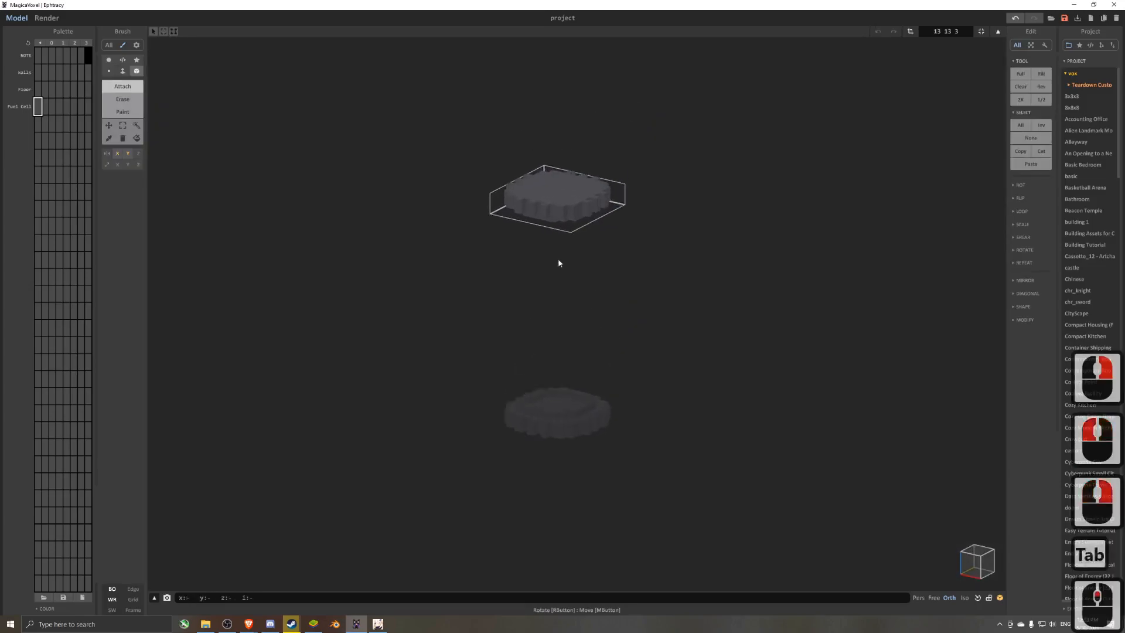
scroll(558, 252, "up", 1)
right_click_drag(559, 252, 546, 287)
left_click(910, 31)
left_click_drag(550, 213, 551, 188)
left_click(910, 32)
left_click(109, 60)
scroll(510, 211, "up", 1)
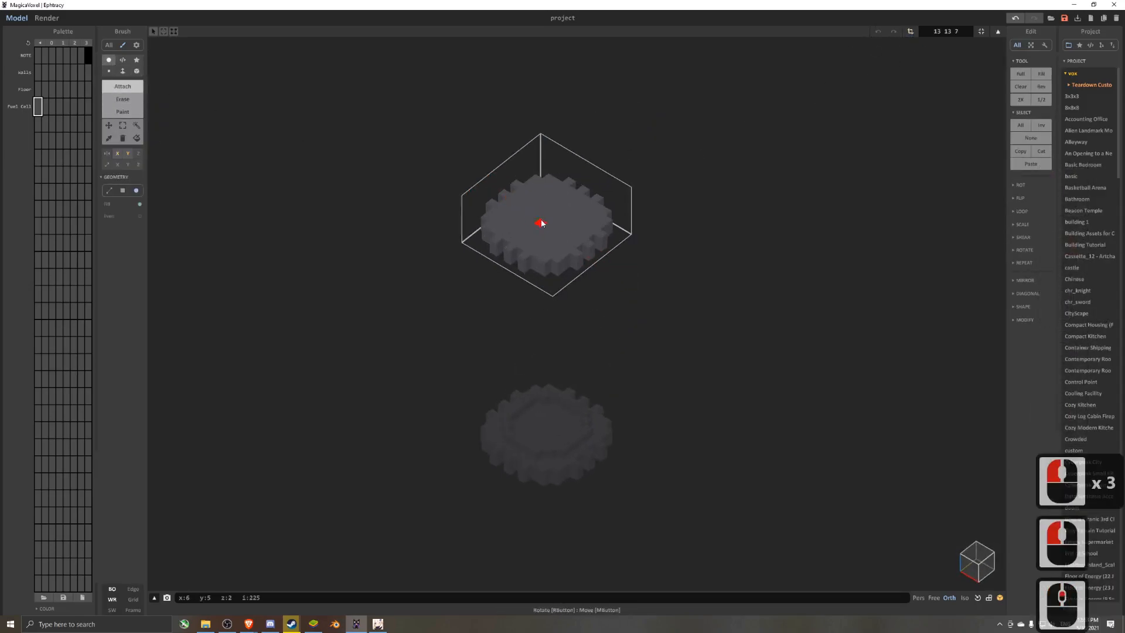
left_click_drag(560, 250, 563, 246)
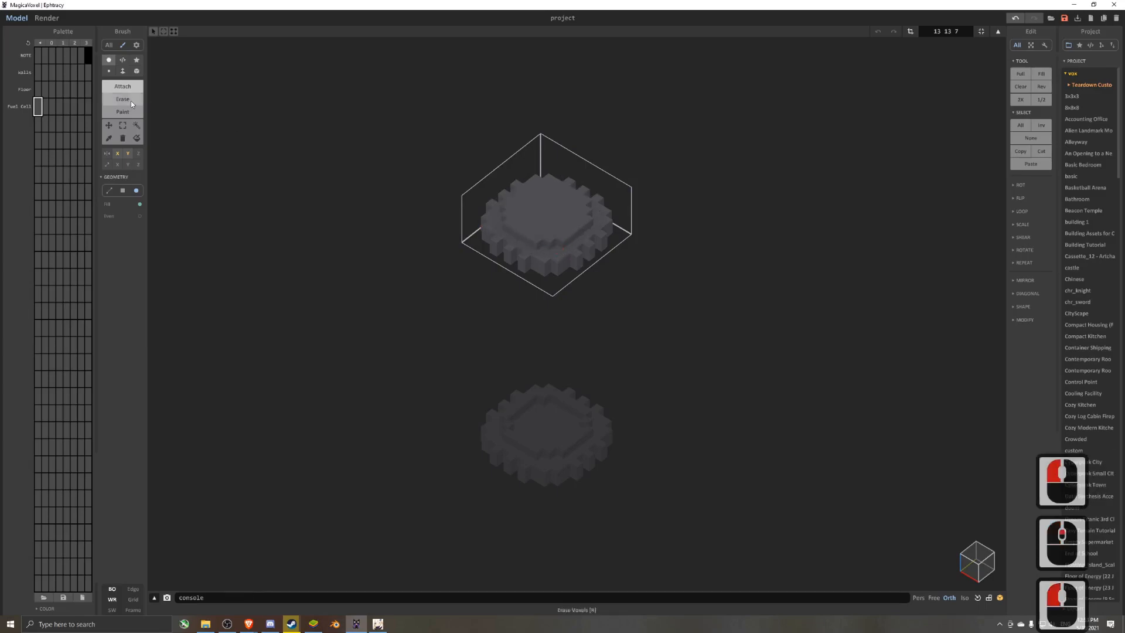
left_click(126, 99)
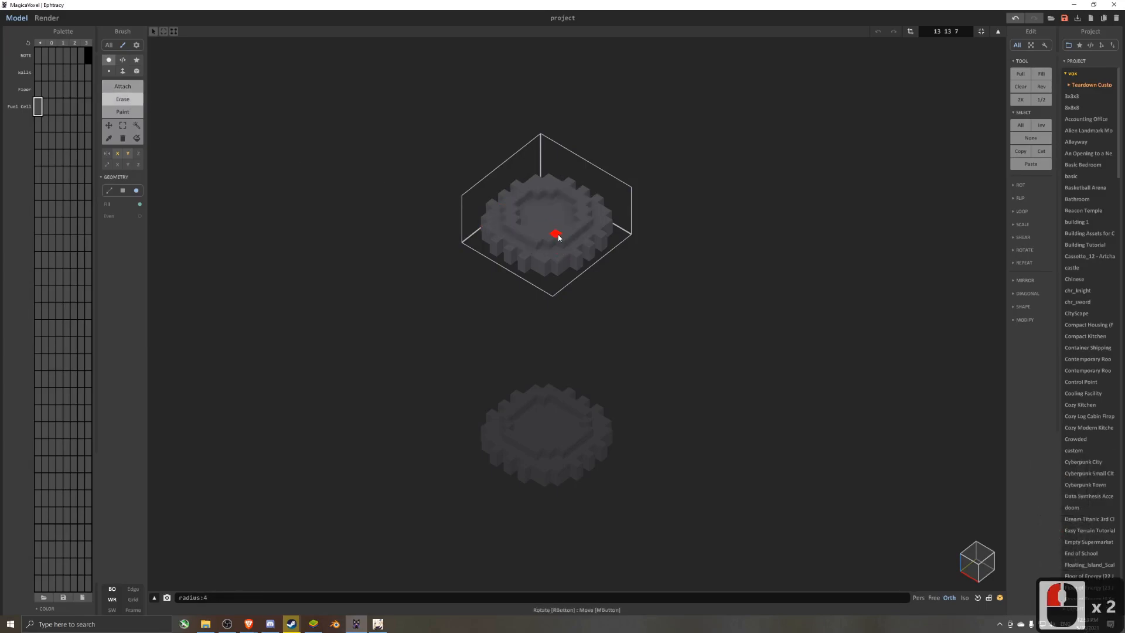
middle_click_drag(617, 265, 558, 297)
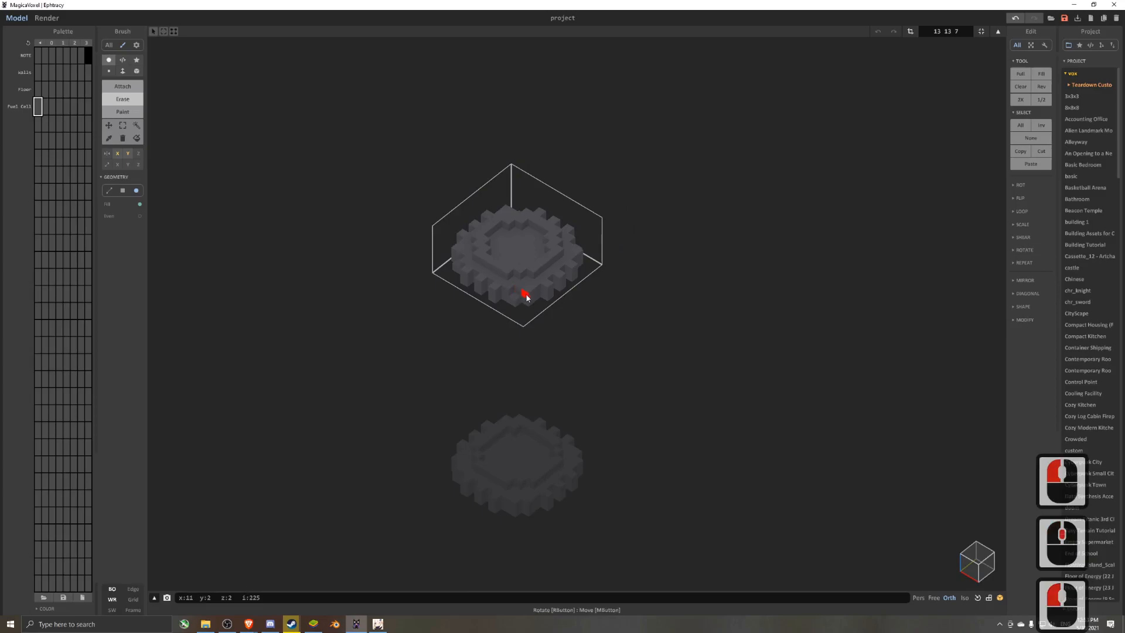
left_click(577, 279)
key("ctrl+z")
left_click(574, 272)
left_click(578, 282)
right_click_drag(596, 298, 647, 232, "ctrl")
key("ctrl+z")
key("ctrl+z")
- Crop the upper disc's volume and unite the two discs into a single object
scroll(696, 212, "down", 3)
left_click(980, 34)
key("Tab")
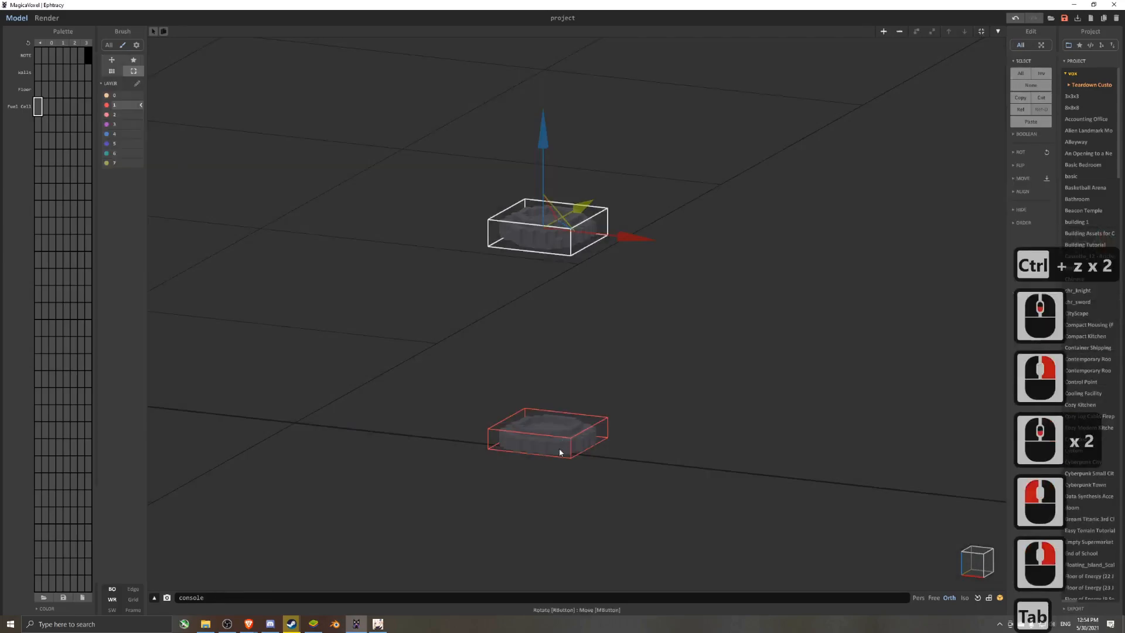
left_click(560, 450, "shift")
key("u")
middle_click_drag(543, 303, 568, 252)
right_click_drag(568, 244, 560, 236)
key("Tab")
middle_click_drag(561, 238, 527, 315)
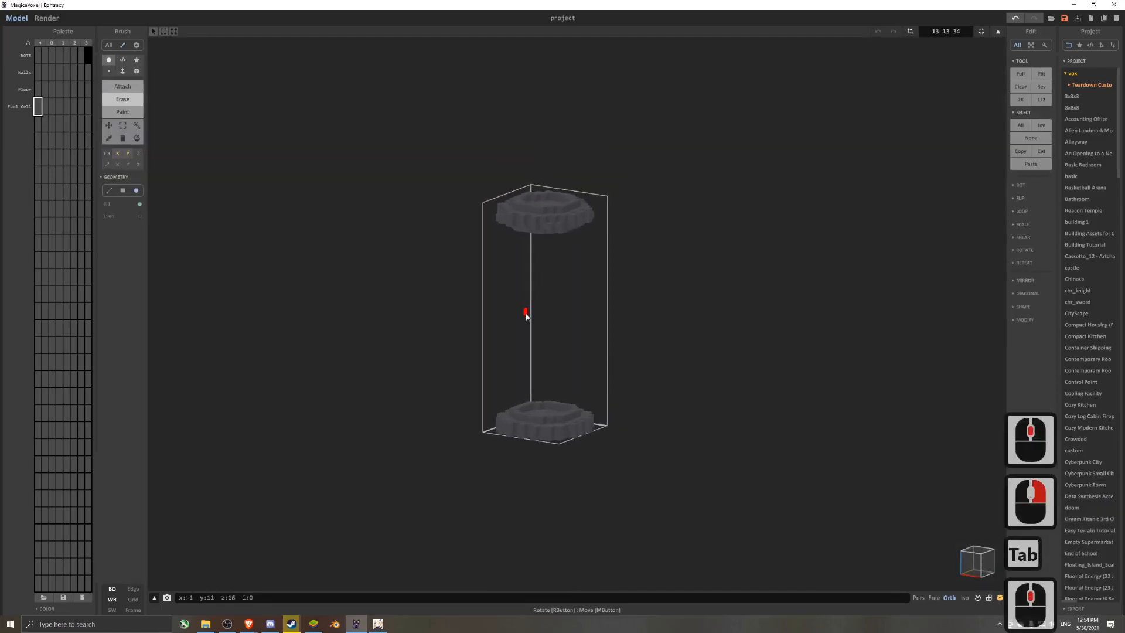
scroll(527, 317, "up", 3)
- Lighten the Fuel Cell row's first colour to grey 75 75 75 and set its second colour to a muted dark blue
left_click(52, 106)
left_click(46, 107)
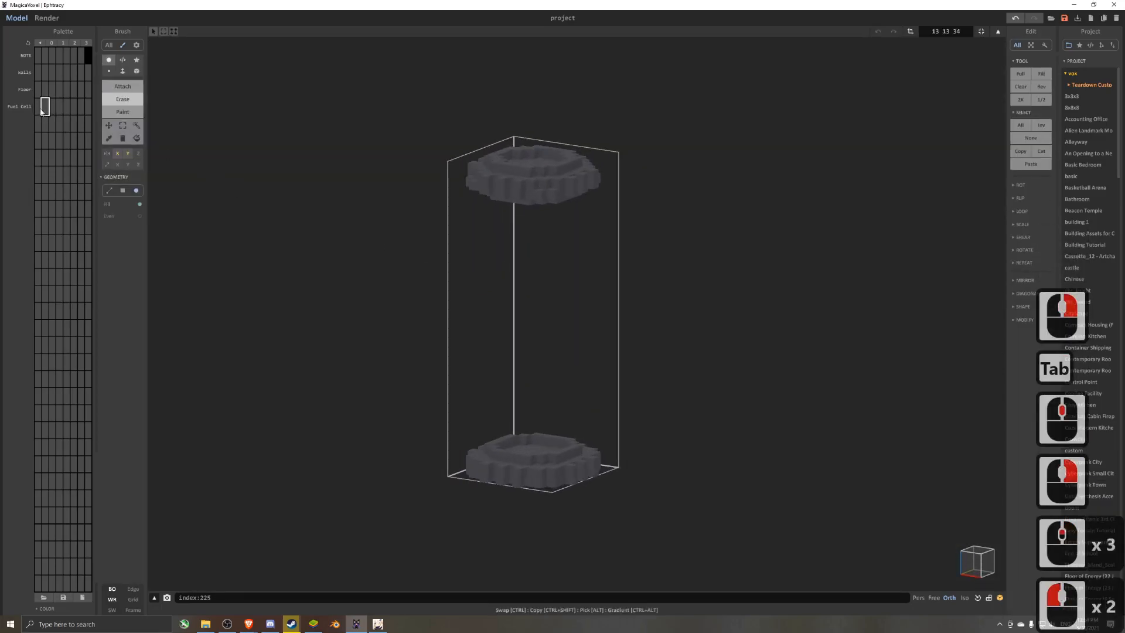
left_click(38, 107)
left_click(54, 609)
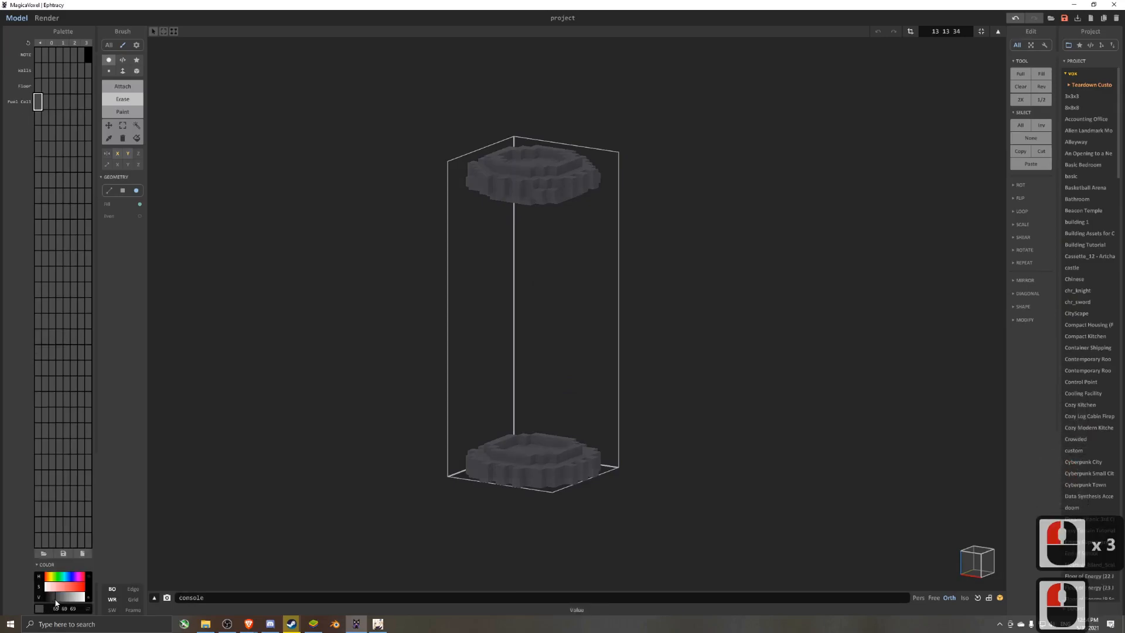
left_click_drag(56, 602, 60, 602)
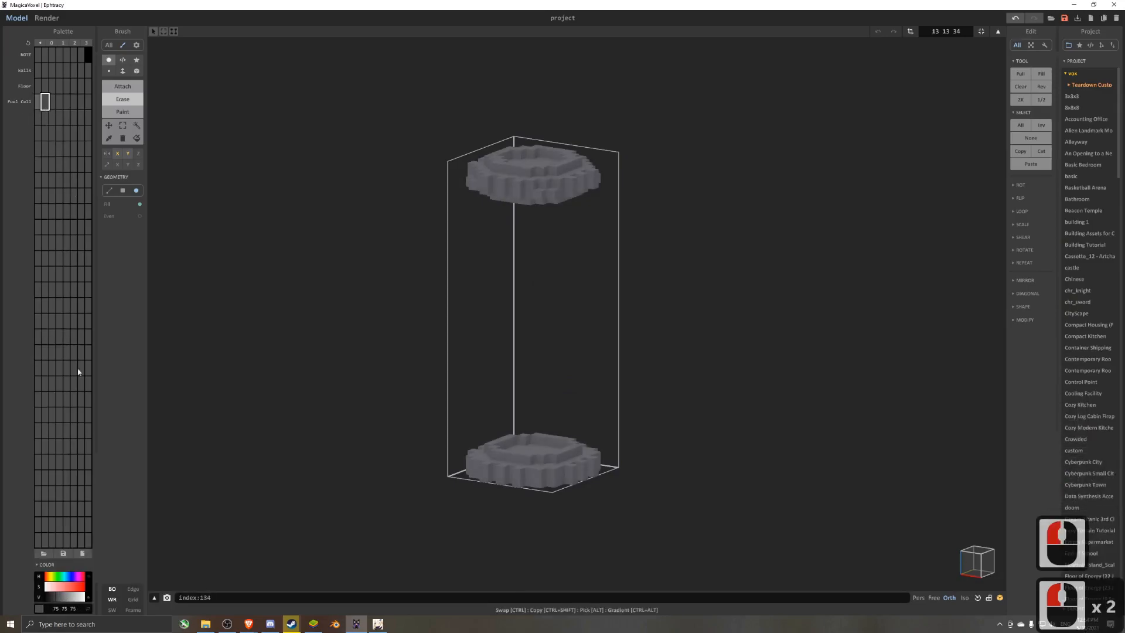
left_click(63, 587)
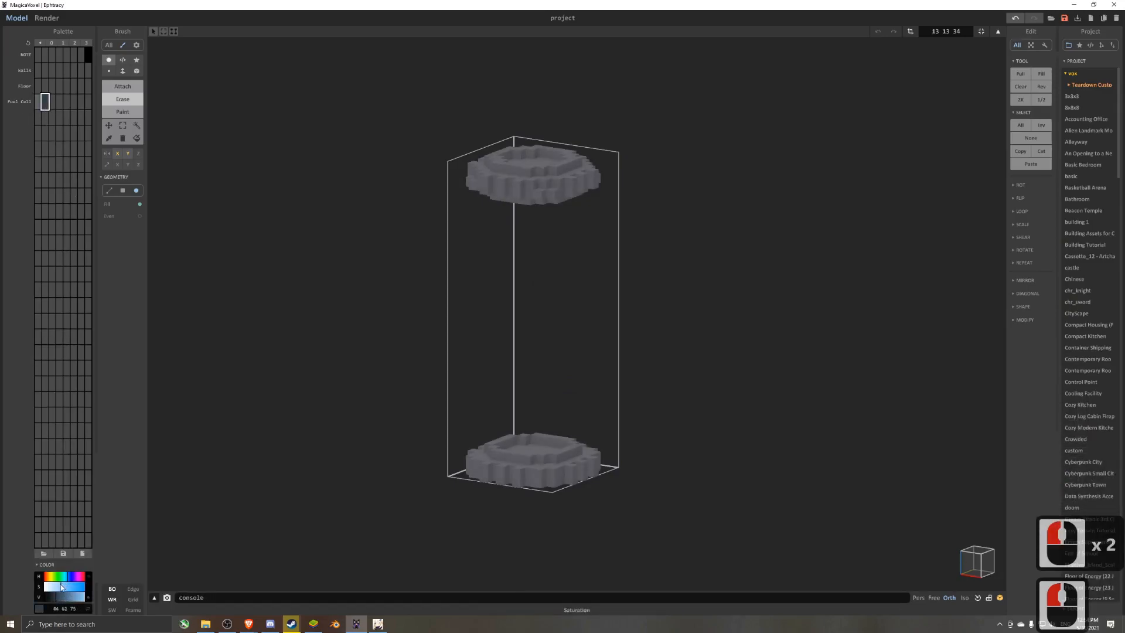
left_click(61, 601)
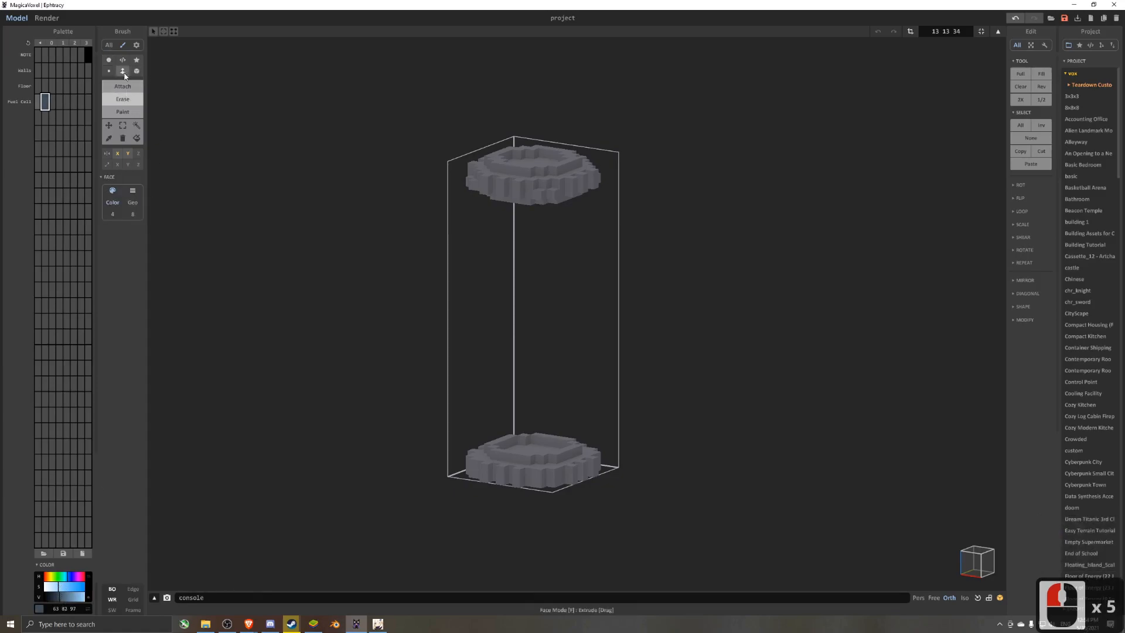
left_click_drag(523, 457, 551, 234)
right_click_drag(551, 223, 494, 459)
key("ctrl+z")
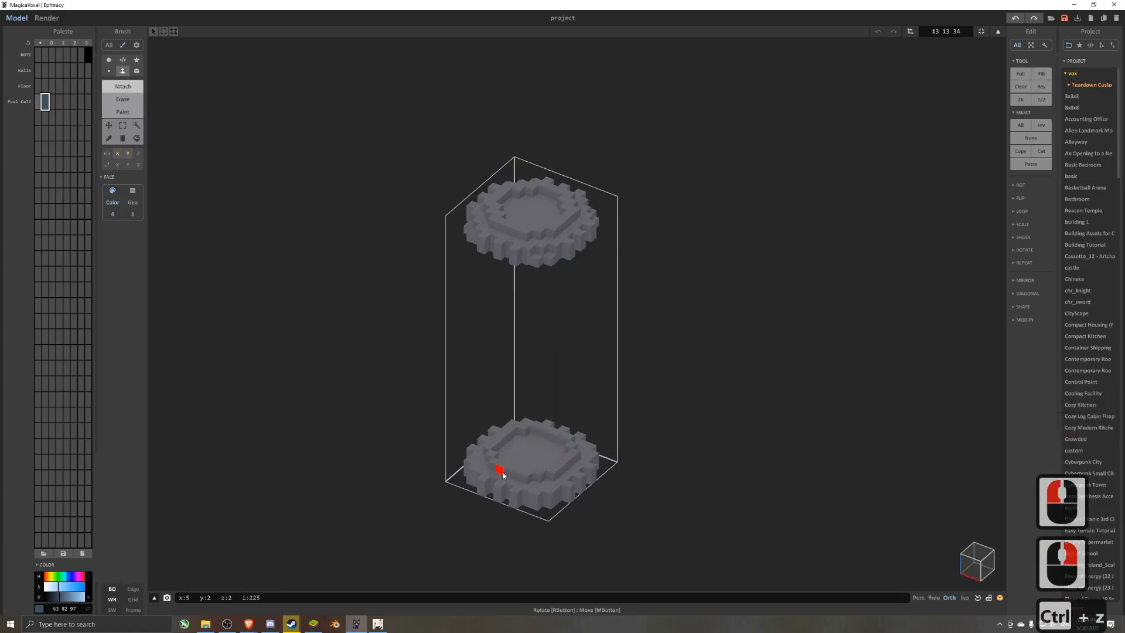
left_click(504, 472)
key("ctrl+z")
- Set the Face brush to 8-connectivity and extrude a blue tube from the lower disc up to the upper disc
left_click_drag(507, 471, 527, 246)
key("ctrl+z")
left_click(135, 214)
right_click_drag(527, 246, 596, 225)
- Marquee-select the upper part of the fuel cell in front view and move it down to shorten the cell
left_click(949, 597)
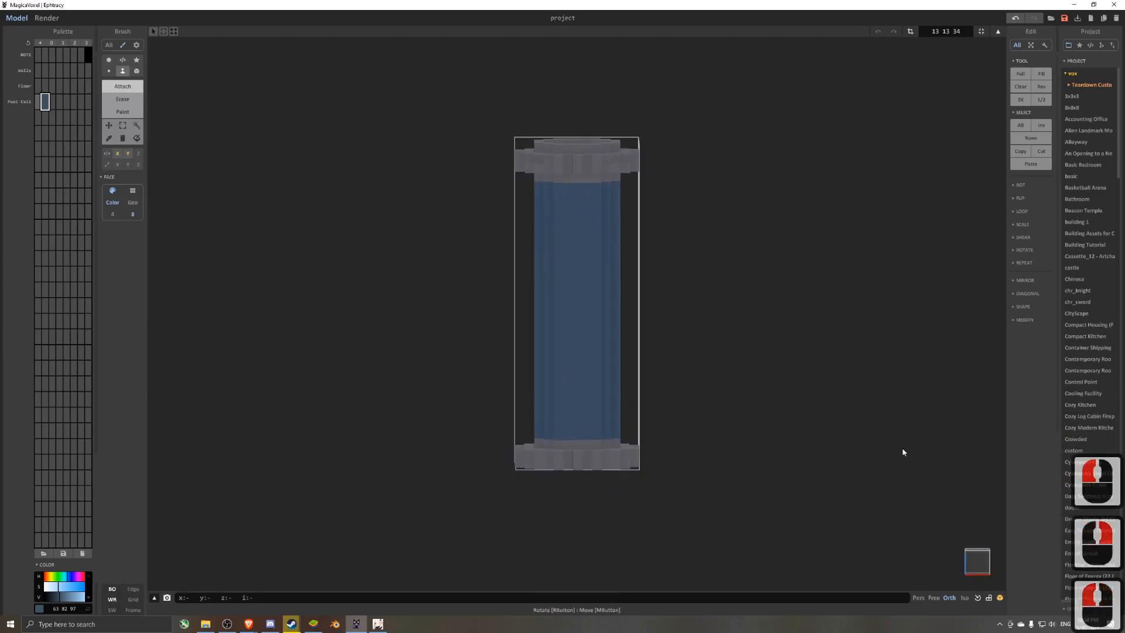
left_click(983, 573)
left_click(981, 562)
scroll(631, 382, "down", 5)
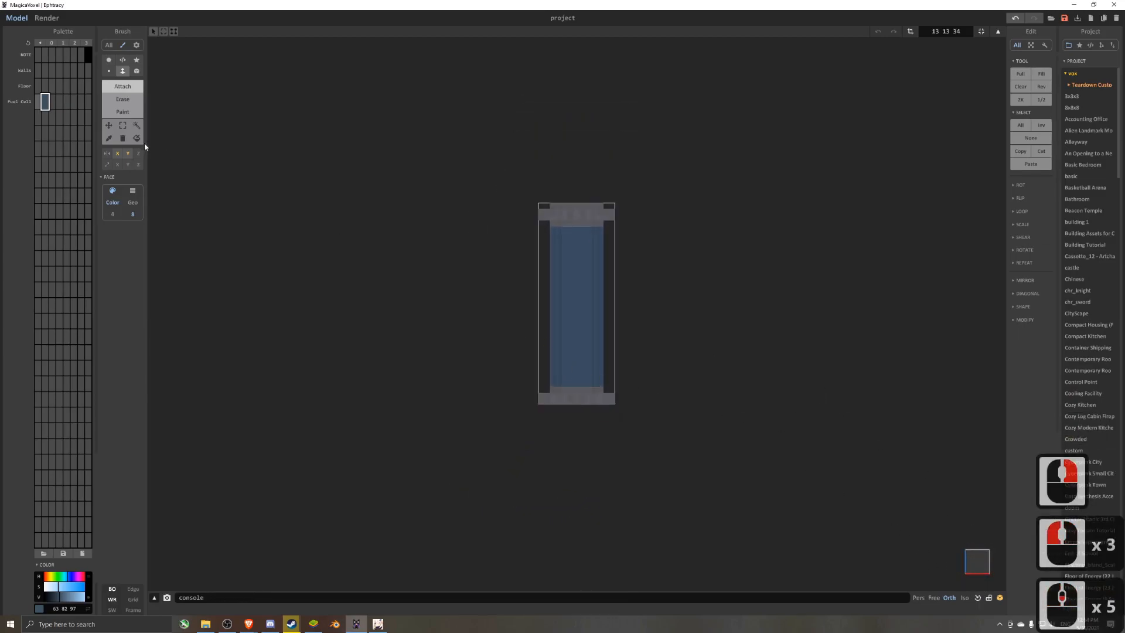
left_click(121, 127)
left_click_drag(533, 184, 590, 320)
key("ctrl+d")
scroll(577, 361, "down", 16)
right_click_drag(628, 339, 559, 352)
scroll(559, 352, "up", 2)
scroll(559, 351, "down", 6)
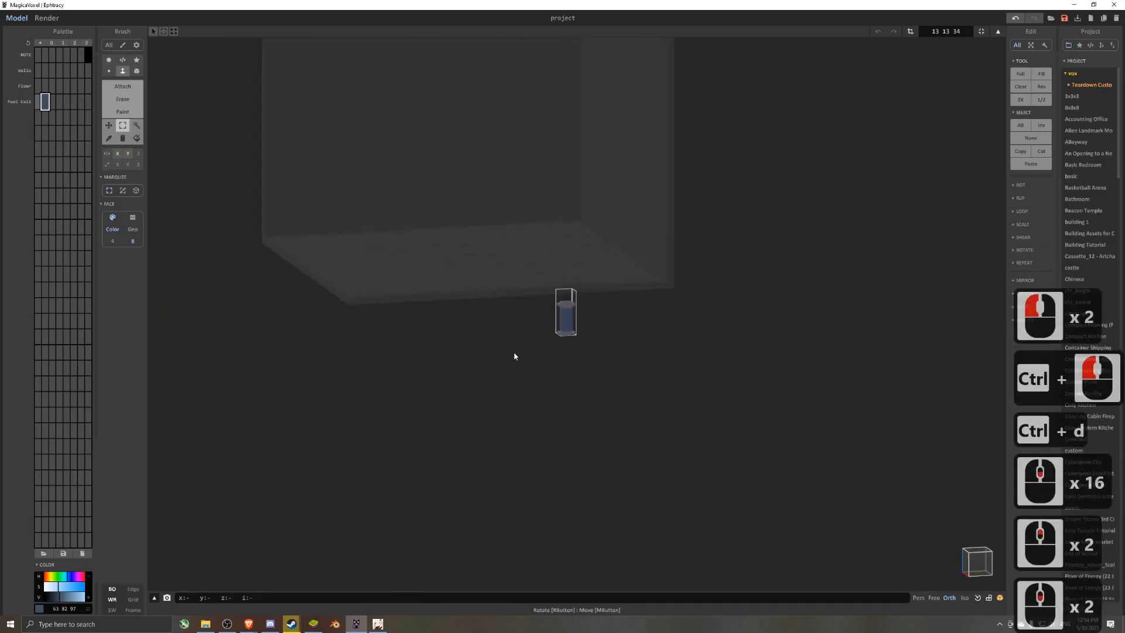
- Undo the shortening of the fuel cell and clear the voxel selection
key("ctrl+z")
key("ctrl+z")
right_click(562, 353, "ctrl")
key("ctrl+d")
right_click_drag(563, 354, 594, 336)
scroll(578, 340, "up", 4)
scroll(594, 337, "down", 3)
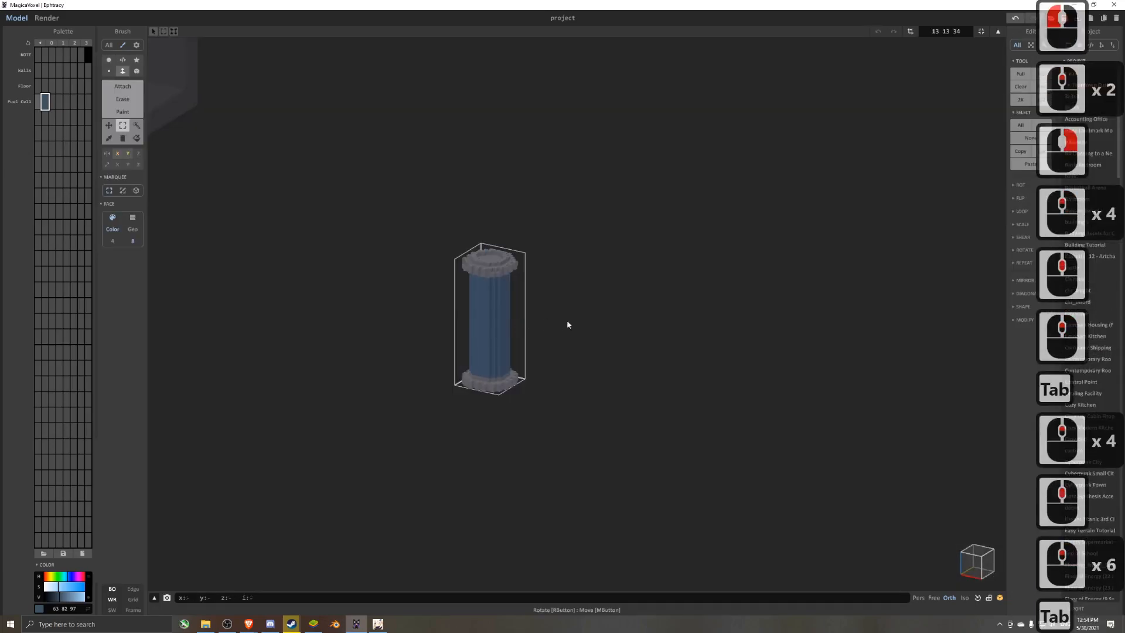
scroll(561, 321, "up", 5)
middle_click_drag(502, 315, 577, 323)
scroll(577, 323, "up", 1)
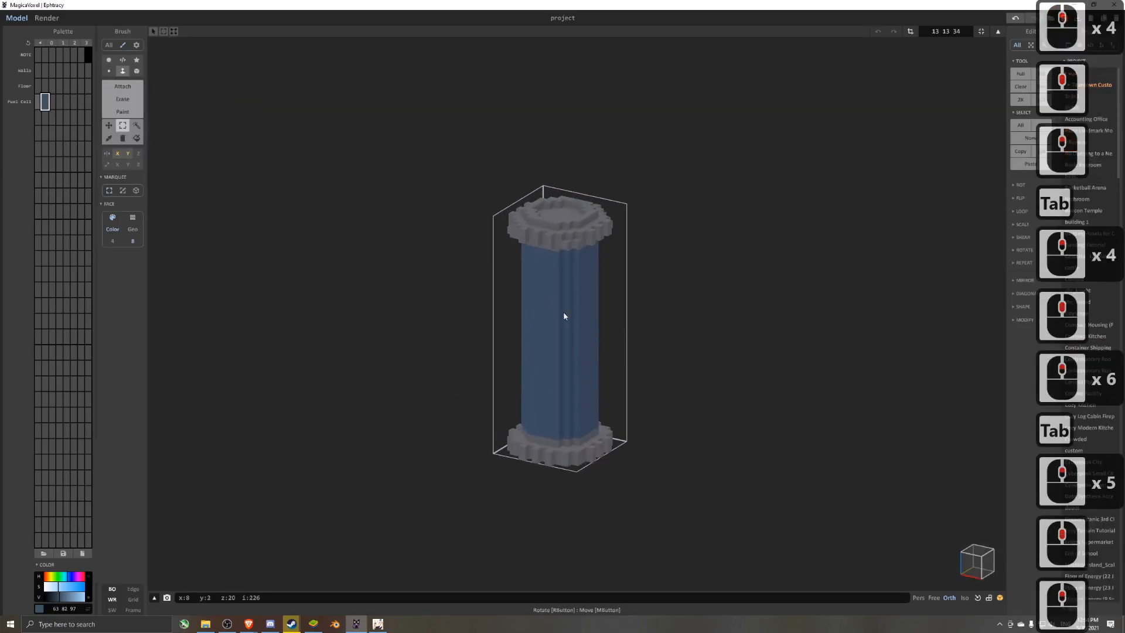
- Use the Free camera to look inside the tube and set the Fuel Cell row's last colour to bright blue 51 155 179
left_click(933, 597)
key("5")
scroll(629, 365, "up", 14)
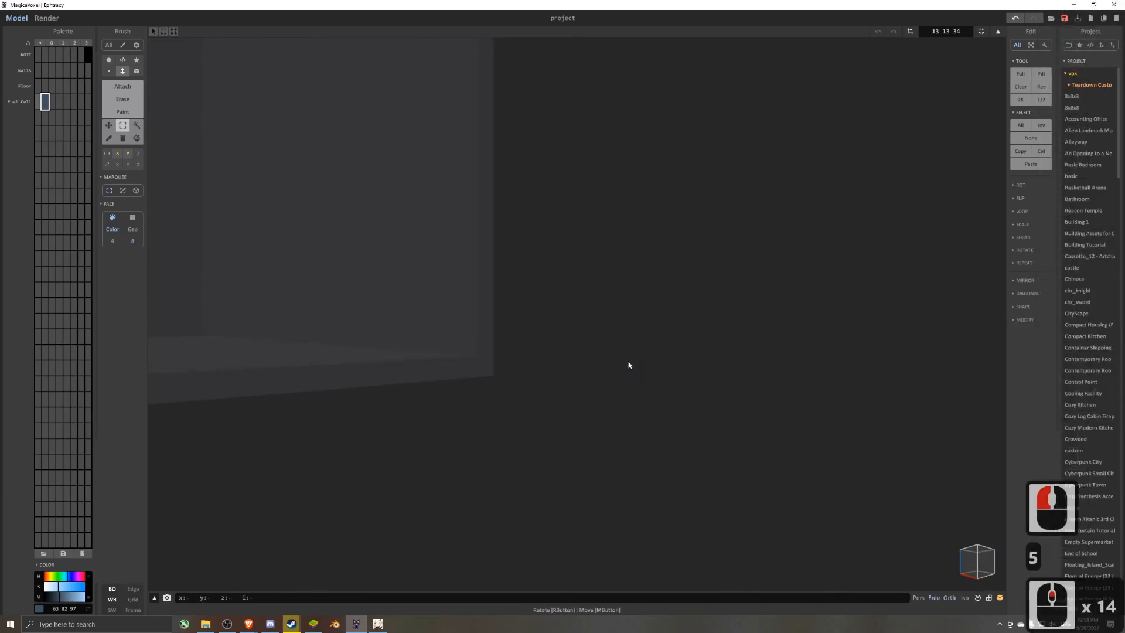
scroll(635, 378, "down", 4)
right_click_drag(635, 379, 645, 480)
middle_click_drag(646, 478, 636, 408)
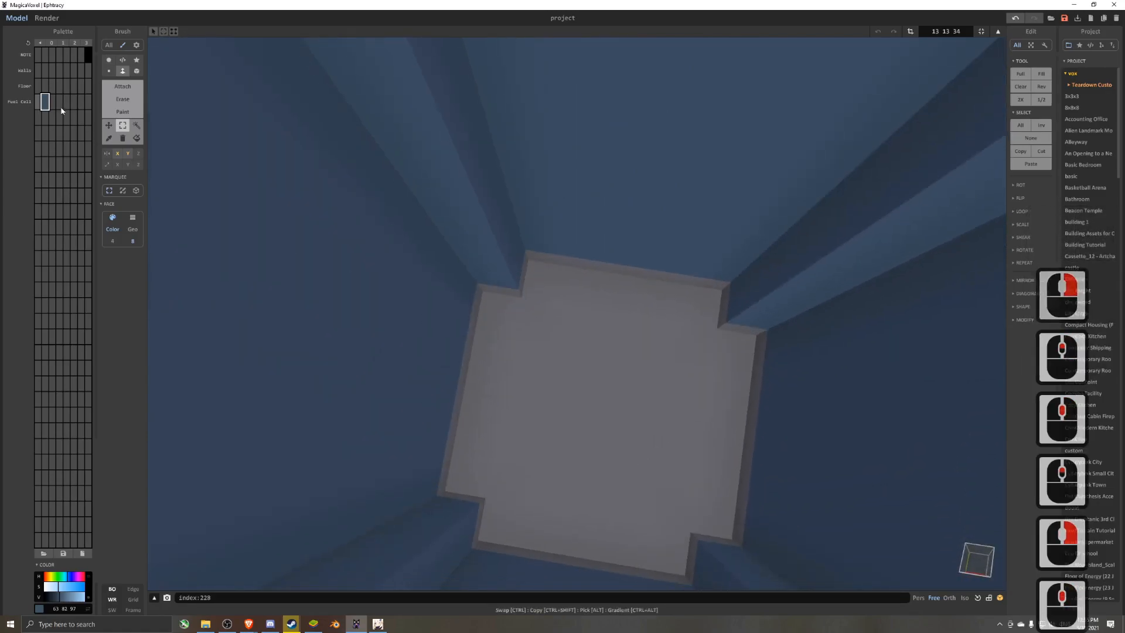
left_click(86, 102)
left_click(71, 577)
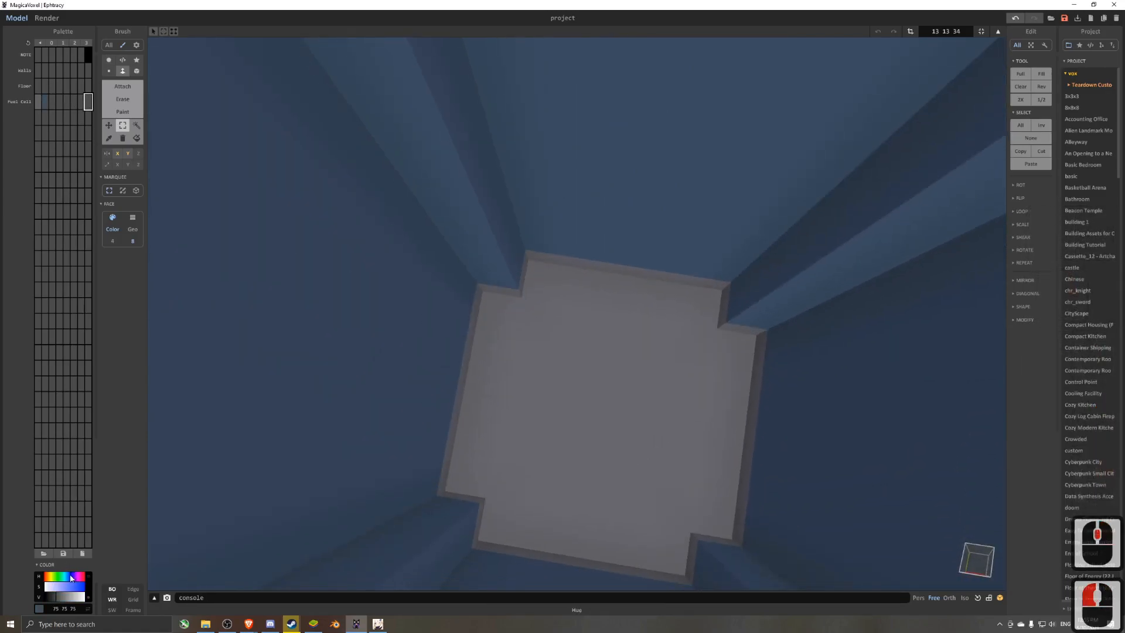
left_click(73, 590)
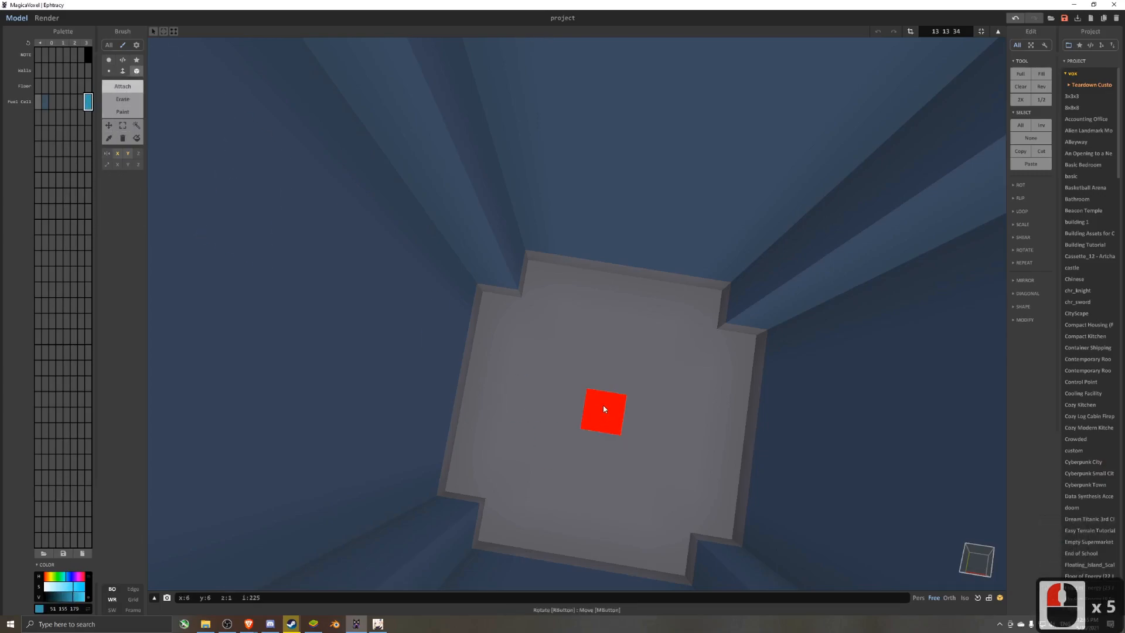
- Attach mirrored bright blue voxels on the tube's inner floor as a three-by-three core with protruding tips, undoing the stray last placements
left_click(606, 411)
left_click(560, 402)
left_click(649, 421)
left_click(614, 367)
left_click(598, 460)
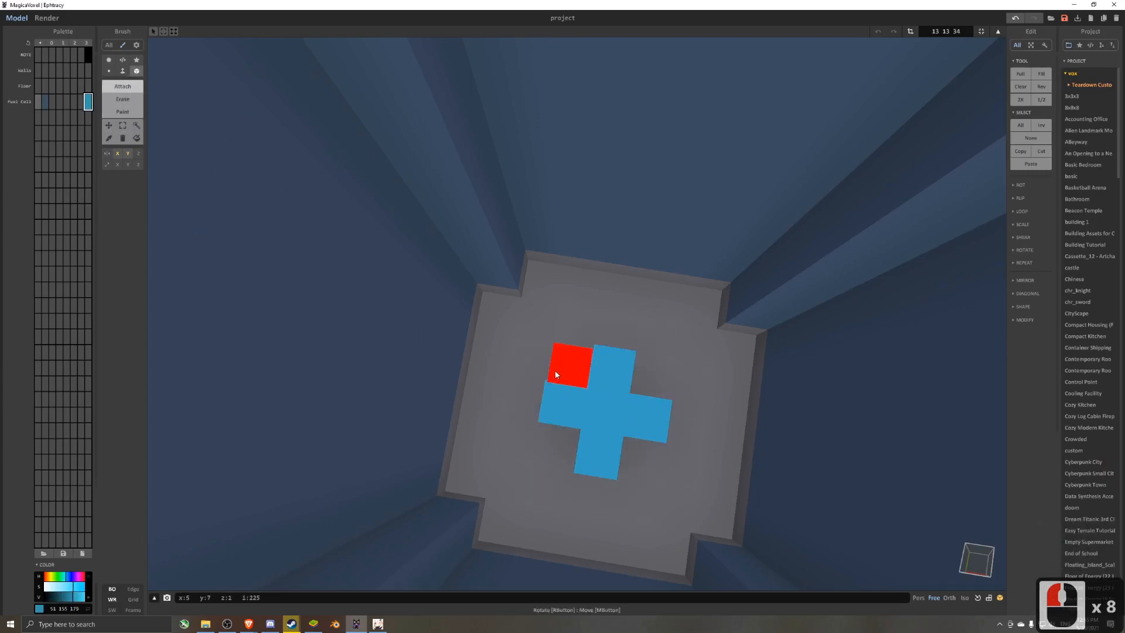
left_click(555, 368)
left_click(621, 326)
left_click(528, 353)
left_click(537, 397)
key("ctrl+z")
key("ctrl+z")
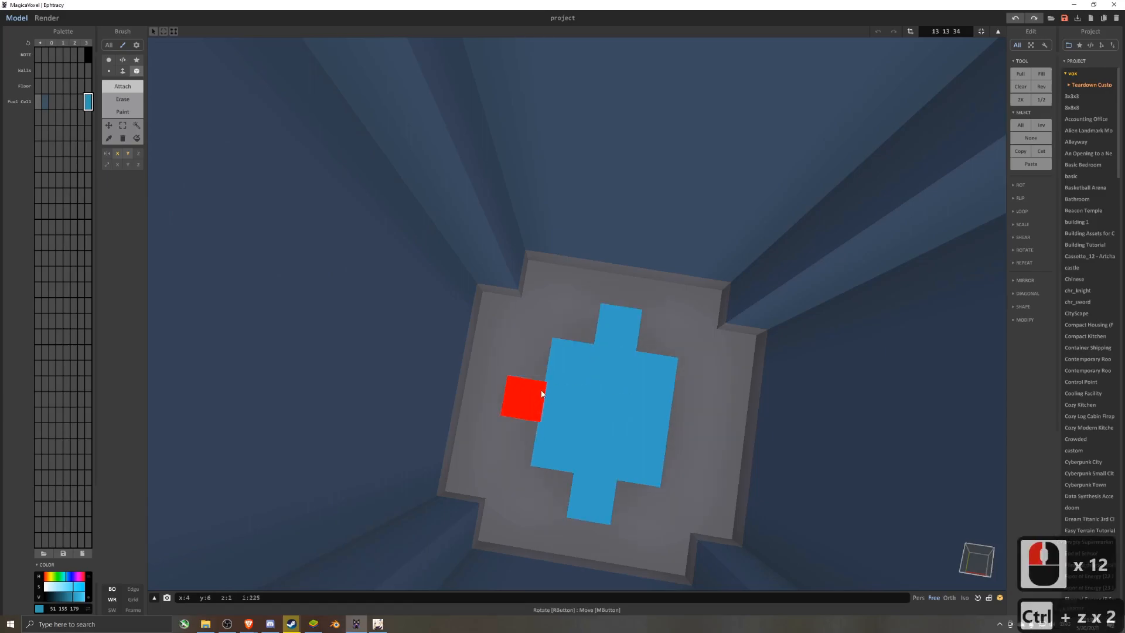
- Extrude the bright blue core upward inside the tube with the Face brush
left_click(123, 71)
scroll(586, 386, "up", 6)
scroll(603, 267, "down", 1)
right_click_drag(603, 266, 567, 235)
scroll(570, 239, "down", 3)
scroll(577, 271, "up", 3)
left_click_drag(633, 437, 643, 5)
scroll(642, 217, "down", 1)
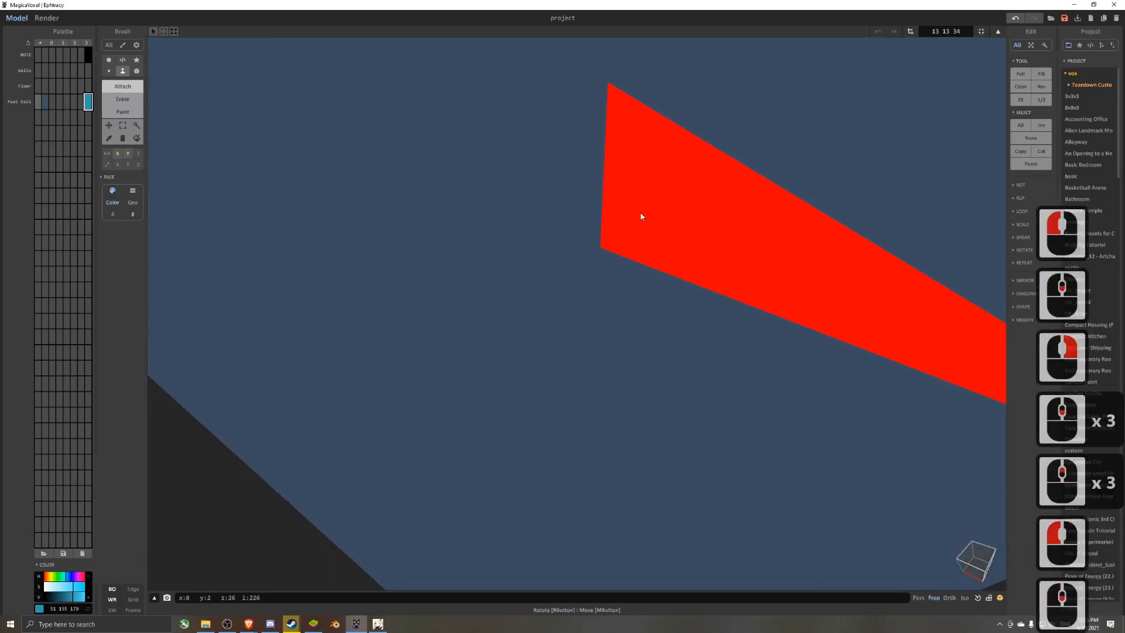
- Erase one face of the tube wall to open up access to the core inside
scroll(641, 223, "up", 1)
scroll(640, 237, "down", 6)
right_click_drag(640, 237, 511, 124)
middle_click_drag(512, 125, 501, 107)
left_click(131, 100)
left_click(573, 200)
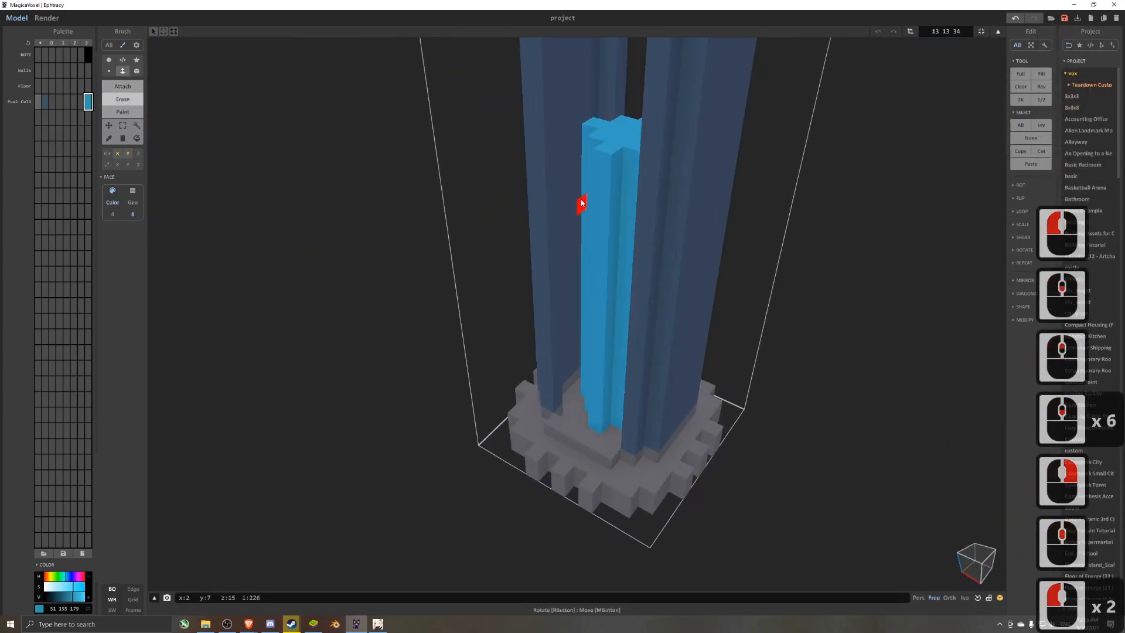
- Extrude the core up to the top cap and rebuild the erased tube wall in the tube's own colour
middle_click_drag(580, 205, 505, 305)
double_click(124, 87)
left_click_drag(509, 251, 540, 36)
left_click(458, 200, "alt")
left_click_drag(505, 533, 506, 358)
key("ctrl+z")
left_click_drag(506, 526, 531, 93)
- Switch to the Render workspace and give the bright blue core colour the Emit material
scroll(516, 98, "down", 9)
left_click(47, 18)
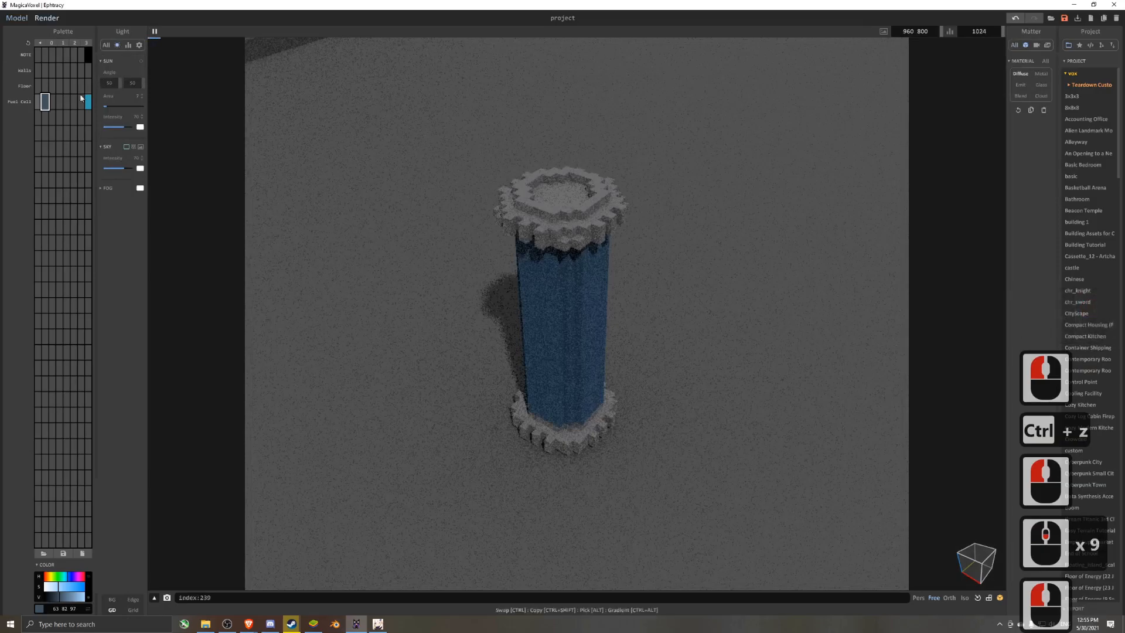
left_click(88, 102)
left_click(1021, 84)
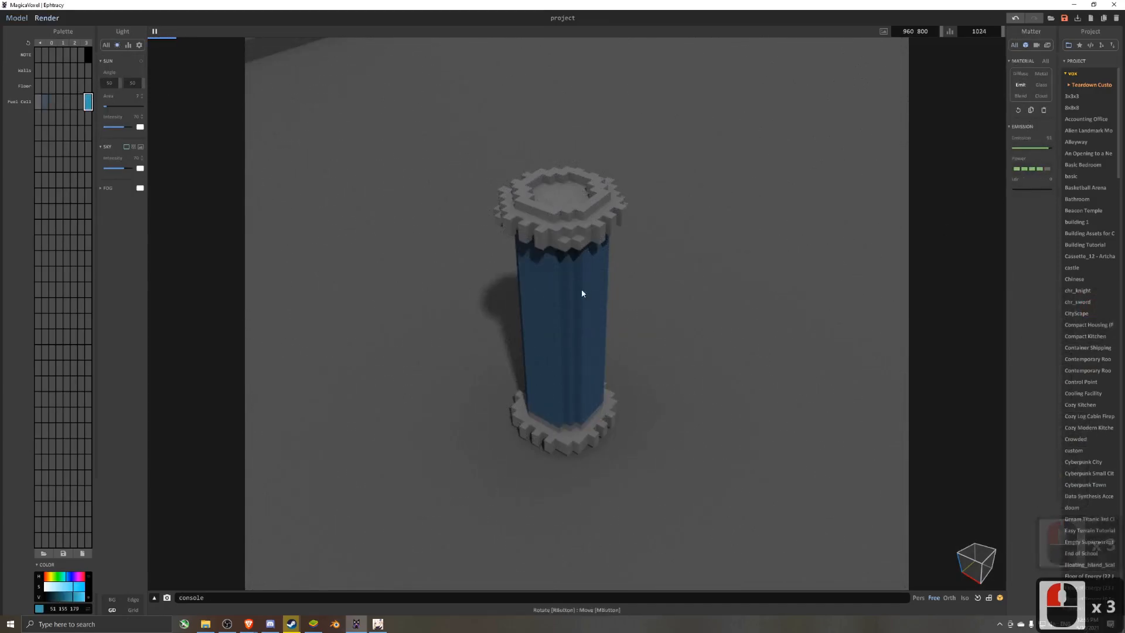
- Give the tube colour a Glass material with raised transparency and the grey cap colour a Metal material
left_click(583, 293, "alt")
left_click(1041, 85)
left_click(1037, 189)
scroll(625, 364, "down", 5)
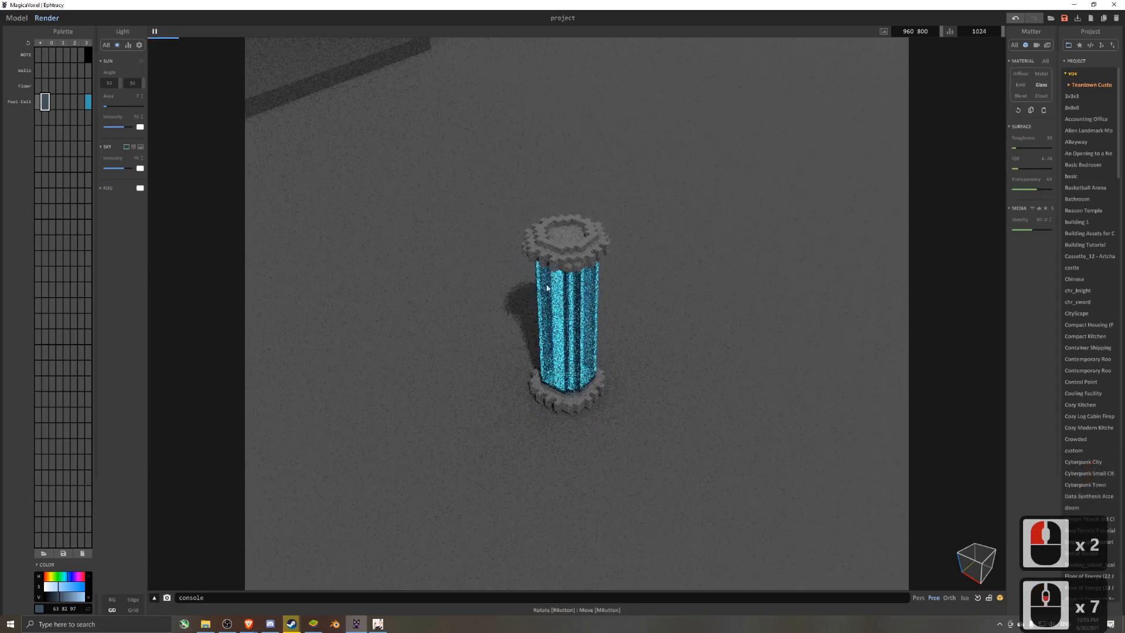
right_click(566, 259, "alt")
left_click(1047, 73)
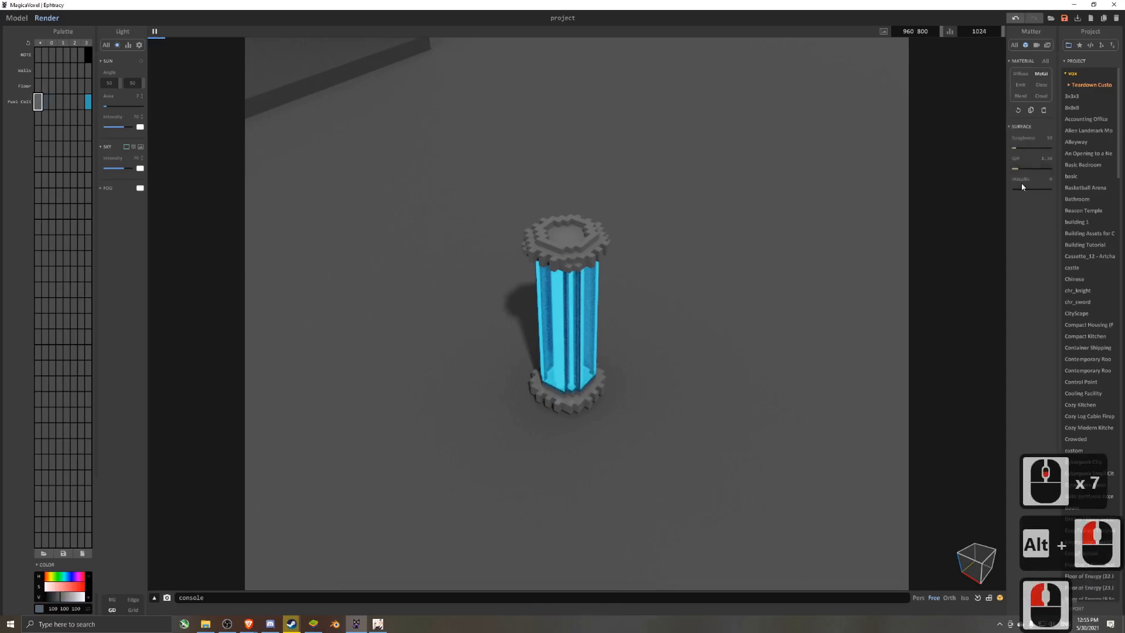
- Add a new 40 x 40 x 40 object in the world editor and move it until it is centred around the fuel cell
key("Tab")
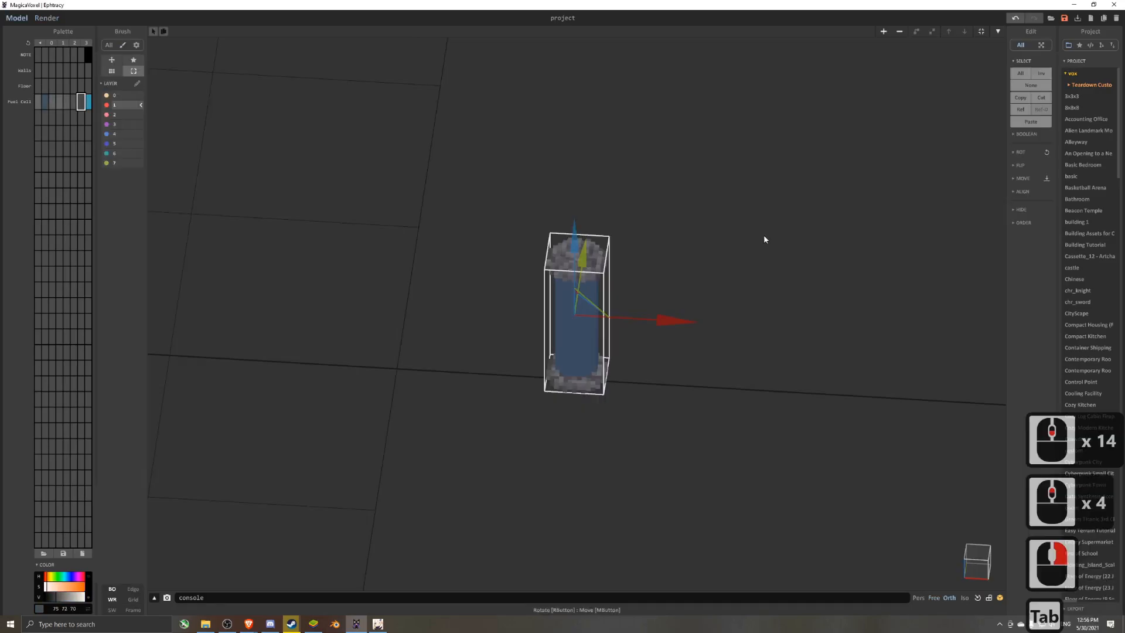
left_click(764, 235)
left_click(882, 32)
scroll(690, 321, "down", 14)
left_click_drag(306, 292, 430, 300)
left_click(258, 283)
left_click_drag(274, 298, 624, 330)
right_click_drag(625, 333, 643, 459)
scroll(634, 329, "up", 8)
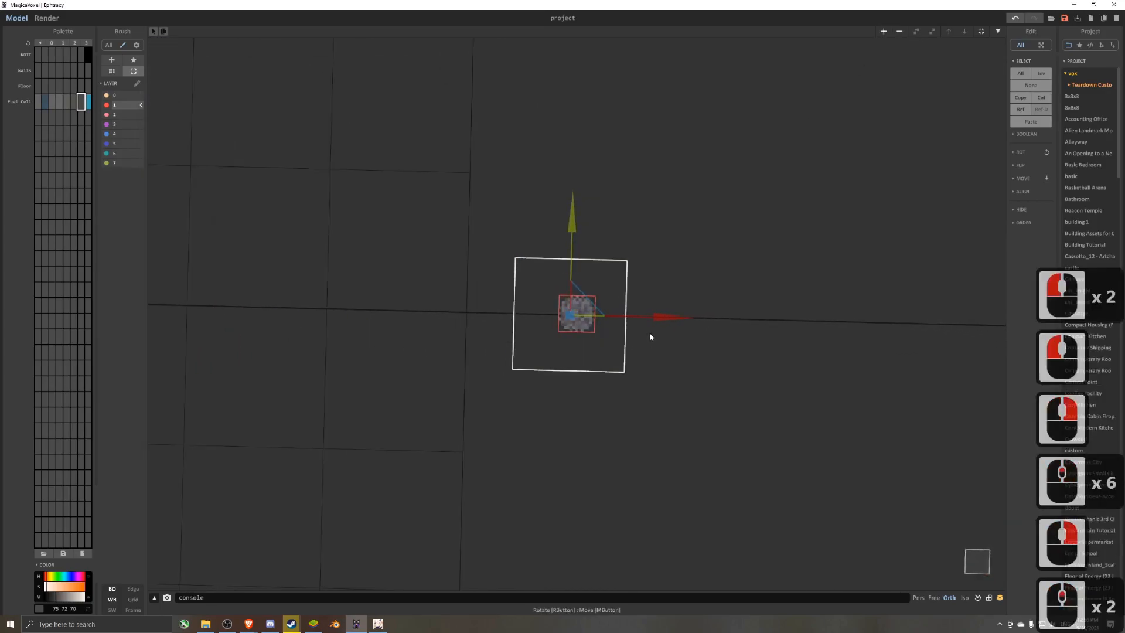
left_click_drag(659, 317, 668, 316)
- Open the new object for voxel editing and label the palette row below Fuel Cell as Shield
key("Tab")
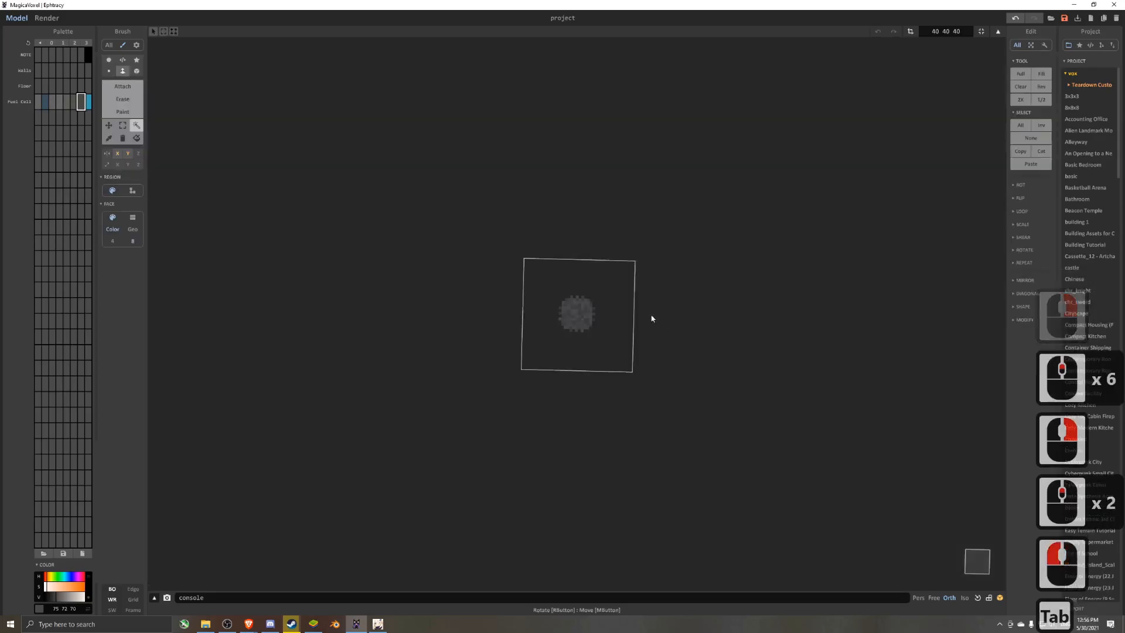
scroll(656, 317, "up", 6)
left_click(127, 87)
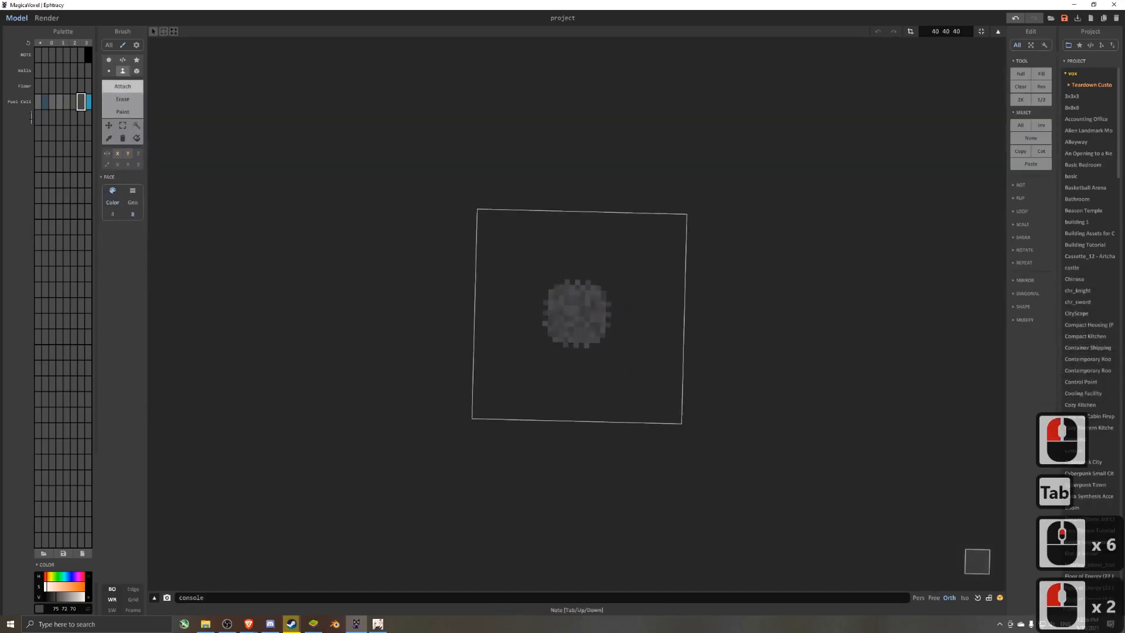
type("Shiel")
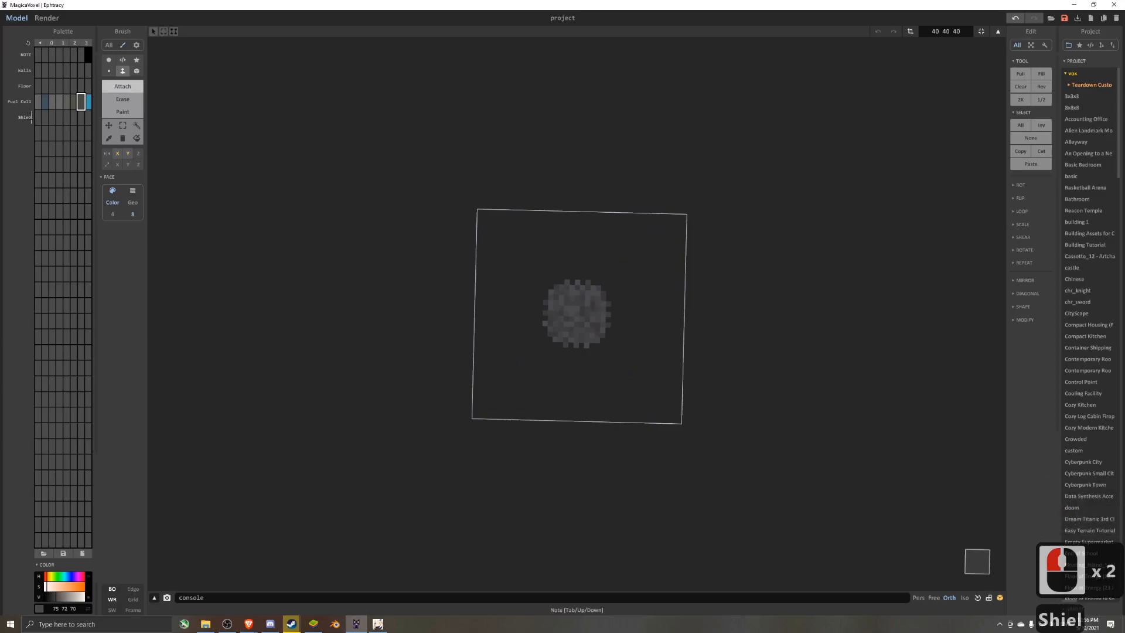
type("d")
key("Return")
- Turn off X and Y mirroring and draw a square voxel frame around the fuel cell's base with the Box brush
left_click(136, 71)
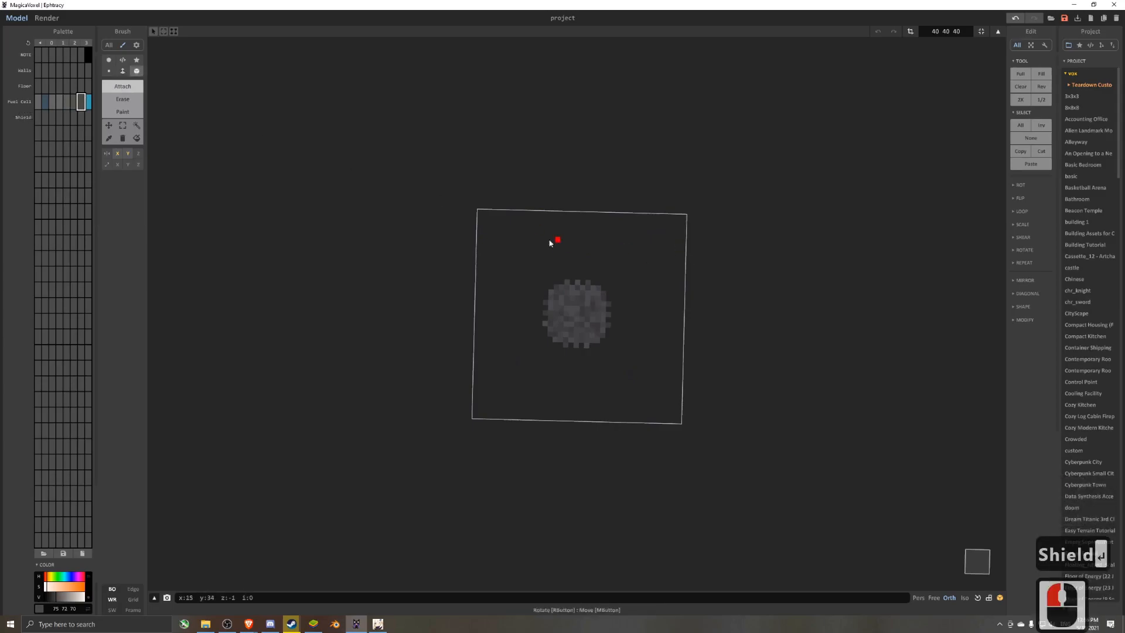
left_click_drag(540, 217, 539, 319)
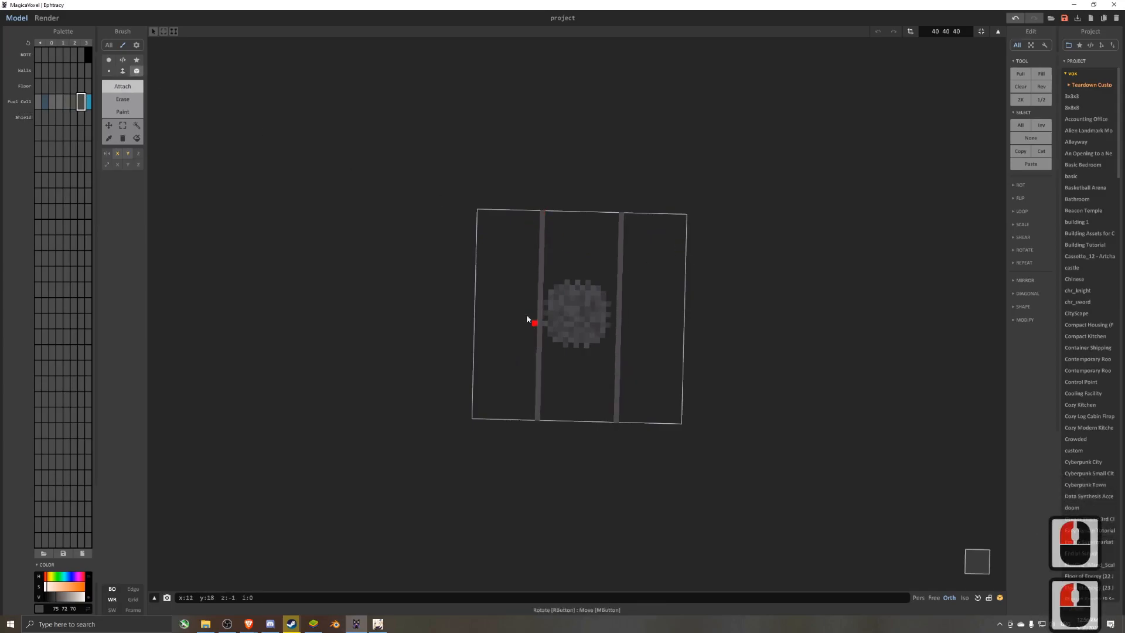
key("ctrl+z")
left_click(128, 154)
left_click(118, 154)
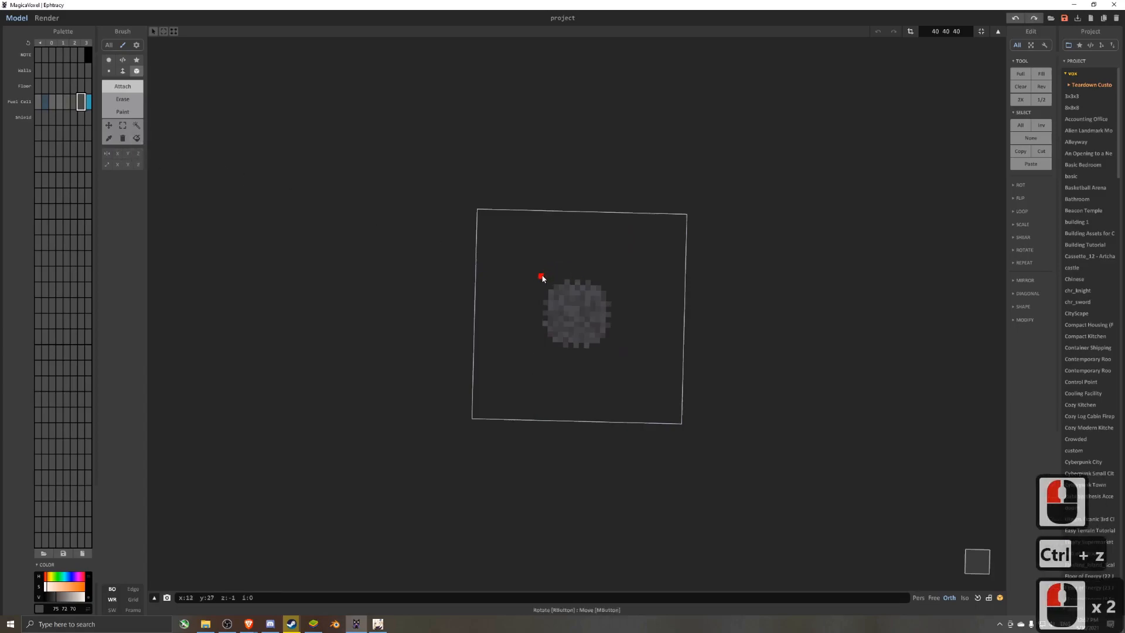
mouse_move(610, 282)
left_mouse_down()
mouse_move(541, 276)
mouse_move(538, 347)
mouse_move(610, 352)
left_mouse_up()
key("ctrl+z")
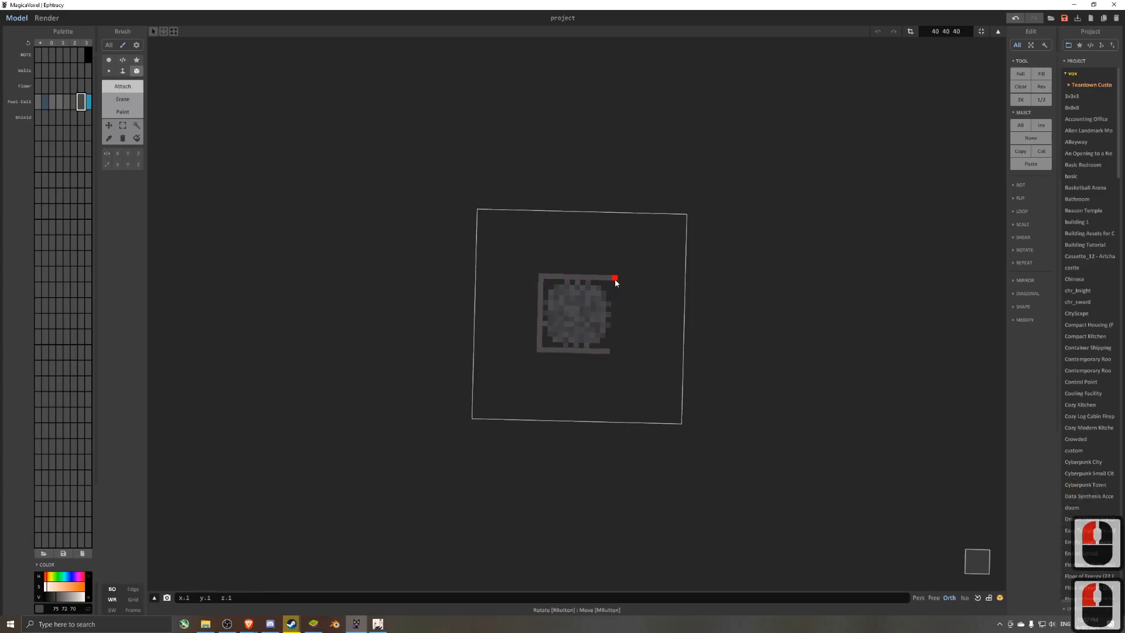
- Extrude the square frame upward with the Face brush into a ring two voxels high
right_click_drag(611, 348, 362, 220)
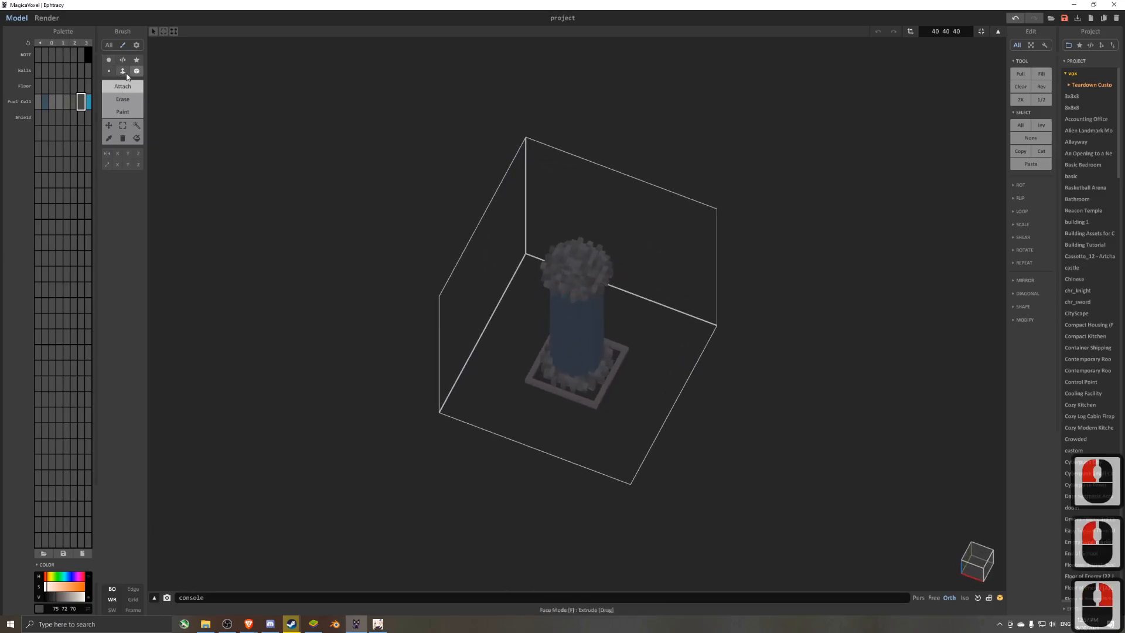
key("ctrl+z")
right_click_drag(540, 343, 576, 365)
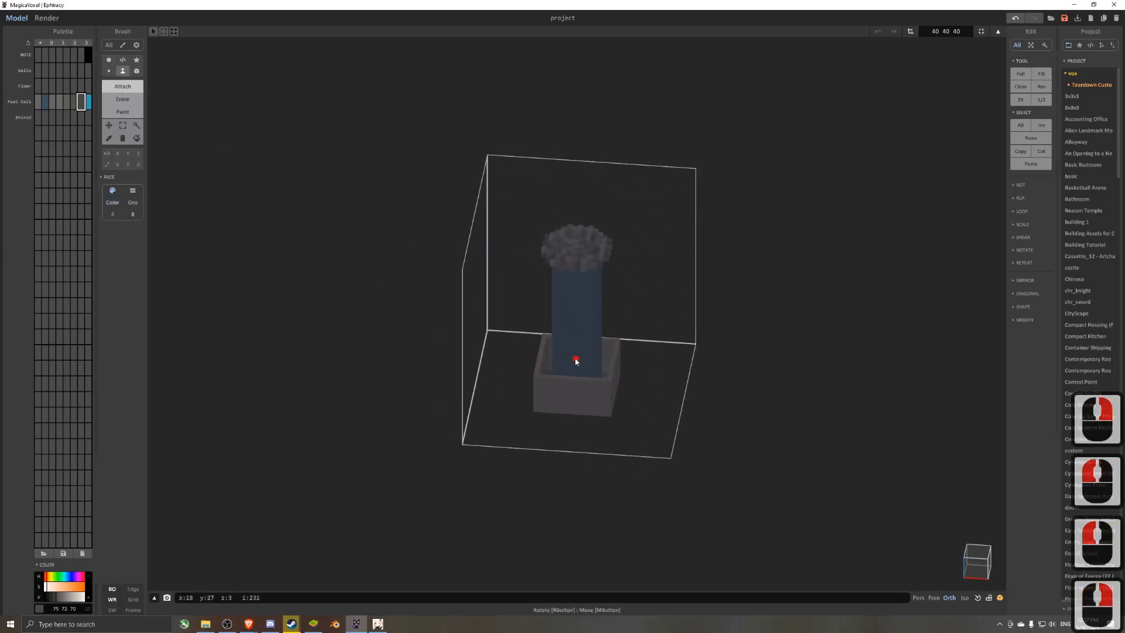
scroll(576, 352, "up", 3)
scroll(495, 260, "up", 3)
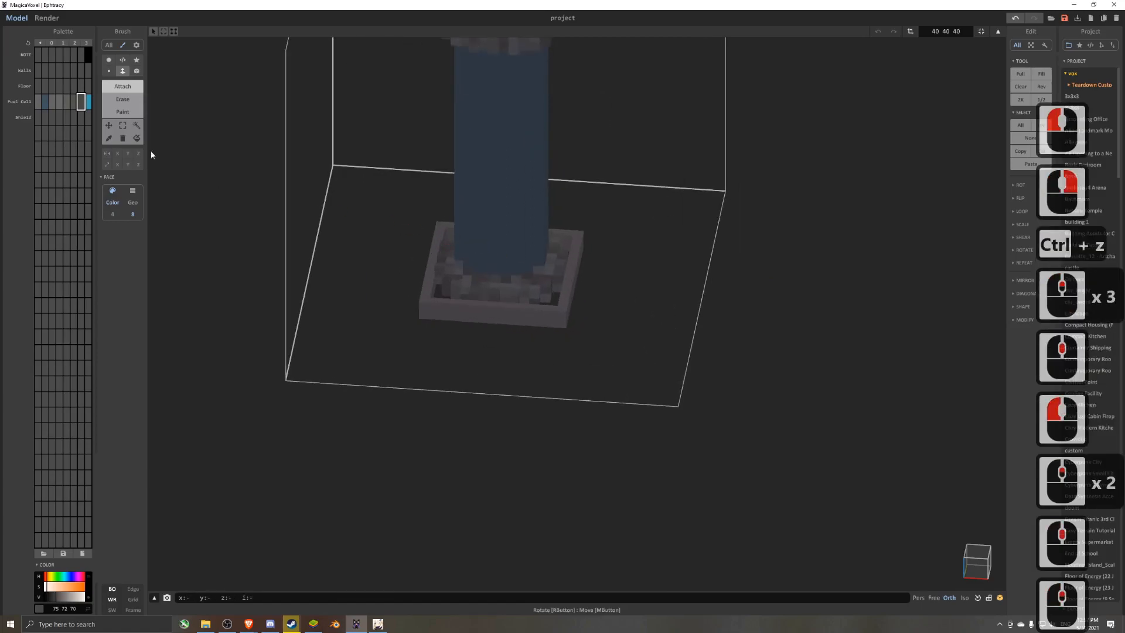
- Region-select the square ring, copy and paste it, and raise the copy above the original with a gap between them
left_click(136, 125)
left_click(496, 320)
key("ctrl+c")
key("ctrl+v")
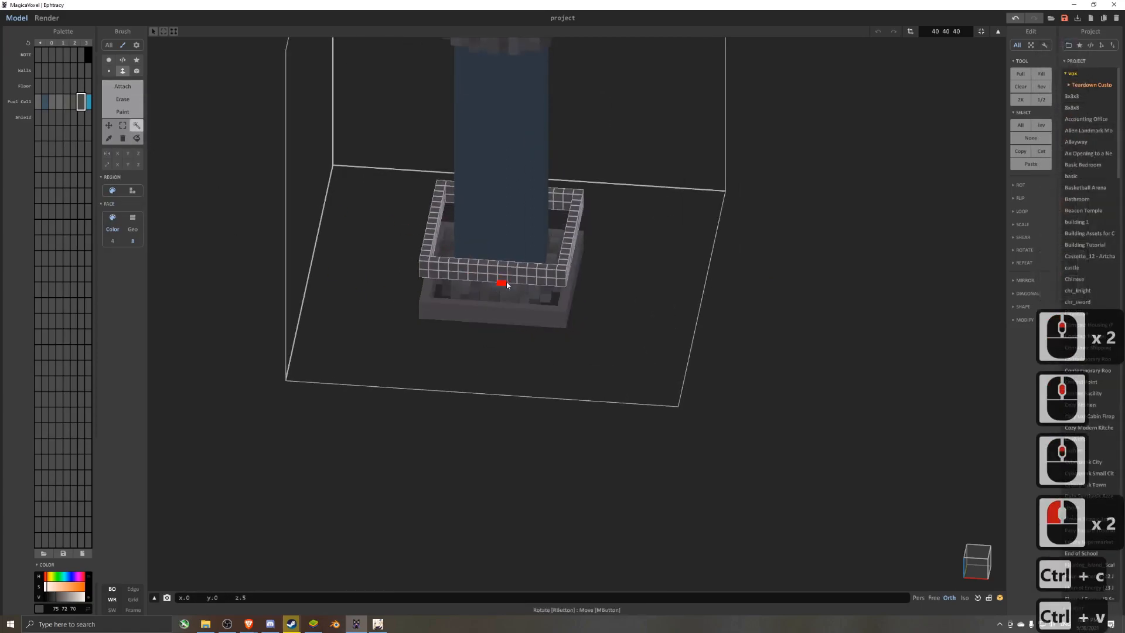
left_click_drag(507, 284, 509, 292, "ctrl")
- Copy the pair of rings and stack pasted copies up the fuel cell to make six evenly spaced rings
left_click(524, 310)
right_click_drag(525, 310, 536, 268)
key("ctrl+c")
key("ctrl+v")
left_click_drag(554, 302, 537, 144, "ctrl")
key("ctrl+c")
key("ctrl+v")
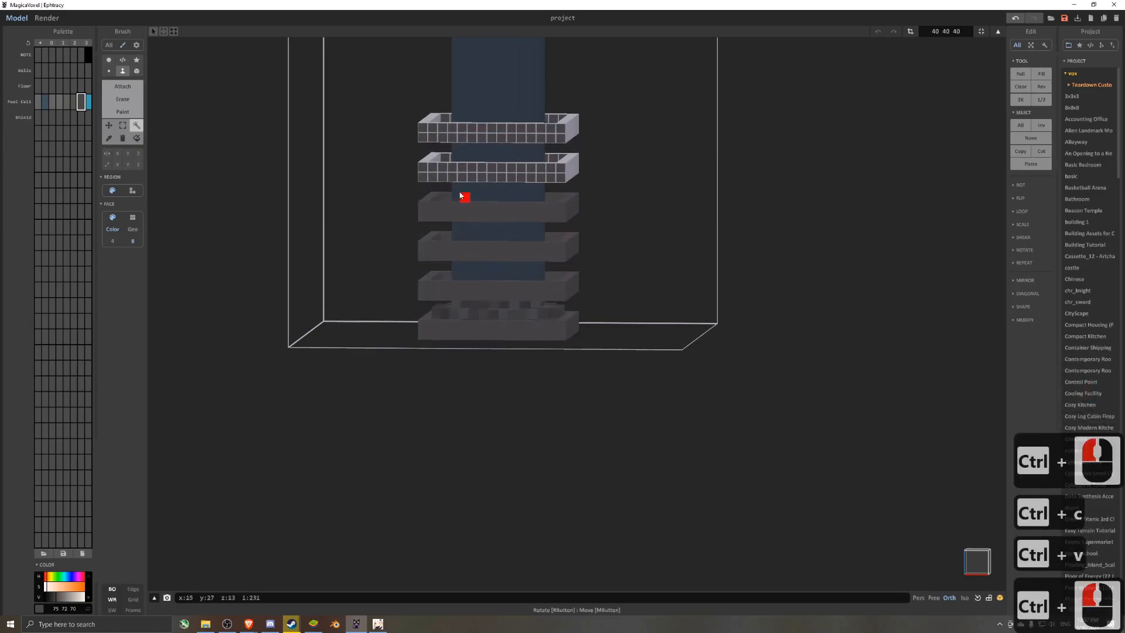
- Extrude the bottom ring upward to close the gap above it and return to the world editor
left_click(137, 87)
right_click_drag(474, 279, 436, 311)
left_click_drag(426, 298, 423, 247)
mouse_move(496, 295)
right_mouse_down()
mouse_move(454, 311)
mouse_move(511, 300)
right_mouse_up()
scroll(463, 312, "down", 4)
scroll(525, 291, "down", 3)
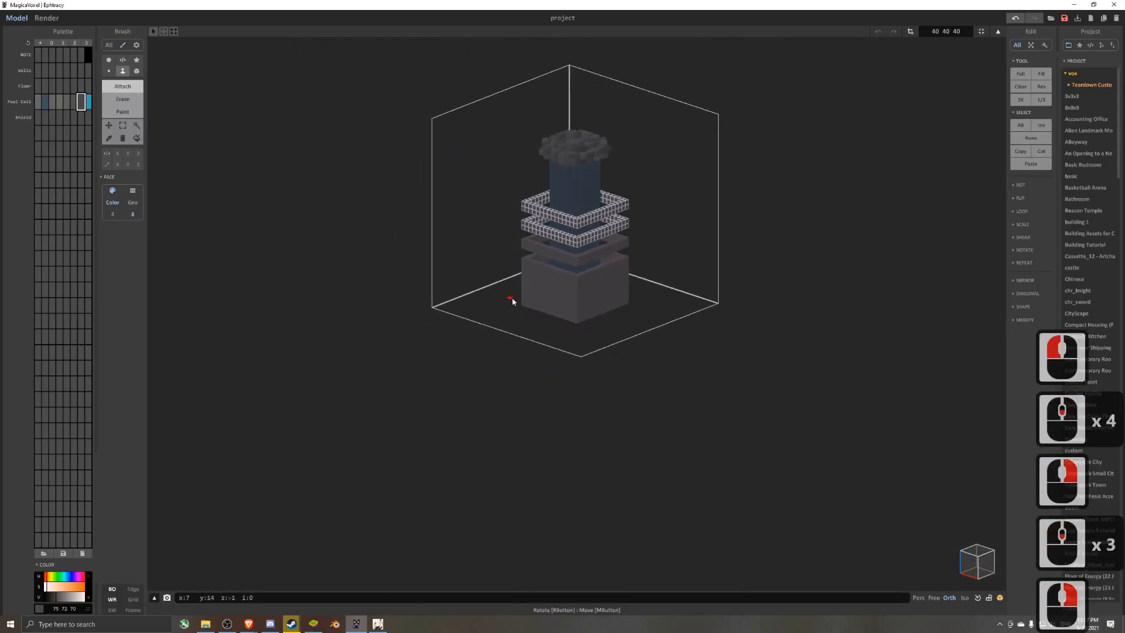
left_click(982, 32)
key("Tab")
left_click_drag(640, 220, 591, 248)
right_click_drag(590, 248, 670, 349, "shift")
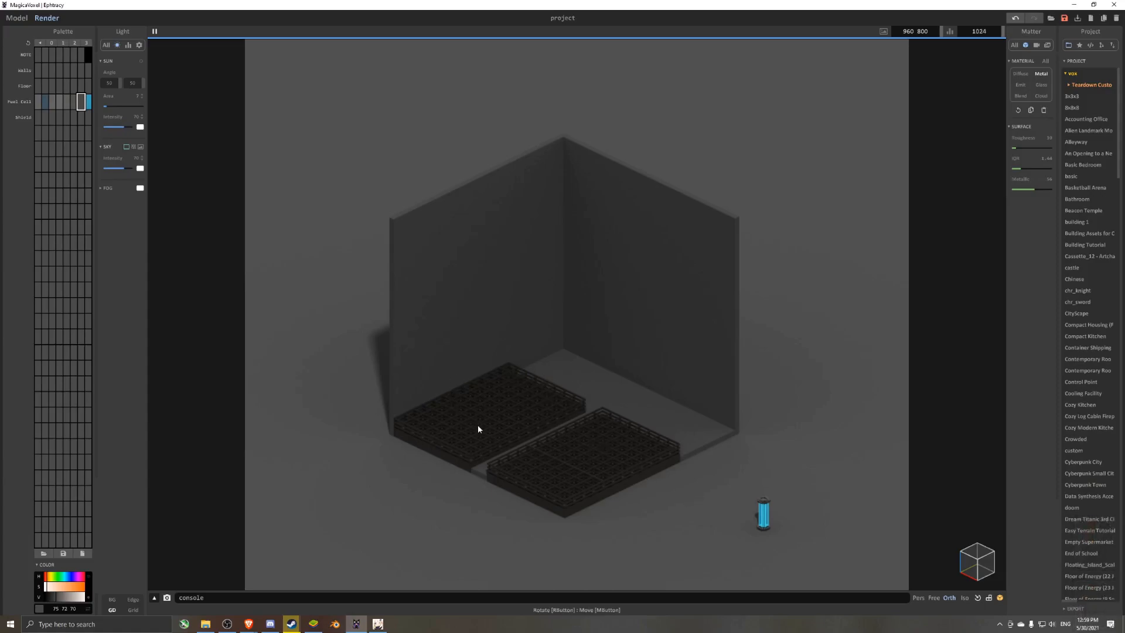
- Return from rendering to the Model workspace and clear the selection of floor tiles
left_click(16, 19)
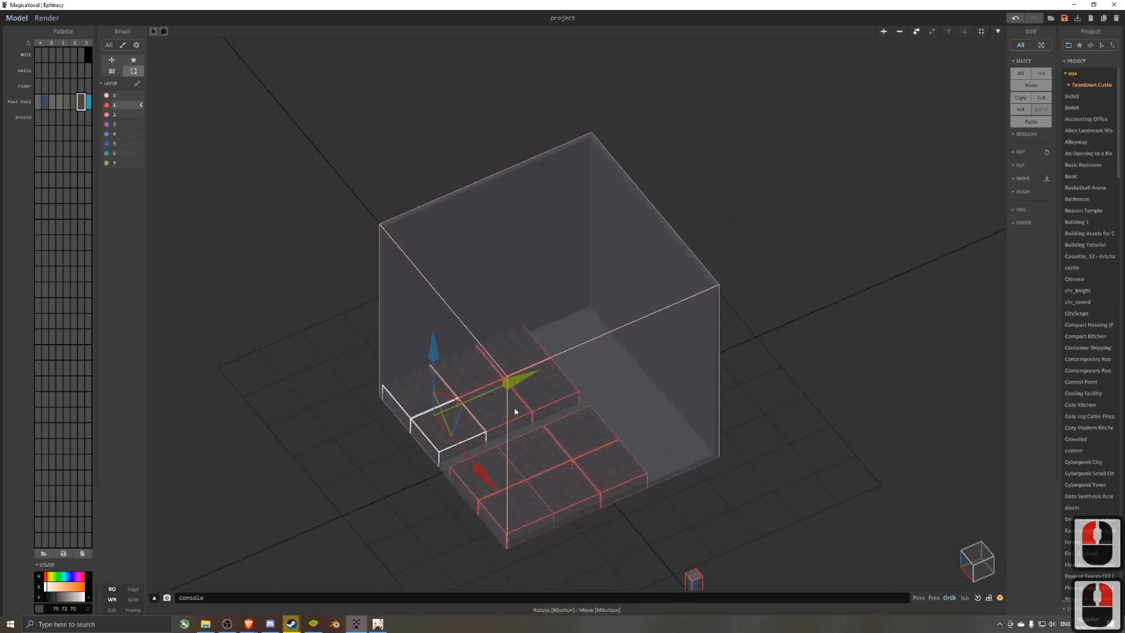
scroll(515, 402, "up", 6)
left_click(686, 434, "shift")
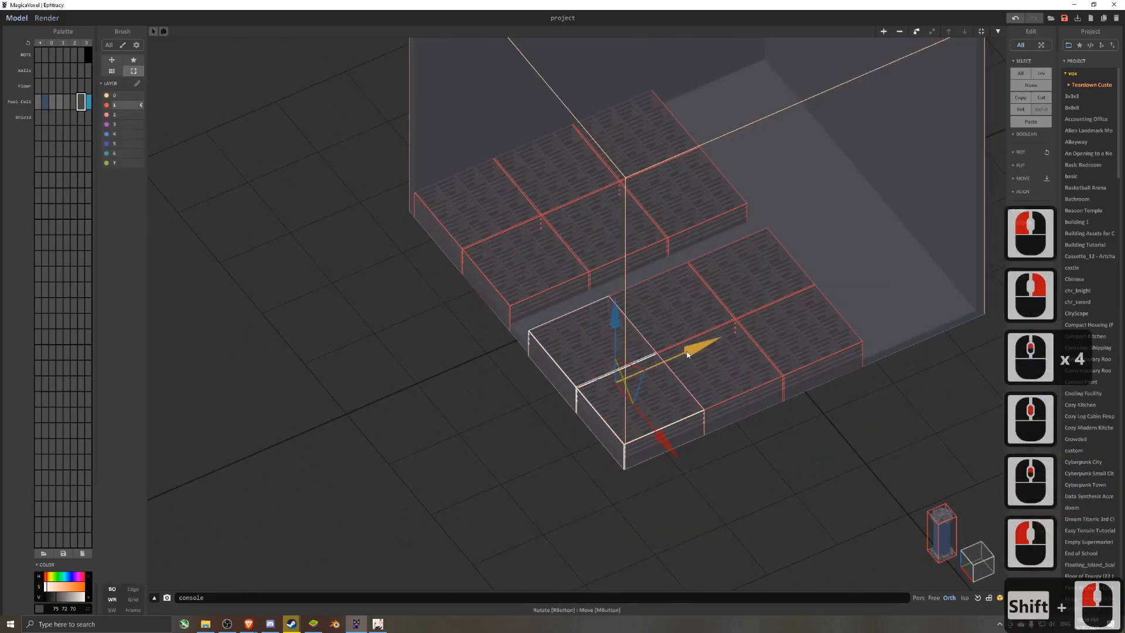
left_click(803, 456)
- Move the fuel cell into the room onto the grated floor tile at the open edge beside the bare floor strip
right_click_drag(940, 532, 887, 385)
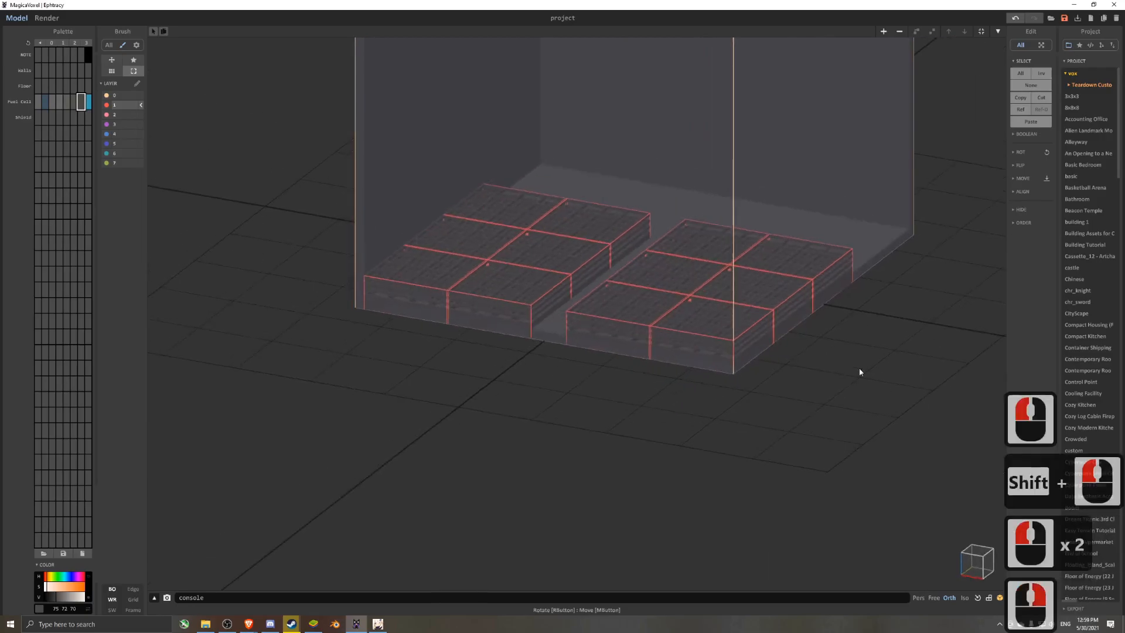
middle_click_drag(887, 385, 702, 388)
left_click_drag(937, 332, 706, 289)
right_click_drag(715, 261, 744, 369)
left_click_drag(627, 176, 631, 170)
right_click_drag(592, 334, 512, 241)
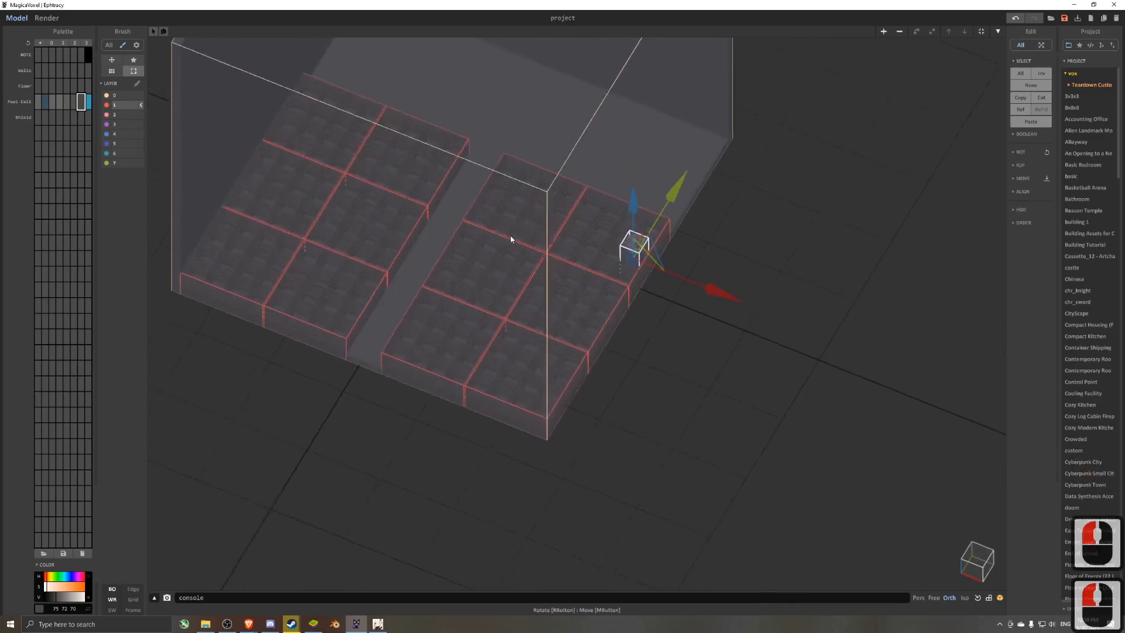
scroll(528, 249, "up", 4)
right_click_drag(627, 293, 564, 284)
scroll(674, 228, "up", 1)
middle_click_drag(684, 223, 601, 253)
scroll(601, 253, "up", 3)
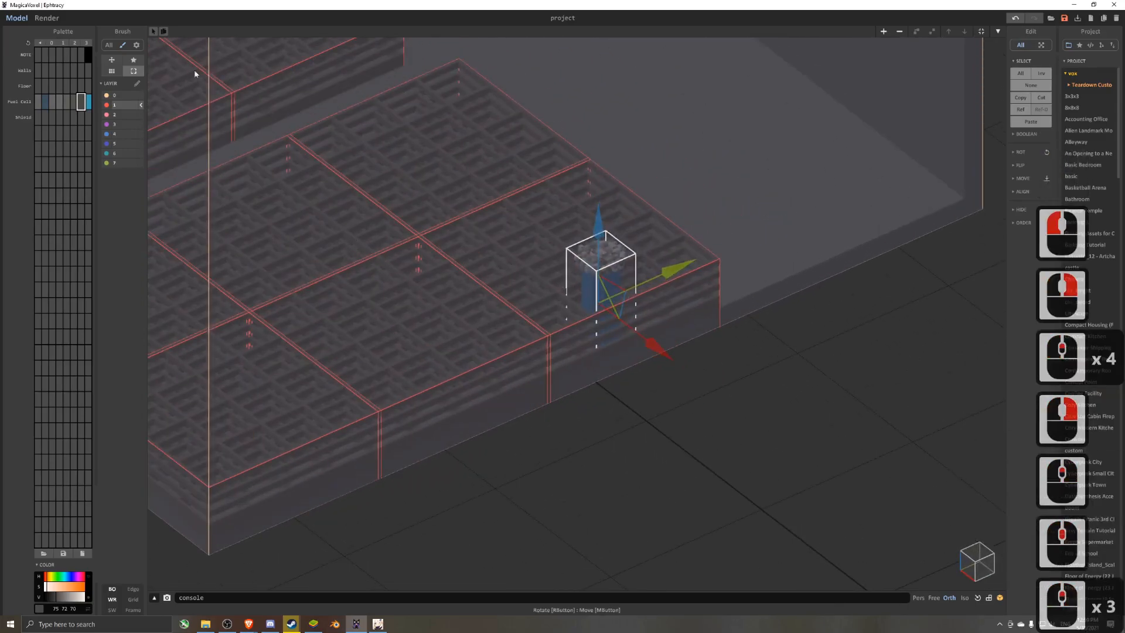
- Assign the fuel cell to layer 2 and nudge it along the open edge of its grated floor tile
left_click(123, 114)
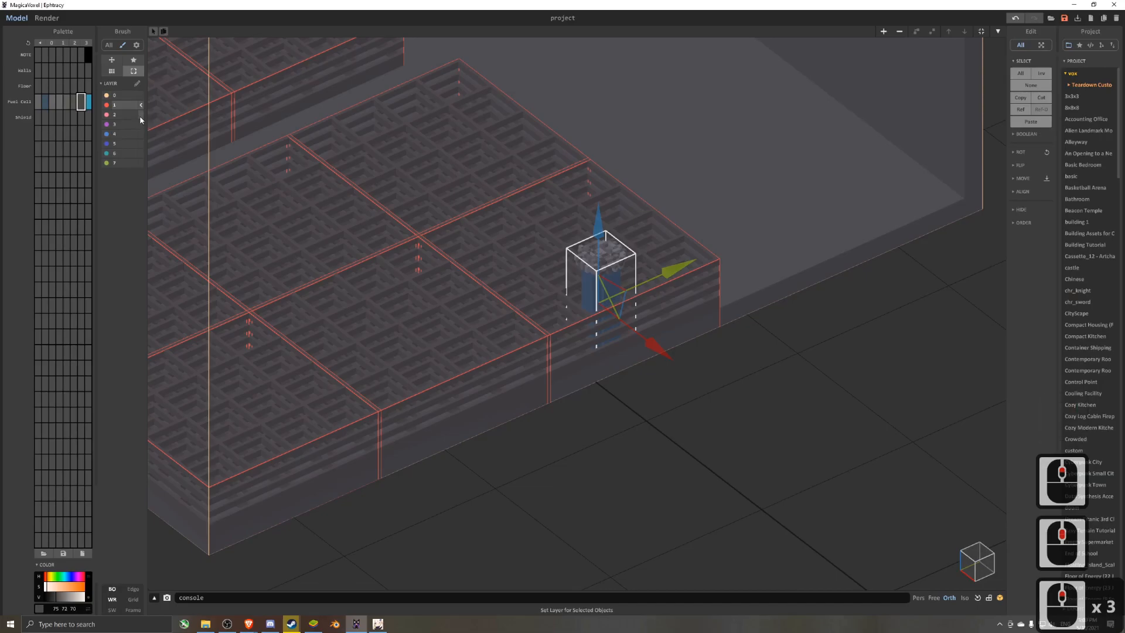
right_click_drag(453, 230, 607, 409)
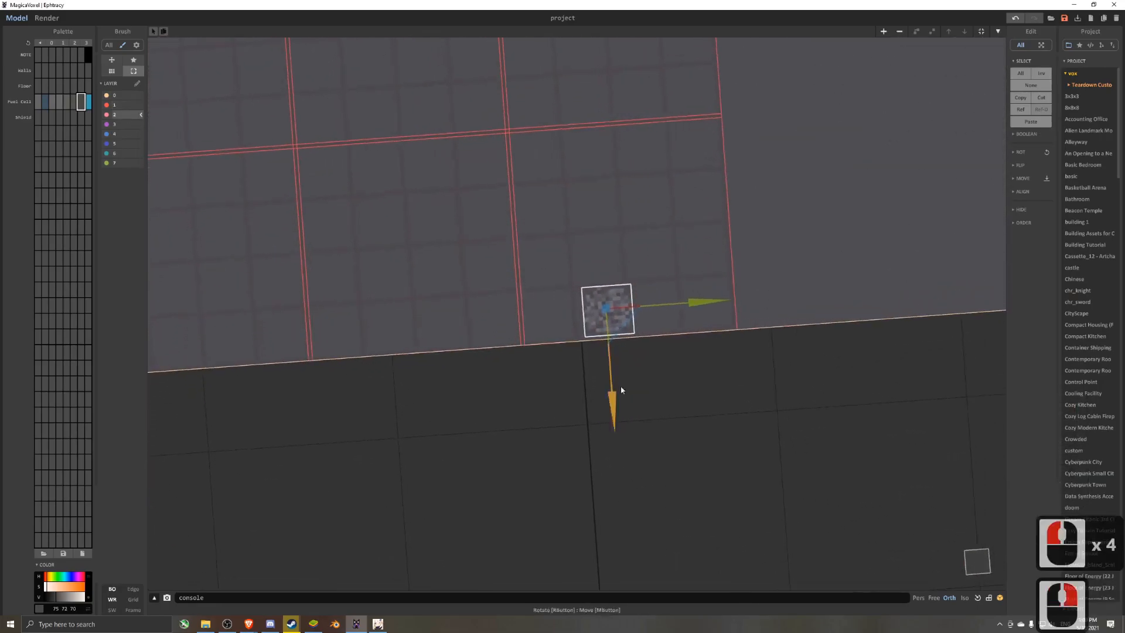
left_click_drag(683, 305, 681, 307)
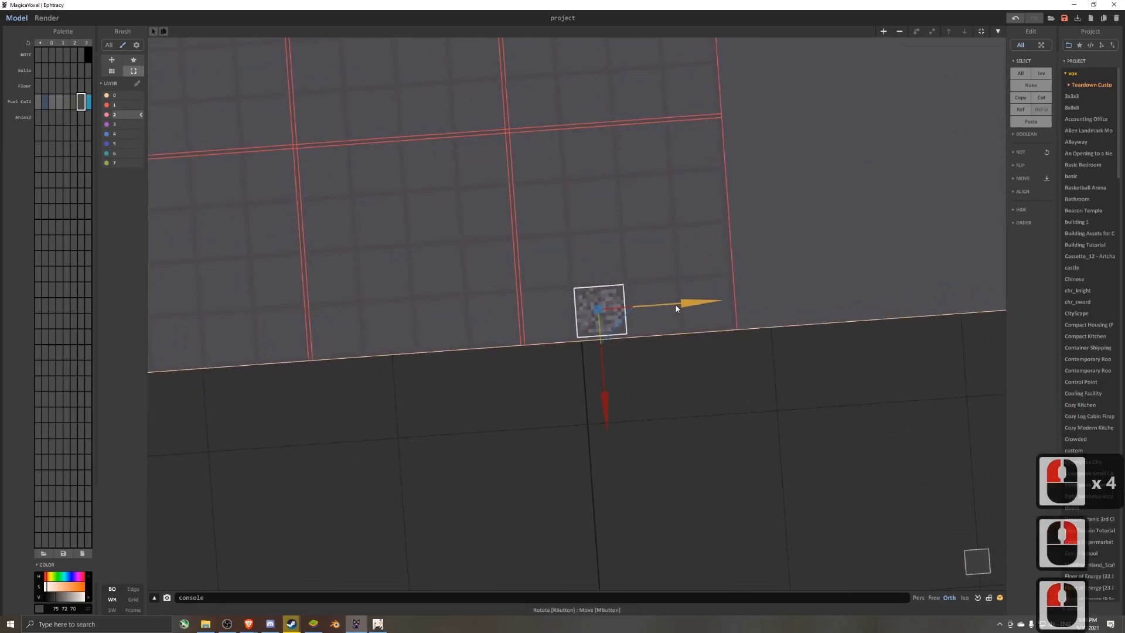
- Duplicate the fuel cell in rows at even spacing to fill both grated floor sections with copies
scroll(680, 306, "up", 4)
left_click_drag(697, 320, 618, 306, "shift")
right_click_drag(619, 306, 622, 392, "shift")
left_click(615, 335, "shift")
left_click(615, 335, "shift")
right_click_drag(615, 335, 573, 276, "shift")
left_click_drag(642, 349, 775, 432, "shift")
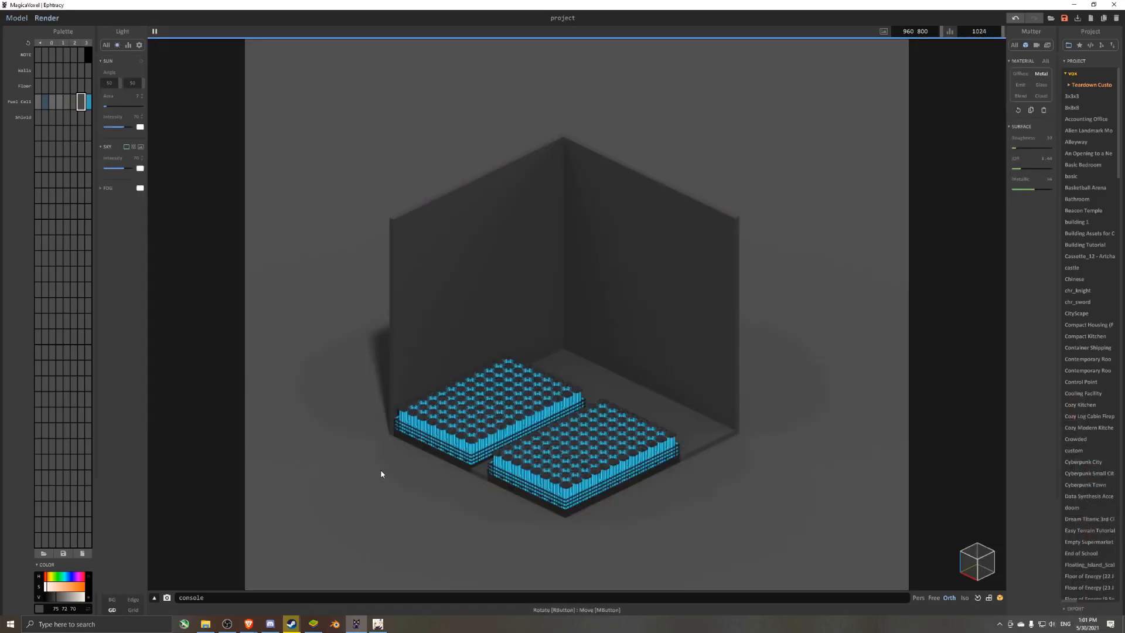
- Return from rendering to the Model workspace, hide layers 0 and 1 to isolate the fuel cells, and clear the selection
left_click(17, 17)
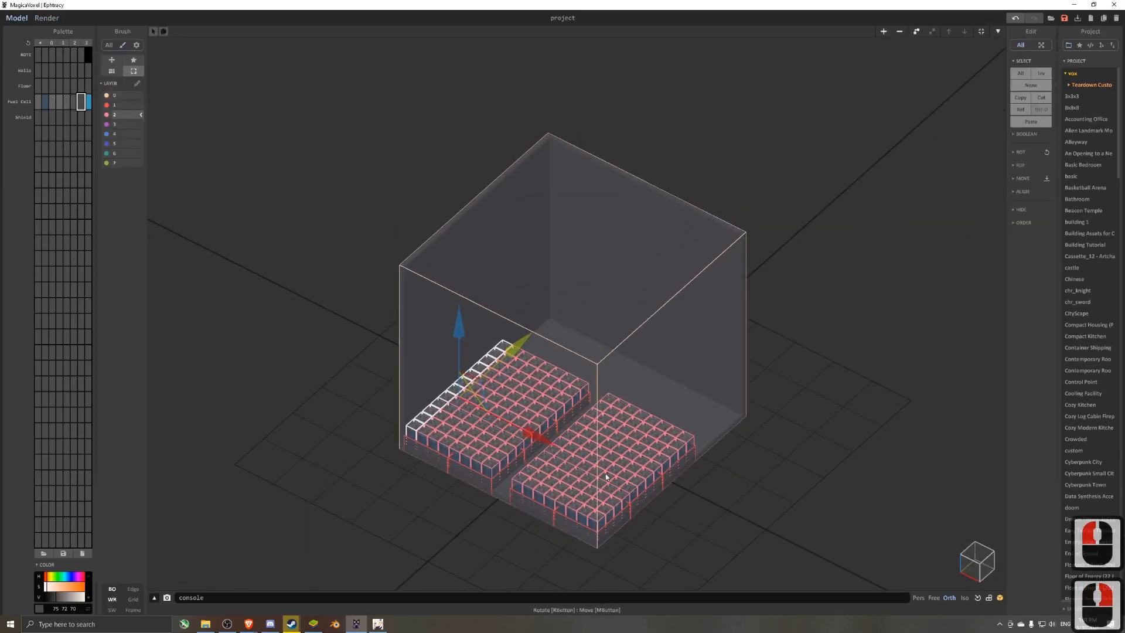
scroll(511, 363, "up", 5)
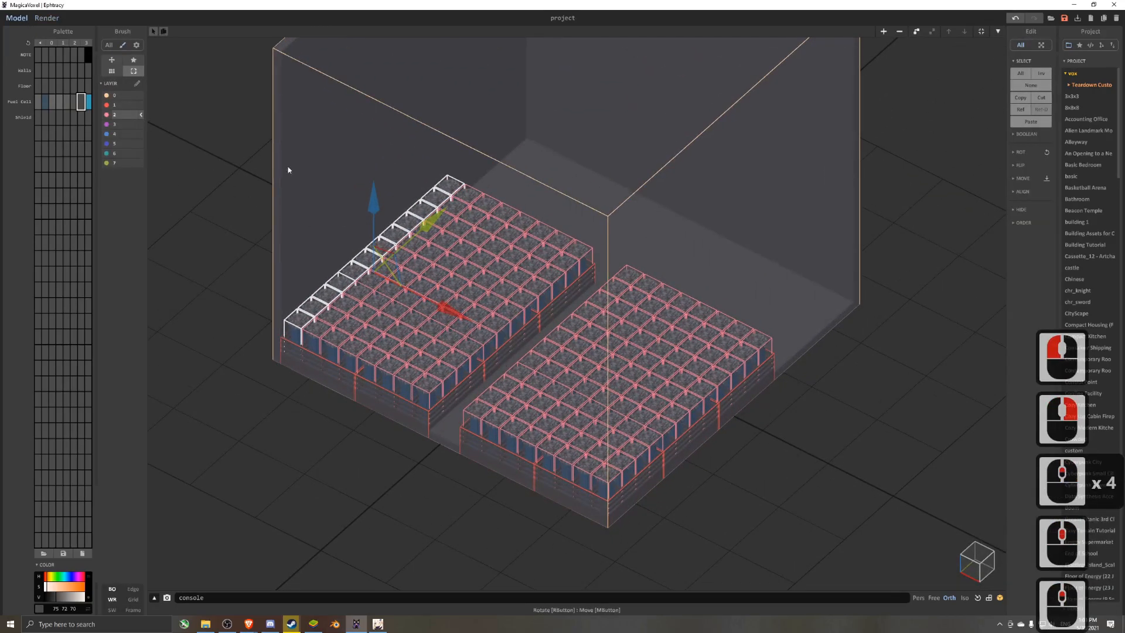
left_click(106, 95)
left_click(107, 105)
left_click(524, 405)
mouse_move(523, 404)
right_mouse_down()
mouse_move(534, 379)
mouse_move(536, 399)
right_mouse_up()
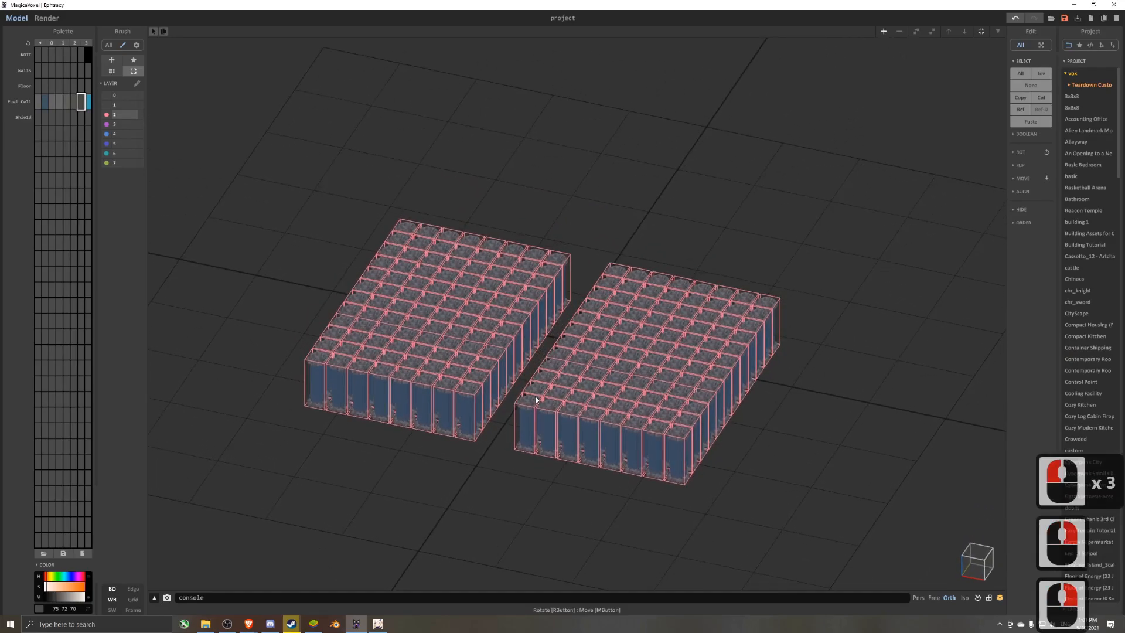
- Group all the fuel cells together and assign the group to layer 2
right_click(659, 268)
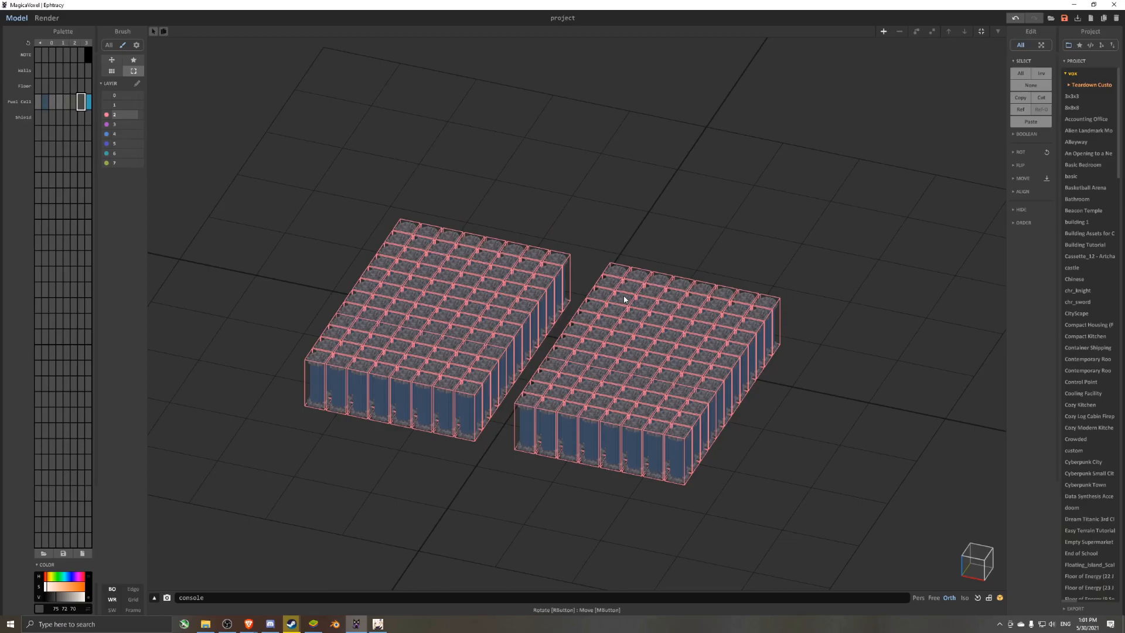
right_click(648, 244)
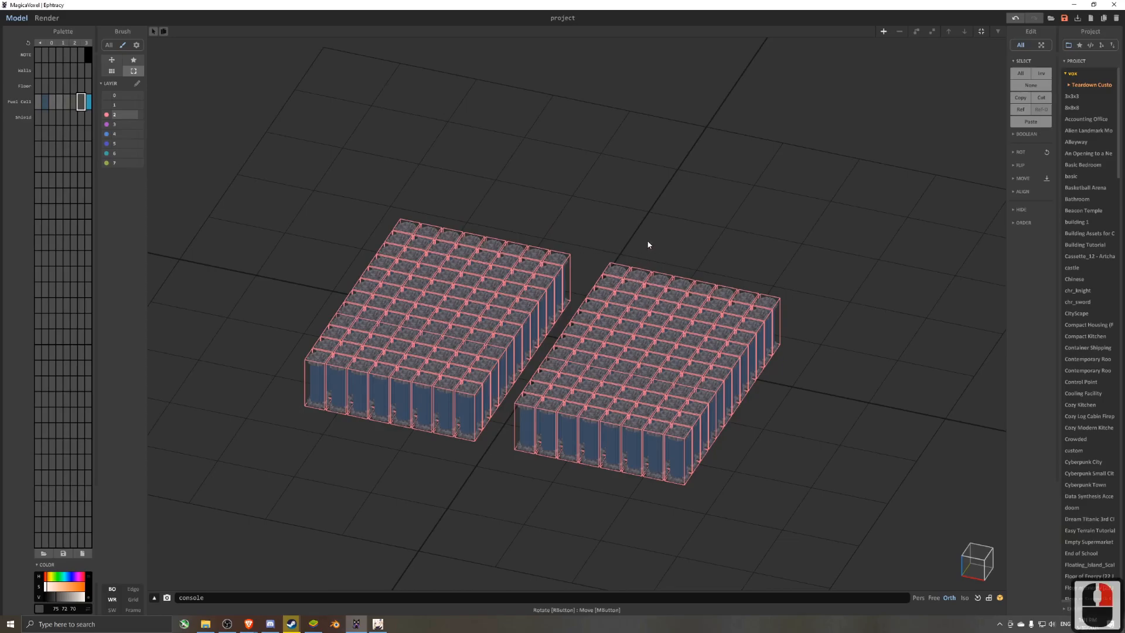
key("ctrl+a")
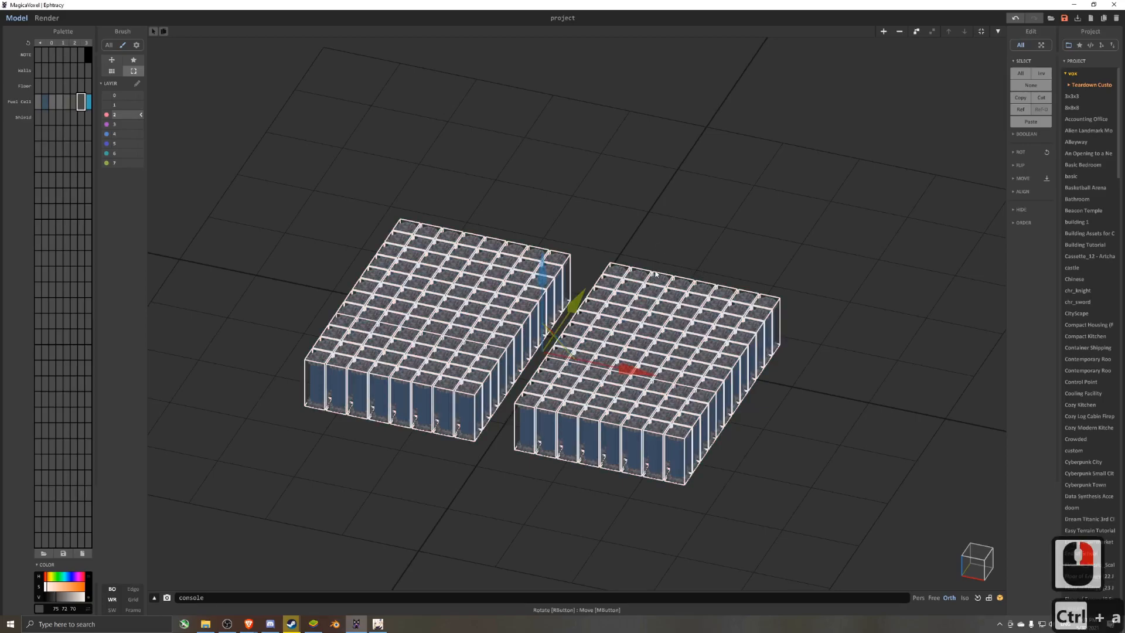
right_click_drag(641, 264, 658, 269)
key("ctrl+a")
key("ctrl+r")
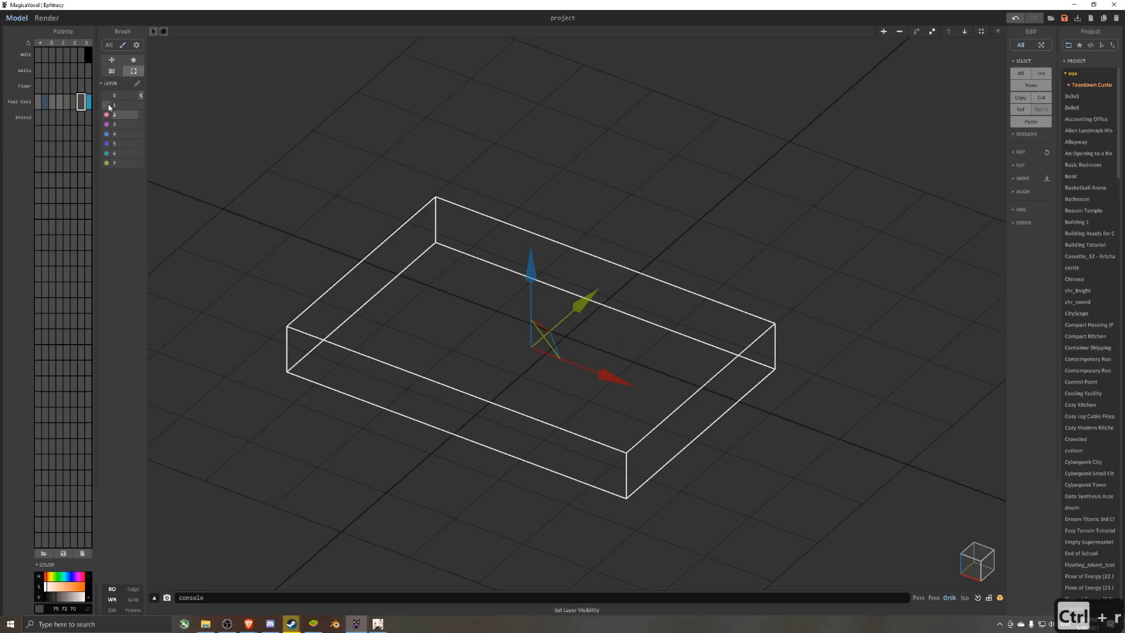
left_click(139, 116)
left_click(399, 160)
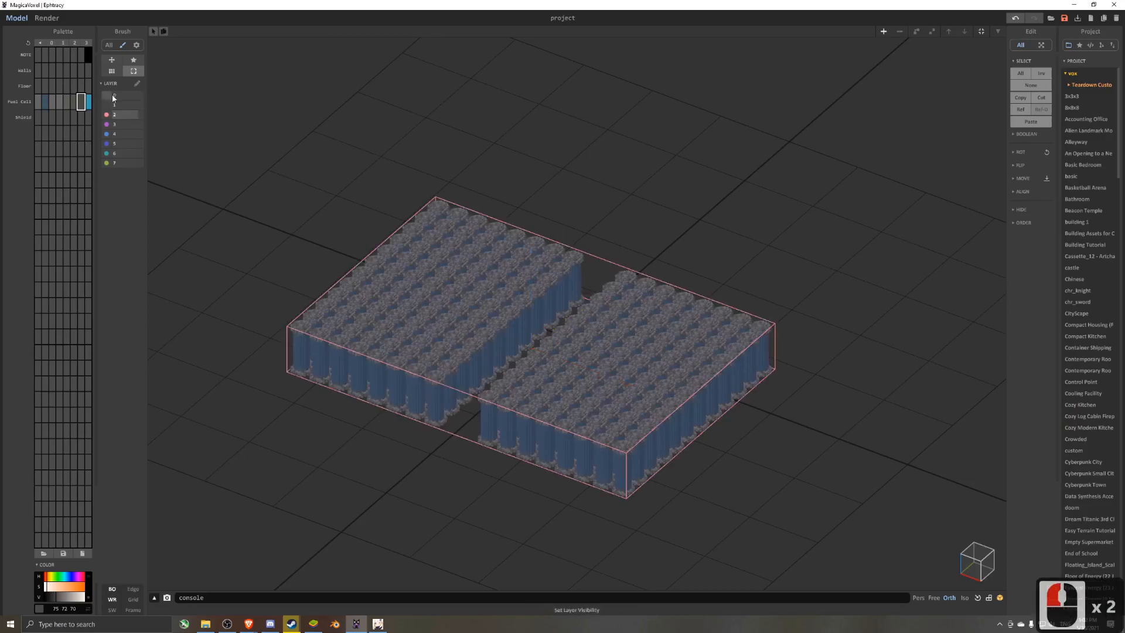
right_click_drag(592, 235, 602, 290)
- Name the fuel cell group "Fuel Cell" and collapse it in the scene outline
left_click(584, 270)
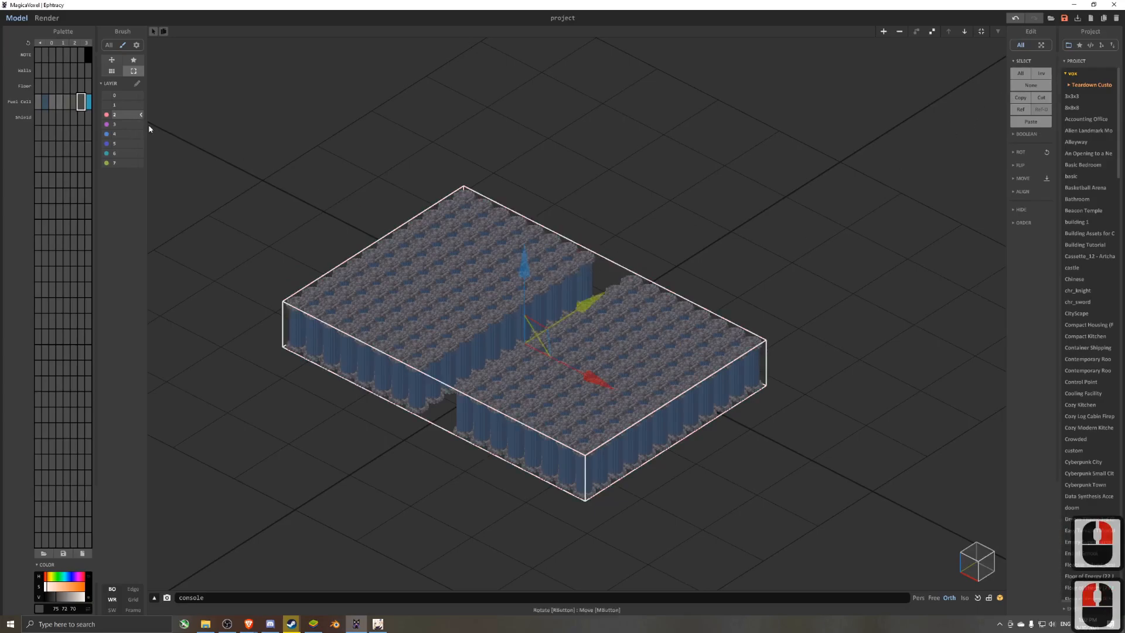
key("Tab")
double_click(1085, 136)
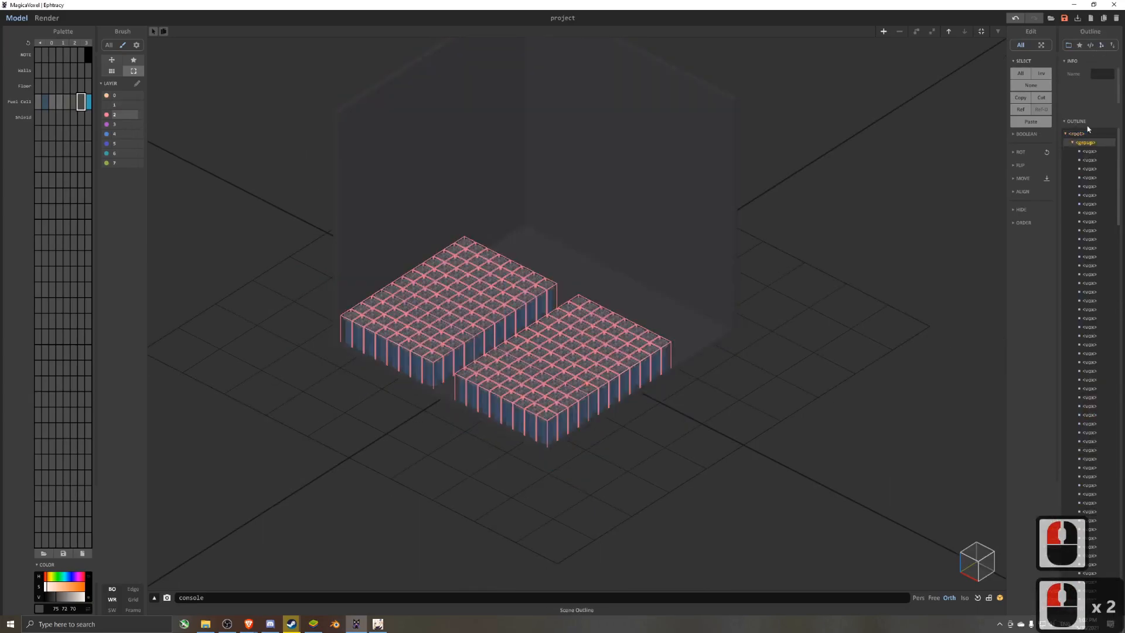
type("Fuelk")
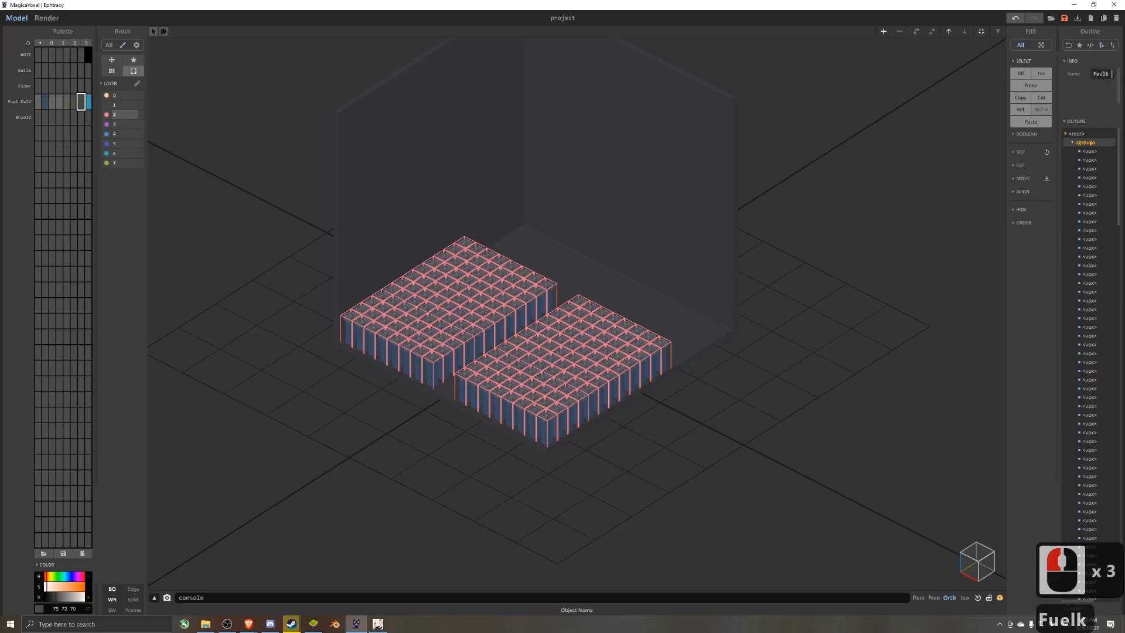
key("BackSpace")
key("BackSpace")
key("BackSpace")
type("l Cell")
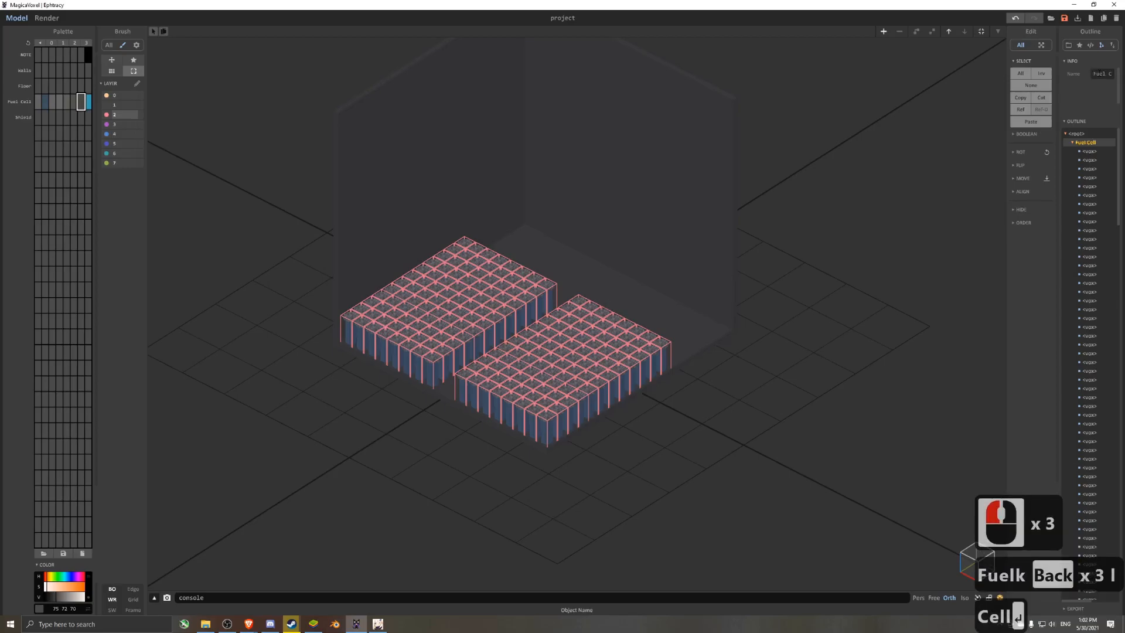
key("Return")
left_click(1074, 143)
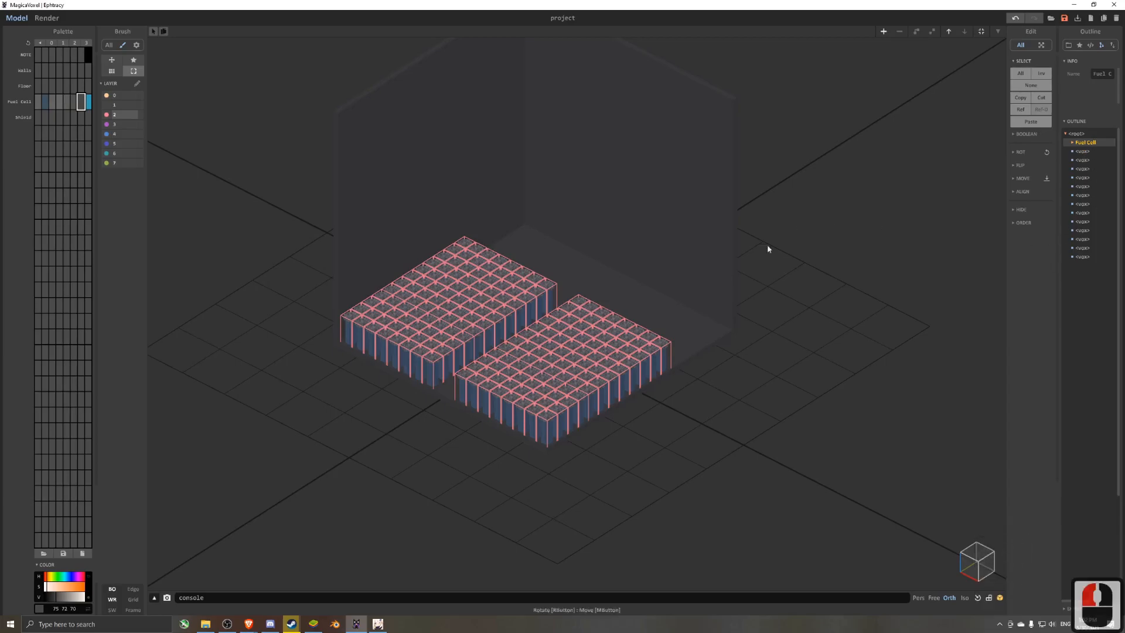
- Leave the Fuel Cell group and isolate the grated floor tiles by showing layer 1 and hiding layers 0 and 2
key("Tab")
left_click(875, 328)
double_click(1079, 213)
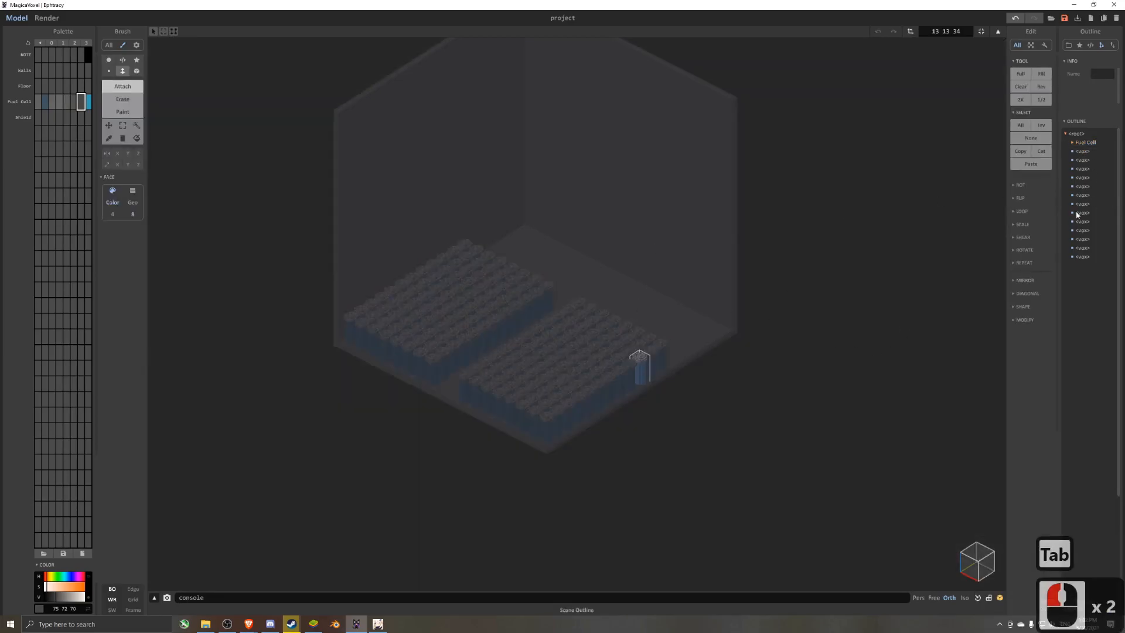
key("Tab")
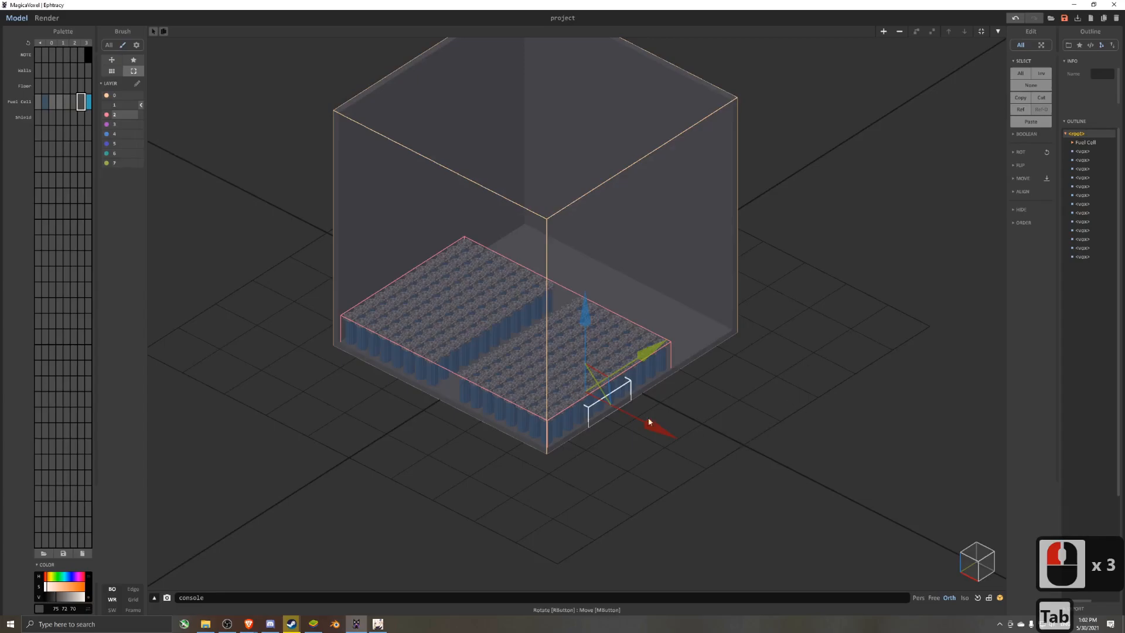
left_click(111, 107)
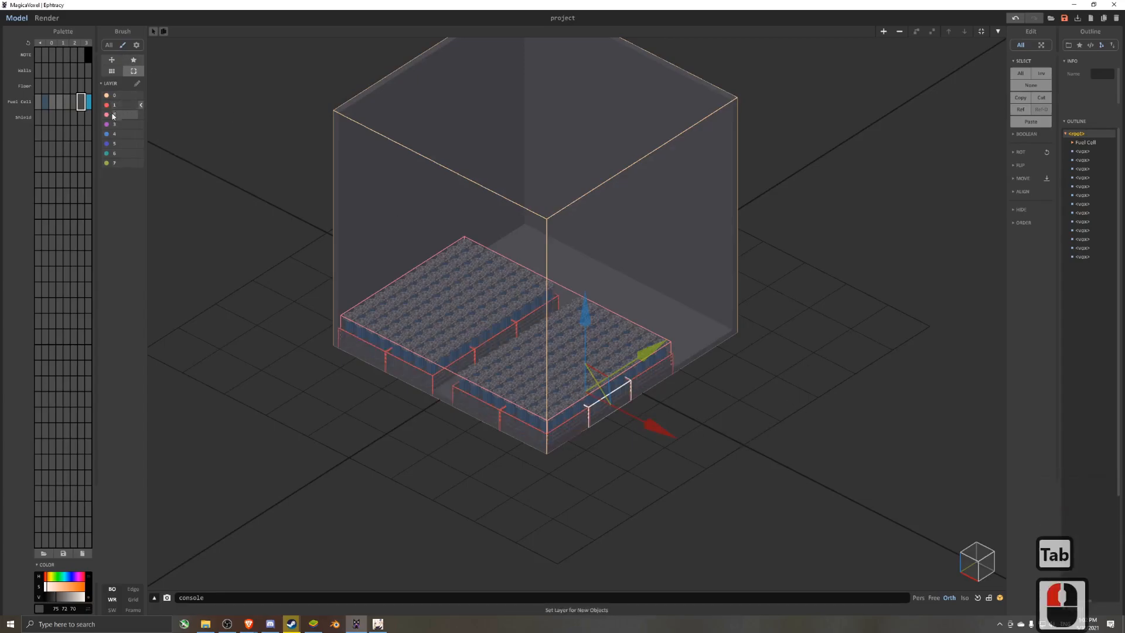
left_click(114, 116)
left_click(114, 95)
- Group all the grated floor tiles and assign the group to layer 1
key("ctrl+a")
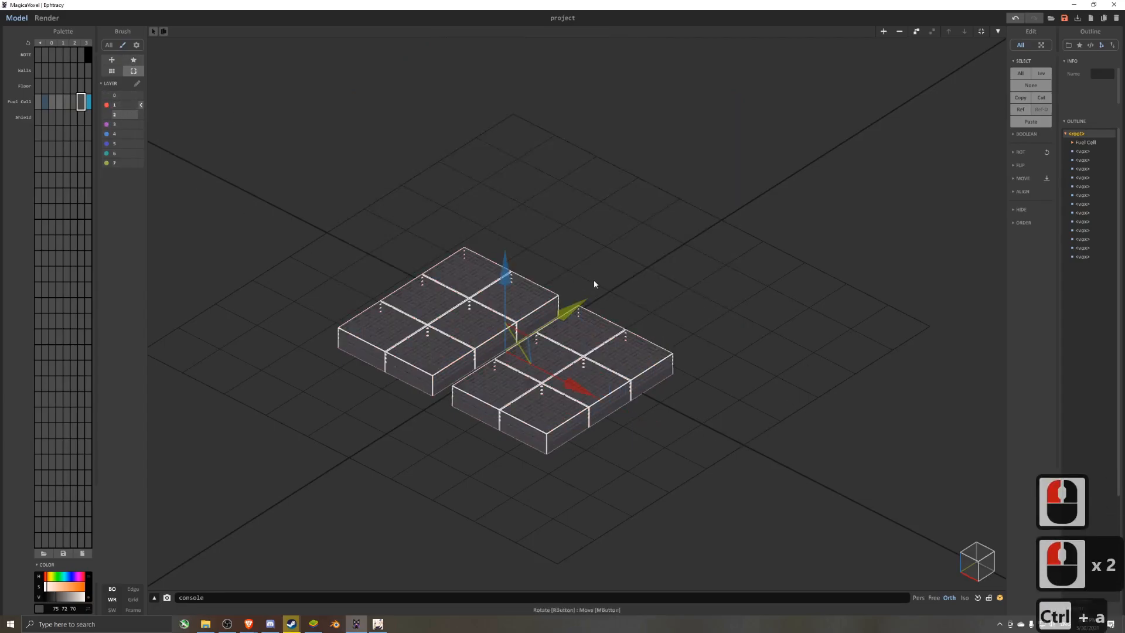
key("ctrl+r")
left_click(141, 106)
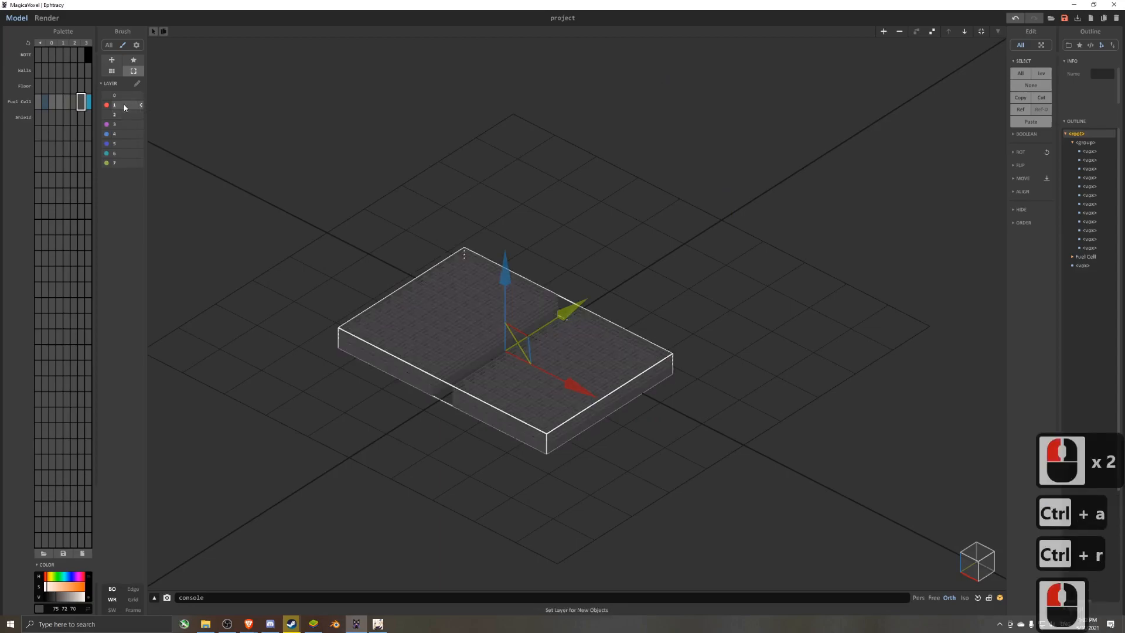
- Name the floor tile group "Guards" and collapse it in the scene outline
double_click(1085, 142)
double_click(1101, 73)
type("Gu")
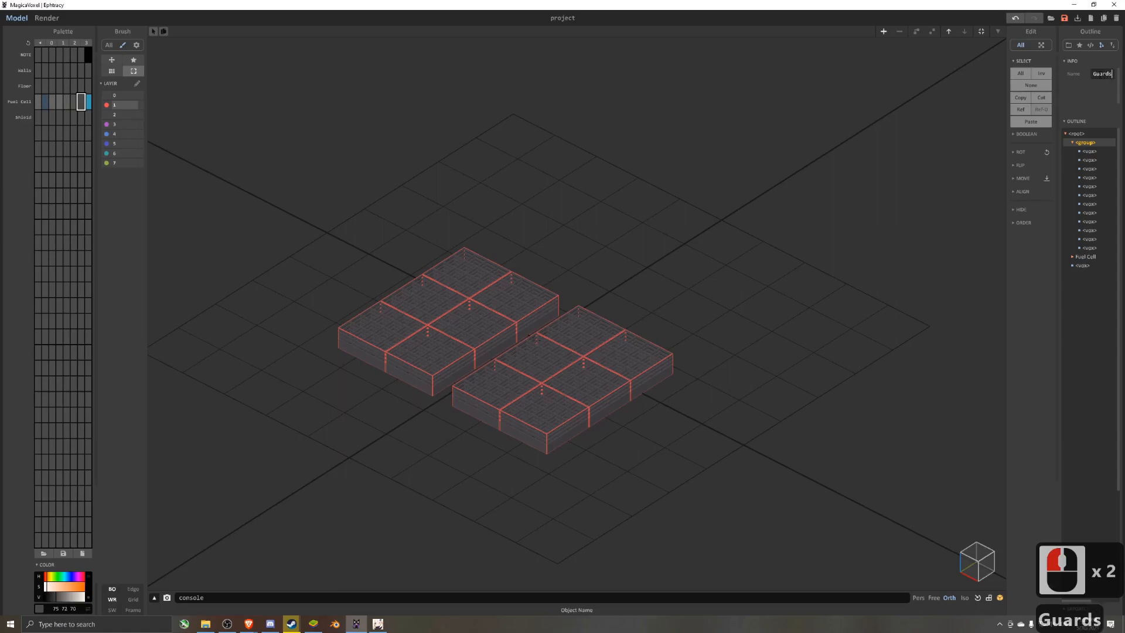
type("ards")
key("Return")
left_click(1075, 144)
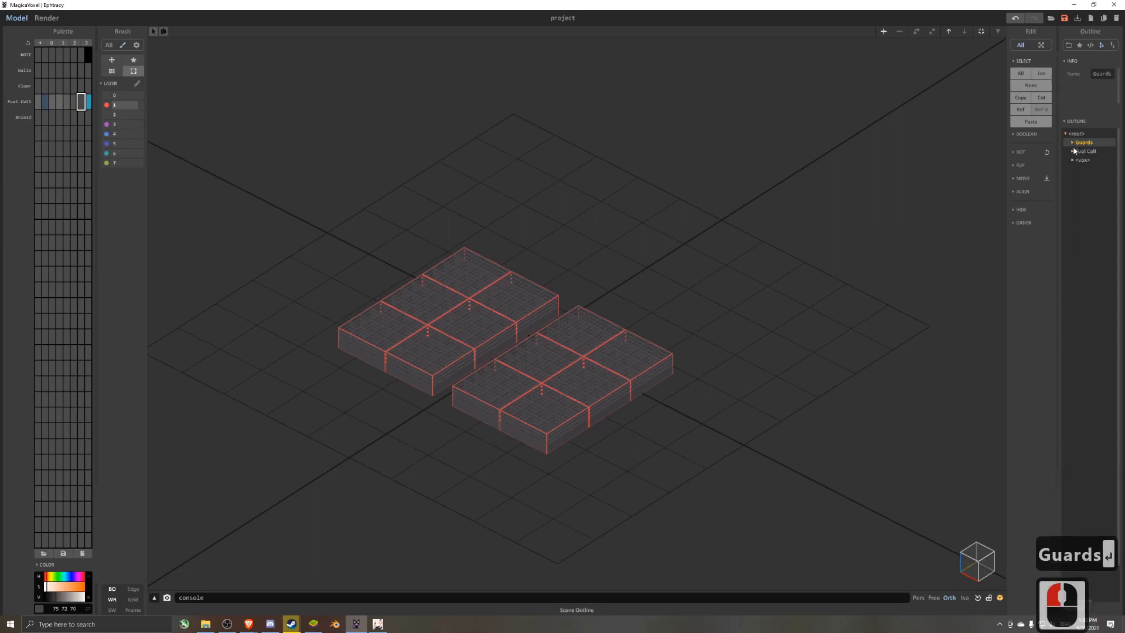
- Open the remaining unnamed room object from the scene outline and name it "Wall"
double_click(1081, 160)
key("Tab")
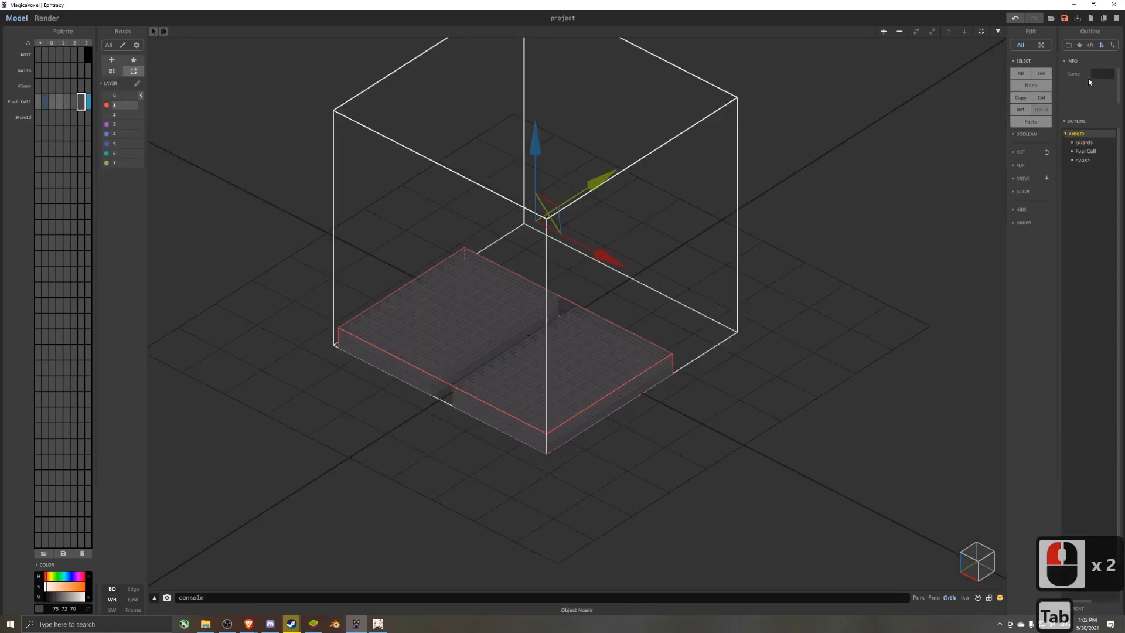
double_click(1083, 160)
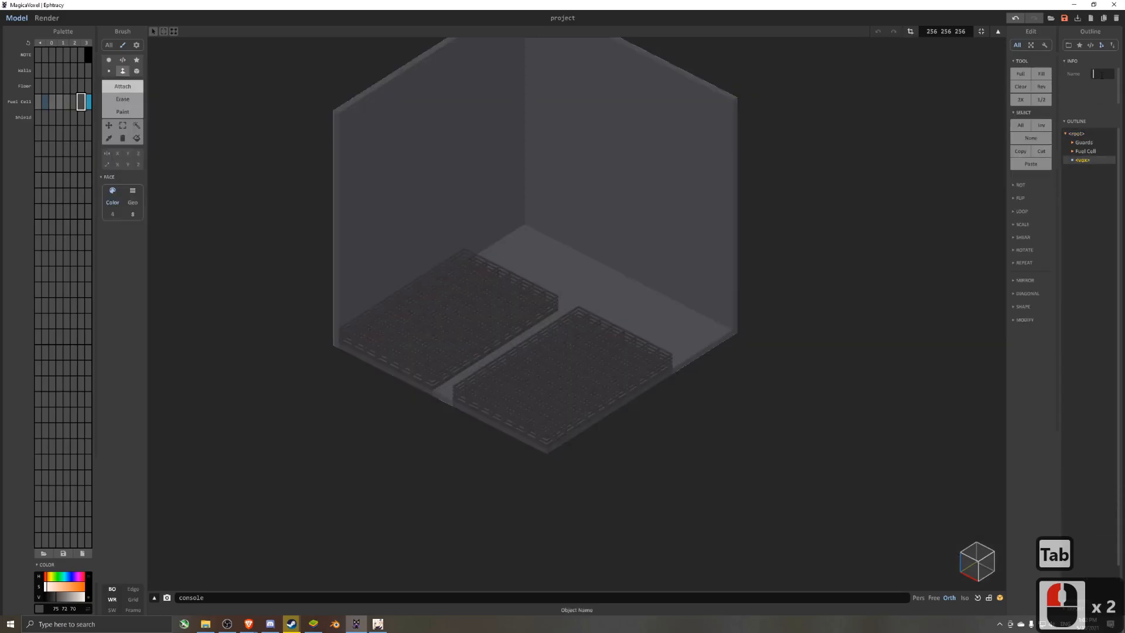
type("Wall")
key("BackSpace")
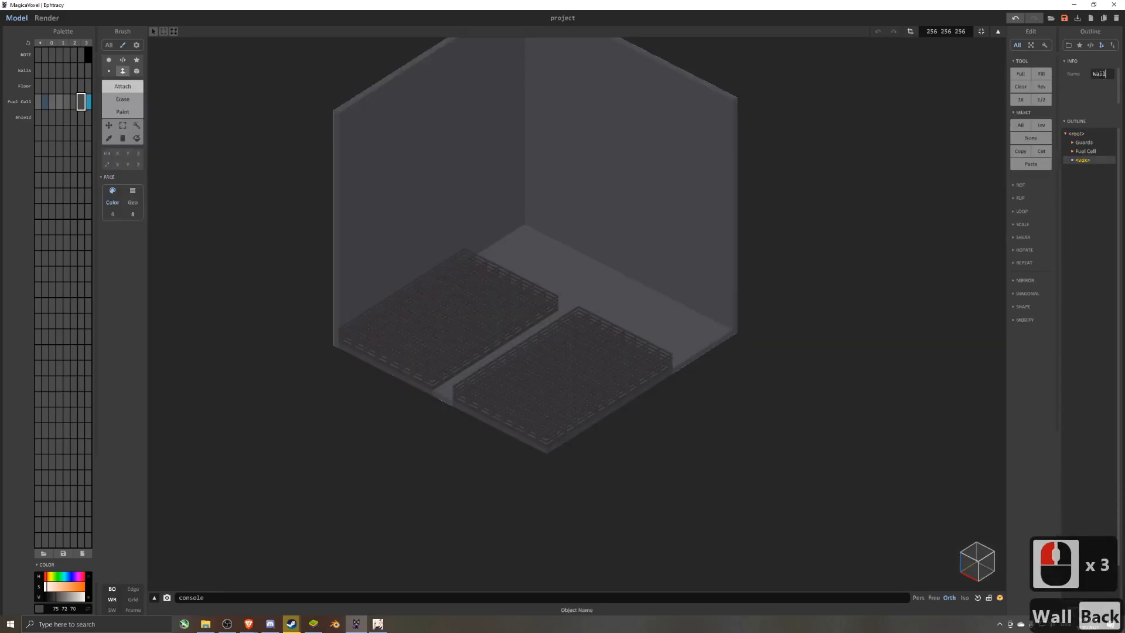
key("Return")
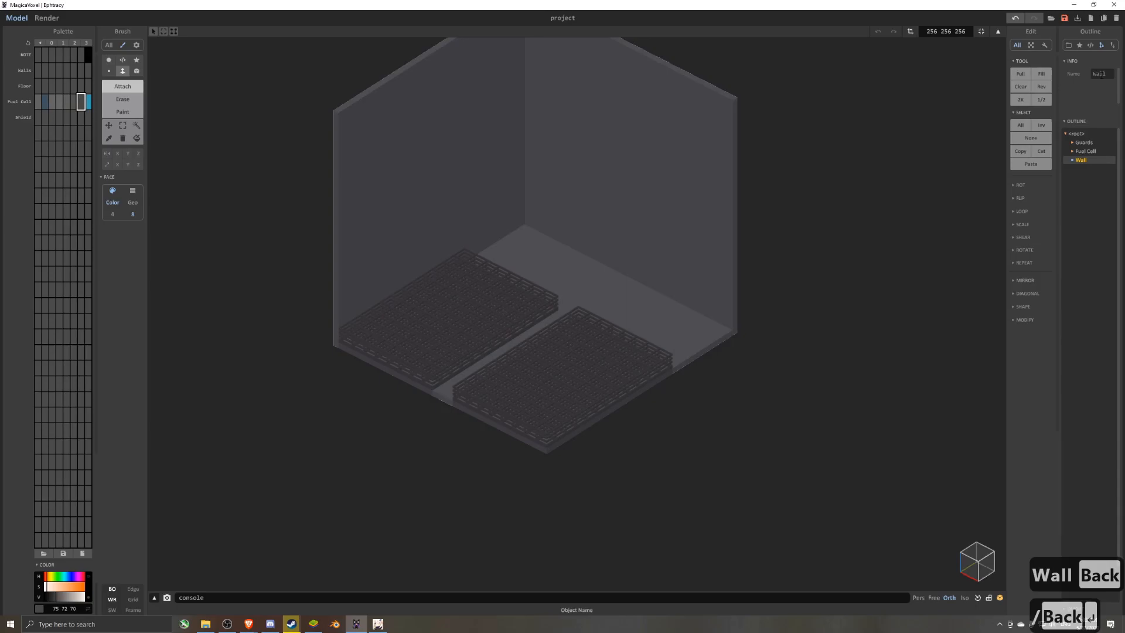
- Return to the world editor and make layers 0 and 2 visible again
left_click(1084, 133)
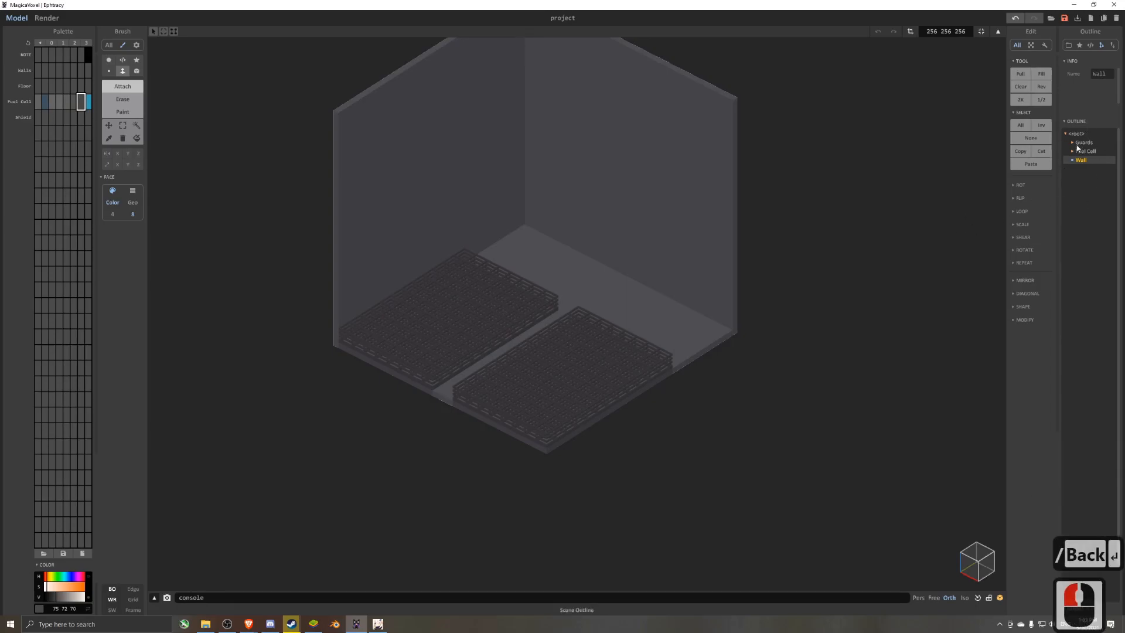
key("Tab")
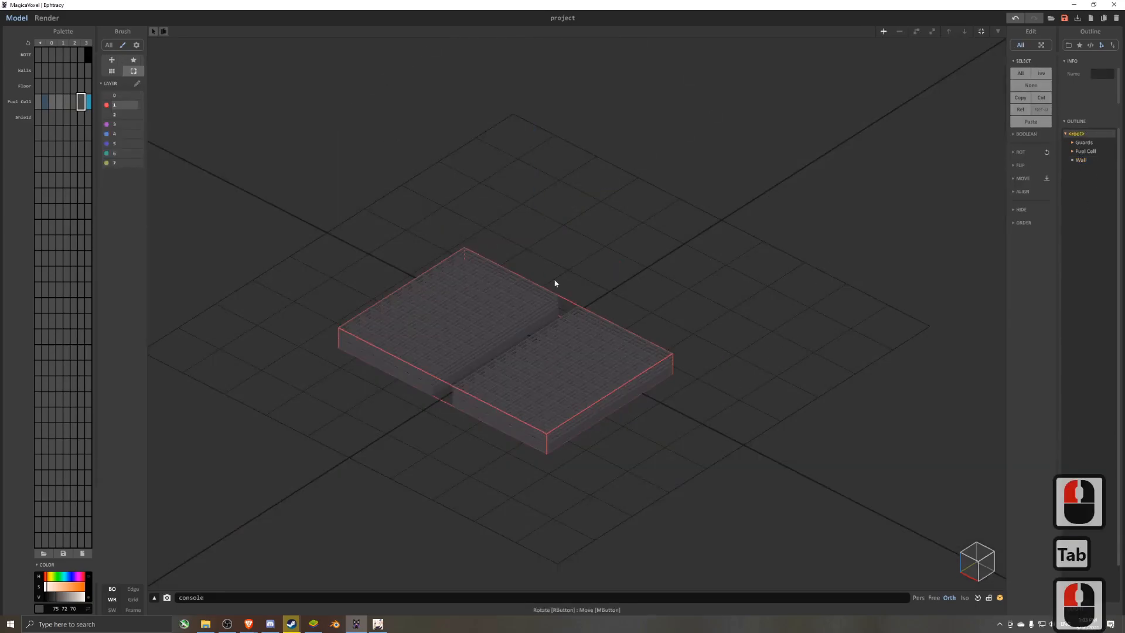
left_click(106, 95)
left_click(107, 115)
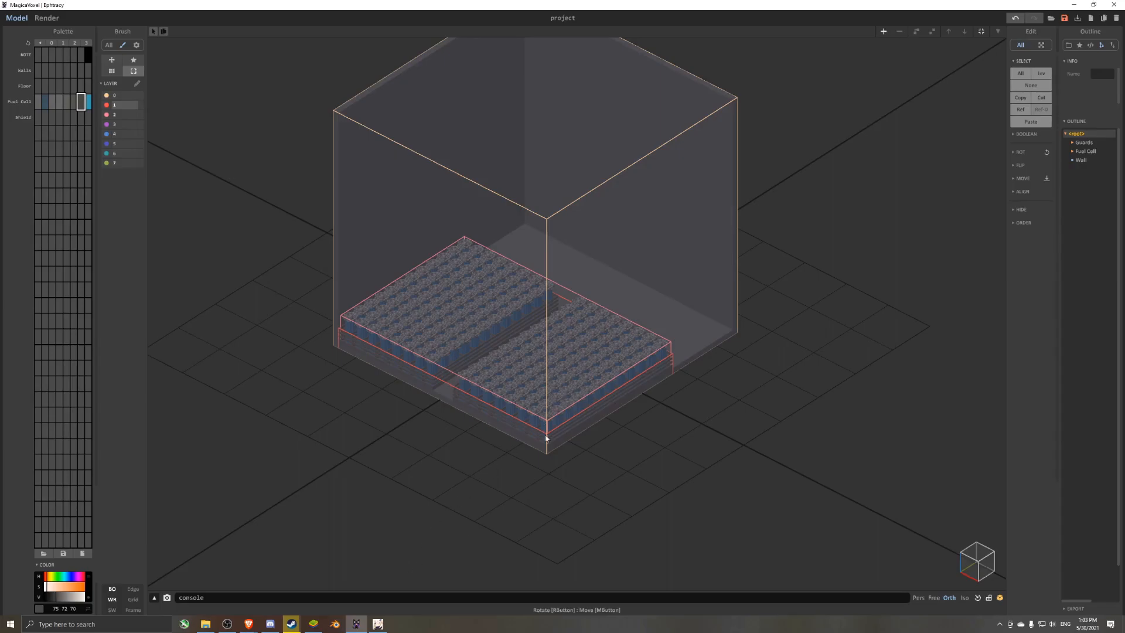
middle_click_drag(572, 422, 586, 389)
right_click_drag(585, 389, 566, 403)
scroll(567, 404, "up", 3)
double_click(536, 398)
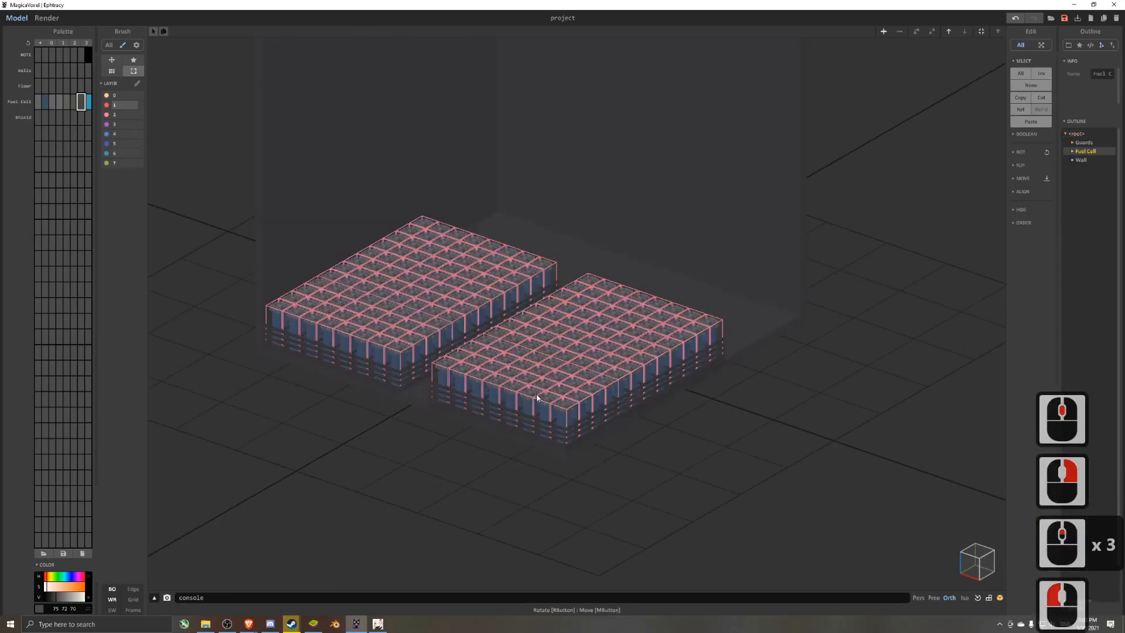
scroll(536, 397, "up", 3)
middle_click_drag(535, 398, 617, 341)
scroll(616, 341, "up", 2)
scroll(617, 340, "up", 6)
right_click(648, 461)
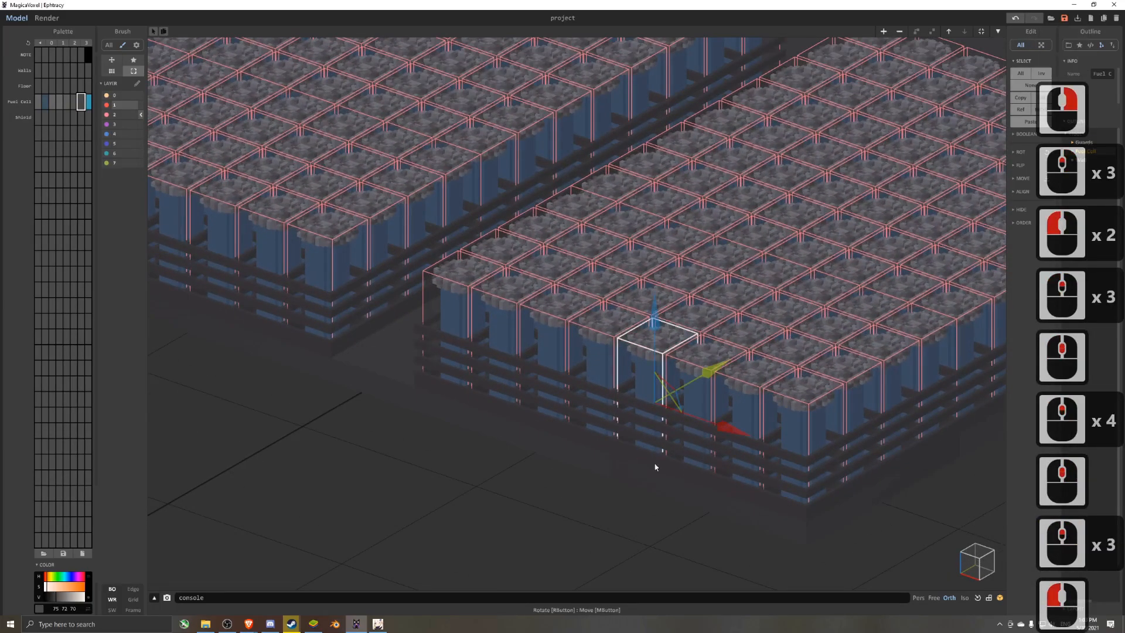
key("Tab")
left_click(722, 497)
left_click(721, 497)
left_click(721, 496)
key("Tab")
double_click(632, 552)
left_click(631, 552)
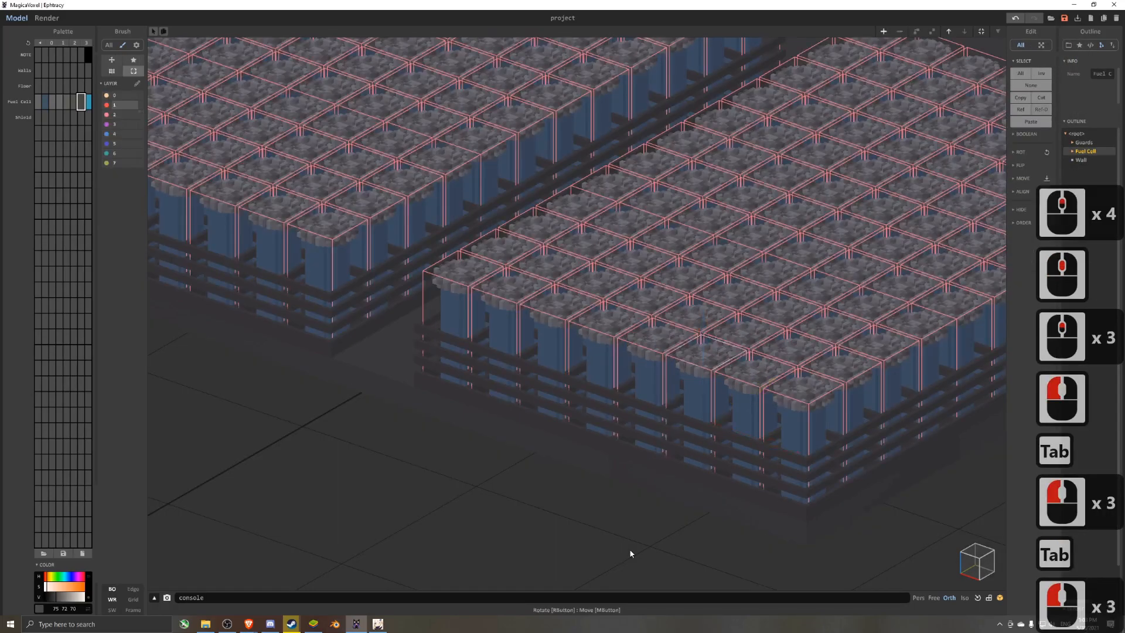
left_click(631, 553)
- Open the Wall model for voxel editing at the room's front corner below the fuel cells
left_click(684, 474)
double_click(708, 493)
middle_click_drag(734, 490, 713, 437)
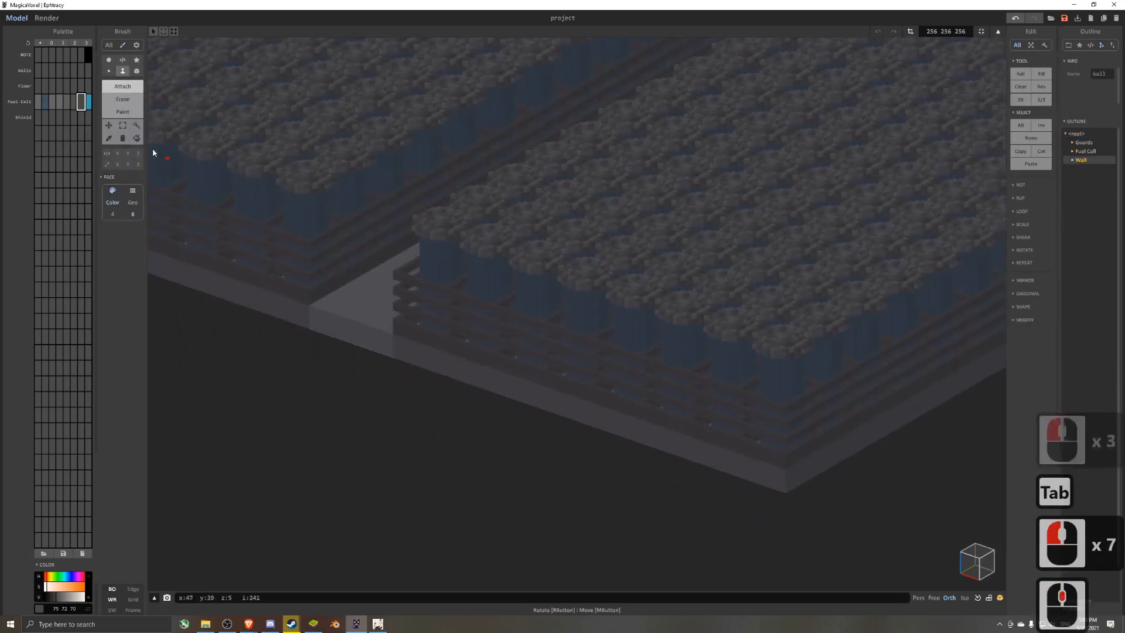
- Hide layers 0 and 2, select a guard block and preview only the guards in the renderer
key("Tab")
left_click(107, 95)
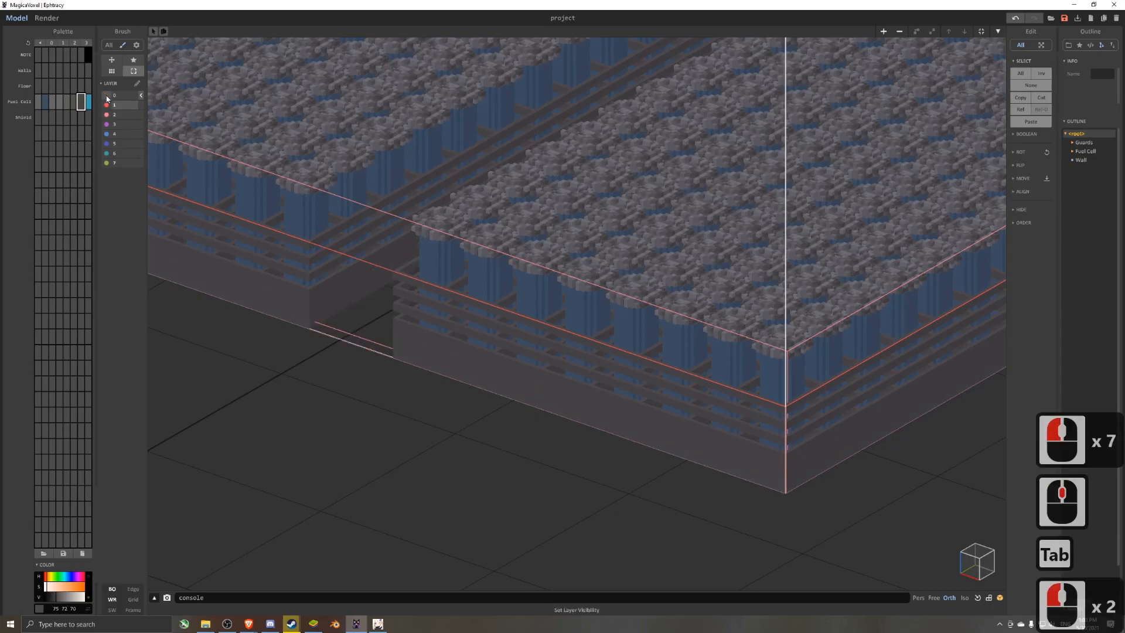
left_click(107, 114)
left_click(671, 424)
double_click(670, 425)
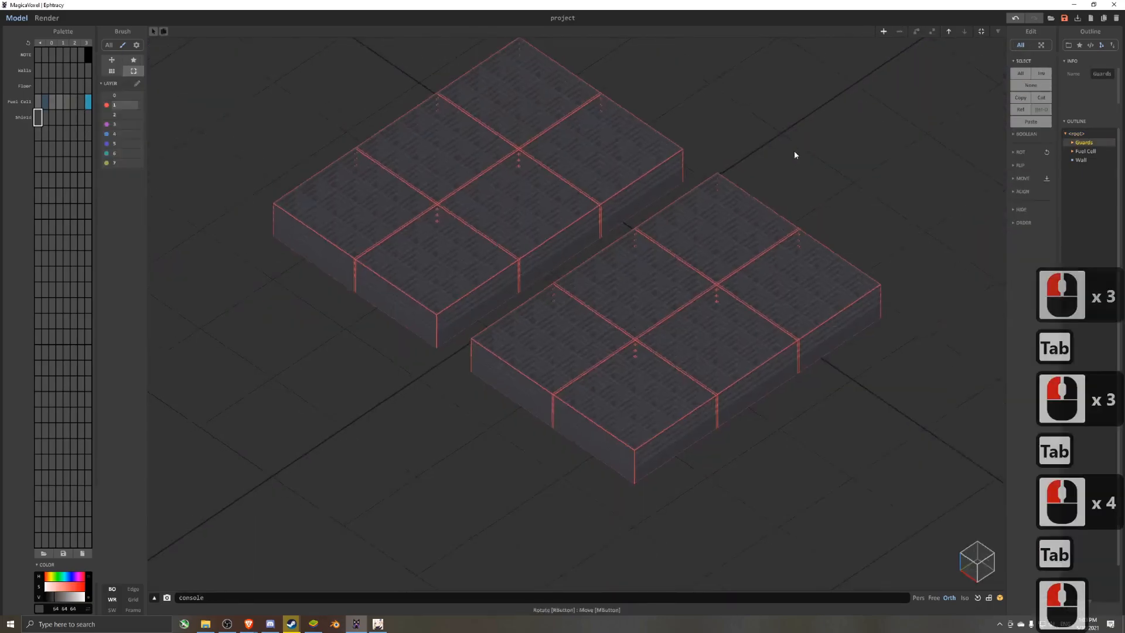
scroll(794, 150, "down", 2)
right_click_drag(794, 150, 800, 128)
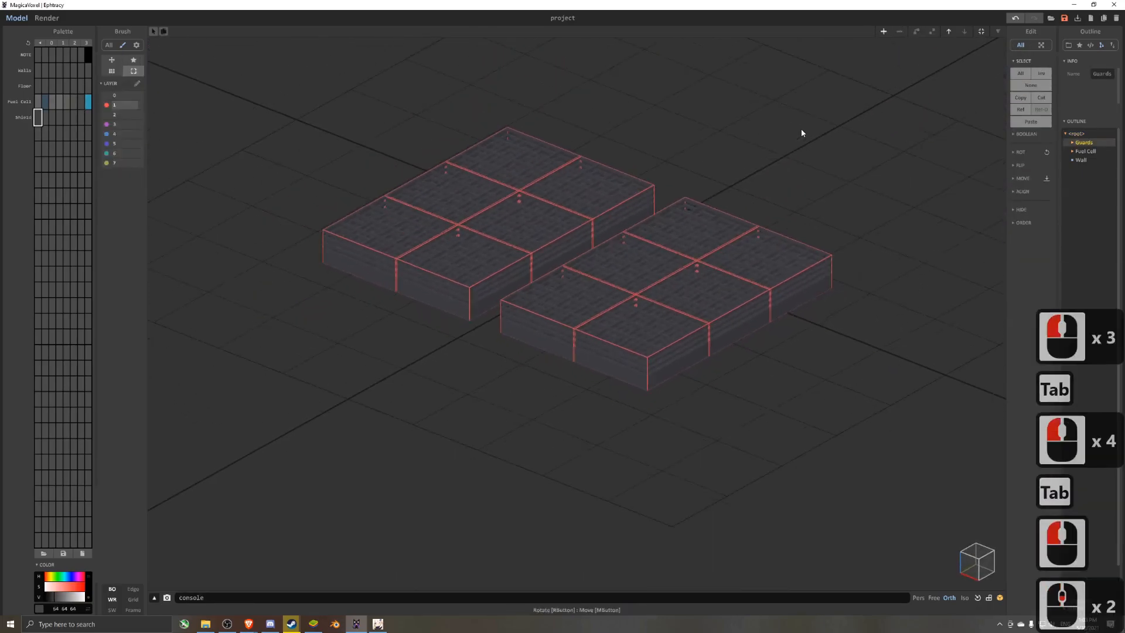
left_click(47, 18)
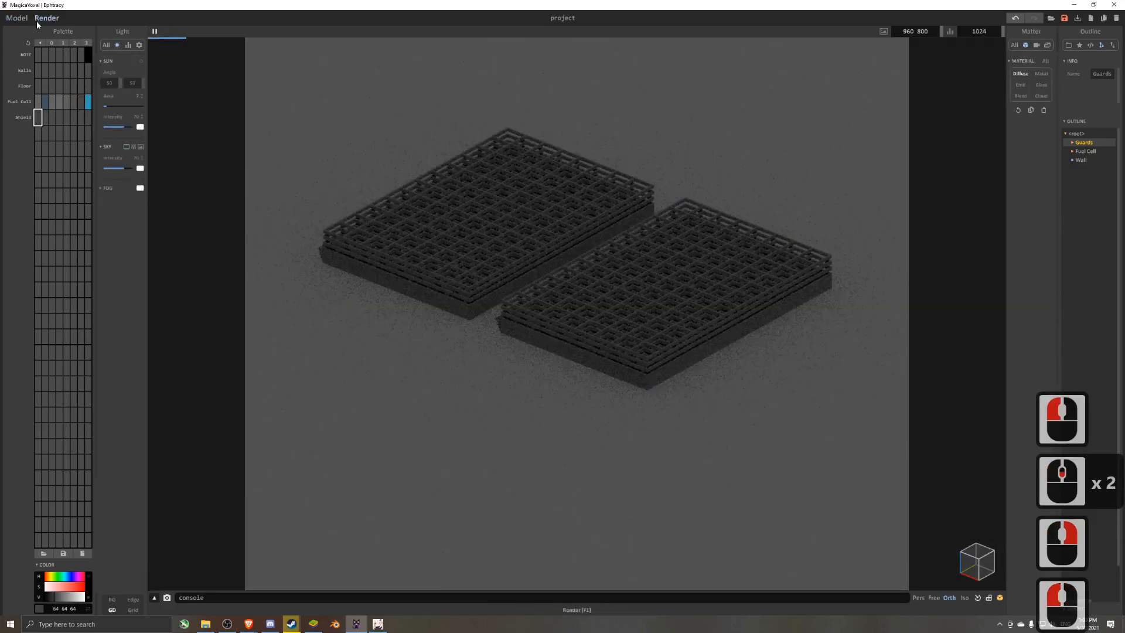
- Make layers 0 and 2 visible again and render the whole room with the fuel cells
left_click(17, 18)
left_click(106, 96)
left_click(107, 115)
middle_click_drag(346, 158, 326, 210)
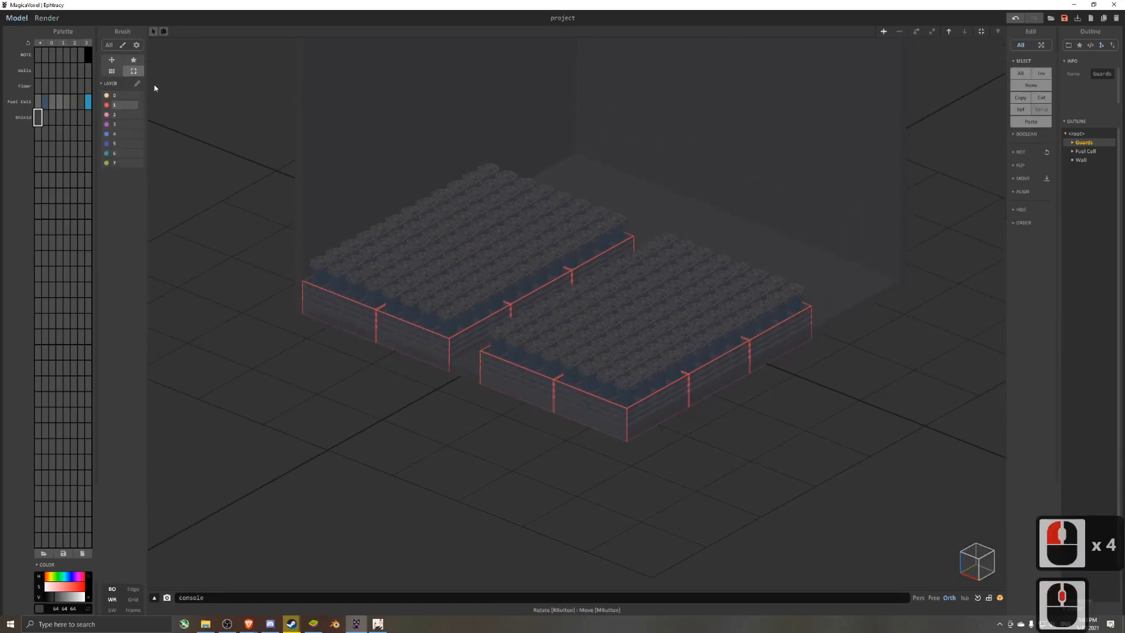
left_click(47, 17)
scroll(438, 310, "up", 3)
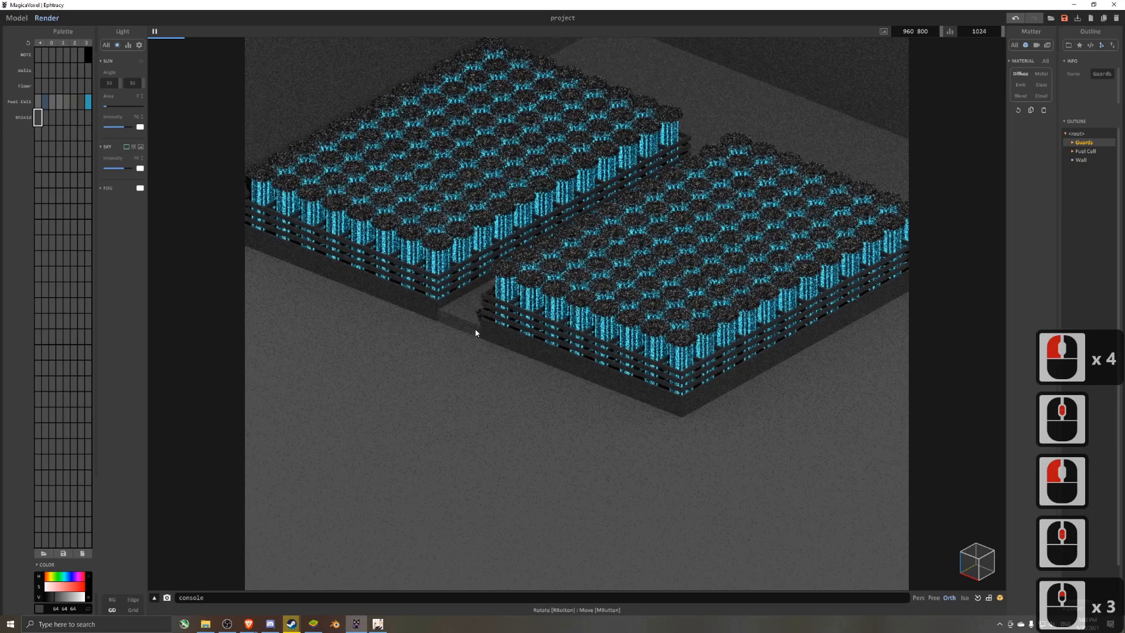
- Try ordering all the guard objects last in the world editor and check the effect in the renderer
left_click(17, 18)
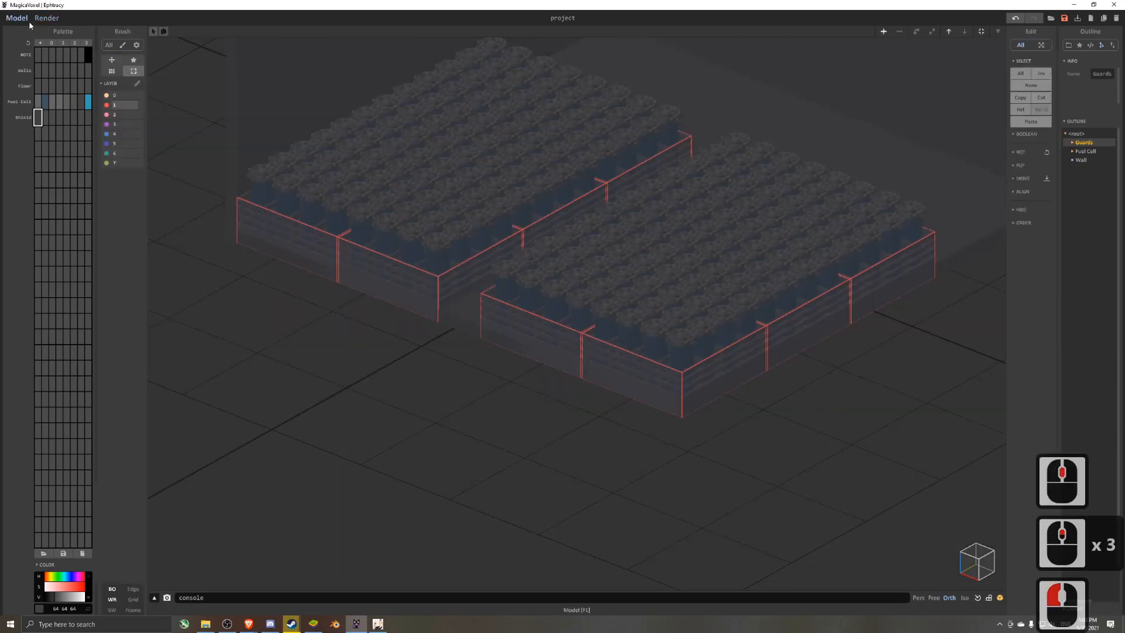
scroll(568, 331, "down", 5)
key("Tab")
key("Tab")
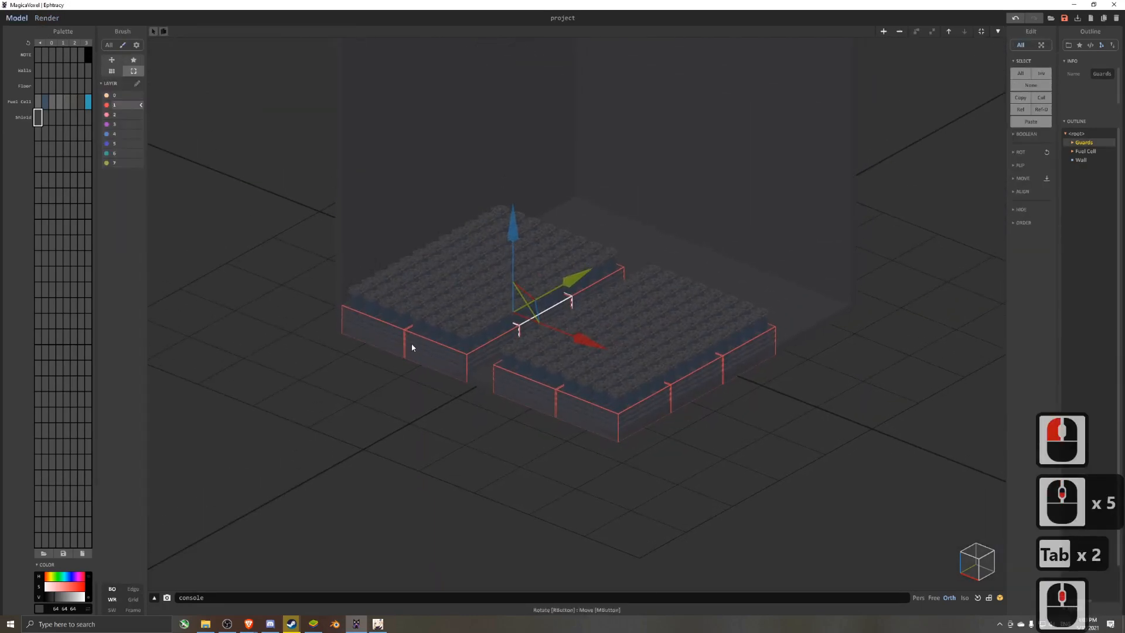
key("ctrl+a")
left_click(1022, 223)
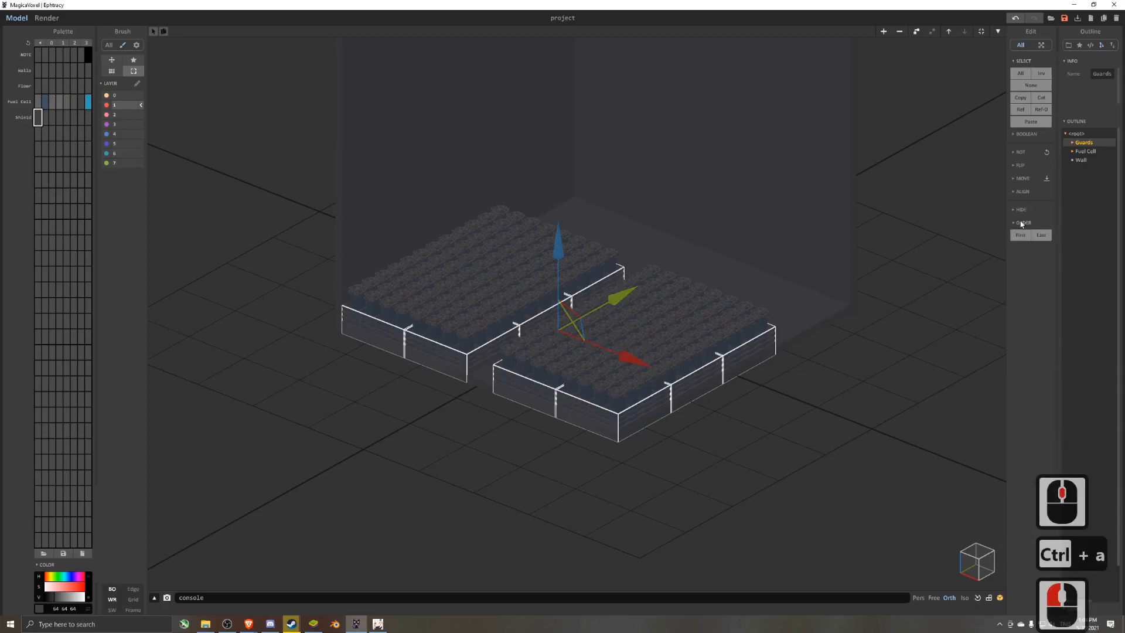
left_click(1042, 235)
left_click(1042, 235)
left_click(1042, 236)
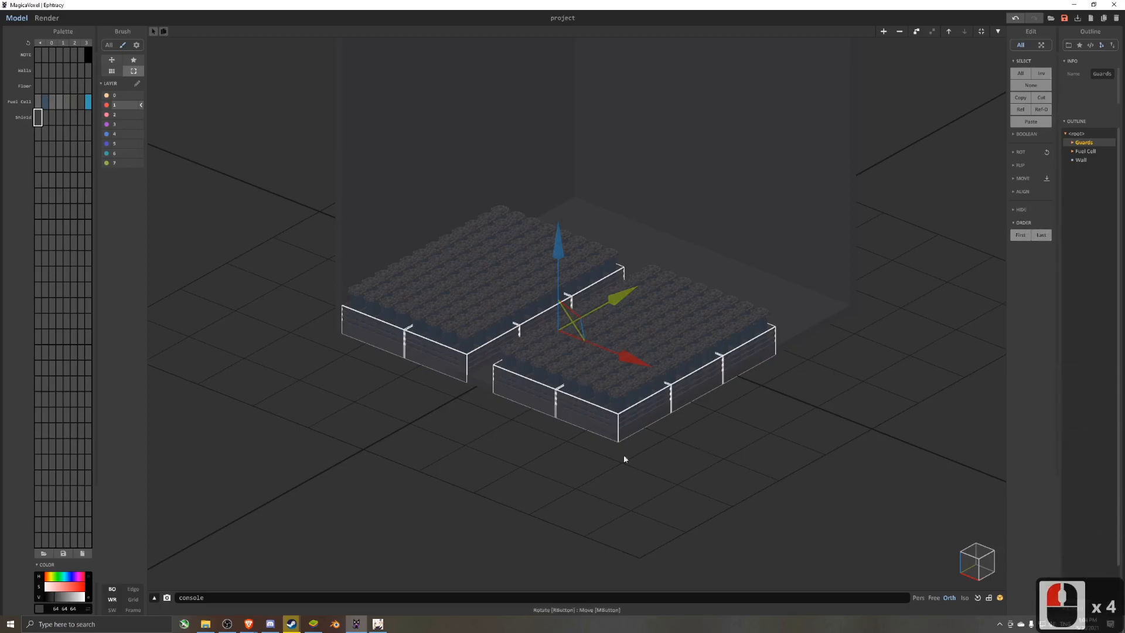
left_click(53, 18)
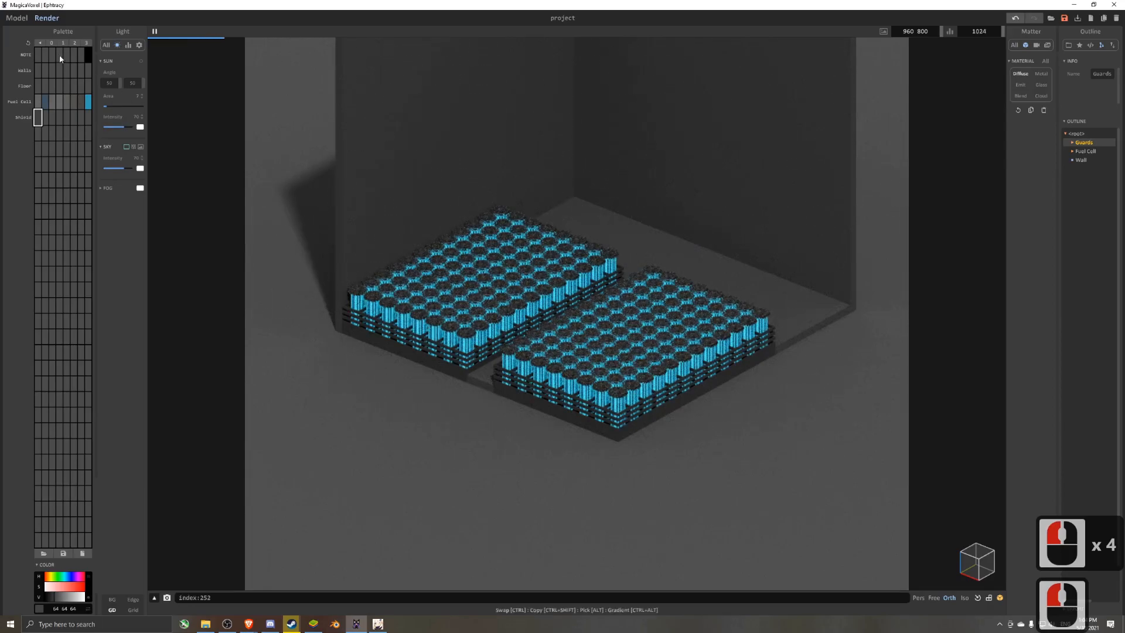
- Select the Wall object, order it first in the scene and render the room again
left_click(30, 22)
key("Tab")
double_click(462, 151)
double_click(462, 150)
left_click(461, 150)
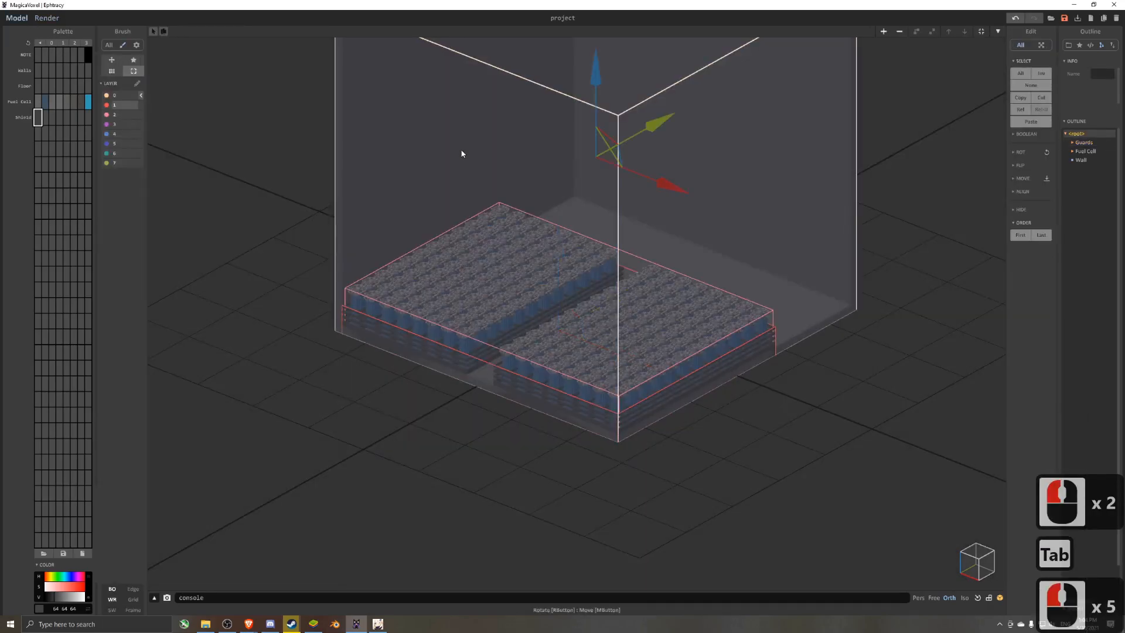
middle_click_drag(503, 133, 489, 235)
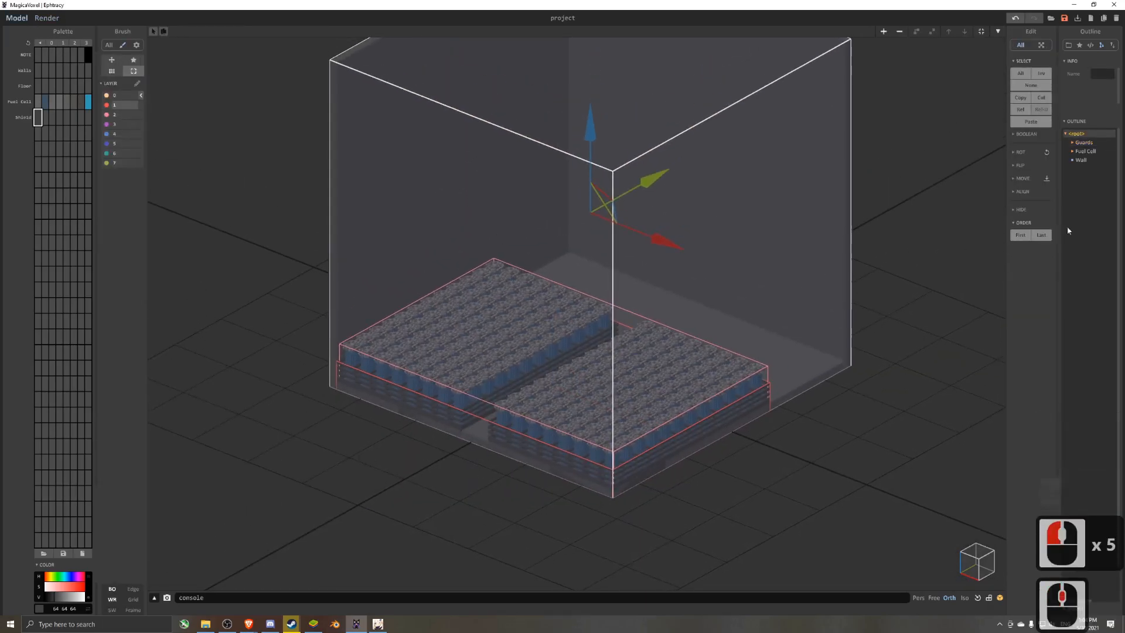
left_click(1027, 236)
left_click(49, 18)
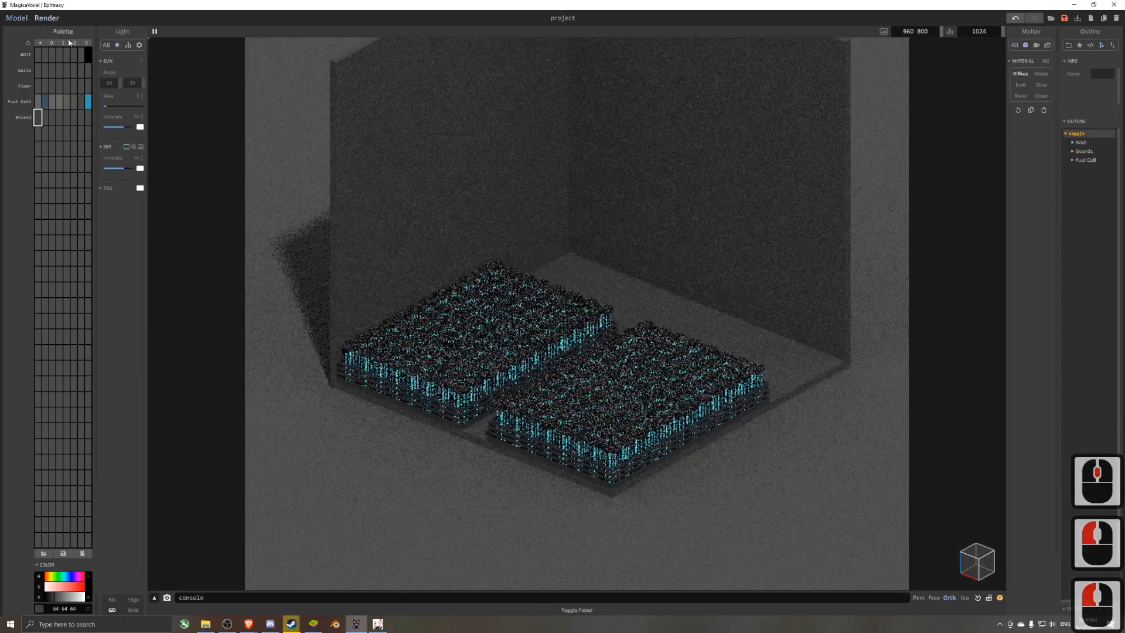
- Pick the guard rails' colour from the render, make its material Metal and lighten it to RGB 160, 160, 160
scroll(531, 460, "up", 3)
middle_click_drag(532, 466, 589, 323)
scroll(588, 323, "up", 3)
left_click(724, 369)
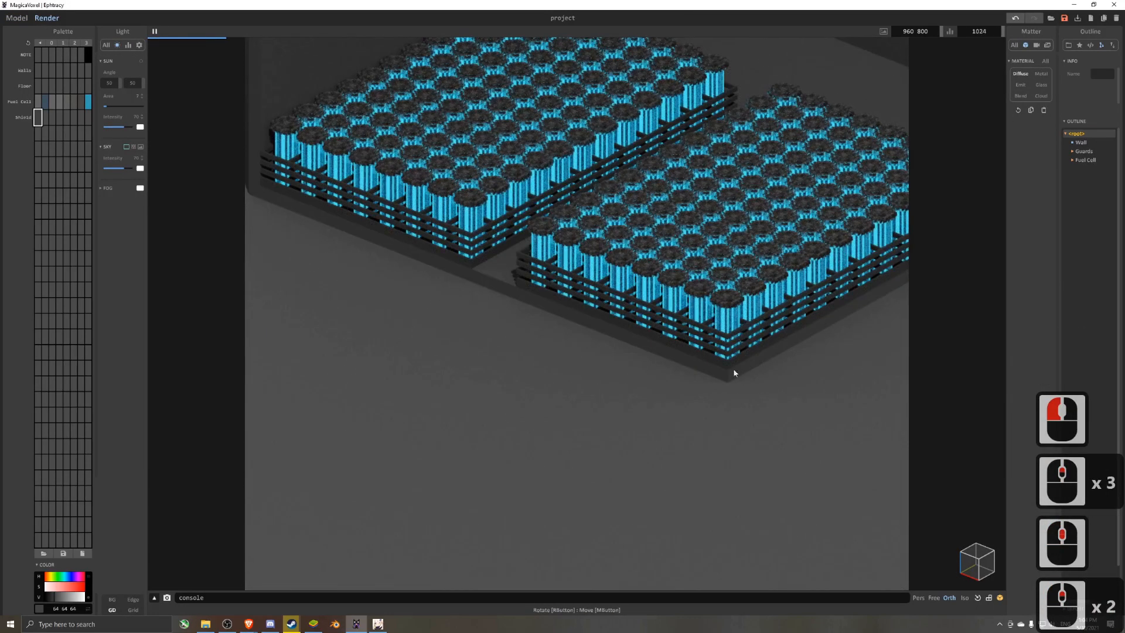
left_click(571, 303, "alt")
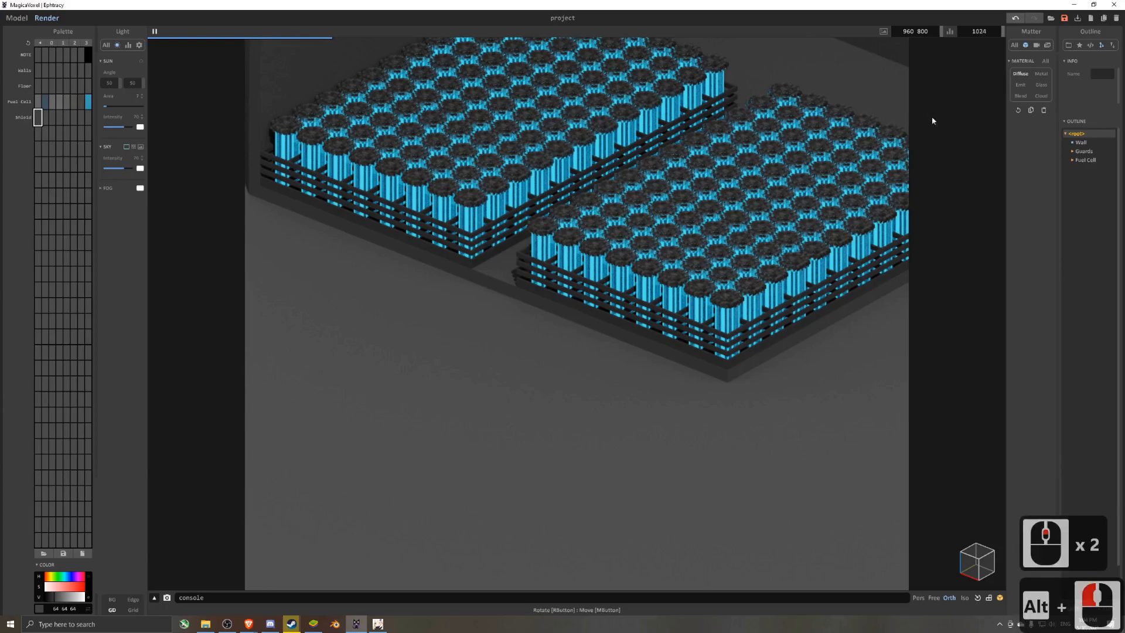
double_click(1041, 74)
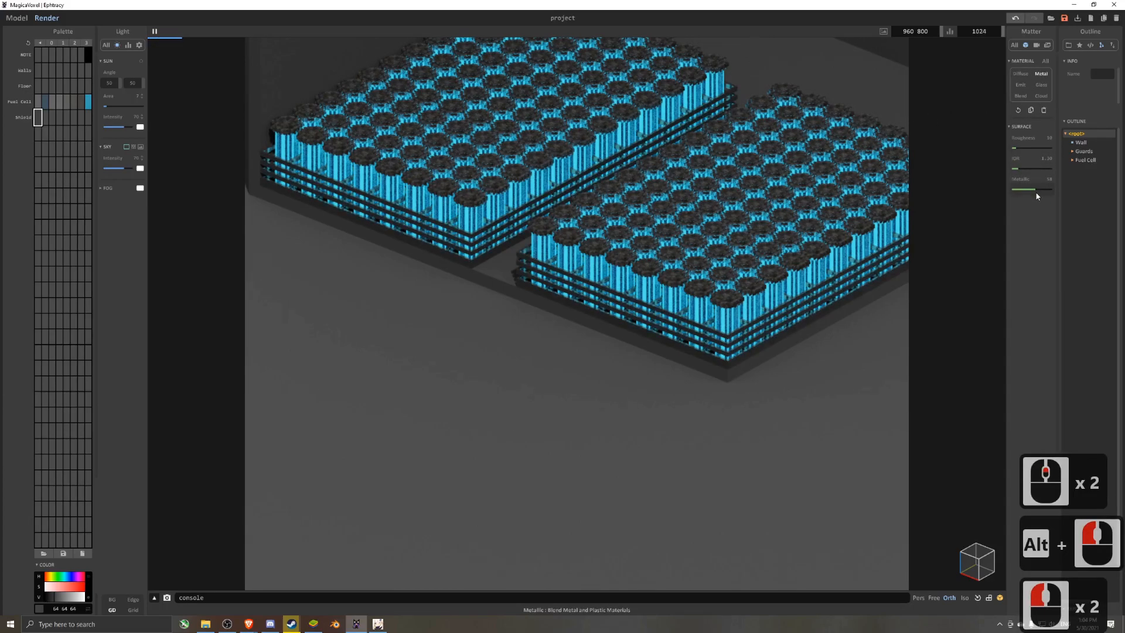
left_click(62, 599)
left_click(69, 598)
left_click(73, 599)
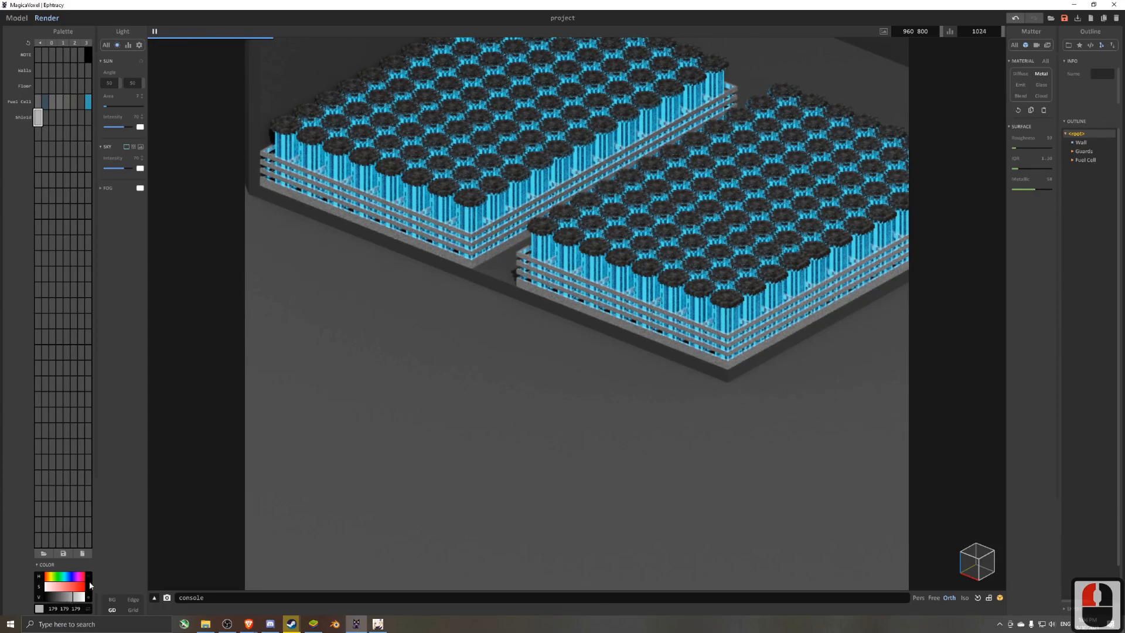
- Examine the rendered metal guards and fuel cells from above, from the front and from the isometric corner
scroll(527, 352, "down", 6)
scroll(630, 399, "up", 1)
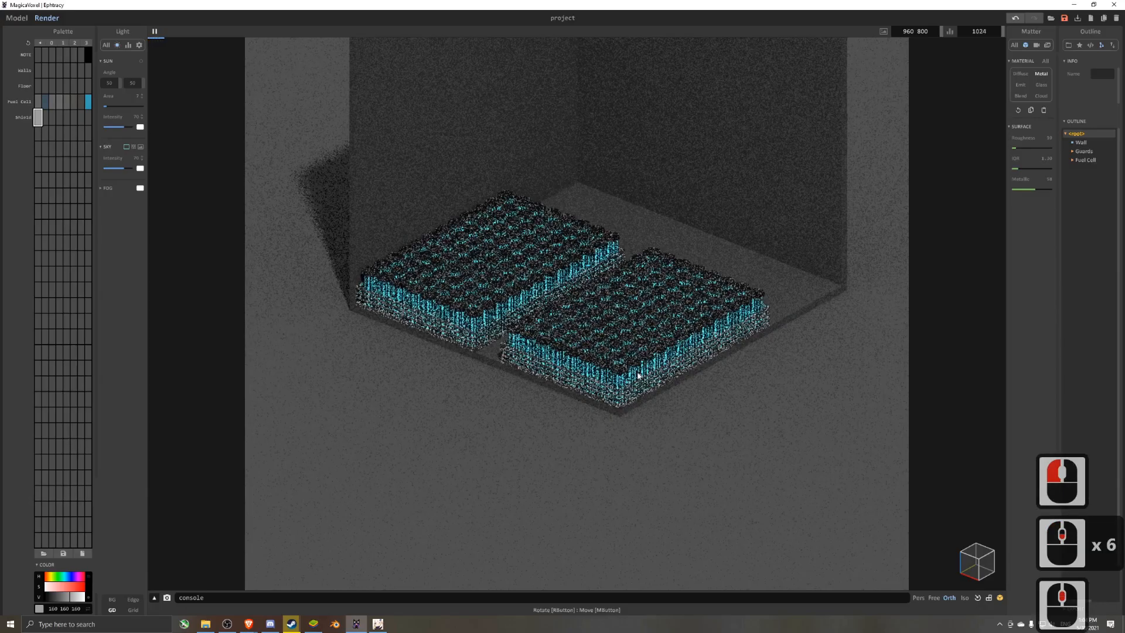
scroll(630, 399, "up", 4)
right_click_drag(511, 375, 578, 354)
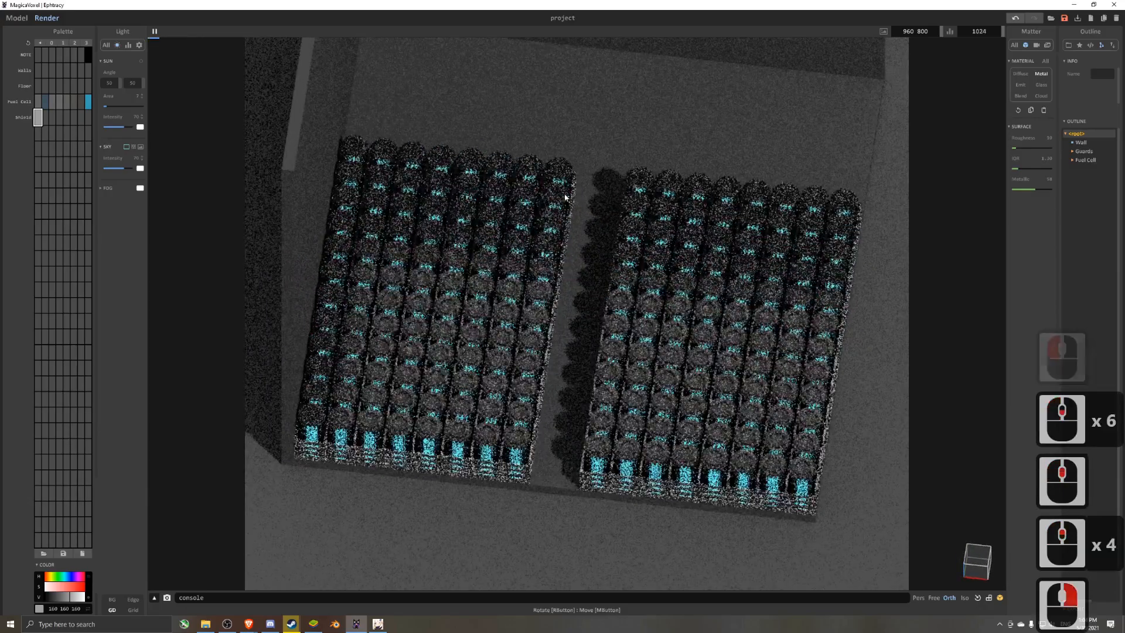
right_click_drag(570, 466, 644, 197)
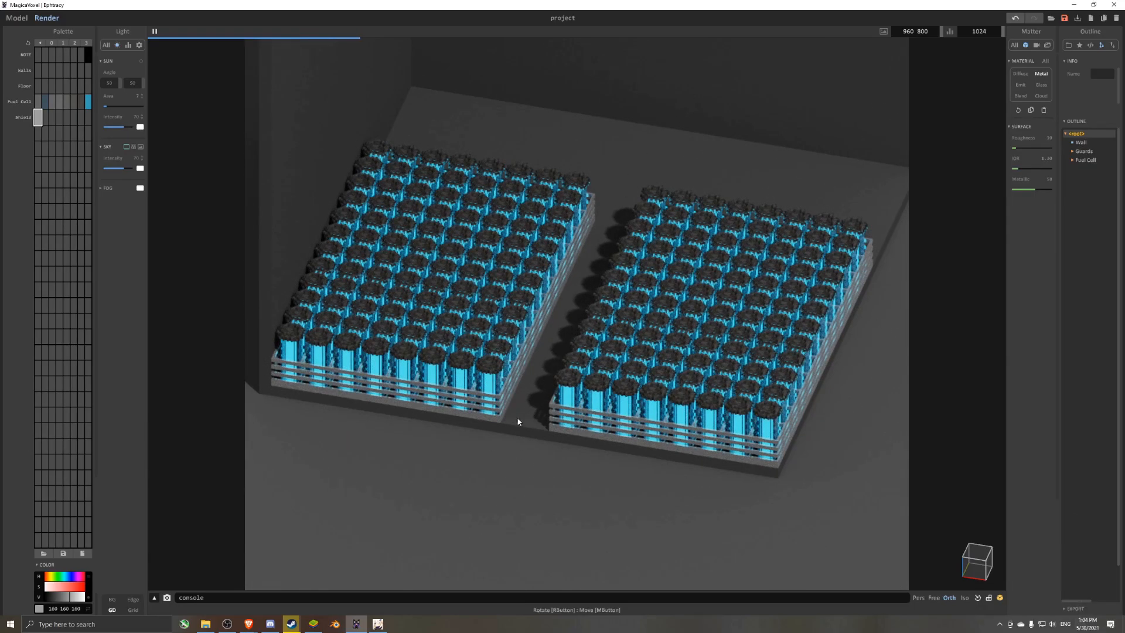
scroll(565, 276, "down", 3)
right_click_drag(586, 278, 530, 270)
scroll(542, 273, "up", 2)
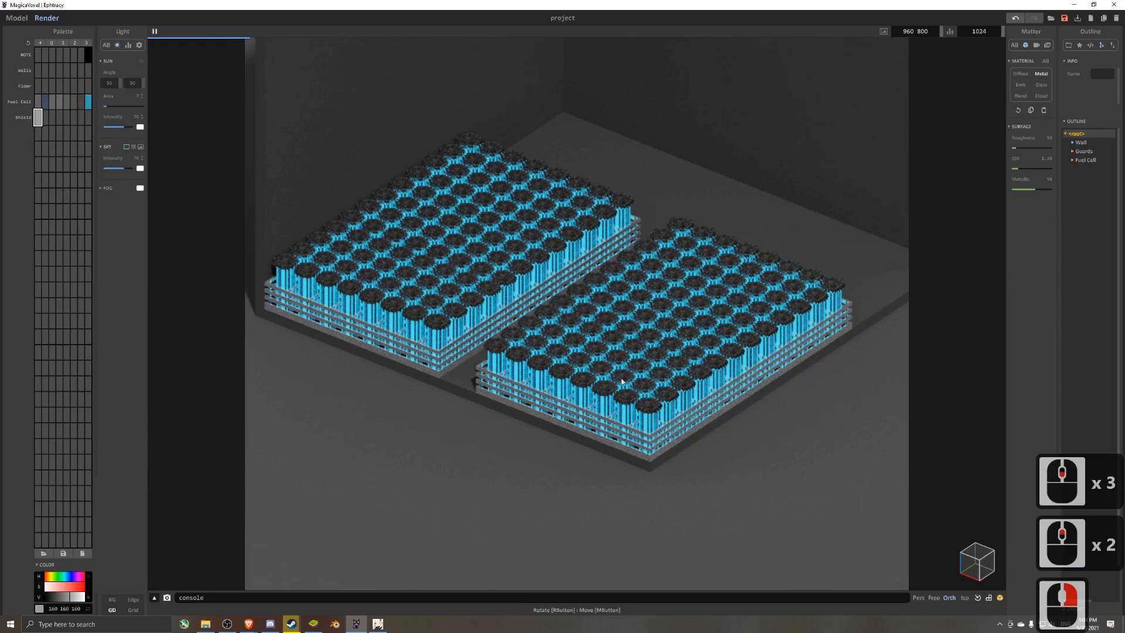
- Pick the fuel cell caps' greys and lighten the darkest one, beside the cyan swatch, to RGB 91, 86, 84
scroll(610, 386, "up", 8)
middle_click_drag(603, 404, 593, 293)
scroll(592, 299, "up", 1)
left_click(588, 311, "alt")
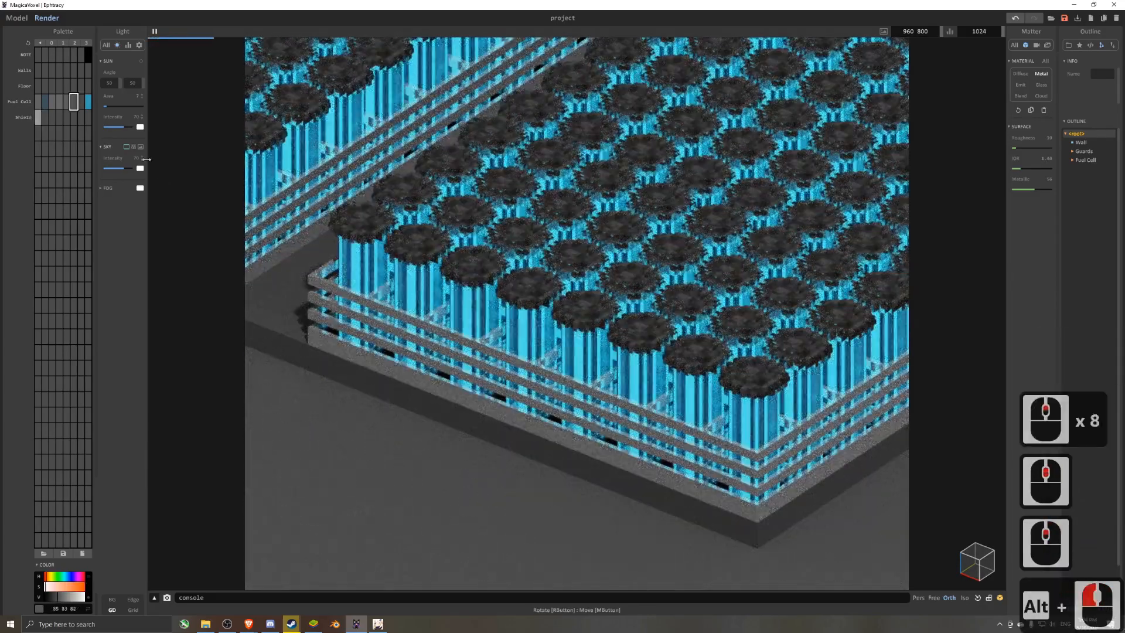
left_click(81, 103)
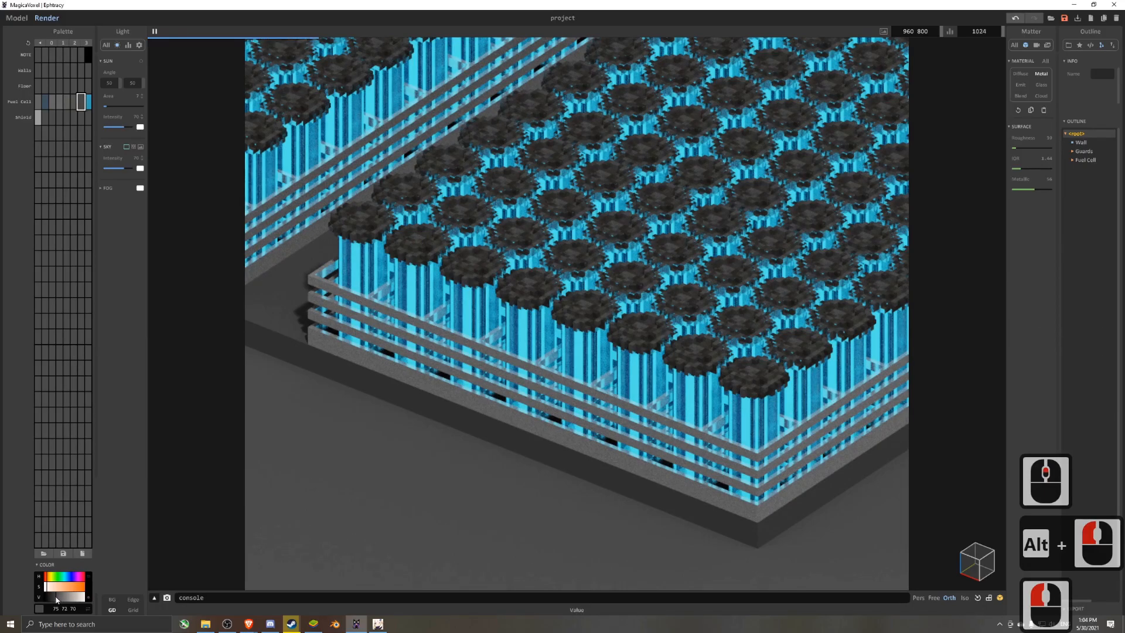
scroll(572, 412, "down", 6)
- Darken the fuel cells' emissive cyan to RGB 37, 113, 132 and lower its emission power to three of five levels
key("Tab")
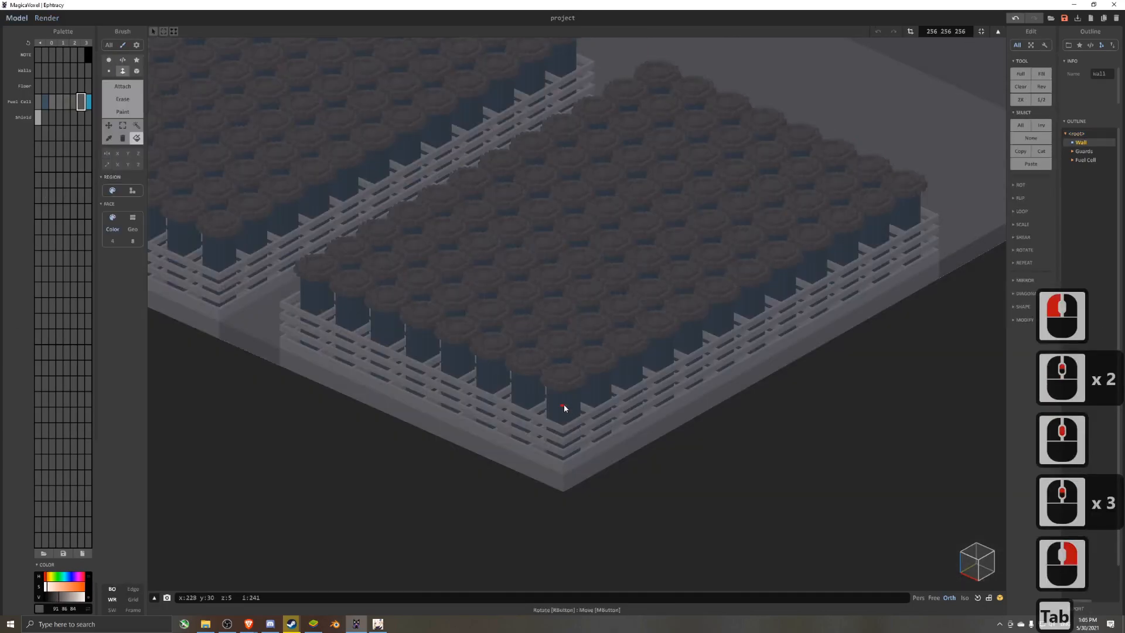
scroll(565, 408, "down", 1)
left_click(89, 103)
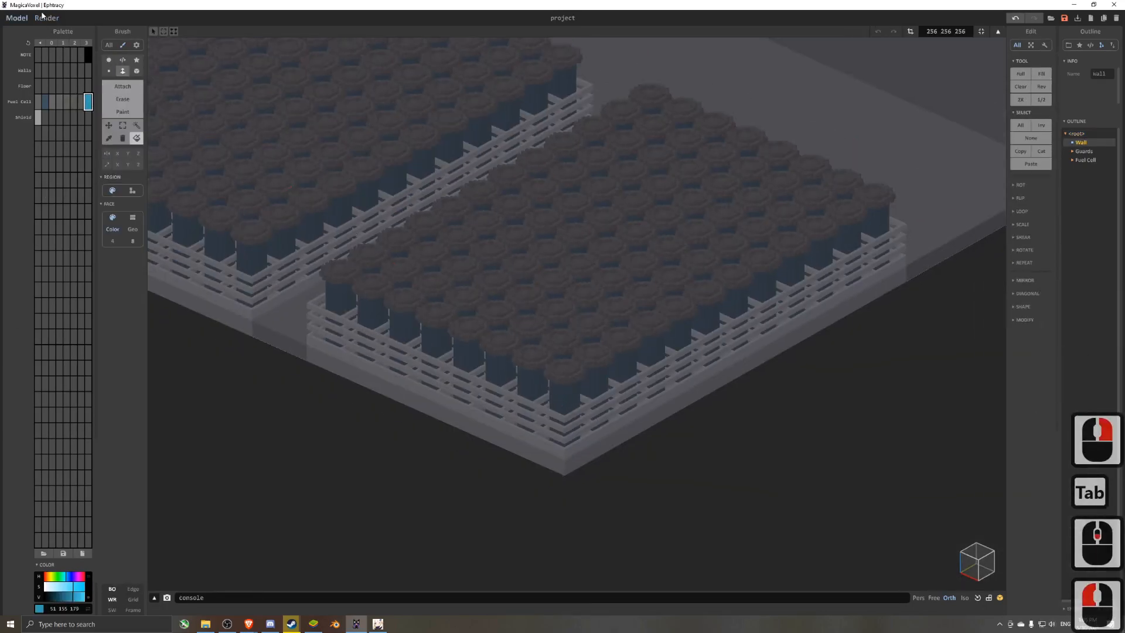
left_click(47, 18)
scroll(563, 317, "down", 5)
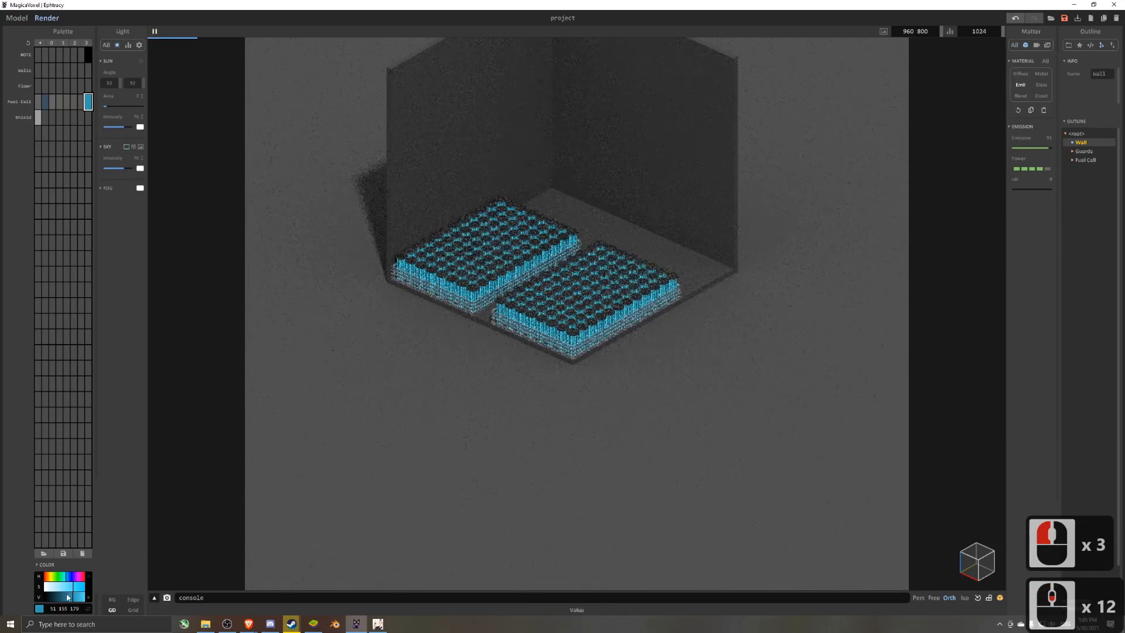
left_click(66, 598)
left_click(1035, 170)
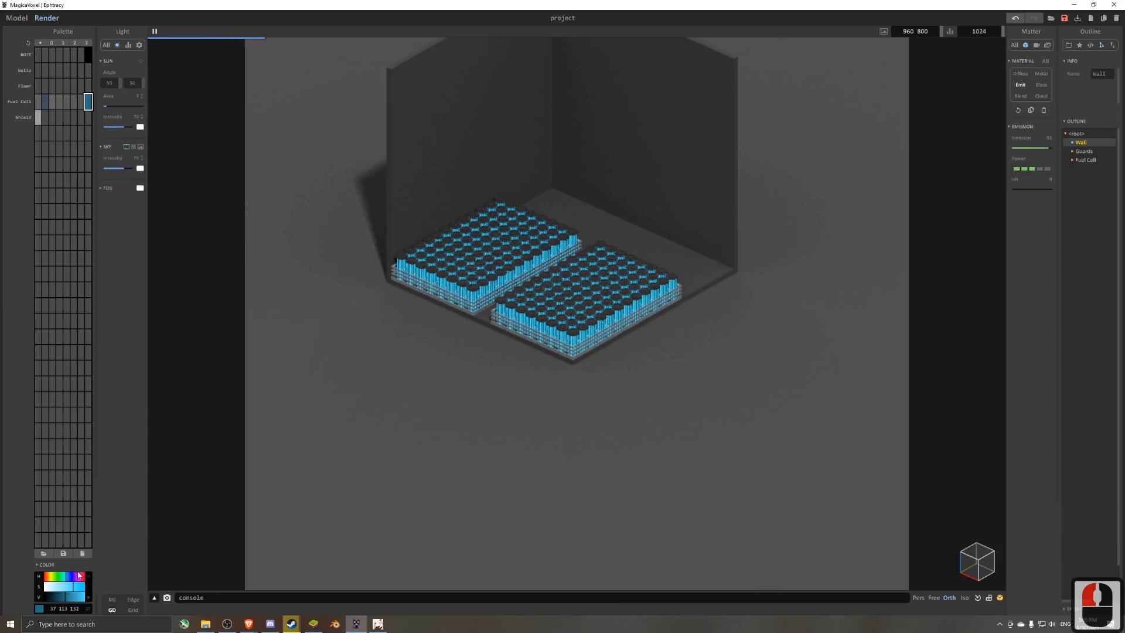
- Shift the fuel cells' glow colour to a dark, slightly desaturated blue, RGB 37, 53, 102
left_click_drag(81, 576, 72, 578)
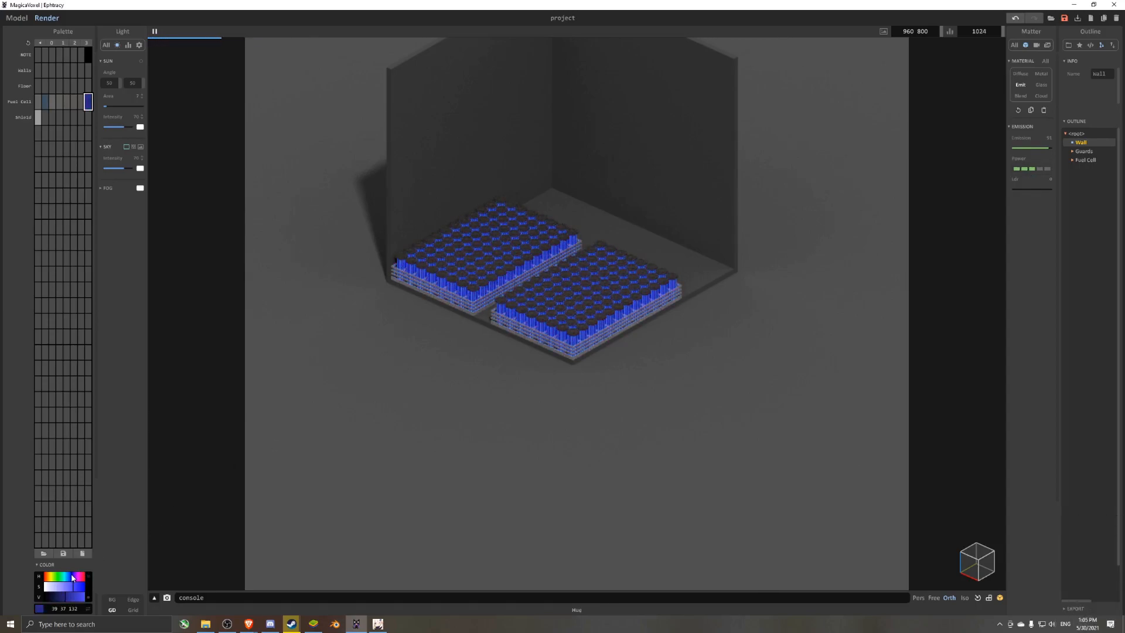
left_click(68, 583)
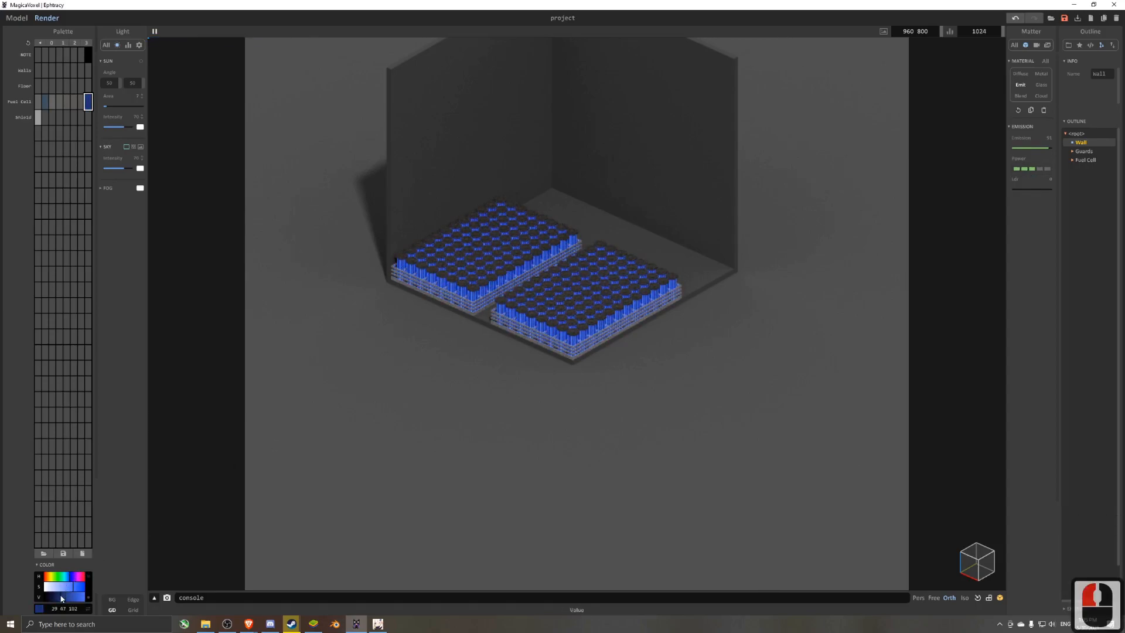
left_click(62, 597)
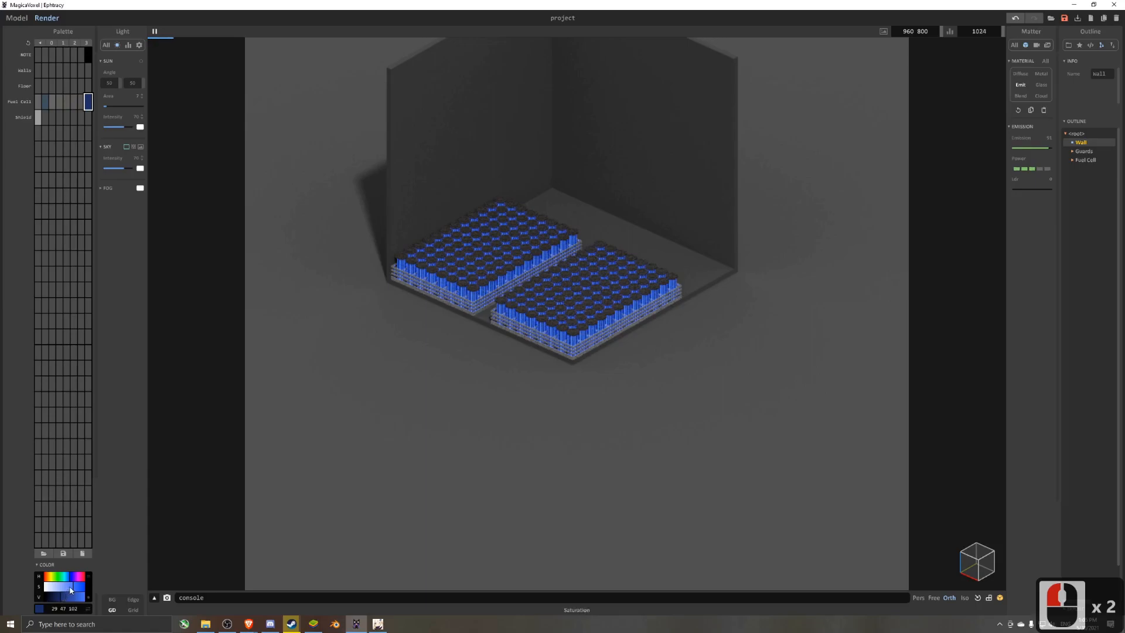
- Enable bloom for the render camera and add a slight vignette
left_click(1037, 46)
left_click(1050, 229)
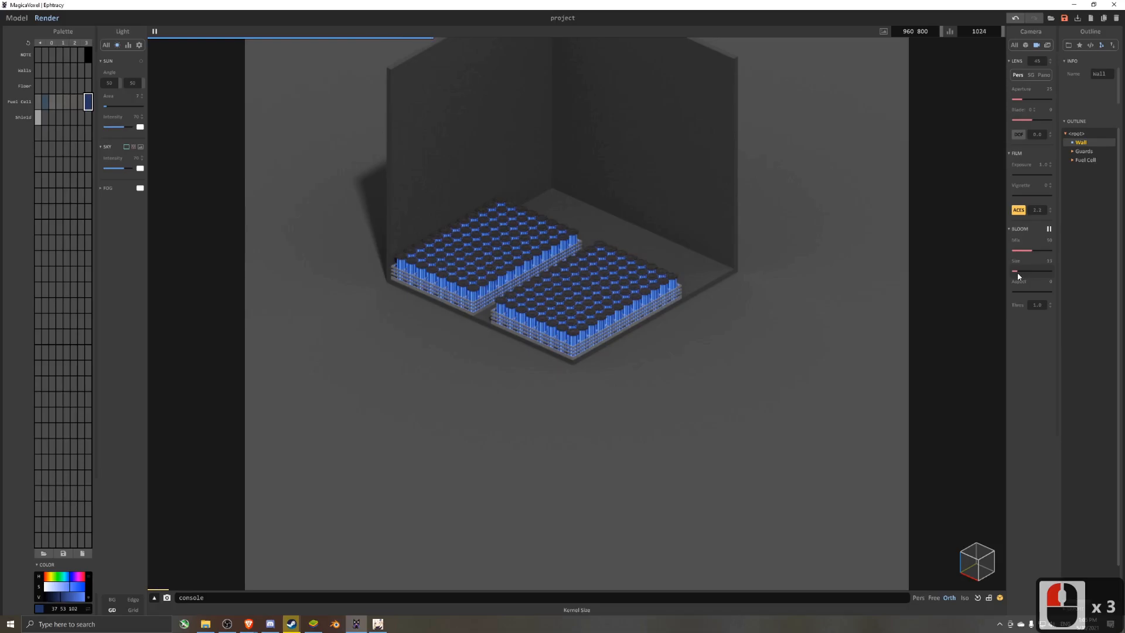
left_click(1019, 197)
left_click(1020, 195)
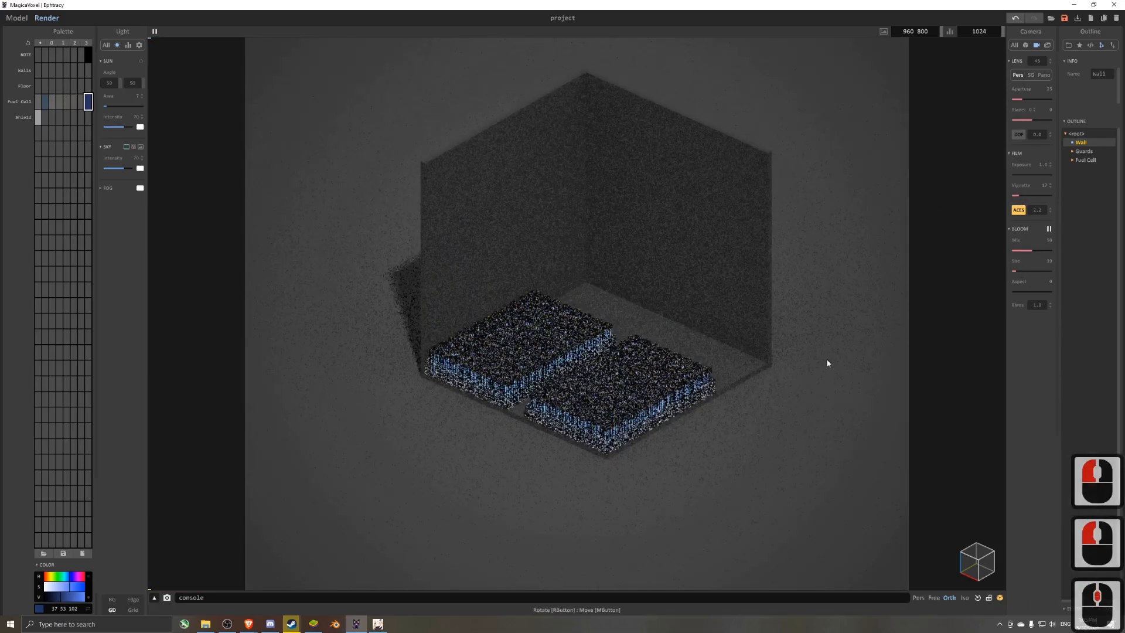
- Make the fuel cells' glass material rougher and almost fully transparent, and raise its refraction
scroll(329, 250, "up", 5)
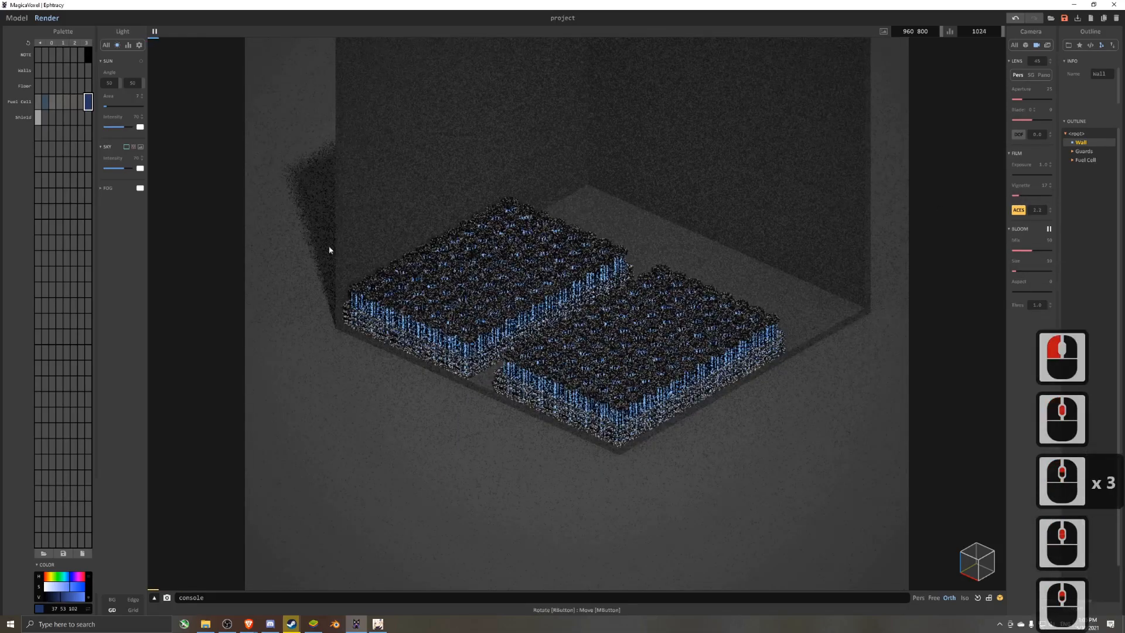
left_click(46, 102)
left_click(1026, 45)
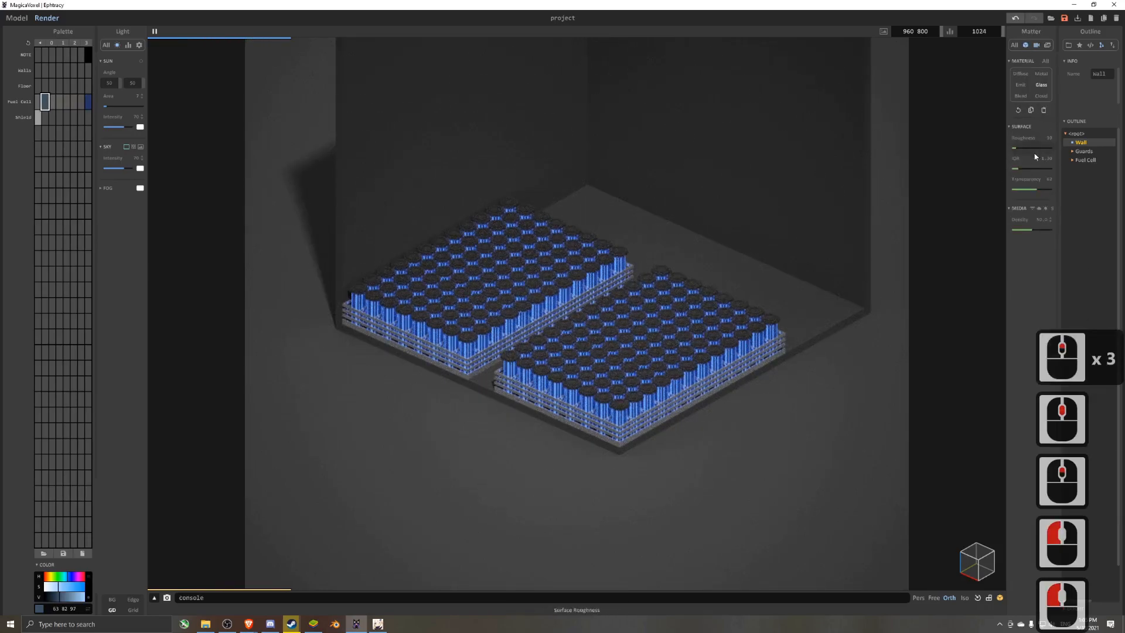
left_click_drag(1027, 173, 1014, 173)
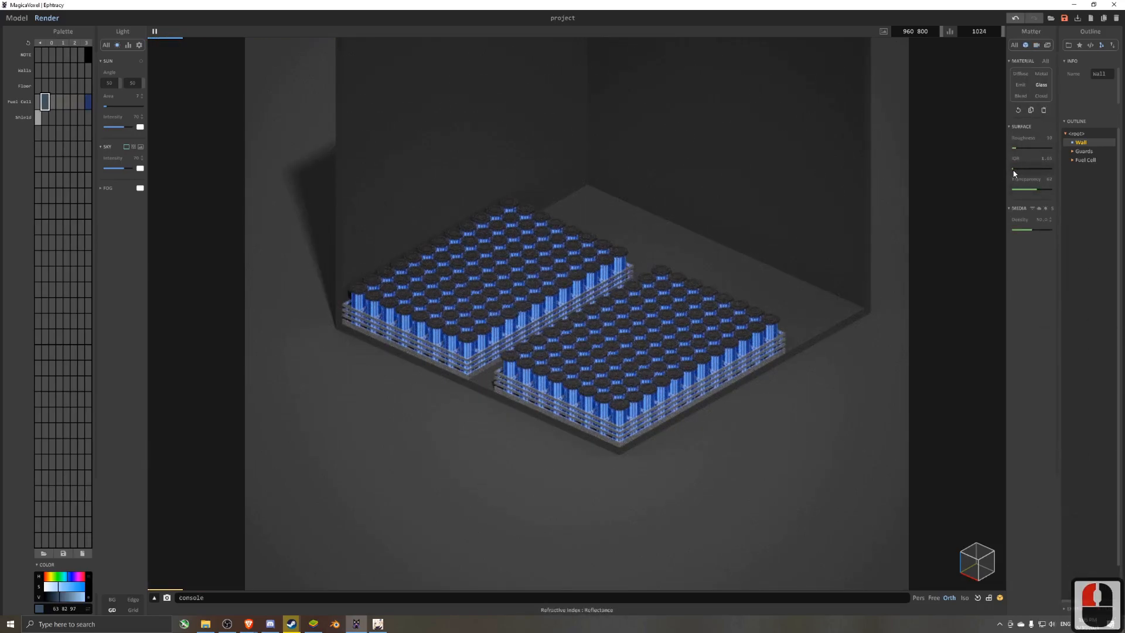
left_click_drag(1037, 189, 1051, 190)
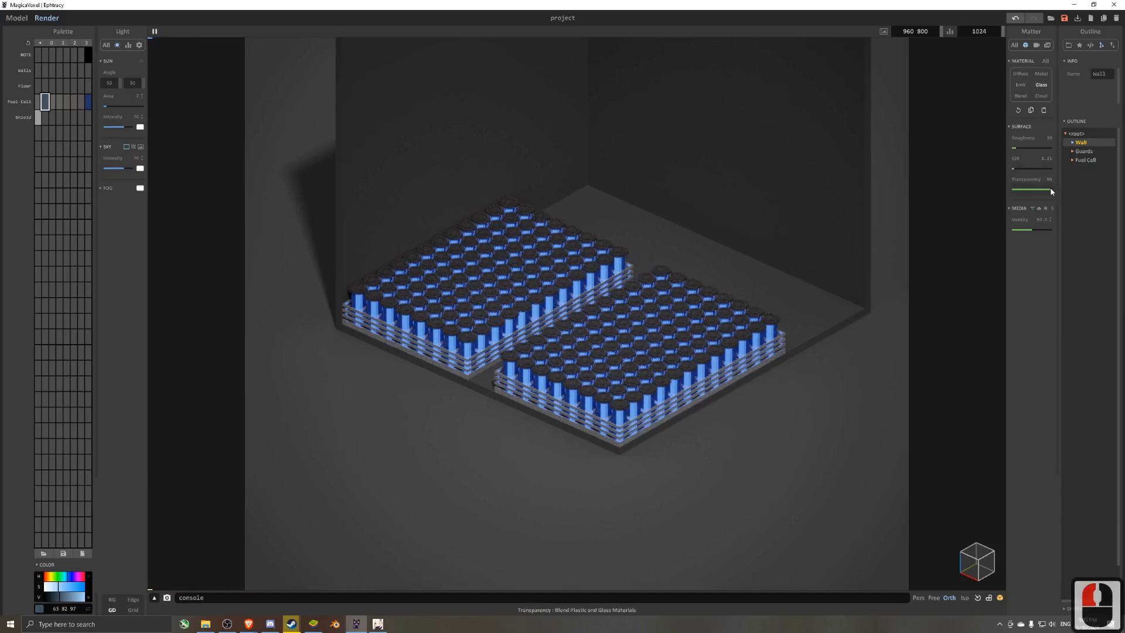
left_click(1032, 148)
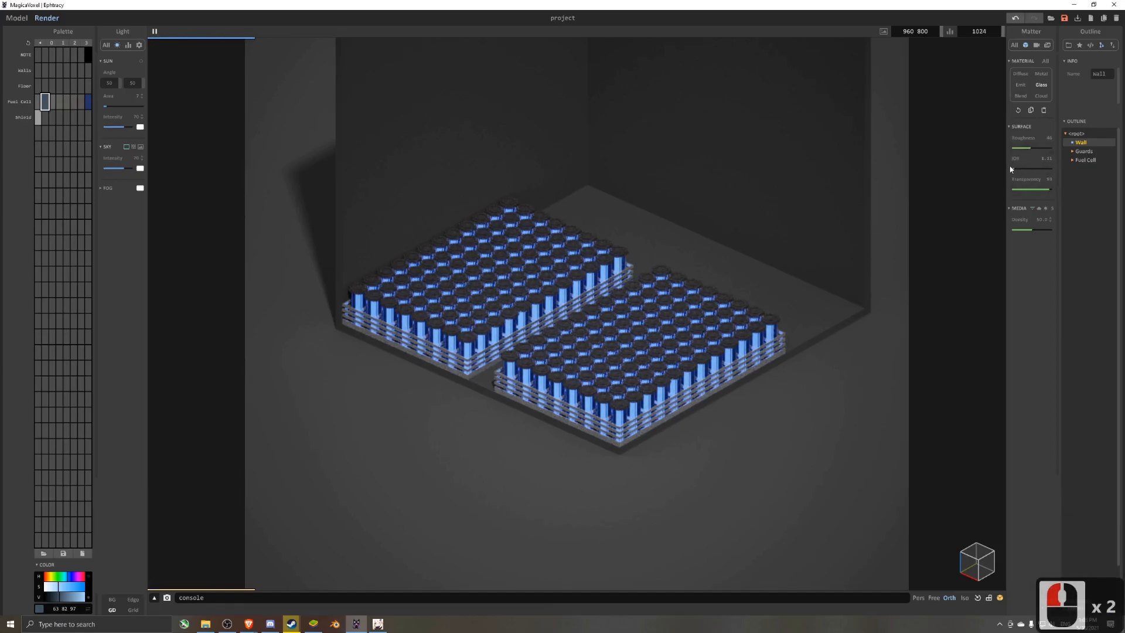
left_click_drag(1010, 170, 1021, 169)
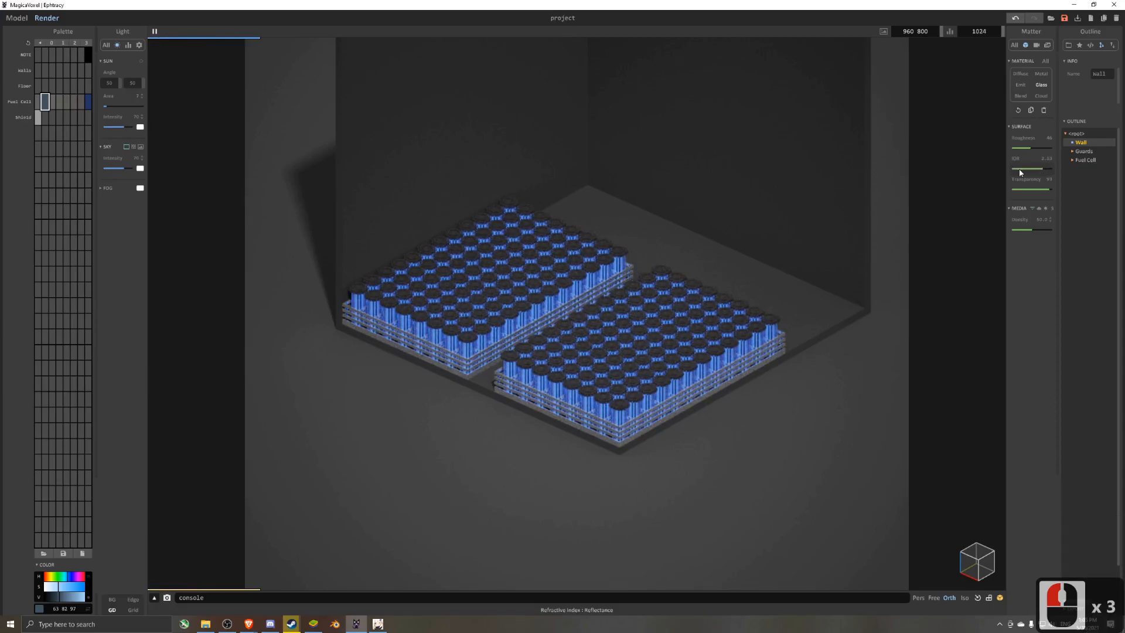
scroll(1039, 171, "down", 3)
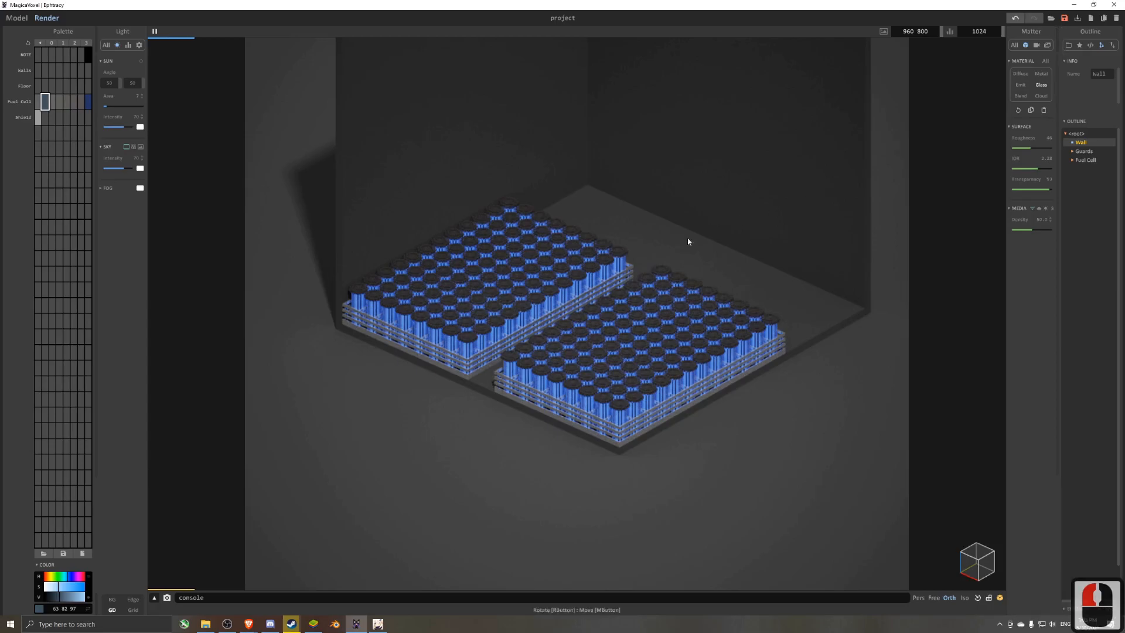
scroll(620, 271, "down", 2)
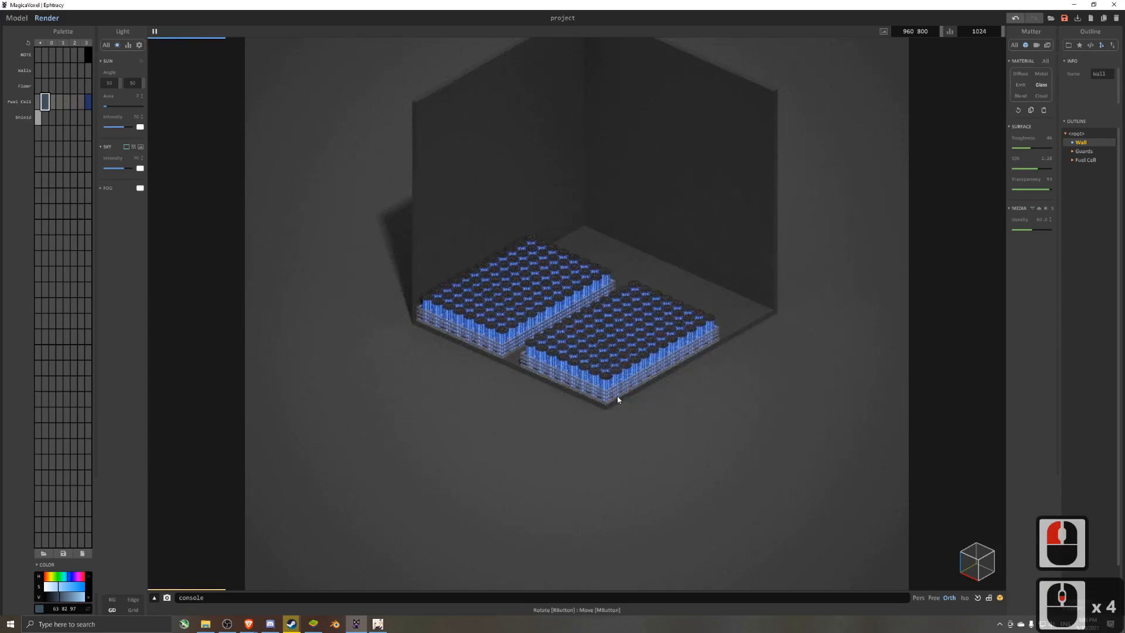
- Pick the metal guards' colour from the render and darken it to RGB 105, 105, 105
scroll(622, 303, "up", 8)
left_click(682, 335, "alt")
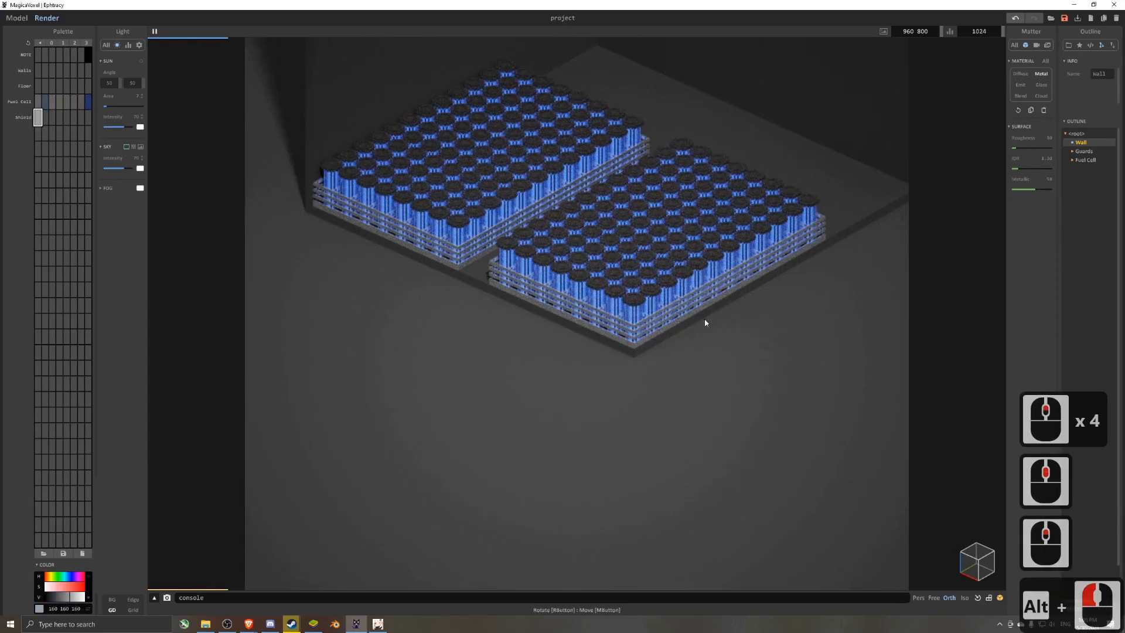
left_click(62, 597)
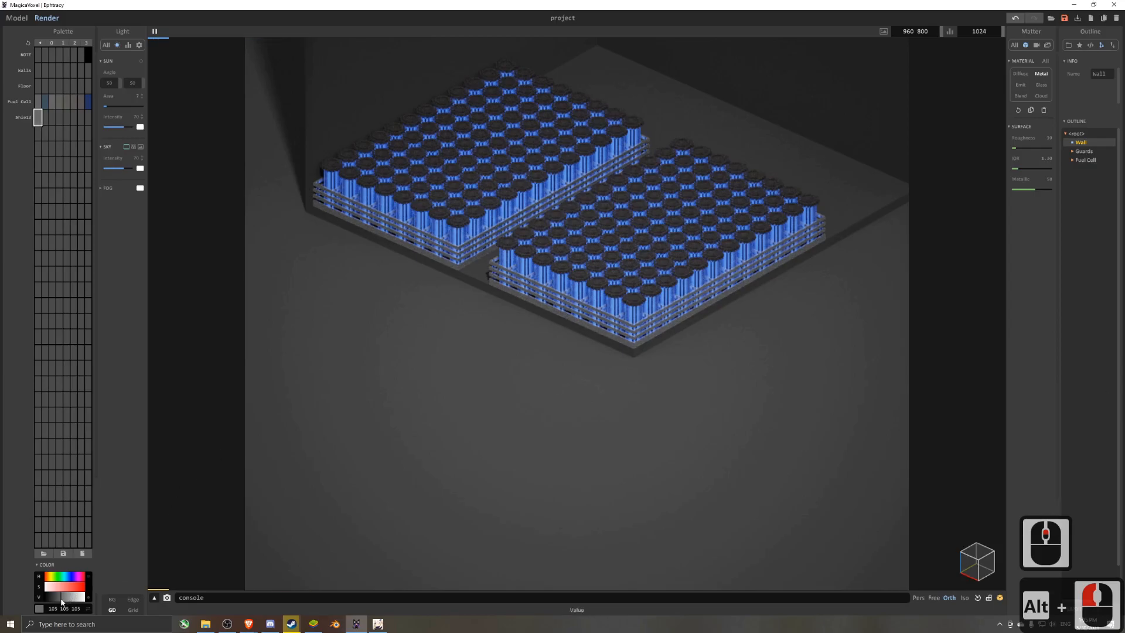
left_click(458, 375)
scroll(458, 375, "down", 7)
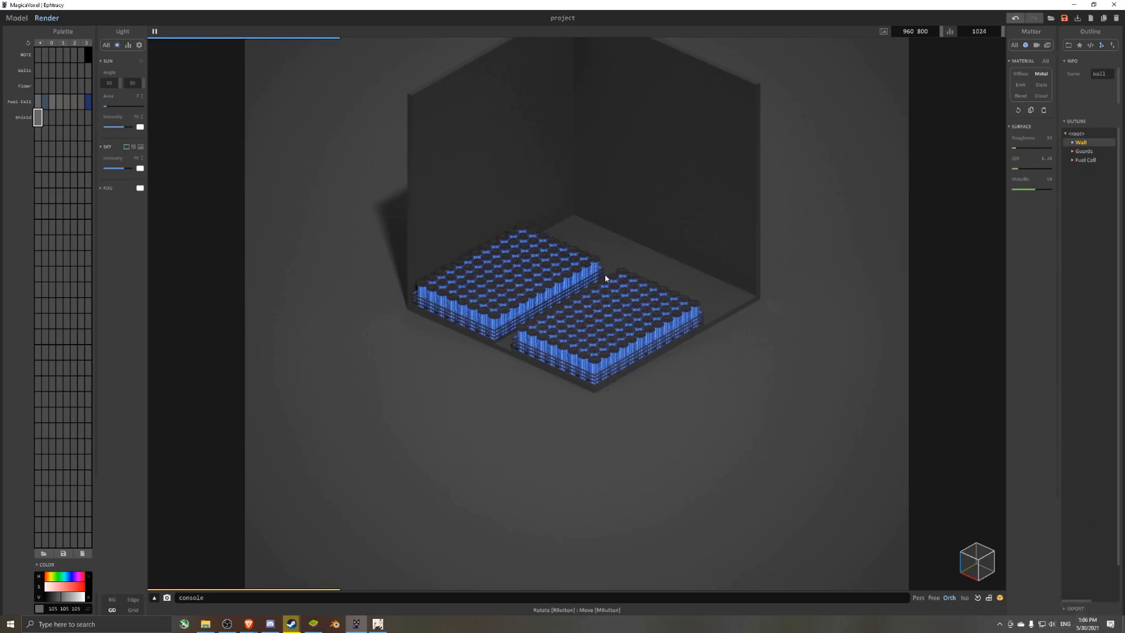
scroll(604, 274, "up", 2)
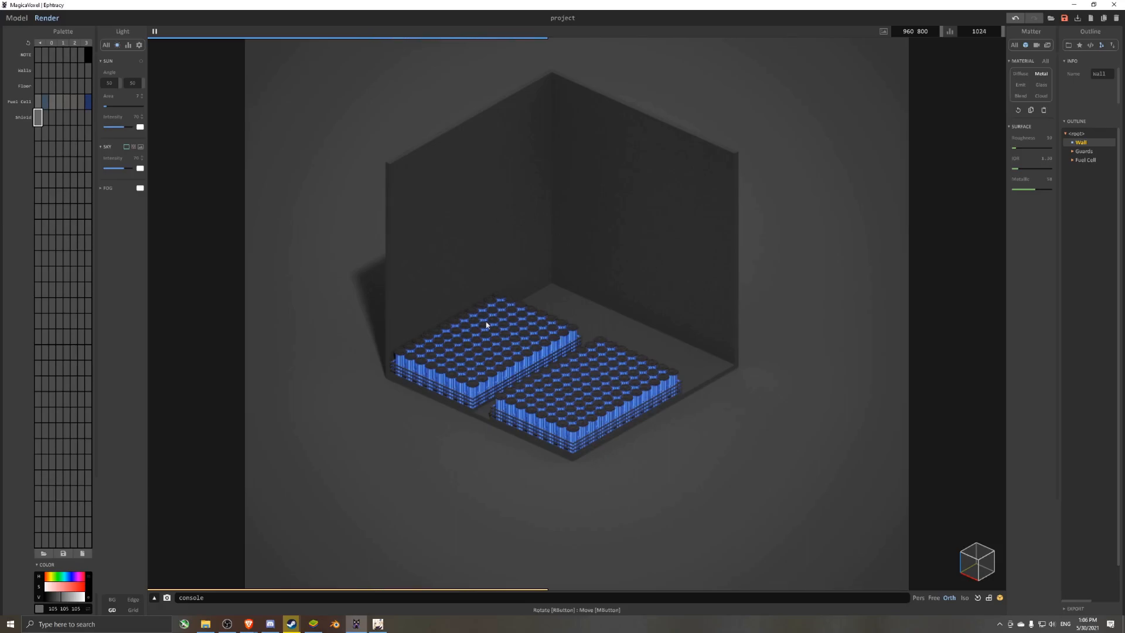
- Return to the world editor, add a new object, raise it above the fuel cells and assign it to layer 0
left_click(22, 19)
key("Tab")
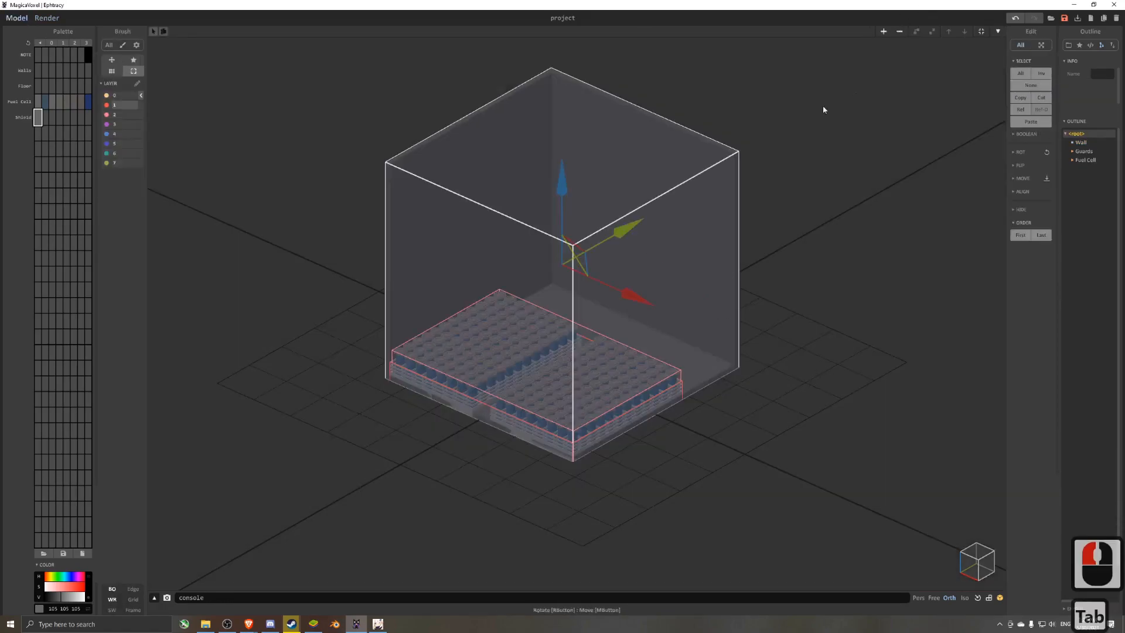
left_click(884, 31)
left_click_drag(560, 306, 565, 157)
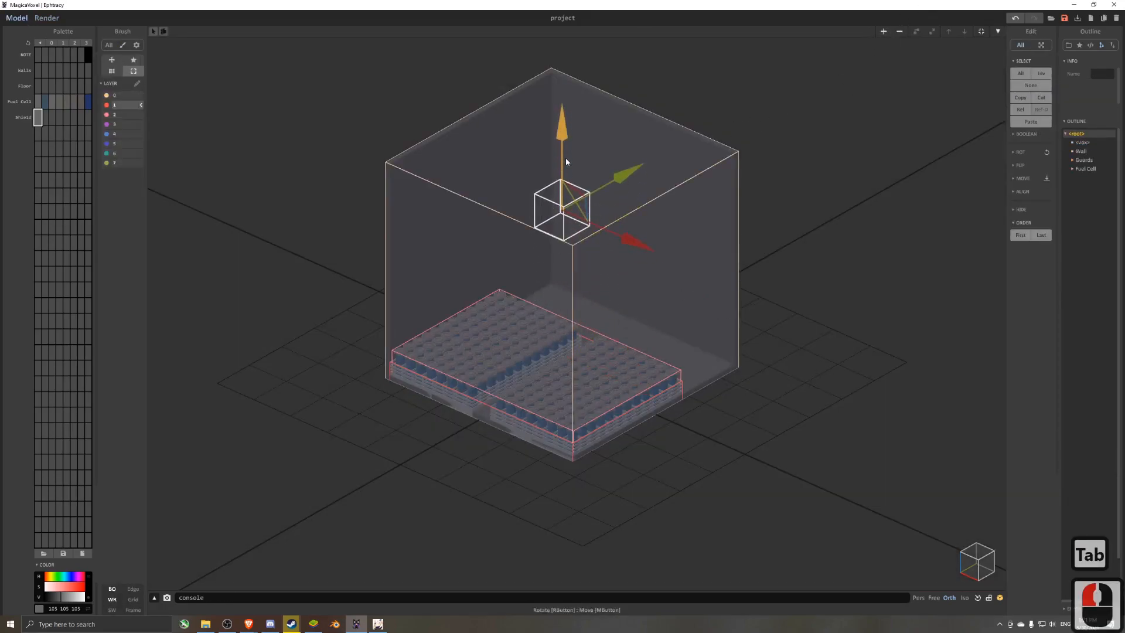
left_click(134, 97)
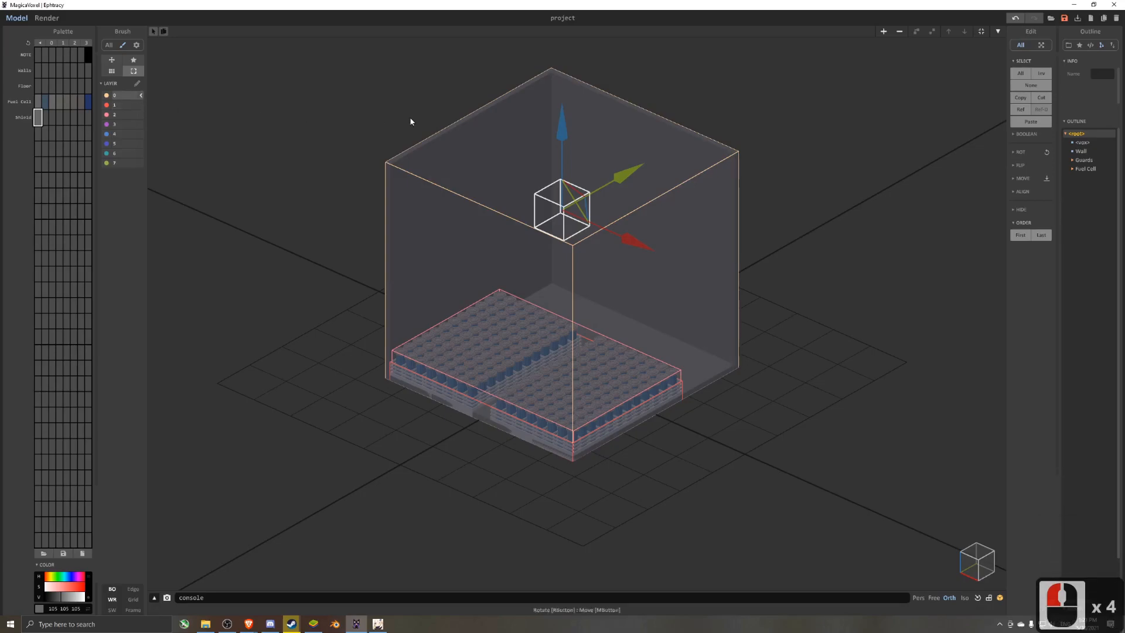
- Open the new object, size it 35 × 35 × 35 and choose the Platform colour, RGB 75, 75, 75, for attaching voxels
right_click_drag(564, 202, 540, 208)
scroll(536, 196, "up", 4)
left_click(521, 143)
left_click(556, 152)
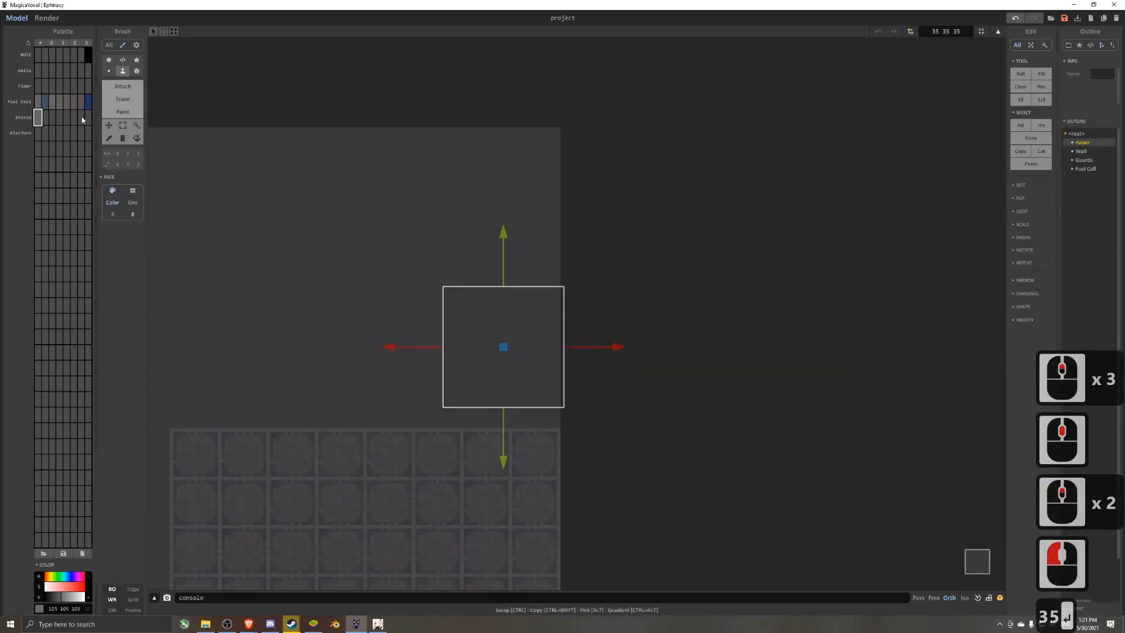
left_click(123, 89)
left_click(38, 134)
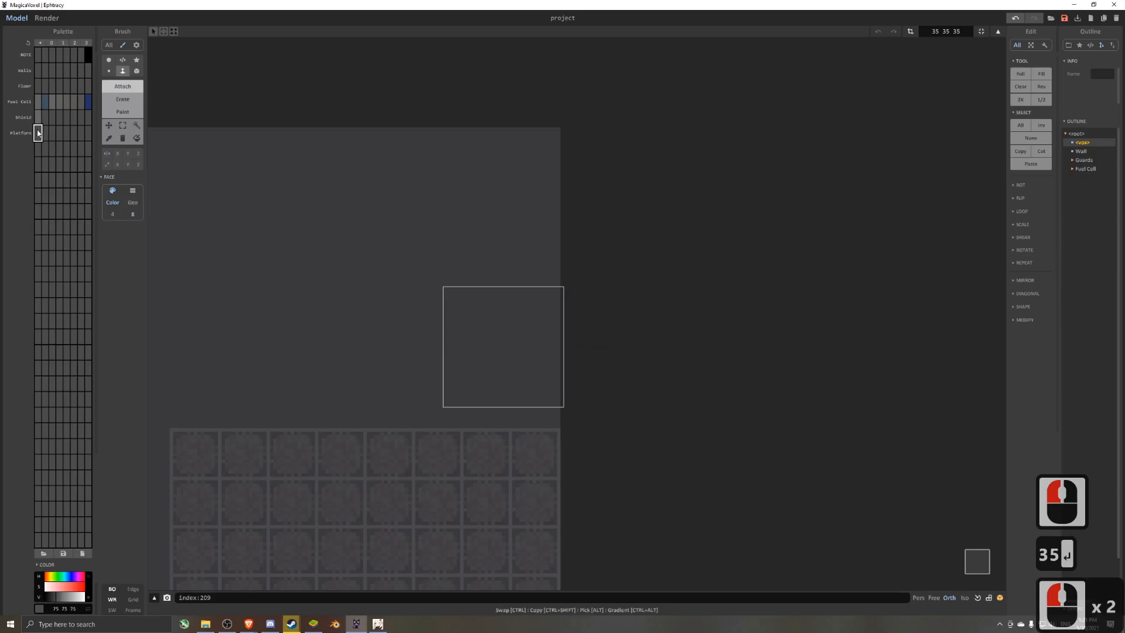
- Draw a one-voxel-wide square frame along the four bottom edges of the 35-voxel volume
scroll(503, 241, "up", 3)
middle_click_drag(502, 261, 507, 141)
right_click_drag(506, 142, 488, 117)
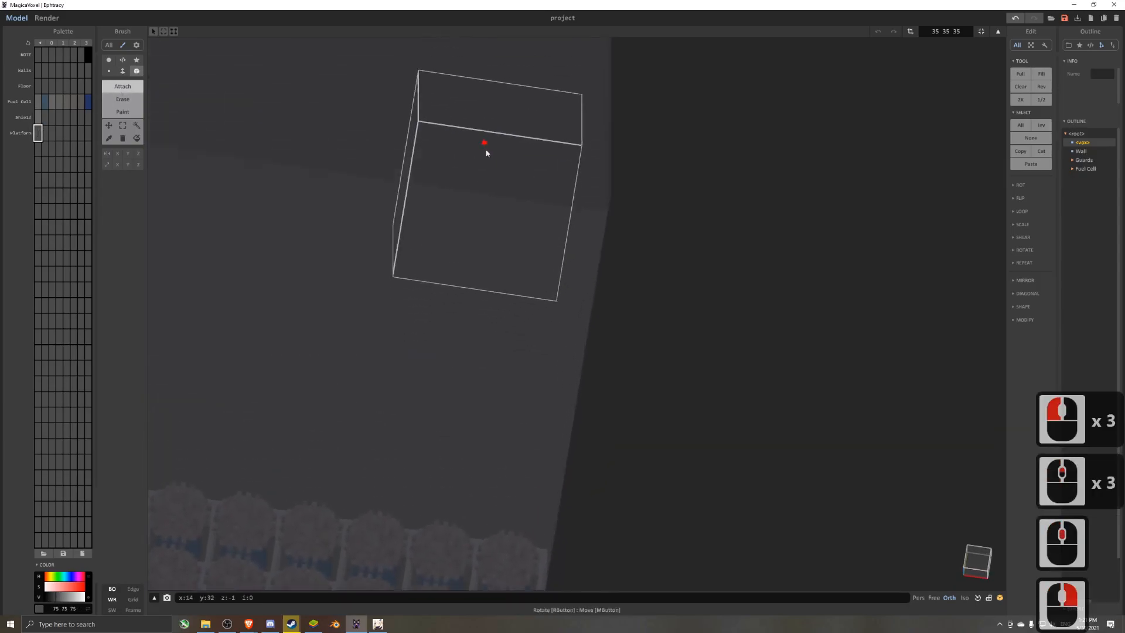
scroll(487, 136, "up", 2)
middle_click_drag(403, 116, 377, 153)
scroll(376, 154, "up", 1)
left_click_drag(388, 144, 605, 178)
left_click_drag(569, 370, 569, 381)
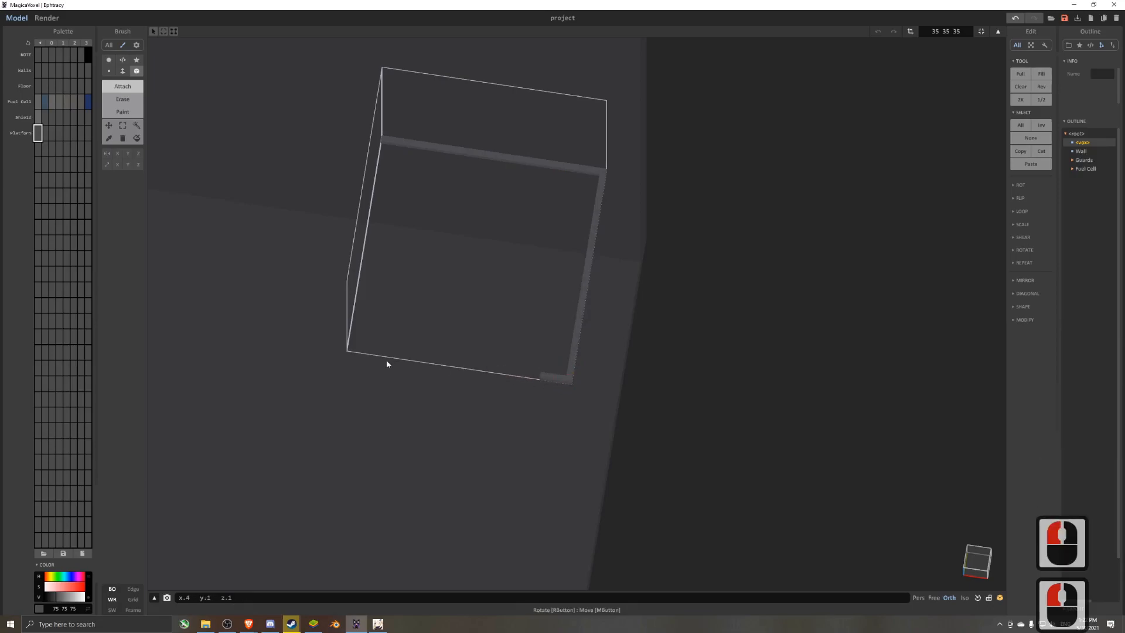
left_click_drag(392, 362, 351, 348)
- Add parallel slats along the Y axis with one-voxel gaps, filling about half of the square frame
right_click_drag(379, 147, 458, 221)
middle_click_drag(457, 221, 562, 289)
scroll(562, 289, "up", 1)
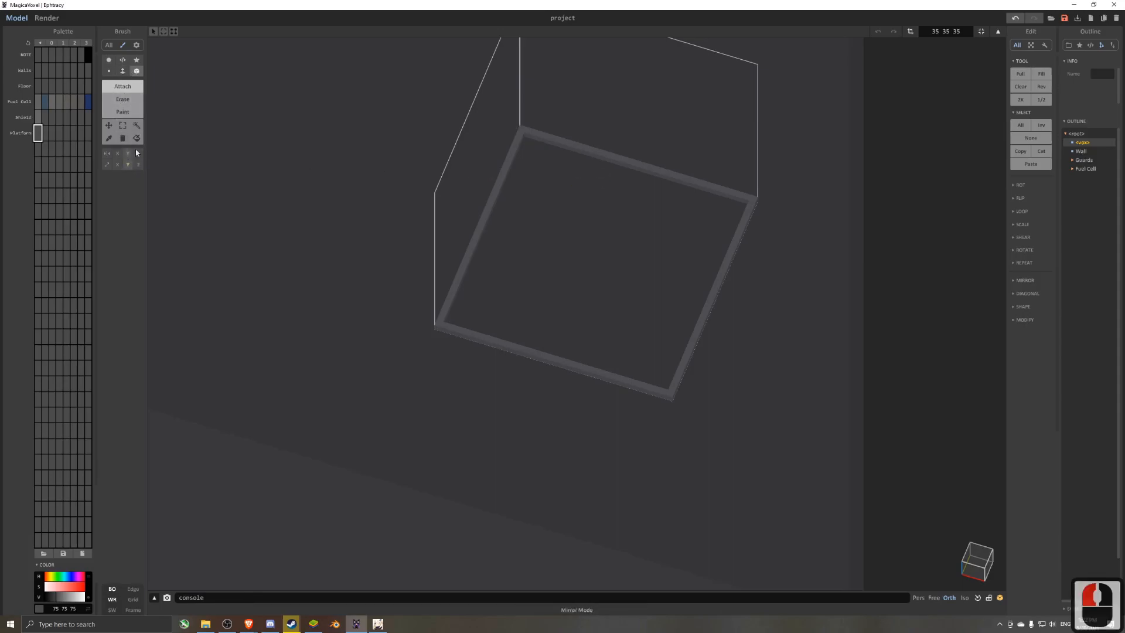
left_click(536, 146)
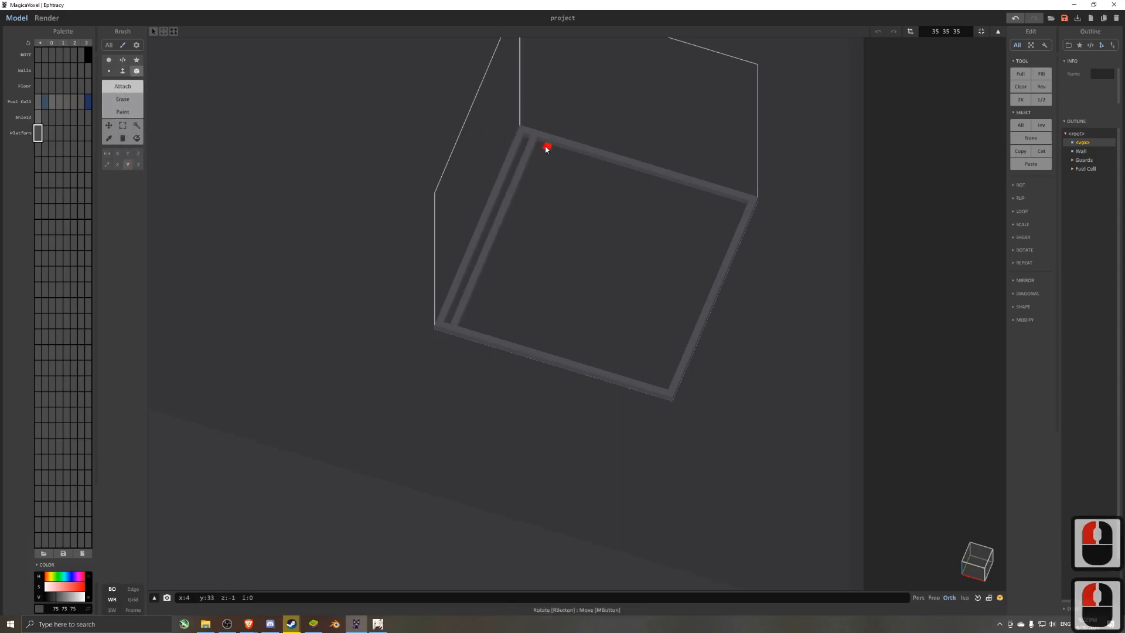
left_click(546, 149)
key("ctrl+z")
left_click(571, 151)
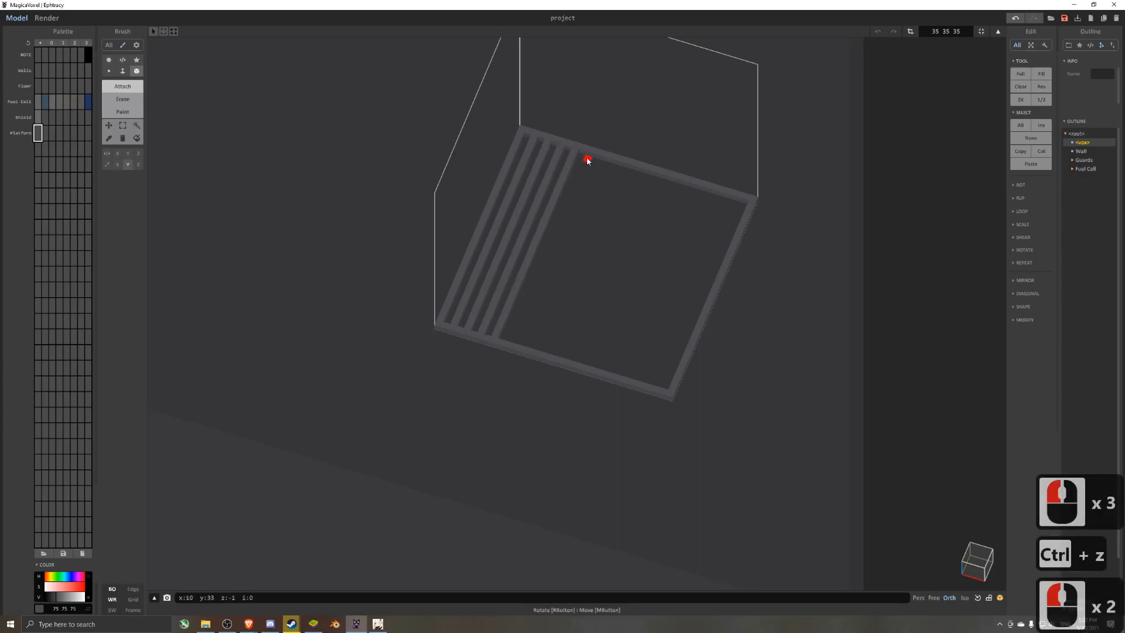
key("ctrl+z")
left_click(601, 166)
left_click(615, 170)
left_click(630, 174)
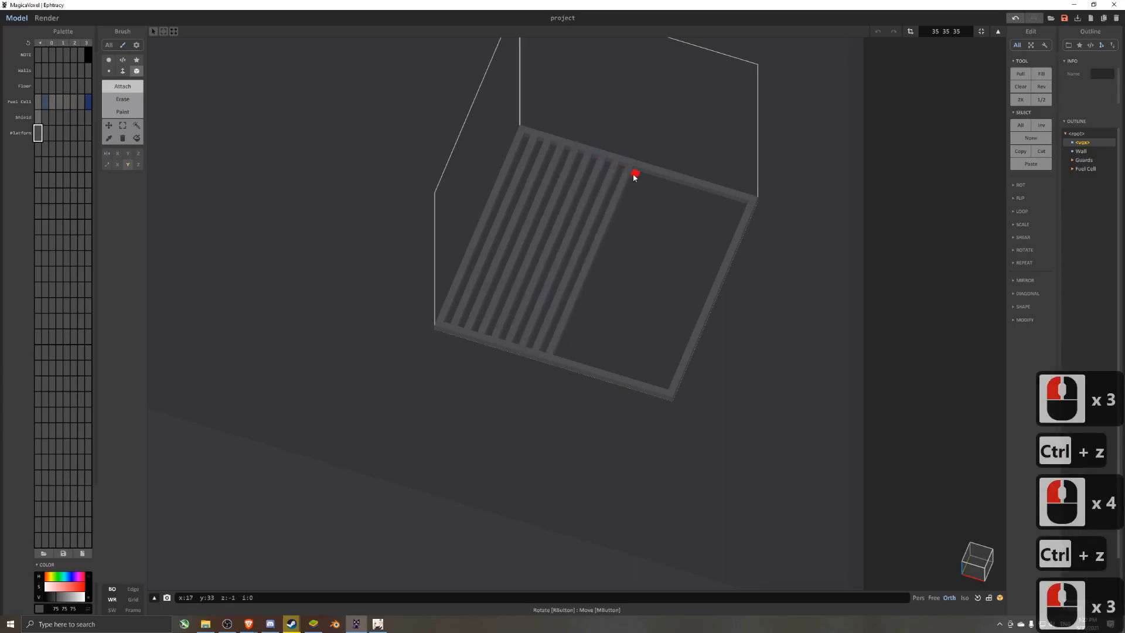
- Select and copy the existing slats, then paste them across the empty half of the frame with the same spacing
right_click_drag(633, 174, 670, 262)
middle_click_drag(670, 261, 666, 197)
scroll(666, 198, "up", 1)
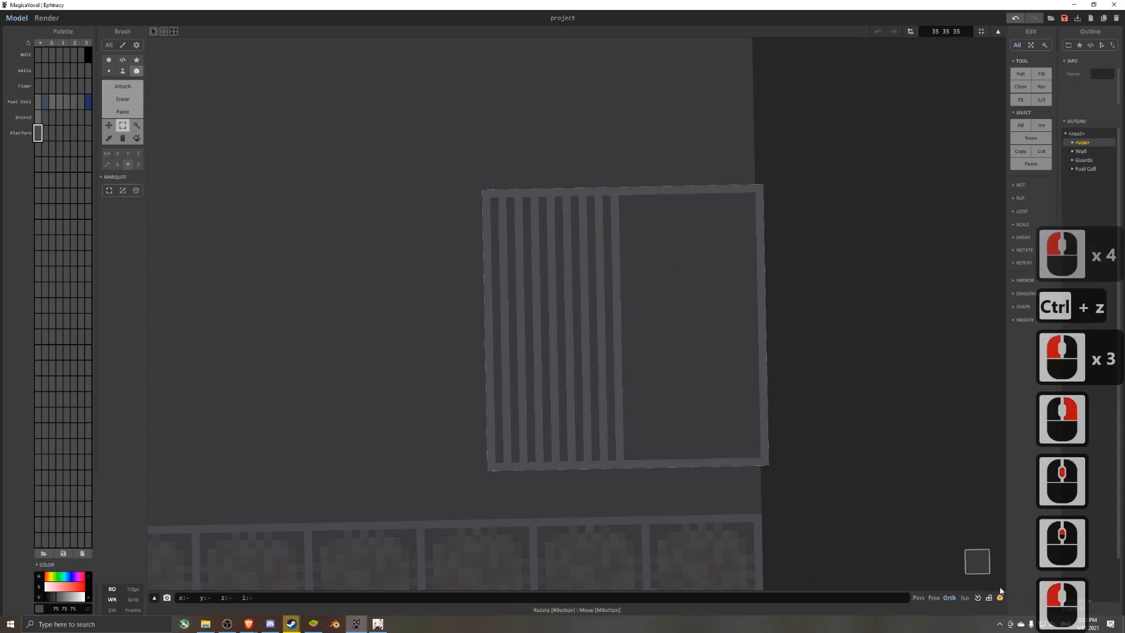
double_click(127, 129)
left_click_drag(523, 246, 746, 441)
key("ctrl+c")
key("ctrl+v")
left_click(747, 443, "ctrl")
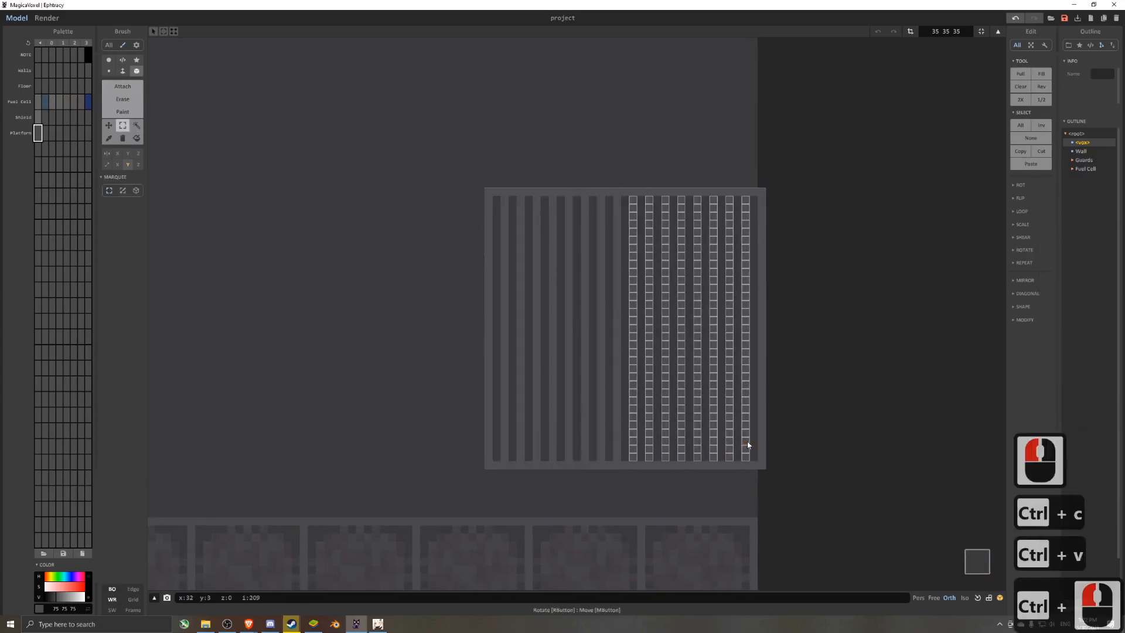
key("ctrl+d")
- Copy all the slats inside the frame, paste them and rotate the copy around Z to form a crossed grating
left_click_drag(497, 202, 752, 462)
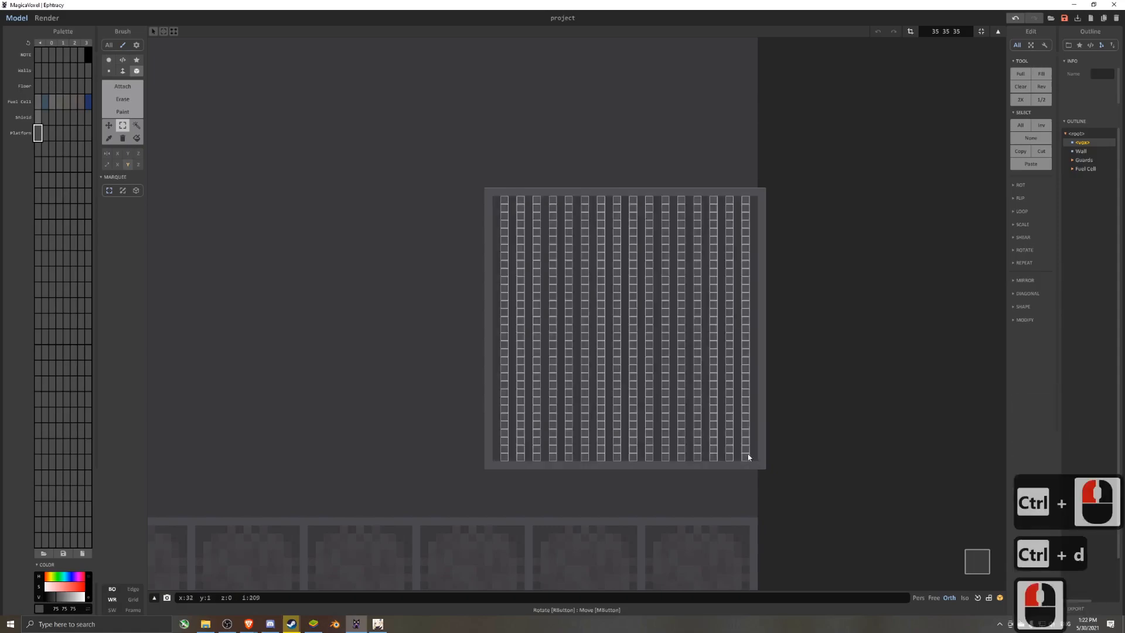
key("ctrl+c")
key("ctrl+v")
left_click(1021, 185)
left_click(1046, 198)
key("ctrl+d")
right_click_drag(783, 236, 719, 171)
middle_click_drag(718, 170, 698, 239)
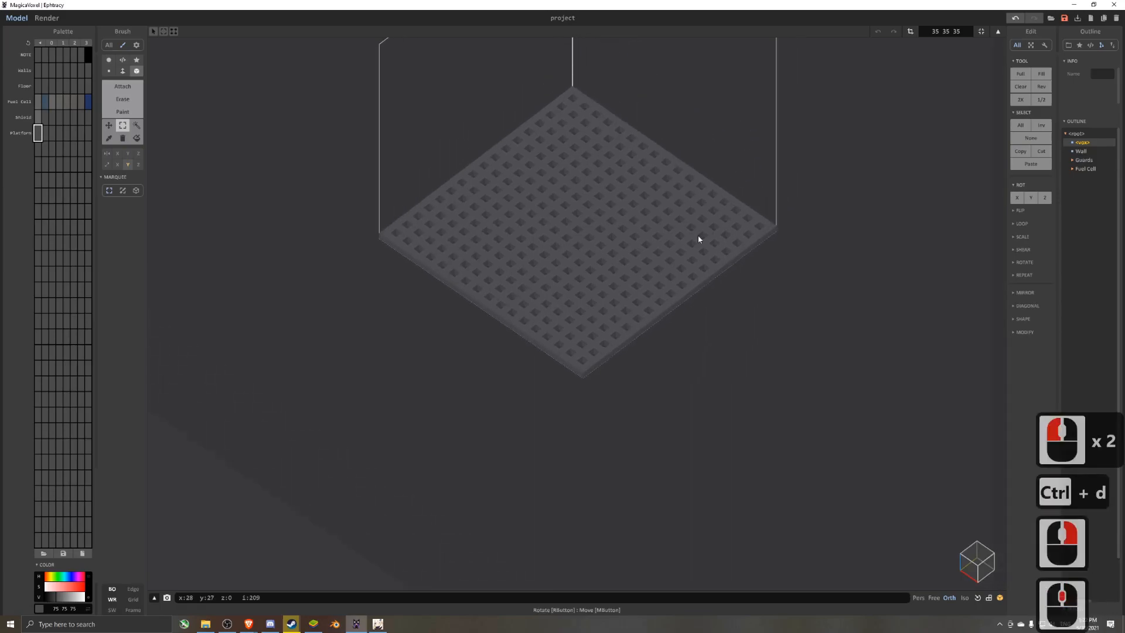
- Fit the grating object's volume to its voxels and move it in the world towards the room's wall corner
left_click(982, 31)
scroll(802, 219, "down", 6)
right_click_drag(802, 219, 633, 204)
key("Tab")
left_click_drag(638, 226, 808, 182)
right_click_drag(796, 182, 777, 152)
- Duplicate the grating tile into a two-by-two block and union the four tiles into one object
left_click_drag(825, 203, 671, 192, "ctrl")
left_click(713, 212, "shift")
right_click_drag(715, 214, 828, 297, "shift")
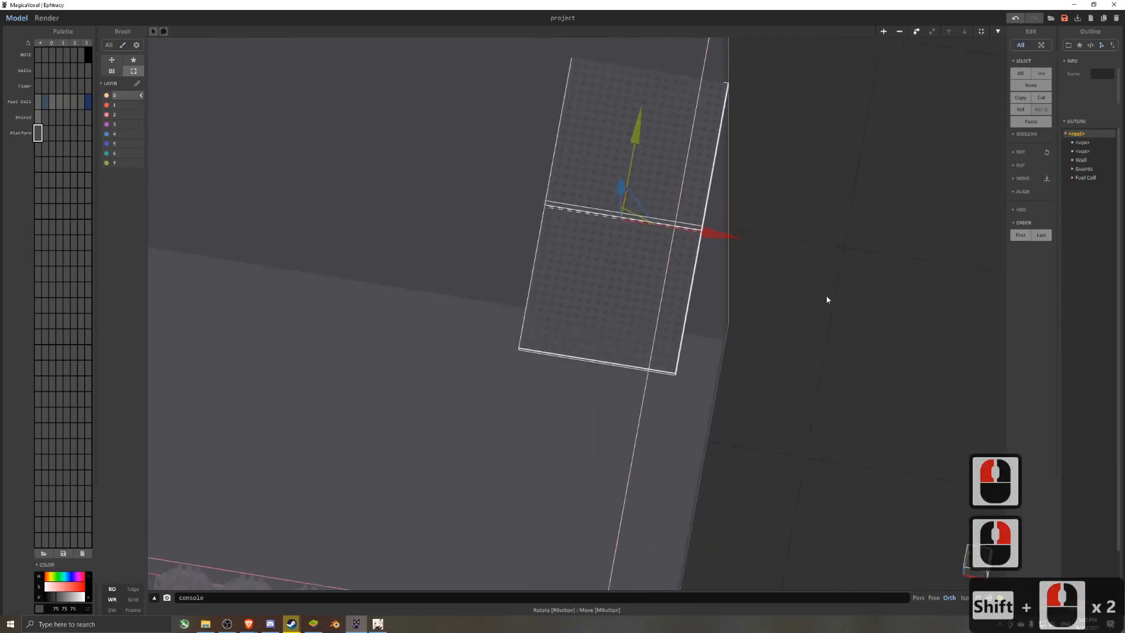
left_click_drag(710, 233, 565, 187, "shift")
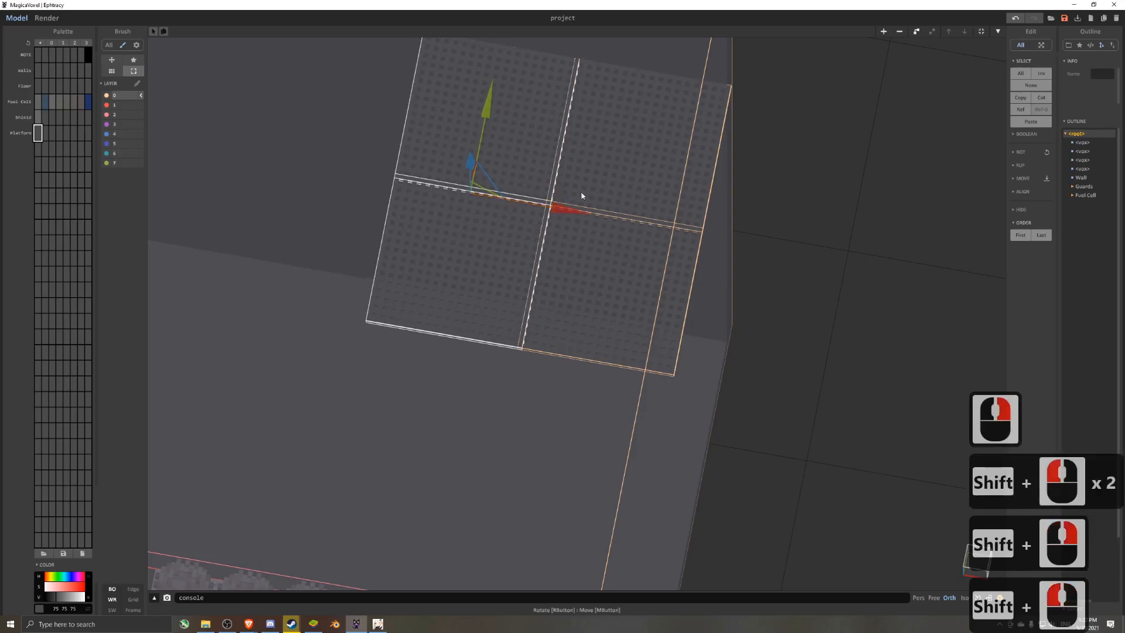
left_click(577, 193, "shift")
left_click(609, 263, "shift")
key("u")
- Align the merged grating blocks so their border edges overlap, and duplicate another block along the wall
scroll(602, 261, "down", 6)
right_click_drag(601, 261, 489, 170)
left_click(471, 252)
scroll(477, 194, "up", 6)
scroll(478, 182, "up", 3)
middle_click_drag(363, 196, 592, 201)
scroll(593, 201, "up", 2)
left_click_drag(346, 184, 349, 185)
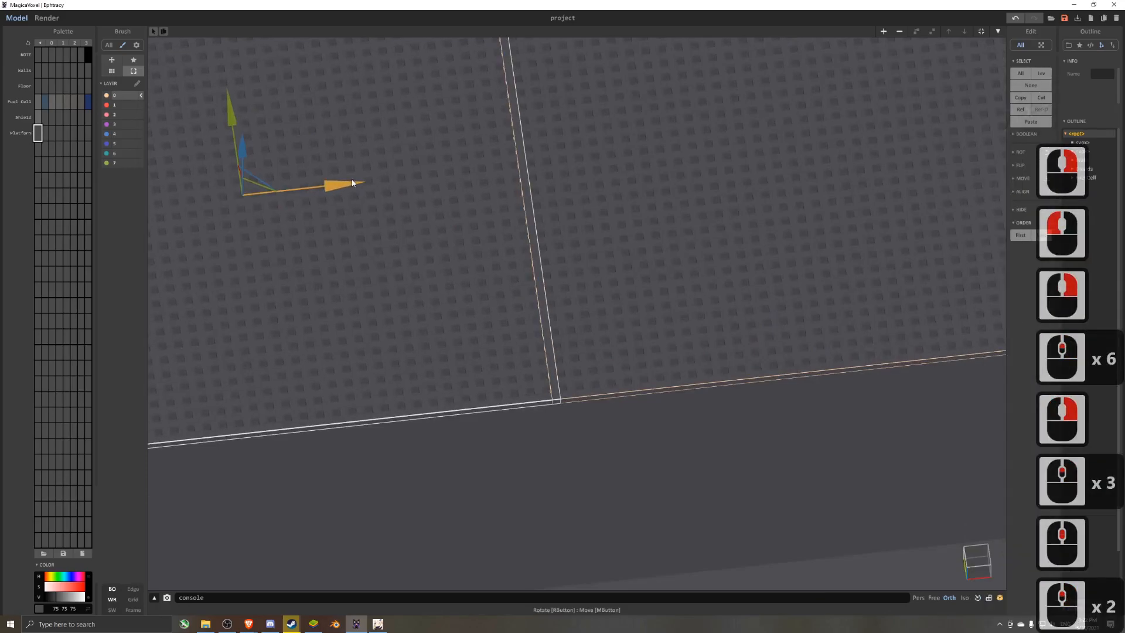
scroll(515, 229, "down", 6)
middle_click_drag(515, 228, 629, 216)
left_click_drag(579, 219, 378, 225, "shift")
- Open the upper platform for editing, increase its volume height to 3 voxels and ready the box brush for attaching
key("Tab")
left_click(580, 285)
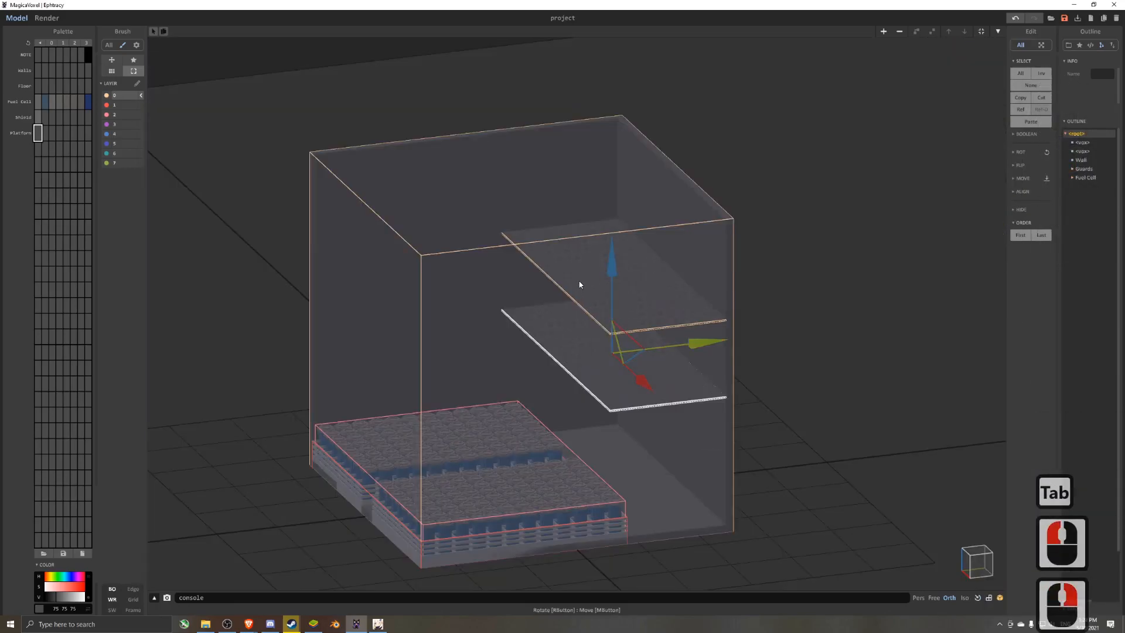
double_click(597, 303)
scroll(602, 269, "up", 4)
right_click_drag(601, 263, 636, 293)
left_click(910, 31)
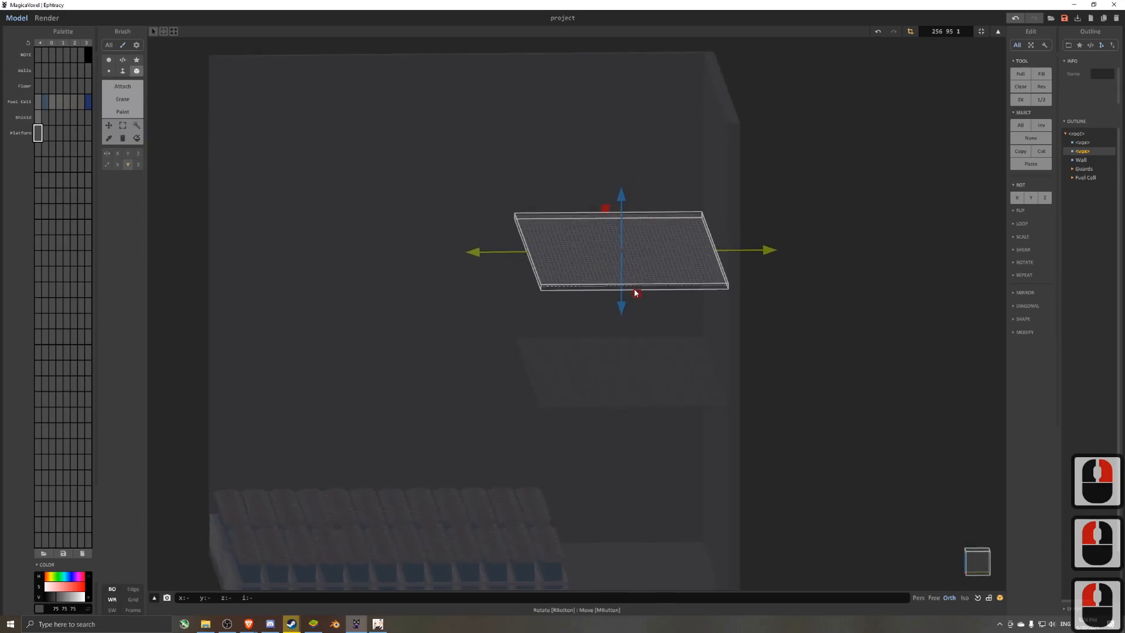
left_click(910, 31)
scroll(761, 214, "up", 3)
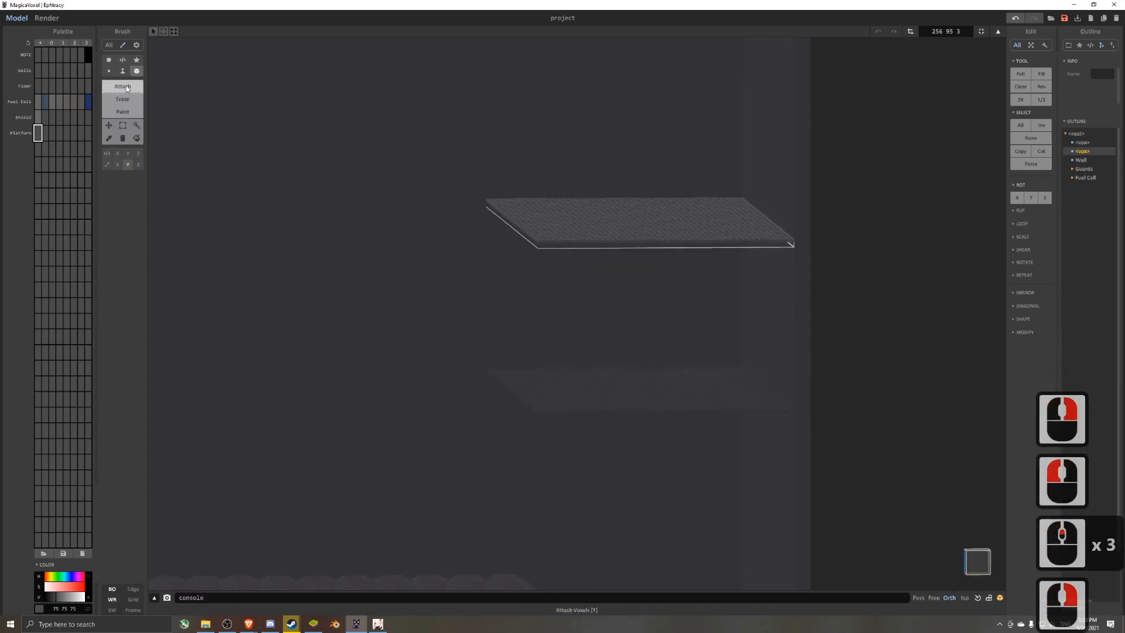
left_click(136, 71)
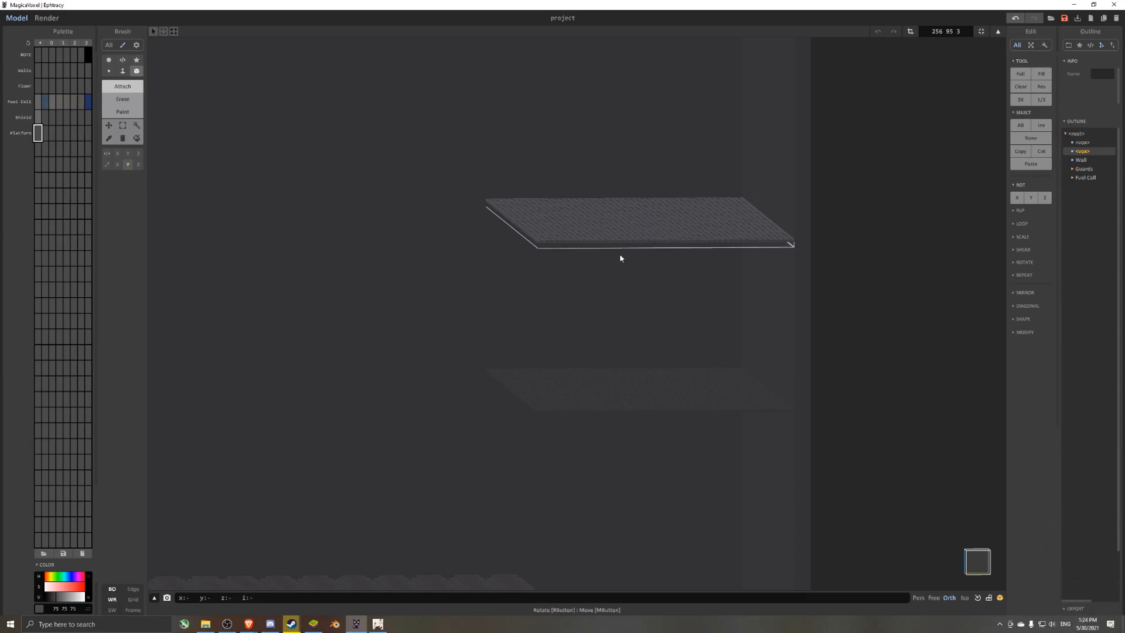
- Duplicate the upper platform in the world editor and lower the copy to between the two existing platforms
key("Tab")
scroll(667, 230, "down", 5)
left_click_drag(629, 189, 628, 226)
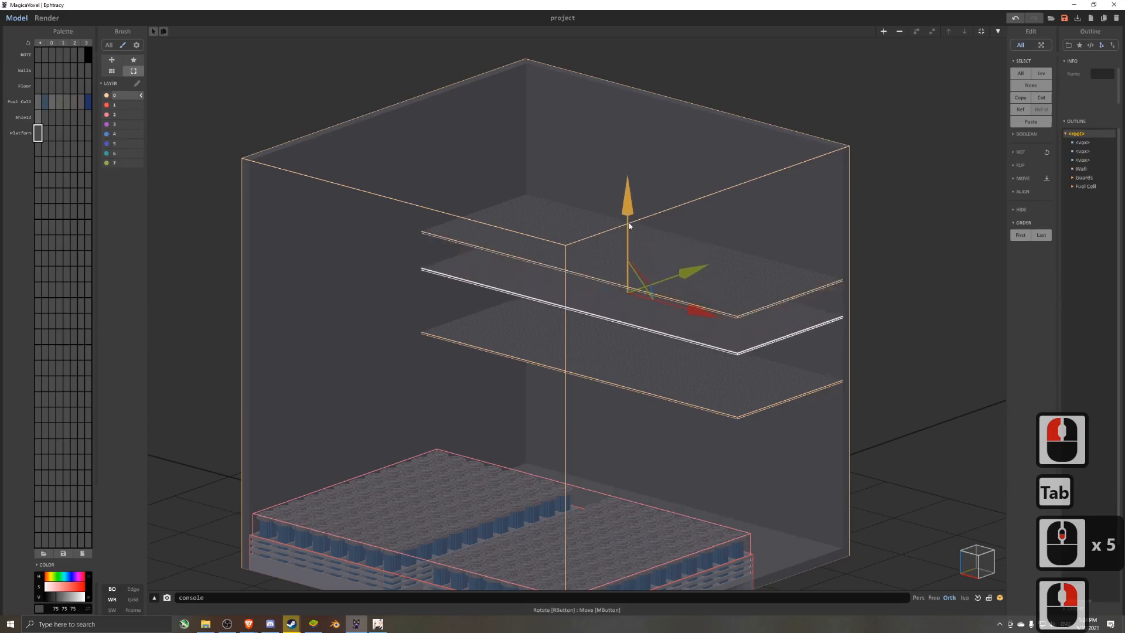
- Resize the middle platform copy's volume into a narrow, upright block between the two platforms and clear its voxels
key("Tab")
left_click(916, 32)
left_click_drag(444, 243, 784, 288)
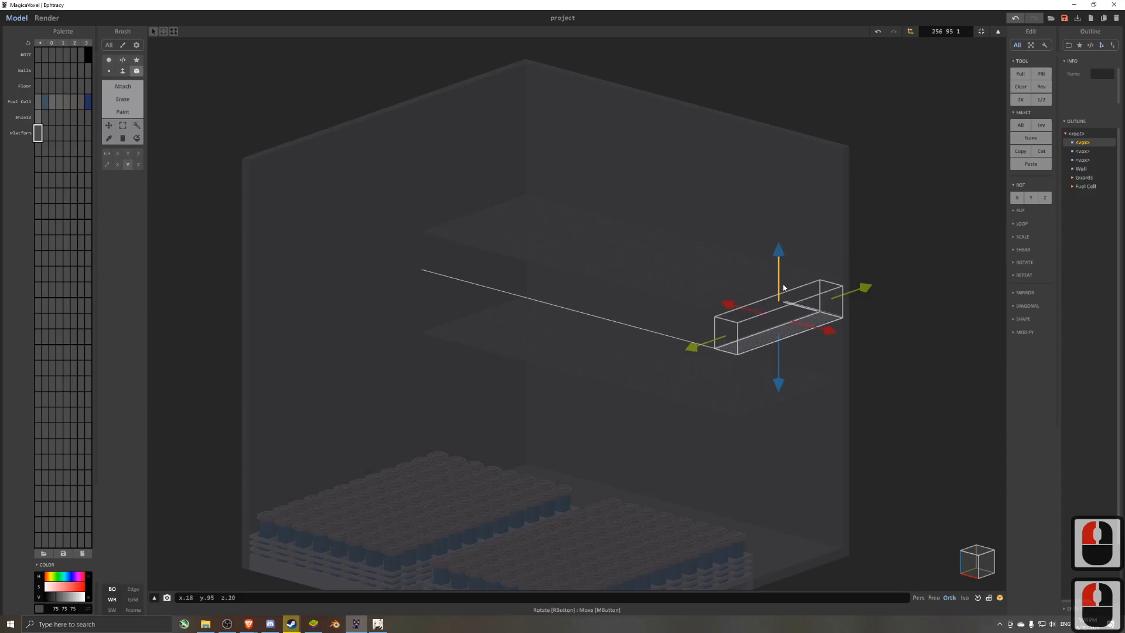
left_click(989, 564)
scroll(678, 279, "up", 6)
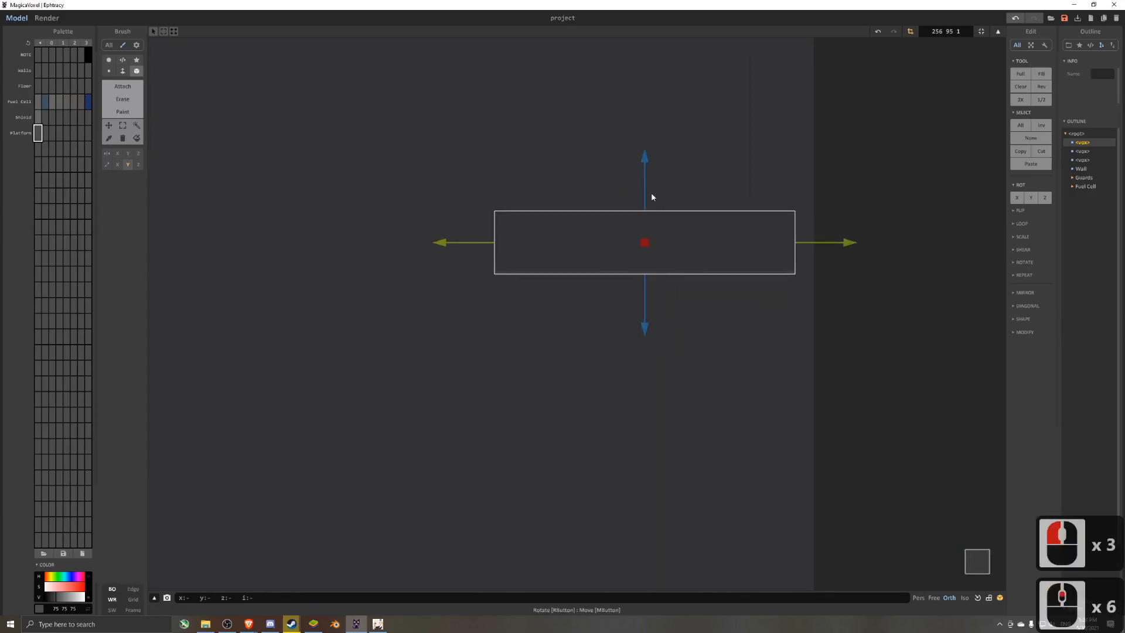
right_click_drag(647, 188, 925, 91)
key("Tab")
key("Tab")
key("Delete")
key("a")
key("BackSpace")
- Pick a Platform-row colour and attach voxels to form a support with a front leg and a top beam
left_click(67, 133)
left_click(122, 71)
left_click(122, 86)
mouse_move(674, 258)
right_mouse_down()
mouse_move(932, 262)
mouse_move(801, 150)
mouse_move(410, 243)
mouse_move(953, 41)
right_mouse_up()
left_click(405, 243)
key("ctrl+z")
left_click(128, 164)
left_click(406, 246)
- Narrow the support to 11 voxels wide and return to the world editor
scroll(407, 246, "down", 4)
key("Tab")
mouse_move(762, 311)
right_mouse_down()
mouse_move(685, 294)
mouse_move(601, 316)
mouse_move(593, 255)
right_mouse_up()
scroll(615, 324, "down", 2)
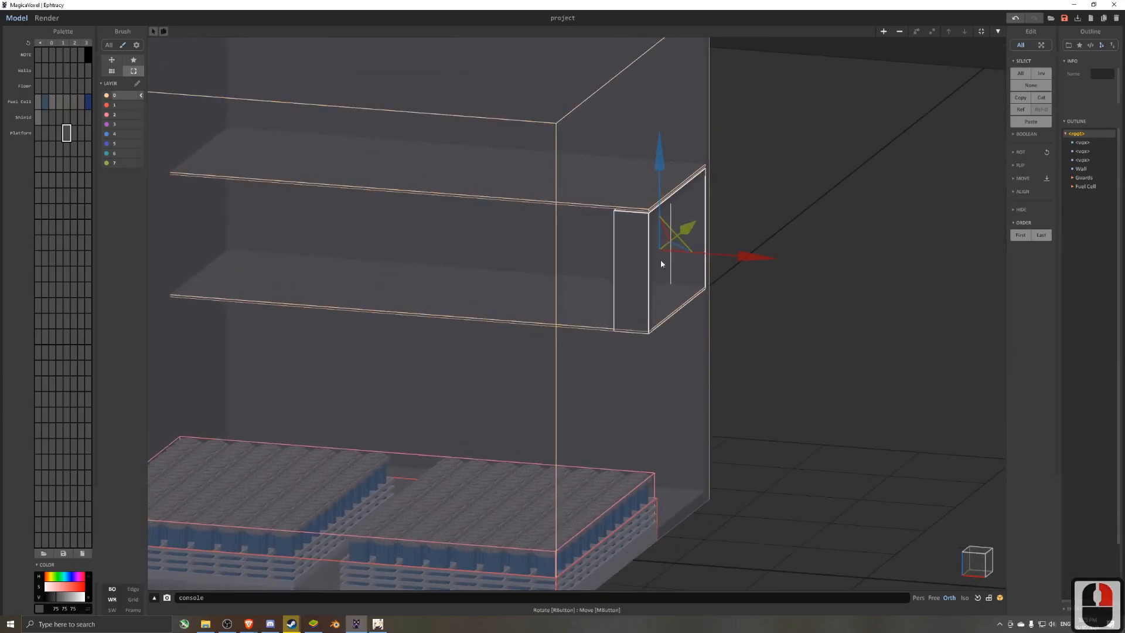
key("Tab")
left_click_drag(593, 252, 606, 252)
key("Tab")
- Duplicate the support along the platform in an evenly spaced row, deleting surplus copies
left_click_drag(733, 241, 444, 252, "shift")
left_click(558, 287)
key("Delete")
left_click(559, 283)
left_click(657, 257, "shift")
left_click(460, 264, "shift")
left_click(460, 278)
key("Delete")
right_click_drag(530, 333, 463, 293)
left_click(532, 252, "shift")
left_click(609, 262, "shift")
left_click(685, 276, "shift")
key("ctrl+z")
left_click(846, 311, "shift")
- Preview the platforms and their row of supports in the render view, and return to modelling
left_click(46, 17)
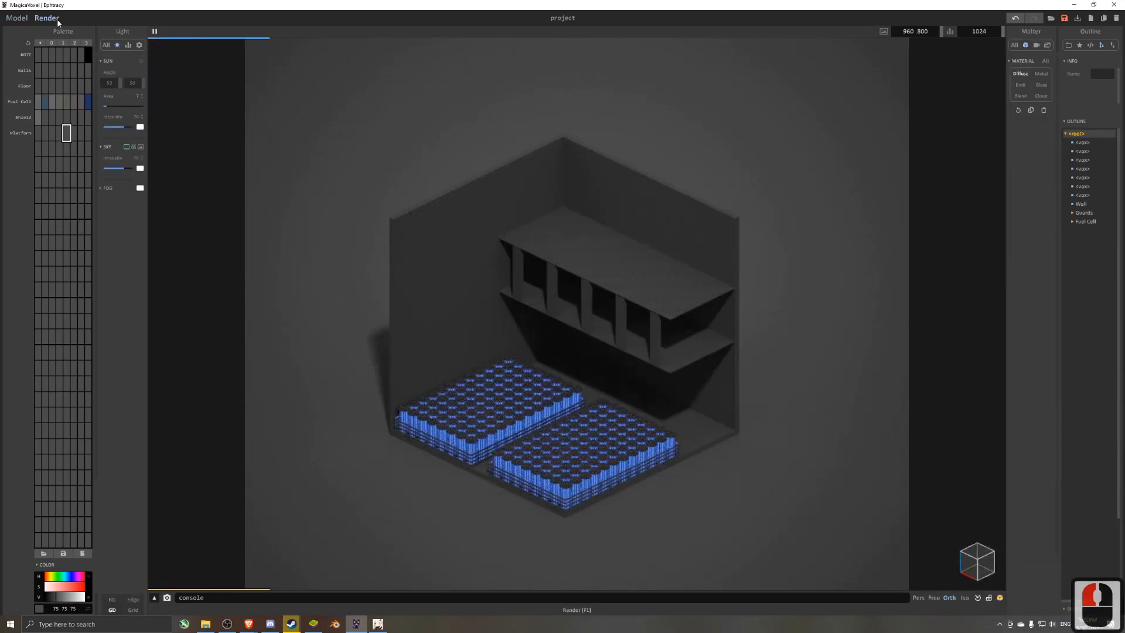
right_click_drag(563, 328, 504, 246)
left_click(16, 17)
- Delete the duplicated supports so that only one is kept between the platforms
scroll(535, 252, "up", 5)
scroll(554, 273, "up", 4)
left_click(495, 287)
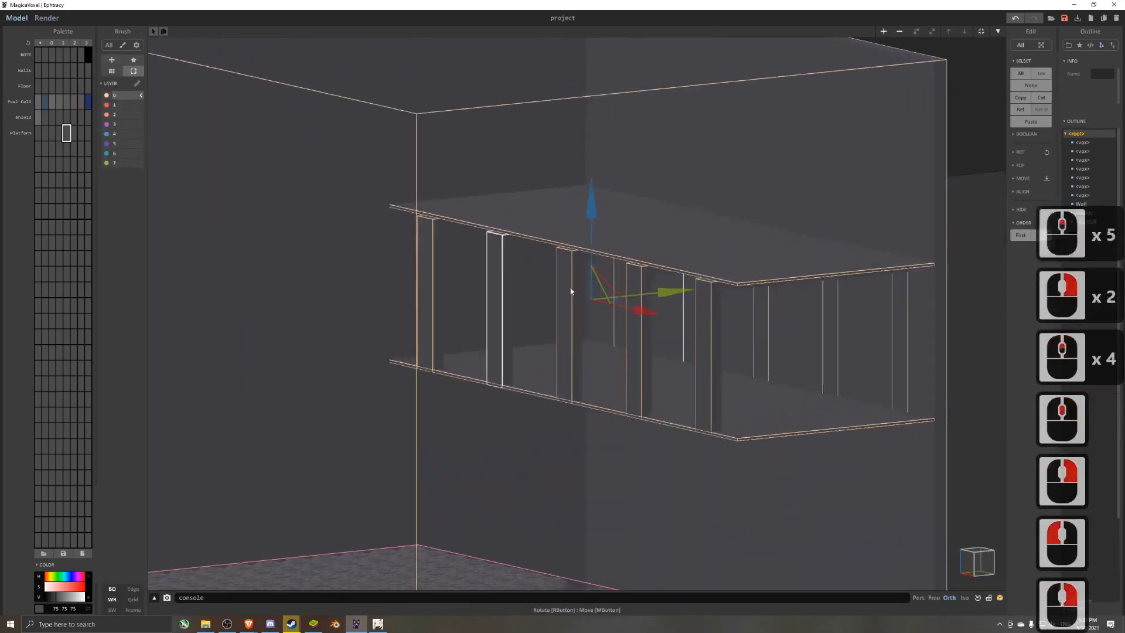
key("Delete")
left_click(562, 293)
key("Delete")
- Fill the inner corner between the support's leg and top beam with a stepped diagonal brace
scroll(715, 341, "down", 5)
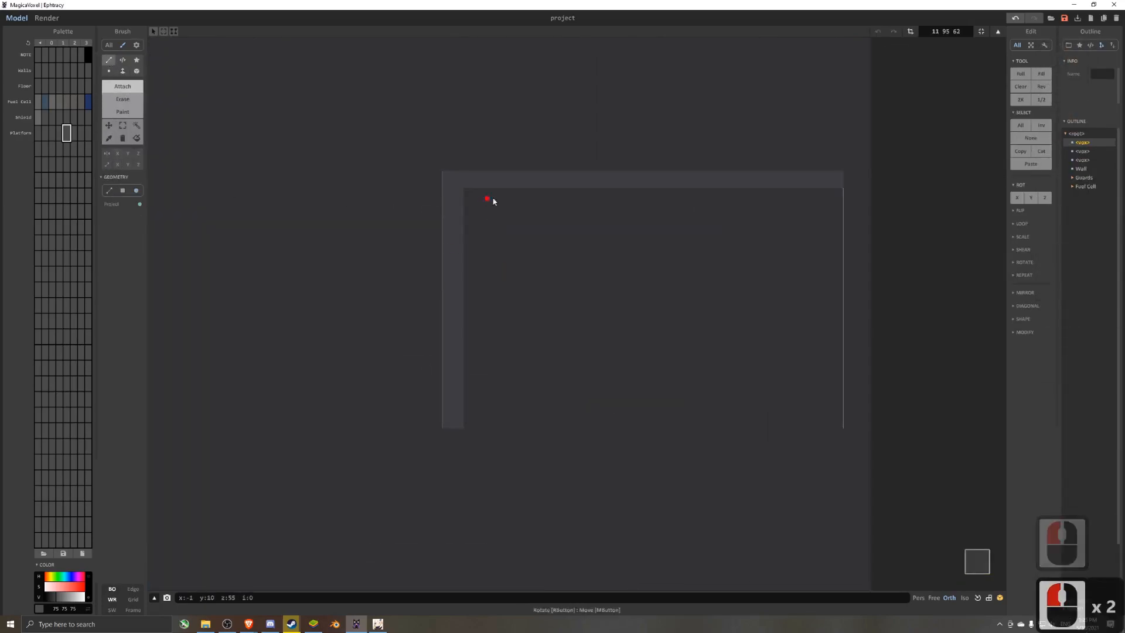
left_click(123, 71)
mouse_move(485, 272)
right_mouse_down()
mouse_move(516, 236)
mouse_move(638, 244)
mouse_move(592, 283)
mouse_move(236, 210)
mouse_move(504, 246)
mouse_move(498, 223)
right_mouse_up()
key("ctrl+z")
key("ctrl+z")
left_click(505, 246)
- Erase a diagonal chamfer across the support's outer top corner over its full width, and return to the world editor
left_click(109, 61)
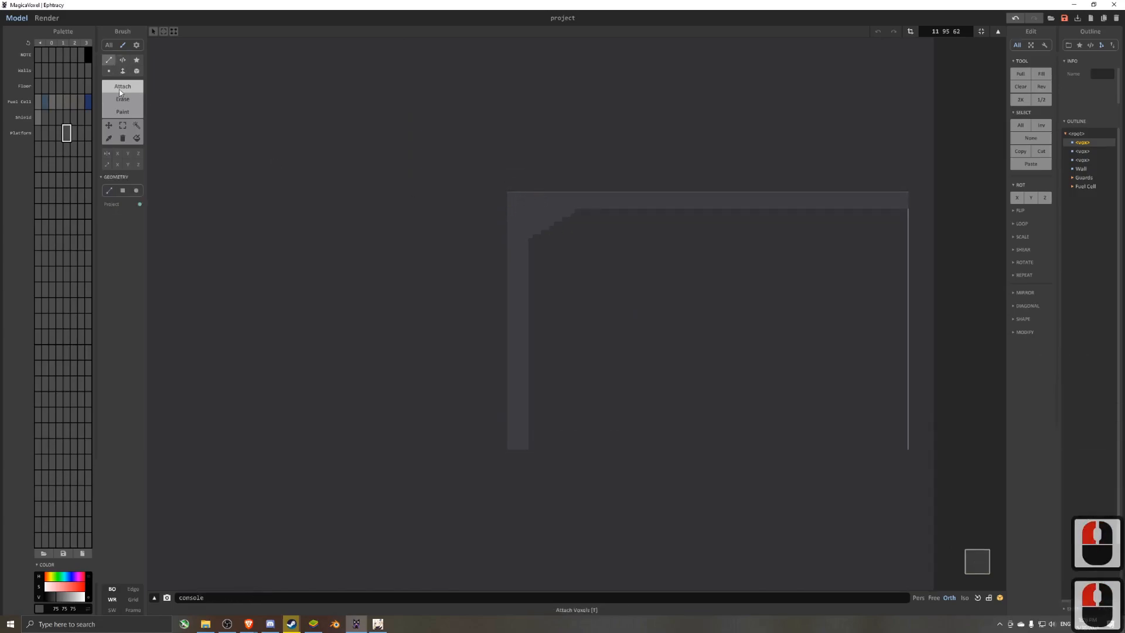
left_click(123, 99)
left_click_drag(509, 212, 542, 195)
left_click(123, 71)
right_click_drag(460, 224, 592, 234)
key("ctrl+z")
left_click_drag(598, 241, 586, 237)
right_click_drag(586, 238, 543, 228)
scroll(543, 229, "down", 4)
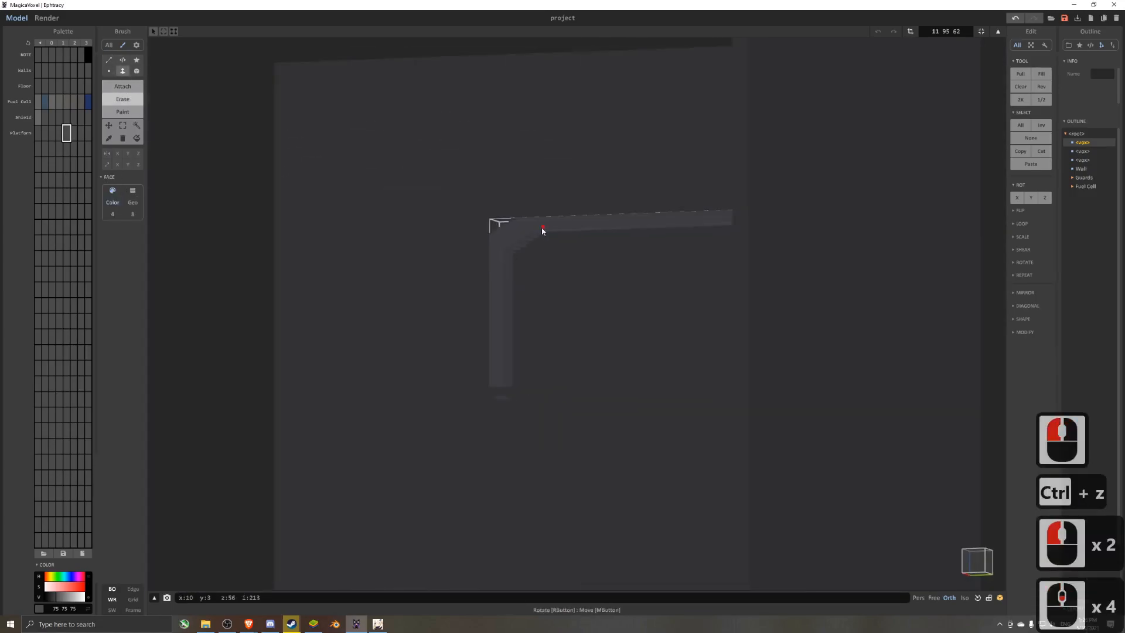
middle_click_drag(542, 228, 433, 219)
left_click(423, 156)
right_click_drag(423, 156, 459, 195)
scroll(460, 196, "down", 5)
left_click(563, 235)
right_click_drag(686, 167, 703, 328)
scroll(804, 187, "down", 4)
key("Tab")
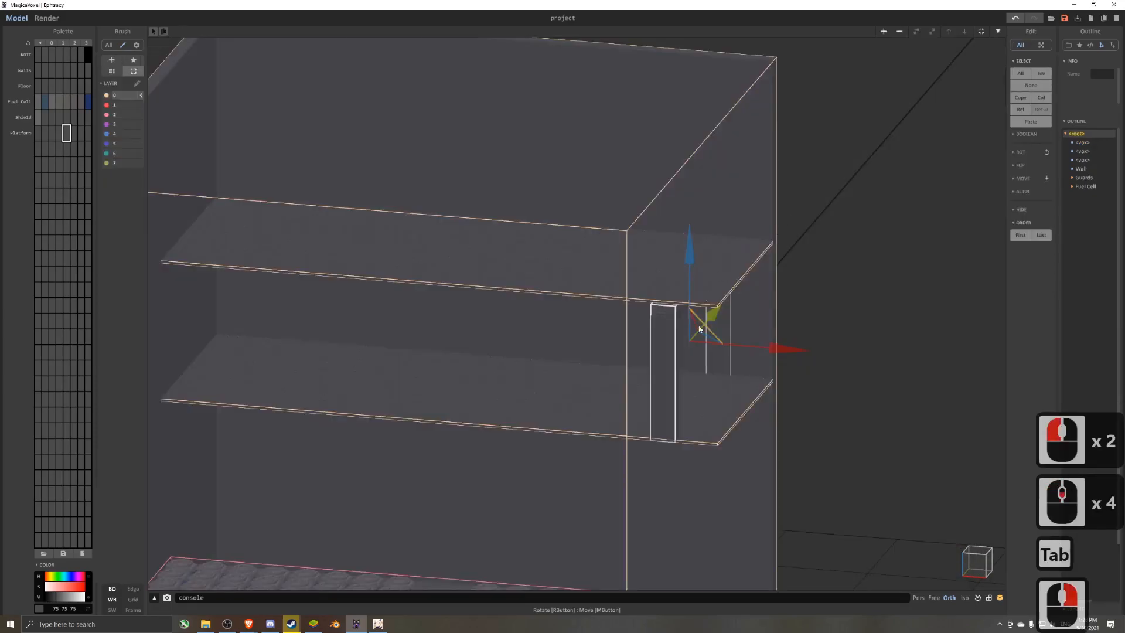
- Duplicate the chamfered support along the platform into three spaced supports, deleting the overlapping copy
left_click_drag(762, 346, 589, 319, "shift")
left_click(661, 346, "shift")
left_click_drag(707, 347, 533, 329, "shift")
double_click(495, 364)
key("Delete")
left_click(499, 358)
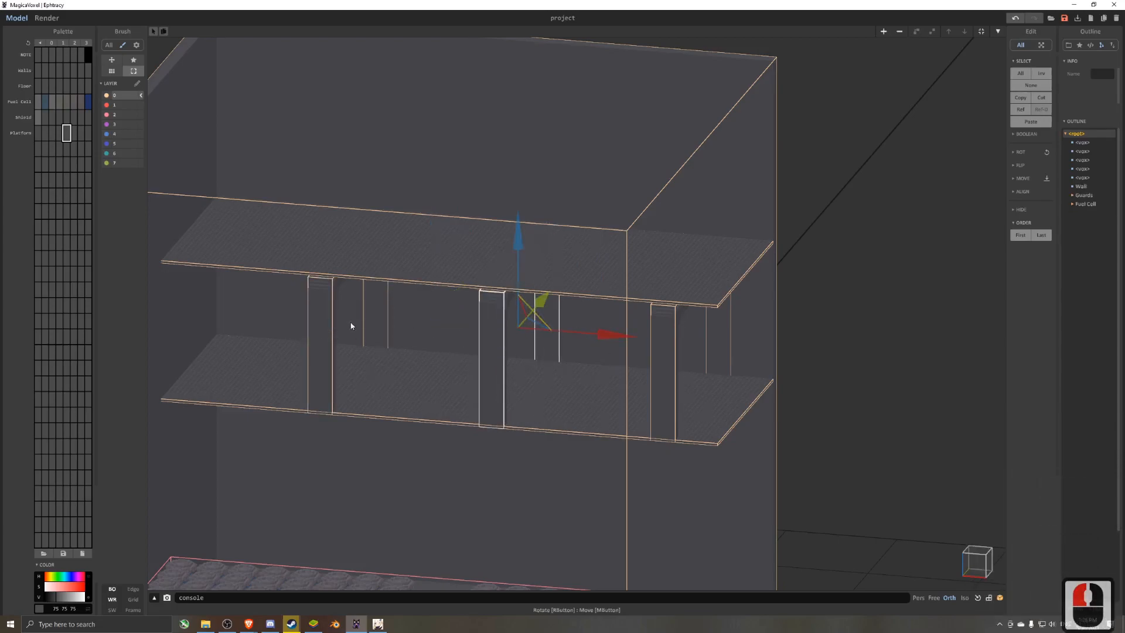
- Reposition the supports closer together along the platform and delete the surplus overlapping ones
left_click(324, 329)
left_click_drag(443, 324, 617, 335)
left_click(497, 356)
key("Delete")
left_click(550, 365)
key("Delete")
- Duplicate the closer-spaced supports into an even row of five and delete the overlapping copy
left_click(554, 371)
left_click(662, 379, "shift")
left_click(464, 356, "shift")
left_click_drag(666, 336, 460, 318, "shift")
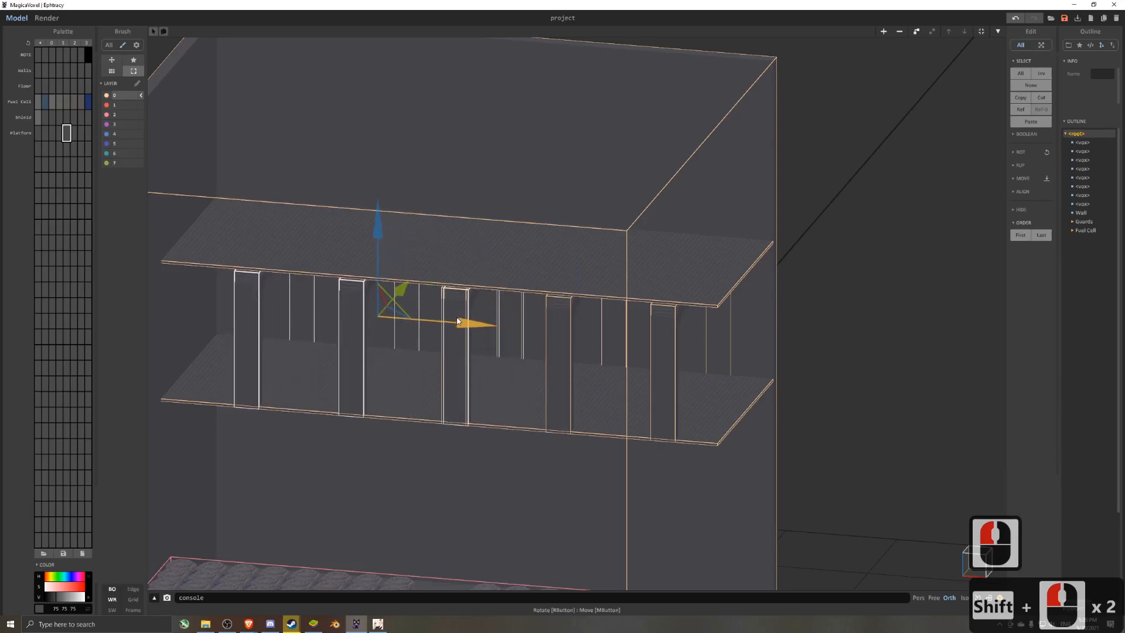
left_click(455, 351)
left_click(455, 352)
key("Delete")
- Select all five supports and shift them along the platform to centre the row
scroll(482, 359, "down", 7)
middle_click_drag(482, 356, 536, 351)
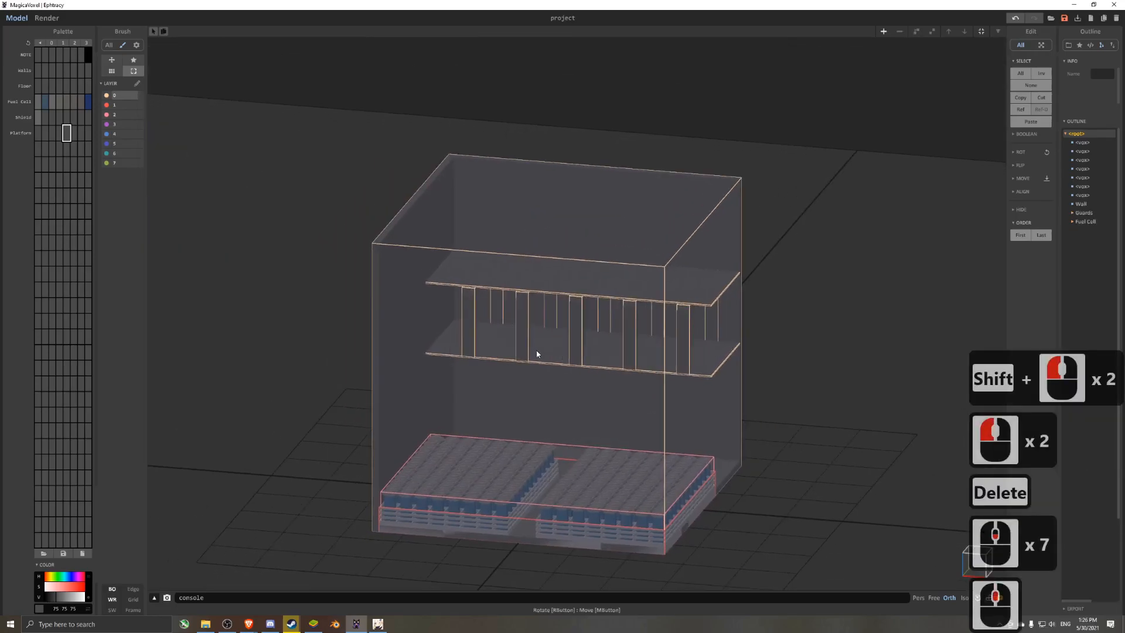
right_click_drag(536, 351, 544, 350)
scroll(544, 350, "up", 1)
middle_click_drag(595, 341, 593, 341)
scroll(592, 342, "up", 2)
right_click_drag(593, 341, 581, 340)
left_click(705, 339)
left_click(631, 335, "shift")
left_click(564, 332, "shift")
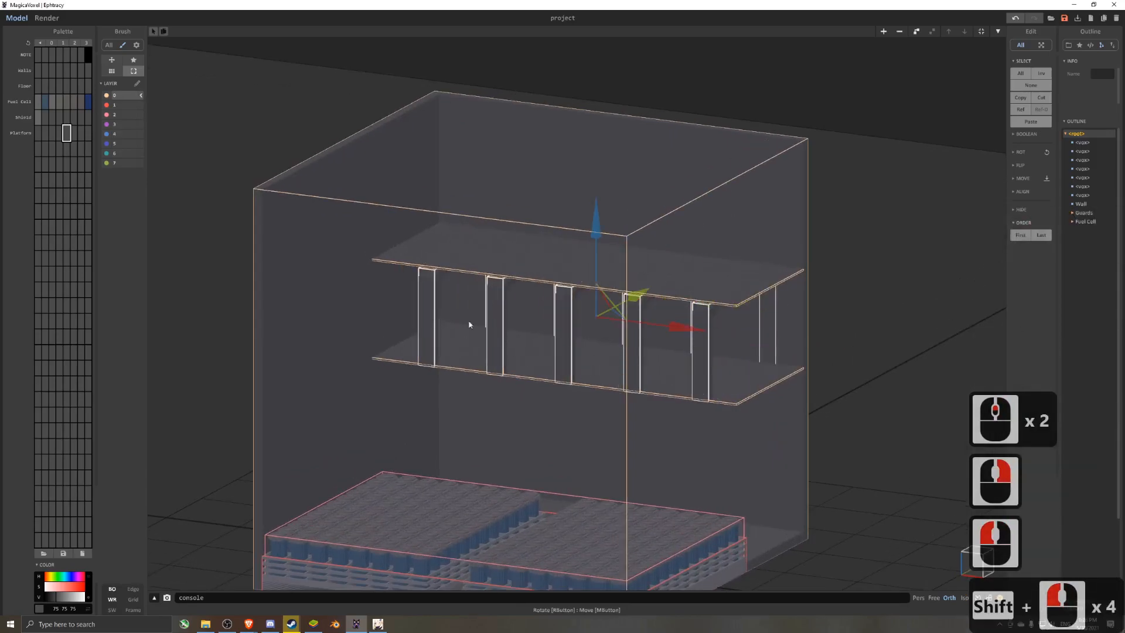
right_click_drag(665, 329, 622, 329)
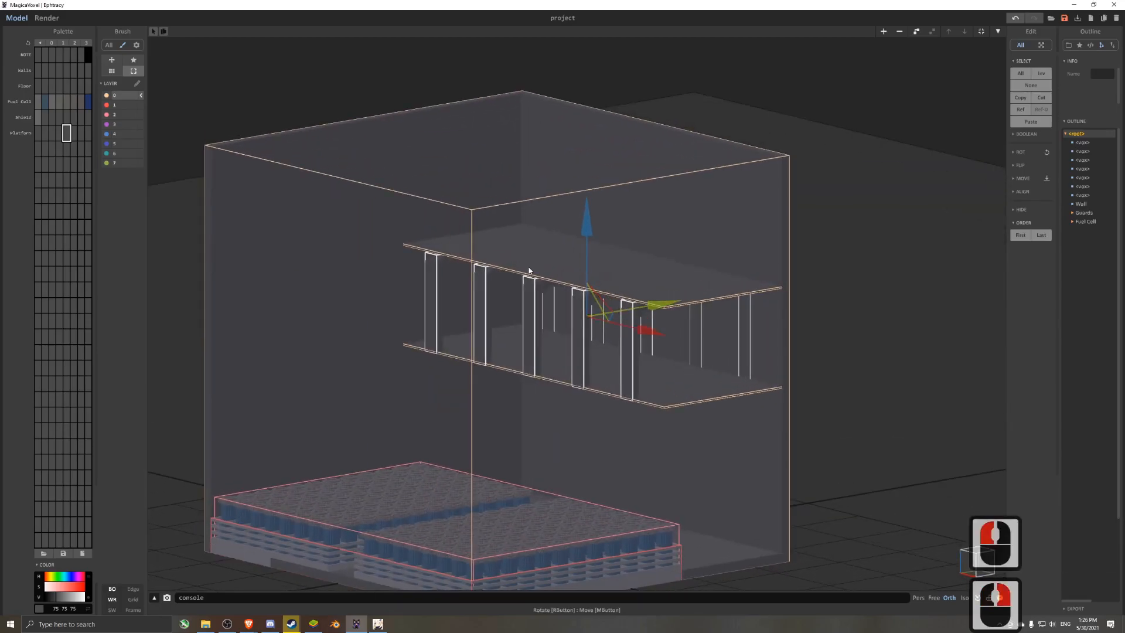
- Create a new model, raise it to the upper platform's front edge and open it for editing
left_click(884, 31)
left_click_drag(499, 407, 513, 171)
scroll(514, 177, "up", 1)
right_click_drag(514, 178, 555, 242)
scroll(555, 243, "up", 2)
key("Tab")
scroll(555, 243, "up", 5)
middle_click_drag(555, 243, 543, 290)
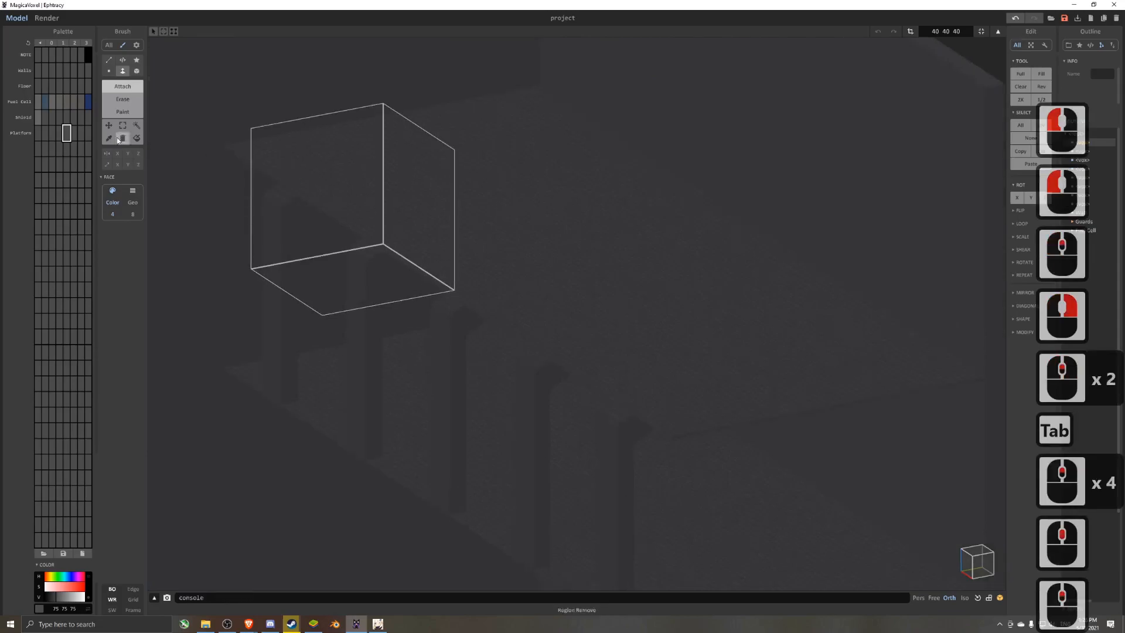
- Pick another Platform-row colour and reduce the new model's volume to 40 × 6 × 19 voxels
left_click(81, 134)
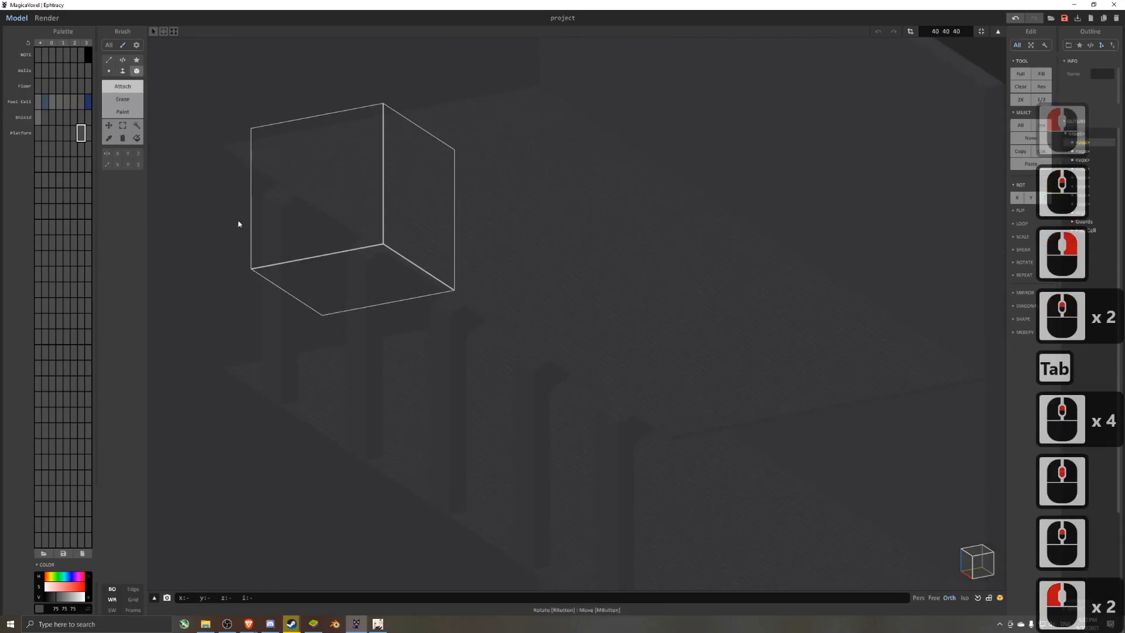
middle_click_drag(232, 218, 389, 214)
left_click(538, 153)
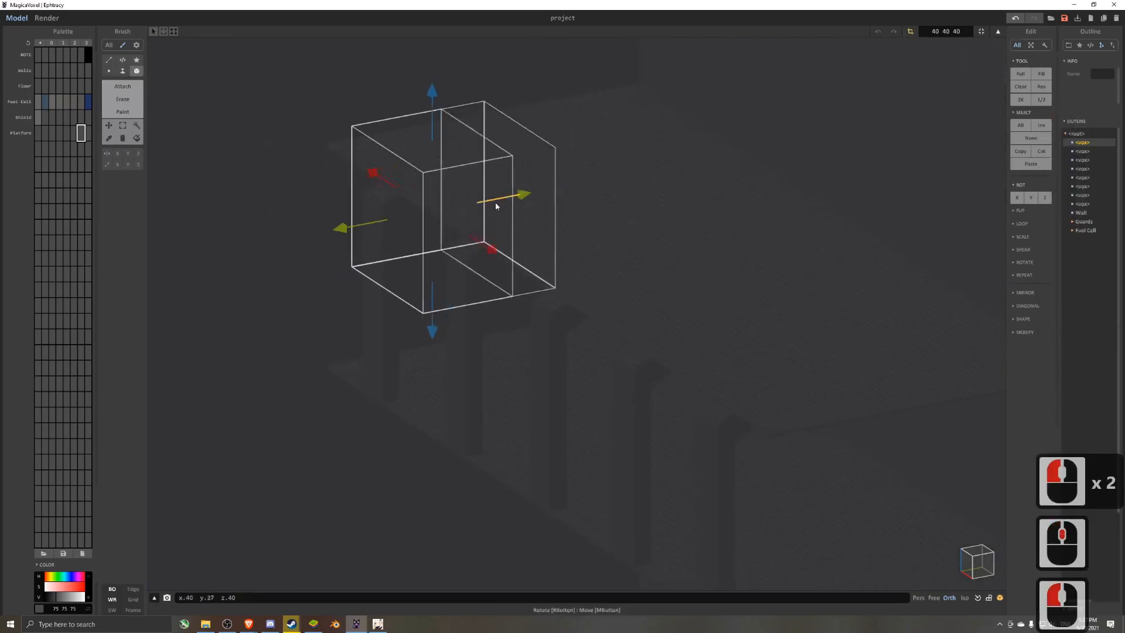
left_click_drag(396, 120, 397, 194)
left_click(912, 32)
left_click(915, 32)
- Build an upright post at one end of the railing volume with the face brush
scroll(440, 229, "up", 3)
left_click(286, 179)
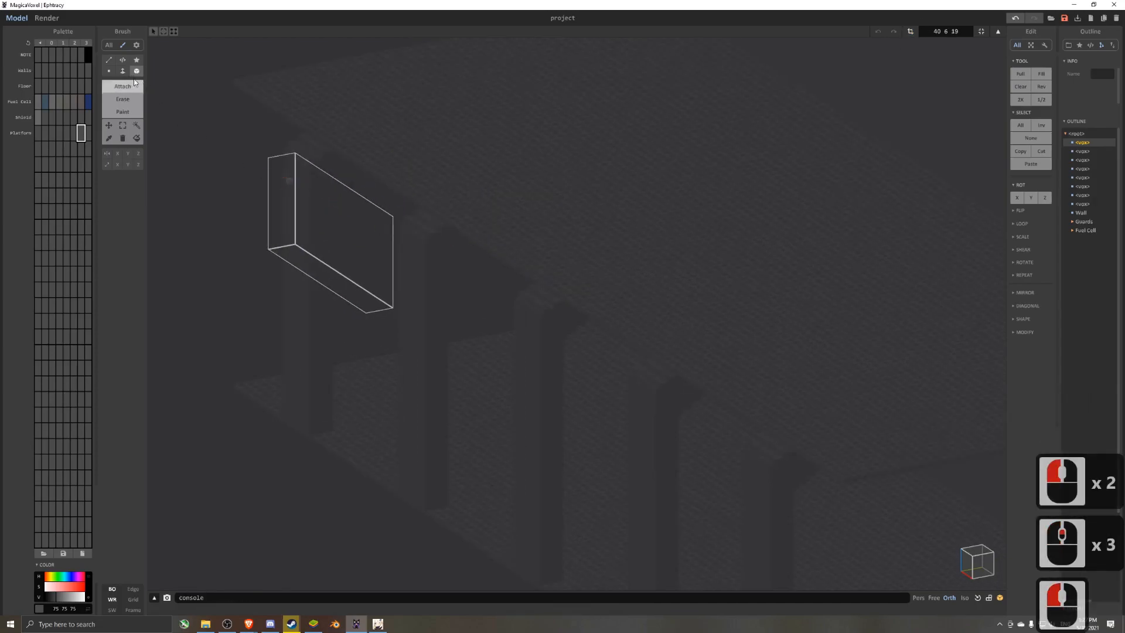
key("ctrl+z")
left_click(122, 71)
left_click(284, 200)
left_click(284, 201)
left_click(285, 201)
mouse_move(284, 201)
right_mouse_down()
mouse_move(522, 239)
mouse_move(580, 279)
right_mouse_up()
middle_click_drag(662, 269, 633, 263)
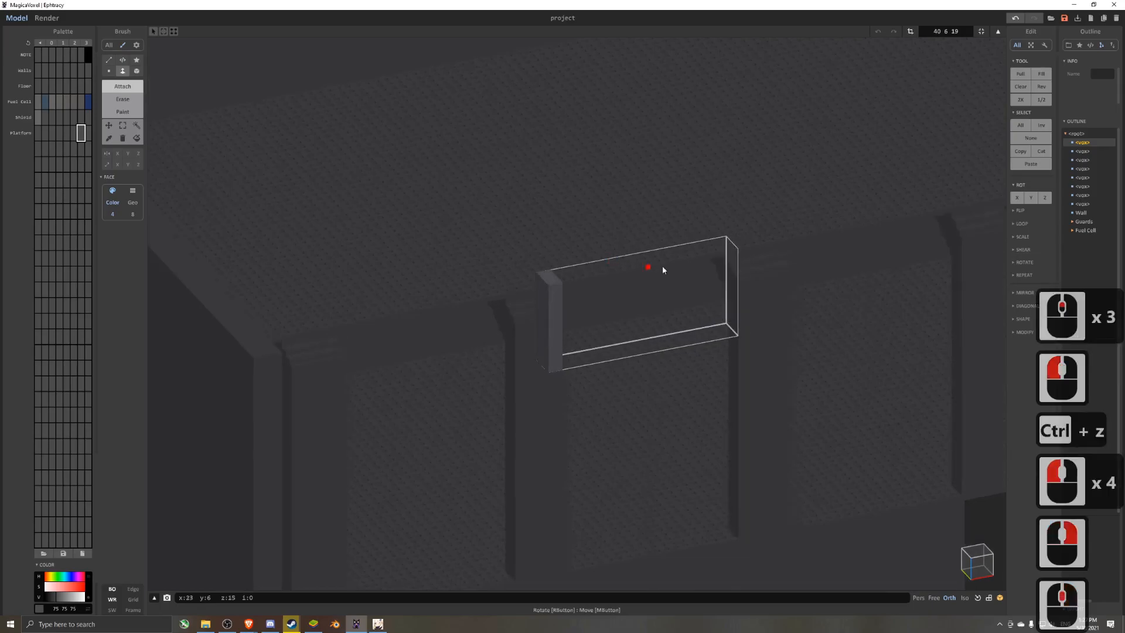
- Attach a matching upright post at the opposite end of the railing volume
key("ctrl+z")
left_click(727, 271)
key("ctrl+z")
left_click(733, 272)
left_click(730, 277)
right_click_drag(729, 280, 573, 300)
scroll(573, 301, "up", 3)
scroll(573, 301, "down", 1)
- Set a Platform-row colour to grey 102 102 102 and fill the space between the posts with a thickened box-brush panel
left_click(136, 71)
mouse_move(372, 248)
right_mouse_down()
mouse_move(293, 339)
mouse_move(293, 359)
mouse_move(729, 406)
right_mouse_up()
key("ctrl+z")
key("ctrl+z")
left_click(79, 140)
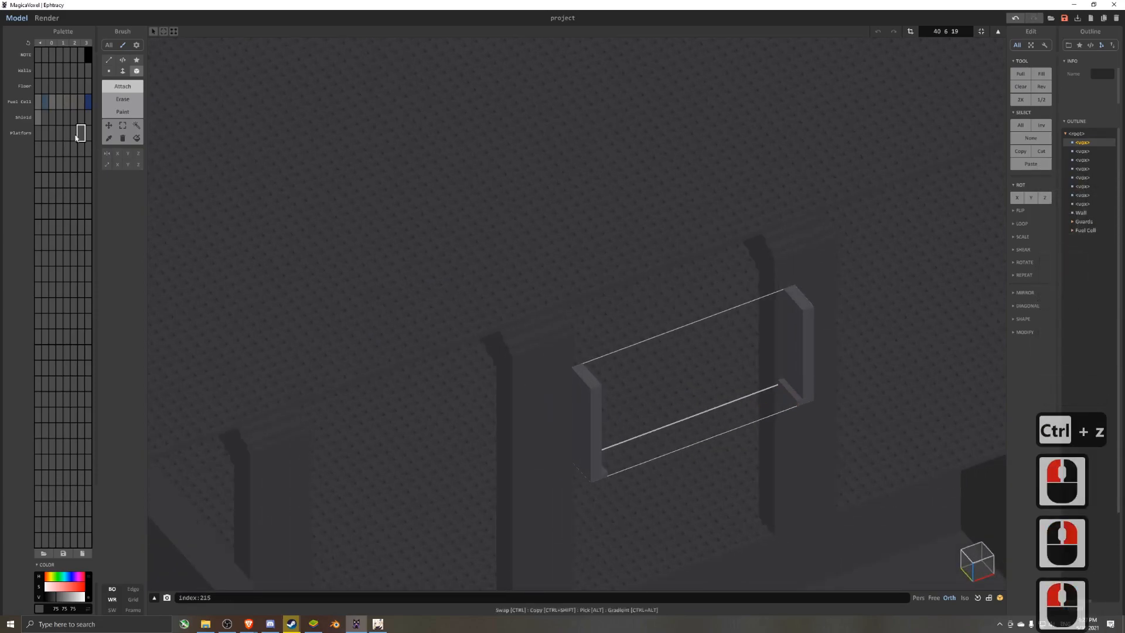
left_click_drag(56, 600, 61, 600)
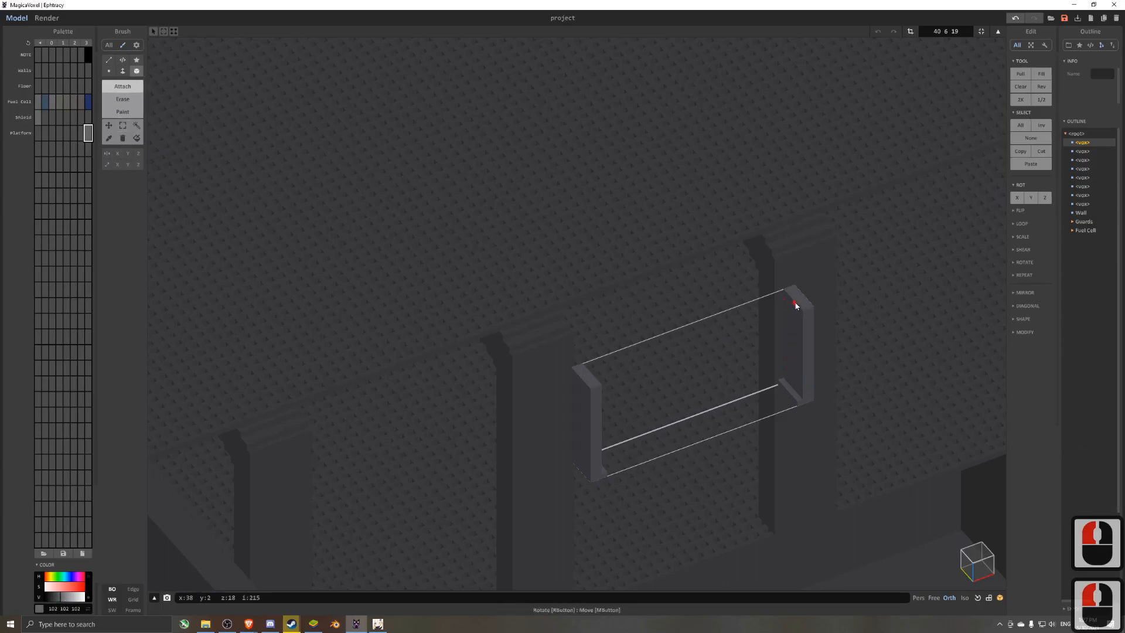
left_click_drag(794, 303, 608, 465)
right_click_drag(607, 465, 549, 326)
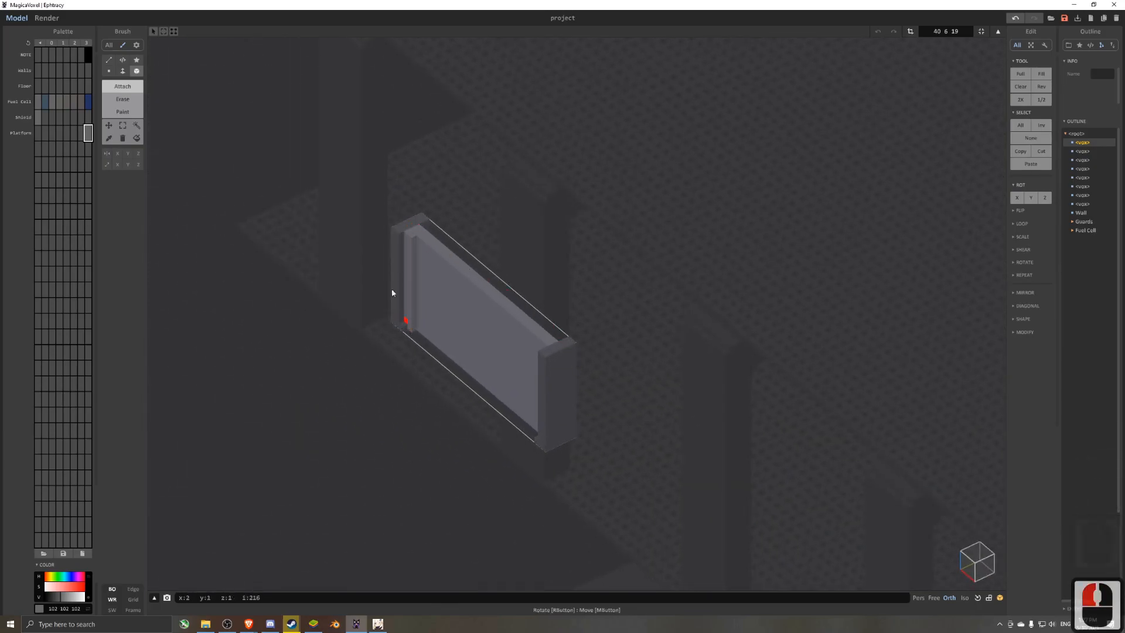
left_click_drag(417, 261, 595, 395)
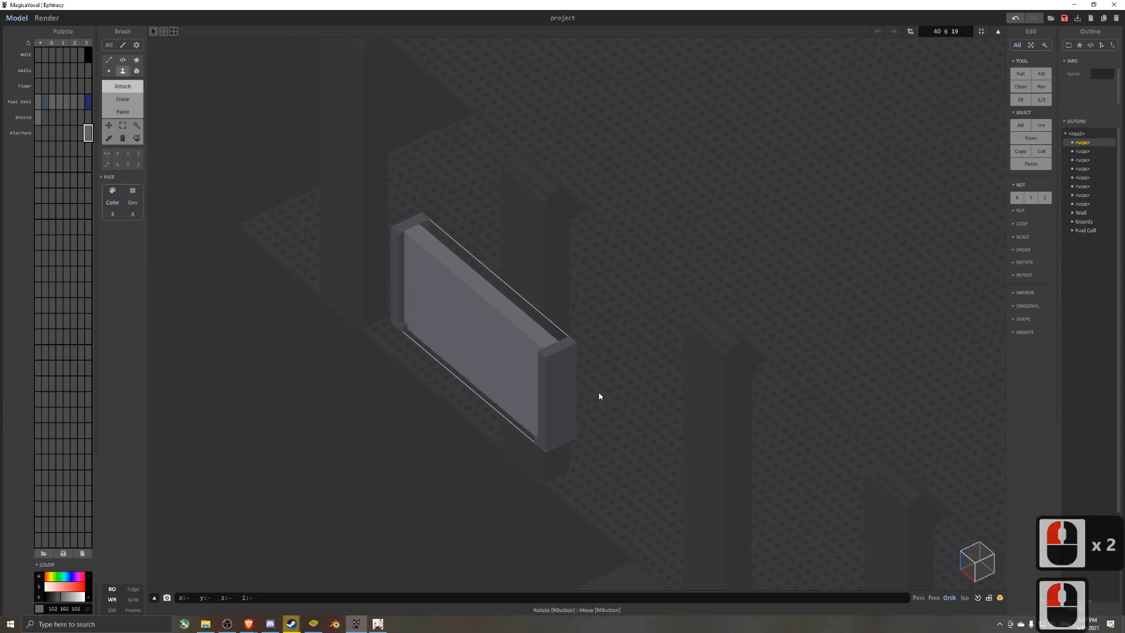
- Return to the world editor and seat the railing panel on the upper platform's front edge
scroll(595, 394, "down", 5)
right_click_drag(595, 394, 633, 391)
left_click(911, 32)
scroll(680, 246, "down", 1)
key("Tab")
right_click_drag(680, 246, 618, 225)
scroll(615, 227, "down", 1)
right_click_drag(567, 280, 768, 333)
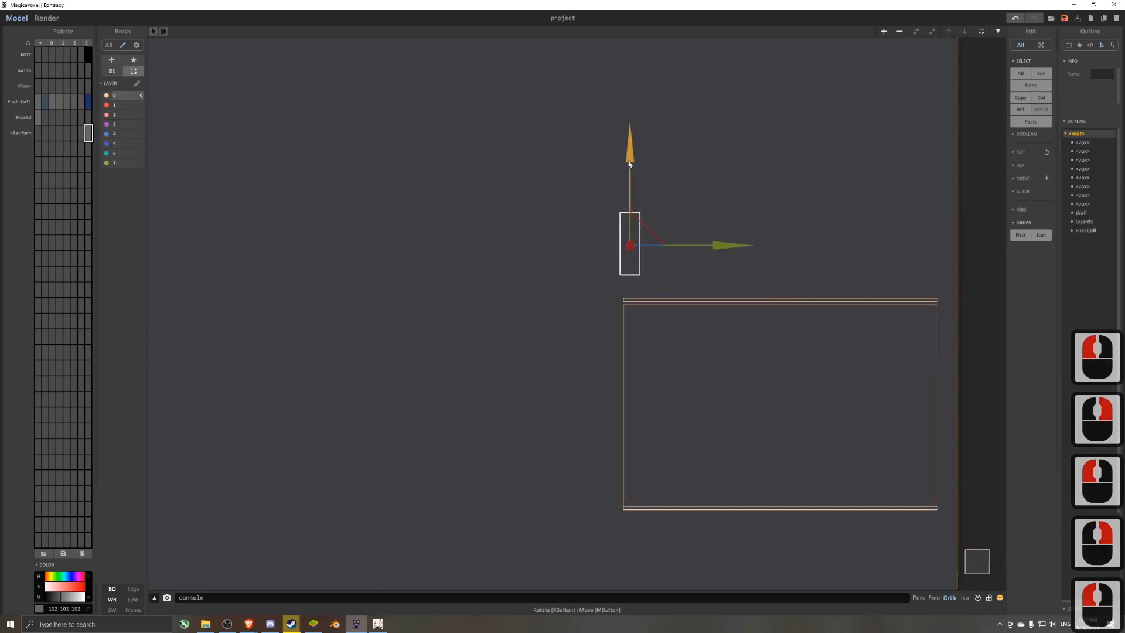
left_click_drag(630, 180, 630, 187)
left_click_drag(709, 268, 713, 268)
mouse_move(713, 268)
right_mouse_down()
mouse_move(776, 299)
mouse_move(721, 264)
right_mouse_up()
- Duplicate the railing panel repeatedly along the upper platform's front edge to form a continuous row
left_click_drag(721, 264, 527, 247)
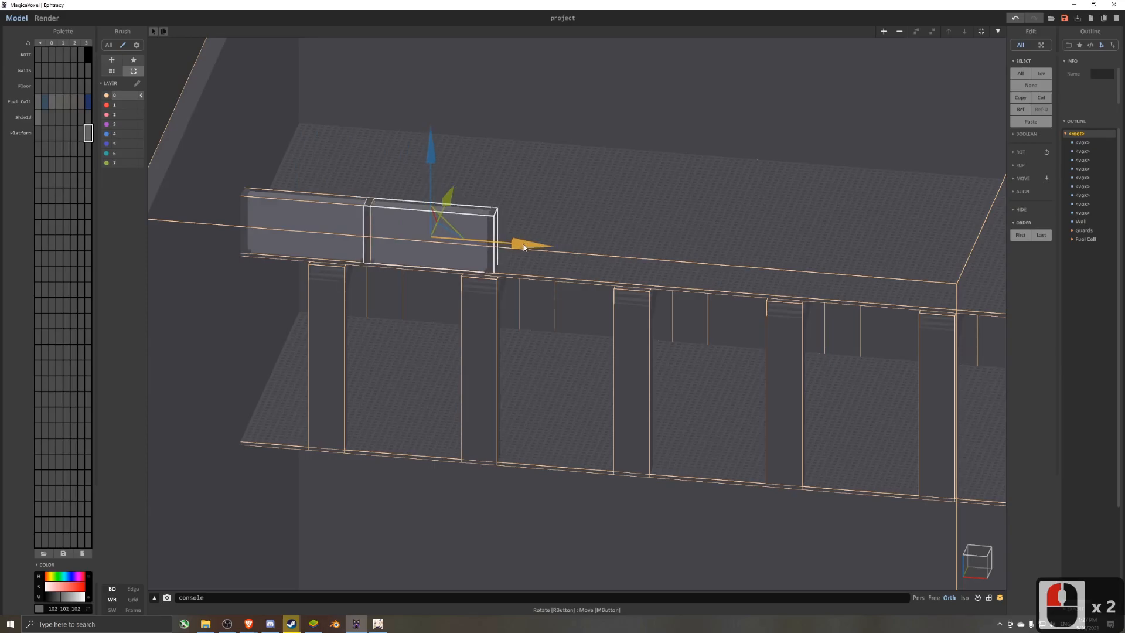
left_click(359, 235, "shift")
left_click_drag(463, 239, 929, 292, "shift")
middle_click_drag(928, 292, 742, 271, "shift")
left_click_drag(739, 268, 984, 305, "shift")
scroll(877, 293, "down", 6, "shift")
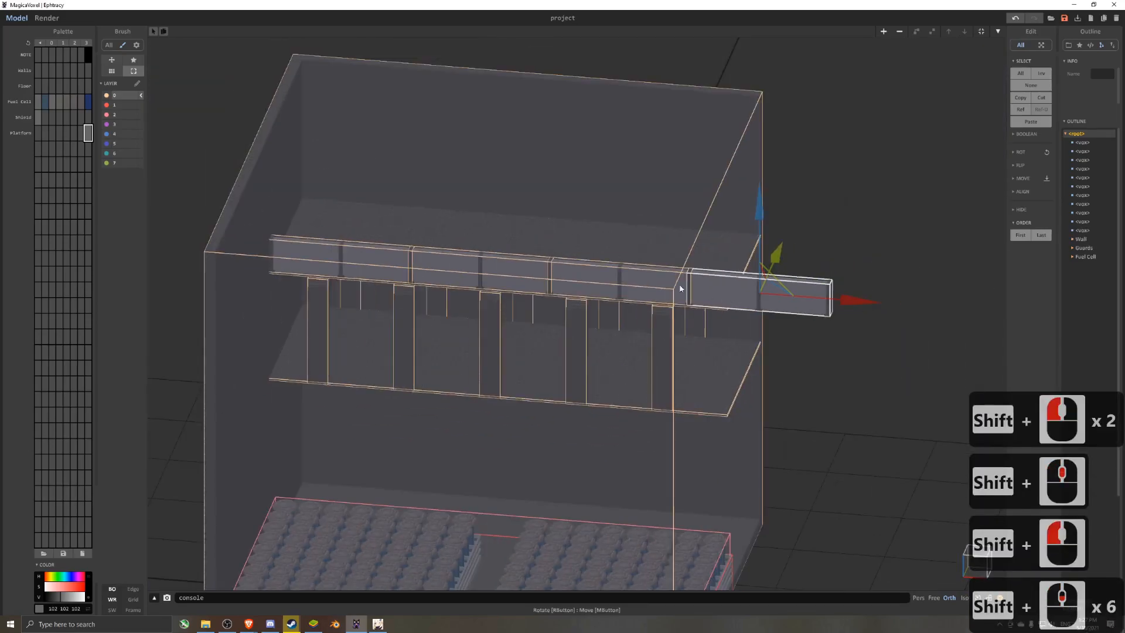
- Select the whole row of upper railing panels and duplicate it down onto the lower platform's front edge
left_click(613, 276, "shift")
left_click(485, 269, "shift")
left_click(375, 258, "shift")
left_click_drag(550, 215, 569, 318, "shift")
- Select all the supports between the two platforms and nudge them back behind the front railings
left_click(702, 351)
left_click(662, 339)
left_click(579, 331)
left_click(662, 340, "shift")
left_click(498, 326, "shift")
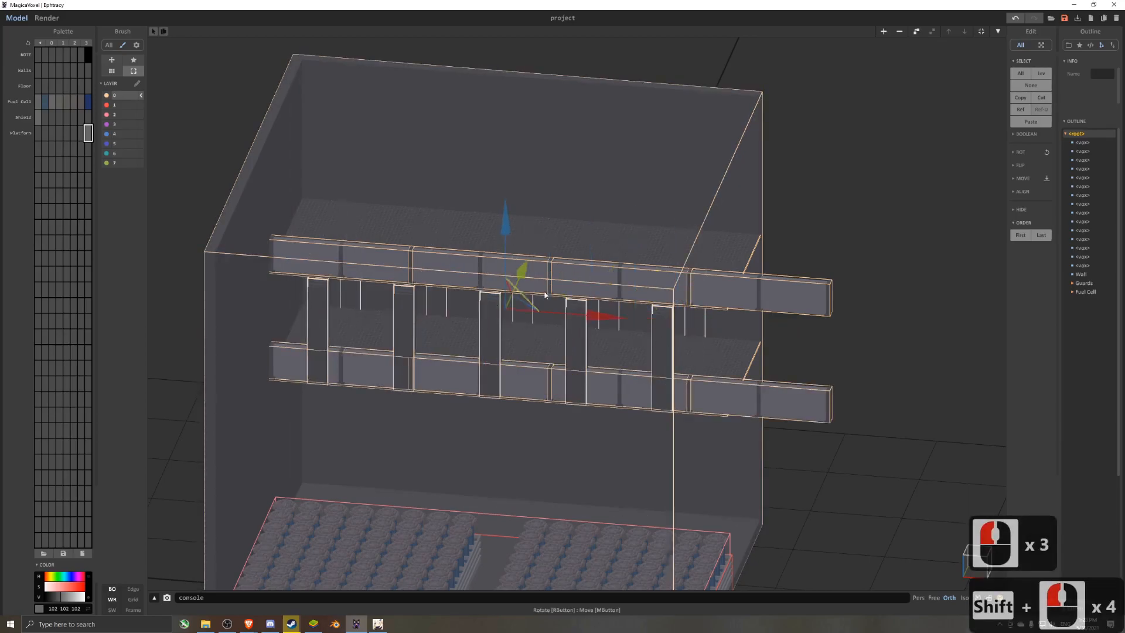
right_click_drag(520, 274, 424, 264)
left_click_drag(741, 314, 741, 317)
- Crop the overhanging end panel of the lower front railing to 22 6 19 so it ends at the wall edge
right_click_drag(732, 341, 819, 433)
left_click(785, 428)
key("Tab")
left_click(911, 33)
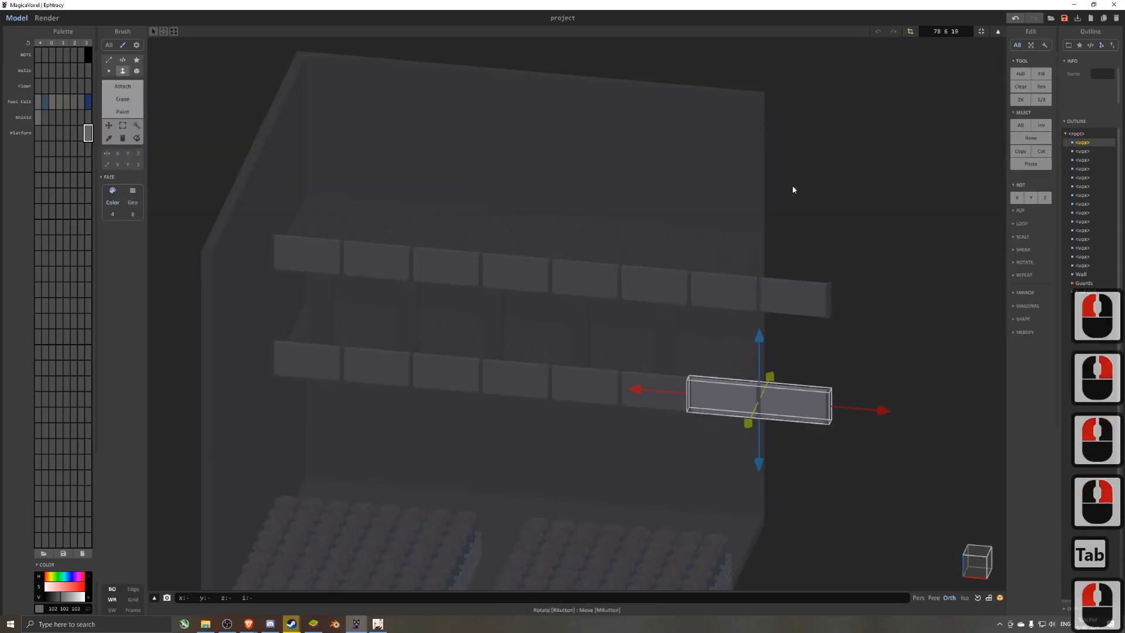
right_click_drag(822, 148, 868, 161)
scroll(918, 387, "up", 3)
left_click_drag(952, 408, 808, 408)
left_click(910, 31)
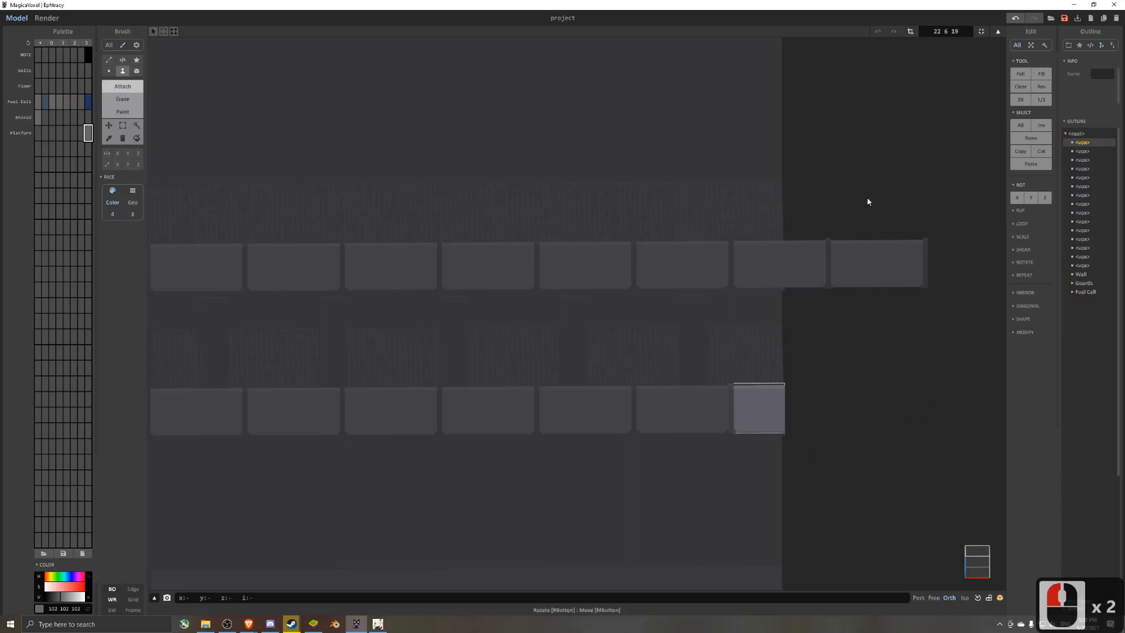
- Delete the overhanging end panel of the upper front railing and replace it with a raised copy of the cropped lower panel
key("Tab")
left_click(874, 262)
key("Delete")
left_click(761, 409)
left_click_drag(757, 360, 765, 208, "shift")
- Duplicate one upper and one lower railing panel, turn them perpendicular, and seat them on the platforms' open side edges
left_click(696, 415)
left_click(704, 254, "shift")
left_click_drag(712, 343, 960, 348, "shift")
right_click_drag(959, 348, 711, 512)
key("minus")
scroll(789, 439, "down", 3)
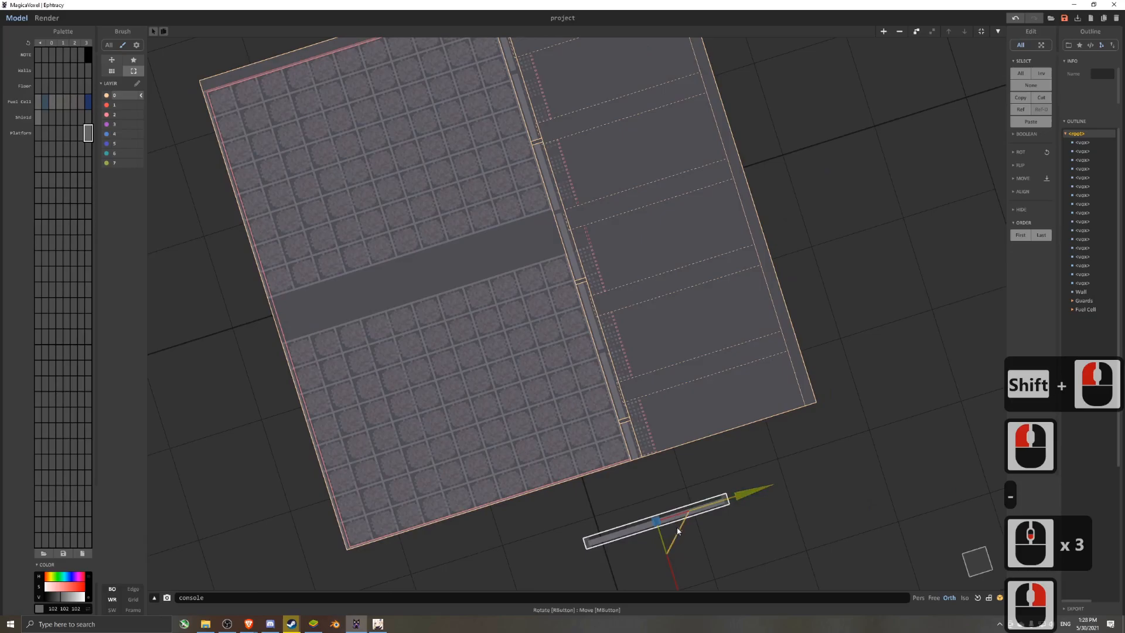
left_click_drag(688, 519, 735, 433)
right_click_drag(732, 434, 731, 336)
scroll(733, 340, "up", 4)
middle_click_drag(731, 335, 615, 319)
scroll(679, 321, "up", 3)
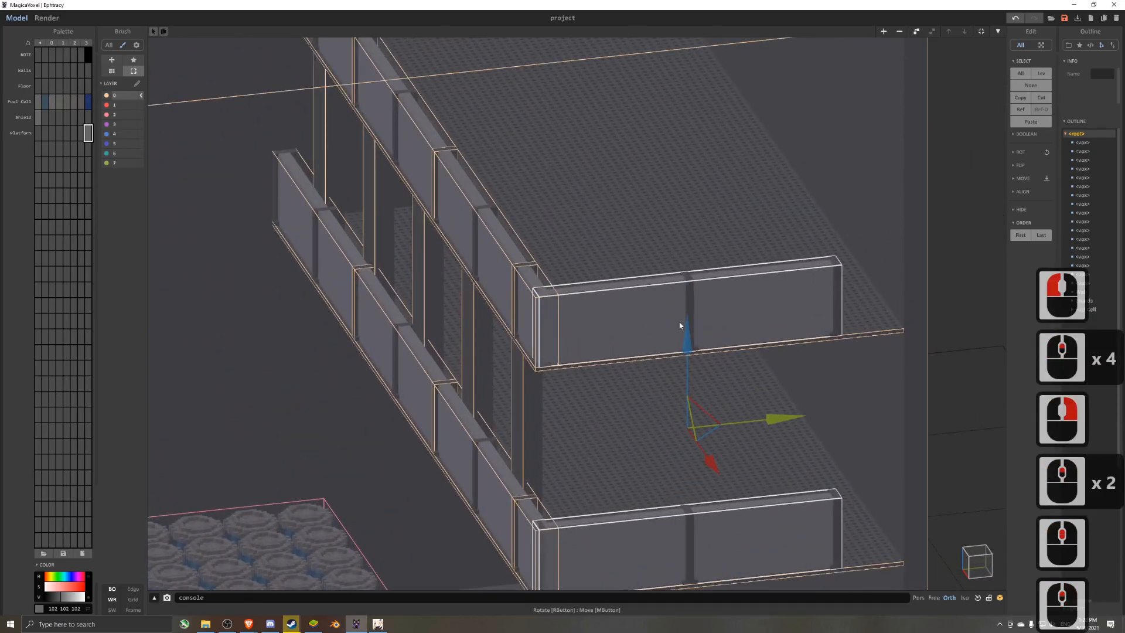
- Duplicate both side panels along the platforms' side edges and crop the upper copy to 6 19 19
left_click_drag(782, 421, 1070, 364)
middle_click_drag(997, 260, 732, 236)
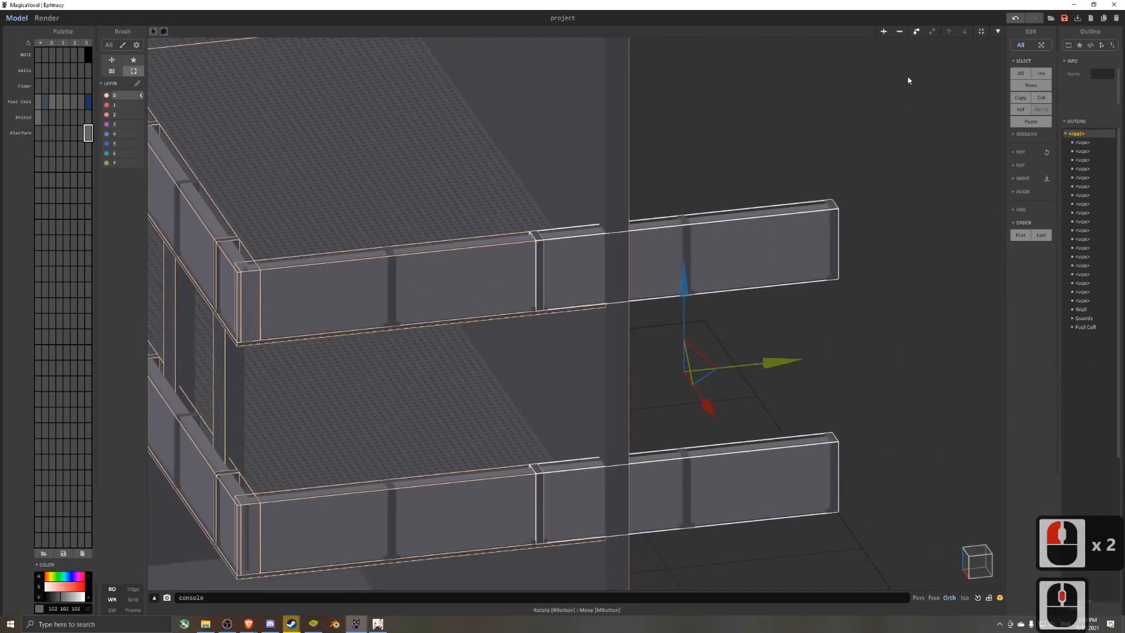
key("Tab")
left_click(910, 31)
left_click_drag(850, 240, 628, 269)
left_click(910, 31)
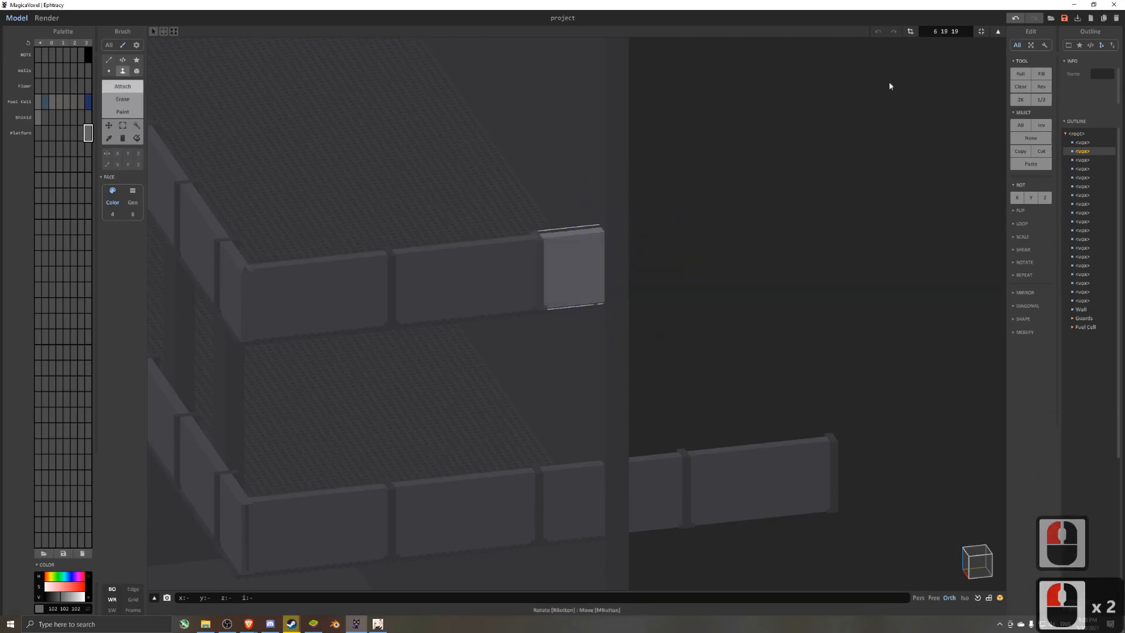
- Delete the overhanging lower side panel and replace it with a lowered copy of the cropped upper panel
key("Tab")
left_click(762, 484)
key("Delete")
left_click(580, 287)
left_click_drag(568, 215, 575, 445)
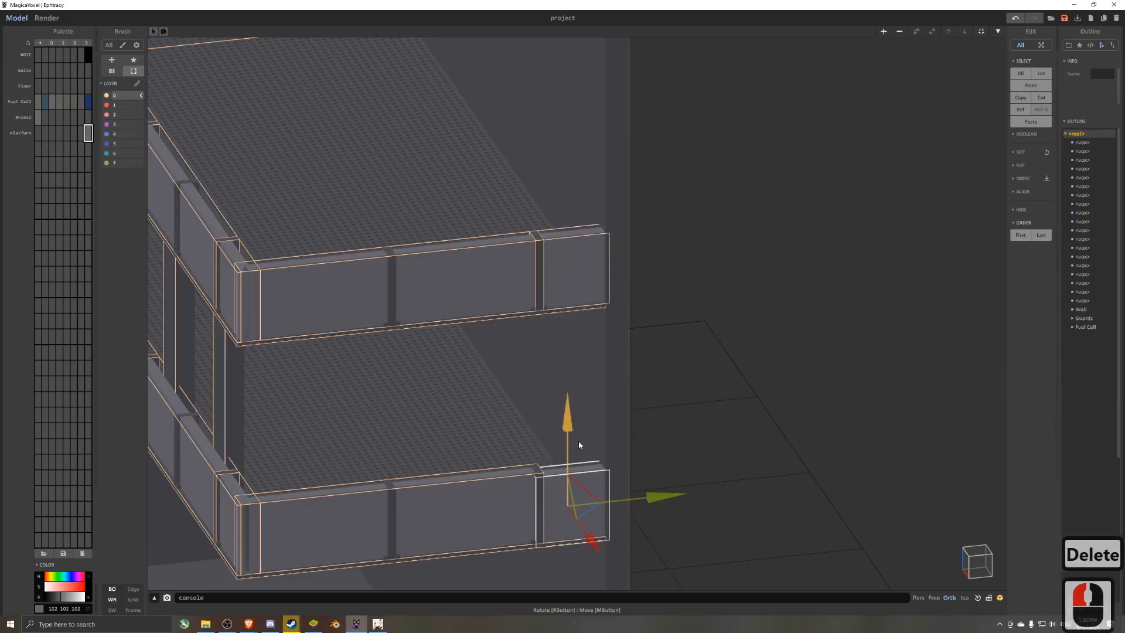
- Shorten the upper side panel nearest the front corner to 75 voxels in y, trimming its corner end
middle_click_drag(384, 398, 524, 388)
left_click(393, 276)
double_click(435, 283)
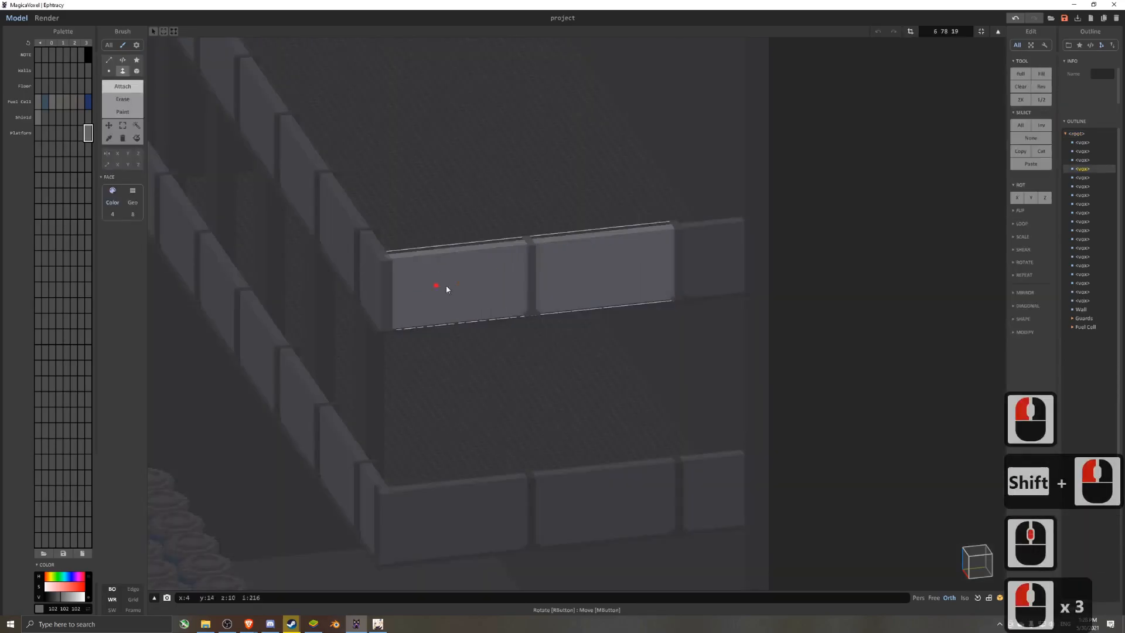
key("Tab")
key("Tab")
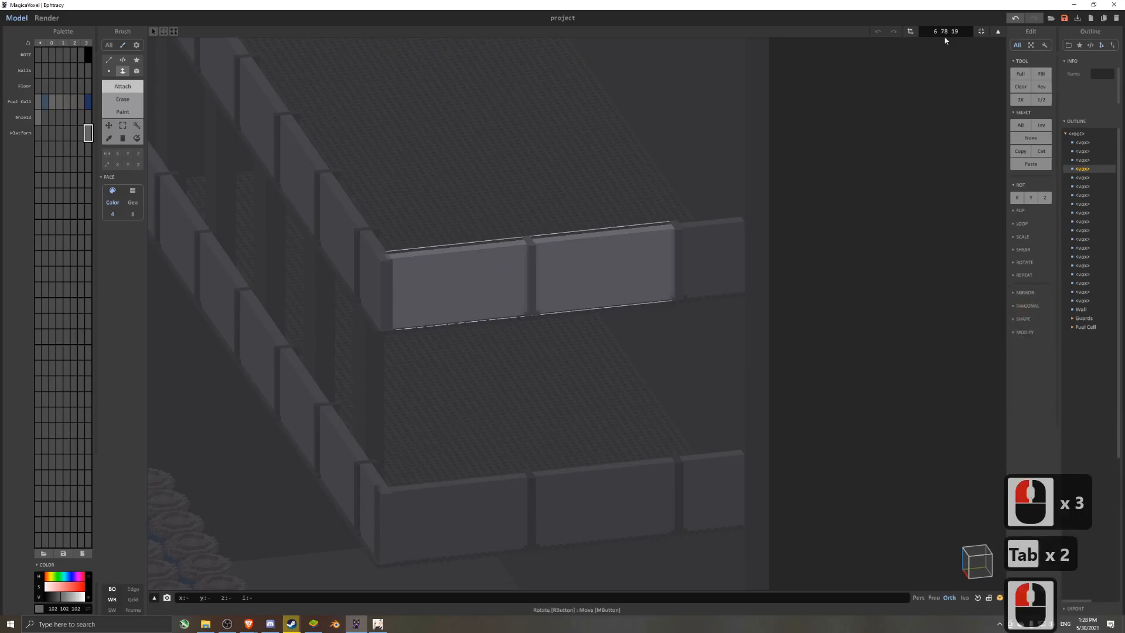
left_click(911, 32)
left_click_drag(354, 297, 364, 298)
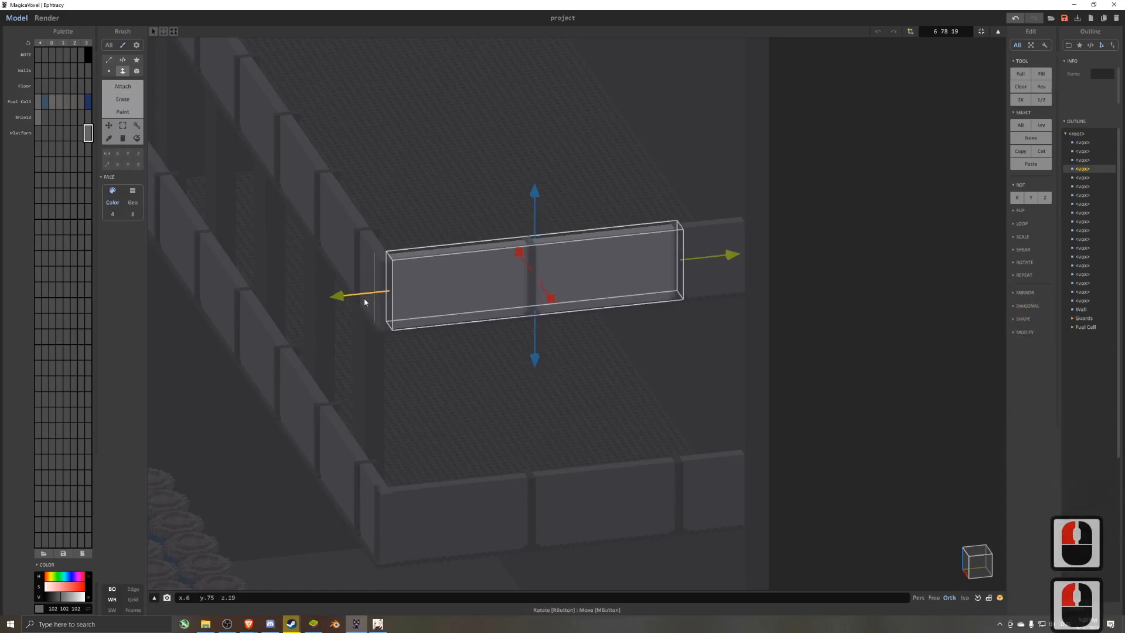
left_click(911, 31)
- Replace the lower side panel nearest the front corner with a lowered copy of the shortened upper one
key("Tab")
left_click(588, 488)
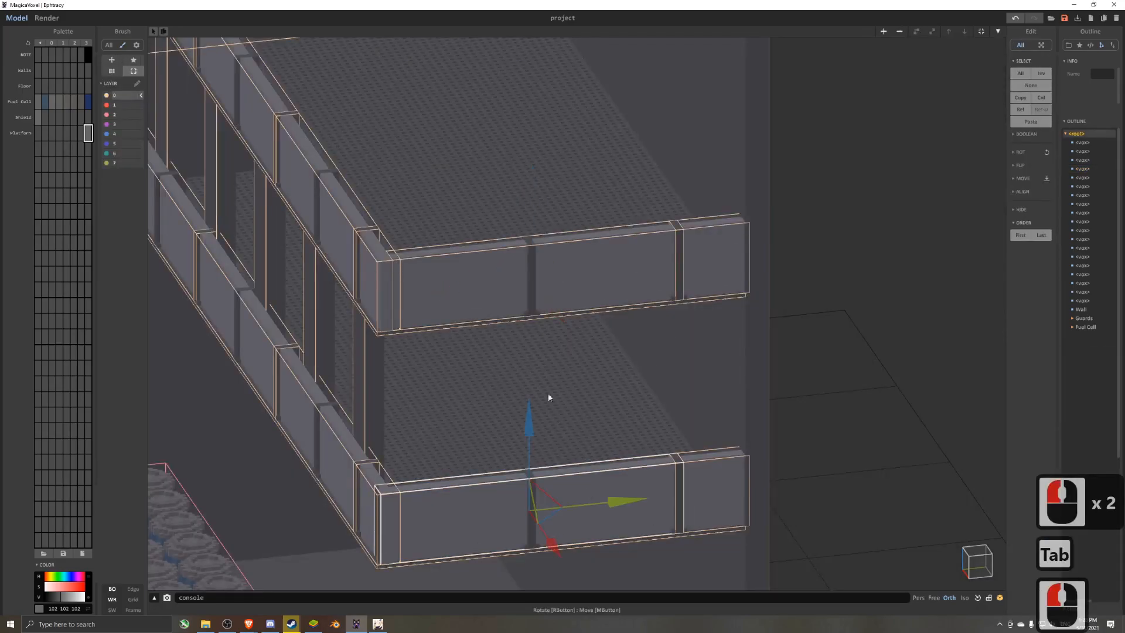
key("Delete")
left_click(524, 317)
left_click_drag(532, 222, 550, 448, "shift")
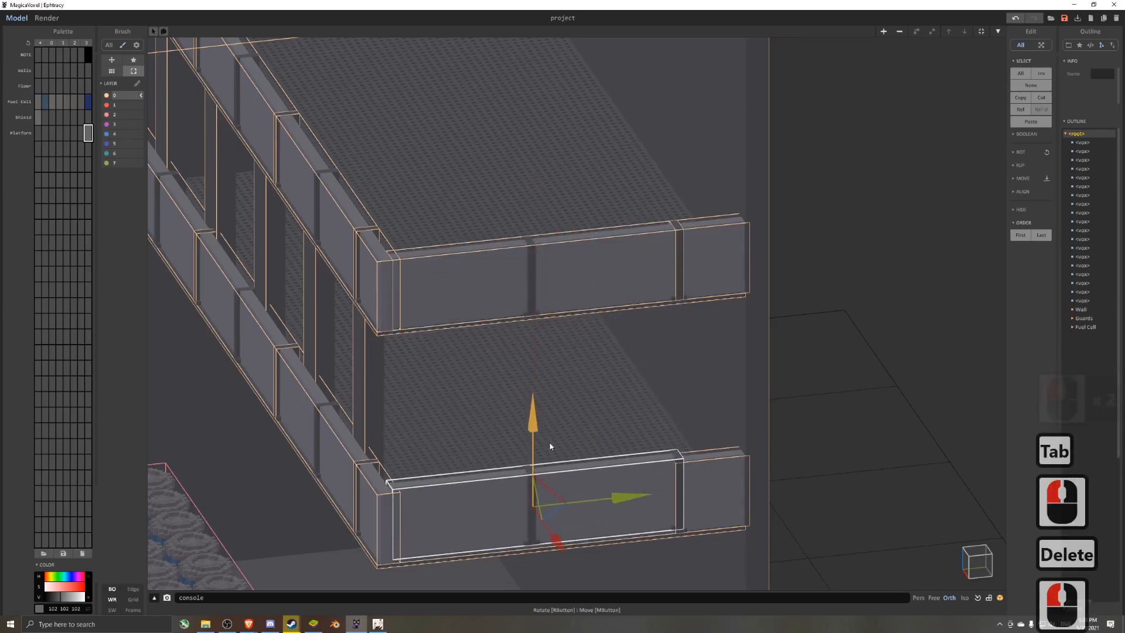
- Render the room from the isometric angle and change the railing panel colour's material to Glass
scroll(550, 448, "down", 6)
right_click_drag(565, 452, 600, 453)
key("8")
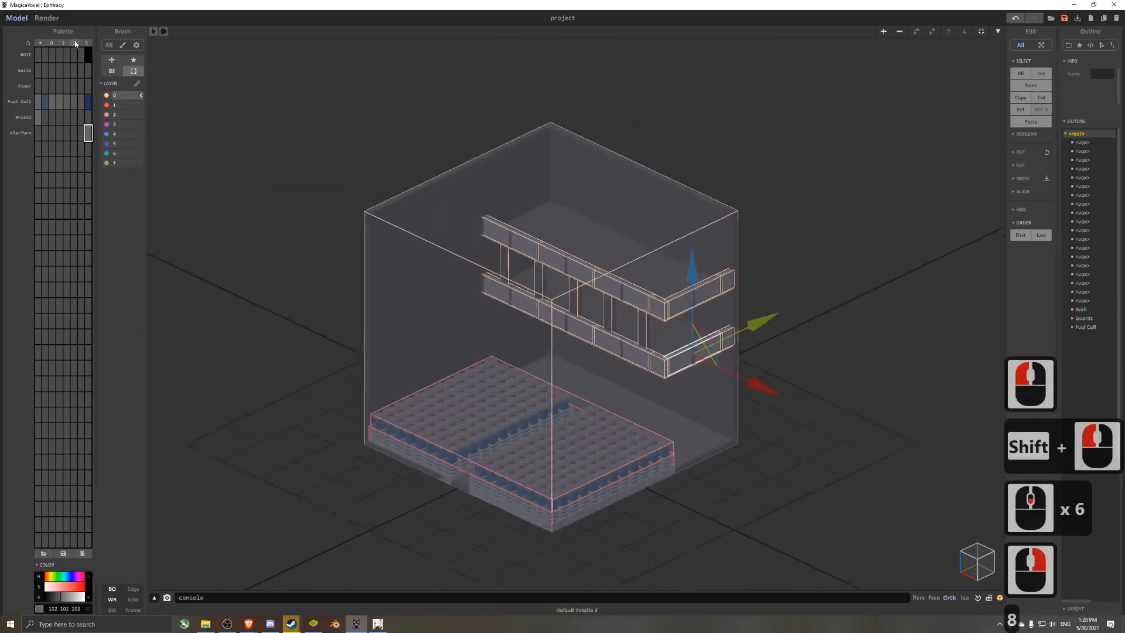
left_click(44, 19)
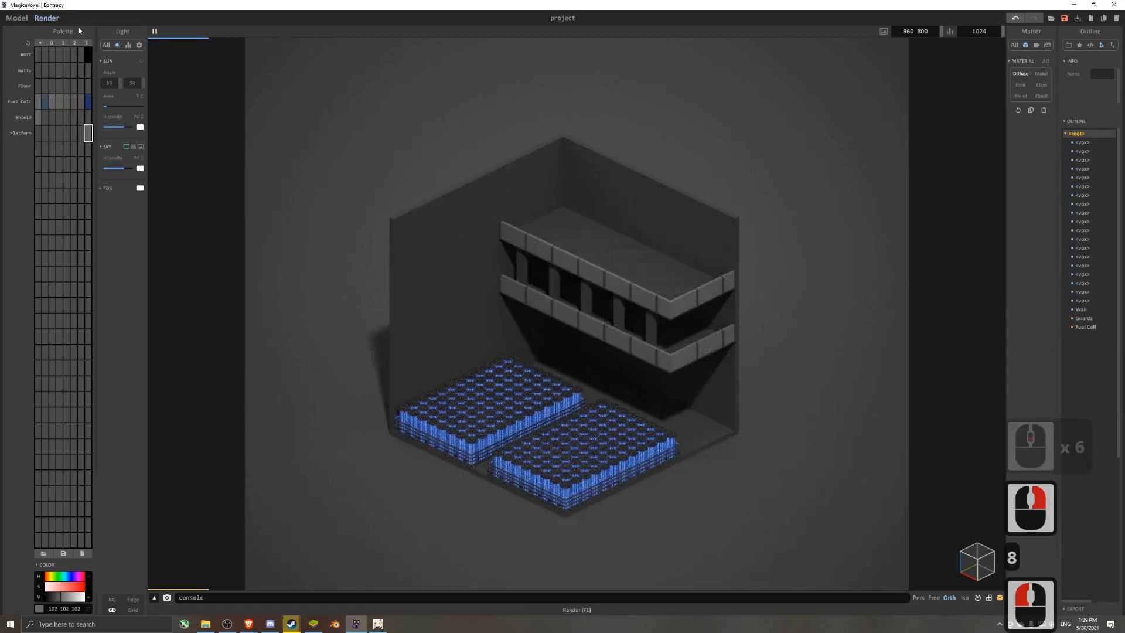
left_click(682, 361, "alt")
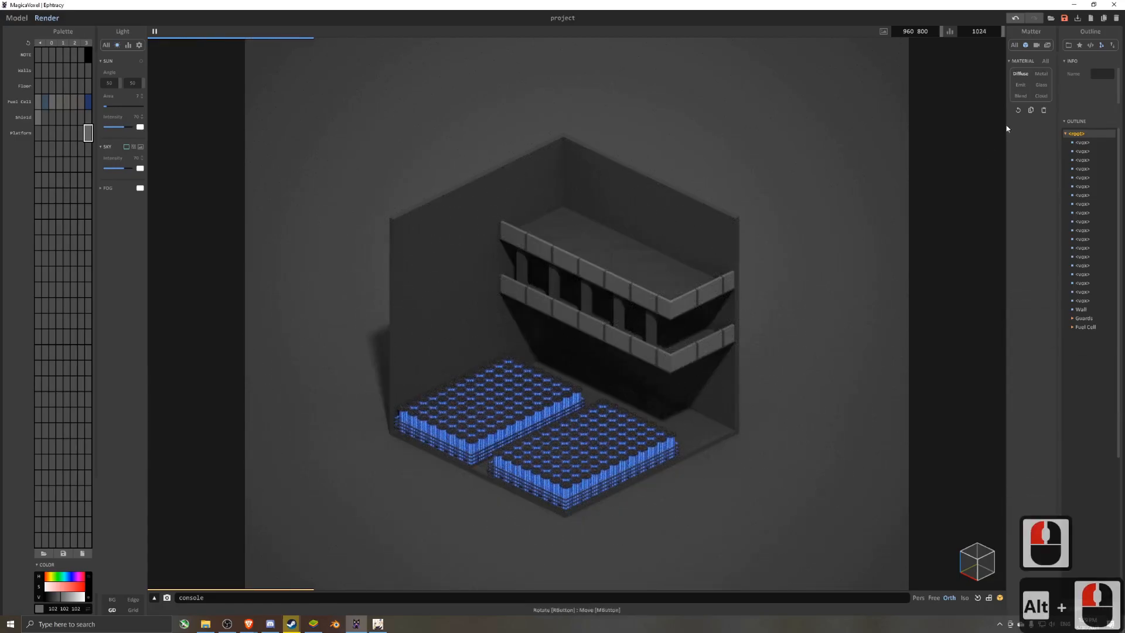
left_click(1041, 85)
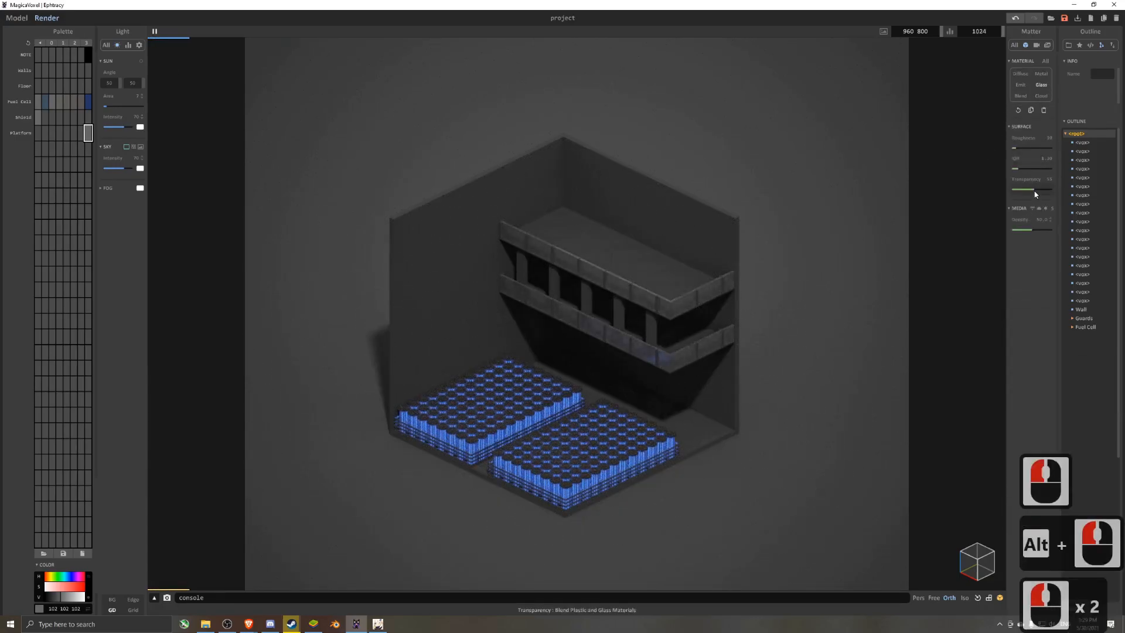
- In the model editor, union the front corner panel with its adjoining side panel on both the upper and lower platforms
left_click(21, 20)
scroll(726, 291, "up", 9)
middle_click_drag(838, 302, 549, 322)
scroll(552, 322, "up", 1)
left_click(496, 318)
scroll(529, 325, "up", 6)
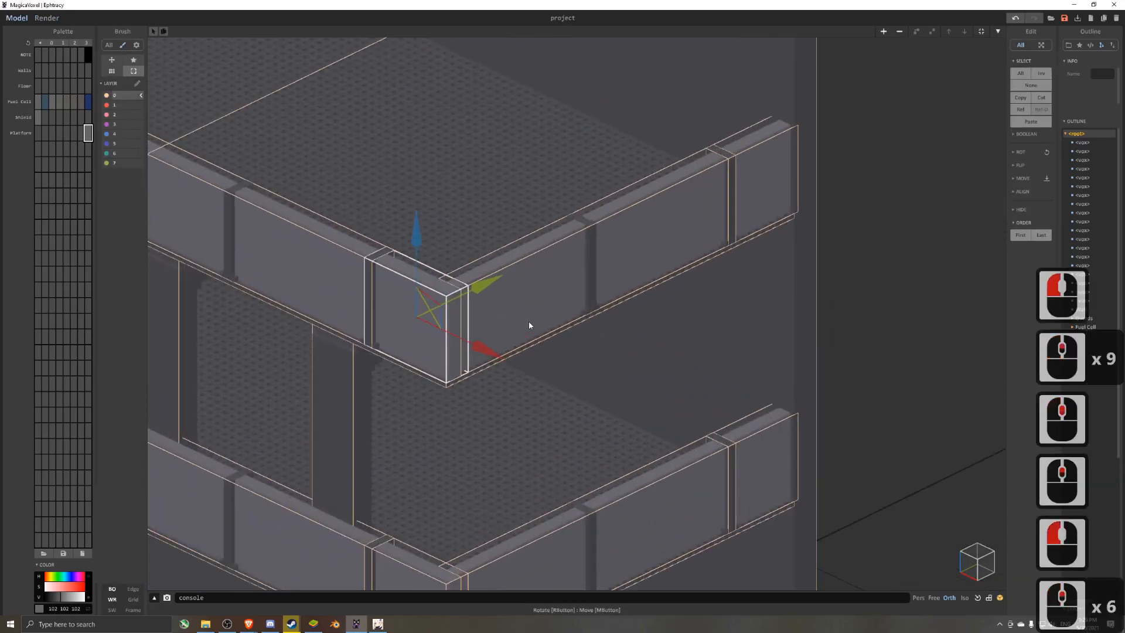
left_click(517, 303, "shift")
key("u")
middle_click_drag(580, 549, 608, 459)
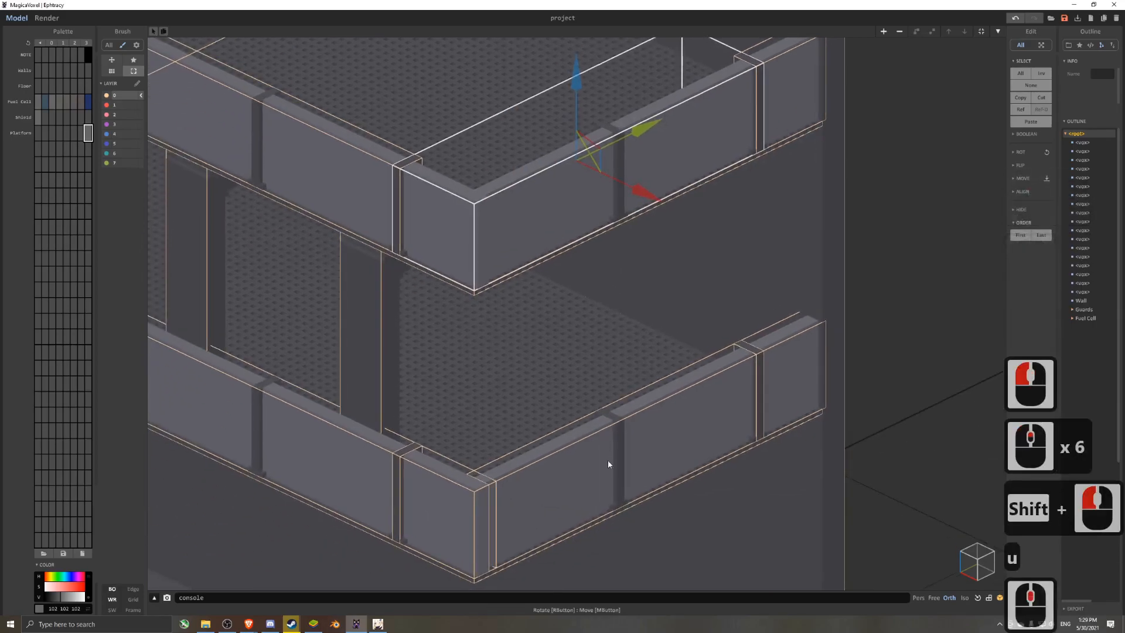
left_click(606, 460)
left_click(460, 511, "shift")
key("u")
- Open the merged upper corner railing and erase a face of voxels beside its outer corner
double_click(471, 229)
scroll(471, 229, "up", 3)
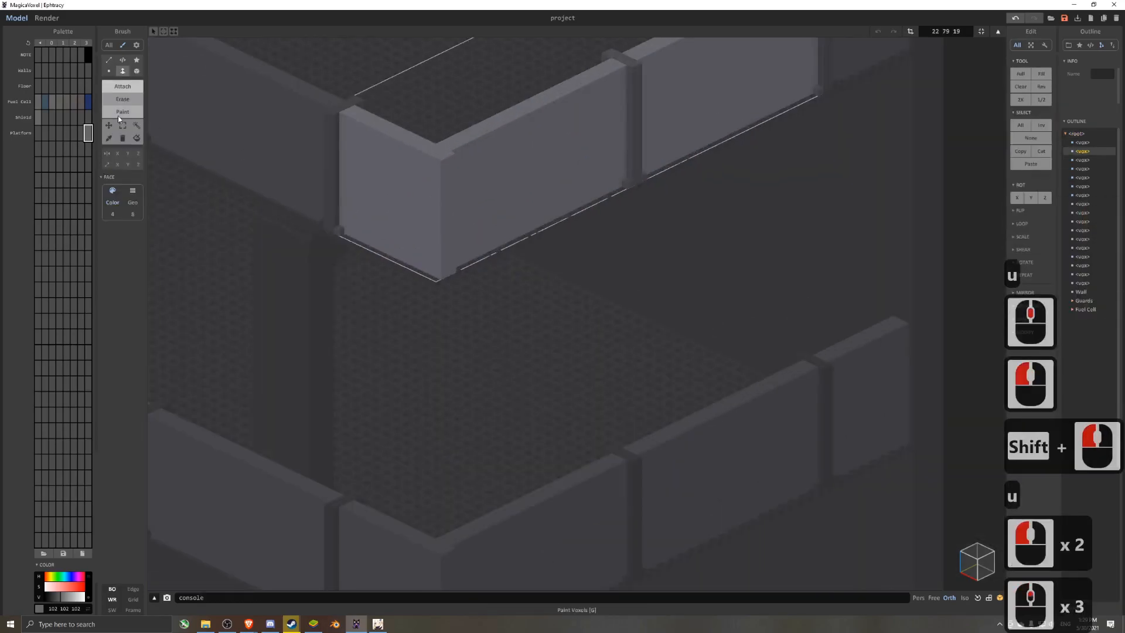
left_click(122, 101)
left_click(457, 204)
scroll(469, 351, "down", 3)
key("Tab")
- Sample the dark post grey 75 75 75 and box-paint a vertical post strip down the merged lower railing's outer corner
left_click(485, 413)
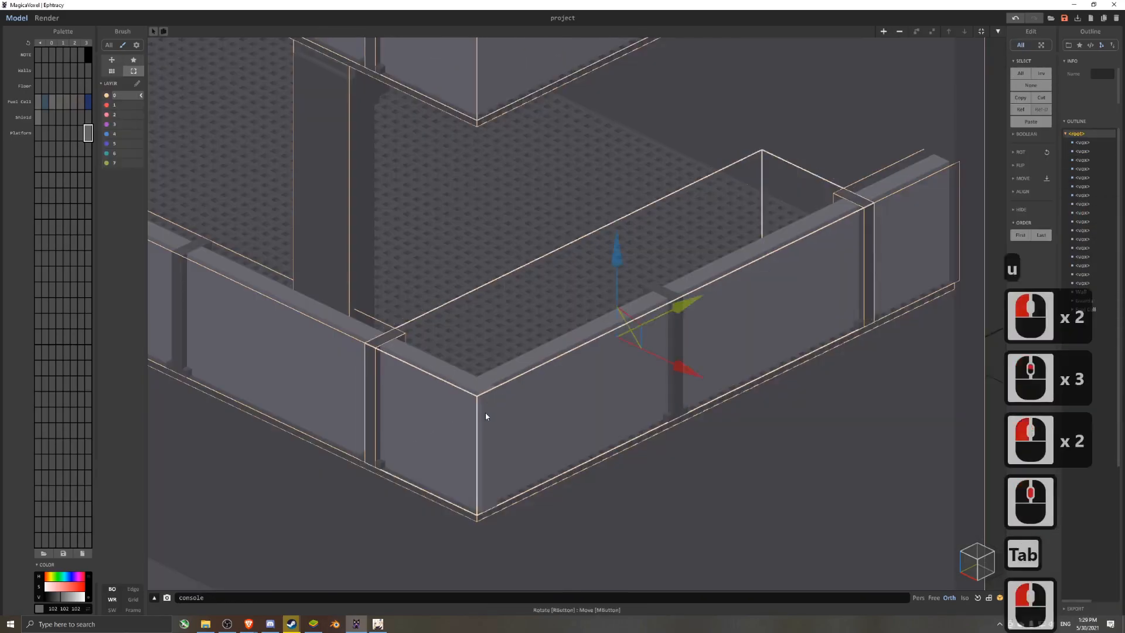
double_click(486, 413)
left_click(124, 111)
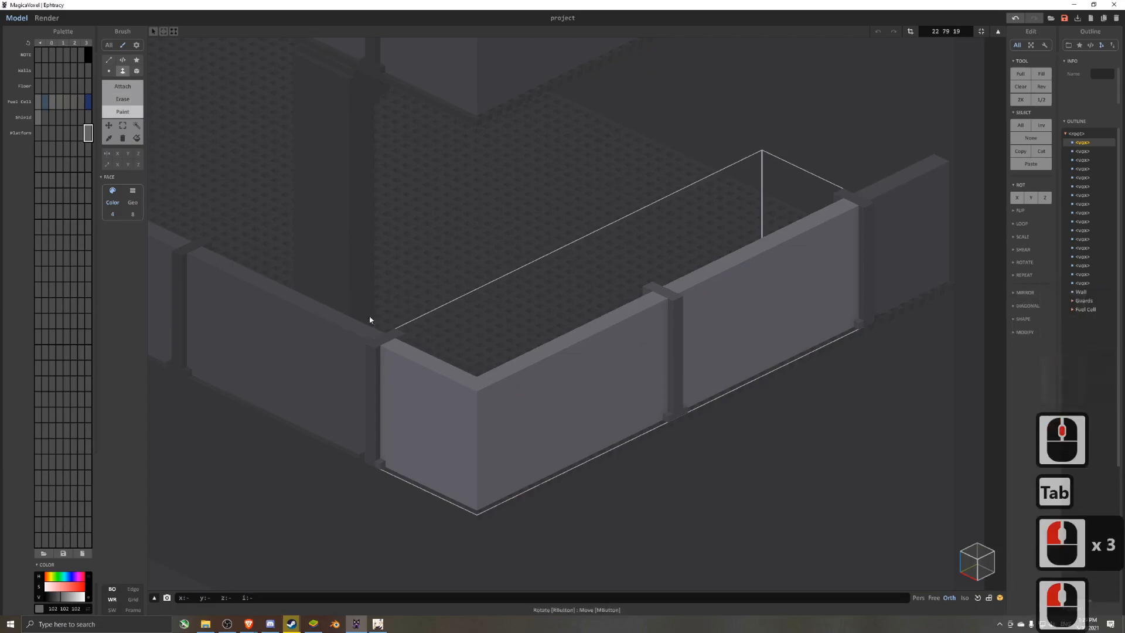
left_click(386, 340, "alt")
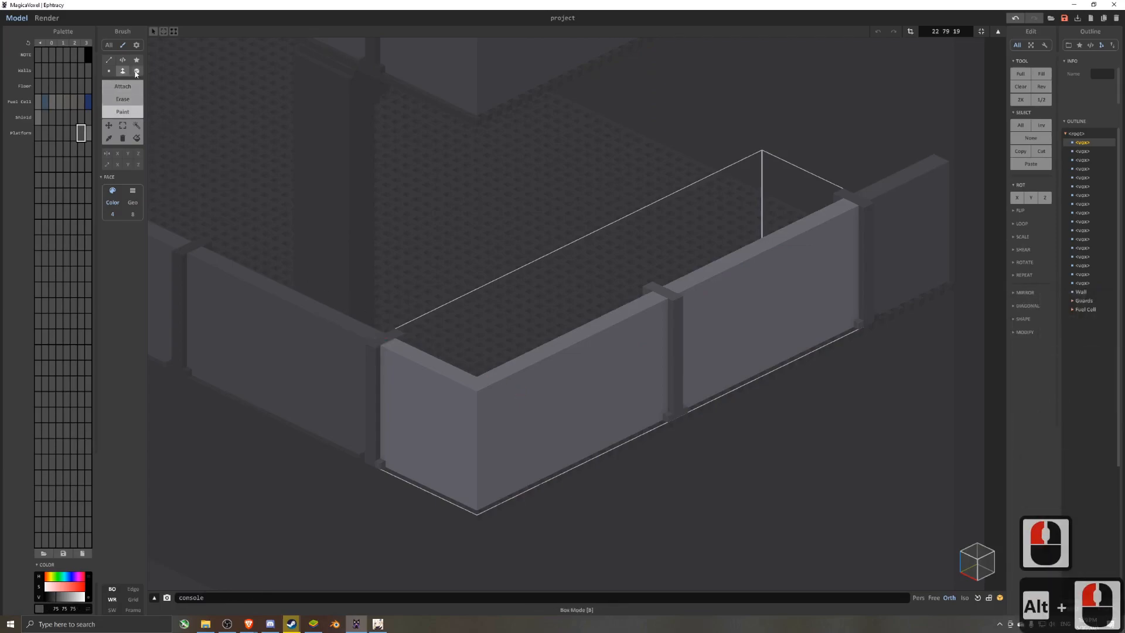
left_click(483, 409)
key("ctrl+z")
left_click(137, 71)
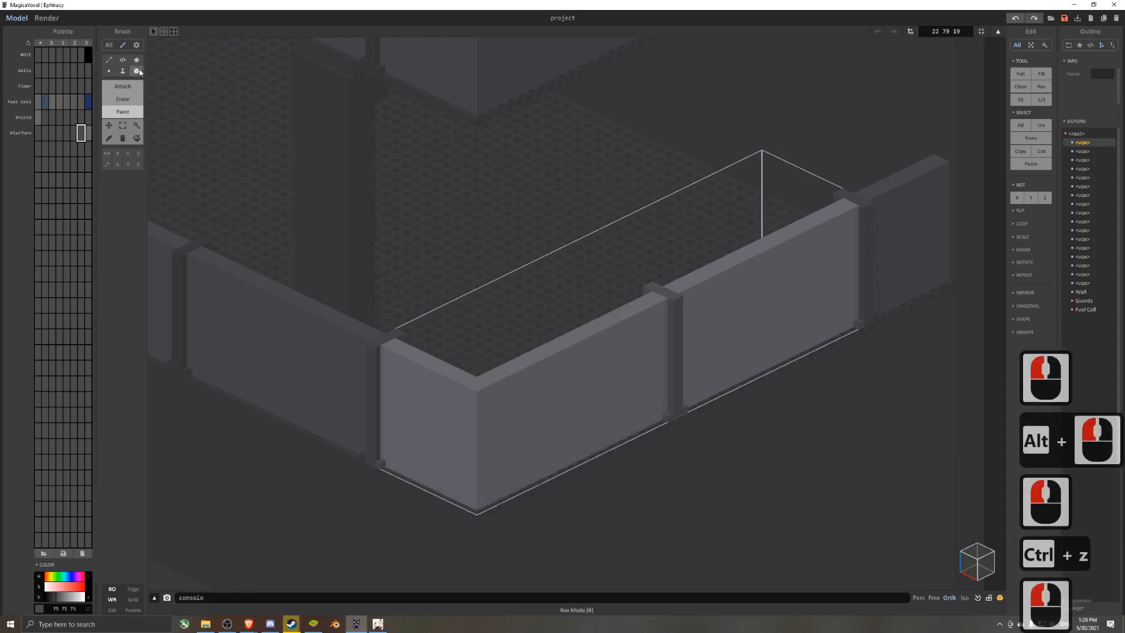
left_click_drag(479, 382, 478, 492)
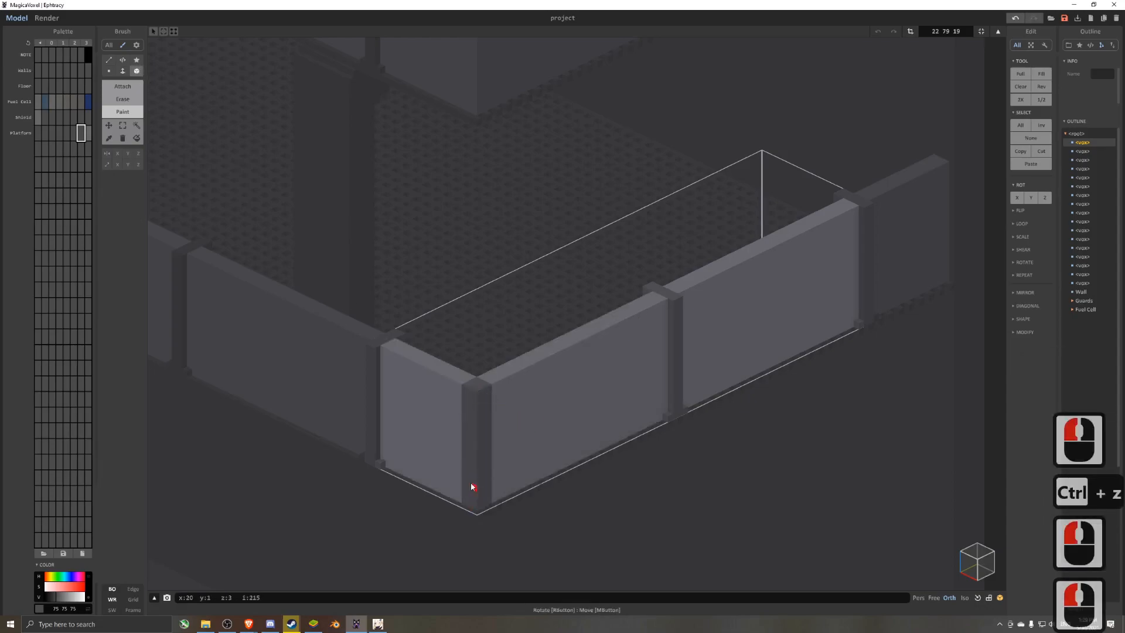
key("ctrl+z")
left_click_drag(477, 384, 478, 505)
- Touch up the lower corner post by painting its foot and top voxels and widening the strip
left_click(478, 507)
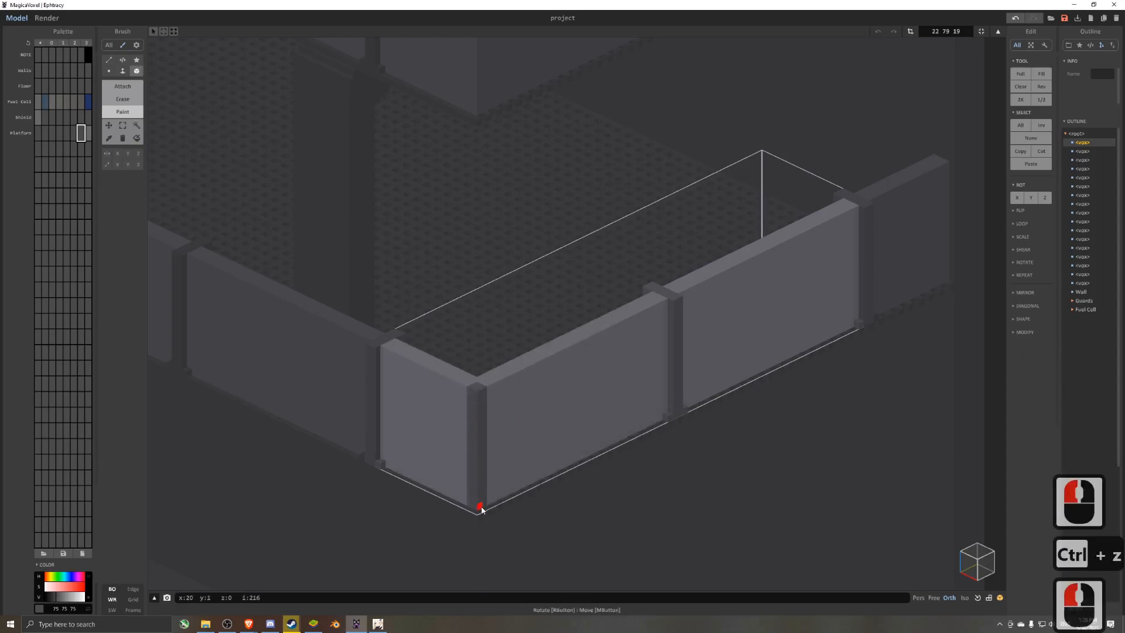
left_click(471, 506)
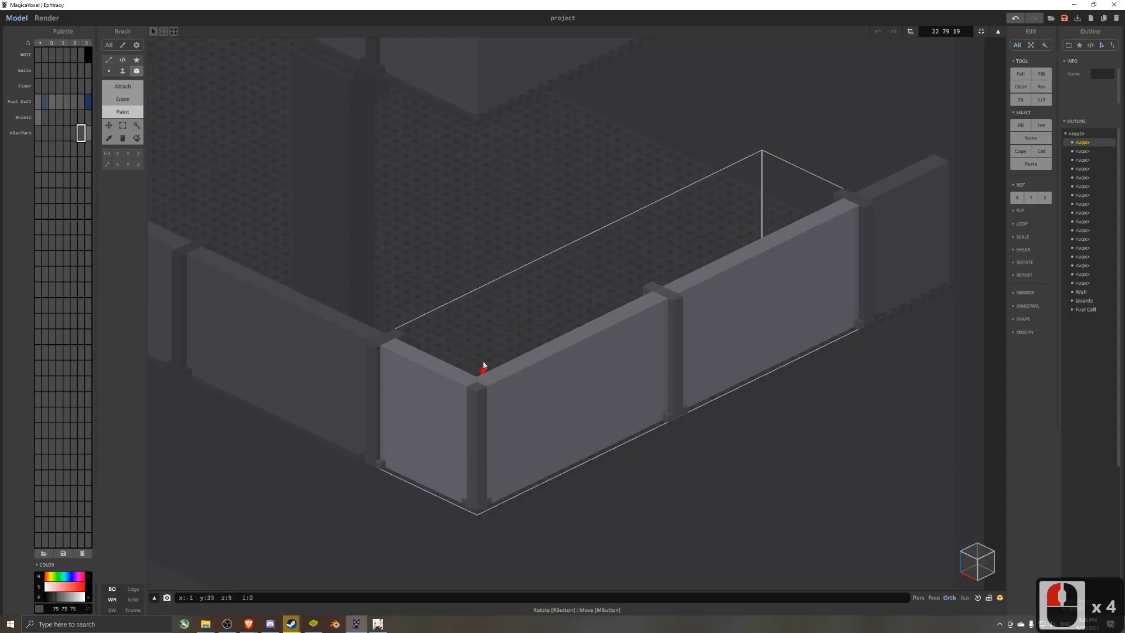
left_click(477, 381)
left_click(484, 383)
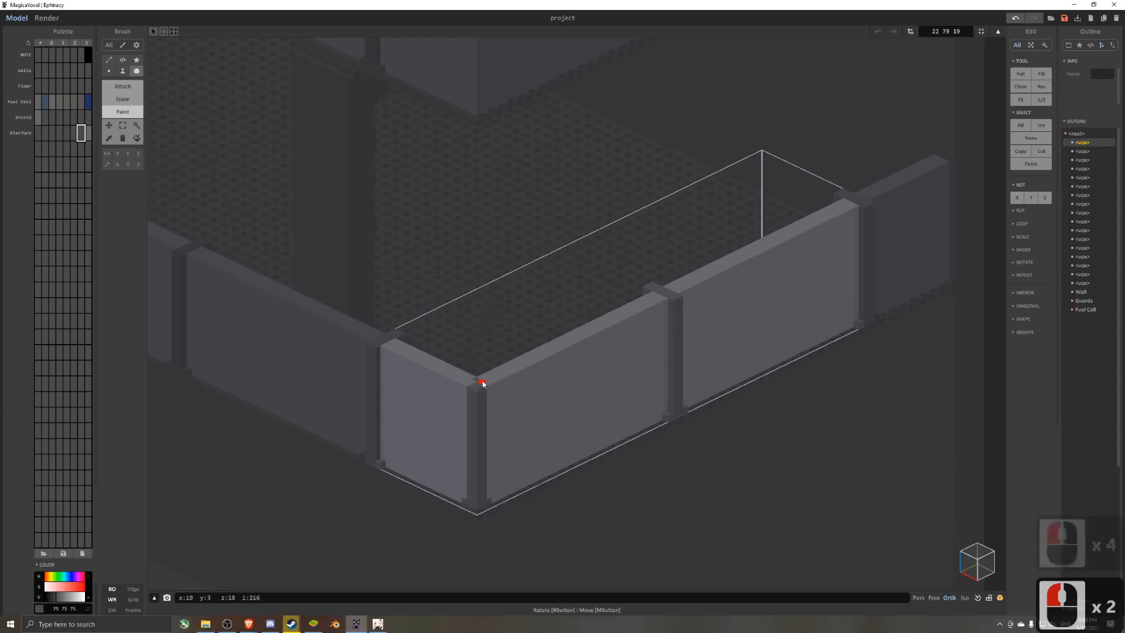
left_click(476, 404)
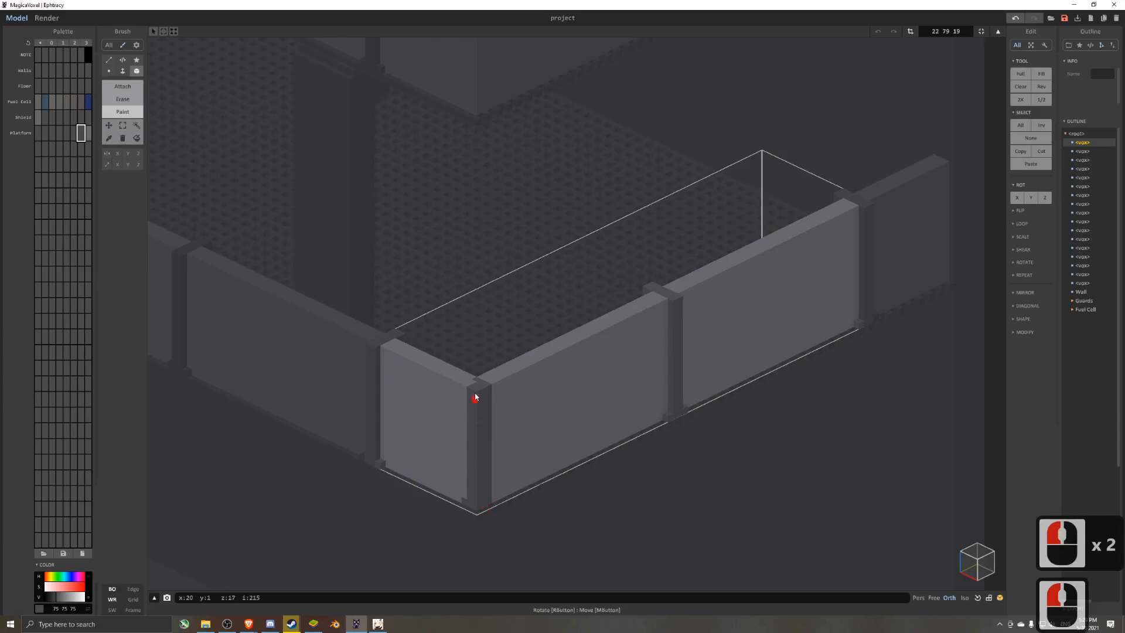
scroll(572, 352, "down", 5)
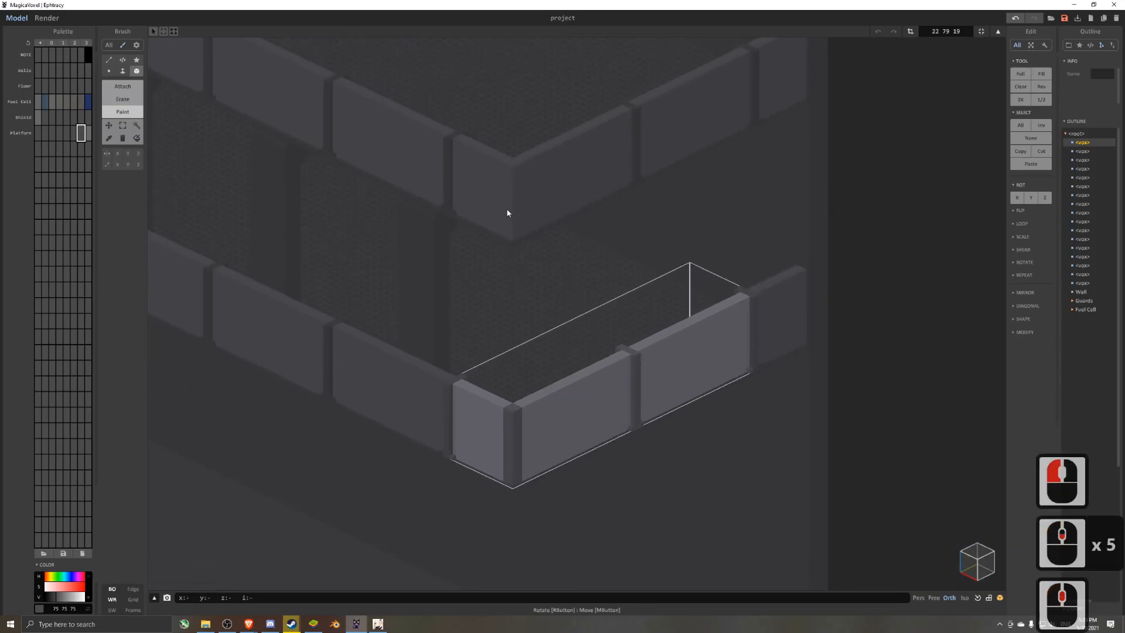
- Paint a matching dark grey post down the upper railing's outer corner, including its foot voxels
key("Tab")
double_click(510, 161)
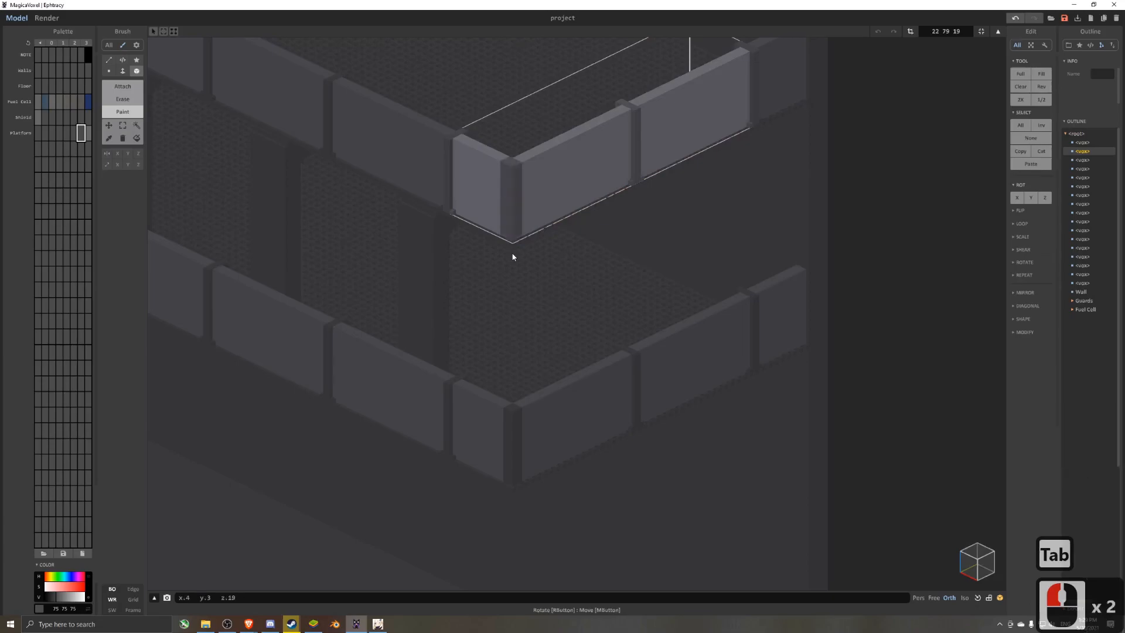
left_click(510, 168)
key("ctrl+z")
left_click_drag(513, 163, 514, 246)
scroll(607, 199, "down", 5)
scroll(603, 201, "up", 5)
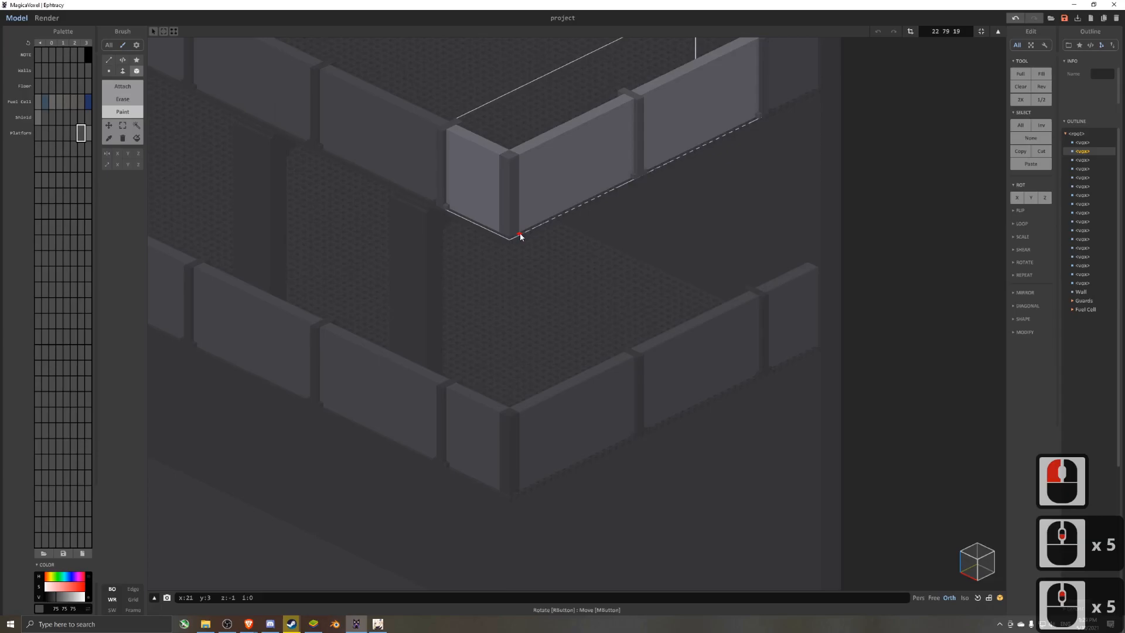
double_click(518, 233)
left_click(497, 229)
middle_click_drag(526, 311, 577, 200)
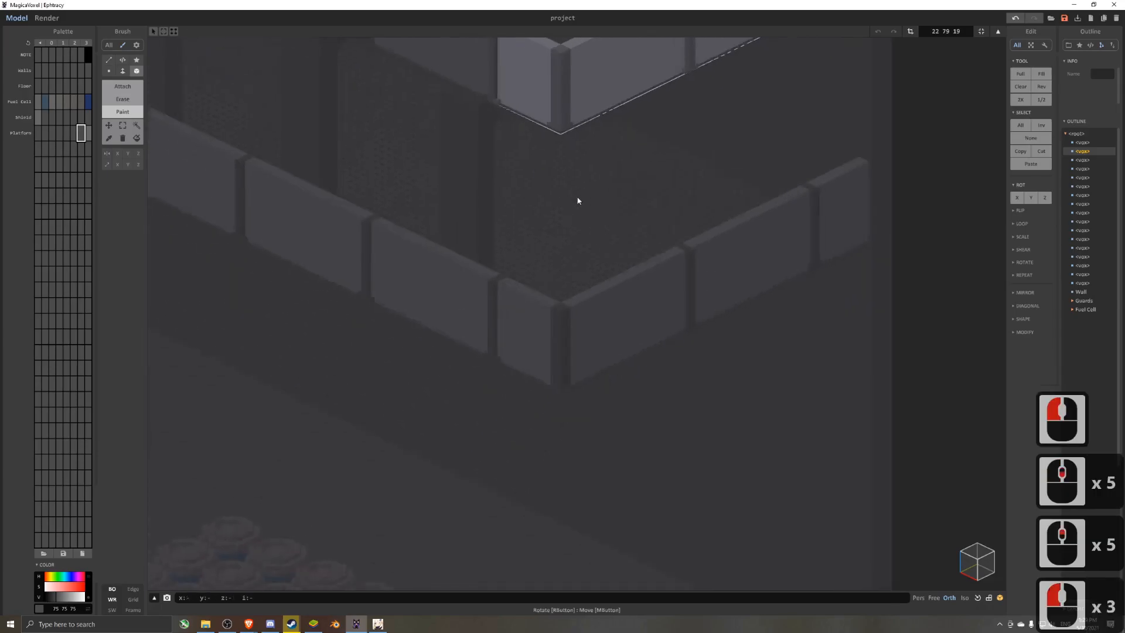
- Reopen the lower corner railing and paint the remaining foot voxels on both sides of its corner post
key("Tab")
double_click(571, 386)
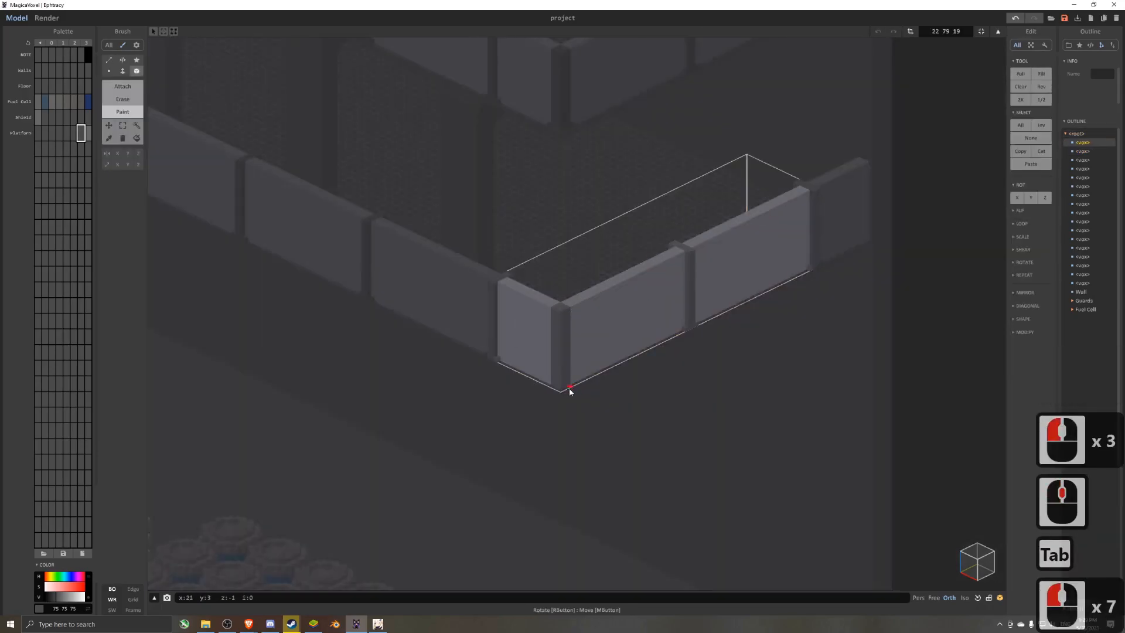
double_click(552, 387)
left_click(553, 386)
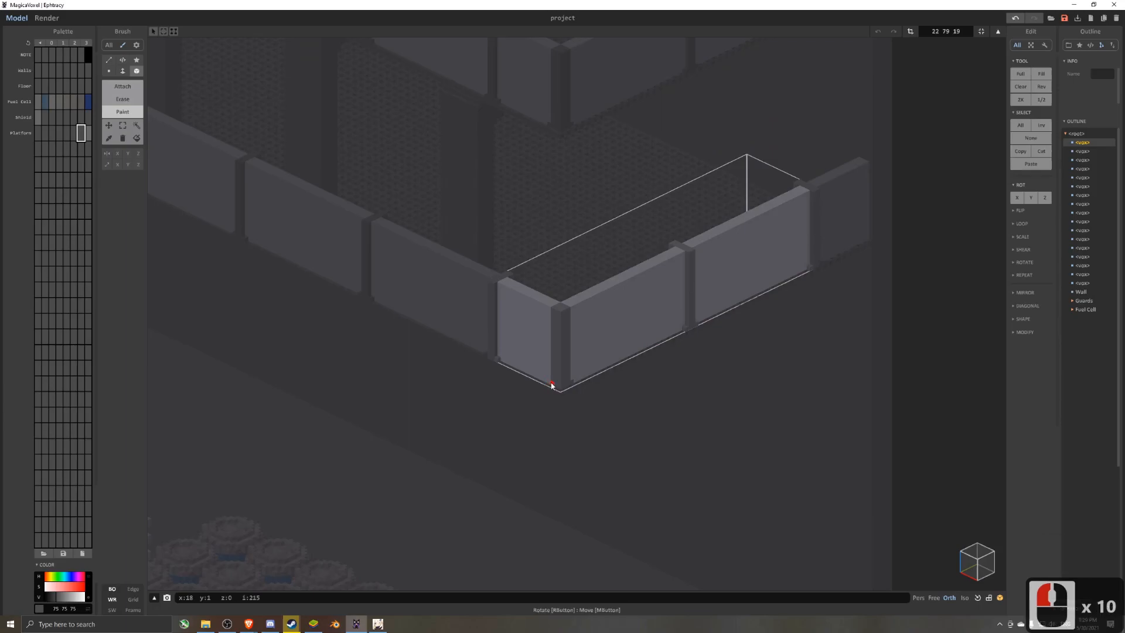
- Render the room lit by an image-based sky and adjust the rotation of the sky image
scroll(615, 300, "down", 6)
middle_click_drag(624, 342, 638, 395)
scroll(638, 395, "down", 5)
key("8")
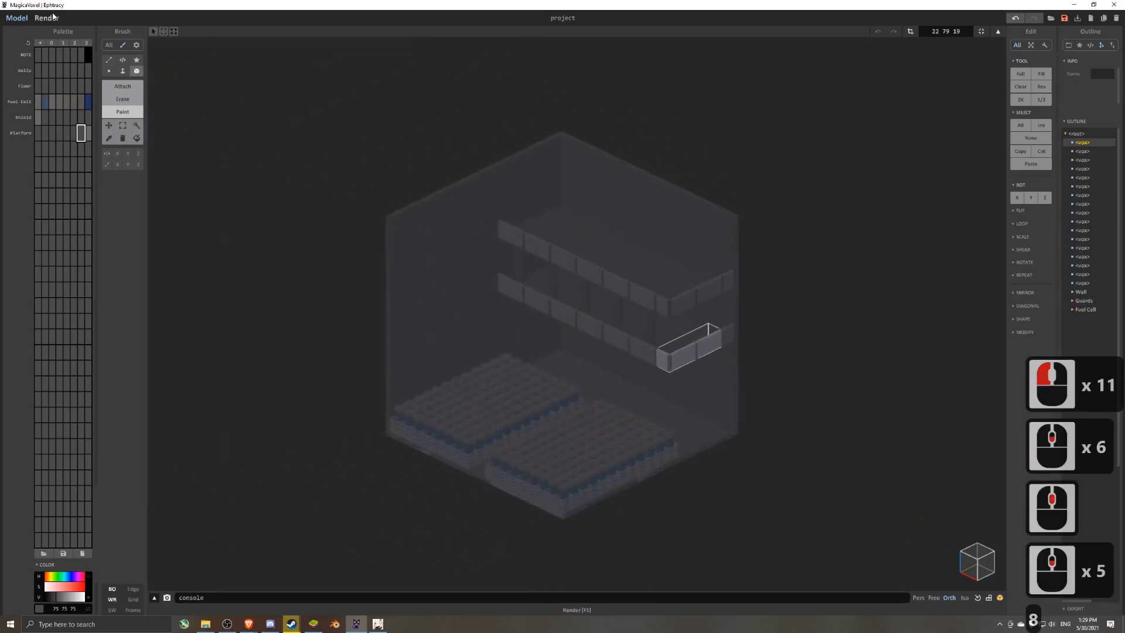
left_click(59, 19)
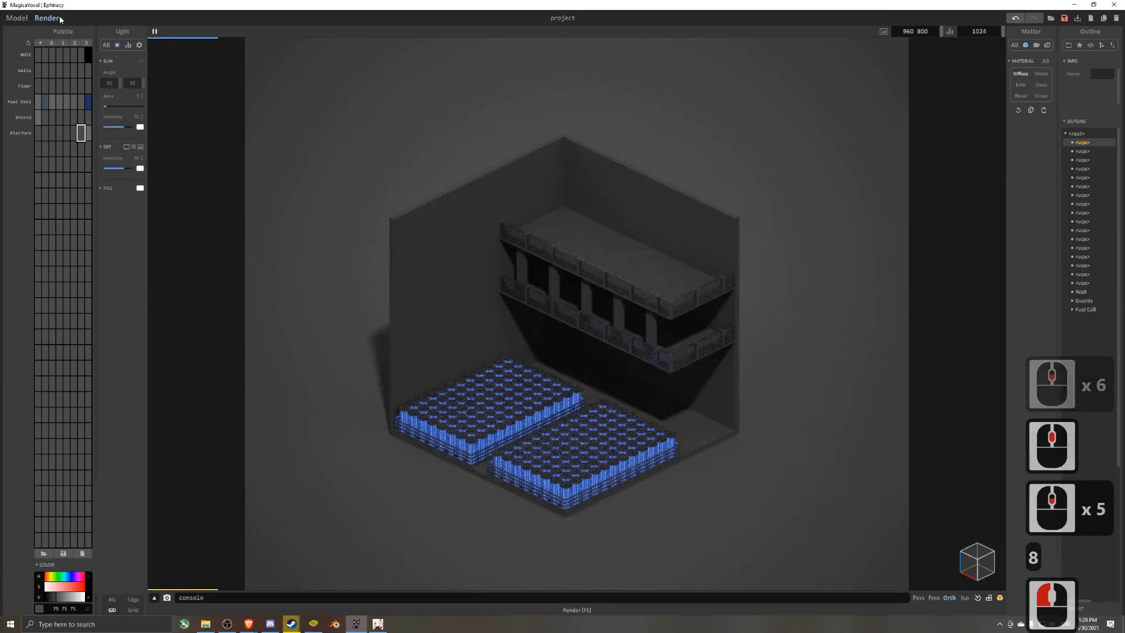
left_click(135, 147)
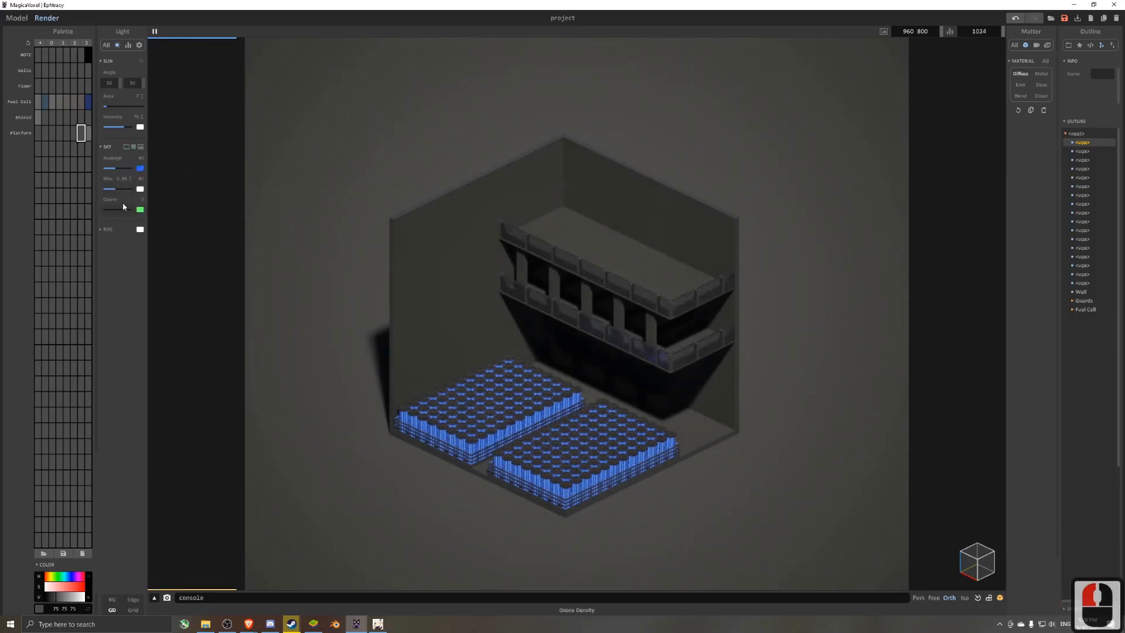
left_click(141, 147)
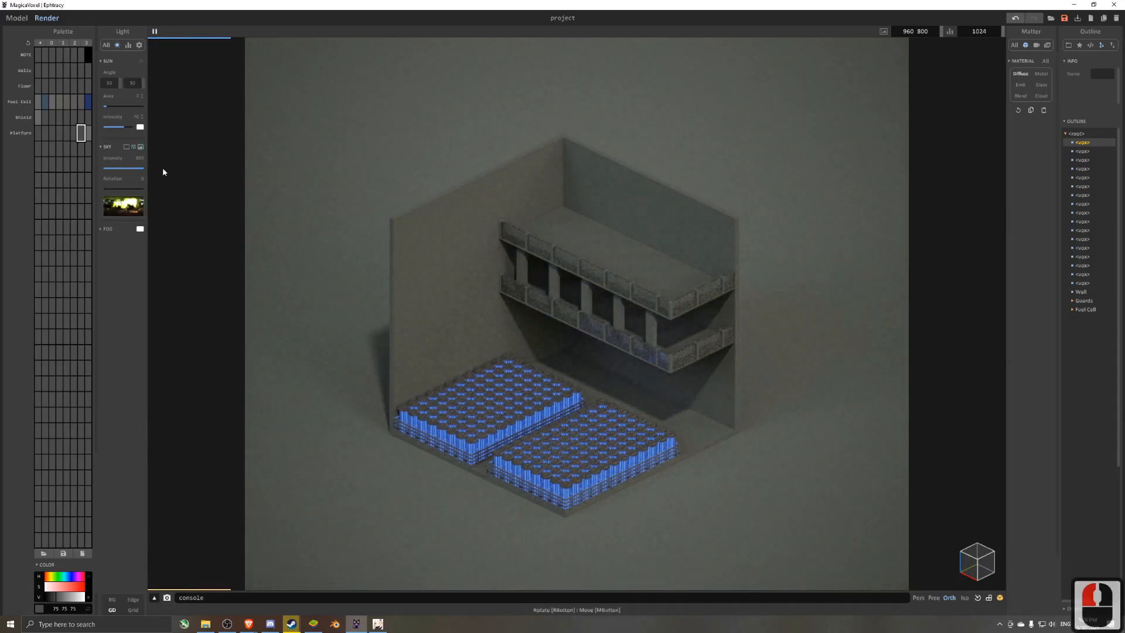
left_click_drag(123, 185, 132, 189)
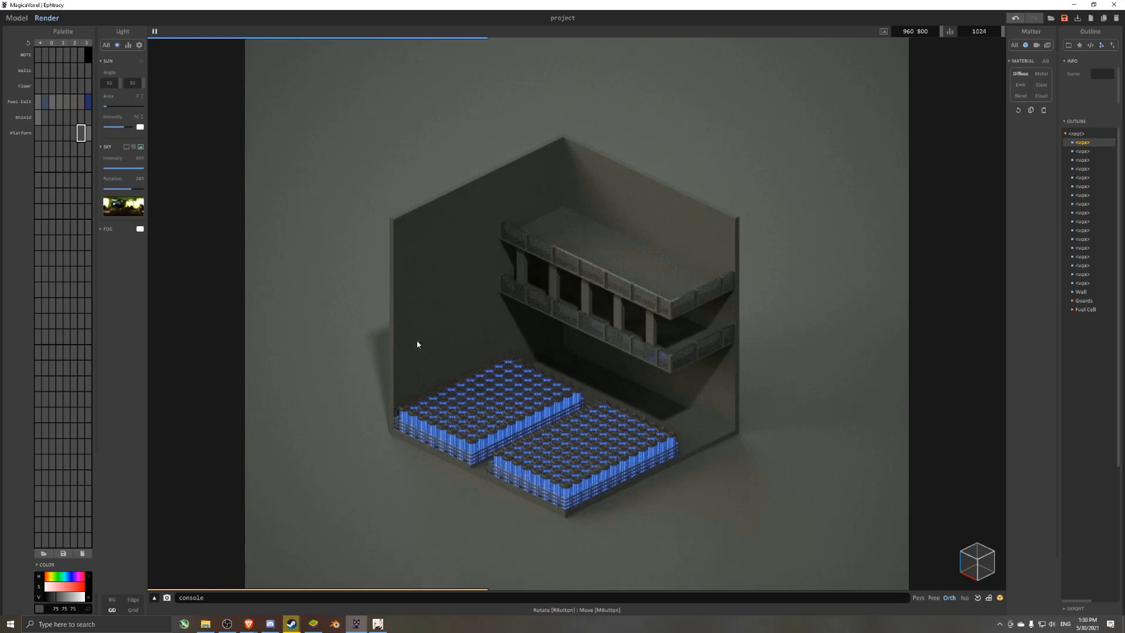
- Adjust the camera's vignette and lower the bloom mix for the render
left_click(1036, 44)
mouse_move(1025, 178)
left_mouse_down()
mouse_move(1015, 178)
mouse_move(1023, 195)
left_mouse_up()
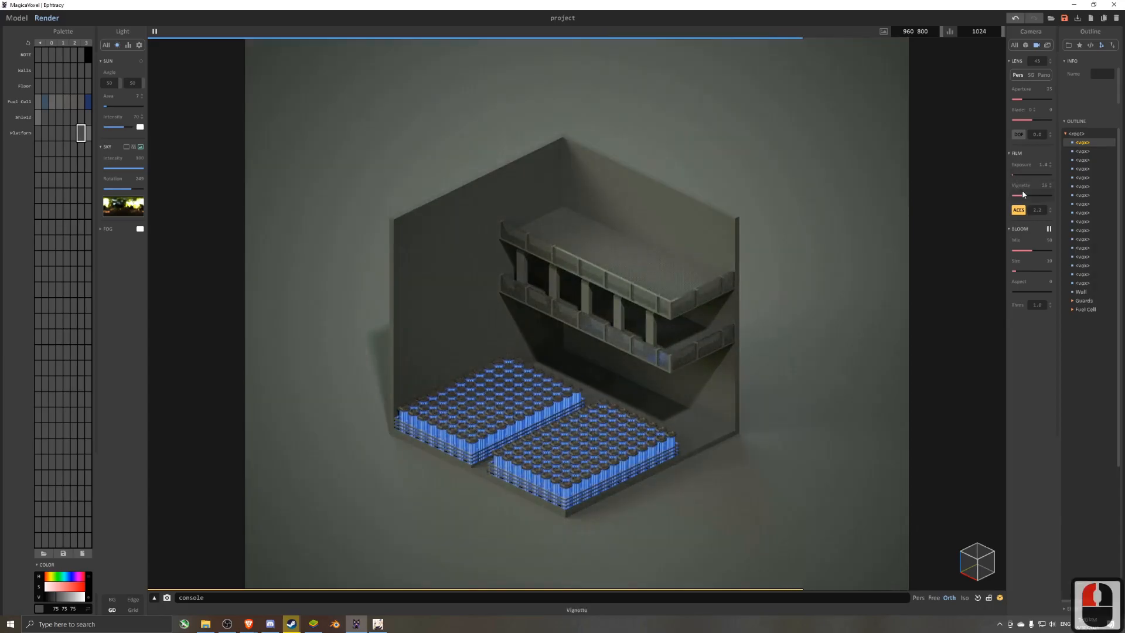
left_click_drag(1032, 247, 1027, 249)
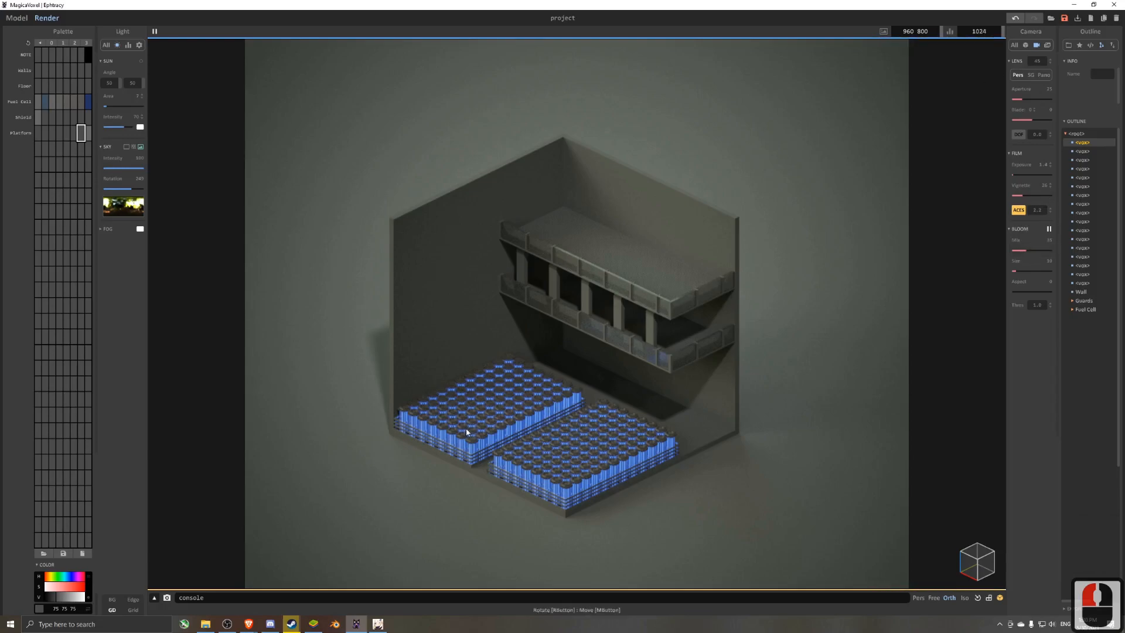
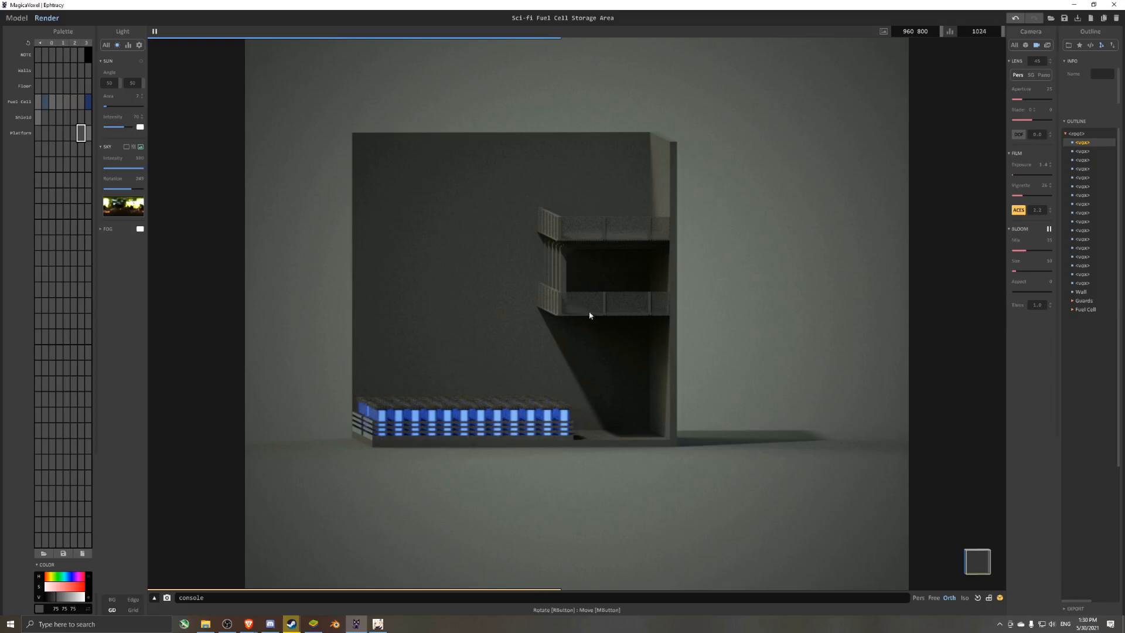
- Add a new object to the model, raise it above the floor, and resize its canvas to 40 40 132
left_click(16, 18)
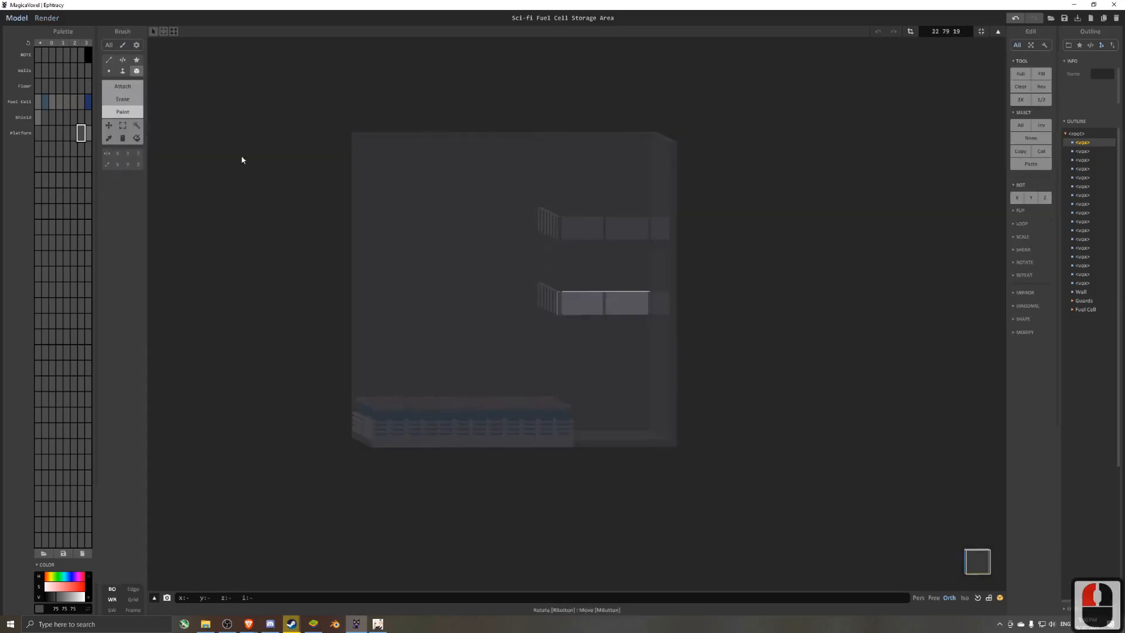
right_click_drag(178, 125, 222, 130)
key("Tab")
left_click(884, 31)
left_click(521, 305)
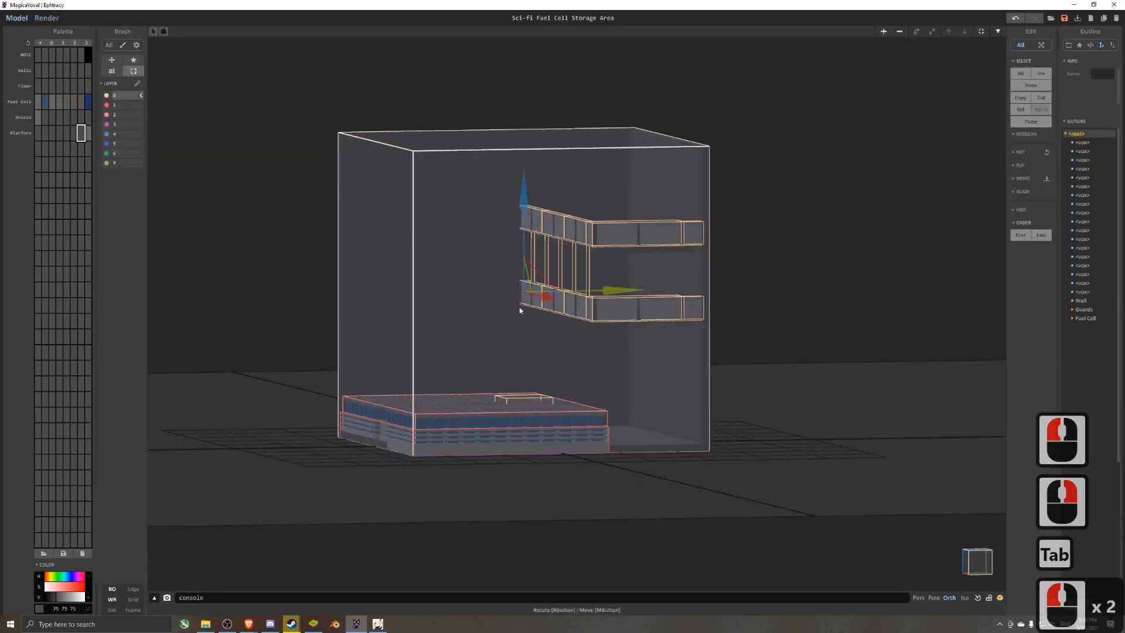
key("ctrl+z")
left_click_drag(525, 328, 525, 266)
key("Tab")
left_click(910, 31)
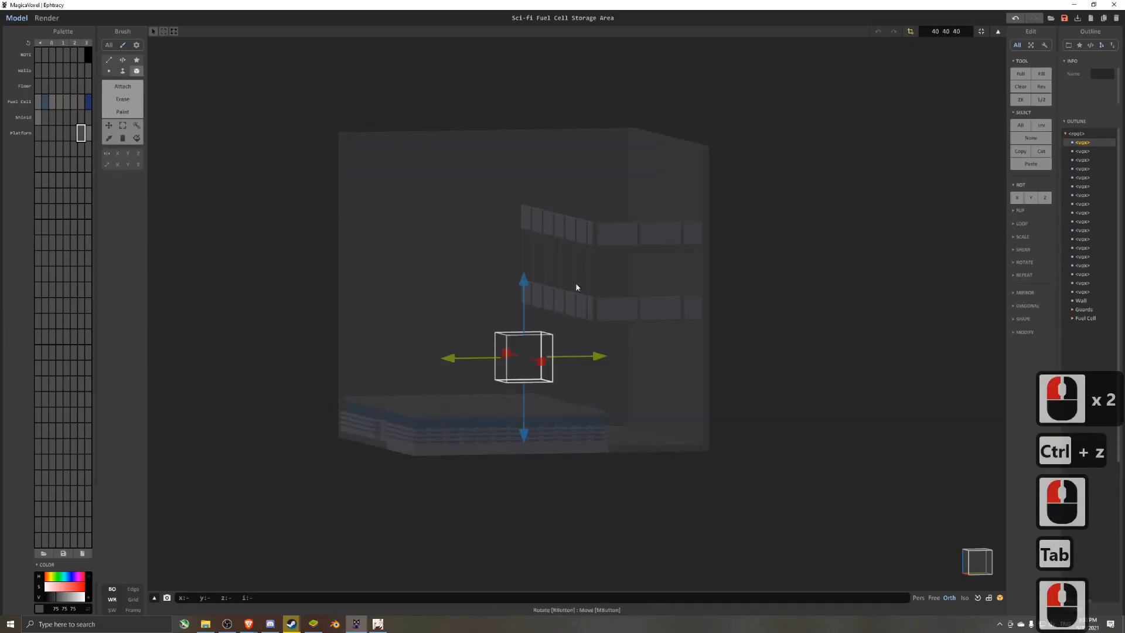
left_click_drag(524, 308, 524, 196)
left_click(911, 31)
- Set a Platform palette colour to dark grey 50 50 50 and build a solid 17 by 11 voxel column through the canvas's full height
right_click_drag(558, 181, 622, 229)
scroll(610, 230, "up", 5)
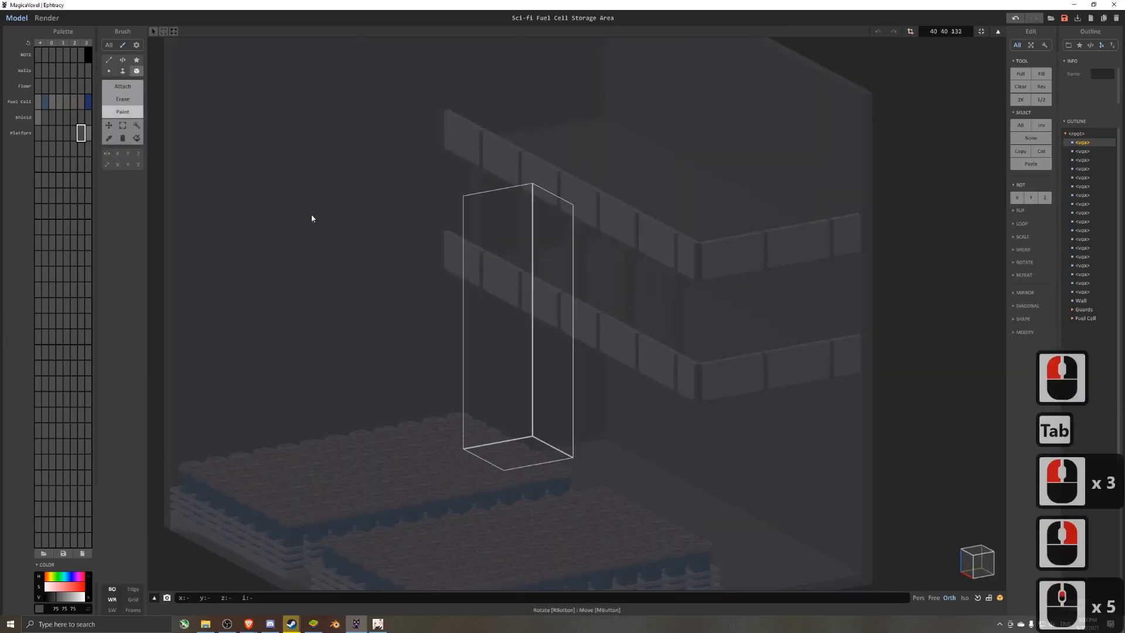
left_click(60, 133)
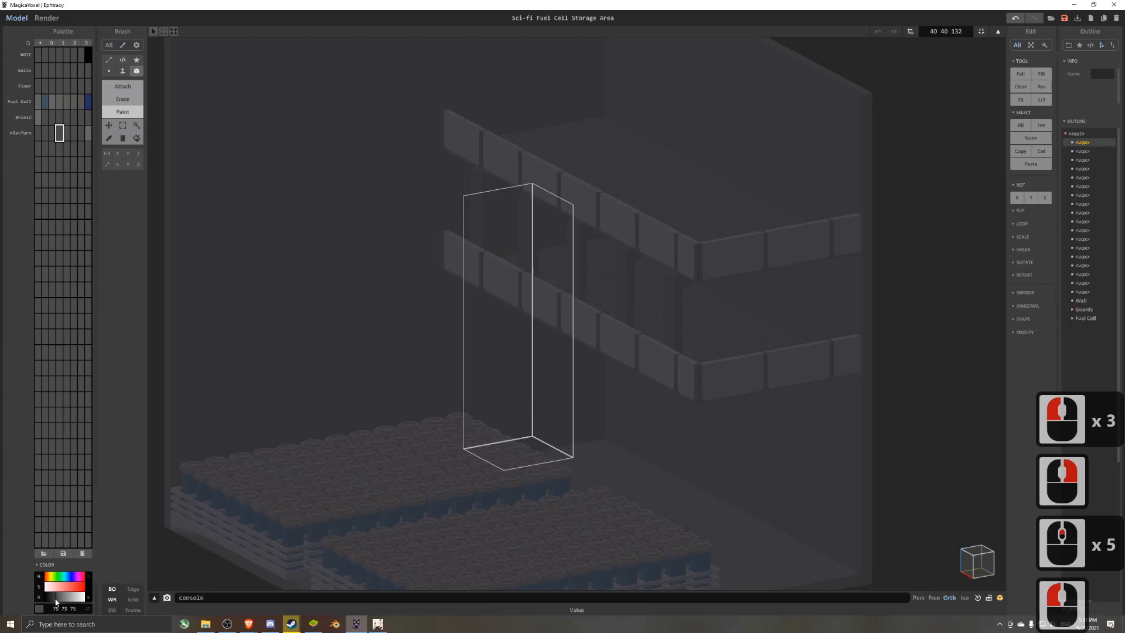
left_click_drag(56, 601, 53, 601)
right_click_drag(478, 200, 592, 298)
scroll(592, 298, "up", 3)
middle_click_drag(556, 474, 547, 459)
left_click_drag(579, 487, 582, 146)
left_click(123, 71)
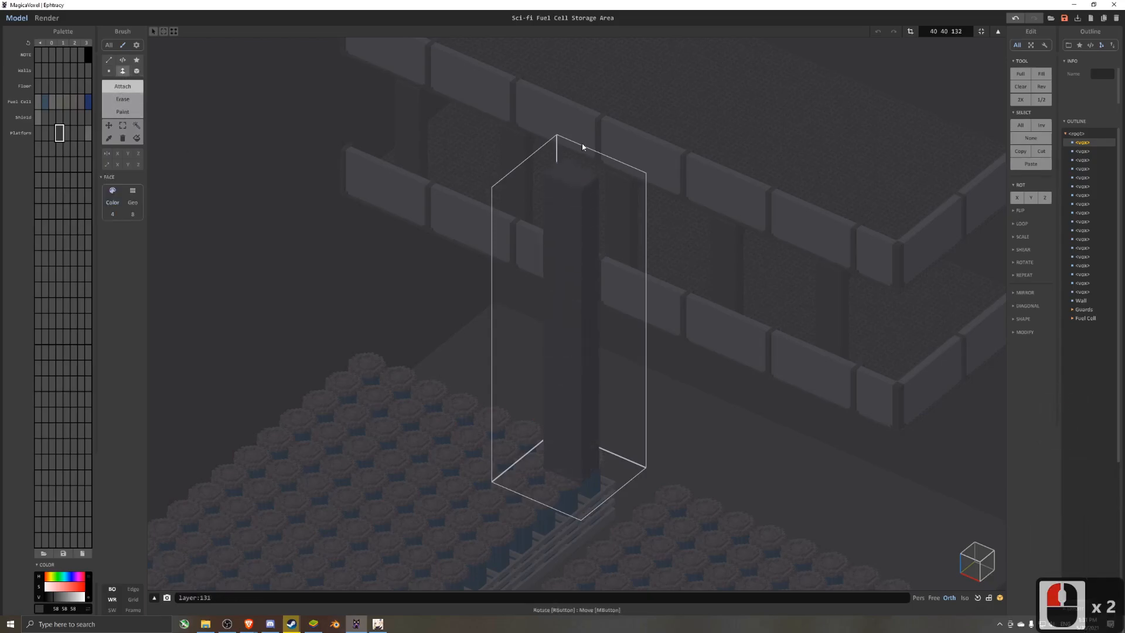
scroll(609, 219, "up", 4)
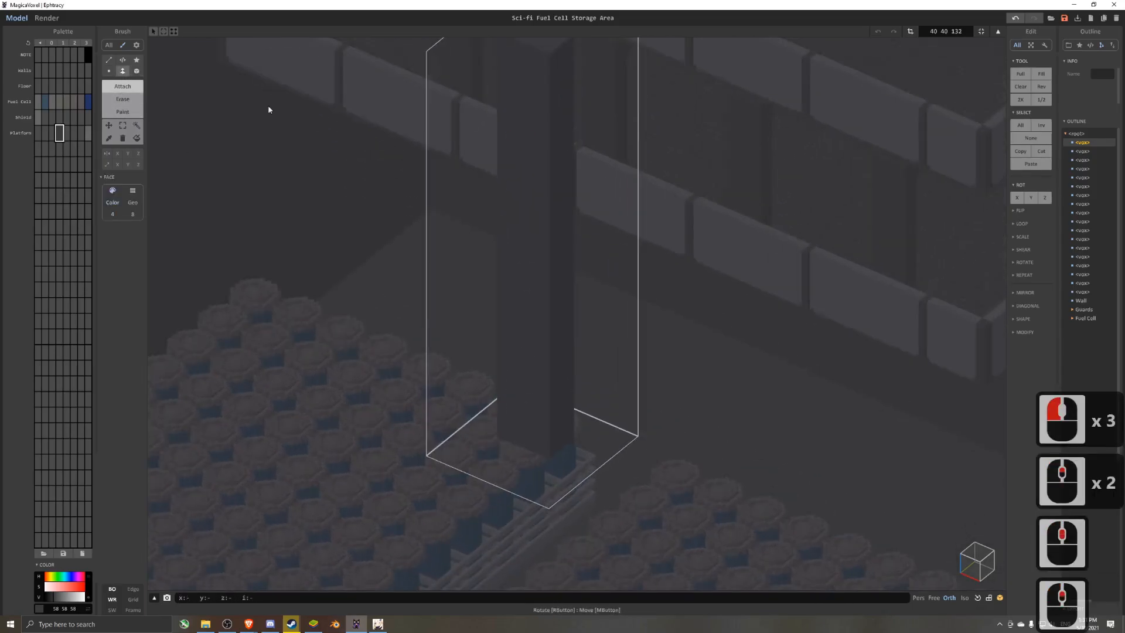
- Fit the canvas to the column, enable X and Y mirroring, and box-erase vertical grooves down its wide faces
left_click(137, 71)
middle_click_drag(505, 107, 558, 168)
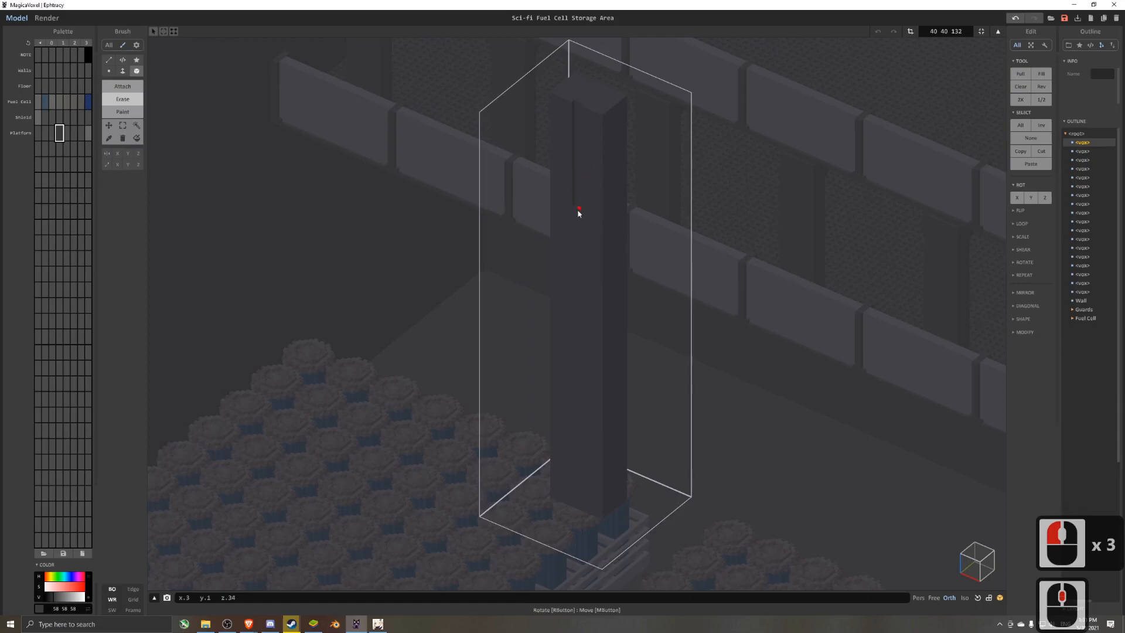
left_click(566, 478)
key("ctrl+z")
left_click(981, 31)
left_click(123, 127)
left_click(124, 153)
left_click(128, 154)
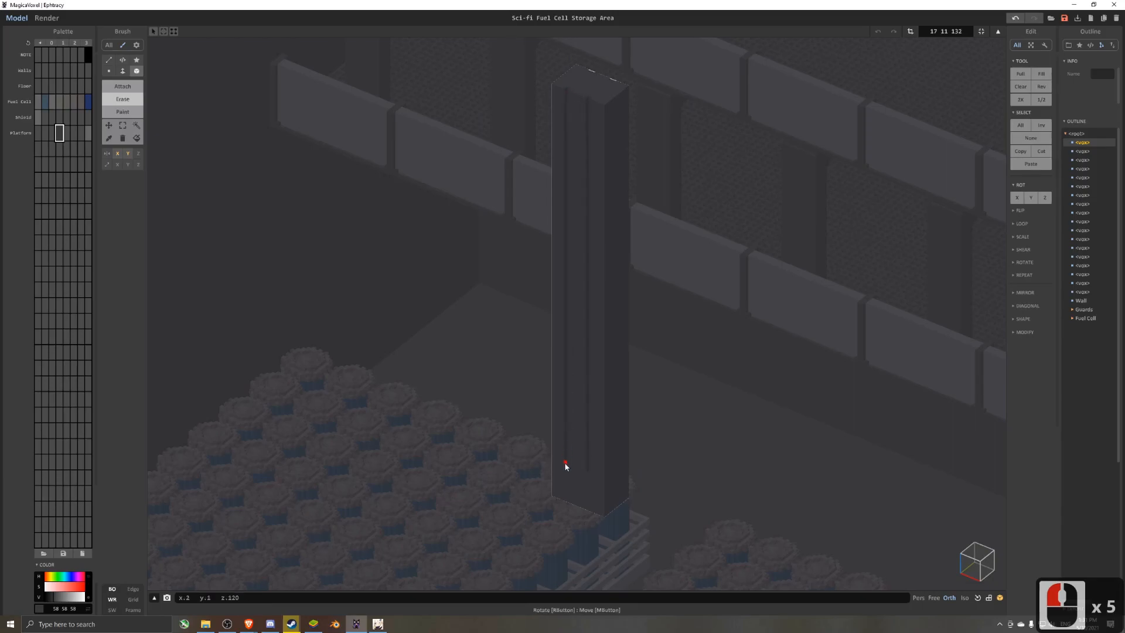
left_click(567, 506)
- Touch up the column's grooves by erasing voxels at their upper end
right_click_drag(570, 434, 683, 416)
scroll(655, 189, "up", 3)
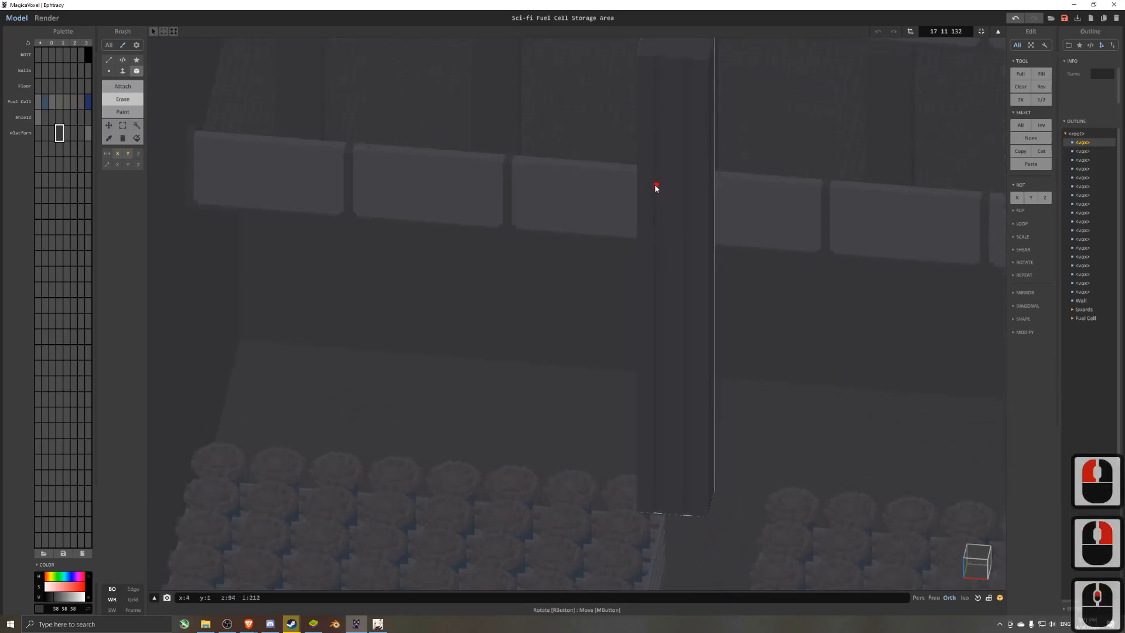
middle_click_drag(656, 185, 562, 316)
scroll(608, 121, "up", 1)
left_click(594, 108)
key("ctrl+z")
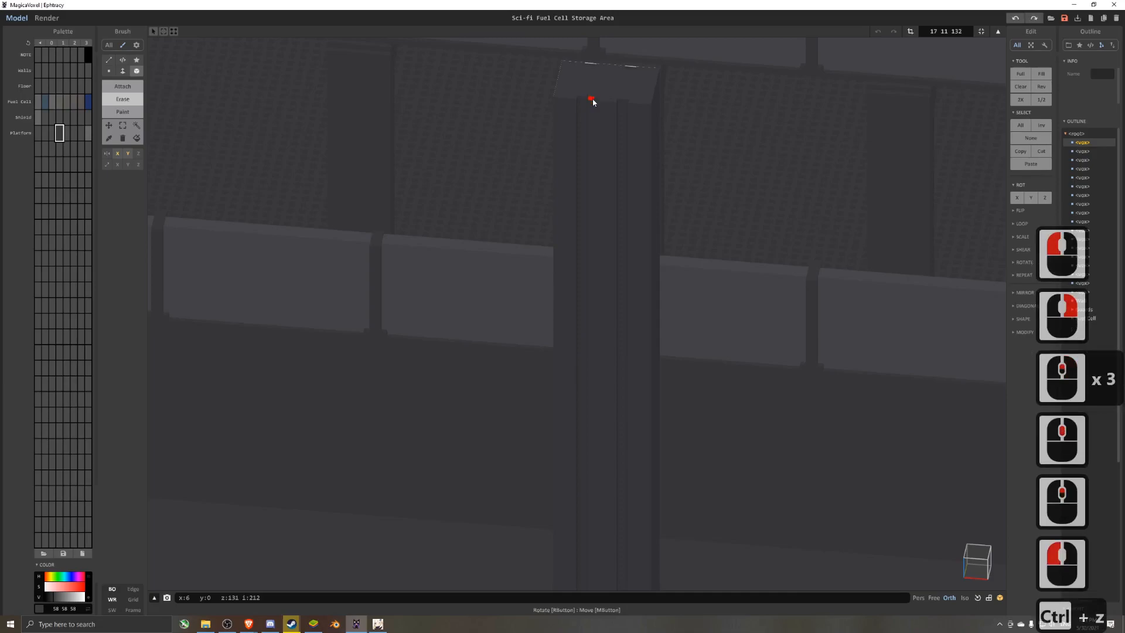
left_click_drag(591, 100, 579, 102)
left_click(574, 101)
scroll(762, 167, "down", 3)
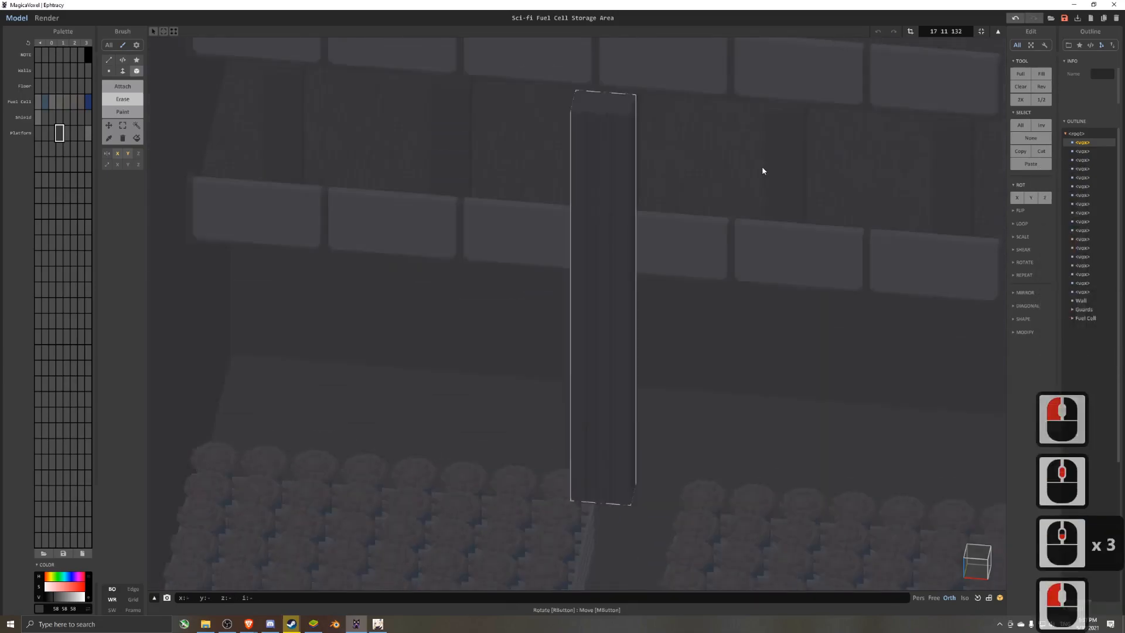
- Enlarge the column's canvas to 256 256 256
left_click(946, 31)
left_click(946, 31)
type("432342")
key("Return")
scroll(768, 170, "down", 6)
right_click_drag(762, 175, 646, 202)
scroll(647, 181, "down", 2)
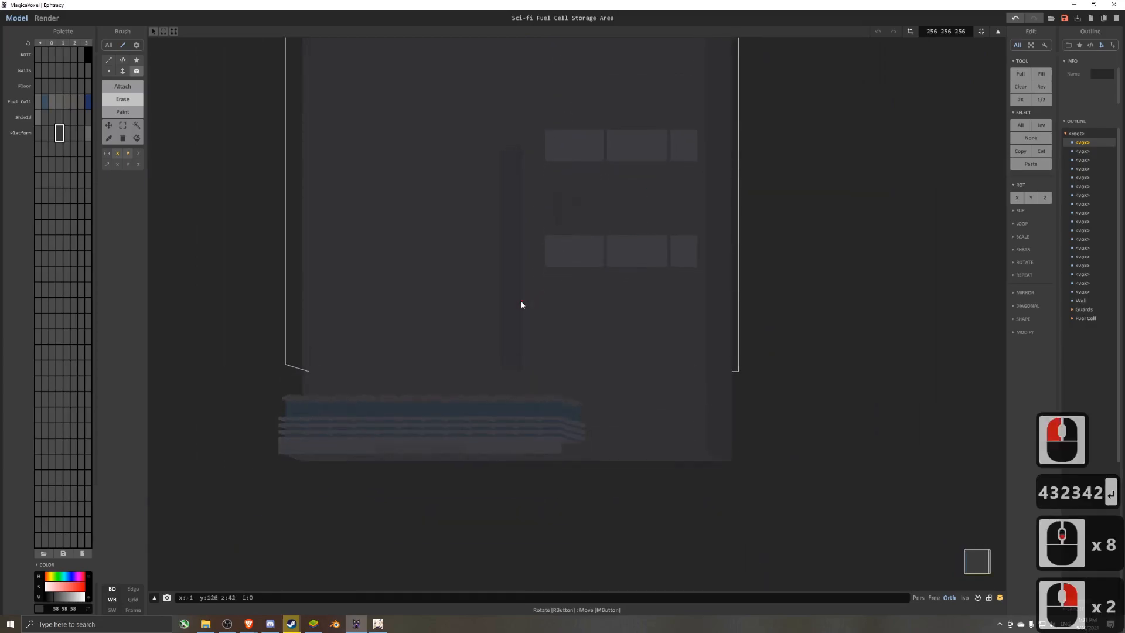
- Shift the column's voxels upward inside the enlarged canvas, clear of its bottom edge
left_click(517, 255, "ctrl")
scroll(521, 254, "down", 2)
right_click_drag(517, 255, 550, 191)
scroll(529, 247, "down", 1)
left_click(542, 219, "ctrl")
scroll(543, 219, "down", 4)
left_click(979, 562)
scroll(610, 260, "up", 4)
- Move the column's object to sit beneath the lower platform and open it for editing
key("Tab")
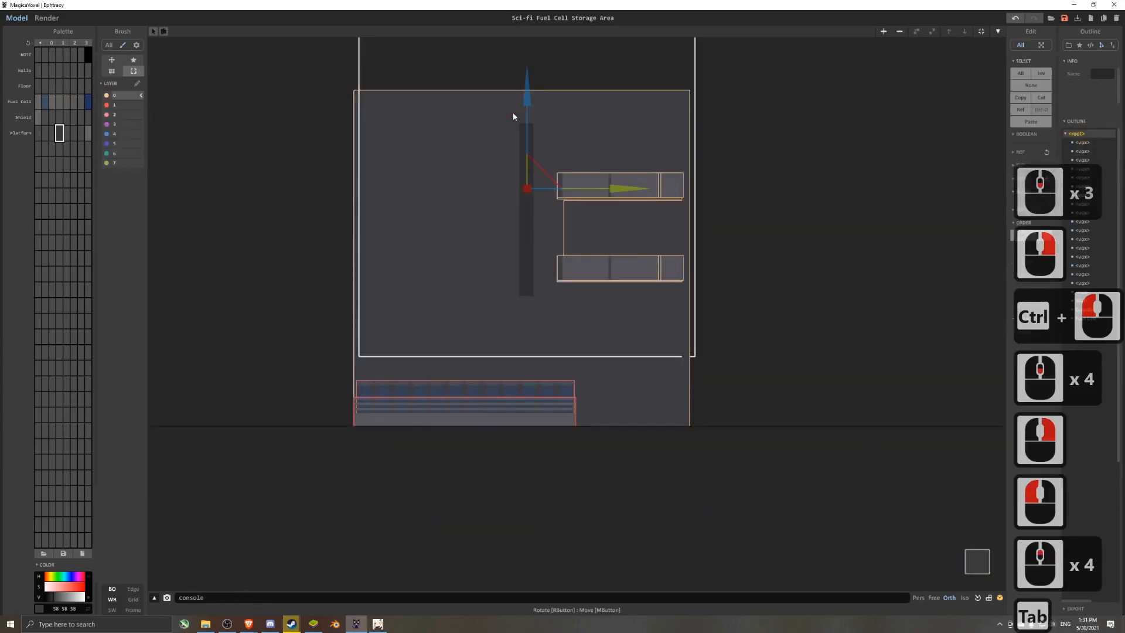
left_click_drag(618, 341, 740, 341)
left_click(635, 277)
key("Tab")
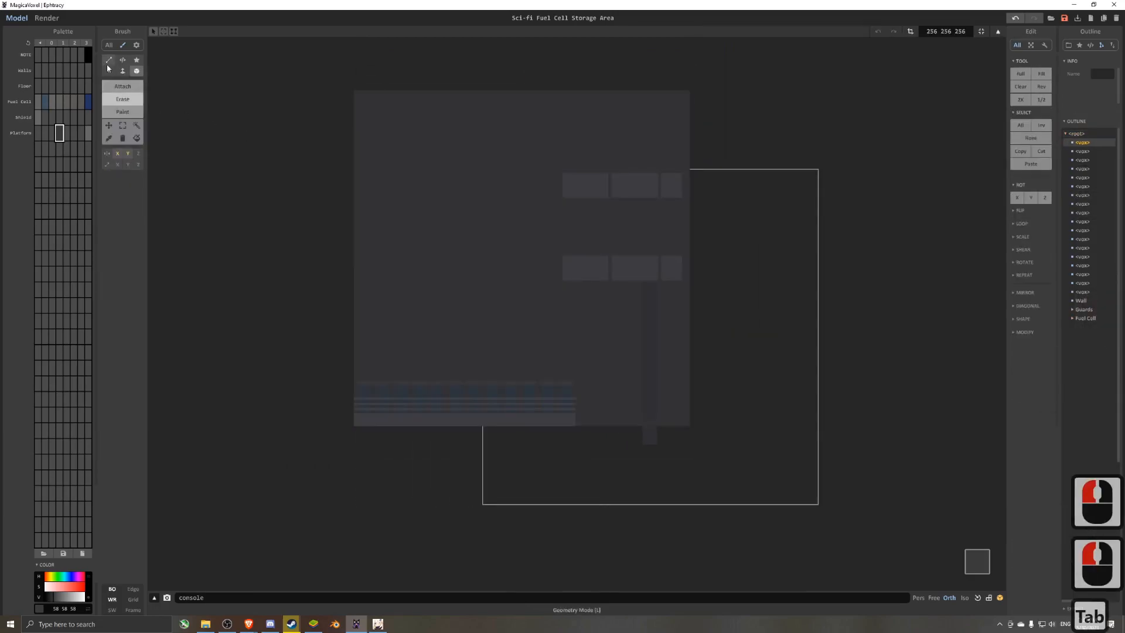
- Rotate the column into a diagonal brace sloping down toward the back wall and fit its canvas to 17 119 76
left_click(108, 128)
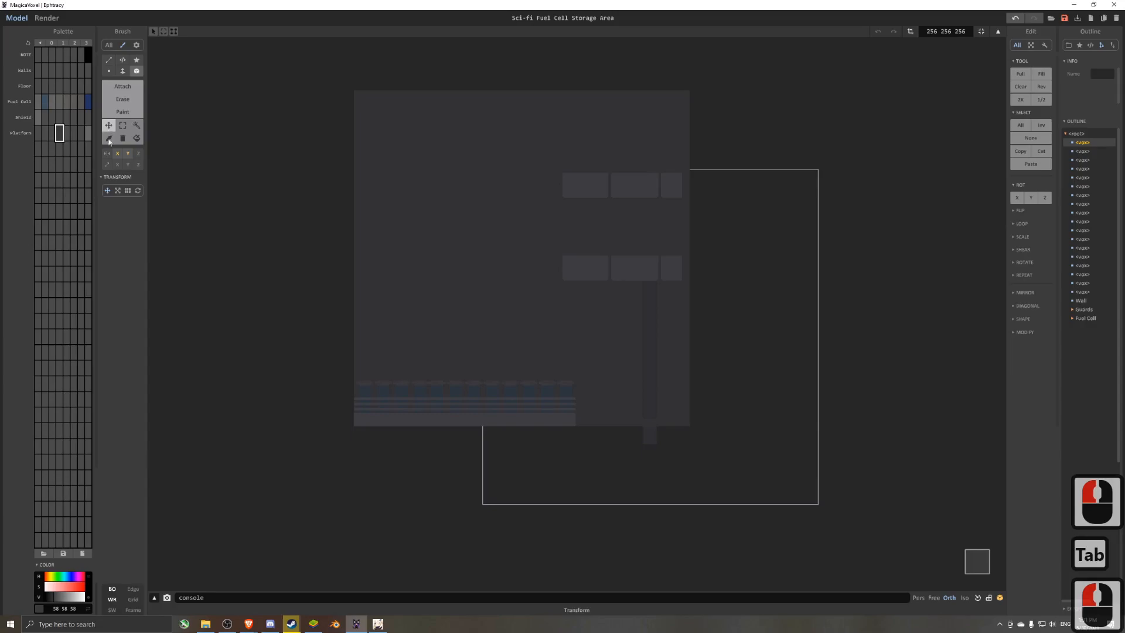
left_click(137, 190)
left_click_drag(550, 205, 321, 404)
left_click(978, 34)
scroll(733, 296, "up", 4)
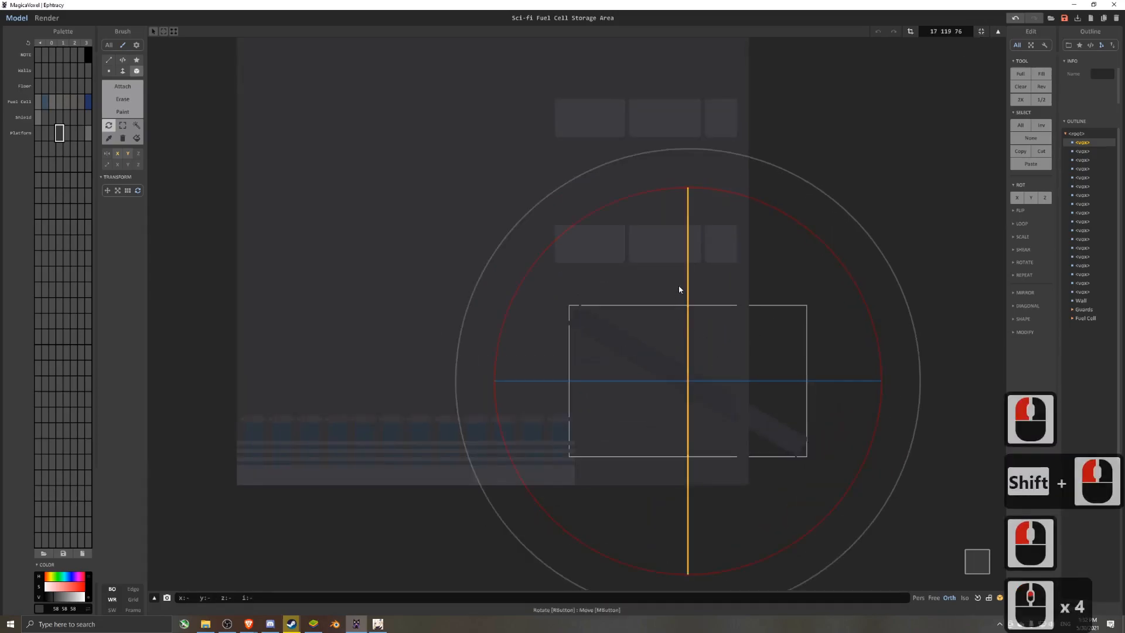
- Move the diagonal brace up against the underside of the lower platform
key("Tab")
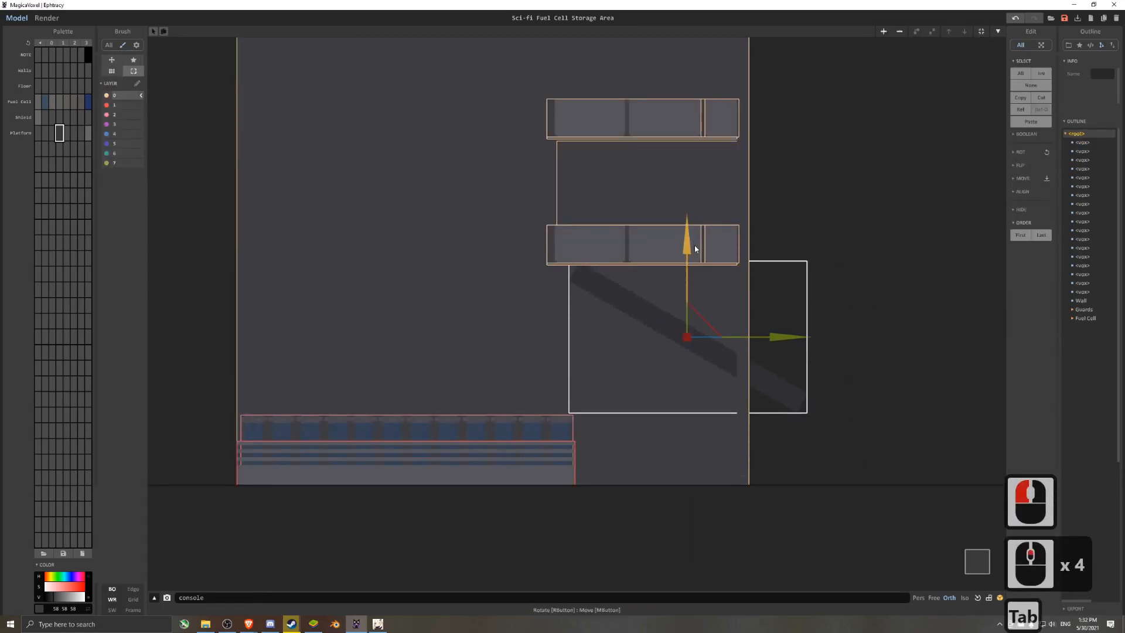
left_click_drag(695, 248, 694, 230)
right_click_drag(779, 321, 914, 328)
left_click_drag(697, 316, 812, 315)
right_click_drag(844, 318, 657, 381)
key("Delete")
left_click(829, 307)
scroll(657, 381, "up", 2)
middle_click_drag(657, 381, 606, 210)
scroll(606, 209, "up", 1)
- Crop the brace's canvas at the platform's underside and at the back wall to cut off the protruding ends
key("Tab")
left_click(911, 32)
right_click_drag(777, 267, 724, 214)
left_click(976, 565)
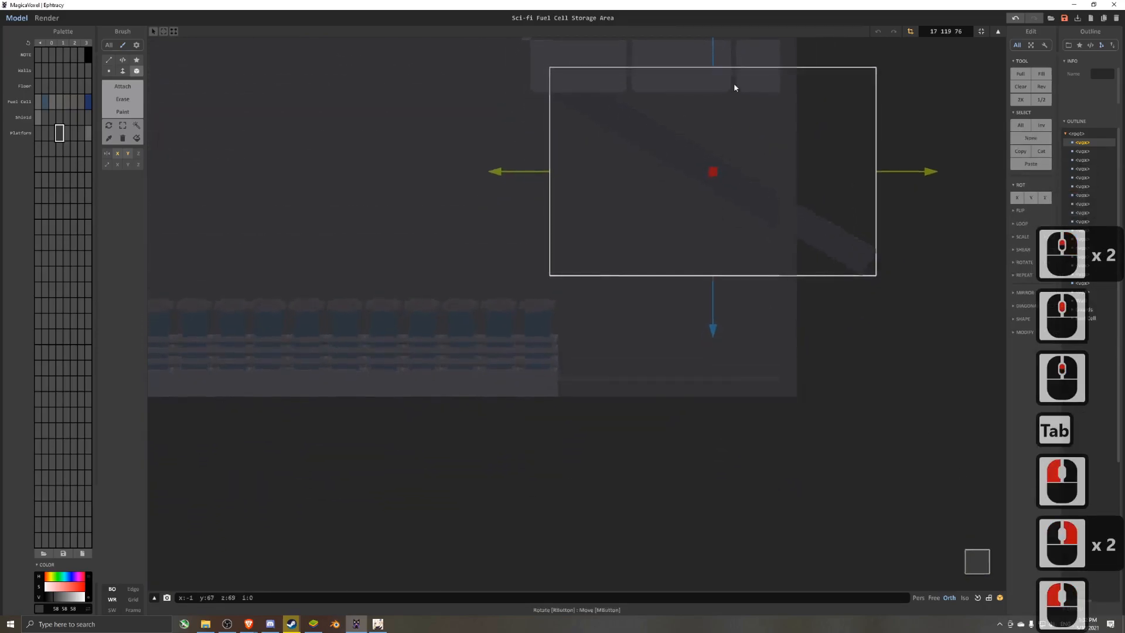
left_click_drag(693, 155, 696, 150)
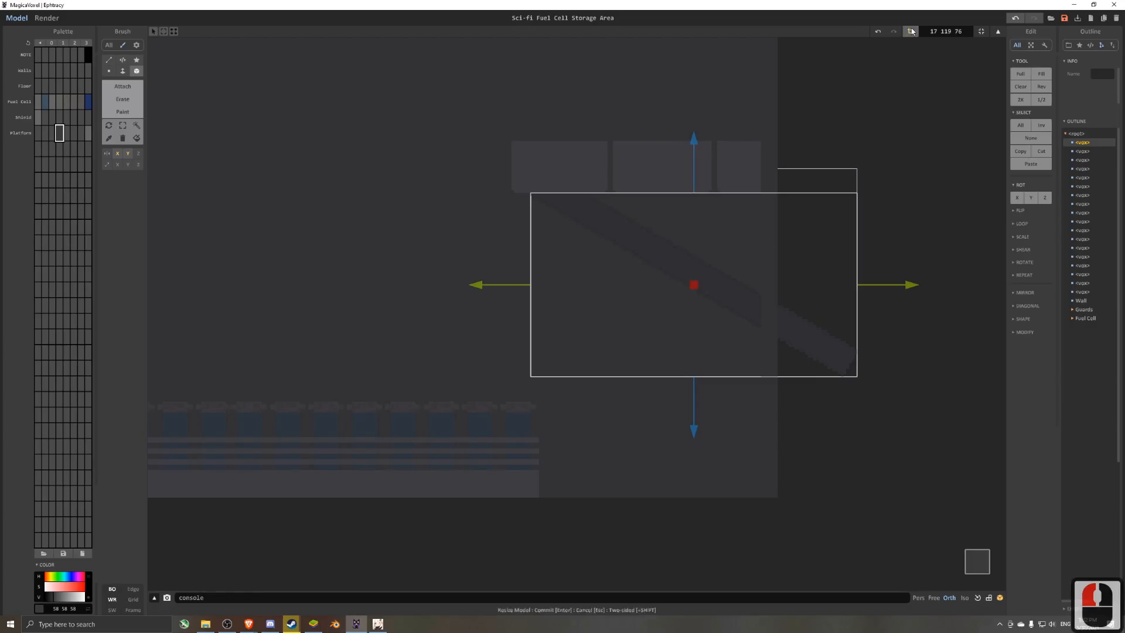
left_click_drag(877, 285, 799, 285)
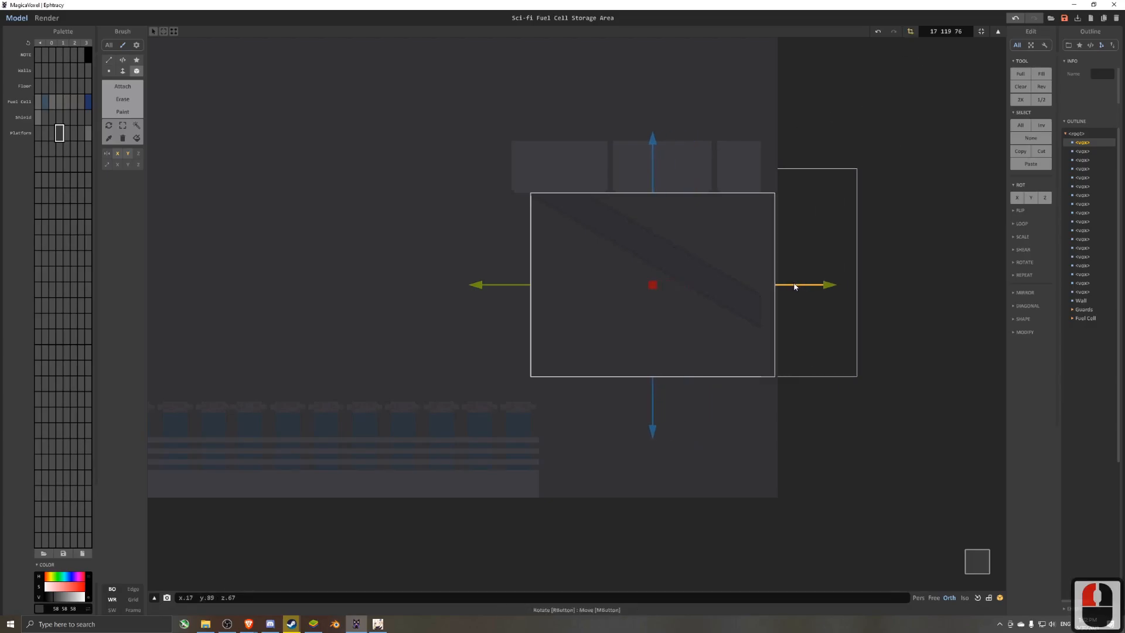
left_click(912, 31)
left_click(982, 31)
key("Tab")
right_click_drag(846, 198, 923, 202)
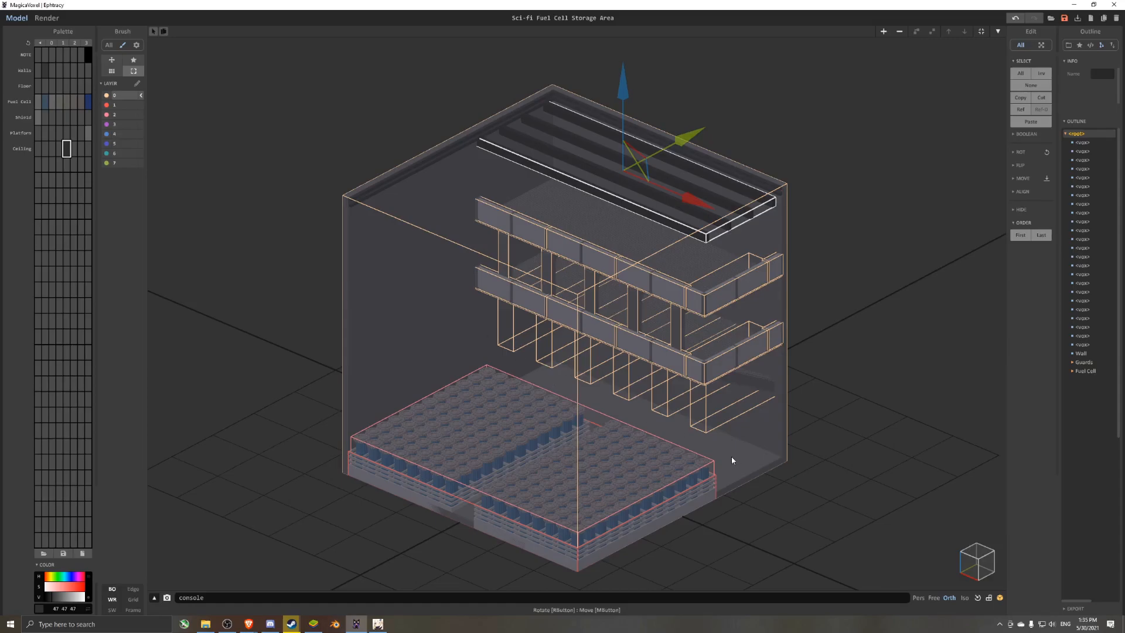
- Open the wall object and examine the room's floor and the aisle between the fuel cell blocks
double_click(734, 455)
right_click_drag(729, 452, 770, 396)
right_click_drag(649, 386, 619, 409)
right_click_drag(576, 345, 572, 339)
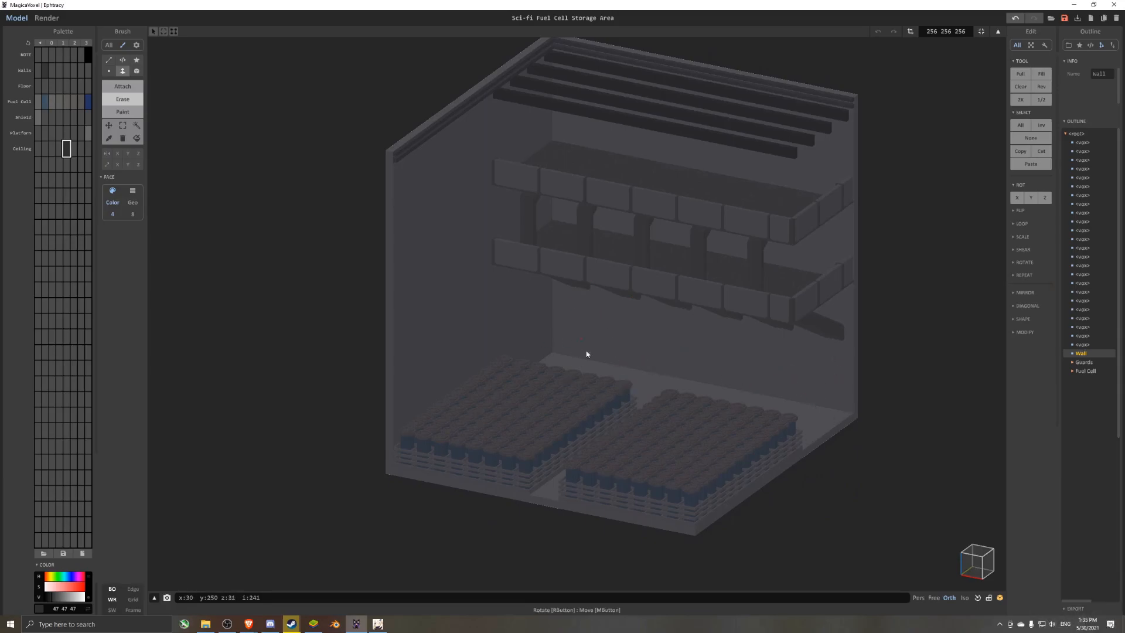
right_click_drag(607, 356, 614, 351)
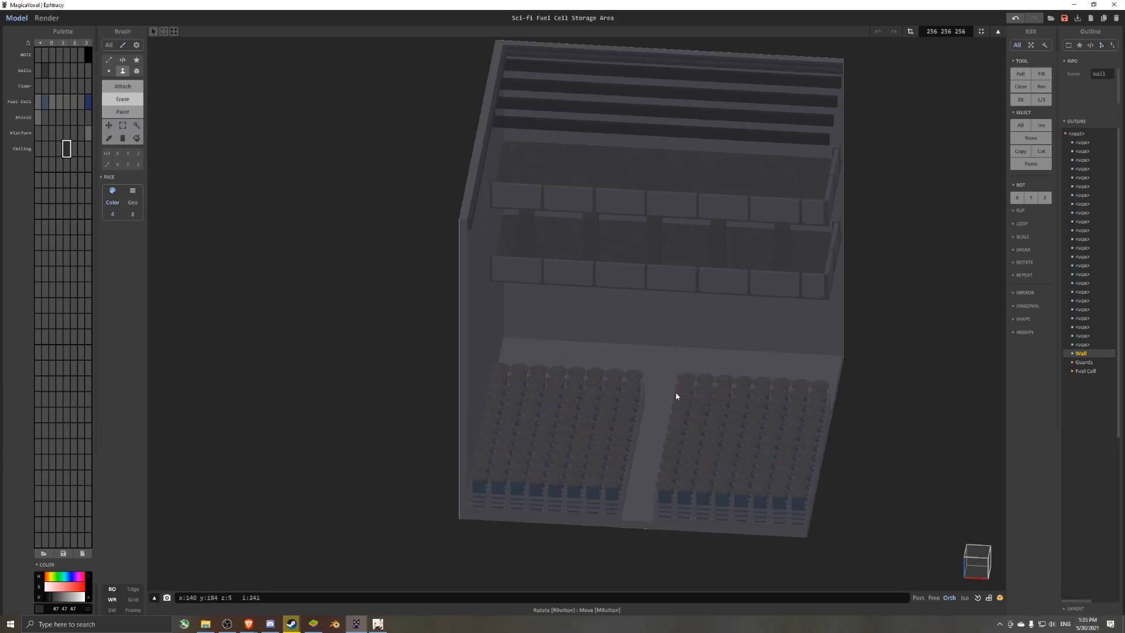
right_click_drag(676, 393, 657, 385)
scroll(657, 385, "up", 4)
middle_click_drag(657, 385, 629, 300)
- Add a new empty object on the floor between the two fuel cell blocks
key("Tab")
scroll(629, 300, "down", 3)
right_click_drag(629, 300, 677, 326)
left_click(885, 36)
scroll(627, 303, "down", 4)
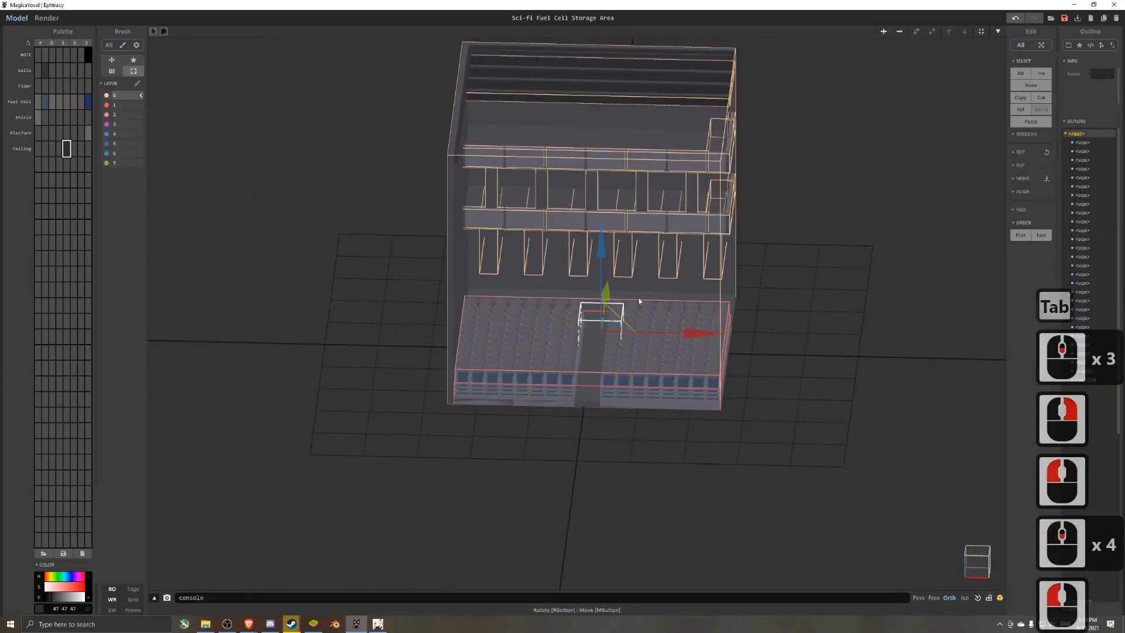
- Move the new object to the front end of the aisle between the fuel cell blocks and open it for editing
left_click_drag(608, 294, 594, 387)
key("ctrl+shift+a")
key("ctrl+z")
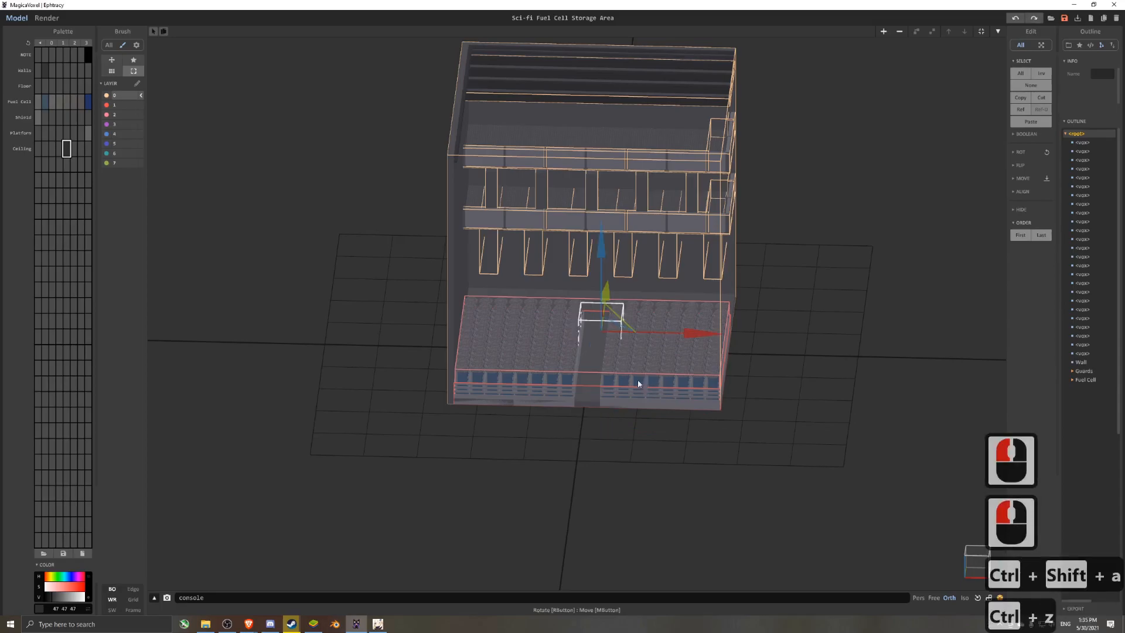
right_click_drag(641, 382, 542, 357)
left_click_drag(636, 306, 516, 399)
right_click_drag(516, 399, 778, 409)
scroll(778, 409, "up", 3)
key("Tab")
scroll(777, 409, "down", 1)
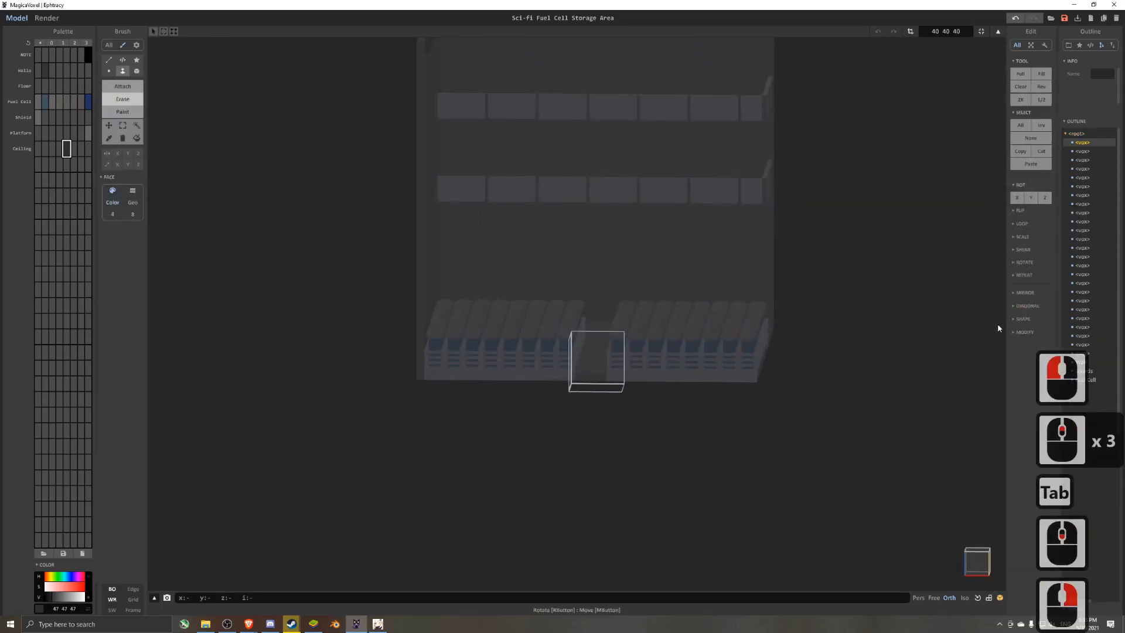
- Fill the new object's canvas with an ellipsoid and move the object farther back into the aisle between the fuel cell blocks
left_click(1023, 319)
double_click(1021, 332)
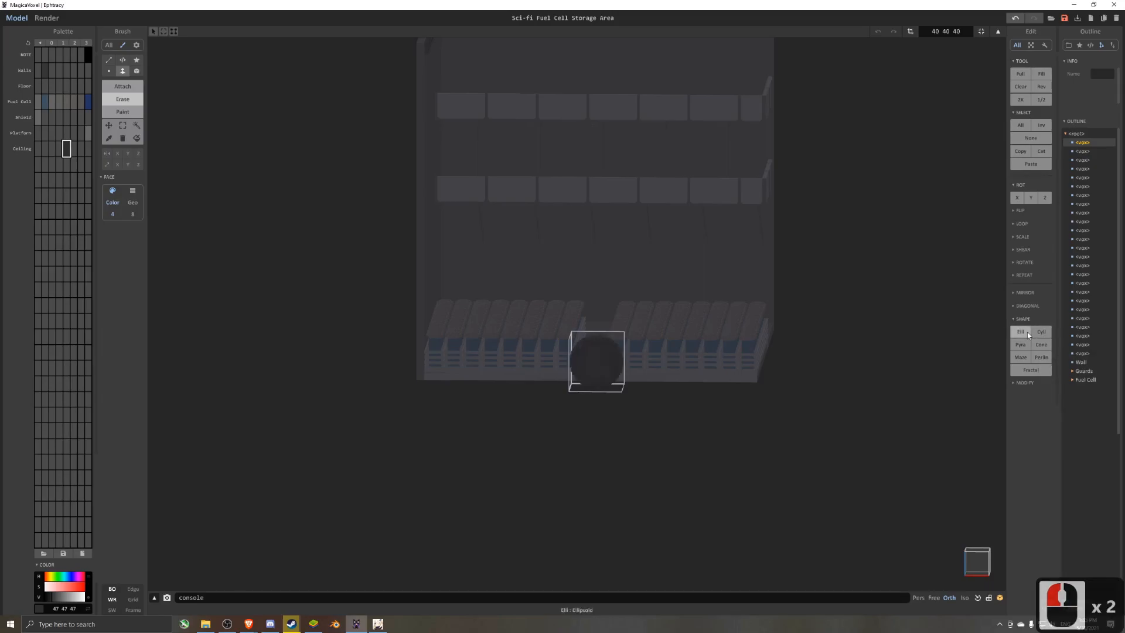
right_click_drag(980, 346, 866, 248)
key("Tab")
key("0")
scroll(757, 392, "up", 3)
right_click_drag(757, 392, 727, 359)
right_click_drag(618, 381, 568, 402)
left_click_drag(505, 402, 565, 365)
right_click_drag(566, 365, 764, 297)
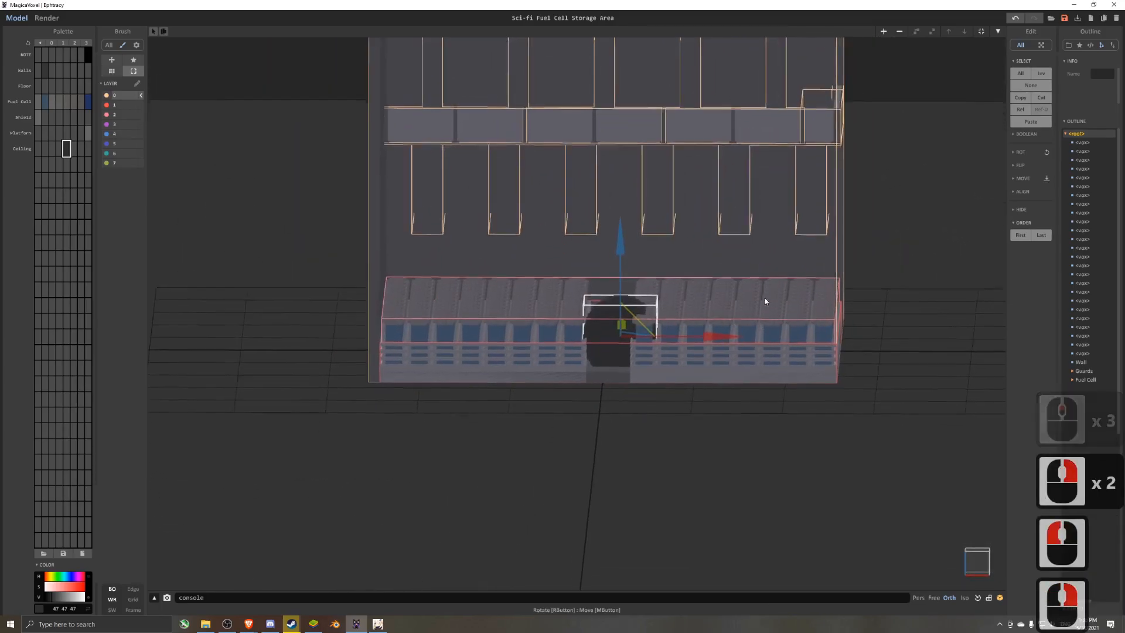
- Set the object's canvas size to 25 25 25 and center it across the aisle between the fuel cell blocks
key("Tab")
left_click(961, 33)
type("25")
key("Return")
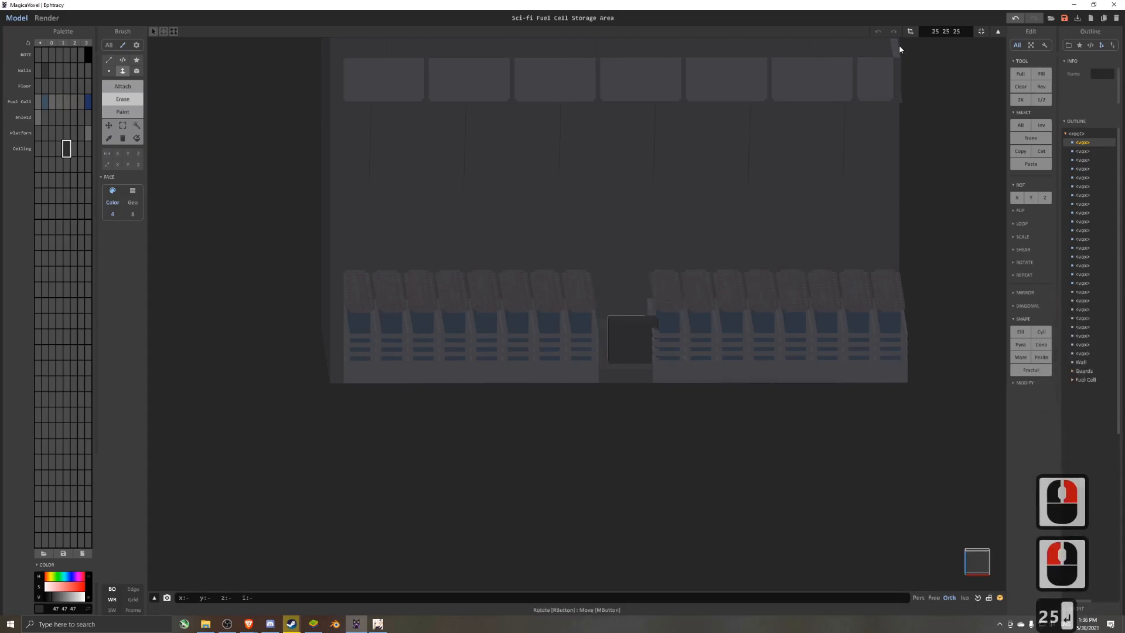
key("Tab")
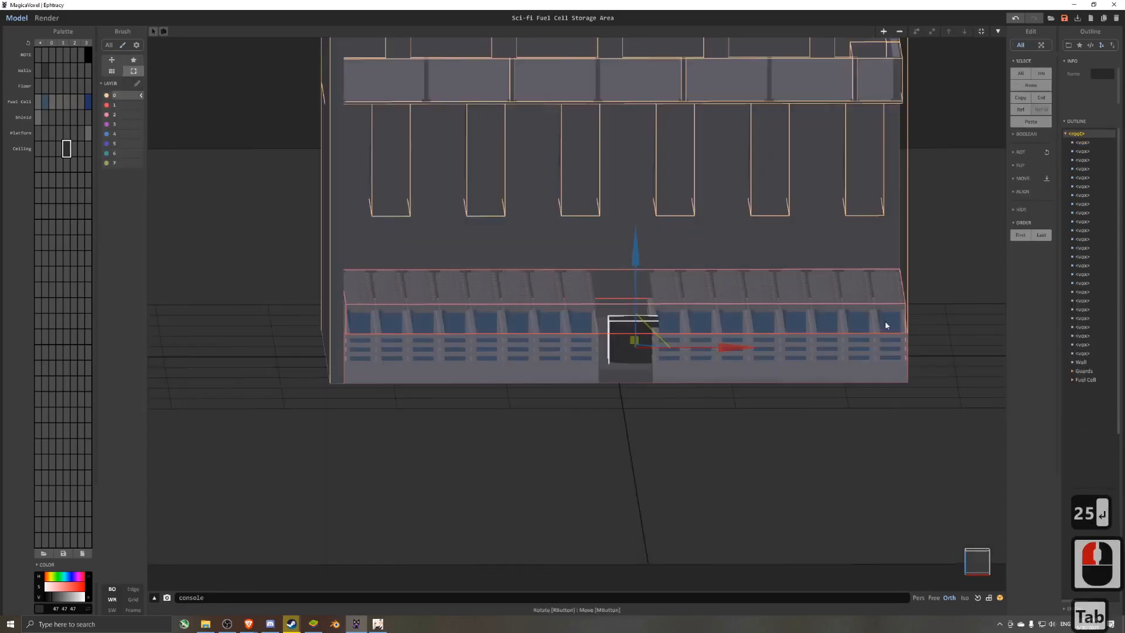
left_click_drag(720, 343, 708, 343)
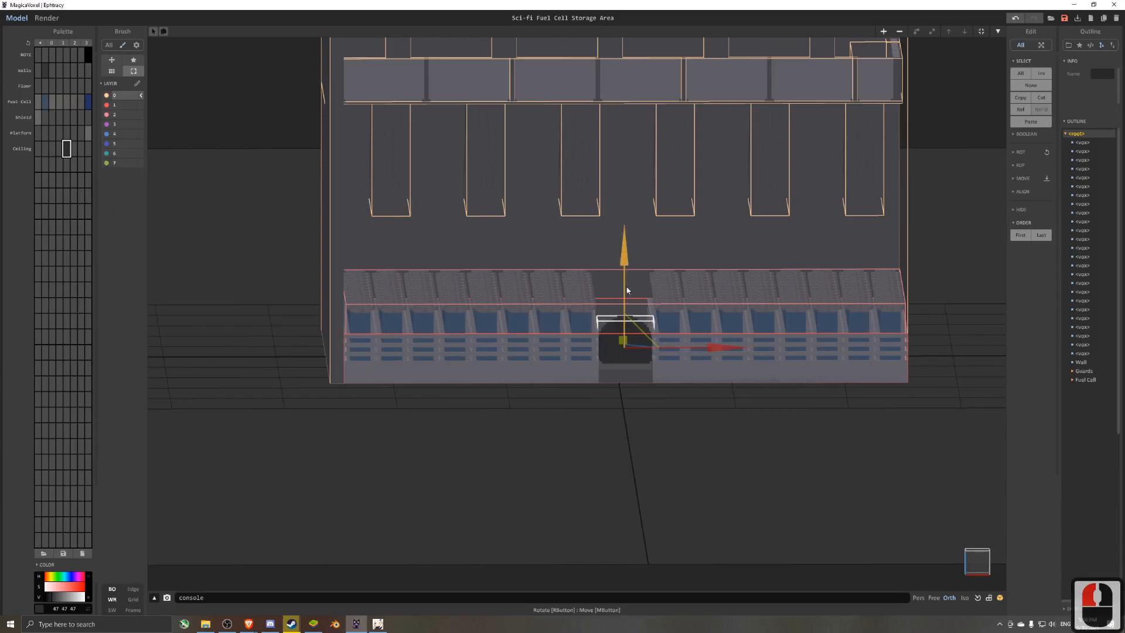
- Crop the canvas at floor level to 25 25 19, leaving only the arched part above the floor
right_click_drag(628, 291, 650, 283)
key("Tab")
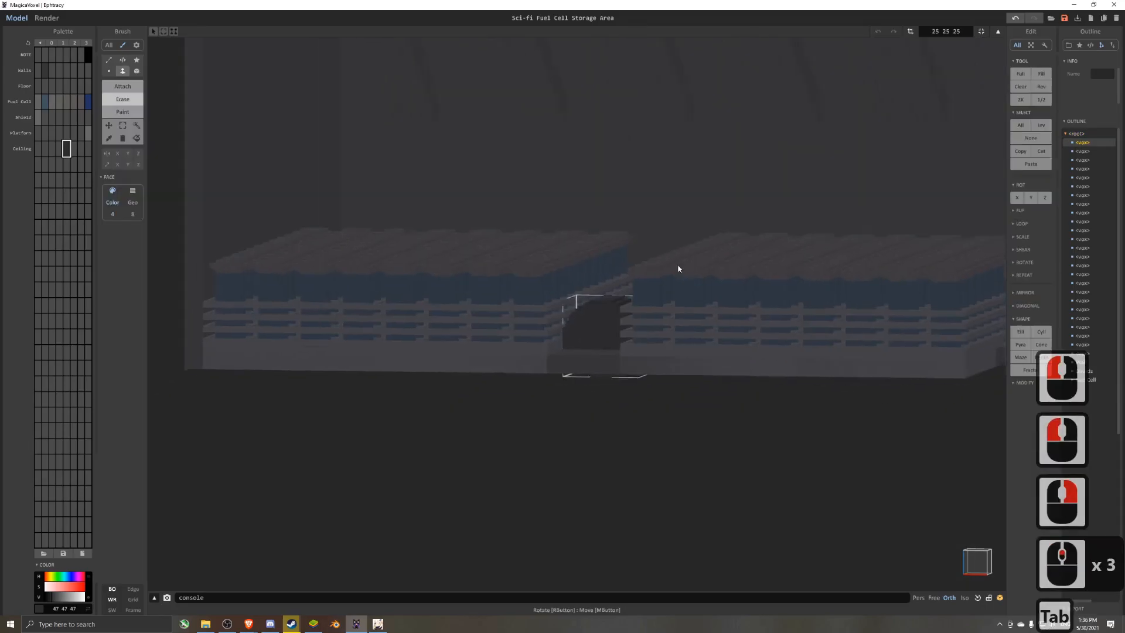
scroll(674, 270, "up", 2)
right_click_drag(784, 321, 974, 112)
left_click(912, 35)
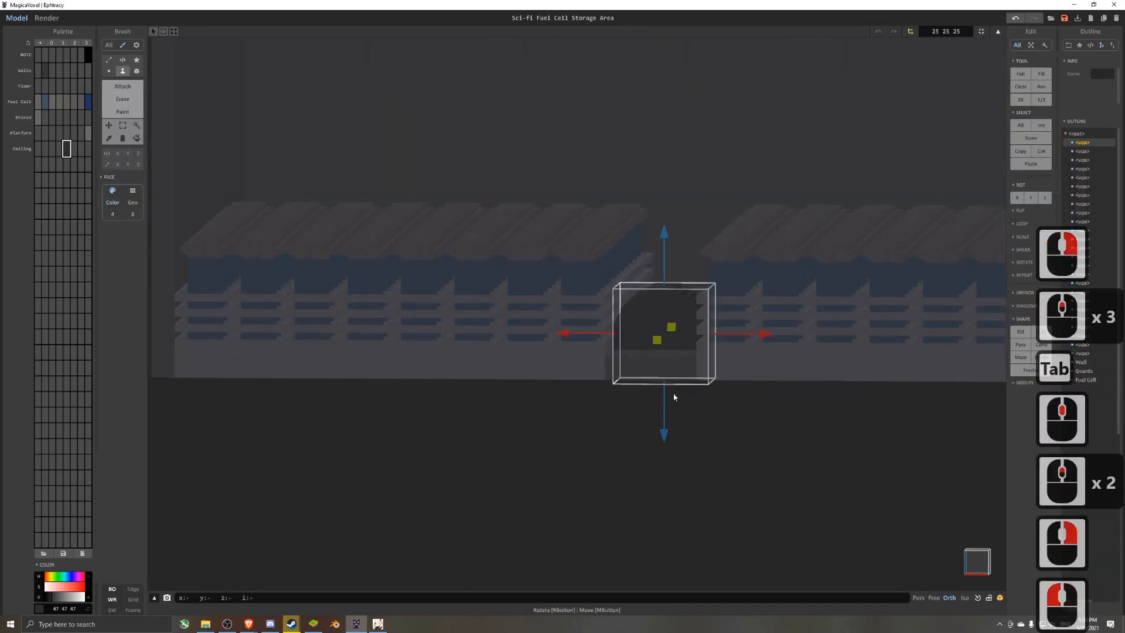
left_click(911, 35)
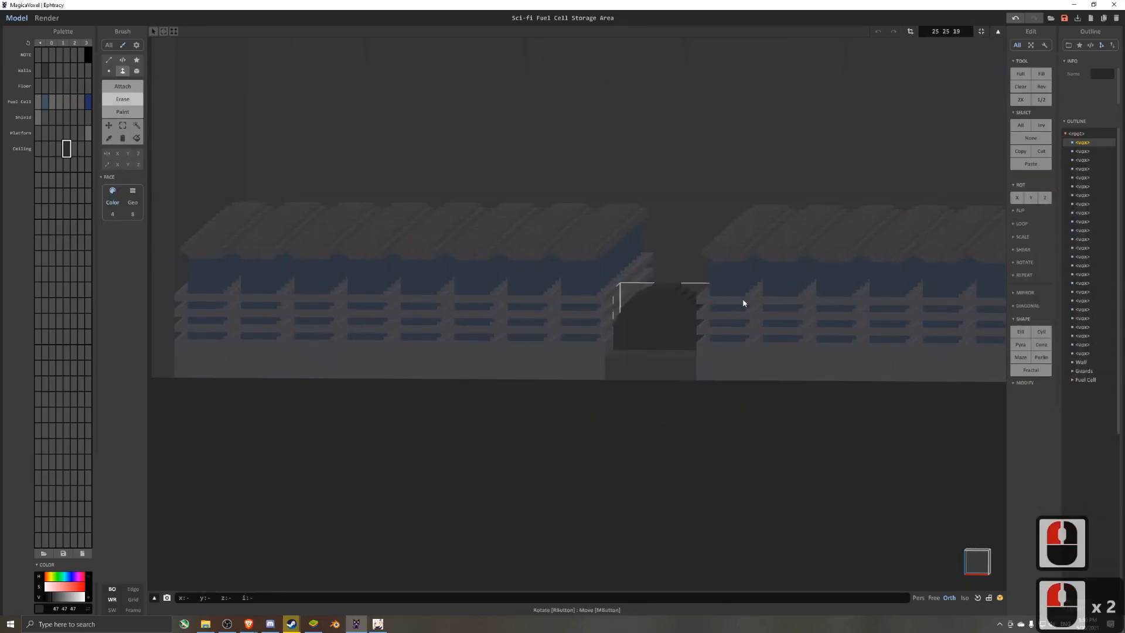
scroll(771, 297, "up", 2)
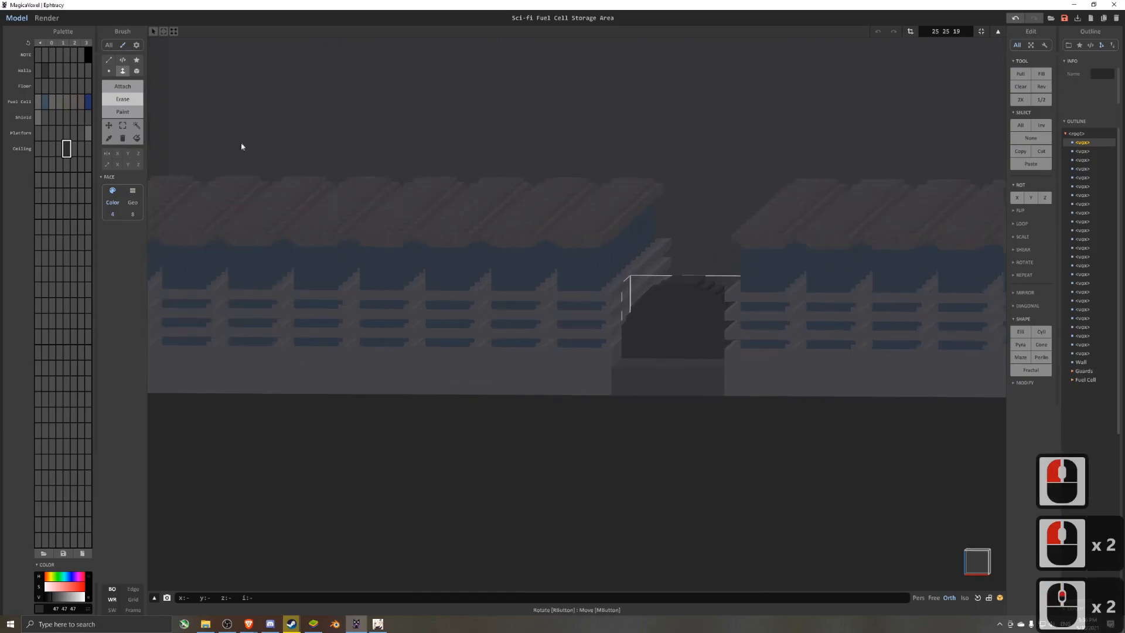
- Label the palette row below Ceiling as Pipe and recolor the arched shape with that row's first gray
left_click(135, 71)
scroll(645, 319, "up", 2)
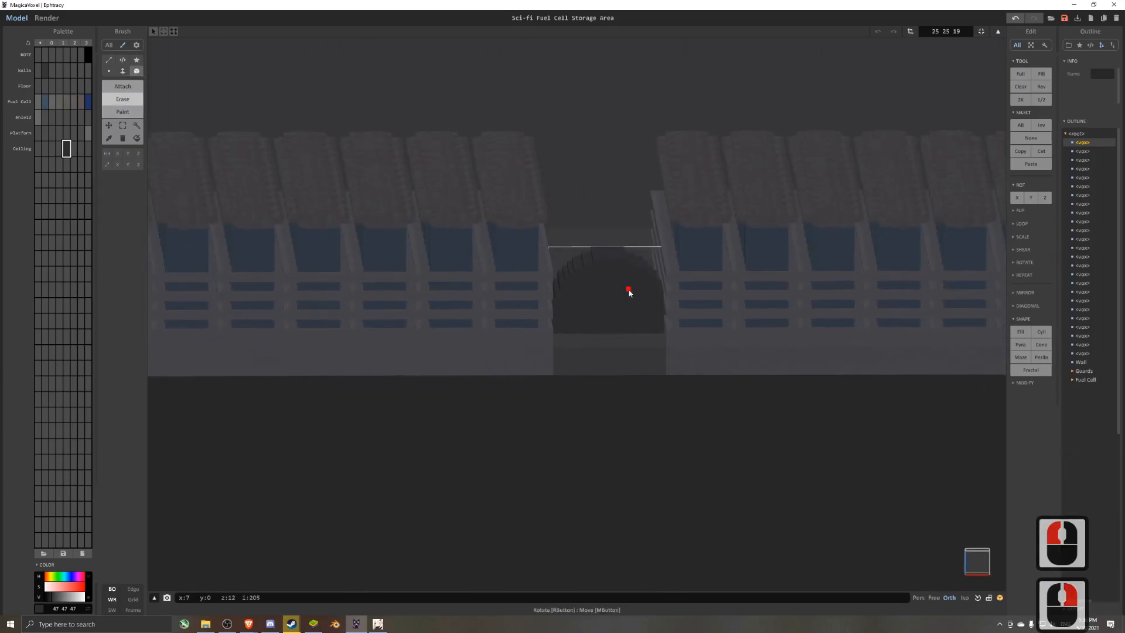
scroll(629, 288, "up", 1)
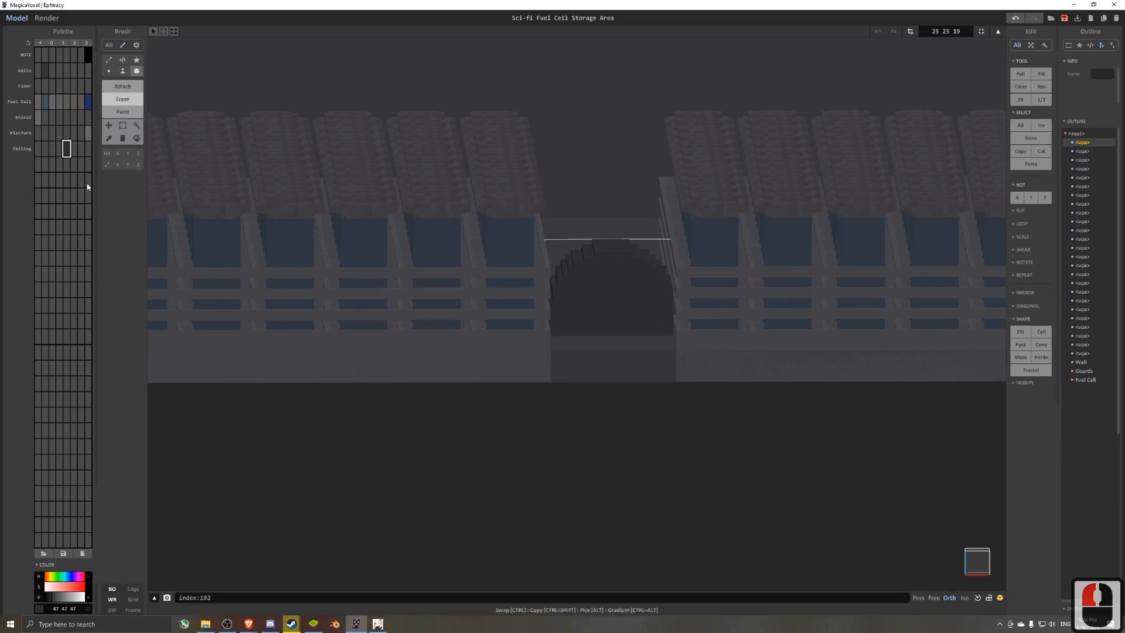
type("P")
key("Return")
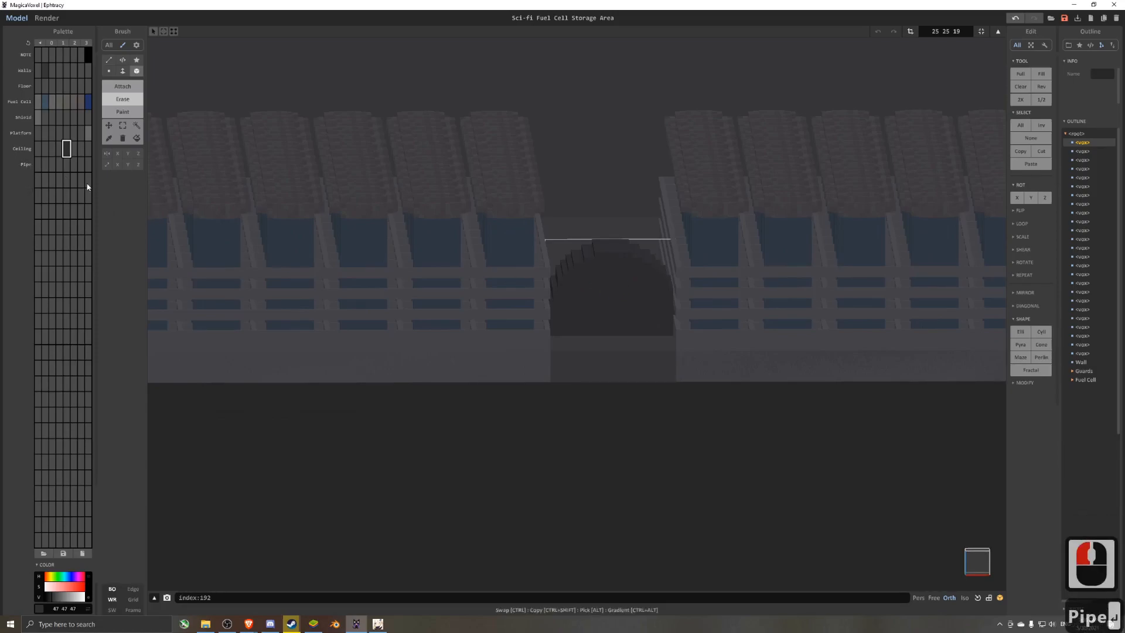
left_click(38, 165)
left_click(137, 138)
left_click(626, 315)
right_click_drag(589, 311, 511, 318)
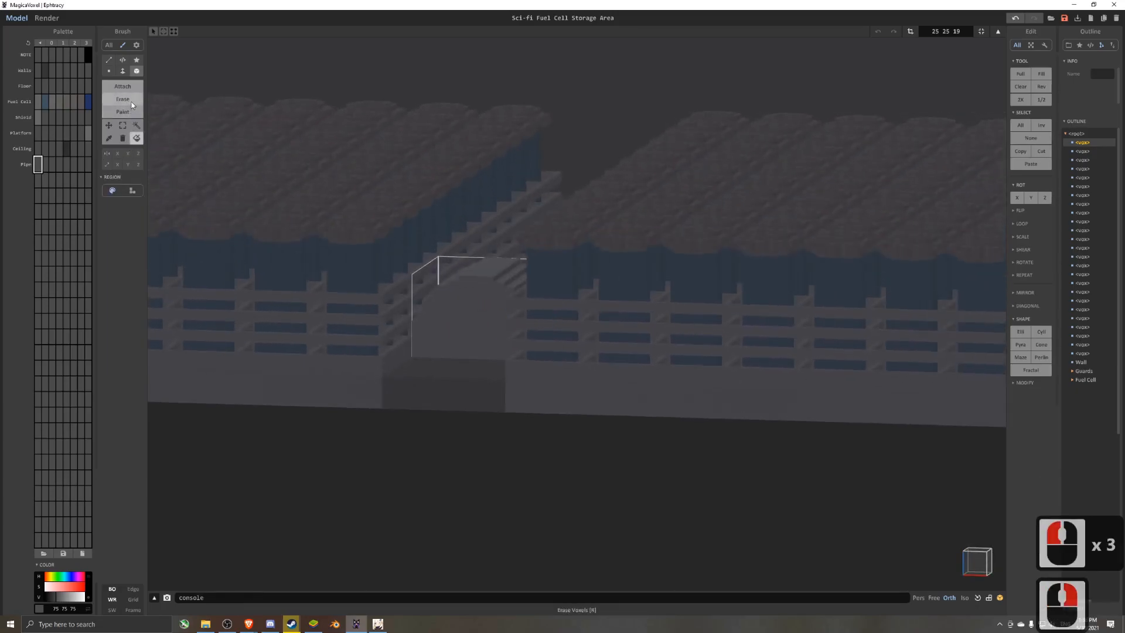
- Apply the Hull modifier to the arched pipe to remove its invisible inner voxels
scroll(551, 223, "up", 3)
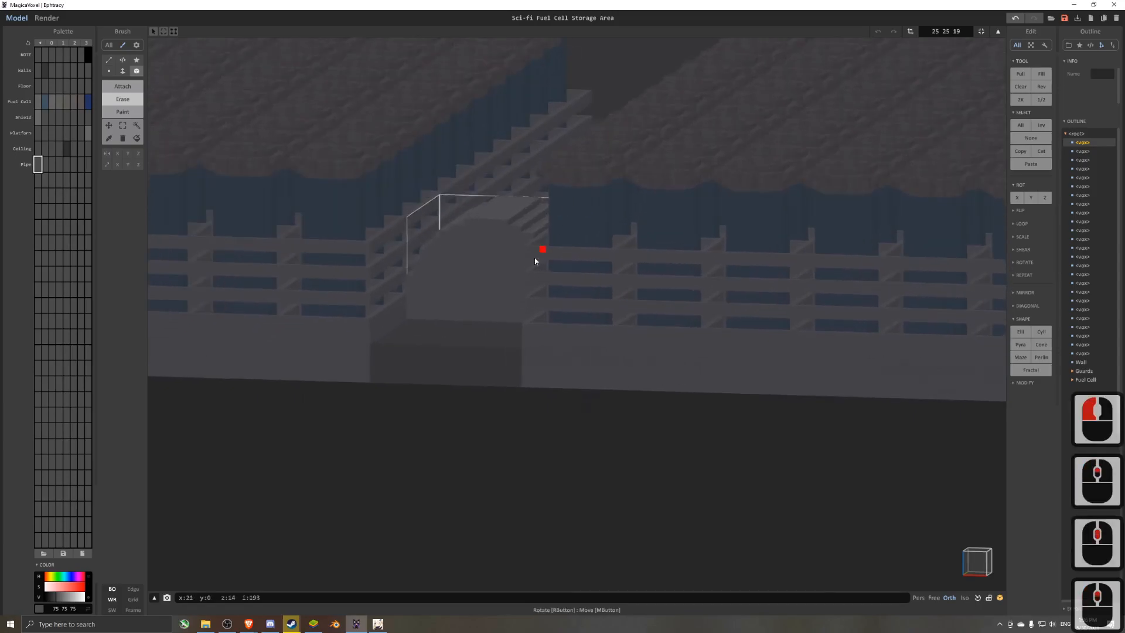
left_click(584, 287, "alt")
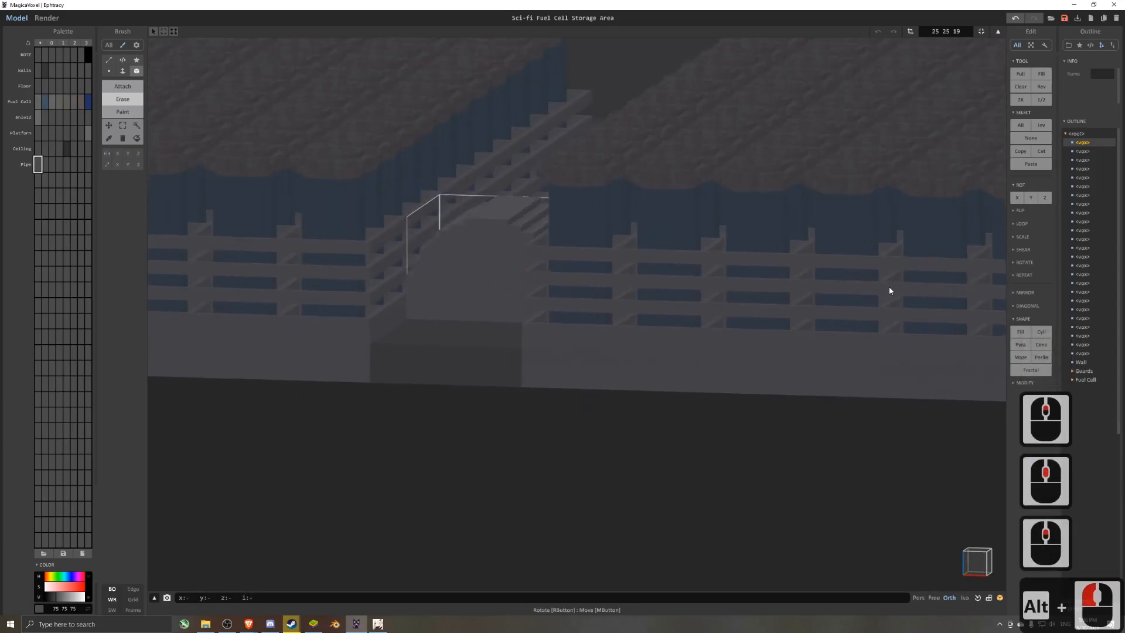
left_click(1025, 383)
left_click(1027, 401)
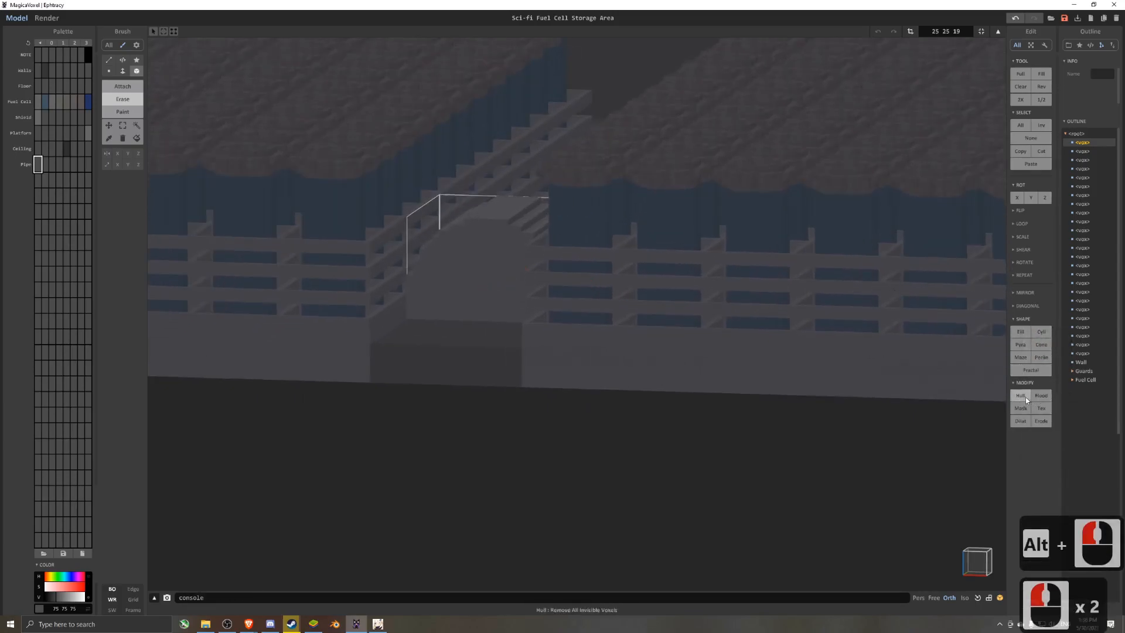
left_click(489, 267, "alt")
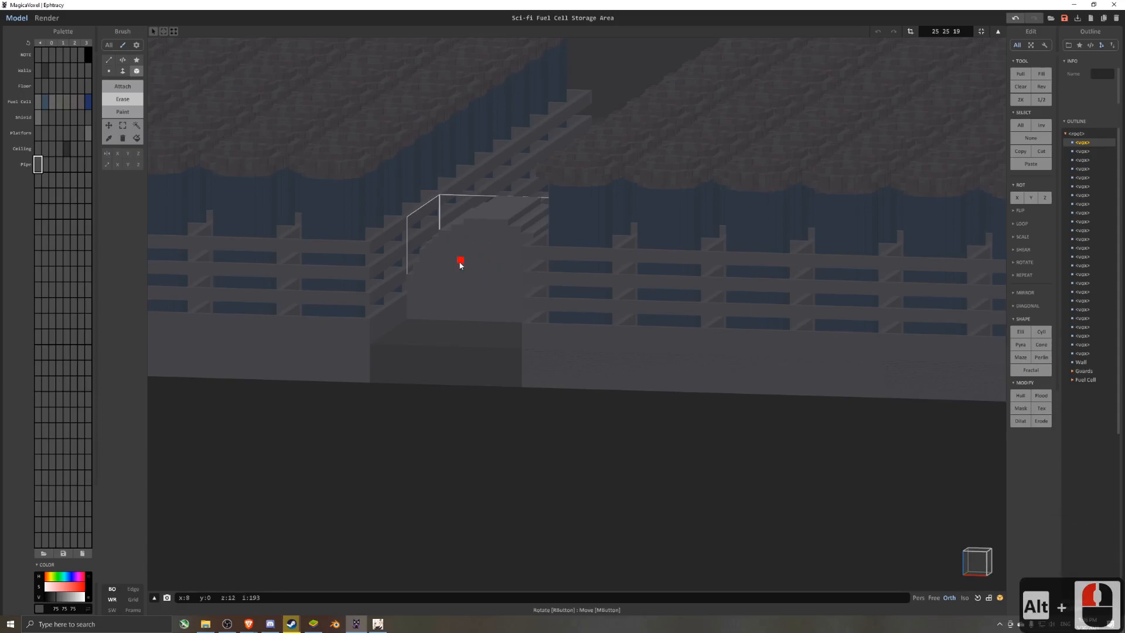
- Erase a circular hollow centered on the pipe's base to leave a curved outer shell
left_click(108, 60)
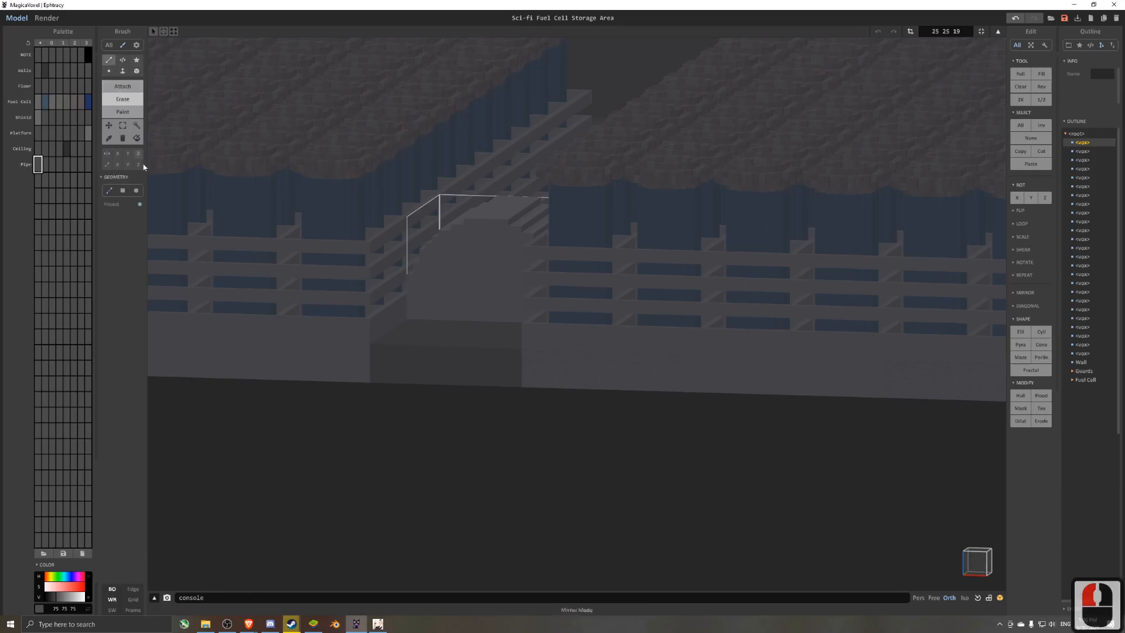
left_click(136, 191)
right_click_drag(481, 320, 632, 309)
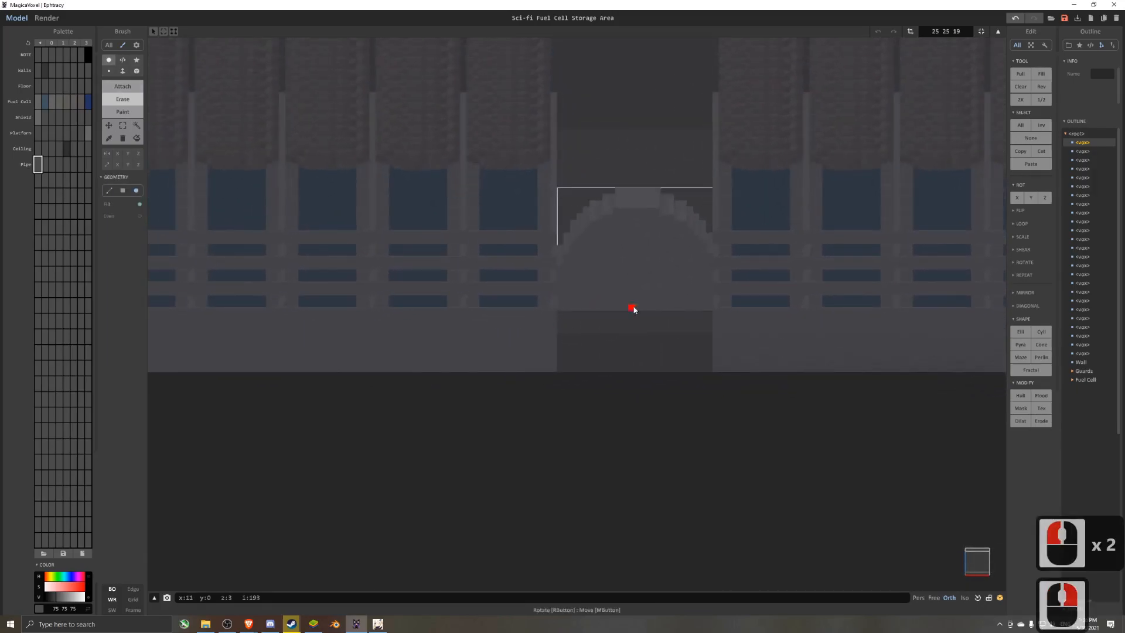
mouse_move(675, 354)
right_mouse_down()
mouse_move(676, 334)
mouse_move(670, 351)
right_mouse_up()
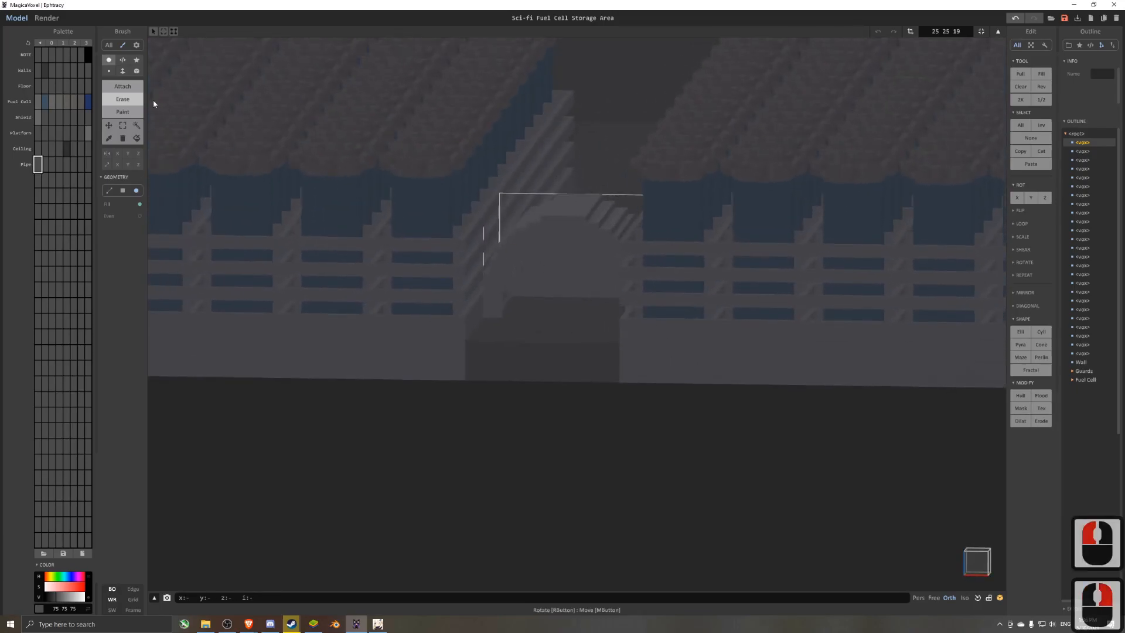
- Set the last color in the Pipe palette row to a light teal
left_click(87, 164)
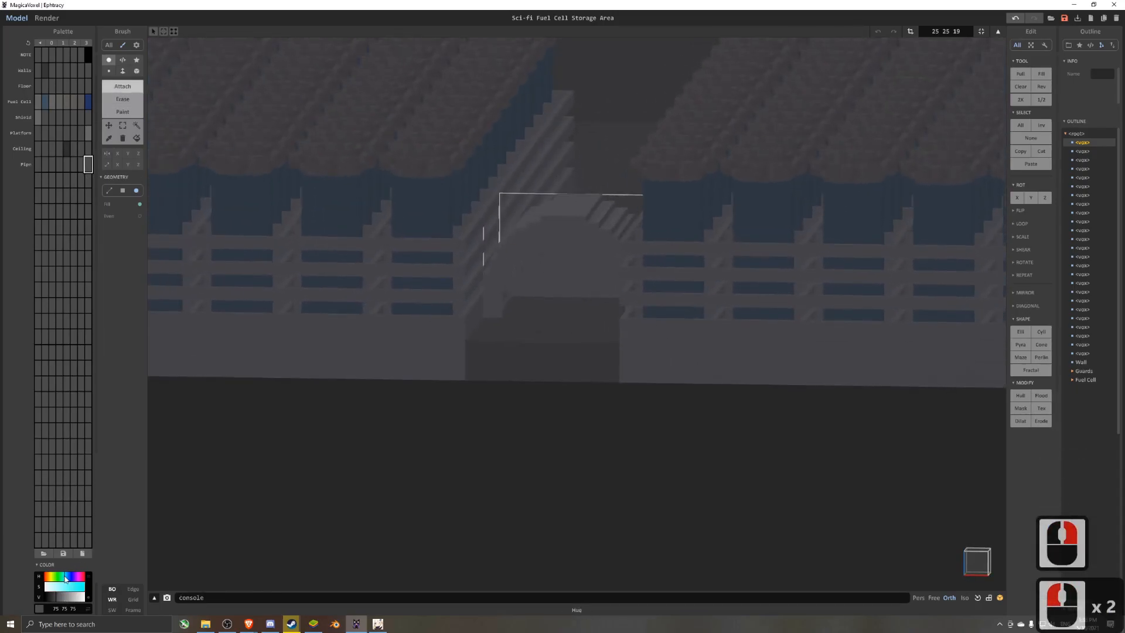
left_click_drag(62, 578, 64, 577)
left_click(57, 587)
left_click(71, 596)
- Build a teal half-round core of radius 4 at the base center inside the pipe shell and extend it lengthwise
right_click_drag(544, 323, 630, 269)
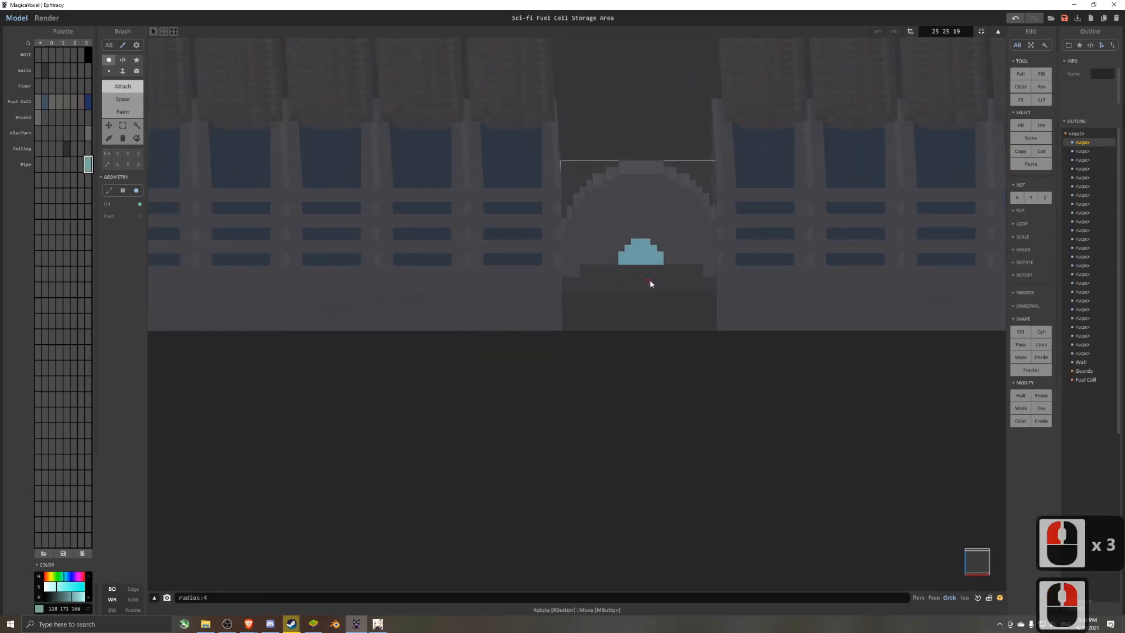
key("f")
right_click_drag(628, 317, 614, 325)
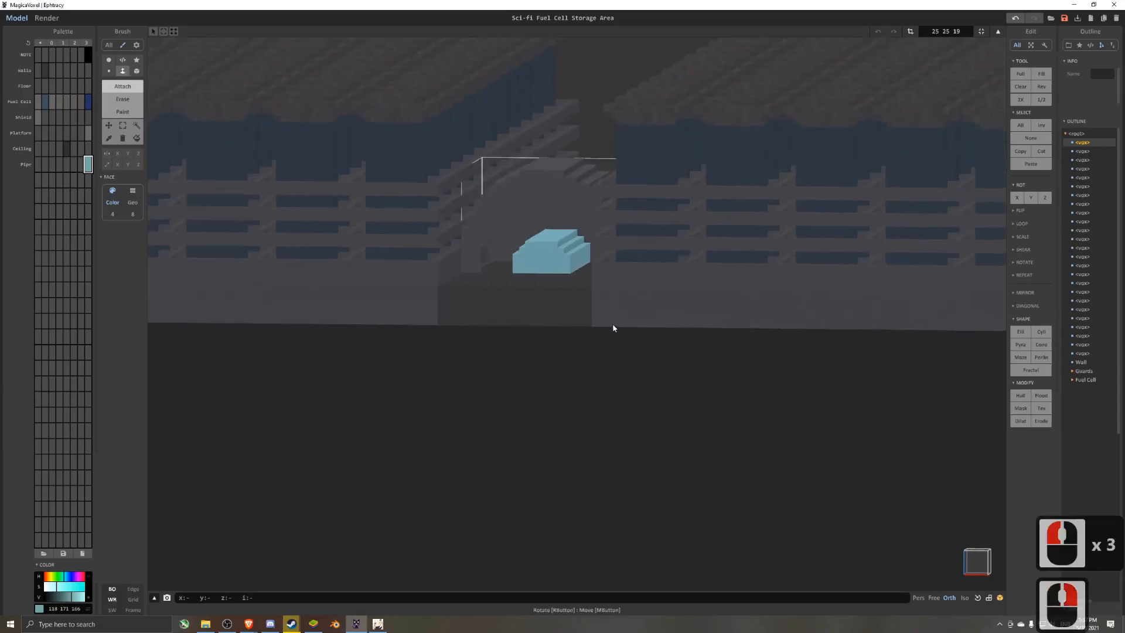
- Try to duplicate the end slice of the pipe shell with a shifted copy, working from the top view
left_click(534, 186, "alt")
right_click_drag(534, 186, 506, 206)
middle_click_drag(377, 335, 453, 284)
right_click_drag(453, 284, 342, 420)
middle_click_drag(341, 420, 580, 357)
scroll(580, 357, "down", 3)
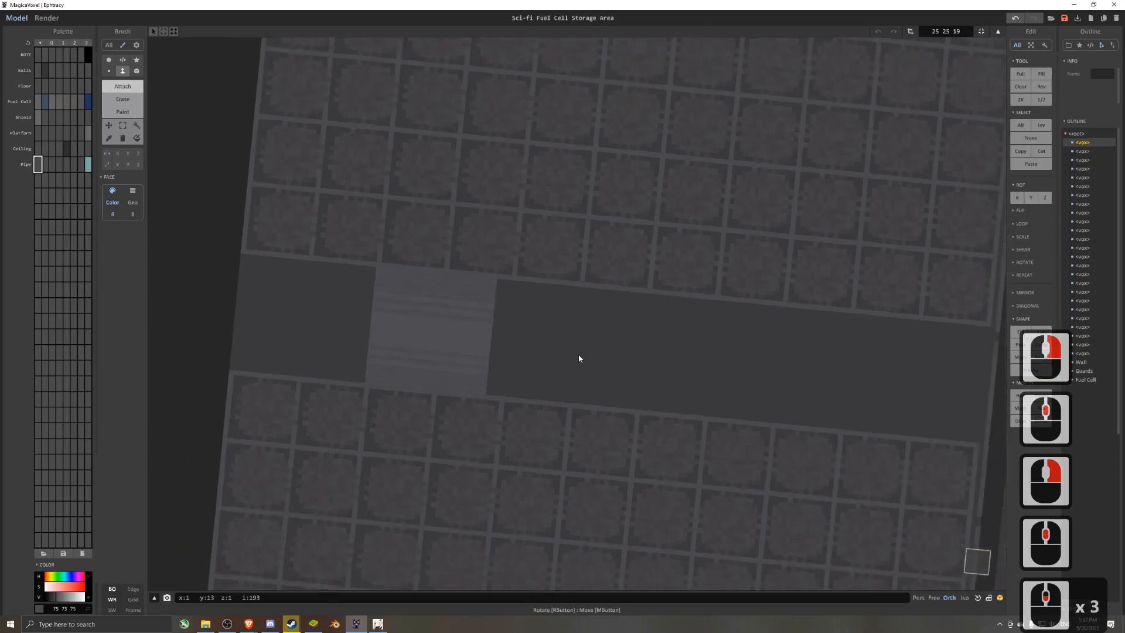
right_click_drag(580, 357, 601, 357)
left_click(124, 126)
right_click_drag(499, 290, 493, 291)
left_click_drag(490, 284, 555, 441)
key("ctrl+c")
key("ctrl+v")
left_click_drag(494, 344, 471, 348, "ctrl")
key("ctrl+z")
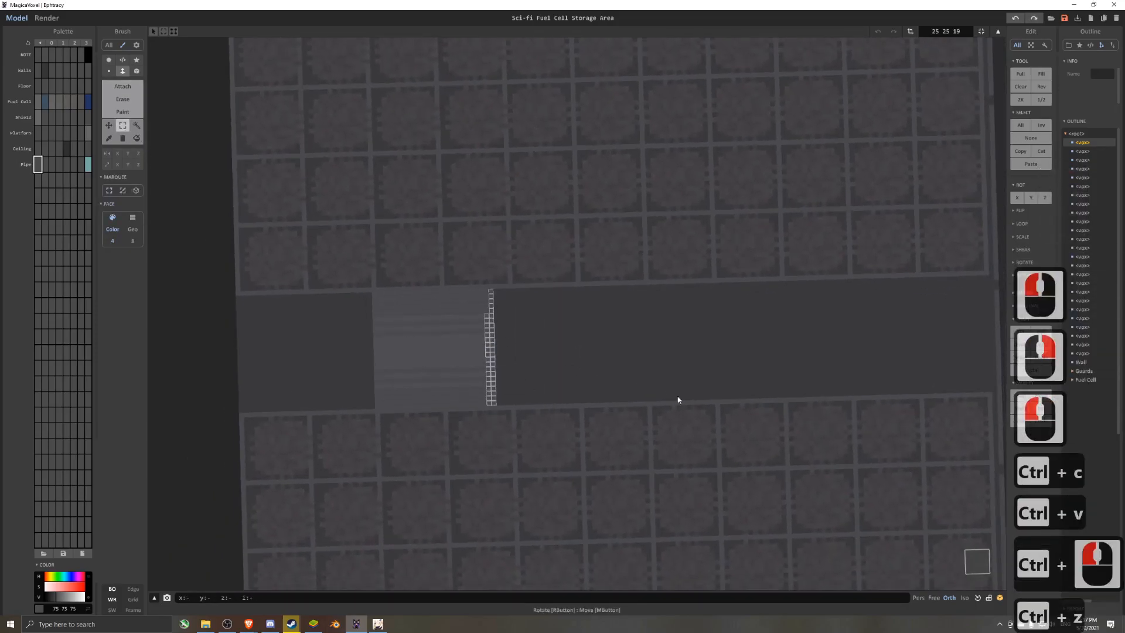
- Copy the end slice of the pipe shell onto its opposite end and deselect it
left_click(983, 572)
left_click(491, 287)
left_click_drag(490, 287, 506, 406)
key("ctrl+c")
key("ctrl+v")
left_click_drag(491, 368, 378, 353, "ctrl")
right_click_drag(379, 352, 478, 280, "ctrl")
key("ctrl+d")
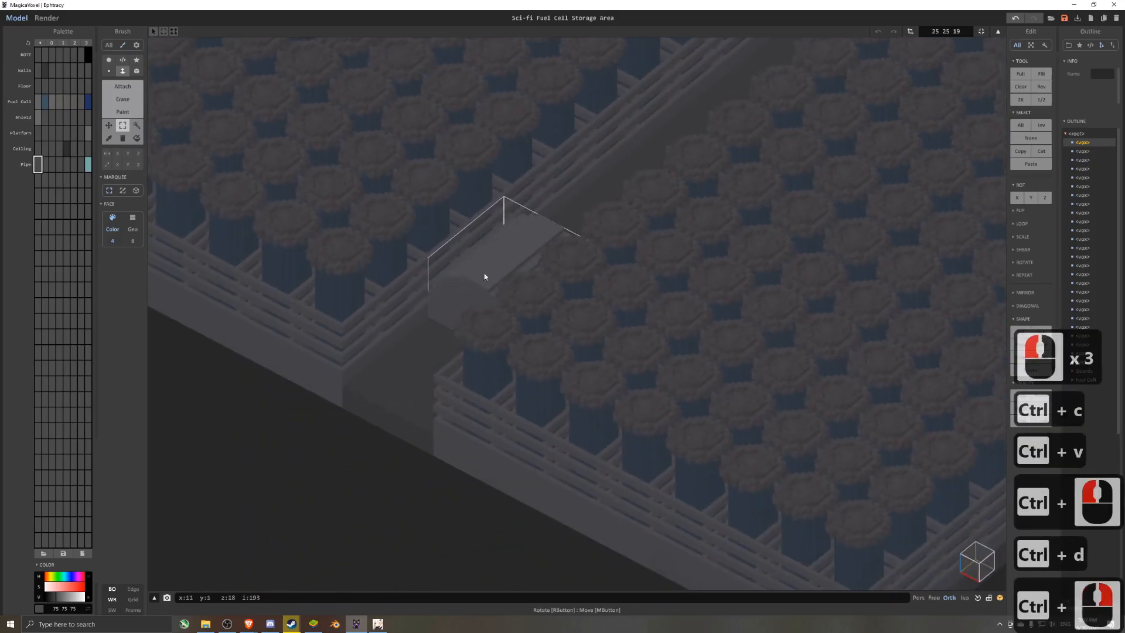
- Render the scene and give the pipe shell's gray a Glass material with transparency raised to about half
left_click(478, 280, "alt")
left_click(48, 20)
double_click(521, 257, "alt")
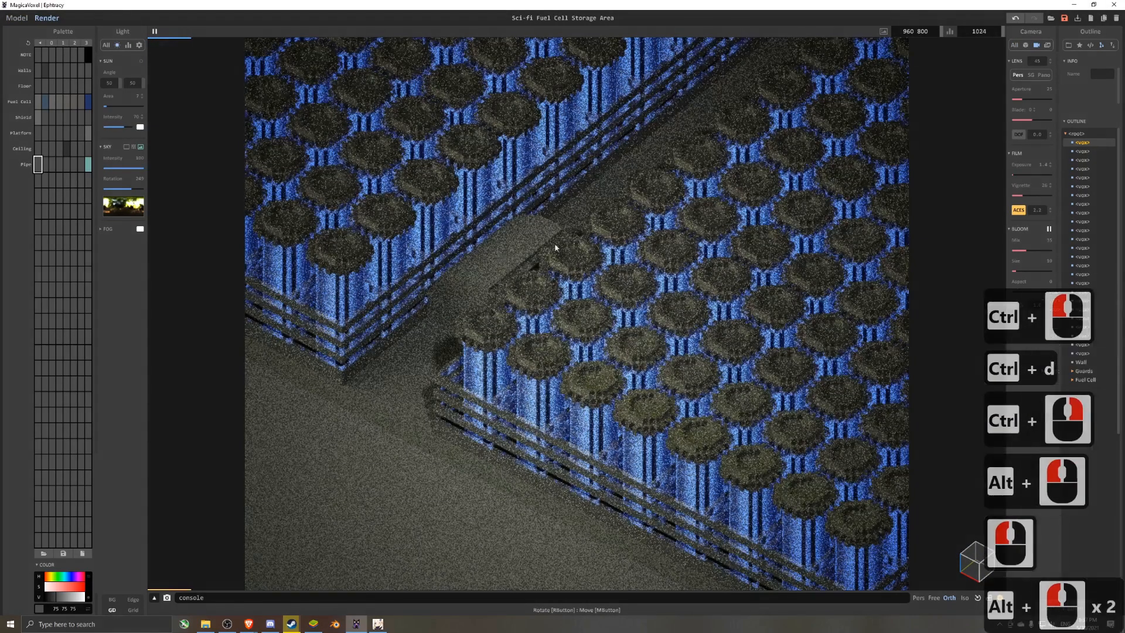
left_click(1026, 45)
left_click(1041, 86)
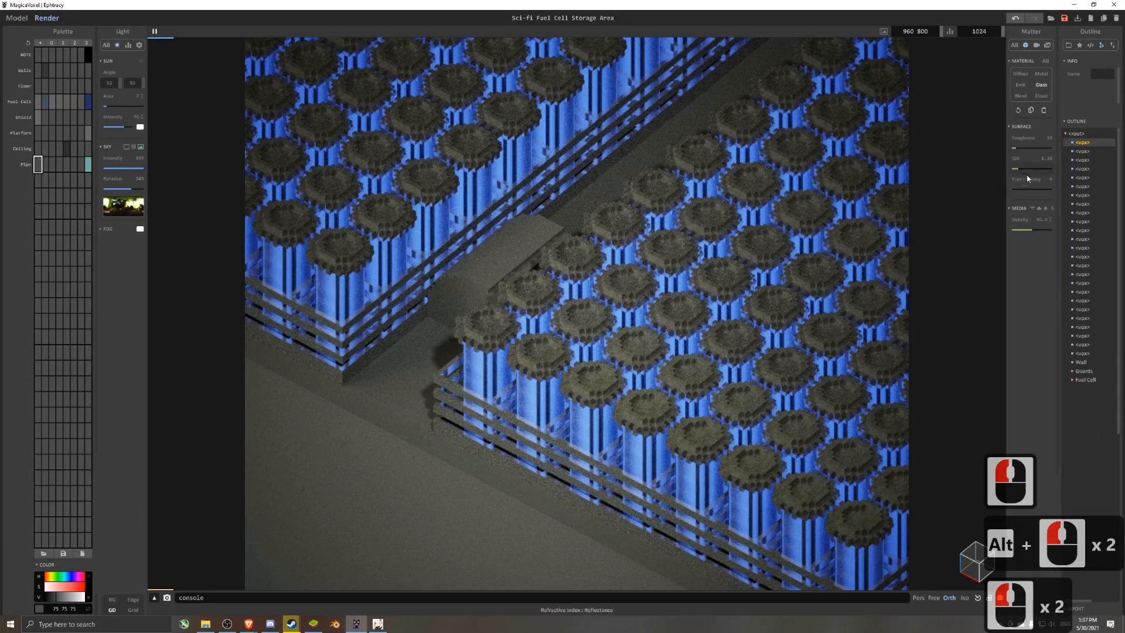
left_click(1033, 187)
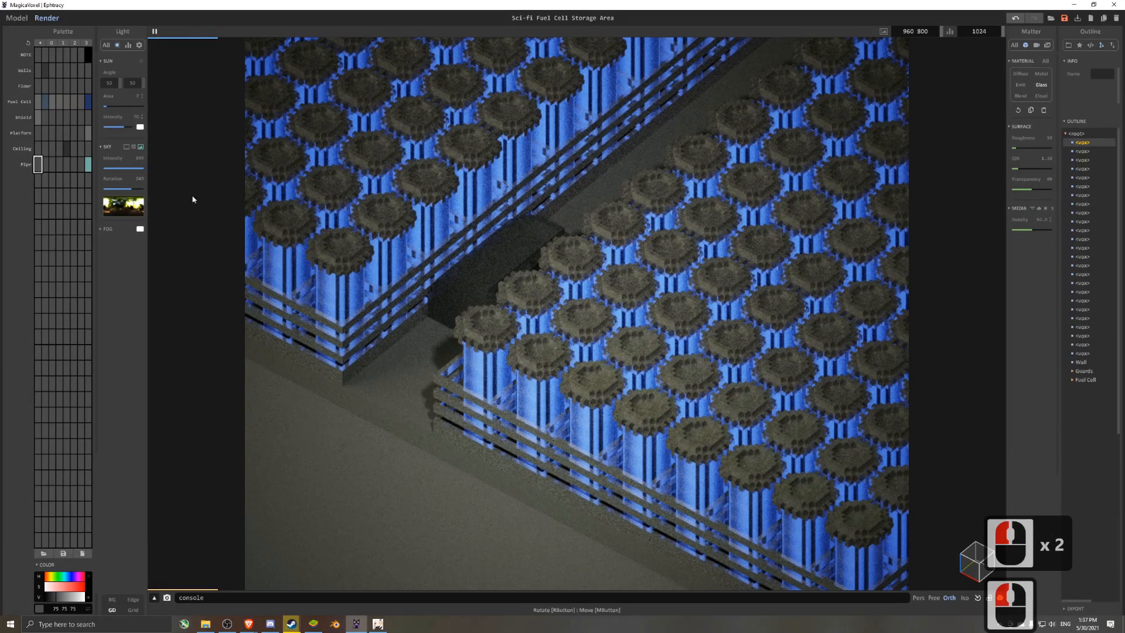
- Set the teal pipe core color's material to Emit
left_click(88, 164)
left_click(1020, 86)
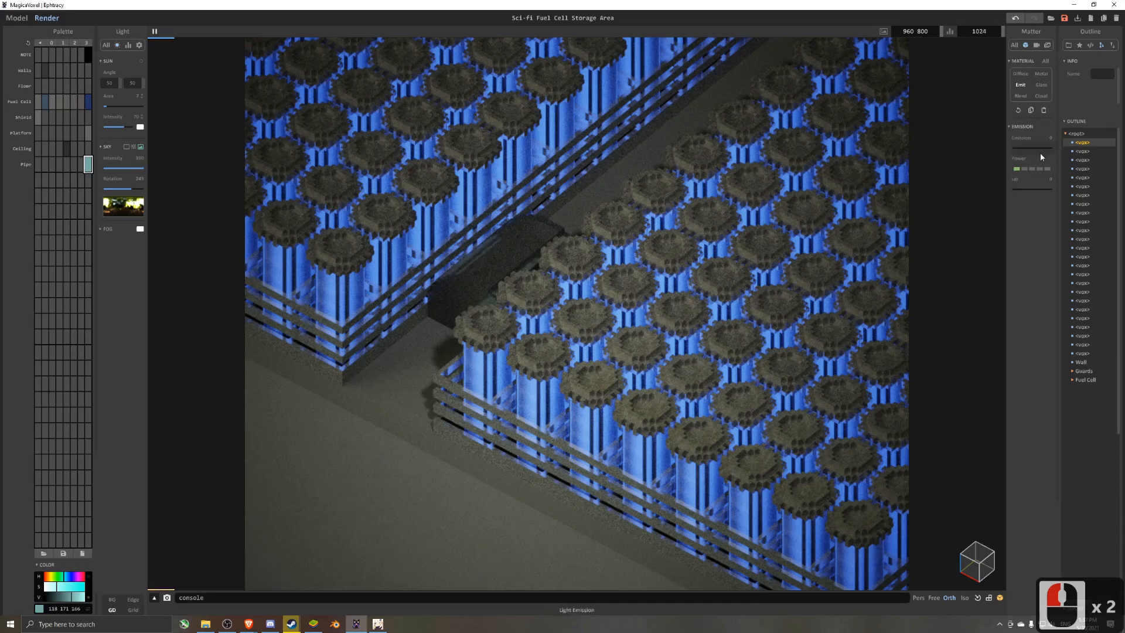
- Set the emission power of the teal pipe material to the fourth level and inspect the lit pipe in the render
left_click(1036, 169)
key("8")
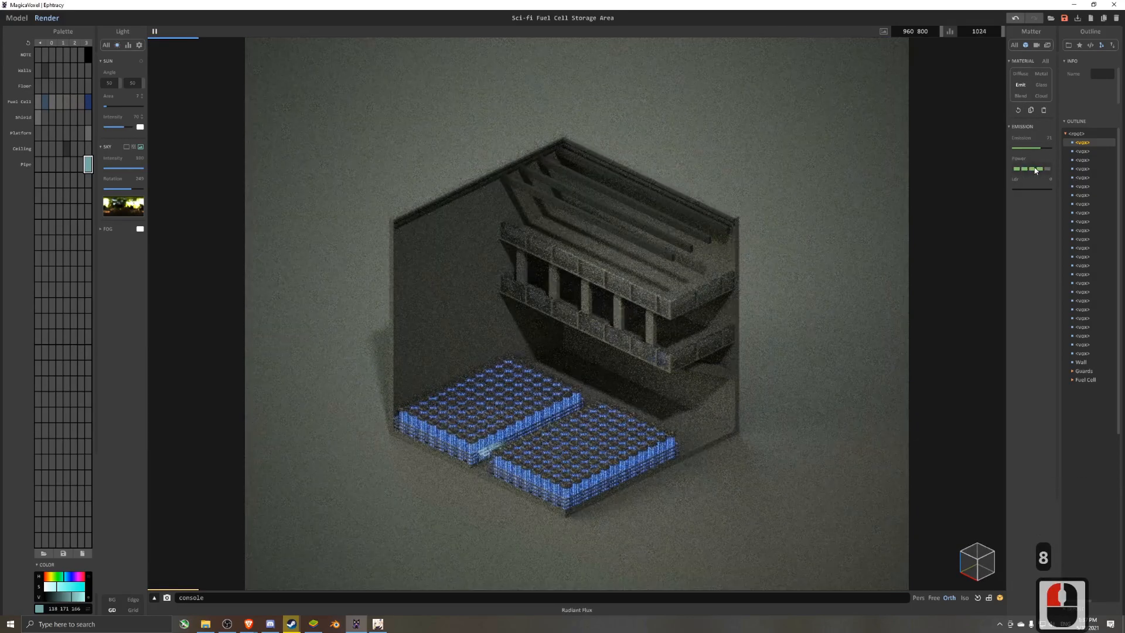
right_click_drag(687, 356, 649, 388)
scroll(649, 388, "up", 6)
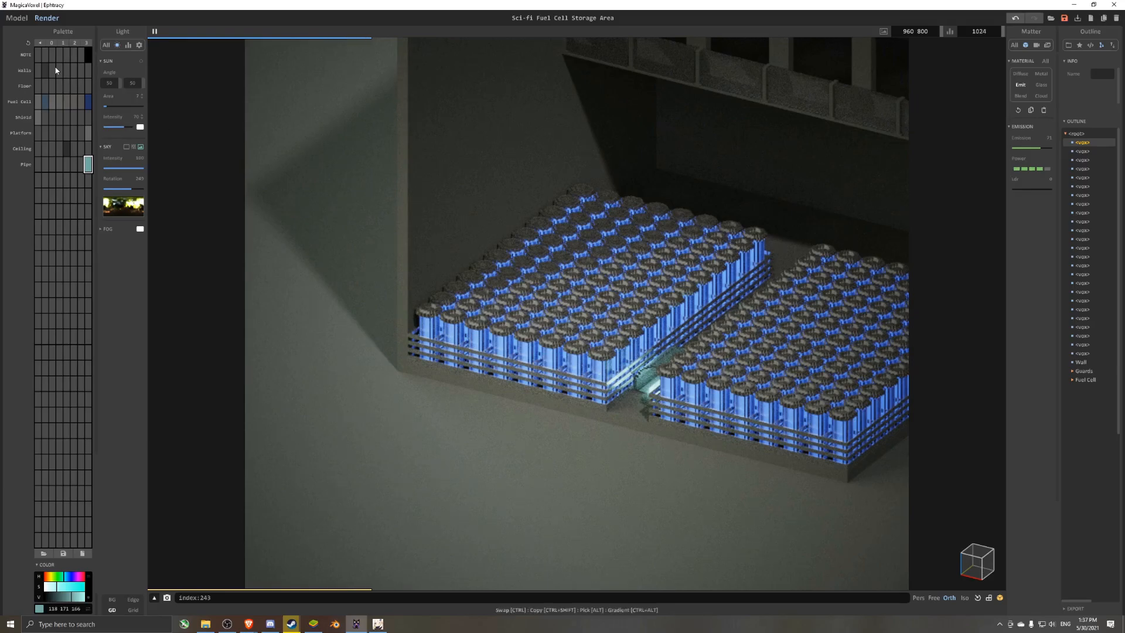
- Switch to modelling and merge the pipe pieces between the two fuel cell platforms into one object
left_click(17, 18)
scroll(504, 305, "down", 3)
right_click_drag(504, 293, 484, 411)
key("Tab")
scroll(589, 445, "up", 5)
middle_click_drag(563, 452, 638, 340)
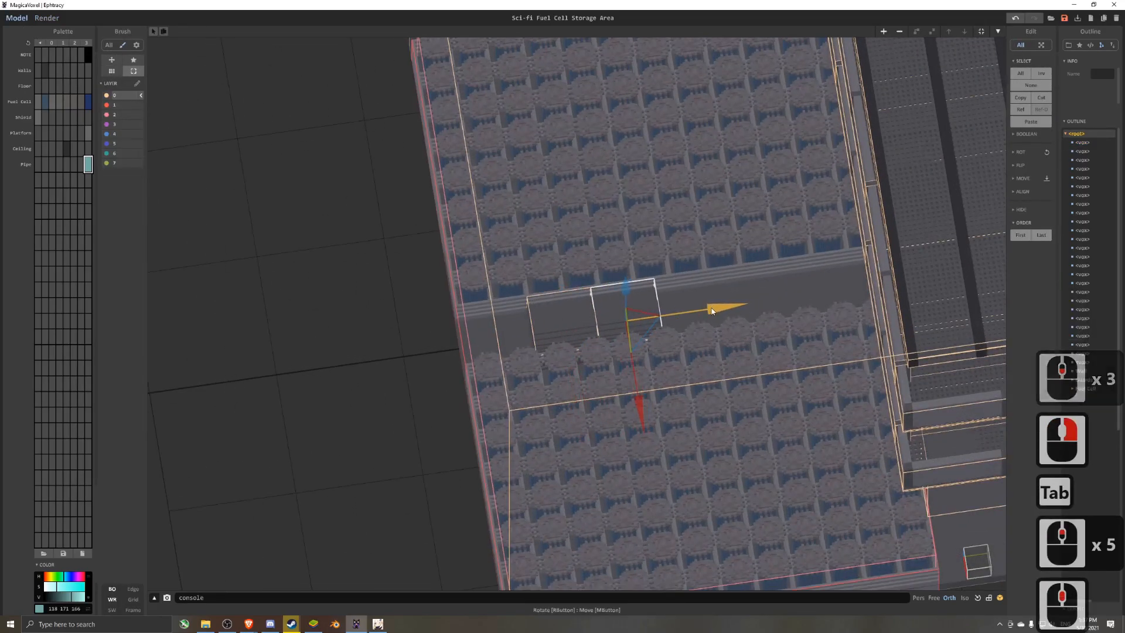
left_click(583, 316, "shift")
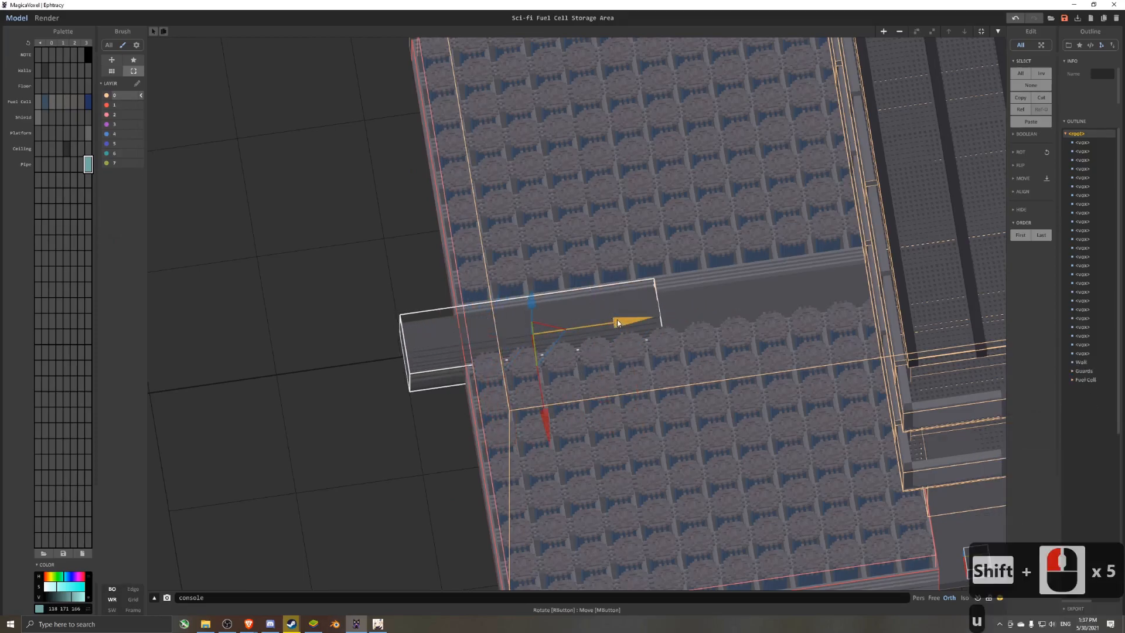
- Try duplicating the merged pipe along the channel through the back wall, and render the scene
left_click_drag(617, 319, 822, 293, "shift")
right_click_drag(870, 287, 845, 261, "shift")
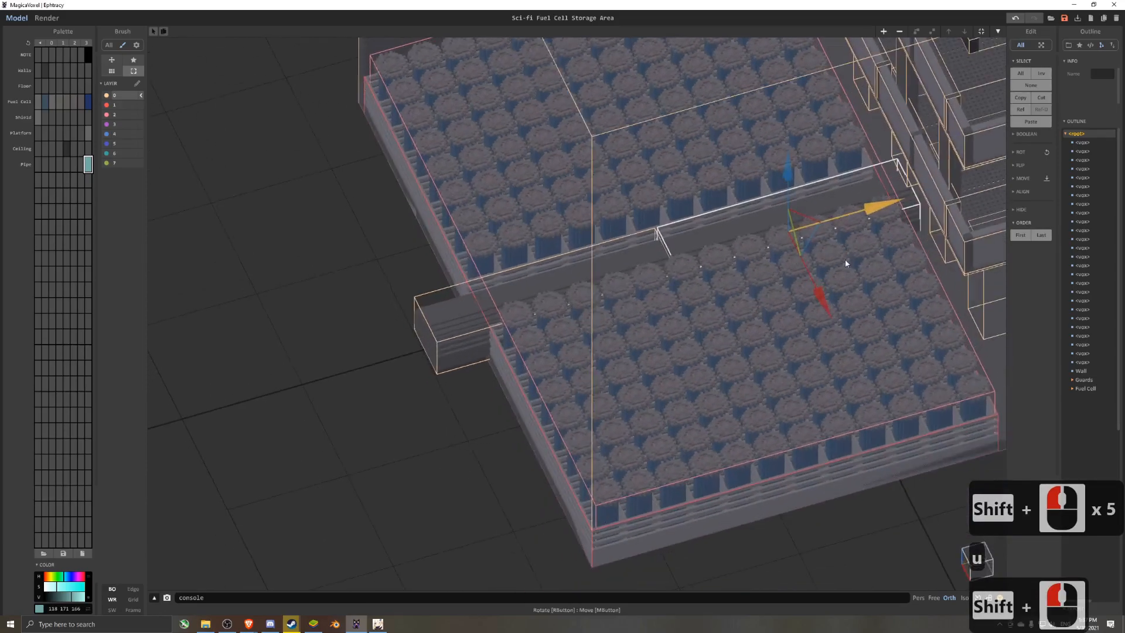
left_click_drag(915, 201, 1103, 149, "shift")
middle_click_drag(973, 234, 793, 306)
scroll(794, 305, "up", 1)
right_click_drag(769, 332, 784, 303)
scroll(746, 294, "down", 5)
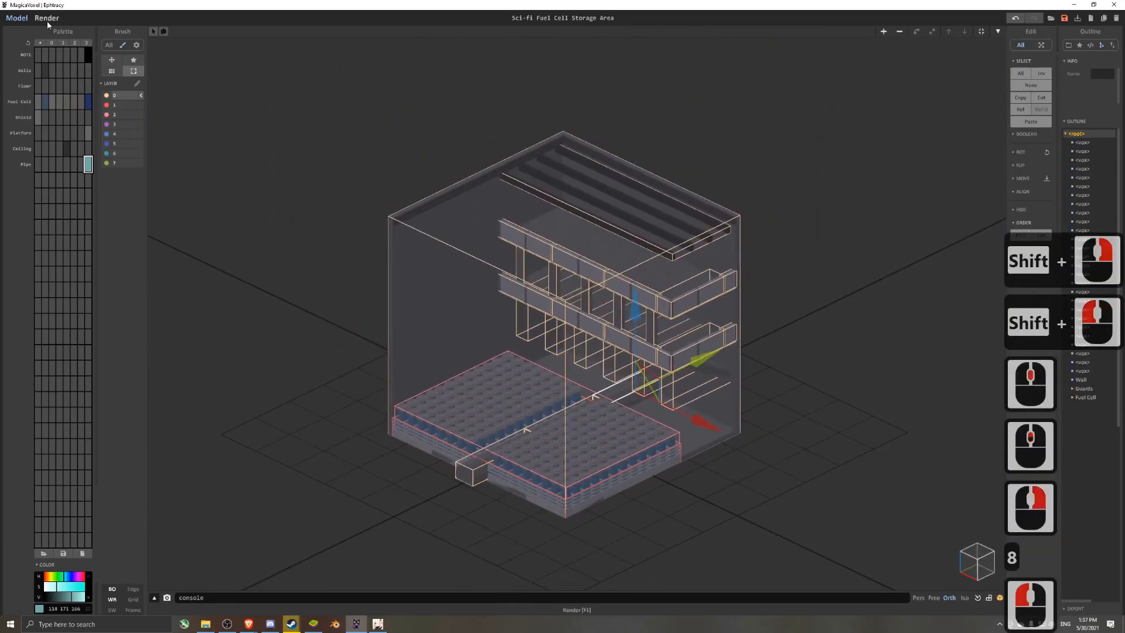
left_click(47, 18)
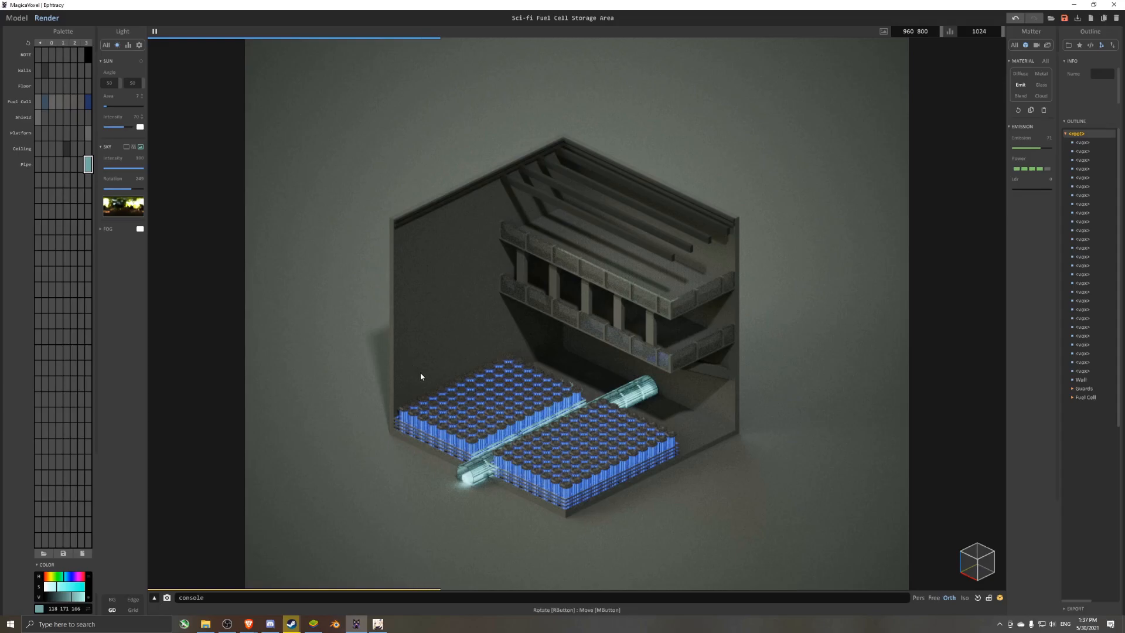
- Return to modelling and delete the duplicated pipe pieces, keeping the original front one
left_click(17, 19)
scroll(599, 276, "up", 5)
right_click_drag(667, 241, 679, 259)
key("Delete")
left_click(605, 258)
right_click_drag(606, 259, 570, 306)
key("Delete")
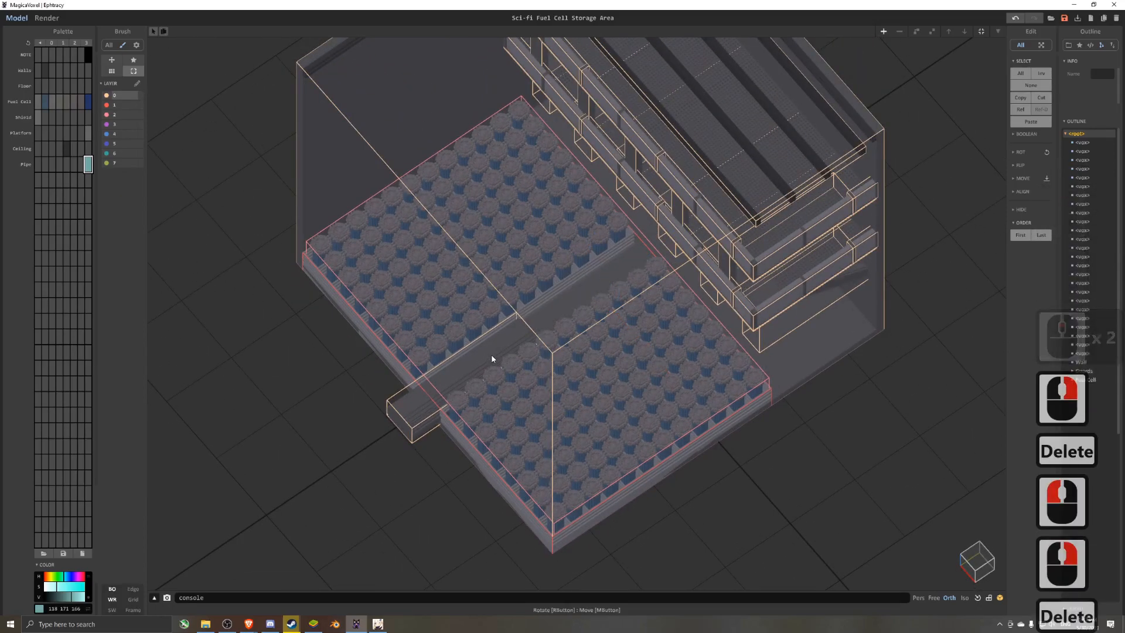
- Edit the remaining pipe from the top view and shorten it by sliding its inner end section toward the front
left_click(493, 354)
double_click(496, 354)
right_click_drag(495, 353, 417, 405)
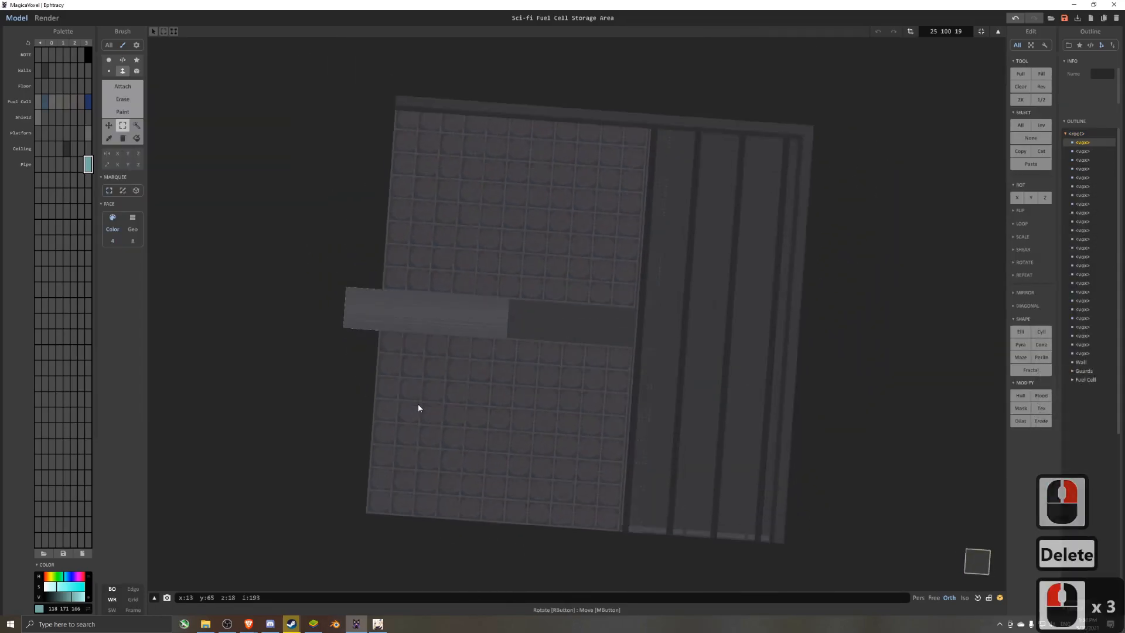
left_click(976, 560)
scroll(644, 387, "up", 3)
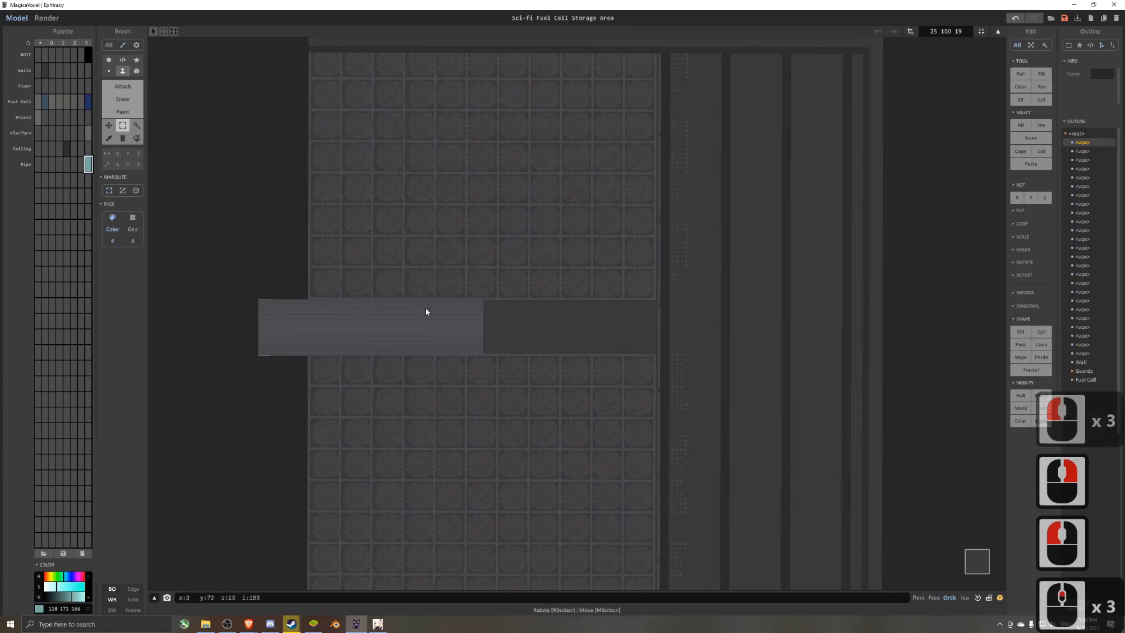
left_click_drag(395, 382, 515, 283)
left_click_drag(374, 335, 369, 335, "ctrl")
key("ctrl+d")
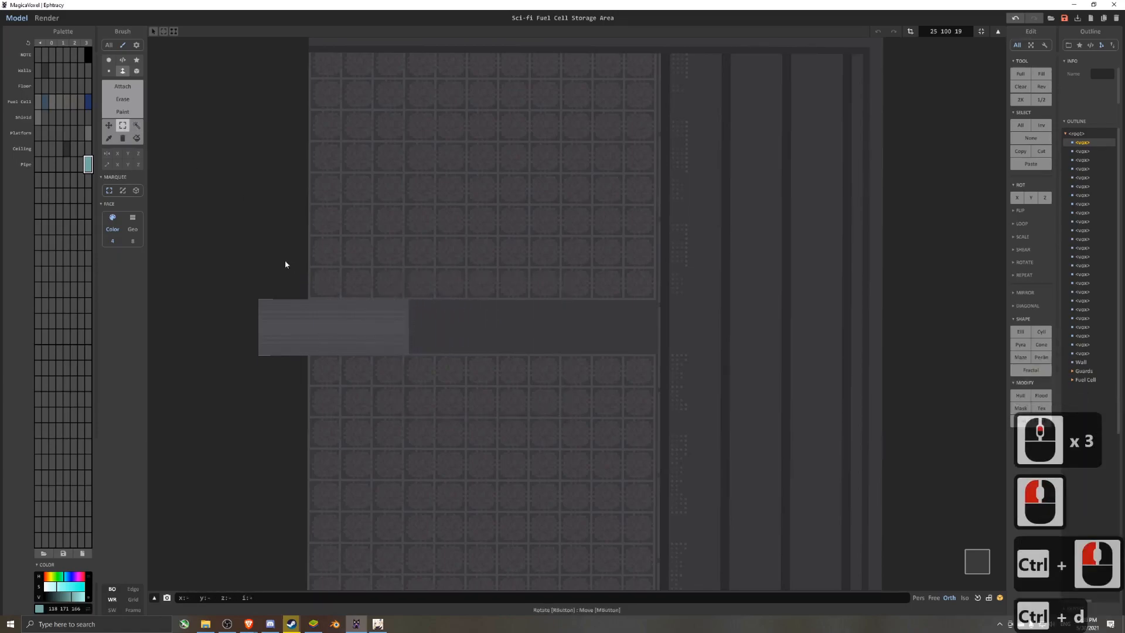
- Select the whole shortened pipe and shift it inward along the channel so it no longer overhangs the platform edge
left_click_drag(242, 257, 423, 373)
left_click_drag(360, 336, 385, 337, "ctrl")
key("ctrl+d")
right_click_drag(385, 338, 472, 380)
double_click(983, 557)
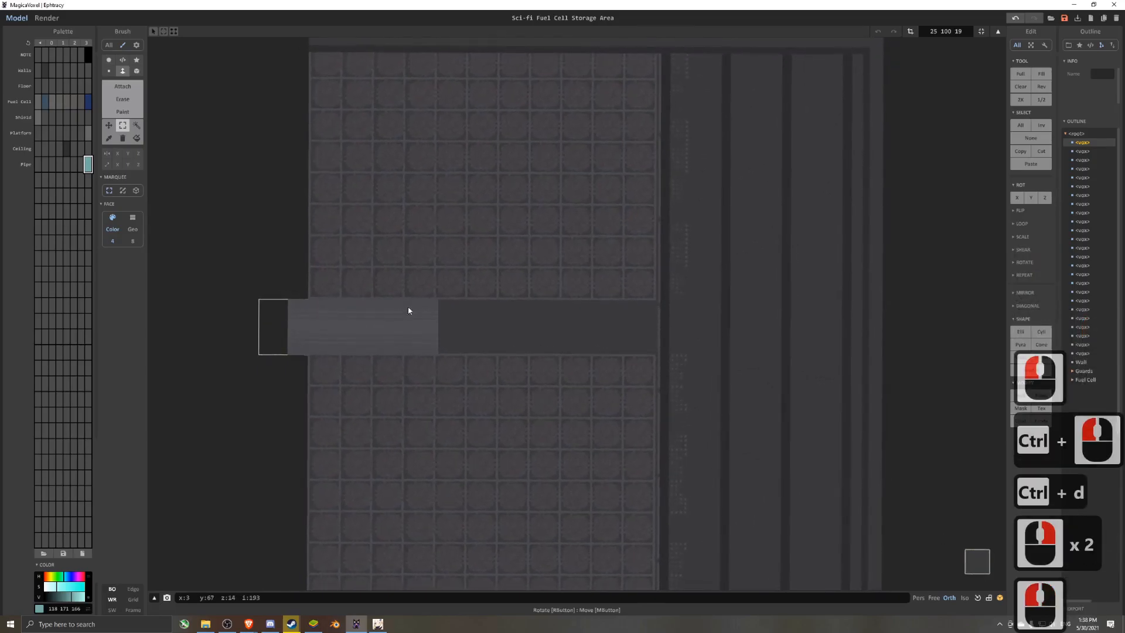
- Prepare the circle geometry brush and set a dark grey (56 56 56) colour beside the teal one in the Pipe row
right_click_drag(341, 333, 372, 345)
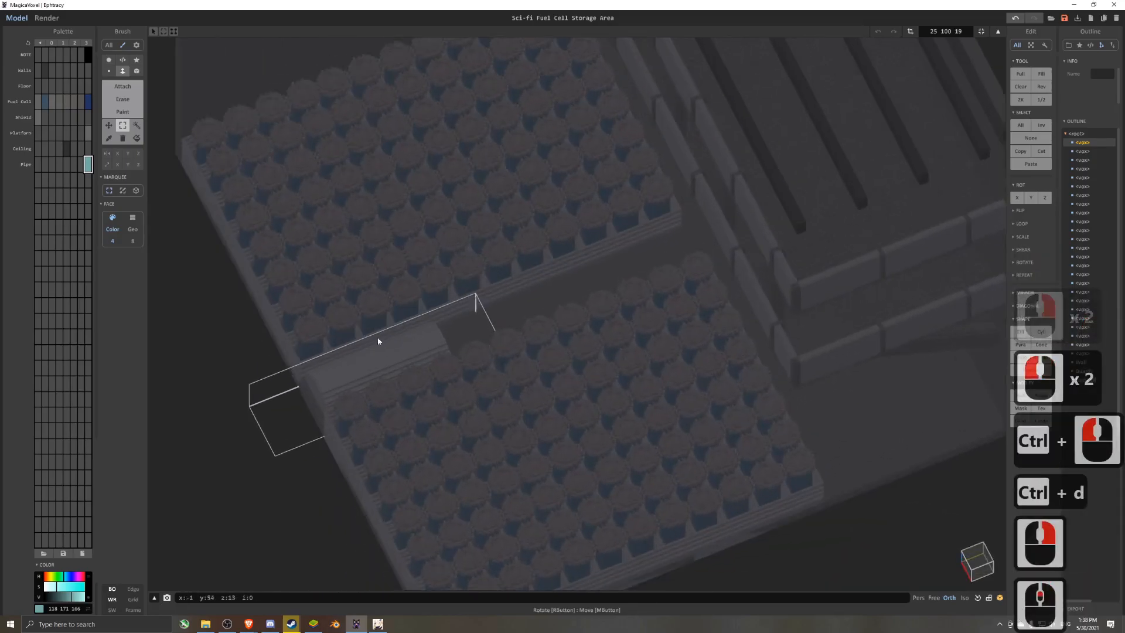
scroll(460, 288, "up", 5)
scroll(523, 265, "up", 3)
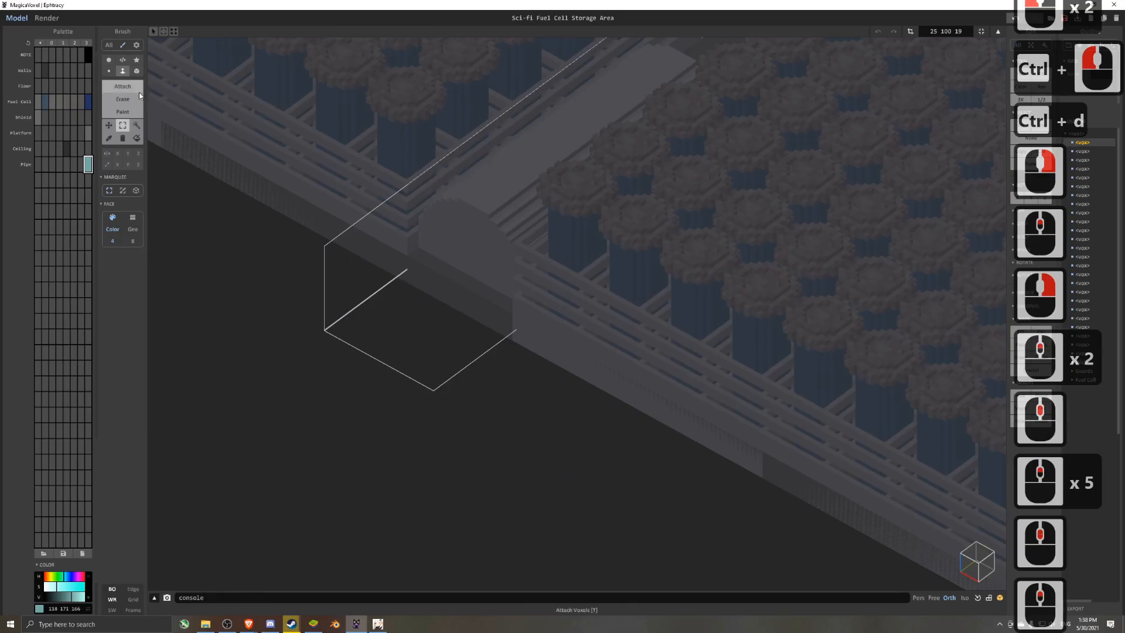
left_click(109, 60)
right_click_drag(481, 248, 540, 175)
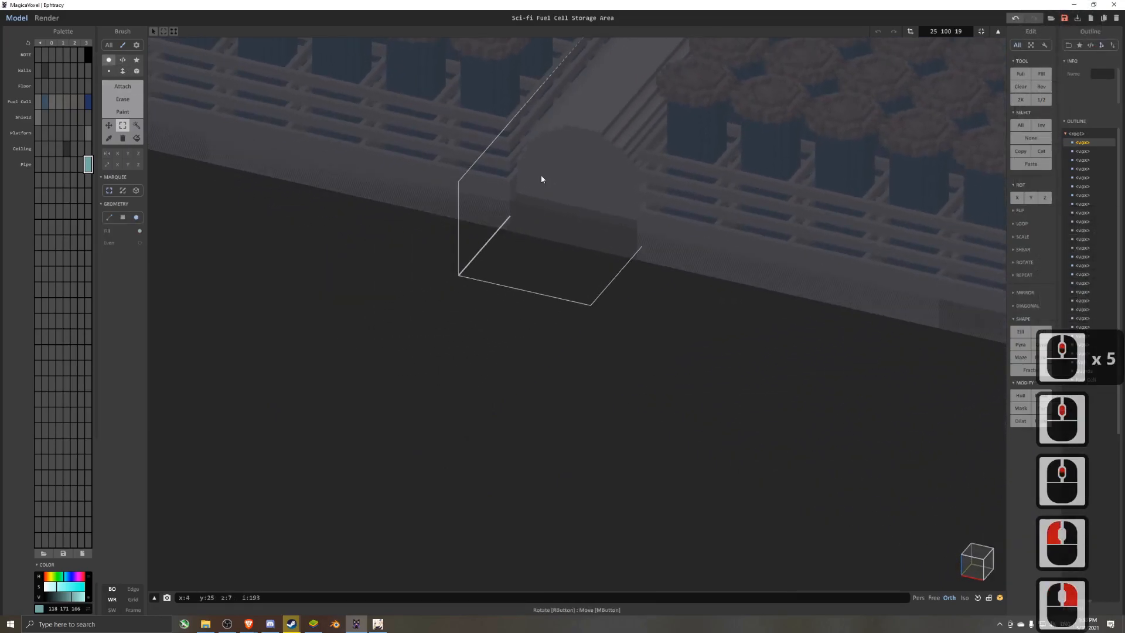
left_click(80, 168)
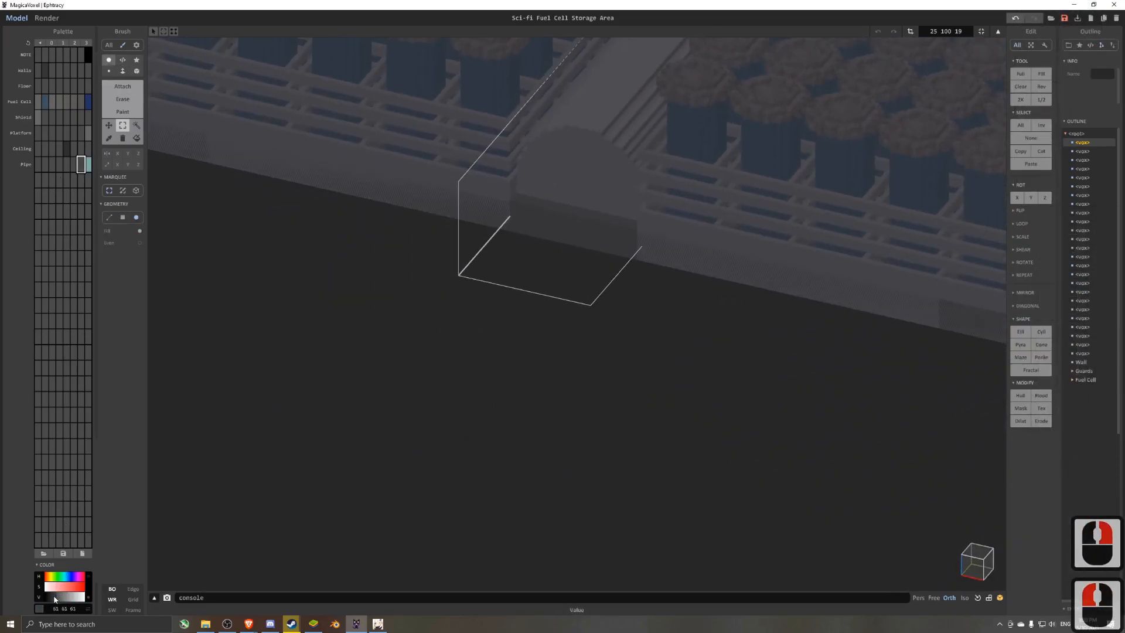
middle_click_drag(502, 154, 549, 237)
mouse_move(577, 278)
left_mouse_down()
mouse_move(593, 301)
mouse_move(588, 292)
left_mouse_up()
key("ctrl+z")
- Enlarge the pipe model to 256 256 256 voxels and draw a dark circular cap of radius 14 on its front end
left_click(944, 31)
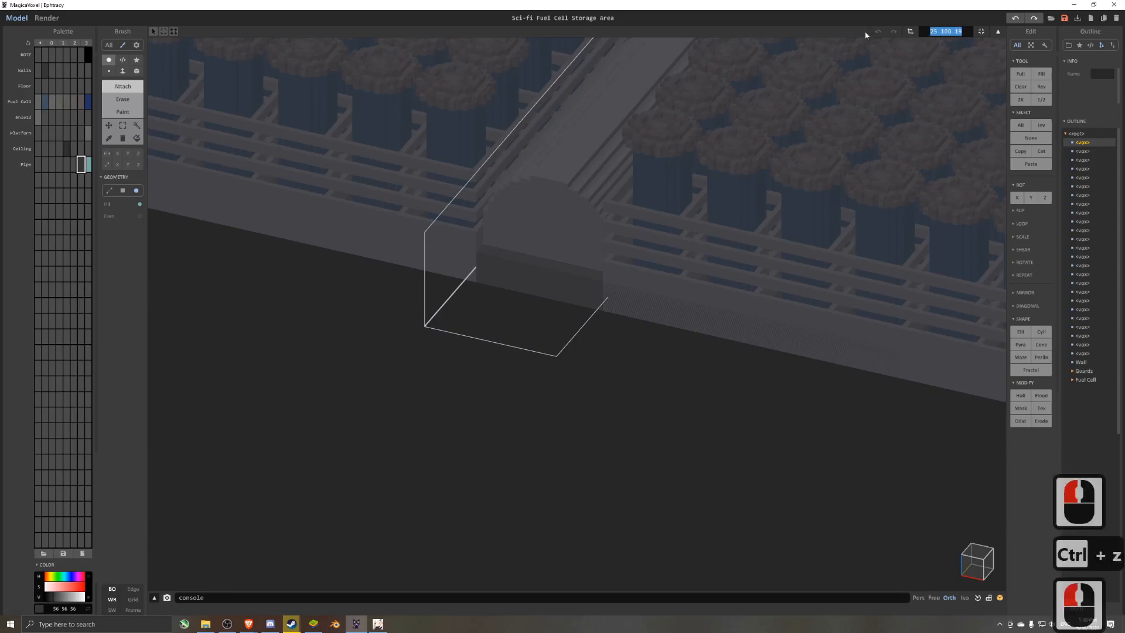
type("2342")
key("Return")
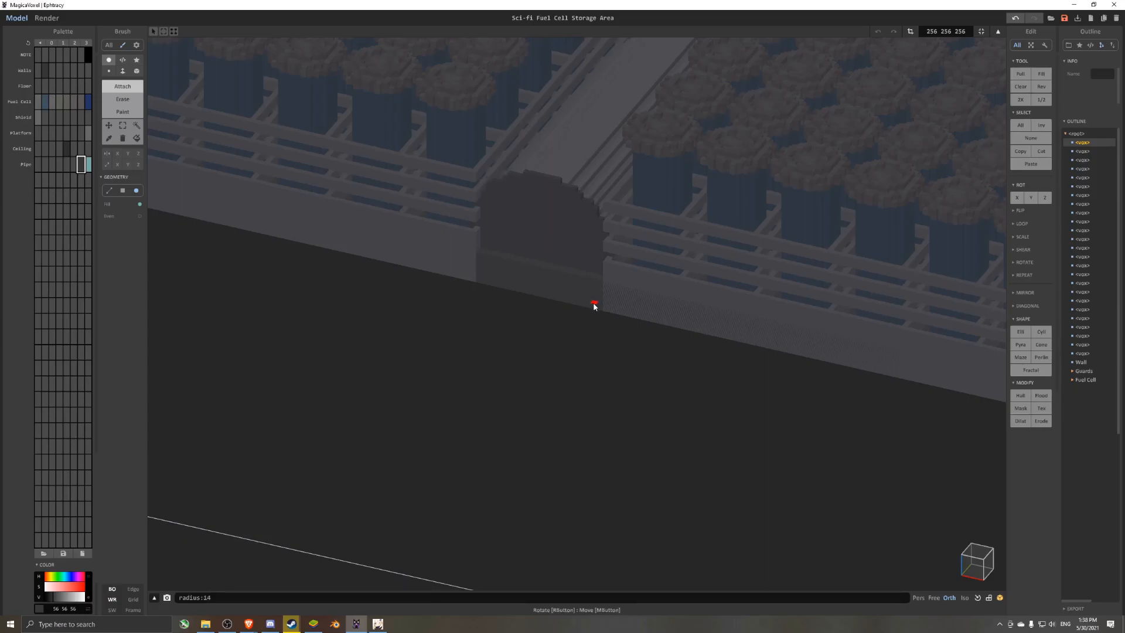
right_click_drag(546, 221, 460, 303)
middle_click_drag(460, 303, 604, 227)
- Copy the dark cap onto the pipe's far end, using region selection from the top view, and leave voxel editing
left_click(974, 568)
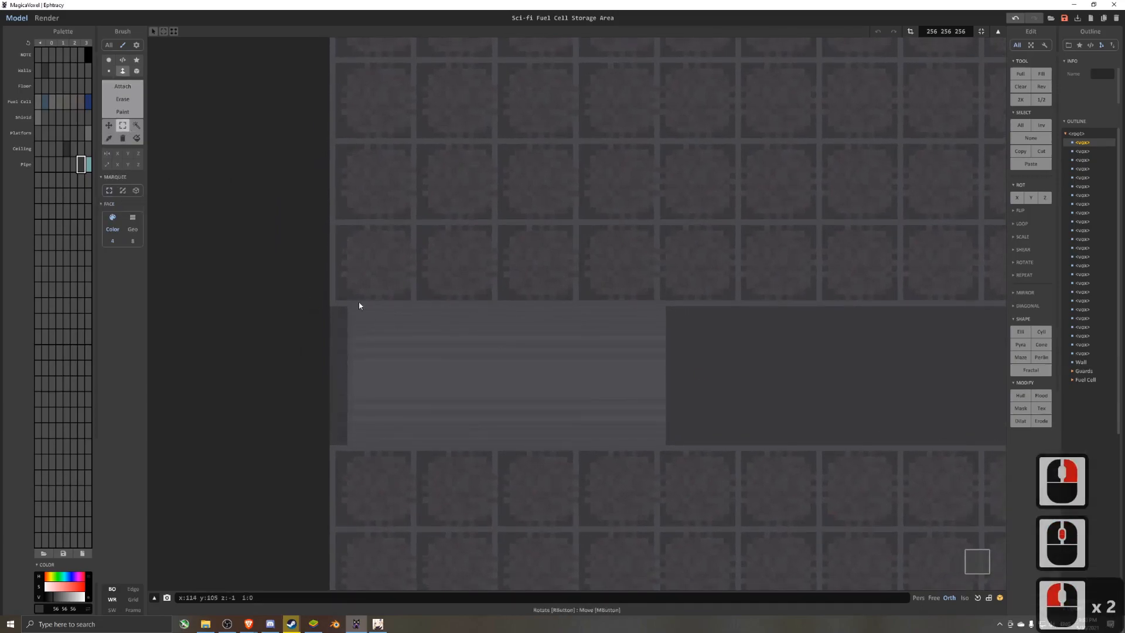
left_click(136, 191)
left_click(136, 125)
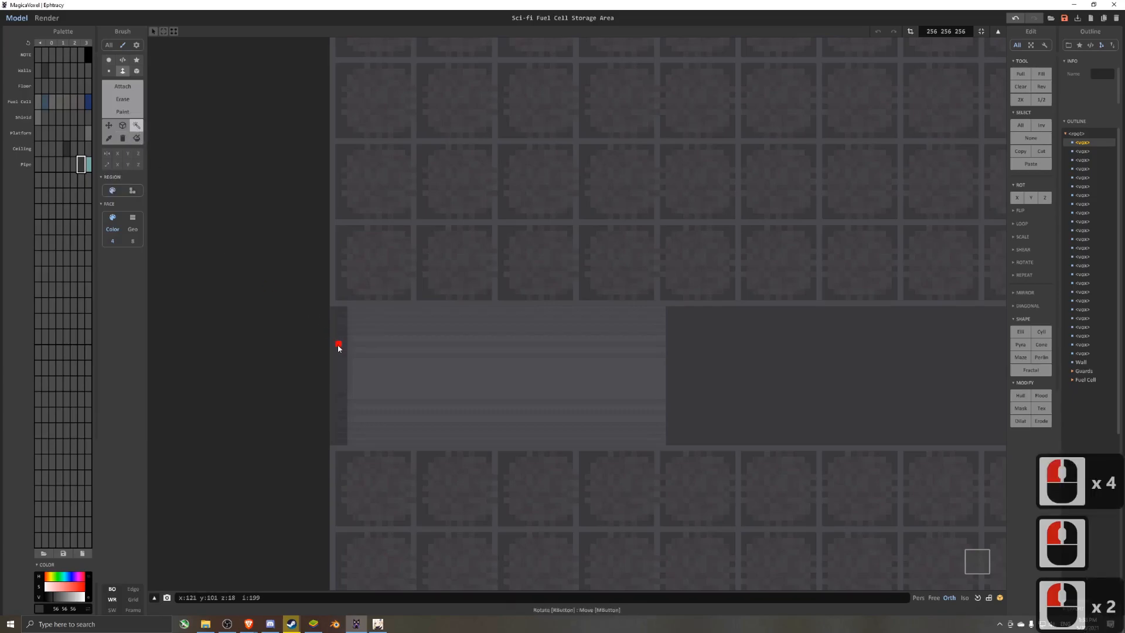
right_click_drag(330, 339, 357, 326)
key("ctrl+c")
key("ctrl+v")
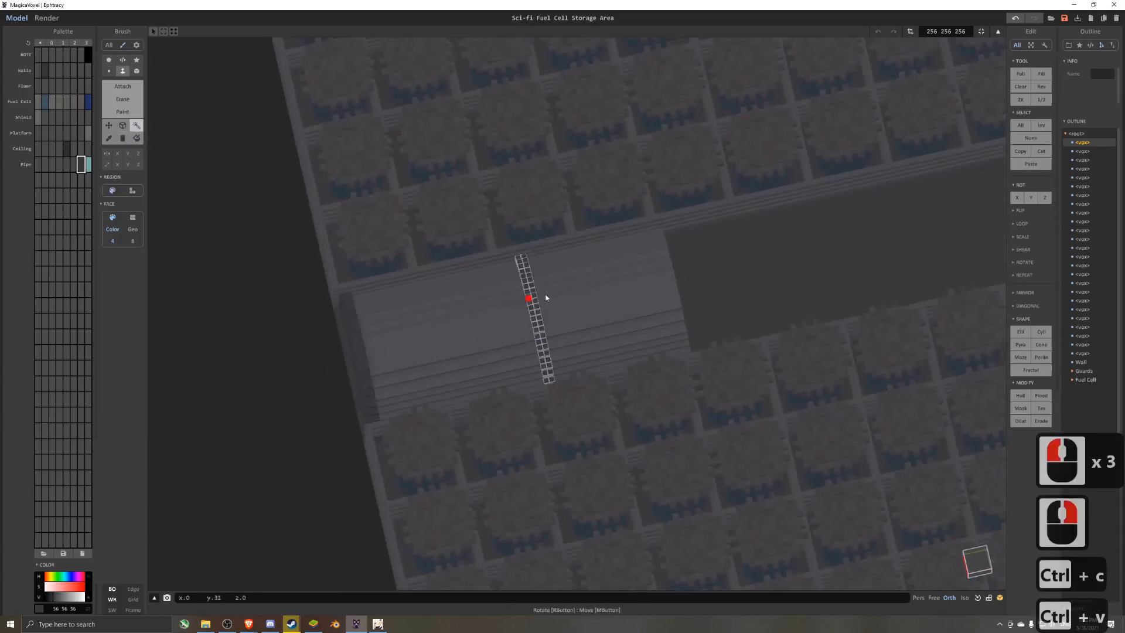
left_click(676, 269, "ctrl")
key("ctrl+d")
left_click(985, 34)
key("Tab")
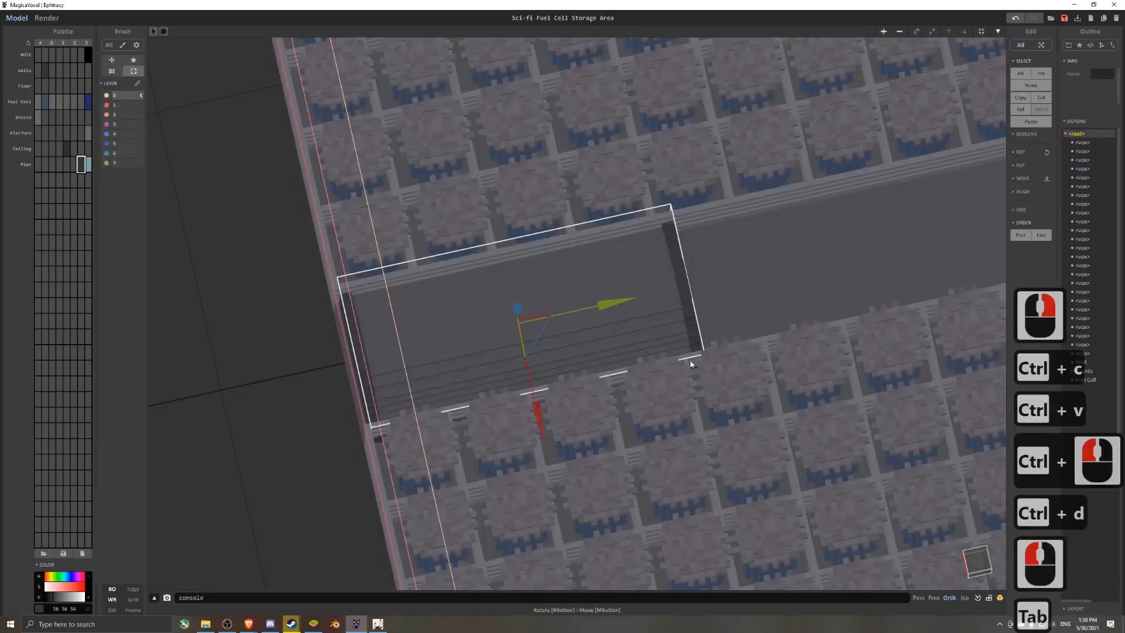
- Duplicate the capped pipe segment end to end along the channel toward the back wall
right_click_drag(693, 355, 668, 381)
left_click_drag(586, 363, 912, 339, "ctrl")
scroll(820, 355, "down", 3, "shift")
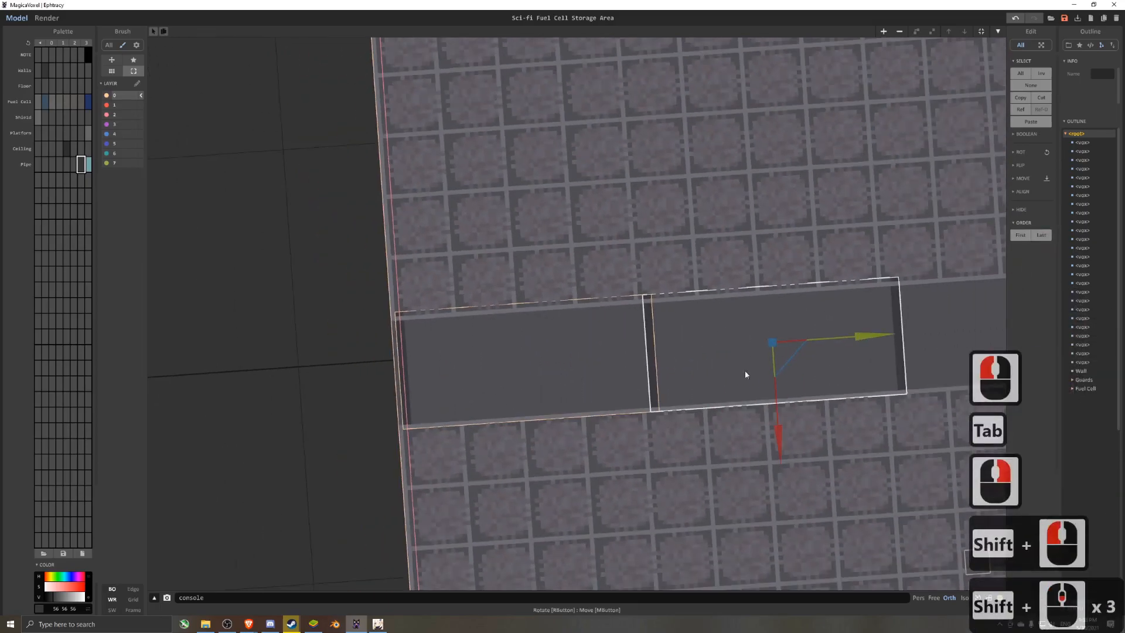
left_click(609, 359, "shift")
middle_click_drag(758, 336, 635, 345, "shift")
left_click_drag(635, 345, 894, 312, "shift")
left_click_drag(625, 352, 1116, 310, "shift")
- Select the rearmost pipe segment and duplicate it once more so the pipe runs through the back wall
scroll(762, 364, "down", 4)
right_click_drag(762, 363, 859, 272)
middle_click_drag(859, 272, 615, 344)
right_click_drag(614, 344, 647, 202)
middle_click_drag(648, 192, 627, 289)
left_click(659, 230)
right_click_drag(659, 230, 630, 220)
left_click(637, 271)
left_click(704, 252)
left_click_drag(734, 234, 923, 225, "shift")
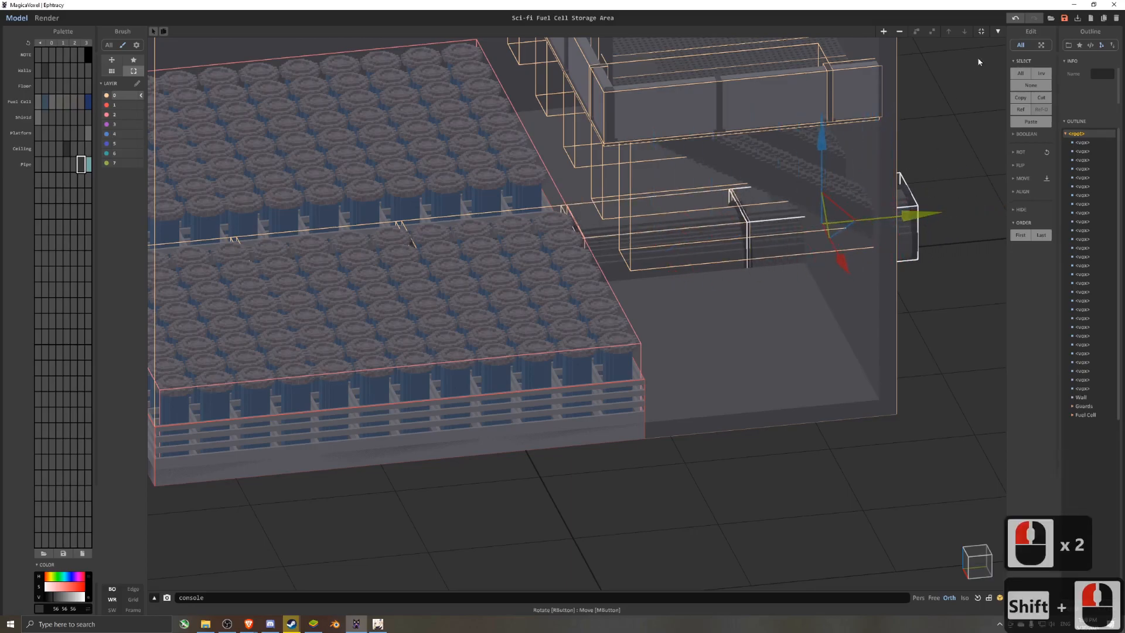
- Crop the last pipe segment to 27 26 20 voxels, removing the part that sticks out behind the wall
key("Tab")
double_click(912, 34)
right_click_drag(943, 196, 896, 213)
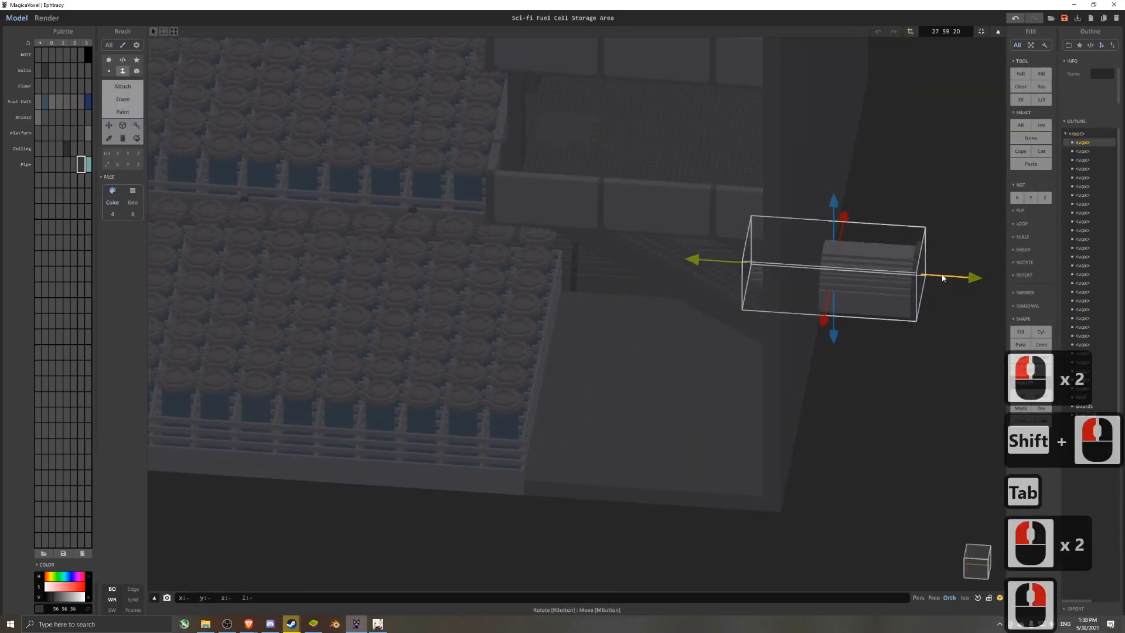
left_click_drag(862, 271, 849, 270)
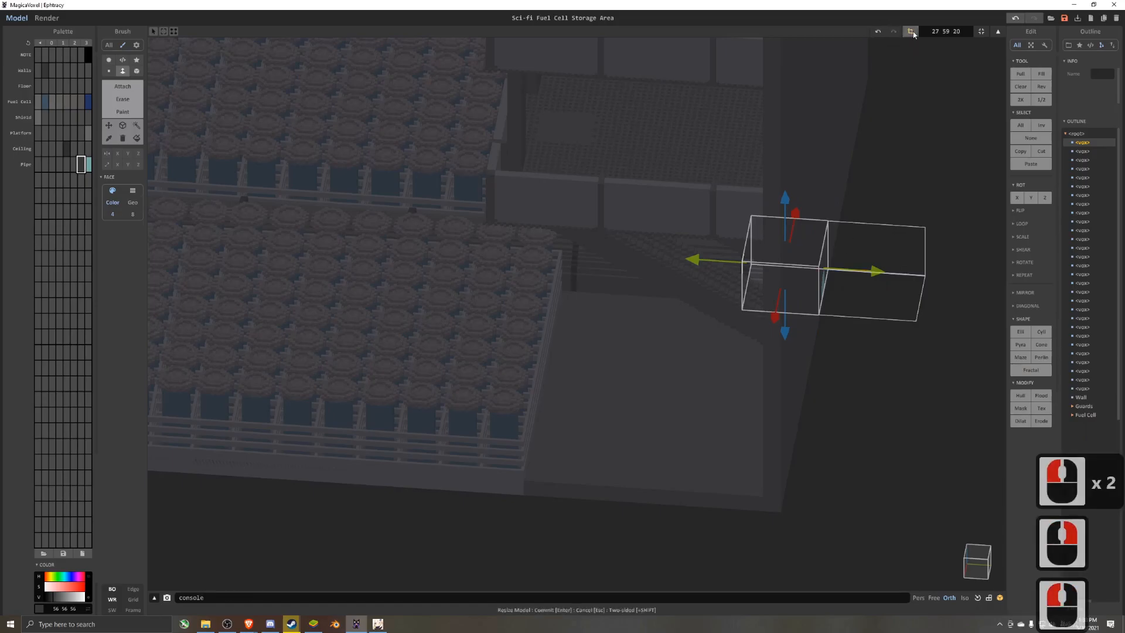
left_click(911, 31)
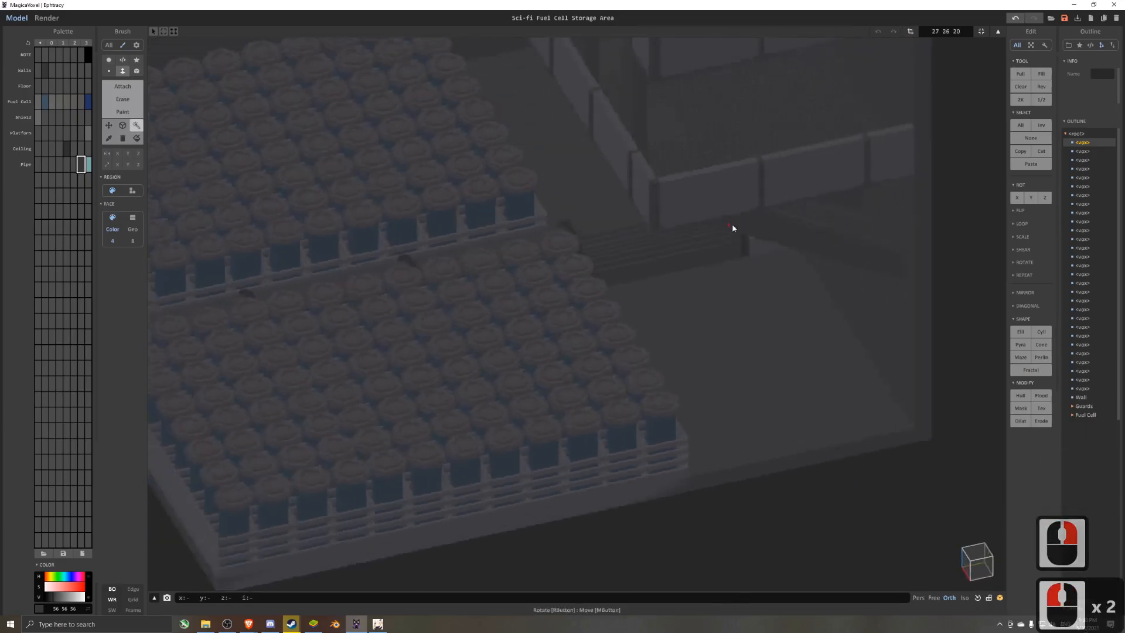
- Render the complete scene from the isometric view
right_click_drag(732, 225, 770, 211)
key("8")
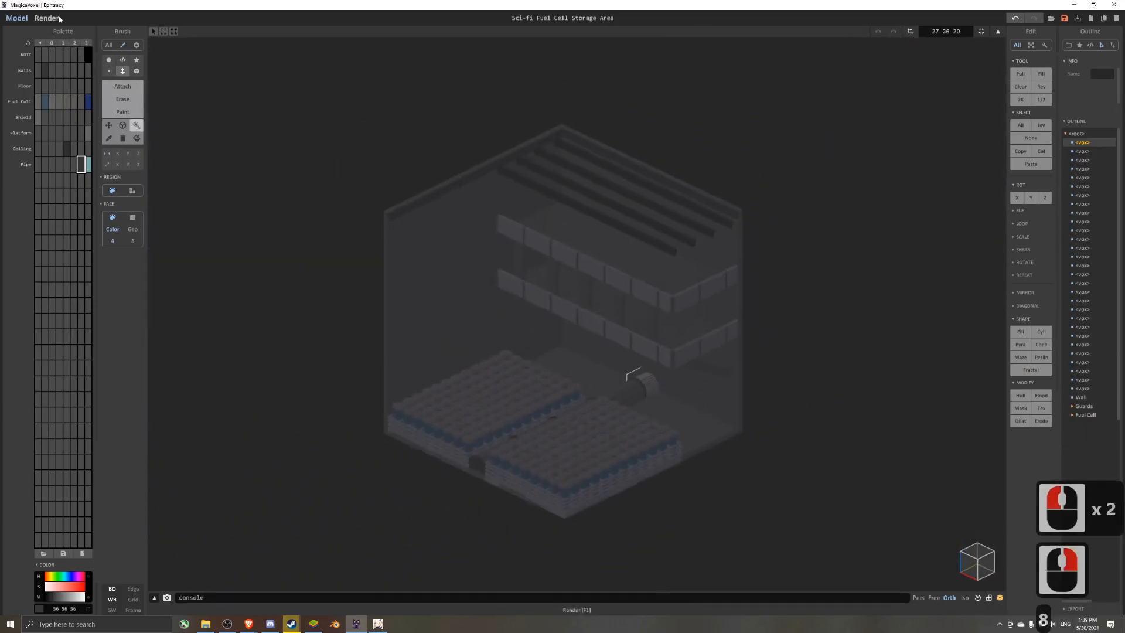
left_click(52, 17)
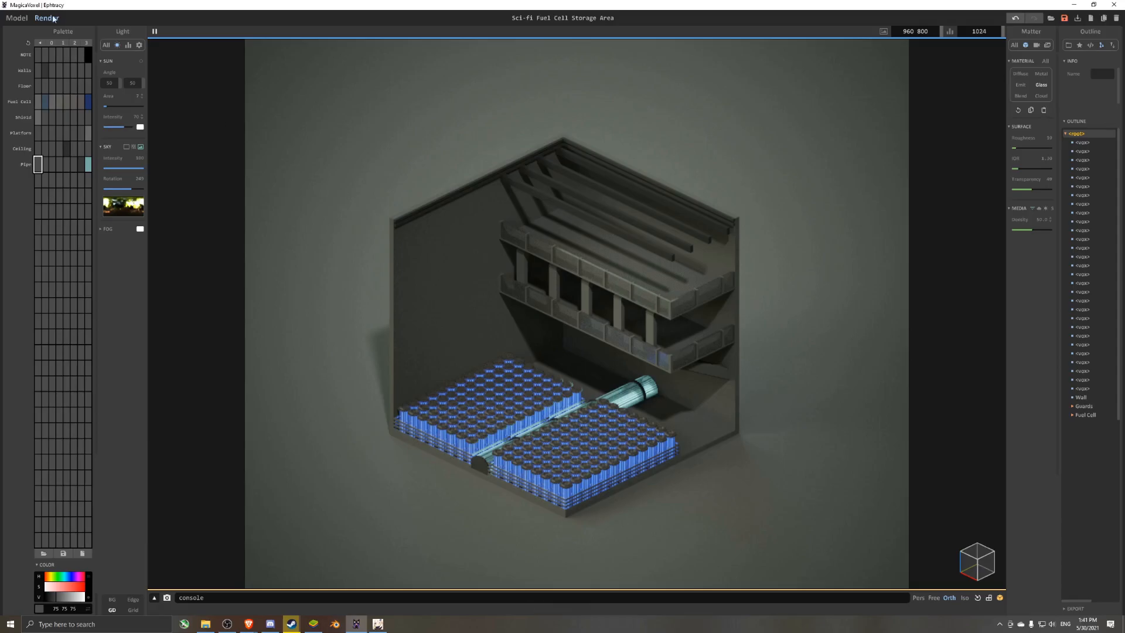
- Return to modelling, name the palette row below Pipe "Generators" and pick its first colour
left_click(16, 18)
type("Generators")
key("Return")
left_click(40, 182)
- Add a new 40 40 40 model, place it on the empty floor beside the fuel cells, and open it for editing
left_click(883, 31)
left_click_drag(616, 386, 674, 357)
left_click_drag(694, 421, 767, 456)
left_click_drag(696, 341, 696, 333)
key("Tab")
scroll(695, 411, "up", 11)
middle_click_drag(732, 463, 419, 327)
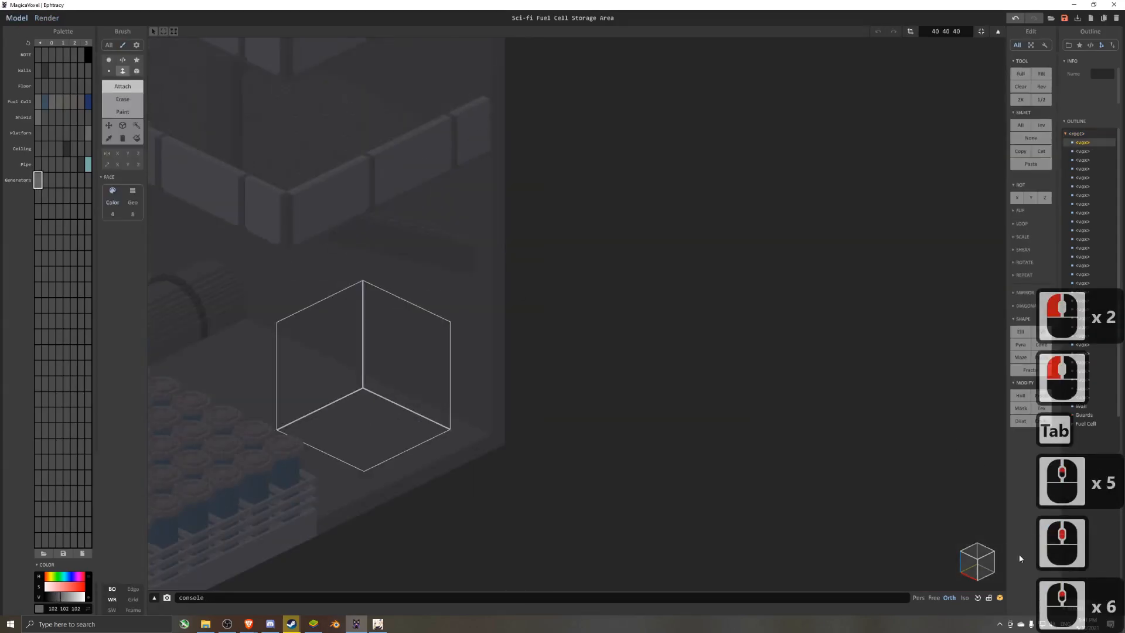
- Generate a cylinder in the new model, cut it down to a thin disc and crop the model to it
left_click(1040, 332)
scroll(364, 328, "up", 3)
left_click_drag(355, 254, 361, 394)
scroll(375, 375, "down", 3)
mouse_move(431, 328)
right_mouse_down()
mouse_move(387, 324)
mouse_move(446, 334)
right_mouse_up()
scroll(447, 334, "up", 3)
middle_click_drag(448, 334, 480, 328)
left_click(911, 32)
- Duplicate the disc straight above the first and merge both into one 40 40 61 model
key("Tab")
left_click_drag(432, 304, 432, 94, "shift")
left_click(466, 375, "shift")
key("u")
key("Tab")
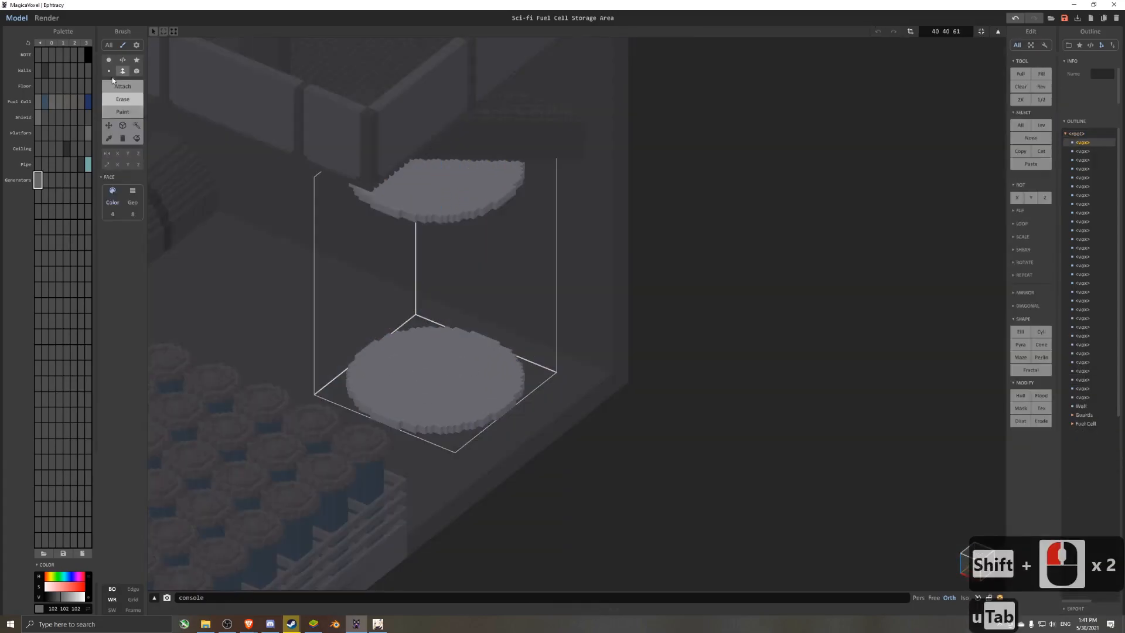
scroll(385, 397, "up", 3)
left_click(384, 396)
key("ctrl+z")
left_click(122, 86)
left_click_drag(386, 402, 418, 449)
key("ctrl+z")
key("ctrl+z")
- Add a new model between the two discs and fill it with a cylinder in dark grey (75 75 75)
scroll(418, 449, "down", 2)
right_click_drag(418, 449, 383, 434)
key("Tab")
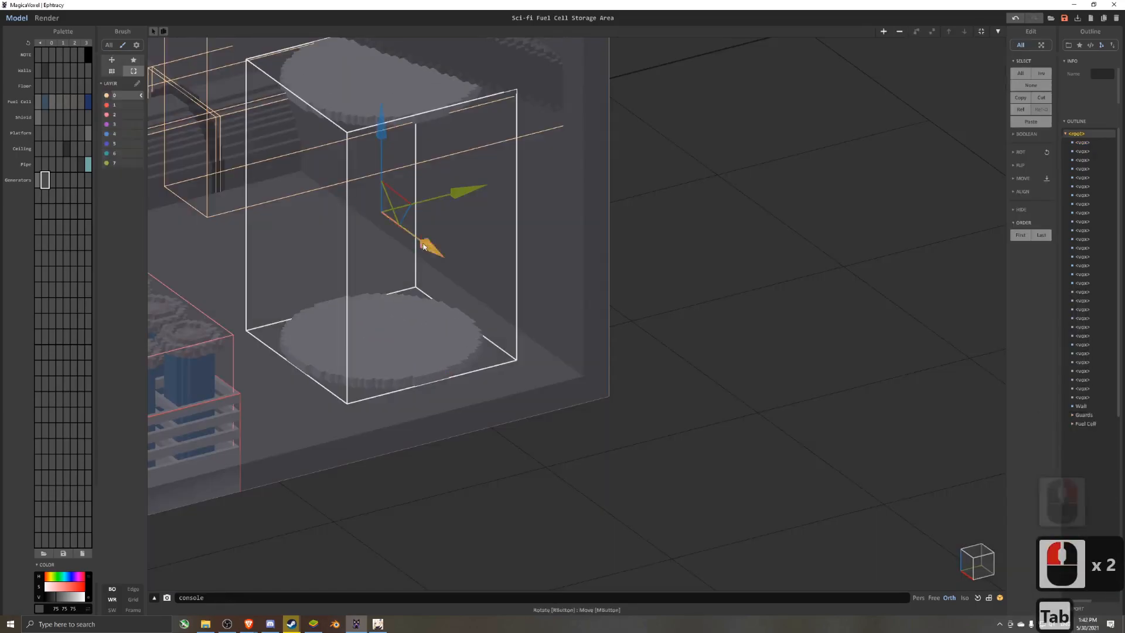
key("Tab")
key("Delete")
left_click(885, 30)
key("Tab")
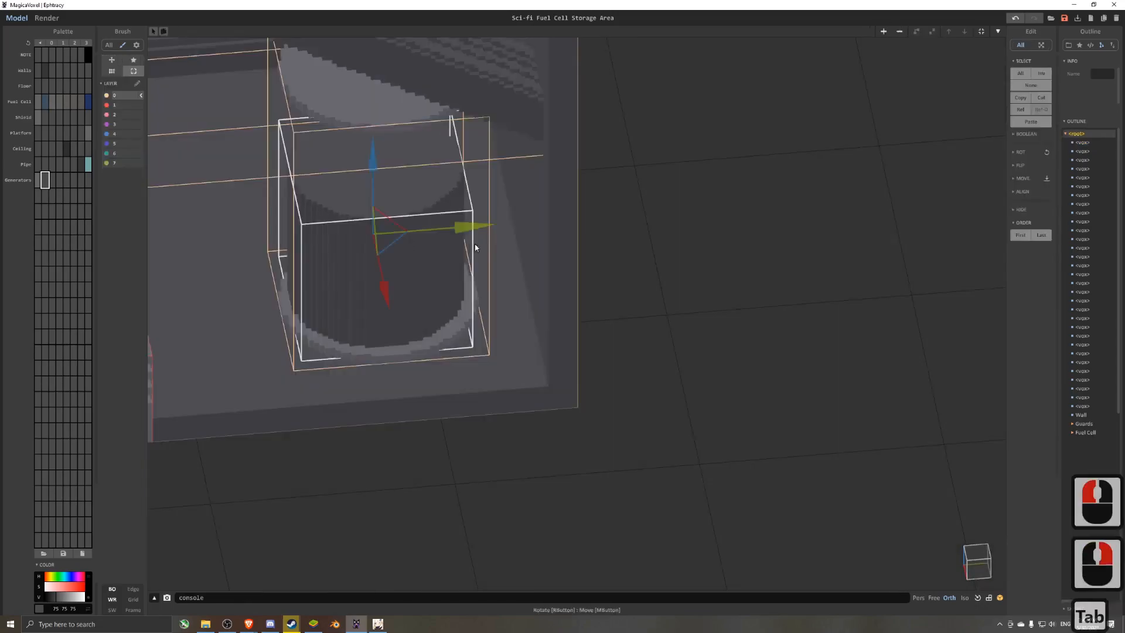
- Set the inner cylinder's model size to 36 36 36 voxels
key("Tab")
left_click(956, 31)
type("36")
key("Return")
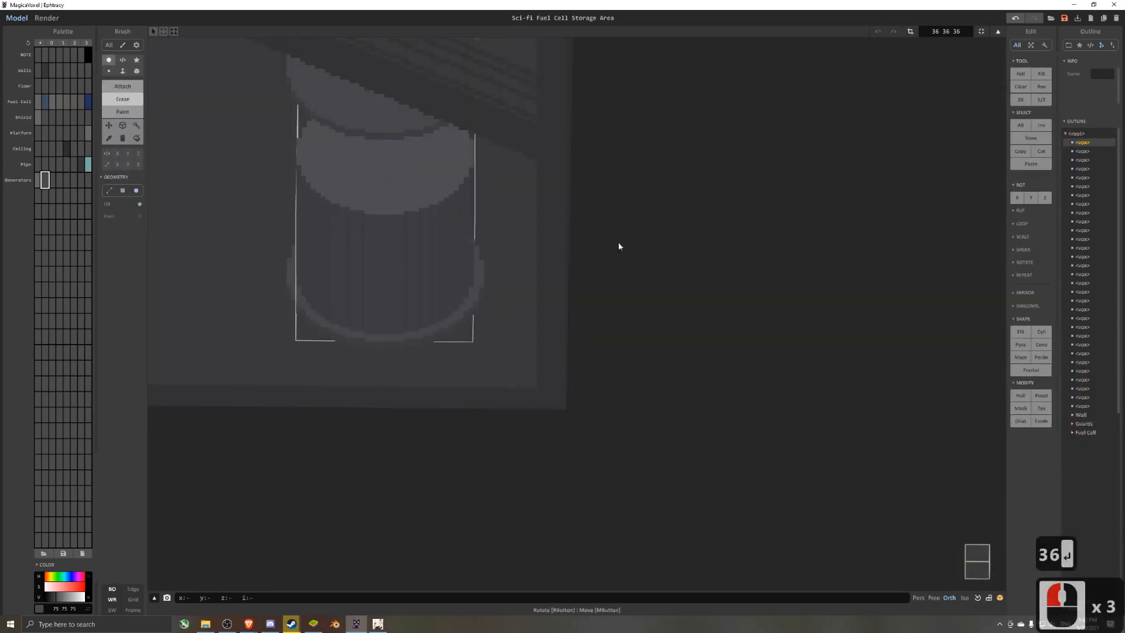
right_click_drag(728, 274, 854, 60)
- Duplicate the inner cylinder upward, merge the two copies, and unite them with the discs as one generator
key("Tab")
left_click_drag(398, 175, 397, 68, "shift")
left_click(404, 316, "shift")
key("u")
scroll(410, 264, "down", 3)
right_click_drag(410, 263, 493, 227)
left_click(552, 190, "shift")
key("u")
- Shorten the generator to 52 voxels high by shifting its selected upper section downward
mouse_move(553, 190)
right_mouse_down()
mouse_move(478, 241)
mouse_move(682, 365)
right_mouse_up()
left_click_drag(446, 130, 447, 141)
right_click_drag(446, 141, 451, 71)
key("Tab")
left_click_drag(375, 126, 516, 264)
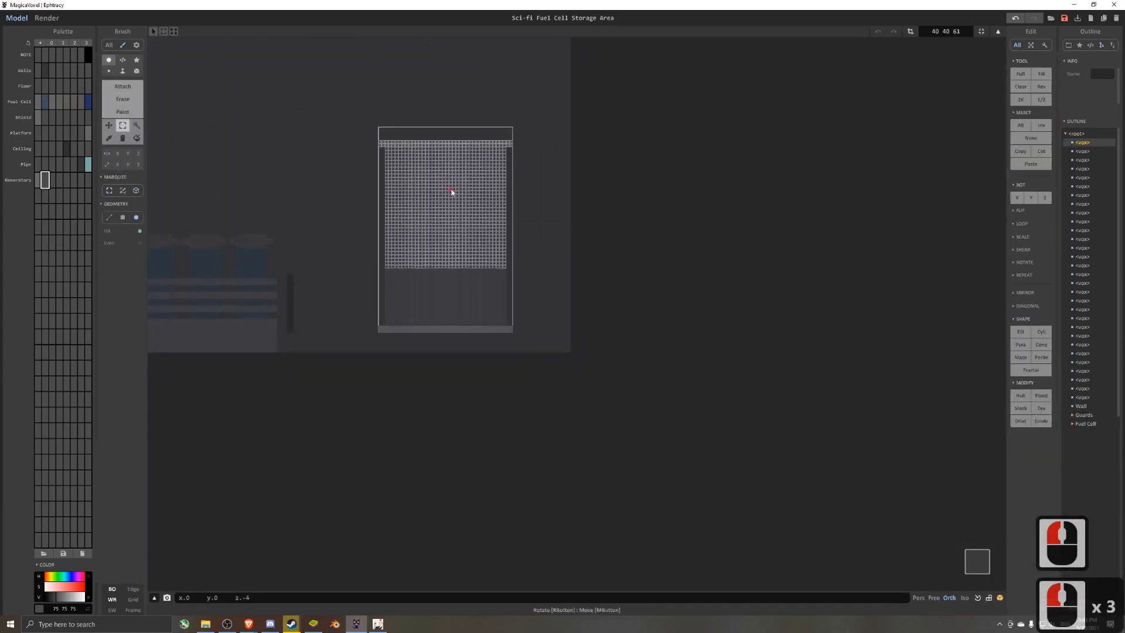
key("ctrl+d")
- Move the generator toward the open edge of the floor and duplicate it once alongside, below the raised platforms
right_click_drag(551, 196, 563, 206)
key("Tab")
left_click_drag(532, 242, 555, 242)
right_click_drag(555, 242, 696, 269)
middle_click_drag(696, 268, 770, 242)
left_click_drag(705, 258, 539, 256, "shift")
scroll(540, 256, "down", 3, "shift")
right_click_drag(540, 257, 519, 258, "shift")
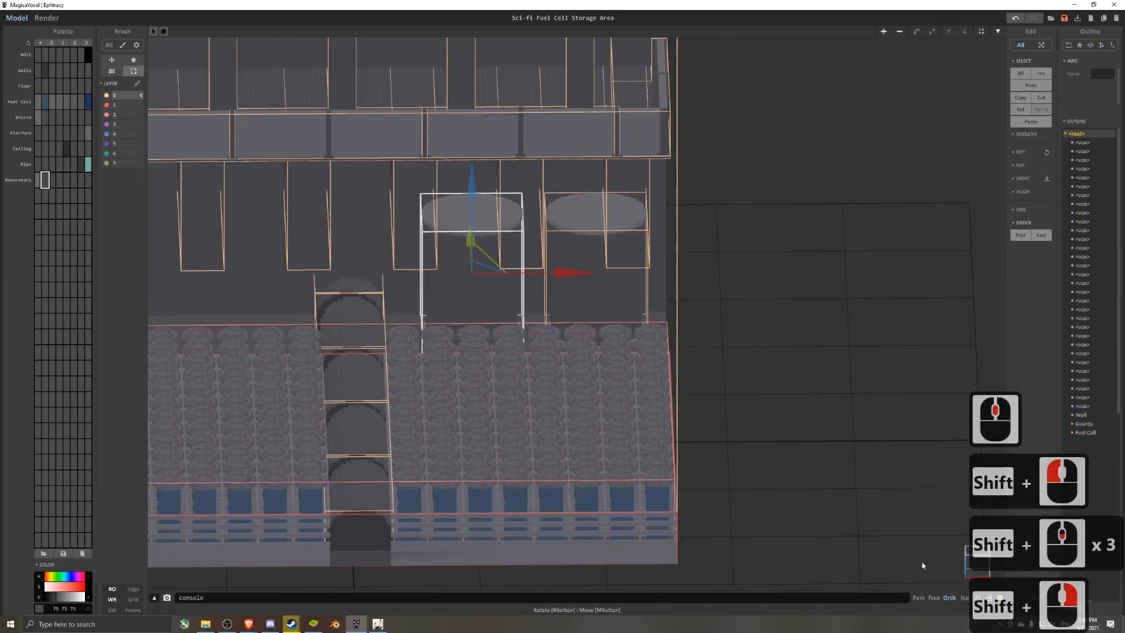
- Duplicate the pair of generators to the other side of the pipe, adjust their spacing, and check the scene in a render
left_click(596, 258, "shift")
left_click_drag(636, 269, 305, 270, "shift")
middle_click_drag(310, 270, 651, 271)
left_click_drag(629, 269, 598, 270)
right_click_drag(598, 269, 516, 223)
left_click(47, 18)
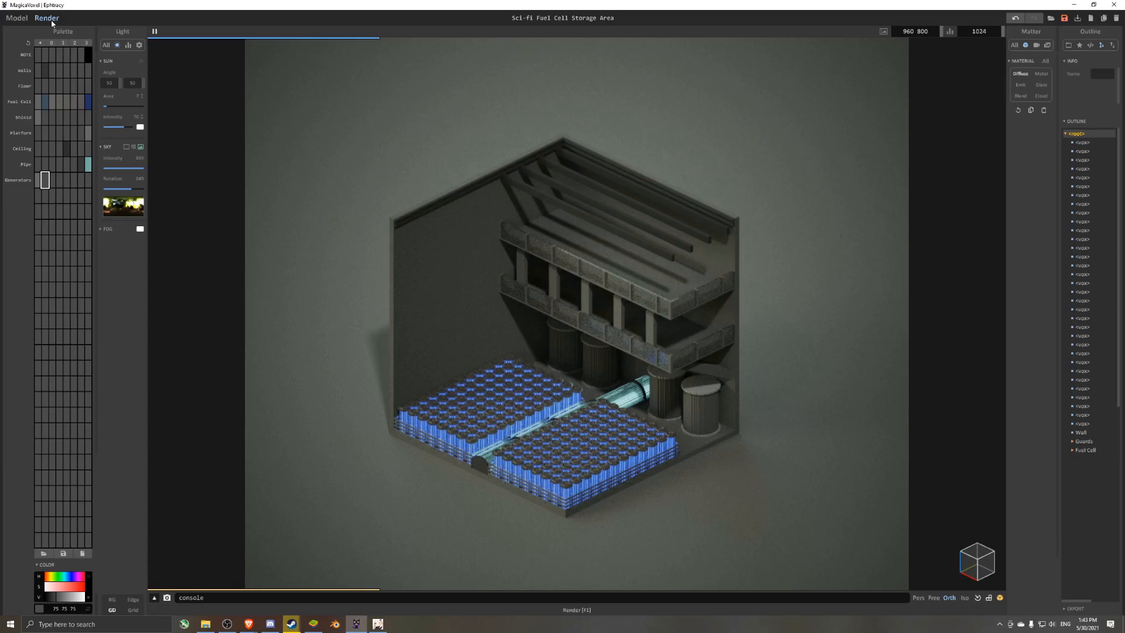
left_click(15, 19)
- Hollow out the two generators on the side of the pipe away from the open edge with Hull
scroll(478, 299, "up", 4)
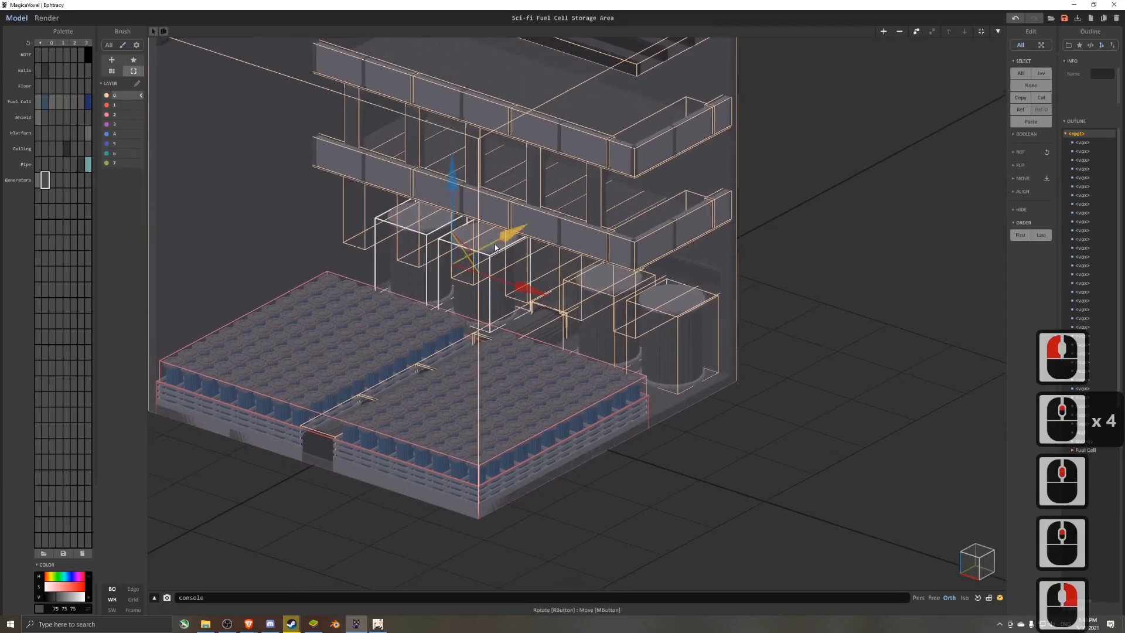
left_click(478, 299)
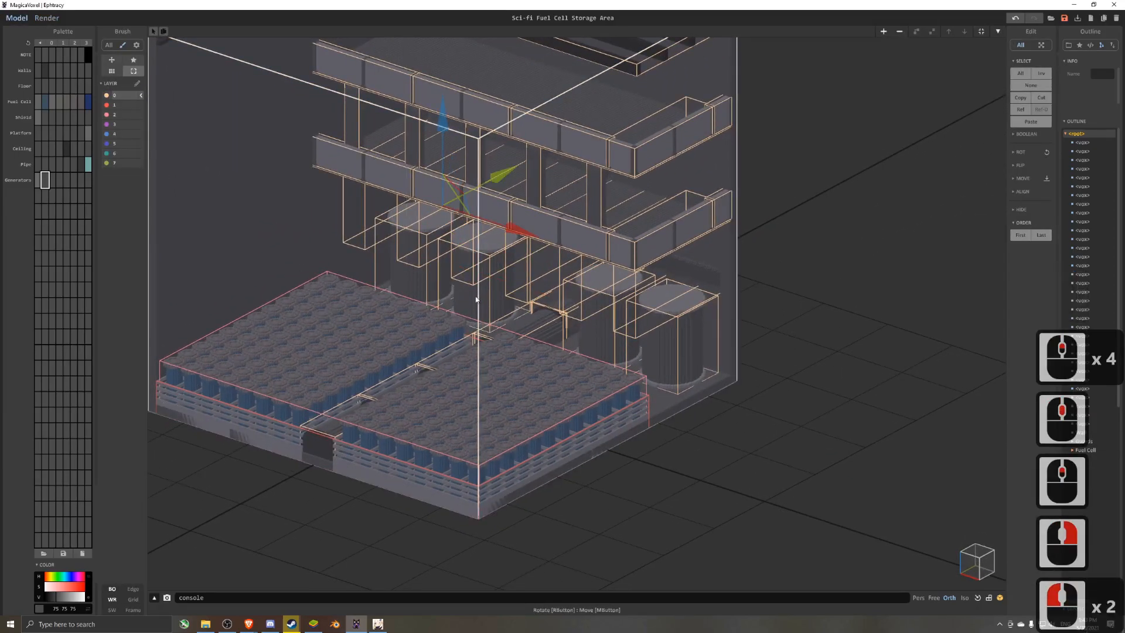
left_click(420, 271)
right_click_drag(420, 284, 456, 307)
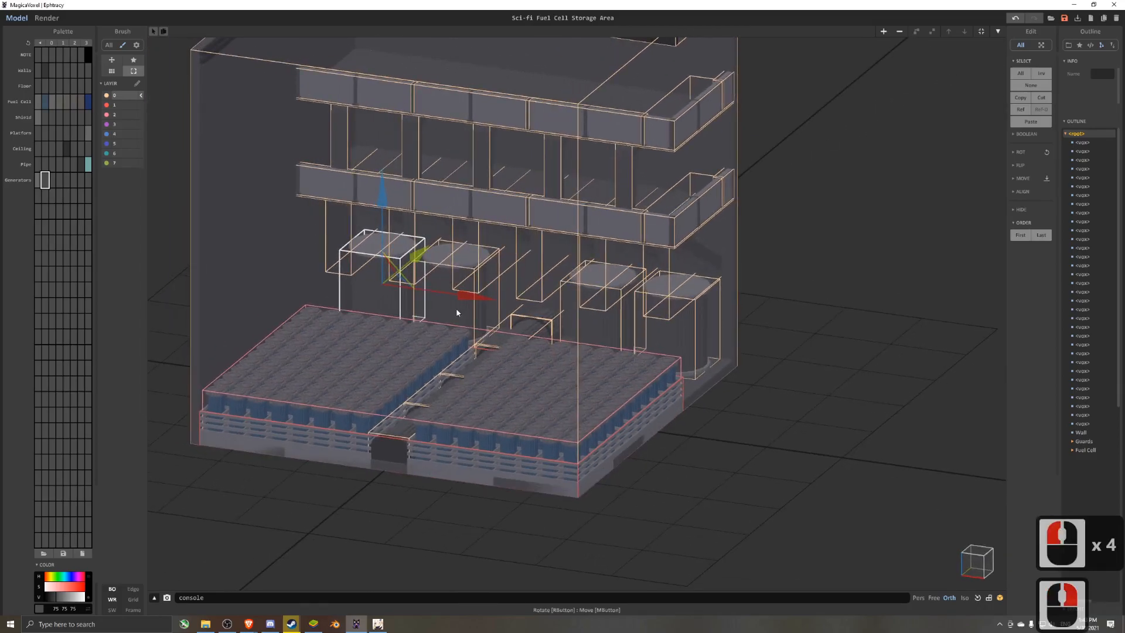
double_click(394, 300)
scroll(397, 275, "up", 3)
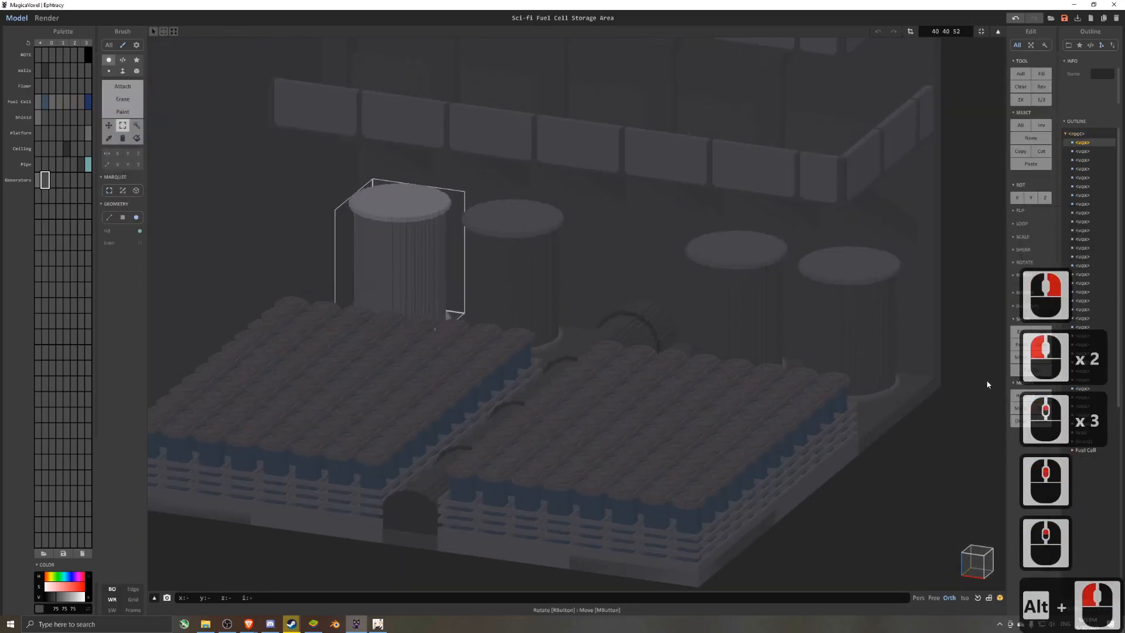
left_click(1020, 397)
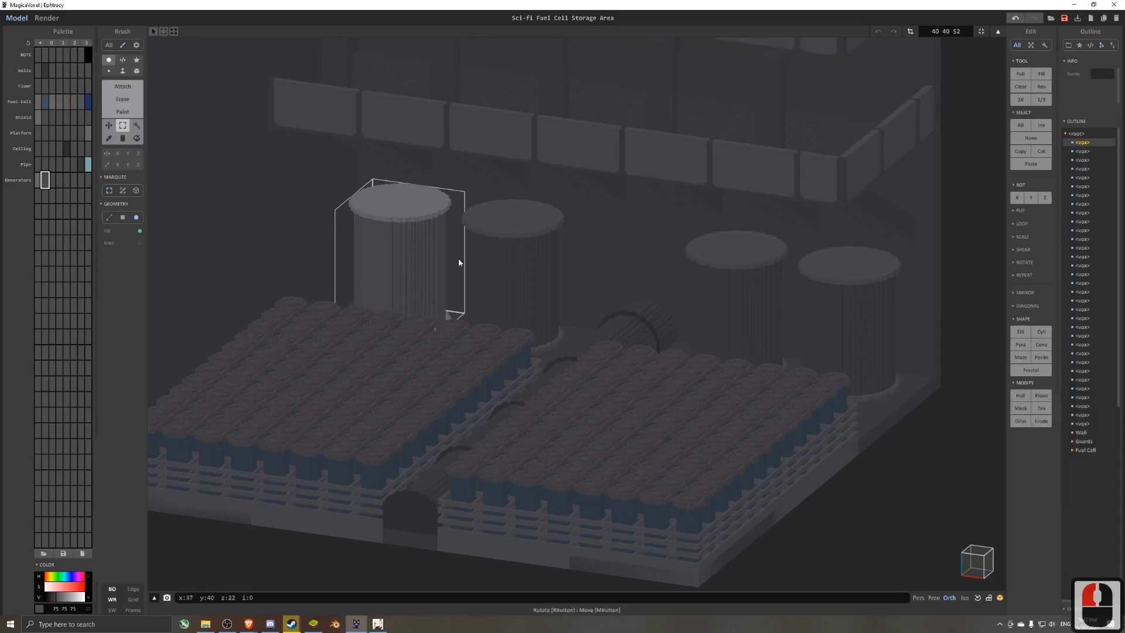
key("Tab")
left_click(522, 291)
left_click(522, 292)
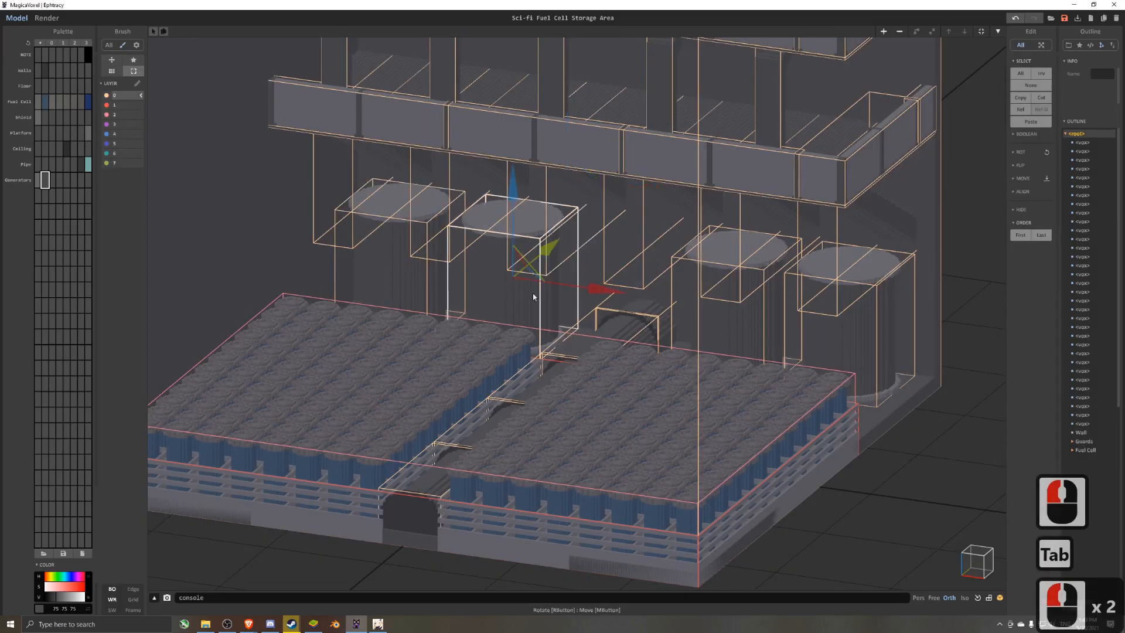
key("Tab")
left_click(1024, 399)
- Hollow out the two generators between the pipe and the open edge with Hull
key("Tab")
left_click(727, 322)
key("Tab")
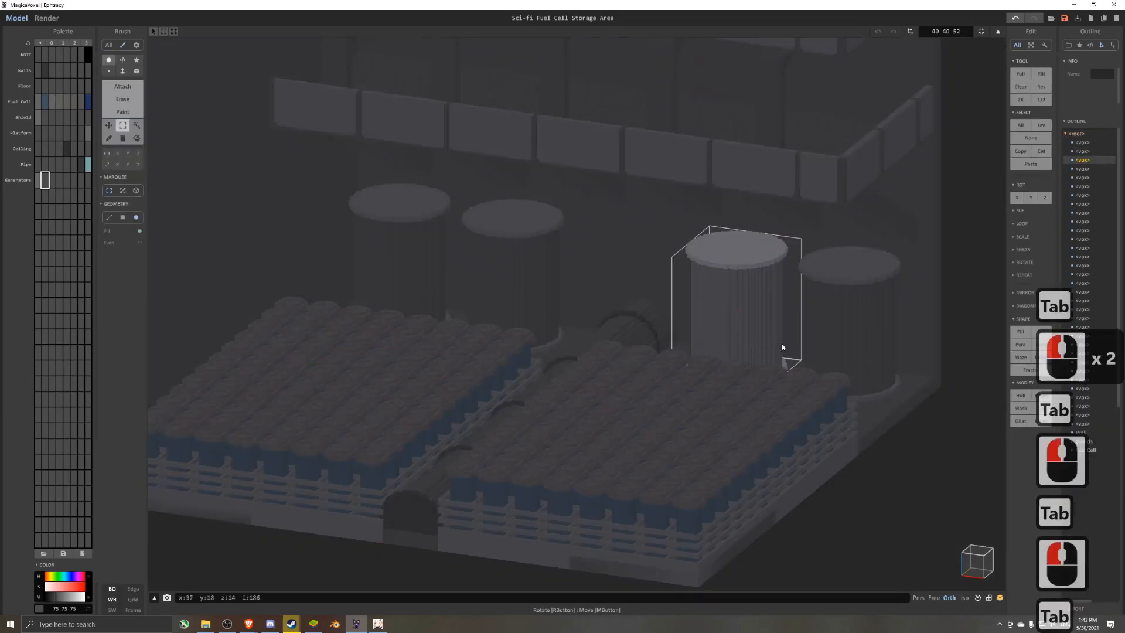
left_click(1021, 396)
key("Tab")
left_click(850, 316)
key("Tab")
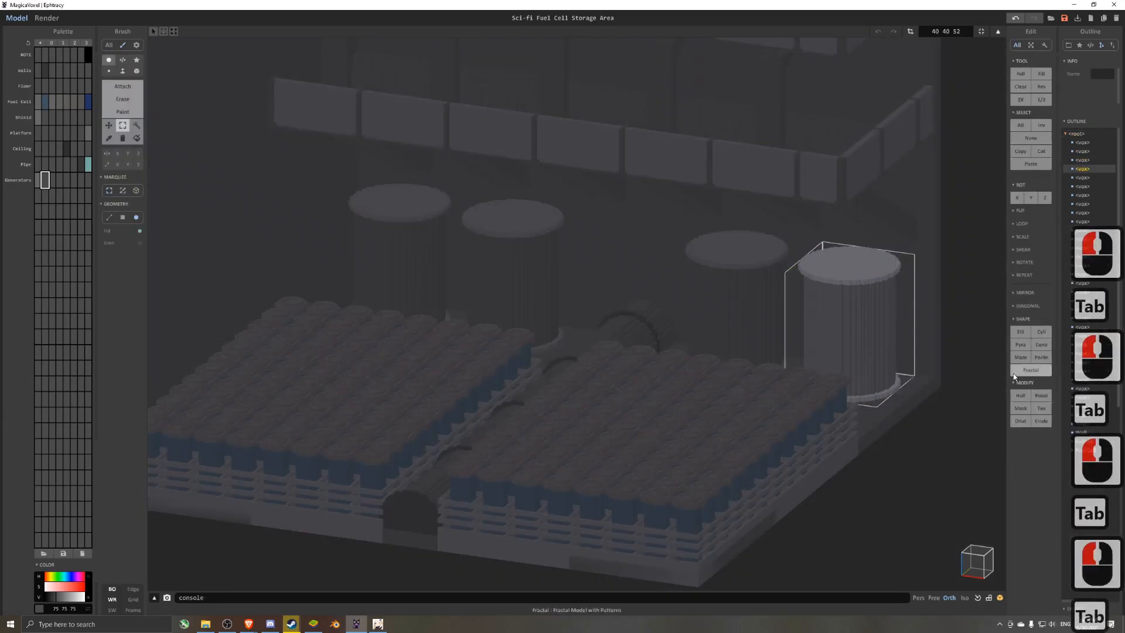
left_click(1022, 395)
- Open the outermost generator for editing and use the Free camera to get inside its hollow shell
key("Tab")
double_click(867, 350)
scroll(867, 350, "up", 4)
middle_click_drag(867, 351, 631, 336)
scroll(708, 331, "up", 3)
scroll(631, 336, "up", 5)
key("5")
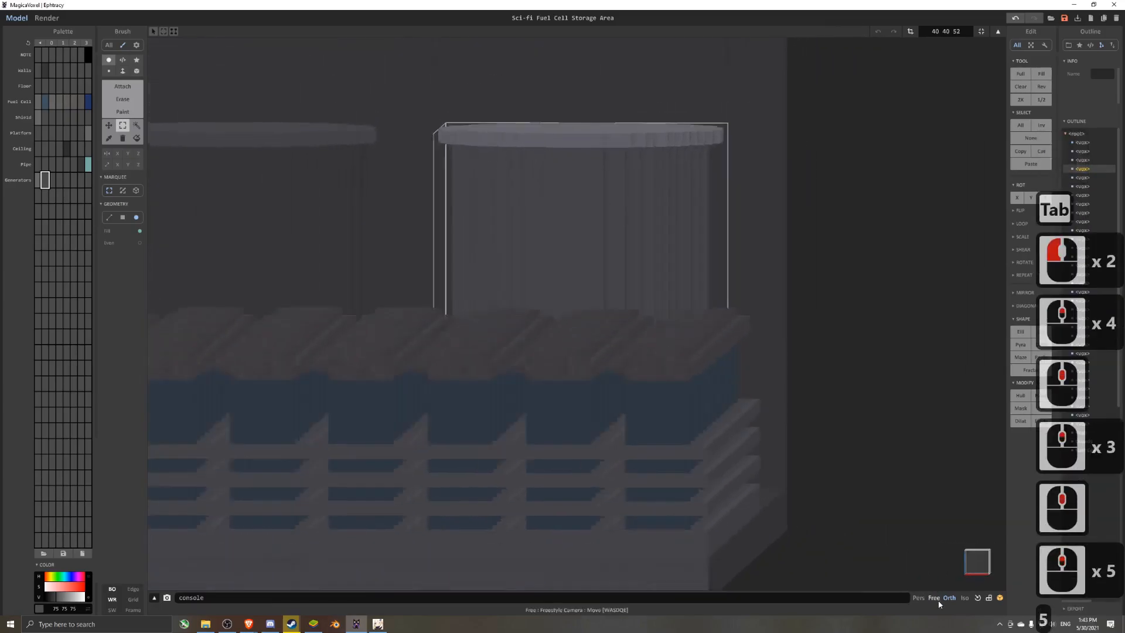
left_click(938, 600)
right_click_drag(787, 337, 694, 428)
scroll(694, 429, "down", 8)
middle_click_drag(695, 429, 565, 427)
scroll(442, 424, "up", 7)
scroll(442, 424, "up", 10)
scroll(565, 426, "up", 7)
right_click_drag(565, 426, 574, 511)
- Set two palette colours in the Generators row to muted green (91 111 76) and light grey (207 207 207)
left_click(81, 181)
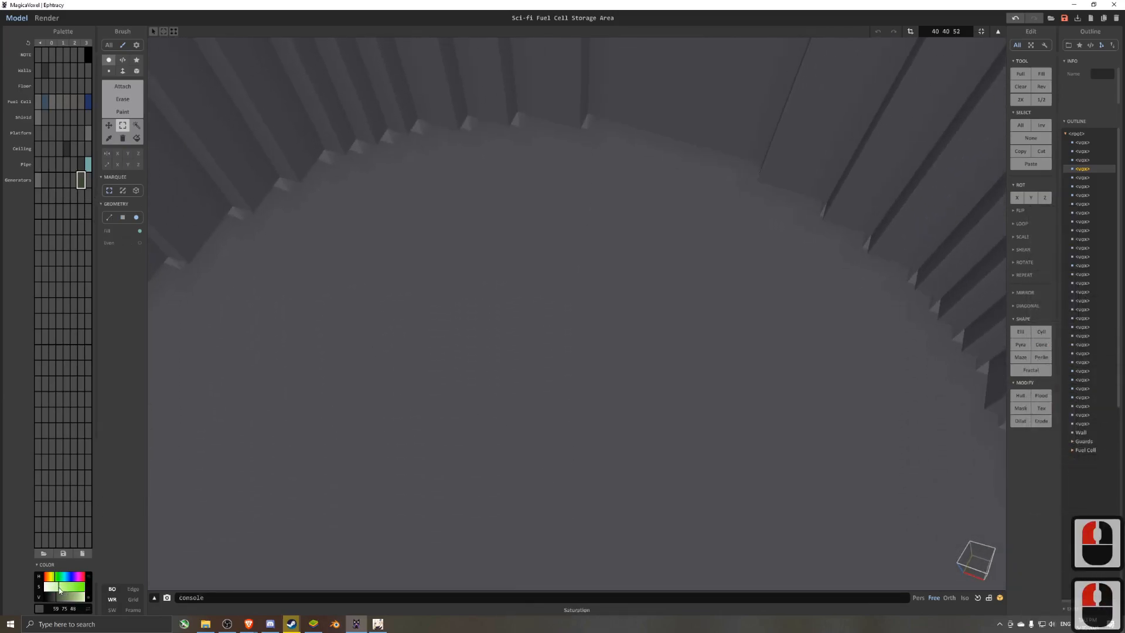
left_click(63, 598)
right_click_drag(152, 463, 470, 321)
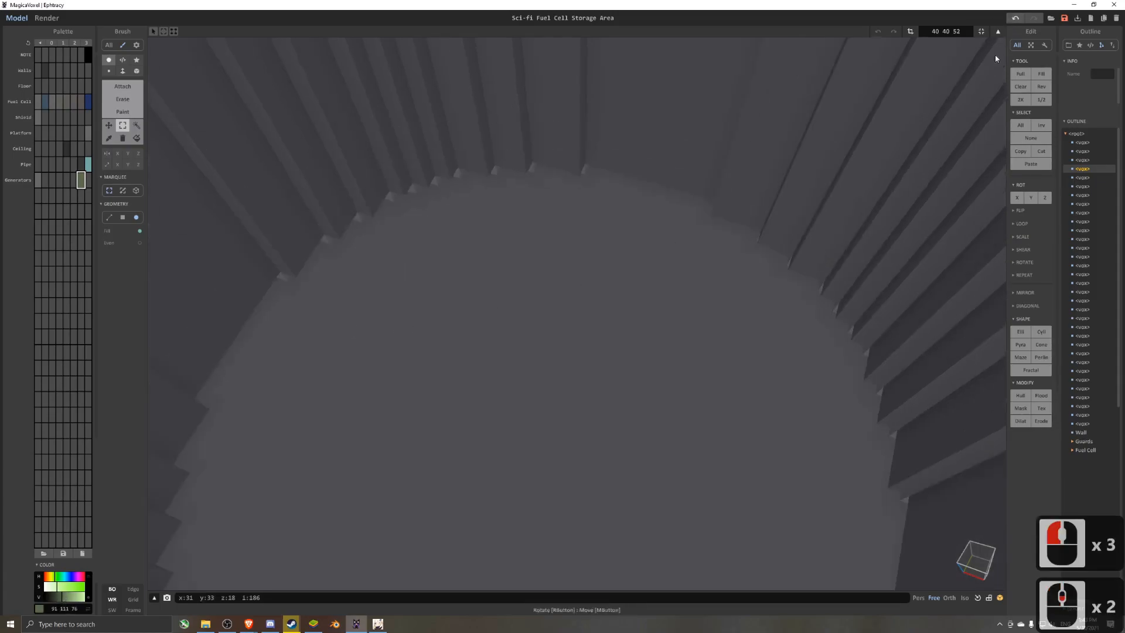
scroll(988, 48, "down", 16)
right_click_drag(821, 300, 775, 331)
middle_click_drag(775, 330, 784, 305)
right_click_drag(783, 305, 866, 164)
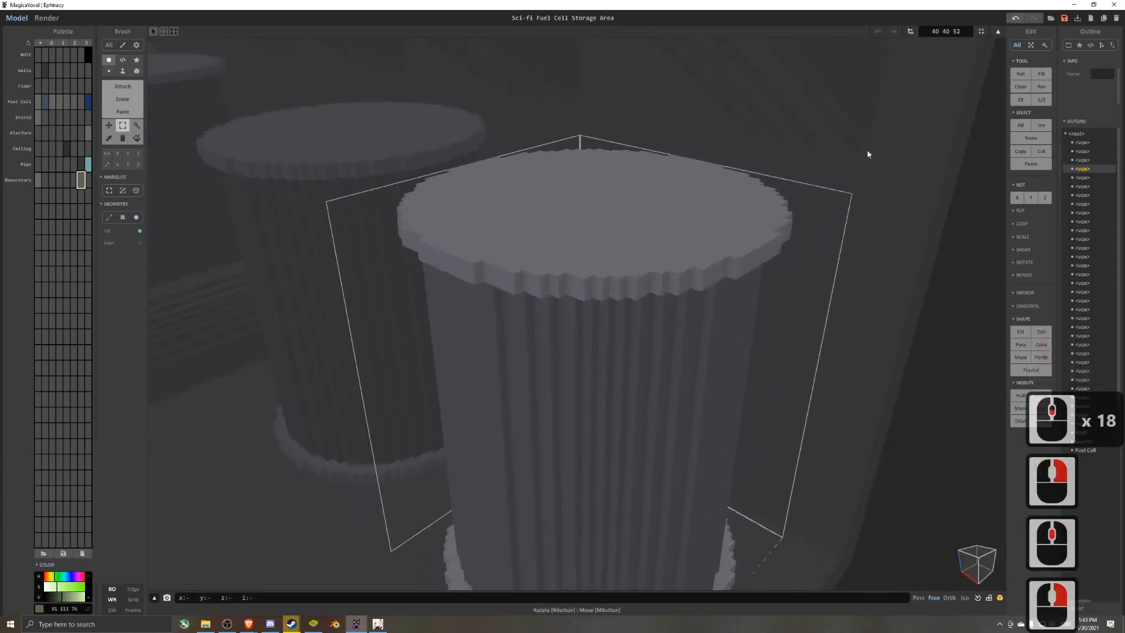
scroll(773, 224, "up", 15)
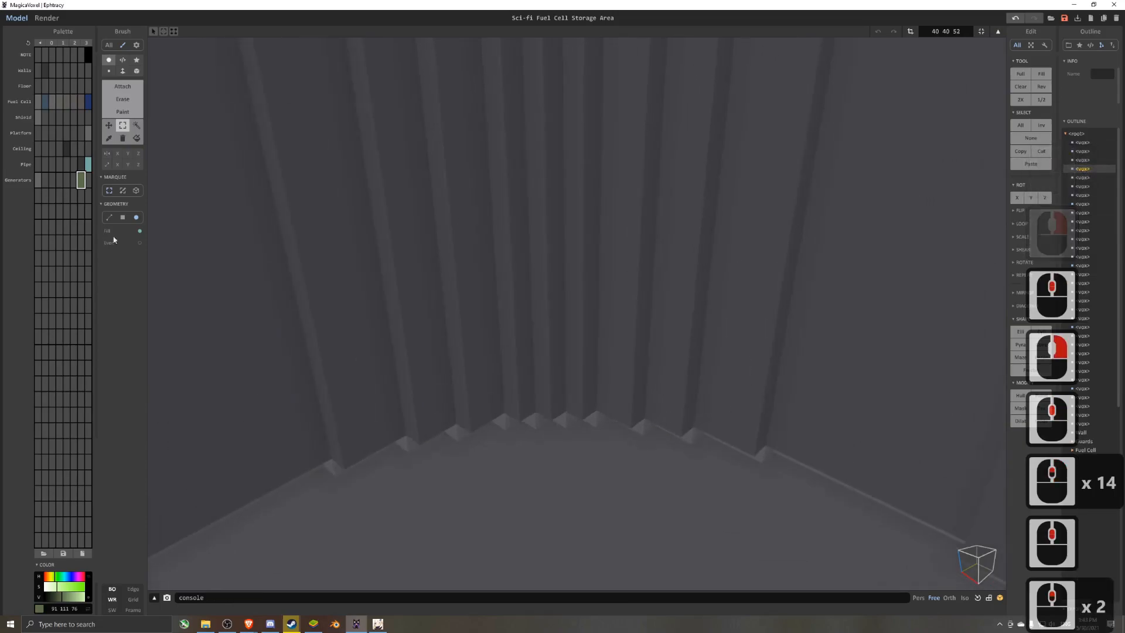
left_click(88, 180)
left_click_drag(74, 597, 81, 597)
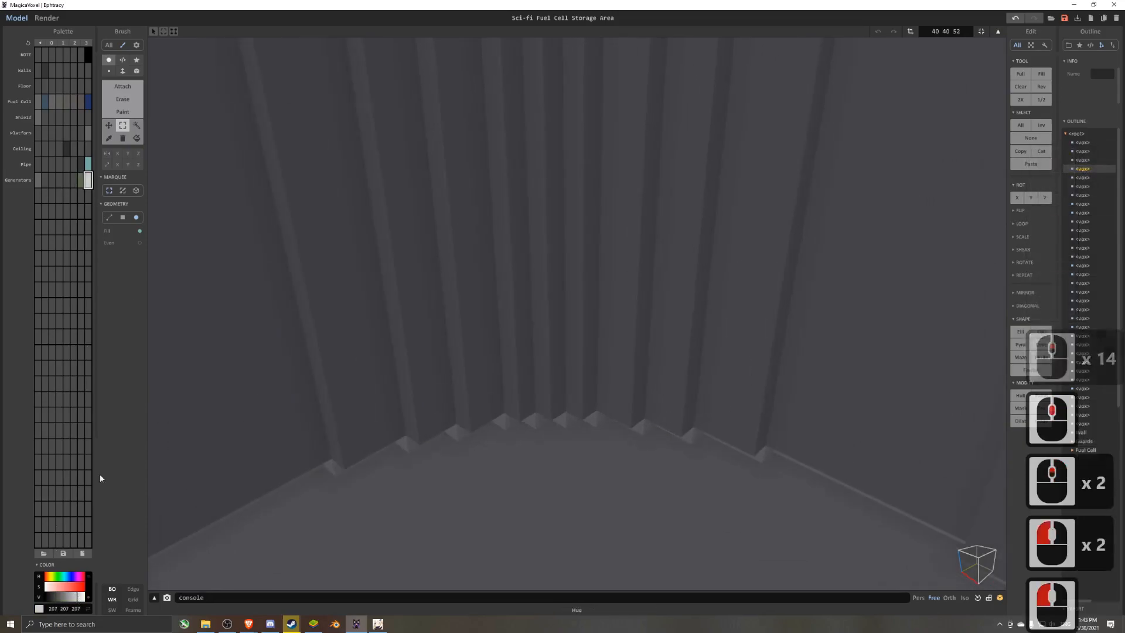
left_click(123, 70)
scroll(409, 340, "down", 4)
scroll(408, 341, "up", 1)
right_click_drag(409, 340, 517, 429)
scroll(471, 412, "up", 2)
scroll(517, 429, "up", 2)
middle_click_drag(517, 429, 603, 381)
scroll(603, 382, "down", 3)
left_click(128, 91)
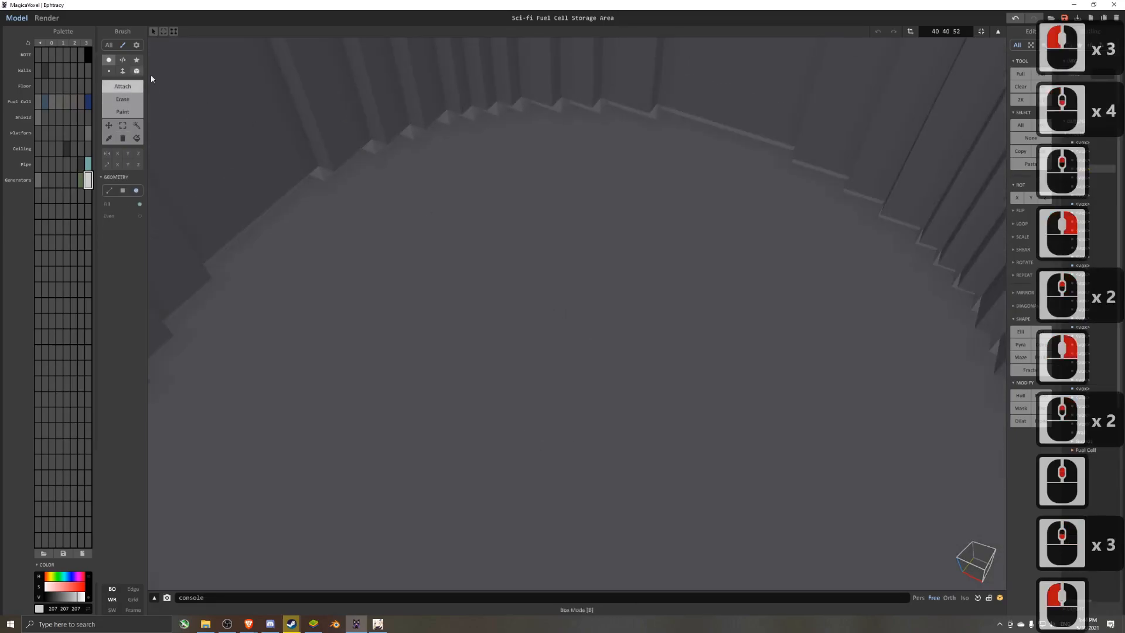
left_click_drag(578, 420, 690, 575)
key("ctrl+z")
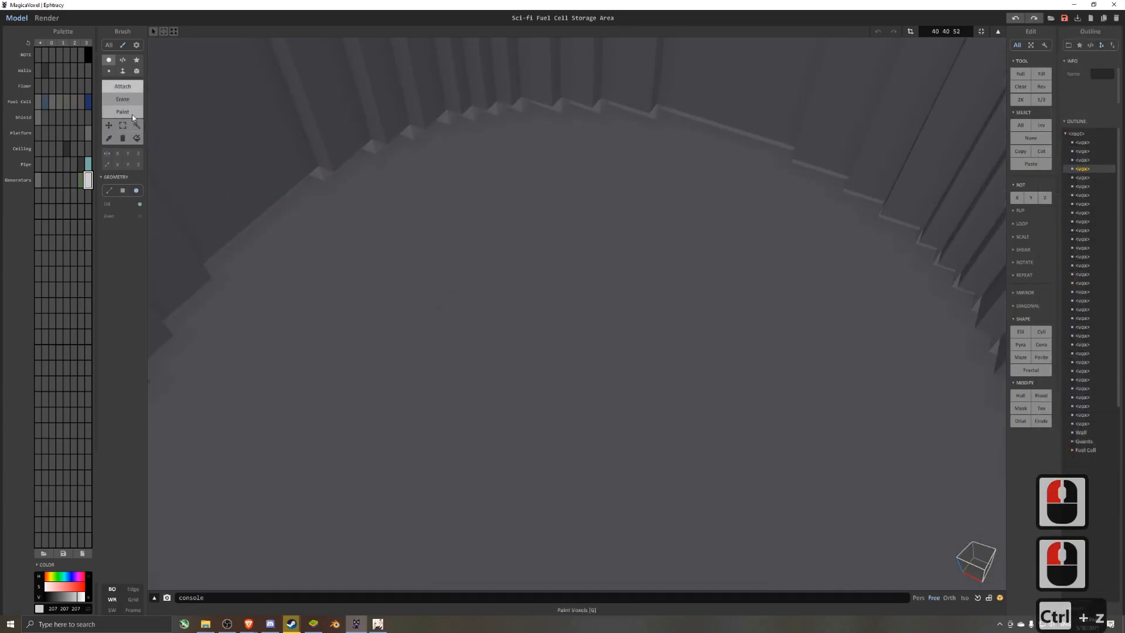
- Attach a light grey layer to the generator's inner floor and erase its centre with X and Y mirroring, leaving a thin ring
double_click(122, 71)
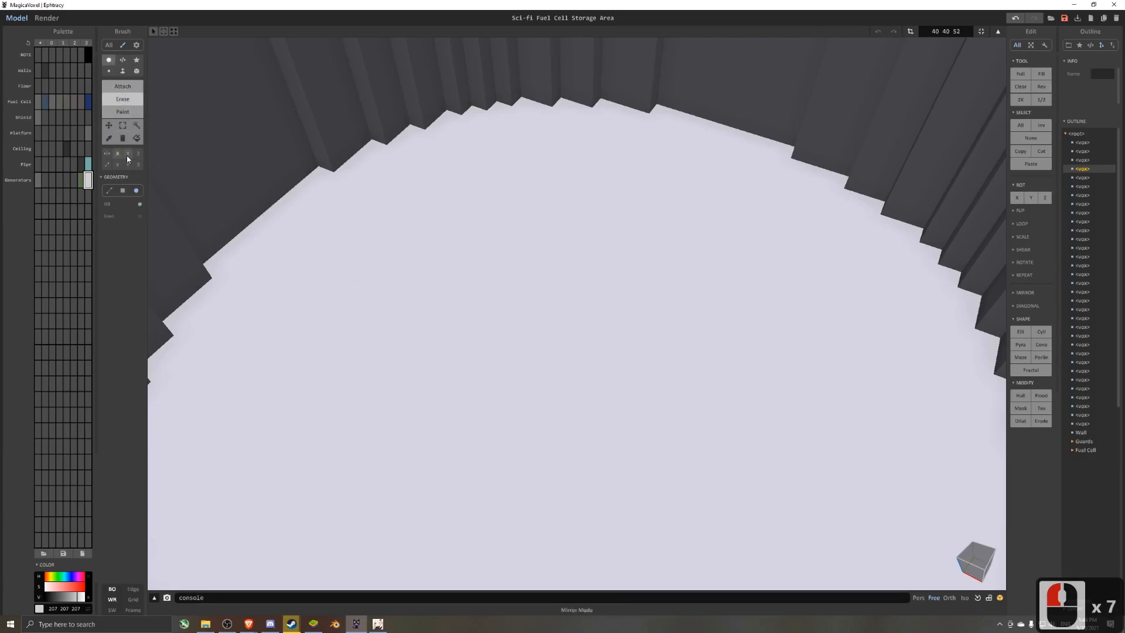
mouse_move(587, 403)
right_mouse_down()
mouse_move(625, 449)
mouse_move(600, 394)
right_mouse_up()
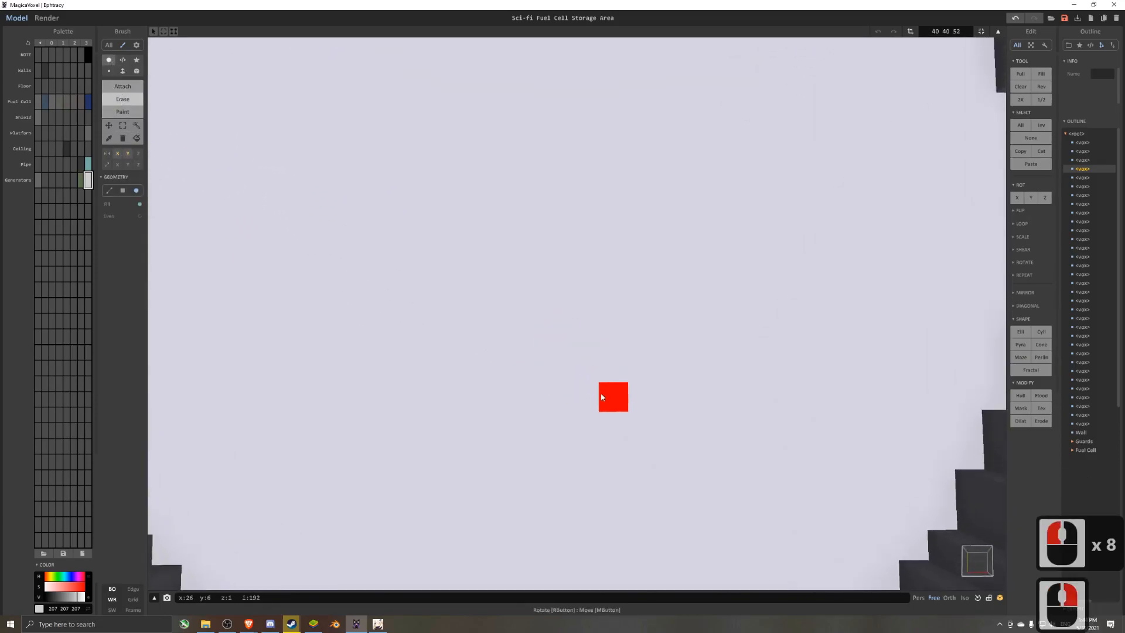
middle_click_drag(600, 394, 575, 317)
scroll(575, 317, "down", 2)
right_click_drag(576, 316, 569, 293)
left_click_drag(547, 305, 760, 556)
mouse_move(760, 558)
right_mouse_down()
mouse_move(678, 467)
mouse_move(674, 432)
right_mouse_up()
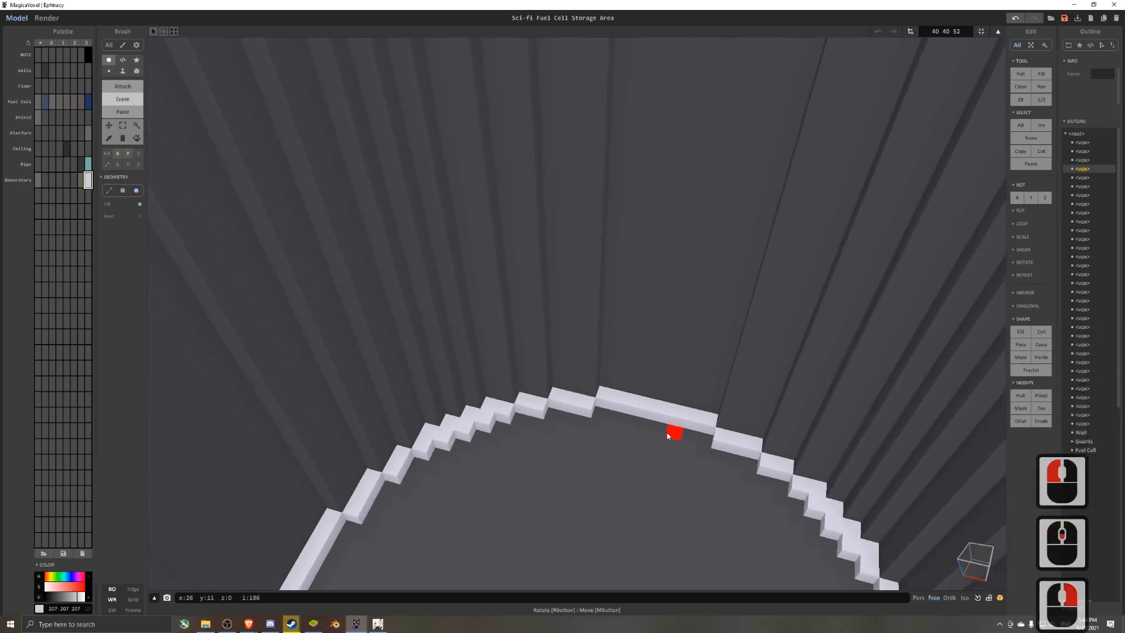
- Select the light grey ring by region and copy it up to the top of the generator's inner wall
left_click(571, 408)
right_click_drag(570, 408, 586, 418)
middle_click_drag(586, 418, 576, 439)
right_click_drag(576, 439, 578, 368)
key("ctrl+c")
key("ctrl+v")
left_click_drag(615, 473, 593, 45, "ctrl")
right_click_drag(594, 45, 640, 372, "ctrl")
scroll(639, 373, "down", 3, "ctrl")
scroll(637, 386, "up", 3, "ctrl")
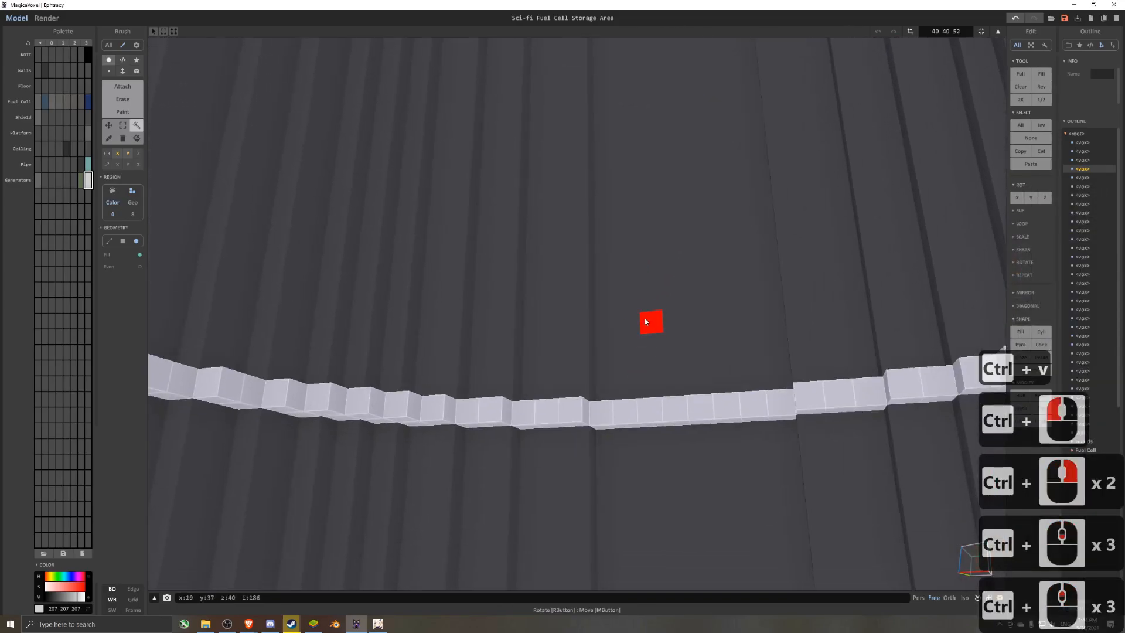
middle_click_drag(646, 322, 647, 308, "ctrl")
left_click_drag(658, 395, 649, 110, "ctrl")
middle_click_drag(648, 109, 698, 251, "ctrl")
key("ctrl+d")
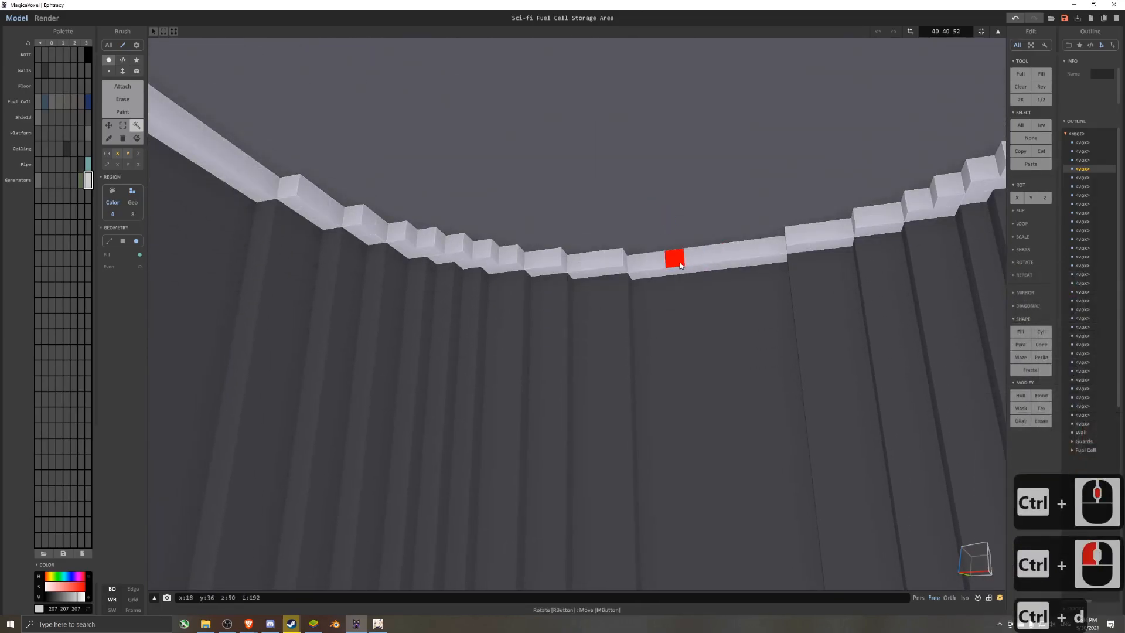
- Choose the muted green colour, add a new model to the scene, and move it out beside the fuel cell platform
left_click(87, 183)
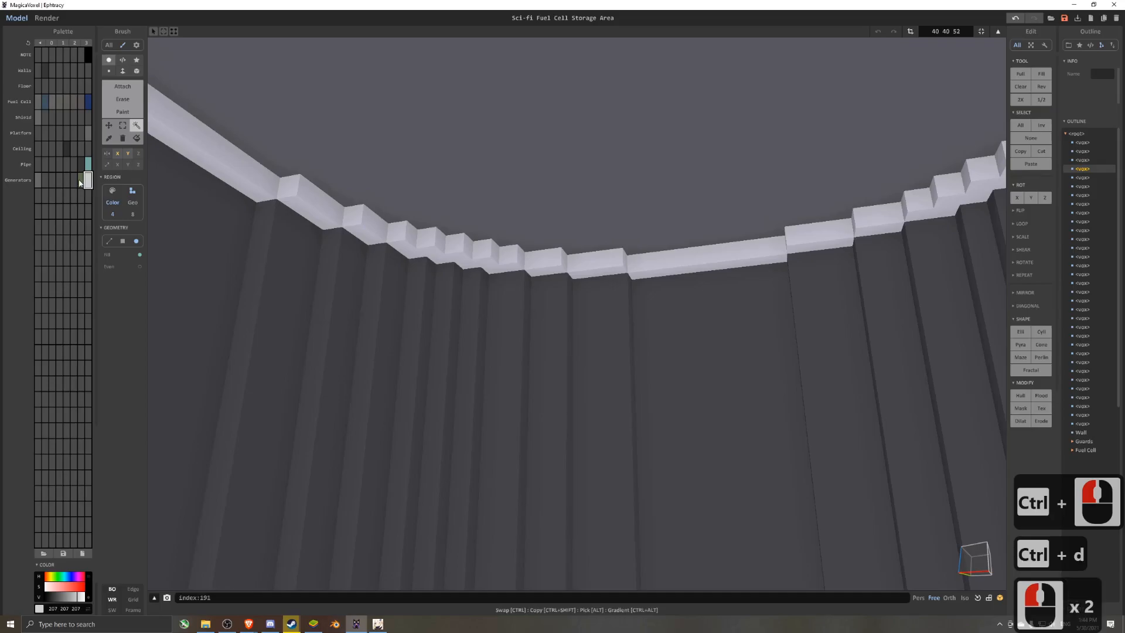
scroll(398, 278, "down", 20)
right_click_drag(364, 292, 525, 297)
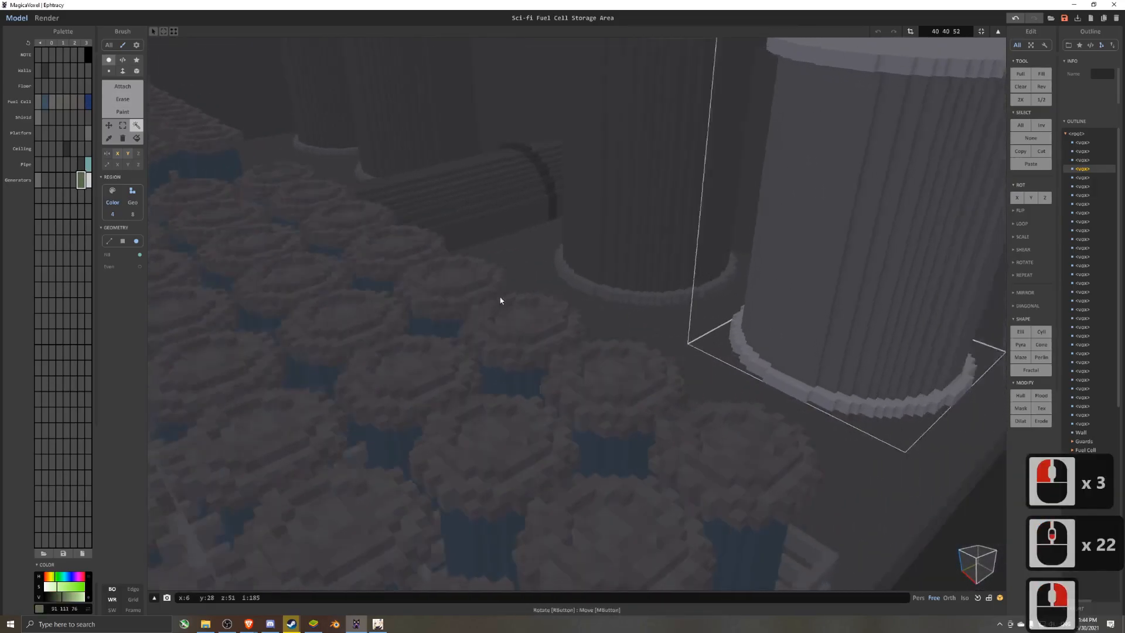
middle_click_drag(525, 297, 417, 310)
key("Tab")
scroll(920, 99, "down", 5)
left_click(885, 32)
scroll(418, 262, "down", 10)
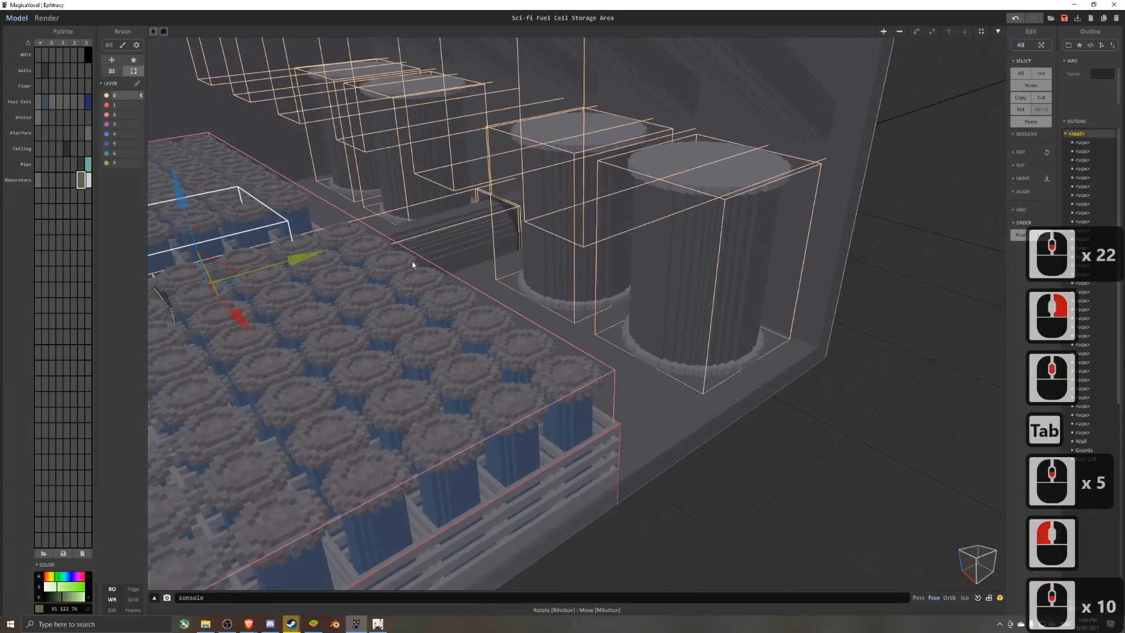
left_click_drag(237, 308, 671, 527)
middle_click_drag(931, 487, 895, 312)
- Set the new model's size to 9 voxels and fill it with a green rounded shape
key("Tab")
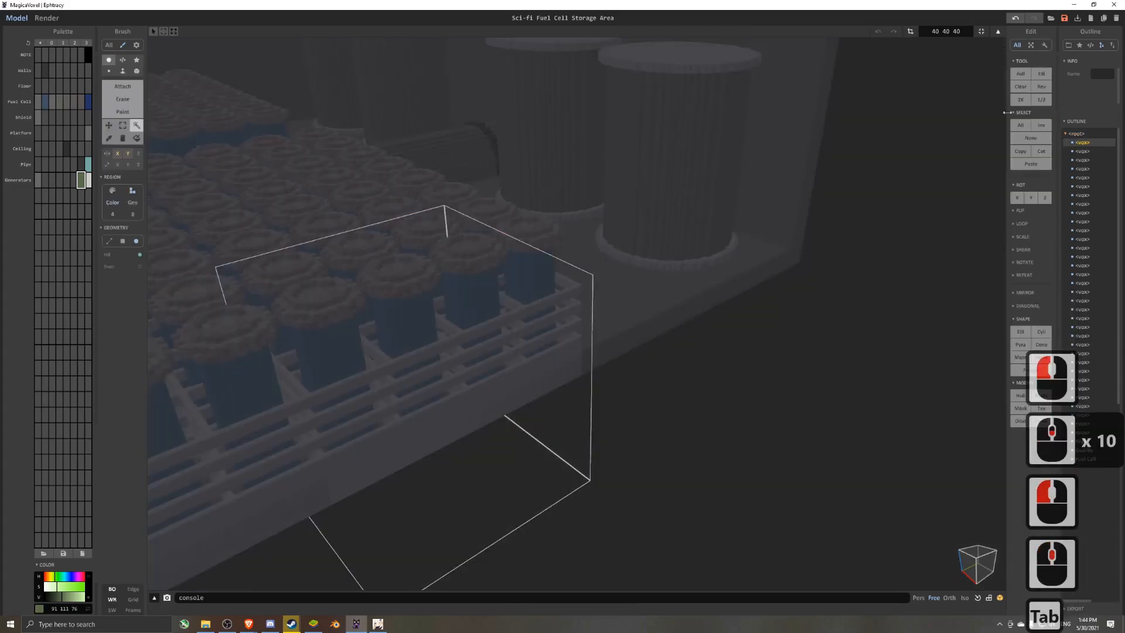
left_click(945, 31)
type("15")
key("Return")
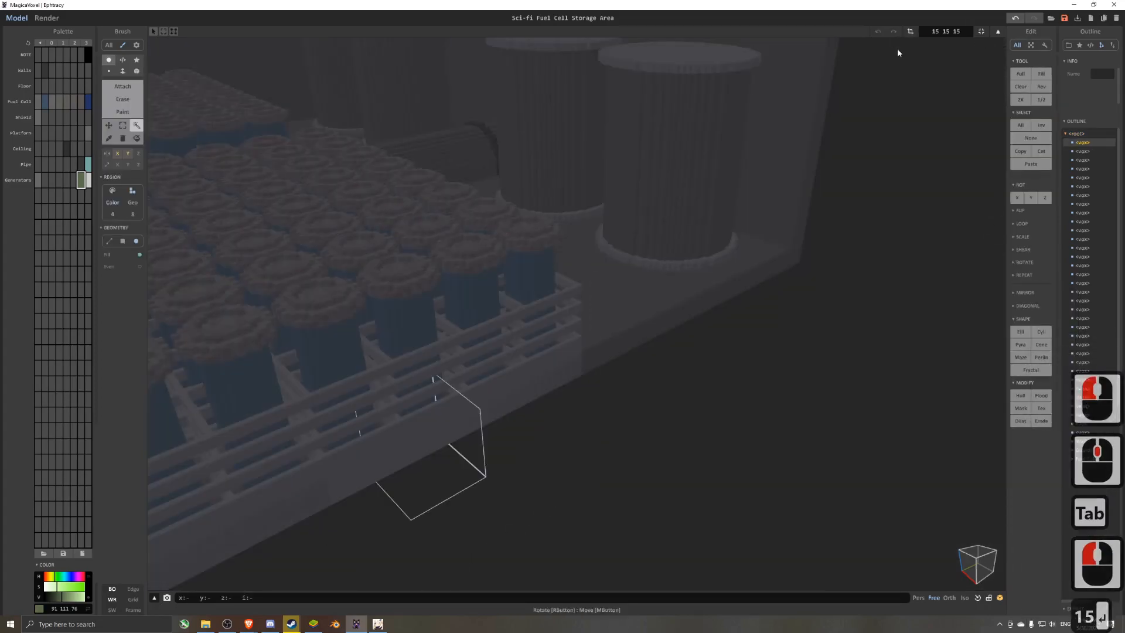
left_click(945, 31)
type("1")
key("BackSpace")
type("9")
key("Return")
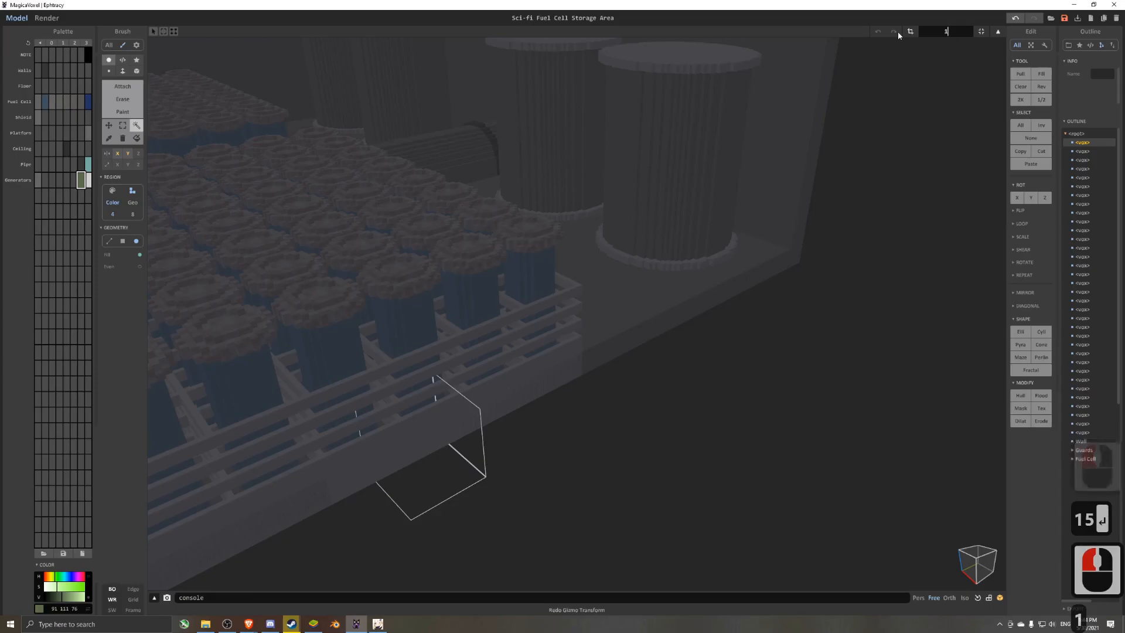
key("Tab")
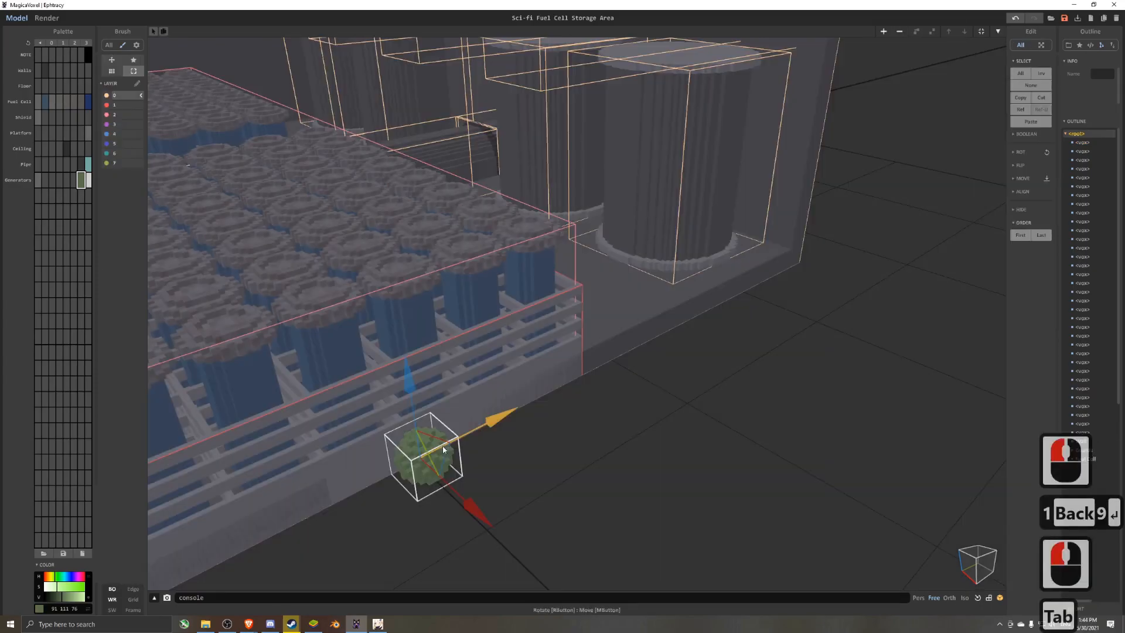
- Move the green shape from beside the platform into the hollow interior of the rightmost generator
left_click(666, 187)
scroll(727, 363, "up", 20)
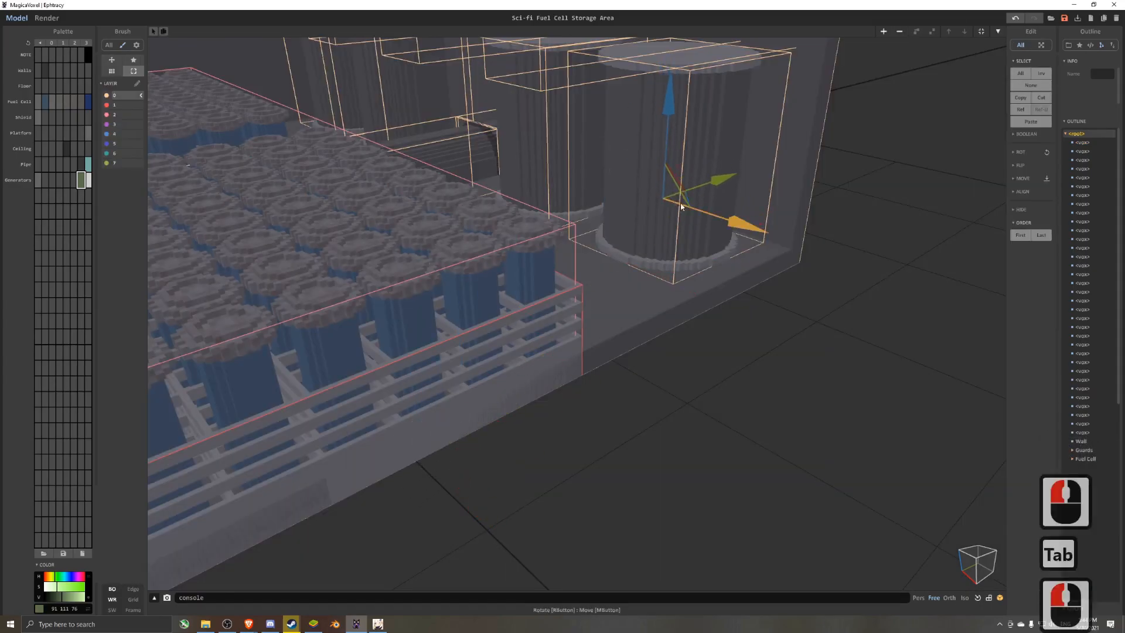
scroll(619, 311, "down", 20)
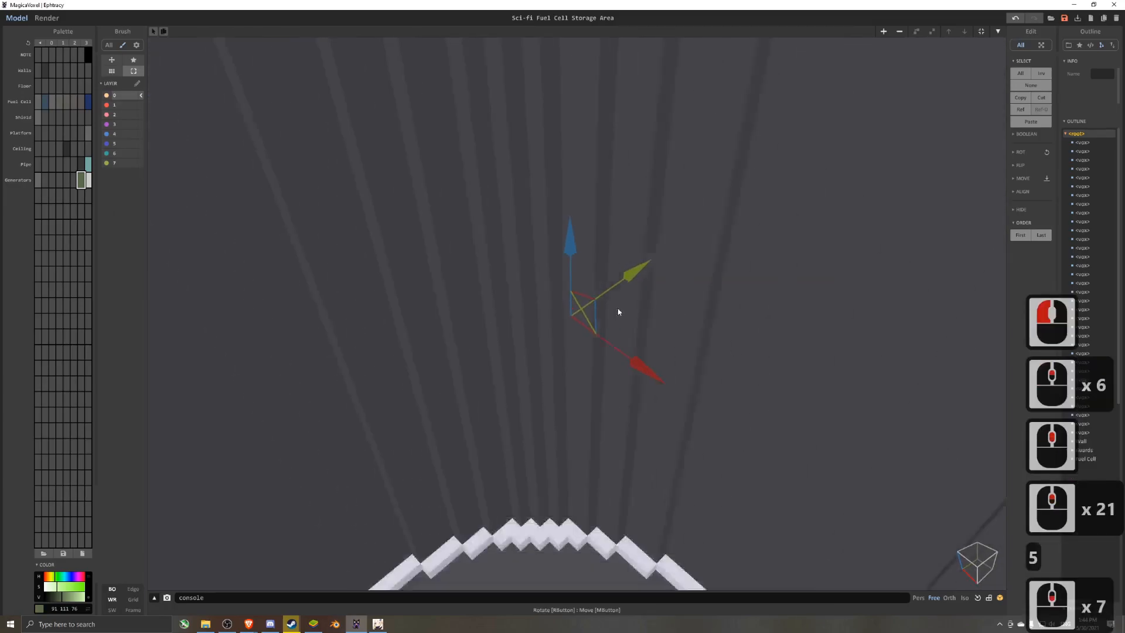
middle_click_drag(627, 302, 522, 274)
right_click_drag(522, 274, 811, 359)
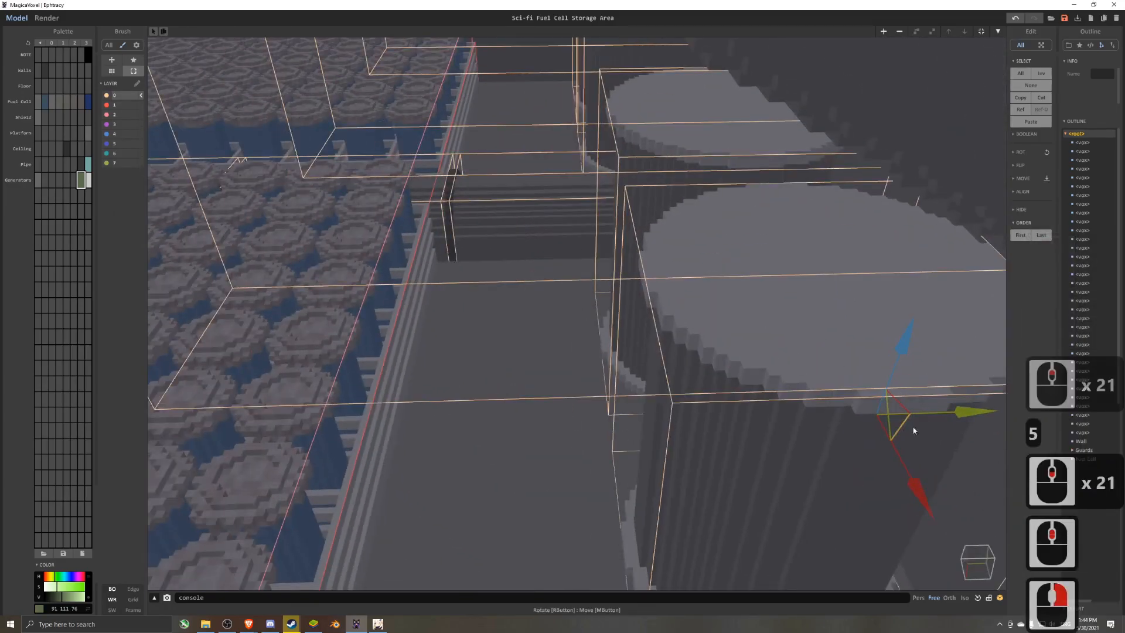
left_click(531, 410)
left_click_drag(515, 509, 502, 580)
left_click_drag(601, 533, 806, 537)
right_click_drag(809, 536, 898, 536)
- Raise the green shape off the generator's inner floor so it floats partway up the cylinder
scroll(610, 369, "up", 9)
middle_click_drag(610, 370, 664, 364)
scroll(761, 306, "up", 7)
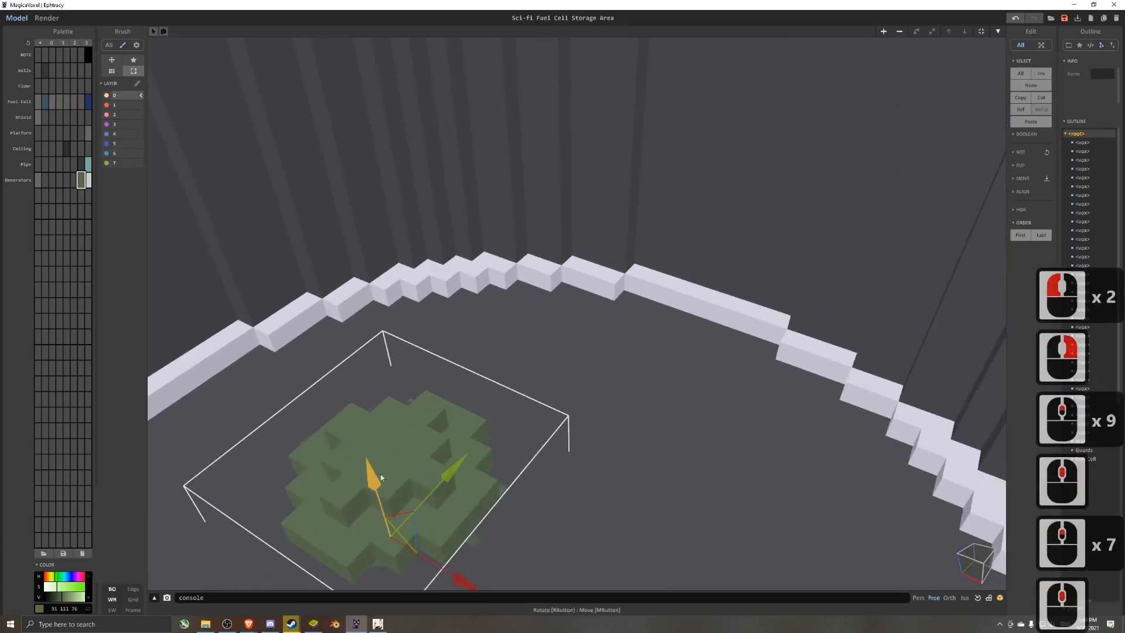
left_click_drag(379, 489, 293, 162)
scroll(554, 334, "down", 15)
left_click_drag(521, 216, 514, 103)
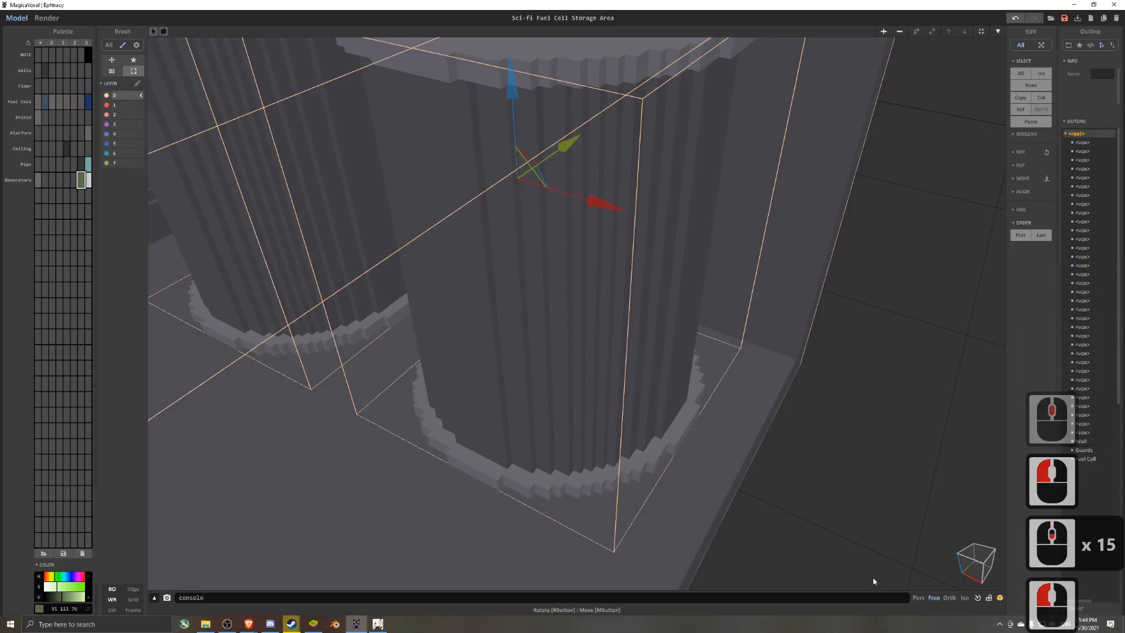
- Align the green shape with the generator's depth and width using straight-on orthographic views
left_click(950, 599)
left_click(970, 575)
scroll(653, 319, "down", 8)
middle_click_drag(535, 280, 708, 224)
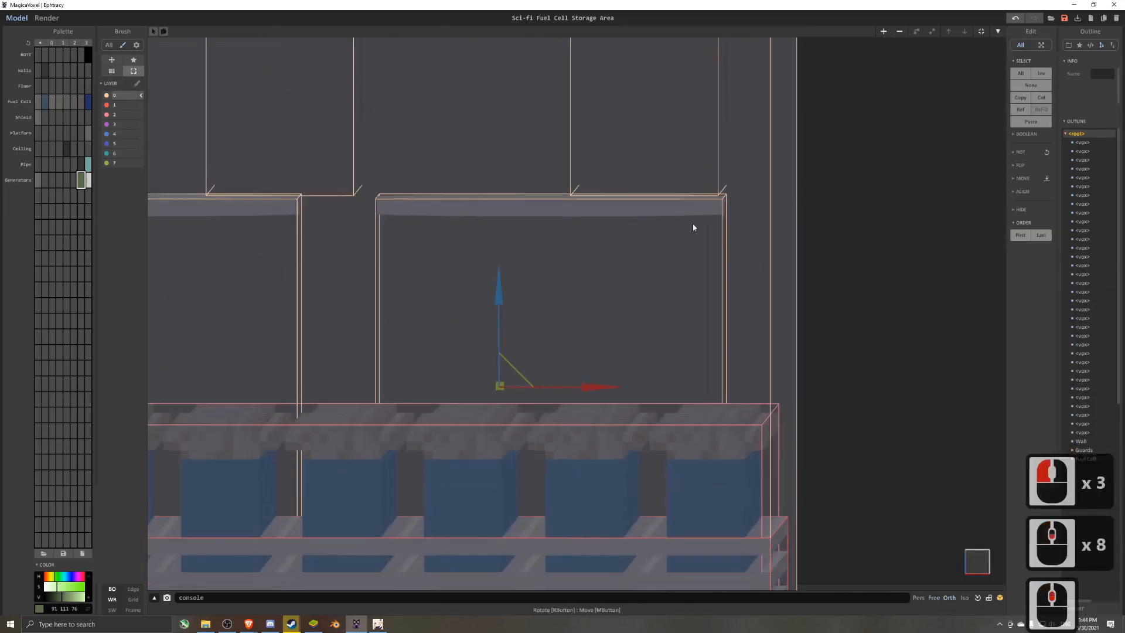
scroll(706, 225, "down", 13)
right_click_drag(753, 369, 586, 358)
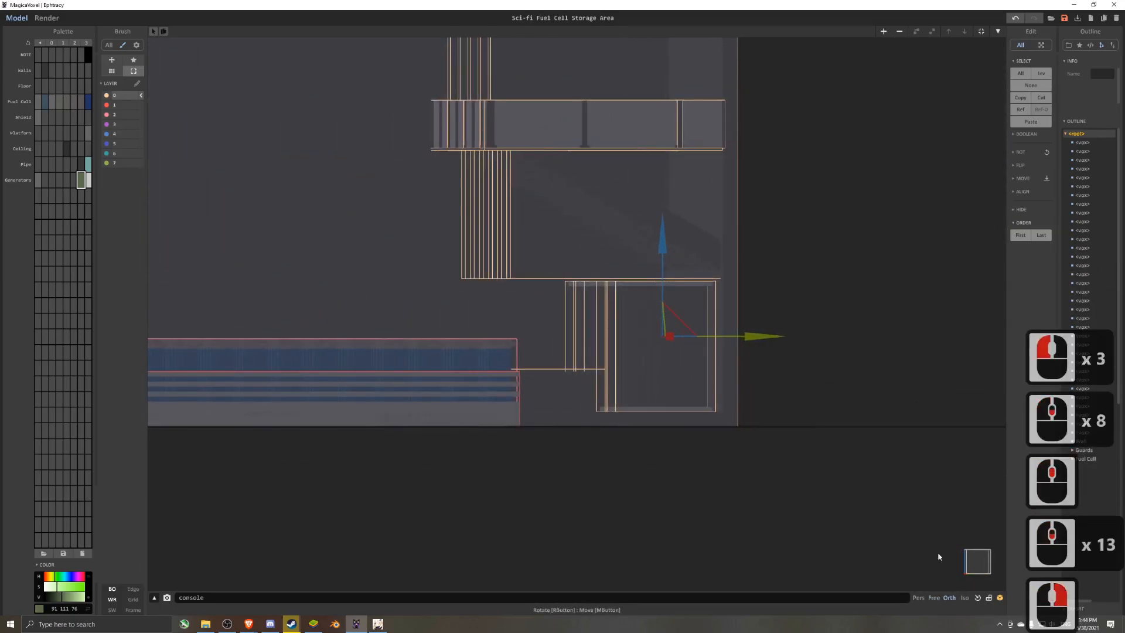
left_click(980, 566)
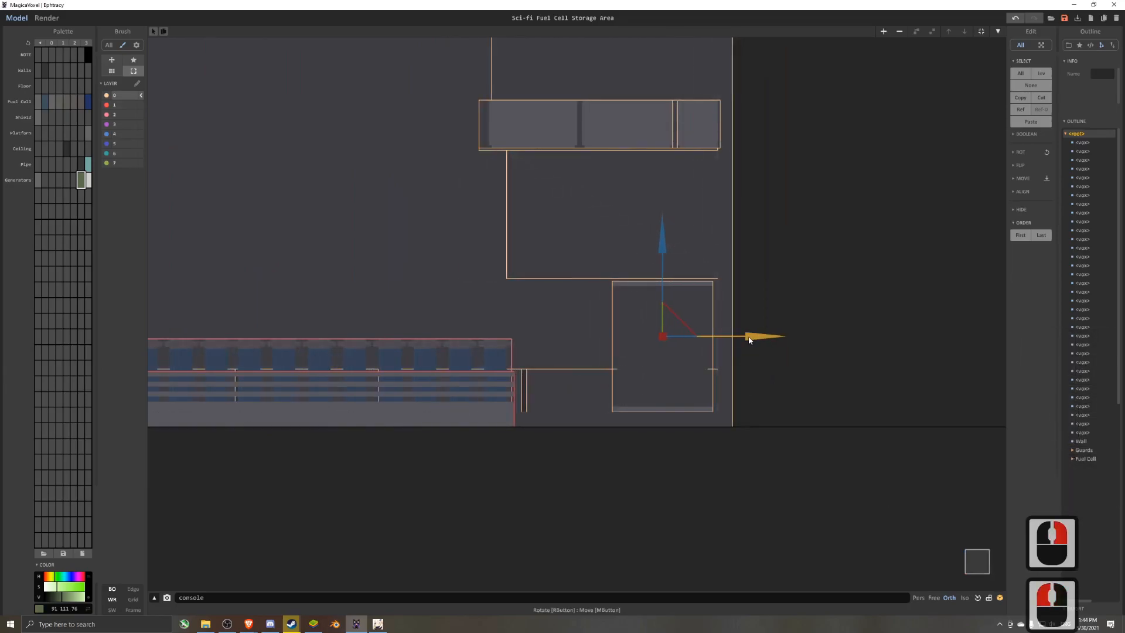
right_click_drag(661, 264, 660, 354)
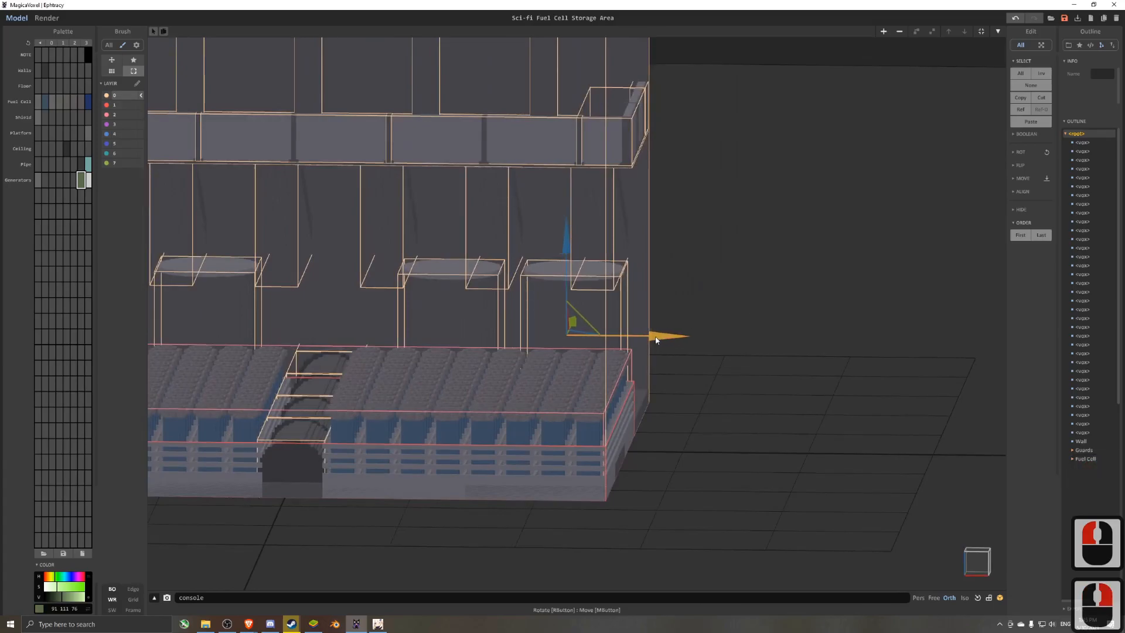
scroll(659, 346, "up", 17)
left_click(946, 600)
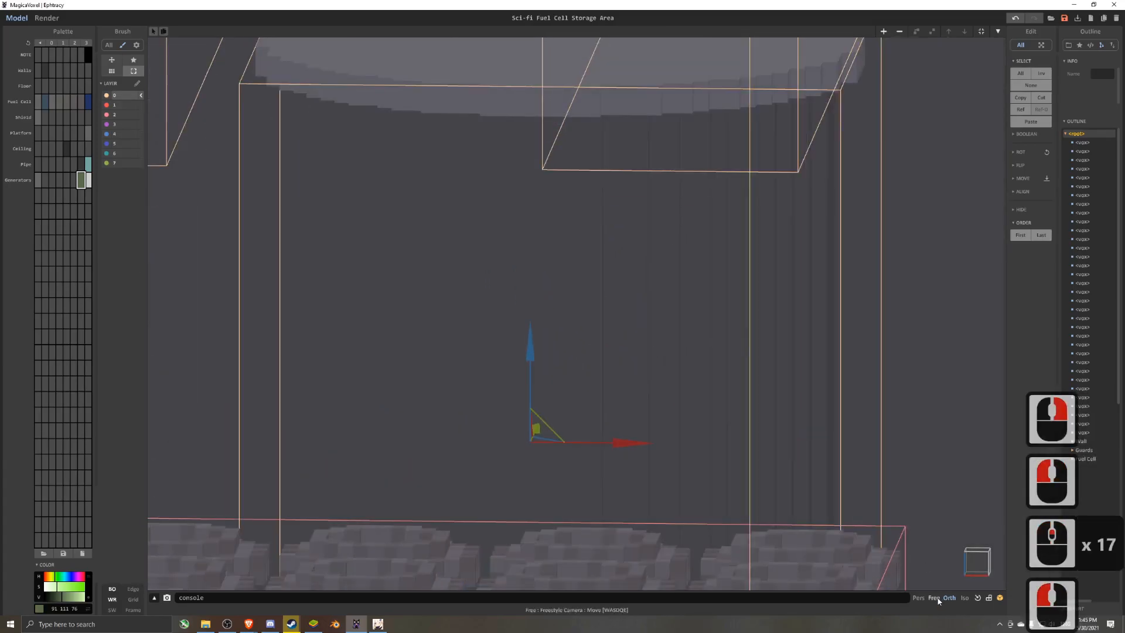
- Return to the free camera and centre the green shape along the X axis over the light grey ring
left_click(937, 600)
key("s")
scroll(651, 434, "up", 5)
mouse_move(655, 435)
right_mouse_down()
mouse_move(629, 321)
mouse_move(647, 435)
right_mouse_up()
scroll(657, 420, "down", 1)
scroll(650, 405, "down", 2)
scroll(647, 394, "up", 3)
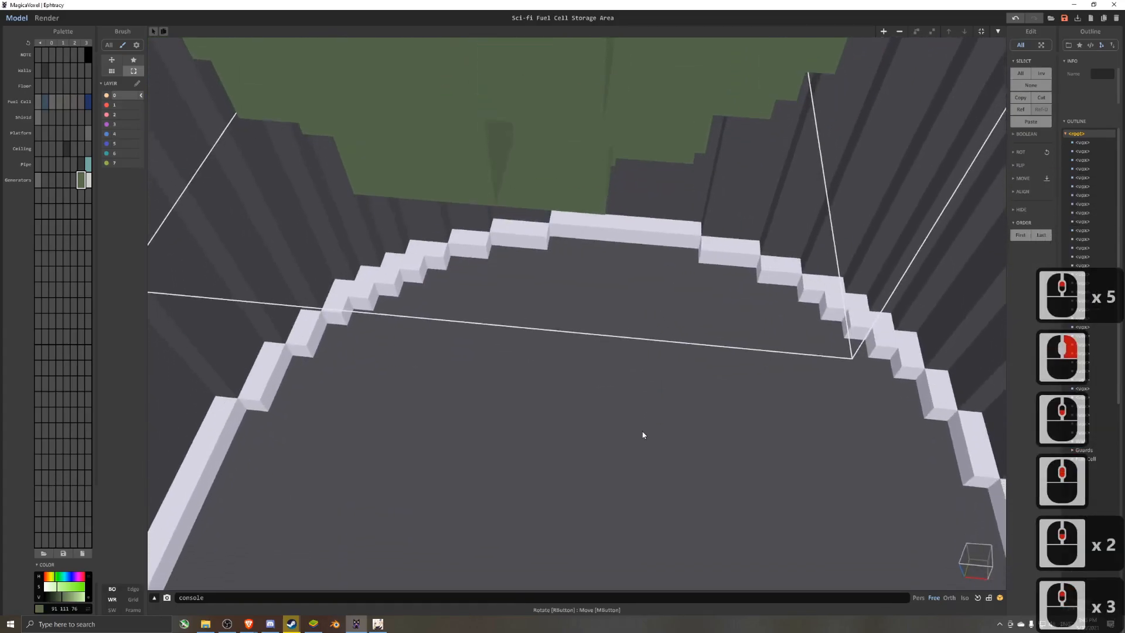
scroll(655, 417, "down", 3)
right_click_drag(674, 372, 684, 348)
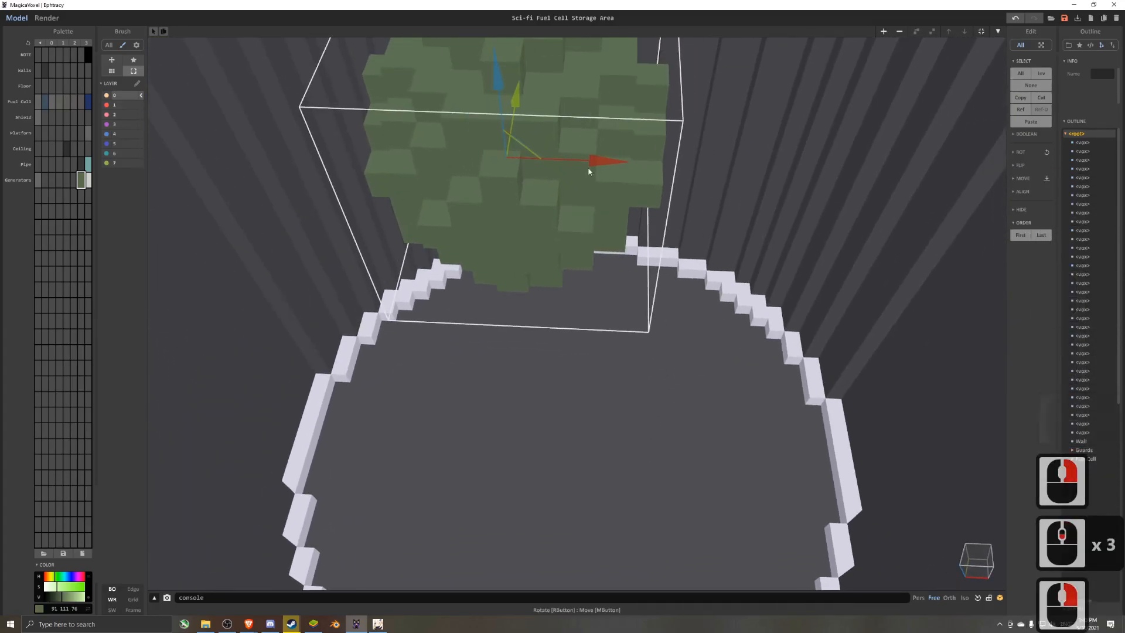
left_click_drag(604, 166, 665, 167)
scroll(558, 231, "down", 2)
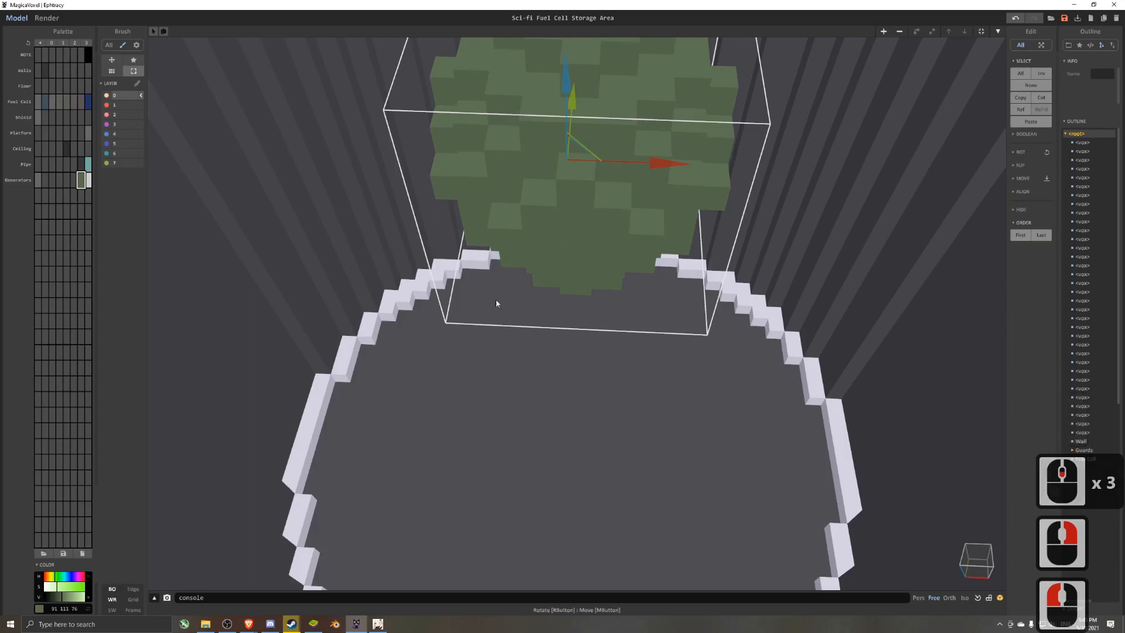
- Select the green shape together with the surrounding generator and unite them into one model
scroll(495, 291, "up", 19)
scroll(608, 343, "up", 3)
right_click_drag(608, 344, 615, 336)
middle_click_drag(615, 335, 636, 274)
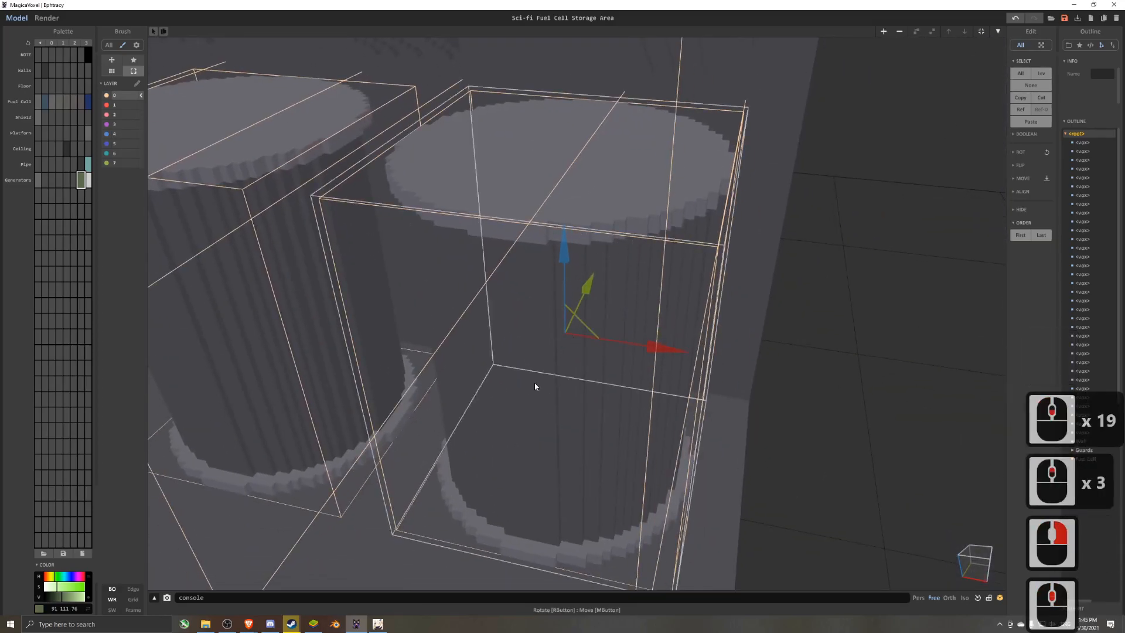
left_click(554, 395, "shift")
key("u")
scroll(603, 418, "down", 6)
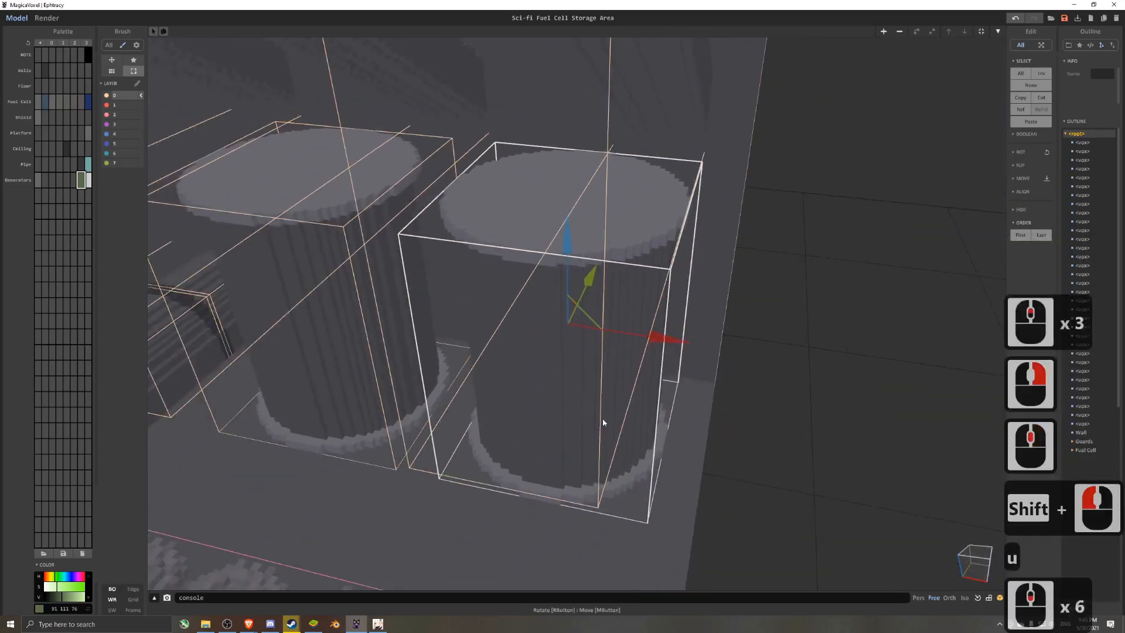
- Delete the plain generator standing next to the detailed one
right_click_drag(602, 419, 612, 305)
scroll(612, 305, "down", 4)
middle_click_drag(612, 305, 706, 202)
left_click(528, 352)
scroll(529, 351, "down", 12)
right_click_drag(580, 343, 599, 355)
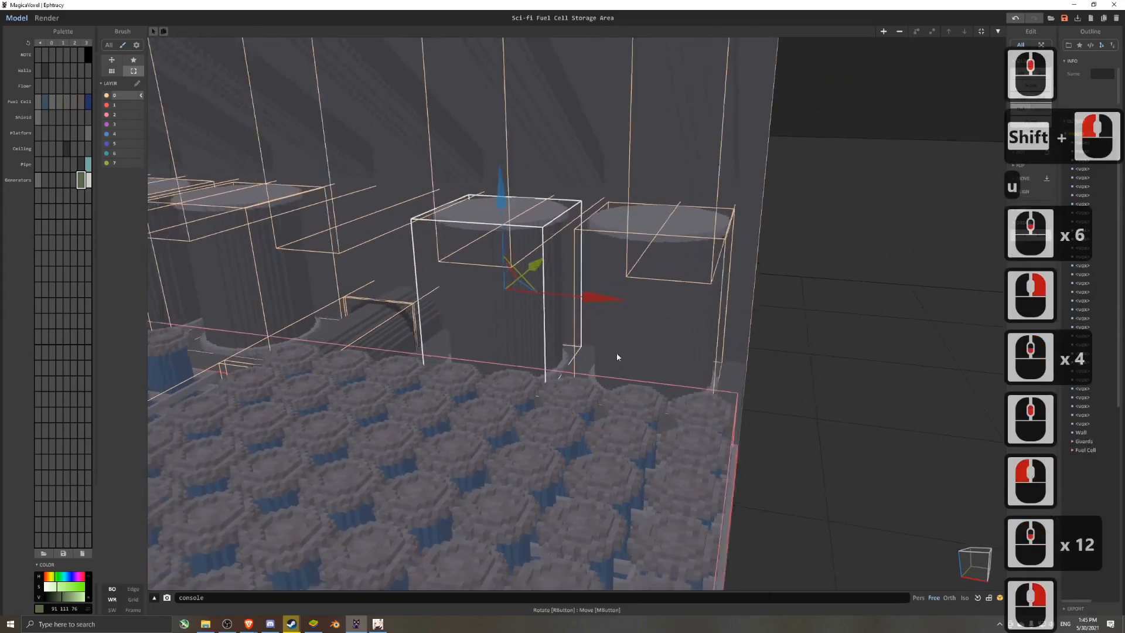
middle_click_drag(599, 355, 566, 355)
right_click_drag(566, 355, 810, 314)
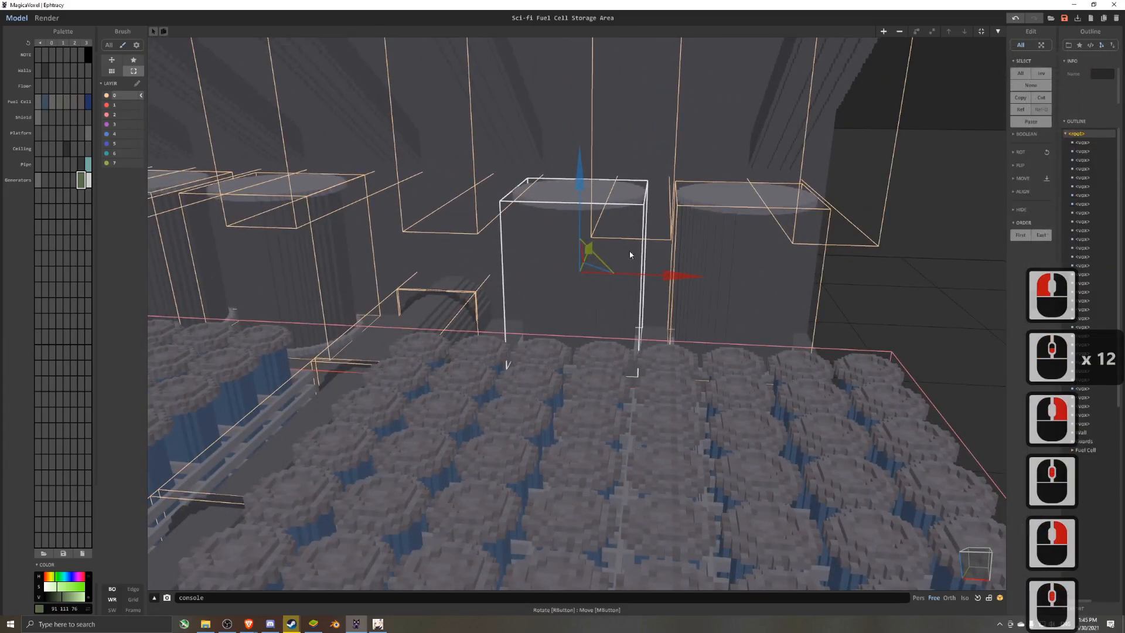
middle_click(641, 289)
middle_click_drag(640, 284, 689, 304)
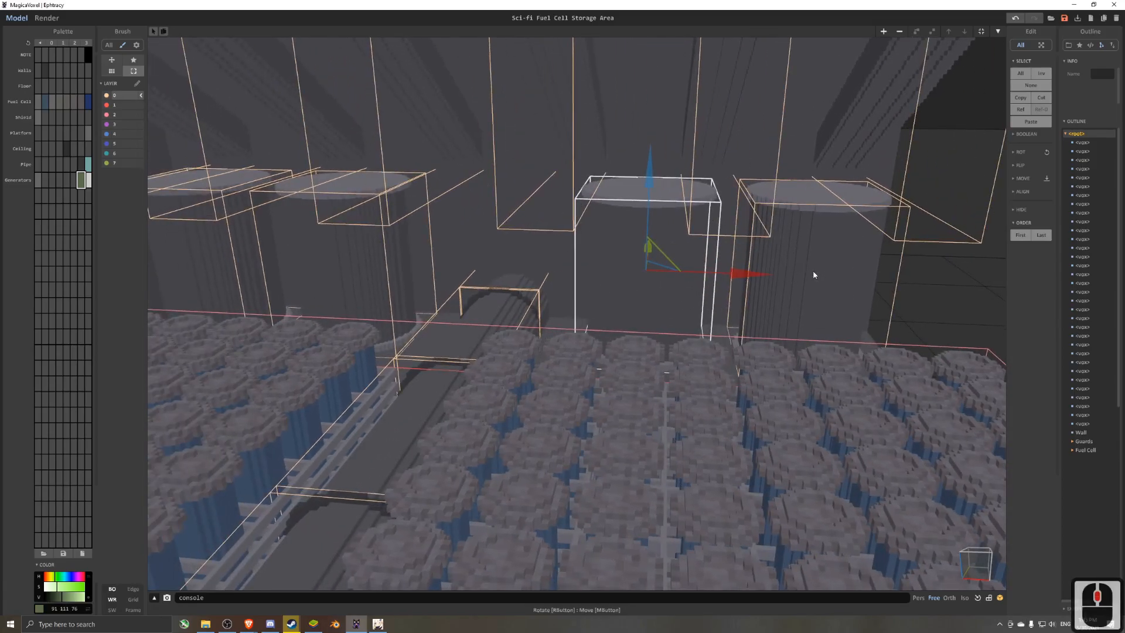
left_click(759, 240)
middle_click_drag(323, 251, 451, 257)
left_click(803, 288)
key("Delete")
- Duplicate the detailed generator along the X axis into the deleted neighbour's place
left_click(929, 276)
middle_click_drag(908, 276, 852, 278)
scroll(851, 279, "down", 2)
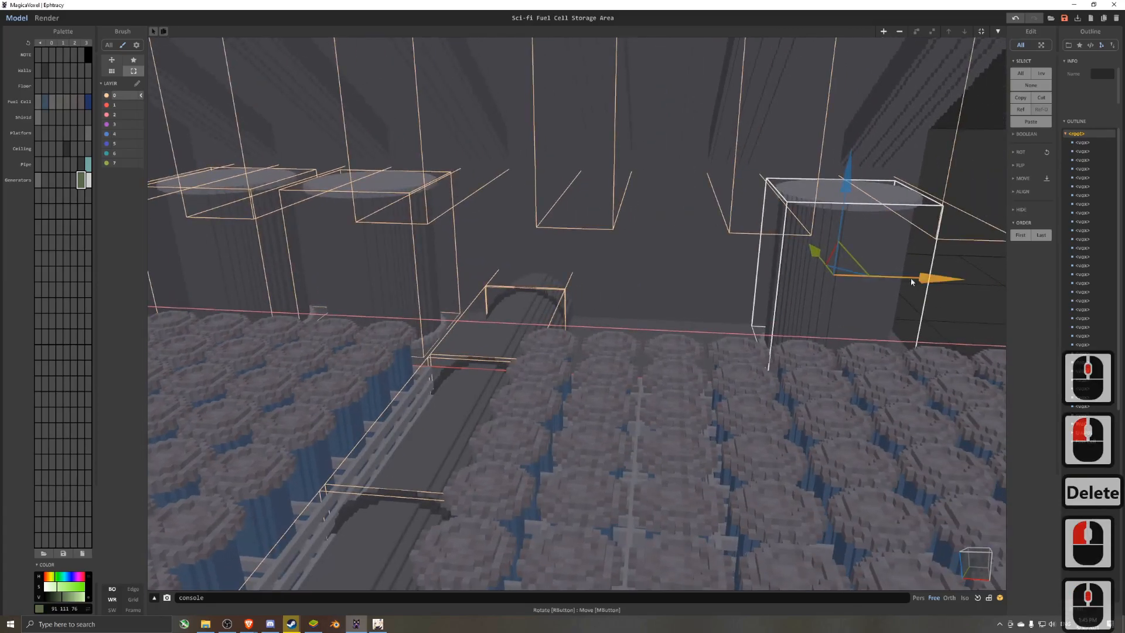
left_click(736, 271)
left_click_drag(745, 271, 755, 270, "shift")
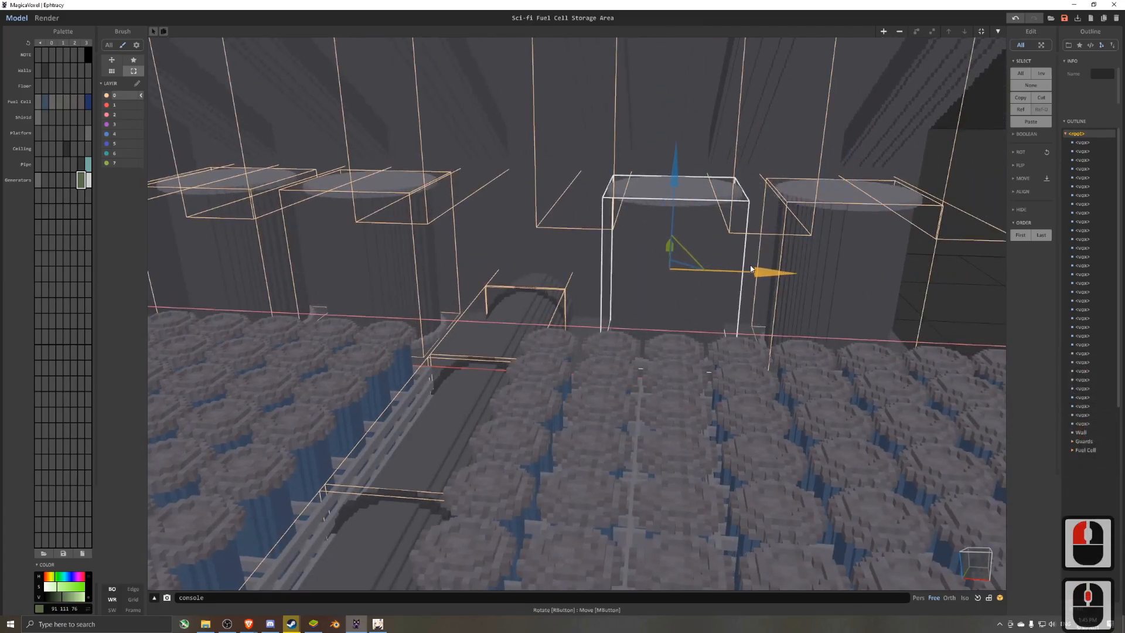
- Delete the two plain generators on the far side of the central pipe
left_click(380, 248)
key("Delete")
left_click(256, 226)
key("Delete")
scroll(653, 294, "down", 2)
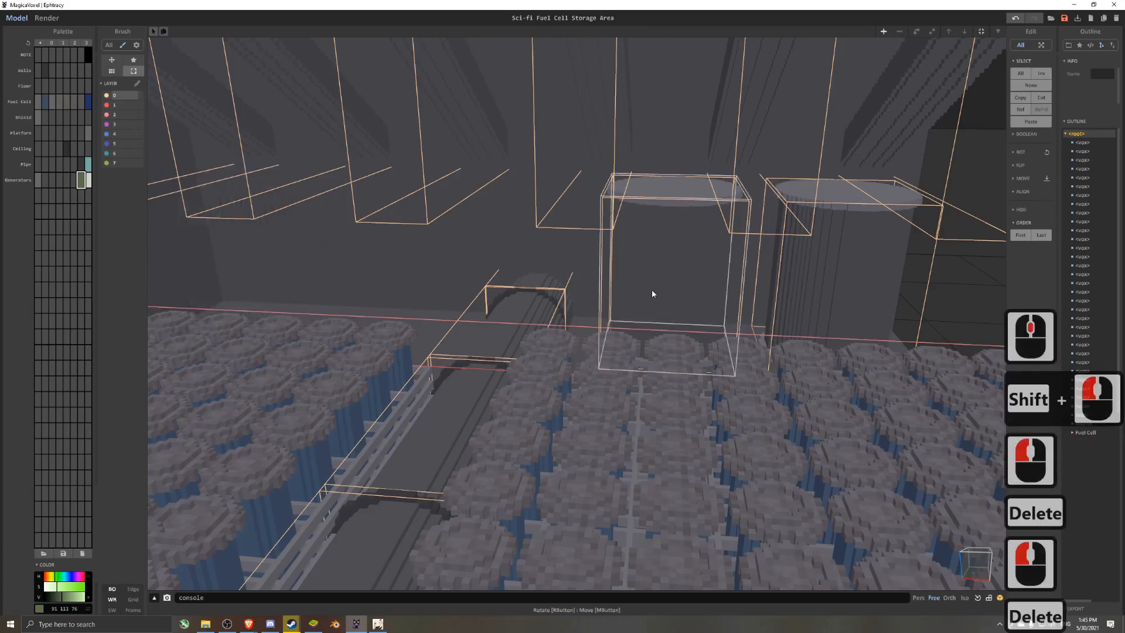
- Select both detailed generators and copy them along the X axis to the other side of the pipe
left_click(653, 294)
left_click(856, 283, "shift")
scroll(630, 269, "up", 2)
left_click_drag(629, 269, 374, 235, "shift")
middle_click_drag(375, 237, 666, 280)
left_click_drag(538, 277, 547, 276)
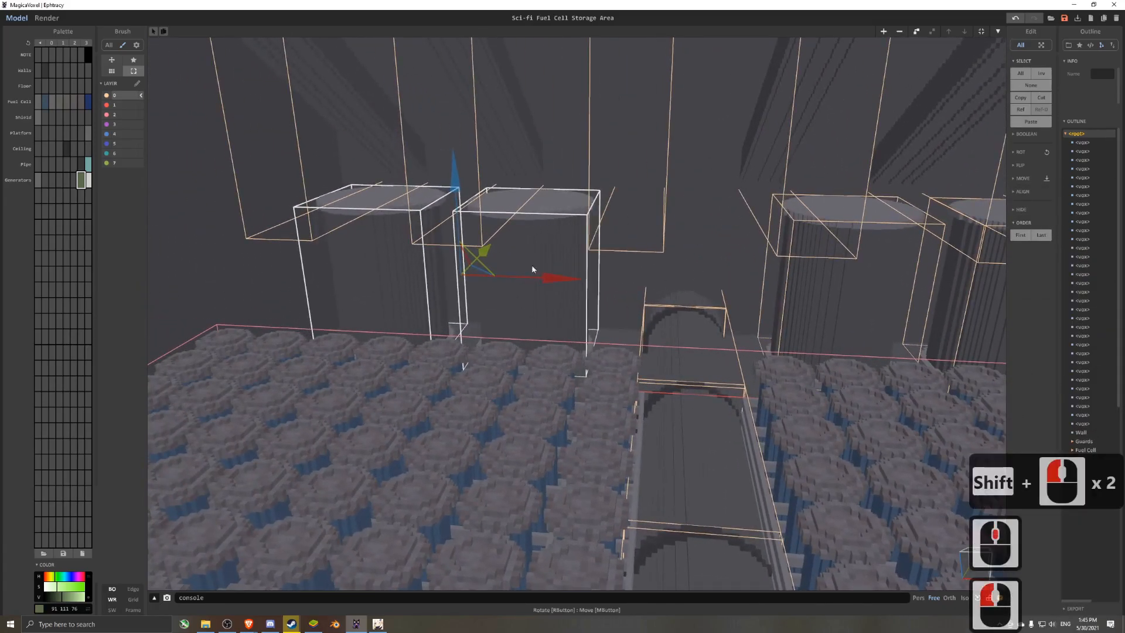
- Render the scene in isometric view and give the generators' dark grey wall colour a highly transparent glass material
key("8")
left_click(53, 21)
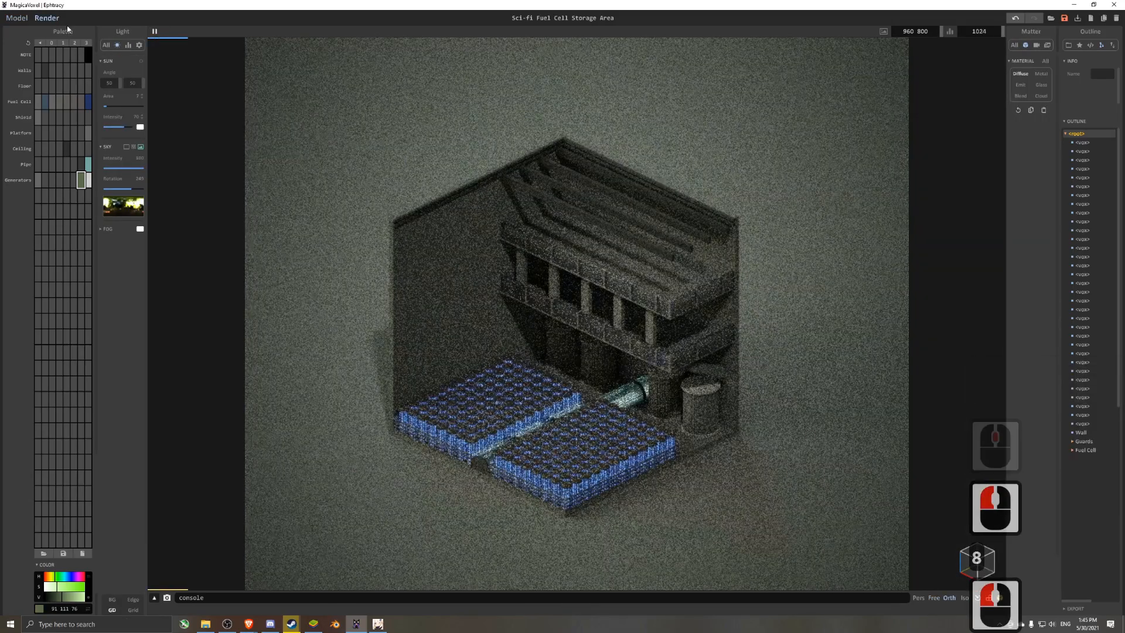
left_click(703, 413, "alt")
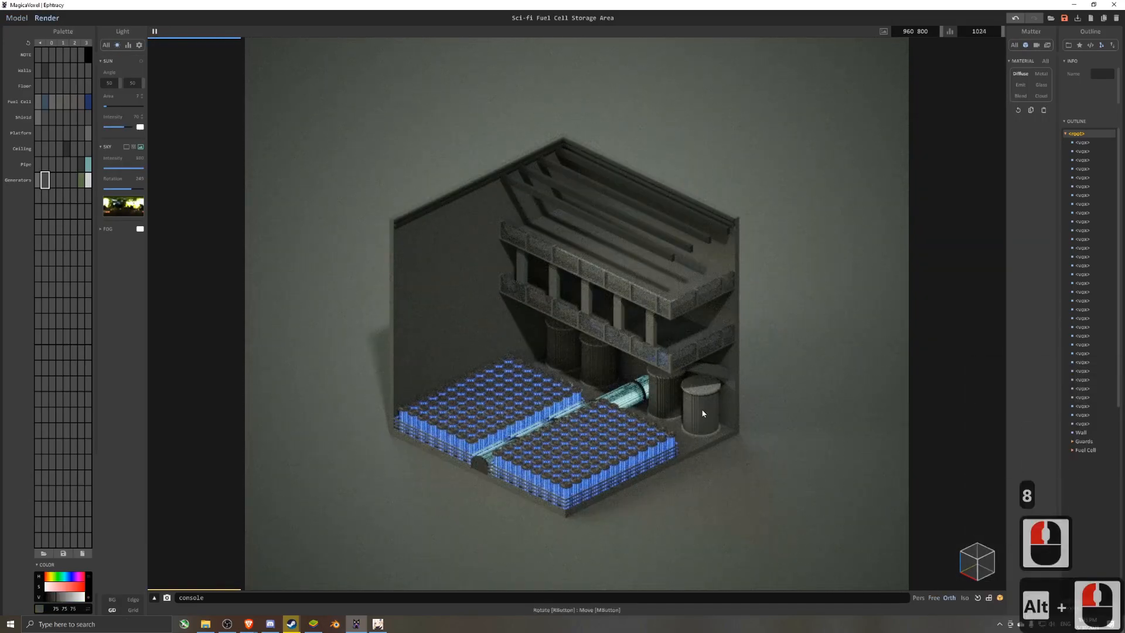
left_click(1041, 84)
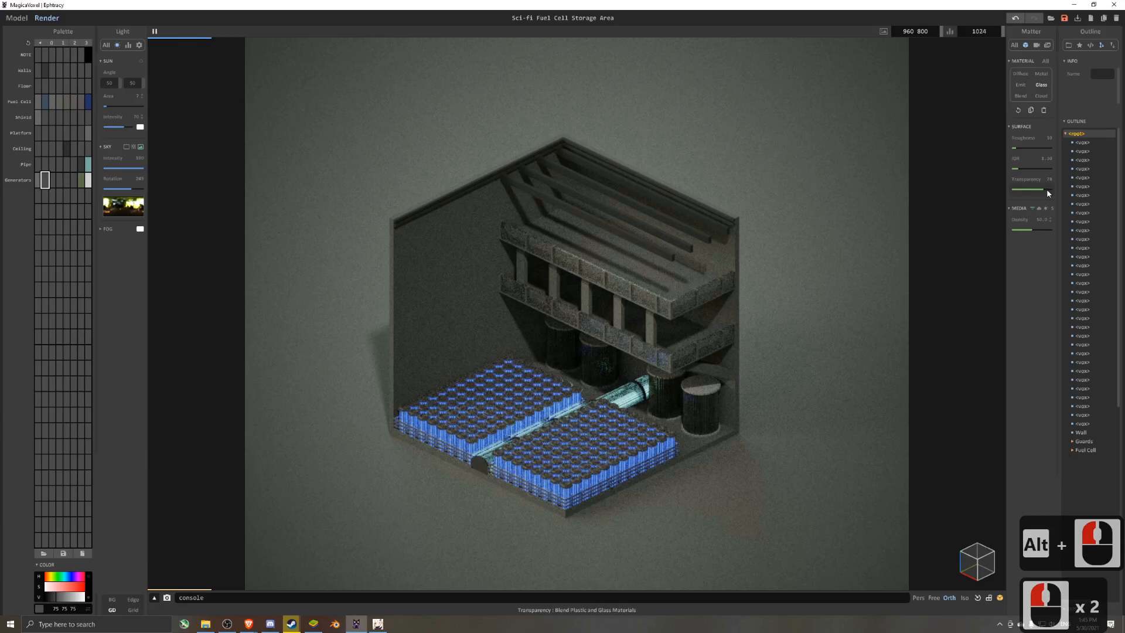
- Make the green core colour and the light grey ring colour emissive, adjusting their emission strength and power
left_click(82, 182)
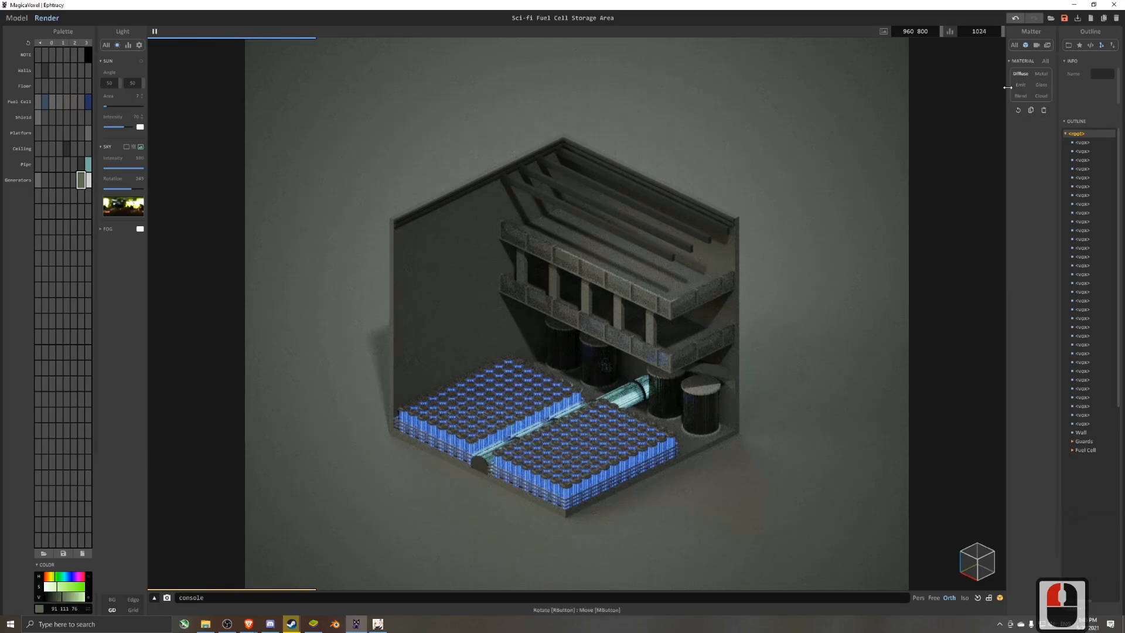
left_click(1021, 85)
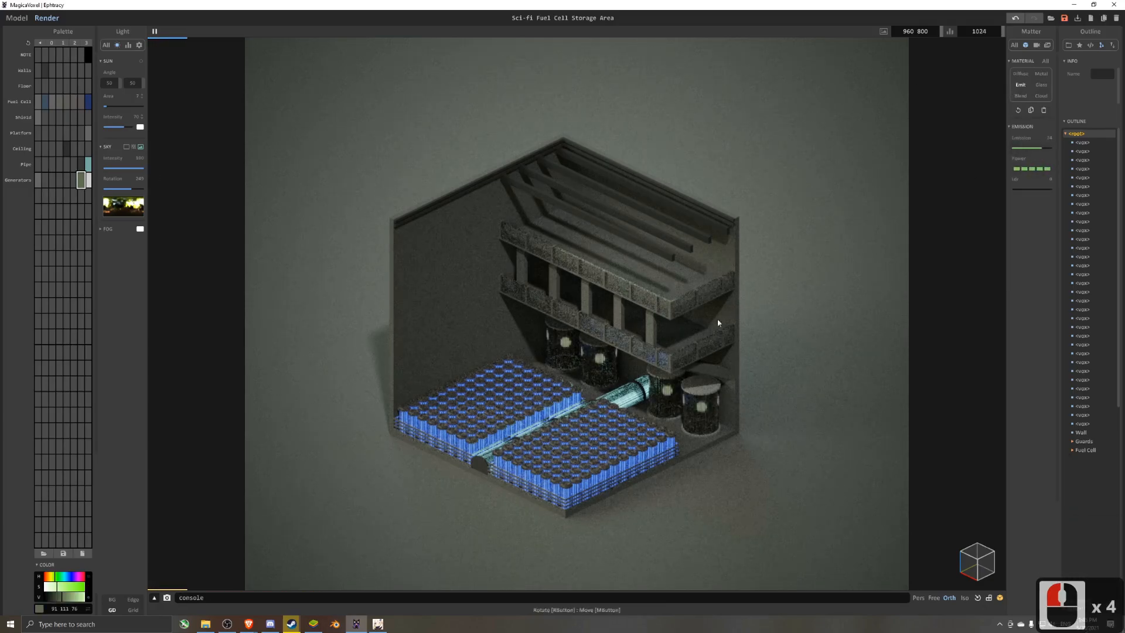
double_click(88, 180)
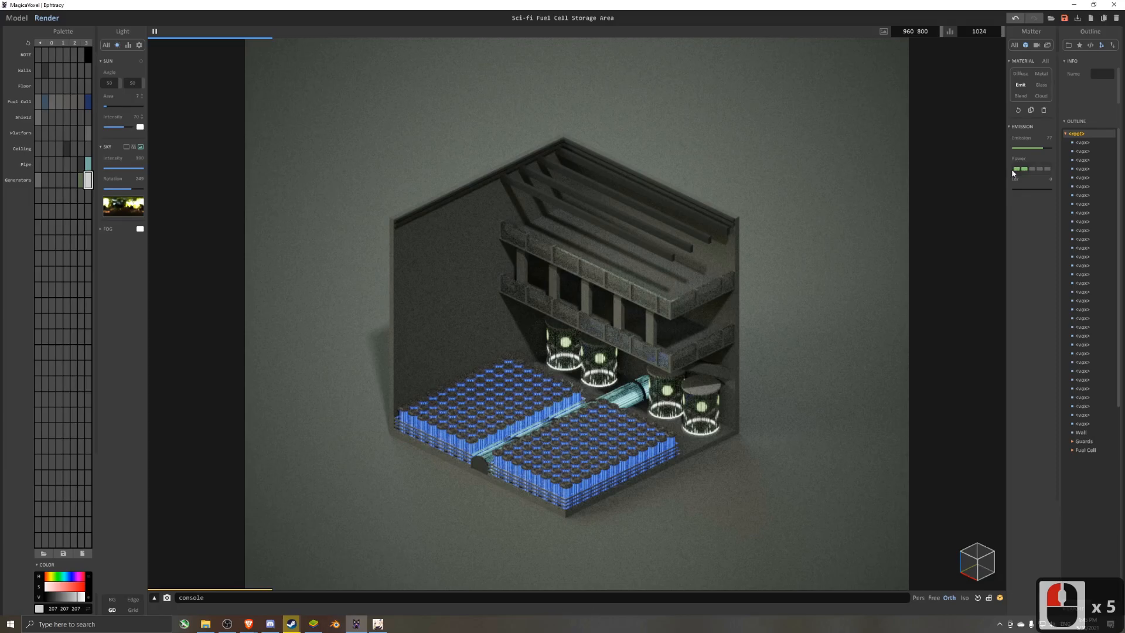
- Sample the generator's glass wall colour and try high and low refractive index values, keeping a low one
left_click(699, 415, "alt")
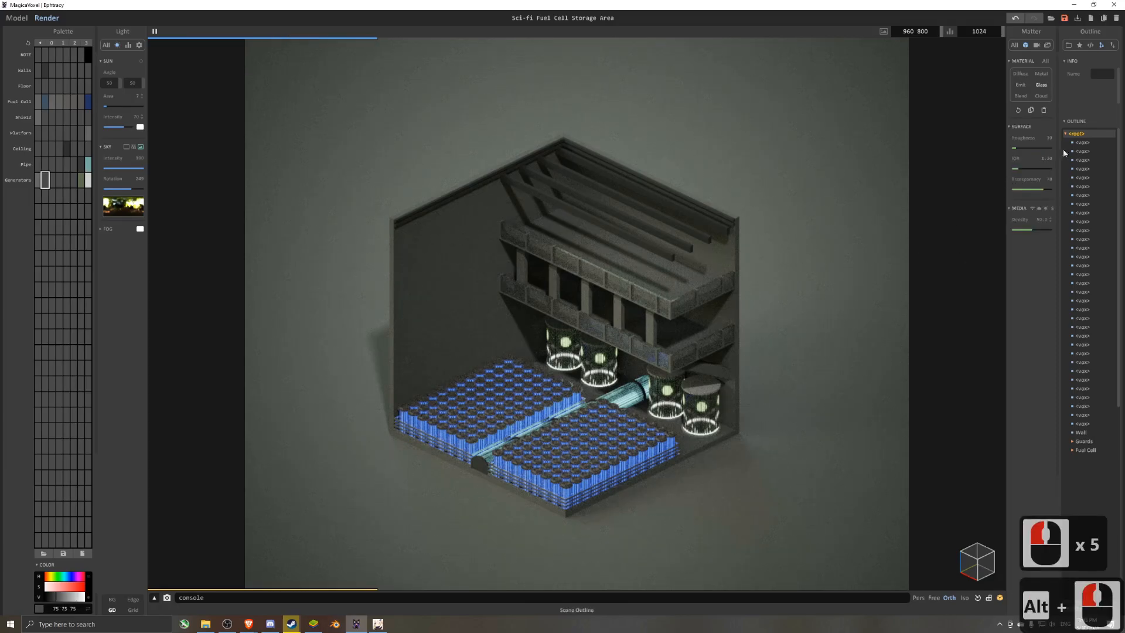
left_click(1044, 170)
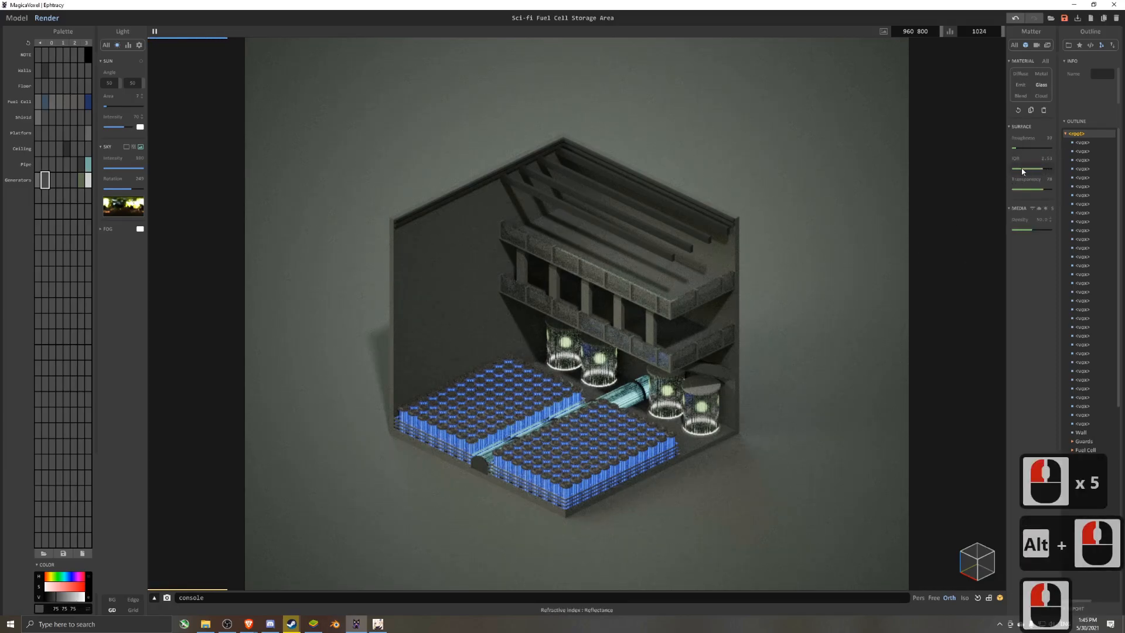
left_click(1020, 171)
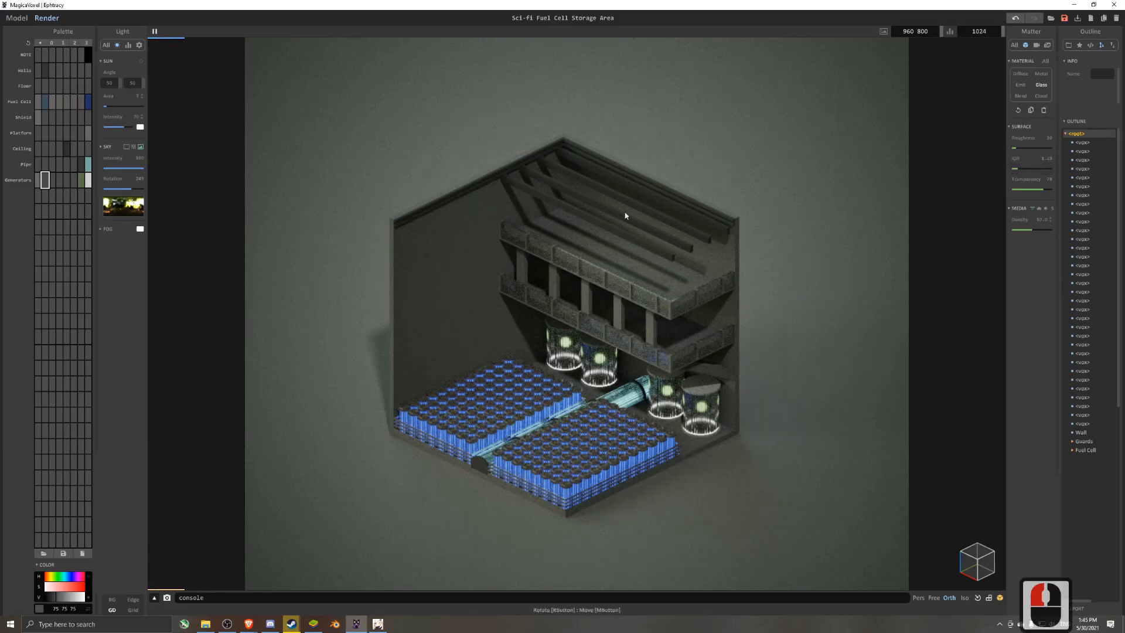
- Try a dark blue tint on the generator glass and reduce its transparency
left_click(71, 580)
left_click(68, 586)
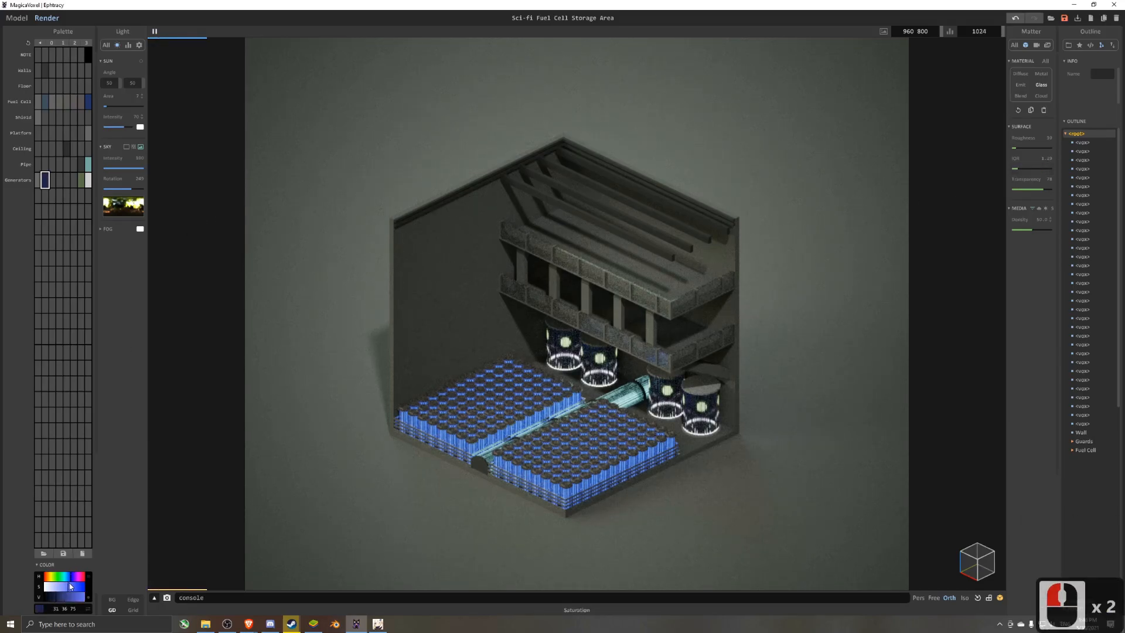
left_click(1033, 189)
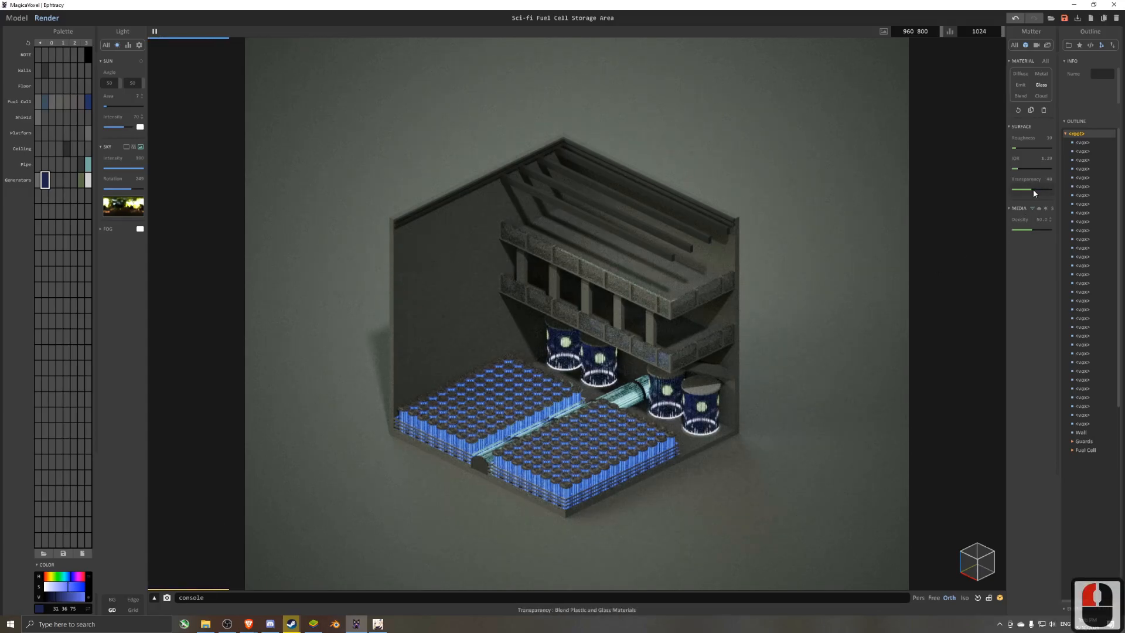
- Change the generator glass tint to a muted dark green, RGB 52, 75, 57
left_click(61, 579)
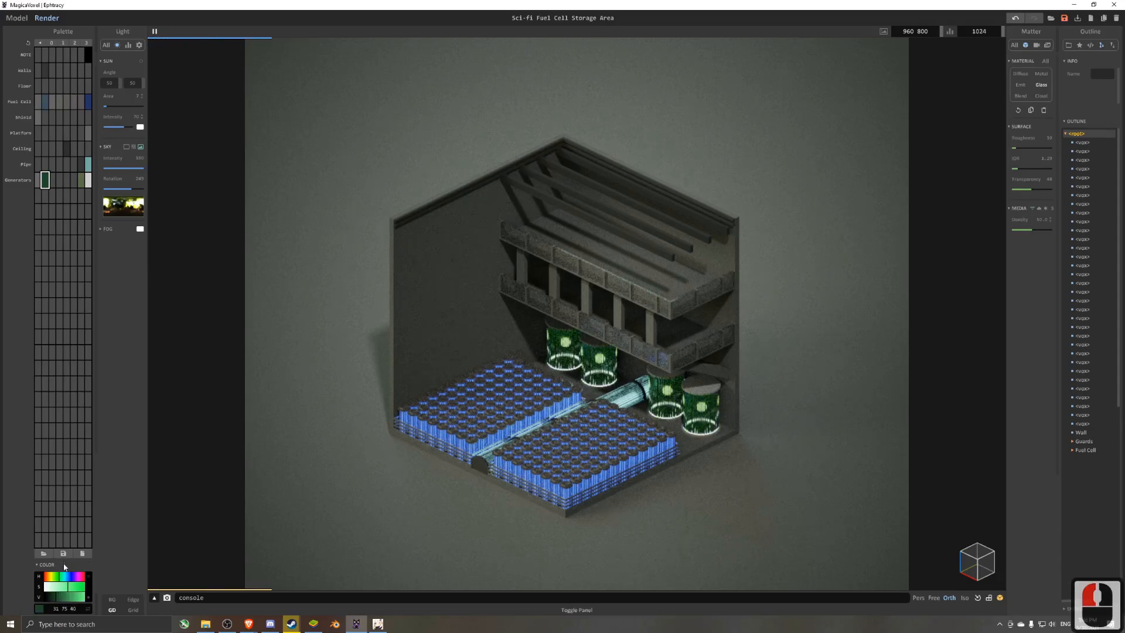
left_click(52, 582)
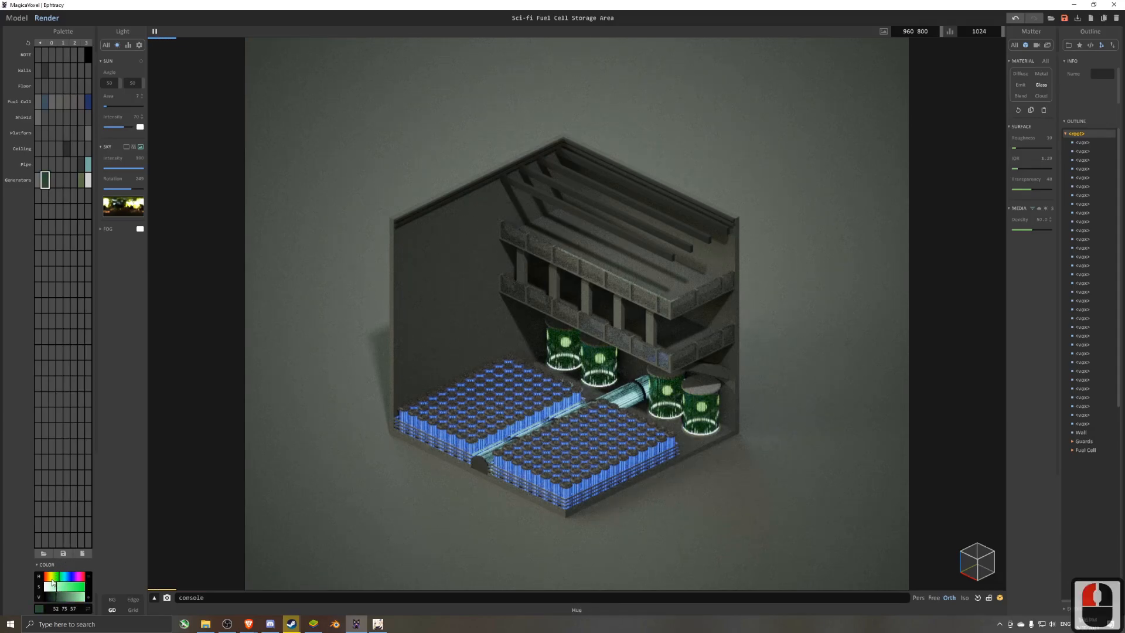
- Increase the generator glass's roughness and change the grey generator cap colour's material to metal
left_click(1037, 150)
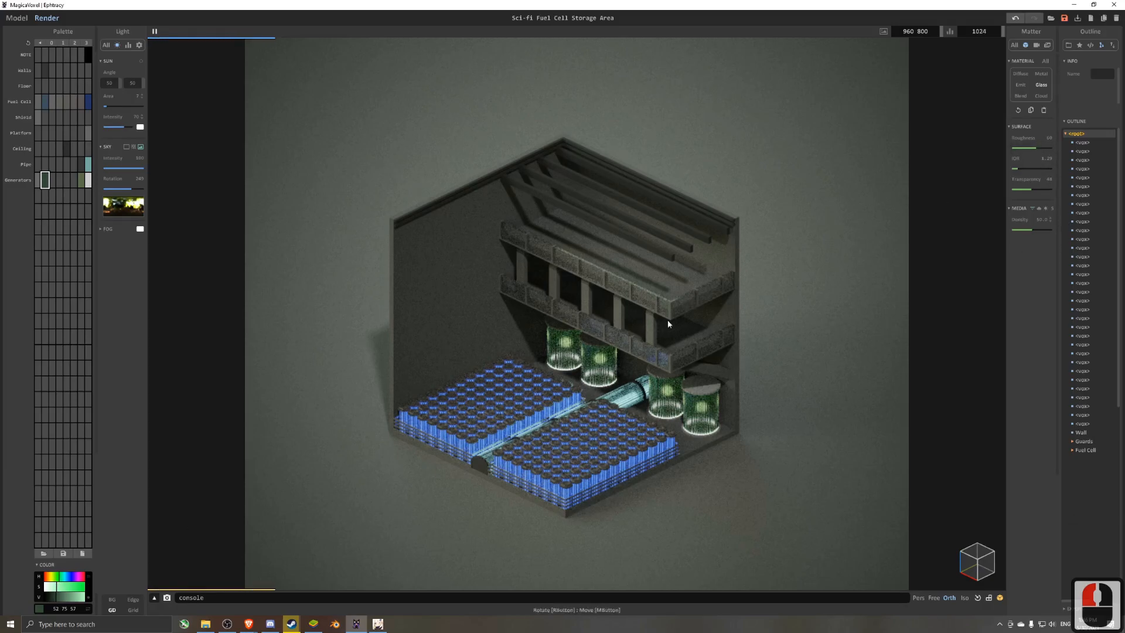
left_click(608, 344, "alt")
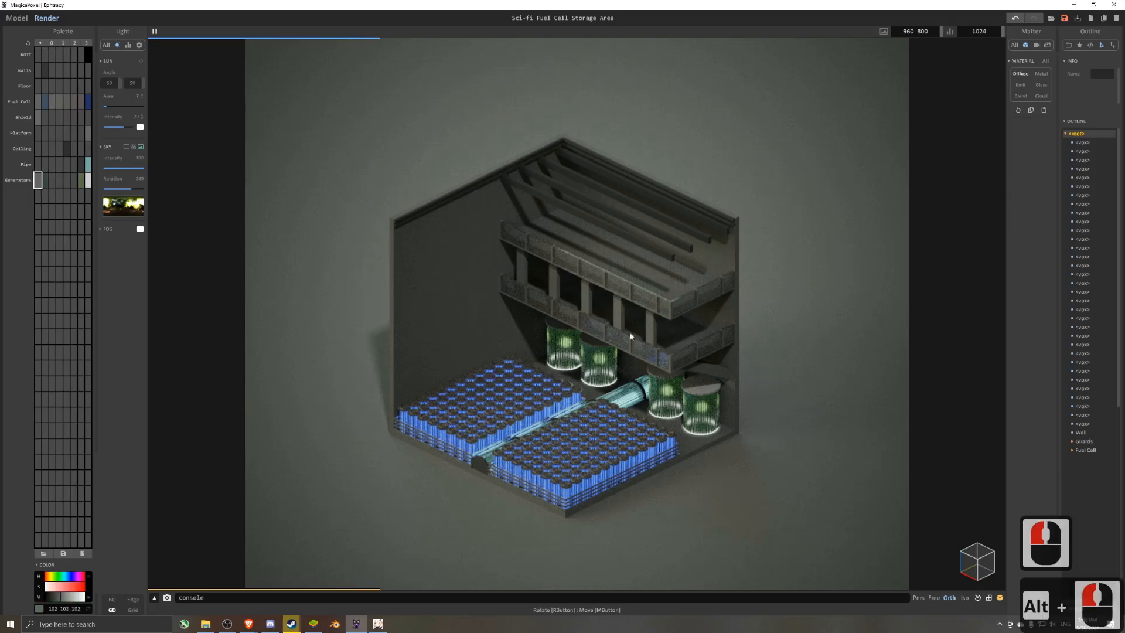
left_click(1041, 74)
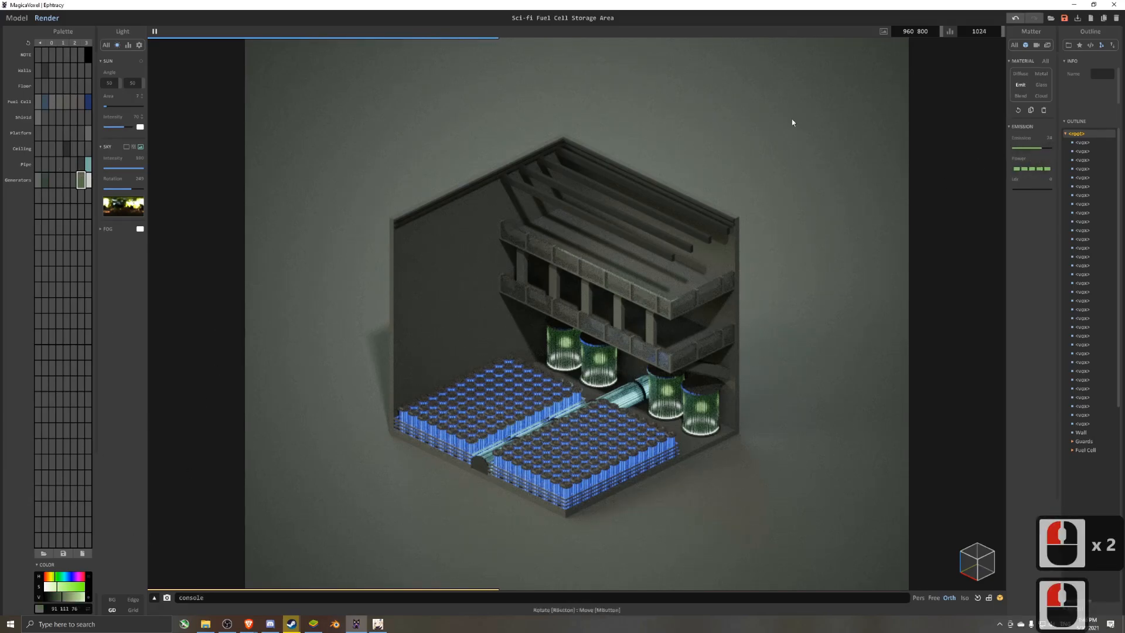
- Sample the generator glass again and darken its green tint to RGB 29, 42, 31
left_click(53, 183)
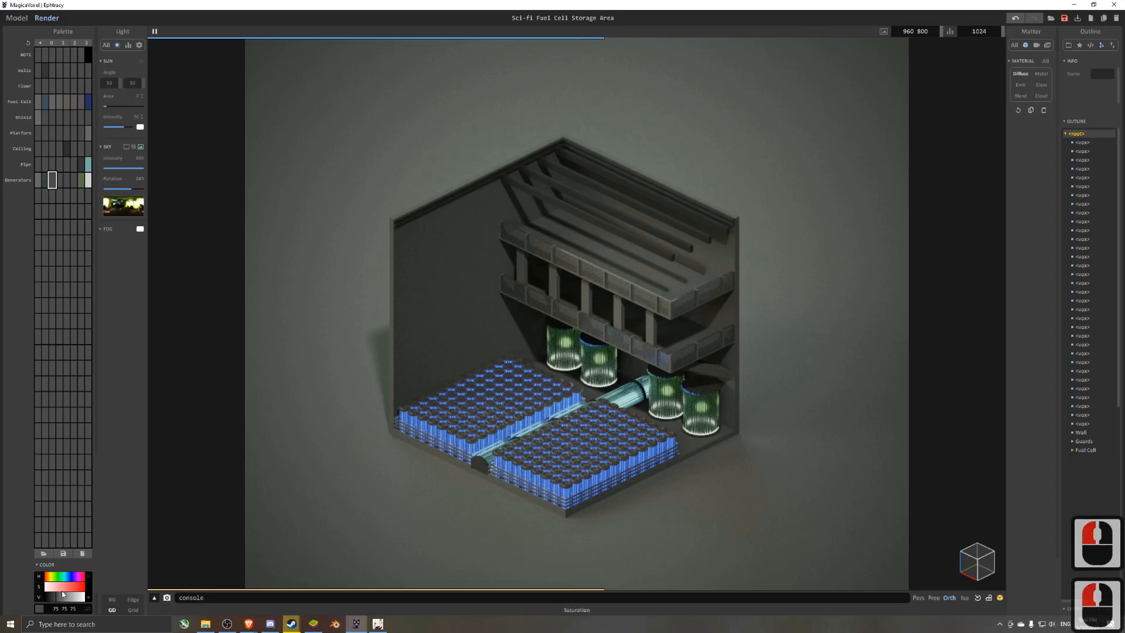
left_click(703, 405, "alt")
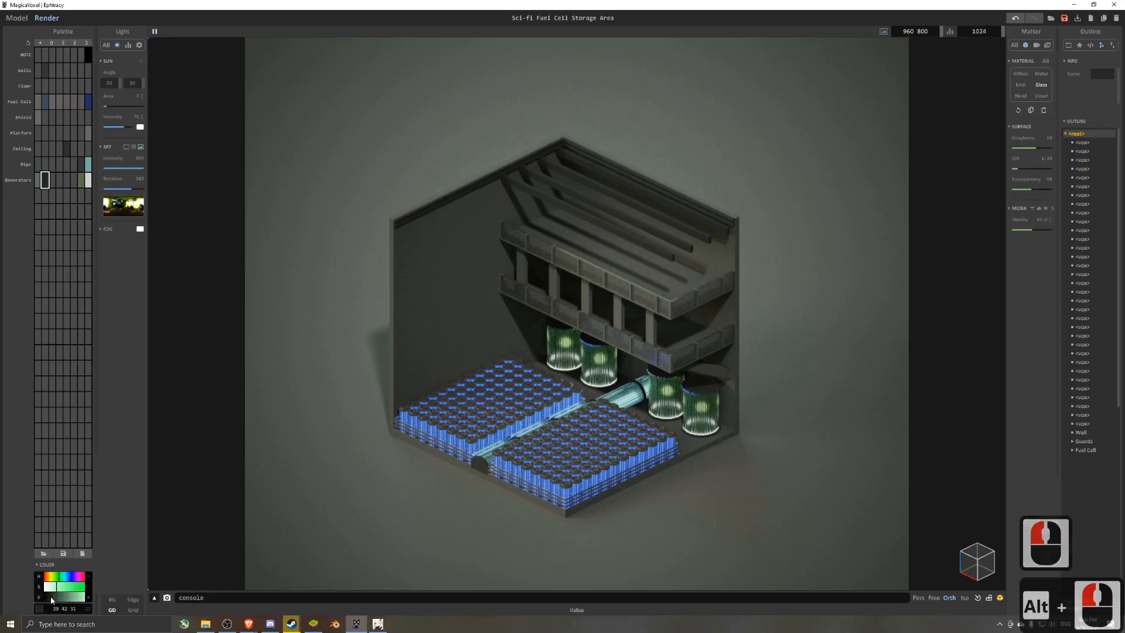
left_click(52, 600)
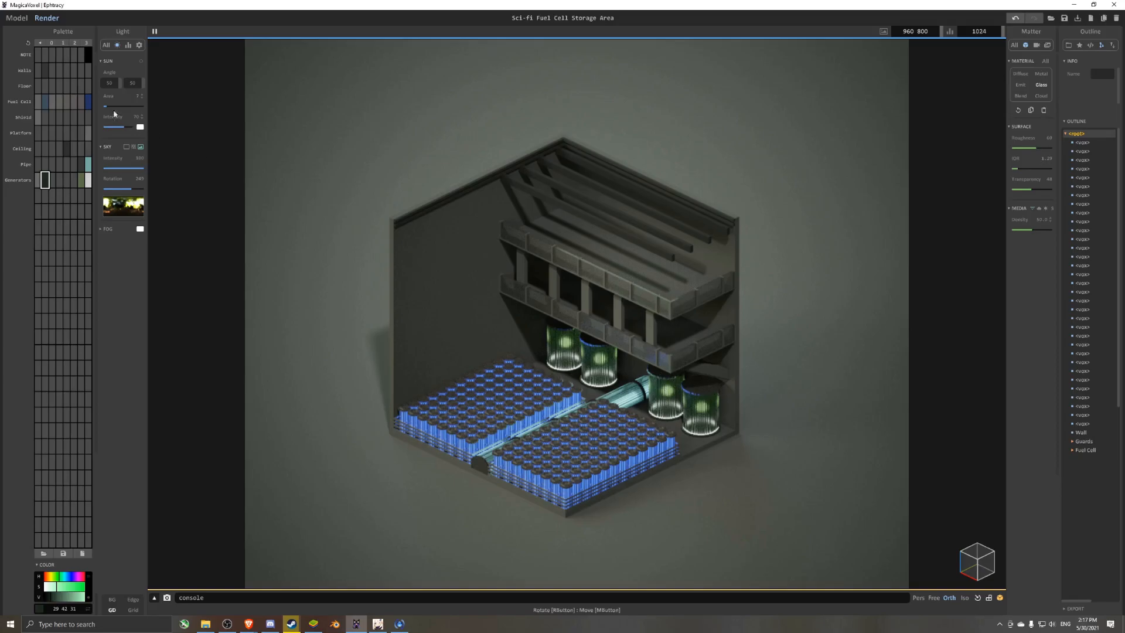
- Return to the model editor, delete three of the four generators and move the remaining one out of the room
left_click(17, 18)
scroll(457, 410, "up", 5)
left_click(456, 421)
scroll(527, 405, "down", 2)
left_click(657, 375)
key("Delete")
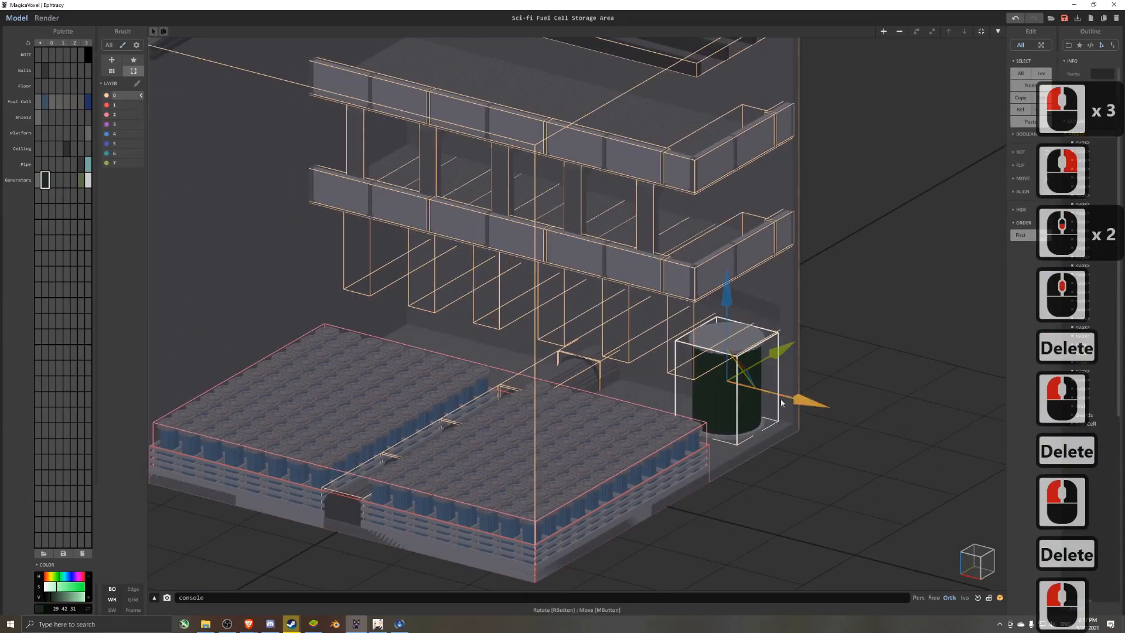
left_click_drag(765, 402, 891, 439)
- Edit the remaining generator and add mirrored grey vertical strips running down its glass wall between the caps
scroll(603, 389, "up", 4)
double_click(602, 386)
scroll(603, 386, "up", 8)
left_click(136, 71)
left_click(123, 87)
left_click(471, 228, "alt")
left_click_drag(471, 236, 479, 505)
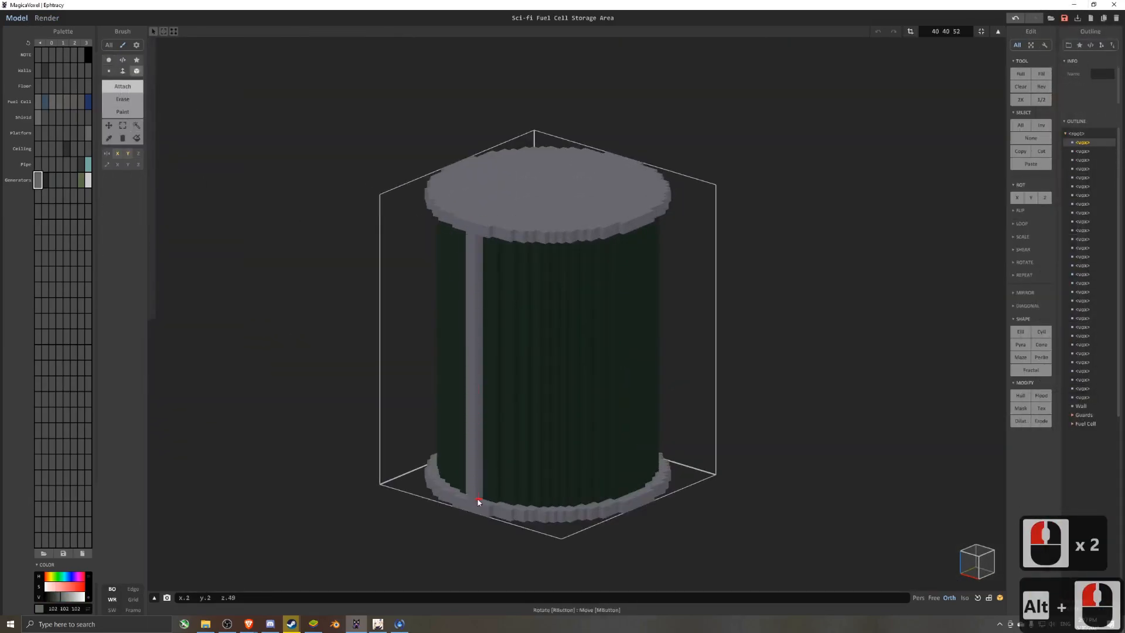
right_click_drag(468, 217, 395, 200)
left_click_drag(395, 199, 401, 468)
- Add mirrored raised bars on top of the generator's cap, refitting the model's bounds to make room for them
scroll(401, 463, "down", 2)
right_click_drag(404, 346, 443, 351)
left_click(910, 32)
left_click_drag(558, 214, 558, 195)
left_click(911, 32)
middle_click_drag(577, 258, 547, 321)
left_click_drag(510, 264, 550, 342)
key("ctrl+z")
scroll(498, 281, "up", 4)
mouse_move(519, 215)
left_mouse_down()
mouse_move(382, 261)
mouse_move(516, 230)
left_mouse_up()
- Erase rows of short parallel vent slots into both sides of the generator's top cap
left_click(123, 99)
left_click_drag(381, 286, 417, 275)
left_click_drag(389, 294, 430, 292)
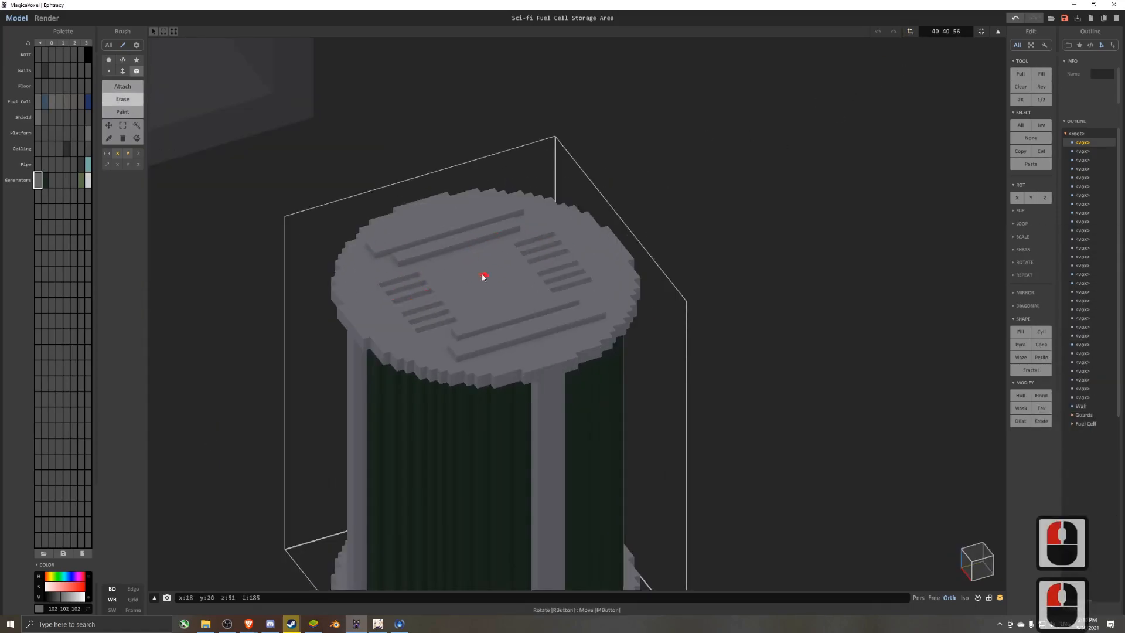
left_click_drag(478, 260, 468, 269)
right_click_drag(469, 271, 527, 291)
key("ctrl+z")
- Duplicate the generator upward, clear the copy's voxels and resize it to 45 × 45 × 45
scroll(563, 305, "down", 5)
left_click(982, 32)
key("Tab")
right_click_drag(592, 310, 531, 299)
left_click_drag(529, 249, 528, 211, "ctrl")
key("Tab")
key("Delete")
right_click_drag(601, 236, 586, 375)
left_click(946, 32)
type("45")
key("Return")
- Outline four mirrored angled corner supports around the generator's circular footprint using straight grey voxel lines
scroll(486, 328, "up", 8)
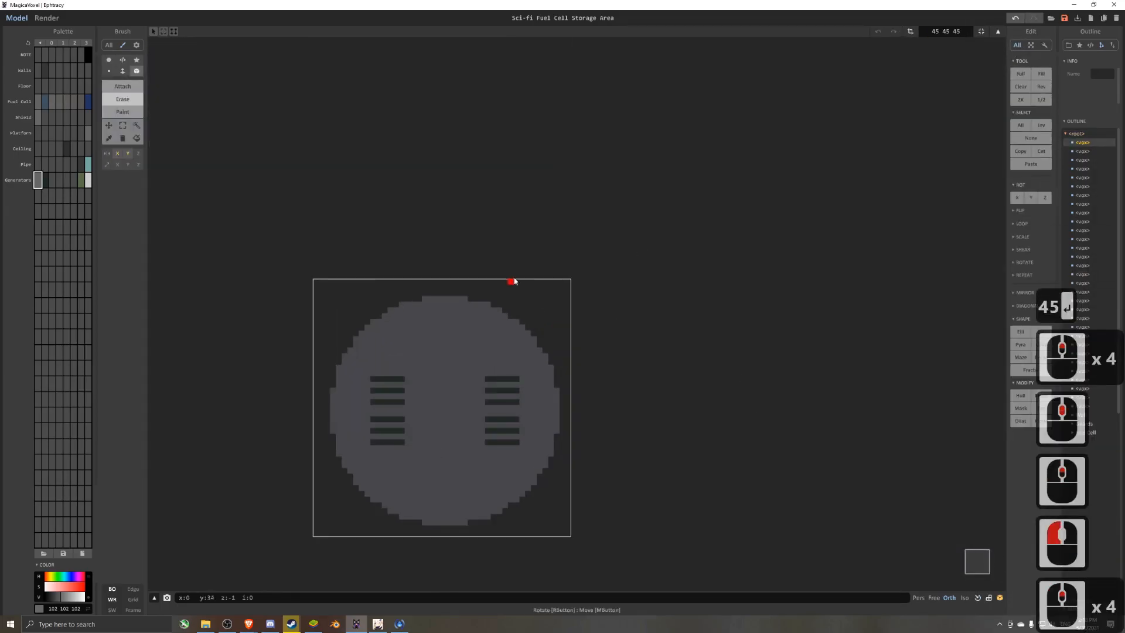
left_click(109, 60)
left_click(122, 86)
left_click(109, 71)
mouse_move(552, 217)
left_mouse_down()
mouse_move(640, 283)
mouse_move(642, 317)
left_mouse_up()
key("ctrl+z")
key("ctrl+z")
left_click(109, 60)
left_click(109, 191)
left_click_drag(606, 228, 628, 250)
- Fill the corner support outlines and extrude them vertically into solid blocks
left_click(123, 71)
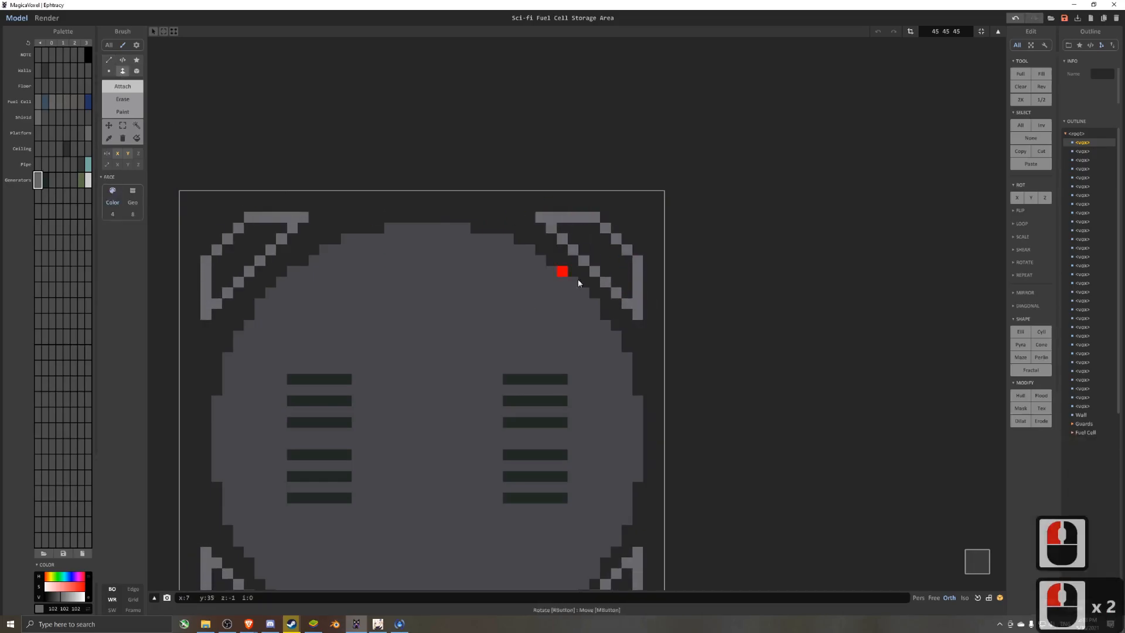
left_click(597, 249)
scroll(598, 249, "down", 3)
right_click_drag(597, 249, 563, 193)
left_click_drag(591, 220, 590, 151)
- Leave voxel editing and lower the corner supports model to the generator's base
scroll(586, 158, "down", 7)
right_click_drag(589, 193, 565, 174)
scroll(561, 201, "down", 4)
key("Tab")
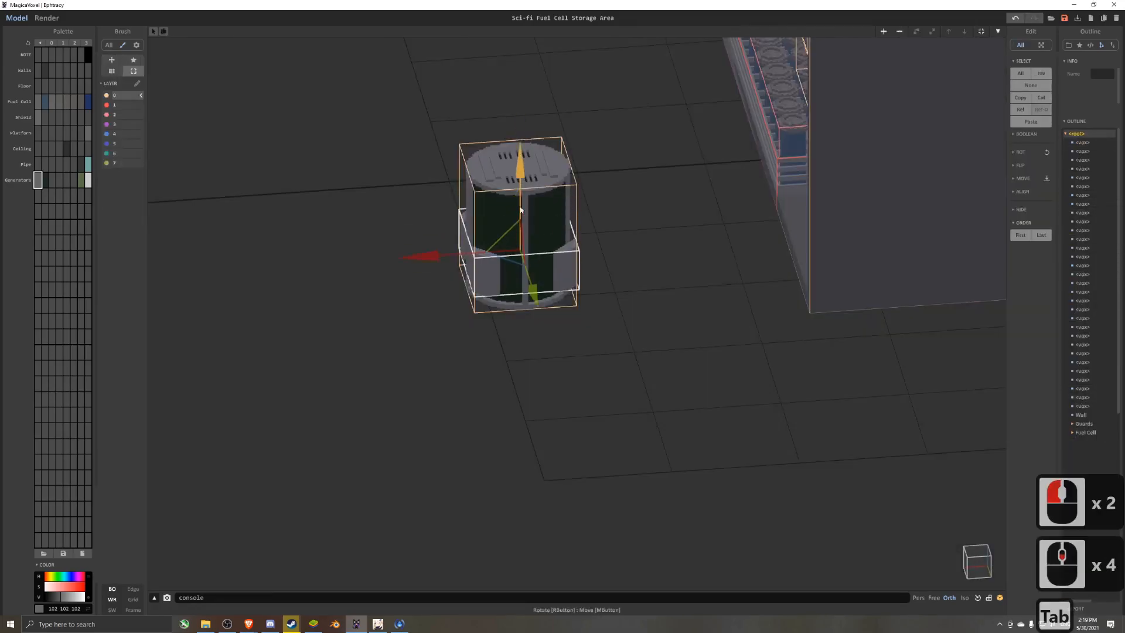
left_click_drag(520, 147, 521, 187)
- Merge the corner supports and the generator into a single object and nudge it upward
right_click_drag(527, 191, 715, 203)
scroll(674, 234, "up", 2)
key("g")
right_click_drag(622, 316, 621, 264)
left_click(622, 263)
key("g")
left_click(645, 357, "shift")
key("g")
right_click_drag(647, 357, 427, 237)
scroll(659, 384, "down", 1)
key("u")
scroll(659, 387, "down", 4)
left_click_drag(388, 160, 391, 151)
mouse_move(392, 150)
right_mouse_down()
mouse_move(450, 168)
mouse_move(465, 153)
mouse_move(401, 241)
mouse_move(421, 249)
right_mouse_up()
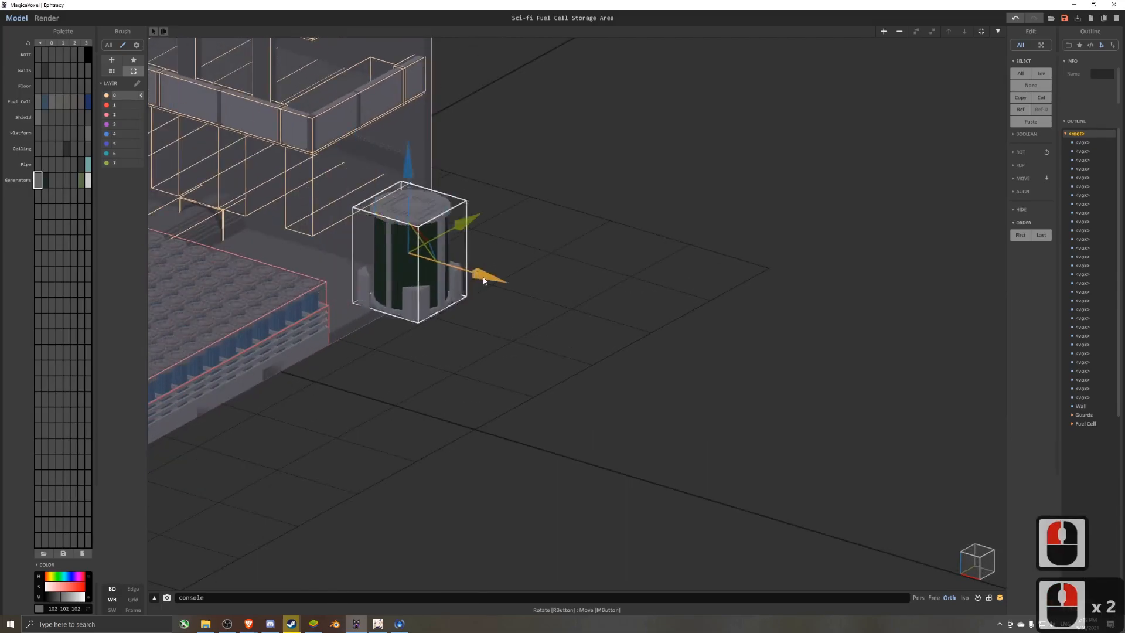
- Build up the generator's bottom ring between the corner supports and refit the model's bounds
key("Tab")
scroll(595, 299, "up", 10)
left_click(123, 71)
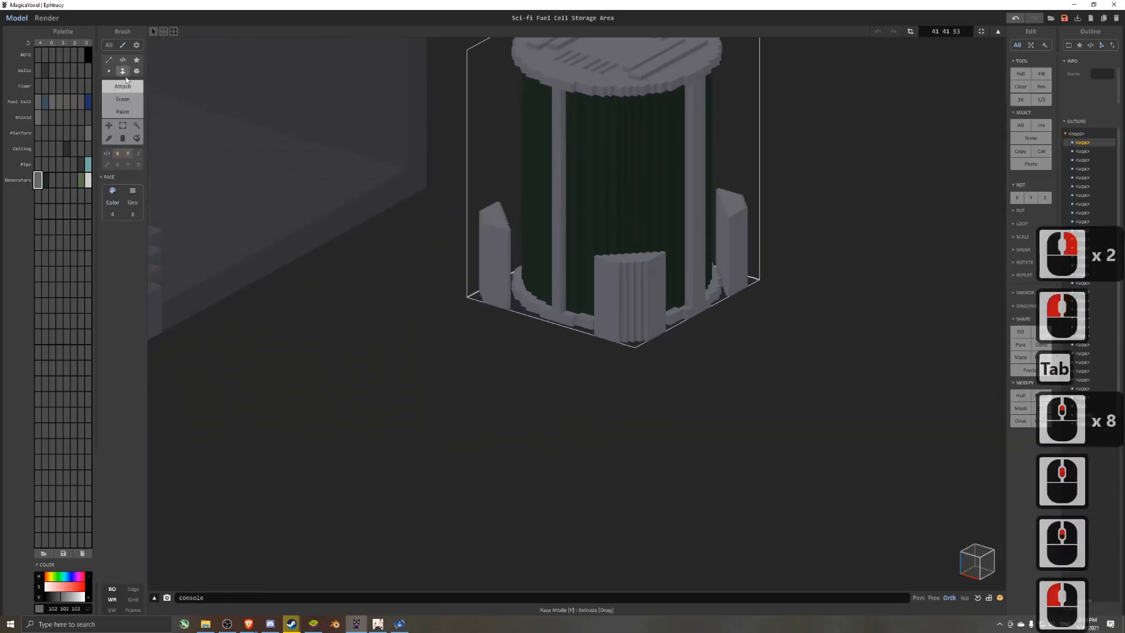
scroll(504, 294, "up", 3)
left_click(512, 287)
key("ctrl+z")
left_click(514, 292)
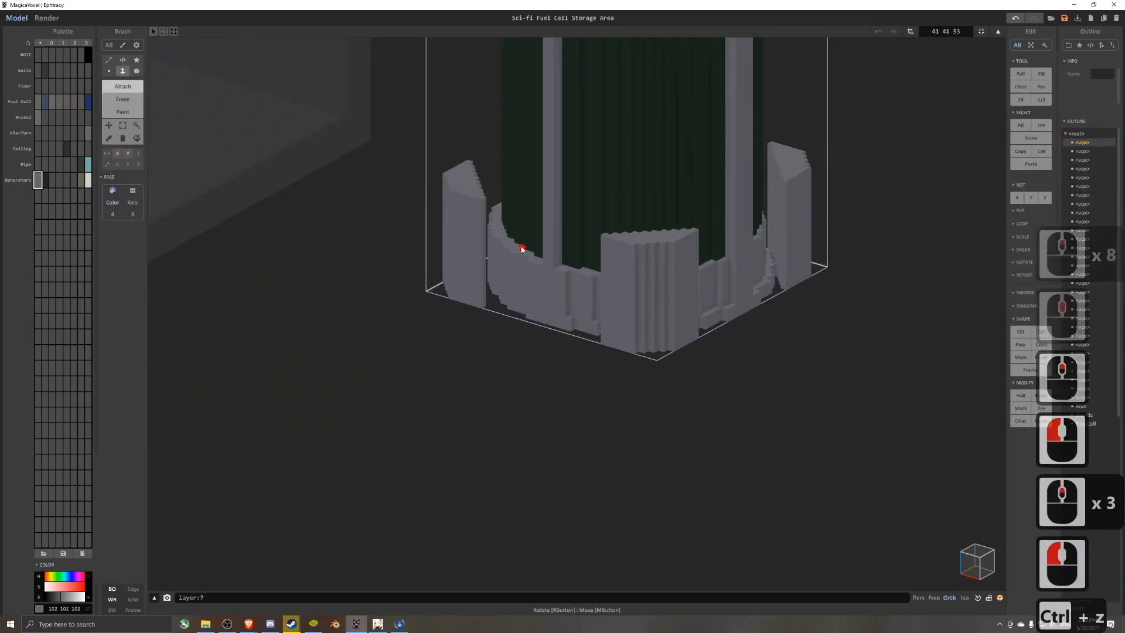
scroll(575, 253, "down", 9)
middle_click_drag(614, 259, 600, 277)
left_click(910, 31)
- Move the finished generator back into the room's corner under the platform and place a duplicate beside it
key("Tab")
left_click_drag(653, 273, 441, 187)
right_click_drag(441, 188, 526, 258)
scroll(526, 259, "down", 5)
middle_click_drag(526, 259, 529, 261)
right_click_drag(529, 261, 555, 258)
left_click_drag(609, 272, 508, 277, "ctrl")
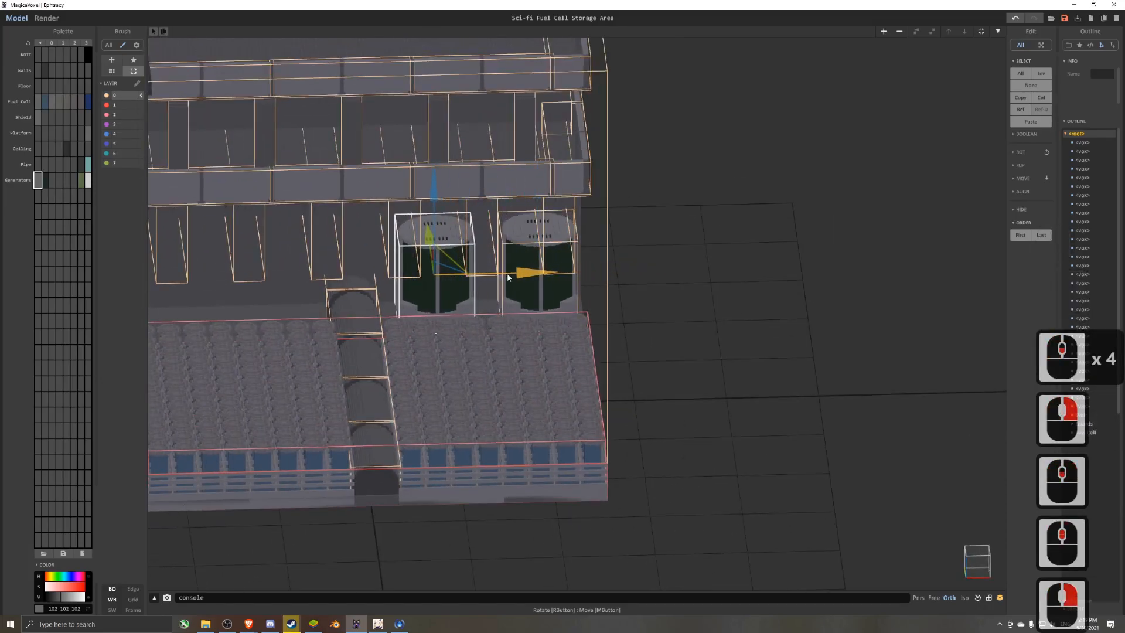
- Select both generators and duplicate the pair onto the other side of the central pipe
left_click(523, 259, "shift")
left_click(523, 264, "shift")
middle_click_drag(523, 277, 695, 275, "shift")
left_click_drag(722, 274, 455, 266)
right_click_drag(454, 265, 420, 292)
scroll(420, 291, "down", 5)
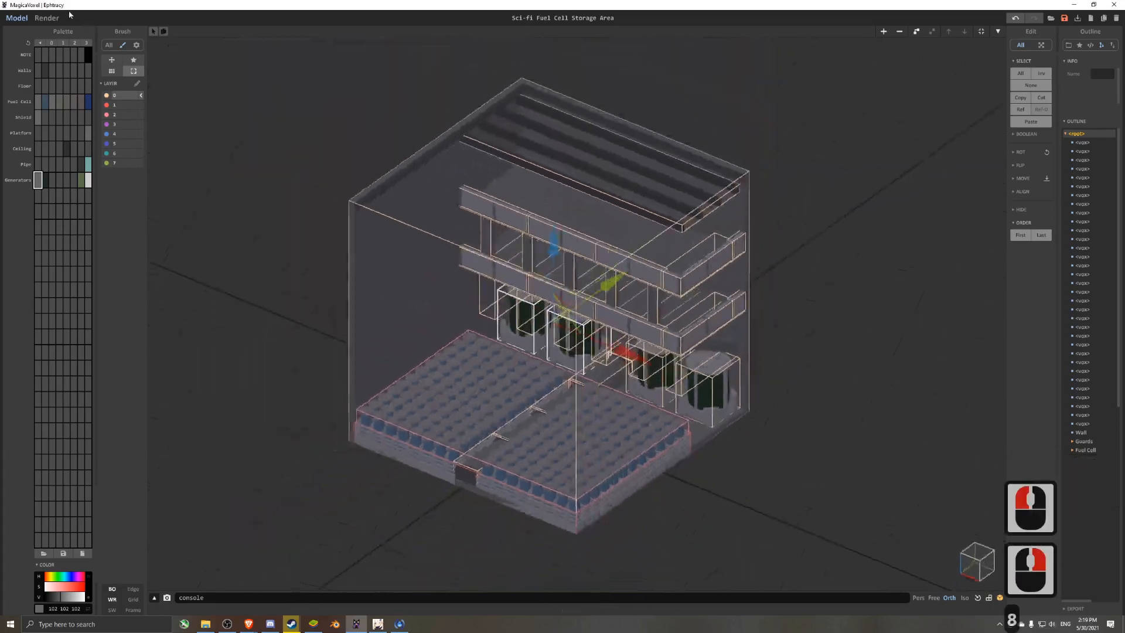
- Render the scene and set the generators' grey metal colour to RGB 89, 89, 89
key("8")
left_click(47, 18)
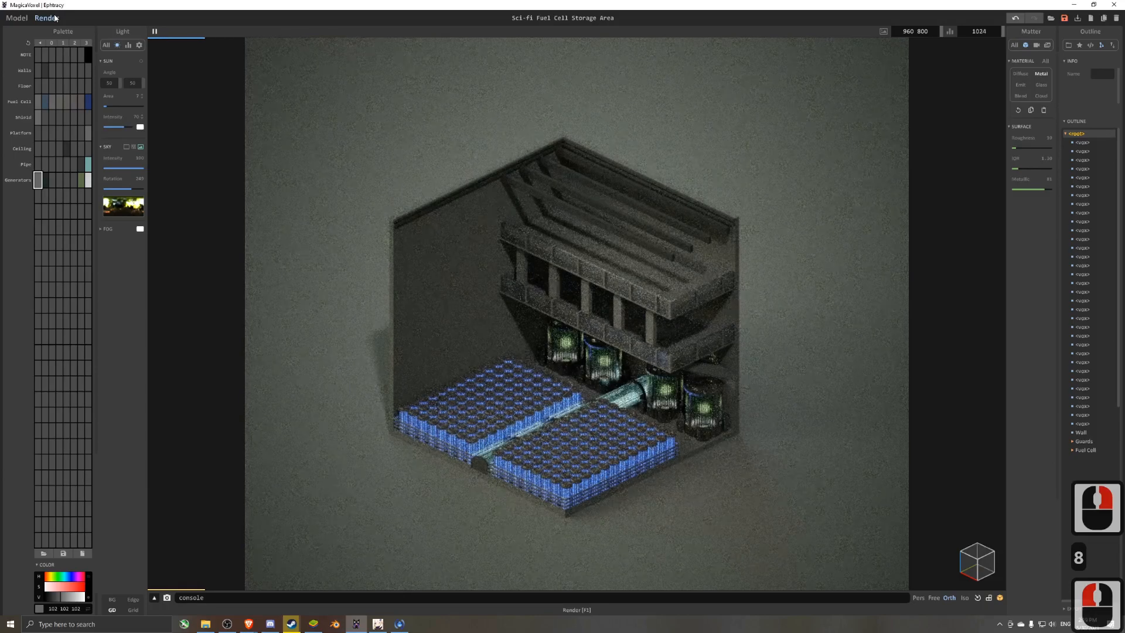
left_click(708, 389)
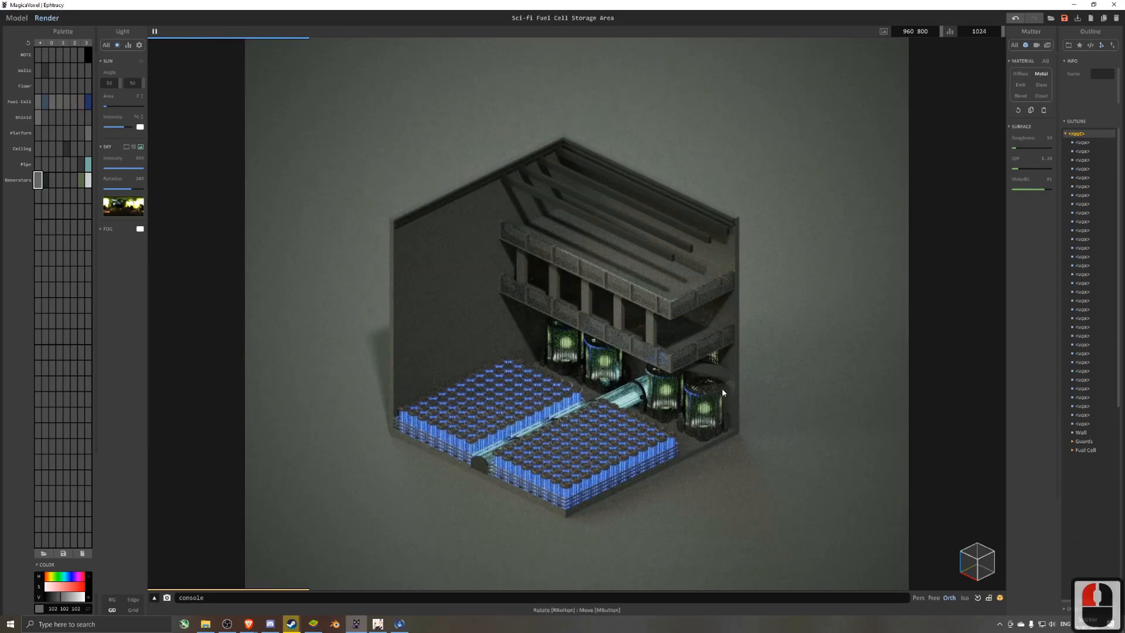
left_click(708, 389, "alt")
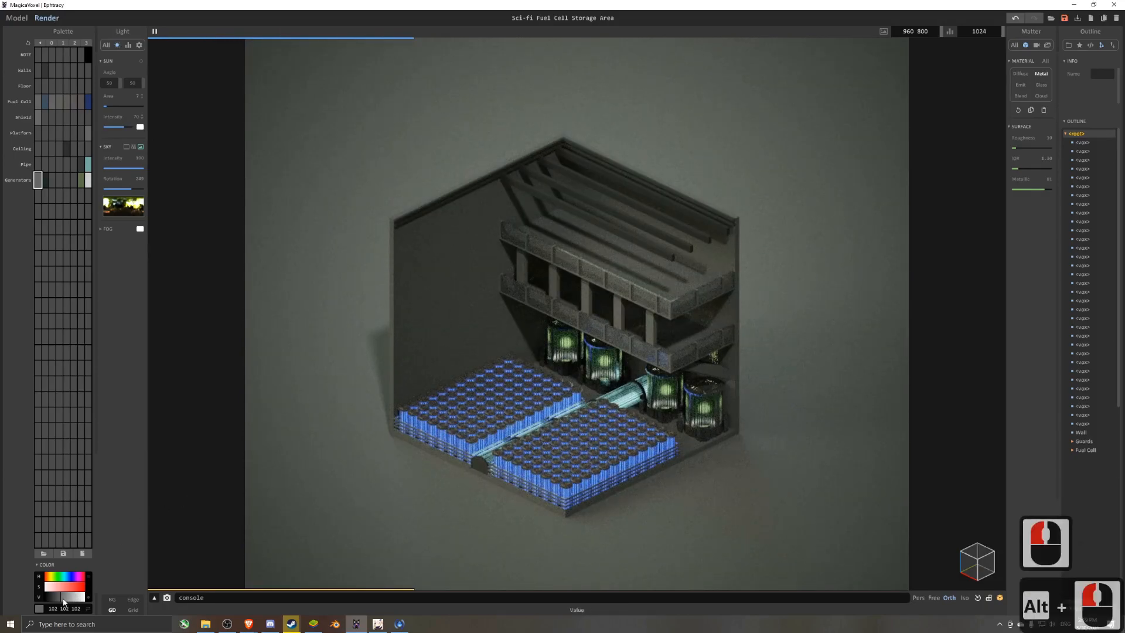
left_click(64, 598)
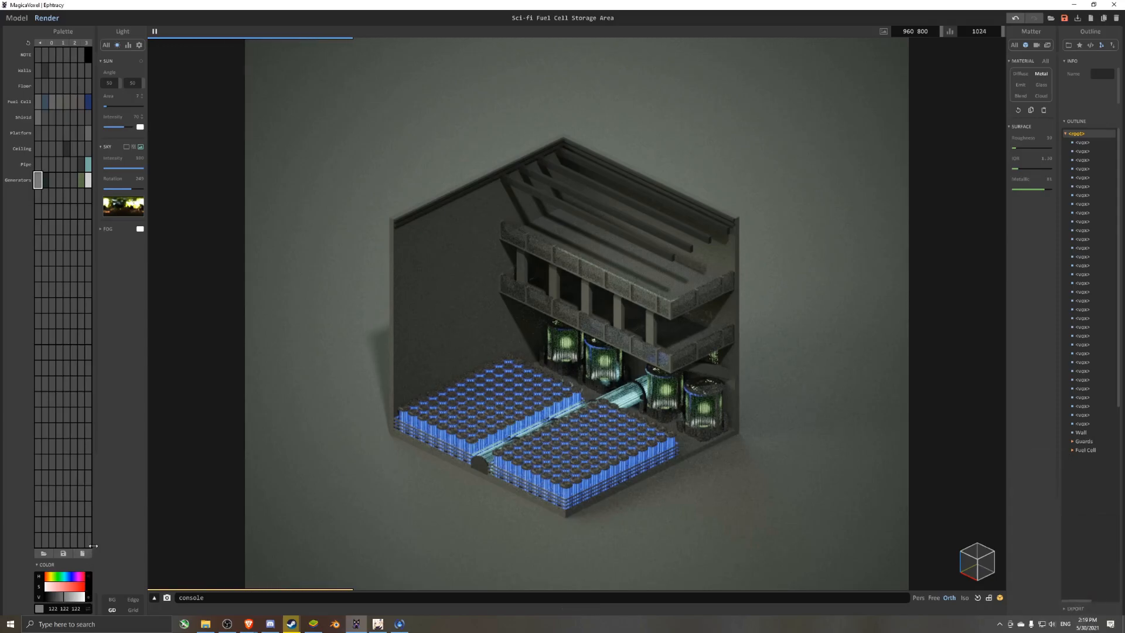
left_click(58, 597)
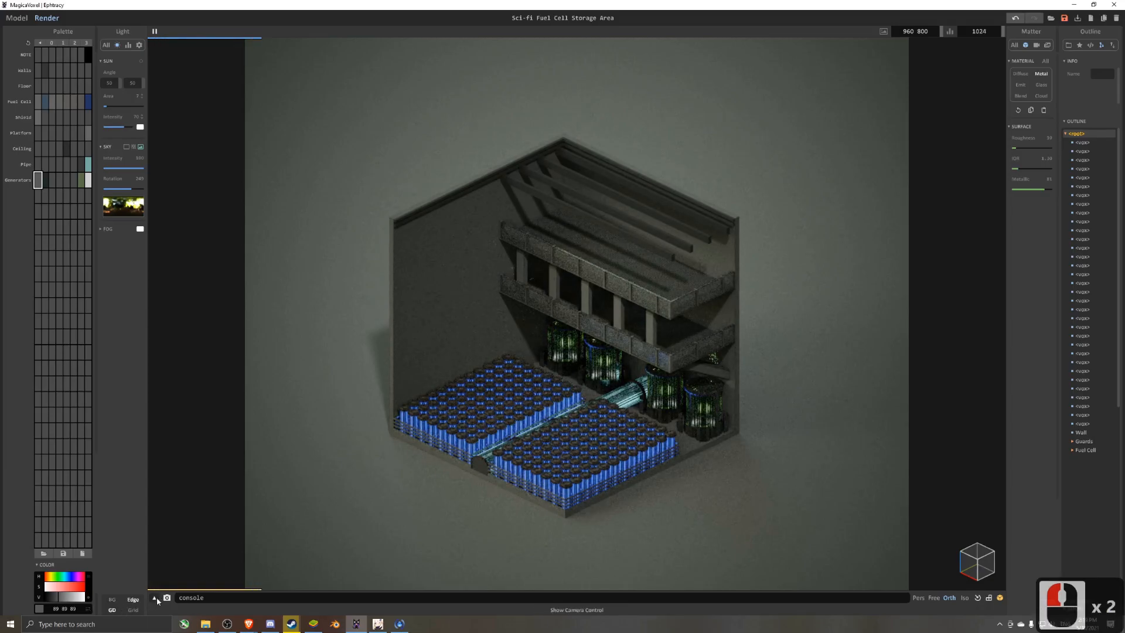
- Turn off the voxel edge display and lower the transparency of the generators' green glass
left_click(139, 603)
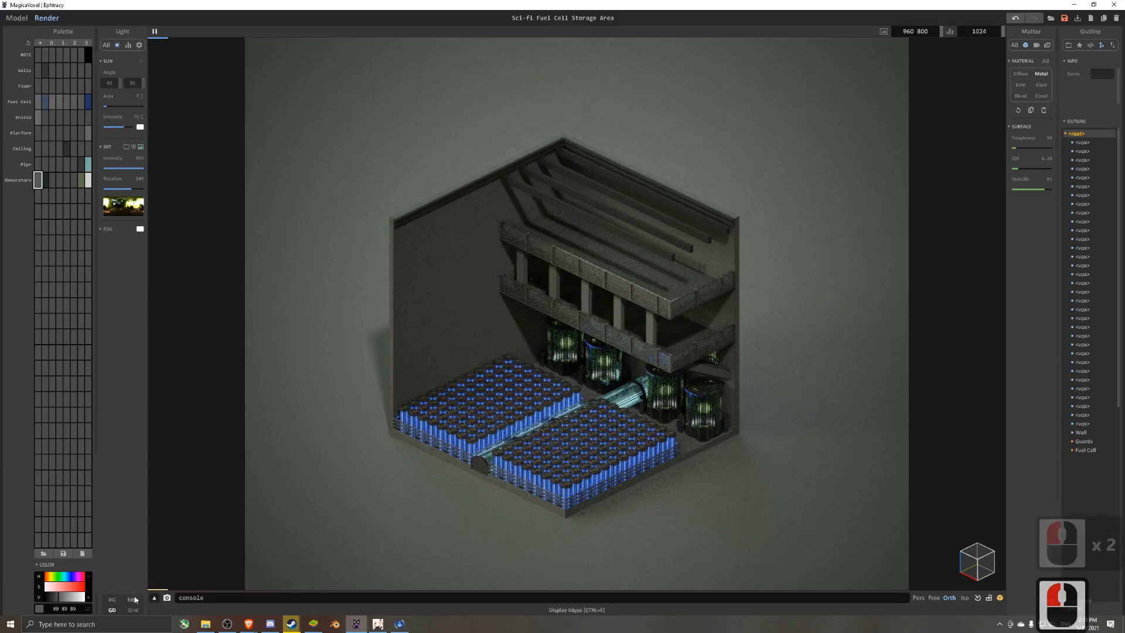
left_click(611, 374, "alt")
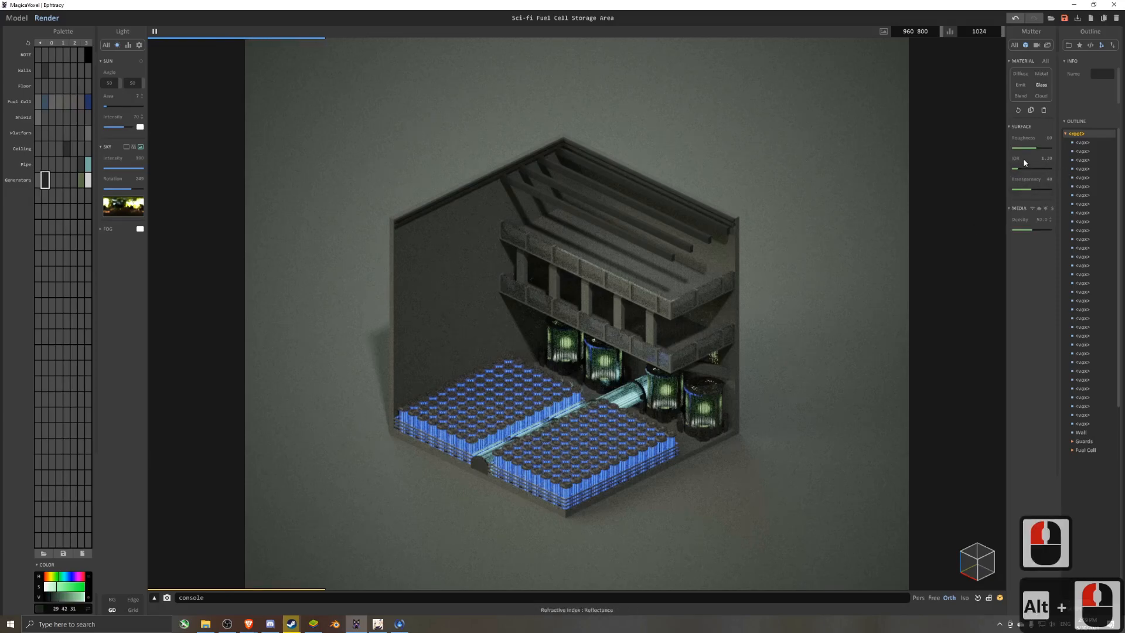
left_click(1022, 189)
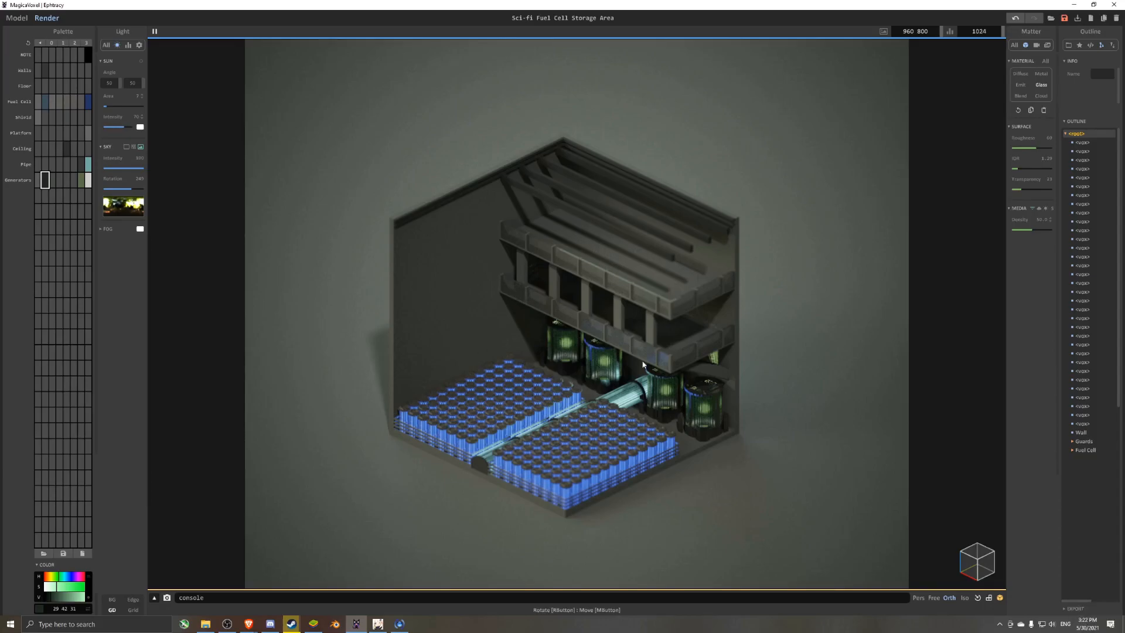
- Switch the model editor's camera to perspective and examine the space beneath the lower platform, above the generators
left_click(15, 20)
right_click_drag(619, 373, 656, 341)
scroll(656, 342, "up", 3)
middle_click_drag(656, 341, 623, 296)
scroll(624, 297, "up", 1)
scroll(624, 297, "up", 1)
right_click_drag(624, 297, 633, 300)
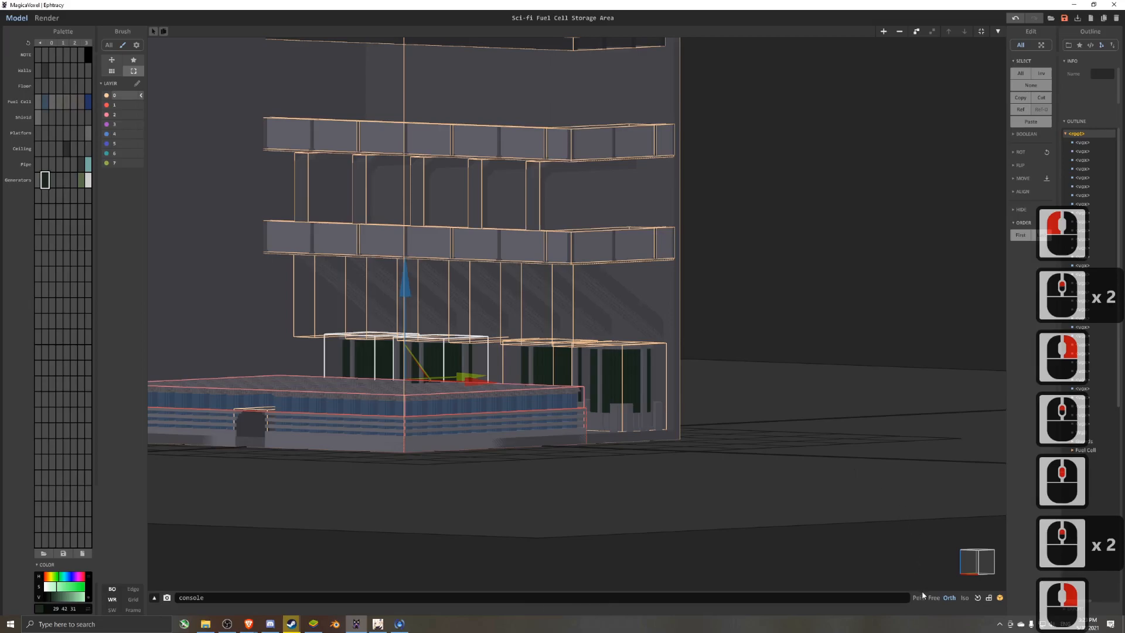
left_click(921, 595)
scroll(644, 346, "up", 4)
left_click(612, 218)
right_click_drag(614, 217, 650, 219)
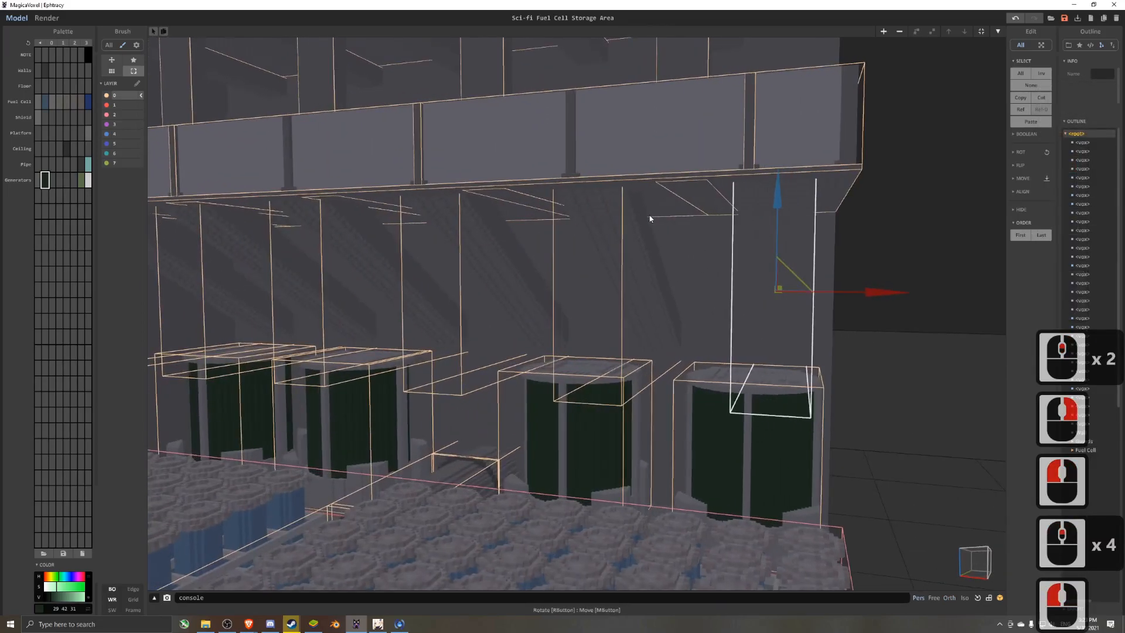
- Add a new empty model, move it outside the room and open it for voxel editing
left_click(883, 31)
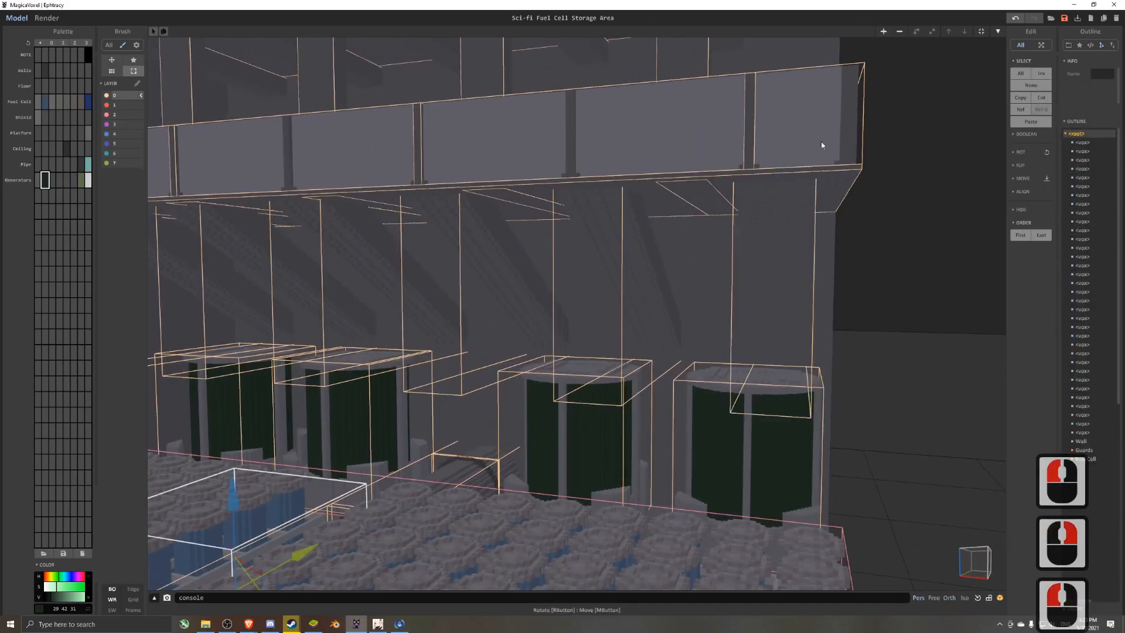
scroll(525, 408, "down", 7)
left_click_drag(525, 421, 860, 453)
scroll(864, 455, "up", 3)
scroll(669, 387, "up", 1)
middle_click_drag(864, 455, 809, 287)
scroll(808, 287, "up", 2)
key("Tab")
- Label the lowest palette row "Light" and set its last swatch to a warm tan, RGB 160, 125, 101
double_click(21, 541)
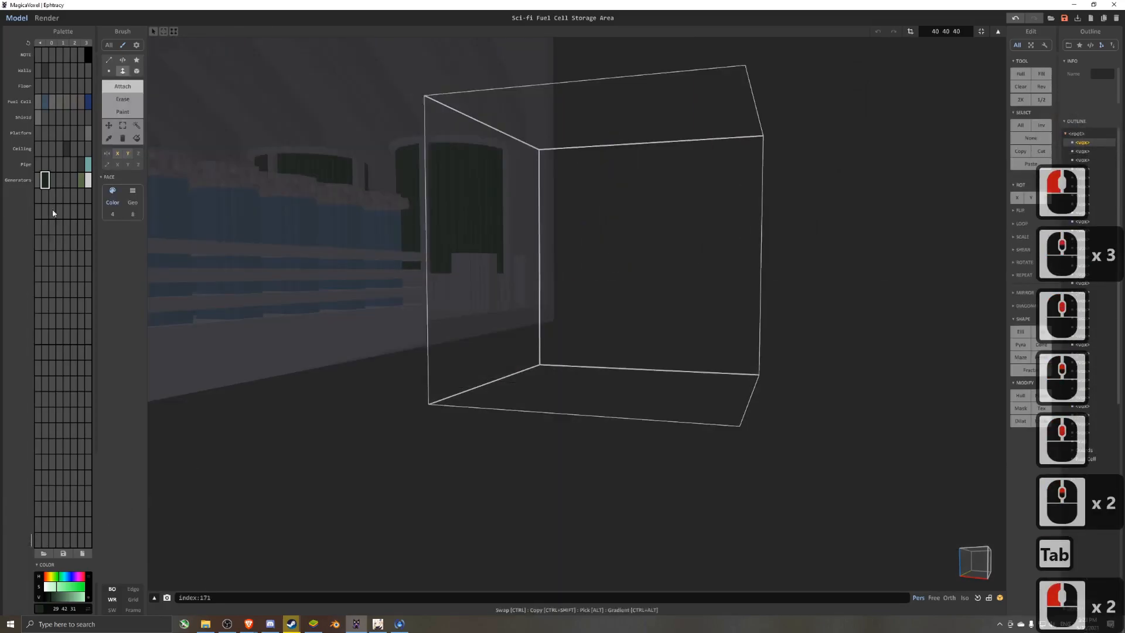
type("Light")
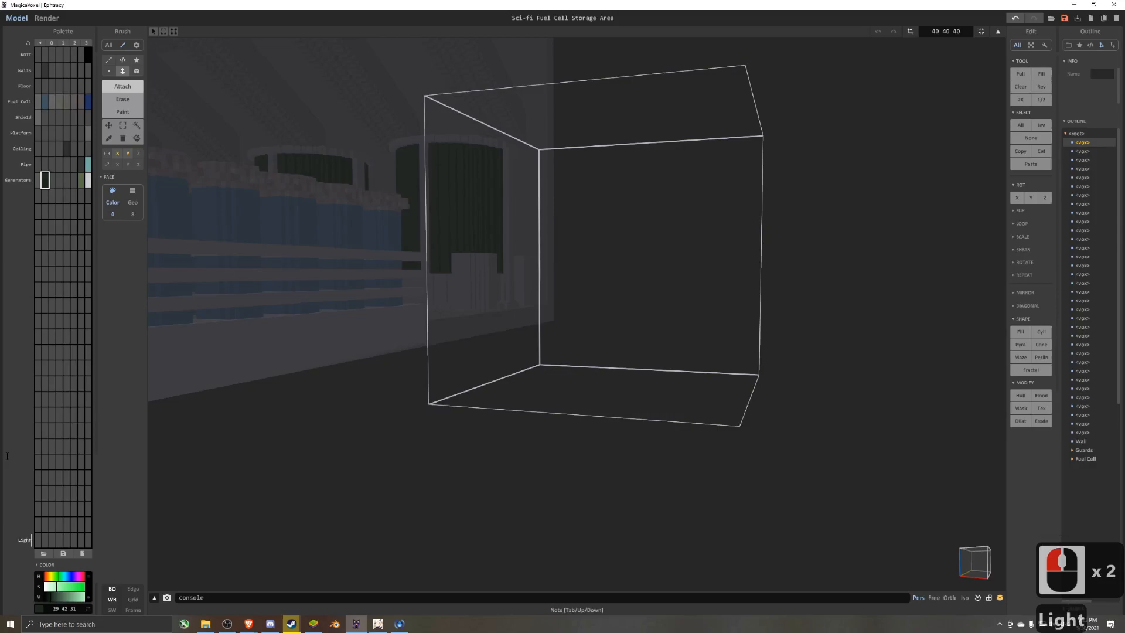
key("Return")
left_click(88, 540)
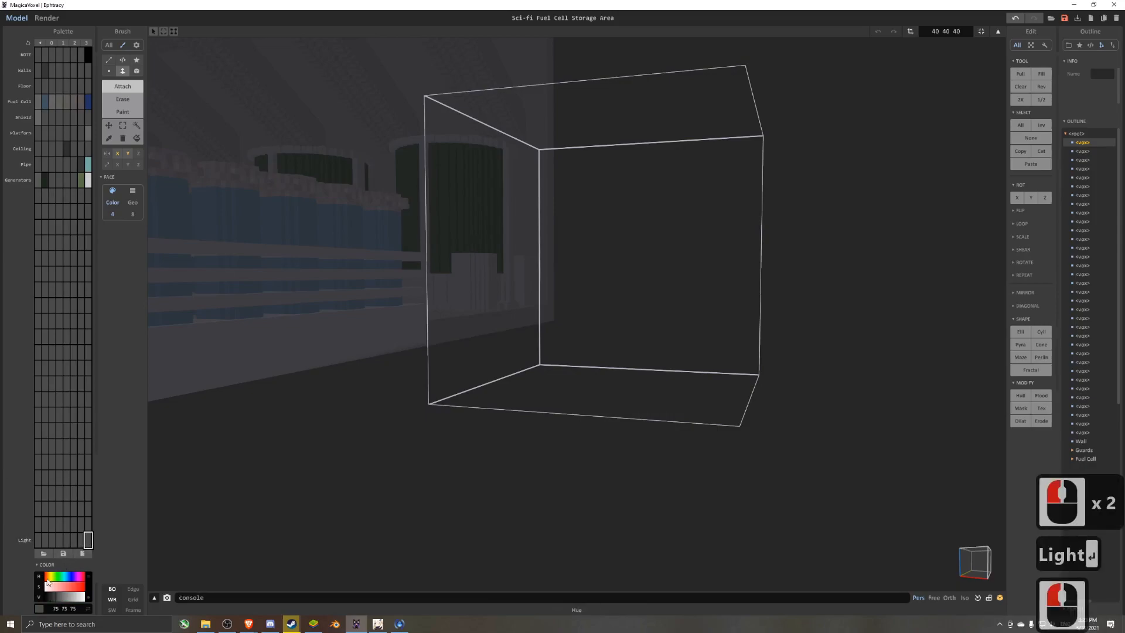
left_click_drag(63, 596, 69, 597)
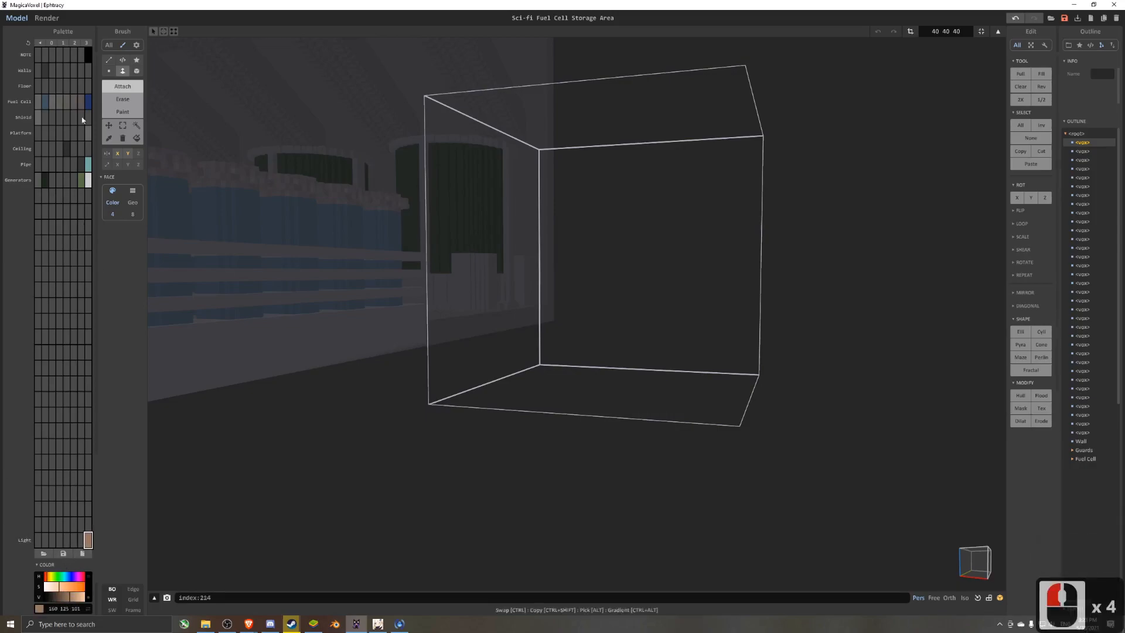
- Draw a thin two-layer light bar in the tan Light colour with the box brush, mirrored along X only
left_click(136, 72)
left_click_drag(570, 187, 622, 187)
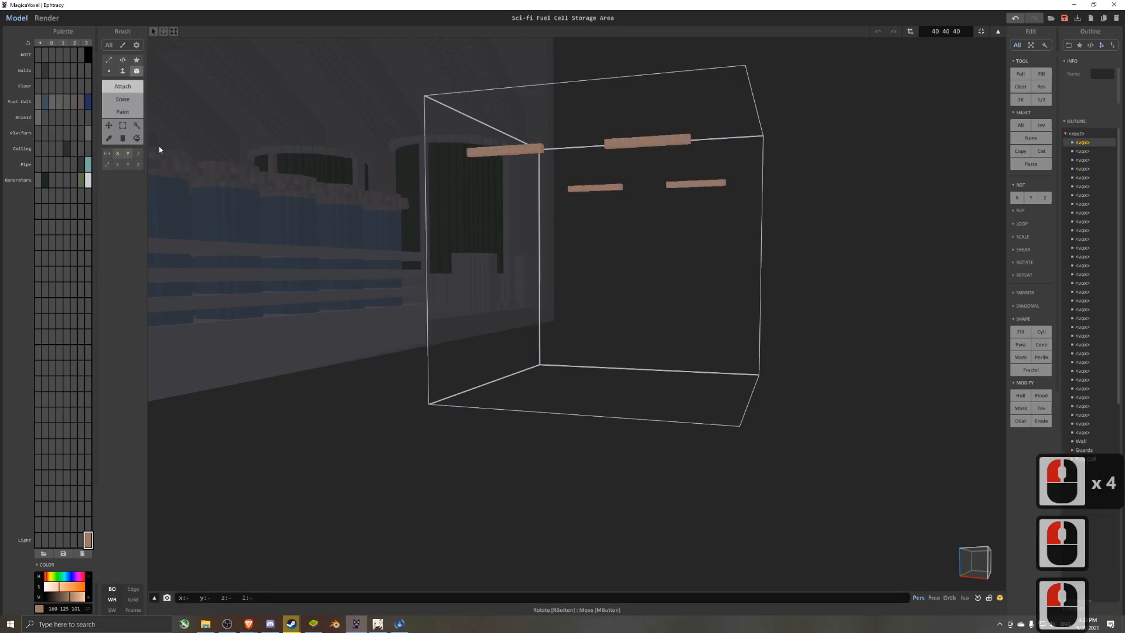
key("ctrl+z")
left_click(127, 154)
left_click_drag(542, 195, 616, 202)
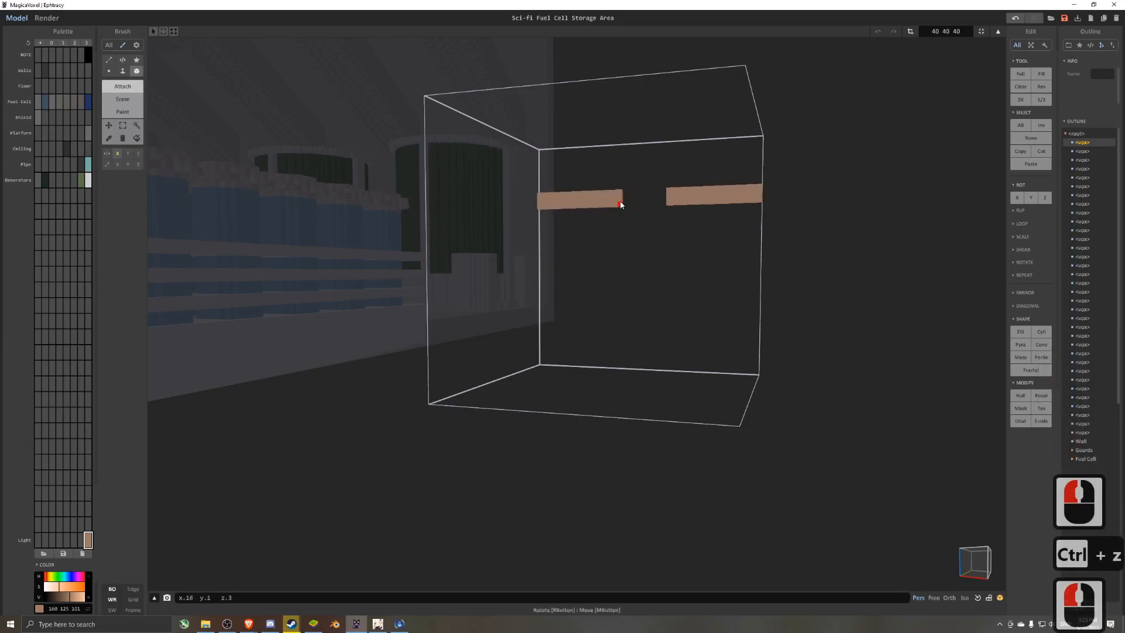
left_click(612, 197)
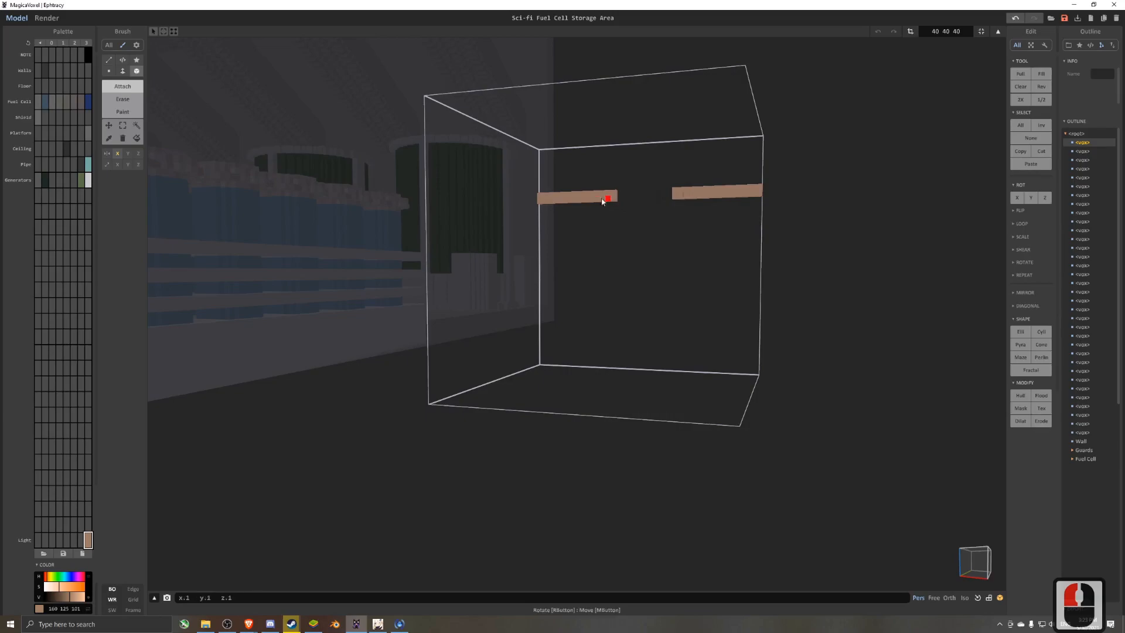
- Check the light bar from several sides and crop its model bounds to the voxels
right_click_drag(547, 202, 650, 274)
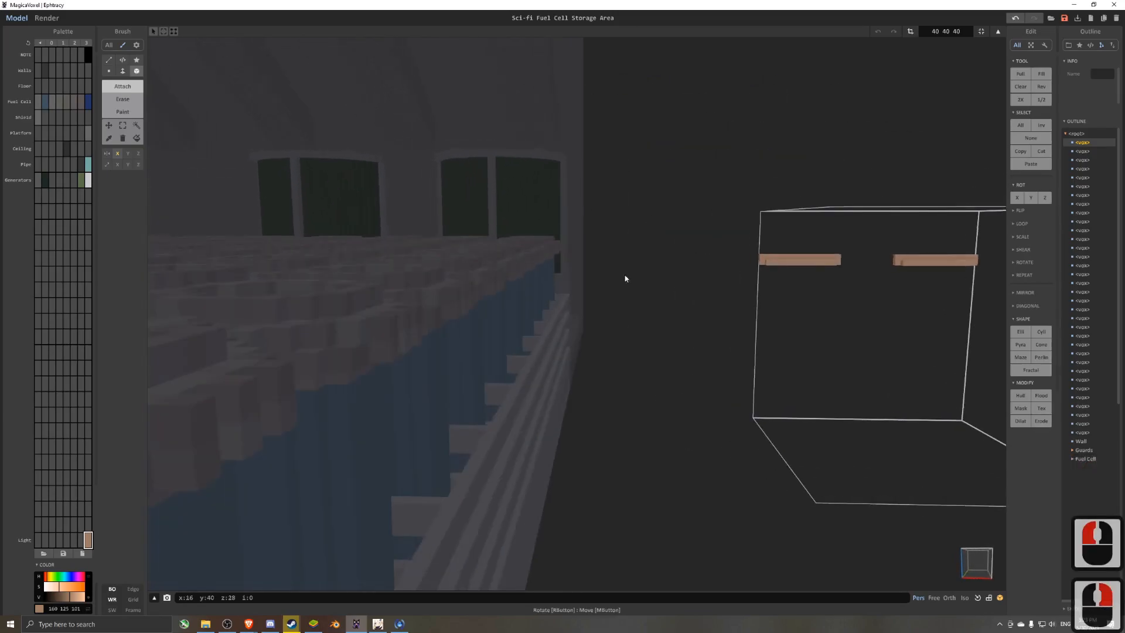
scroll(650, 274, "up", 2)
middle_click_drag(651, 274, 522, 305)
scroll(522, 304, "up", 2)
right_click_drag(639, 273, 582, 337)
scroll(583, 337, "down", 2)
middle_click_drag(583, 336, 507, 384)
key("r")
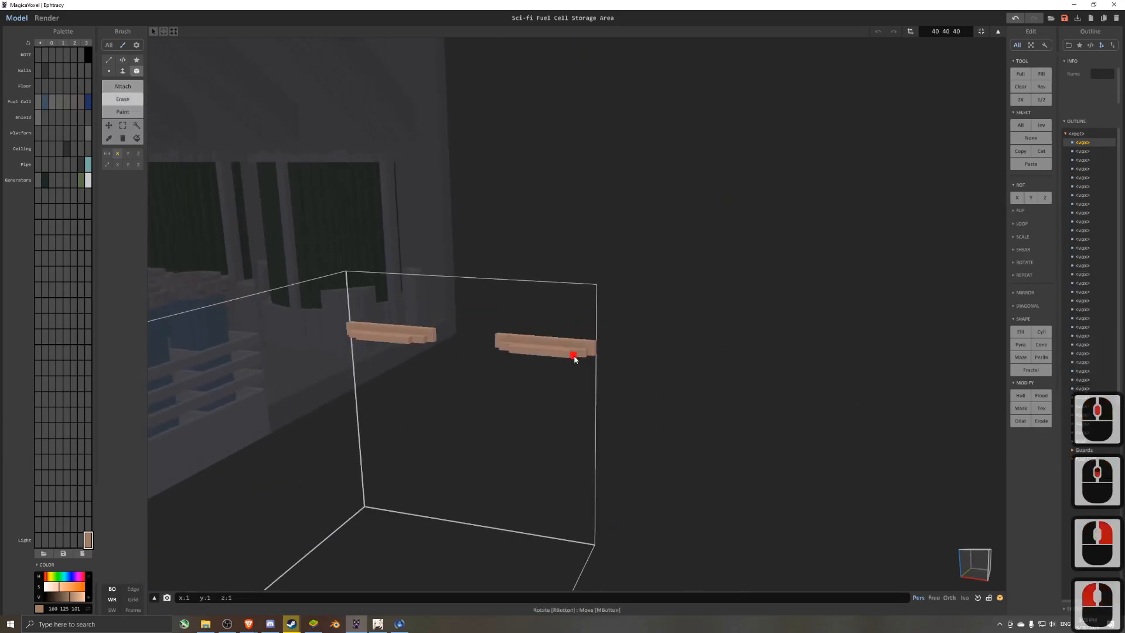
scroll(575, 357, "down", 3)
right_click_drag(575, 356, 610, 356)
left_click(911, 32)
- Move the light model toward the platforms and crop its bounds again
scroll(790, 245, "down", 3)
key("Tab")
scroll(746, 264, "up", 5)
left_click_drag(397, 223, 542, 235)
key("Tab")
left_click(911, 32)
key("Tab")
key("Tab")
key("Tab")
- Position the light directly against the underside of the lower platform, above the end generator
left_click_drag(347, 389, 405, 361)
right_click_drag(404, 361, 702, 220)
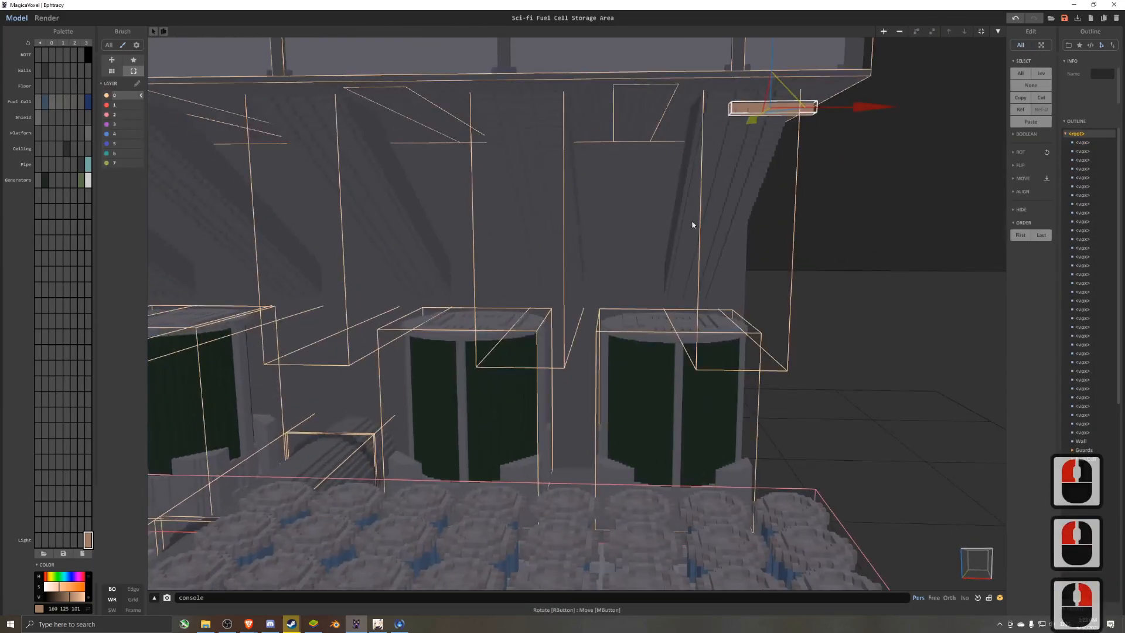
middle_click_drag(703, 219, 521, 252)
right_click_drag(522, 252, 346, 181)
left_click_drag(346, 181, 359, 180)
right_click_drag(359, 179, 568, 154)
right_click_drag(683, 140, 674, 176)
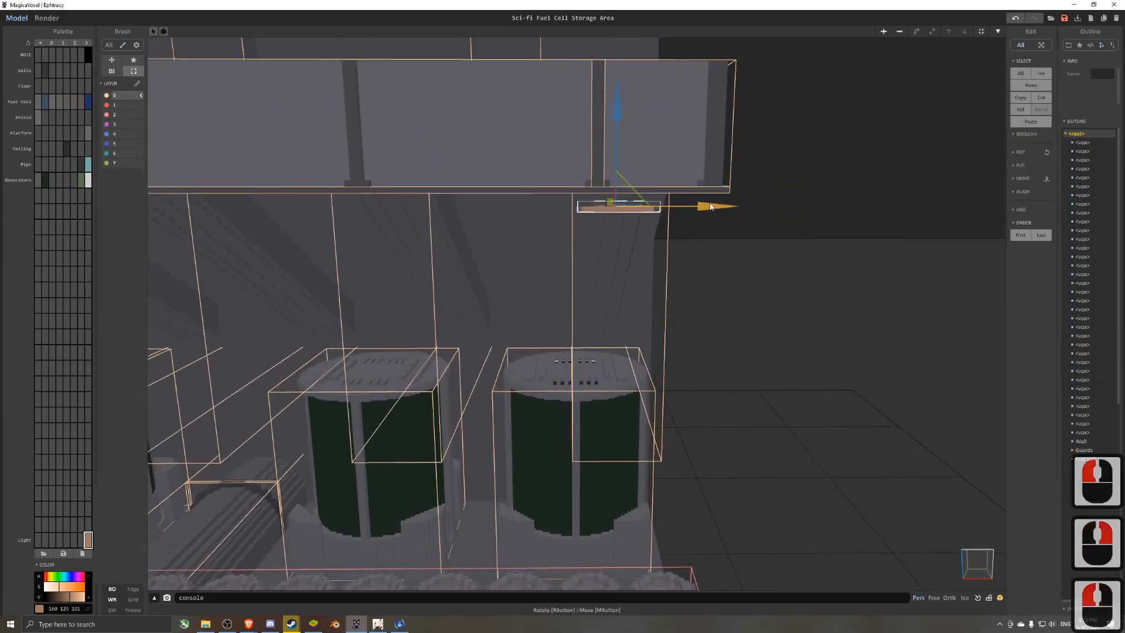
- Render the scene and make the Light colour an emissive material with power at four segments and RGB 111, 76, 52
key("8")
left_click(56, 18)
left_click(1021, 85)
left_click(1042, 149)
left_click(1041, 169)
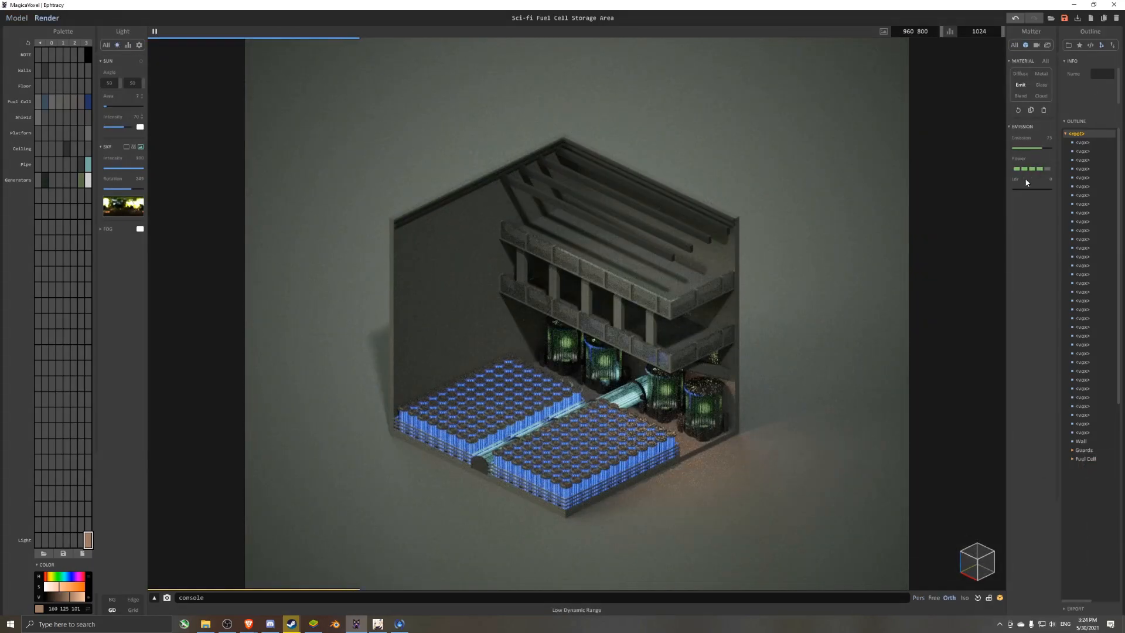
left_click(61, 598)
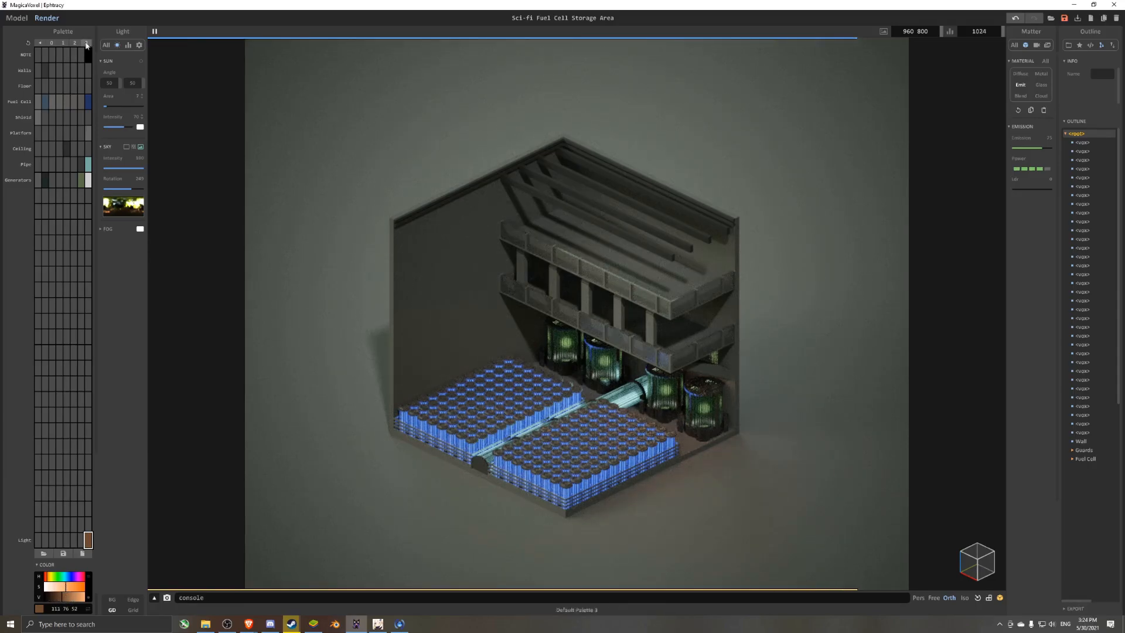
- Duplicate the light along the underside of the lower platform to form an evenly spaced row of six
left_click(16, 19)
right_click_drag(586, 328, 713, 316)
scroll(714, 316, "up", 4)
left_click_drag(906, 299, 811, 299, "ctrl")
right_click_drag(733, 328, 646, 321)
scroll(646, 321, "up", 5)
middle_click_drag(646, 322, 535, 355)
left_click_drag(792, 323, 796, 323, "shift")
left_click_drag(790, 323, 611, 322, "shift")
middle_click_drag(611, 317, 643, 311)
left_click_drag(643, 316, 465, 317, "shift")
middle_click_drag(447, 328, 661, 322, "shift")
left_click_drag(665, 311, 495, 311, "shift")
- Render the row of lights and retune the Light colour to a darker, less saturated blue
key("8")
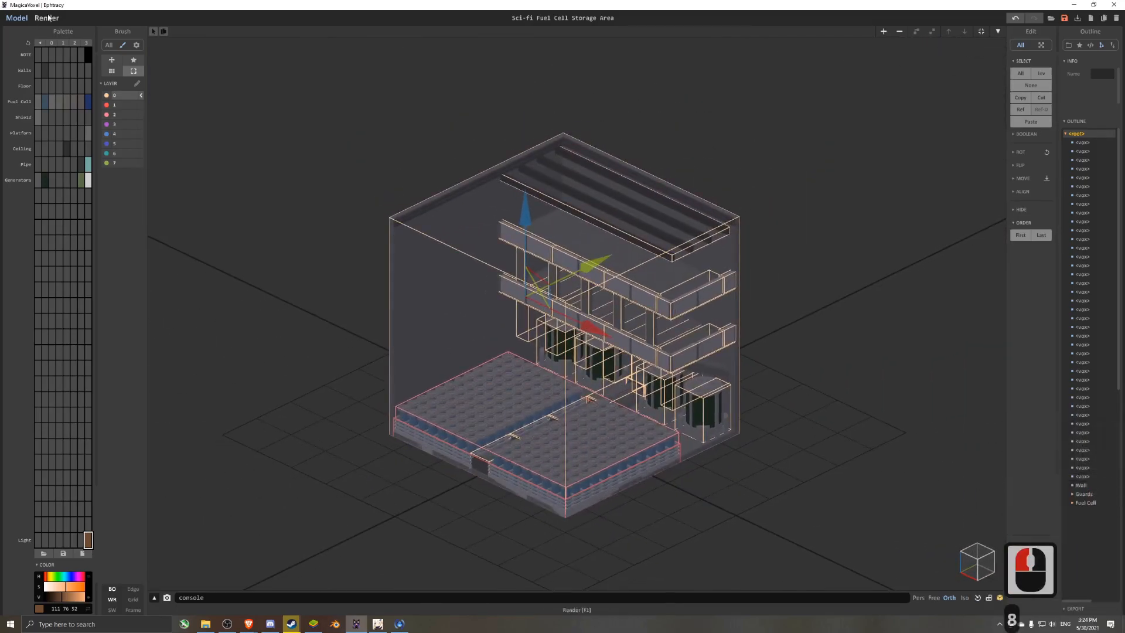
left_click(47, 17)
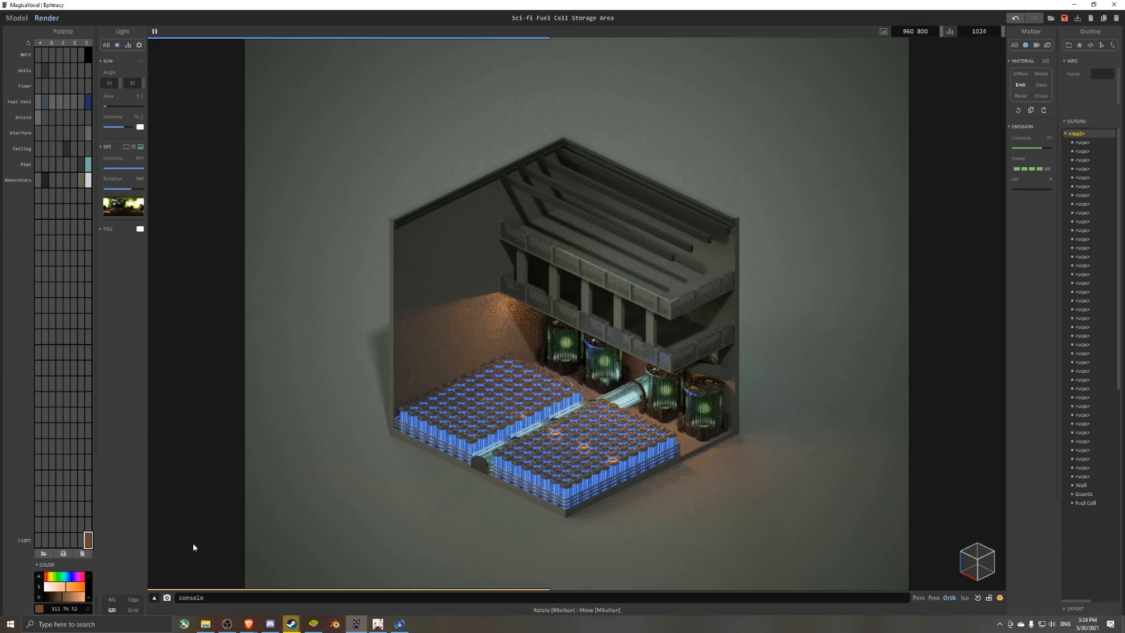
left_click(48, 582)
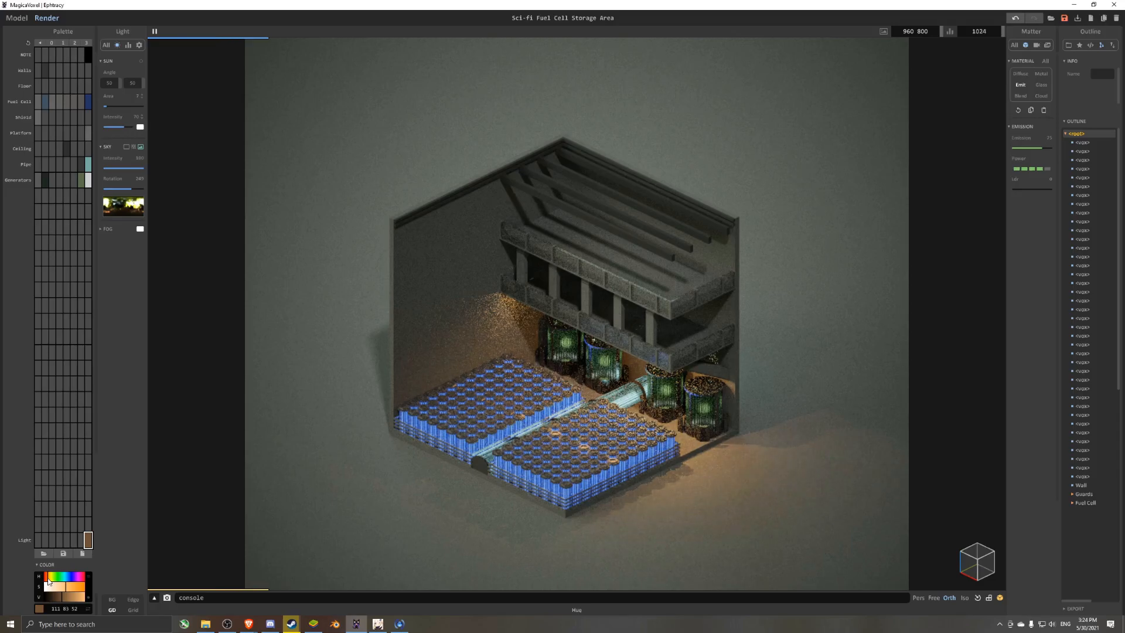
left_click(55, 584)
left_click(57, 597)
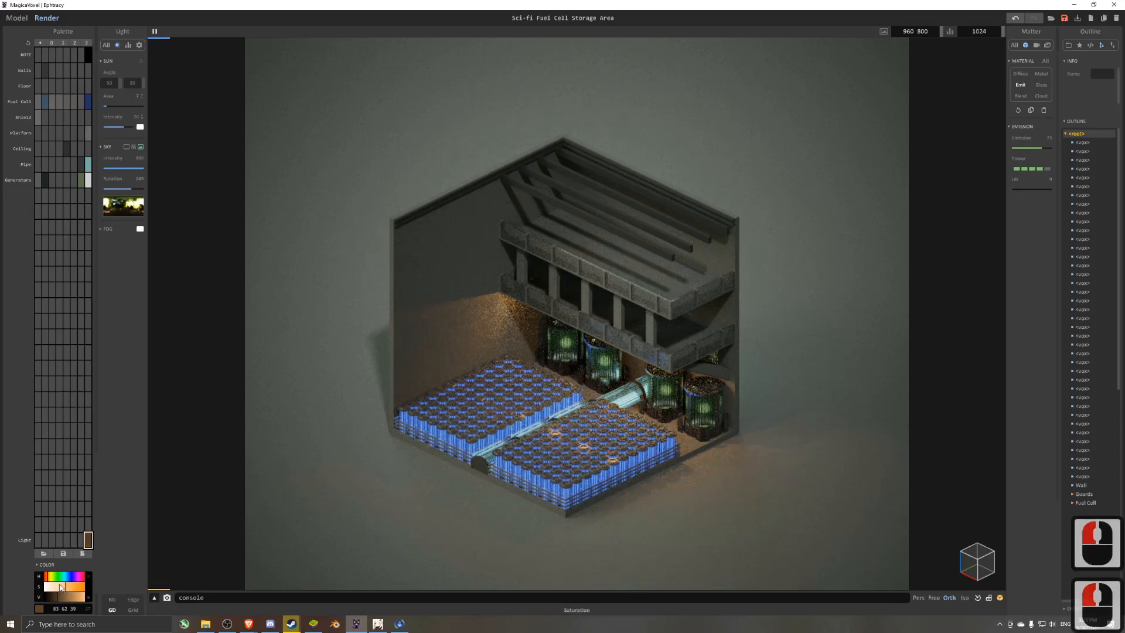
left_click(49, 578)
left_click(1036, 170)
left_click(1036, 170)
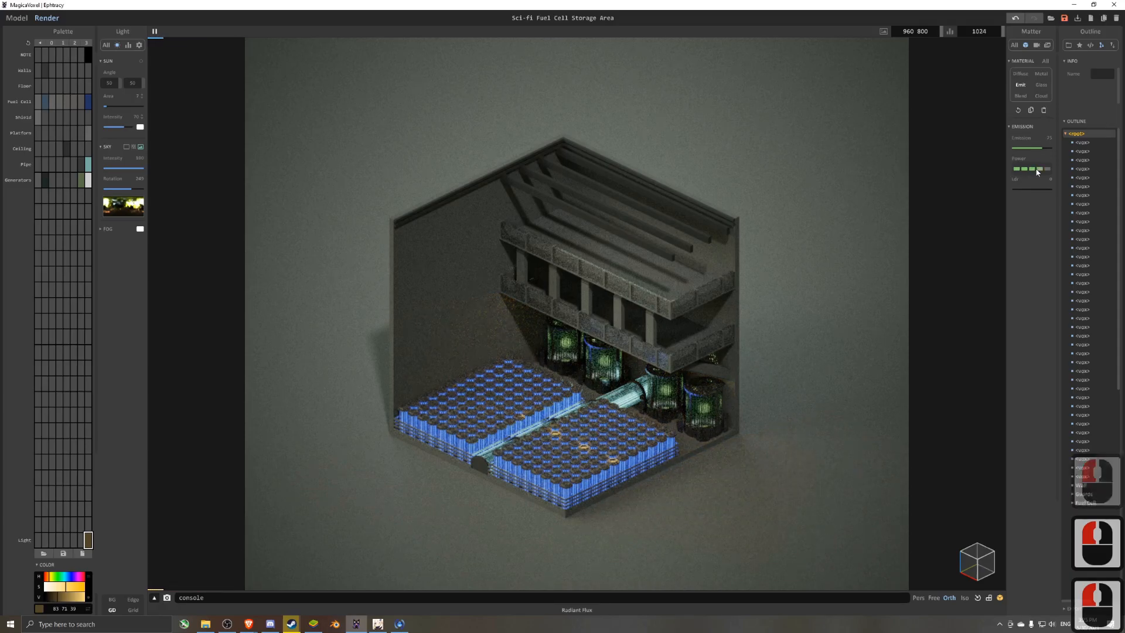
left_click(55, 587)
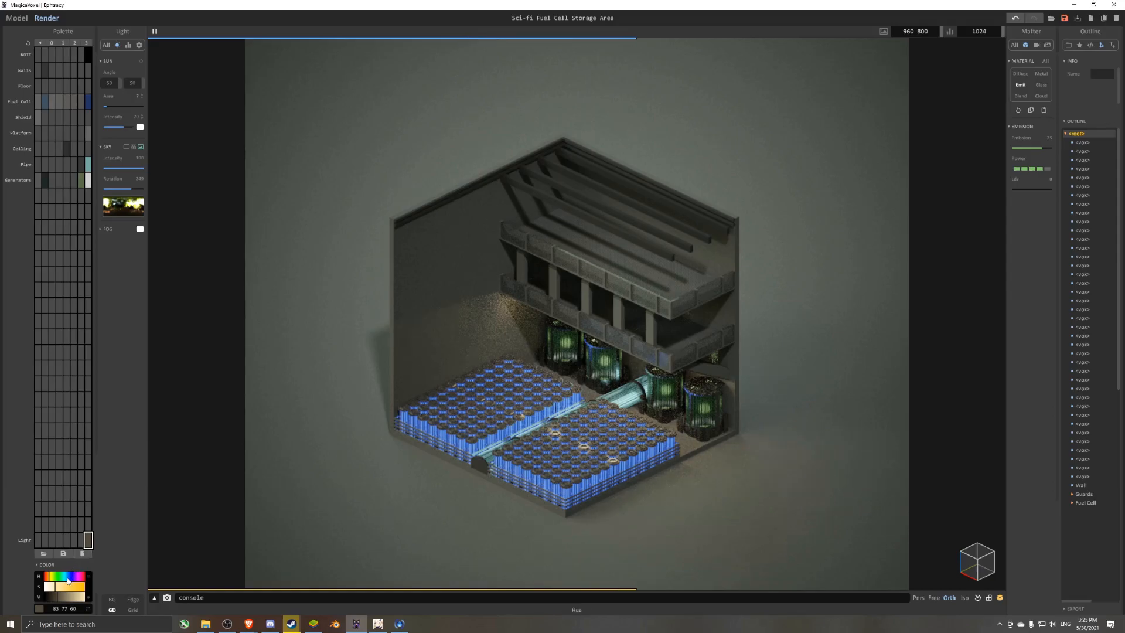
left_click(68, 580)
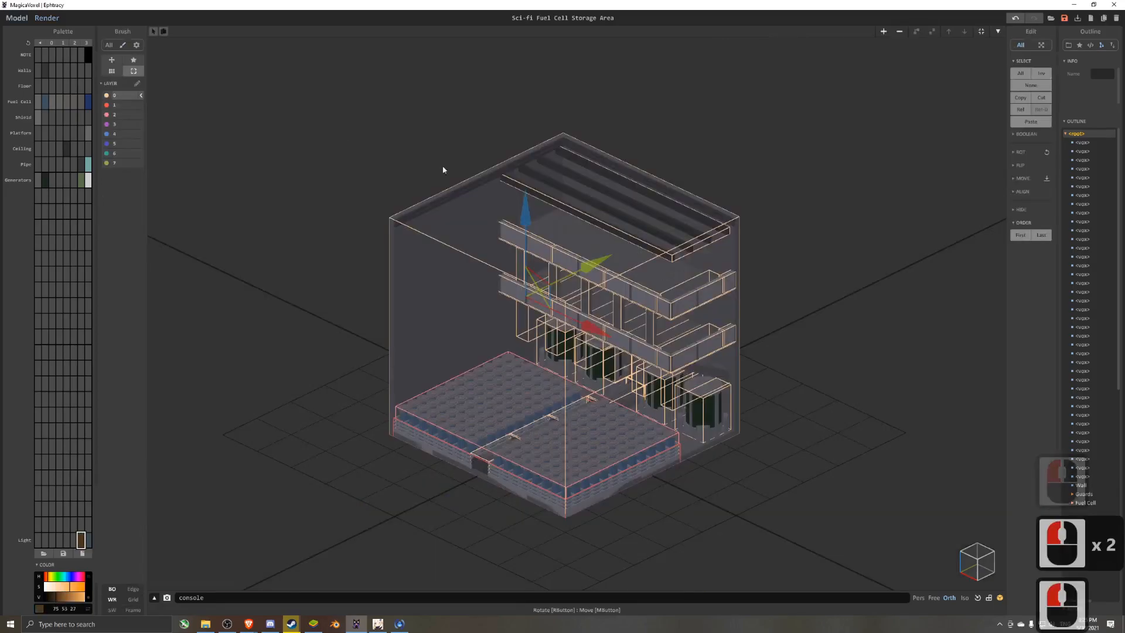
- Switch the model camera to perspective, duplicate a support bracket beneath the upper platform and clear the copy's voxels
scroll(444, 168, "up", 1)
middle_click_drag(633, 234, 528, 264)
scroll(527, 264, "up", 2)
right_click_drag(592, 299, 550, 264)
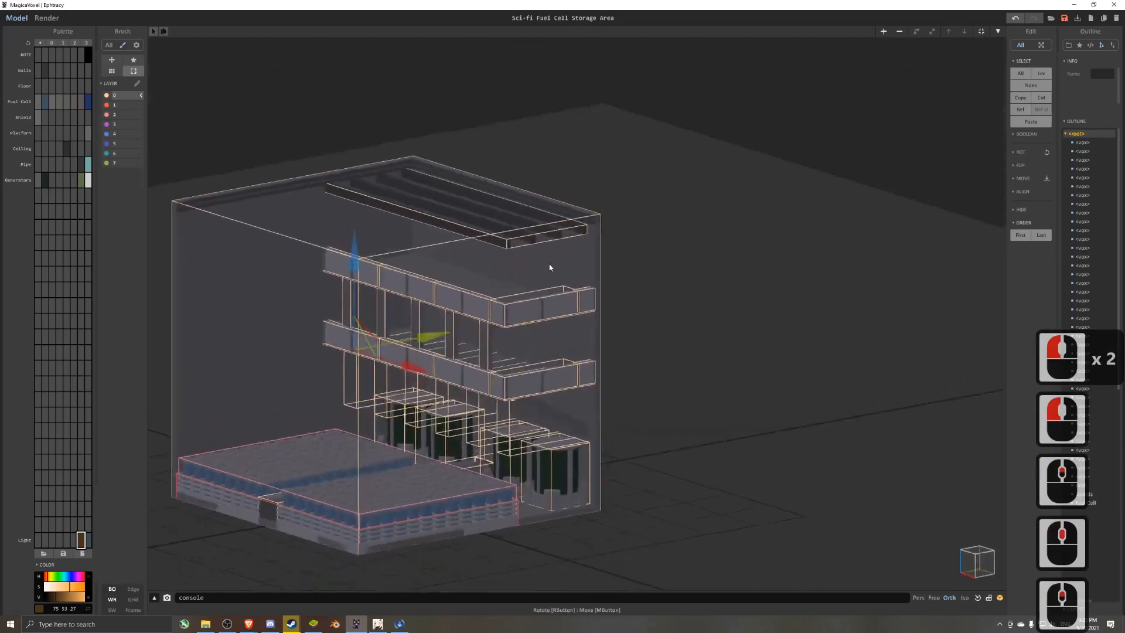
scroll(550, 264, "up", 1)
left_click(462, 361)
key("5")
right_click_drag(525, 372, 592, 323)
left_click(918, 598)
scroll(590, 227, "up", 5)
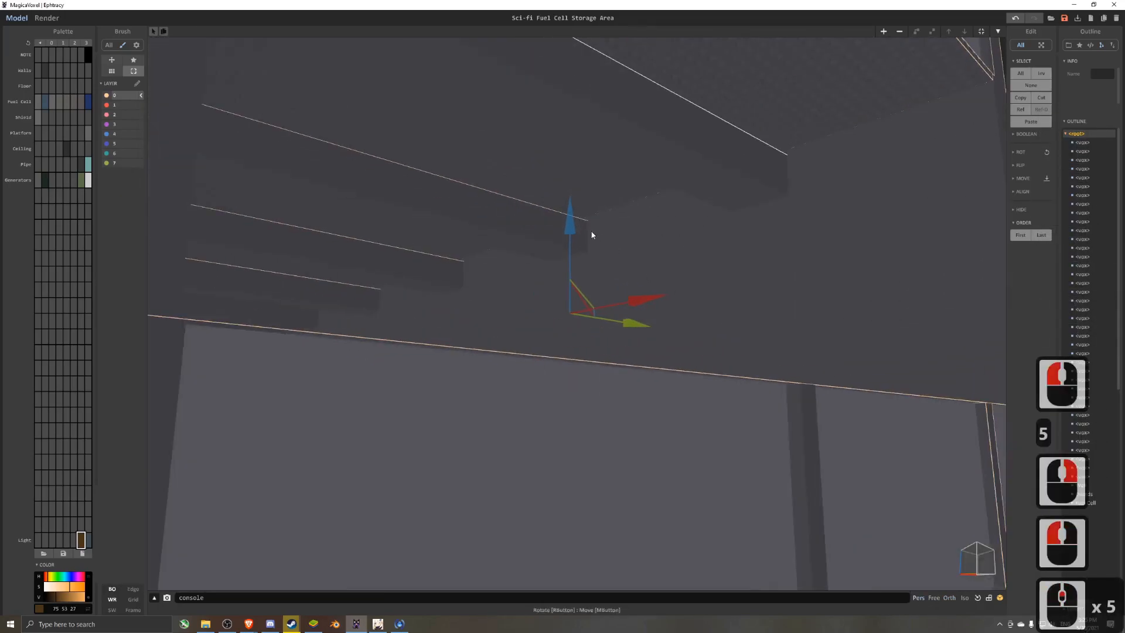
scroll(885, 80, "down", 3)
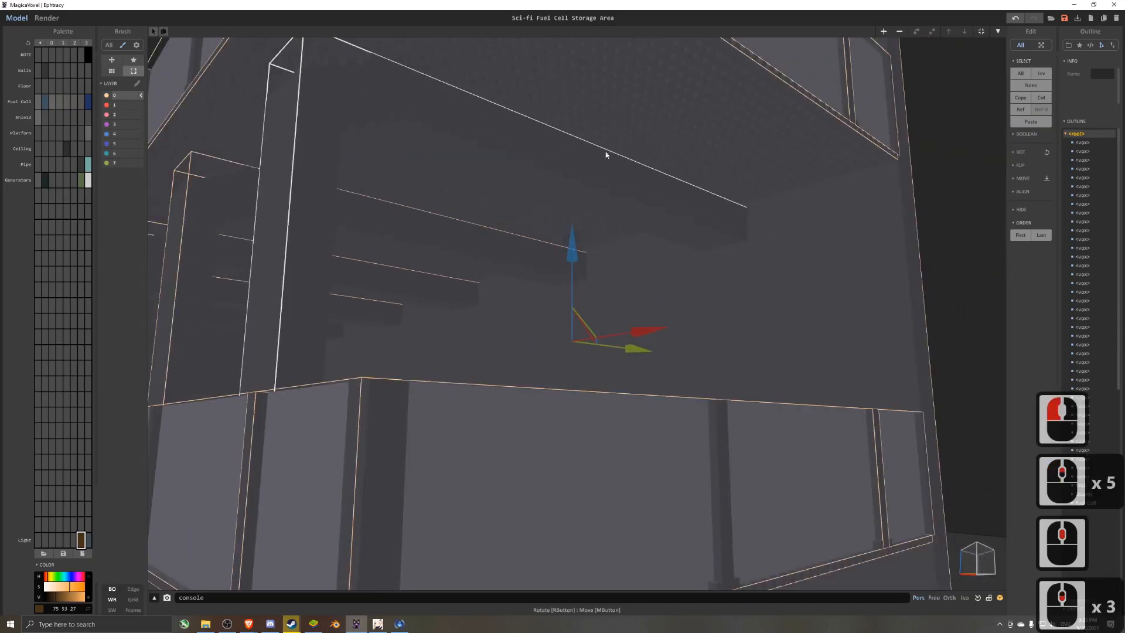
left_click(589, 274, "shift")
key("Tab")
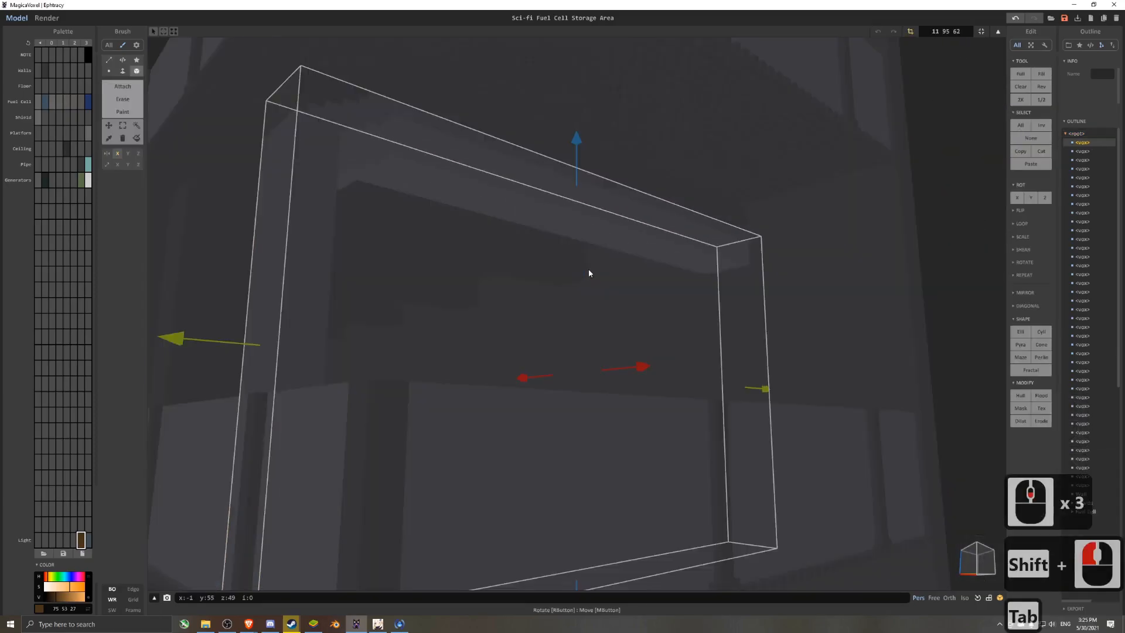
key("Delete")
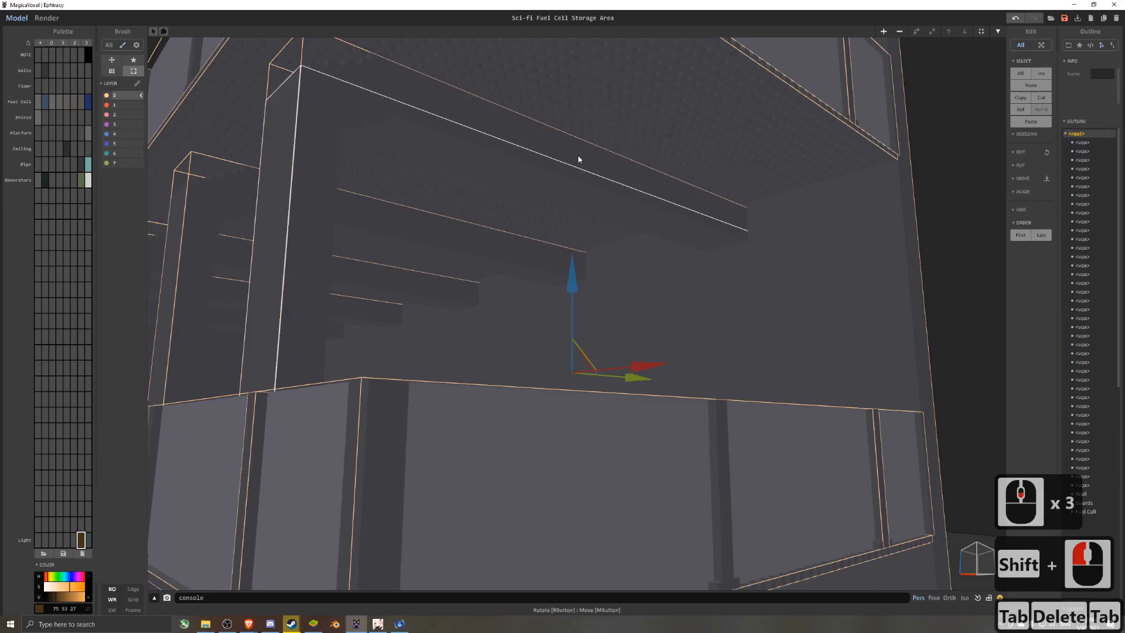
- Lower the emptied model slightly and draw a box in it with the brown Light colour, RGB 75, 53, 27
key("Tab")
middle_click_drag(578, 279, 561, 387)
left_click_drag(550, 355, 550, 366)
key("Tab")
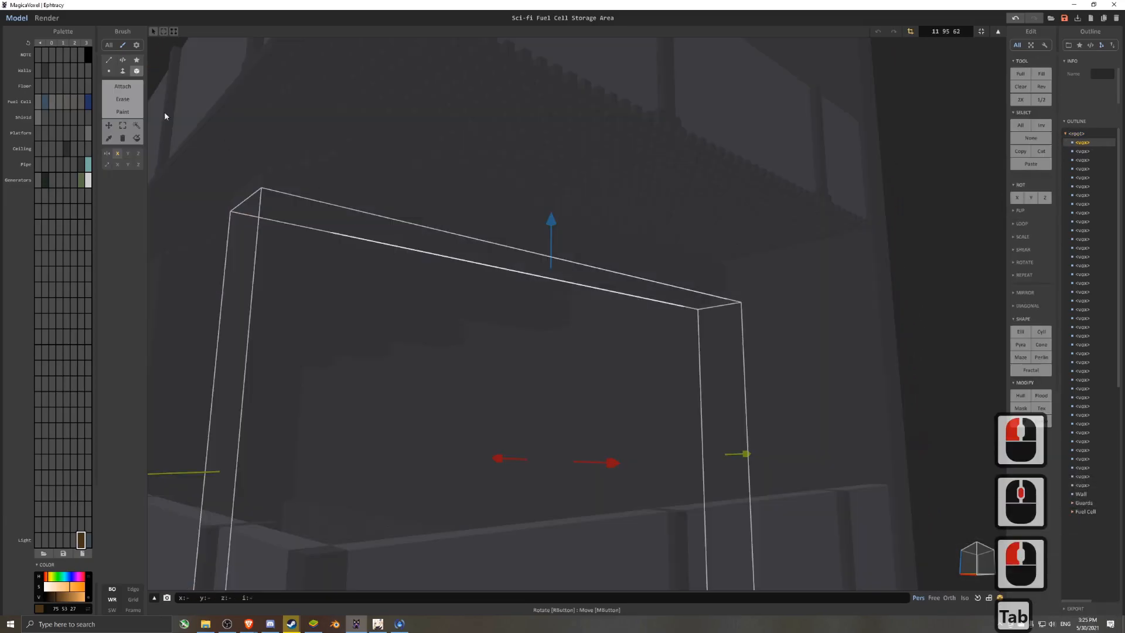
left_click(127, 88)
scroll(509, 261, "up", 2)
left_click_drag(450, 221, 600, 281)
- Erase the box's surplus voxels to leave one narrow light strip and finish editing the model
left_click(122, 99)
left_click_drag(463, 225, 611, 286)
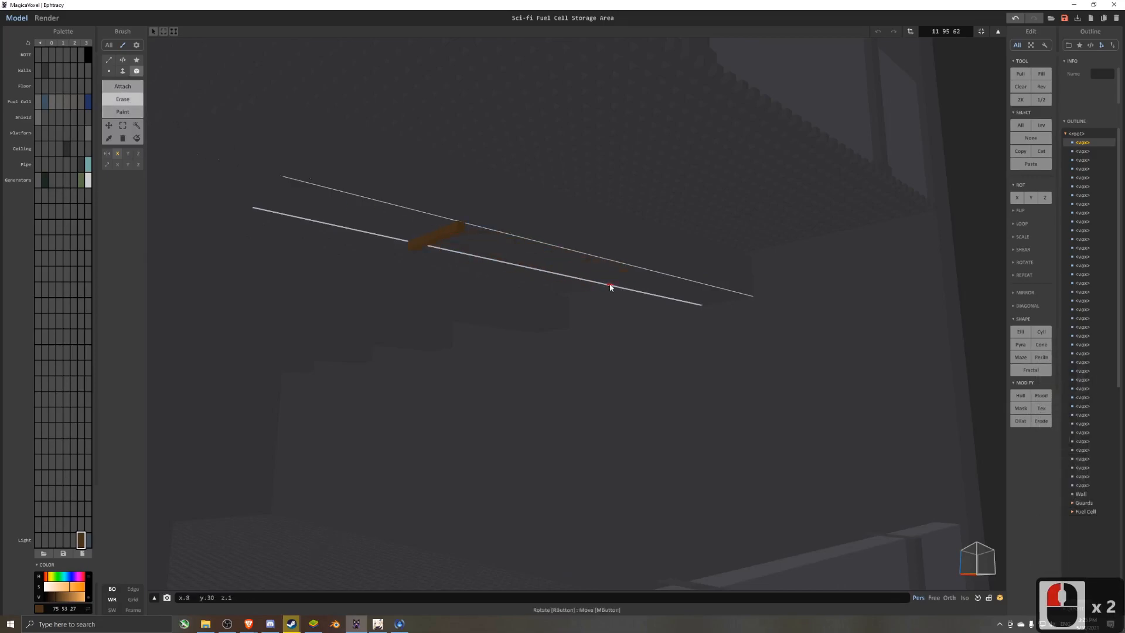
key("ctrl+z")
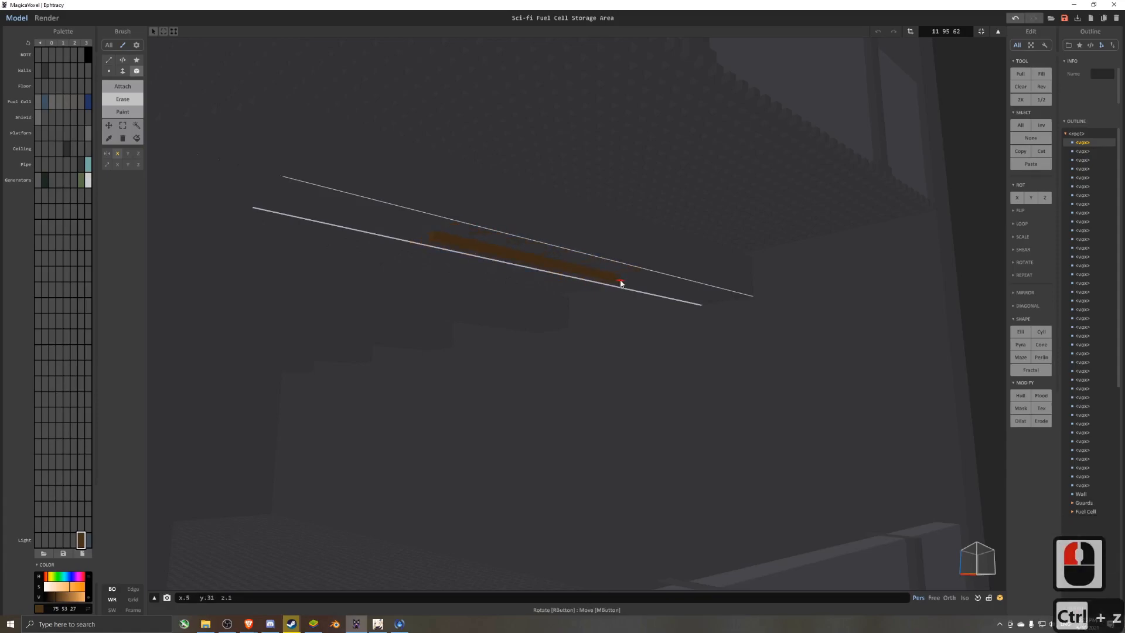
left_click_drag(621, 280, 622, 281)
left_click(981, 31)
mouse_move(512, 237)
right_mouse_down()
mouse_move(604, 237)
mouse_move(539, 241)
right_mouse_up()
key("Tab")
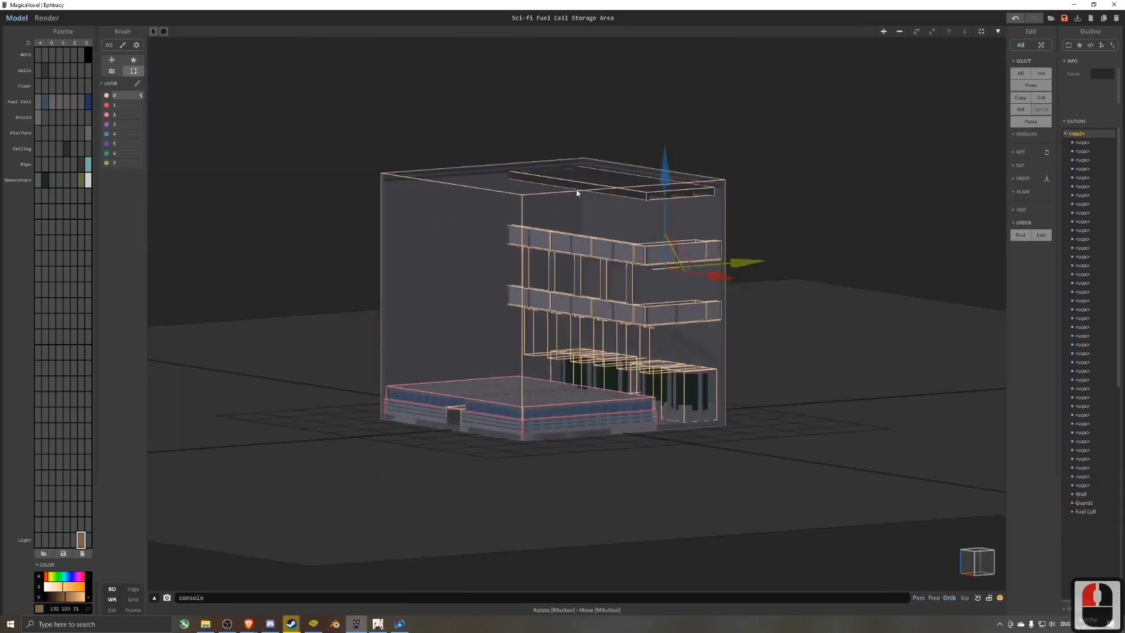
- Duplicate the light strip along the underside of the upper platform and nudge the copy into place
scroll(578, 193, "up", 3)
right_click_drag(578, 192, 642, 178)
scroll(818, 244, "up", 3)
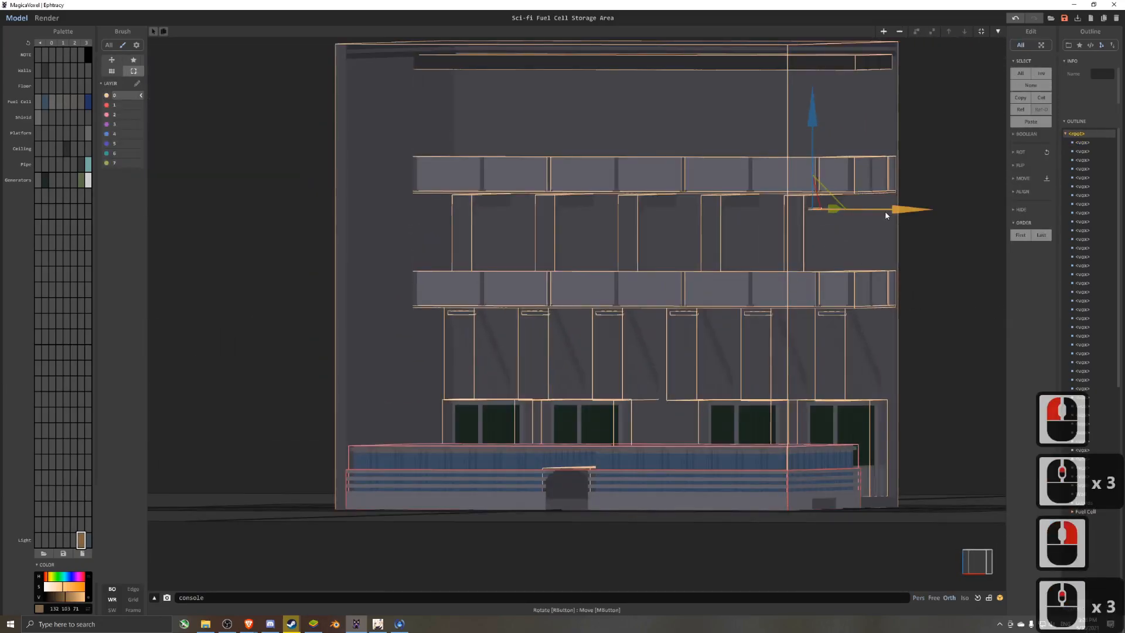
left_click_drag(838, 209, 724, 206, "shift")
right_click_drag(728, 203, 740, 193)
scroll(740, 194, "up", 4)
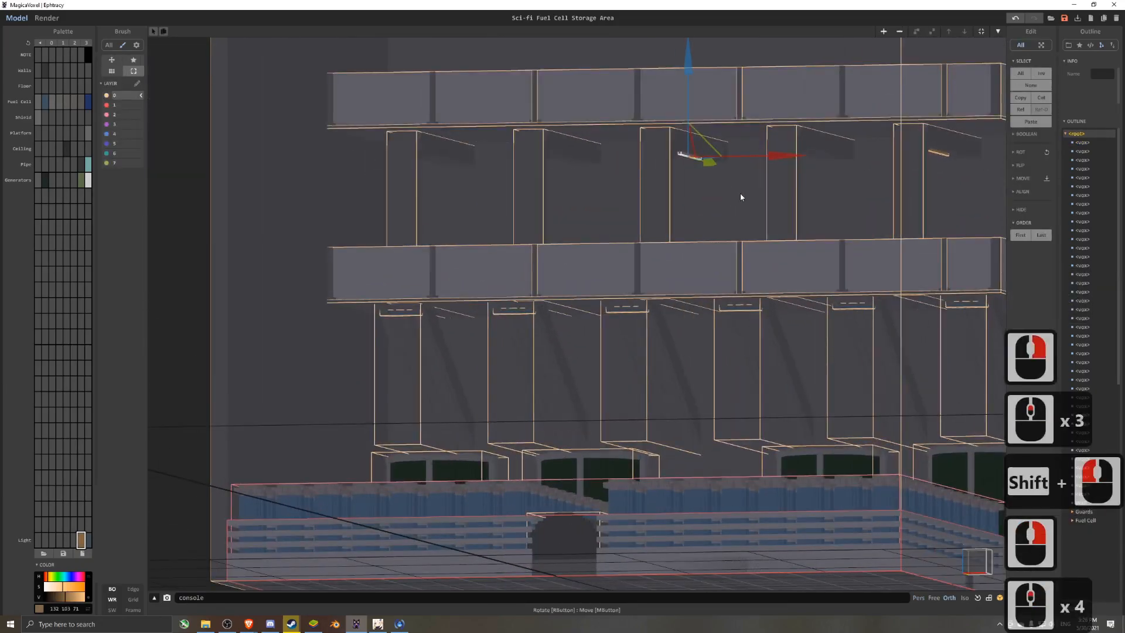
key("5")
right_click_drag(711, 236, 695, 201)
scroll(726, 205, "up", 1)
left_click_drag(649, 312, 622, 316)
scroll(625, 316, "down", 2)
- Place another light strip farther along beneath the upper platform and align it between the support brackets
right_click_drag(624, 317, 623, 380)
scroll(630, 345, "down", 4)
scroll(623, 381, "down", 4)
scroll(623, 383, "down", 1)
middle_click_drag(623, 383, 793, 297)
left_click_drag(794, 297, 349, 299)
scroll(460, 309, "up", 5)
right_click_drag(460, 310, 447, 281)
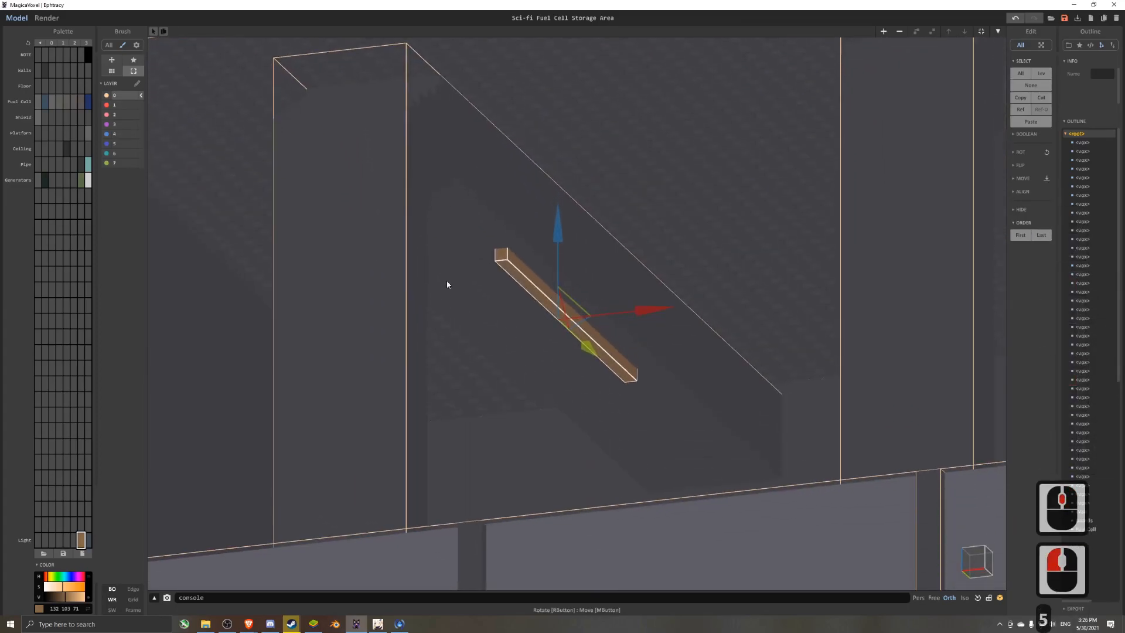
left_click_drag(642, 310, 606, 311)
scroll(571, 328, "up", 3)
scroll(537, 335, "down", 10)
right_click_drag(569, 324, 521, 354)
- Render the scene from the saved view, pick the Platform floor colour and make it a partly metallic Metal material
key("8")
left_click(58, 21)
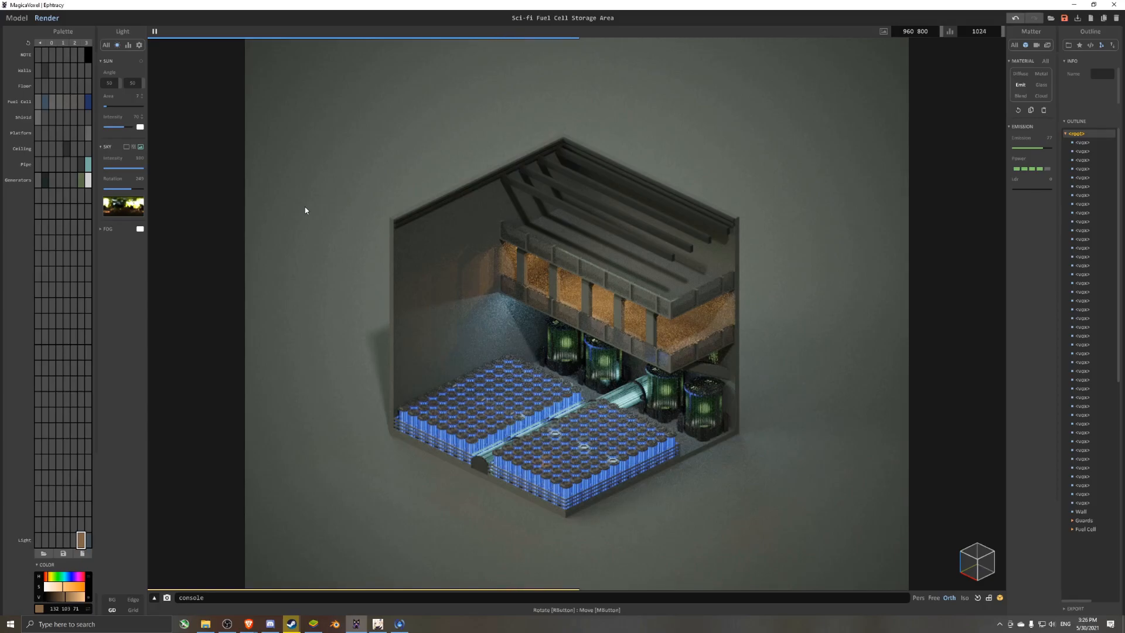
left_click(621, 261, "alt")
left_click(611, 265, "alt")
left_click(1041, 73)
left_click(1035, 189)
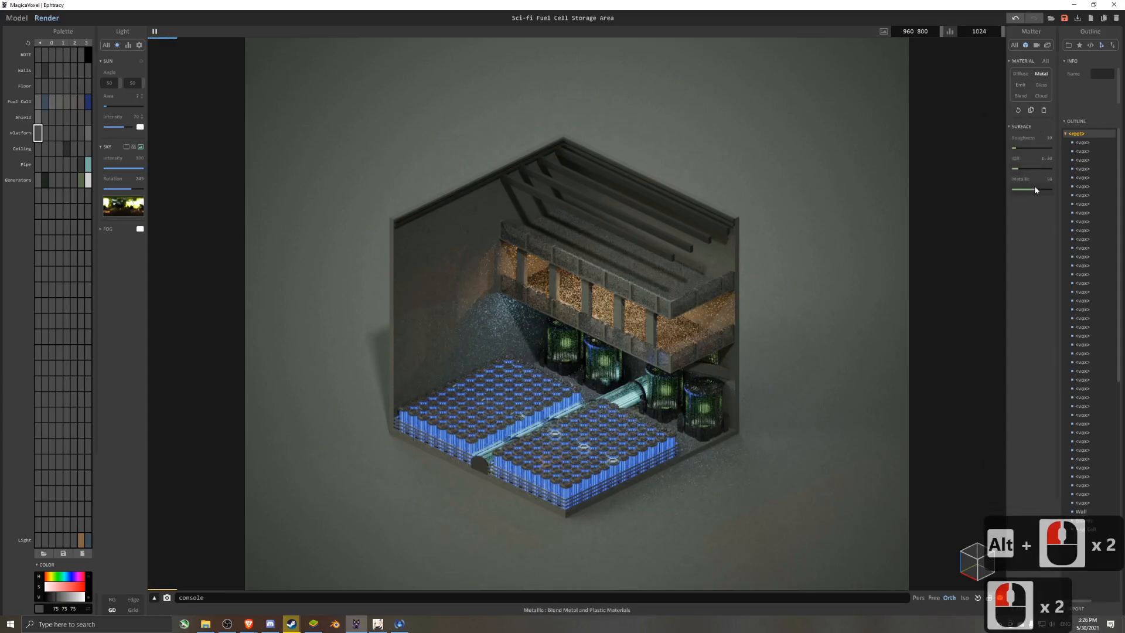
- Adjust the IOR of the metal Platform floor and raise its roughness
left_click(1025, 169)
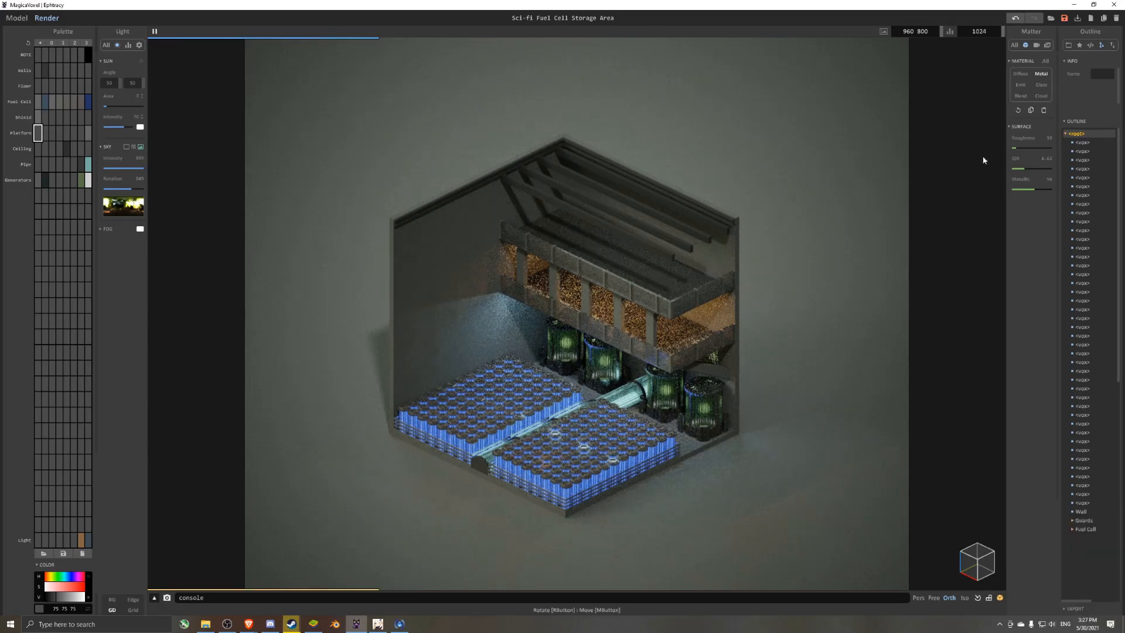
left_click(1018, 168)
left_click(1025, 148)
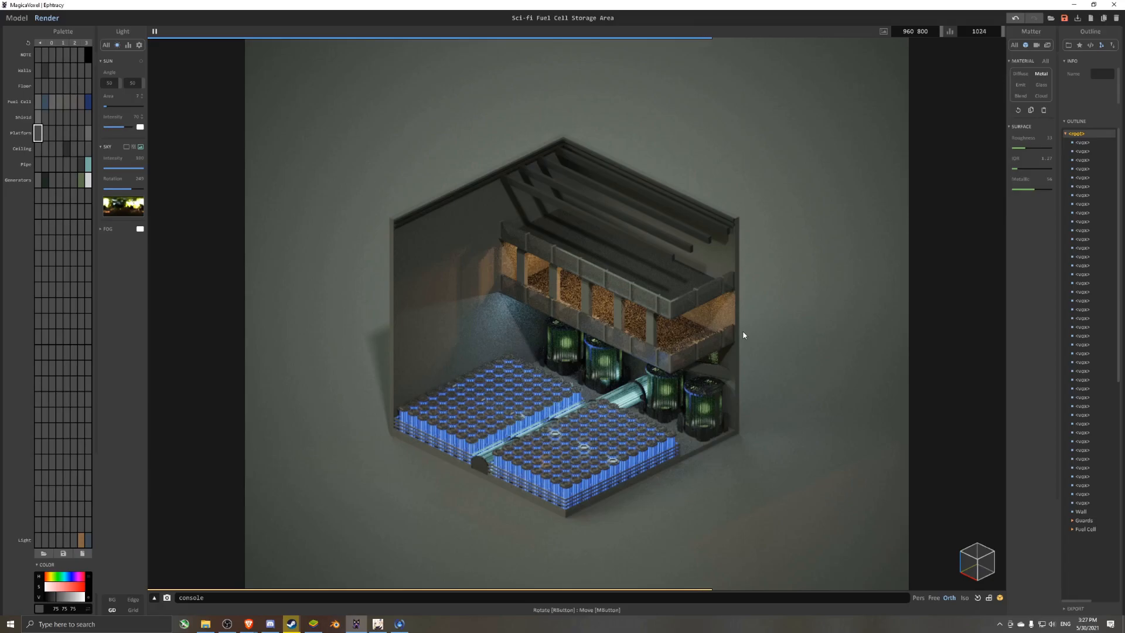
- Select the warm Light colour, switch the render camera to perspective and examine the strip lighting between the two platforms up close
left_click(82, 541)
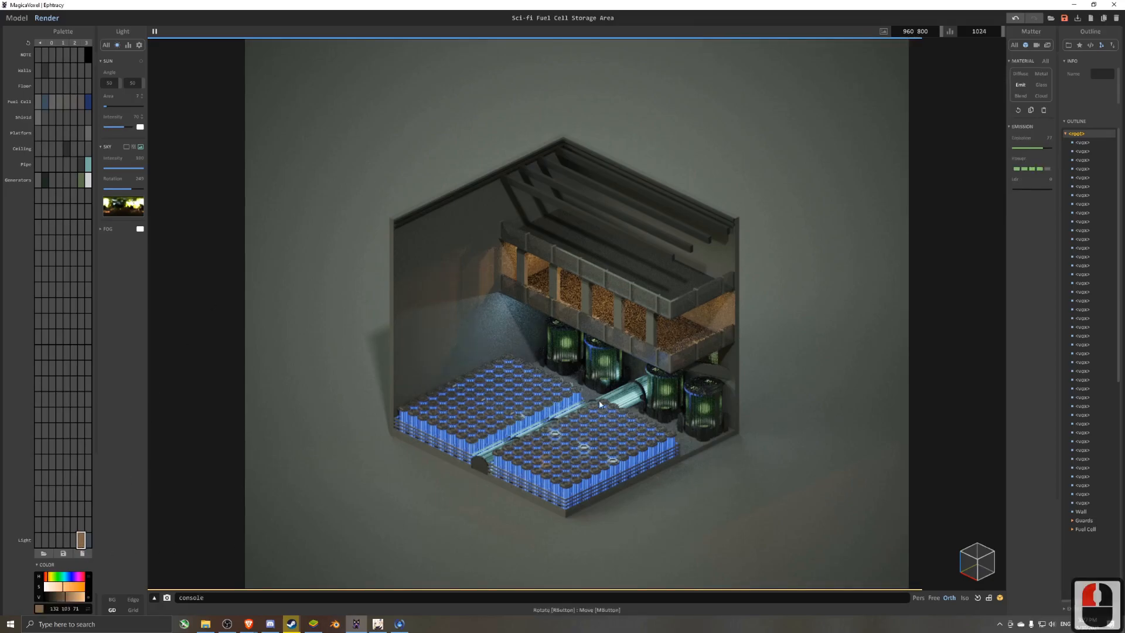
left_click(919, 598)
scroll(803, 451, "up", 1)
right_click_drag(797, 445, 719, 412)
scroll(719, 412, "up", 5)
middle_click_drag(719, 411, 668, 332)
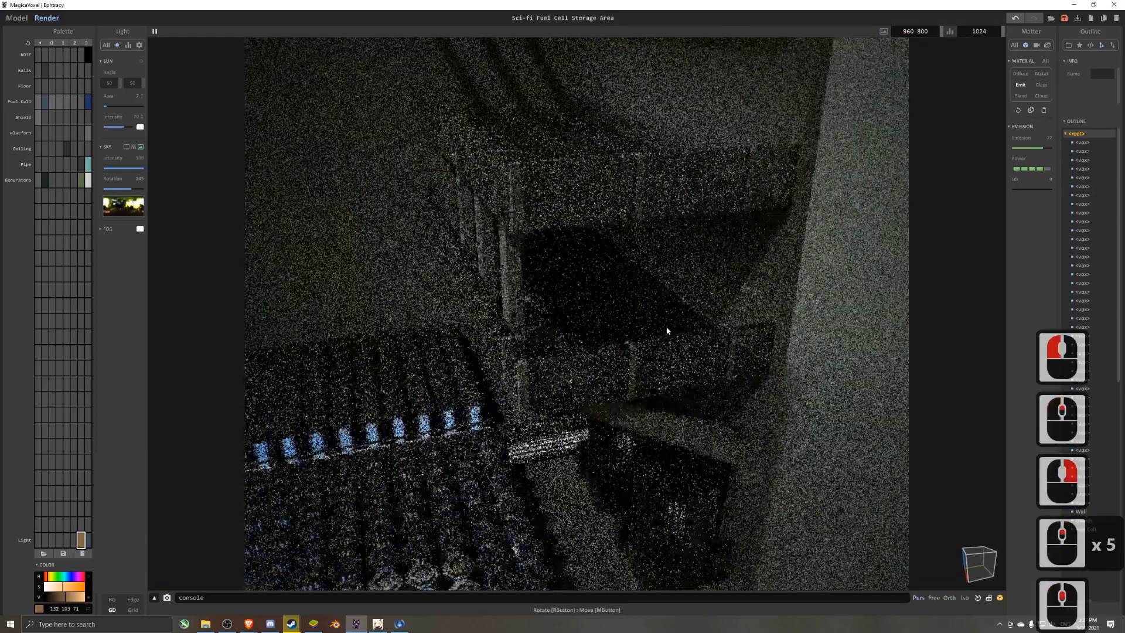
scroll(668, 332, "up", 2)
right_click_drag(674, 370, 662, 323)
scroll(662, 323, "up", 1)
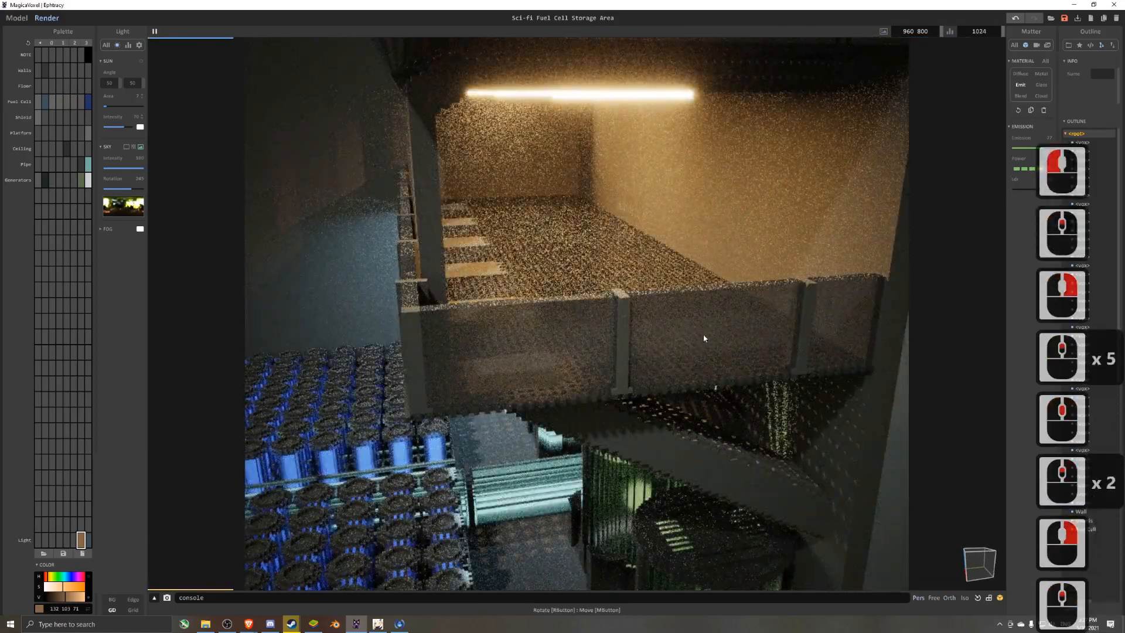
- Desaturate the Light colour to a softer warm tone of RGB 127, 110, 98
scroll(715, 346, "up", 2)
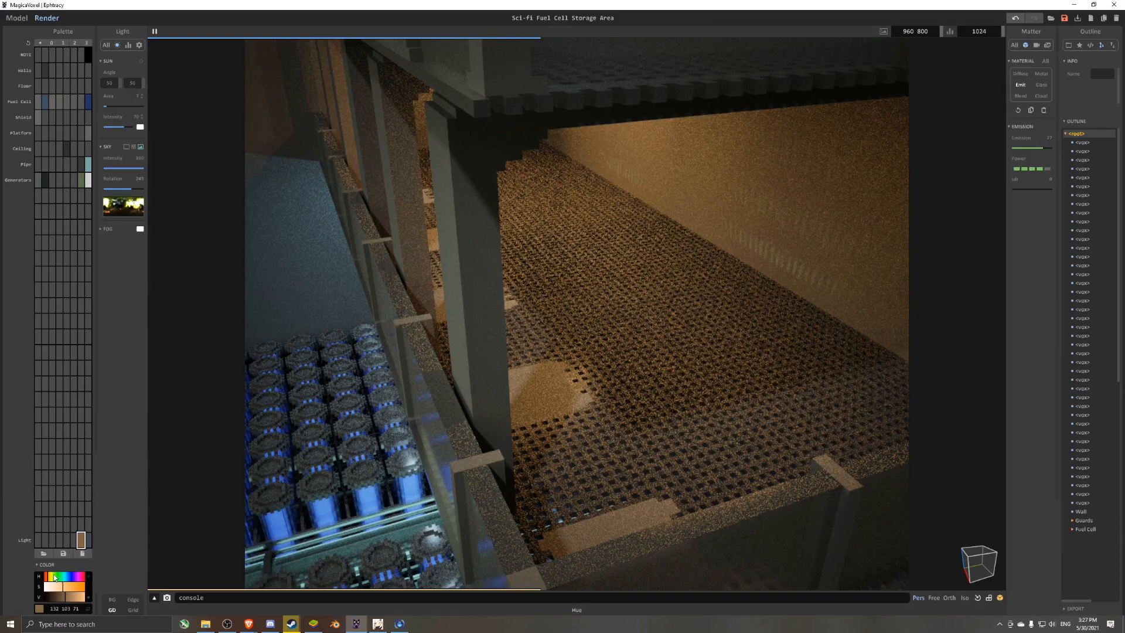
left_click(62, 600)
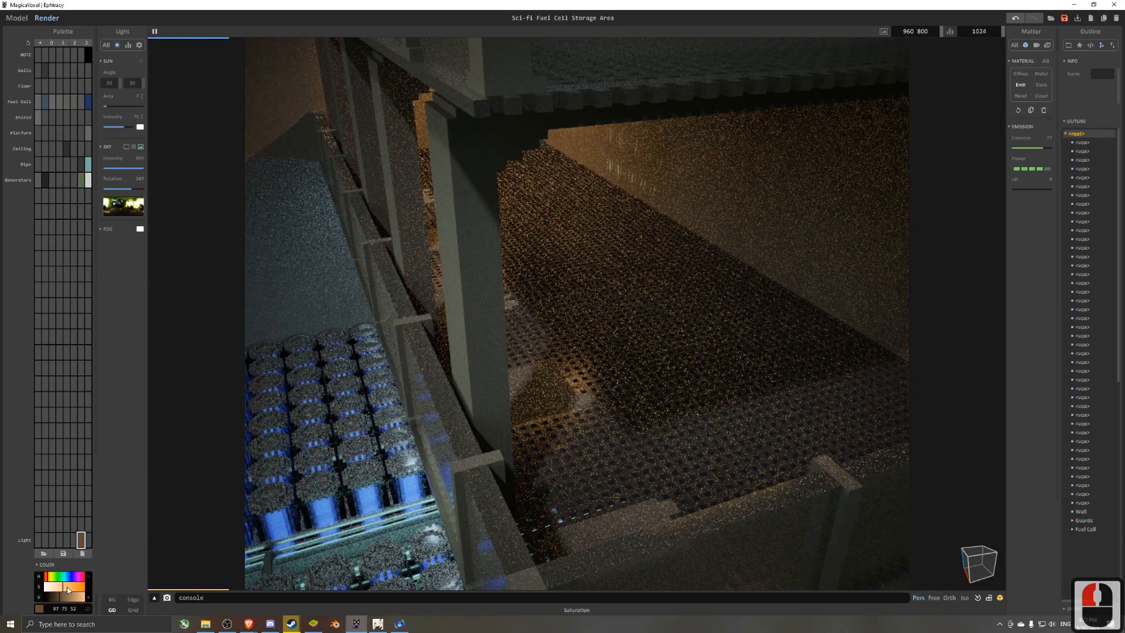
left_click(63, 598)
left_click(54, 588)
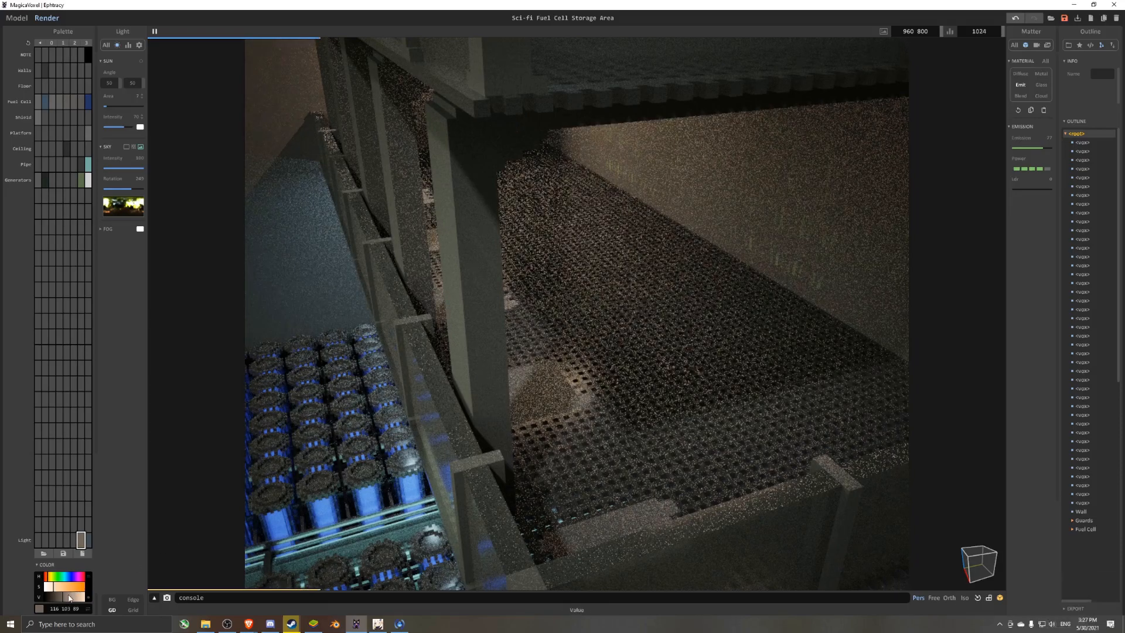
left_click(70, 597)
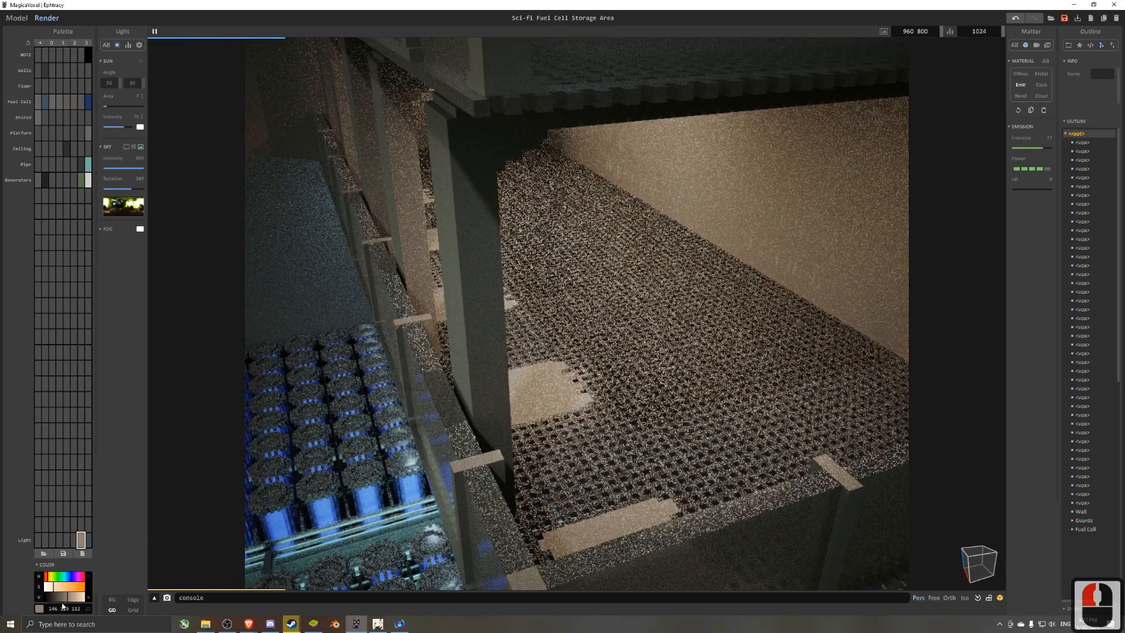
left_click(65, 598)
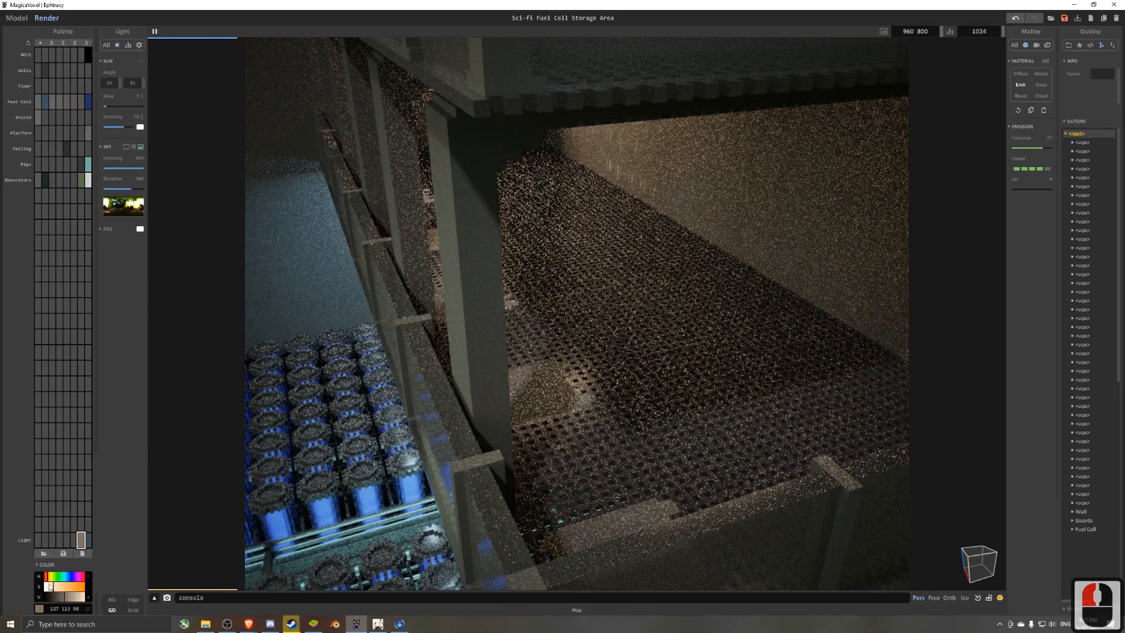
left_click(47, 578)
- Return to the model, select all the support brackets beneath the lower platform and adjust their height against its underside
left_click(18, 21)
scroll(551, 364, "down", 6)
right_click_drag(554, 372, 636, 316)
key("Tab")
key("Tab")
left_click(556, 340)
left_click(585, 286, "shift")
left_click(537, 288, "shift")
left_click(505, 293, "shift")
left_click(469, 293, "shift")
right_click_drag(469, 293, 458, 343)
left_click(447, 297, "shift")
scroll(475, 332, "up", 3)
scroll(458, 341, "up", 2)
left_click_drag(553, 229, 553, 235)
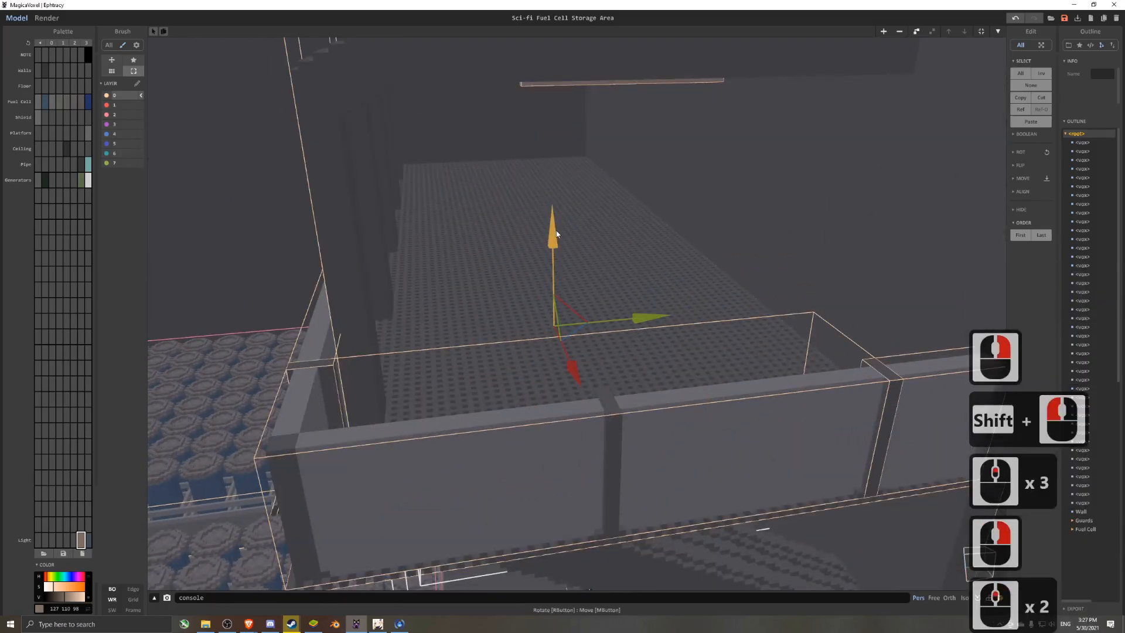
right_click_drag(494, 396, 533, 317)
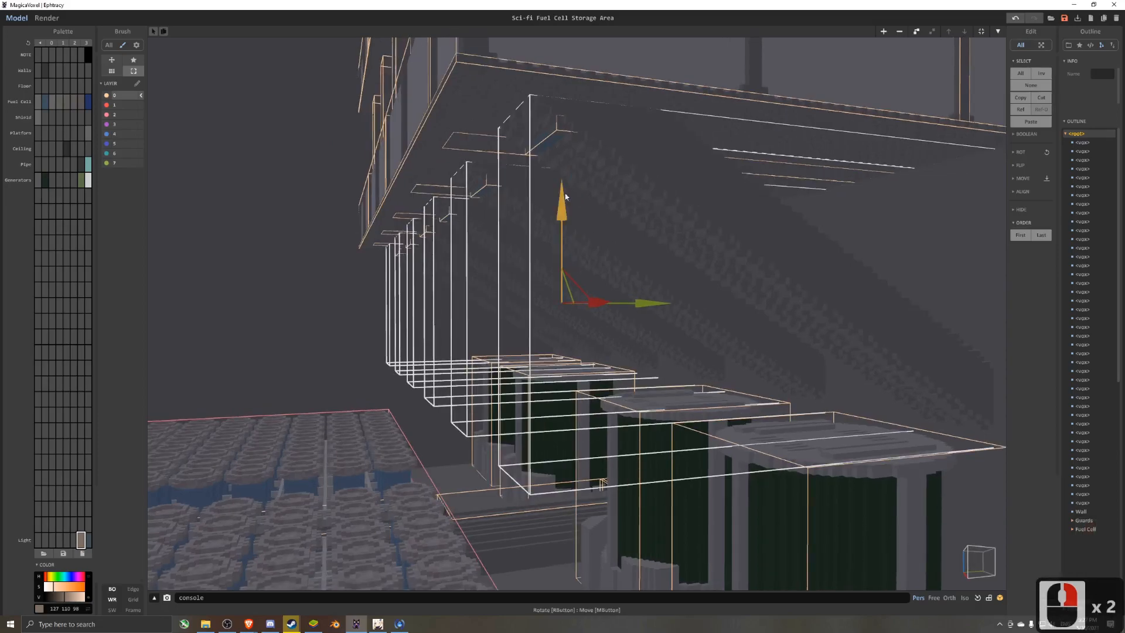
left_click_drag(565, 201, 567, 194)
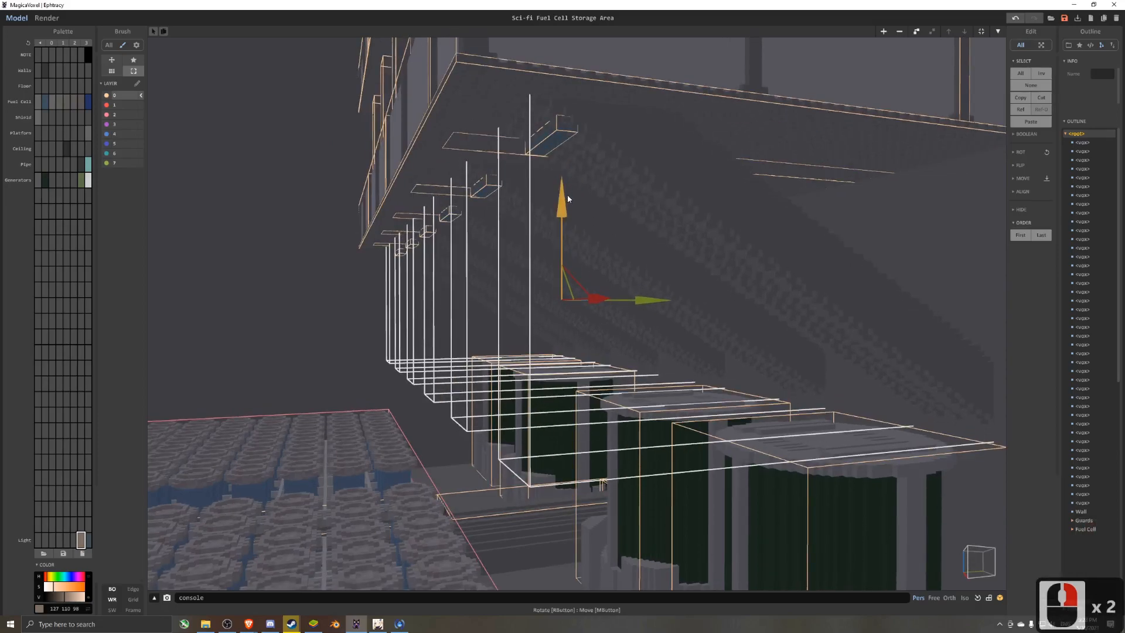
- Add the light fixtures beneath the lower platform to the bracket selection and lower them together slightly
right_click_drag(555, 149, 599, 167)
left_click(612, 169, "shift")
left_click(536, 197, "shift")
left_click(458, 223, "shift")
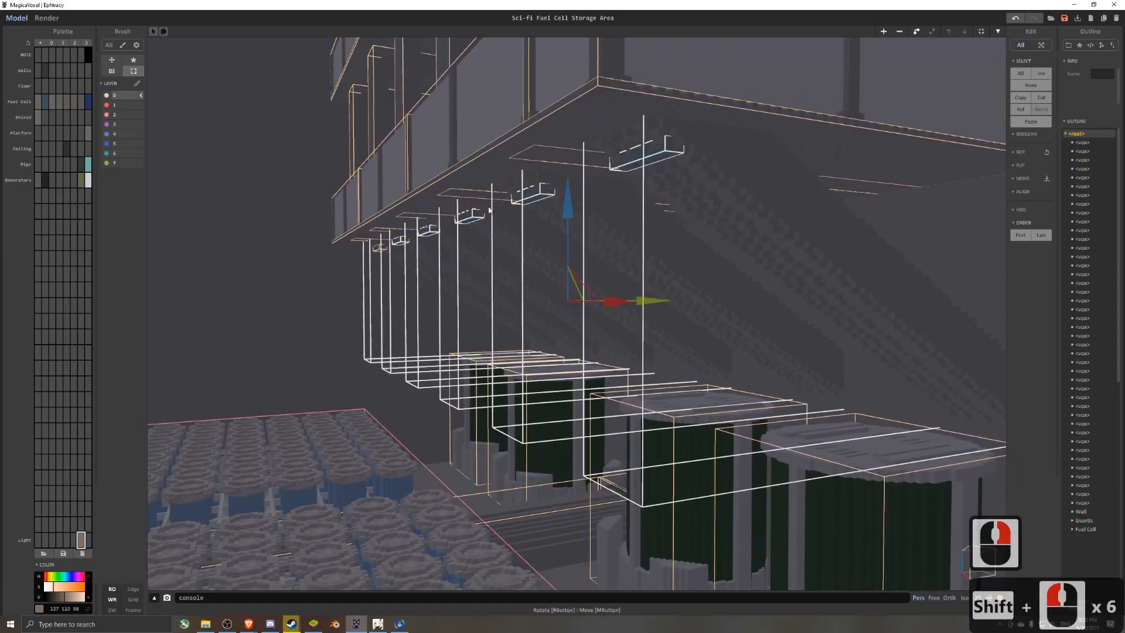
left_click_drag(566, 204, 567, 210)
scroll(568, 210, "down", 3)
right_click_drag(568, 210, 614, 247)
scroll(573, 225, "down", 2)
scroll(574, 226, "down", 1)
left_click(808, 302)
right_click_drag(808, 305, 816, 322)
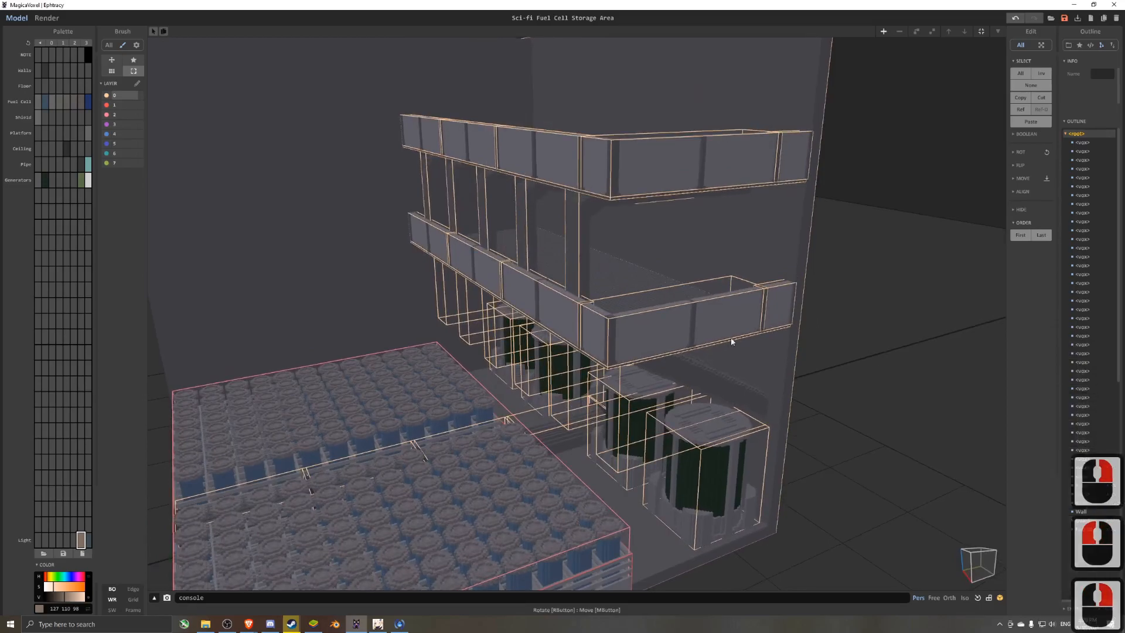
- Select the sections of the upper platform along the front and side and group them
scroll(668, 343, "down", 4)
right_click_drag(613, 135, 623, 183)
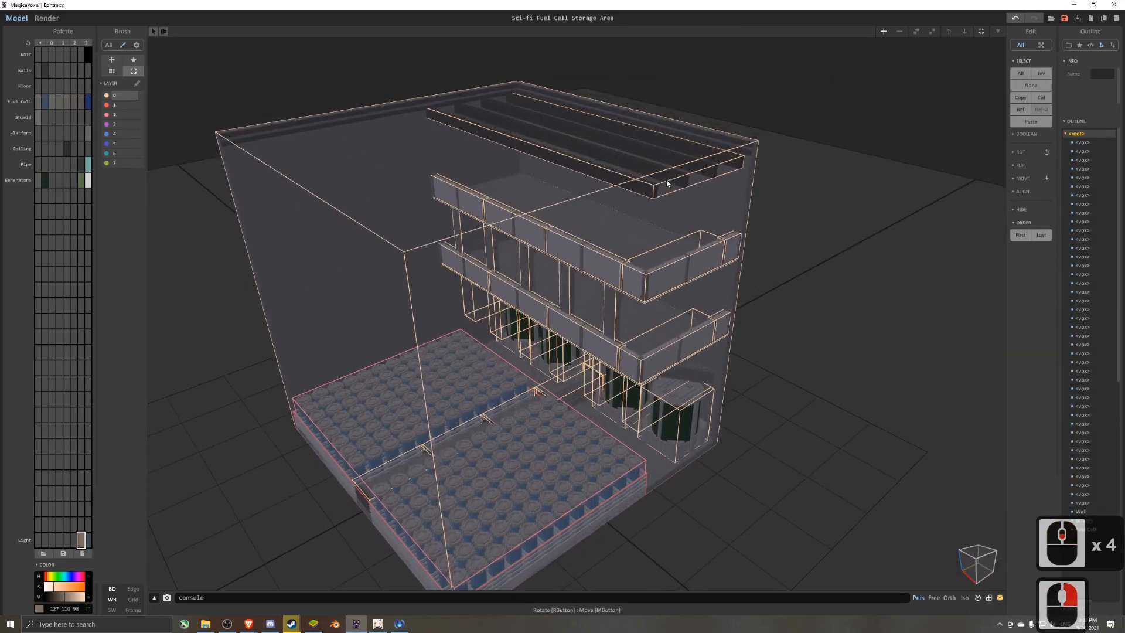
right_click_drag(612, 260, 679, 265)
scroll(609, 242, "up", 2)
left_click(426, 178)
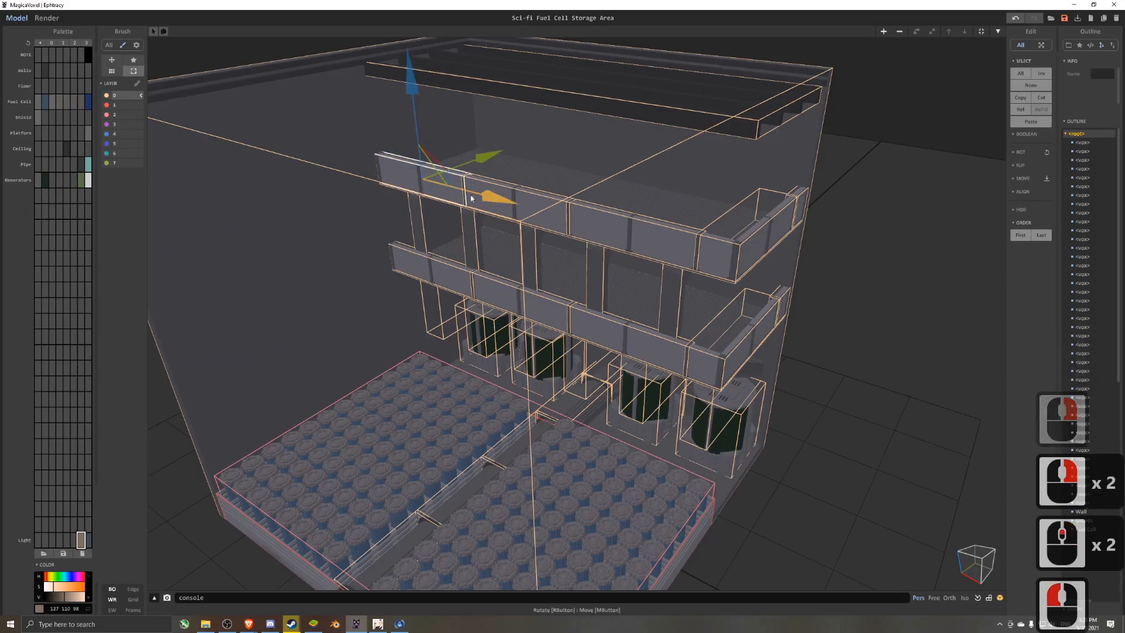
left_click(544, 203, "shift")
left_click(643, 228, "shift")
left_click(733, 250, "shift")
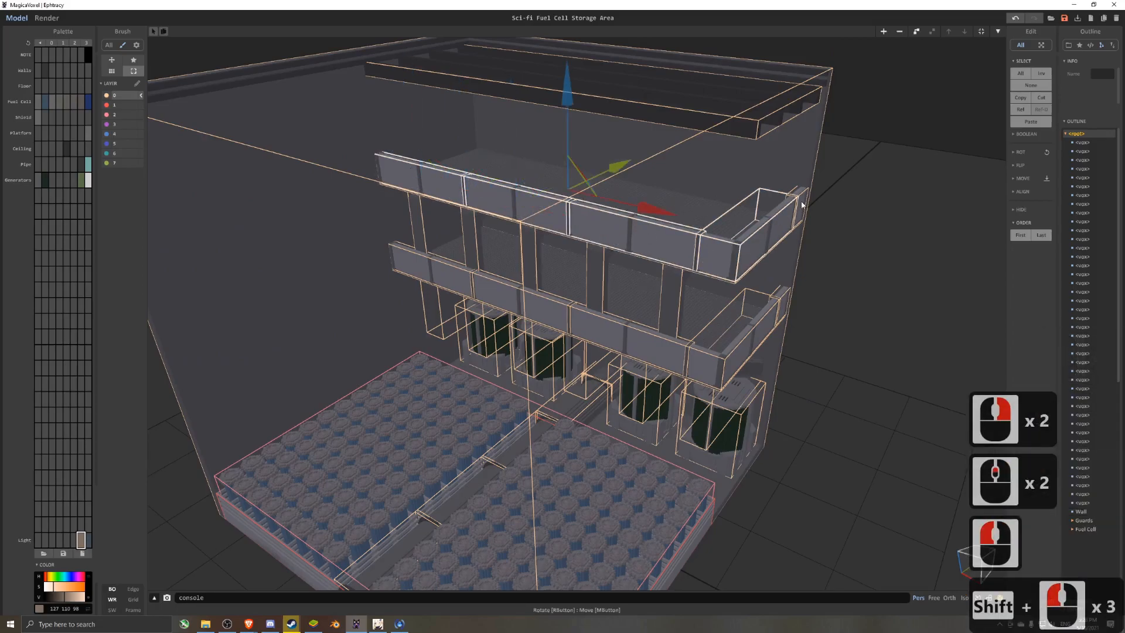
left_click(800, 201, "shift")
left_click(699, 205, "shift")
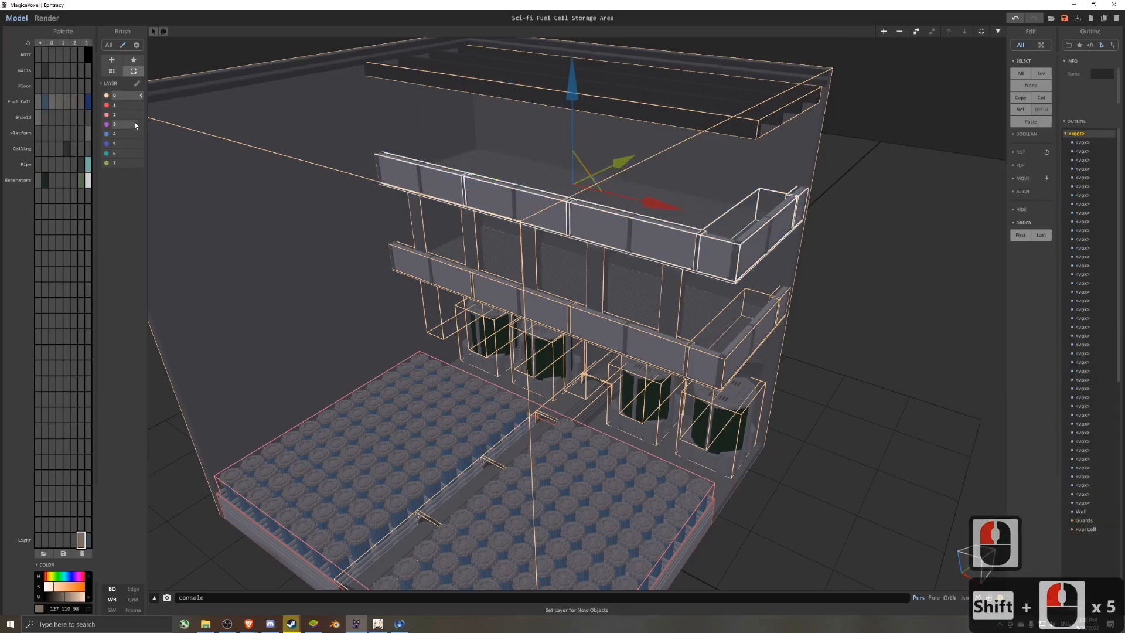
key("ctrl+g")
- Select the lower platform's sections together with the pillars between the two platforms and group them
left_click(429, 265)
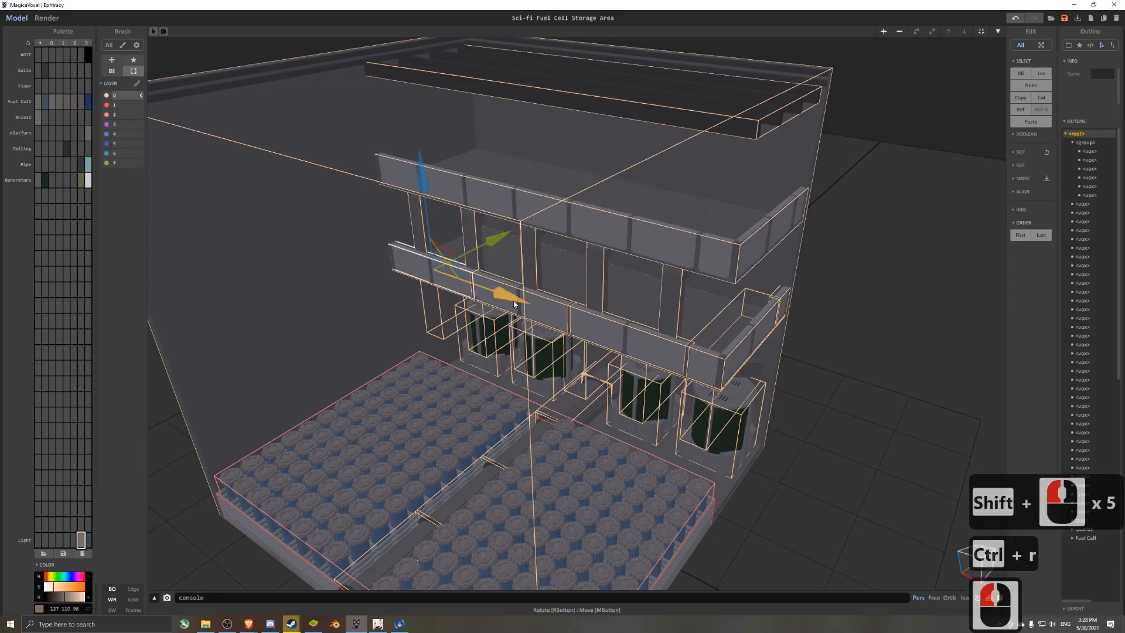
left_click(527, 288, "shift")
left_click(701, 353, "shift")
left_click(766, 315, "shift")
left_click(678, 291, "shift")
left_click(592, 283, "shift")
left_click(527, 258, "shift")
left_click(473, 245, "shift")
left_click(417, 226, "shift")
key("ctrl+r")
- Assign the two platform groups to layer 3
left_click(484, 199, "shift")
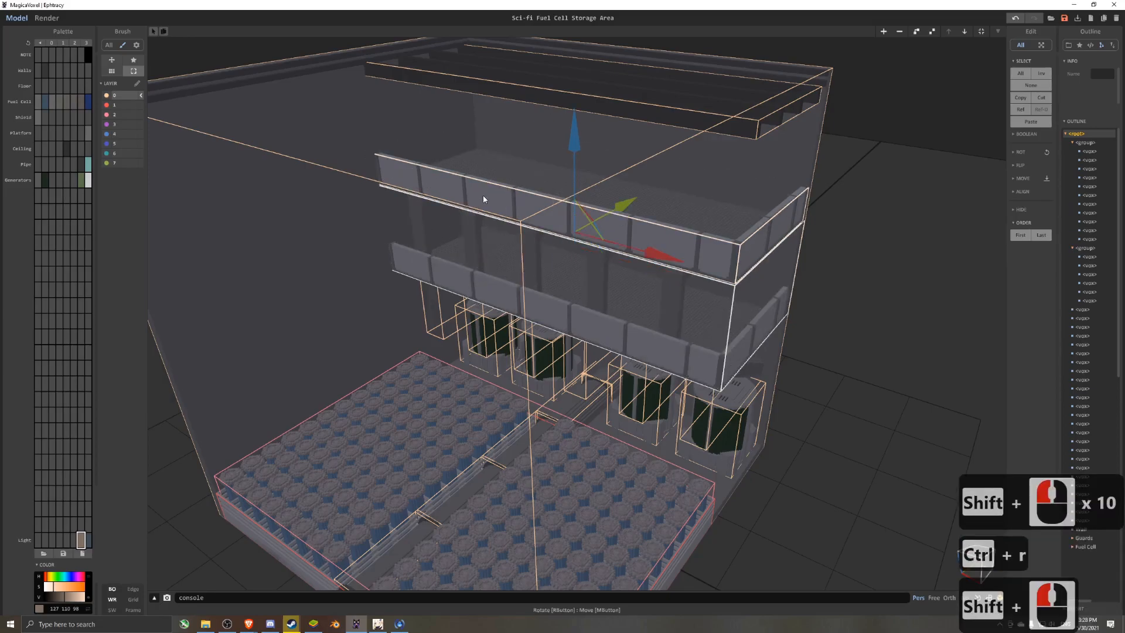
left_click(141, 124)
left_click(133, 125)
left_click(505, 299)
left_click(833, 393)
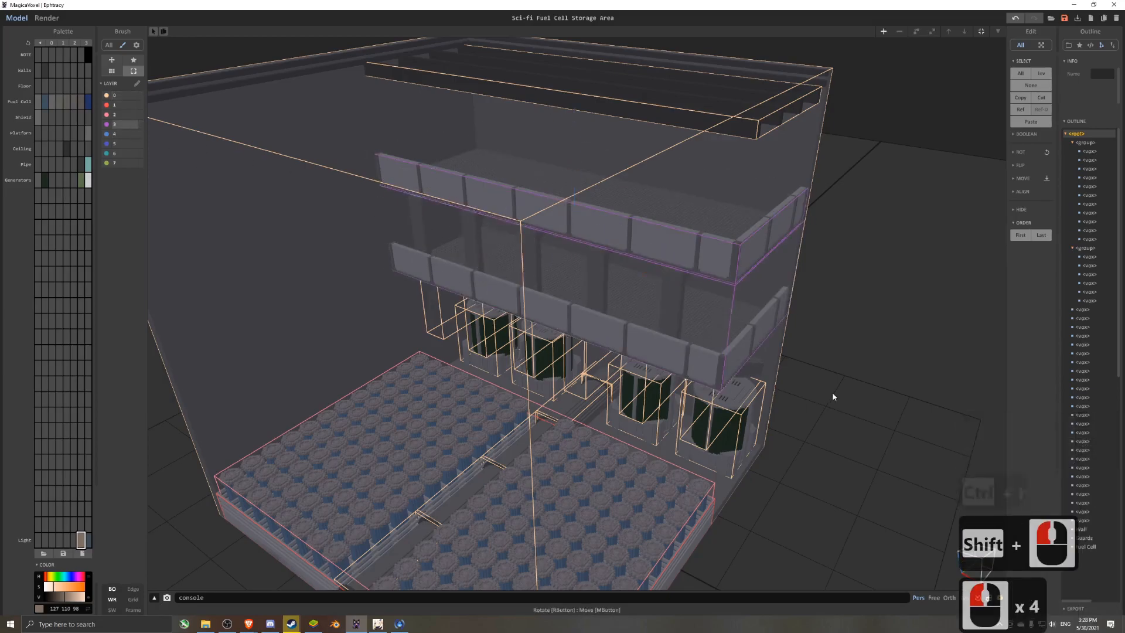
- Select the four generators along the back wall and assign them to layer 7
right_click_drag(829, 400, 810, 375)
left_click(716, 409)
right_click_drag(713, 409, 727, 402)
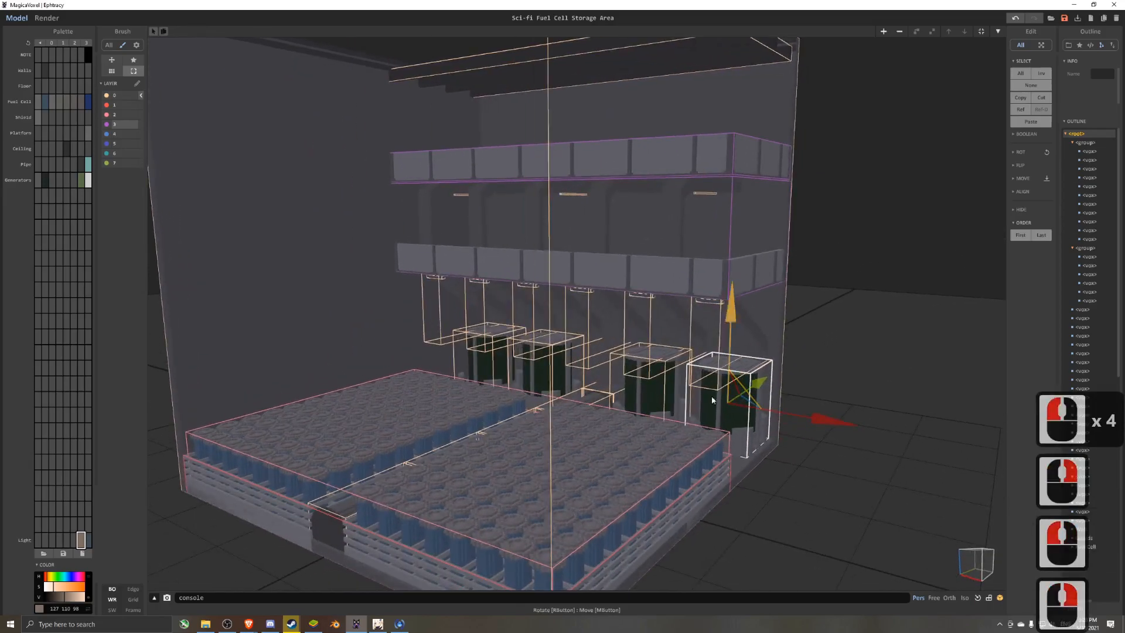
left_click(652, 390, "shift")
left_click(552, 382, "shift")
key("ctrl+z")
left_click(537, 382, "shift")
left_click(486, 365, "shift")
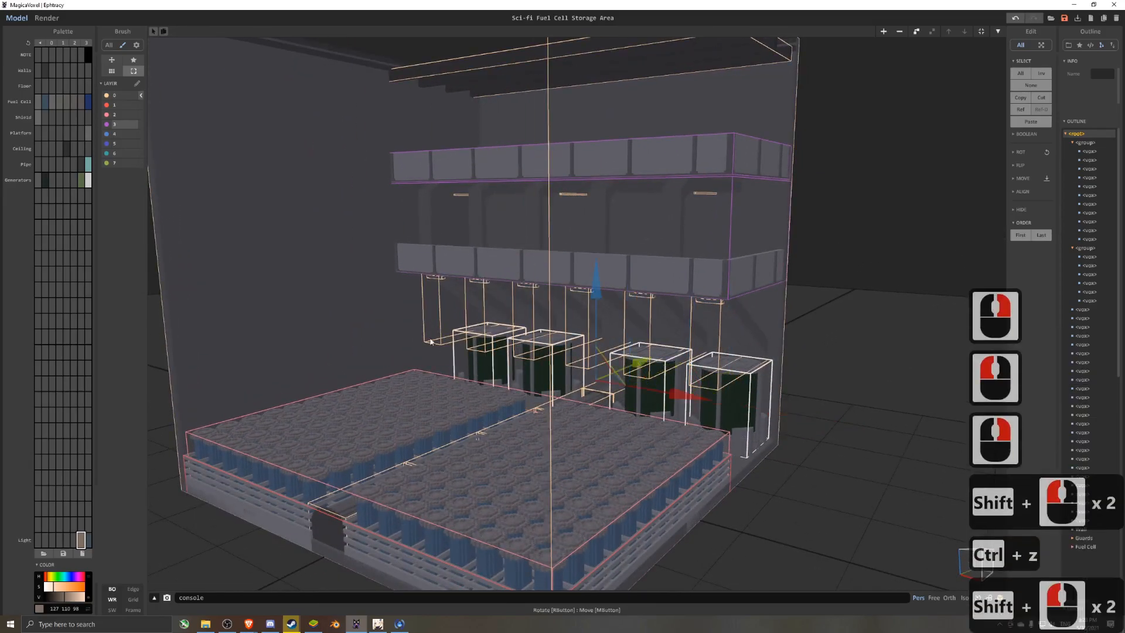
double_click(132, 163)
left_click(809, 417)
- Group the pipe pieces running between the two fuel cell fields and assign the group to layer 6
right_click_drag(809, 417, 802, 415)
right_click_drag(616, 408, 663, 412)
left_click(595, 385)
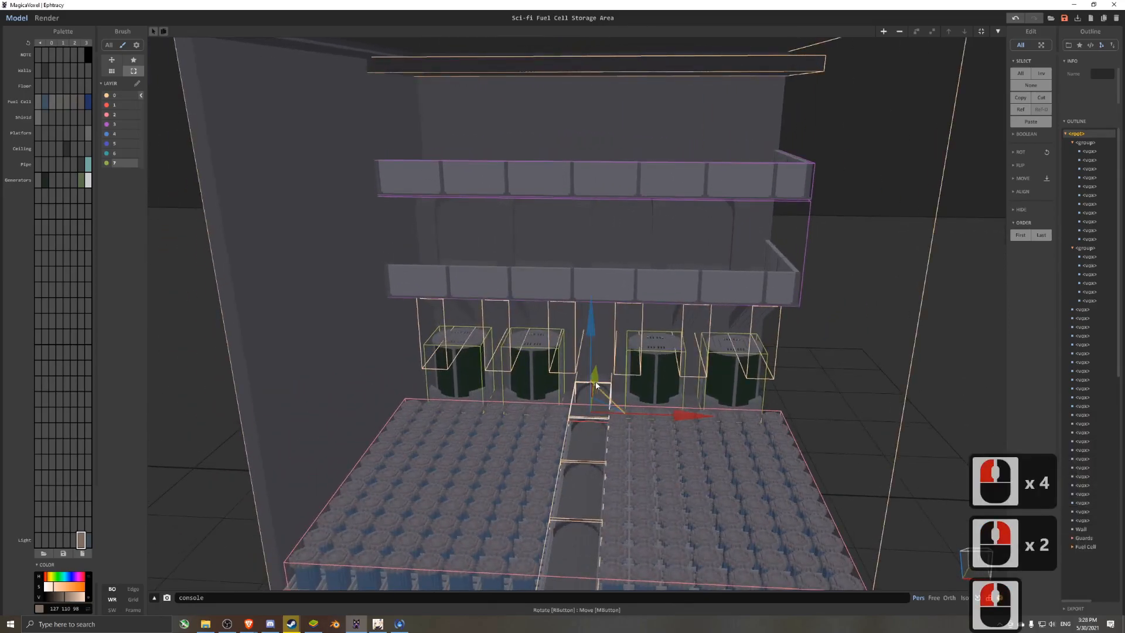
left_click(591, 441, "shift")
left_click(583, 493, "shift")
middle_click_drag(593, 540, 600, 398)
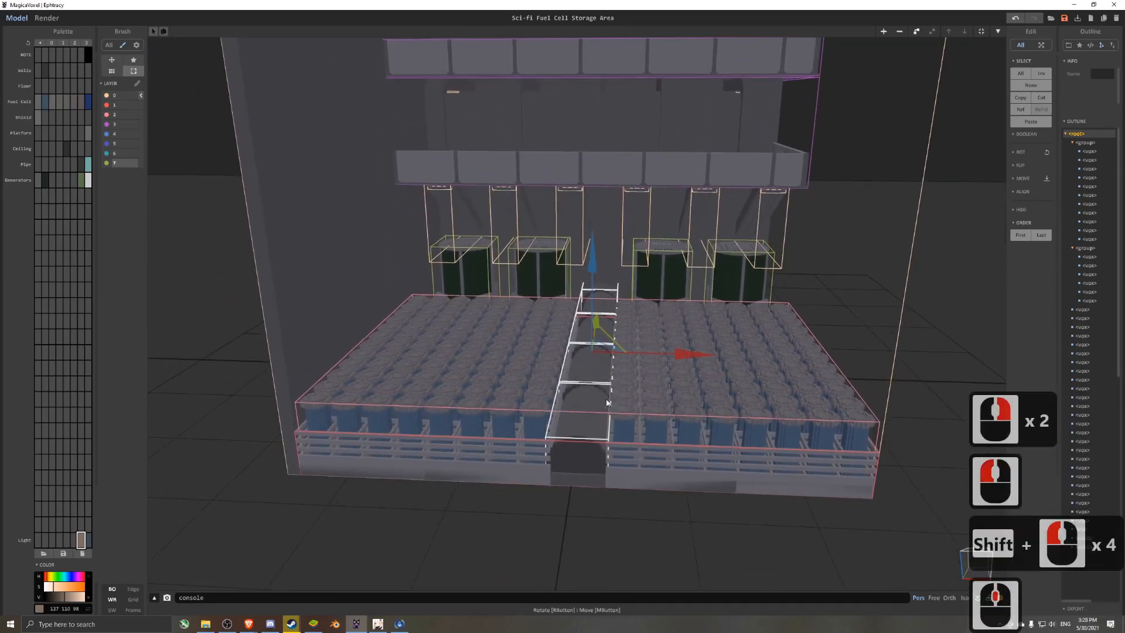
right_click_drag(619, 405, 604, 416)
key("ctrl+r")
left_click(139, 153)
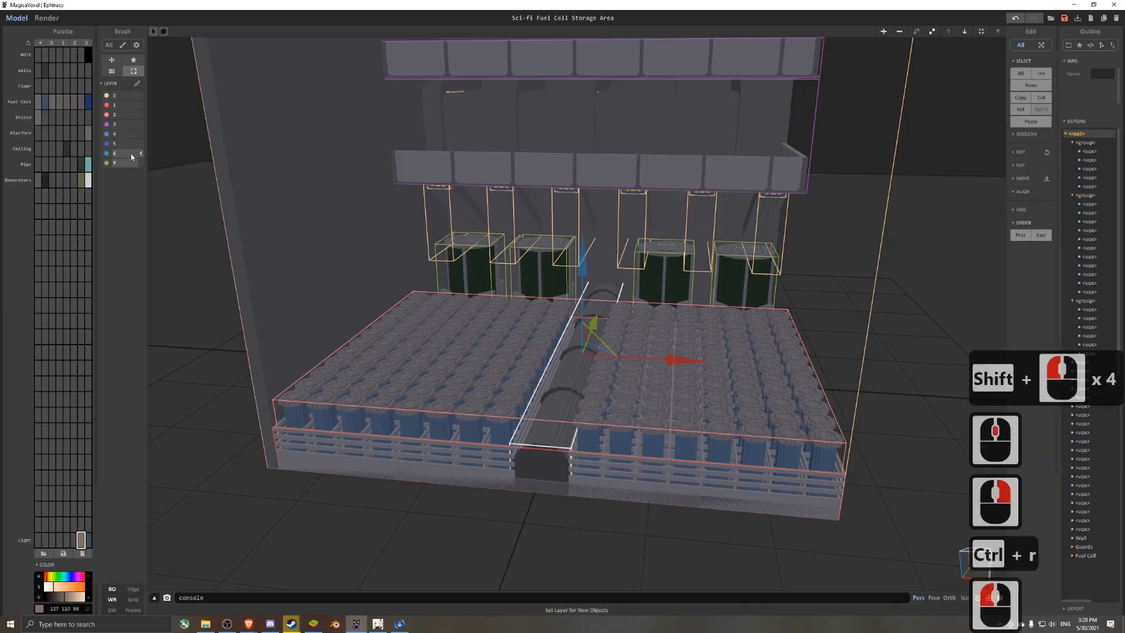
left_click(130, 153)
left_click(844, 285)
- Select every support bracket and light fixture beneath the lower platform and assign them to layer 5
right_click_drag(872, 289, 746, 186)
left_click(675, 185)
scroll(675, 186, "up", 1)
middle_click_drag(675, 186, 665, 252)
scroll(664, 252, "up", 2)
right_click_drag(664, 252, 652, 248)
left_click(629, 218, "shift")
left_click(538, 218, "shift")
left_click(537, 217, "shift")
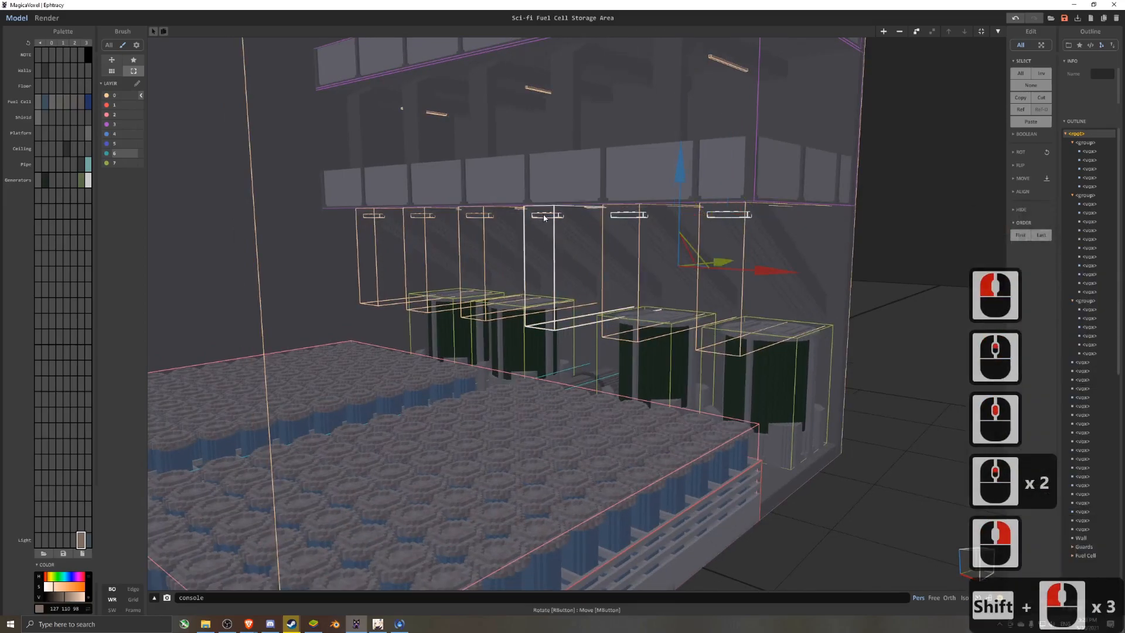
left_click(677, 242, "shift")
left_click(692, 242, "shift")
left_click(488, 222, "shift")
left_click(477, 216, "shift")
right_click_drag(477, 218, 522, 216)
scroll(516, 212, "up", 3)
left_click(482, 172, "shift")
left_click(371, 175, "shift")
left_click(384, 187, "shift")
left_click(288, 194, "shift")
left_click(250, 175, "shift")
double_click(142, 144)
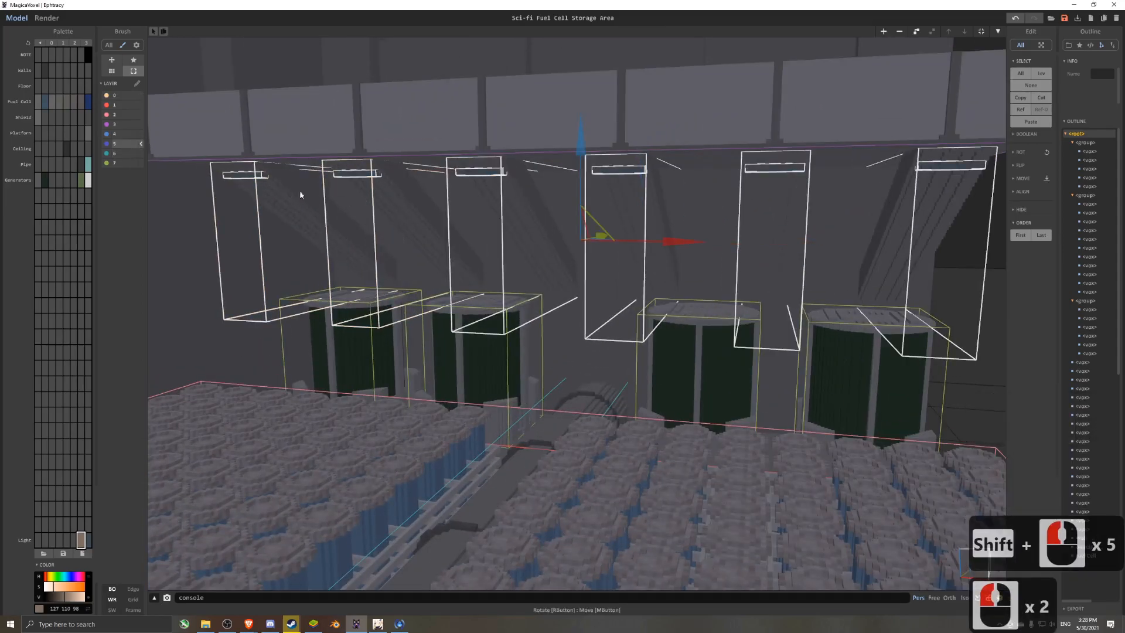
- Examine the colour-coded layers across the whole room from a wider view
left_click(542, 264)
scroll(603, 312, "down", 6)
right_click_drag(968, 352, 723, 193)
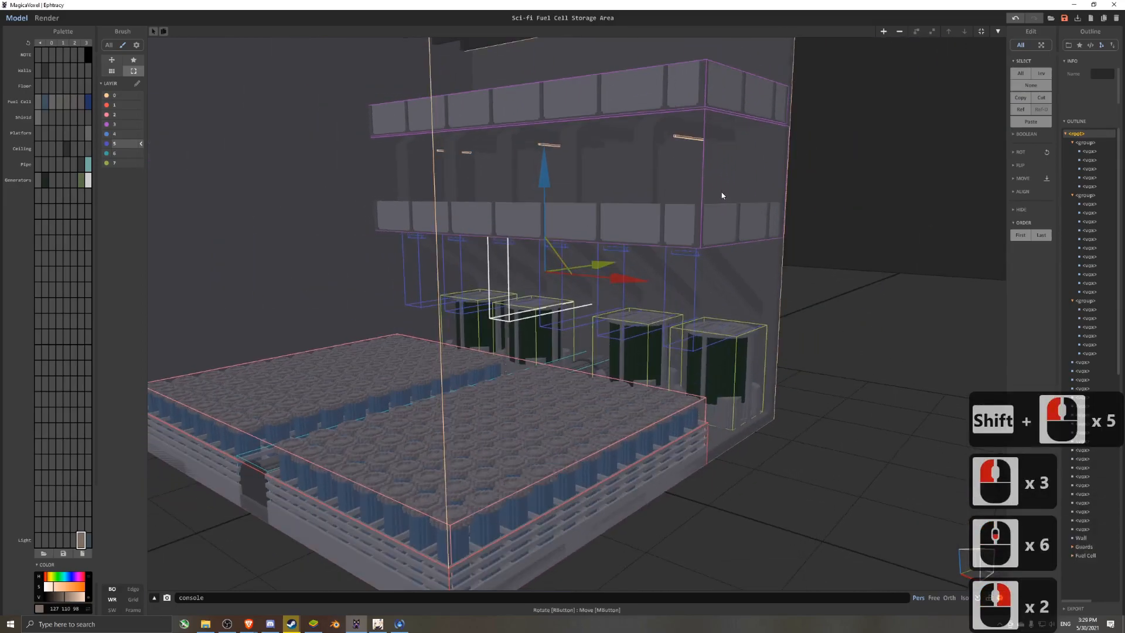
scroll(684, 193, "up", 3)
middle_click_drag(683, 193, 691, 288)
scroll(691, 288, "down", 6)
scroll(690, 287, "down", 1)
right_click_drag(688, 298, 798, 389)
scroll(763, 365, "down", 2)
left_click(788, 397)
middle_click_drag(798, 390, 809, 384)
scroll(809, 385, "up", 1)
right_click_drag(809, 384, 804, 385)
right_click(805, 385)
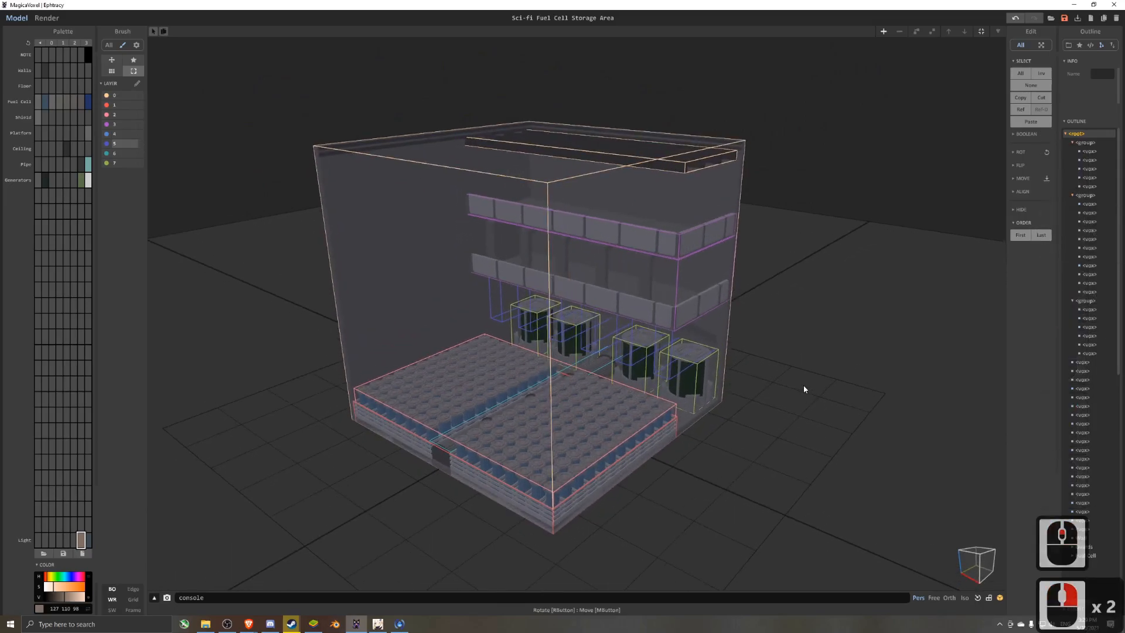
right_click_drag(800, 388, 782, 393)
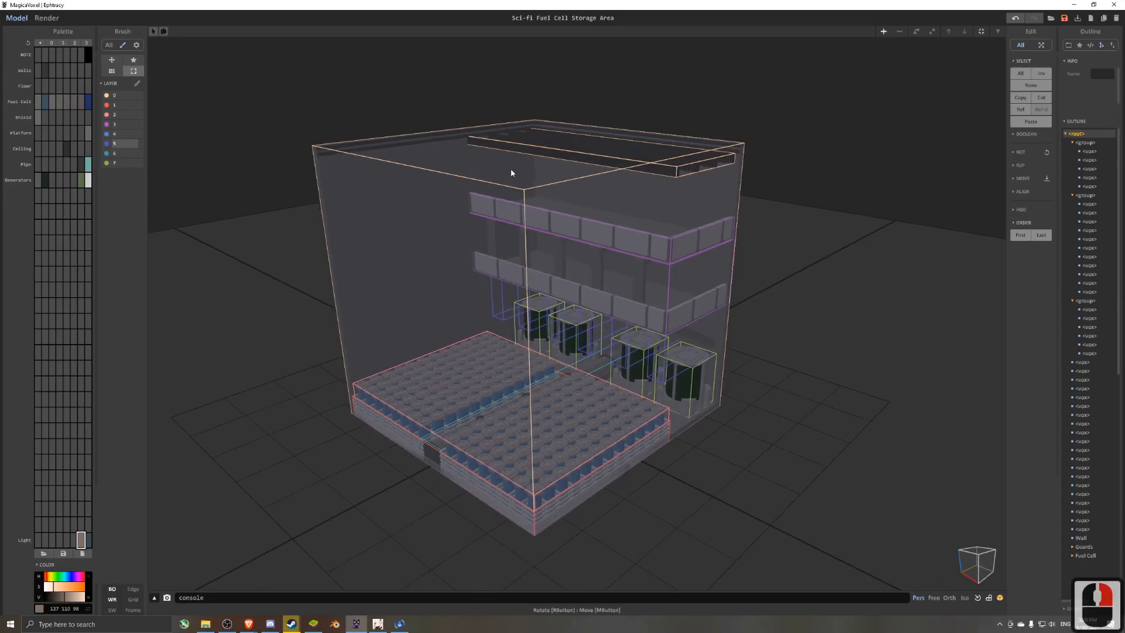
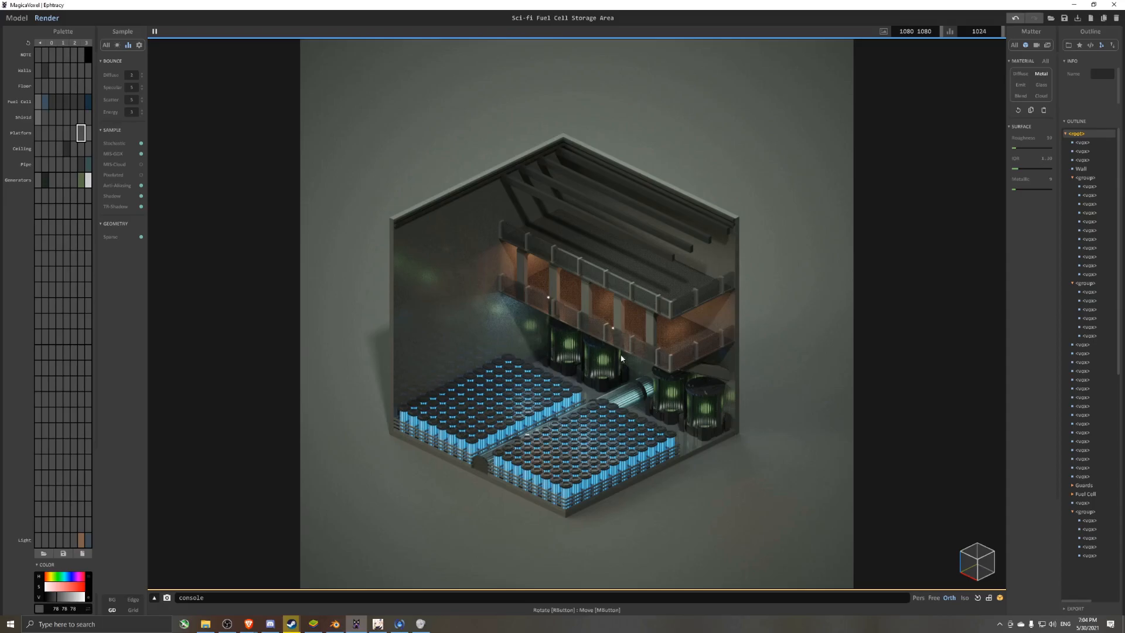
- Pick the Pipe colour, add a new object in the model and move it up beneath the ceiling beams
left_click(88, 165)
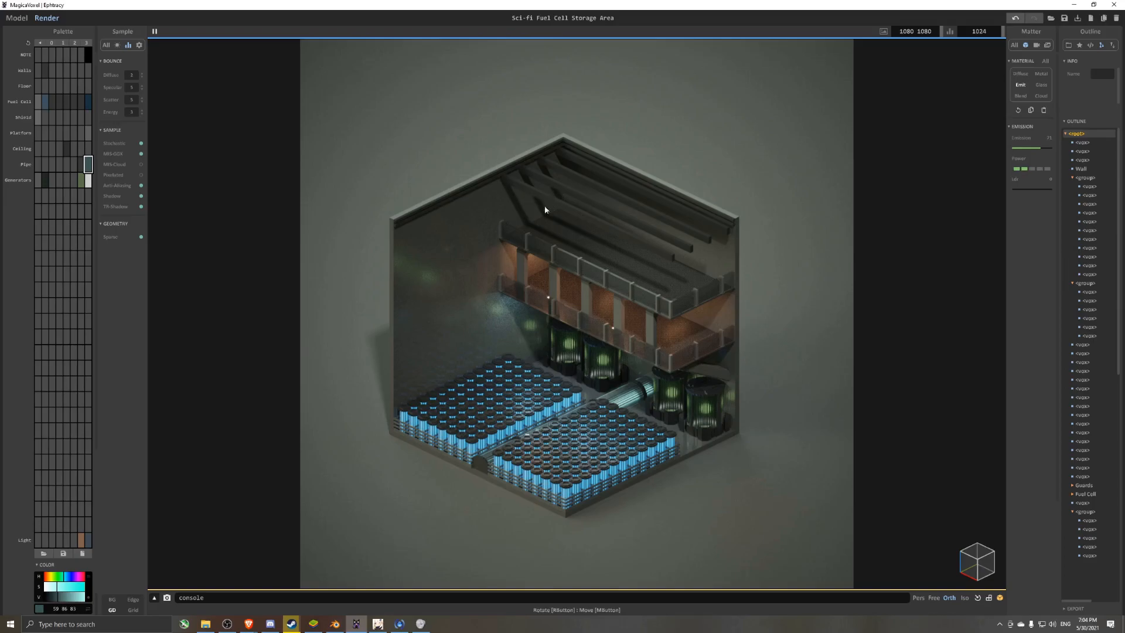
left_click(17, 18)
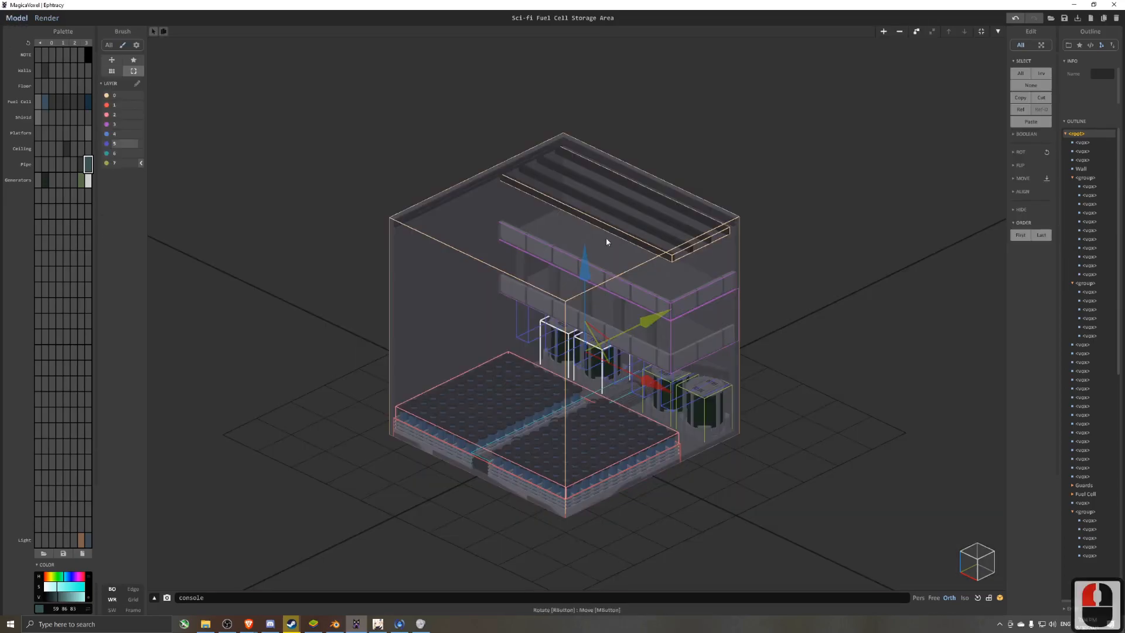
scroll(614, 255, "up", 4)
left_click(633, 261)
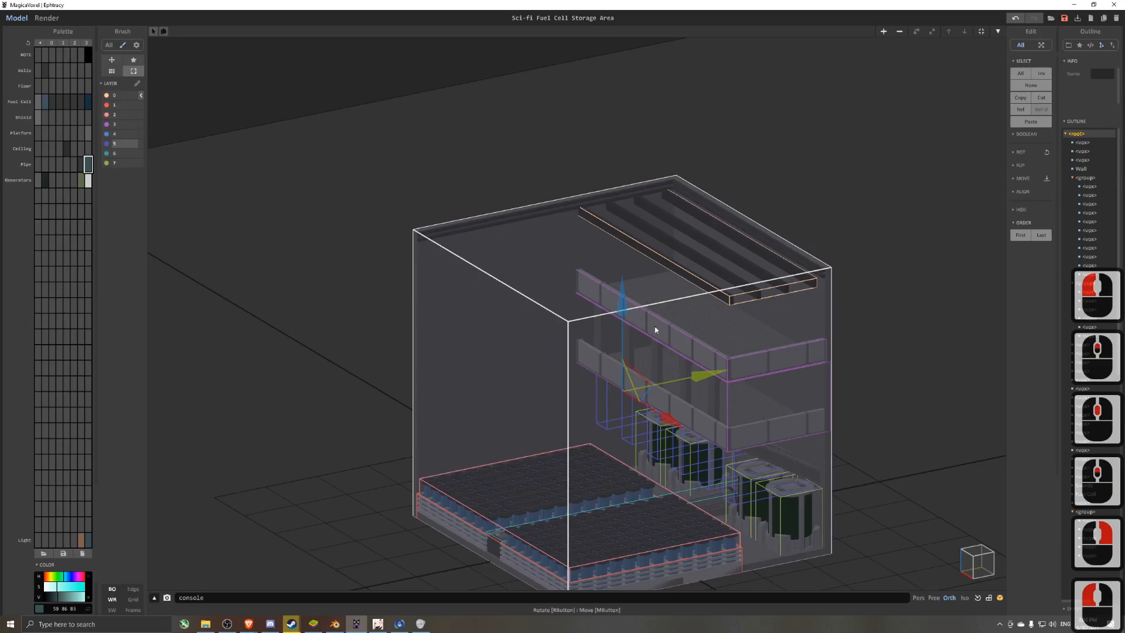
left_click(883, 30)
left_click_drag(629, 429, 629, 192)
left_click_drag(689, 263, 737, 255)
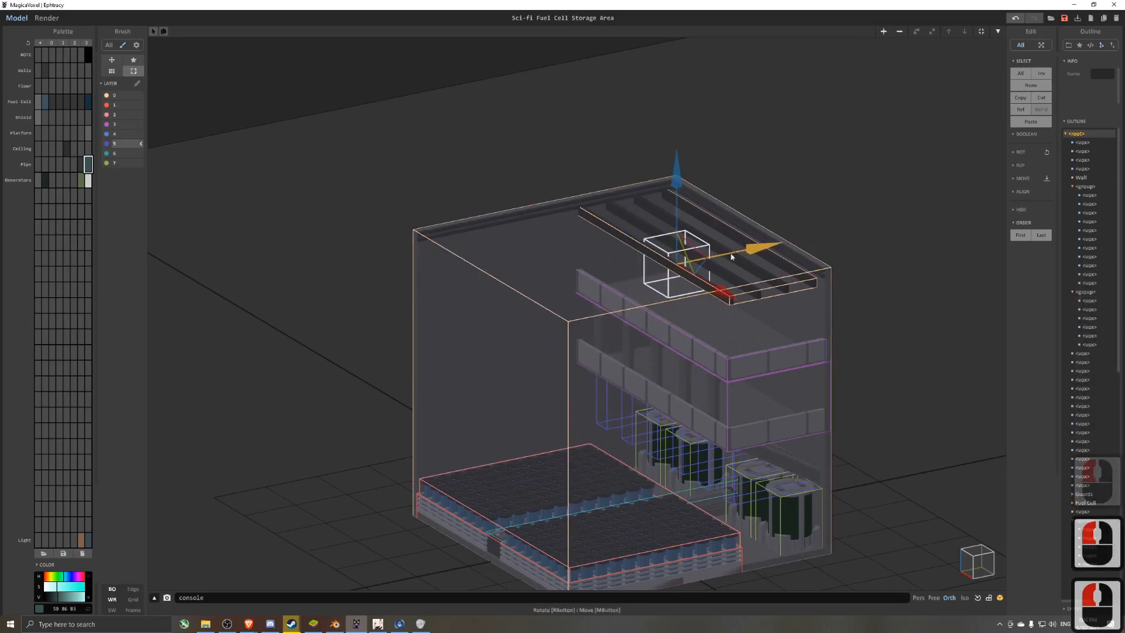
- Align the new object from a flat side view just above the upper platform near the back wall and open it for editing
right_click_drag(727, 258, 687, 271)
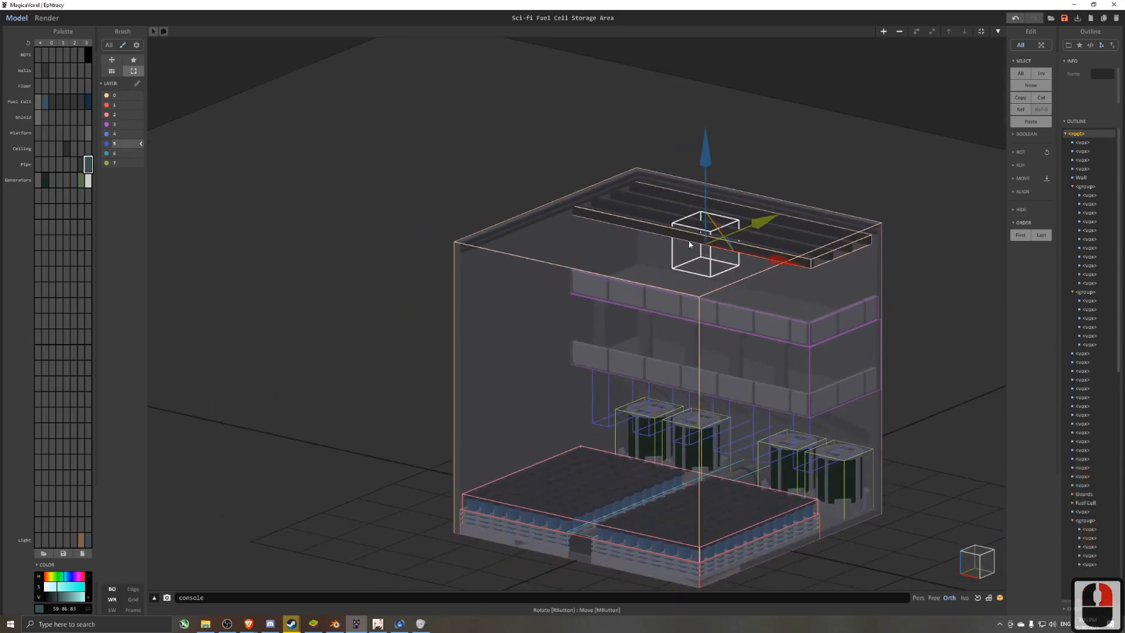
right_click_drag(740, 361, 674, 359)
mouse_move(741, 252)
left_mouse_down()
mouse_move(609, 264)
mouse_move(753, 262)
left_mouse_up()
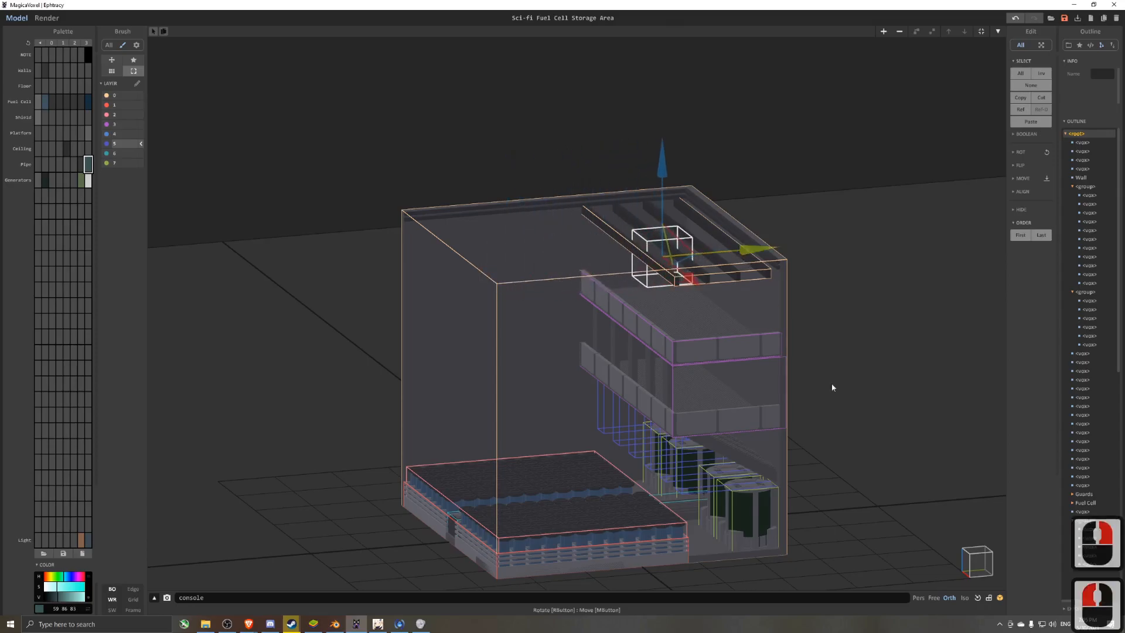
left_click(989, 572)
scroll(724, 247, "up", 6)
left_click_drag(559, 148, 575, 229)
left_click_drag(680, 290, 692, 286)
key("Tab")
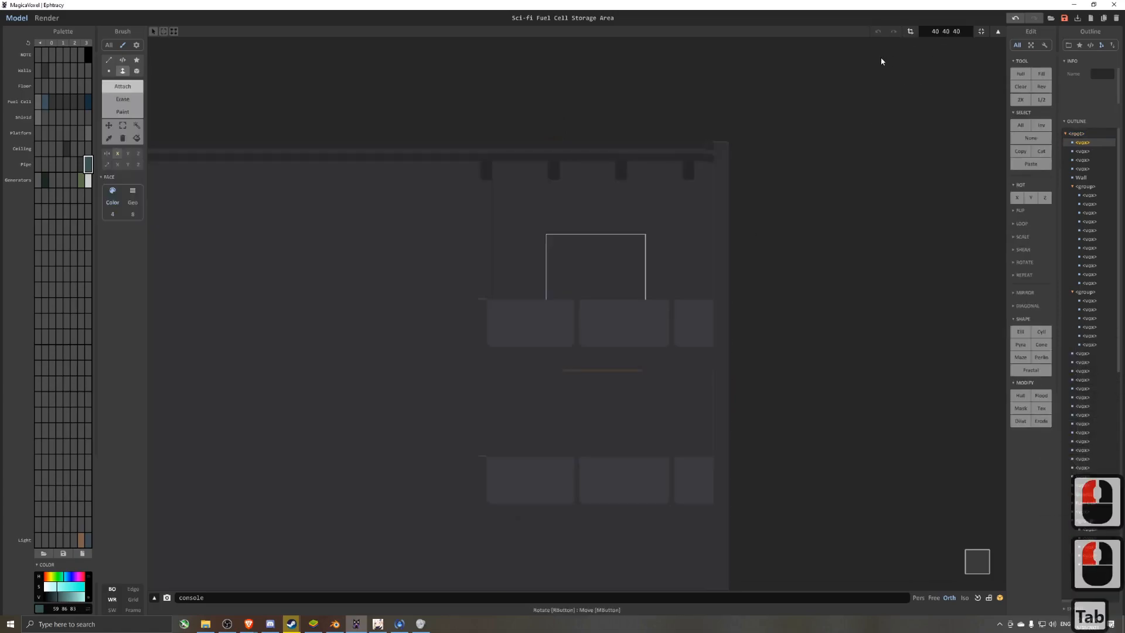
- Resize the new object's volume above the upper platform to 22 × 54 × 45 voxels
left_click_drag(597, 206, 598, 197)
left_click_drag(674, 269, 705, 270)
left_click_drag(541, 272, 521, 273)
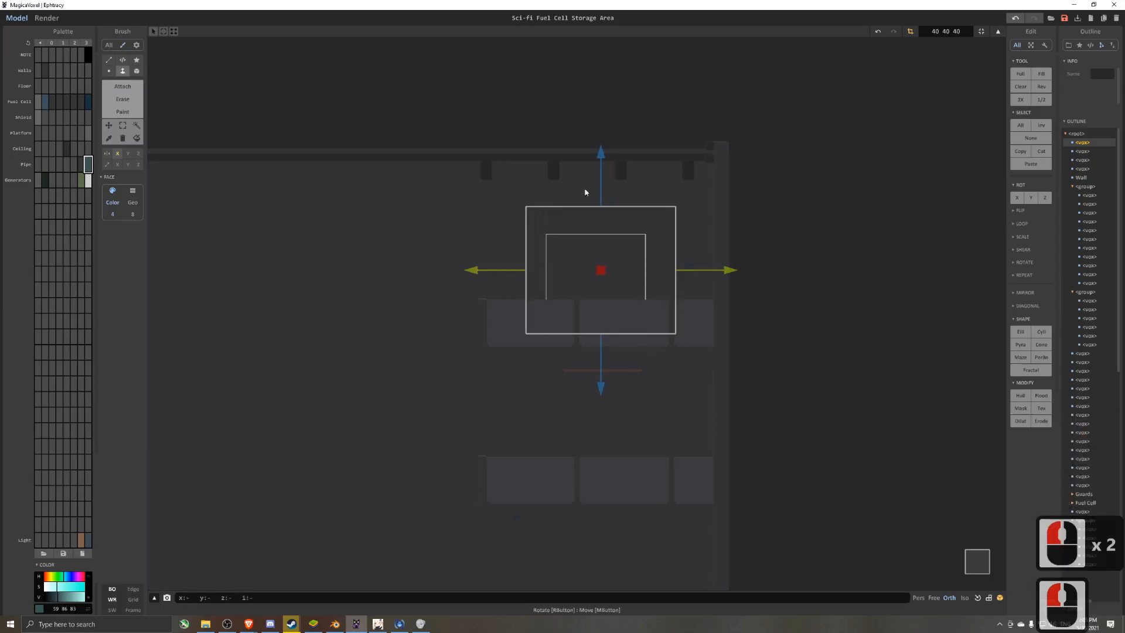
left_click_drag(601, 186, 601, 200)
left_click_drag(691, 280, 683, 281)
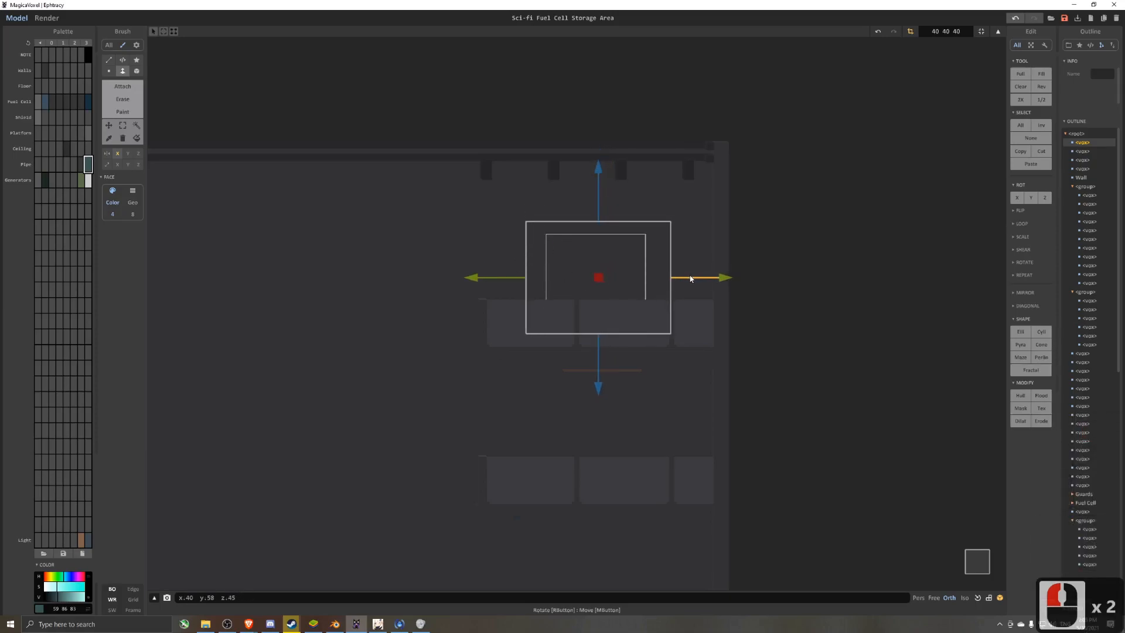
left_click_drag(492, 277, 499, 277)
right_click_drag(735, 168, 804, 186)
left_click_drag(861, 324, 832, 318)
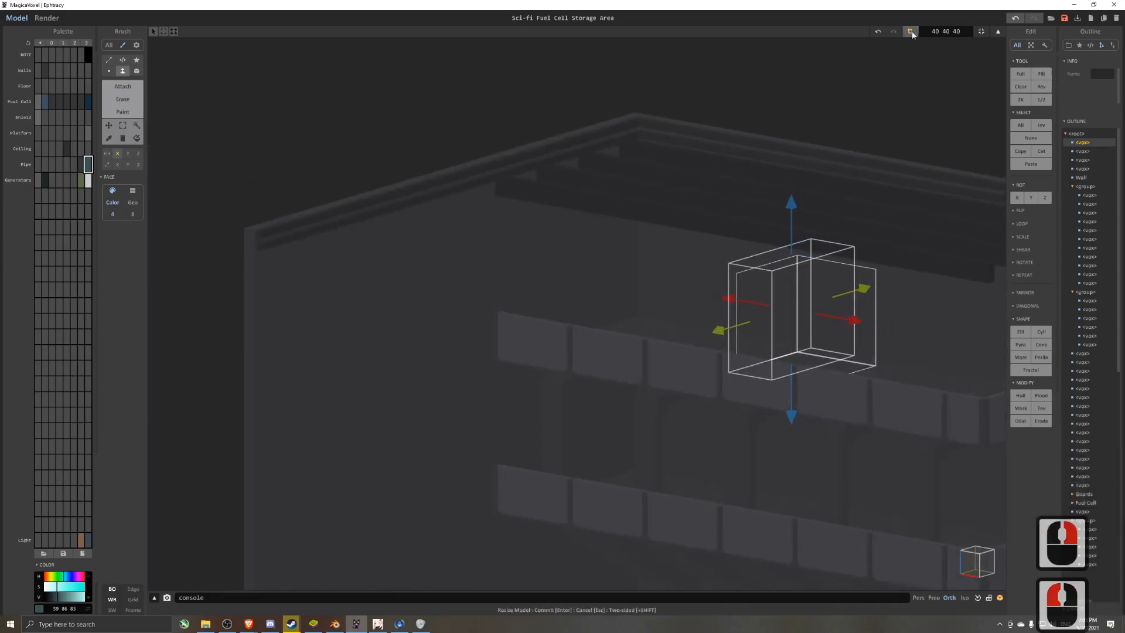
scroll(821, 282, "down", 4)
- Leave the object and move its empty volume outside the room where it can be modelled on its own
key("Tab")
left_click_drag(758, 315, 281, 383)
middle_click_drag(263, 378, 676, 252)
key("5")
right_click_drag(651, 306, 597, 313)
scroll(598, 313, "down", 2)
- Label the empty palette row below Generators as Door and pick its first colour
left_click(26, 190)
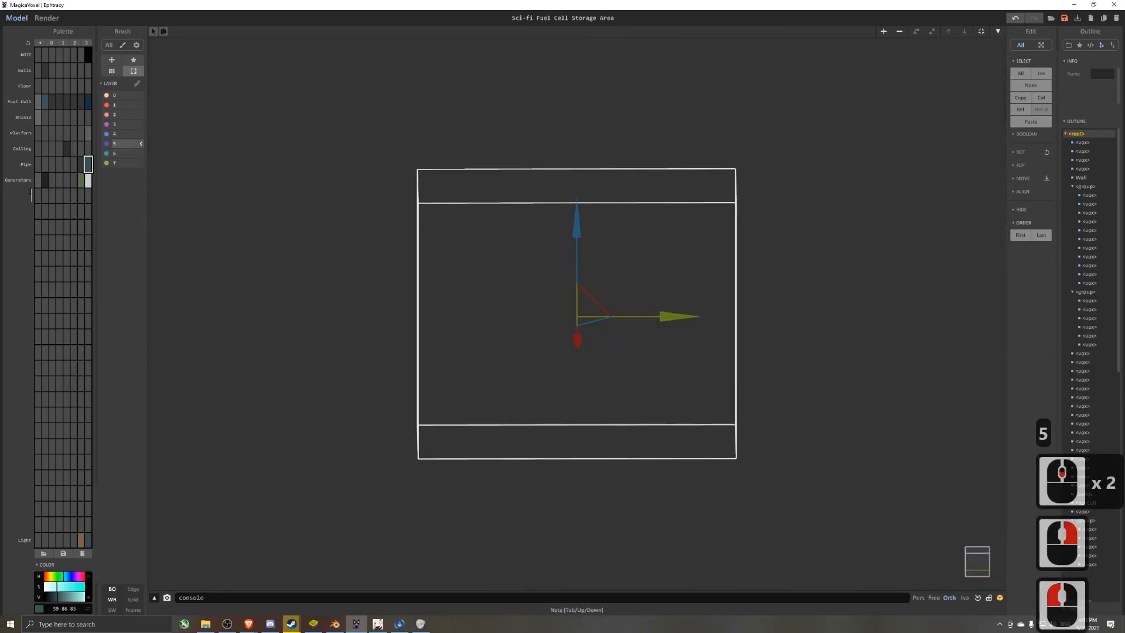
type("Door")
key("Return")
left_click(38, 196)
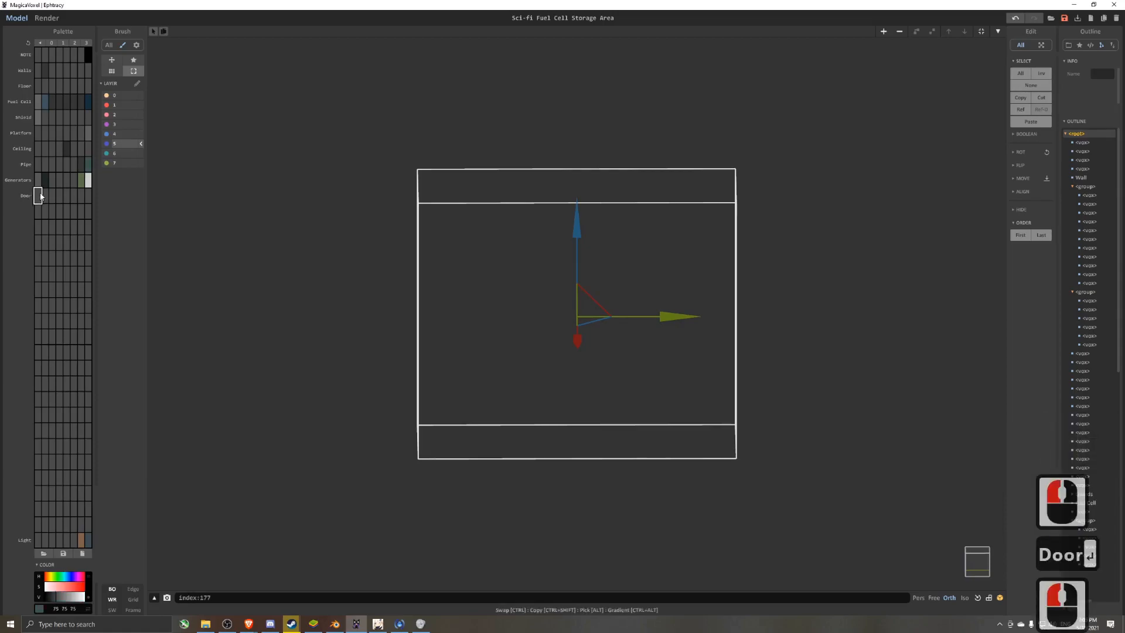
- Open the empty object and build two opposite side posts of the door frame, each two voxels thick
key("Tab")
left_click(121, 87)
mouse_move(663, 276)
right_mouse_down()
mouse_move(723, 276)
mouse_move(628, 292)
mouse_move(551, 279)
right_mouse_up()
left_click(723, 276)
left_click(723, 277)
left_click(482, 243)
left_click(483, 242)
- Add the beam across the top of the door frame and trim the frame's depth at front and back
right_click_drag(523, 240, 460, 271)
left_click(585, 204)
left_click(123, 99)
mouse_move(493, 187)
left_mouse_down()
mouse_move(523, 186)
mouse_move(514, 191)
left_mouse_up()
left_click(123, 87)
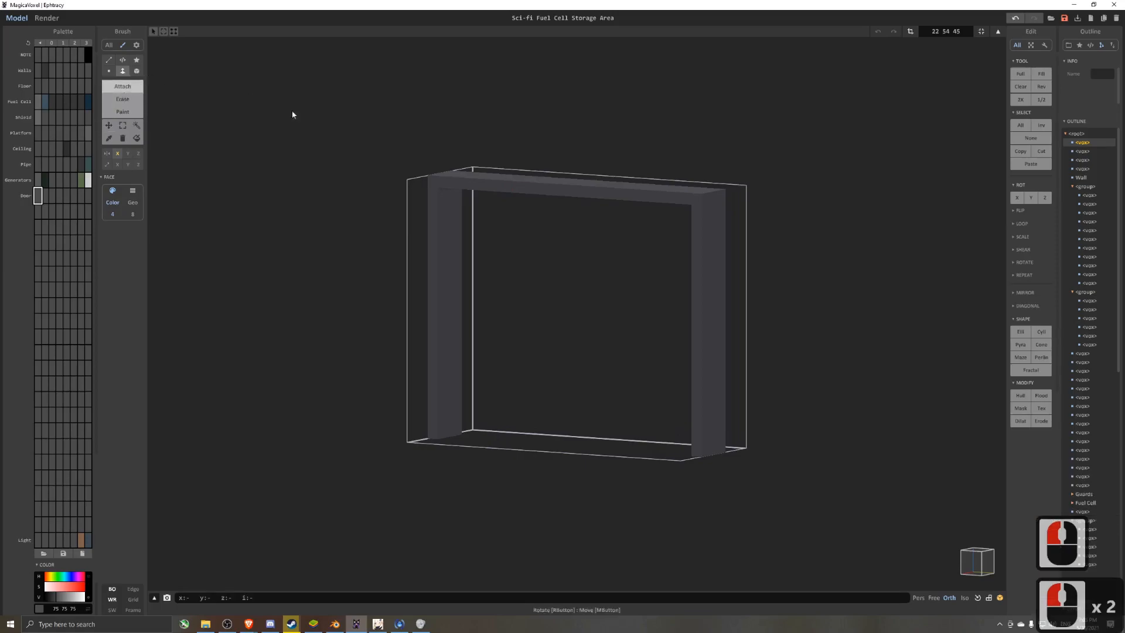
- From a flat front view, draw diagonal lines across both upper inner corners of the frame with Y mirroring enabled
right_click_drag(419, 152, 478, 155)
left_click(977, 561)
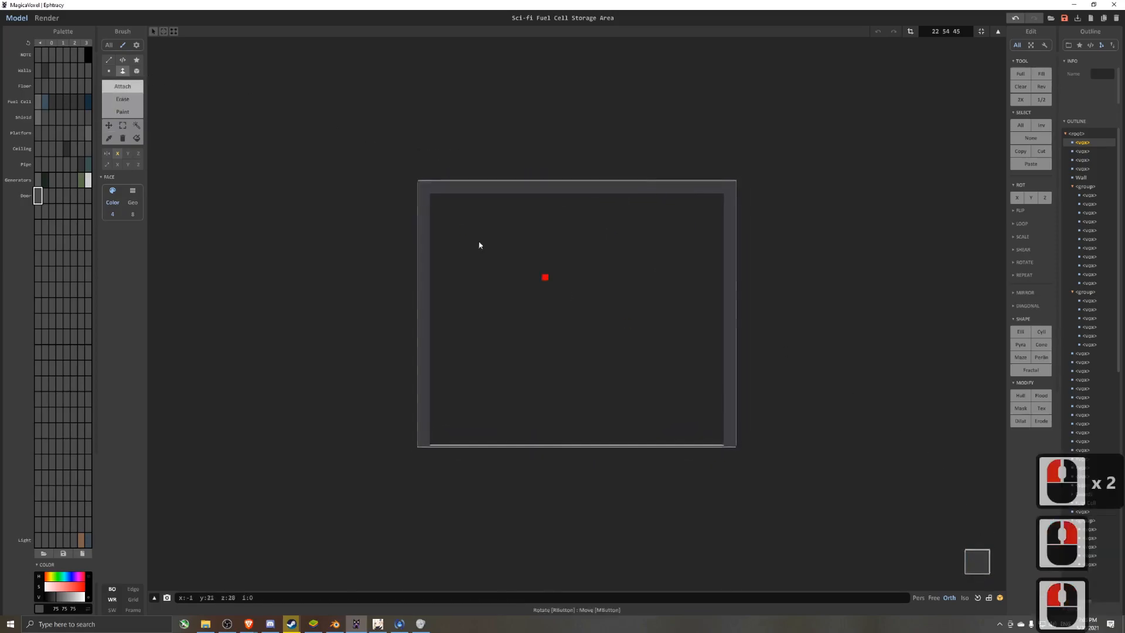
left_click(109, 60)
left_click_drag(460, 207, 475, 193)
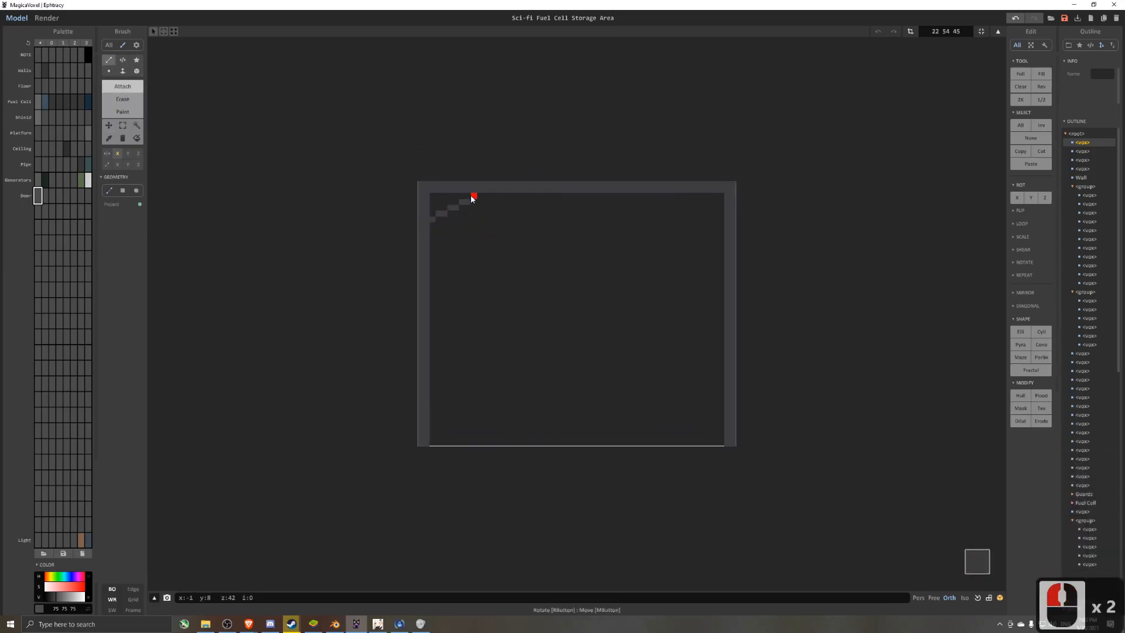
key("ctrl+z")
left_click(129, 154)
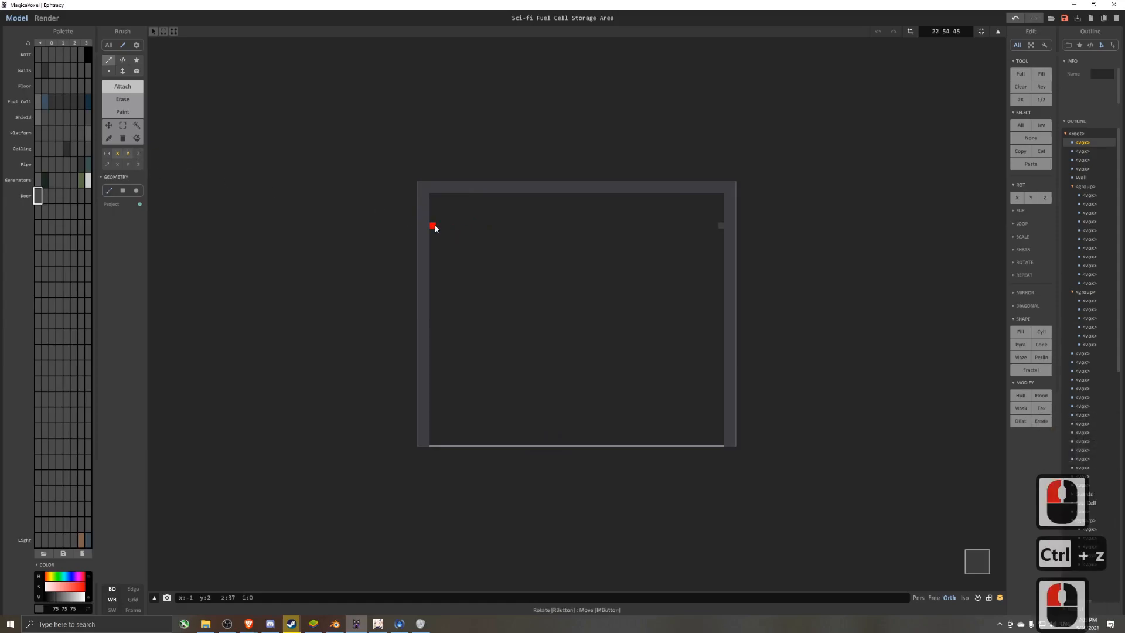
left_click_drag(436, 228, 477, 198)
left_click(459, 195)
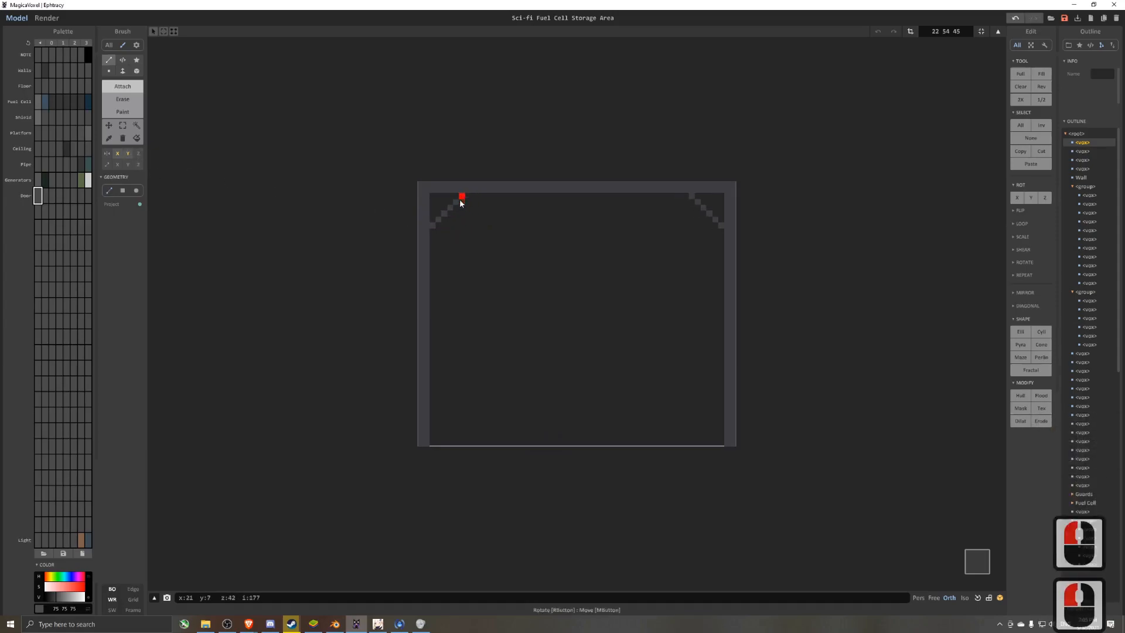
- Set face connectivity to 8, extrude the diagonal strips through the frame's depth and fill them up into the corners
right_click_drag(456, 204, 476, 210)
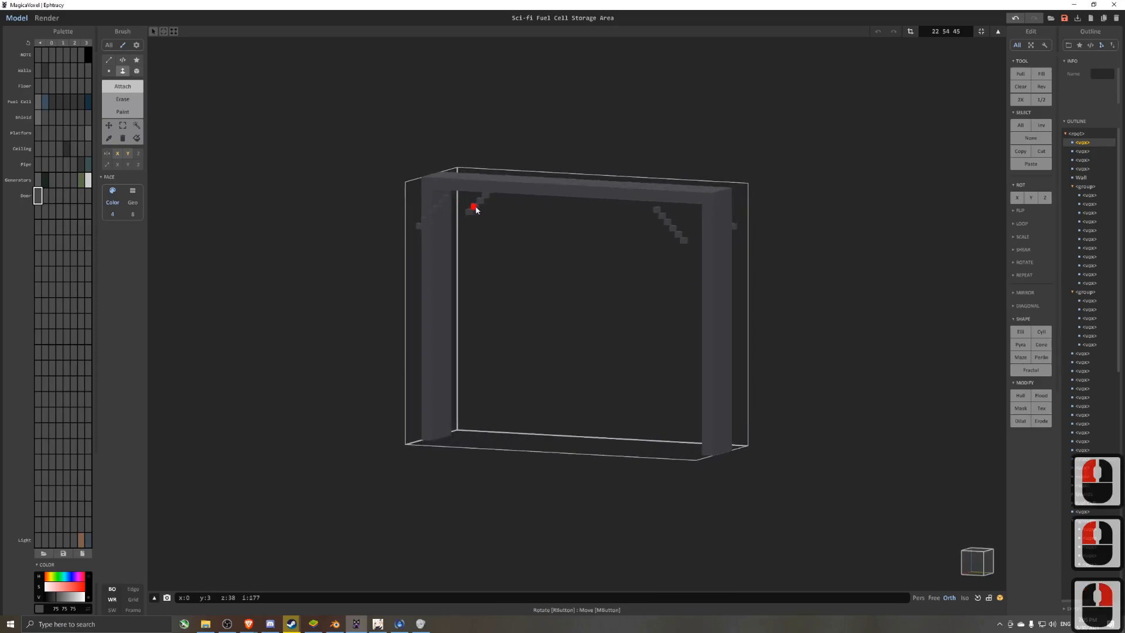
key("ctrl+z")
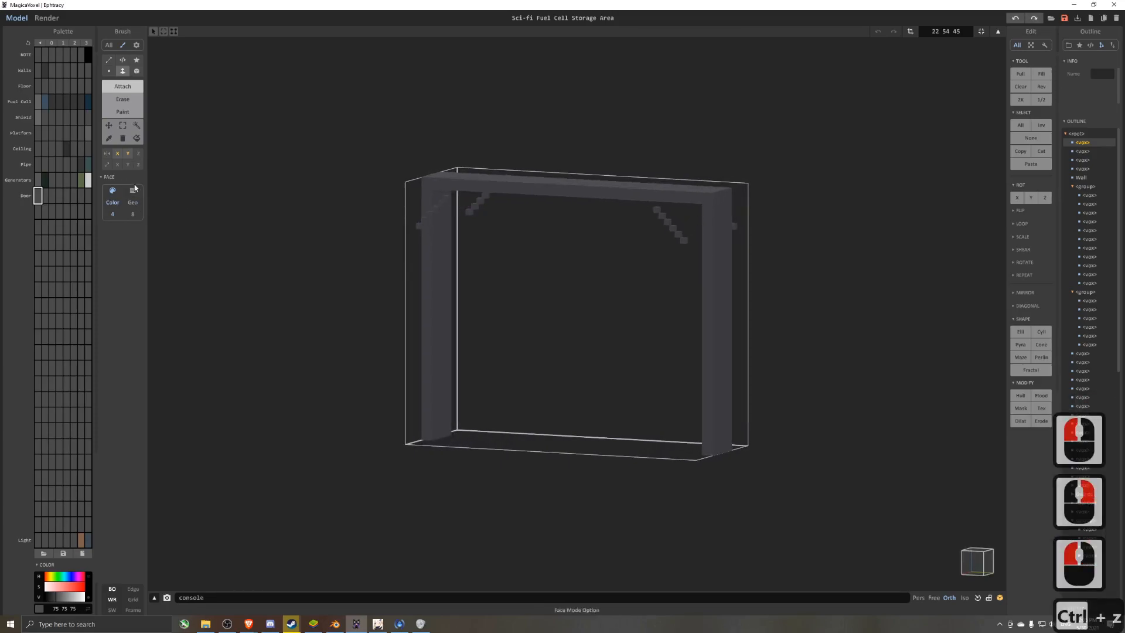
left_click(134, 214)
right_click_drag(470, 201, 513, 240)
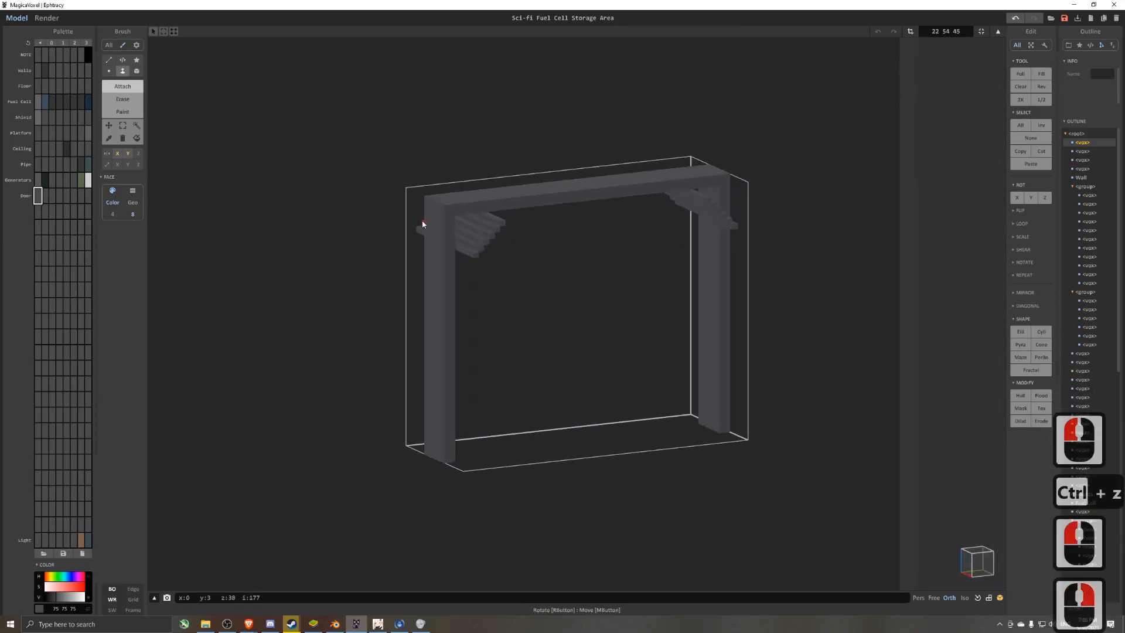
mouse_move(443, 225)
right_mouse_down()
mouse_move(417, 213)
mouse_move(430, 212)
mouse_move(426, 242)
mouse_move(438, 206)
right_mouse_up()
left_click(456, 206)
key("ctrl+z")
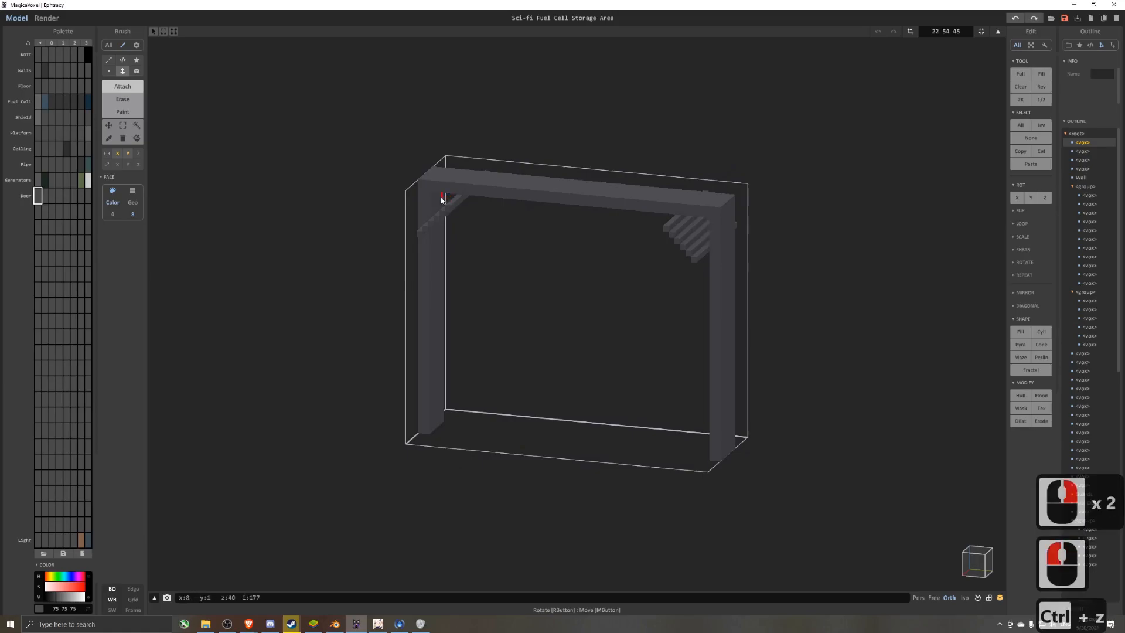
left_click(450, 202)
left_click(453, 202)
left_click(456, 201)
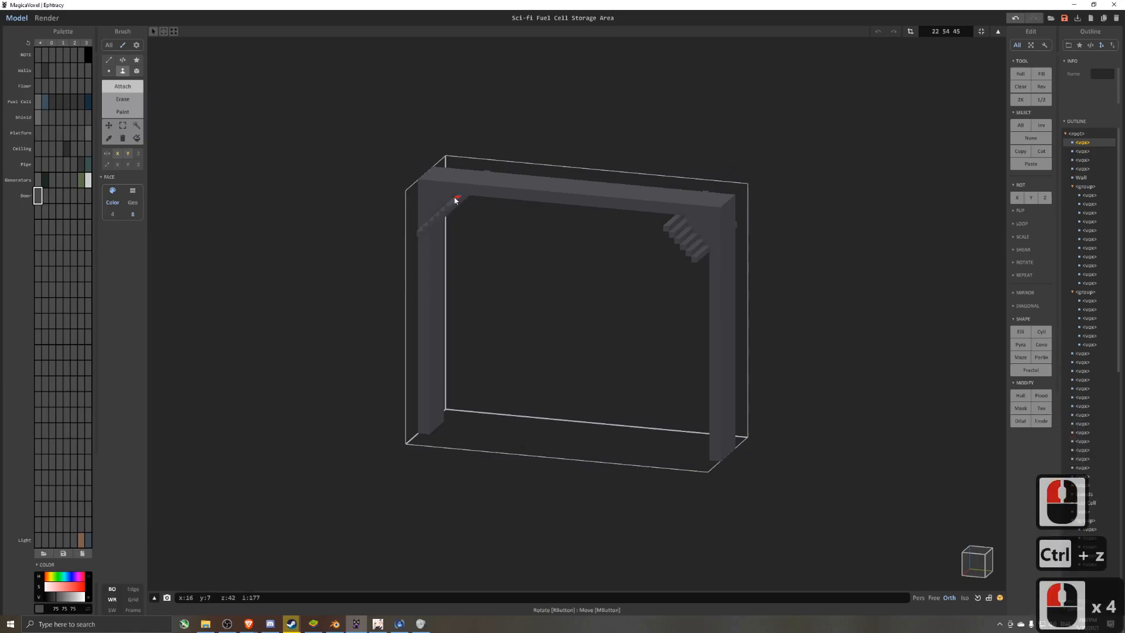
- Erase the brace parts protruding beyond the frame and cut the frame's outer upper corners diagonally
right_click_drag(429, 246, 357, 164)
left_click(357, 164)
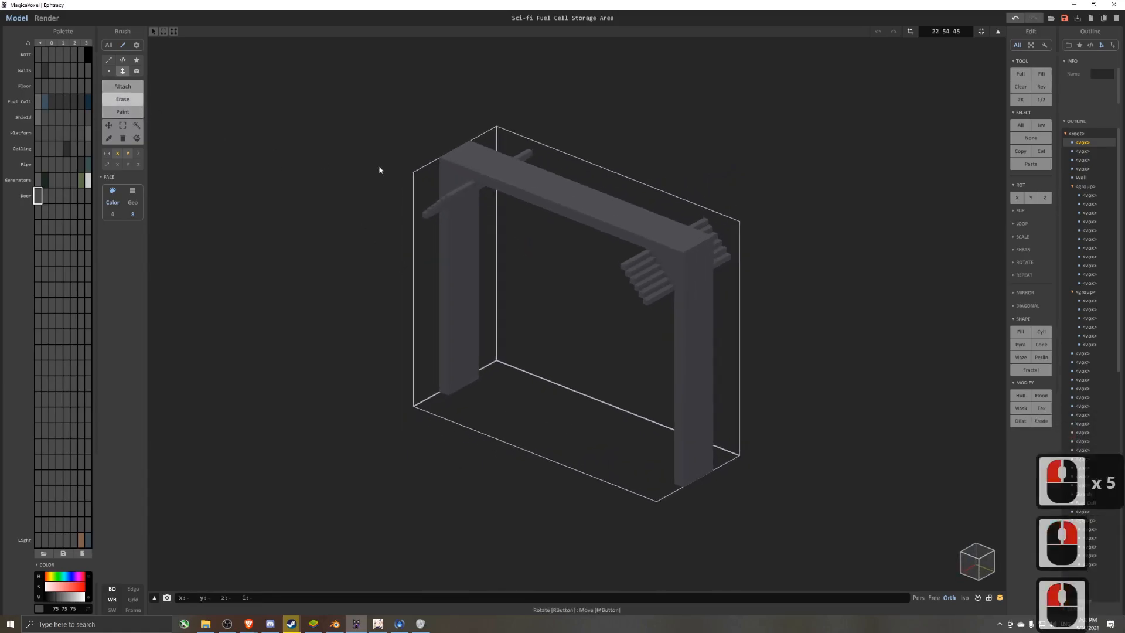
scroll(403, 160, "up", 3)
left_click_drag(402, 156, 432, 144)
right_click_drag(432, 146, 482, 130)
left_click(982, 566)
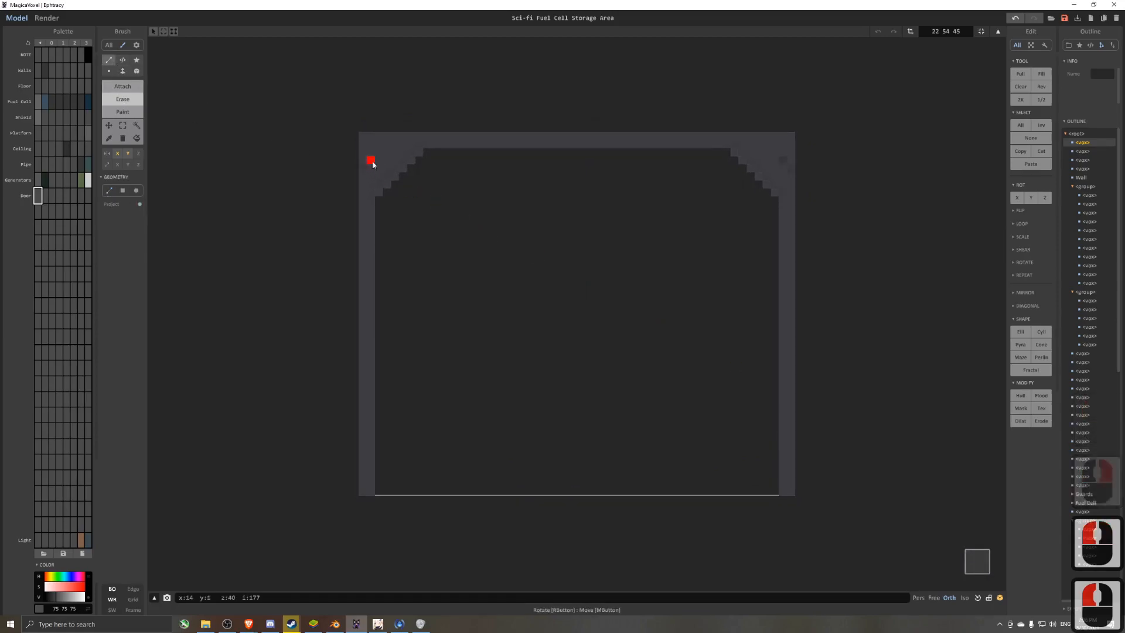
left_click(396, 139)
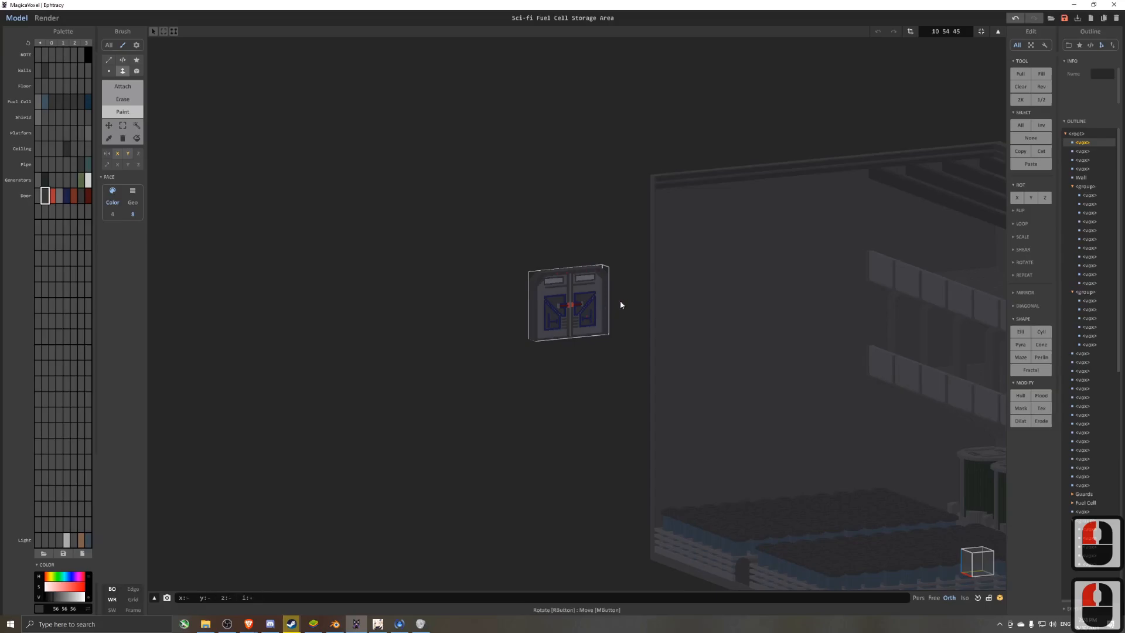
- Leave the finished door object and move it from outside the room back towards the platforms
mouse_move(596, 309)
right_mouse_down()
mouse_move(568, 332)
mouse_move(601, 316)
right_mouse_up()
scroll(568, 332, "down", 3)
middle_click_drag(602, 316, 539, 327)
key("Tab")
left_click_drag(539, 326, 794, 308)
middle_click_drag(795, 311, 510, 334)
scroll(510, 334, "up", 3)
right_click_drag(509, 334, 727, 381)
- Place the door against the wall at the end of the upper platform and lower it onto the platform floor
left_click_drag(604, 359, 430, 321)
right_click_drag(431, 322, 367, 313)
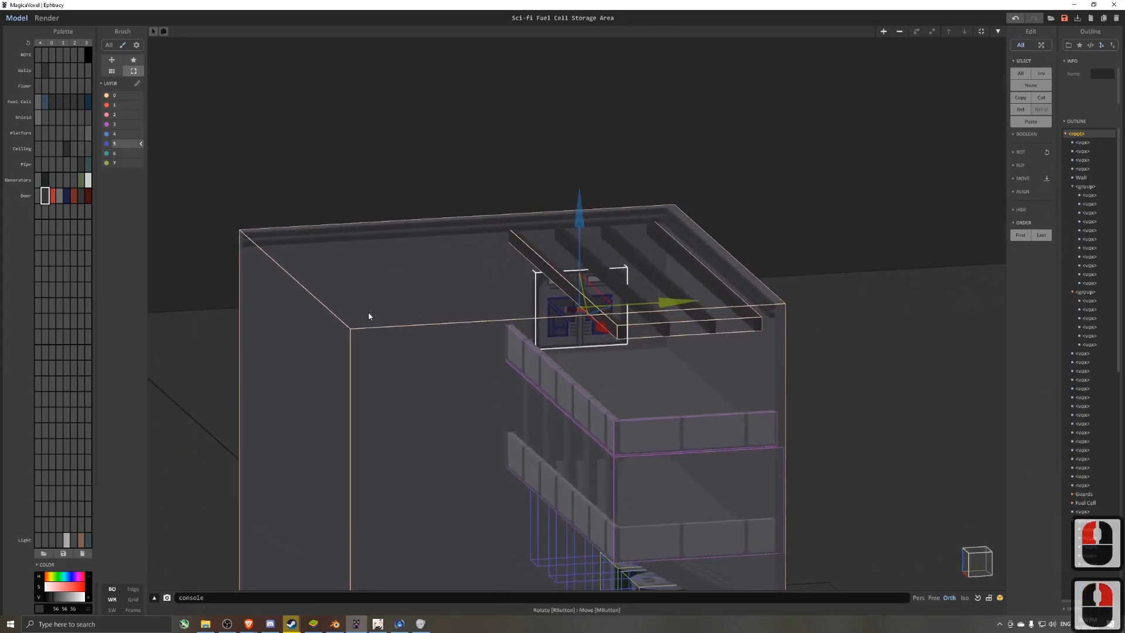
right_click_drag(647, 328, 602, 310)
left_click_drag(717, 348, 735, 349)
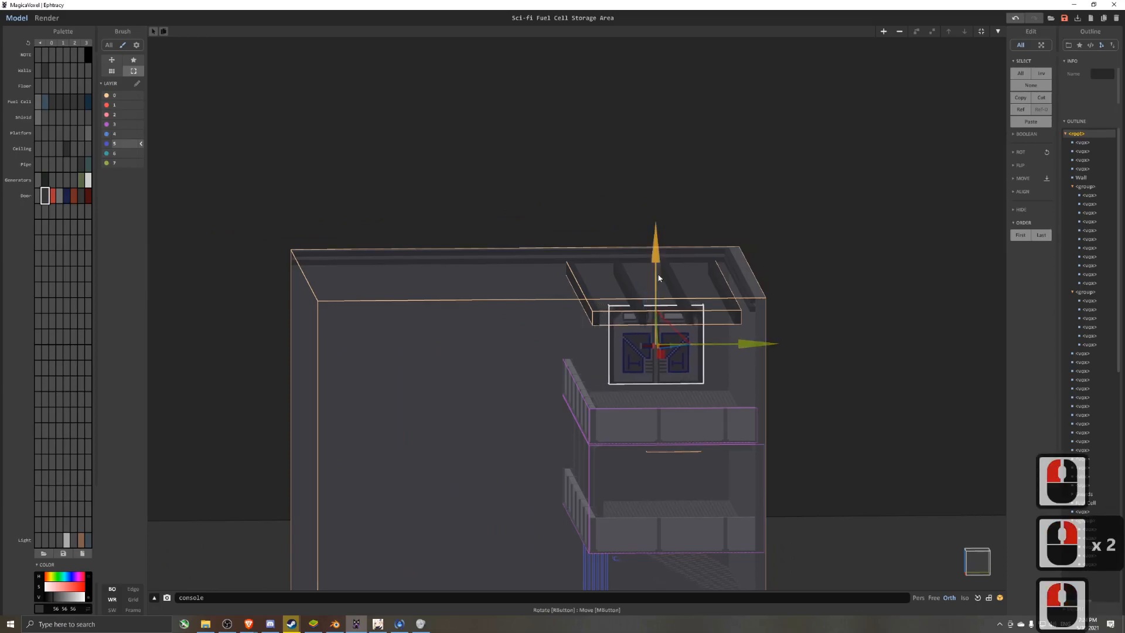
left_click(984, 572)
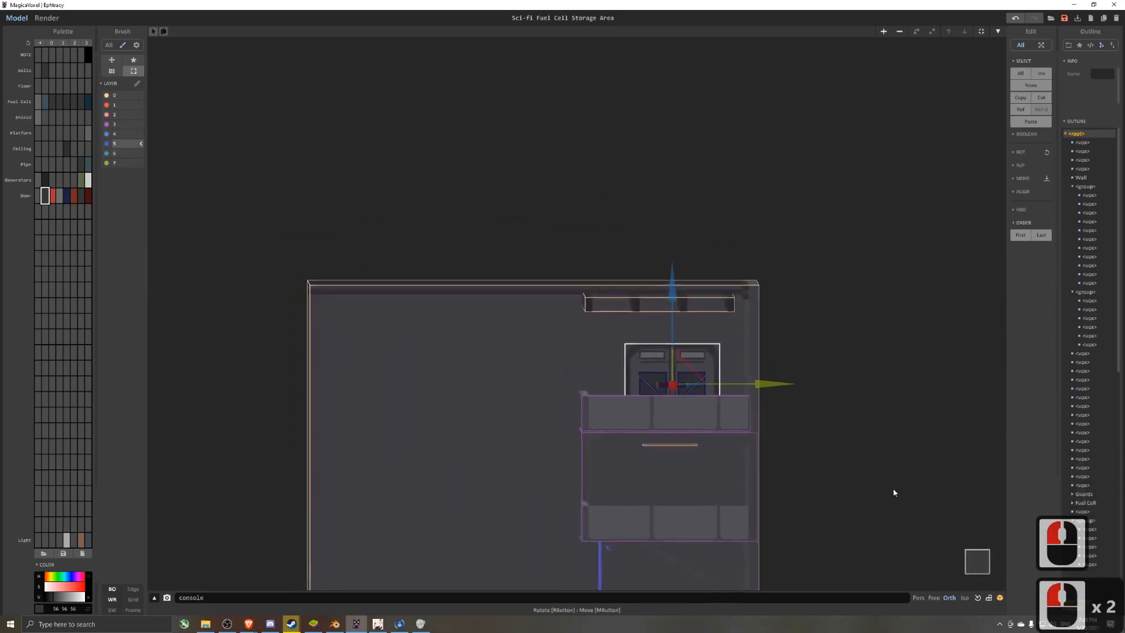
middle_click_drag(728, 359, 633, 315)
right_click_drag(556, 326, 391, 300)
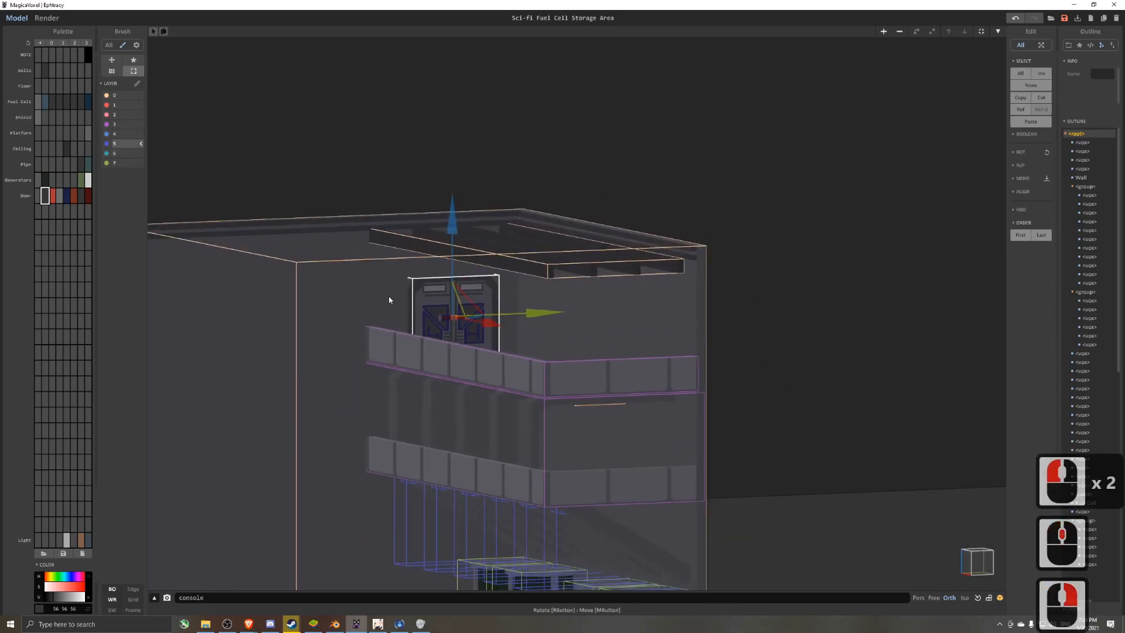
- Open the wall object and delete the strip of wall voxels behind the gap between the two door panels
left_click(381, 287)
double_click(381, 292)
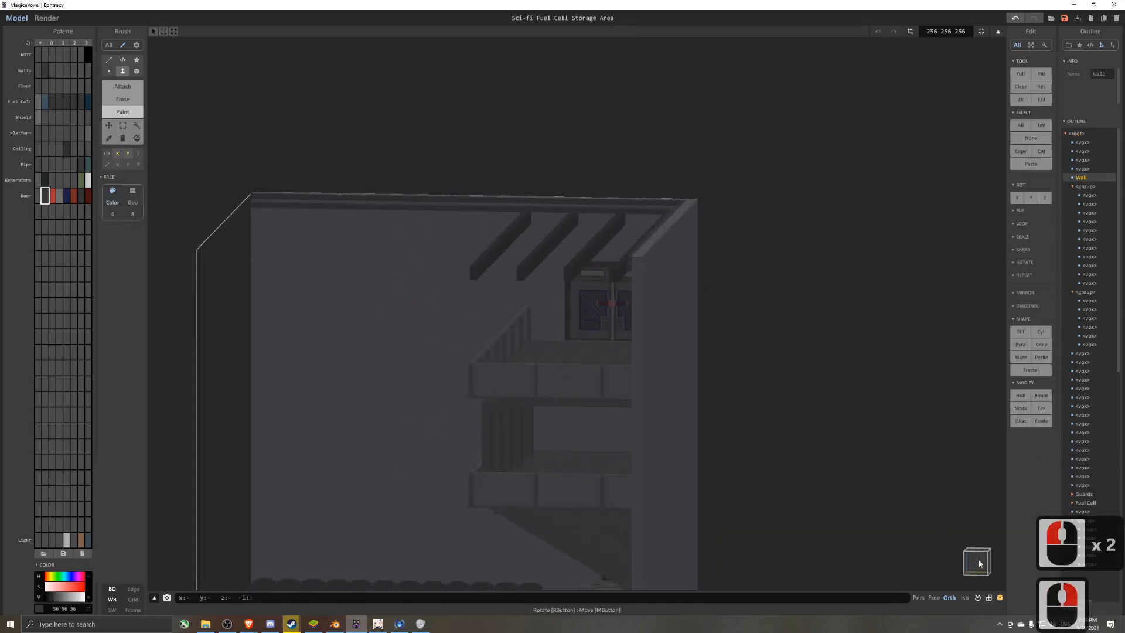
left_click(122, 125)
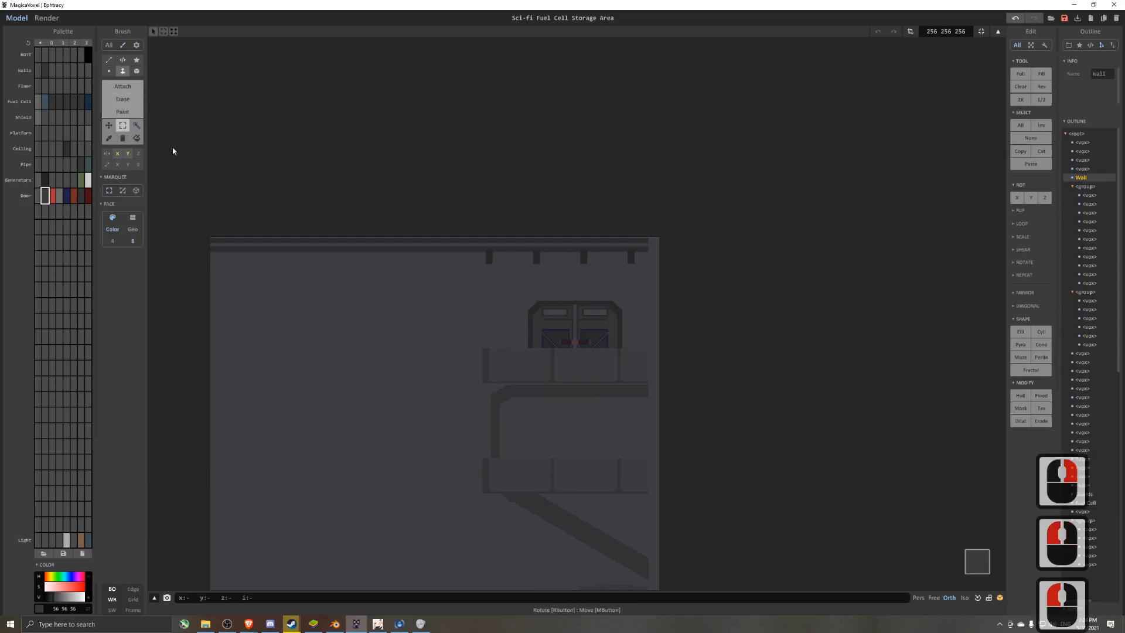
scroll(538, 321, "up", 4)
left_click_drag(511, 313, 640, 419)
scroll(646, 346, "up", 5)
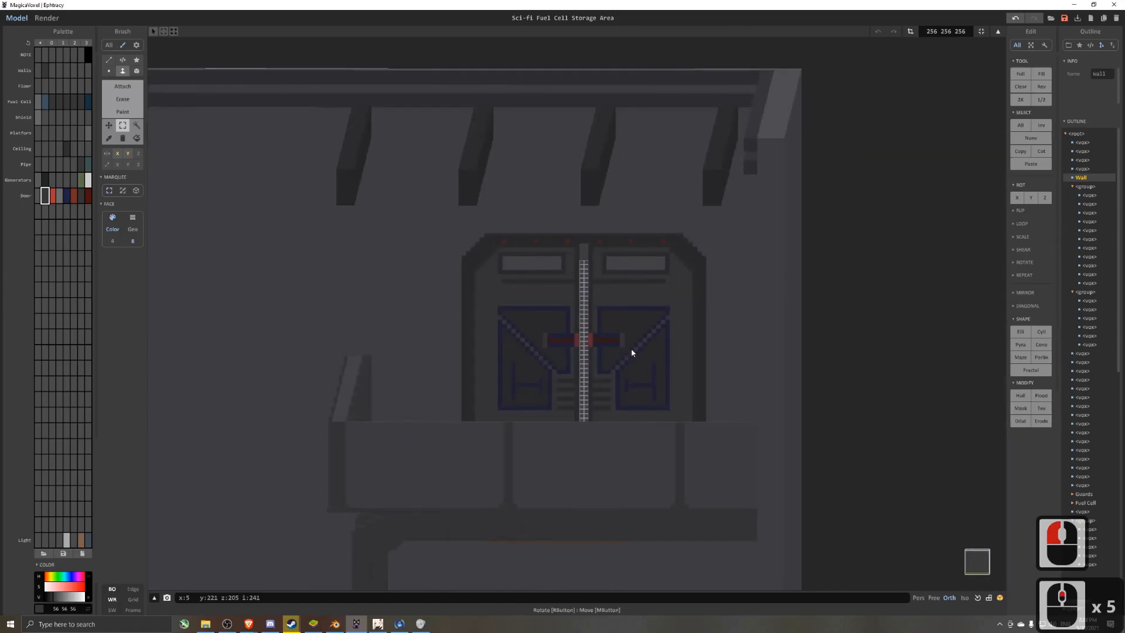
left_click(578, 287)
key("Delete")
- Select and delete the wall areas behind the door's upper windows
left_click_drag(502, 250, 673, 270)
key("Delete")
left_click(583, 245)
key("Delete")
left_click_drag(505, 252, 671, 273)
key("Delete")
left_click_drag(513, 259, 547, 287)
key("Delete")
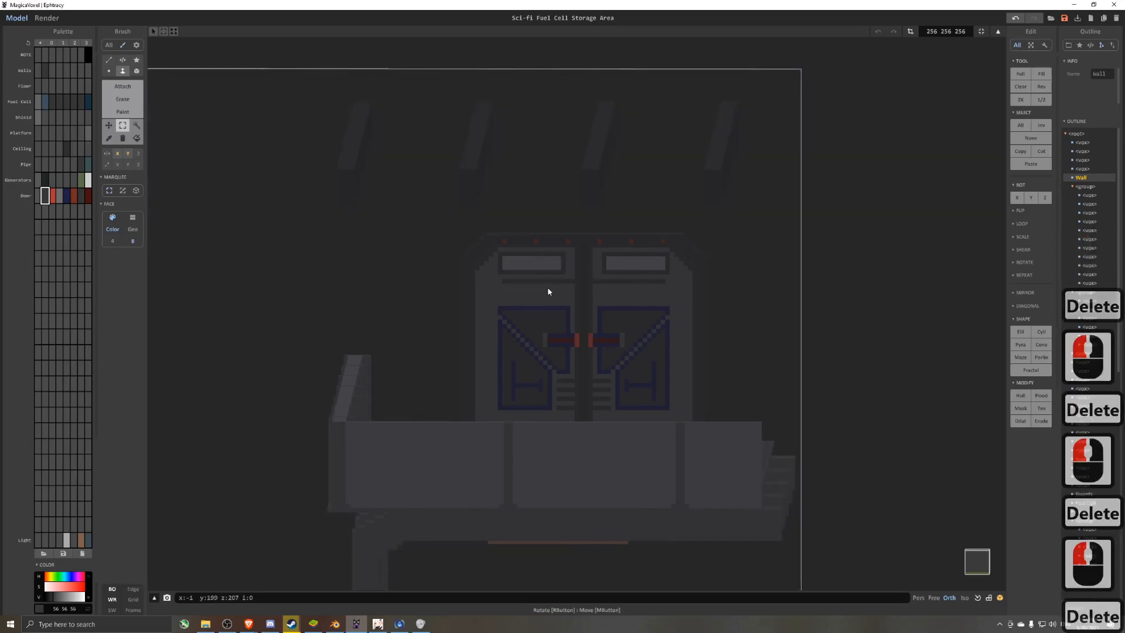
key("ctrl+z")
left_click_drag(503, 252, 533, 295)
key("Delete")
scroll(560, 289, "down", 5)
right_click_drag(525, 288, 451, 269)
key("ctrl+z")
scroll(518, 304, "down", 4)
- Leave the wall object and duplicate the door straight down onto the lower platform
key("Tab")
left_click(486, 301)
left_click_drag(452, 271, 463, 356, "shift")
right_click_drag(465, 358, 447, 361)
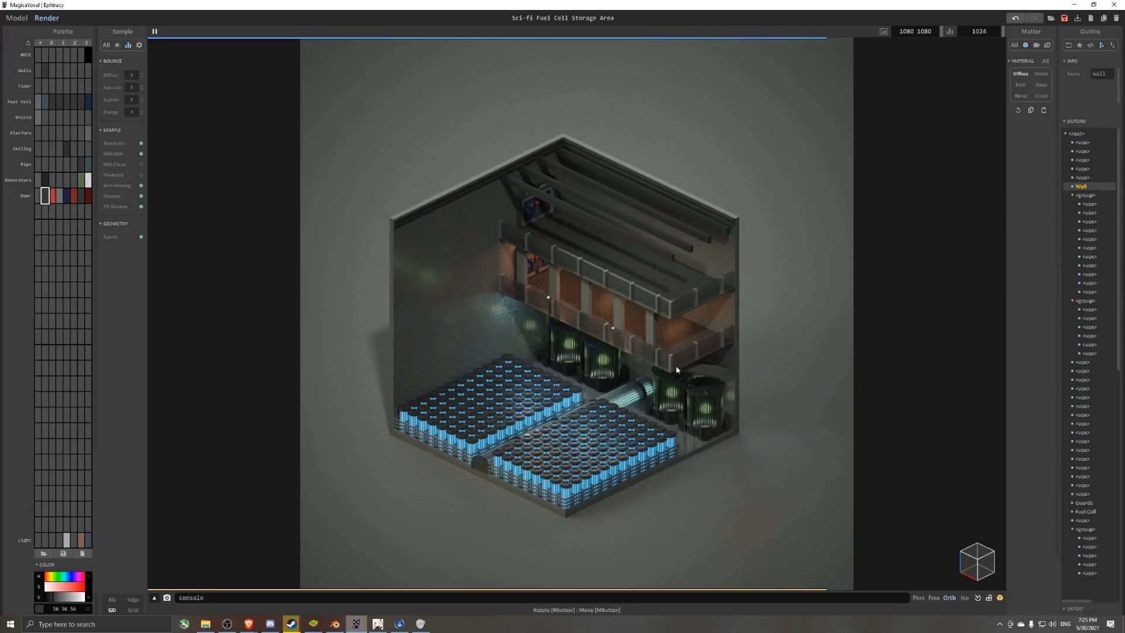
- In the rendered close-up of the door, pick the window colour and raise its glass material's transparency
scroll(590, 327, "up", 5)
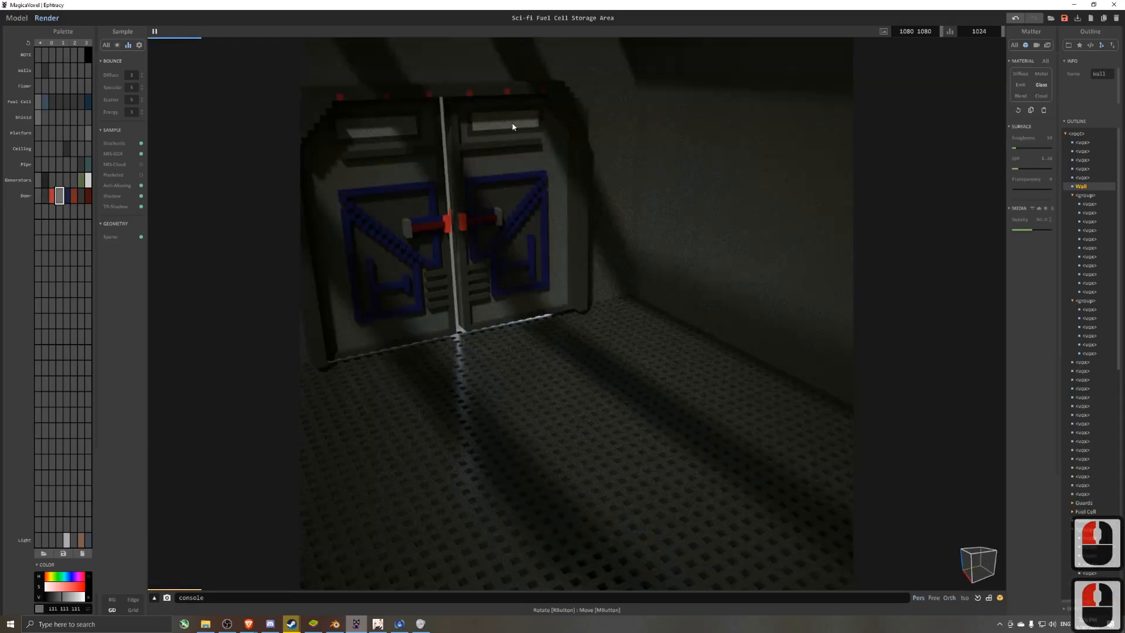
left_click(488, 123, "alt")
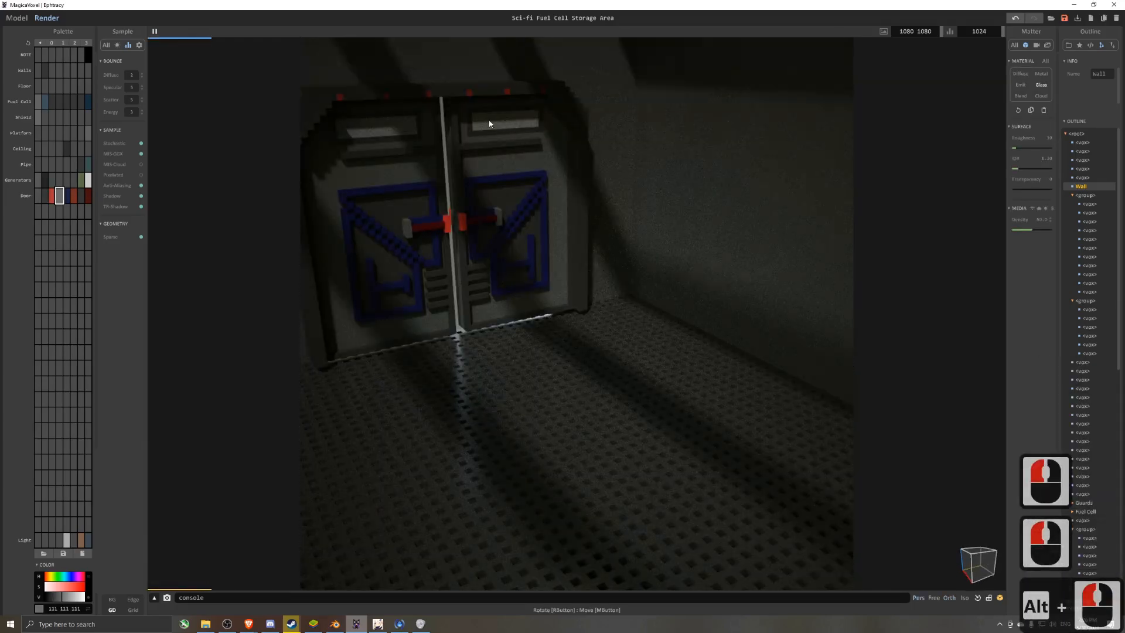
left_click(499, 124, "alt")
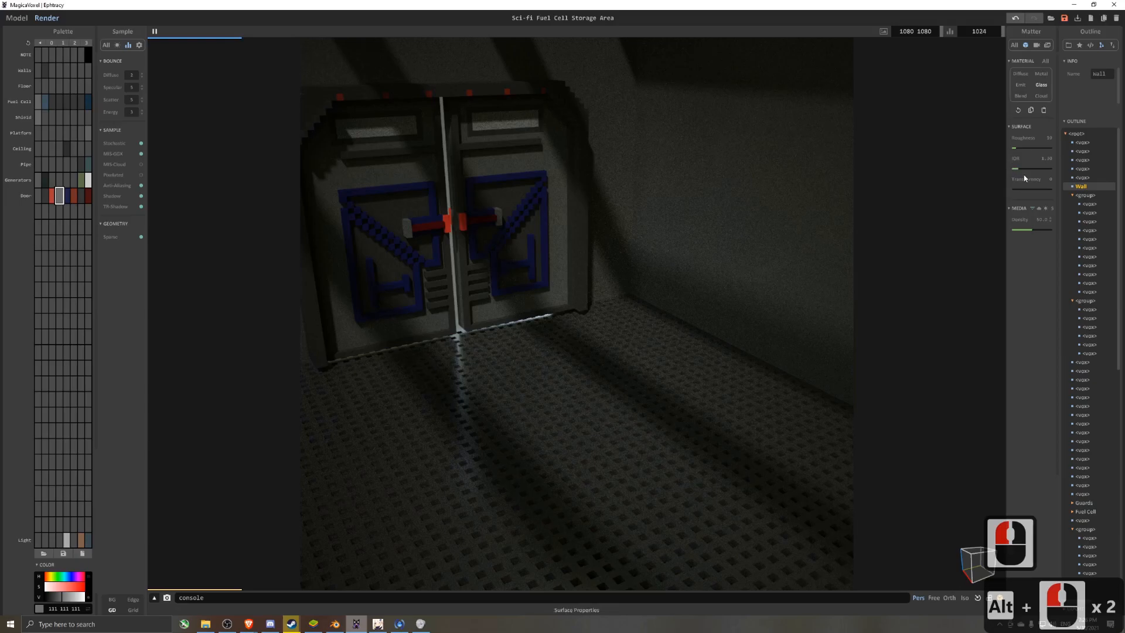
left_click(1046, 190)
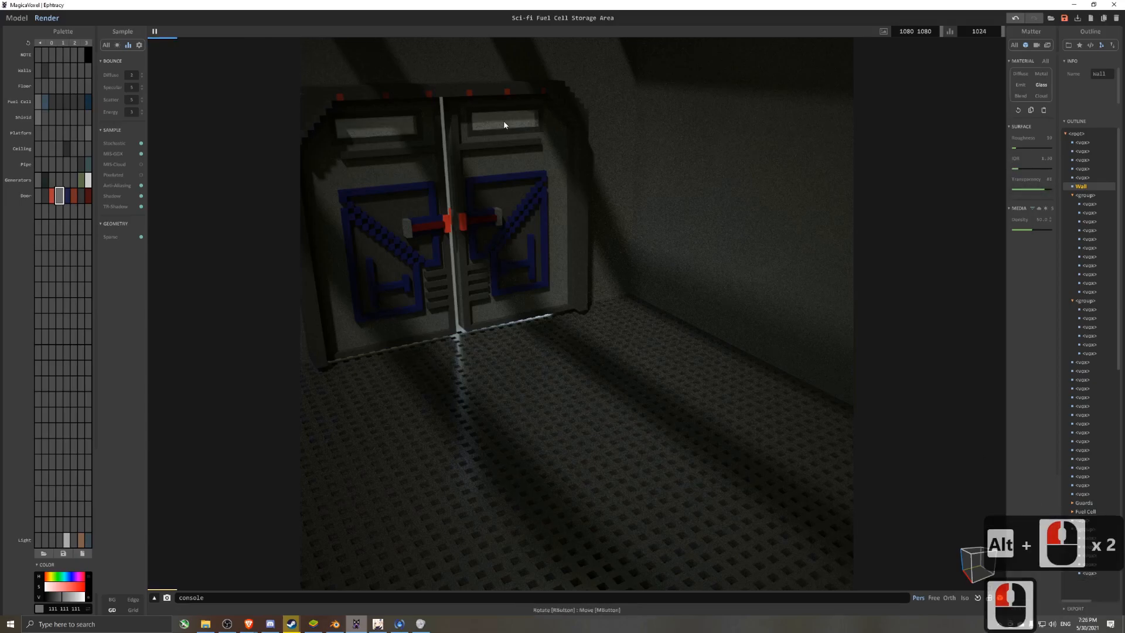
- Make the red door latch and the small red lights above the door emissive and raise their emission
left_click(460, 218, "alt")
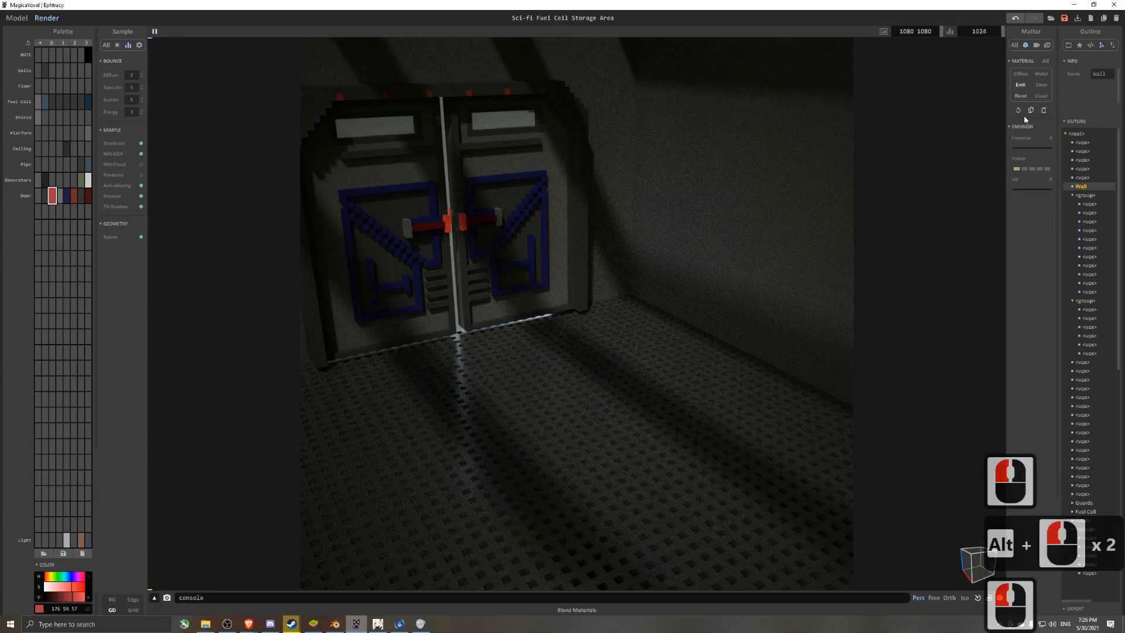
left_click(1036, 149)
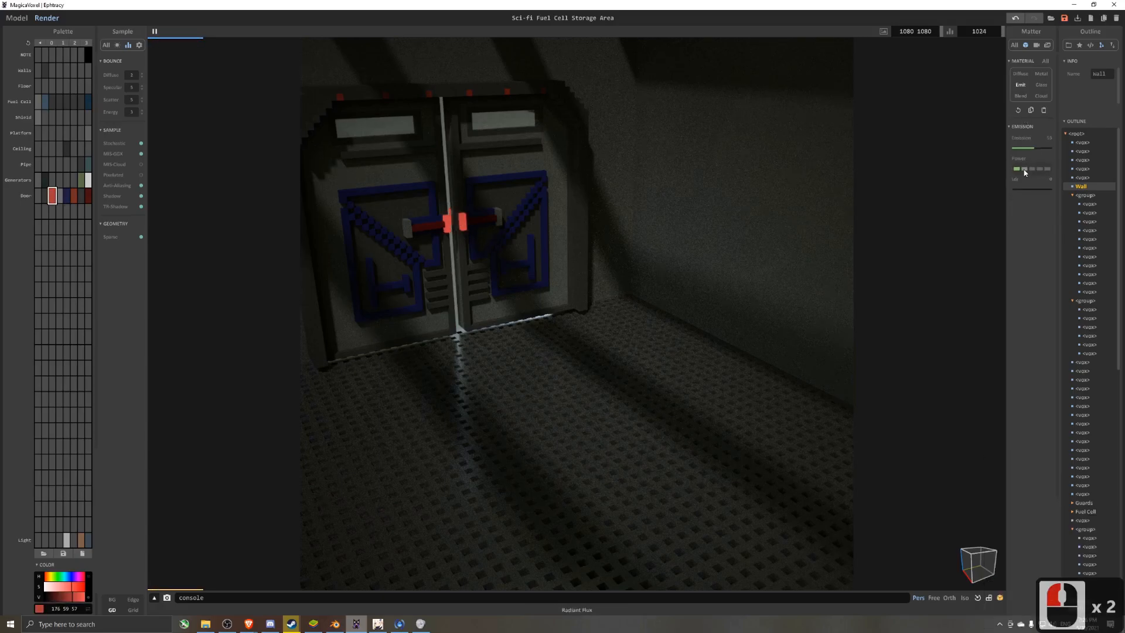
left_click(517, 230, "alt")
left_click(1024, 88)
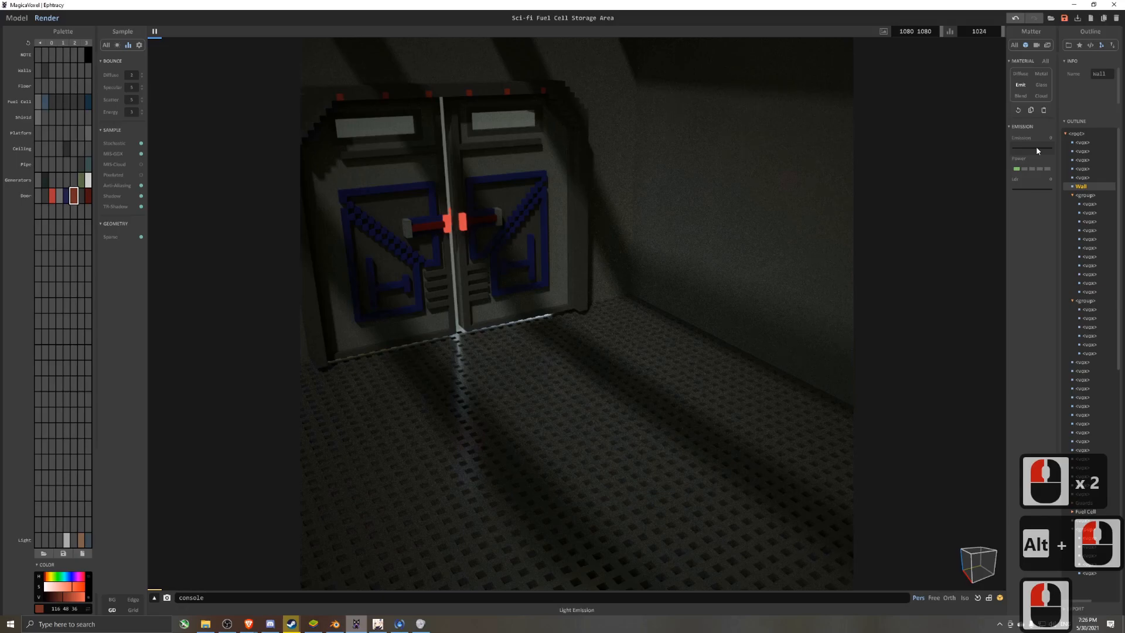
left_click_drag(1037, 150, 1047, 151)
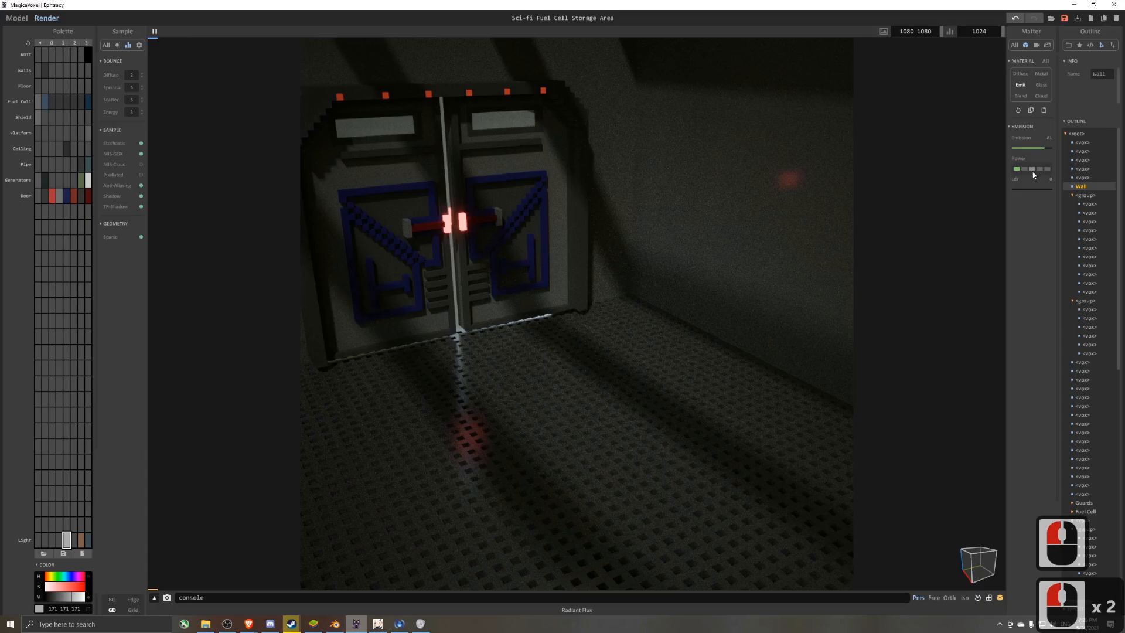
- Raise the emission power of the lights above the door, and make the door's grey and blue colours metal, adjusting the metallic amount
left_click(1033, 168)
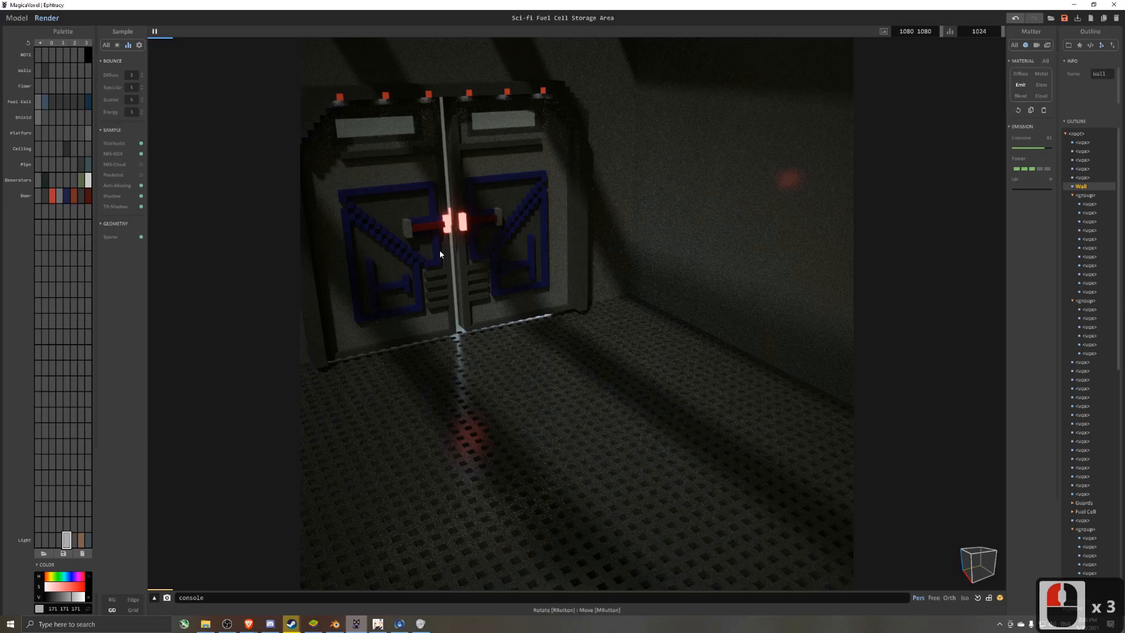
left_click(441, 255, "shift")
left_click(1042, 73)
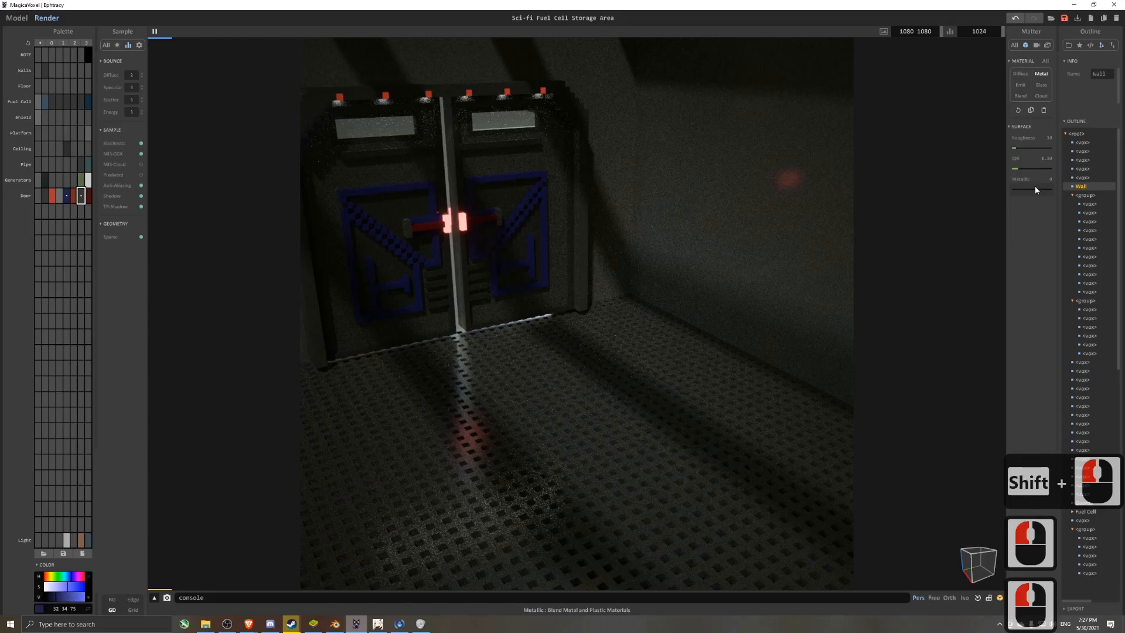
left_click(1035, 189)
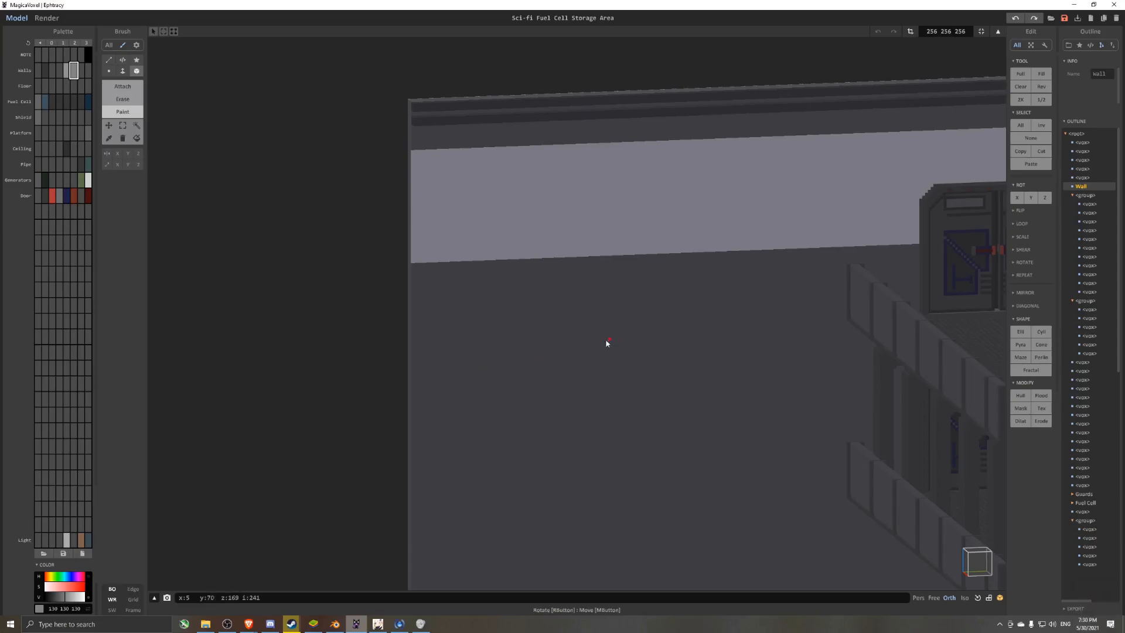
- Look over the walls and platforms from a wider angle, and switch to GIMP
middle_click_drag(545, 362, 469, 374)
right_click_drag(470, 375, 566, 353)
scroll(532, 354, "down", 5)
middle_click(532, 354)
scroll(547, 354, "up", 1)
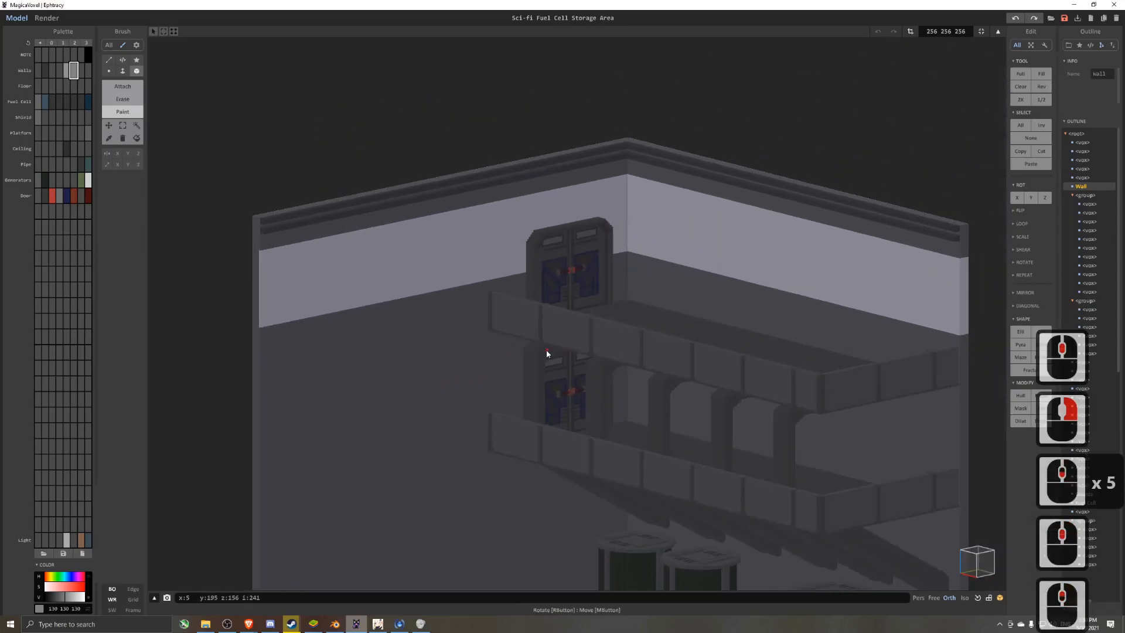
left_click(149, 625)
type("gimp")
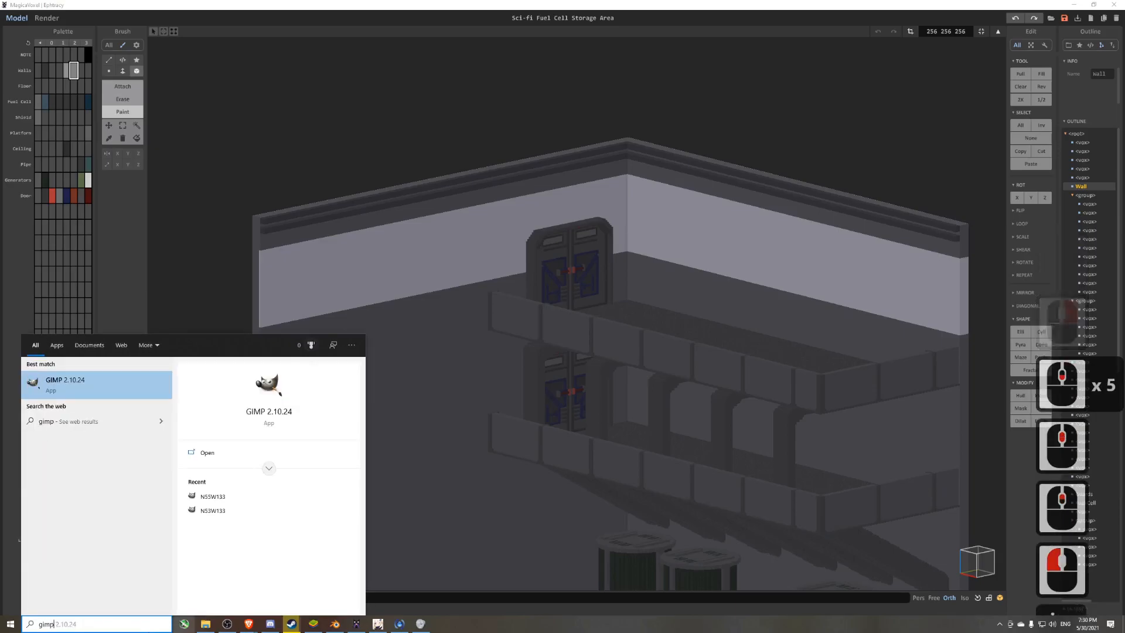
key("Return")
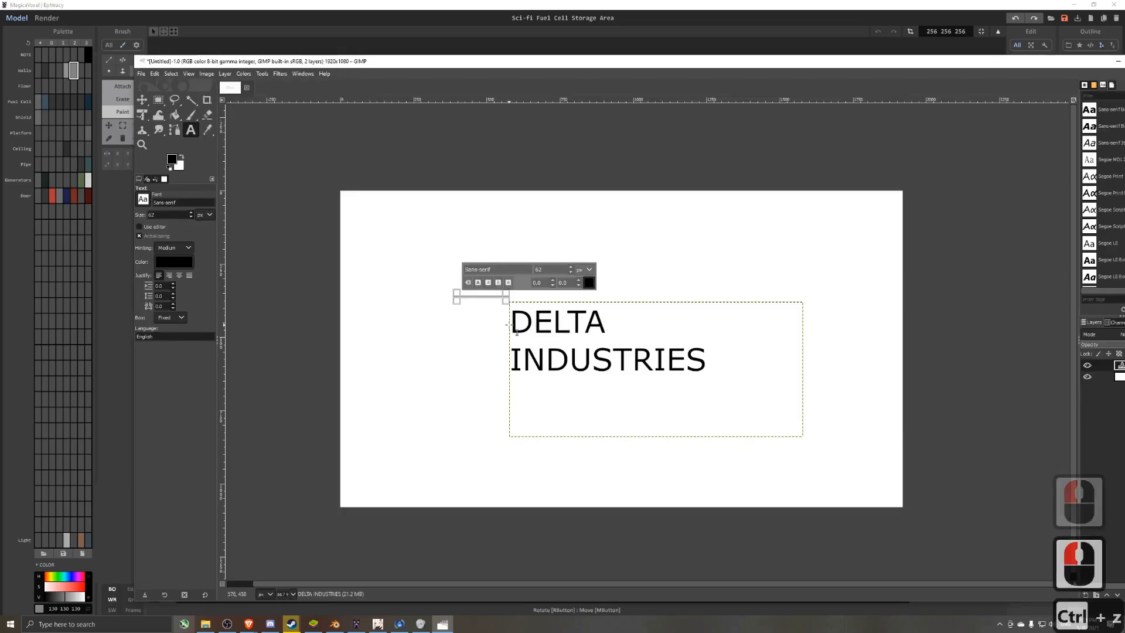
- Widen the text box so that DELTA INDUSTRIES fits on a single line, and leave the text deselected
key("ctrl+z")
left_click(527, 344)
left_click(527, 344)
left_click_drag(595, 363, 630, 375)
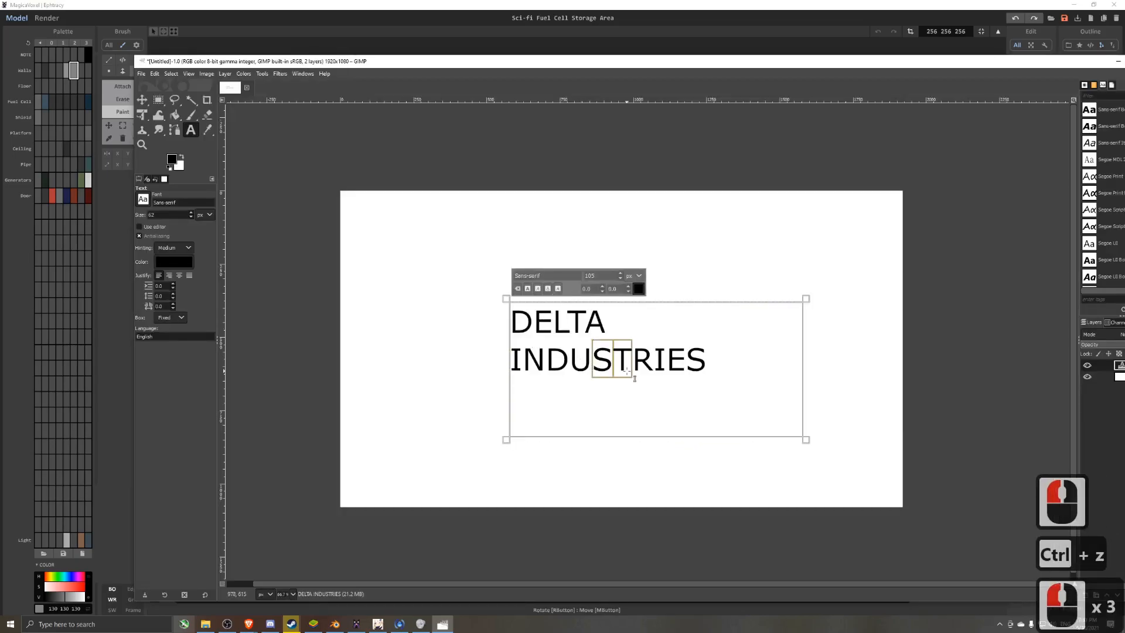
left_click_drag(516, 441, 395, 440)
left_click(695, 248)
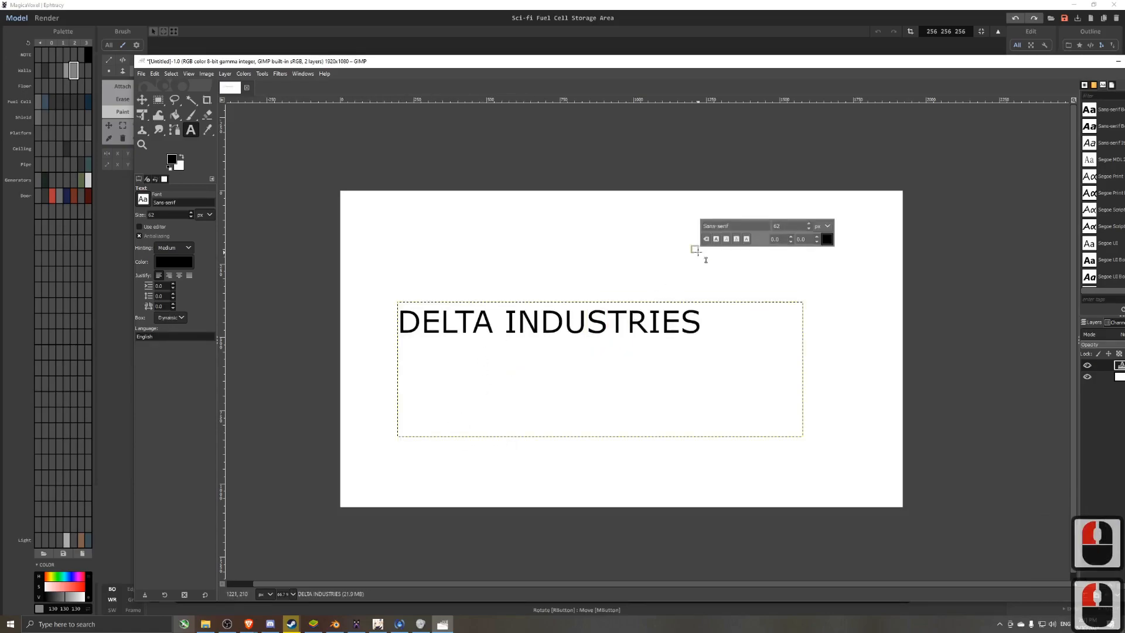
key("Return")
left_click(630, 173)
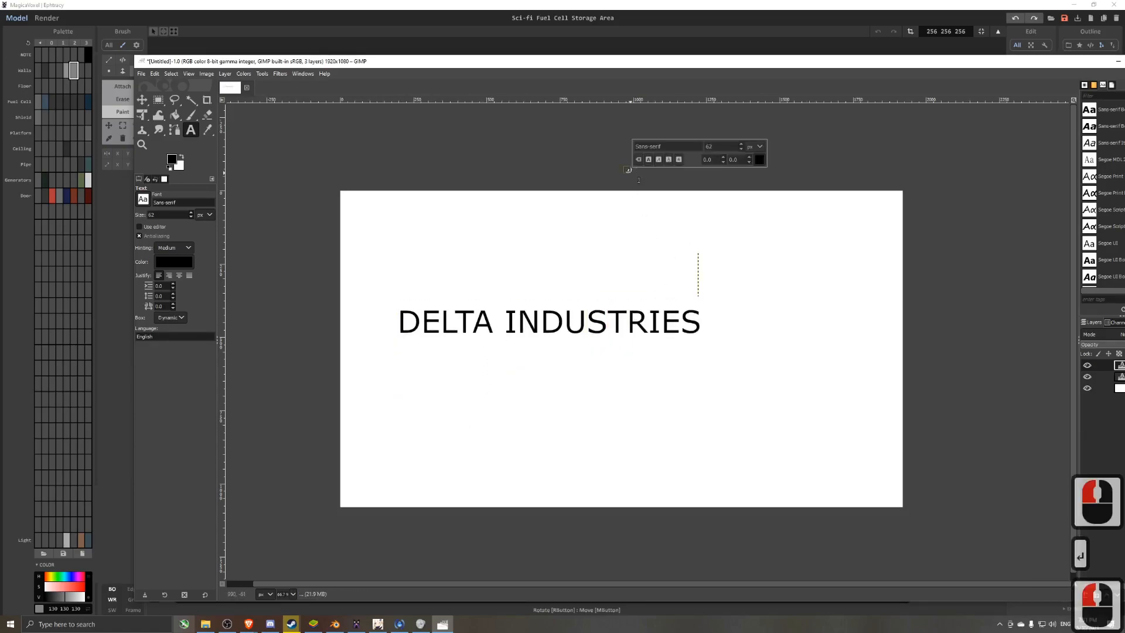
left_click(864, 165)
key("Return")
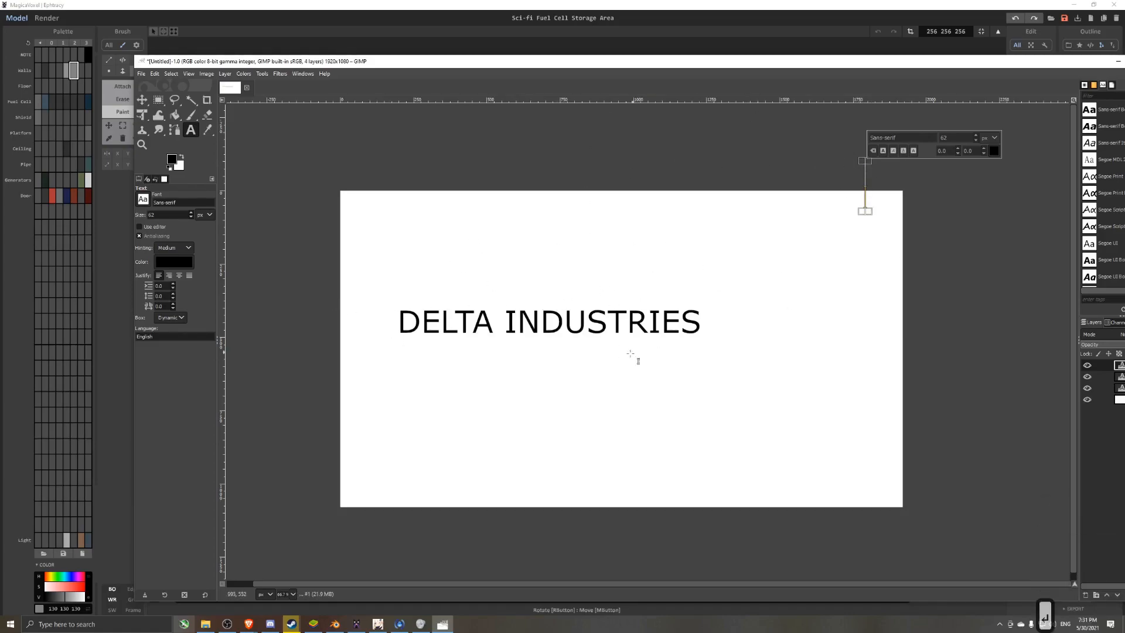
- Switch to the Snipping Tool and capture a rectangle around the DELTA INDUSTRIES text
left_click(67, 624)
type("snip")
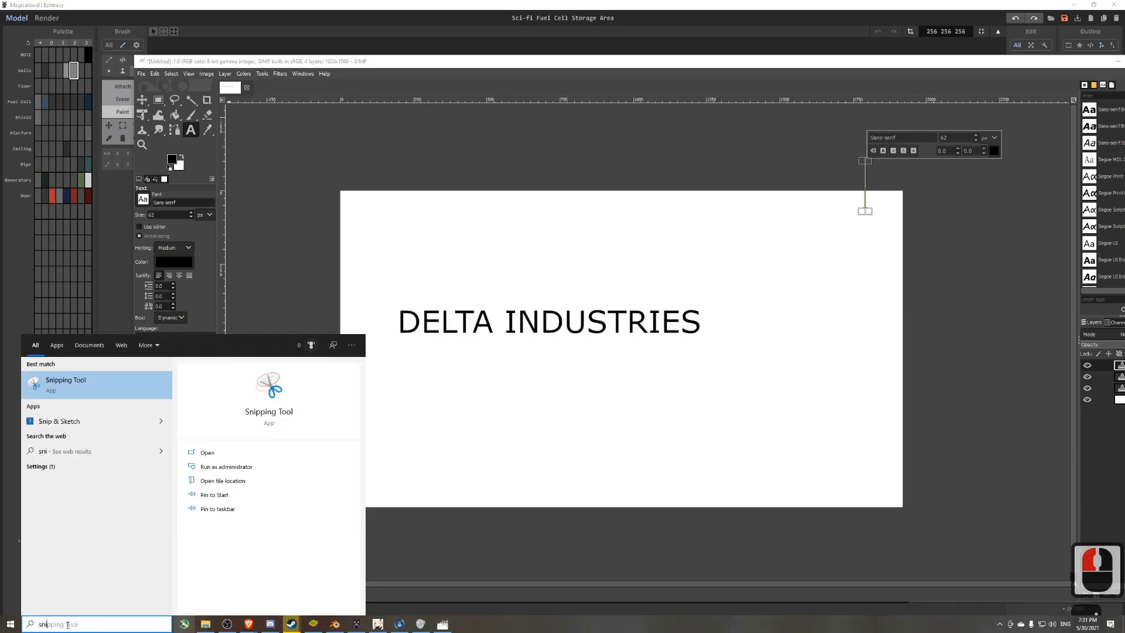
key("Return")
left_click(513, 109)
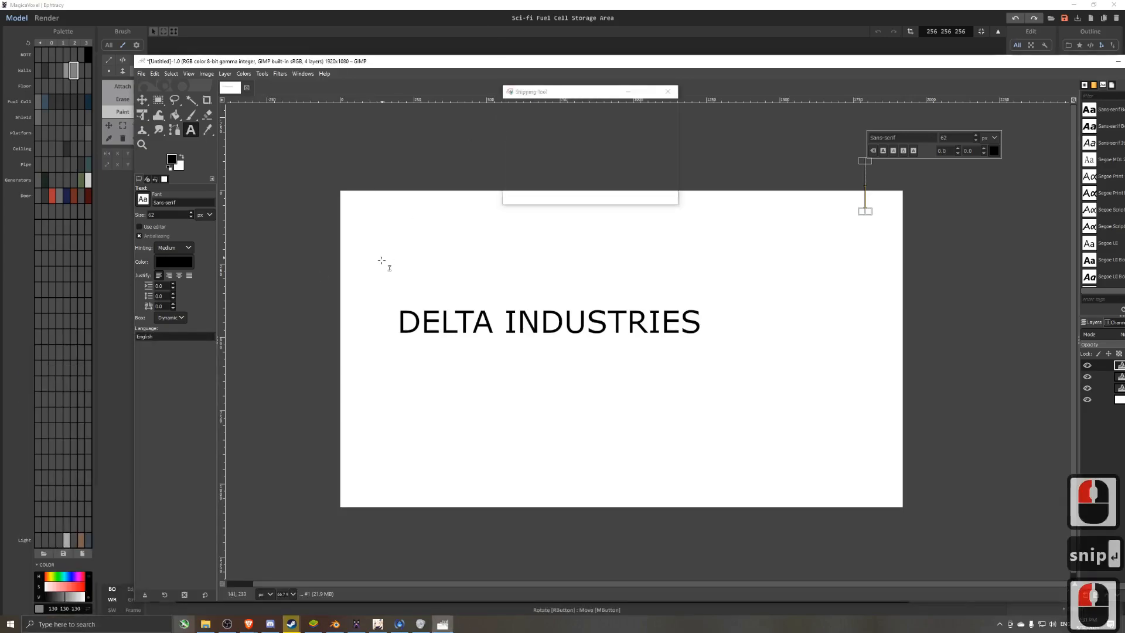
left_click_drag(378, 280, 744, 375)
- Save the snip to the Desktop as the PNG file Capture
right_click(567, 314)
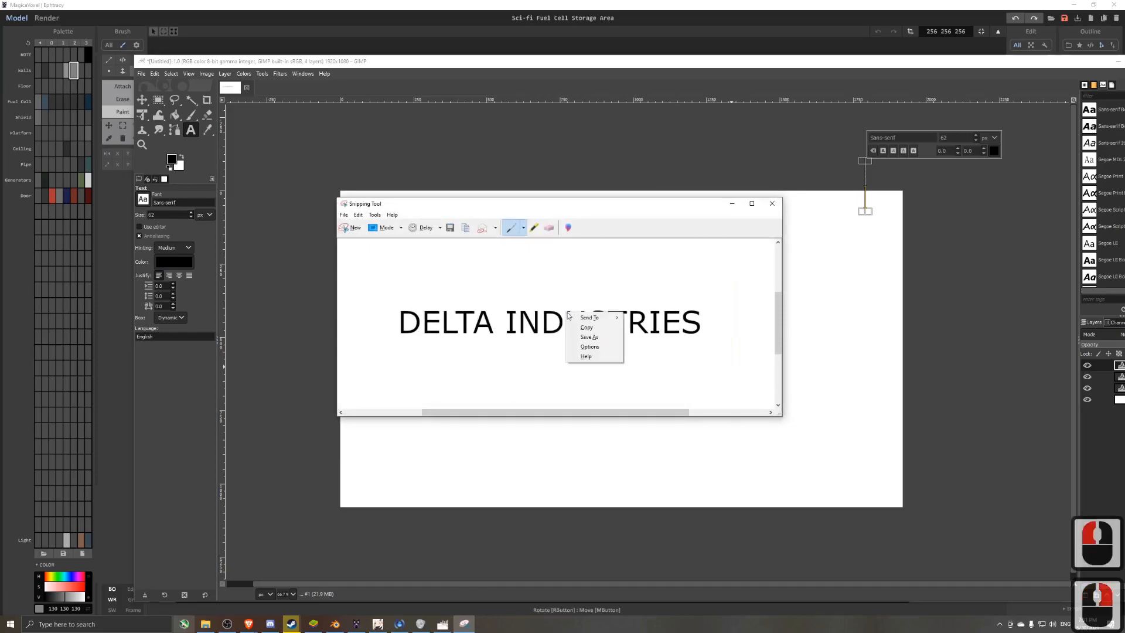
left_click(587, 337)
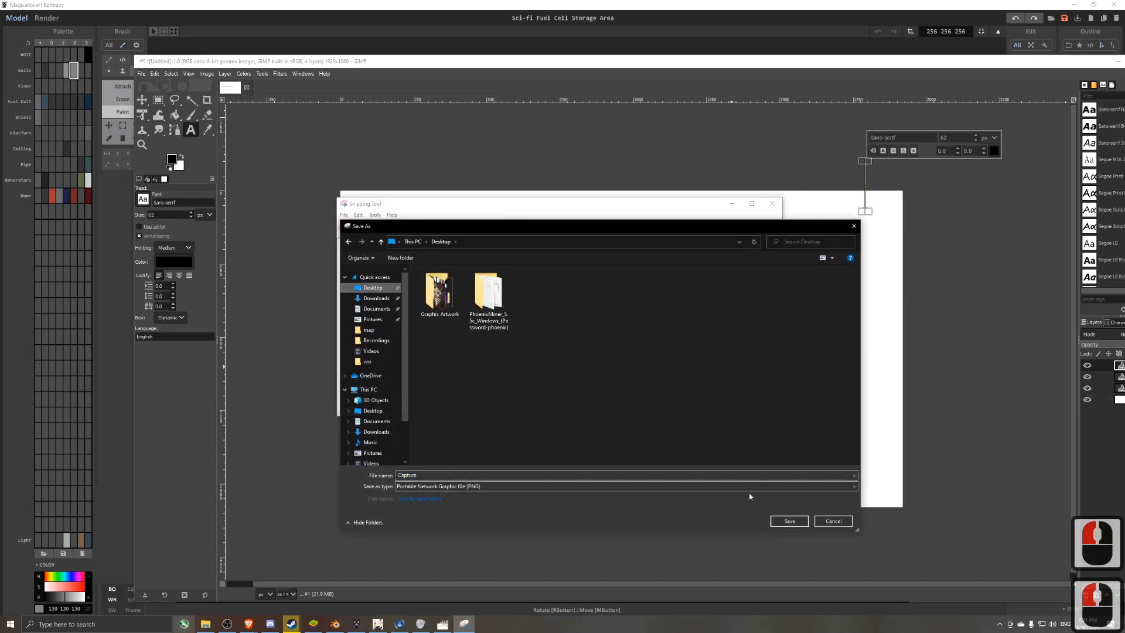
left_click(790, 522)
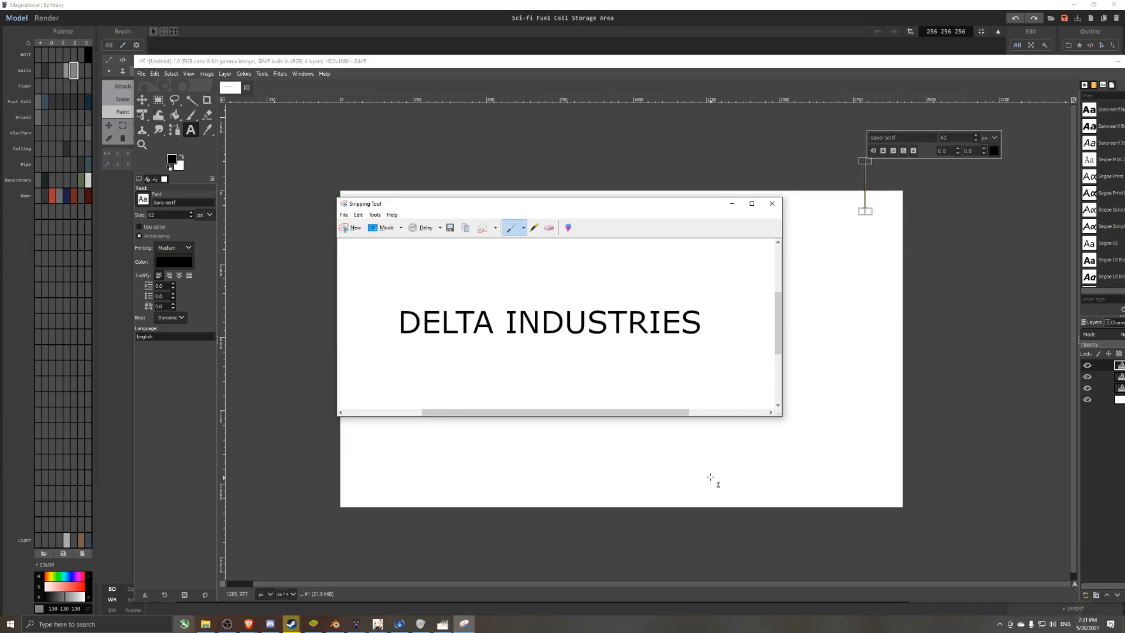
- Import the Capture image from the desktop into the MagicaVoxel scene and move it clear of the room
key("super+d")
left_click(11, 233)
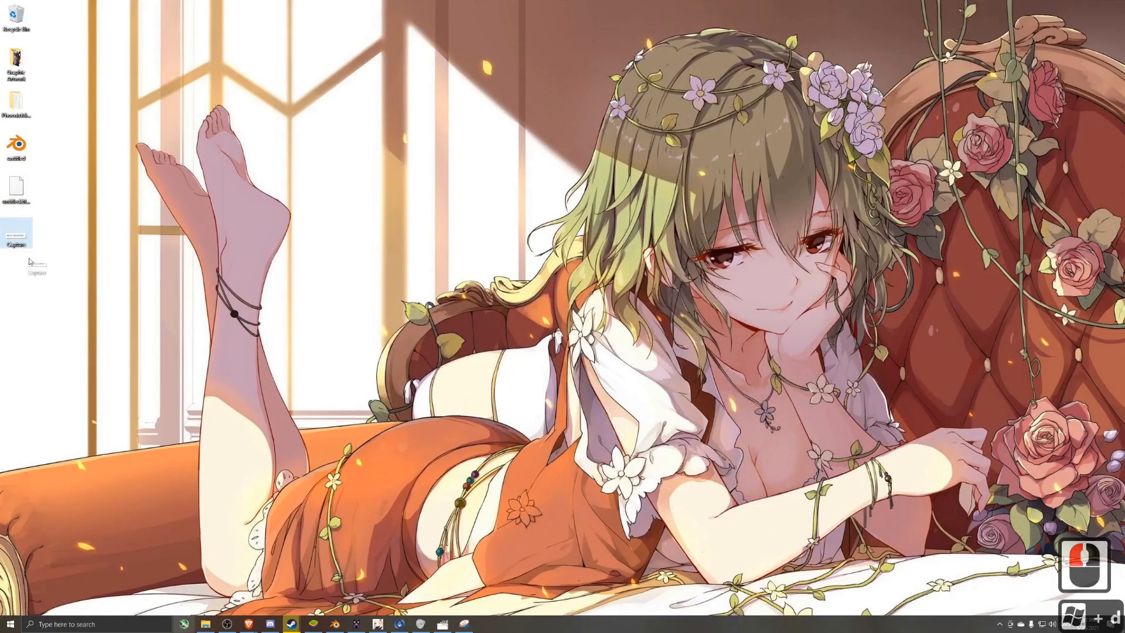
left_click(357, 623)
scroll(640, 410, "down", 5)
scroll(640, 410, "down", 5)
right_click_drag(640, 410, 577, 496)
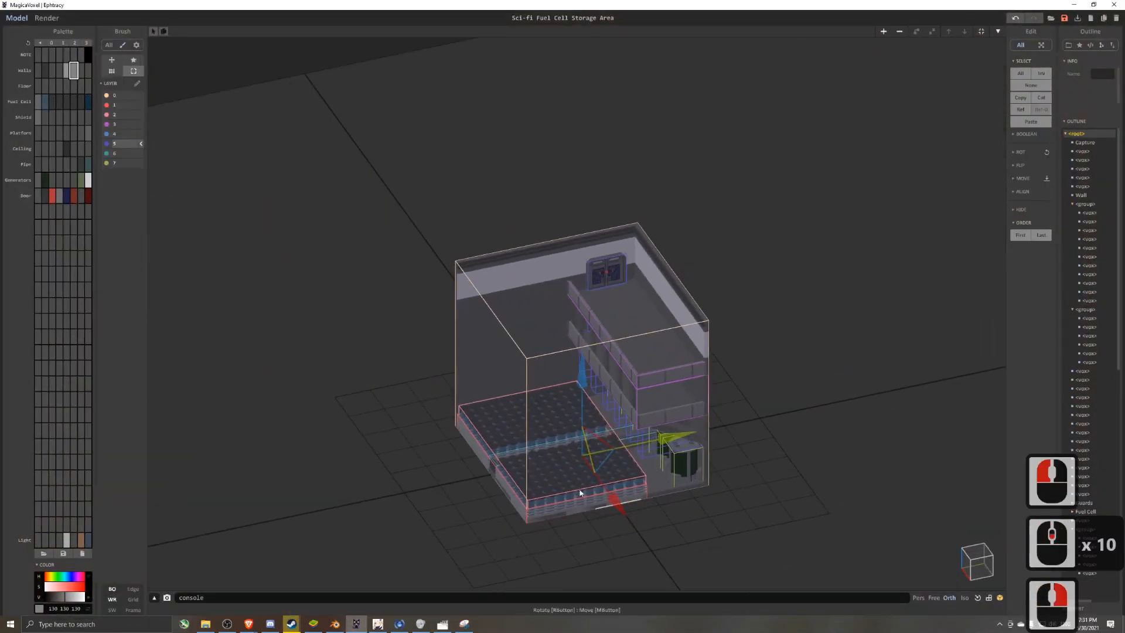
left_click_drag(654, 446, 465, 494)
- Open the imported sign for editing and select all its dark letter voxels by colour
right_click_drag(465, 494, 509, 551)
scroll(498, 539, "up", 3)
middle_click_drag(492, 540, 525, 363)
scroll(468, 457, "up", 5)
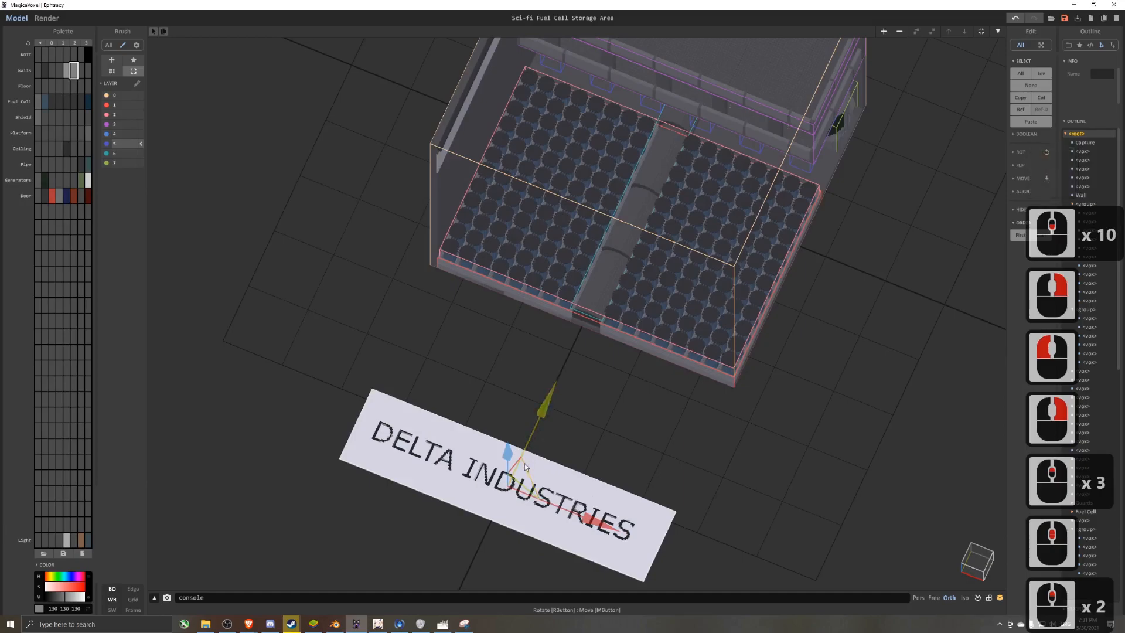
middle_click_drag(422, 493, 477, 340)
scroll(476, 340, "up", 1)
double_click(477, 337)
scroll(476, 337, "up", 5)
left_click(137, 125)
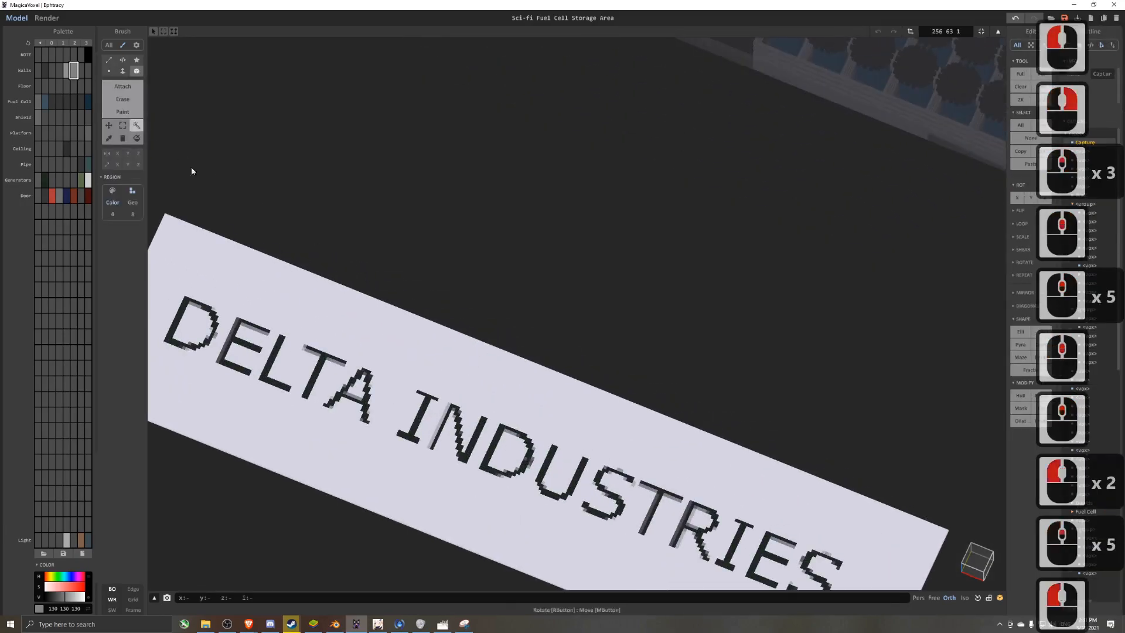
scroll(194, 378, "up", 4)
middle_click_drag(193, 382, 481, 288)
left_click(476, 293)
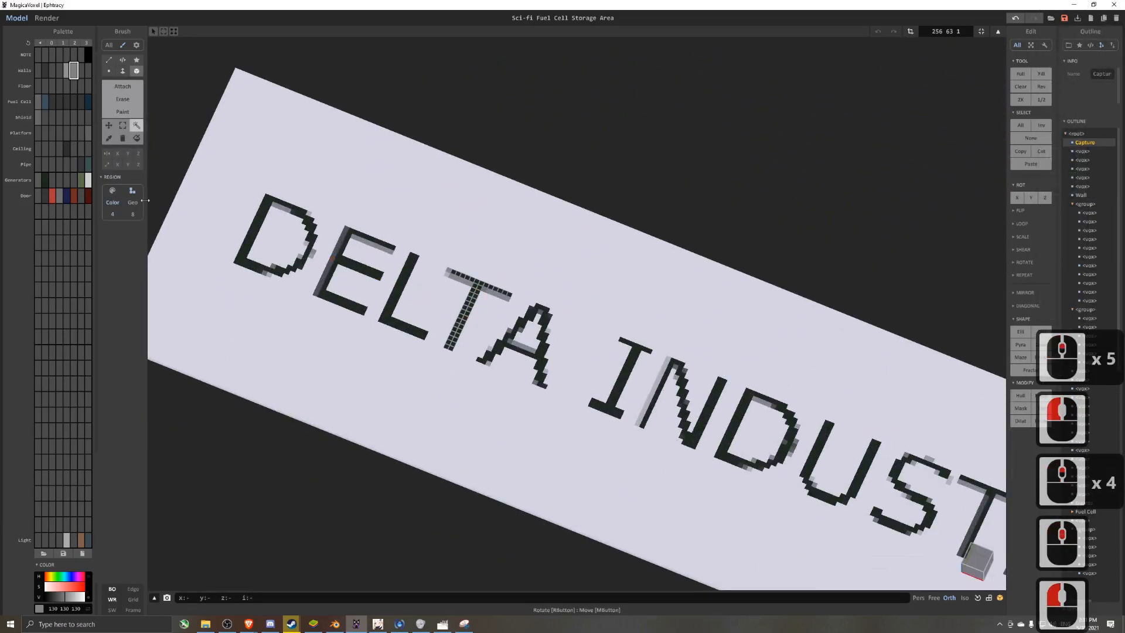
left_click(119, 194)
left_click(396, 297)
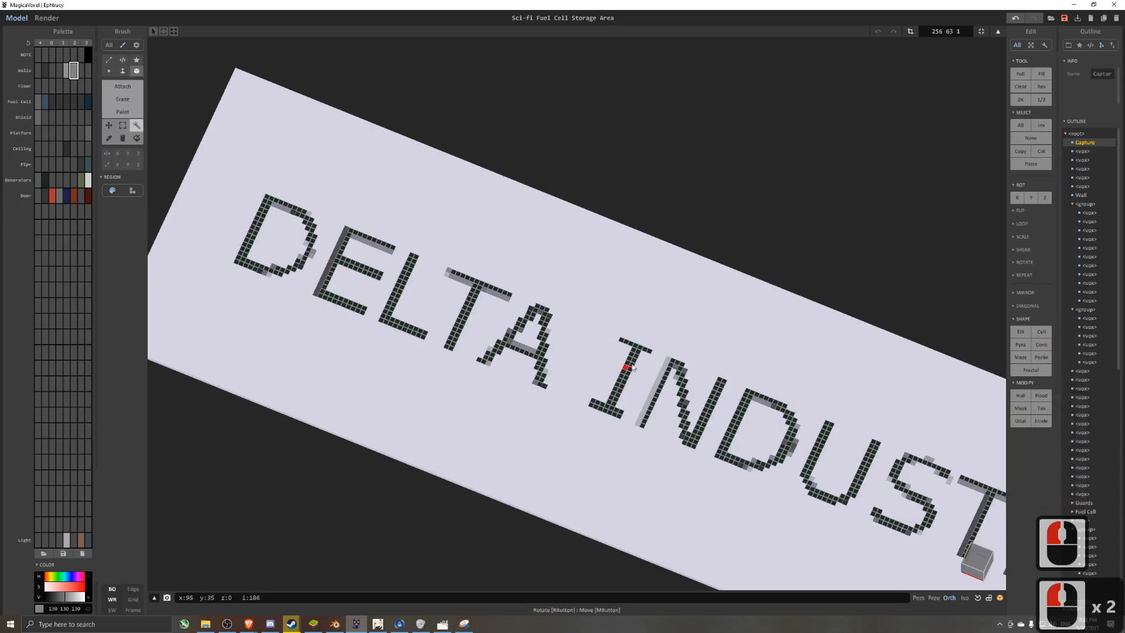
- Invert the selection and delete the sign's white background, keeping only the letters
middle_click_drag(864, 457, 644, 343)
scroll(643, 346, "down", 2)
scroll(578, 308, "up", 1)
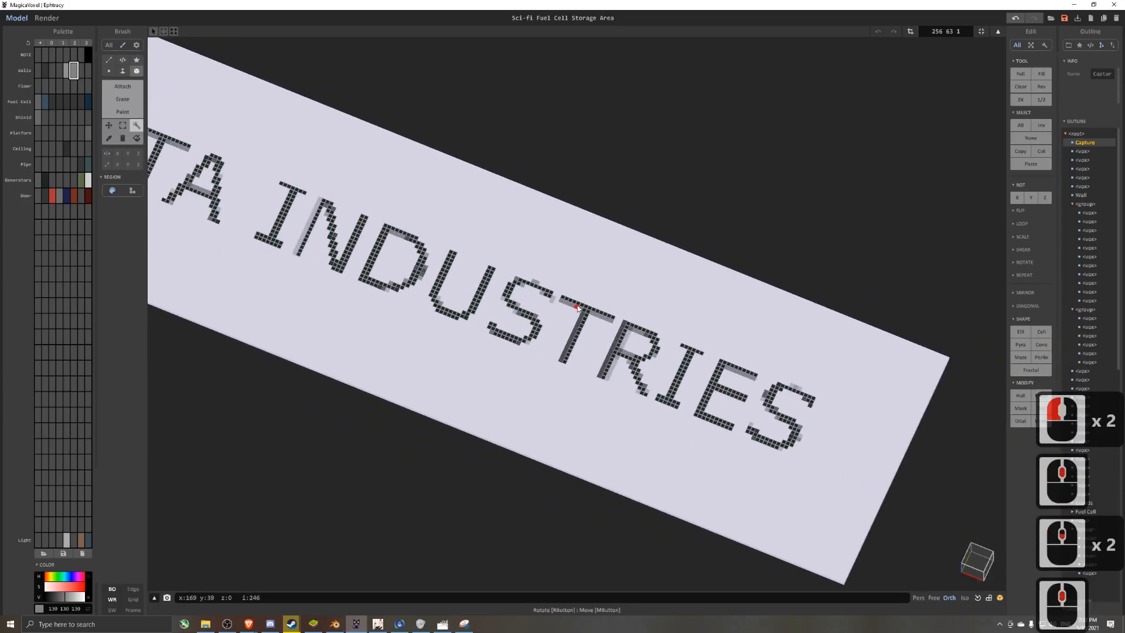
key("ctrl+i")
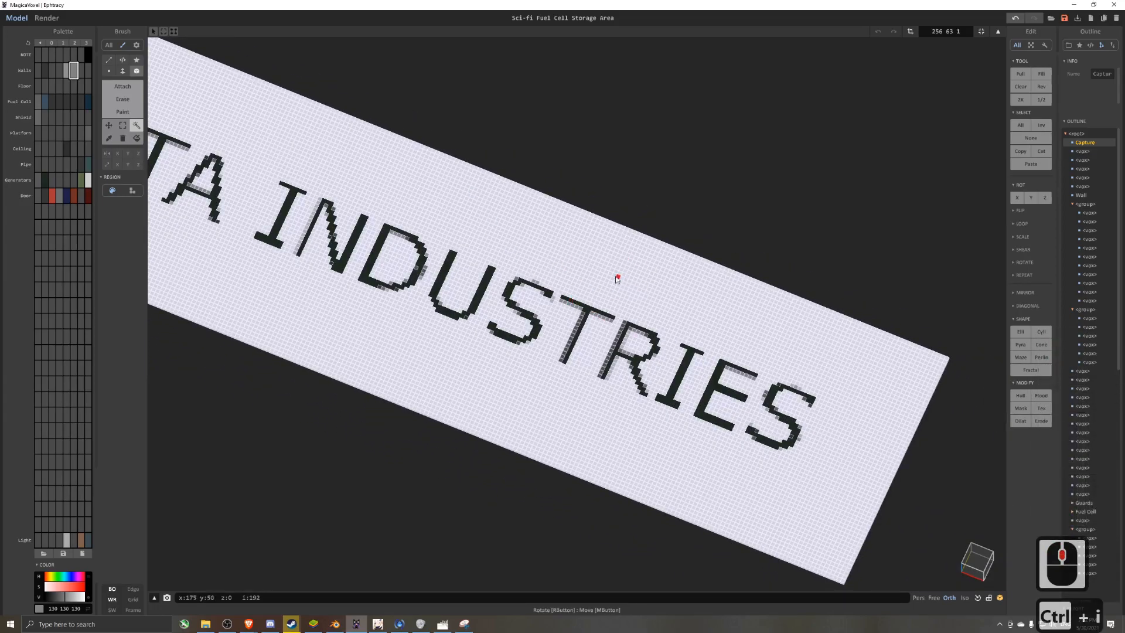
middle_click(595, 307)
key("Delete")
- Recolour all the letters with the chosen wall grey and clear the selection
right_click_drag(598, 304, 422, 244)
scroll(295, 202, "up", 2)
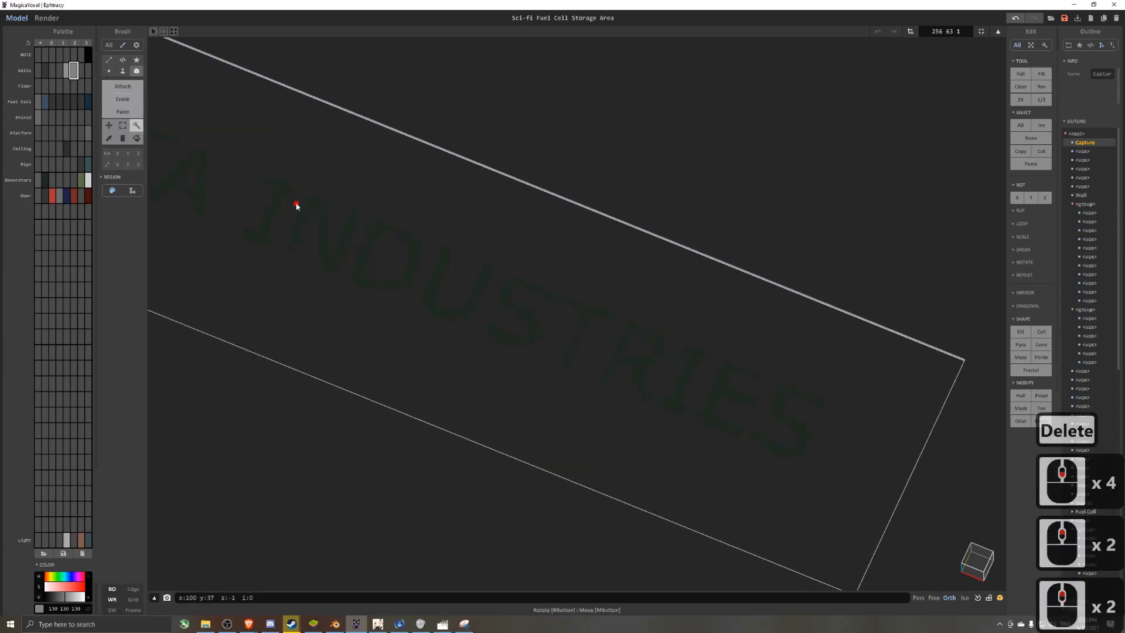
key("ctrl+a")
left_click(262, 194)
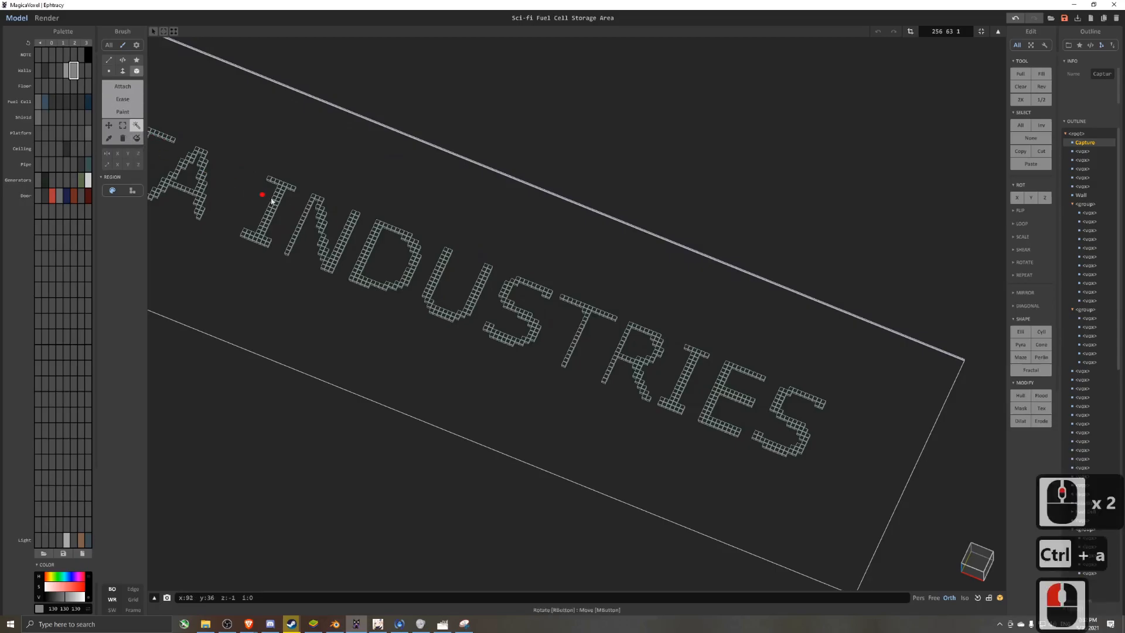
left_click(137, 138)
left_click(318, 201)
scroll(355, 197, "down", 5)
middle_click_drag(457, 246, 460, 305)
key("ctrl+d")
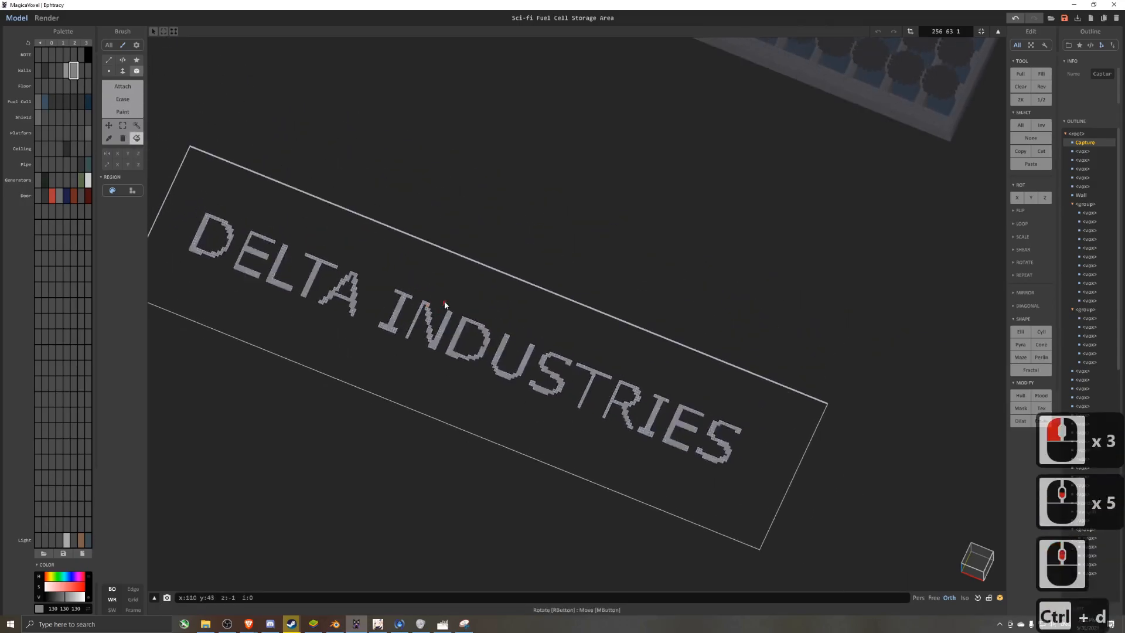
scroll(476, 306, "down", 5)
mouse_move(475, 306)
right_mouse_down()
mouse_move(510, 329)
mouse_move(515, 349)
mouse_move(487, 295)
mouse_move(504, 353)
mouse_move(558, 303)
right_mouse_up()
scroll(504, 353, "down", 3)
scroll(537, 326, "up", 7)
scroll(564, 296, "up", 3)
scroll(566, 298, "up", 3)
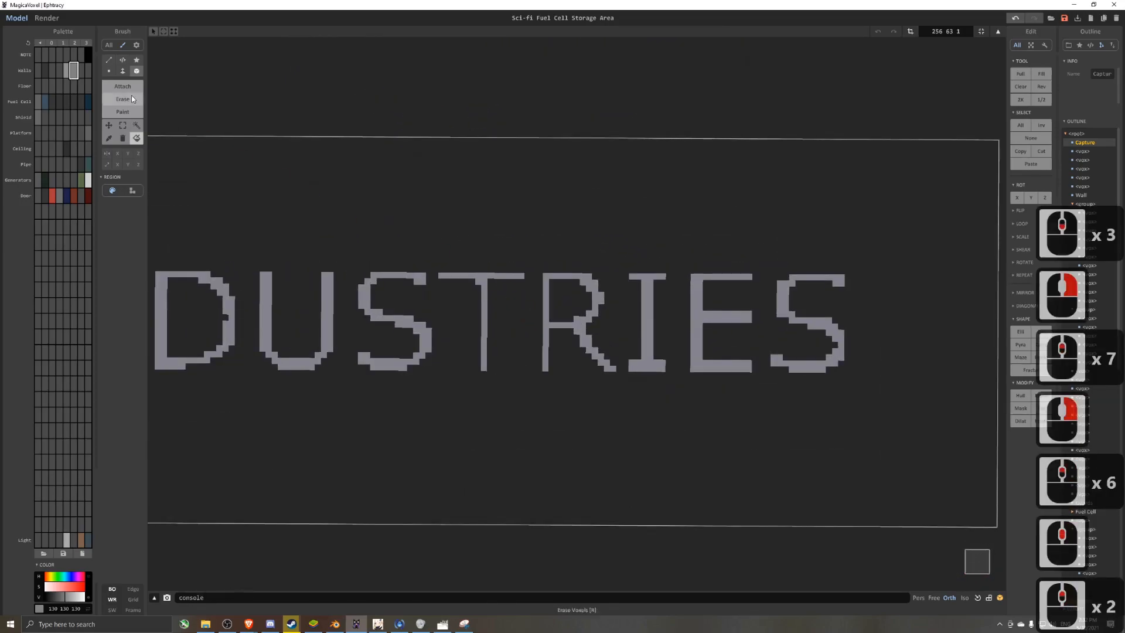
left_click(567, 326)
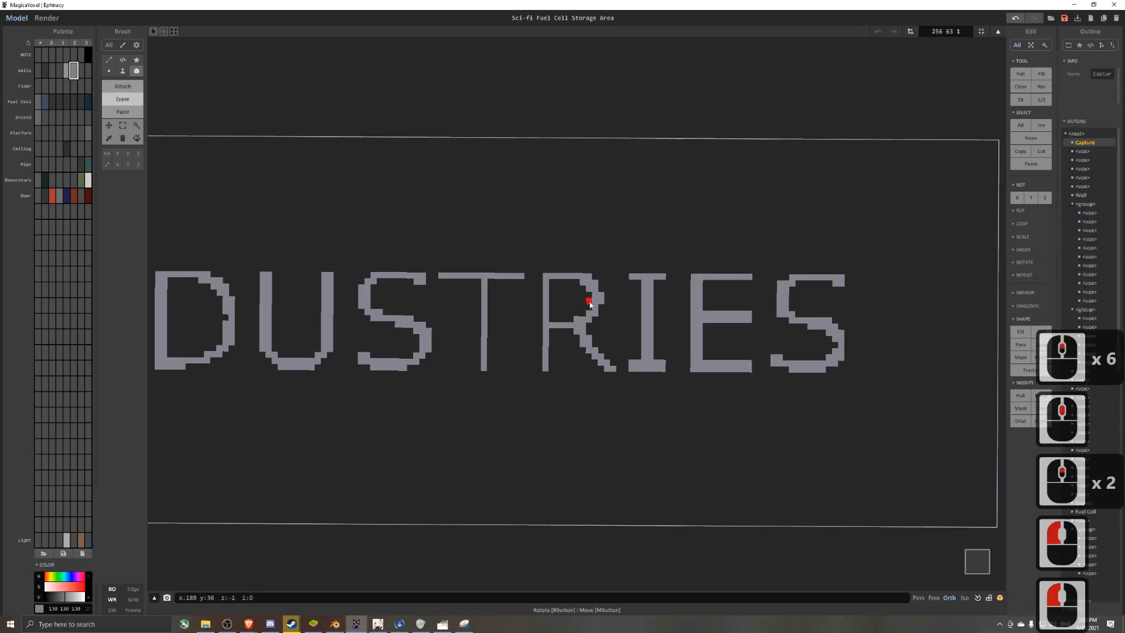
key("ctrl+z")
scroll(617, 303, "down", 6, "ctrl")
scroll(617, 303, "down", 9)
mouse_move(617, 303)
right_mouse_down()
mouse_move(623, 324)
mouse_move(676, 346)
right_mouse_up()
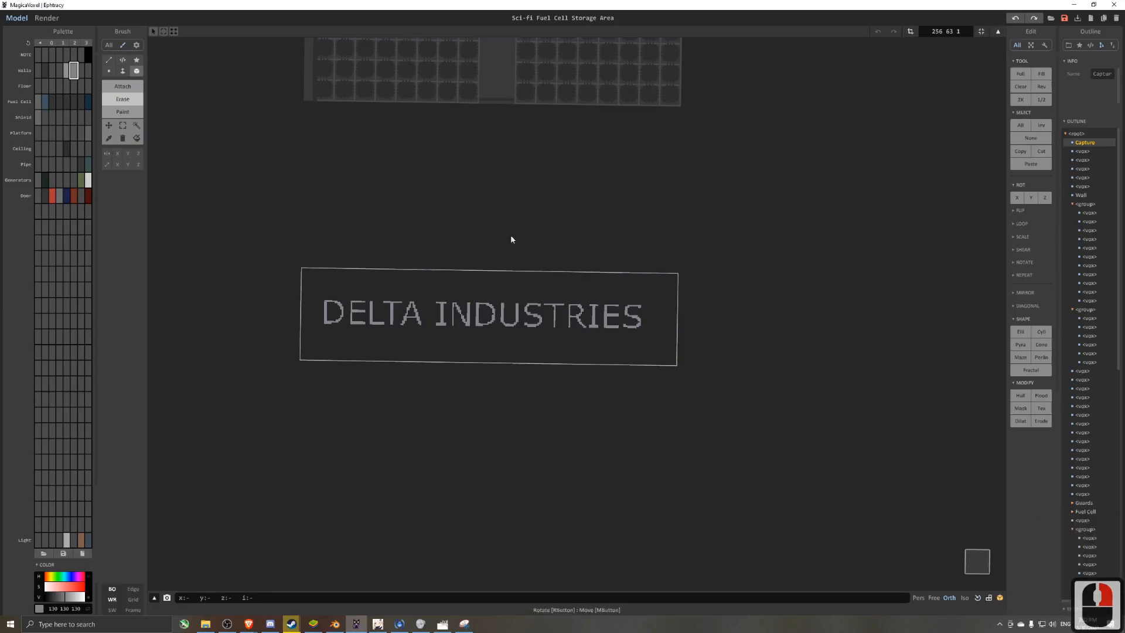
- Copy the word INDUSTRIES and shrink the sign's model bounds to fit the lettering
left_click(120, 126)
left_click(119, 125)
left_click_drag(434, 291, 682, 387)
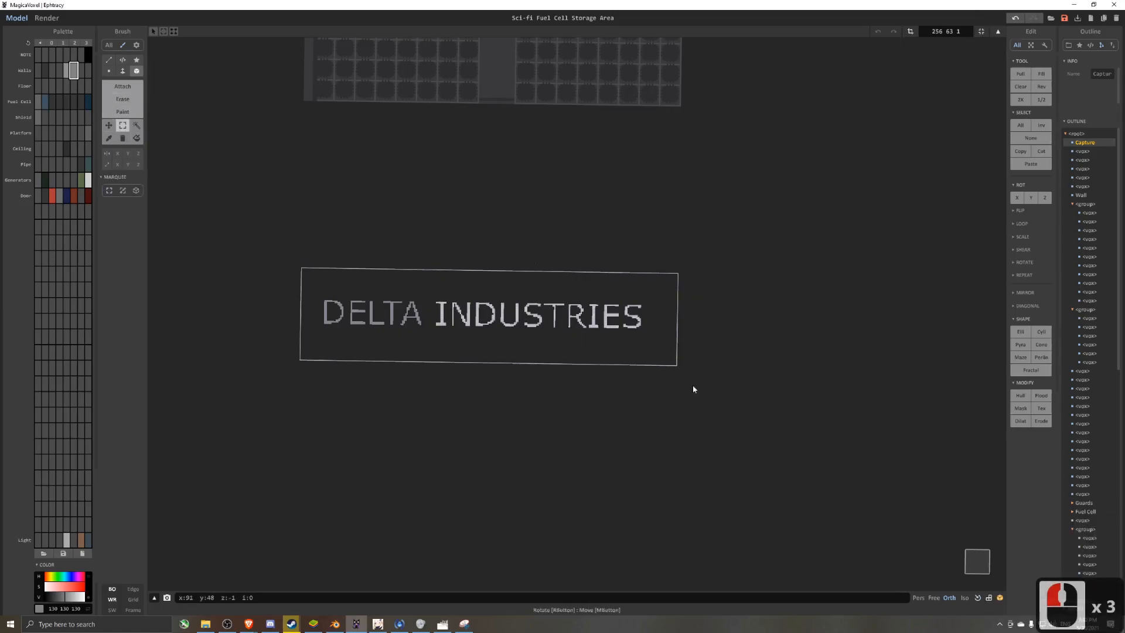
key("ctrl+c")
left_click(983, 37)
key("Tab")
key("Tab")
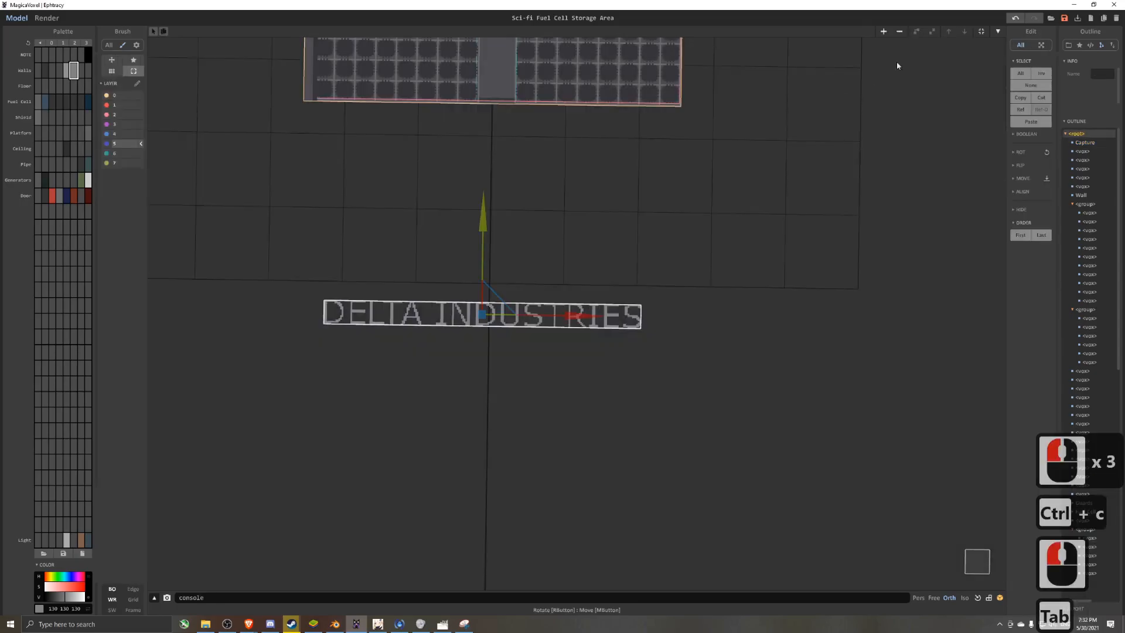
key("Tab")
key("Tab")
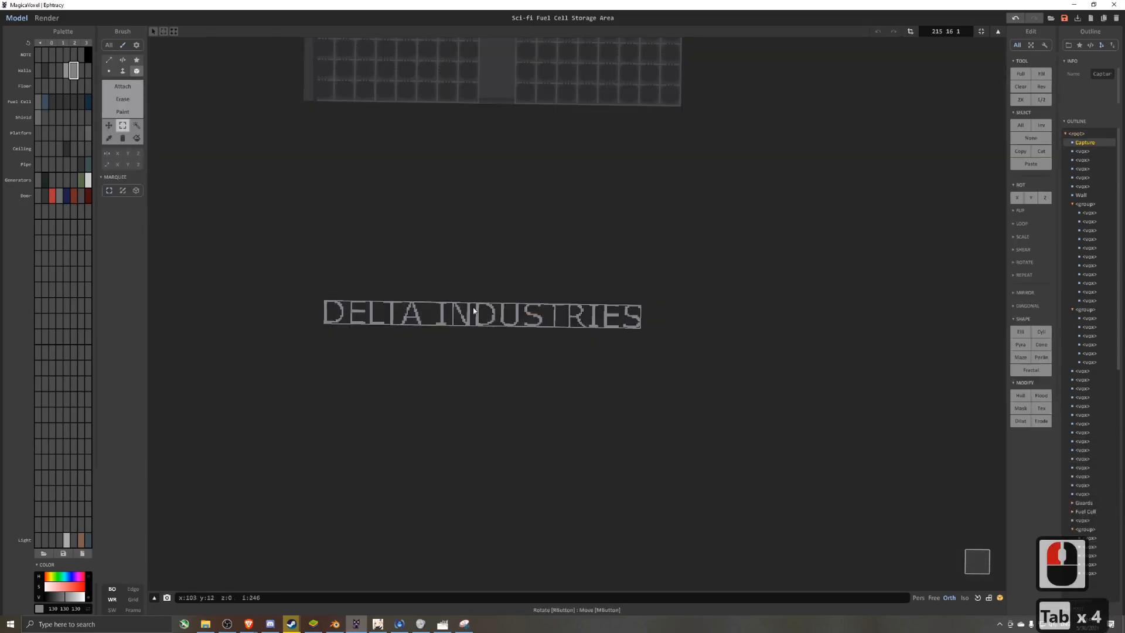
- Separate DELTA and INDUSTRIES into two objects and fit the model bounds to the lettering
left_click_drag(430, 283, 719, 418)
key("Delete")
left_click(502, 250)
key("Tab")
left_click_drag(570, 318, 628, 318)
left_click(982, 33)
- Stand the INDUSTRIES lettering upright and position it on the light band of the wall above the upper platform
scroll(704, 258, "down", 4)
right_click_drag(698, 270, 621, 221)
key("0")
left_click_drag(663, 345, 958, 211)
scroll(961, 216, "down", 2)
middle_click_drag(973, 228, 688, 363)
right_click_drag(688, 363, 541, 363)
left_click_drag(519, 359, 525, 271)
right_click_drag(525, 272, 512, 181)
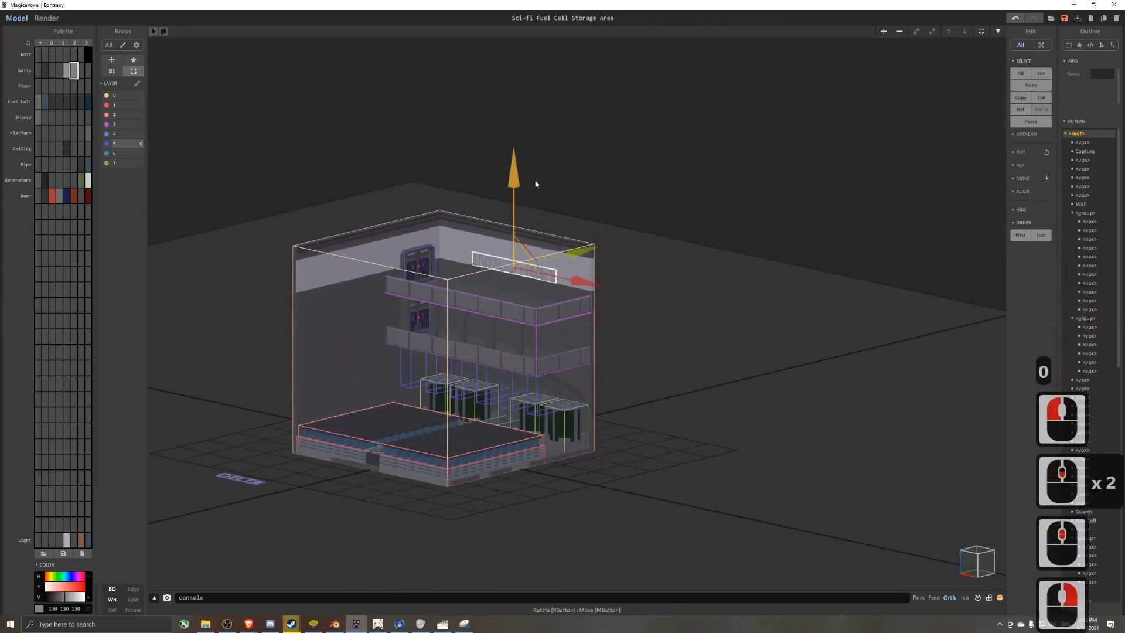
scroll(512, 181, "up", 7)
left_click_drag(511, 181, 590, 154)
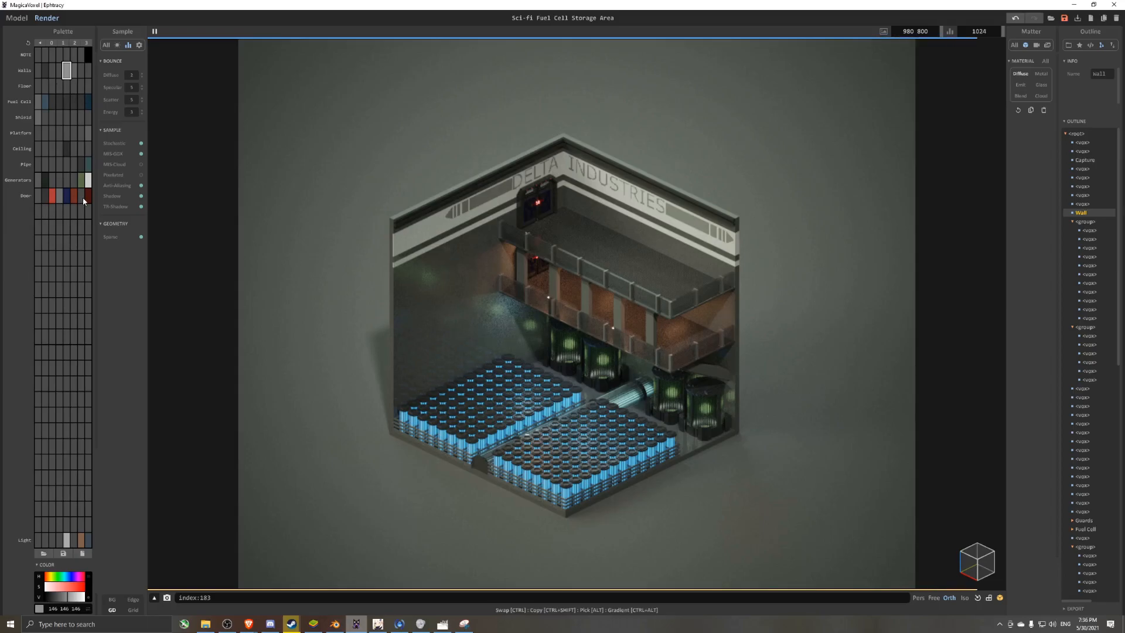
- Return to editing the wall and set a box brush to paint with the darkest red door colour
left_click(17, 18)
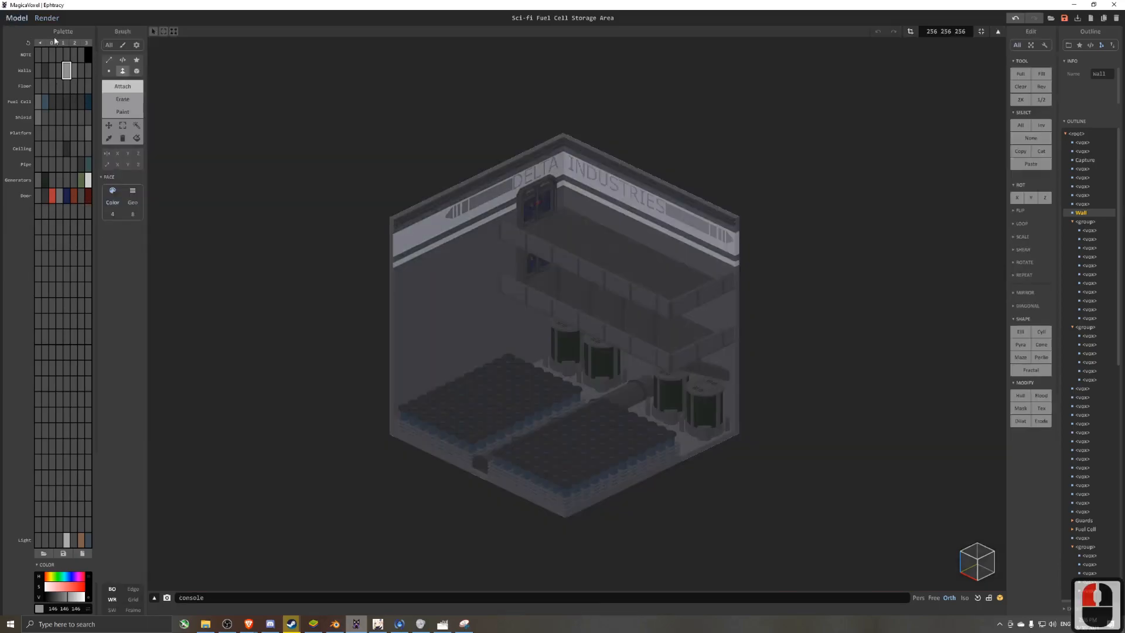
scroll(442, 274, "up", 5)
left_click(139, 100)
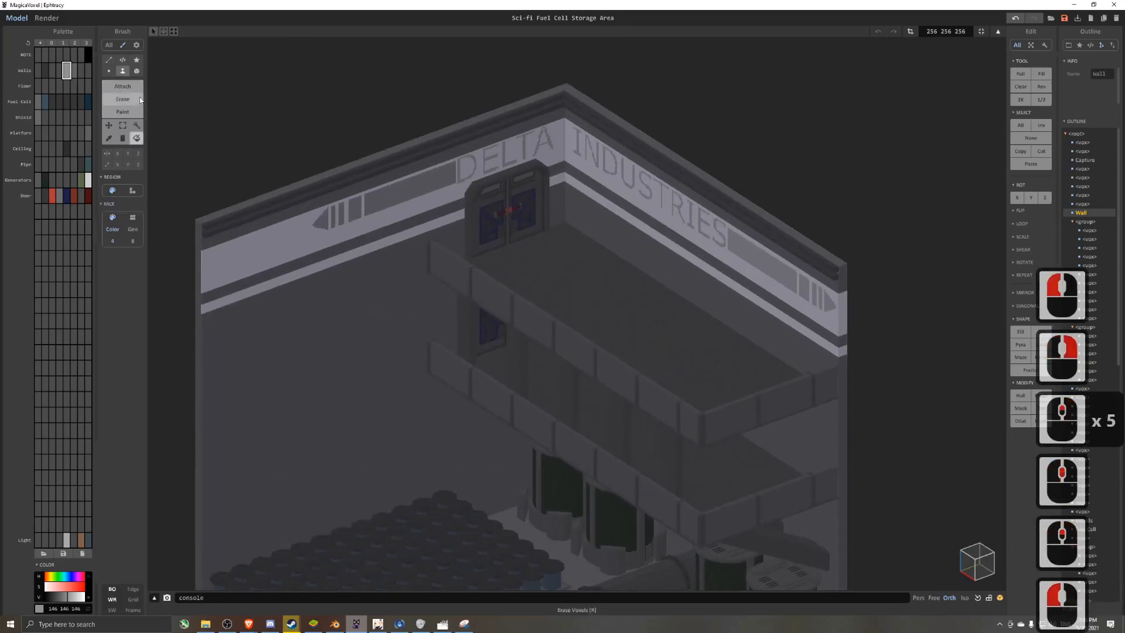
left_click(87, 196)
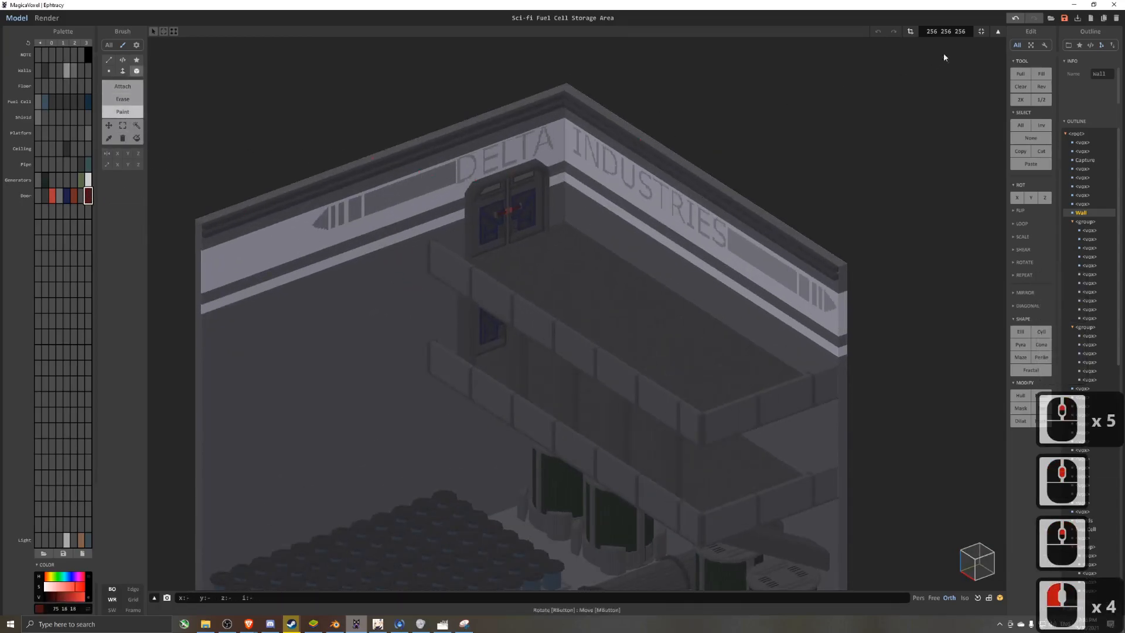
scroll(376, 136, "up", 2)
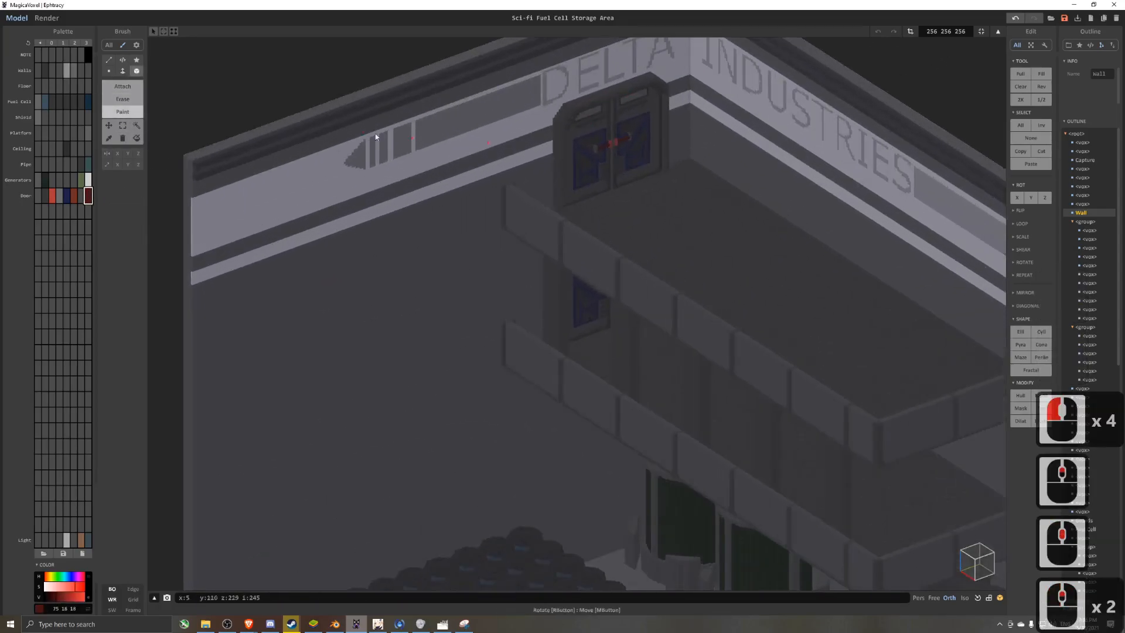
left_click(247, 168)
key("ctrl+z")
left_click(193, 159)
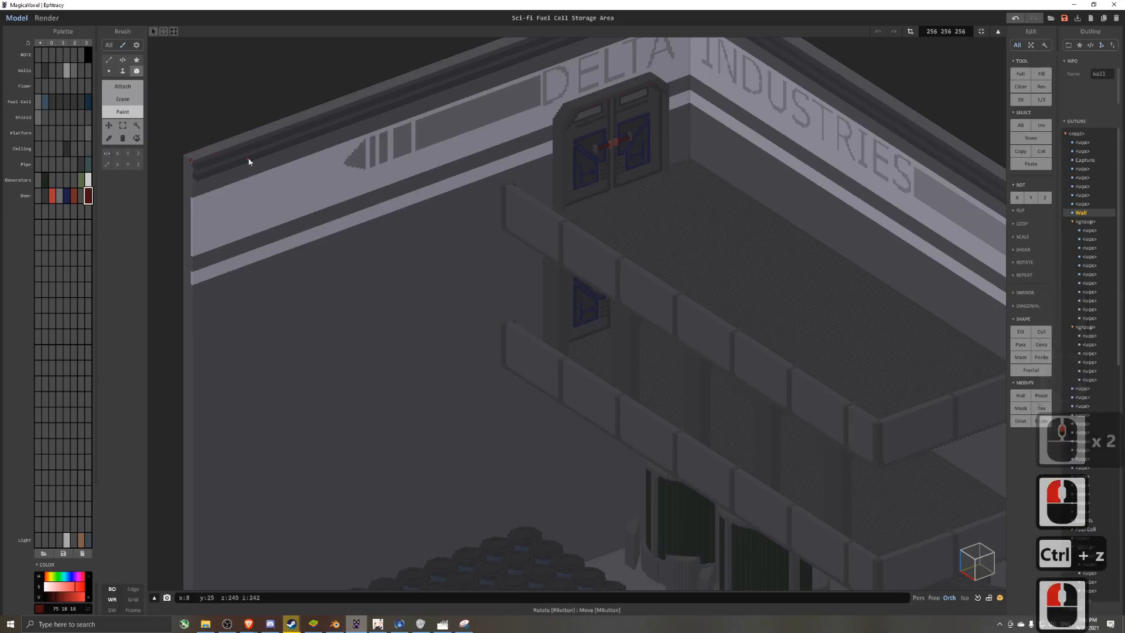
scroll(248, 159, "up", 4)
middle_click_drag(247, 161, 408, 239)
right_click(405, 237)
scroll(286, 168, "up", 5)
key("ctrl+z")
left_click(242, 121)
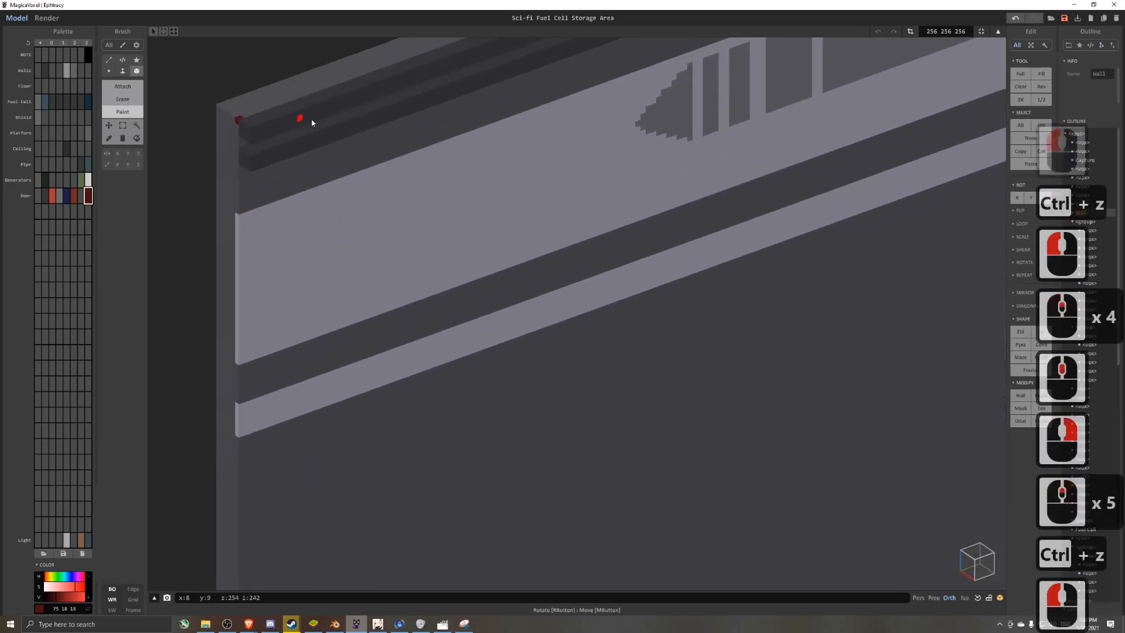
middle_click_drag(321, 131, 372, 211)
scroll(372, 211, "down", 2)
key("ctrl+z")
- Paint a small dark red light in the recessed trim atop the DELTA wall's outer end and copy it repeatedly along that trim
left_click(311, 209)
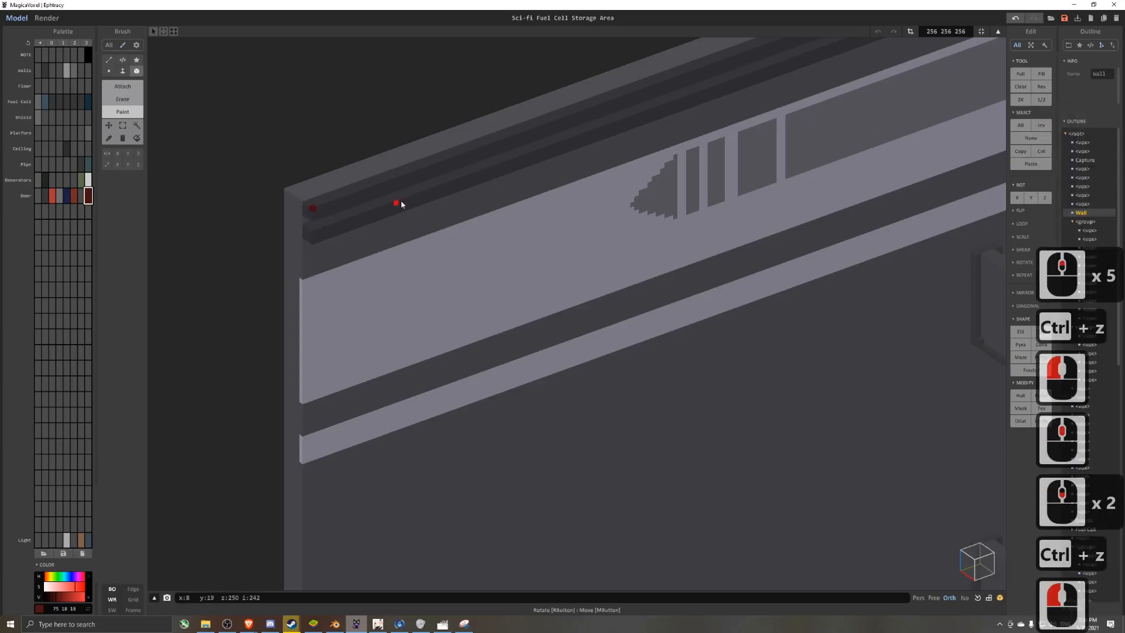
left_click(136, 125)
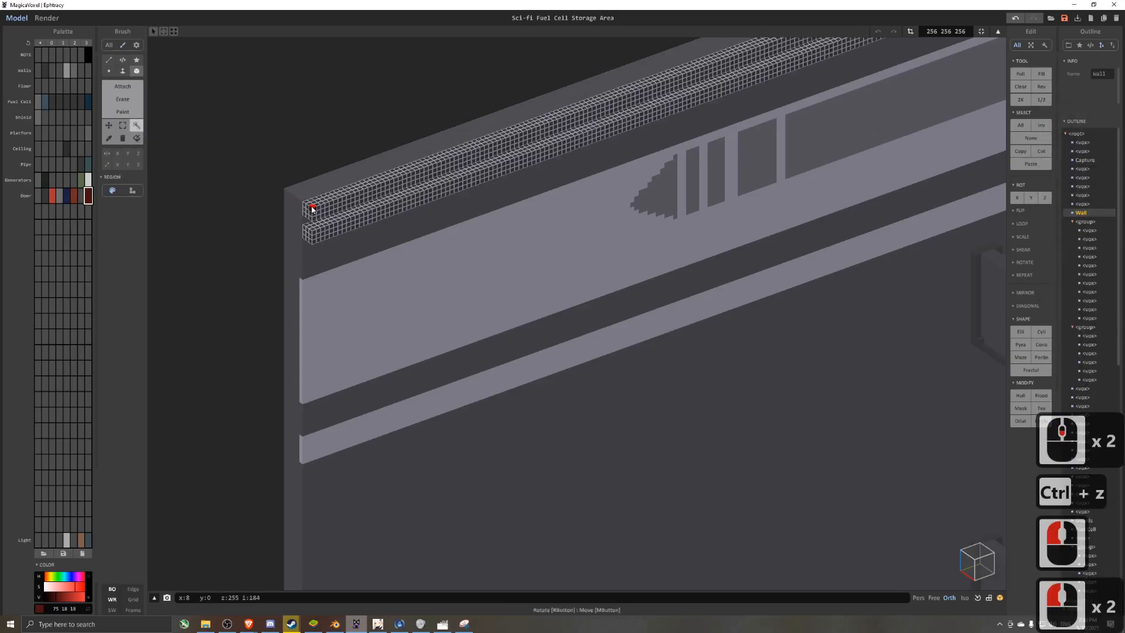
left_click(313, 208)
key("ctrl+c")
key("ctrl+v")
left_click(460, 159, "ctrl")
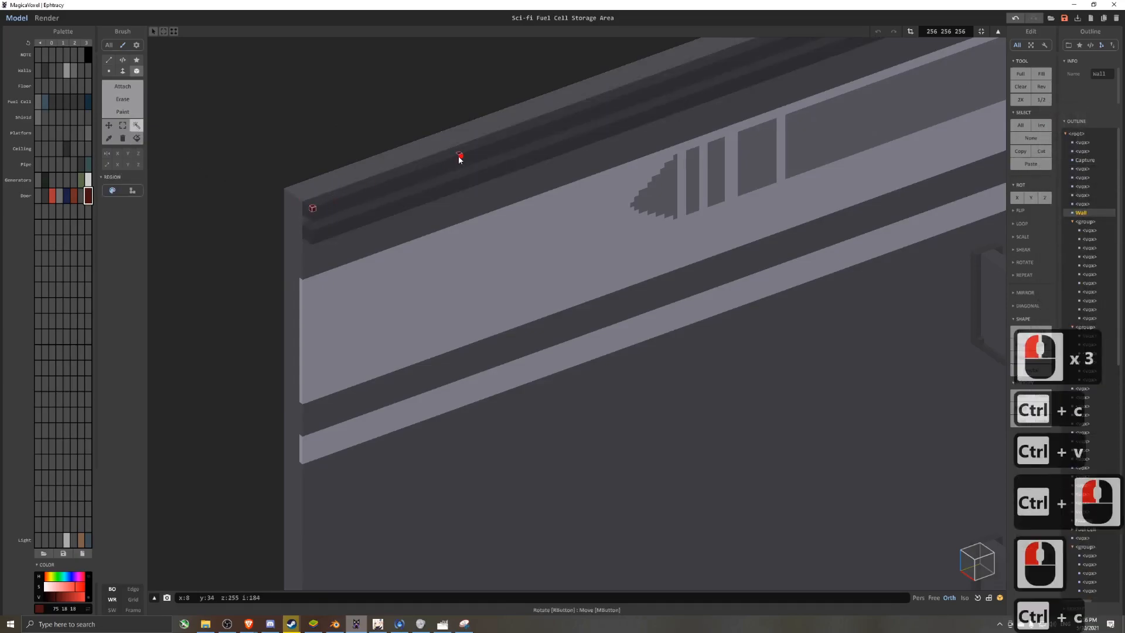
left_click(460, 157)
key("ctrl+c")
key("ctrl+v")
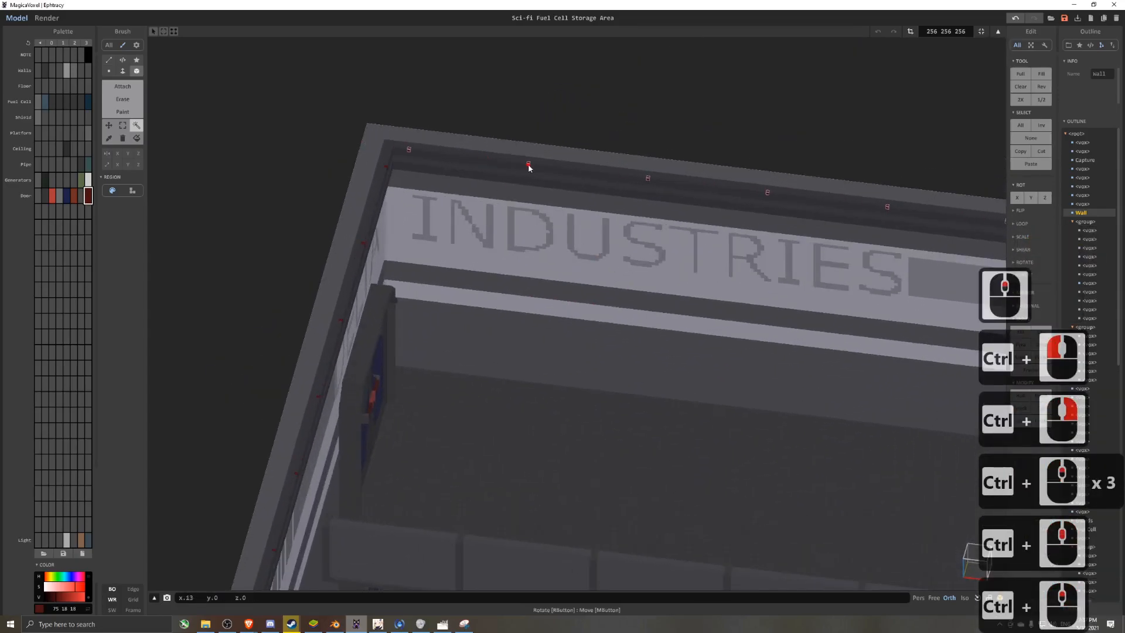
- Continue the dark red light copies along the trim above INDUSTRIES to the wall's outer end, clear the selection and render the scene
left_click(529, 166, "ctrl")
scroll(530, 168, "down", 3, "ctrl")
middle_click_drag(602, 200, 249, 194, "ctrl")
scroll(704, 284, "up", 6, "ctrl")
middle_click_drag(825, 270, 674, 282, "ctrl")
scroll(675, 283, "up", 1, "ctrl")
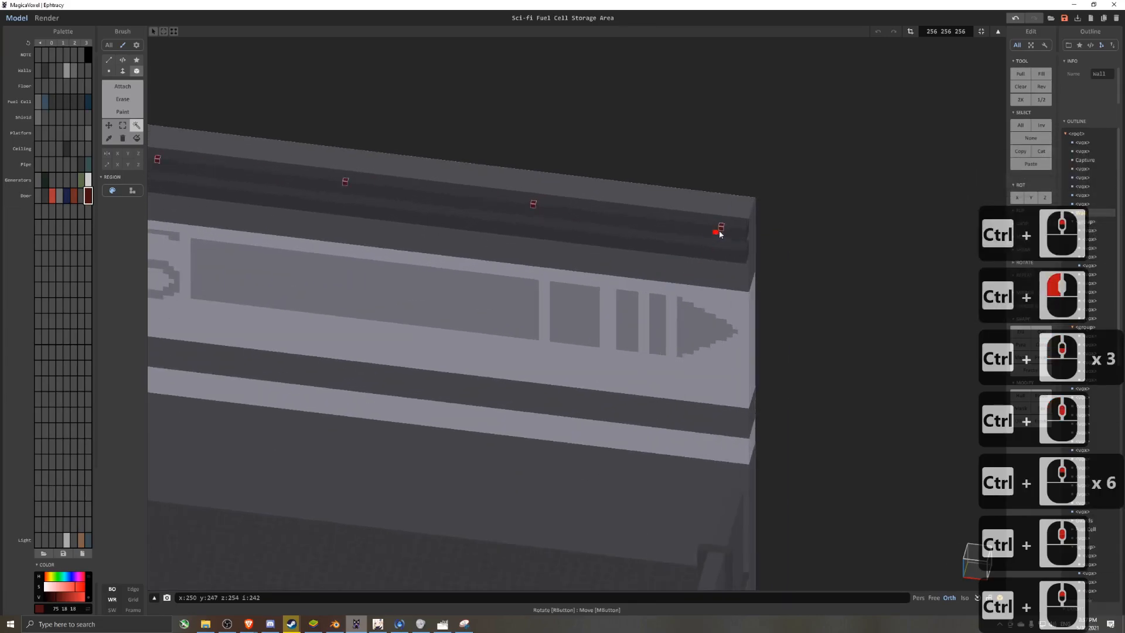
left_click(743, 233, "ctrl")
key("ctrl+d")
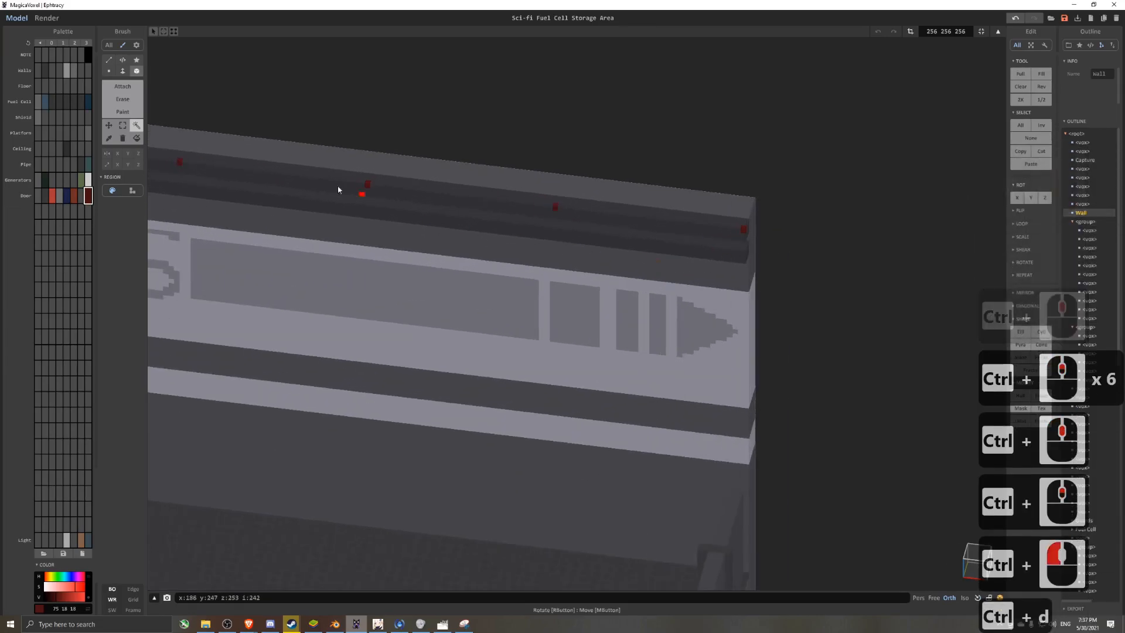
key("8")
left_click(51, 22)
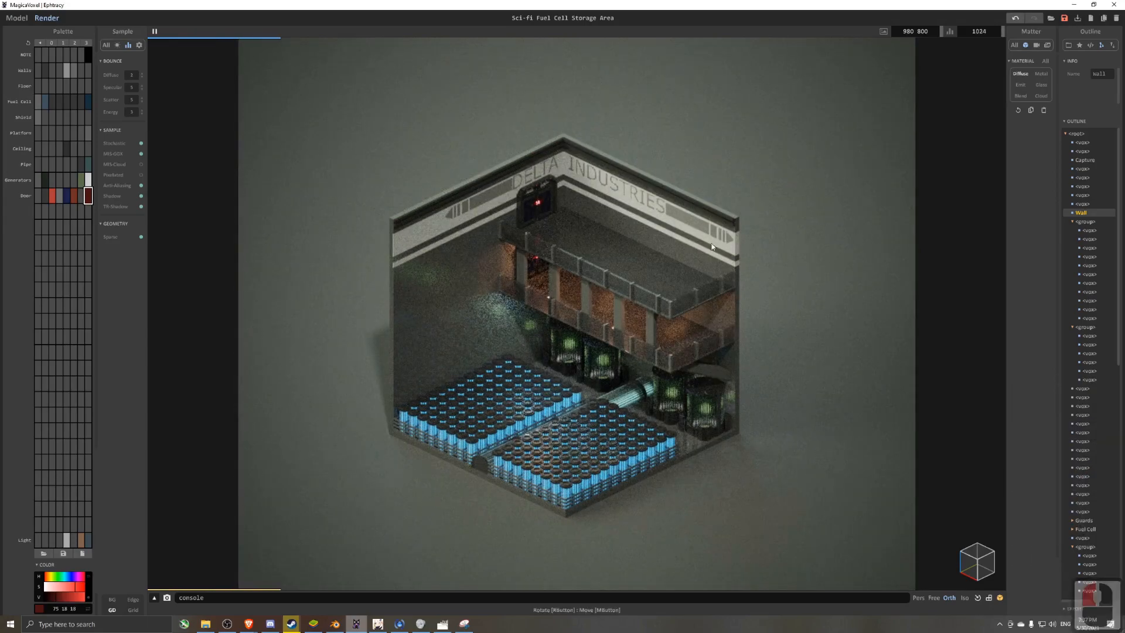
- Recolour the trim lights with the emissive brownish-red door colour and render the scene from the saved view
left_click(21, 19)
scroll(525, 255, "up", 11)
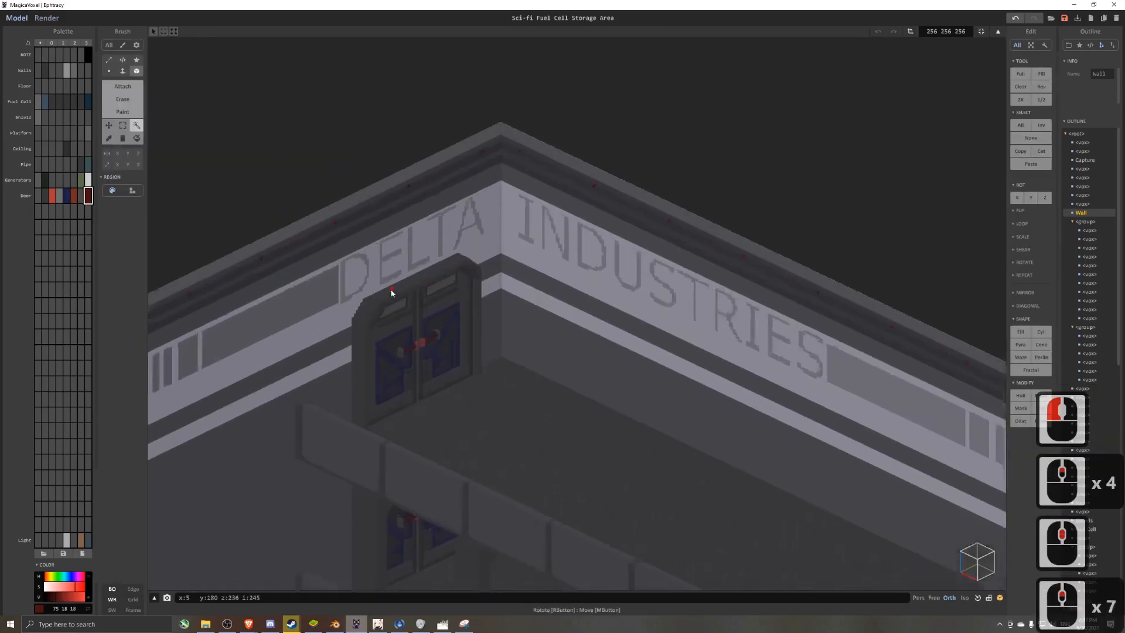
scroll(392, 293, "up", 3)
left_click(74, 195)
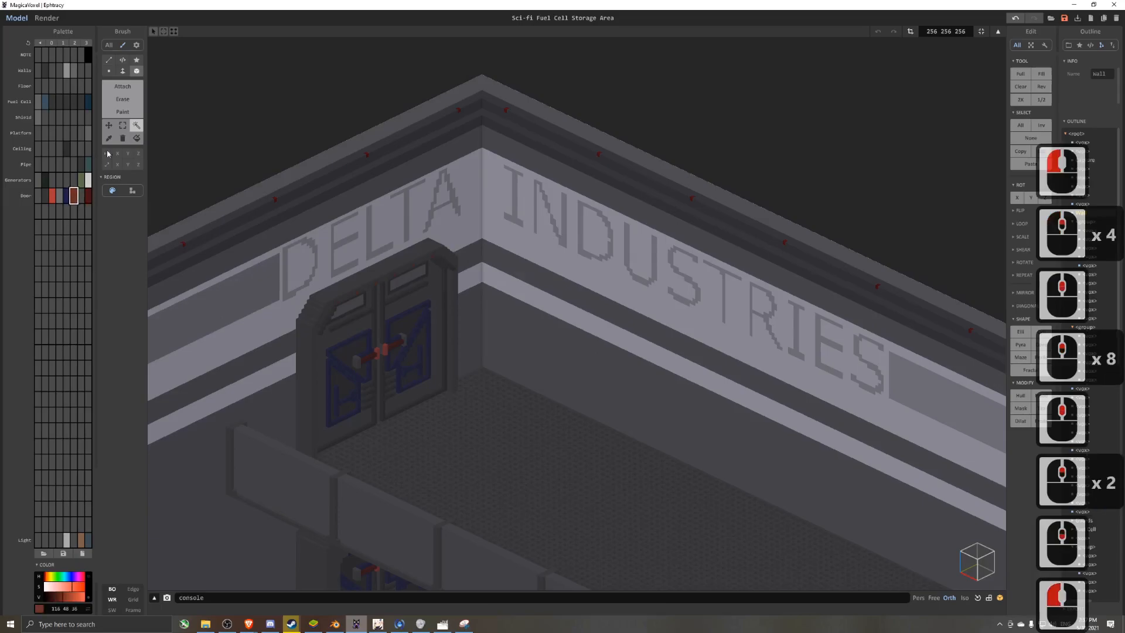
left_click(137, 138)
scroll(590, 139, "down", 2)
key("8")
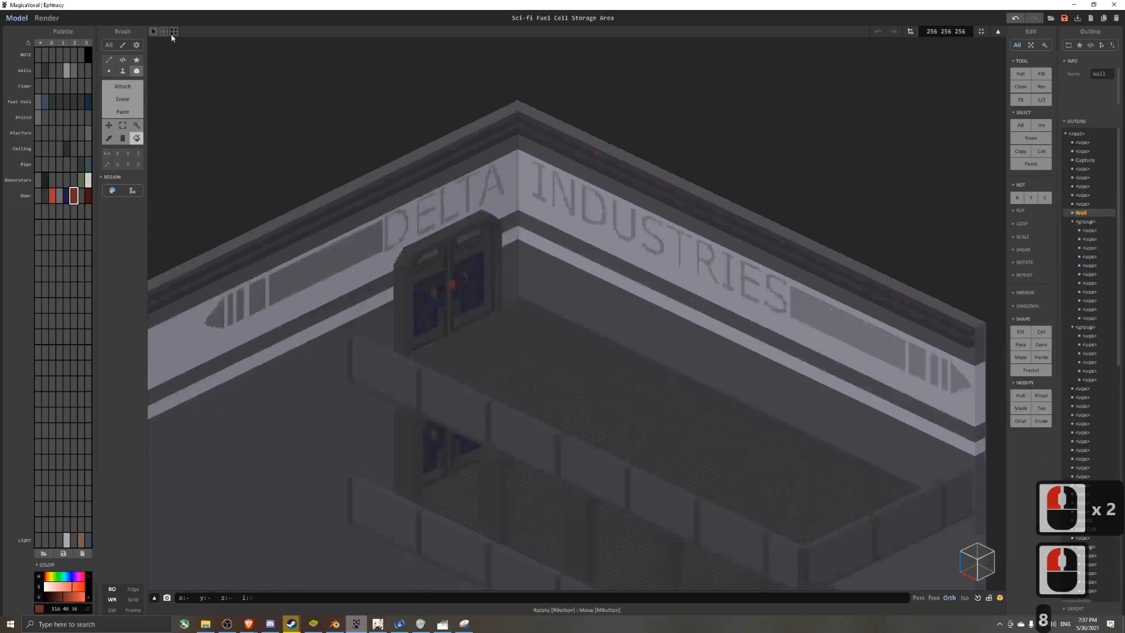
left_click(47, 18)
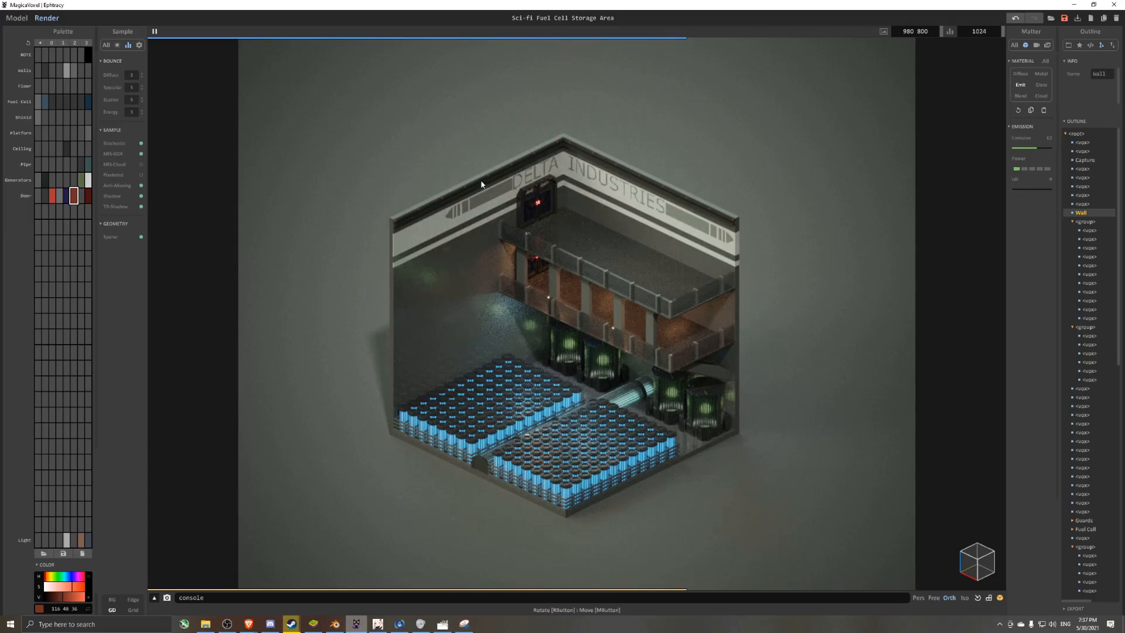
left_click(471, 355)
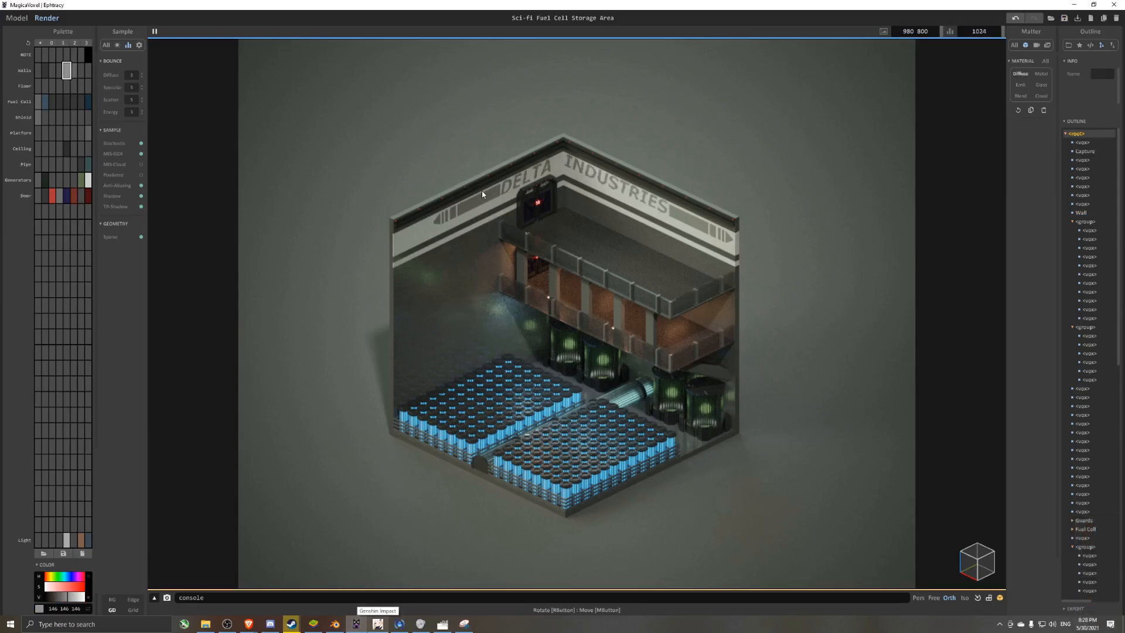
- Examine the wall lettering, trim and upper platform in the model from several angles
left_click(16, 18)
scroll(398, 245, "up", 6)
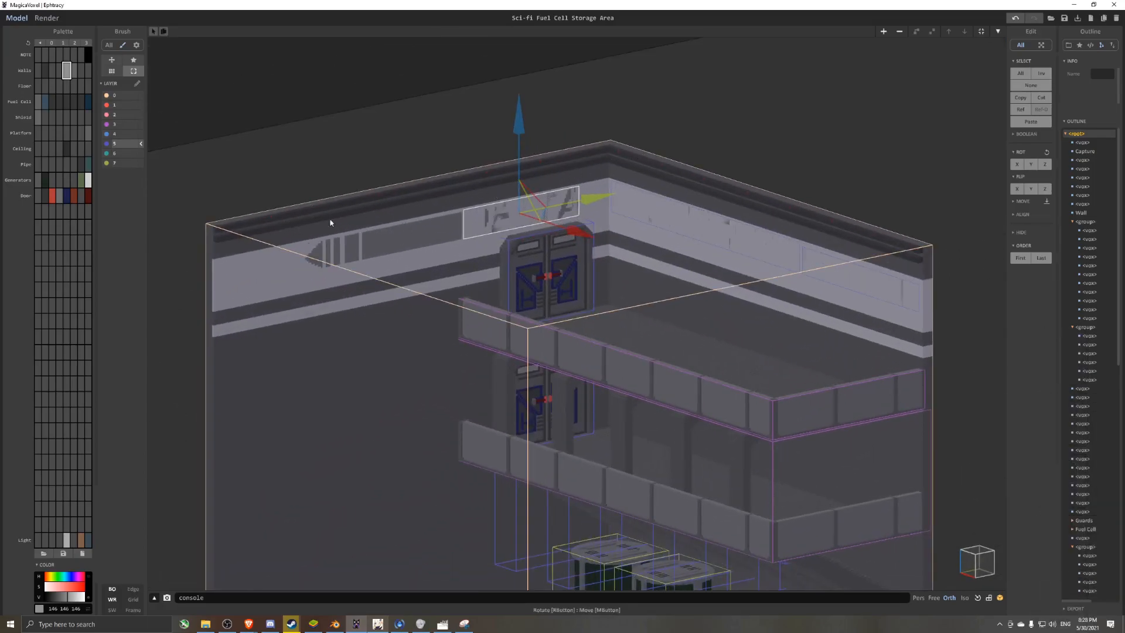
right_click_drag(361, 205, 393, 202)
scroll(393, 175, "down", 2)
middle_click_drag(431, 183, 511, 171)
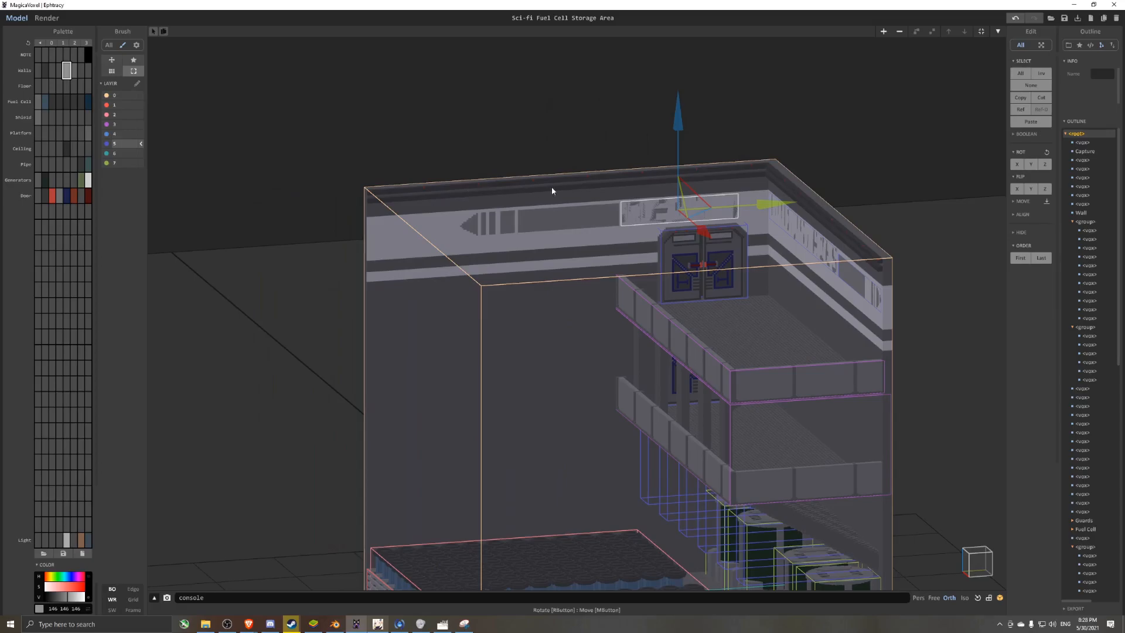
right_click_drag(588, 196, 848, 188)
scroll(839, 143, "up", 4)
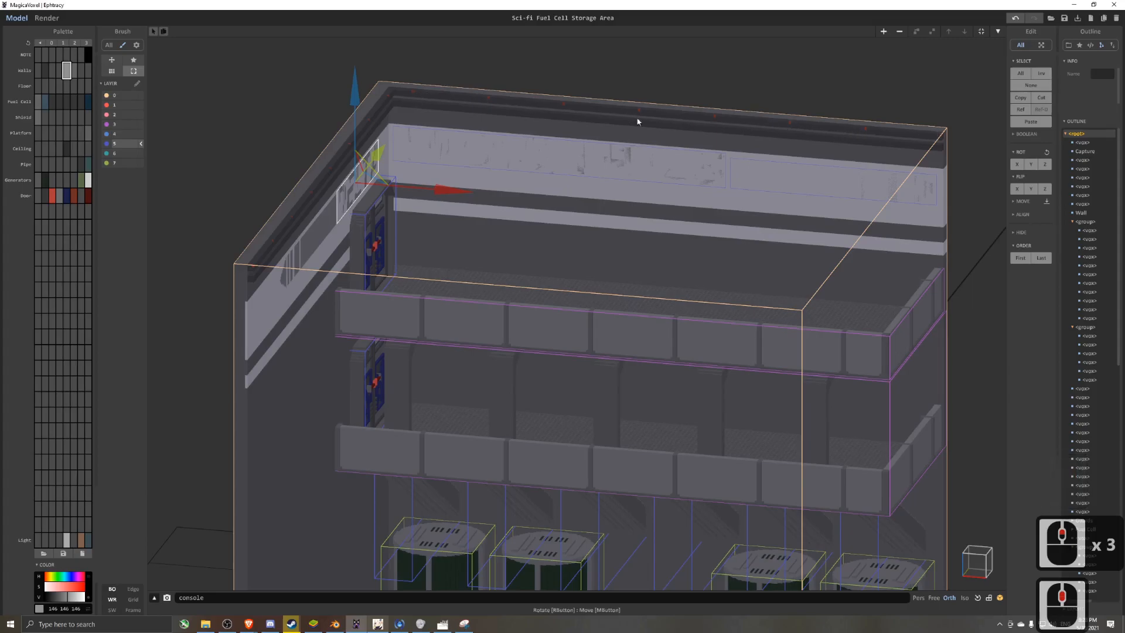
scroll(539, 121, "down", 3)
right_click_drag(525, 164, 562, 266)
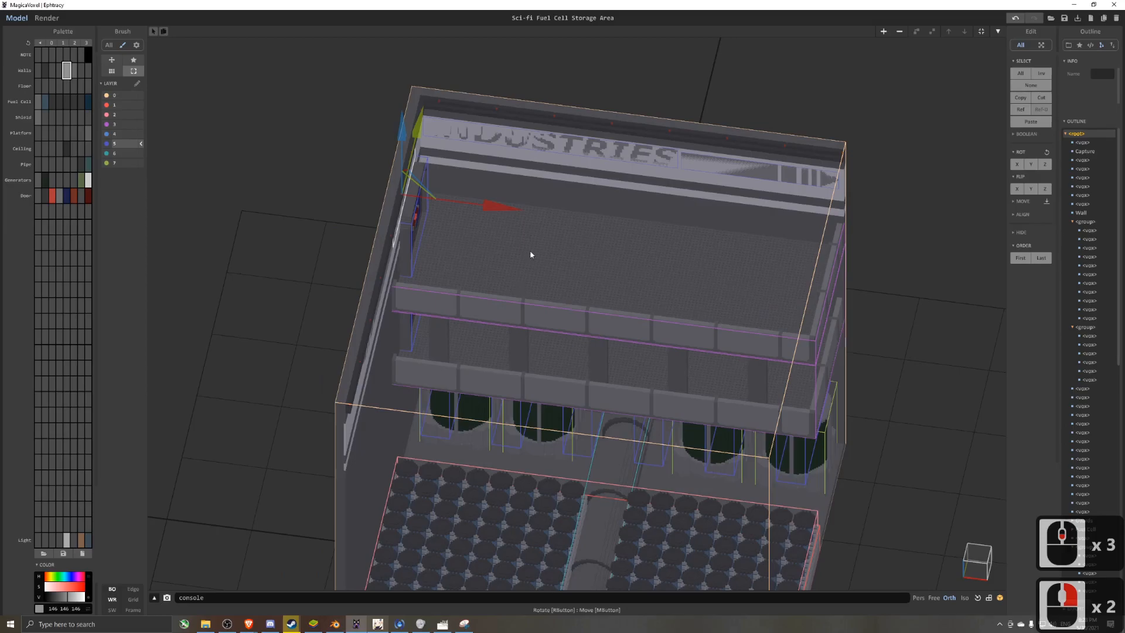
scroll(642, 285, "down", 3)
right_click_drag(642, 286, 592, 244)
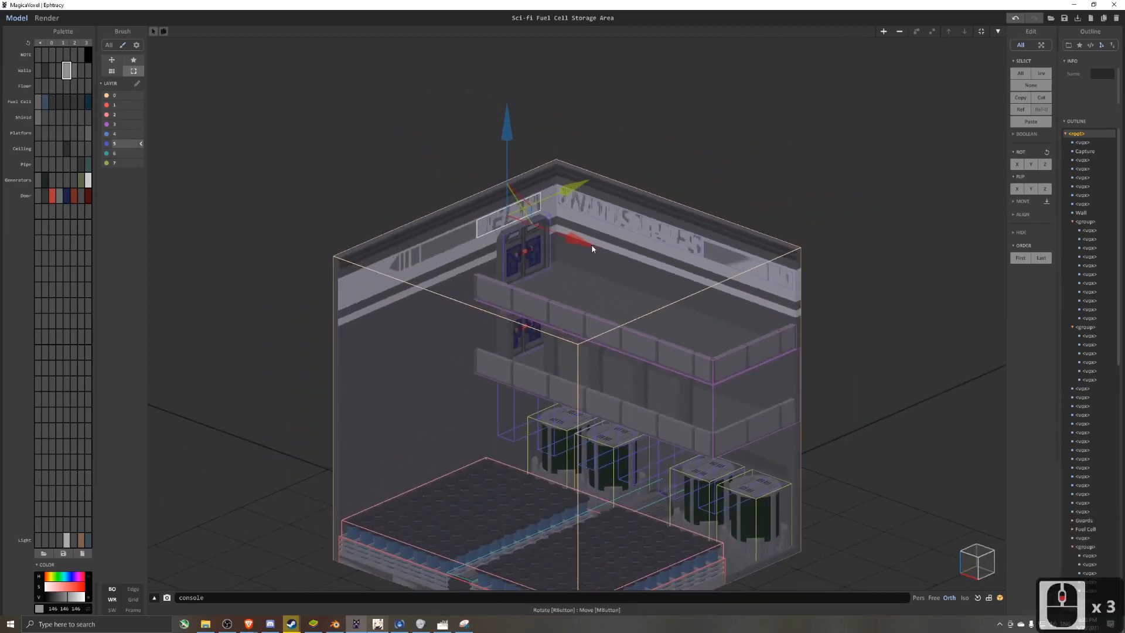
- Add a new 40 40 40 model and position it above the upper platform near the INDUSTRIES wall
left_click(885, 32)
left_click_drag(578, 460, 577, 193)
scroll(721, 185, "up", 3)
key("Tab")
key("Tab")
right_click_drag(722, 187, 614, 354)
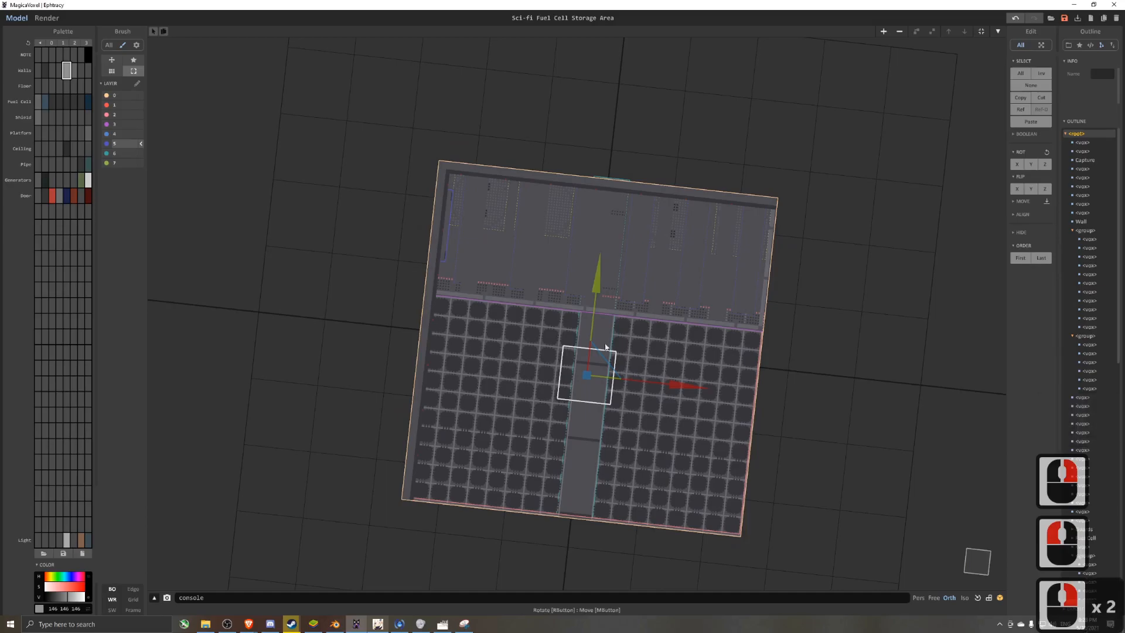
left_click_drag(592, 356, 591, 375)
- Clear the rough angled outline from the new model
scroll(603, 374, "up", 3)
right_click_drag(621, 439, 622, 335)
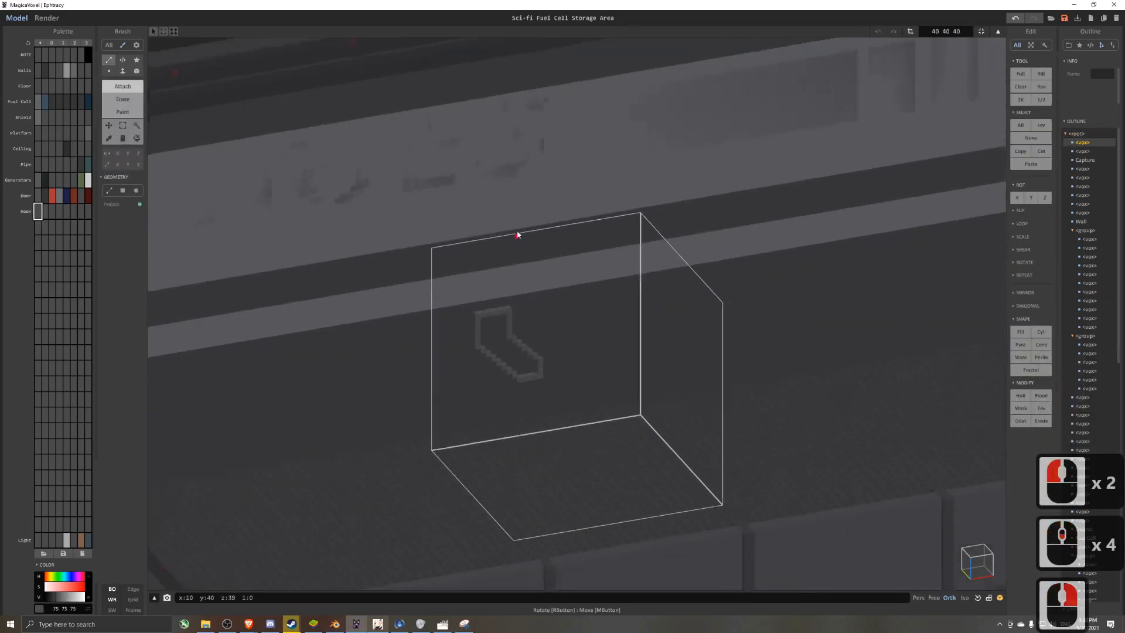
middle_click_drag(520, 234, 508, 209)
right_click_drag(803, 463, 764, 532)
scroll(772, 516, "down", 3)
scroll(764, 532, "up", 1)
middle_click_drag(764, 532, 789, 425)
key("Delete")
right_click_drag(789, 425, 775, 463)
middle_click_drag(524, 466, 544, 366)
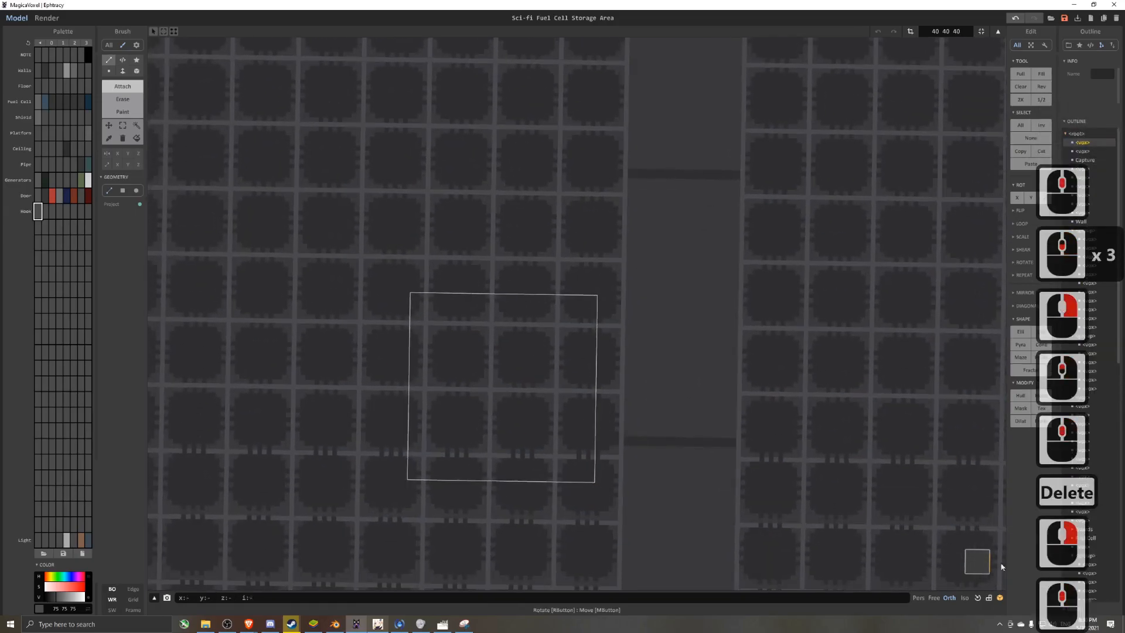
left_click(976, 564)
scroll(596, 395, "up", 4)
scroll(448, 274, "down", 1)
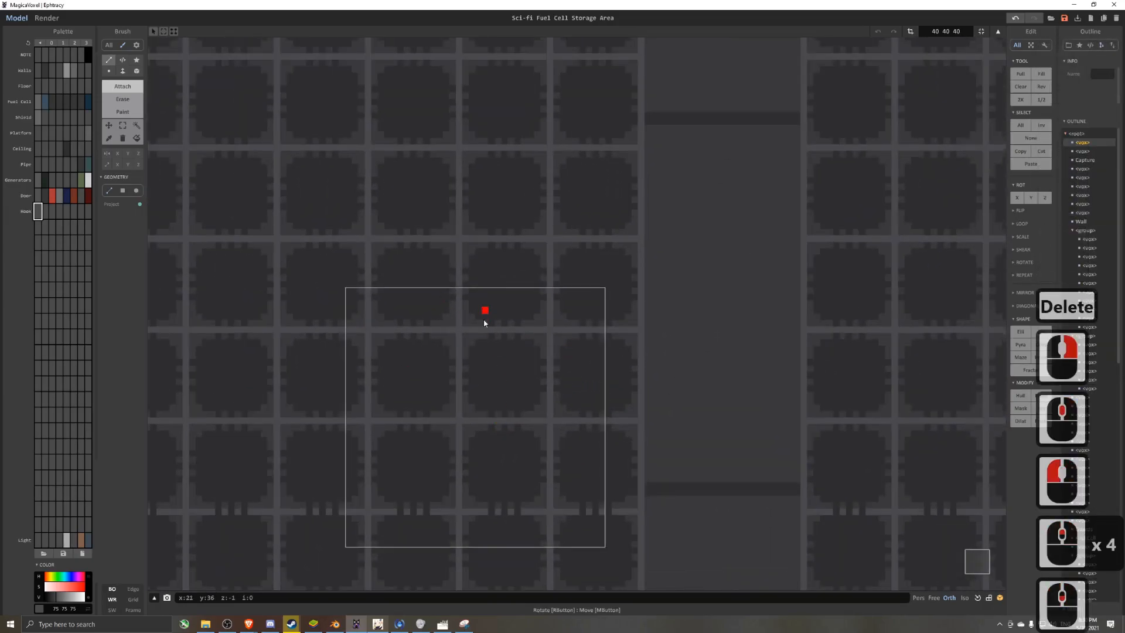
middle_click_drag(484, 313, 531, 317)
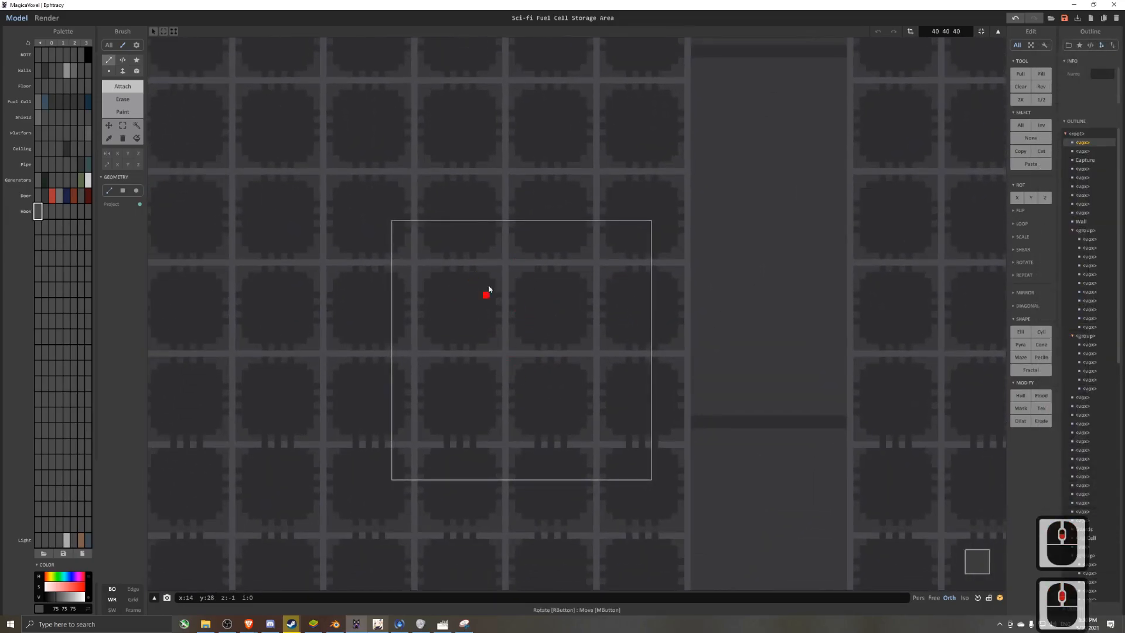
left_click(136, 71)
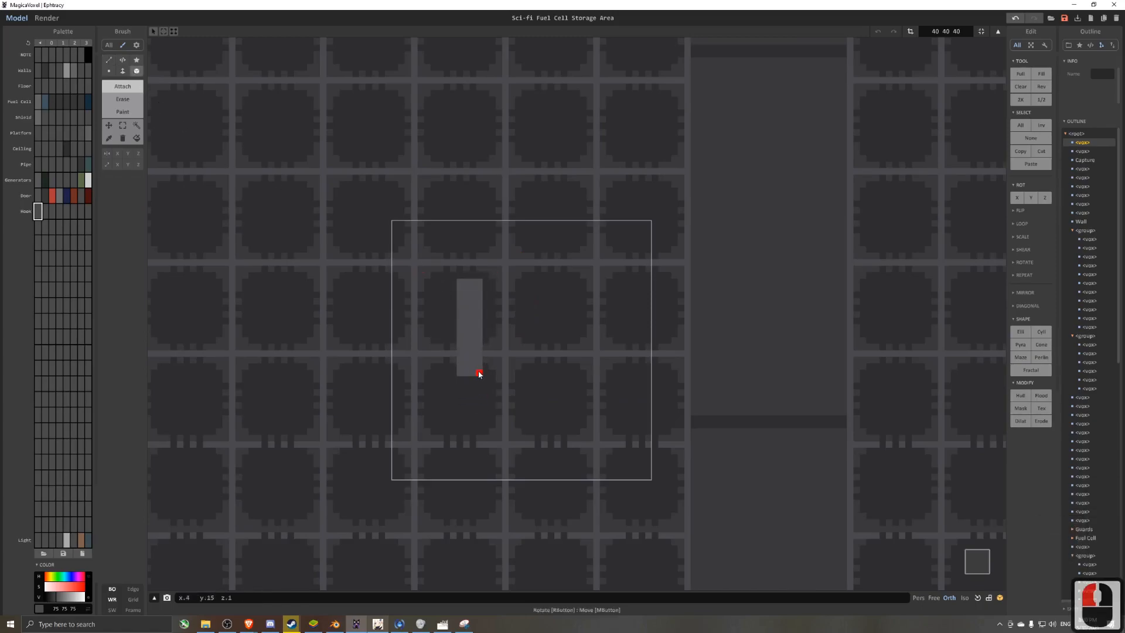
left_click(106, 70)
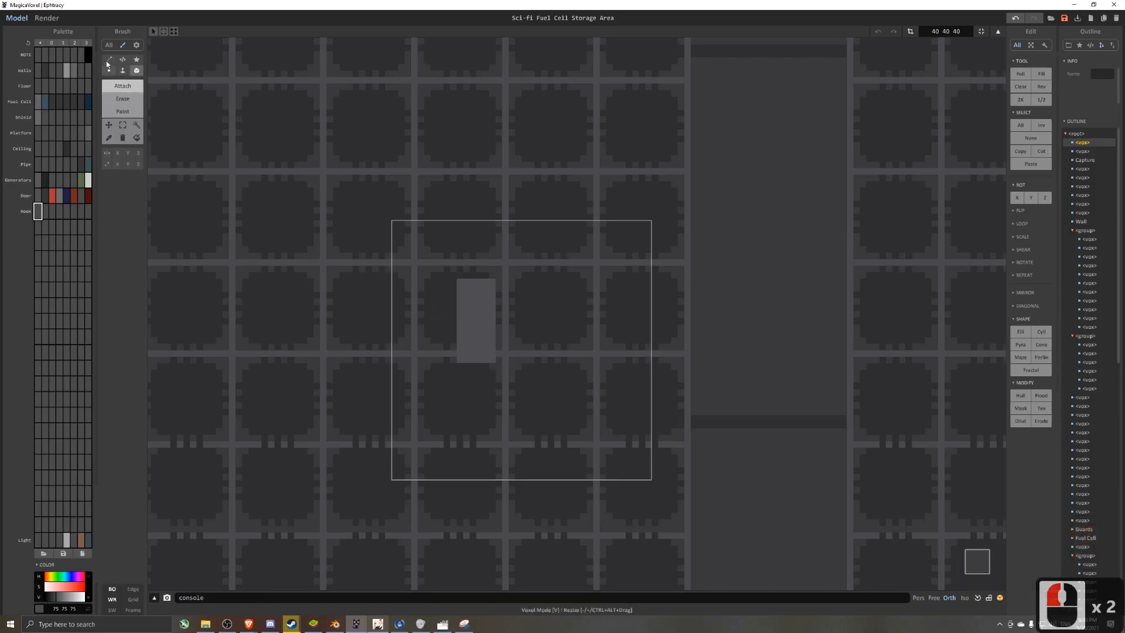
key("ctrl+z")
- Resize the empty model to 10 10 10 and fill it with a solid grey block using face extrusion
left_click(122, 70)
scroll(522, 305, "down", 4)
mouse_move(521, 316)
right_mouse_down()
mouse_move(525, 281)
mouse_move(528, 340)
mouse_move(544, 273)
right_mouse_up()
left_click(945, 32)
type("10")
key("Return")
left_click_drag(544, 273, 544, 228)
right_click_drag(544, 229, 551, 363)
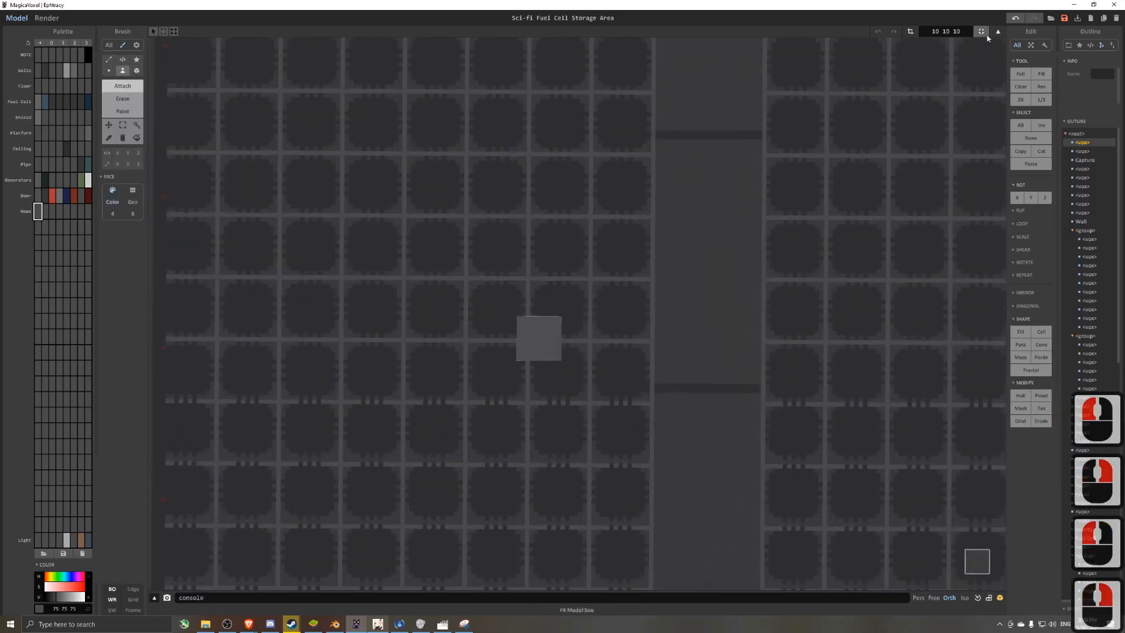
- Enlarge the model's bounds and rotate the block about its vertical axis into a diamond
left_click(945, 31)
type("4234")
key("Return")
left_click(110, 125)
left_click(138, 190)
left_click_drag(409, 186, 268, 274)
left_click(911, 32)
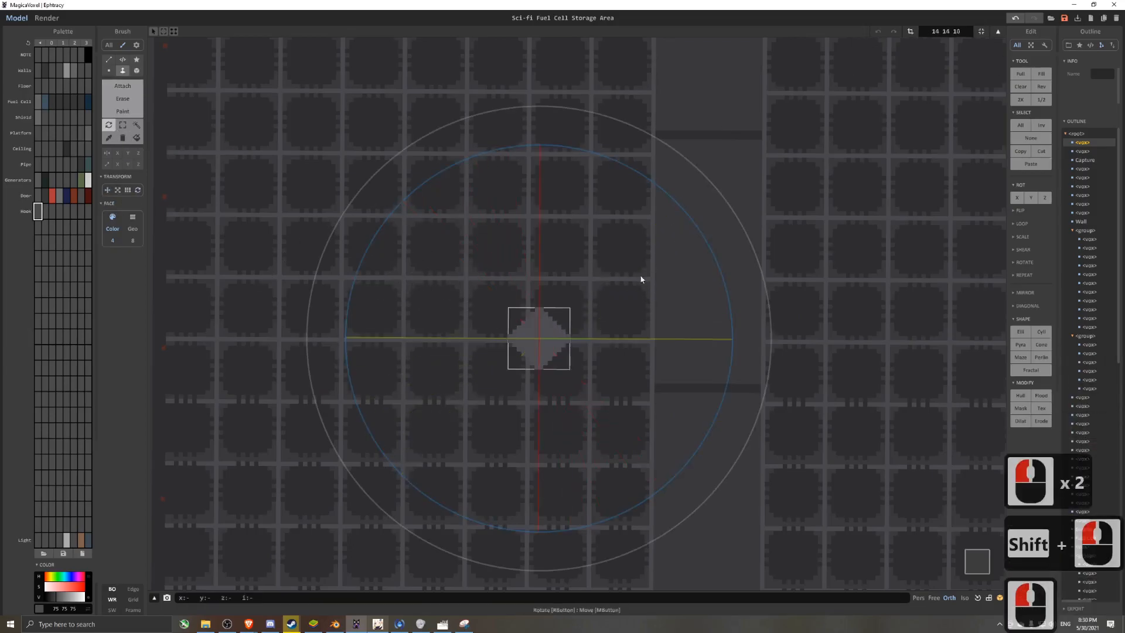
- Extrude the faces of the diamond block to shape a diagonal arm and undo the last extrusion
scroll(615, 281, "up", 3)
key("Tab")
right_click_drag(598, 304, 622, 264)
key("Tab")
left_click(123, 86)
left_click_drag(505, 343, 489, 354)
right_click_drag(566, 296, 551, 343)
left_click_drag(564, 328, 598, 274)
right_click_drag(598, 274, 545, 282)
left_click_drag(509, 316, 526, 266)
key("ctrl+z")
right_click_drag(525, 266, 494, 353, "ctrl")
- Reposition the diagonal arm in the scene over the upper platform
scroll(497, 348, "down", 6)
key("Tab")
left_click_drag(567, 321, 541, 344, "shift")
left_click(558, 334, "shift")
key("u")
right_click_drag(558, 334, 610, 234)
left_click_drag(666, 272, 677, 272)
right_click_drag(677, 271, 621, 311)
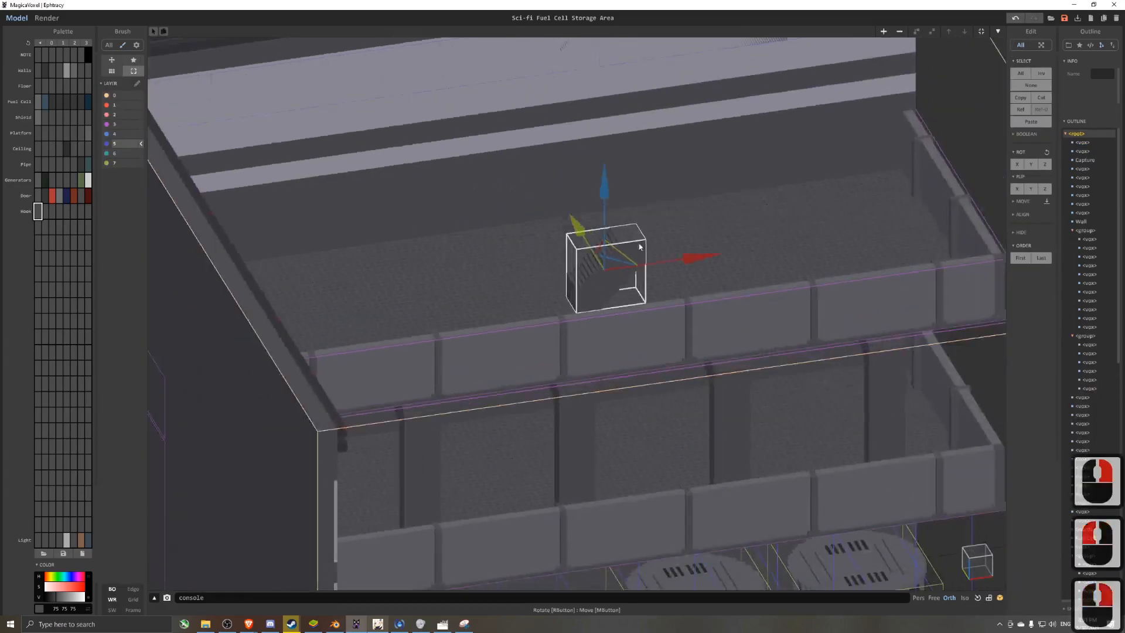
- Extend the diagonal arm's model bounds sideways and downward to 35 10 39
key("Tab")
scroll(528, 304, "up", 4)
left_click(123, 99)
right_click_drag(498, 319, 473, 276)
left_click(911, 31)
left_click_drag(354, 273, 280, 273)
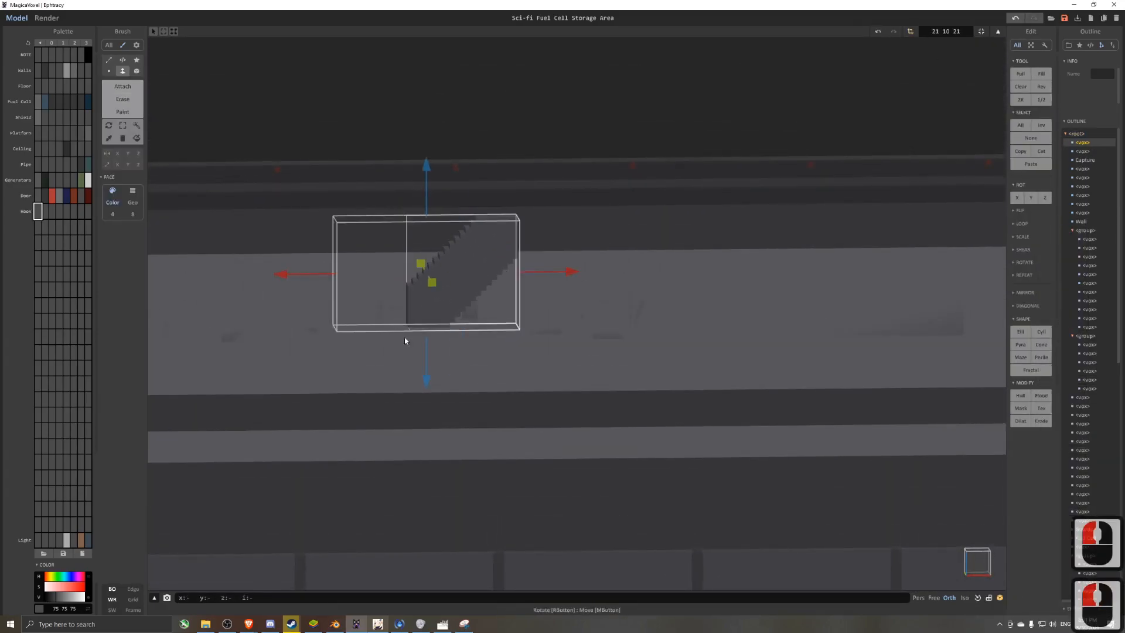
left_click_drag(426, 383, 427, 479)
- Attach a slab to the diagonal arm's lower end and extend it straight downward
left_click(136, 71)
left_click(122, 86)
scroll(364, 275, "up", 5)
right_click_drag(364, 275, 410, 287)
middle_click_drag(375, 284, 437, 252)
left_click_drag(437, 253, 442, 361)
left_click(122, 71)
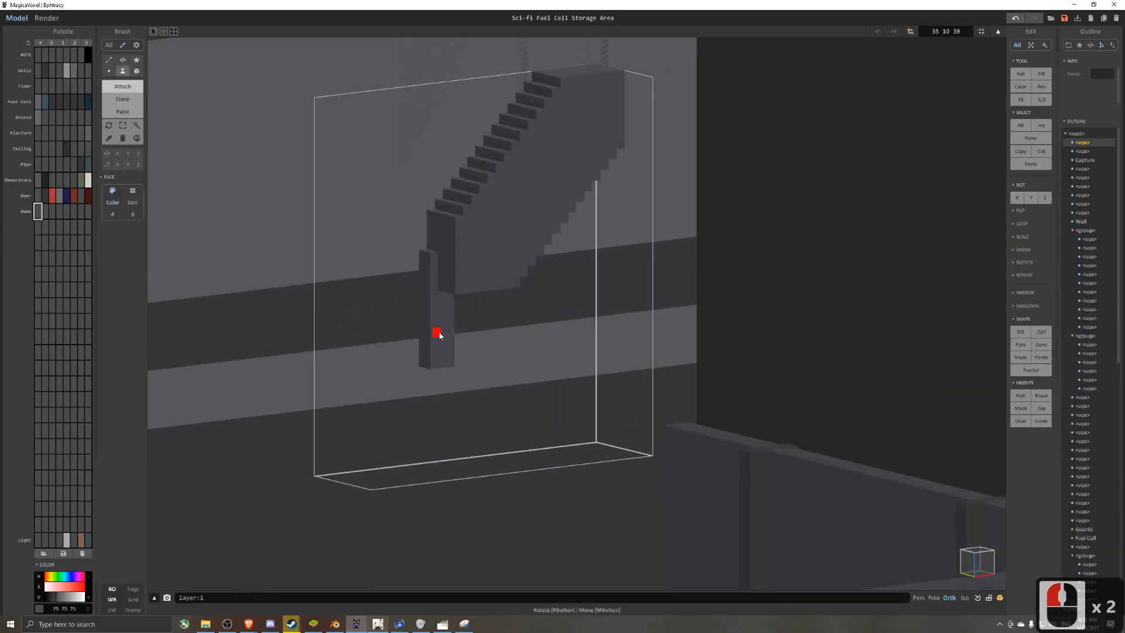
- Thicken the arm's lower section with added voxel boxes and undo the misplaced additions
right_click_drag(458, 363, 530, 378)
left_click(136, 71)
right_click_drag(692, 255, 808, 258)
left_click_drag(809, 258, 834, 239)
key("ctrl+z")
left_click(834, 240)
scroll(834, 264, "down", 2)
right_click_drag(834, 278, 344, 136)
left_click(469, 286)
key("ctrl+z")
scroll(463, 258, "up", 3)
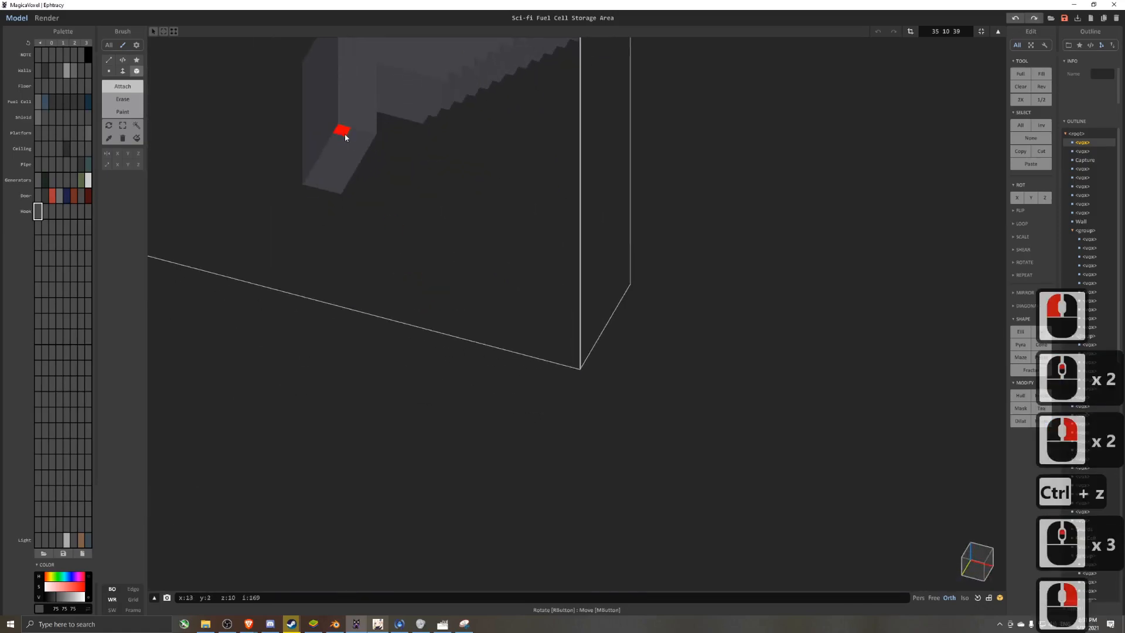
left_click_drag(320, 178, 331, 179)
- Extrude the arm's lower end downward into a narrower tip and add a ledge sticking out at its base
right_click_drag(332, 180, 379, 184)
left_click(122, 71)
left_click_drag(429, 114, 427, 183)
left_click(136, 71)
right_click_drag(410, 246, 411, 346)
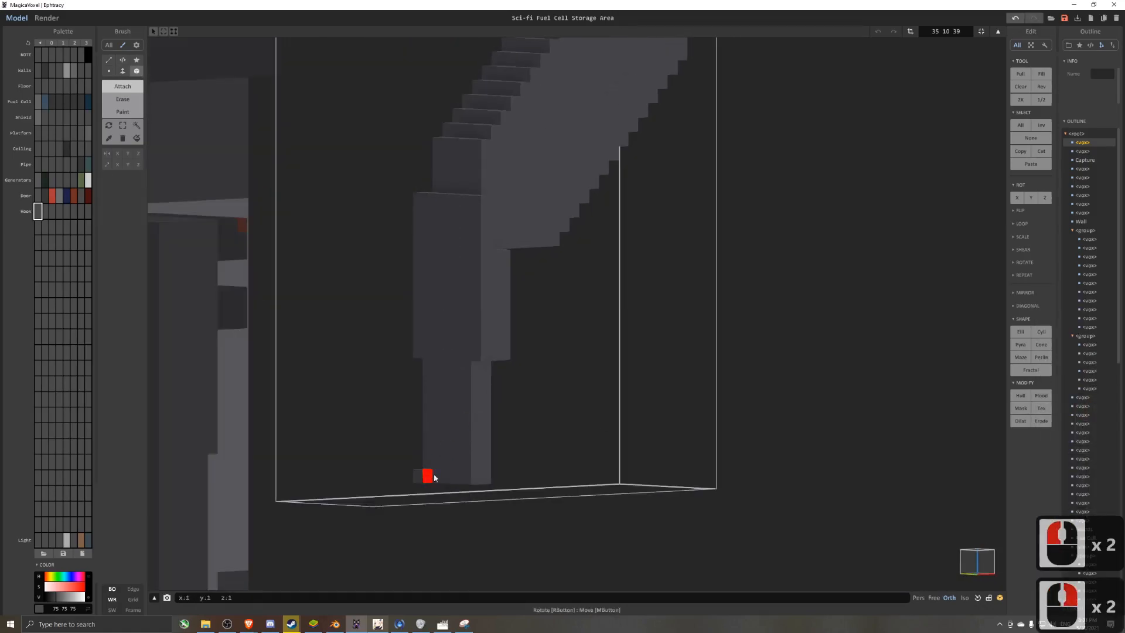
left_click_drag(436, 477, 399, 480)
- Erase voxels from the end face of the ledge at the arm's tip to shorten it
scroll(405, 478, "down", 4)
scroll(582, 344, "up", 6)
mouse_move(633, 235)
right_mouse_down()
mouse_move(563, 334)
mouse_move(601, 383)
right_mouse_up()
left_click(123, 99)
right_click_drag(551, 411, 589, 375)
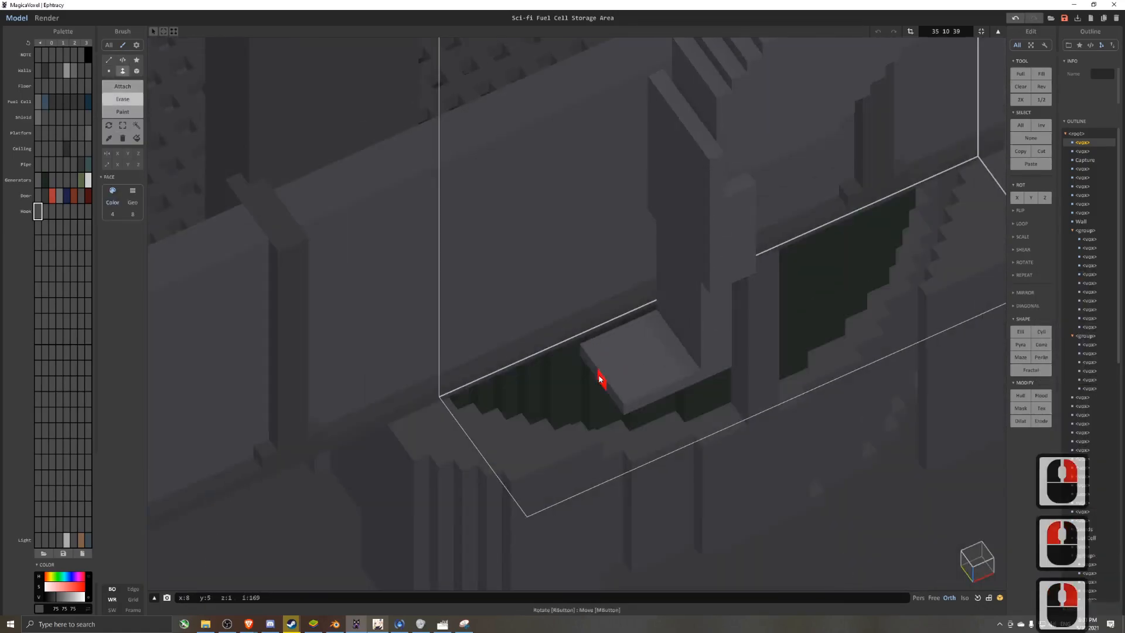
left_click_drag(601, 380, 639, 359)
left_click(911, 32)
scroll(713, 268, "down", 17)
- Return to the scene, duplicate the arm and rotate the copy about the vertical axis
key("Tab")
left_click_drag(706, 284, 600, 284, "shift")
key("minus")
key("minus")
right_click_drag(592, 276, 556, 352)
- Create a second copy of the arm, rotate it and position it beside the other two
left_click_drag(519, 222, 533, 134, "shift")
left_click_drag(612, 243, 659, 254)
key("minus")
key("minus")
right_click_drag(659, 256, 653, 311)
scroll(627, 281, "up", 3)
left_click_drag(575, 216, 582, 252)
- Add a third rotated copy of the arm to complete a four-armed claw in a cross layout
right_click_drag(630, 304, 539, 246)
left_click_drag(711, 201, 560, 271, "shift")
key("minus")
key("minus")
mouse_move(553, 279)
right_mouse_down()
mouse_move(539, 335)
mouse_move(534, 290)
mouse_move(551, 286)
right_mouse_up()
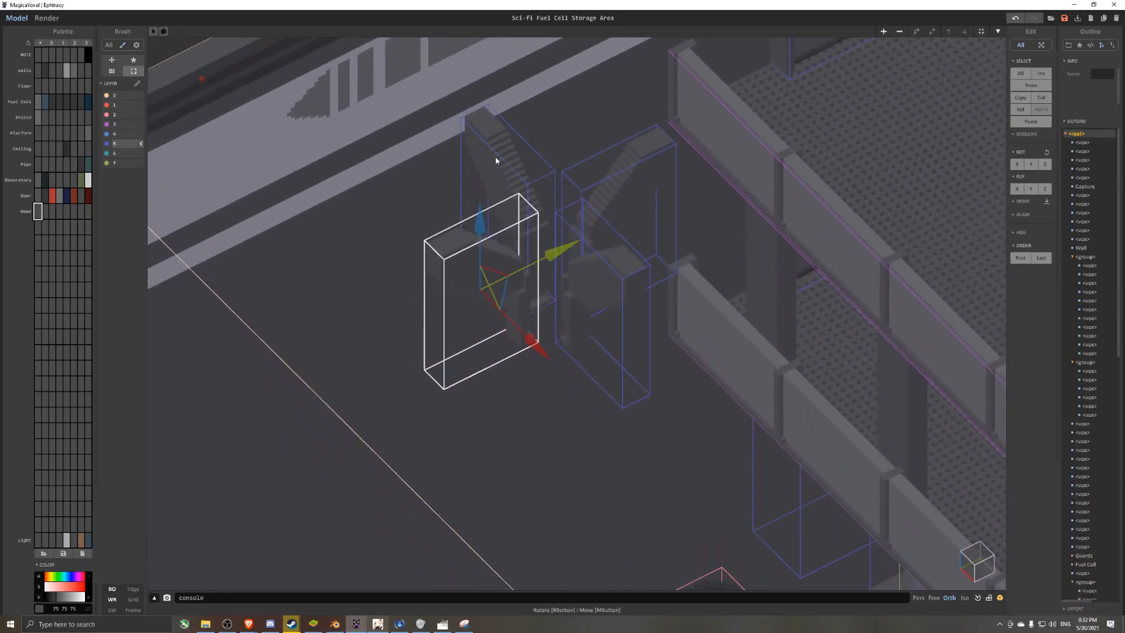
mouse_move(527, 212)
right_mouse_down()
mouse_move(582, 178)
mouse_move(609, 187)
right_mouse_up()
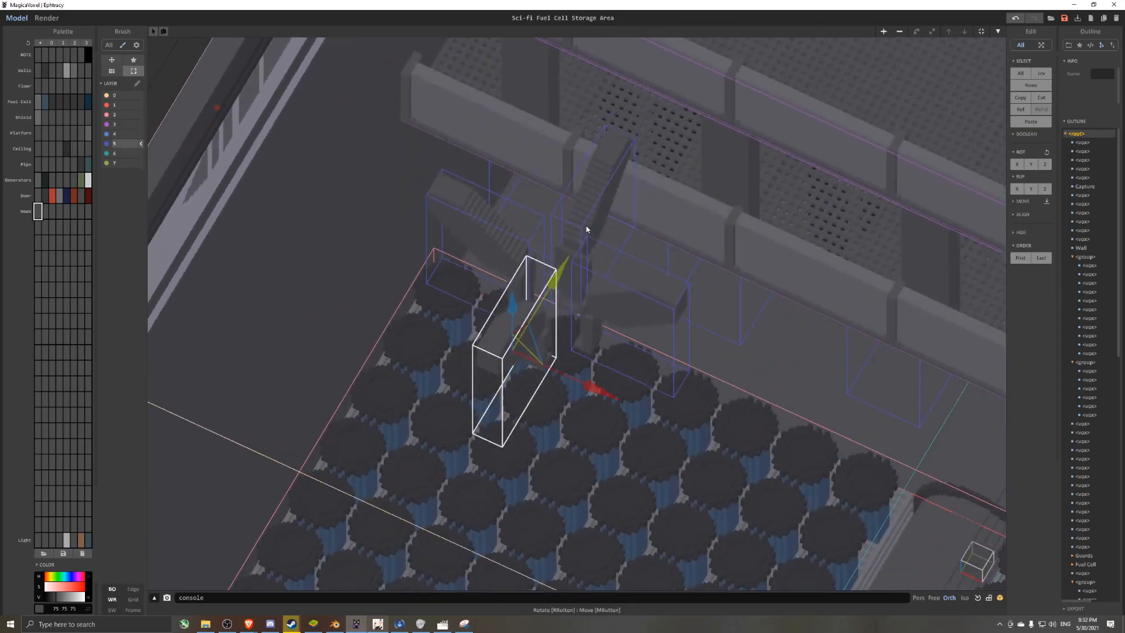
scroll(628, 192, "up", 3)
key("Tab")
right_click_drag(615, 292, 609, 255)
key("Tab")
middle_click_drag(585, 481, 567, 351)
- Open the fuel cell group and raise one cell high above the grid, level with the upper platform
double_click(567, 352)
right_click_drag(567, 352, 585, 279)
left_click(568, 342)
scroll(577, 325, "down", 3)
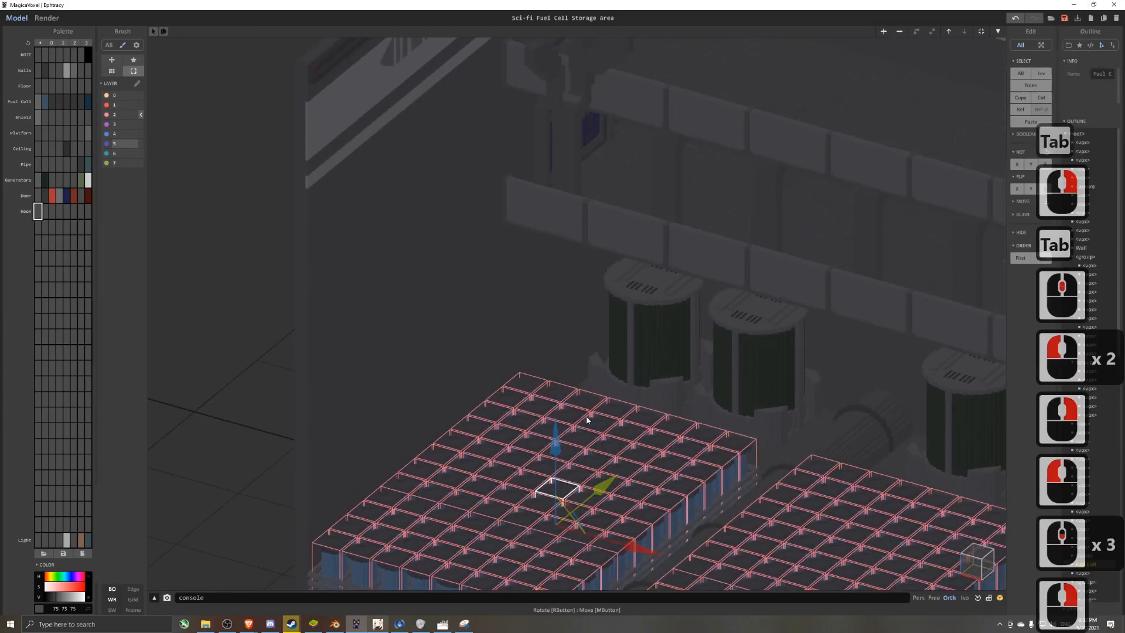
scroll(587, 417, "down", 4)
right_click_drag(587, 417, 606, 413)
middle_click_drag(606, 415, 552, 414)
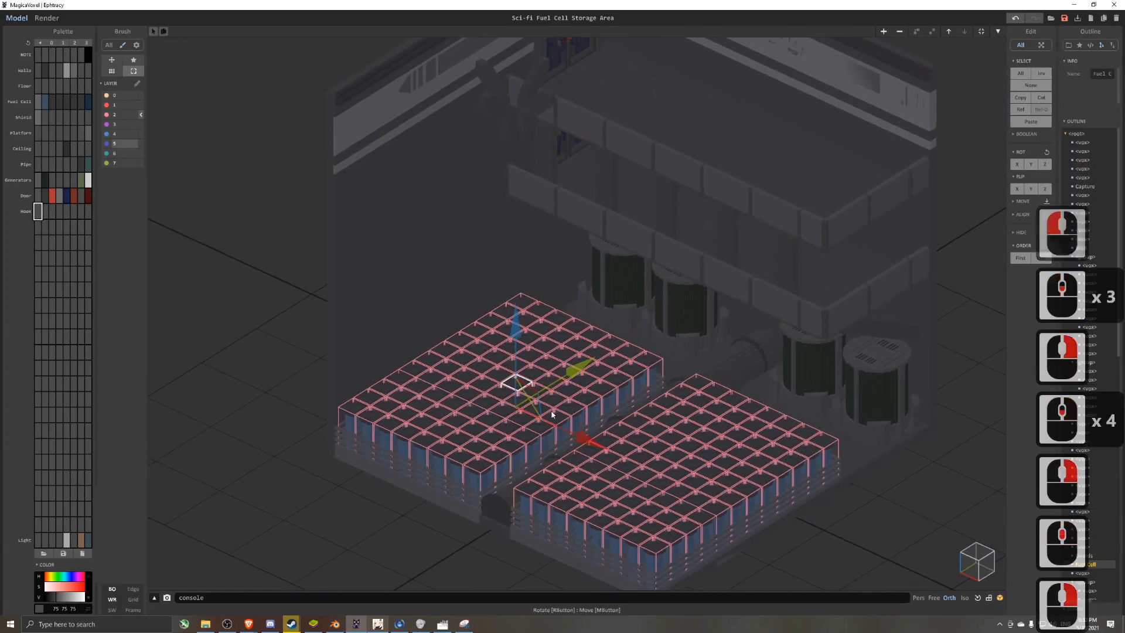
left_click(568, 375)
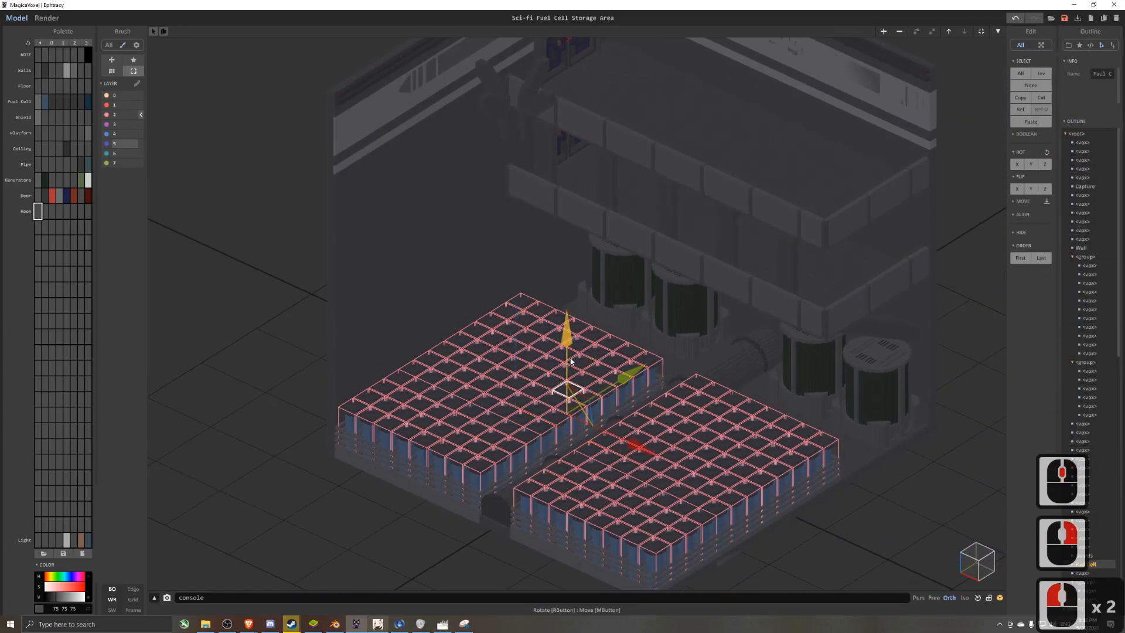
left_click_drag(564, 315, 549, 70)
left_click(555, 109)
middle_click_drag(557, 116, 524, 266)
right_click_drag(524, 267, 476, 296)
- Leave the fuel cell group and select all four claw arms together
key("Tab")
double_click(497, 274)
left_click(493, 274)
double_click(276, 156)
left_click(276, 156)
left_click(491, 274)
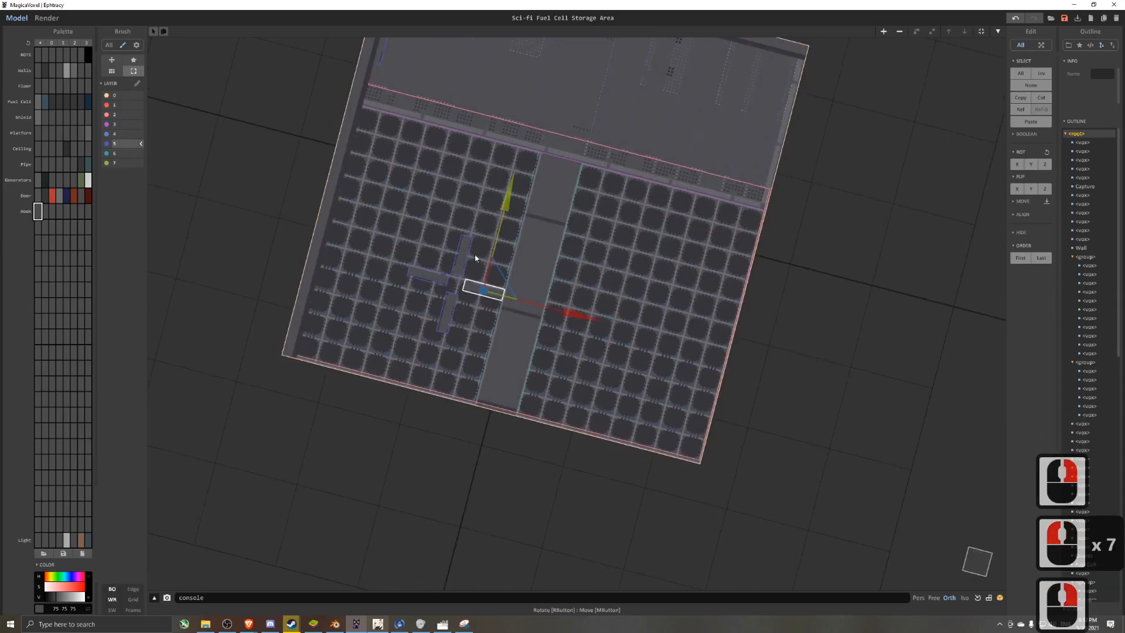
left_click(462, 256, "shift")
left_click(430, 273, "shift")
left_click(446, 312, "shift")
- Move the four arms together across the scene until they are centred around the raised fuel cell
left_click_drag(480, 191, 462, 206)
right_click_drag(461, 206, 415, 175)
scroll(446, 177, "up", 3)
left_click_drag(529, 142, 601, 81)
right_click_drag(605, 84, 593, 263)
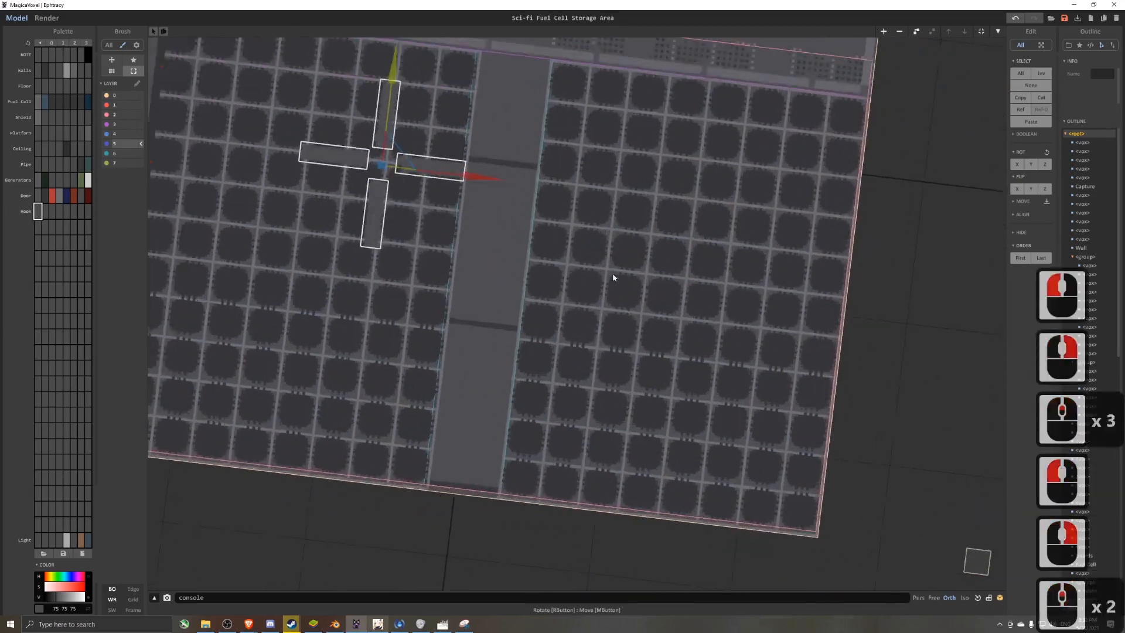
scroll(593, 262, "up", 7)
left_click_drag(645, 219, 568, 215)
right_click_drag(569, 216, 561, 241)
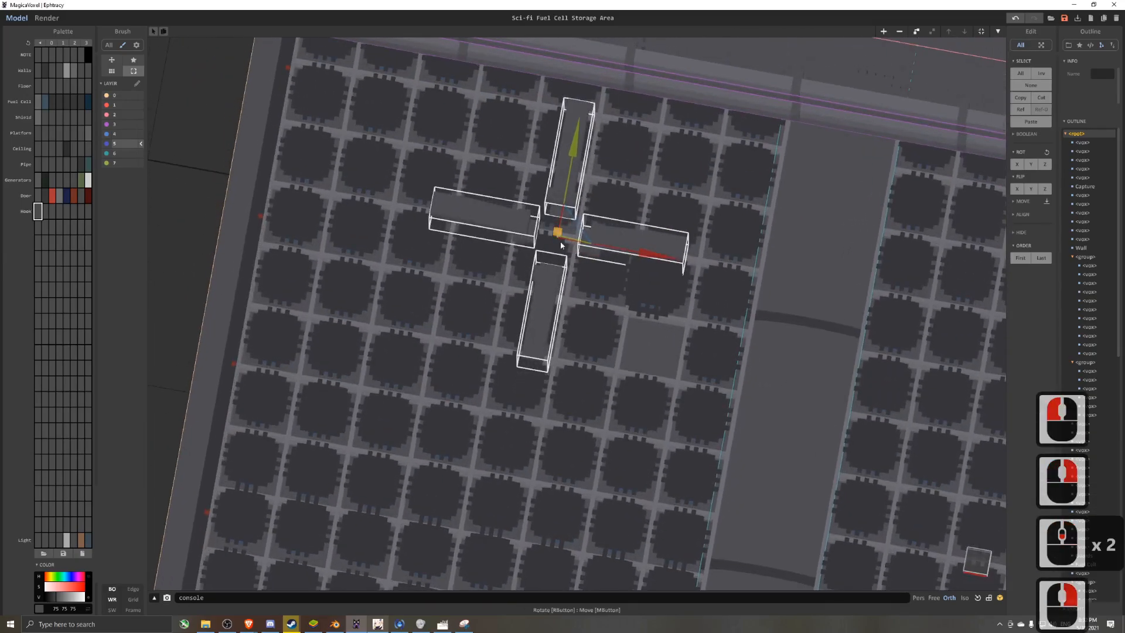
left_click_drag(579, 227, 679, 274)
right_click_drag(678, 273, 674, 285)
scroll(663, 293, "up", 5)
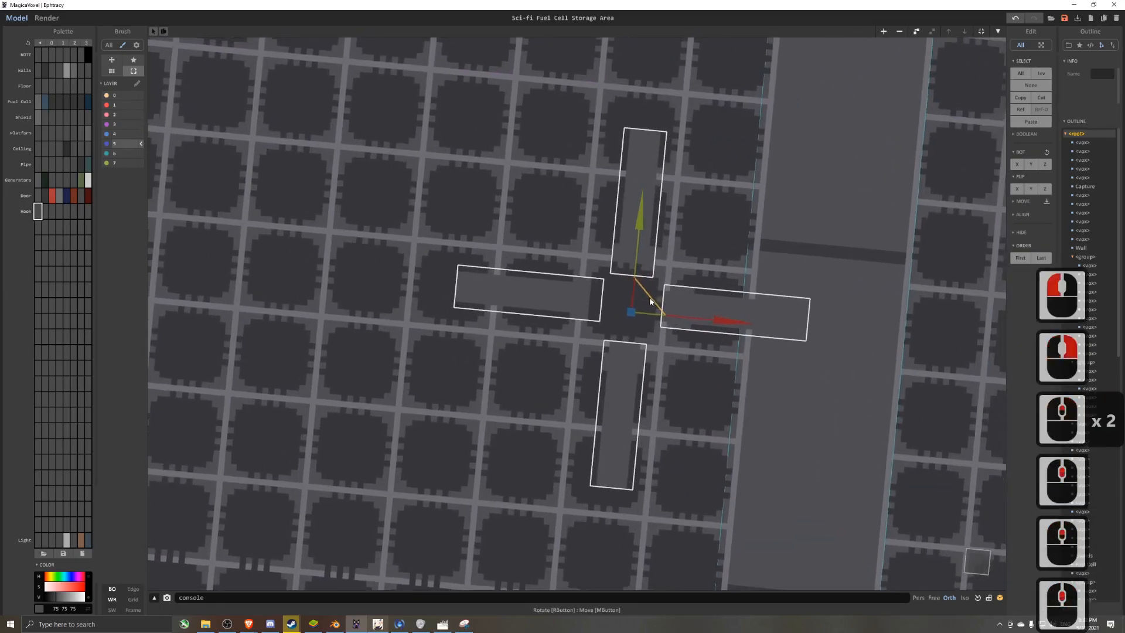
left_click_drag(650, 301, 640, 301)
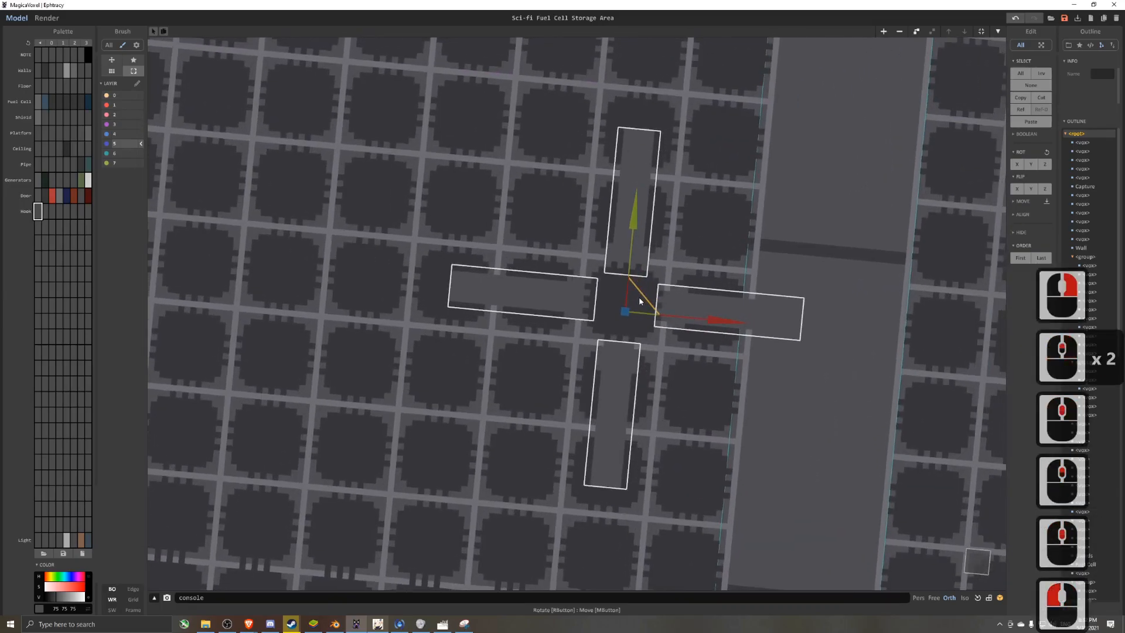
- Shift the arms outward individually so they sit evenly spaced around the raised fuel cell
left_click(633, 182)
mouse_move(636, 135)
left_mouse_down()
mouse_move(643, 109)
mouse_move(649, 116)
left_mouse_up()
double_click(557, 293)
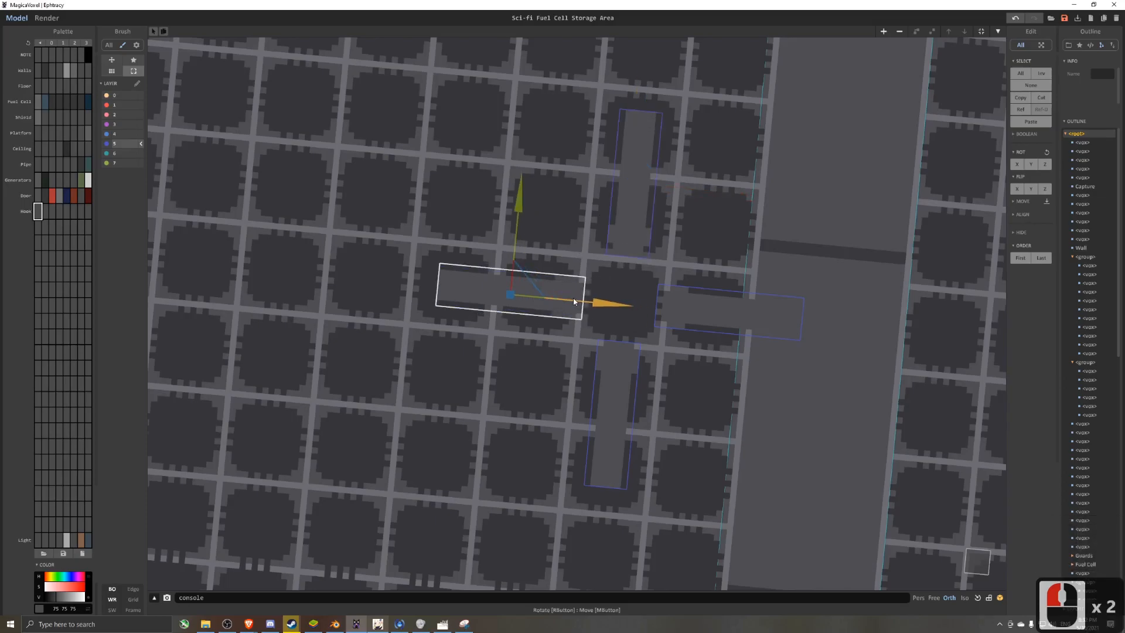
double_click(624, 368)
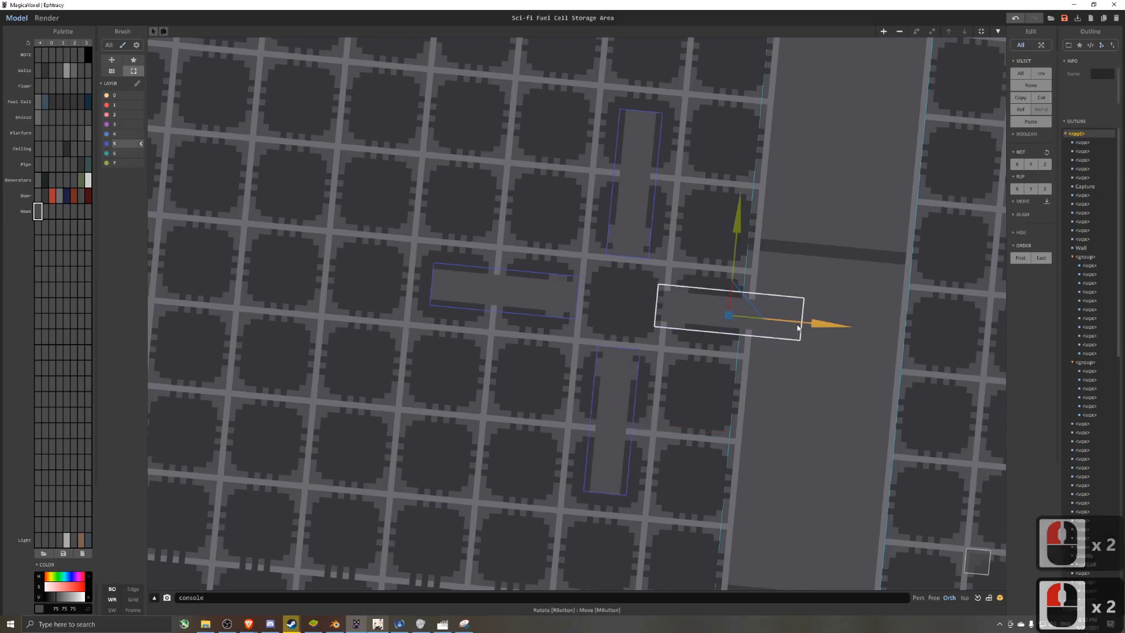
right_click_drag(815, 324, 755, 224)
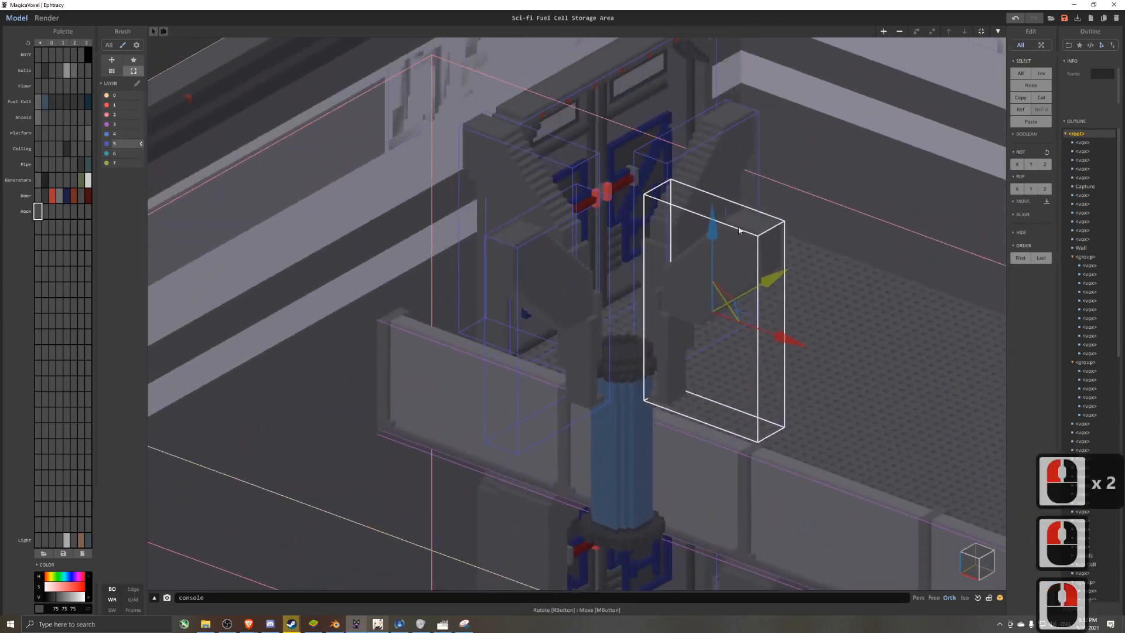
- Select all four arms and lower them so their tips grip the upper part of the raised fuel cell
left_click(568, 271, "shift")
left_click(708, 173, "shift")
left_click_drag(618, 201, 605, 273)
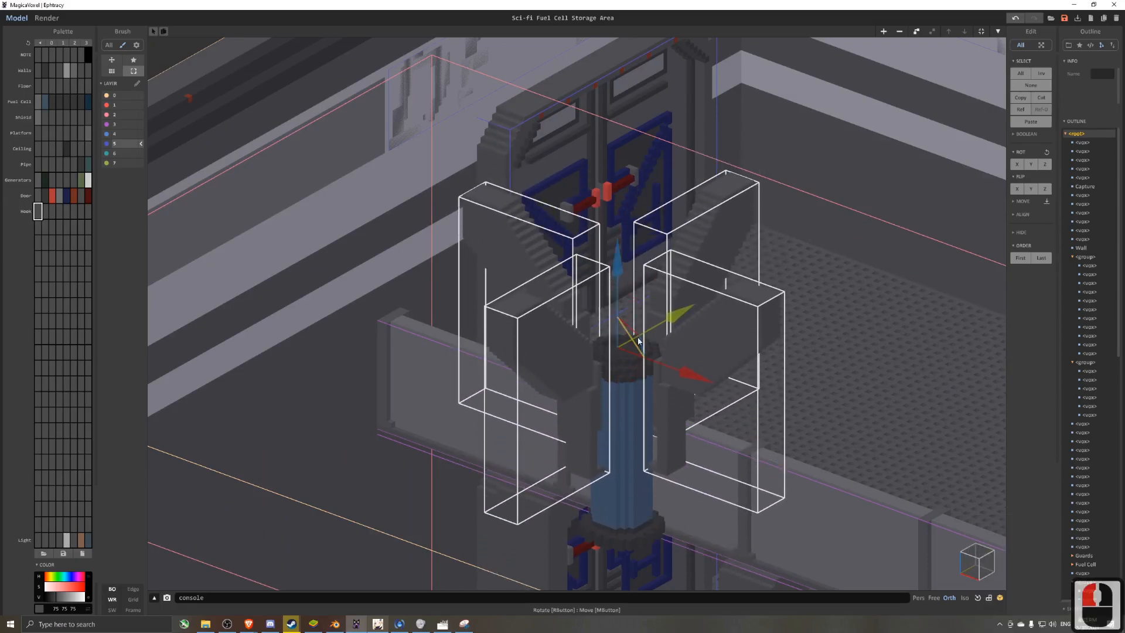
- Combine the four arms into a single model and open it for voxel editing
scroll(638, 340, "down", 4)
right_click_drag(639, 340, 639, 302)
right_click_drag(600, 258, 693, 396)
scroll(661, 385, "down", 3)
scroll(622, 253, "up", 3)
key("Tab")
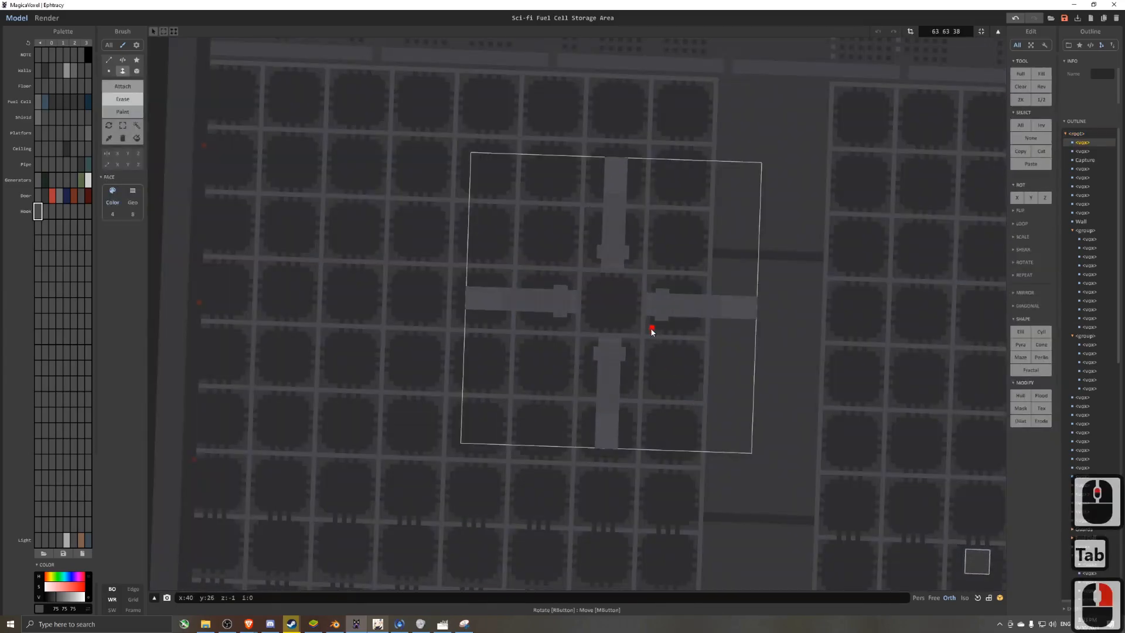
- Draw a filled voxel circle centred between the four arm tips with the circle geometry brush
scroll(622, 339, "up", 1)
middle_click_drag(583, 347, 573, 348)
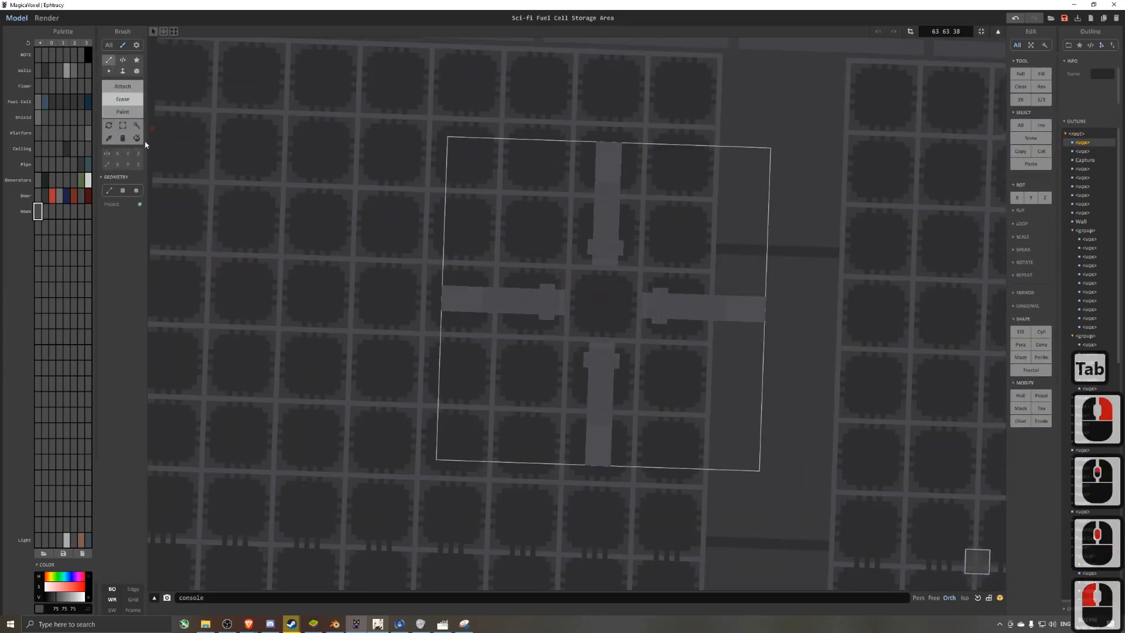
left_click(135, 191)
scroll(592, 288, "up", 3)
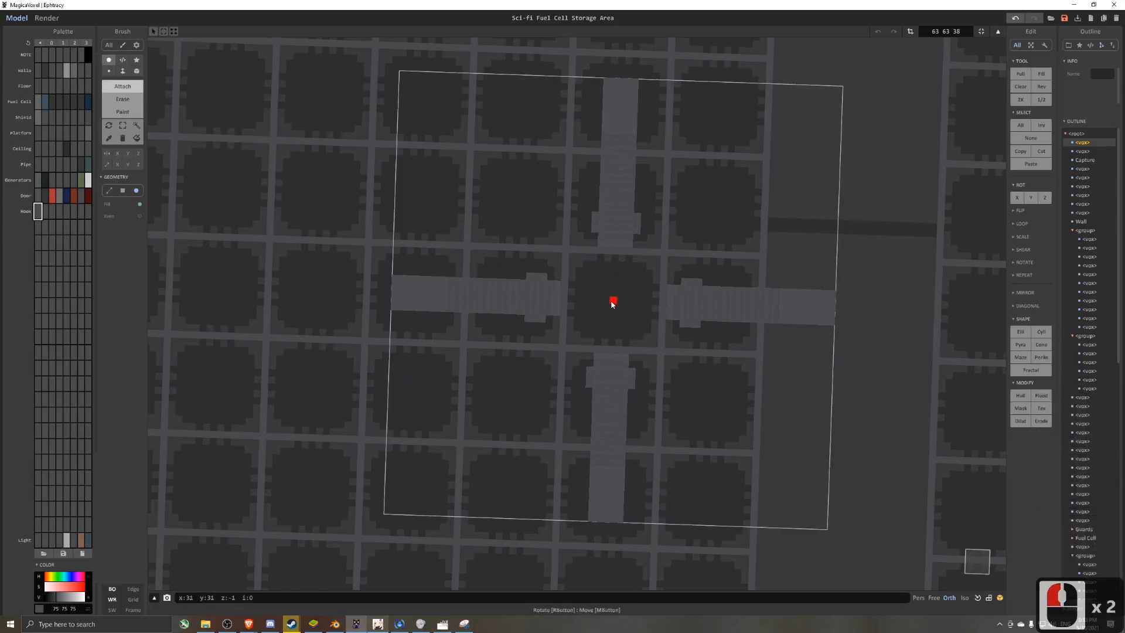
mouse_move(641, 344)
right_mouse_down()
mouse_move(582, 225)
mouse_move(607, 326)
mouse_move(639, 354)
right_mouse_up()
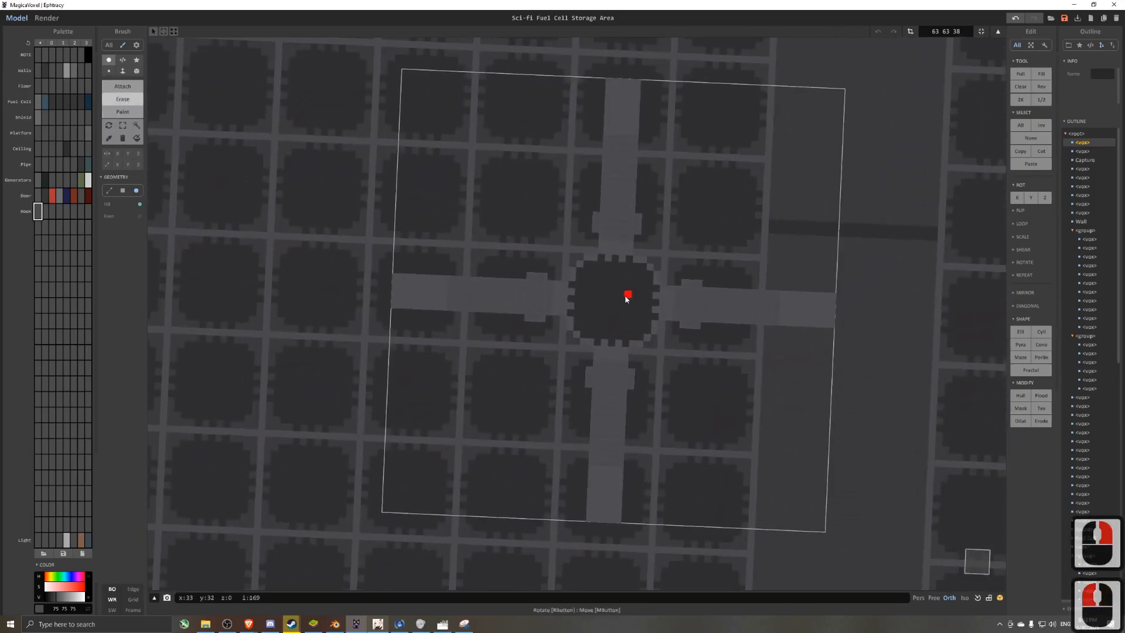
- Erase the middle of the circle to leave a thin ring around the fuel cell between the arm tips
right_click_drag(641, 338, 570, 279)
scroll(557, 193, "up", 4)
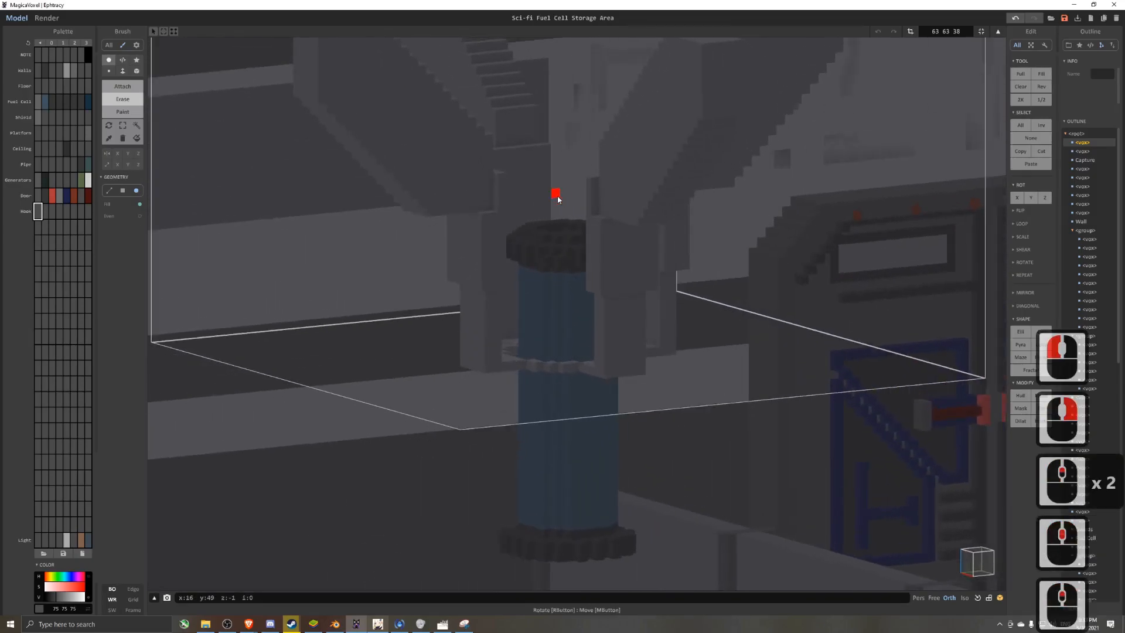
scroll(603, 229, "down", 2)
right_click_drag(653, 258, 703, 369)
scroll(498, 329, "up", 2)
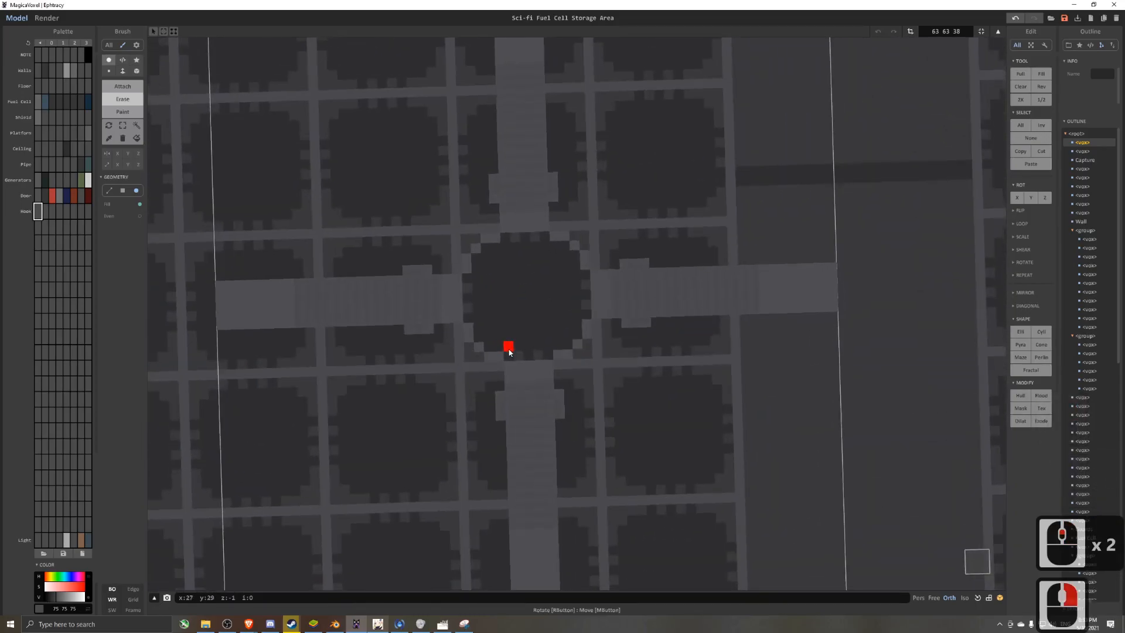
right_click_drag(507, 295, 435, 153)
scroll(427, 163, "down", 6)
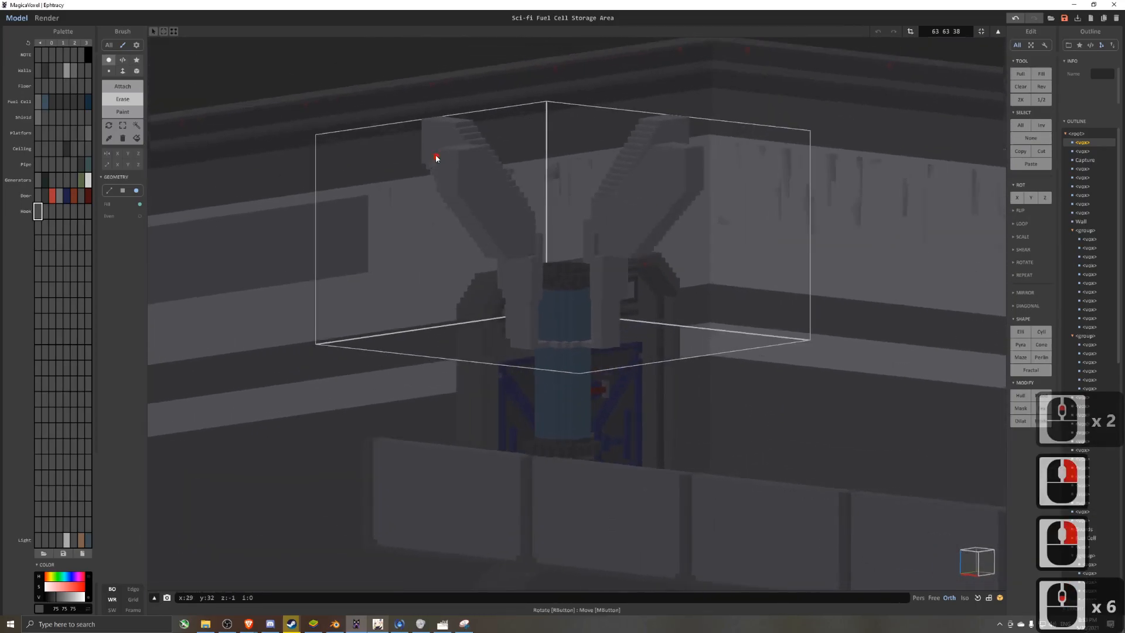
- Extend the claw model's bounds downward to 63 63 44 and switch the brush to attaching voxels
left_click(911, 32)
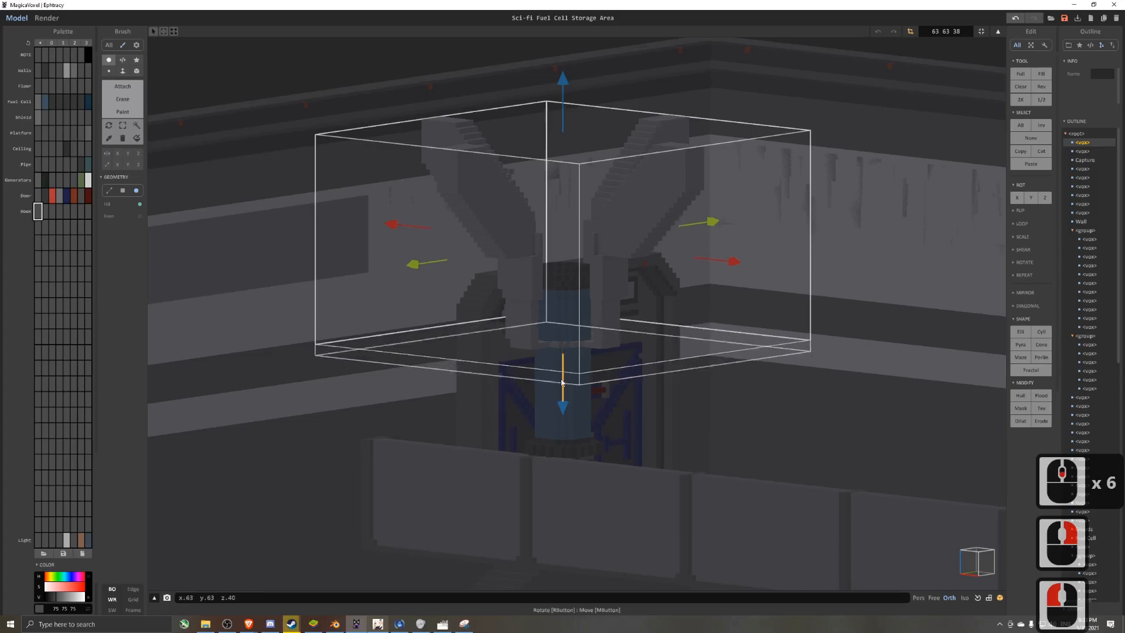
left_click_drag(563, 381, 562, 404)
left_click(911, 32)
scroll(709, 293, "up", 2)
right_click_drag(703, 305, 730, 190)
scroll(529, 263, "up", 1)
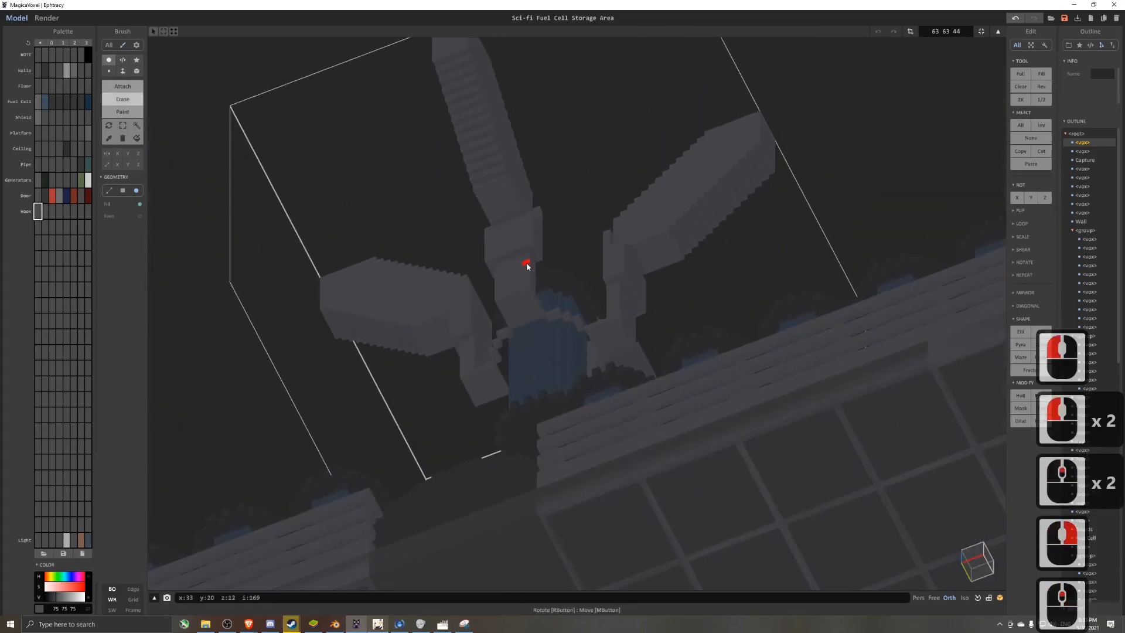
left_click(124, 84)
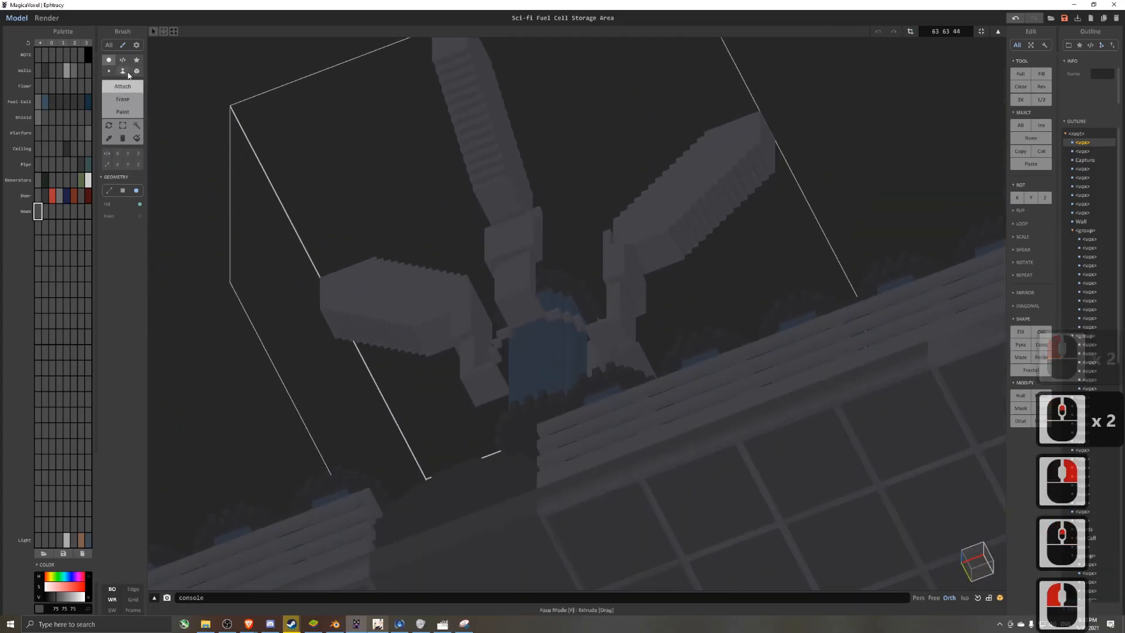
- Undo the last face extrusion and extrude the claw's clamp faces around the fuel cell with the Face brush
left_click(124, 72)
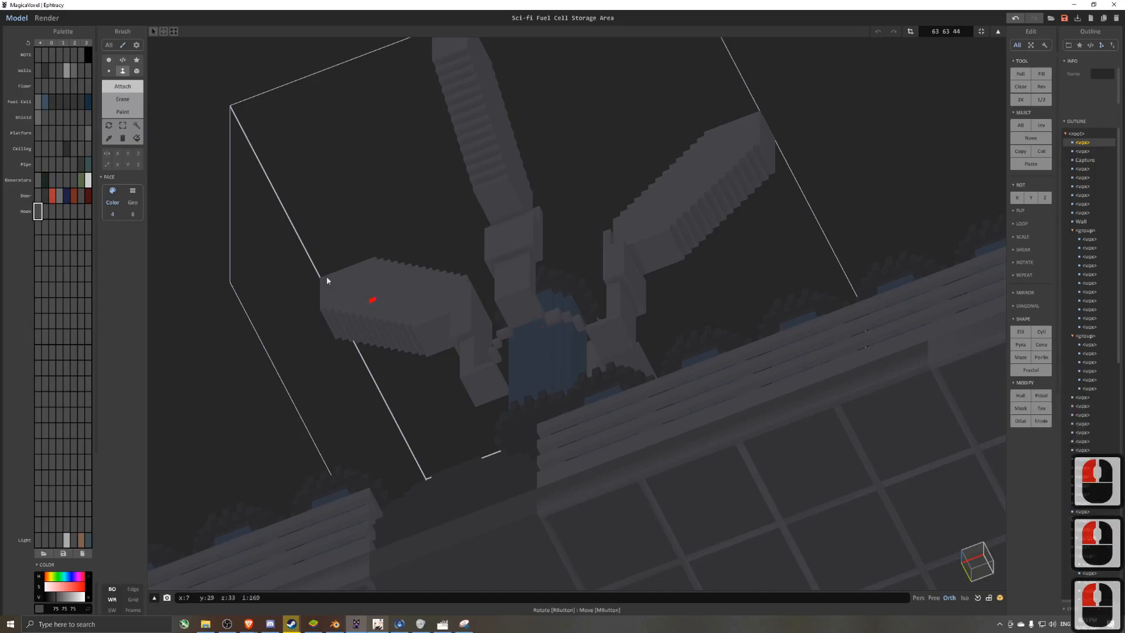
key("ctrl+z")
left_click(556, 317)
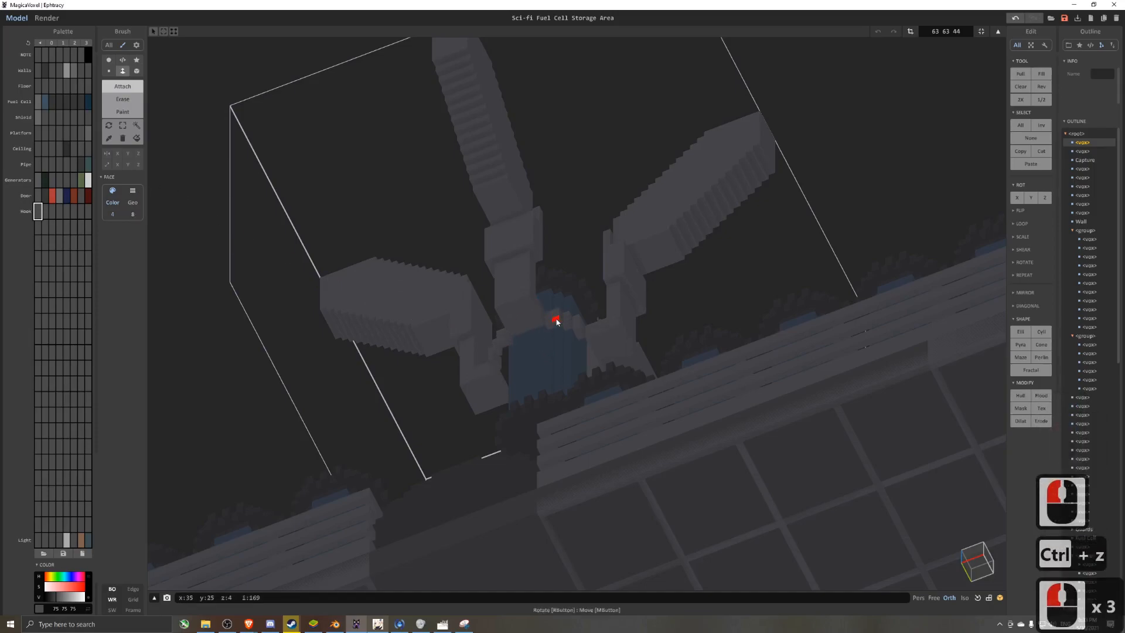
left_click(558, 328)
mouse_move(558, 328)
right_mouse_down()
mouse_move(552, 342)
mouse_move(574, 332)
right_mouse_up()
- Trim excess voxels from the clamp where the arms meet the fuel cell, using the Box eraser mirrored in X and Y
scroll(574, 333, "up", 1)
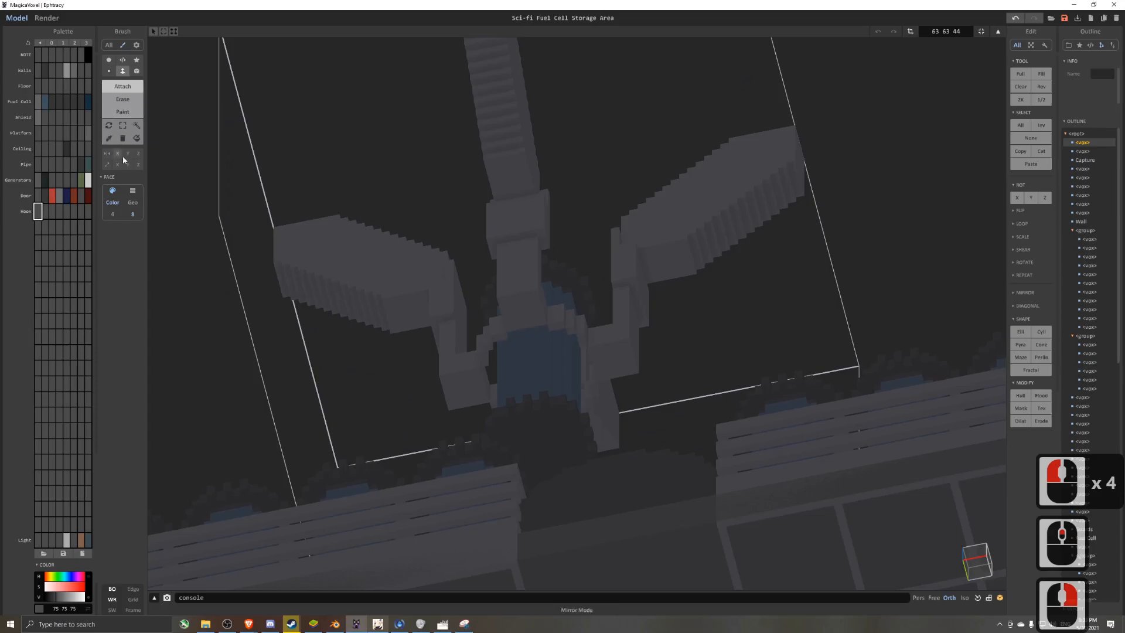
scroll(499, 307, "up", 2)
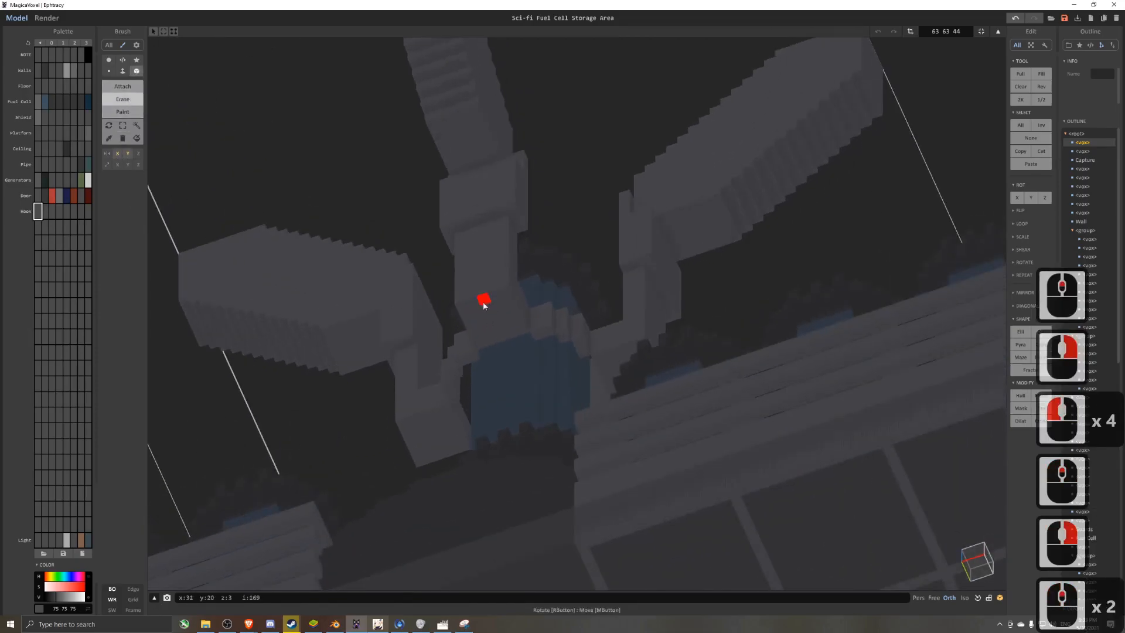
right_click(515, 306)
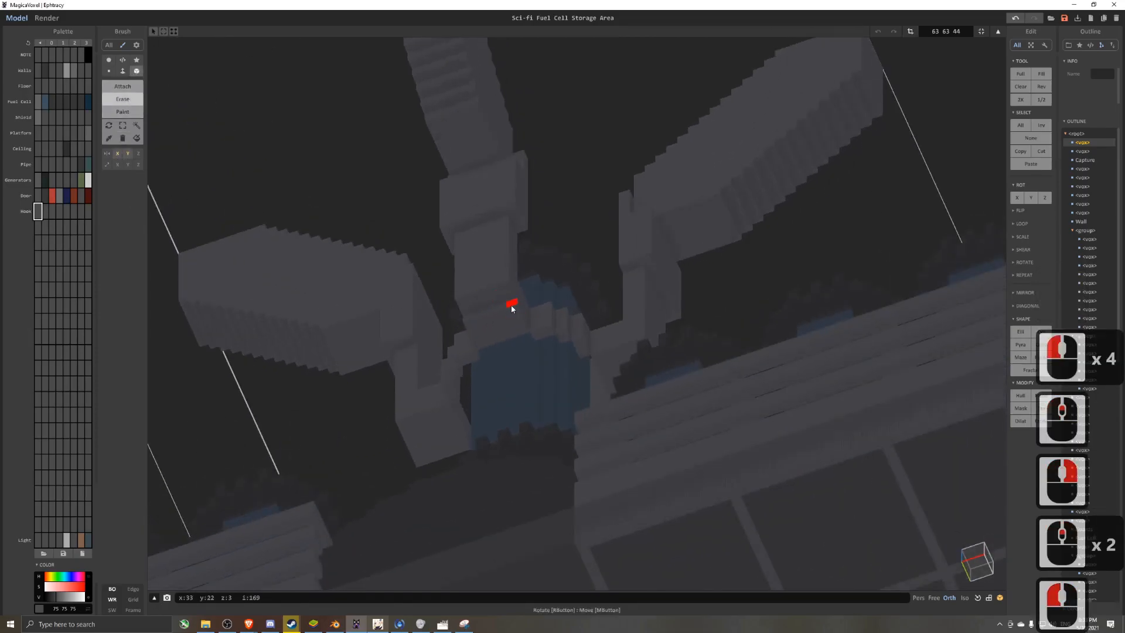
right_click_drag(597, 344, 643, 359)
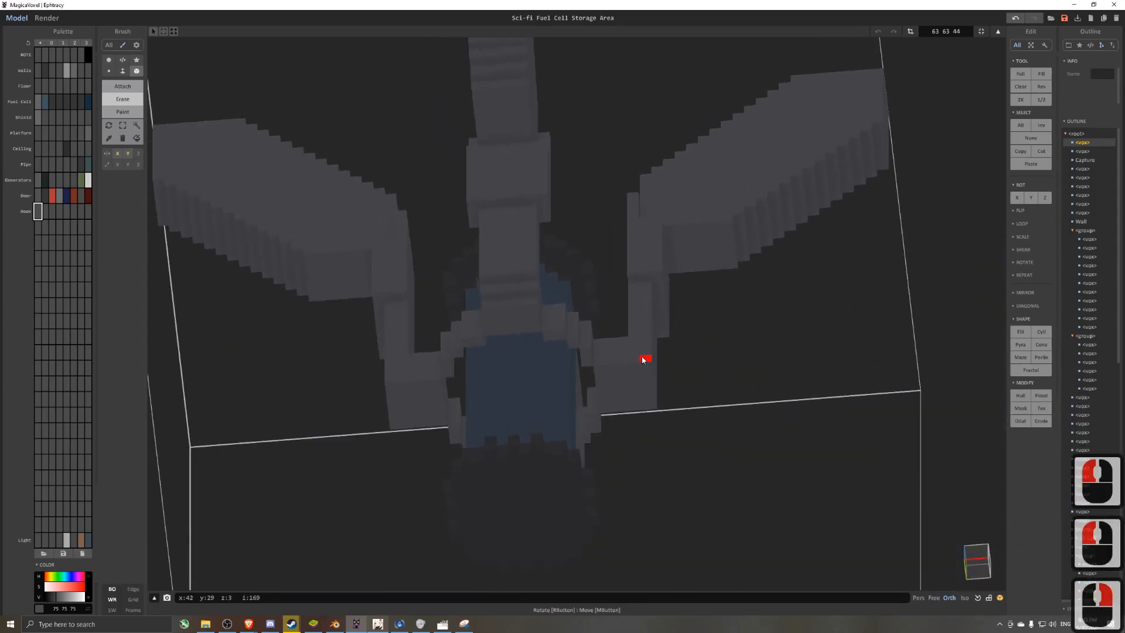
- Preview the whole room with the claw in the renderer, then return to modelling
right_click_drag(654, 400, 599, 556)
scroll(615, 502, "down", 9)
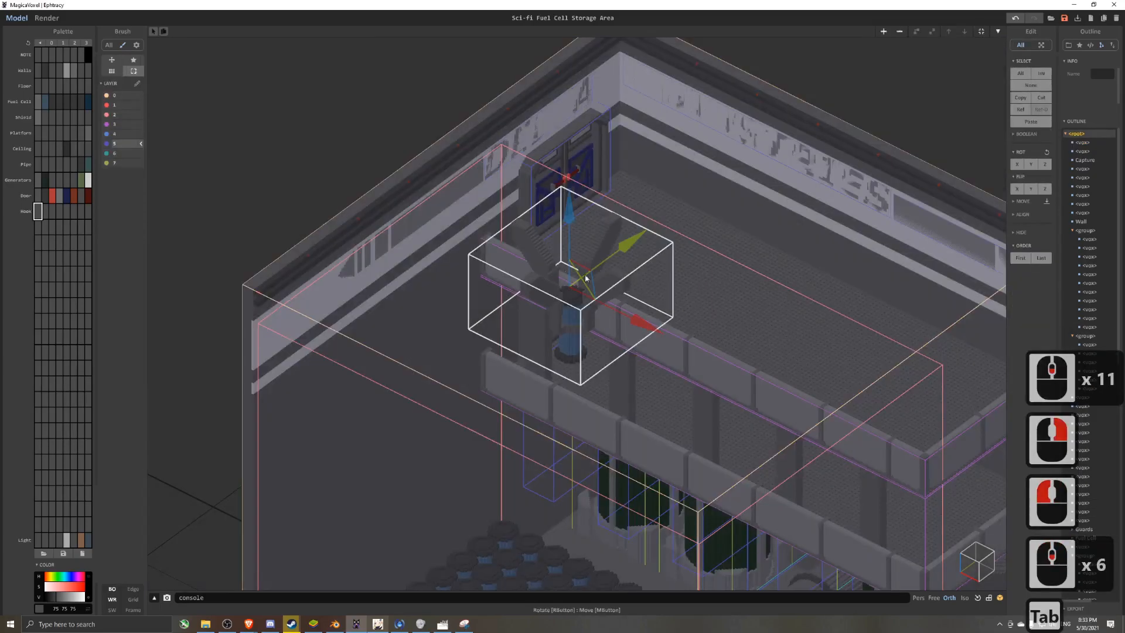
key("8")
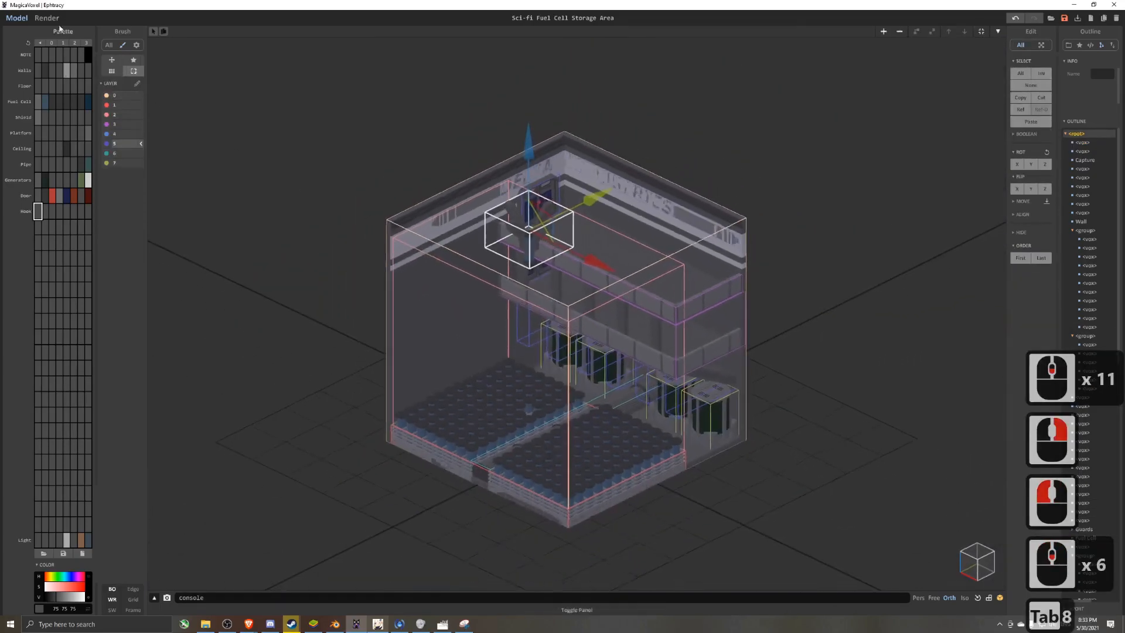
left_click(53, 18)
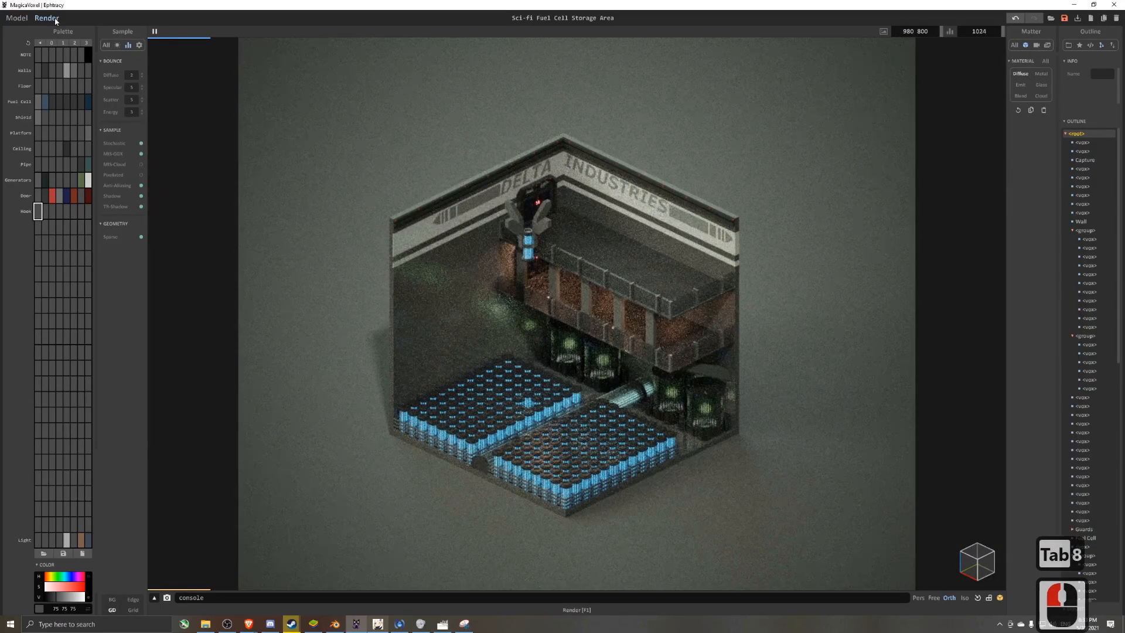
left_click(16, 18)
- Open the claw model for editing and resize its volume to 63 × 63 × 97
scroll(595, 351, "up", 10)
key("Tab")
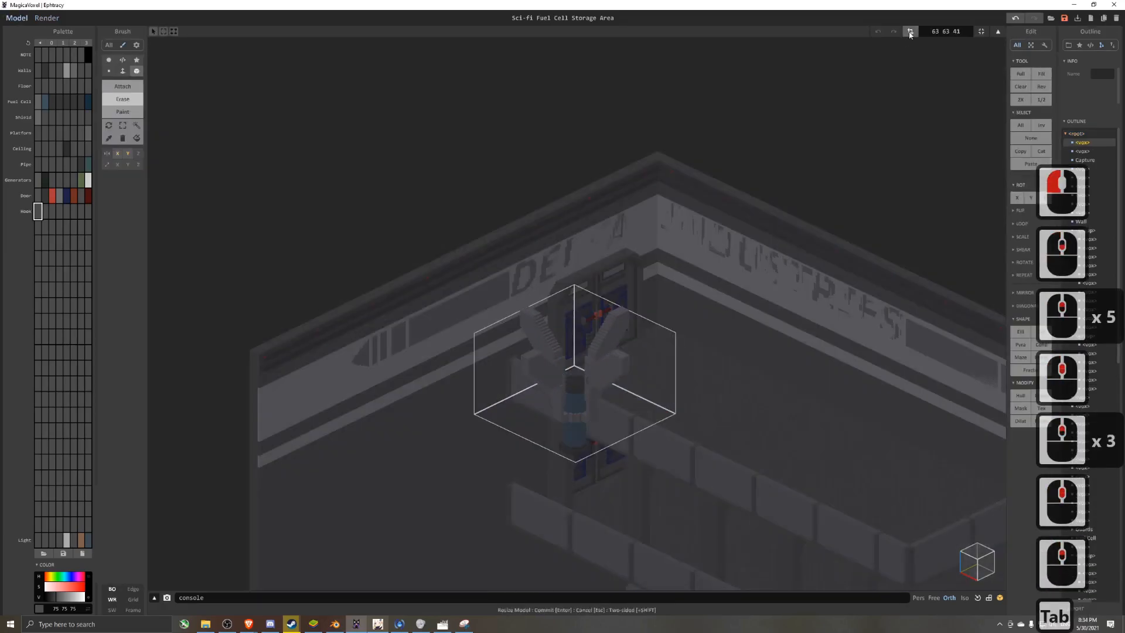
left_click(910, 33)
left_click_drag(565, 209, 565, 203)
left_click(910, 33)
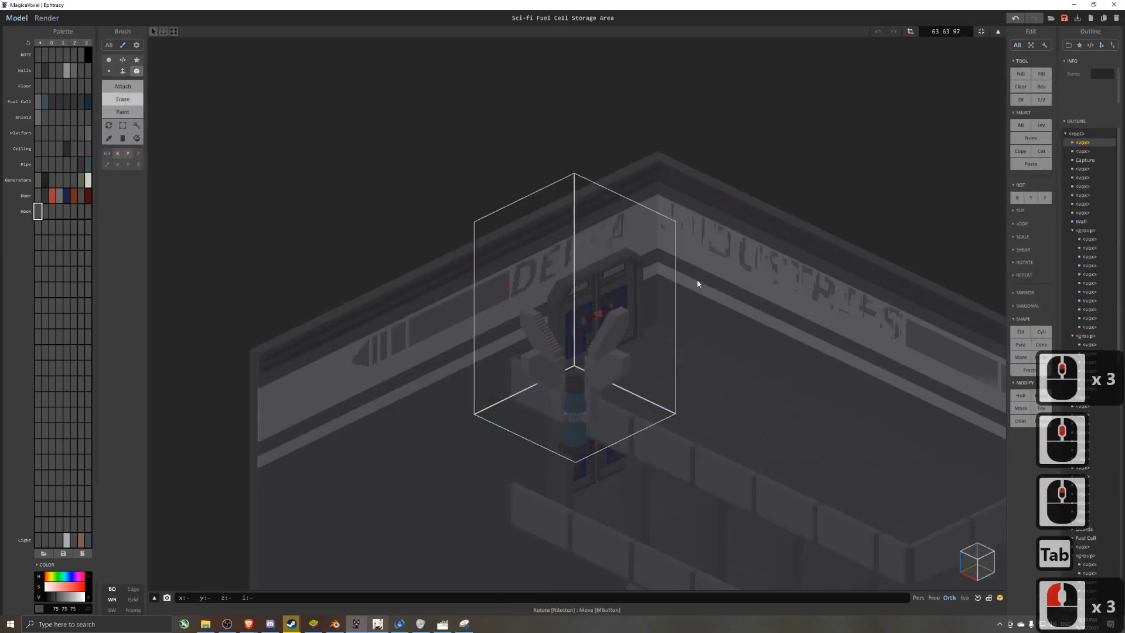
- Try to extend the four claw arm tips straight upward by extruding their end faces
scroll(620, 317, "up", 2)
middle_click_drag(619, 317, 702, 210)
scroll(703, 209, "up", 1)
right_click_drag(702, 209, 596, 221)
scroll(596, 223, "up", 2)
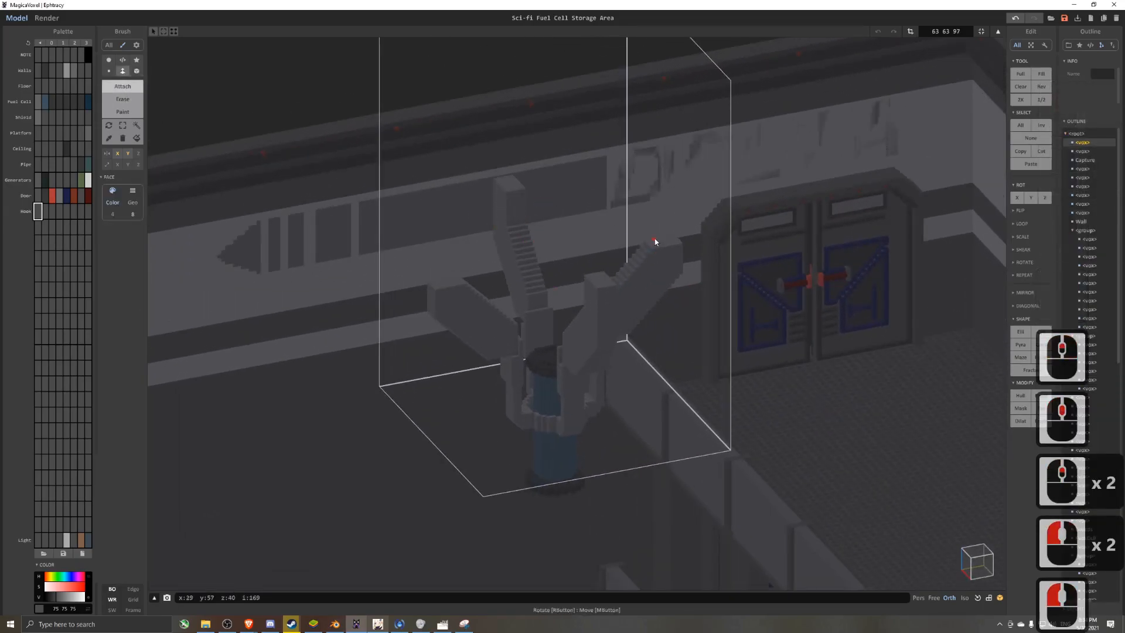
right_click_drag(660, 203, 583, 244)
scroll(420, 201, "up", 2)
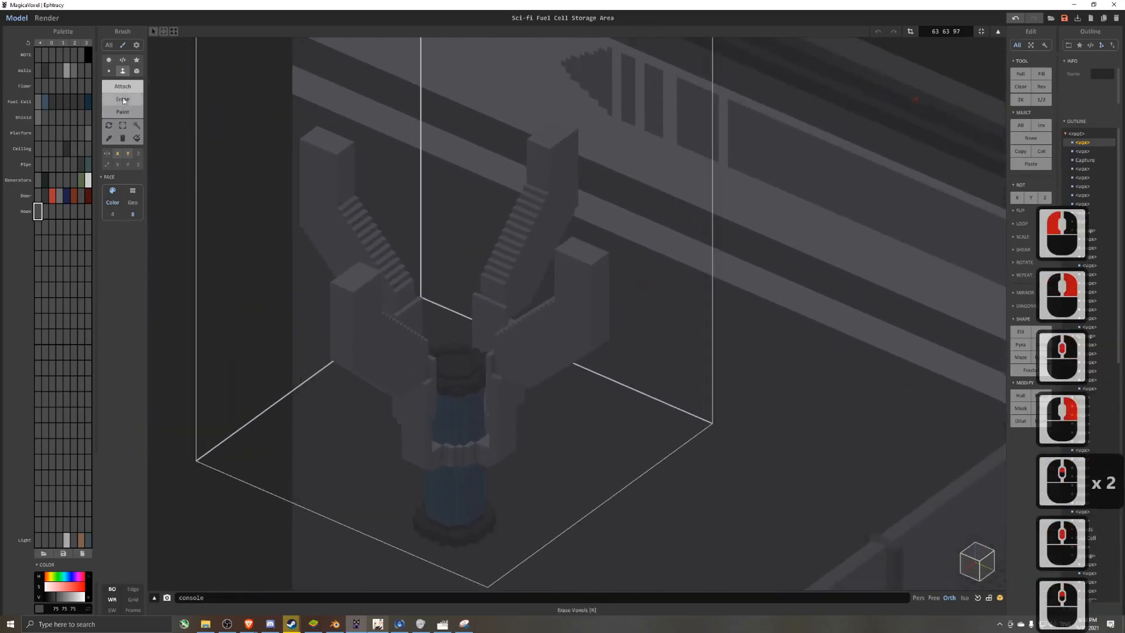
- Try to bridge the extended arm tips with a thin box plate across the top of the claw
left_click_drag(341, 141, 574, 254)
left_click_drag(532, 152, 371, 279)
right_click_drag(371, 279, 506, 282)
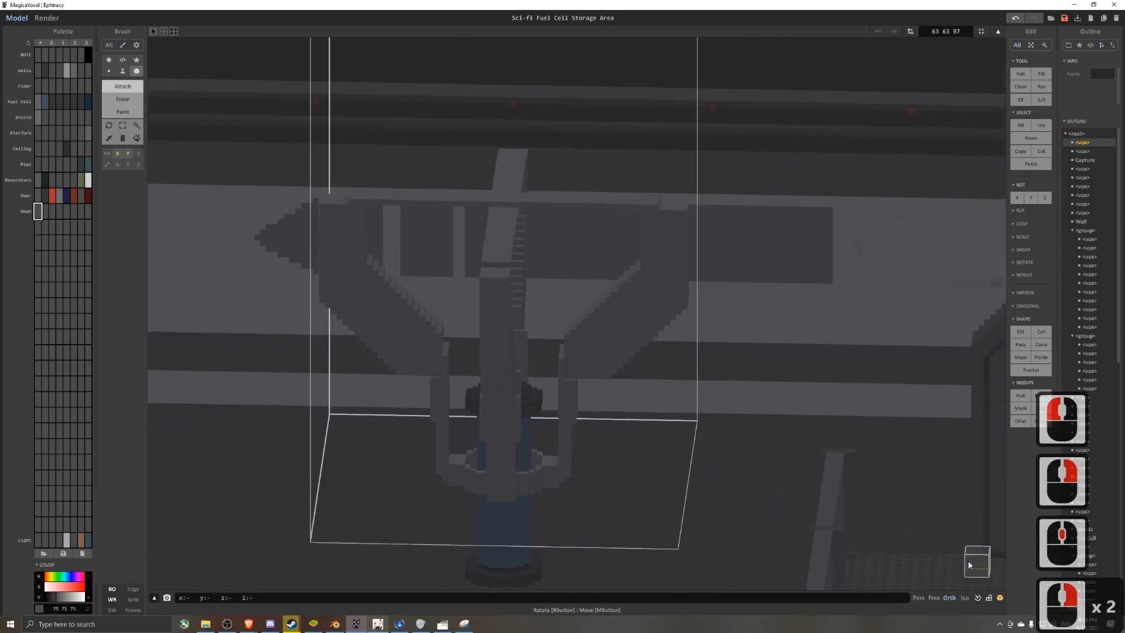
scroll(685, 360, "down", 3)
right_click_drag(685, 361, 680, 324)
scroll(695, 346, "down", 1)
middle_click_drag(679, 324, 678, 421)
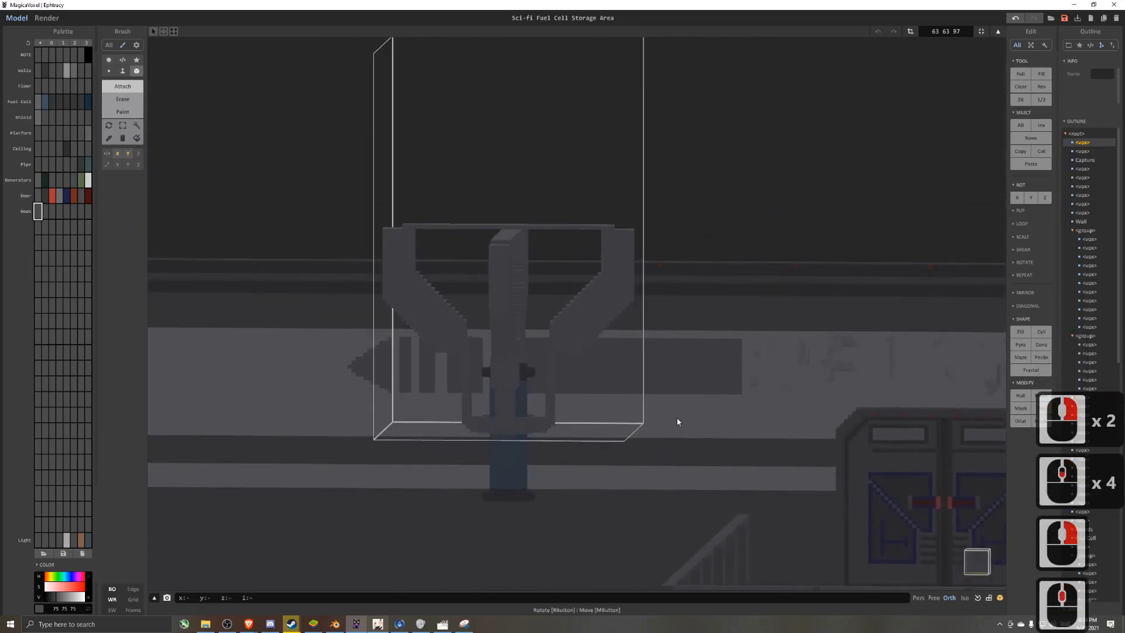
right_click_drag(679, 420, 678, 415)
- Undo the connecting plate and the upward extensions of the arm tips
left_click(980, 567)
middle_click_drag(755, 338, 762, 384)
scroll(706, 347, "up", 2)
key("ctrl+z")
key("ctrl+z")
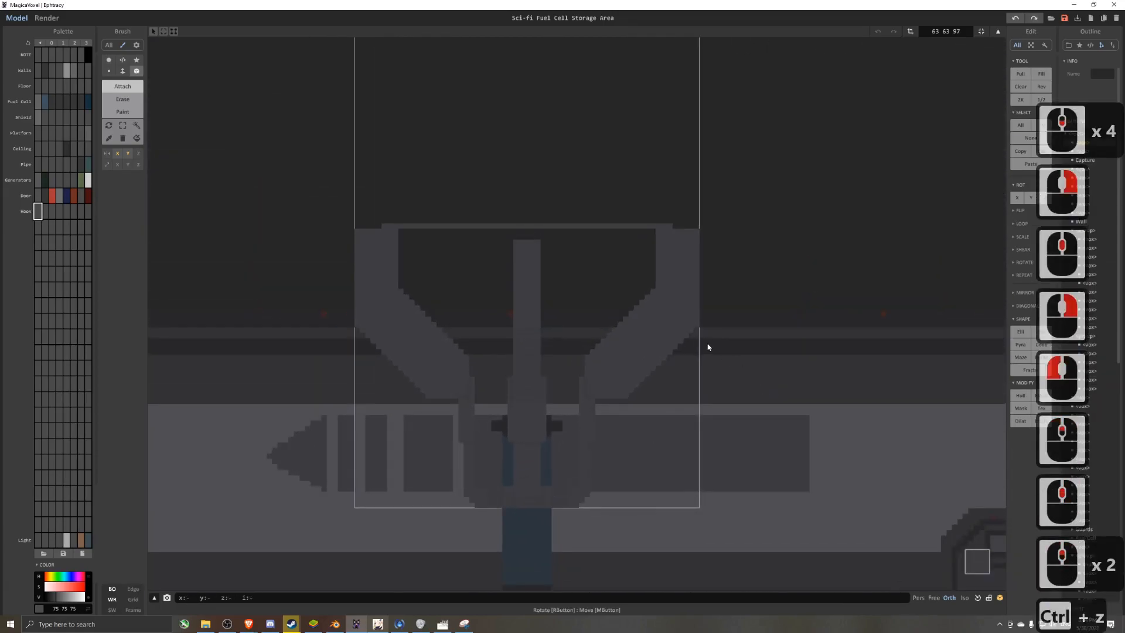
key("ctrl")
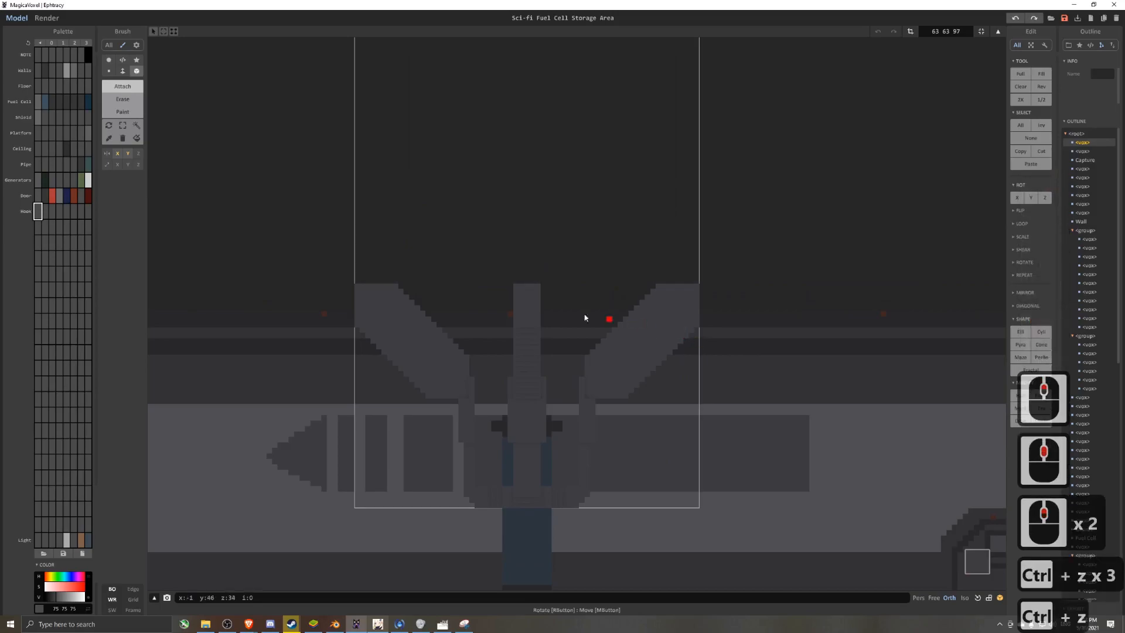
- Copy the upper ends of the claw arms, place the copy above them, and flip it along Z
left_click(123, 125)
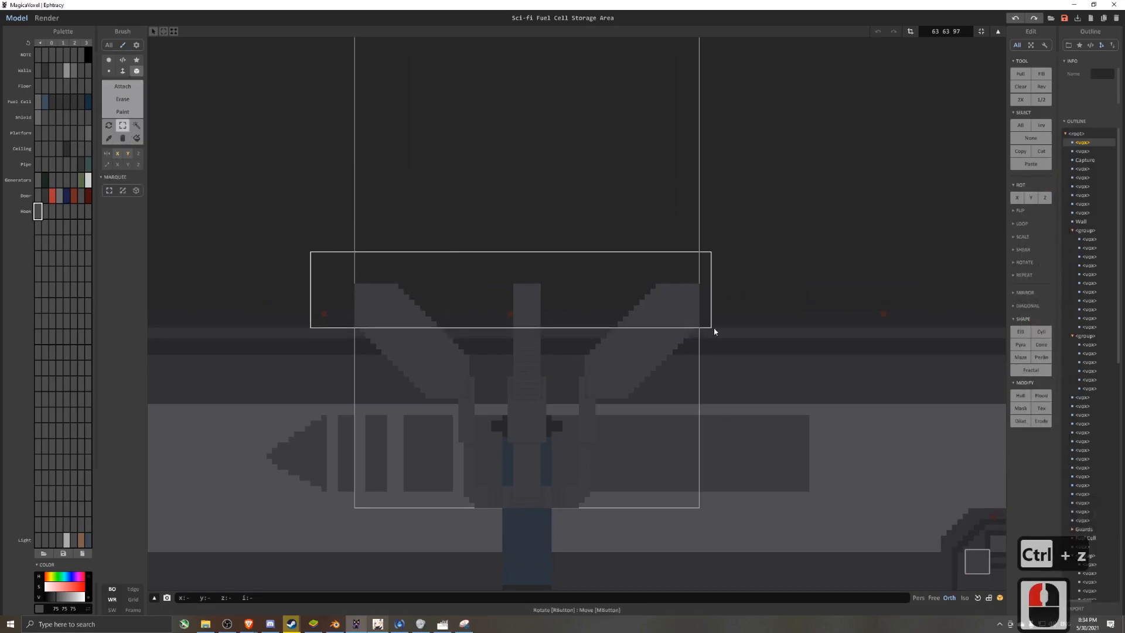
left_click_drag(711, 332, 711, 331)
key("ctrl+c")
key("ctrl+v")
left_click_drag(664, 266, 666, 260, "ctrl")
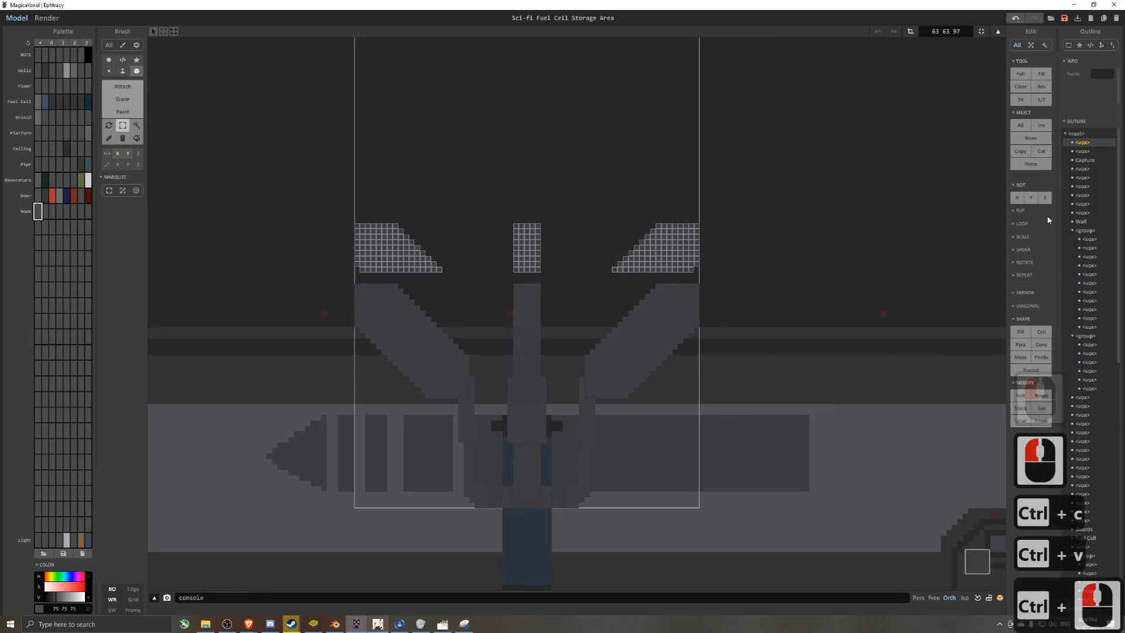
left_click(1021, 210)
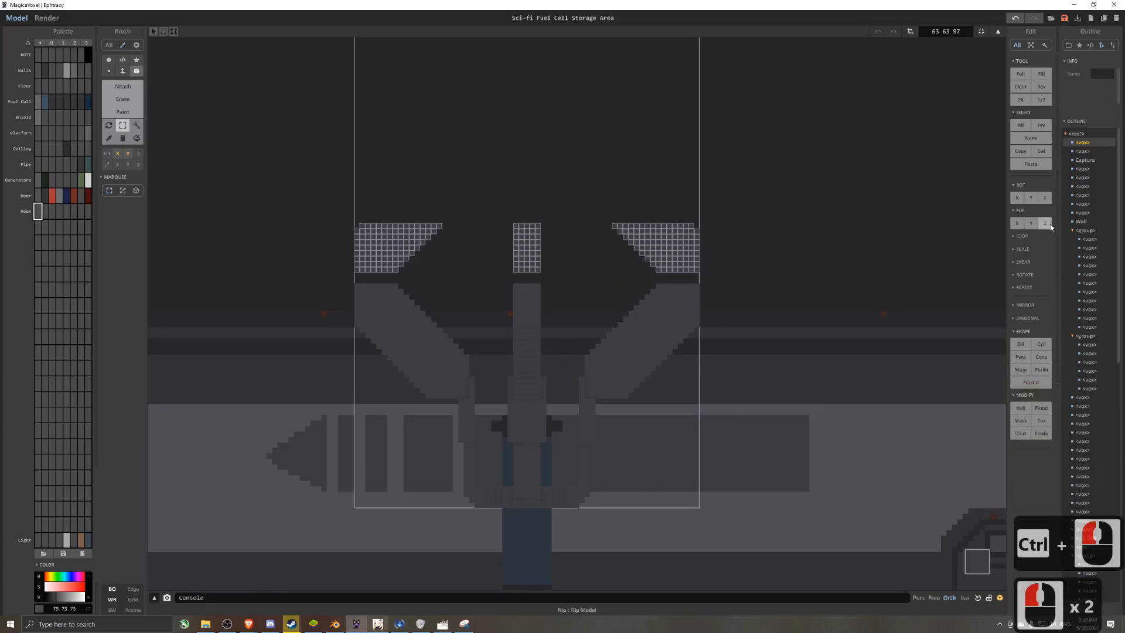
key("ctrl+d")
- Try to extend the flipped arm ends with Face brush extrusions
right_click_drag(673, 266, 658, 297)
middle_click_drag(575, 319, 602, 245)
scroll(598, 245, "up", 2)
mouse_move(331, 221)
right_mouse_down()
mouse_move(402, 244)
mouse_move(505, 251)
mouse_move(551, 228)
mouse_move(640, 322)
mouse_move(905, 264)
mouse_move(641, 301)
mouse_move(851, 354)
right_mouse_up()
key("ctrl+z")
left_click(123, 72)
scroll(551, 227, "down", 6)
key("ctrl+z")
key("ctrl+z")
key("ctrl+z")
key("ctrl+z")
- Bridge the arm tops with a flat crossbar and draw mirrored stepped lines above it rising to a central peak
left_click(538, 348)
key("ctrl+z")
left_click(538, 348)
scroll(641, 302, "up", 2)
scroll(851, 354, "up", 1)
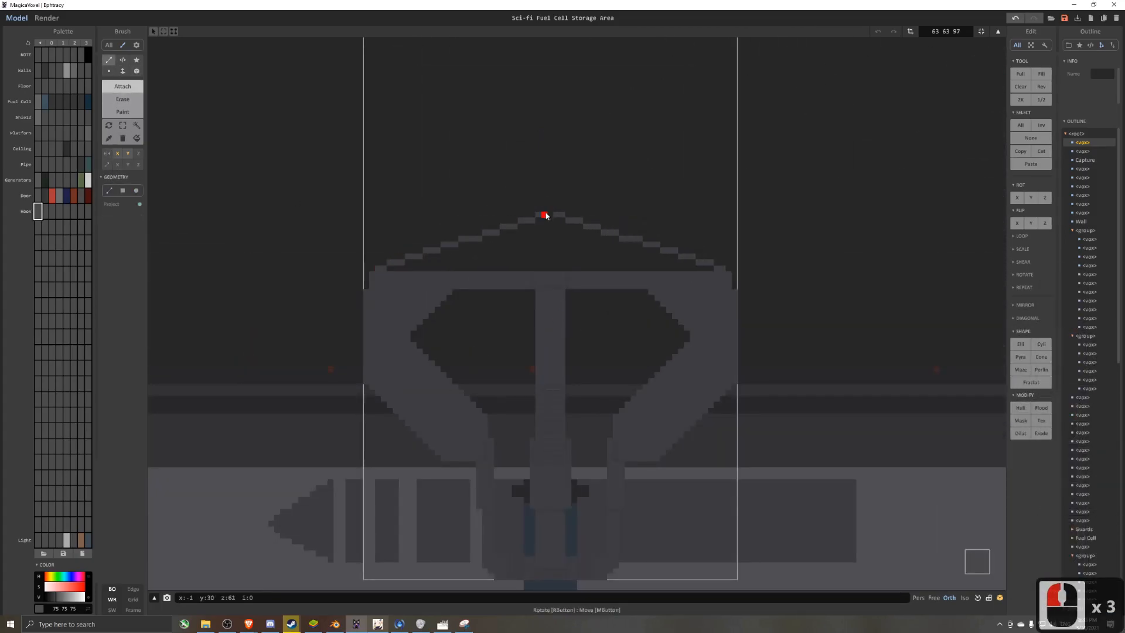
- Extrude the sloping outline with the Face brush into a solid peaked top matching the thickness of the arms
right_click_drag(545, 216, 577, 248)
right_click_drag(677, 284, 692, 315)
key("ctrl+z")
left_click(122, 70)
left_click(608, 337)
key("ctrl+z")
left_click(599, 338)
left_click_drag(599, 339, 636, 411)
right_click_drag(636, 410, 685, 397)
middle_click_drag(685, 397, 480, 404)
scroll(686, 396, "up", 2)
left_click_drag(764, 369, 641, 326)
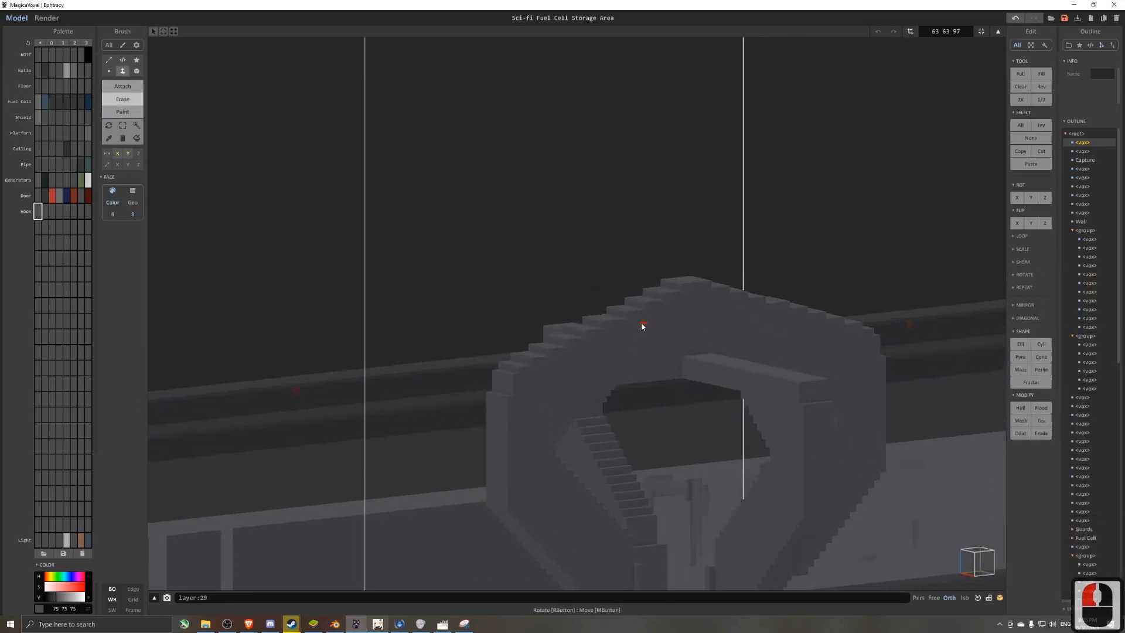
- Select the peaked top section of the claw with the marquee and paste a copy of it
right_click_drag(641, 327, 598, 317)
left_click(978, 561)
left_click(122, 125)
middle_click_drag(166, 282, 290, 284)
left_click_drag(283, 283, 736, 198)
key("ctrl+c")
right_click_drag(639, 287, 469, 368, "ctrl")
middle_click_drag(469, 368, 688, 283)
key("ctrl+v")
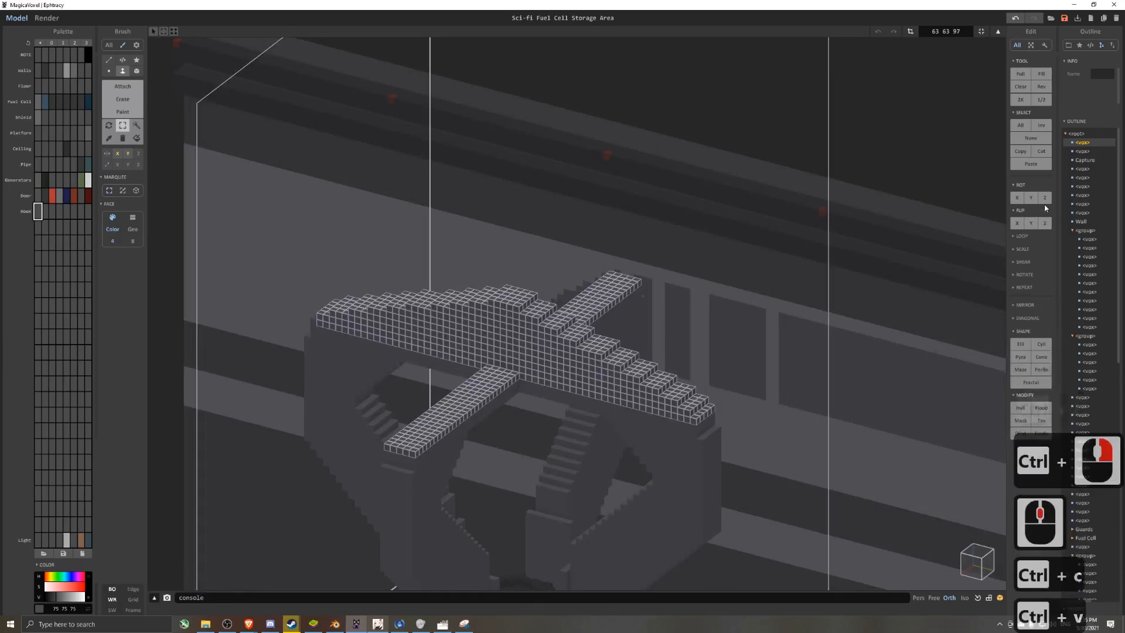
- Rotate the pasted peaked section about Z so it spans the other pair of arms, and deselect it
left_click(1045, 198)
right_click_drag(674, 304, 473, 311)
left_click_drag(485, 268, 477, 267, "ctrl")
key("ctrl+d")
scroll(478, 269, "down", 6)
mouse_move(478, 269)
right_mouse_down()
mouse_move(706, 241)
mouse_move(615, 235)
right_mouse_up()
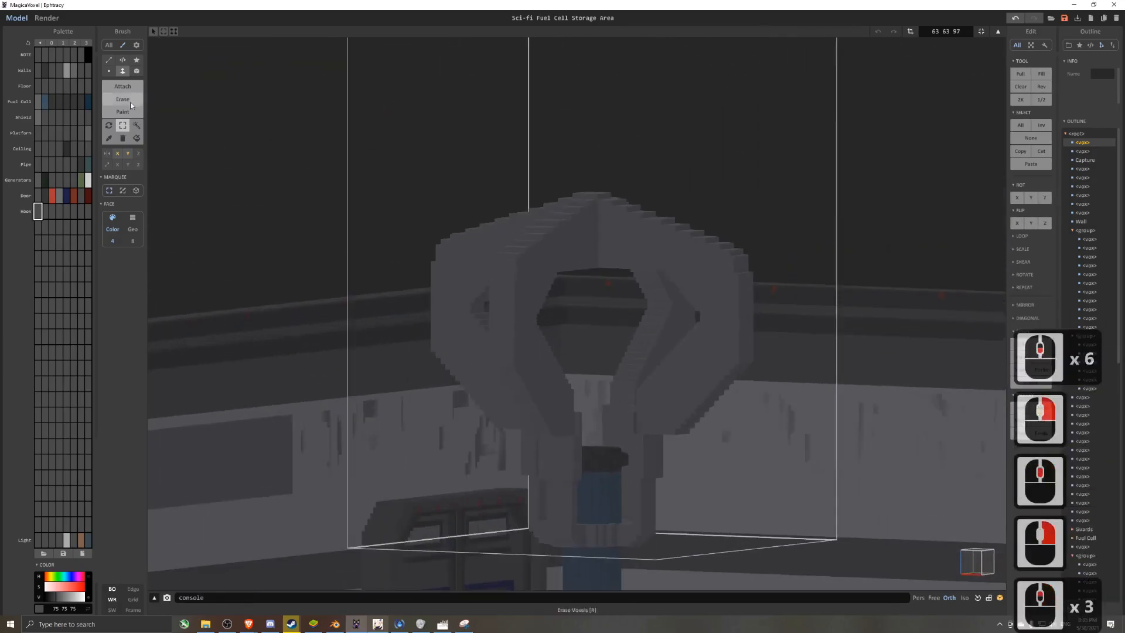
- Erase the excess voxels beneath the peaked top so its underside follows the roof slope
left_click(977, 562)
left_click(109, 60)
left_click(122, 99)
scroll(466, 242, "up", 2)
left_click_drag(466, 239, 485, 245, "shift")
mouse_move(484, 244)
right_mouse_down()
mouse_move(434, 326)
mouse_move(469, 170)
right_mouse_up()
left_click(122, 71)
mouse_move(375, 229)
right_mouse_down()
mouse_move(474, 216)
mouse_move(567, 222)
mouse_move(442, 247)
right_mouse_up()
left_click(475, 216)
- Extrude the centre face of the peaked top upward by 12 layers to form a vertical stem
scroll(475, 216, "down", 7)
scroll(442, 246, "up", 7)
key("ctrl+z")
key("ctrl+z")
left_click(337, 241)
right_click_drag(336, 241, 497, 227)
scroll(395, 196, "up", 4)
scroll(395, 196, "down", 10)
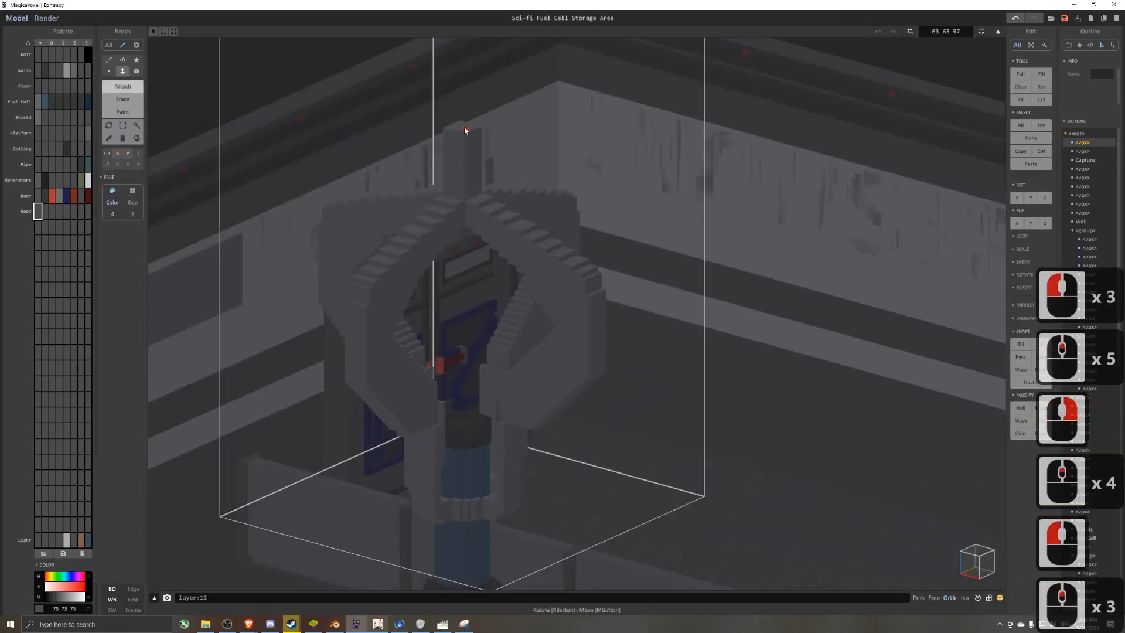
- Copy the arm section below the inner bend, move the copy directly above the bend, and flip it along Z
right_click_drag(465, 127, 749, 332)
key("ctrl+z")
key("ctrl+z")
left_click_drag(772, 320, 772, 320)
key("ctrl+c")
key("ctrl+v")
left_click_drag(720, 365, 689, 293, "ctrl")
left_click(1045, 223)
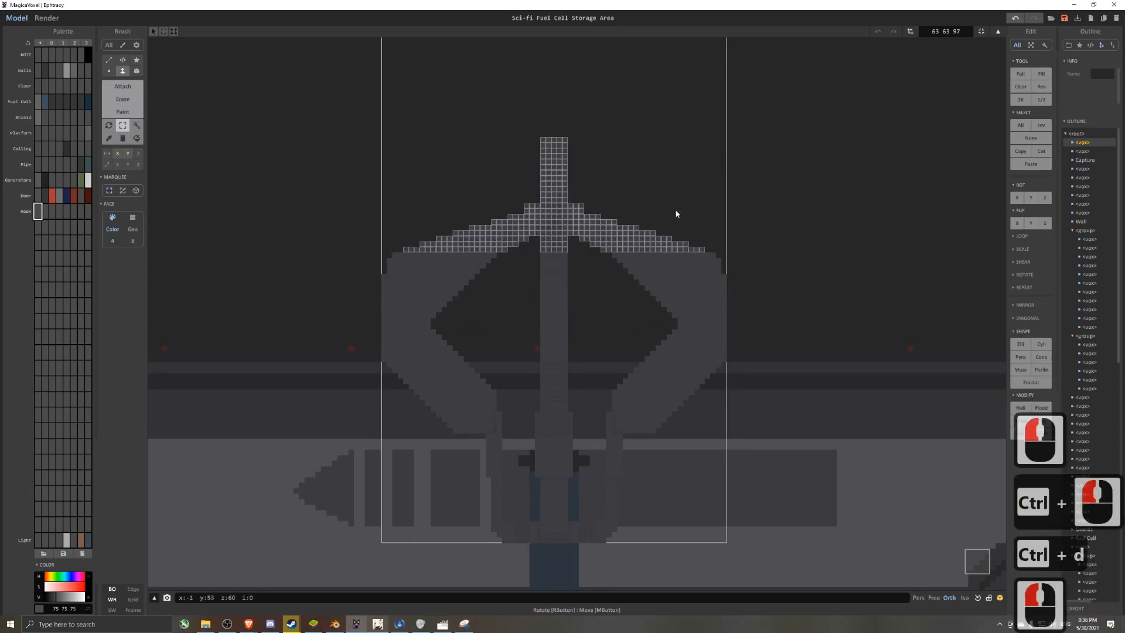
- Delete the peaked top and its vertical stem, leaving the arms with flat upper ends
key("Delete")
right_click_drag(676, 205, 557, 237)
scroll(556, 237, "up", 2)
left_click(122, 86)
right_click_drag(521, 346, 641, 314)
middle_click_drag(641, 315, 749, 285)
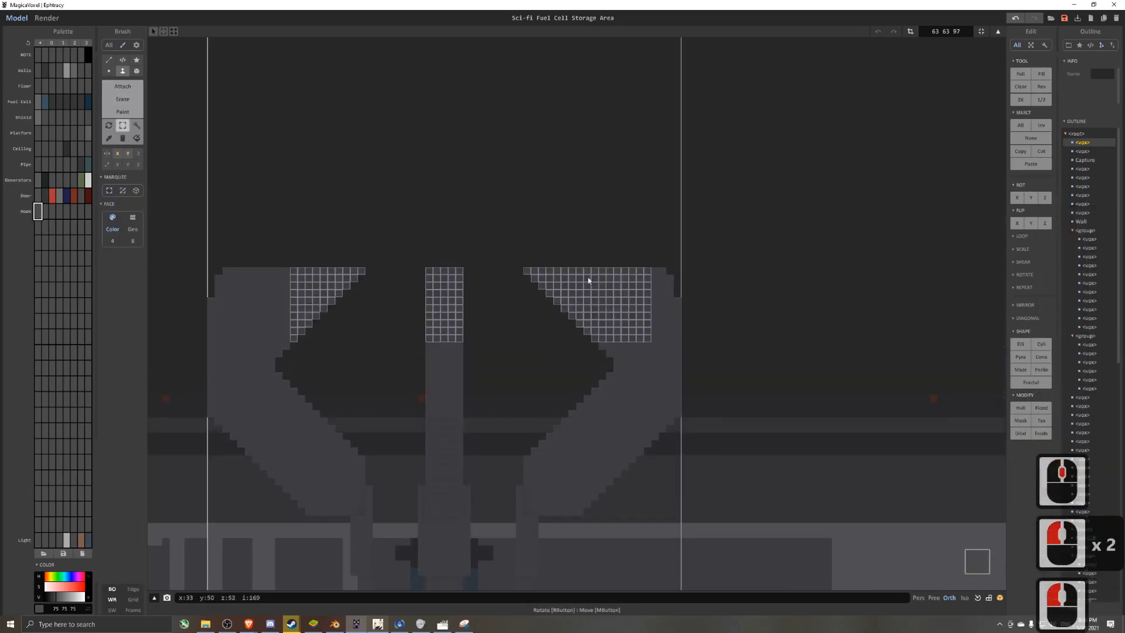
- Try to duplicate the upper arm sections and place the copy above the claw
key("ctrl+c")
key("ctrl+v")
left_click_drag(605, 311, 544, 251, "ctrl")
key("ctrl+z")
left_click_drag(220, 248, 694, 347)
key("ctrl+c")
key("ctrl+v")
left_click_drag(636, 347, 637, 264, "ctrl")
key("Delete")
- Try to copy the lower arm sections, flip the copy along Z, and rest it on the arms' flat upper ends
left_click_drag(667, 428, 223, 512)
key("ctrl+c")
key("ctrl+v")
left_click_drag(311, 478, 311, 222, "ctrl")
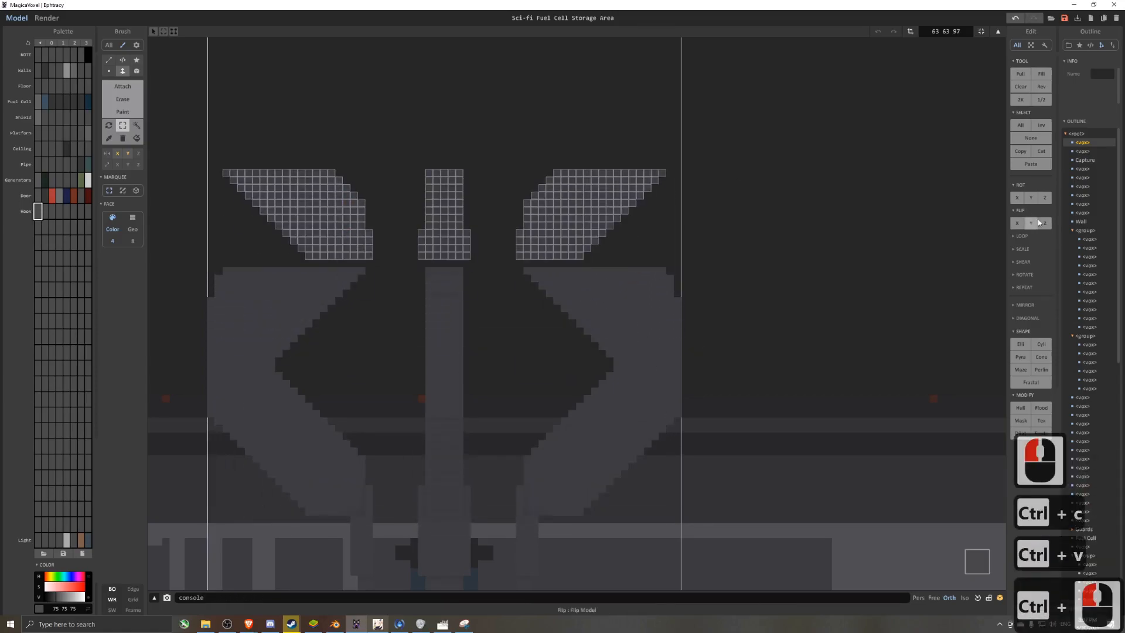
left_click(1045, 223)
left_click_drag(606, 238, 605, 253, "ctrl")
key("ctrl+d")
- Try to trim the stray voxels beside the joints between the copied sections and the arms
scroll(502, 256, "up", 1)
left_click_drag(521, 256, 486, 286)
key("Delete")
left_click_drag(319, 251, 293, 284)
key("Delete")
scroll(351, 296, "down", 4)
right_click_drag(357, 299, 459, 278)
scroll(423, 336, "up", 2)
key("ctrl+z")
left_click(427, 200)
scroll(433, 202, "down", 3)
right_click_drag(434, 202, 527, 311)
- Undo the copied upper arm sections and clear the selection
key("ctrl+z")
scroll(480, 168, "up", 1)
key("ctrl+z")
key("ctrl+z")
key("ctrl+z")
key("ctrl+z")
key("ctrl+z")
key("ctrl+z")
key("ctrl+z")
key("ctrl+z")
right_click_drag(658, 269, 615, 270, "ctrl")
key("ctrl+d")
scroll(611, 281, "down", 2, "ctrl")
key("ctrl+z")
key("ctrl+z")
key("ctrl+d")
scroll(766, 226, "down", 2)
- Duplicate the claw model directly above itself and clear the duplicate's voxels to get an empty model there
key("Tab")
key("Tab")
scroll(615, 270, "down", 3)
key("Tab")
left_click_drag(545, 309, 547, 143, "ctrl")
key("Tab")
scroll(644, 193, "up", 1)
key("Delete")
right_click_drag(674, 193, 757, 375)
scroll(586, 264, "up", 7)
middle_click_drag(527, 216, 422, 149)
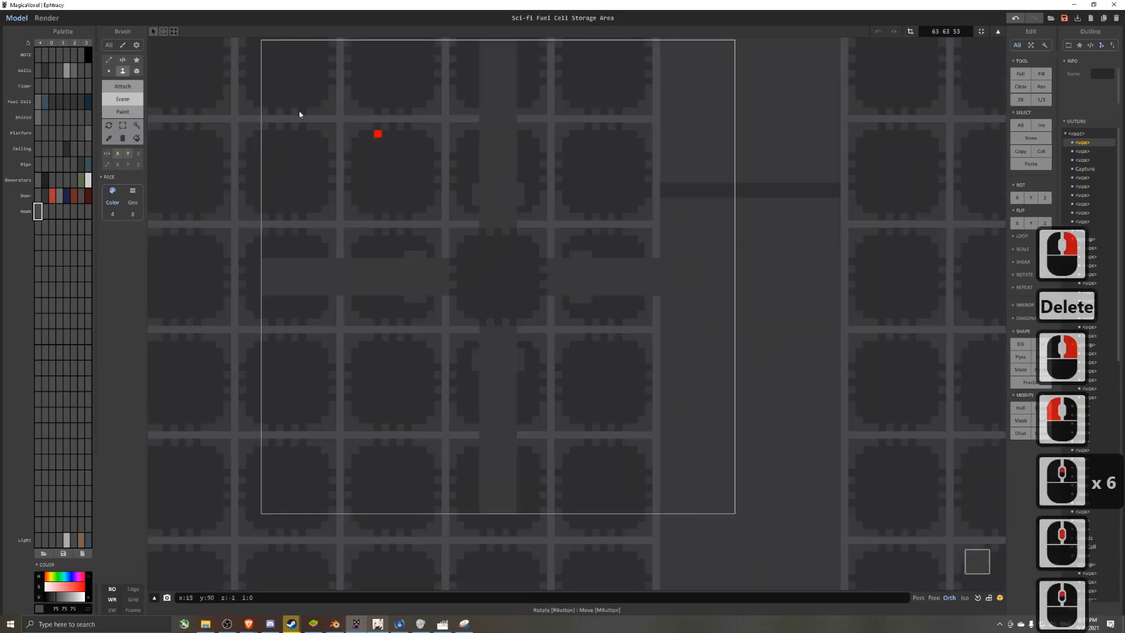
- Try drawing a flat disc at the centre of the empty model, and clear it again
left_click(109, 60)
left_click(498, 278)
left_click_drag(500, 286, 547, 329)
right_click_drag(548, 325, 478, 240)
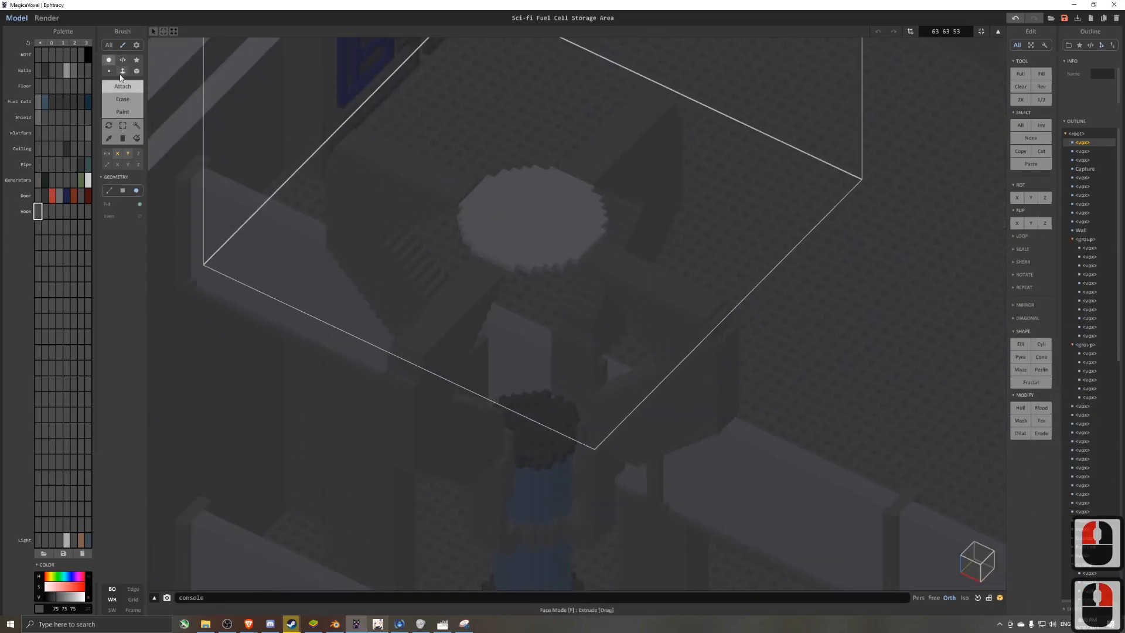
right_click_drag(459, 193, 477, 235)
left_click(109, 61)
left_click_drag(520, 220, 545, 265)
right_click_drag(519, 207, 497, 179)
mouse_move(577, 279)
right_mouse_down()
mouse_move(635, 199)
mouse_move(654, 351)
right_mouse_up()
key("Delete")
- Draw a filled disc centred over the claw arms and extrude its face to thicken it
left_click(109, 60)
left_click_drag(498, 278, 544, 344)
left_click(123, 71)
right_click_drag(578, 279, 580, 328)
right_click_drag(586, 252, 593, 156)
- Copy the disc region and move the copy straight up above the original
left_click(137, 125)
key("ctrl+c")
key("ctrl+v")
left_click_drag(557, 256, 557, 212)
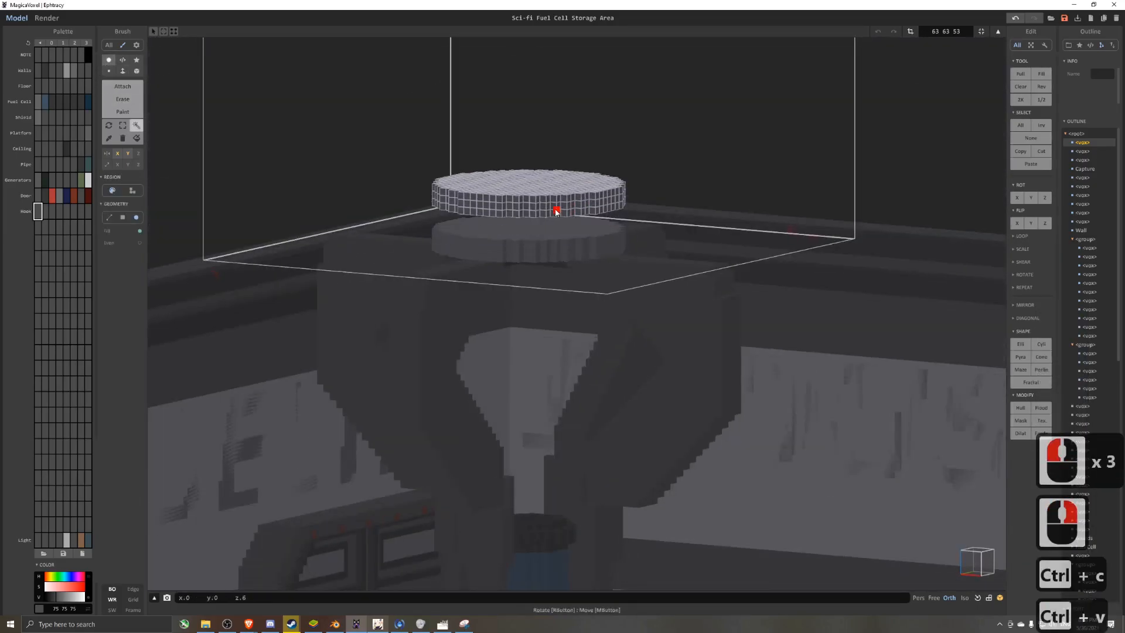
- Crop the disc model to its contents and unite it with the claw's flat top
key("ctrl+d")
left_click(911, 31)
scroll(609, 235, "down", 3)
right_click_drag(592, 229, 589, 234)
key("Tab")
left_click_drag(539, 192, 539, 217)
scroll(618, 326, "down", 3)
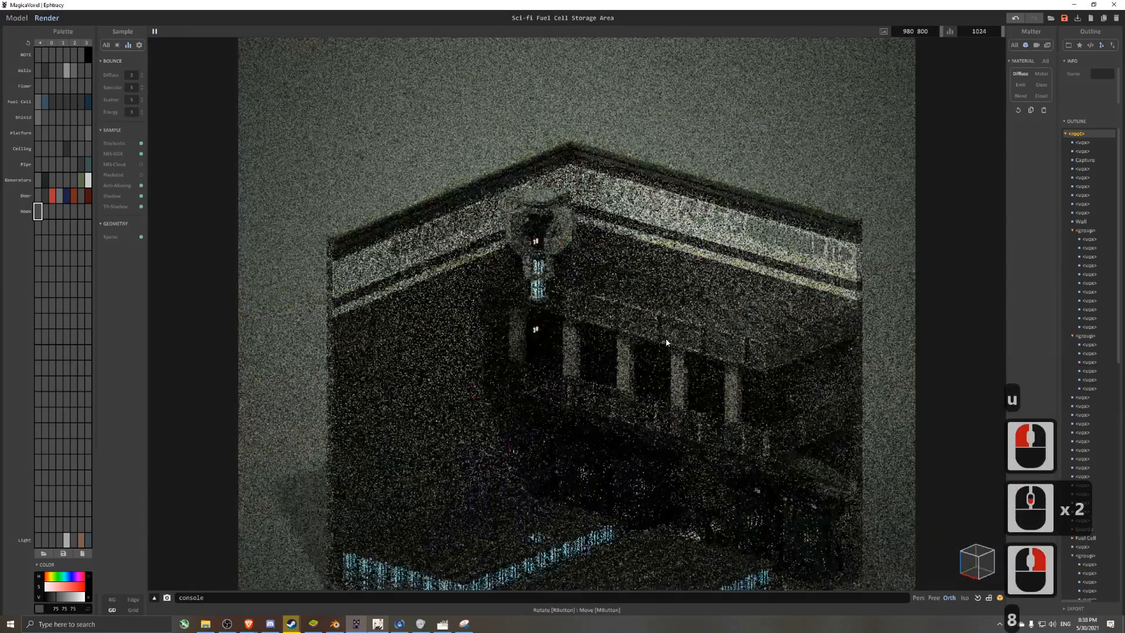
scroll(665, 339, "down", 2)
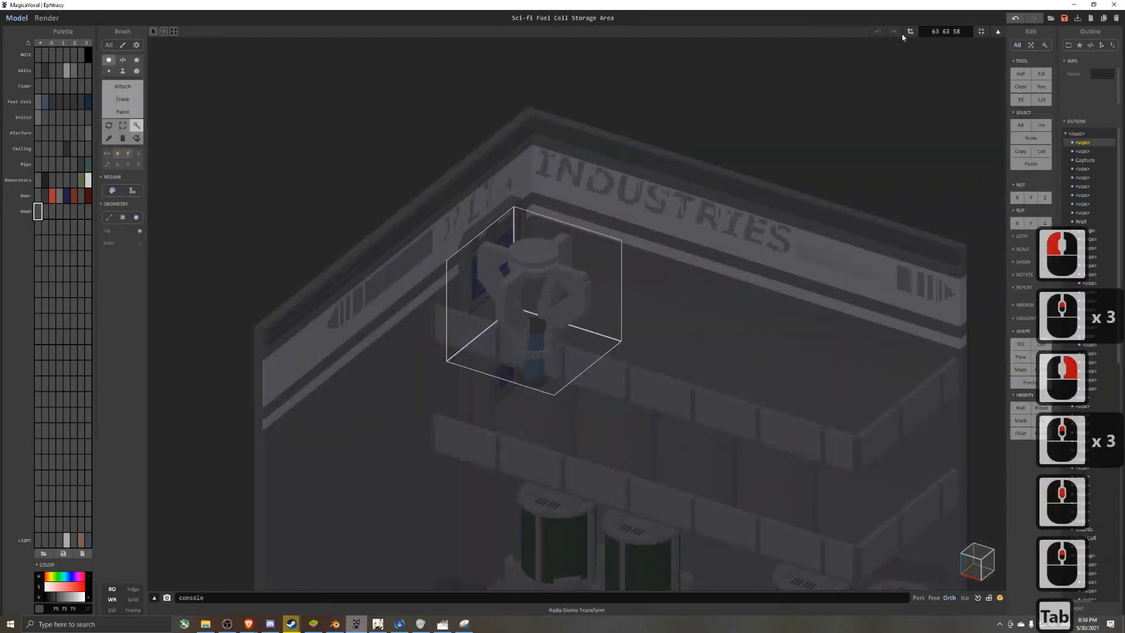
- Duplicate the claw model to its side and clear the duplicate's voxels for a new part
mouse_move(586, 293)
right_mouse_down()
mouse_move(645, 281)
mouse_move(674, 305)
mouse_move(715, 290)
mouse_move(631, 301)
right_mouse_up()
scroll(714, 290, "up", 3)
key("Tab")
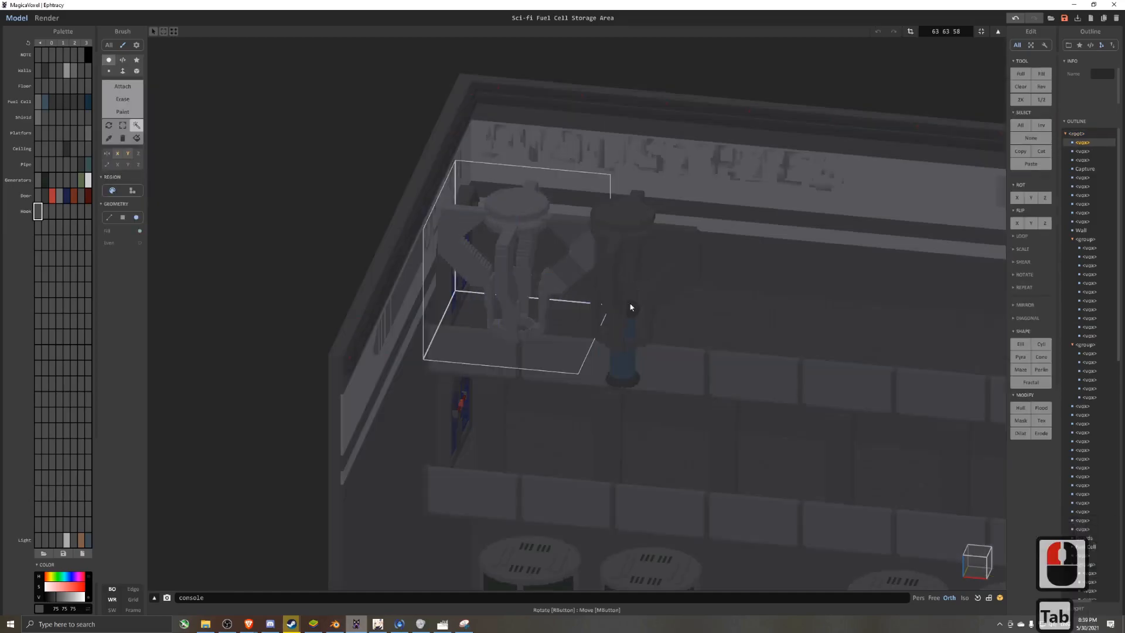
key("Delete")
- Turn off mirroring and draw a small rail profile inside the empty model beside the claw
left_click(128, 154)
mouse_move(439, 234)
right_mouse_down()
mouse_move(319, 166)
mouse_move(438, 193)
mouse_move(384, 235)
right_mouse_up()
scroll(325, 129, "up", 3)
key("ctrl+z")
key("ctrl+z")
scroll(410, 188, "down", 4)
left_click_drag(381, 239, 372, 231)
- Extrude the small profile with the face tool into a long straight rail
left_click(122, 71)
right_click_drag(528, 222, 693, 269)
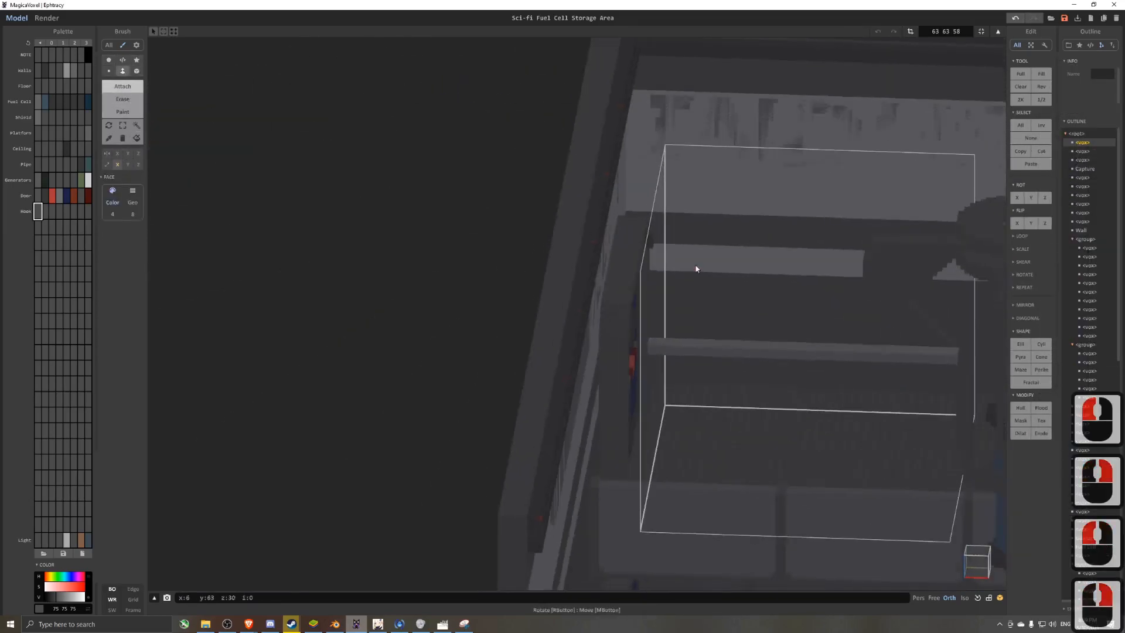
middle_click_drag(693, 269, 482, 229)
left_click_drag(397, 289, 287, 286)
left_click(123, 86)
mouse_move(469, 329)
right_mouse_down()
mouse_move(598, 300)
mouse_move(580, 234)
mouse_move(671, 278)
mouse_move(508, 278)
right_mouse_up()
left_click(579, 235)
key("ctrl+z")
- Lower the claw, its rail and the fuel cell vertically within the room
key("Tab")
left_click_drag(509, 278, 518, 272)
right_click_drag(519, 273, 554, 38)
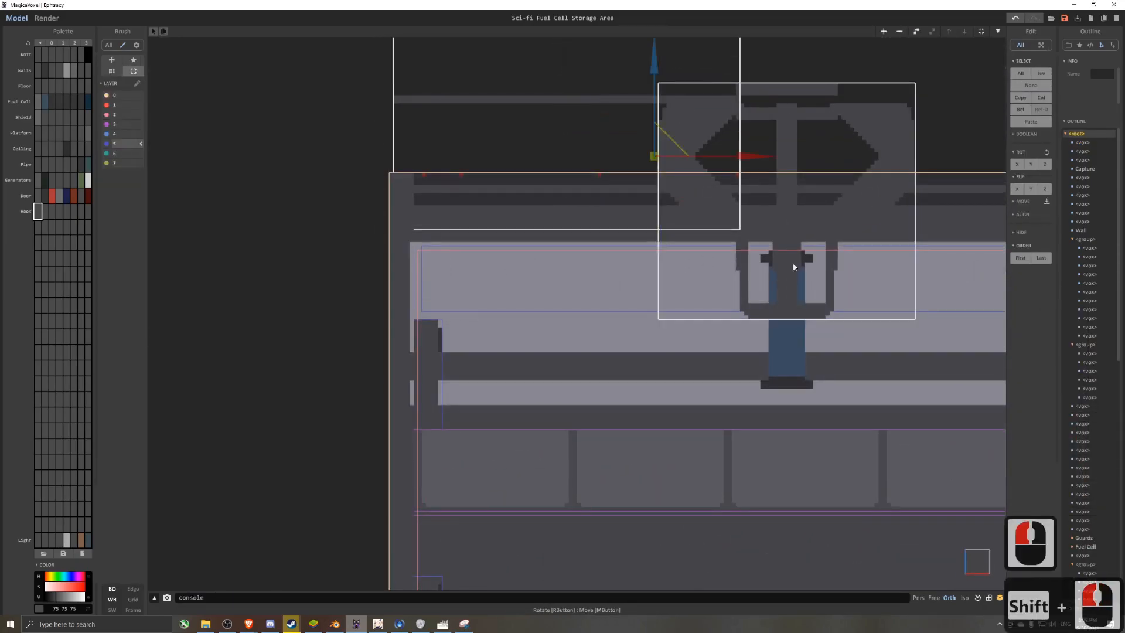
left_click(789, 349, "shift")
key("ctrl+z")
scroll(788, 352, "down", 3)
right_click_drag(788, 357, 746, 374)
left_click_drag(606, 108, 609, 178)
double_click(708, 285)
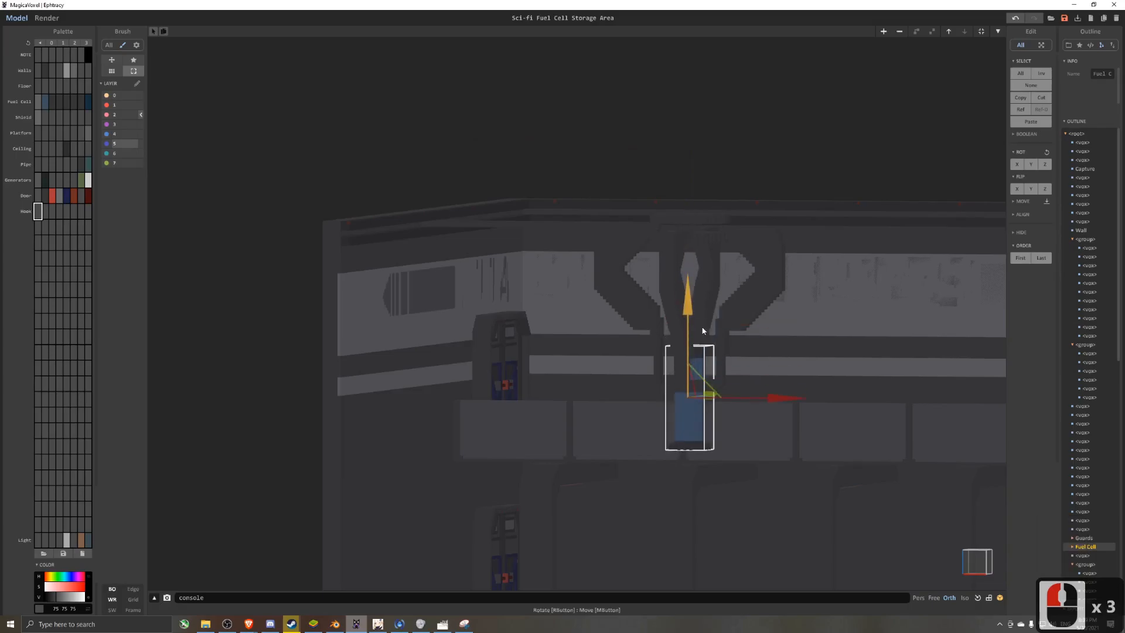
- Duplicate the overhead rail and place the copy parallel beside the first one above the claw
right_click_drag(702, 350, 586, 404)
double_click(465, 183)
scroll(465, 183, "down", 3)
scroll(465, 182, "down", 2)
left_click(487, 266)
right_click_drag(465, 183, 554, 306)
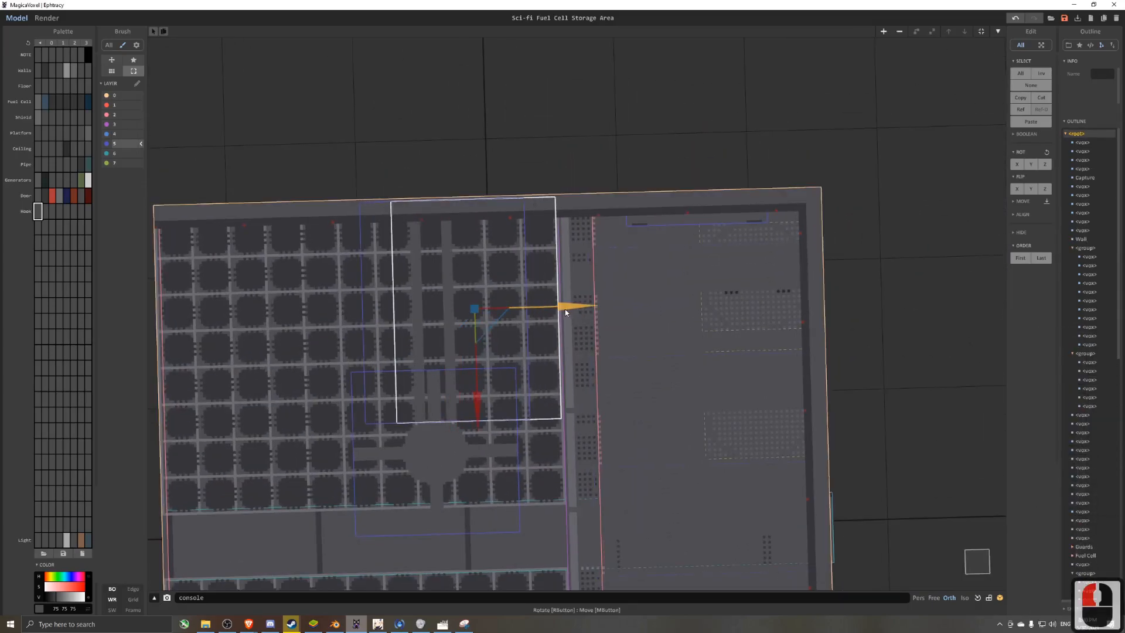
- Select the parallel overhead rails above the claw and unite them into one model
left_click_drag(582, 449, 583, 468, "shift")
left_click(577, 435, "shift")
left_click(577, 464, "shift")
left_click(610, 461, "shift")
key("u")
- Preview the whole room with the claw and rails in a render, and return to modelling
scroll(610, 460, "down", 2)
right_click_drag(610, 459, 586, 352)
key("8")
left_click(57, 22)
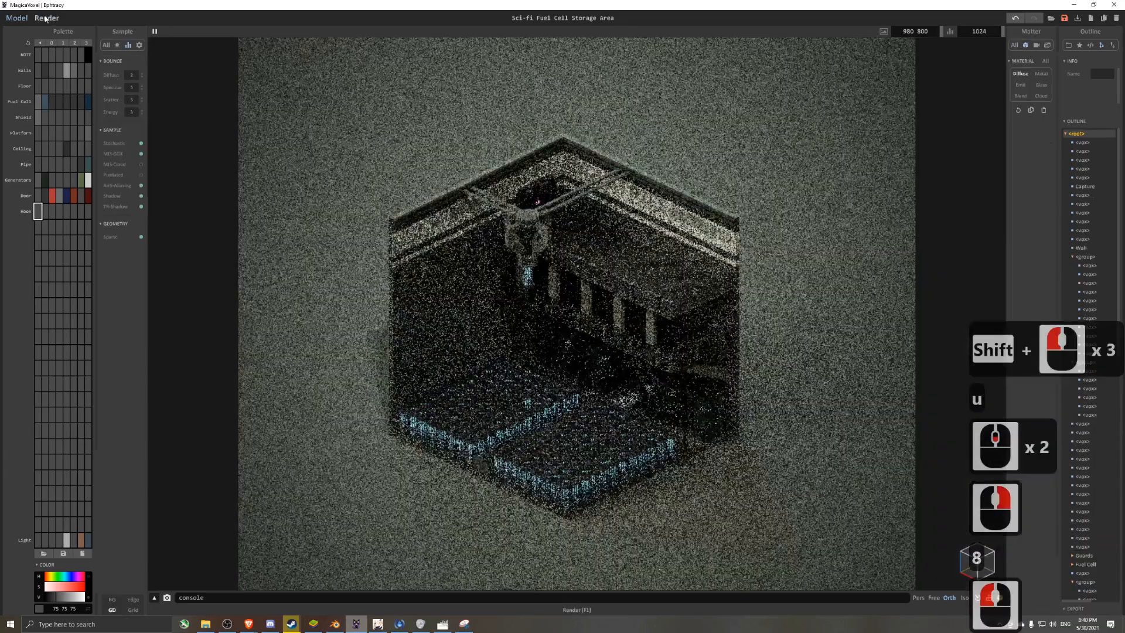
left_click(17, 19)
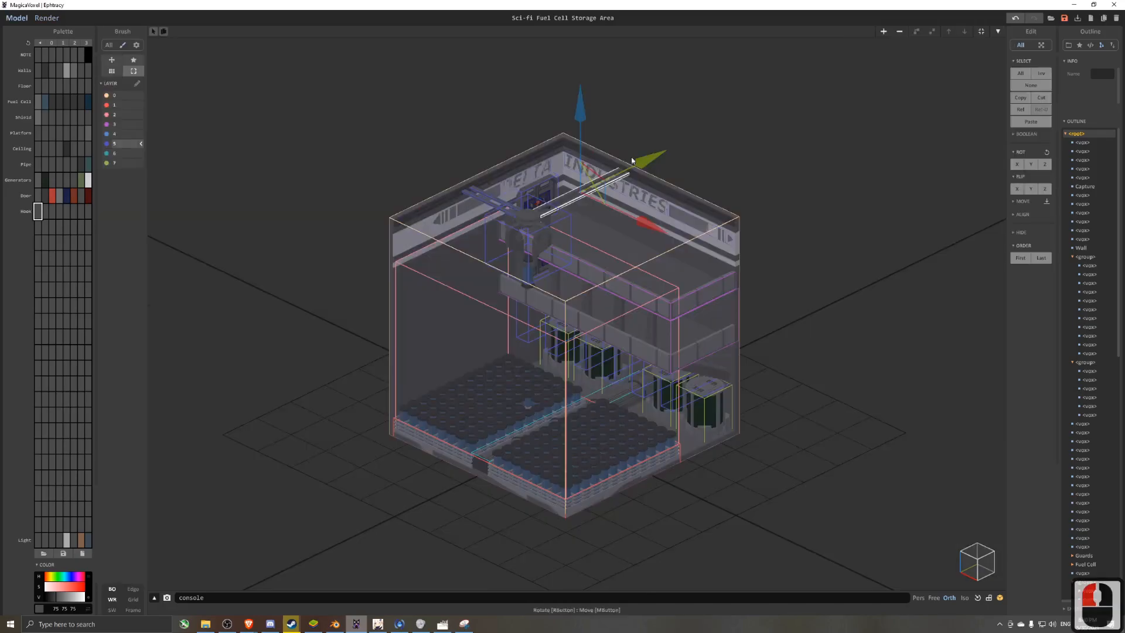
- Duplicate the rail pair that runs to the lettered wall and clear the duplicate's voxels
scroll(464, 126, "up", 3)
middle_click_drag(498, 176, 557, 281)
scroll(557, 282, "up", 7)
right_click_drag(557, 281, 651, 220)
left_click_drag(668, 229, 655, 230)
key("Tab")
key("Delete")
- Position the emptied model near the wall end of the overhead rails
right_click_drag(554, 248, 610, 96)
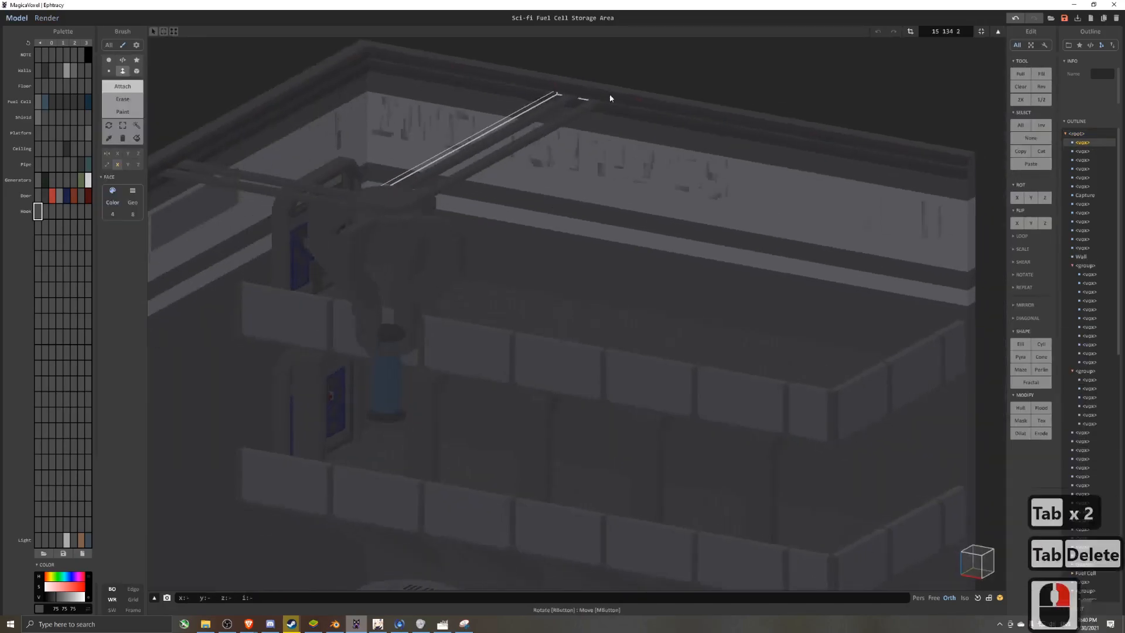
key("Caps_Lock")
key("Caps_Lock")
key("Tab")
key("Tab")
left_click_drag(483, 106, 482, 60)
left_click_drag(442, 120, 462, 123)
left_click(1021, 408)
middle_click_drag(664, 155, 668, 305)
scroll(668, 293, "up", 5)
right_click_drag(666, 234, 591, 282)
- Resize the model at the rails' wall end to 10 × 10 × 10 voxels
left_click_drag(510, 289, 422, 279)
type("25")
key("Return")
right_click_drag(766, 246, 820, 214)
left_click(946, 31)
type("10")
key("Return")
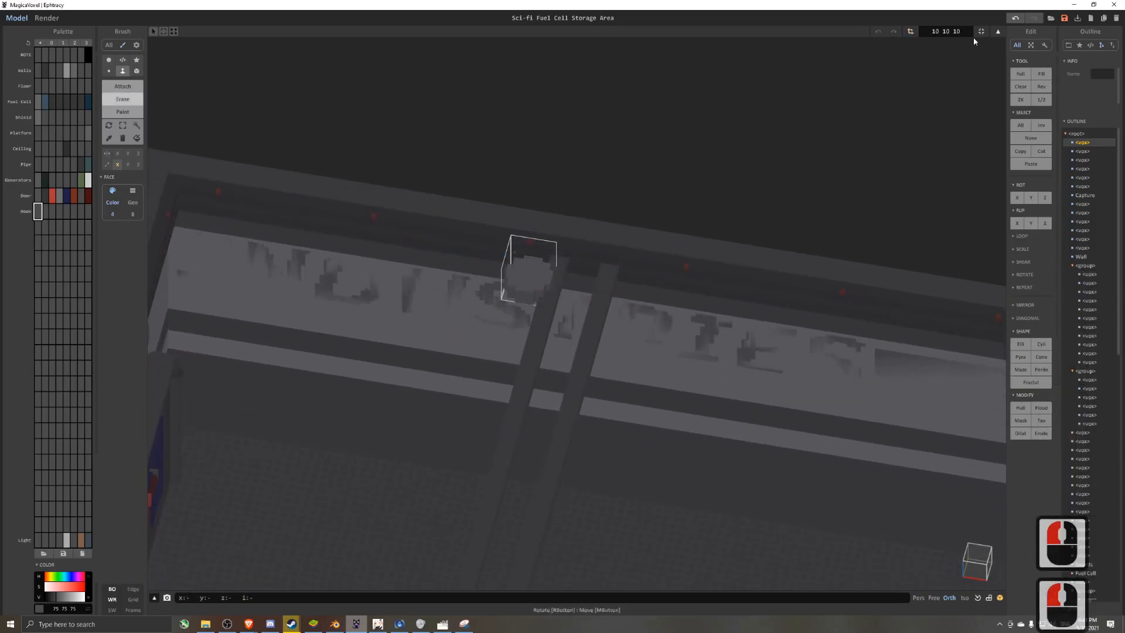
- Position the connector block between the overhead rails to the lettered wall, duplicate it along them, and delete surplus pieces
key("Tab")
key("0")
key("minus")
right_click_drag(583, 266, 650, 208)
left_click_drag(657, 207, 681, 210)
left_click(573, 210, "shift")
left_click_drag(586, 192, 442, 235, "shift")
left_click(407, 229)
key("Delete")
left_click(384, 240)
key("Delete")
- Duplicate three connector blocks and position the copies along the shorter overhead rail pair
left_click(722, 218, "shift")
left_click(724, 209, "shift")
left_click(823, 221, "shift")
left_click(821, 203, "shift")
left_click(637, 229, "shift")
left_click(634, 213, "shift")
left_click_drag(824, 230, 421, 254, "shift")
key("minus")
right_click_drag(516, 282, 639, 304)
key("ctrl+z")
right_click_drag(493, 155, 721, 352)
left_click_drag(720, 352, 414, 386)
right_click_drag(414, 387, 252, 357)
middle_click_drag(938, 293, 754, 318)
- Duplicate two connector blocks farther along the rails that run to the lettered wall
left_click(811, 322)
left_click(811, 299, "shift")
left_click(920, 299, "shift")
left_click(922, 325, "shift")
scroll(729, 291, "down", 4)
right_click_drag(574, 334, 662, 381)
left_click_drag(918, 374, 727, 372, "shift")
right_click_drag(726, 372, 759, 283)
- Preview the rail connectors in a render of the whole room, and return to modelling
key("8")
left_click(47, 18)
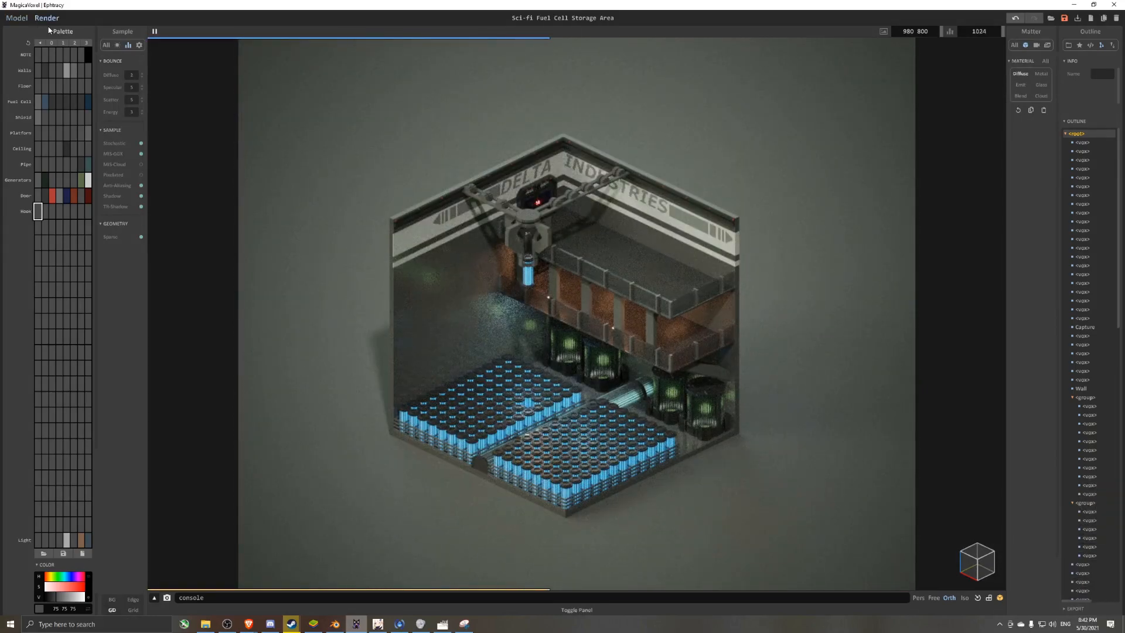
left_click(17, 18)
- Duplicate the claw's shaft and stack the copy directly above it
scroll(528, 223, "up", 4)
left_click(466, 246)
left_click_drag(464, 225, 464, 157, "shift")
key("Tab")
key("Delete")
left_click(109, 60)
mouse_move(527, 246)
right_mouse_down()
mouse_move(563, 375)
mouse_move(577, 281)
mouse_move(562, 170)
mouse_move(730, 185)
mouse_move(626, 151)
mouse_move(592, 194)
right_mouse_up()
key("ctrl+z")
scroll(562, 170, "down", 5)
key("Tab")
left_click(334, 110)
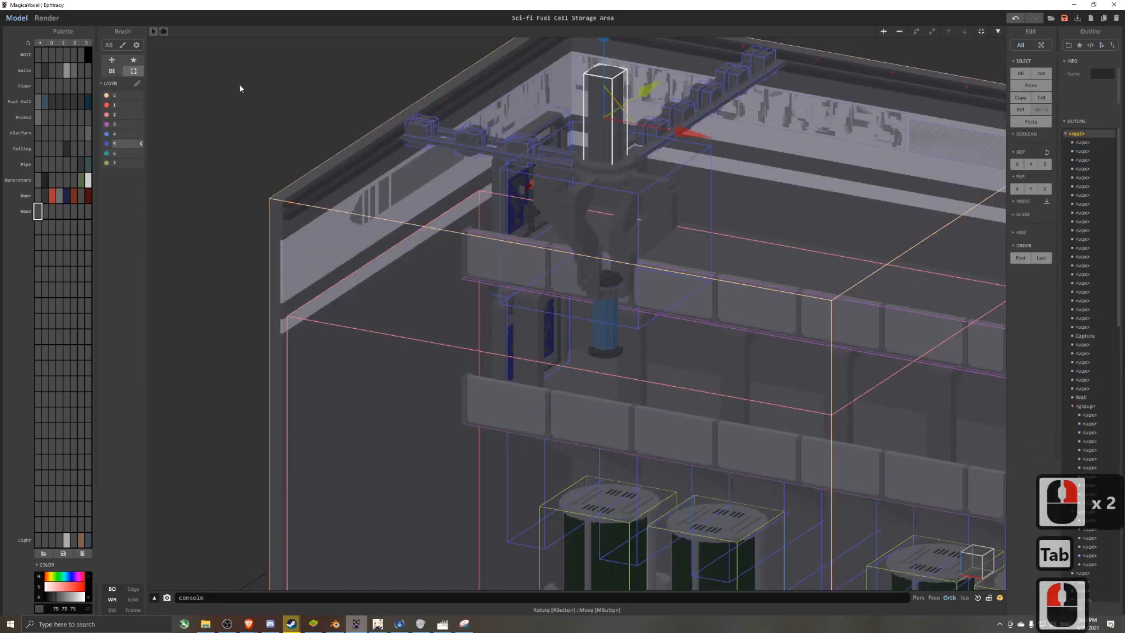
- Preview the extended claw shaft in a render, and return to modelling
key("8")
left_click(47, 18)
left_click(16, 17)
- Add another shaft segment on top so the claw's shaft rises above the room's walls
scroll(580, 221, "up", 2)
middle_click_drag(579, 221, 586, 236)
scroll(585, 236, "up", 5)
key("Tab")
key("ctrl+z")
key("ctrl+z")
scroll(498, 135, "up", 3)
middle_click_drag(469, 100, 508, 242)
left_click_drag(480, 181, 476, 83)
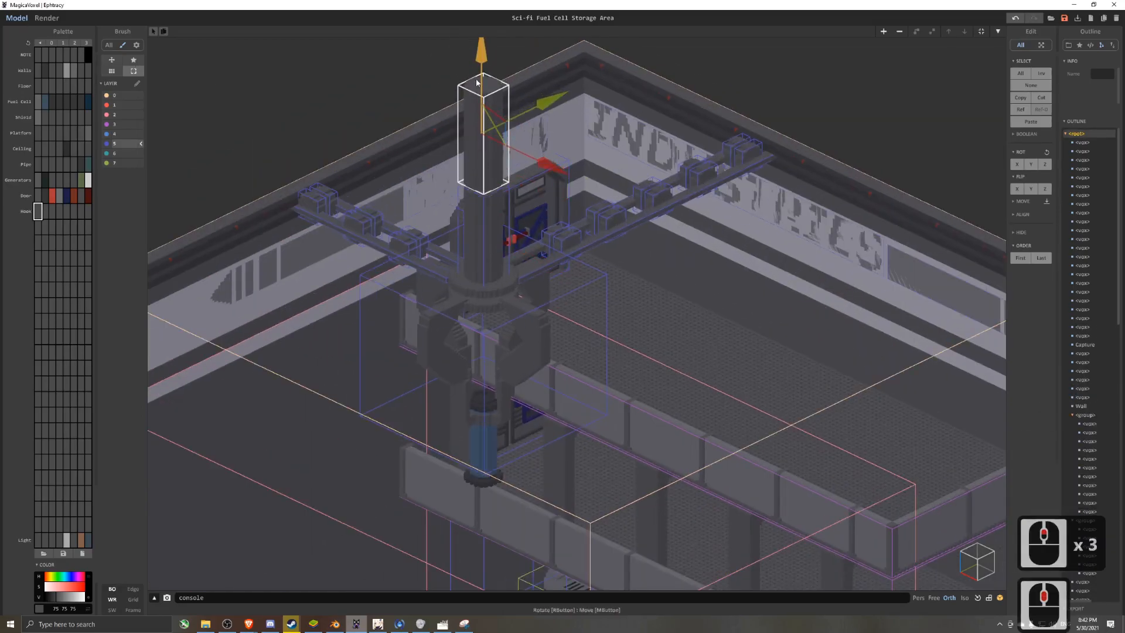
- Try to extend the shaft higher with copies of its two upper segments, checking them in a render
left_click(484, 235, "shift")
middle_click_drag(486, 127, 481, 200, "shift")
left_click_drag(480, 200, 483, 12, "shift")
key("8")
left_click(47, 18)
left_click(16, 18)
middle_click_drag(566, 128, 533, 218)
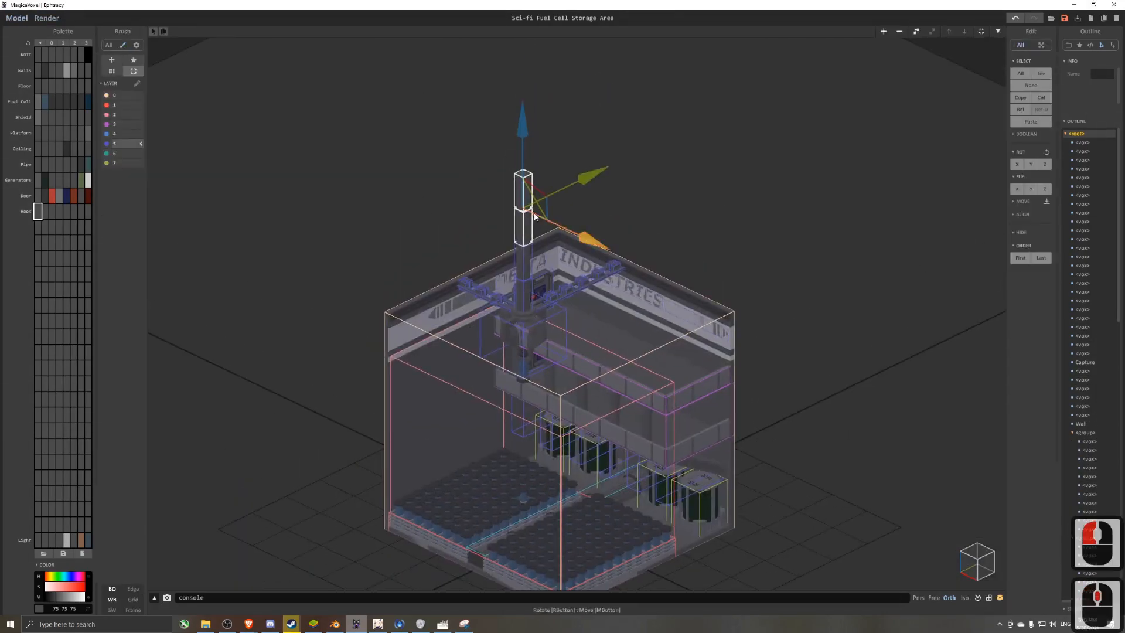
scroll(532, 219, "up", 6)
key("Delete")
- Resize the upper shaft segment to 25 voxels wide and 45 tall, and fill it with a cylinder
left_click(482, 286)
key("Tab")
left_click(945, 32)
type("25")
key("Return")
left_click(1041, 344)
left_click(954, 31)
type("45")
key("Return")
key("Tab")
- Duplicate that shaft segment upward and rebuild the copy as a cylinder 45 voxels wide and 85 tall
left_click_drag(488, 216, 481, 41)
key("Tab")
type("45")
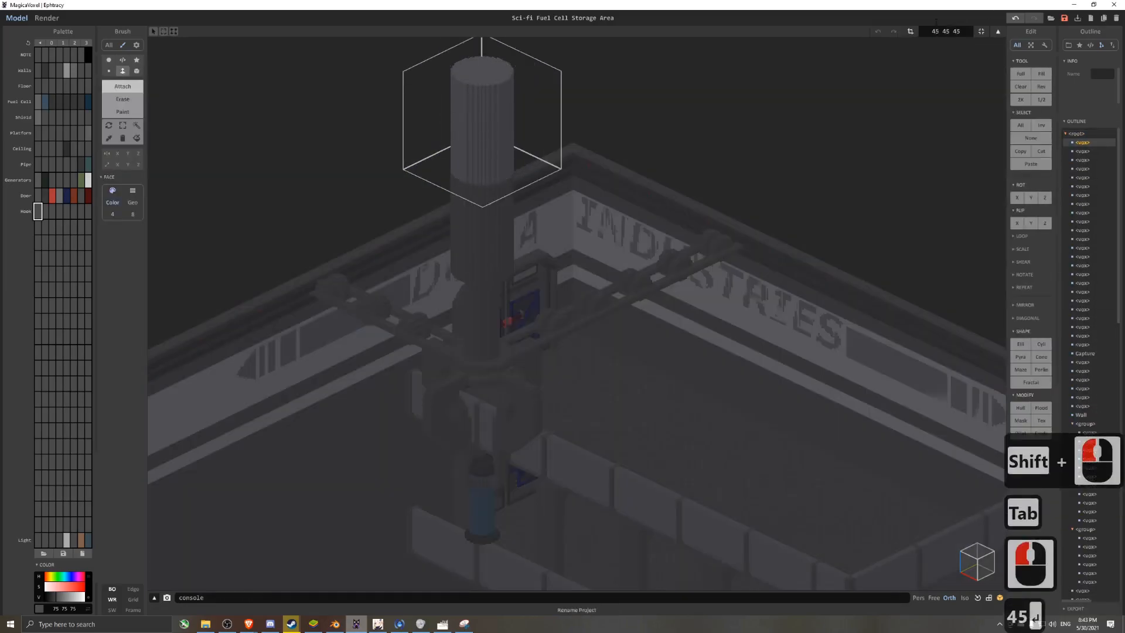
left_click(955, 31)
type("85")
key("Return")
left_click(1042, 344)
key("Tab")
- Preview the telescoping shaft with the whole room in a render
right_click_drag(674, 176, 603, 55)
scroll(603, 55, "down", 6)
key("8")
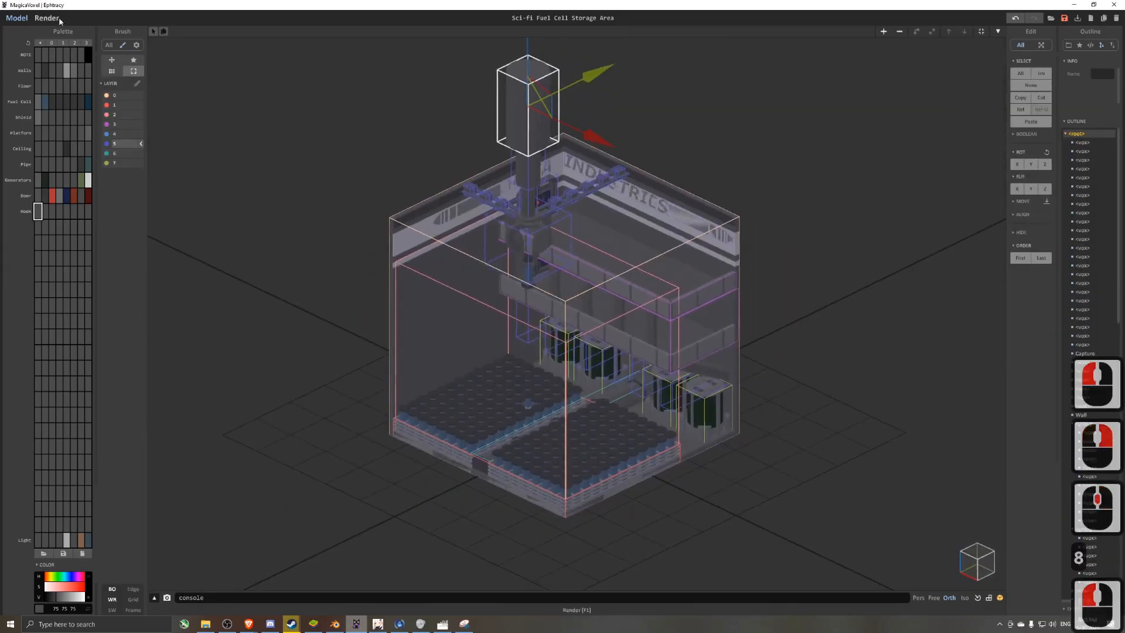
left_click(46, 18)
scroll(607, 238, "up", 2)
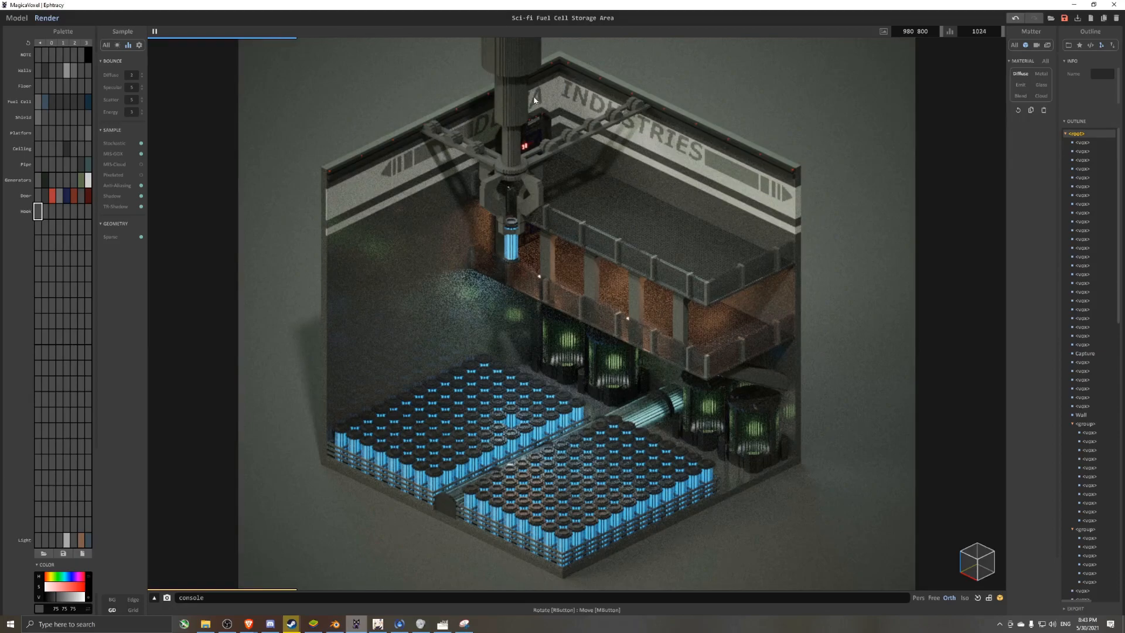
- Give the shaft's grey the Metal material and lighten it to RGB 102 102 102
double_click(518, 62, "alt")
left_click(1041, 74)
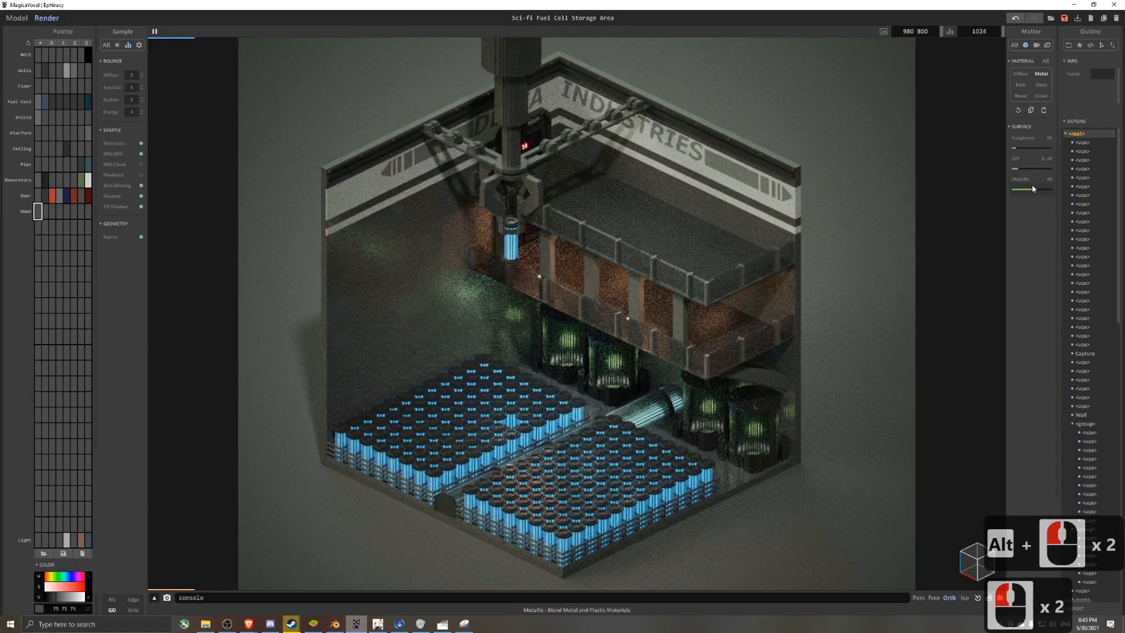
left_click(58, 597)
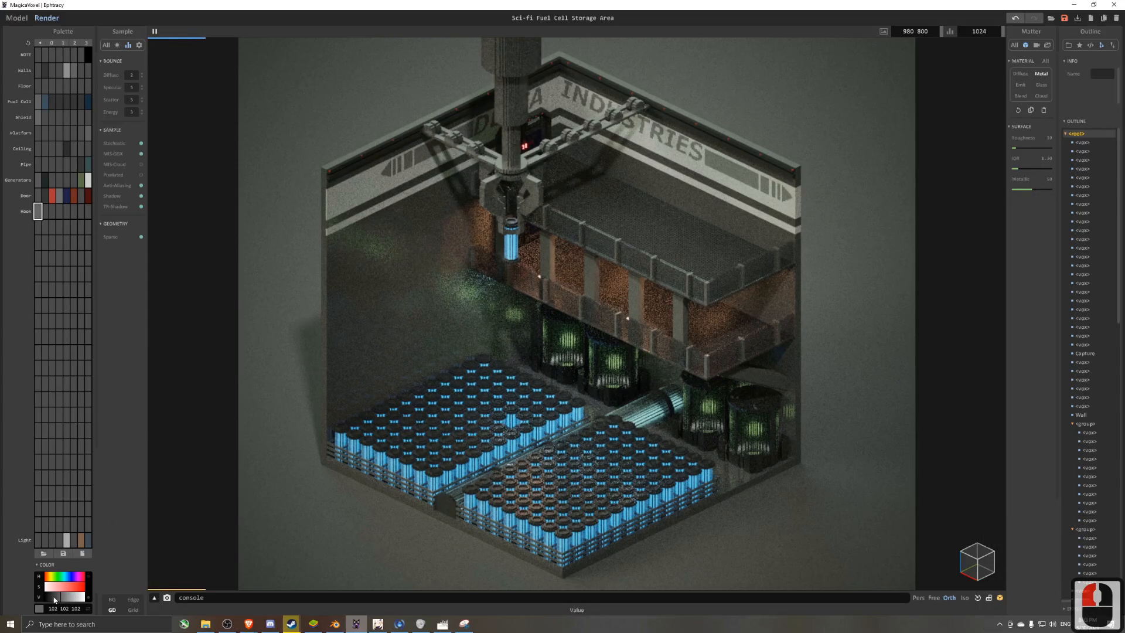
- Set the second swatch in the claw's palette row to an orange-brown
left_click(45, 211)
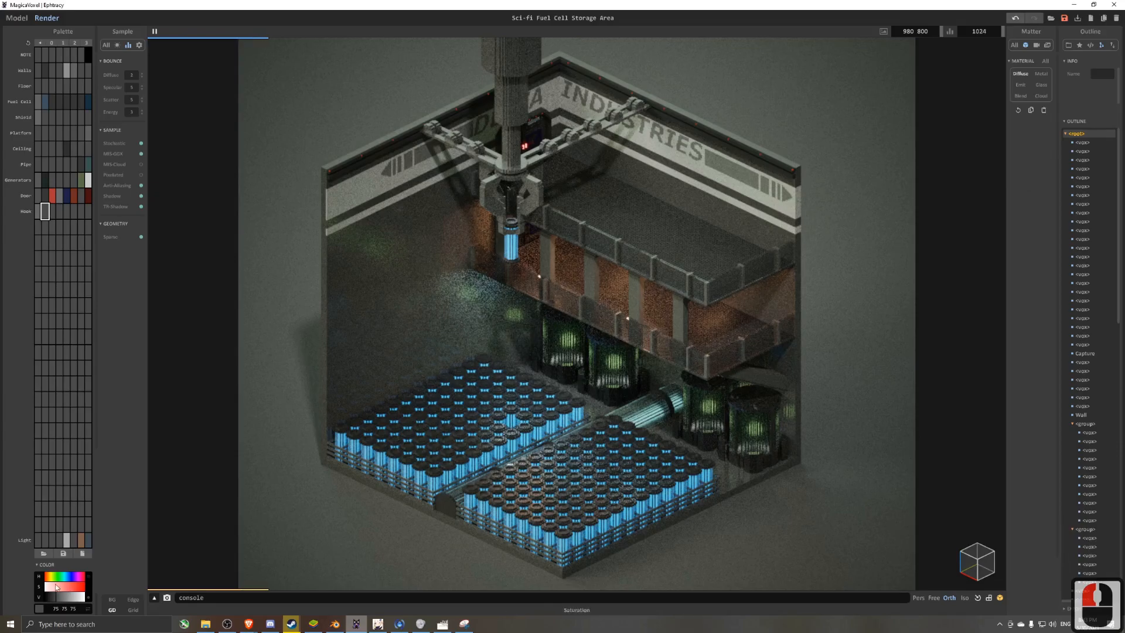
left_click(47, 577)
left_click(59, 587)
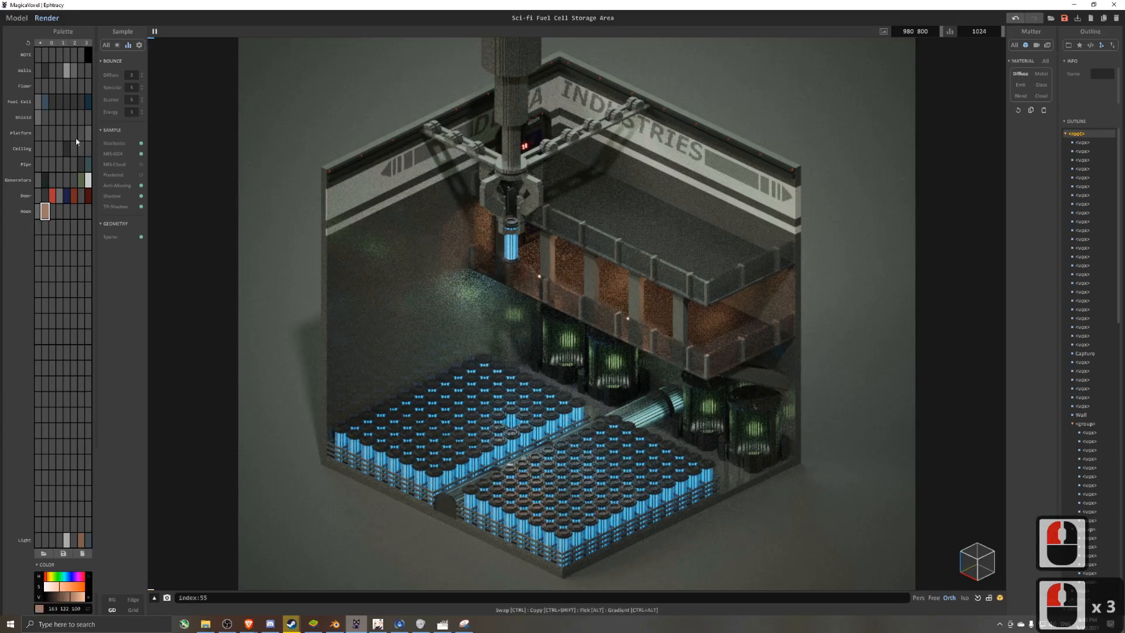
- Return to modelling, open the claw model for painting, and view it straight from the front
left_click(16, 18)
scroll(503, 237, "up", 5)
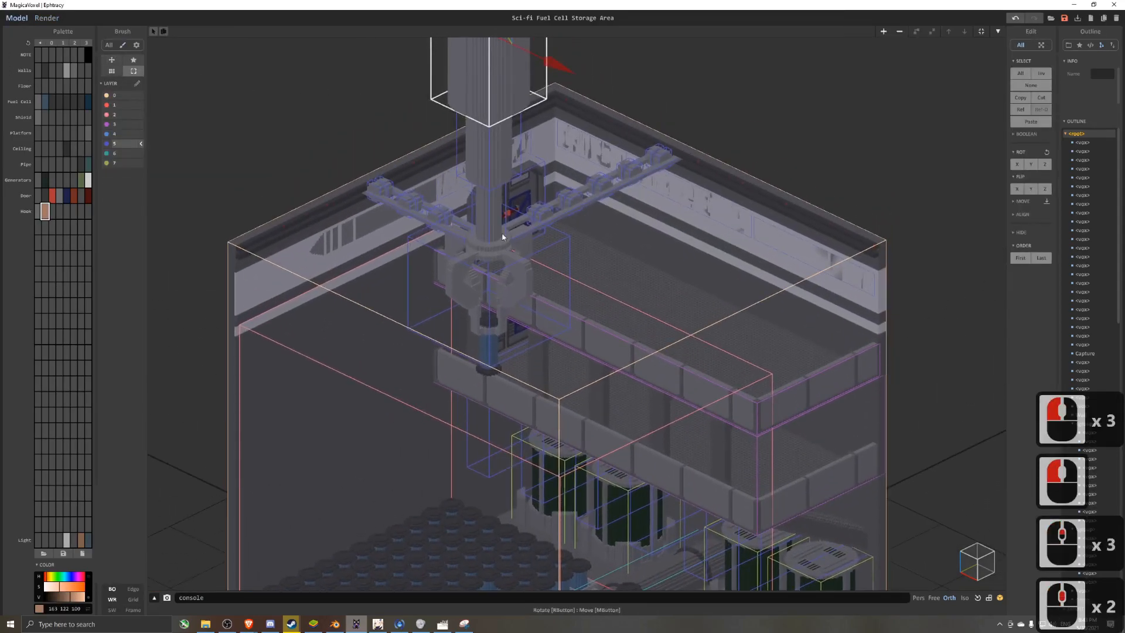
double_click(517, 286)
scroll(517, 286, "up", 3)
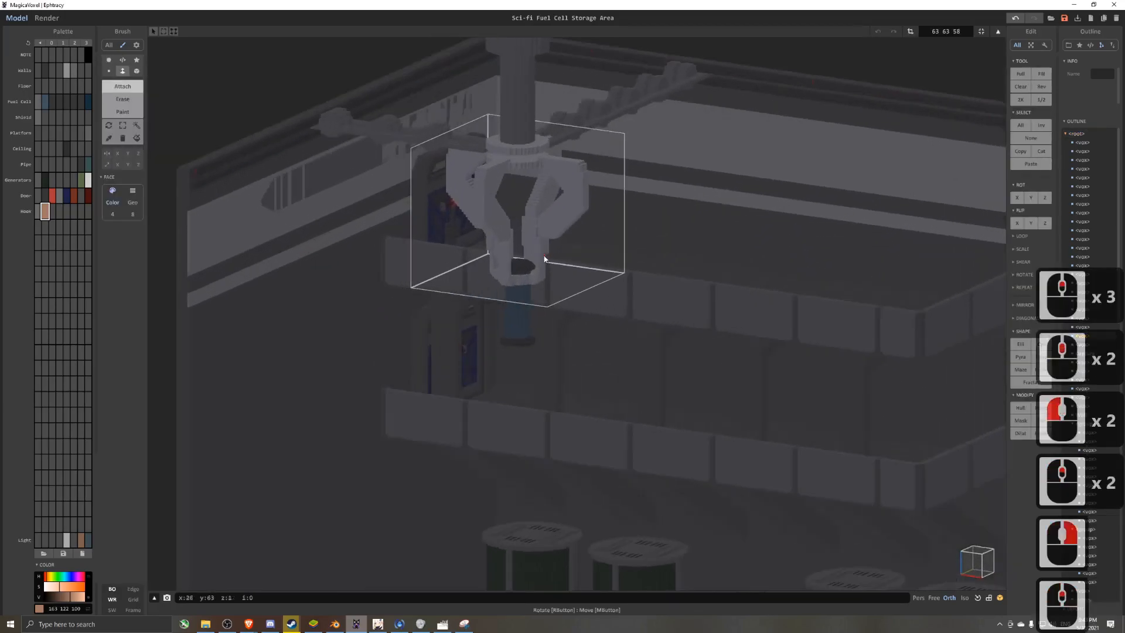
left_click(125, 115)
right_click_drag(394, 191, 413, 178)
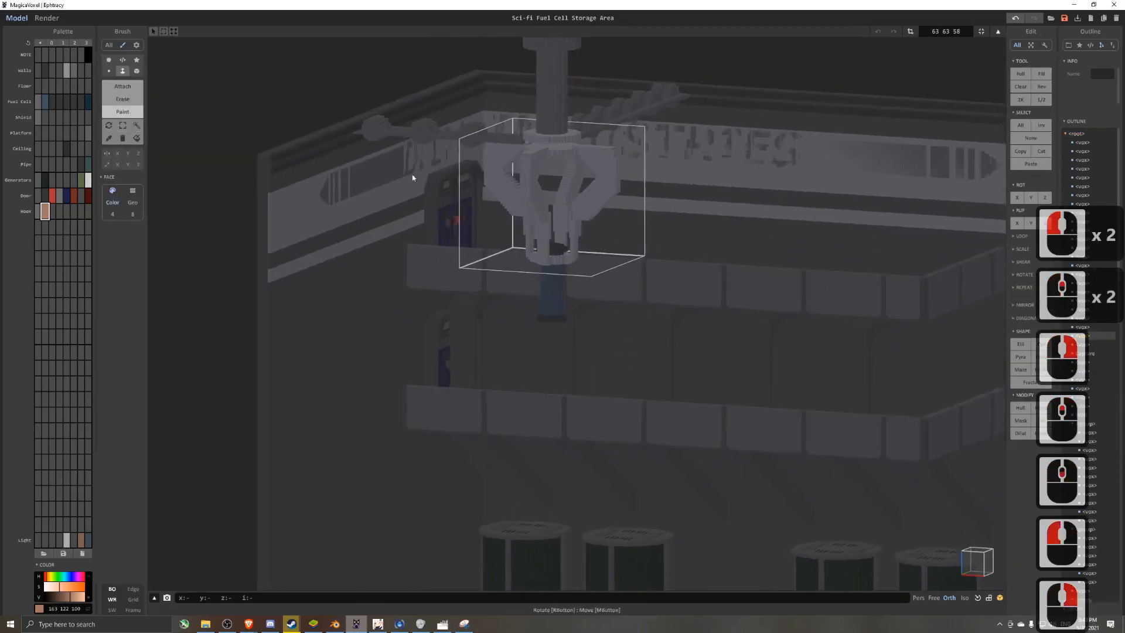
left_click(969, 564)
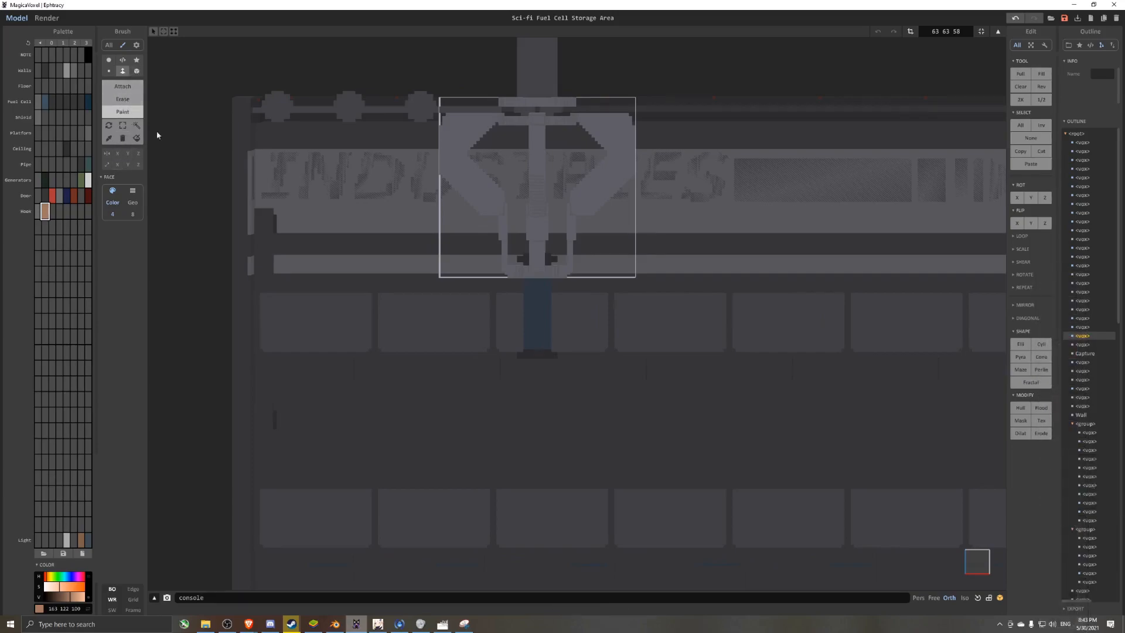
- Select the claw's collar and upper arms above the gripping tips, fill them with the orange-brown, and deselect
left_click(122, 126)
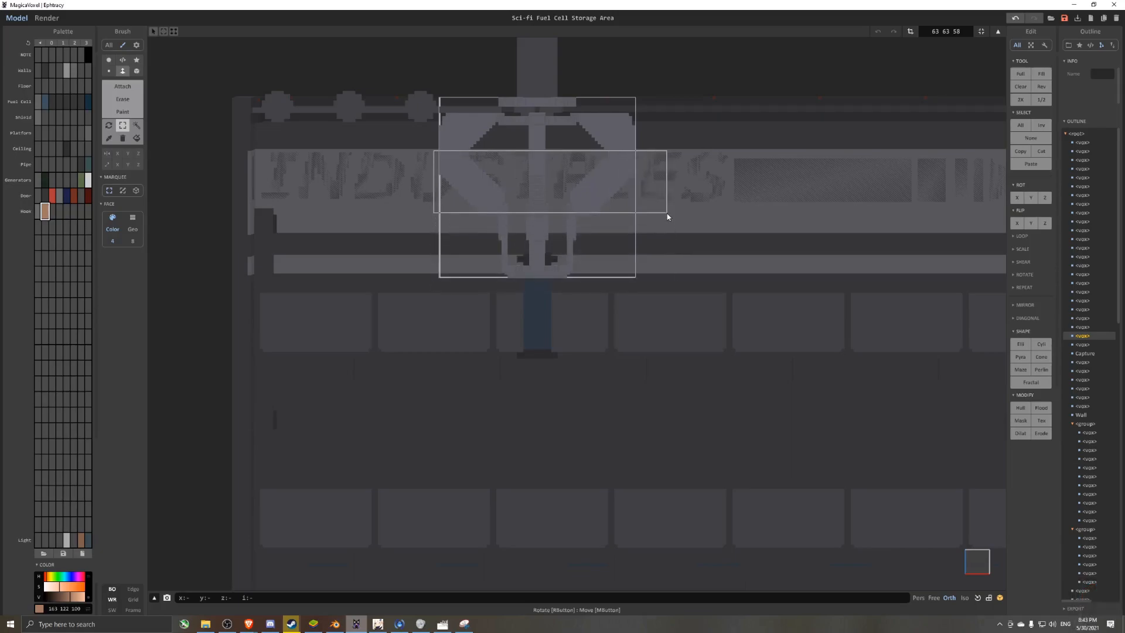
left_click_drag(667, 213, 667, 214)
right_click_drag(667, 213, 468, 197)
left_click(976, 562)
left_click(465, 206)
left_click_drag(476, 215, 673, 68)
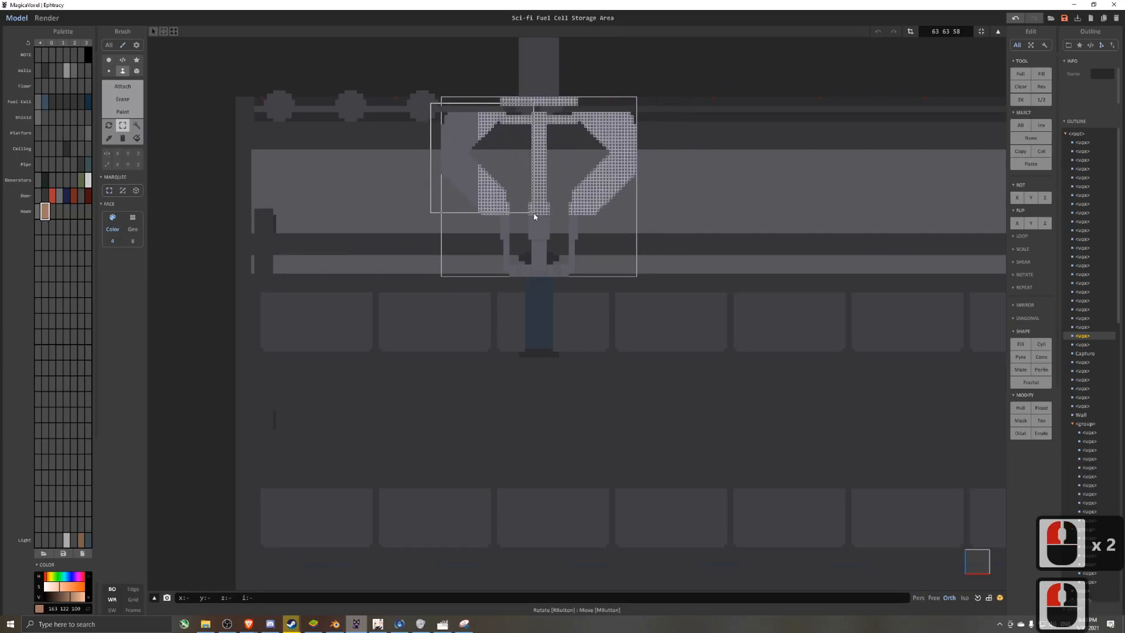
left_click_drag(534, 217, 534, 214, "shift")
left_click(136, 138)
left_click(491, 197)
key("ctrl+d")
scroll(494, 201, "down", 2)
- Darken the claw's orange-brown to RGB 91 68 56 and check it in a render
right_click_drag(494, 201, 394, 244)
left_click_drag(73, 589, 59, 600)
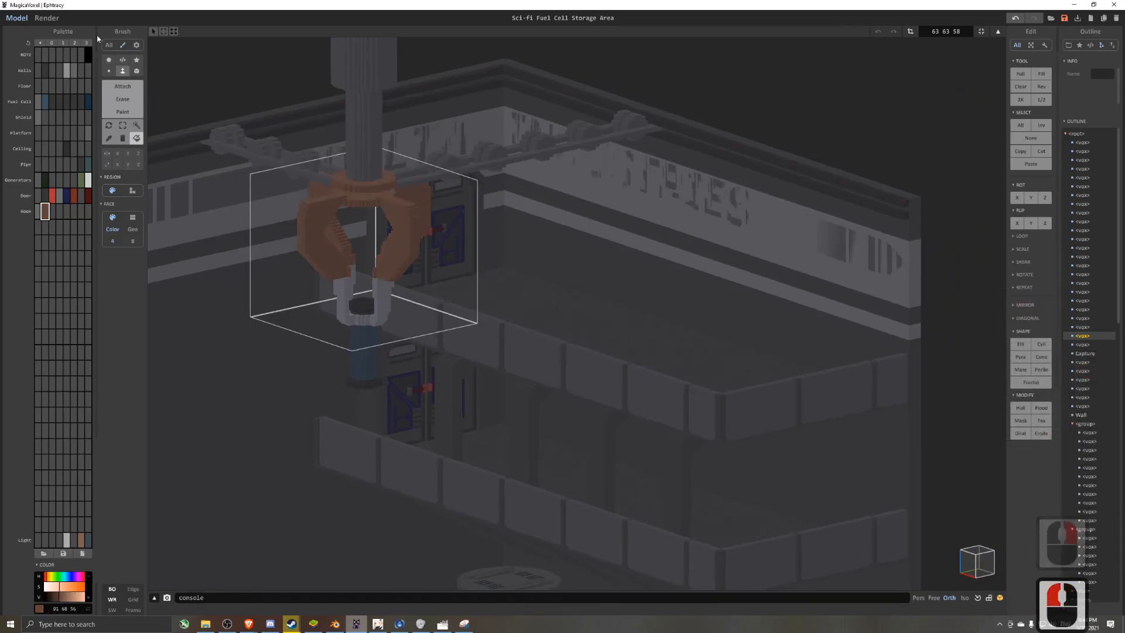
left_click(58, 19)
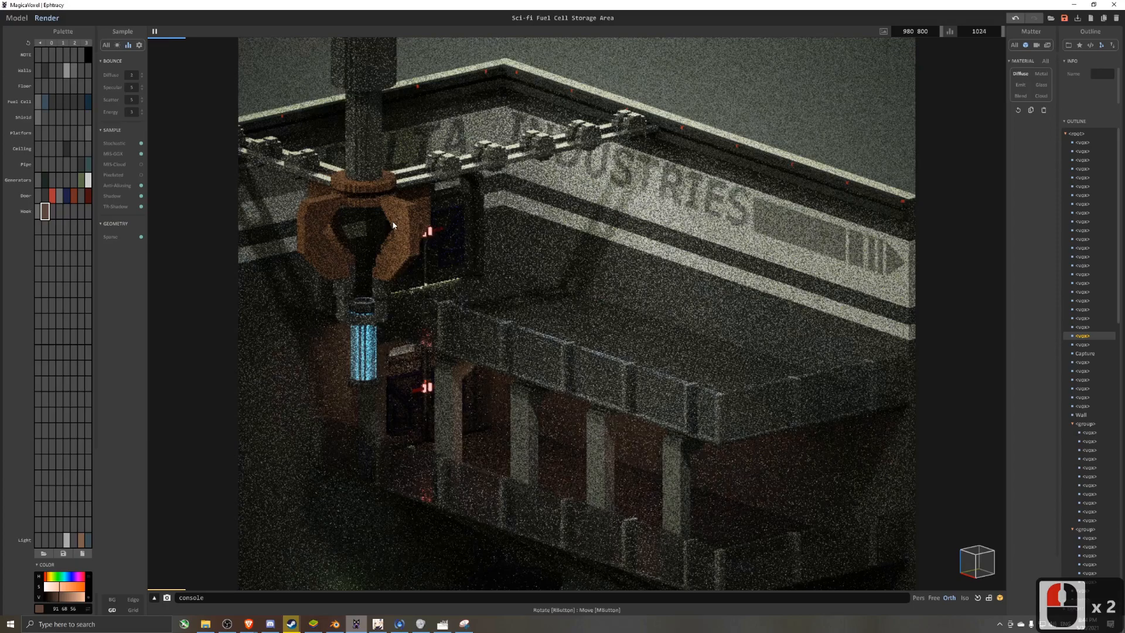
- Set the claw row's third swatch to dark grey RGB 39 39 39 and fill both overhead rail pairs with it
left_click(52, 211)
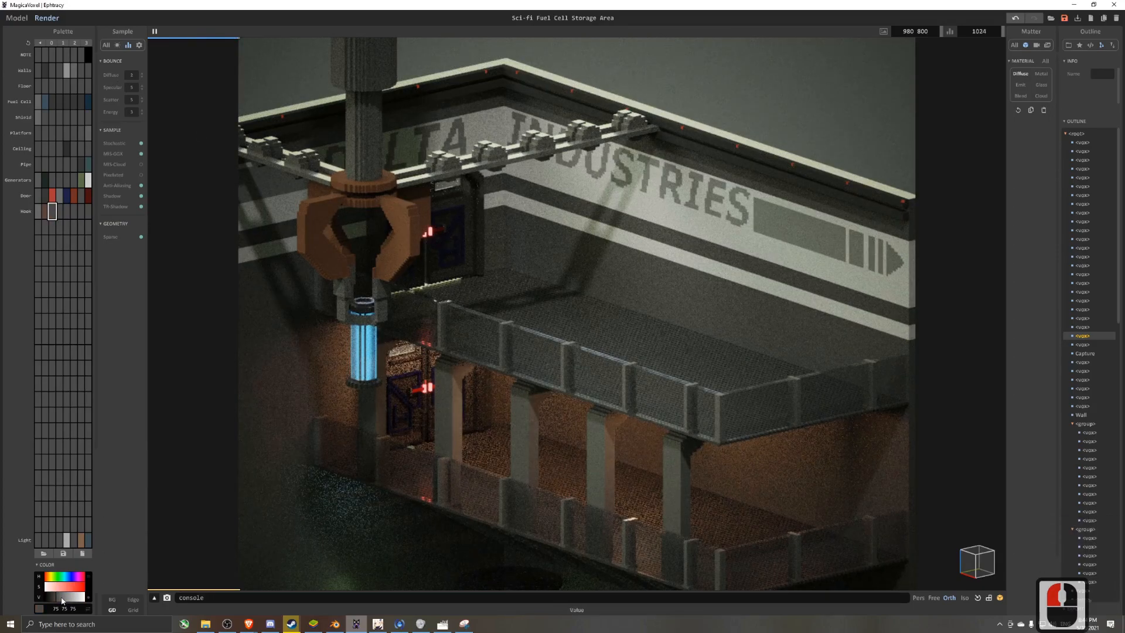
left_click(15, 19)
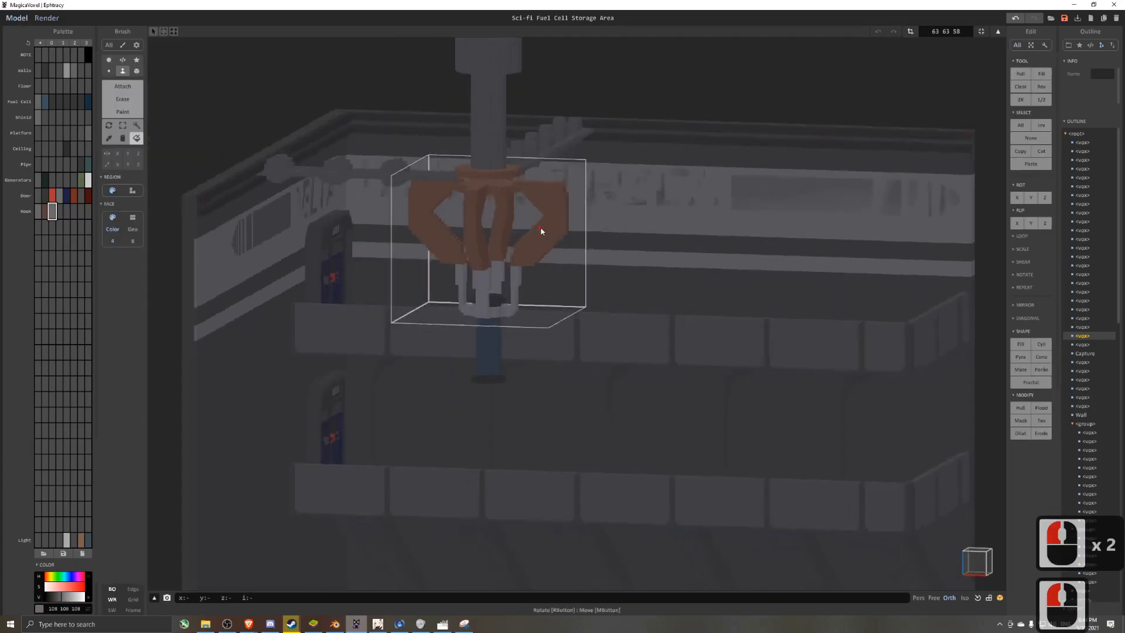
key("Tab")
double_click(520, 163)
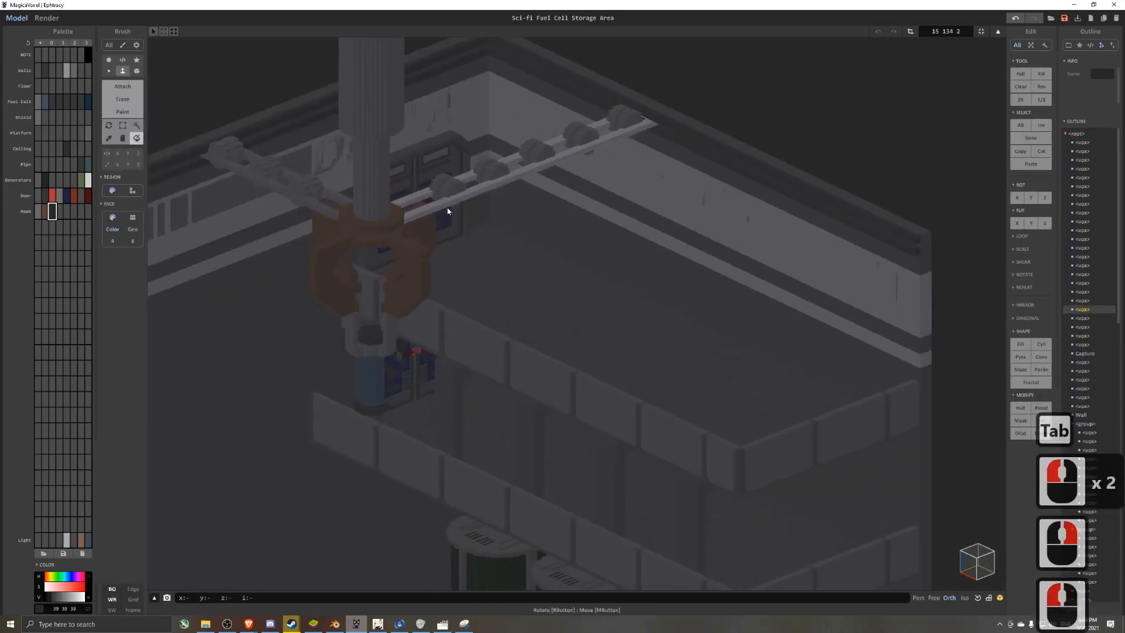
left_click(323, 210)
key("Tab")
double_click(336, 196)
left_click(337, 196)
key("Tab")
double_click(307, 195)
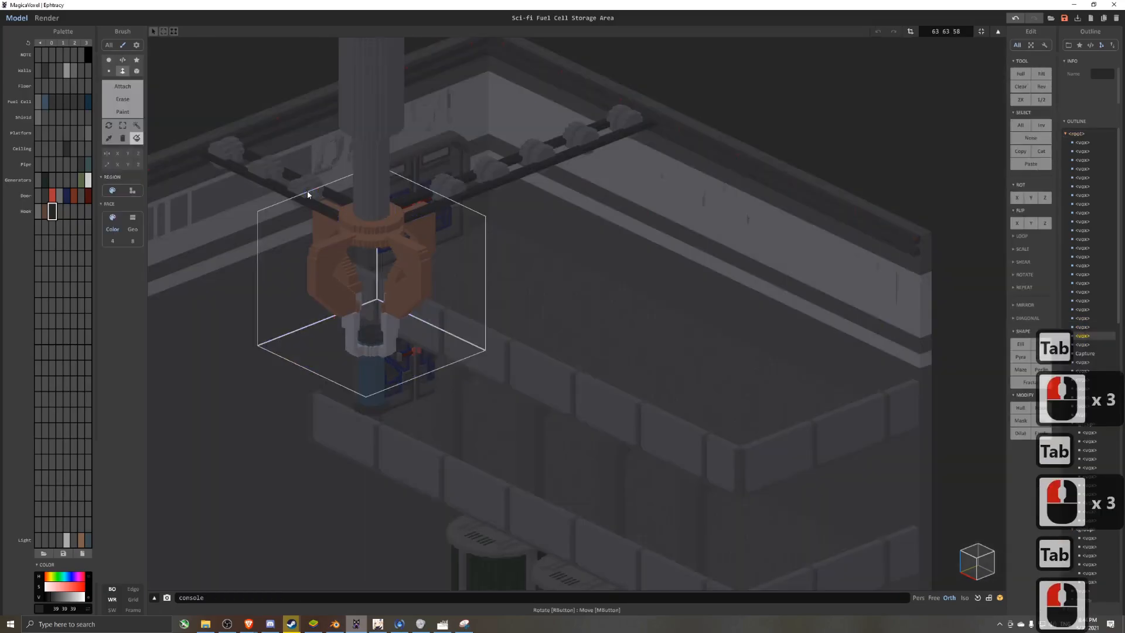
key("Tab")
- Select both halves of the three connectors on the shorter rail pair and unite them into one model
scroll(325, 217, "up", 2)
right_click_drag(325, 222, 359, 336)
scroll(359, 336, "up", 2)
middle_click_drag(359, 336, 552, 308)
scroll(552, 308, "up", 1)
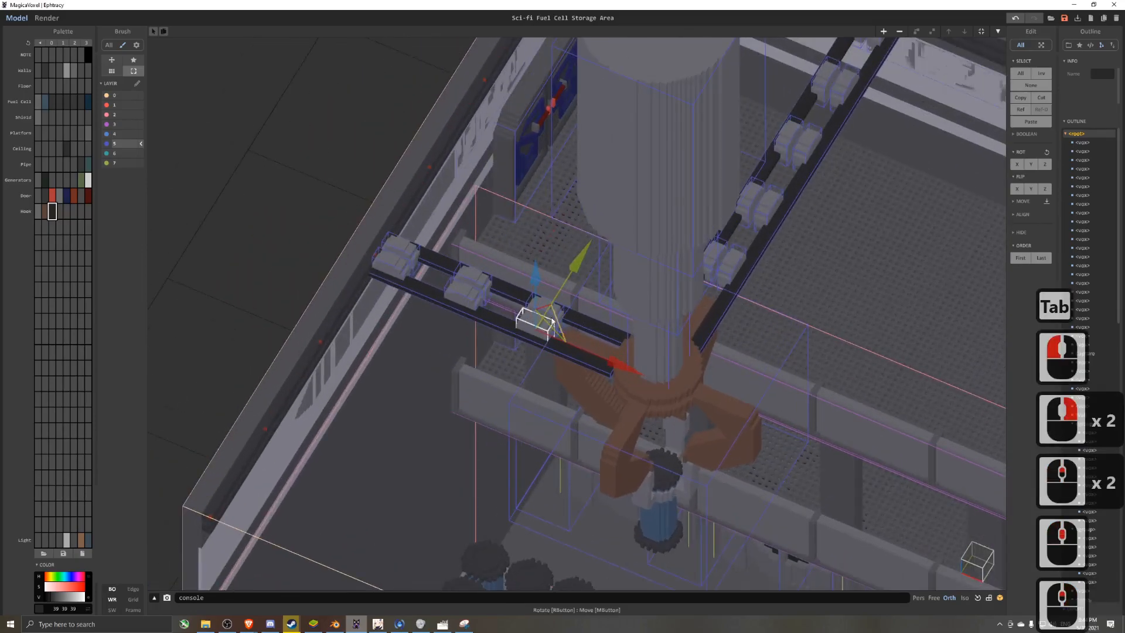
left_click(549, 305, "shift")
double_click(542, 309, "shift")
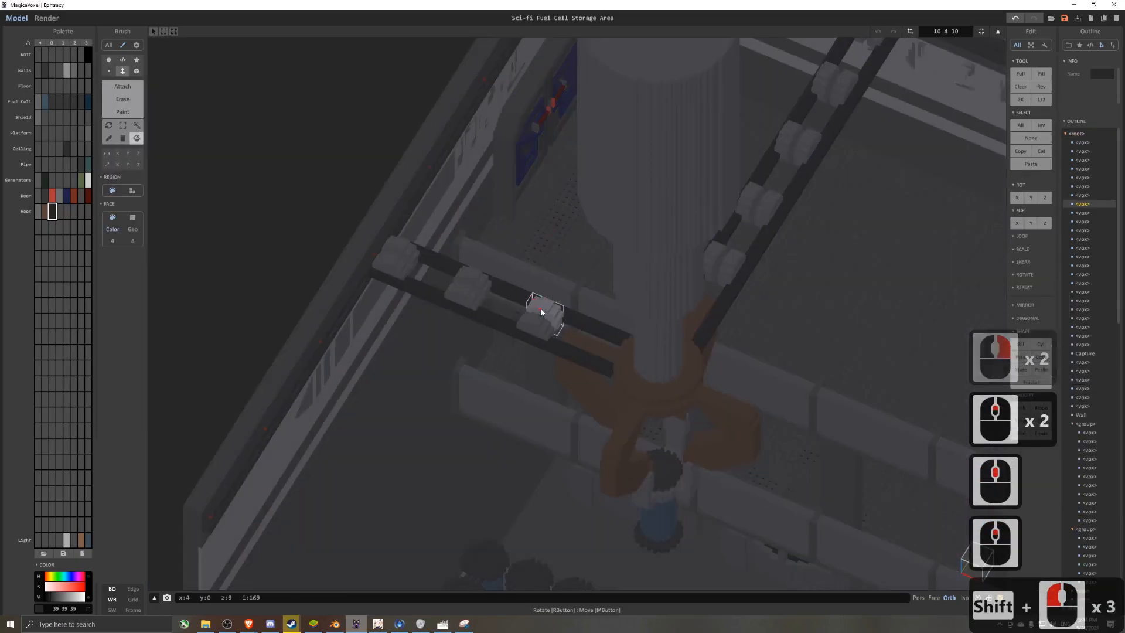
key("Tab")
left_click(474, 285, "shift")
left_click(475, 285, "shift")
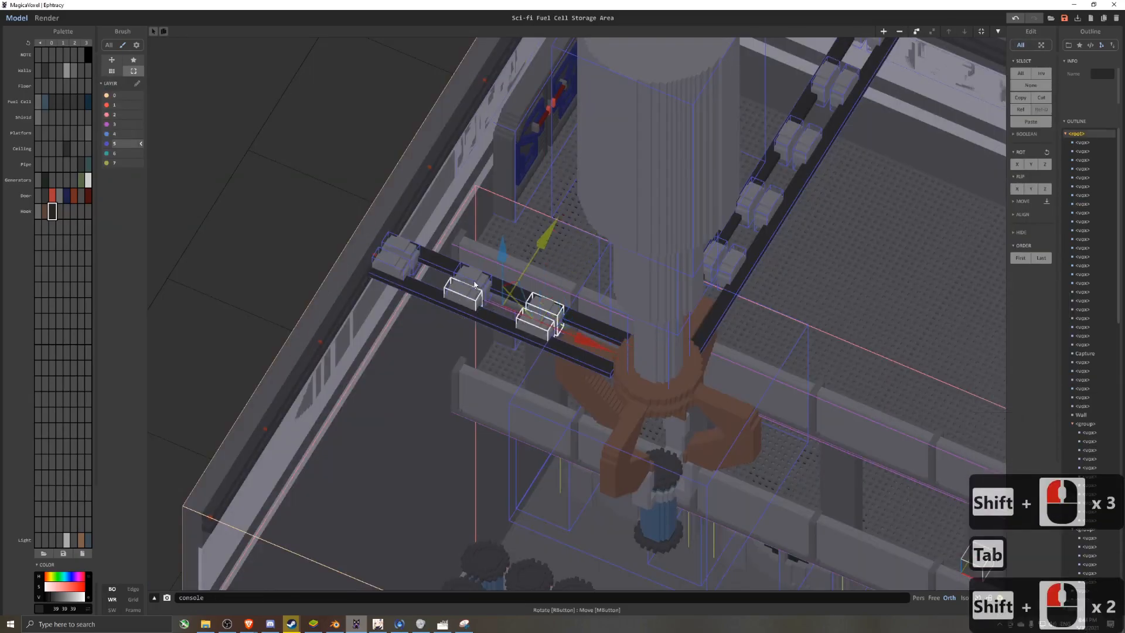
left_click(410, 256, "shift")
left_click(403, 261, "shift")
key("u")
- Set the row's fourth swatch to RGB 37 37 37 and fill the united connectors on the shorter rails with it
double_click(454, 291)
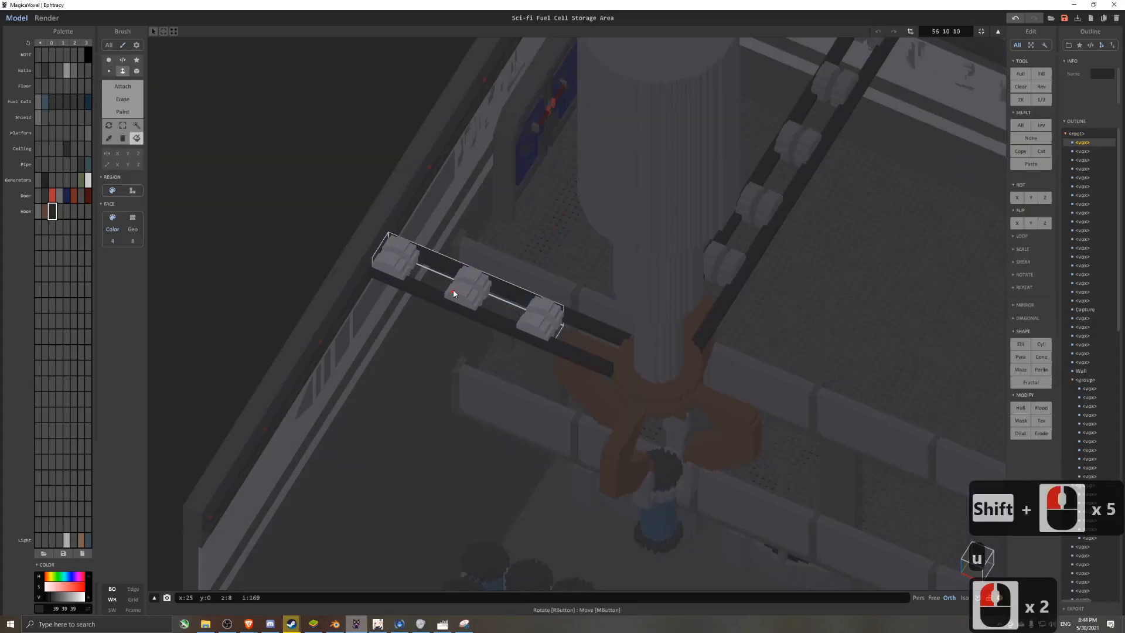
left_click(56, 598)
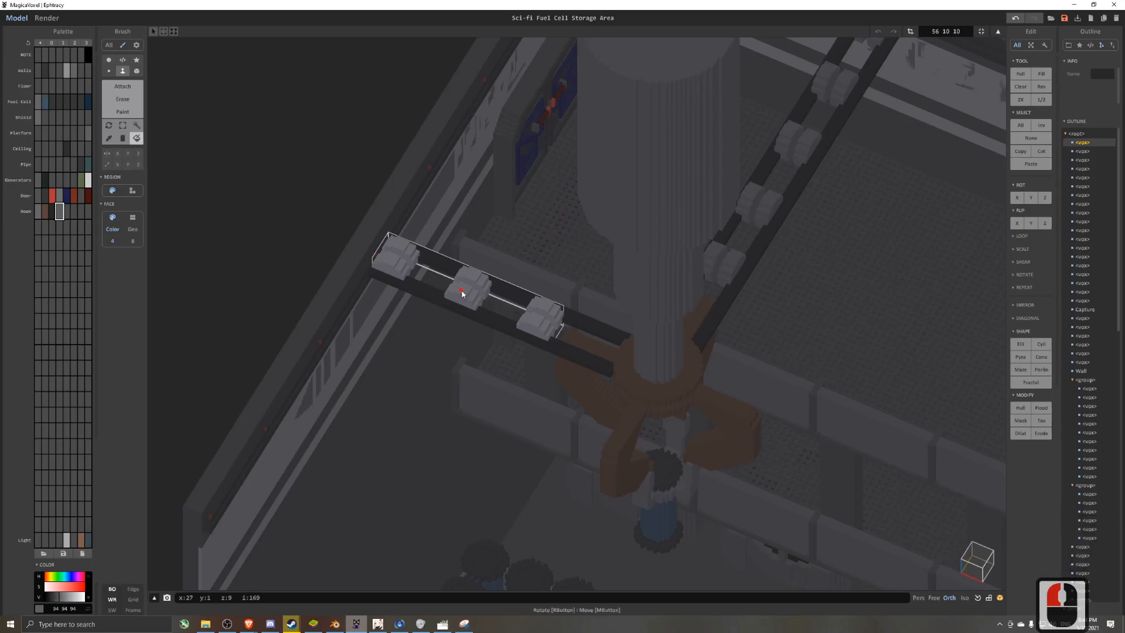
left_click(50, 597)
left_click(477, 296)
right_click_drag(477, 296, 643, 241)
key("Tab")
- Unite the five connectors on the rails to the lettered wall and fill them with the same dark grey
left_click(643, 240)
left_click(709, 223, "shift")
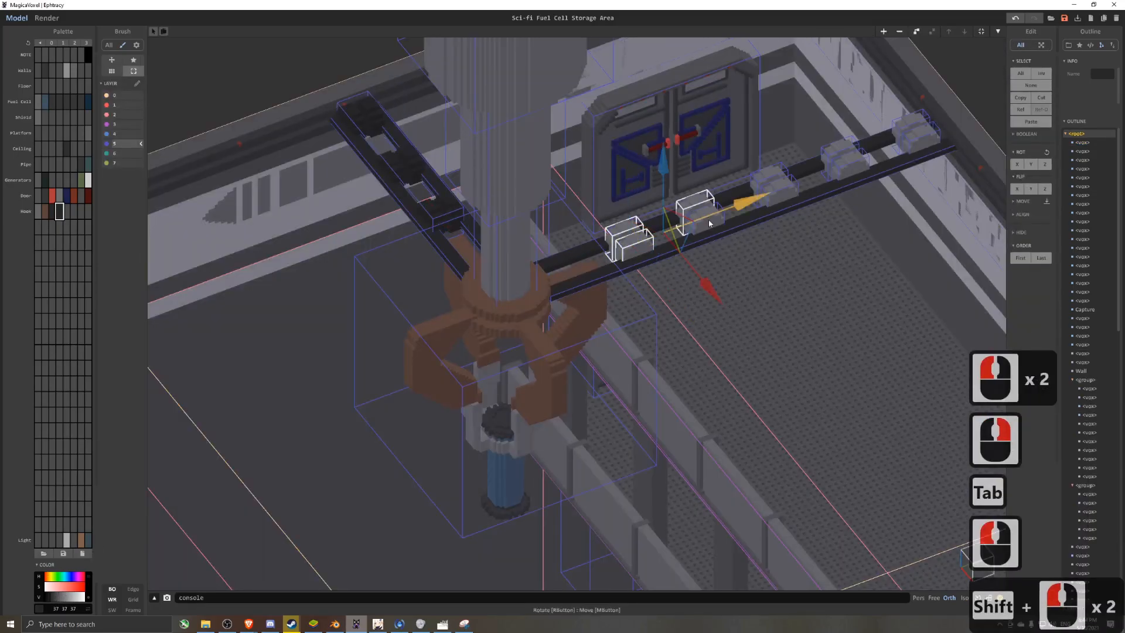
left_click(738, 206, "shift")
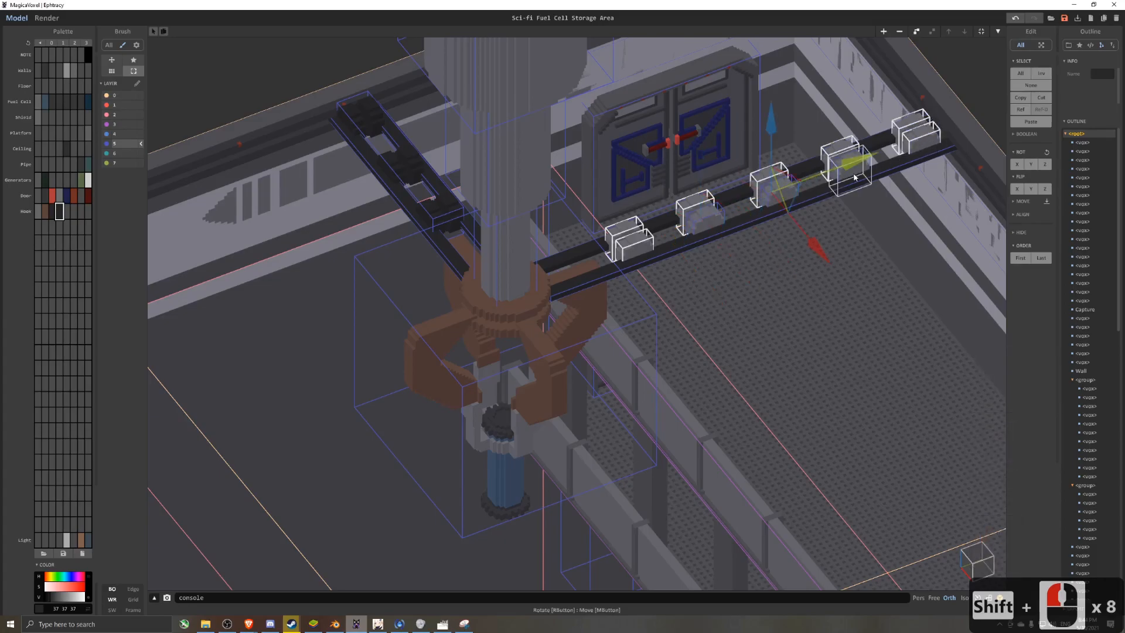
left_click(775, 209, "shift")
key("u")
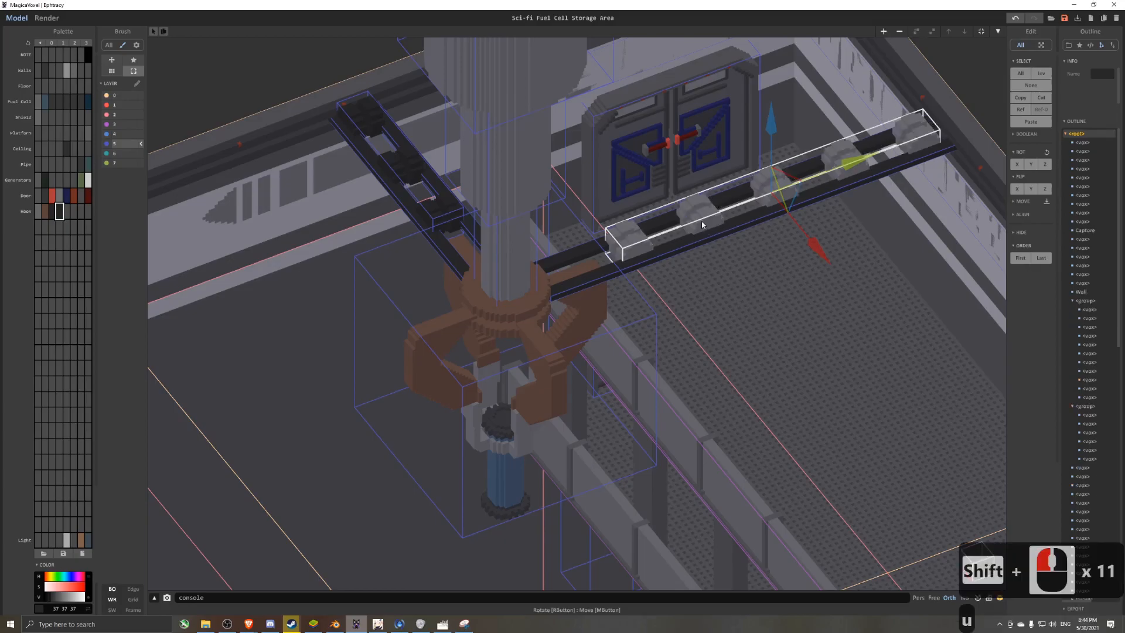
left_click(646, 238)
double_click(646, 238)
- Render the whole room and lighten the connectors' grey to RGB 64 64 64
key("8")
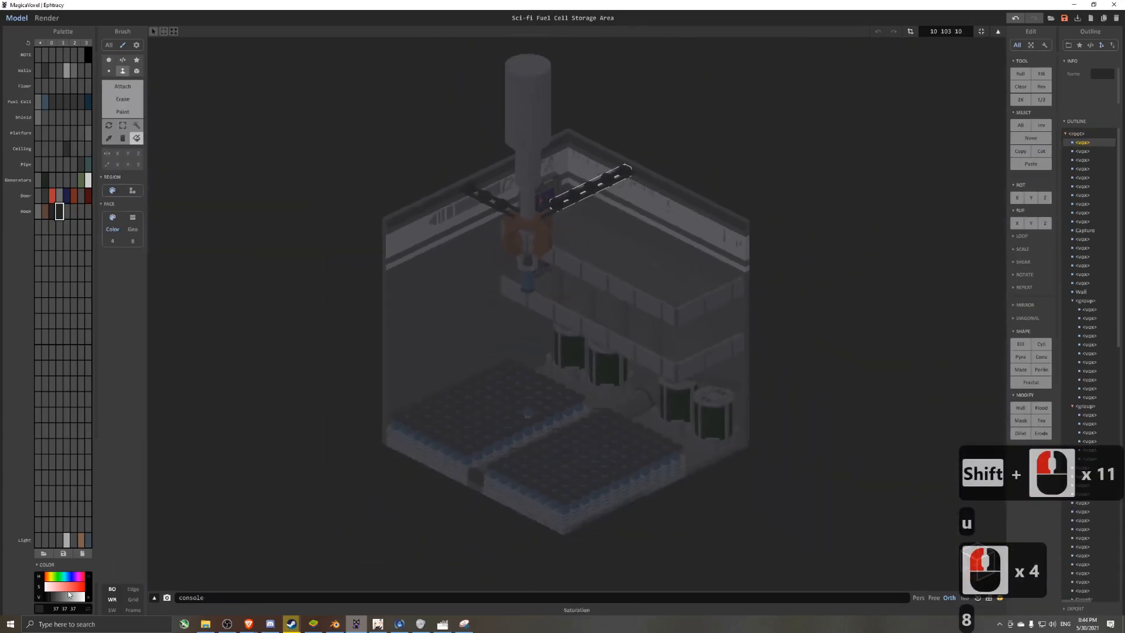
left_click(46, 18)
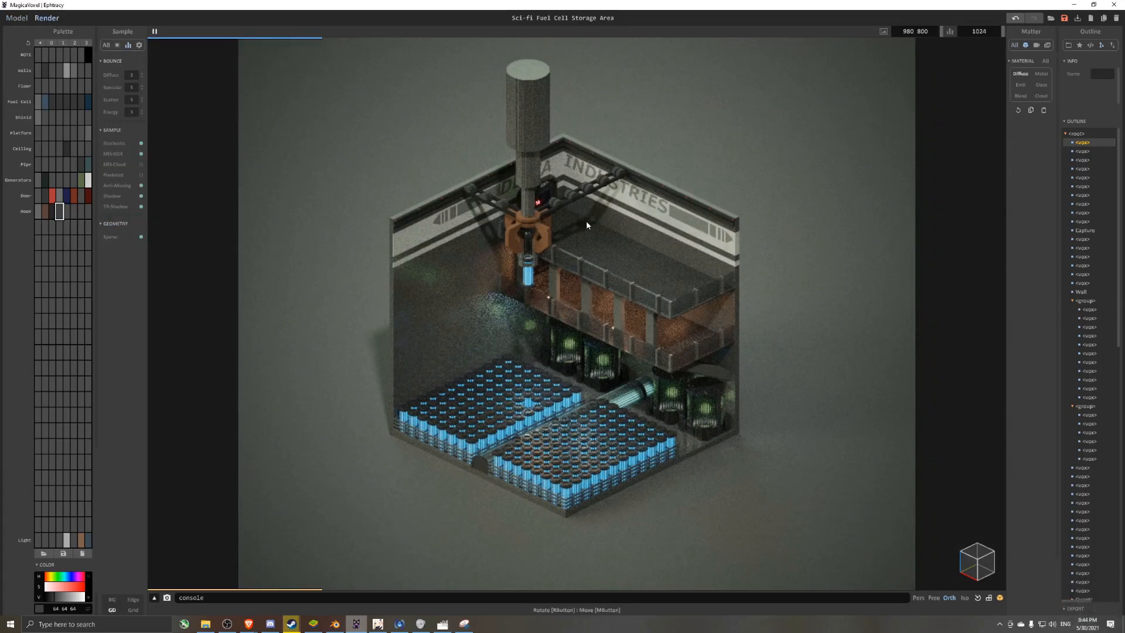
- Set the current row's fifth swatch to RGB 132 132 132 and open the lowest shaft section for editing
left_click(67, 210)
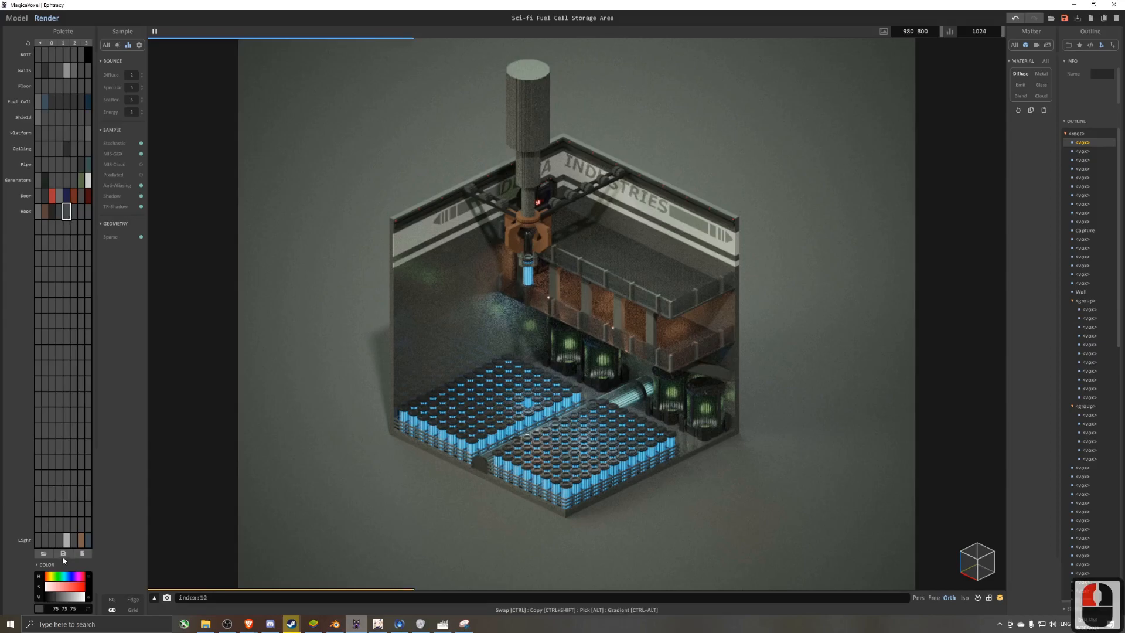
left_click(65, 598)
left_click(16, 18)
scroll(483, 297, "up", 3)
middle_click_drag(482, 297, 507, 404)
key("Tab")
mouse_move(507, 404)
right_mouse_down()
mouse_move(545, 352)
mouse_move(527, 298)
right_mouse_up()
double_click(547, 335)
- Select a wide band around the middle of the lowest shaft section and recolour it with the light grey
scroll(549, 339, "up", 3)
middle_click_drag(528, 299, 524, 328)
left_click(122, 126)
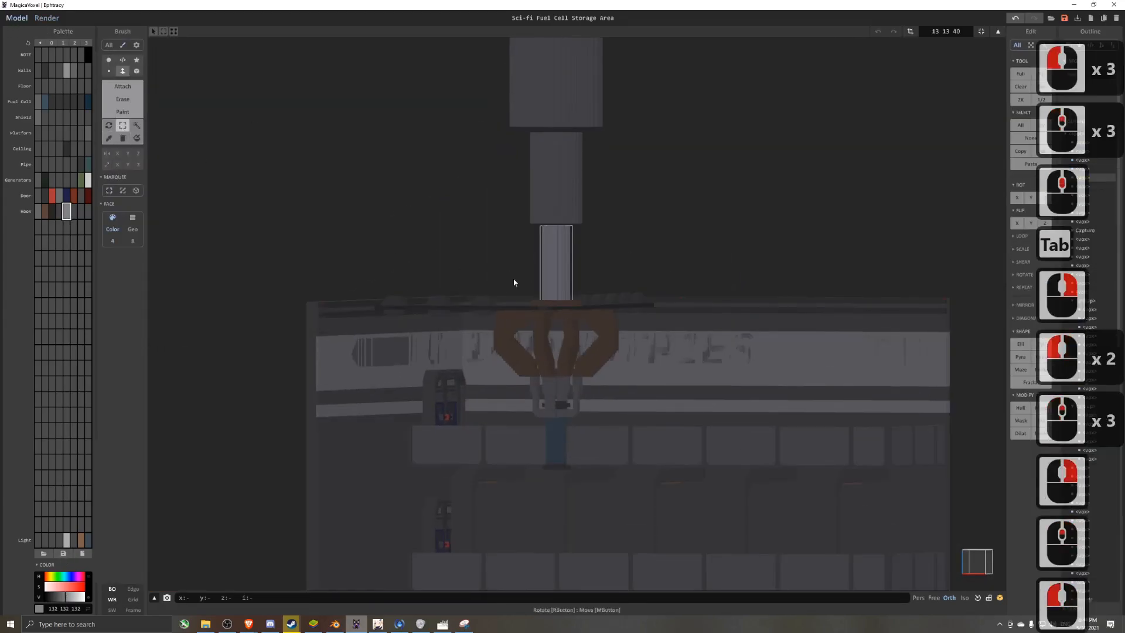
left_click(965, 567)
left_click_drag(618, 228, 696, 273)
left_click_drag(625, 248, 677, 268)
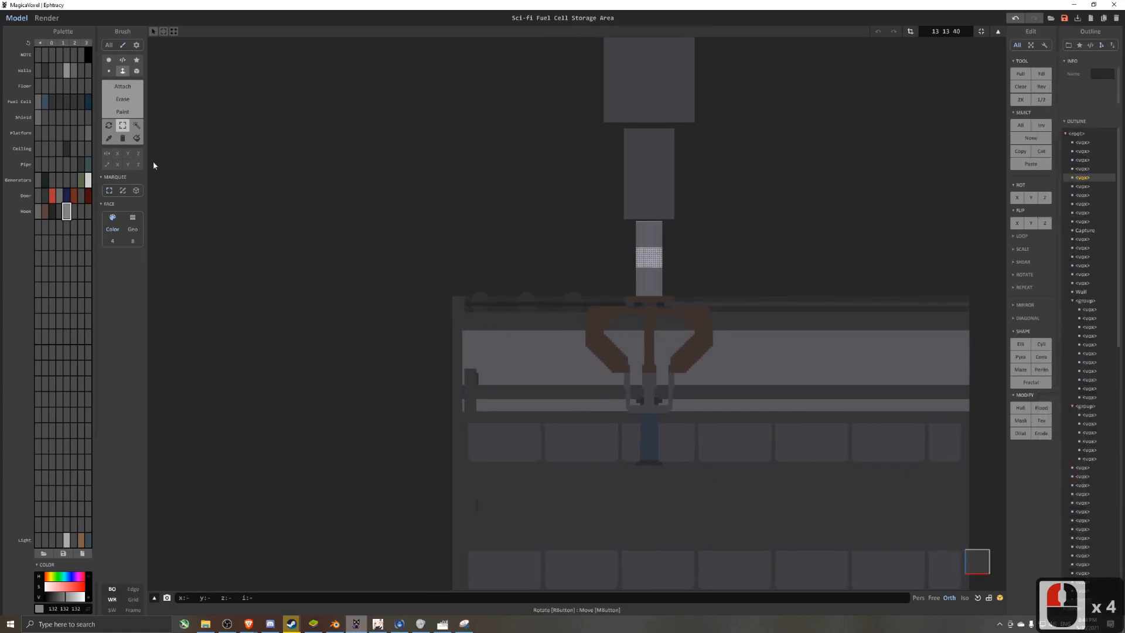
left_click(656, 262)
right_click_drag(656, 261, 643, 264)
left_click(645, 255)
key("ctrl+d")
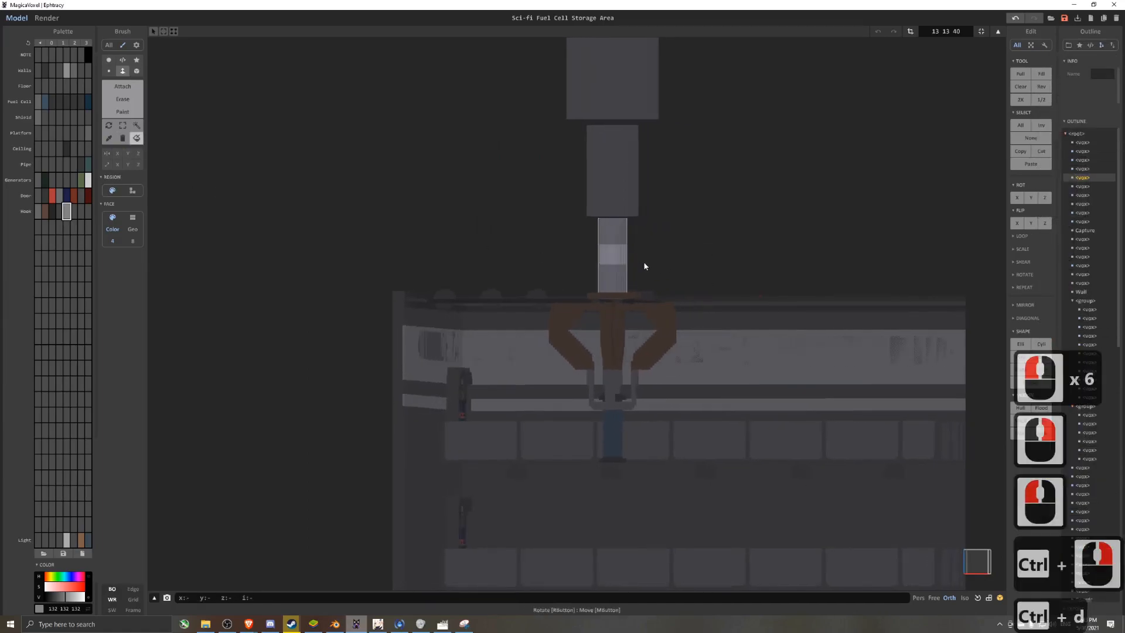
- Recolour a thin ring near the lower end of the lowest shaft section with the same light grey
scroll(643, 264, "up", 5)
middle_click_drag(643, 264, 562, 301)
scroll(561, 301, "up", 1)
left_click(137, 140)
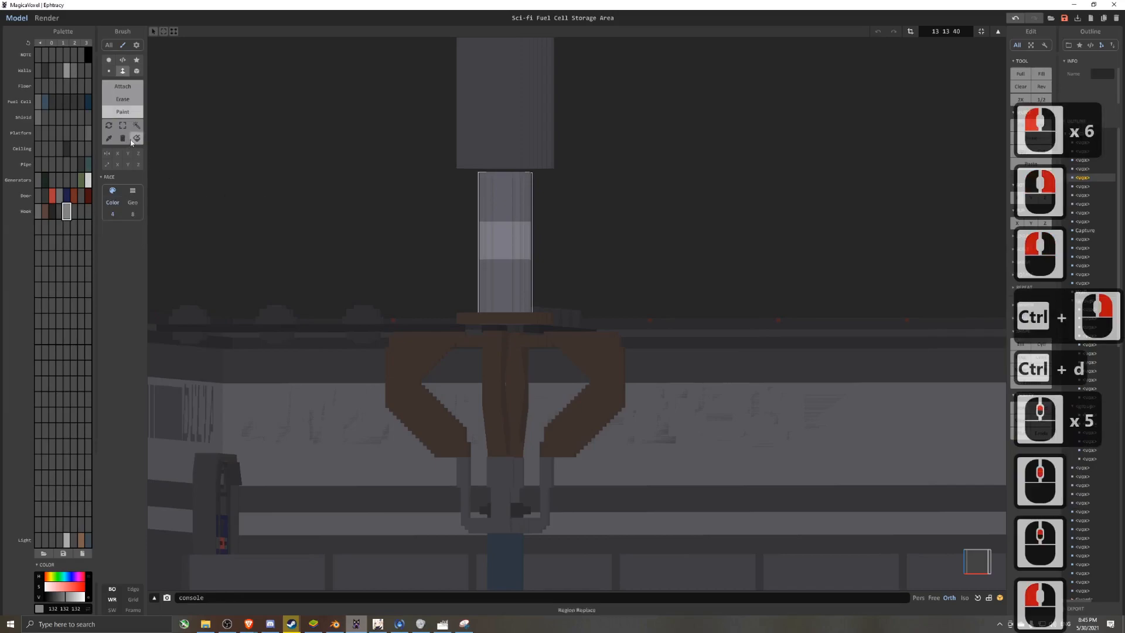
left_click(124, 127)
right_click_drag(390, 229, 437, 234)
left_click(976, 564)
left_click_drag(541, 280, 620, 280)
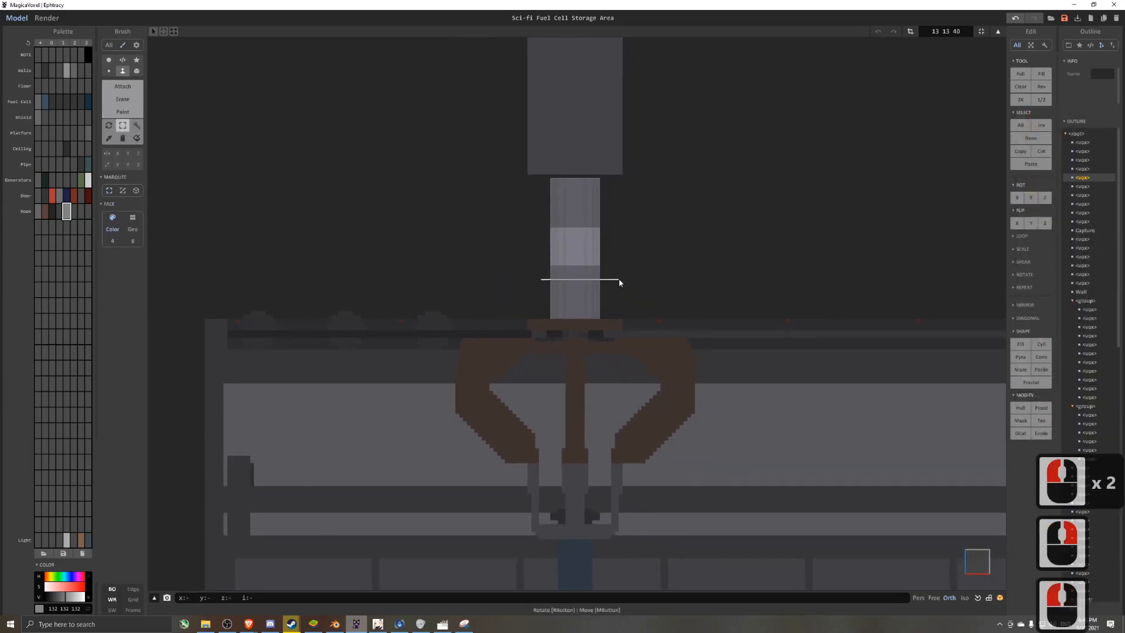
left_click(567, 279)
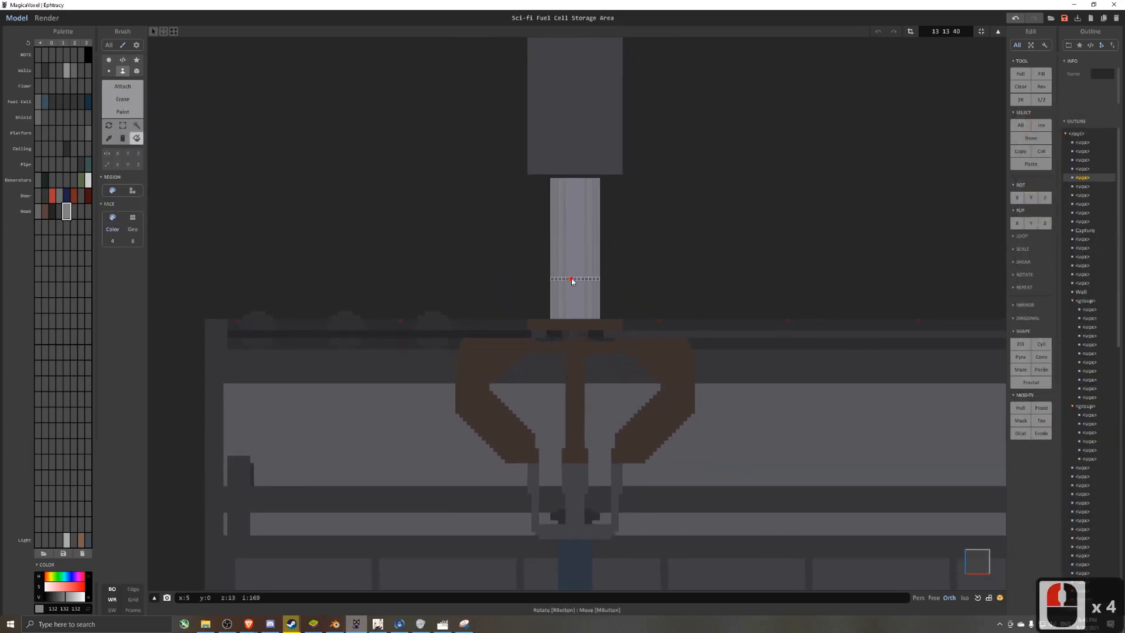
key("ctrl+z")
left_click(574, 280)
- Open the middle shaft section for editing and switch to the box brush in Paint mode
key("Tab")
double_click(585, 131)
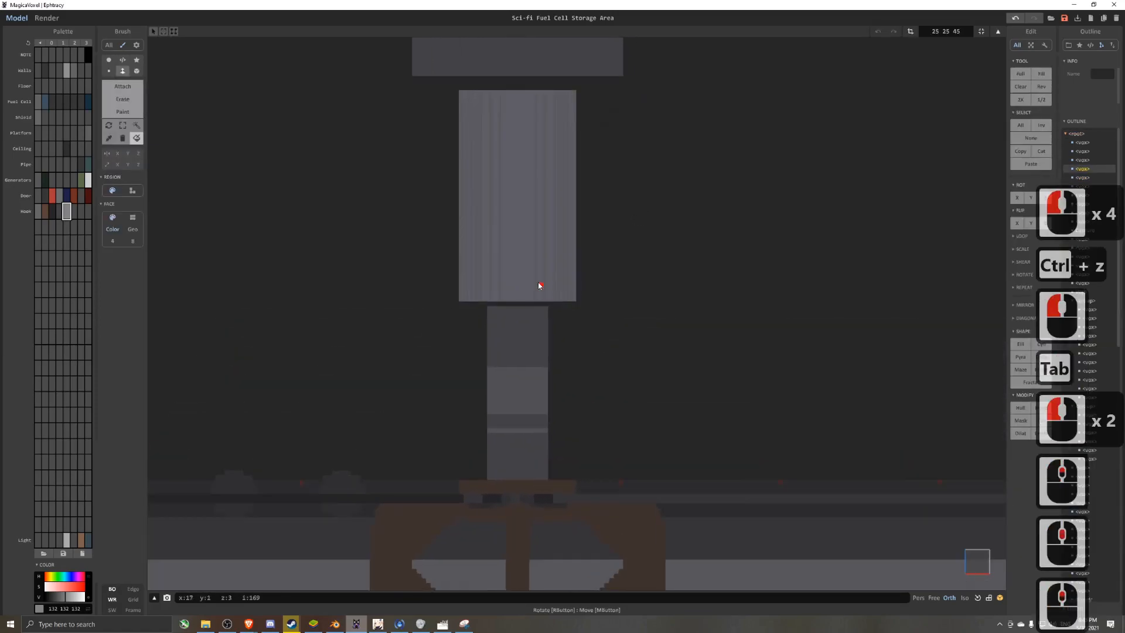
left_click(123, 126)
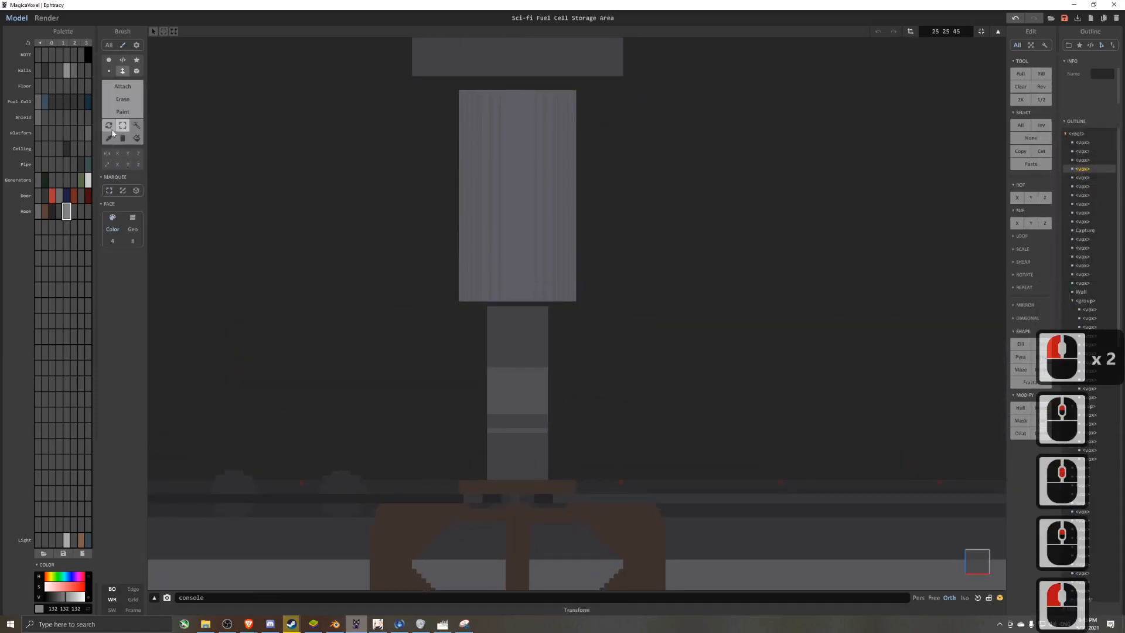
left_click(136, 71)
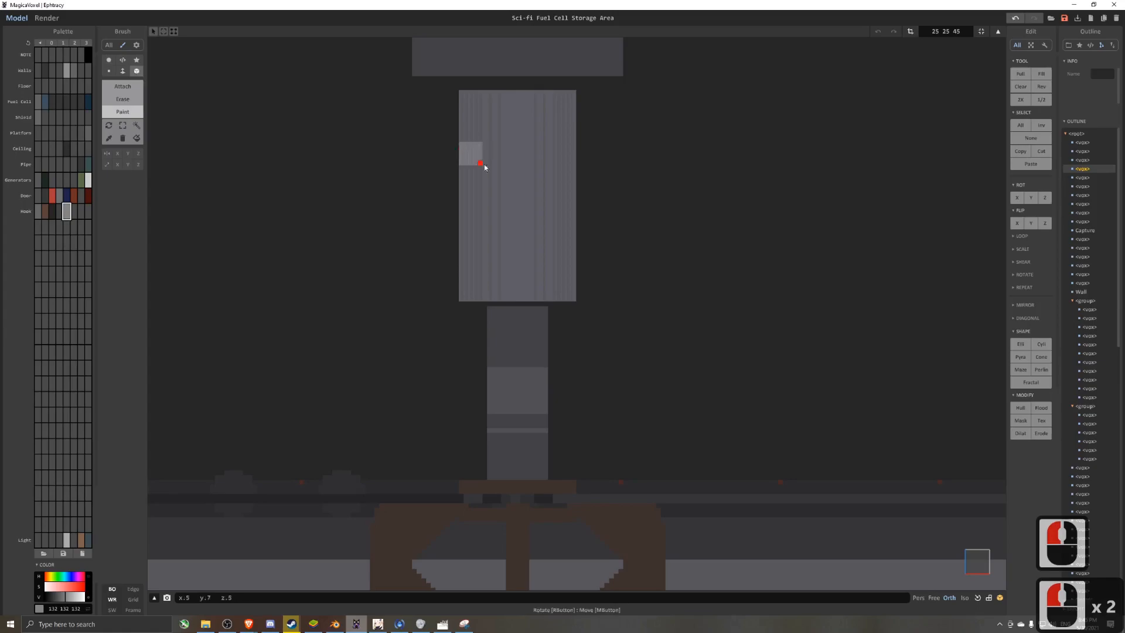
left_click_drag(475, 162, 569, 213)
left_click(515, 163)
key("ctrl+z")
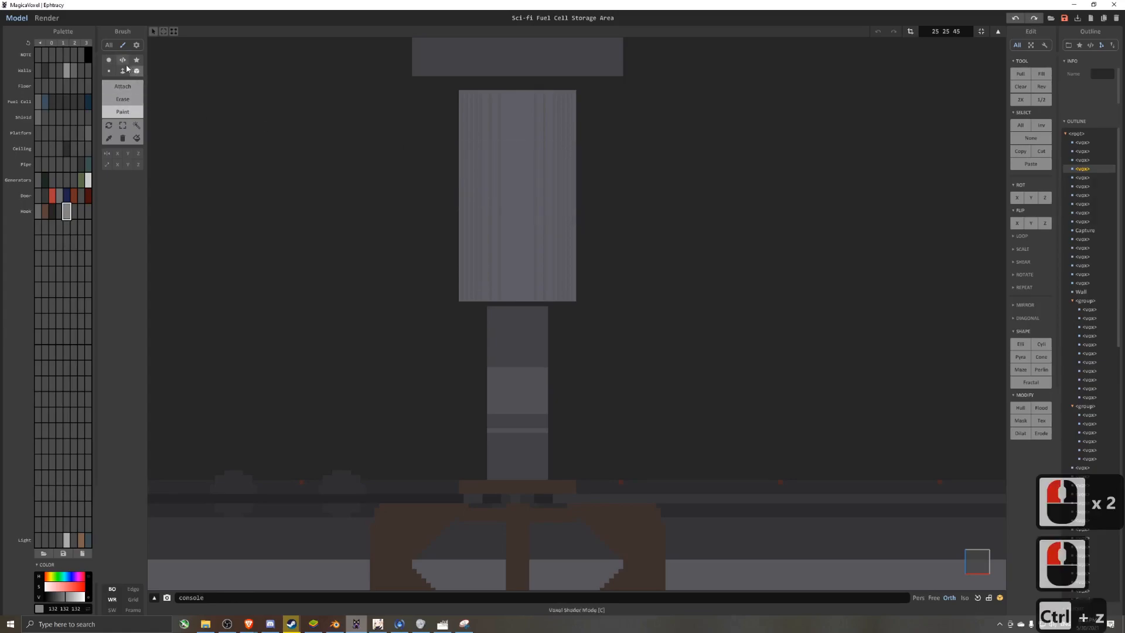
mouse_move(475, 126)
left_mouse_down()
mouse_move(492, 289)
mouse_move(517, 299)
left_mouse_up()
key("ctrl+z")
- Turn on X and Y mirroring and paint two rows of short light grey stripes around the middle shaft section
left_click(117, 153)
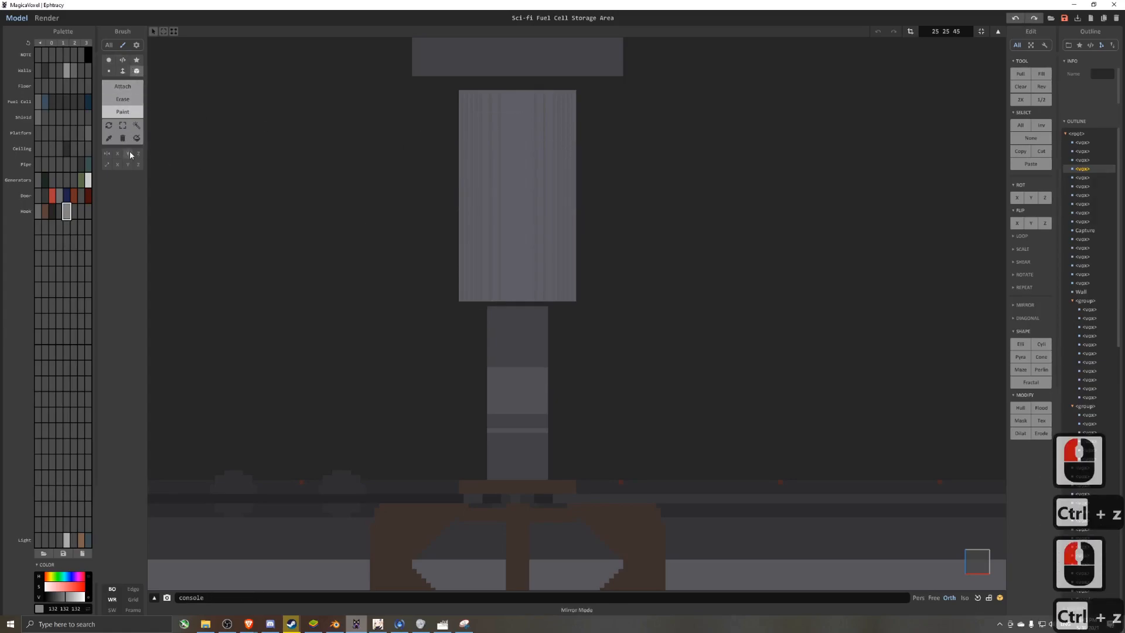
left_click(128, 153)
mouse_move(533, 134)
left_mouse_down()
mouse_move(578, 216)
mouse_move(558, 271)
mouse_move(598, 257)
mouse_move(541, 273)
left_mouse_up()
key("ctrl+z")
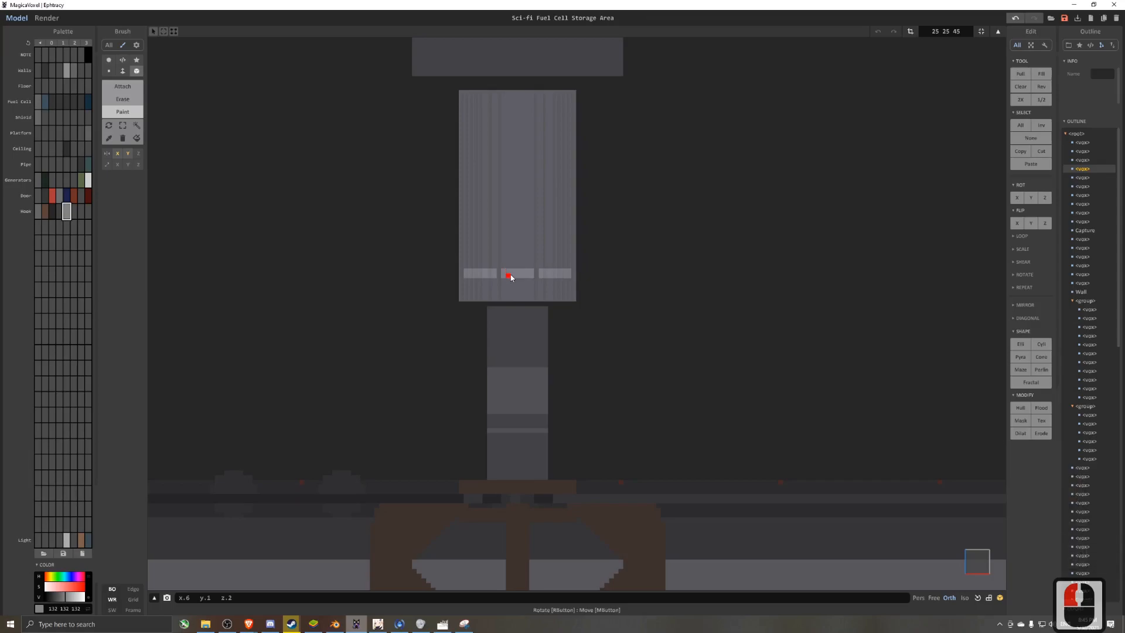
left_click_drag(514, 170, 541, 175)
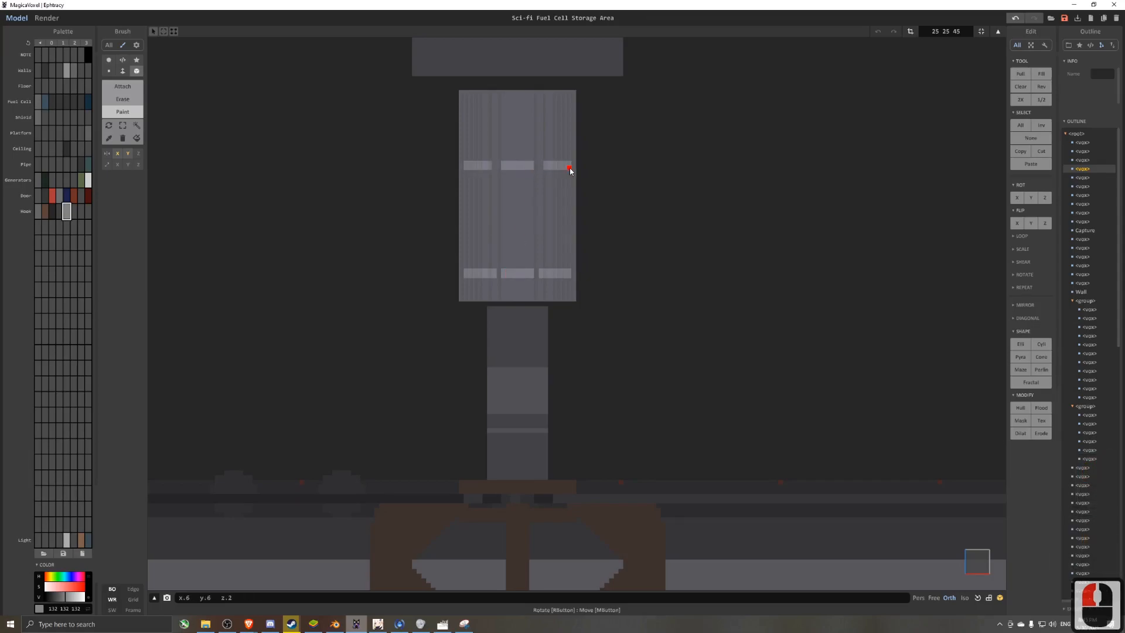
- Examine the striped middle shaft section from an angle and render the room to check it
right_click_drag(610, 191, 540, 255)
scroll(563, 249, "down", 3)
right_click_drag(651, 226, 620, 234)
middle_click_drag(577, 304, 601, 284)
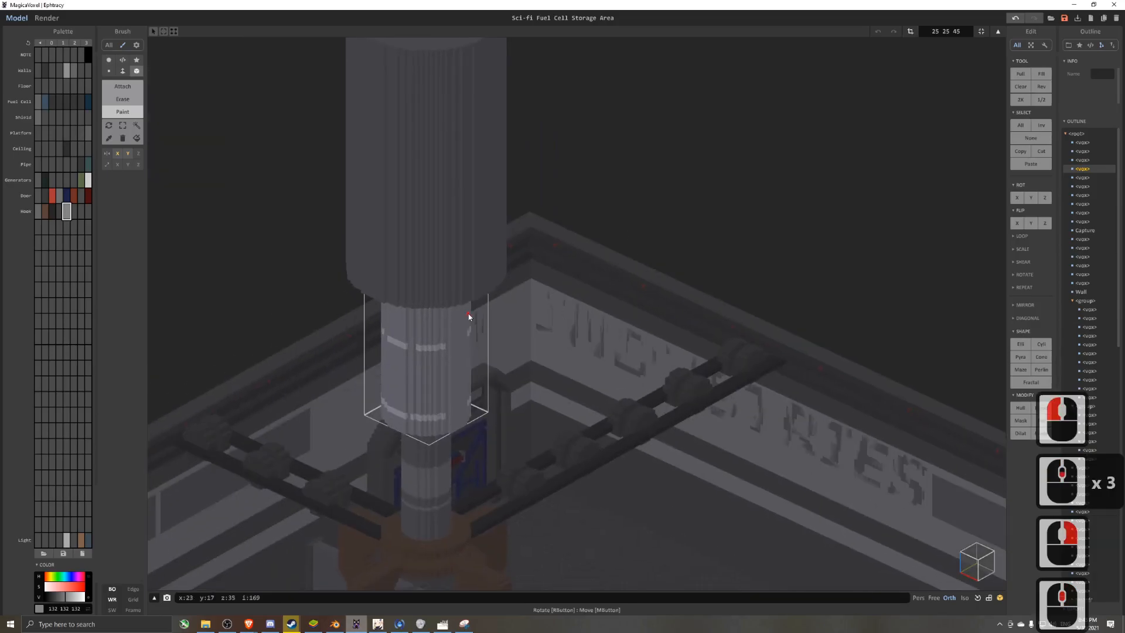
key("8")
scroll(494, 304, "up", 5)
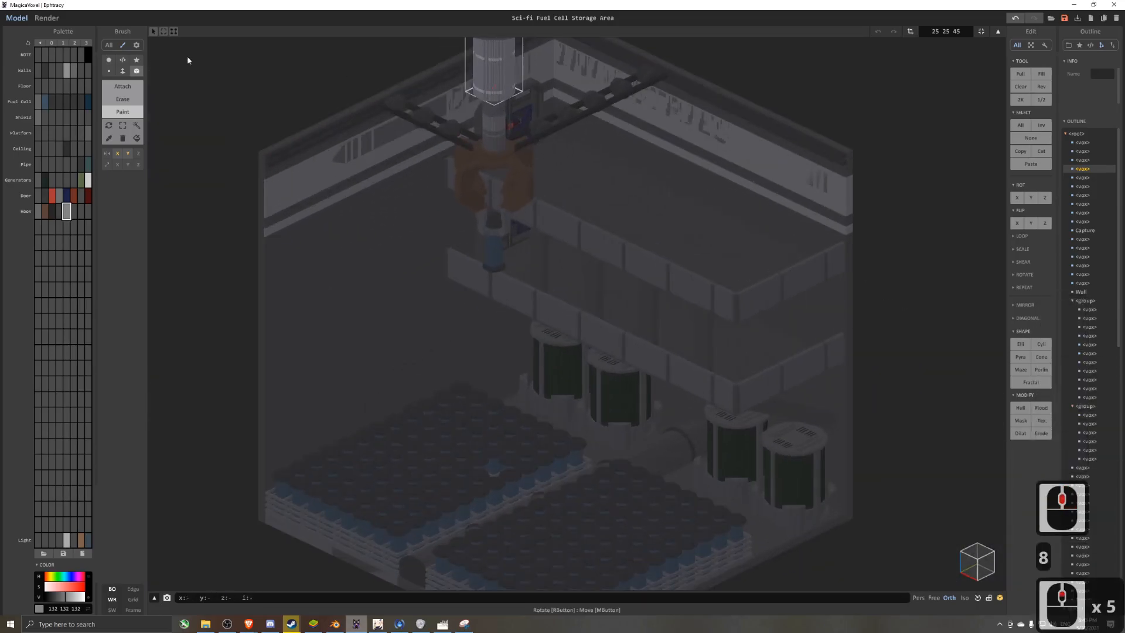
left_click(51, 19)
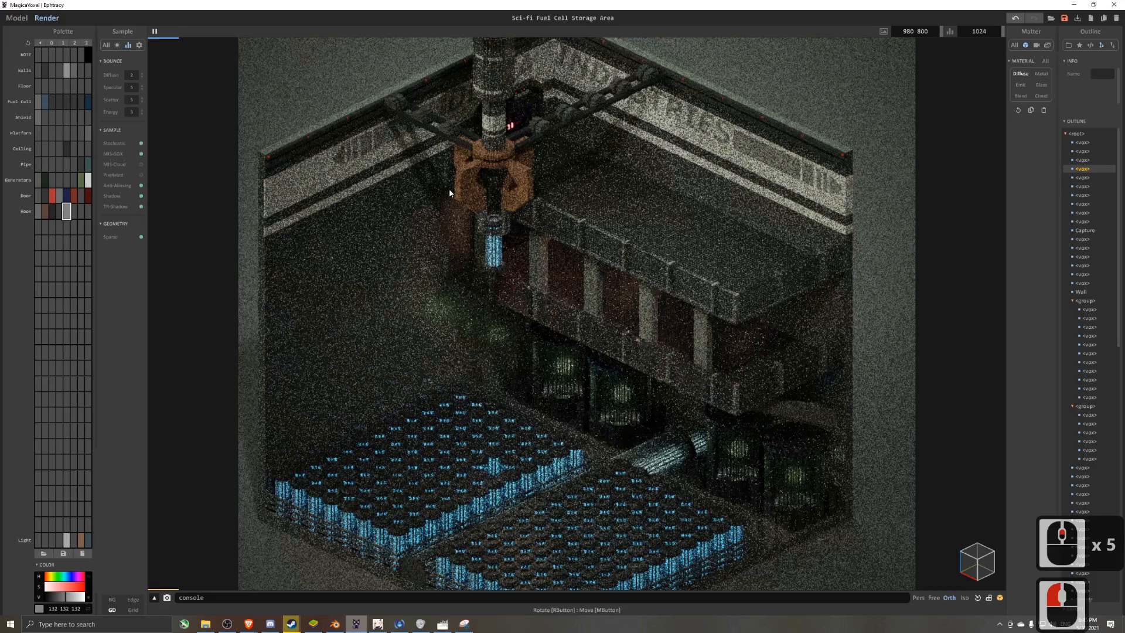
- Touch up the side face of the middle shaft section with the light grey
left_click(17, 18)
scroll(518, 261, "up", 7)
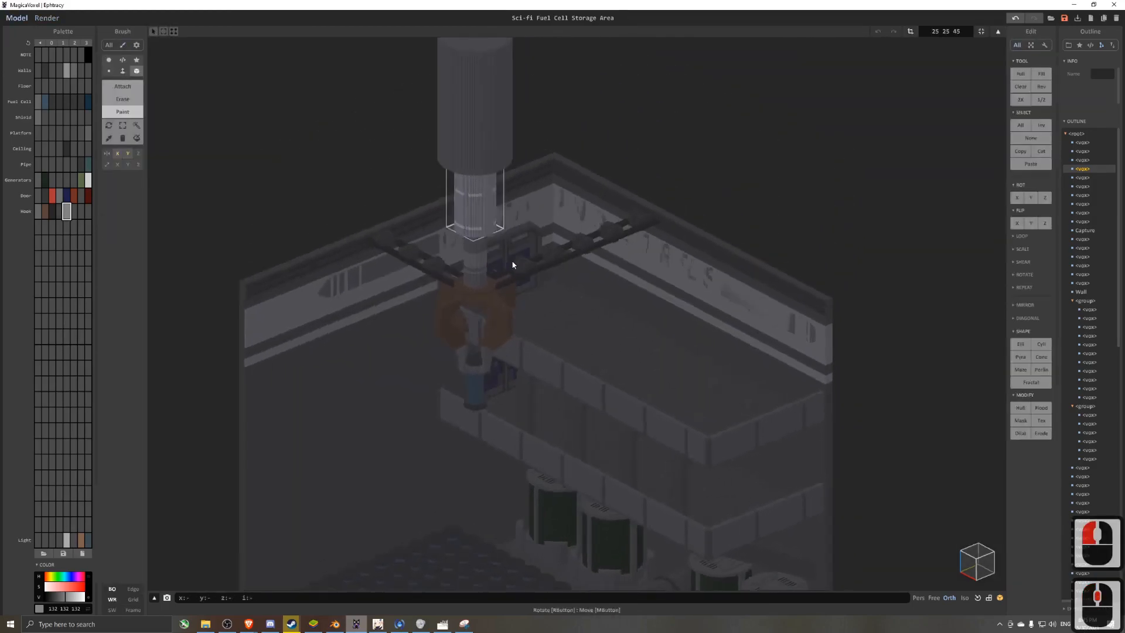
left_click_drag(349, 225, 347, 266)
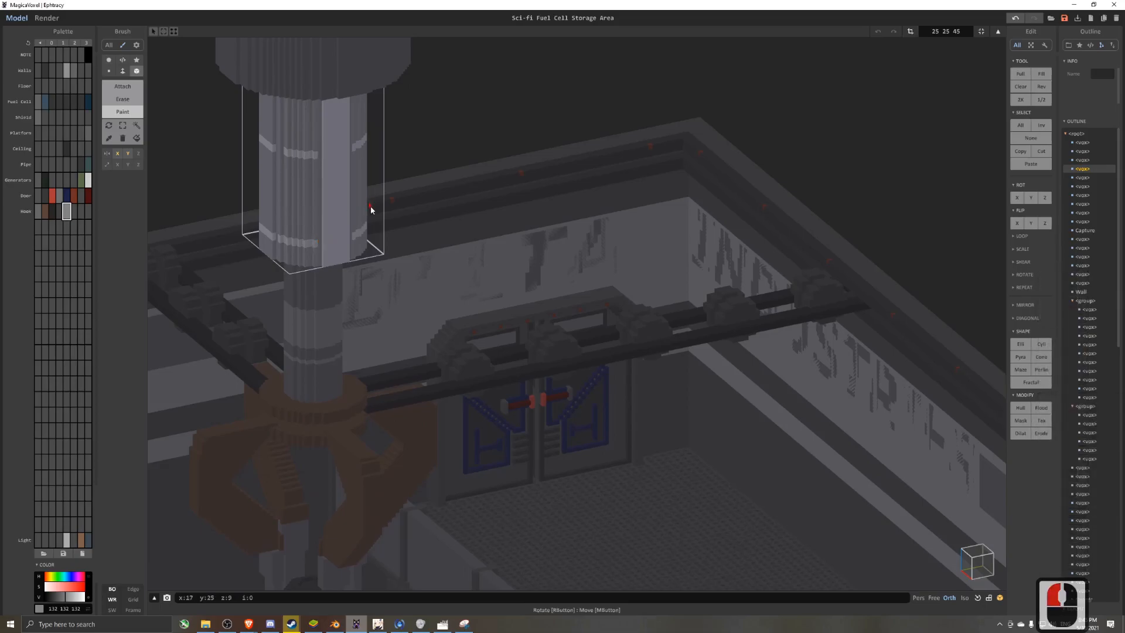
key("8")
- Render the whole room, pick the claw's brown swatch and change its material to Metal
left_click(46, 17)
scroll(565, 258, "up", 4)
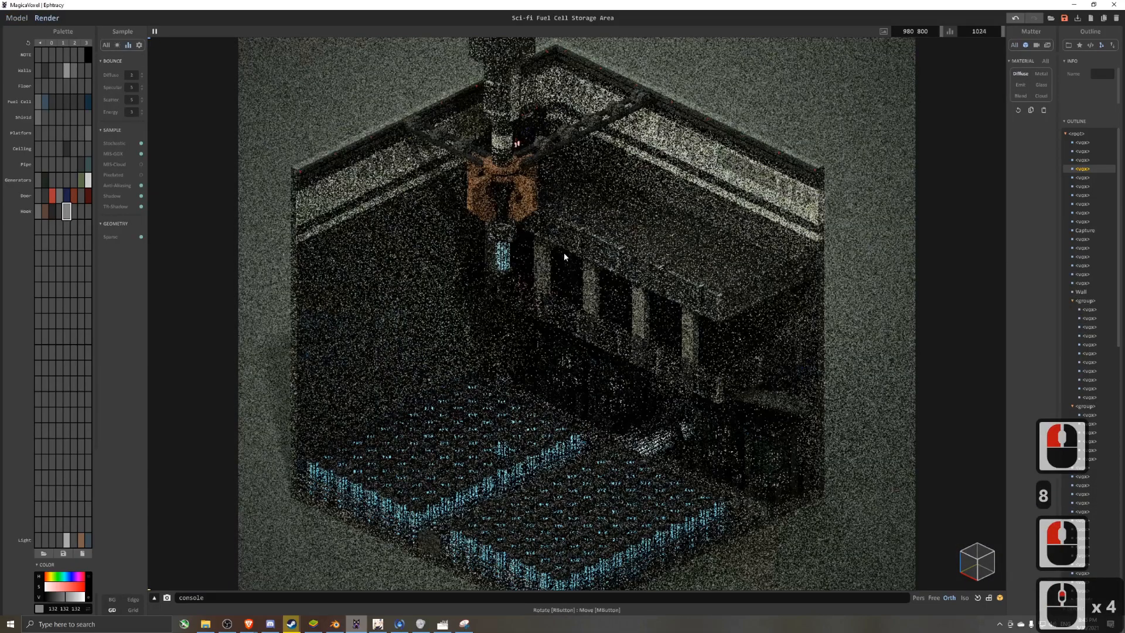
middle_click_drag(566, 258, 557, 225)
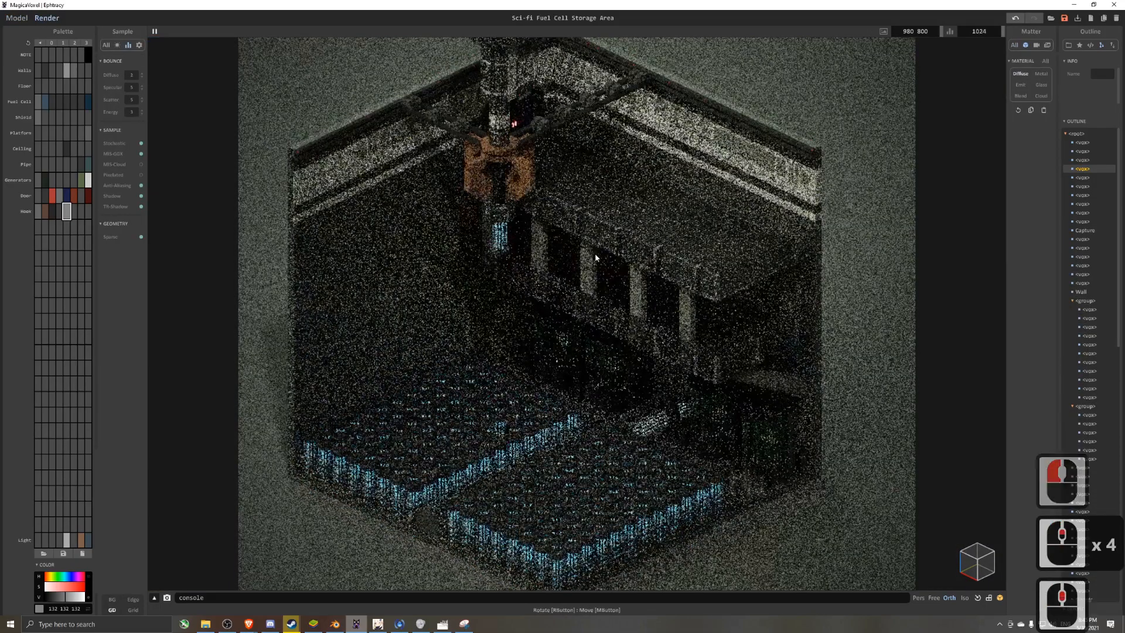
scroll(596, 255, "down", 1)
middle_click_drag(613, 256, 621, 260)
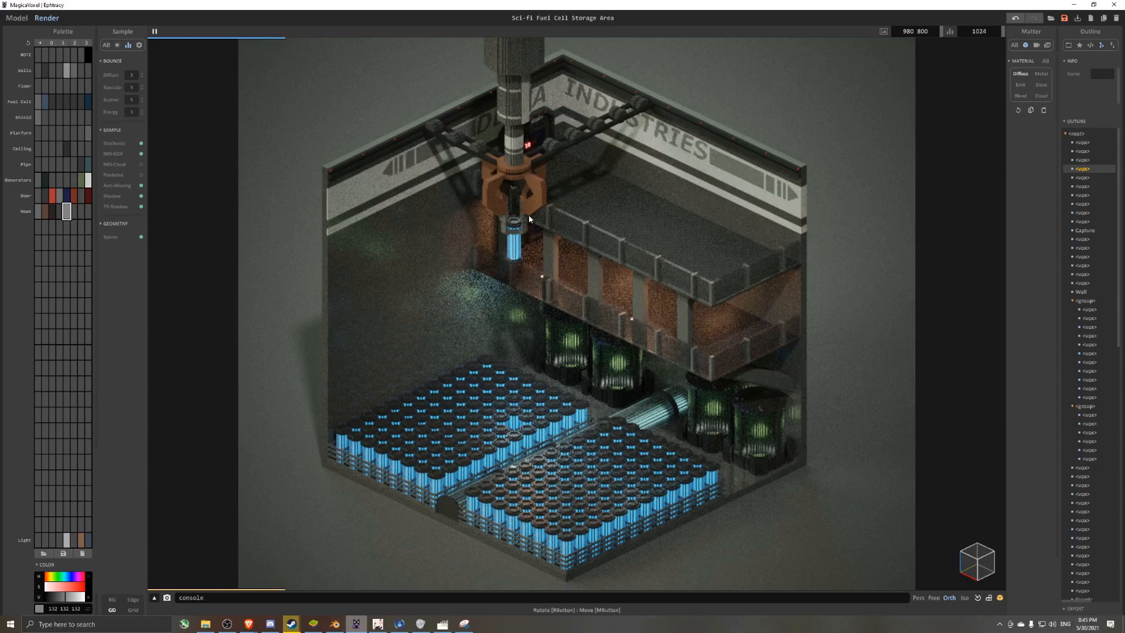
left_click(537, 196, "alt")
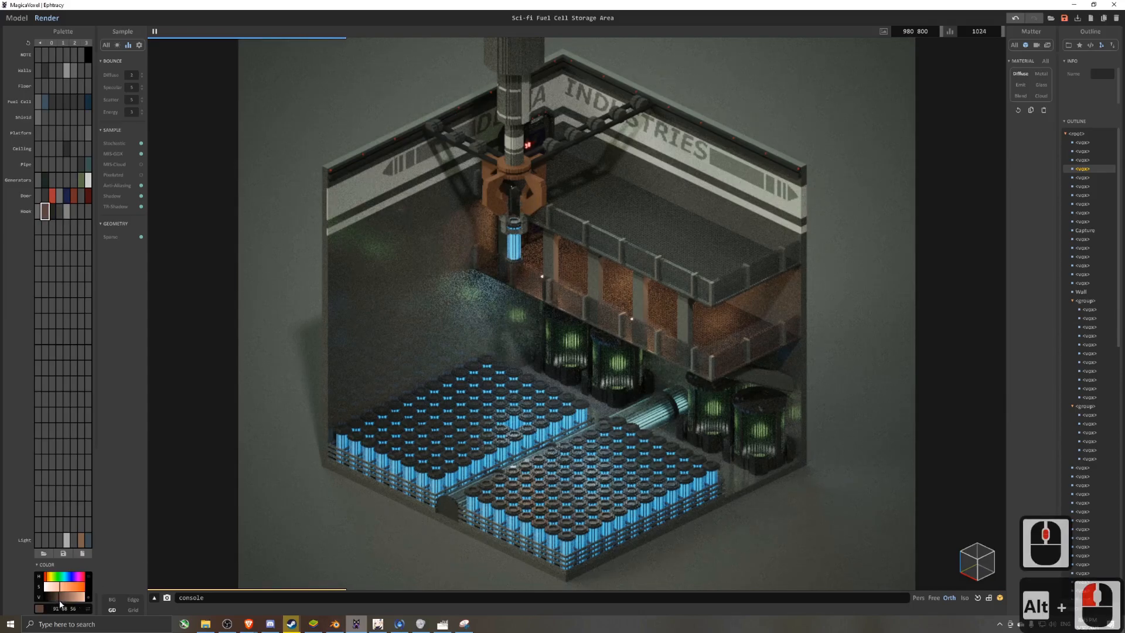
left_click(1041, 75)
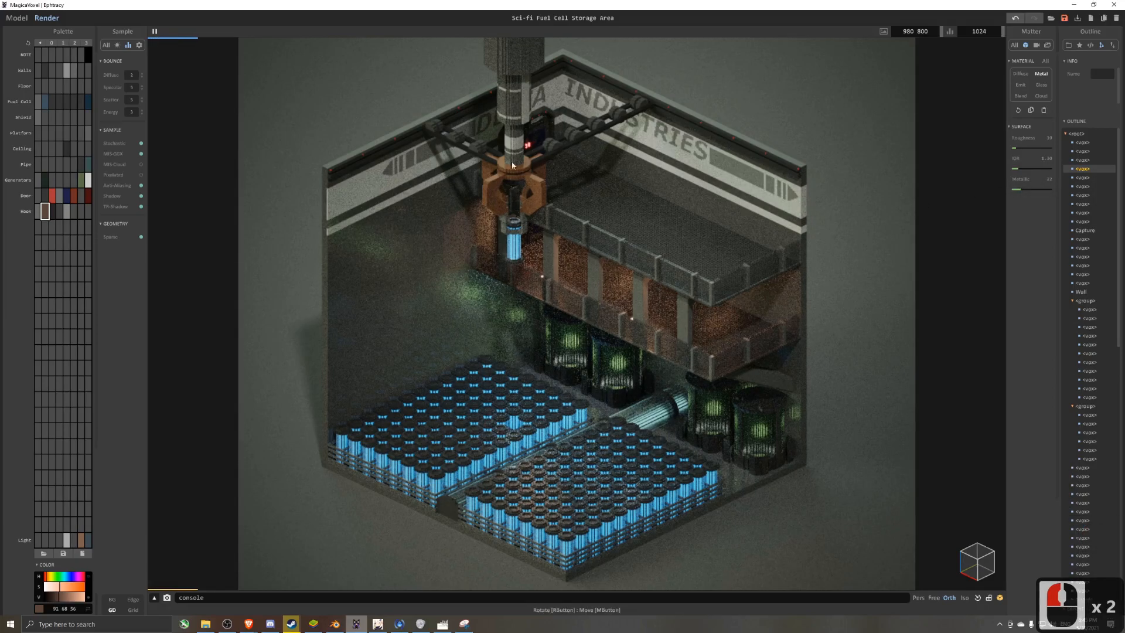
- Add a new model to the scene and raise it high above the room
left_click(19, 20)
scroll(860, 87, "down", 7)
key("Tab")
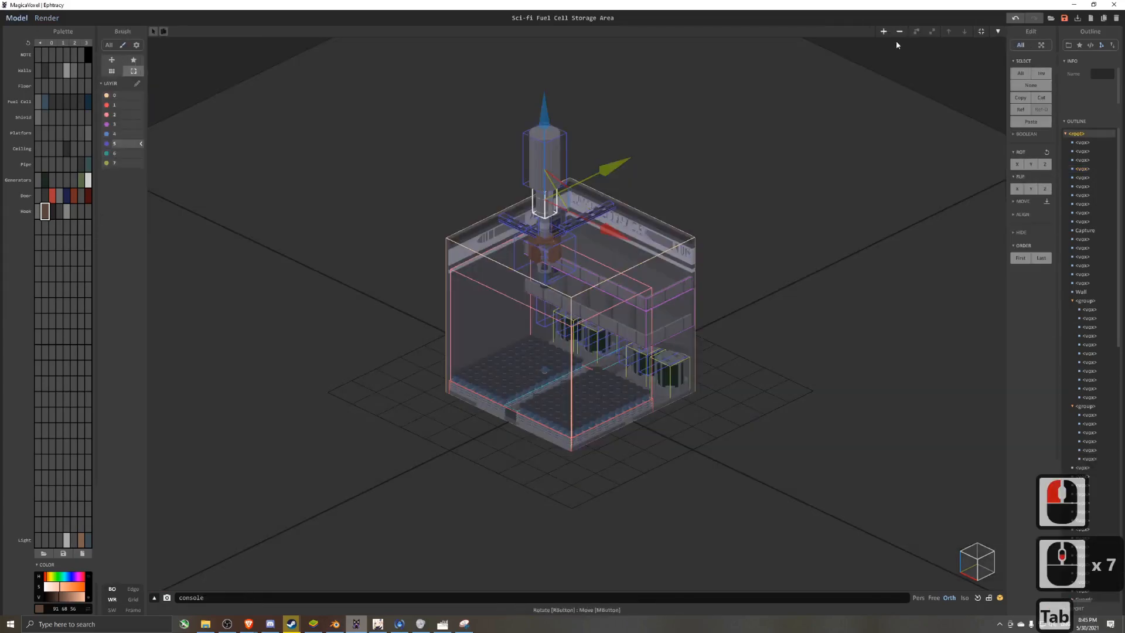
left_click(883, 31)
scroll(559, 313, "down", 5)
left_click_drag(582, 147, 582, 53)
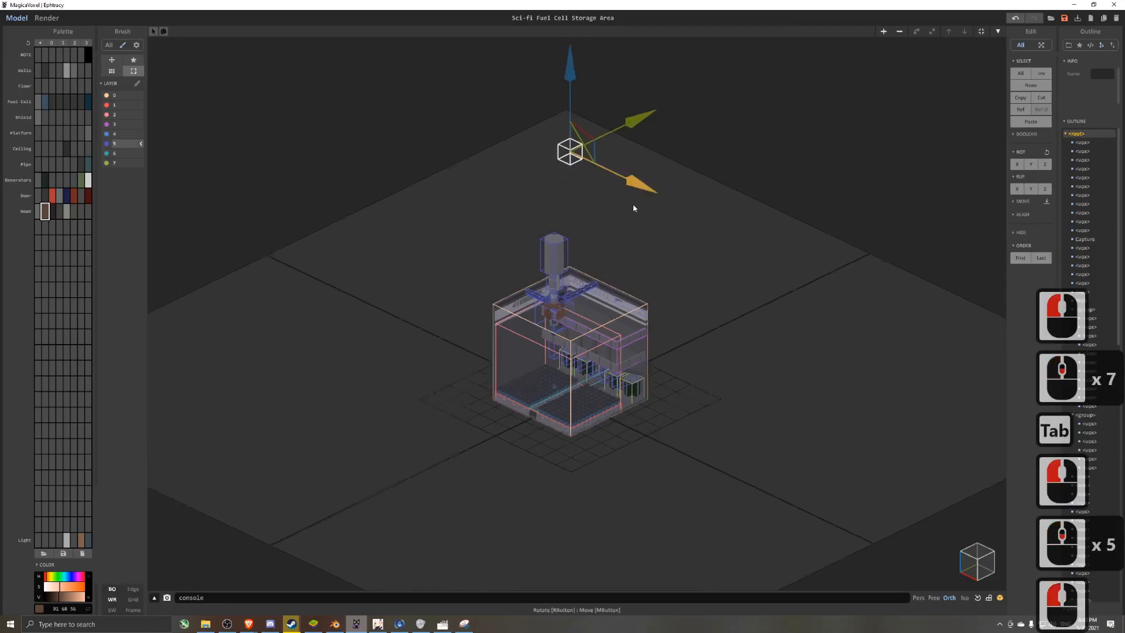
- Open the new model for editing and resize it to 256 voxels on every axis
scroll(638, 188, "up", 2)
middle_click_drag(638, 190, 613, 309)
scroll(613, 309, "up", 2)
key("Tab")
left_click(946, 31)
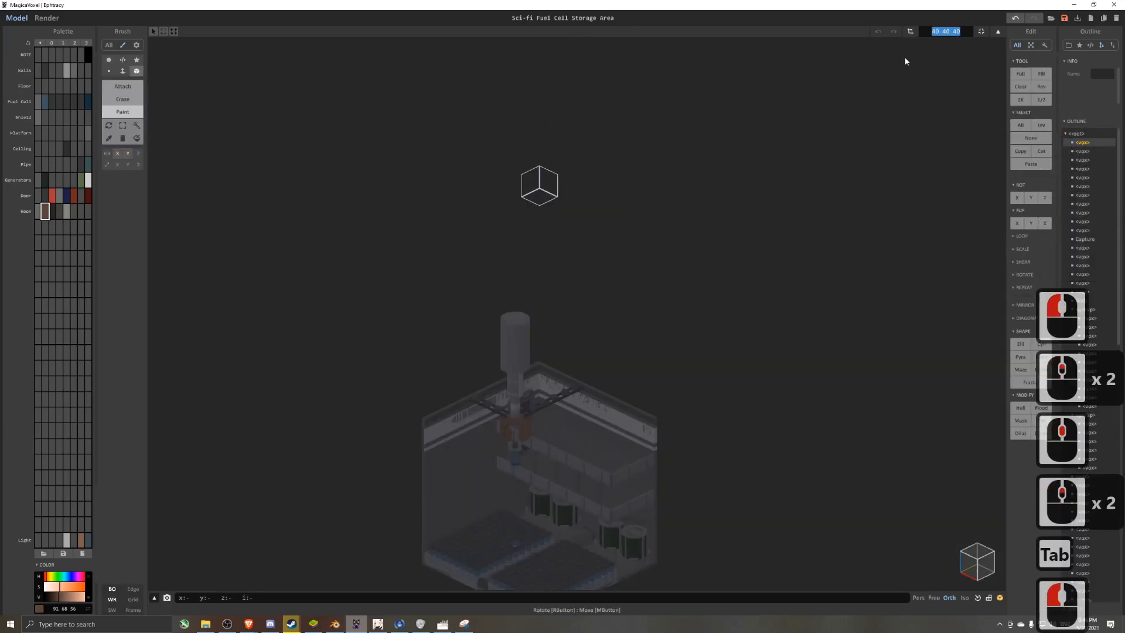
type("256")
key("Return")
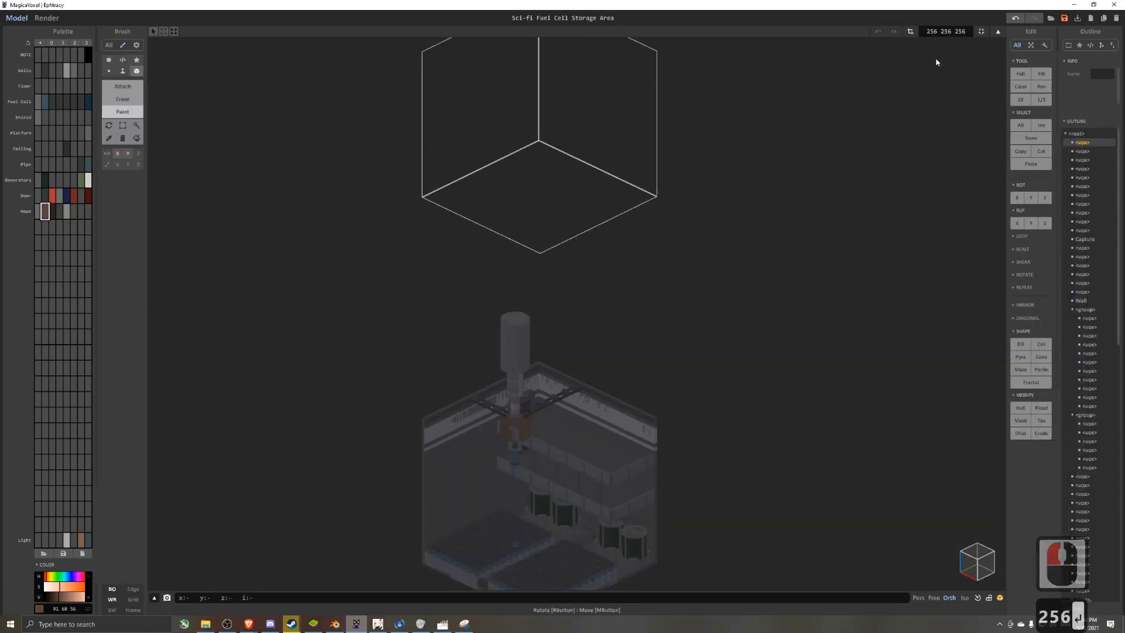
- Set the Light row's fourth swatch to RGB 149 149 149 and attach a flat layer across the new model's base
left_click(59, 541)
left_click(69, 599)
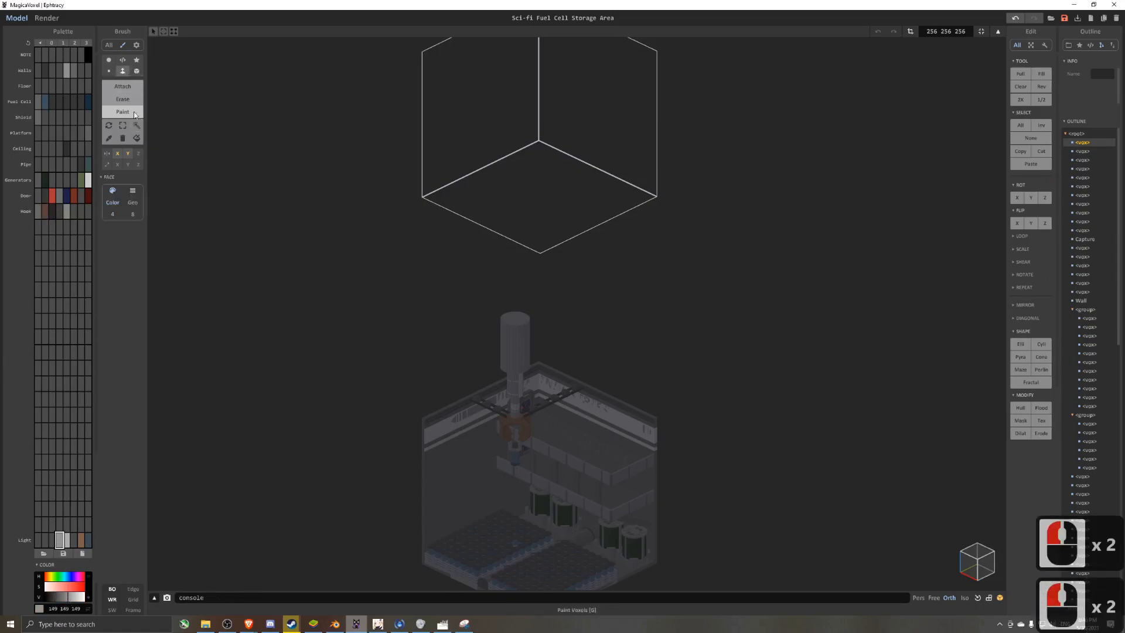
left_click(124, 87)
left_click(511, 194)
- Render the whole room, make the overhead panel's swatch an Emit material and raise its power to the third level
key("8")
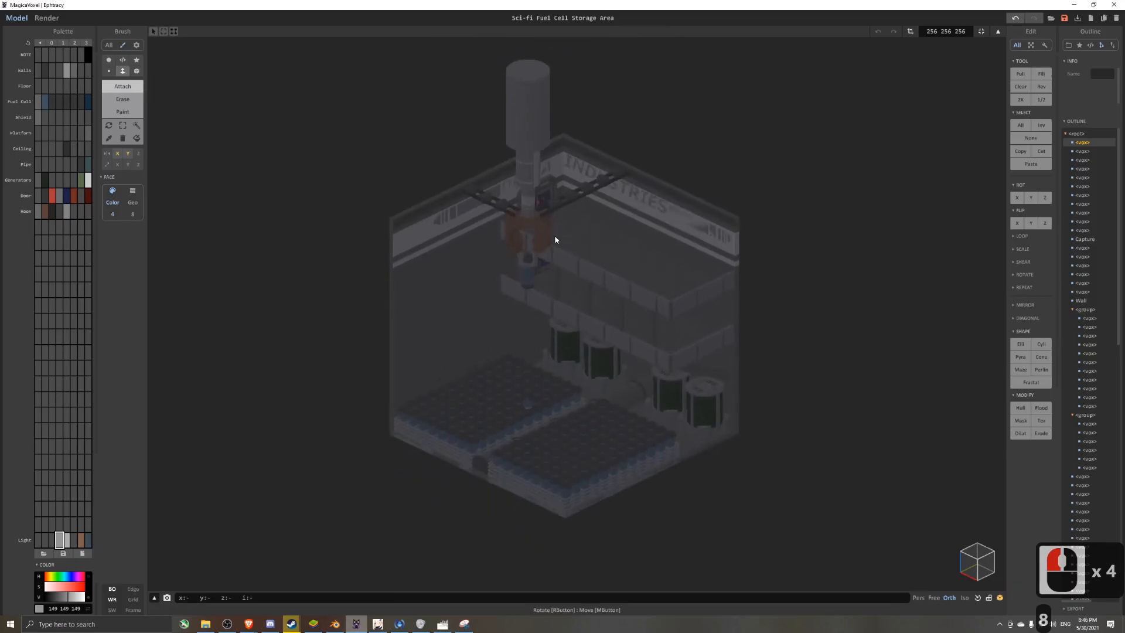
scroll(563, 230, "up", 4)
middle_click_drag(570, 229, 571, 240)
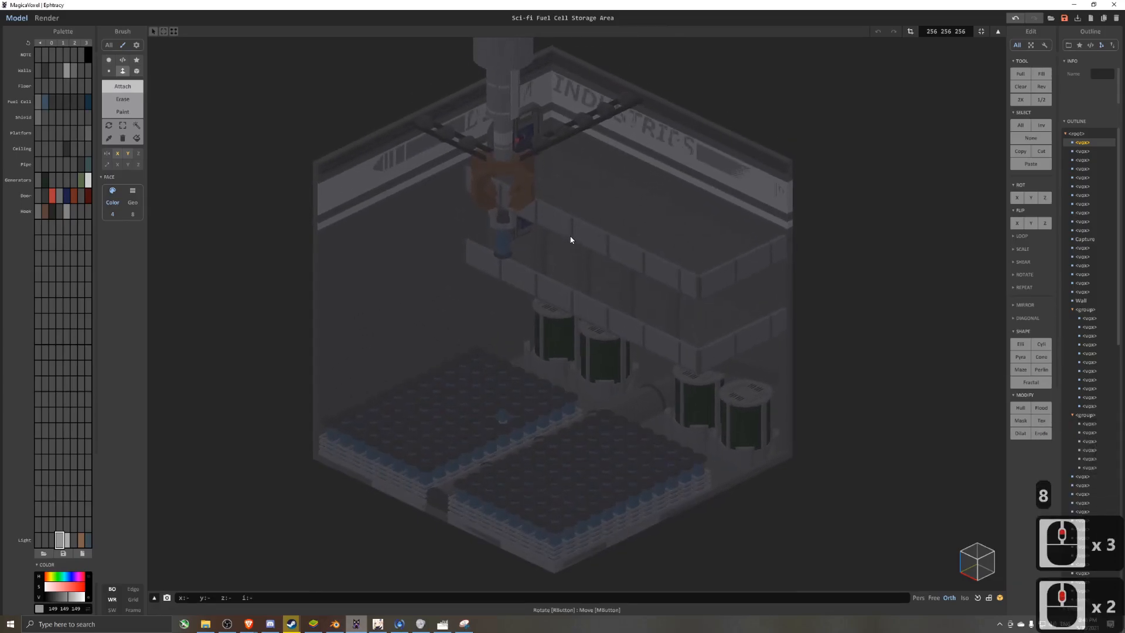
left_click(47, 17)
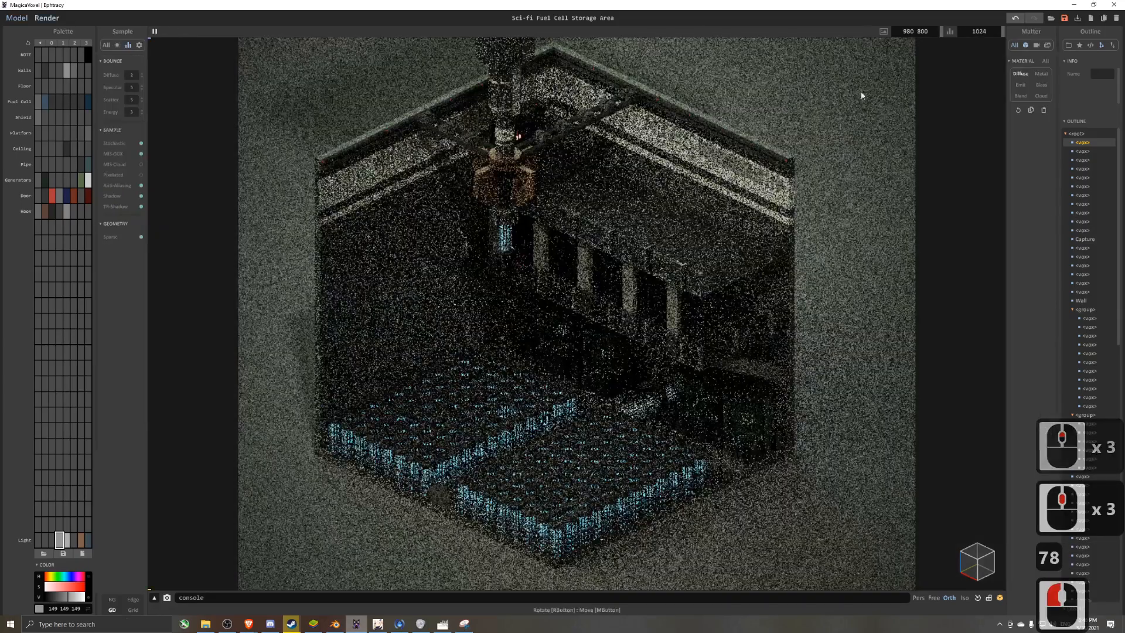
left_click(1021, 85)
left_click(1041, 152)
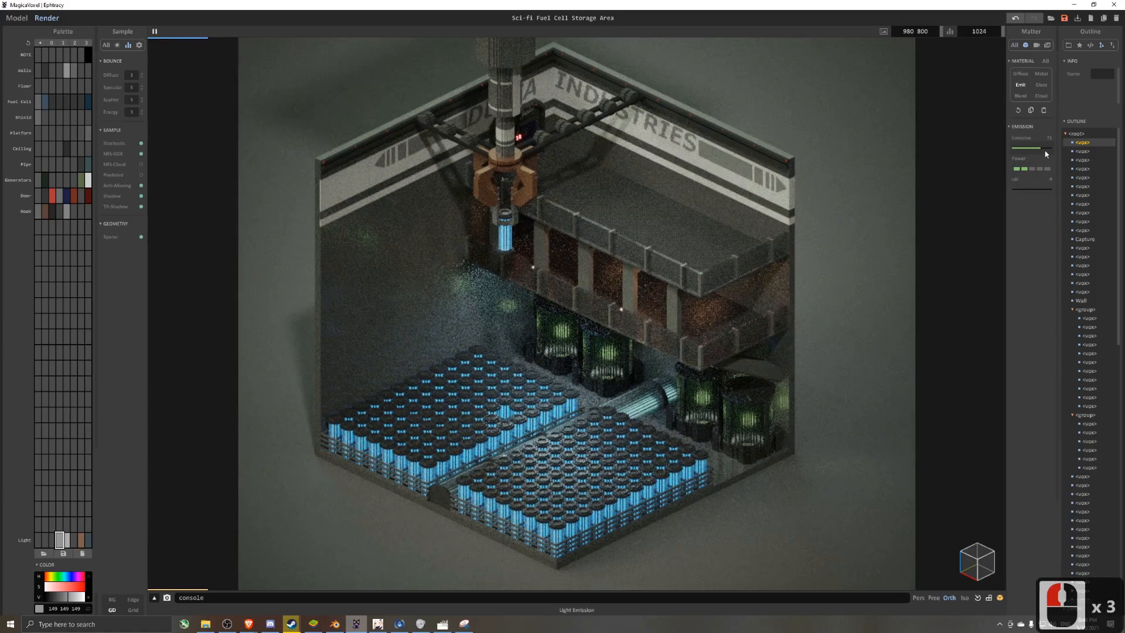
left_click(1037, 169)
left_click(1034, 170)
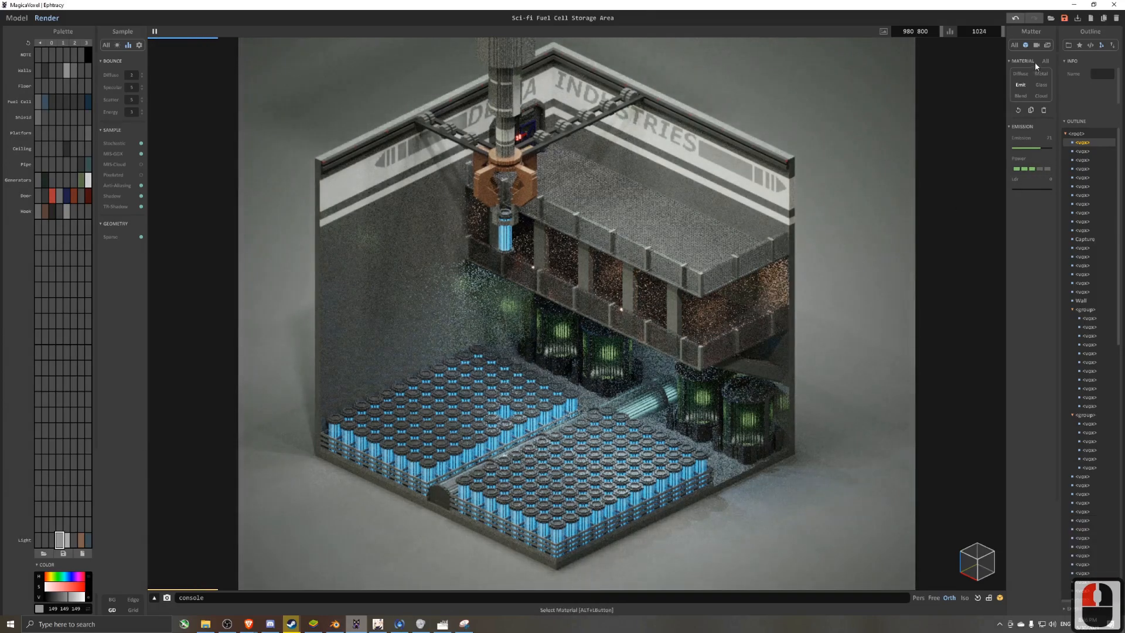
- Strengthen the vignette in the camera's film settings
left_click(1036, 45)
left_click(1032, 195)
left_click(1027, 195)
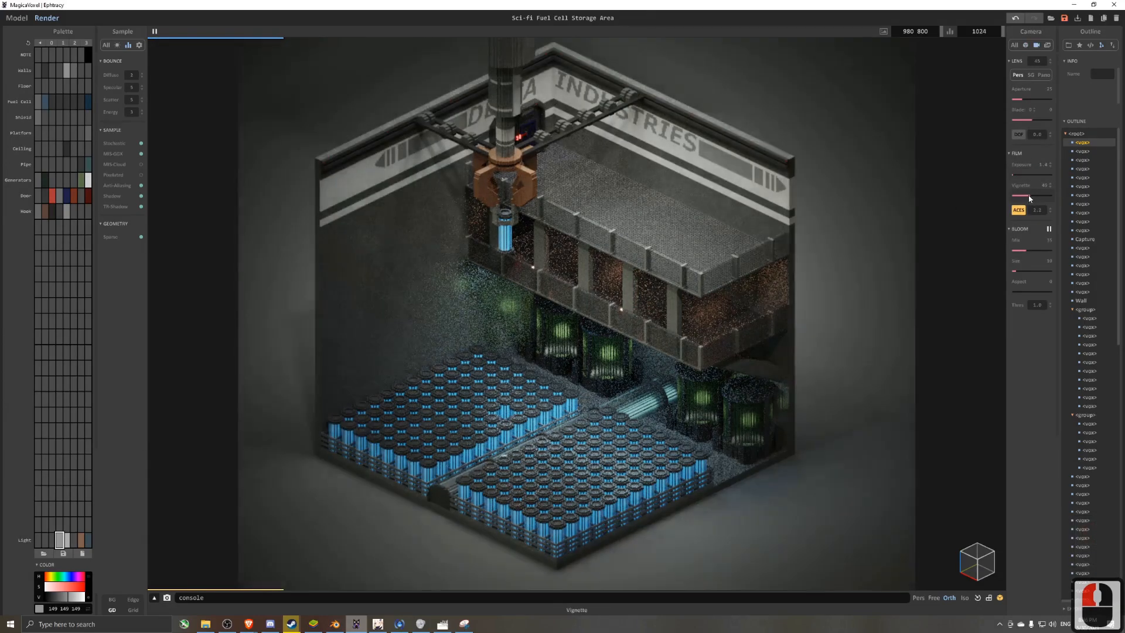
- Fine-tune the camera's film exposure and recolour the overhead light panel's swatch to a muted blue, RGB 63 92 105
left_click(1013, 175)
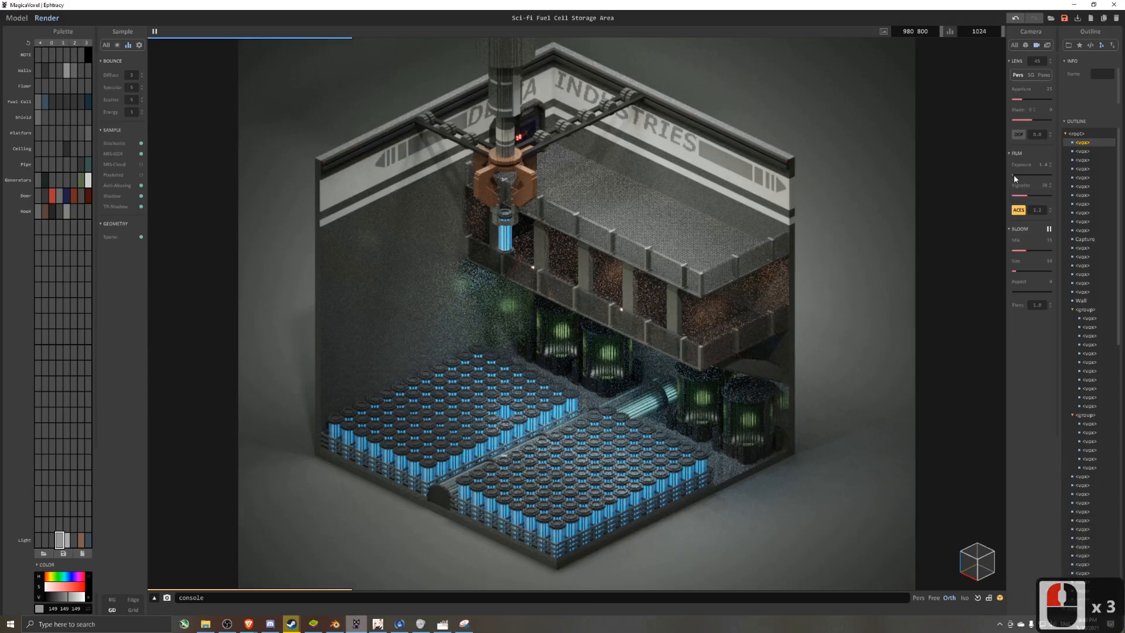
left_click(540, 262)
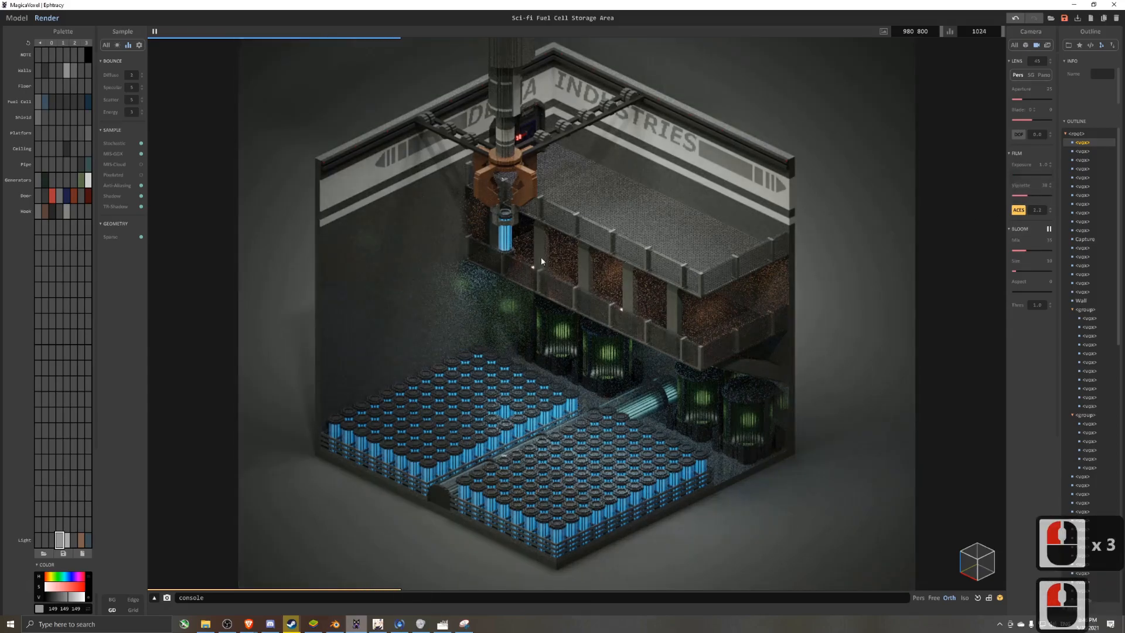
left_click(67, 577)
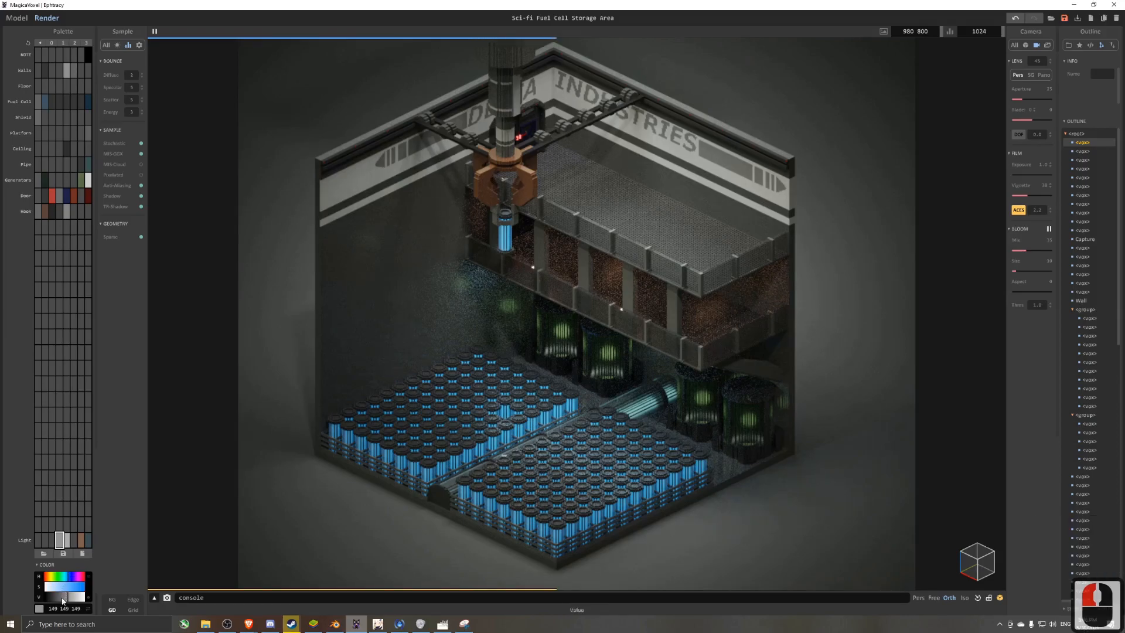
left_click(65, 588)
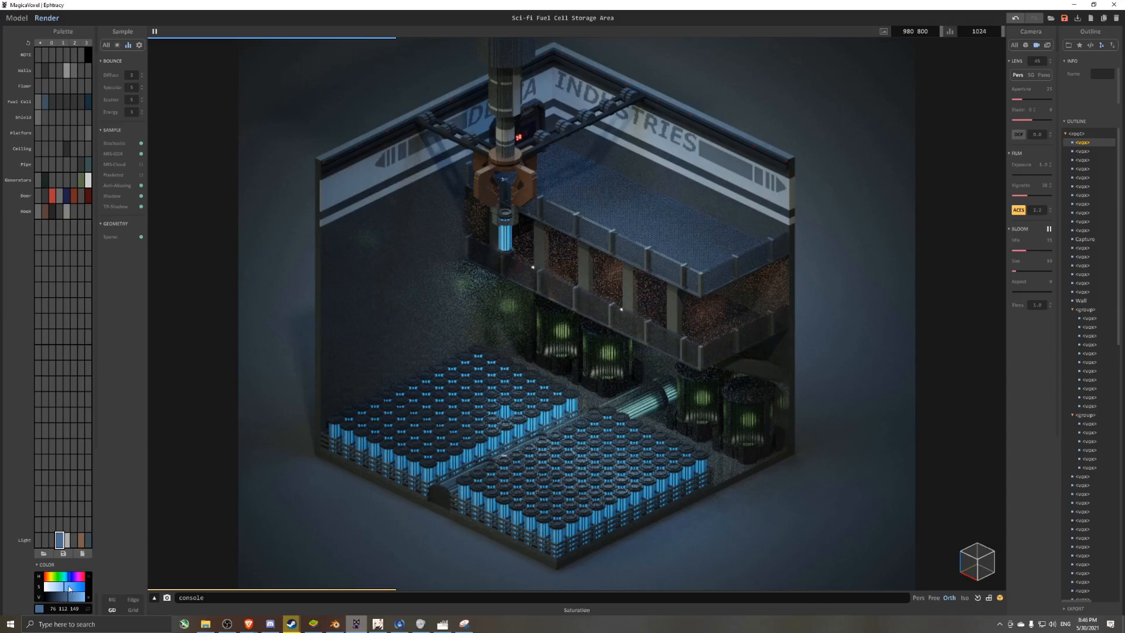
left_click(73, 578)
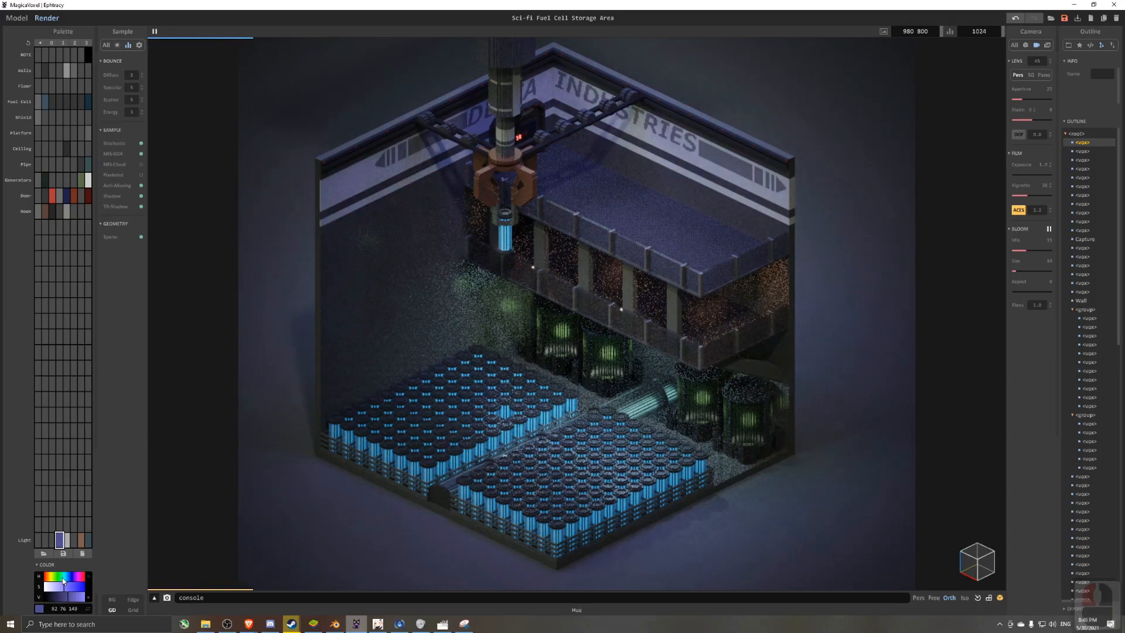
left_click(66, 578)
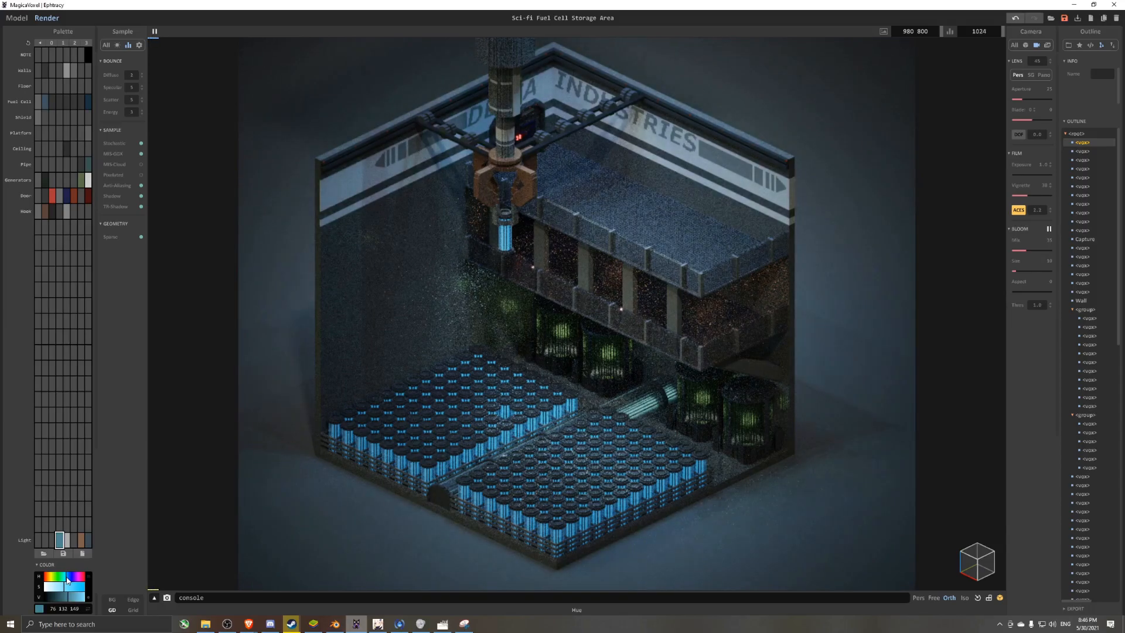
left_click(60, 589)
left_click(61, 597)
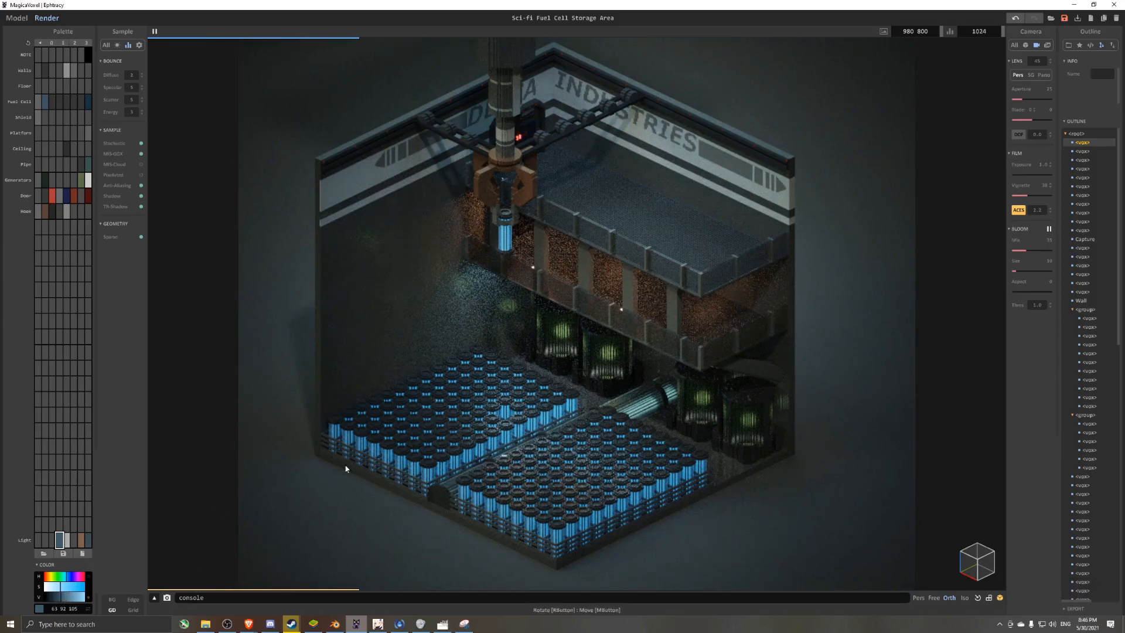
- Duplicate the overhead light panel in the model view, place the copy beside the room and stand it upright by rotating about X
left_click(17, 18)
scroll(515, 188, "down", 11)
right_click(568, 222)
key("Tab")
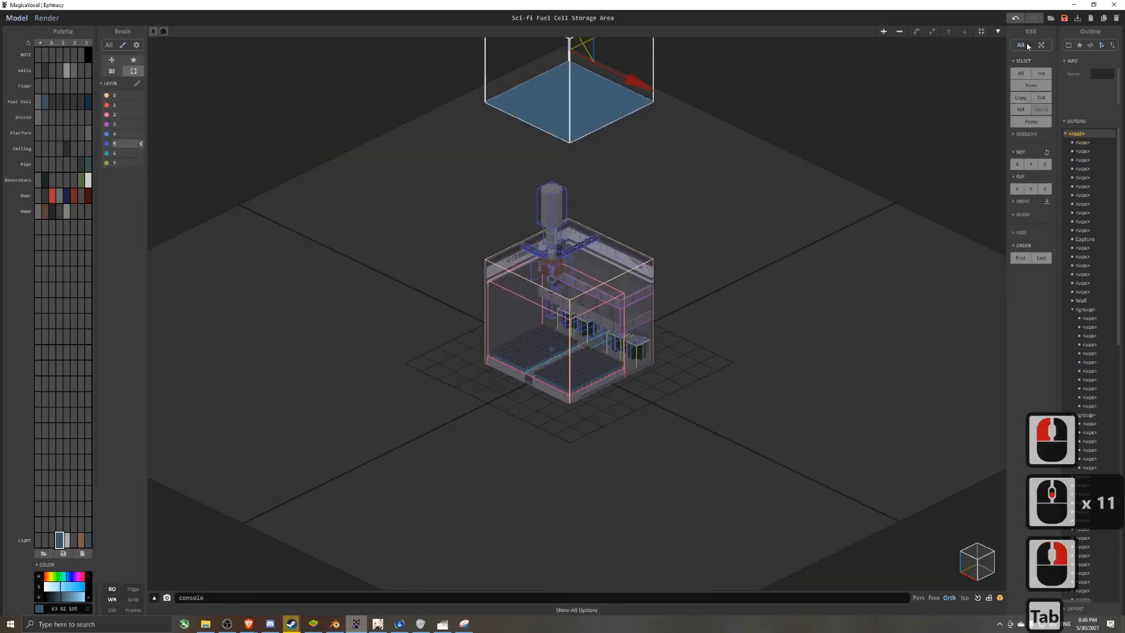
left_click(982, 31)
scroll(671, 108, "down", 3)
left_click_drag(641, 122, 437, 221, "shift")
left_click(1047, 201)
left_click(1018, 164)
- Make the Light row's third swatch purple and apply it to the new upright panel
left_click(52, 540)
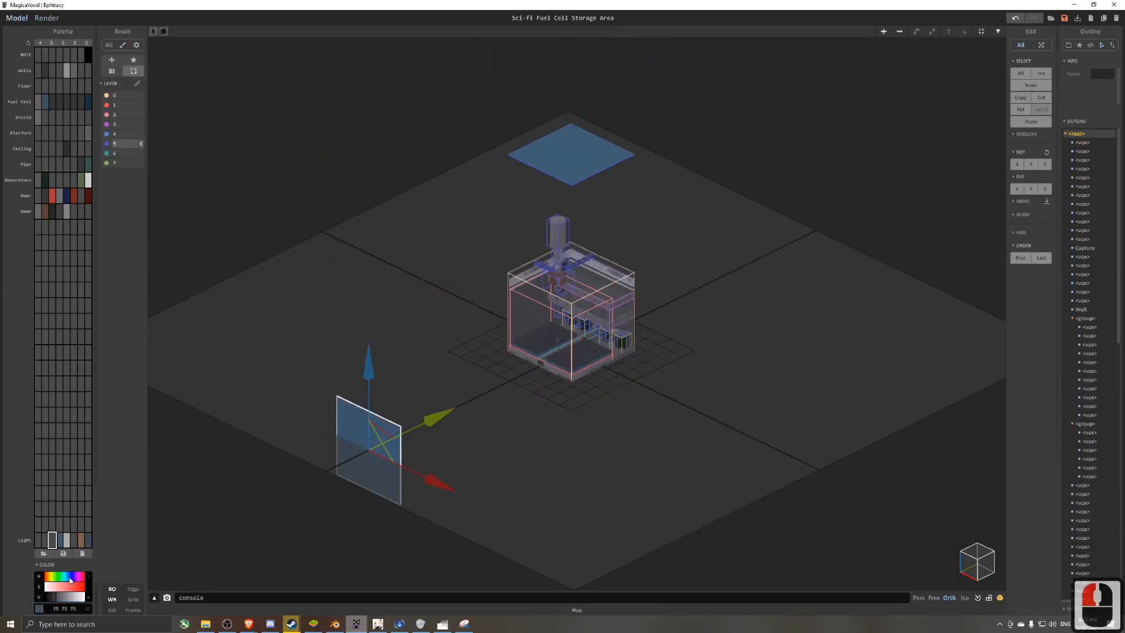
left_click(74, 577)
left_click(72, 588)
left_click(71, 597)
key("Tab")
key("Tab")
- Render from the saved camera view, make the purple swatch an Emit material, and raise its emission and set power to the third level
key("8")
left_click(47, 18)
left_click(1021, 85)
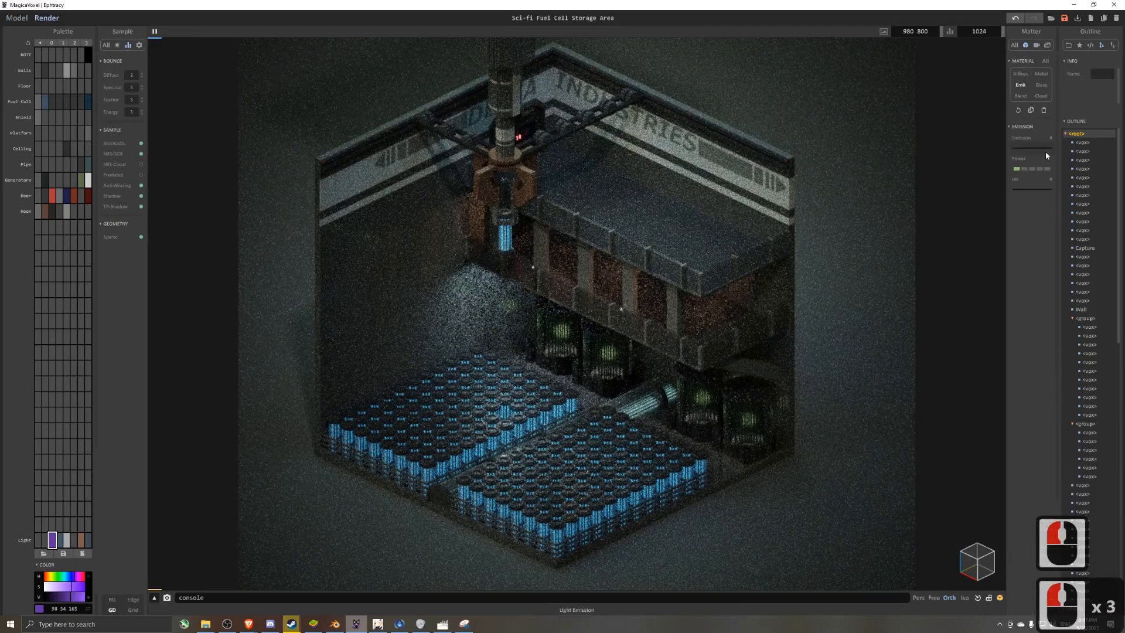
left_click(1045, 147)
left_click(1033, 169)
- Reduce the purple swatch's saturation, reposition the upright light panel beside the room and render from the saved camera view
left_click(47, 587)
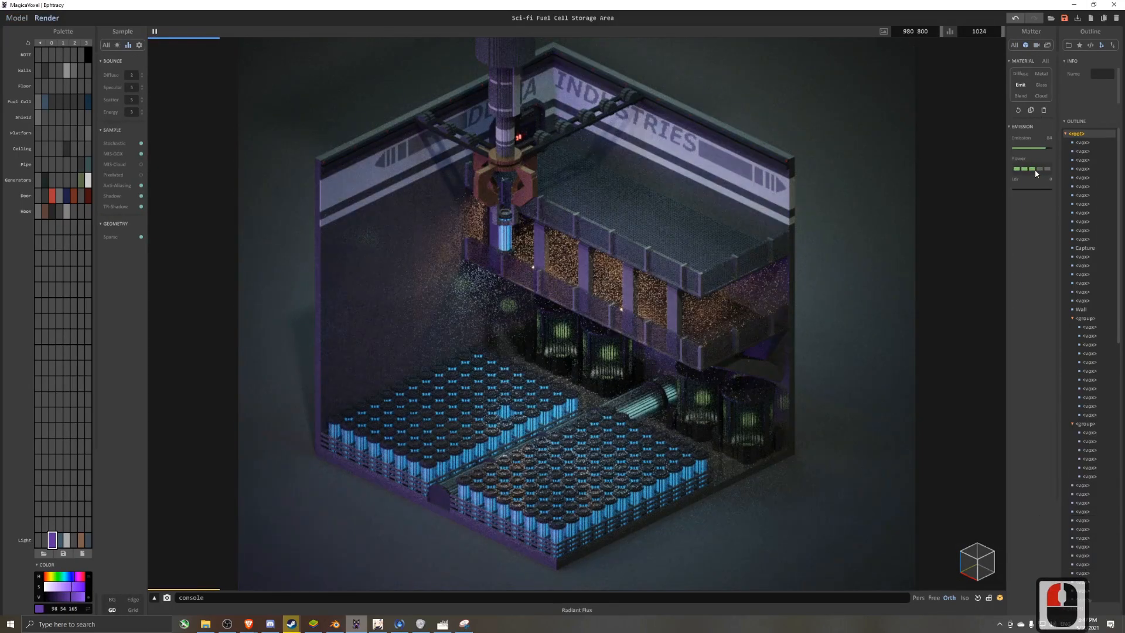
left_click(46, 587)
left_click(16, 18)
scroll(439, 293, "down", 13)
left_click_drag(466, 291, 446, 301)
key("8")
left_click(47, 18)
- Try a muted purple of RGB 68 43 105 on the upright light panel's swatch
left_click(73, 587)
left_click(55, 597)
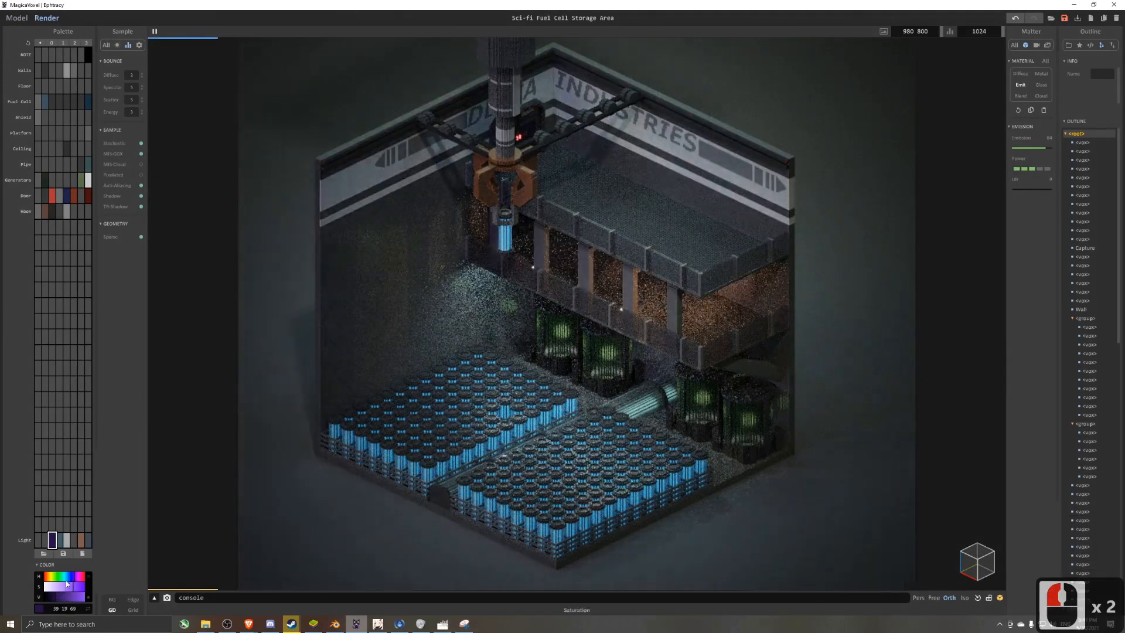
left_click(60, 595)
left_click(61, 595)
left_click(68, 587)
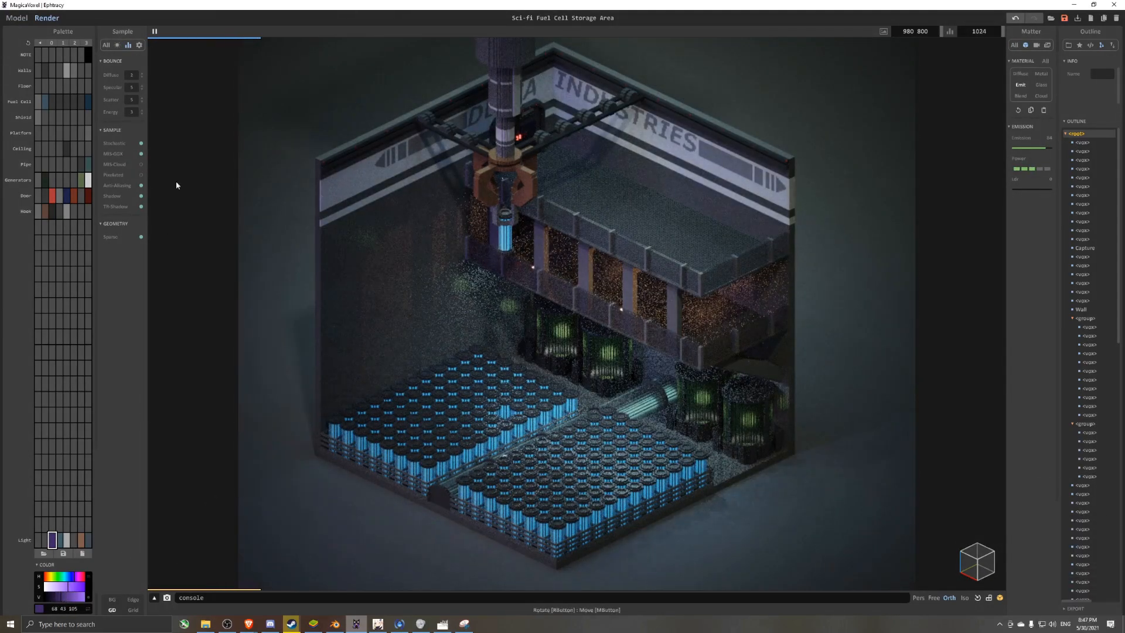
left_click(139, 45)
left_click(117, 45)
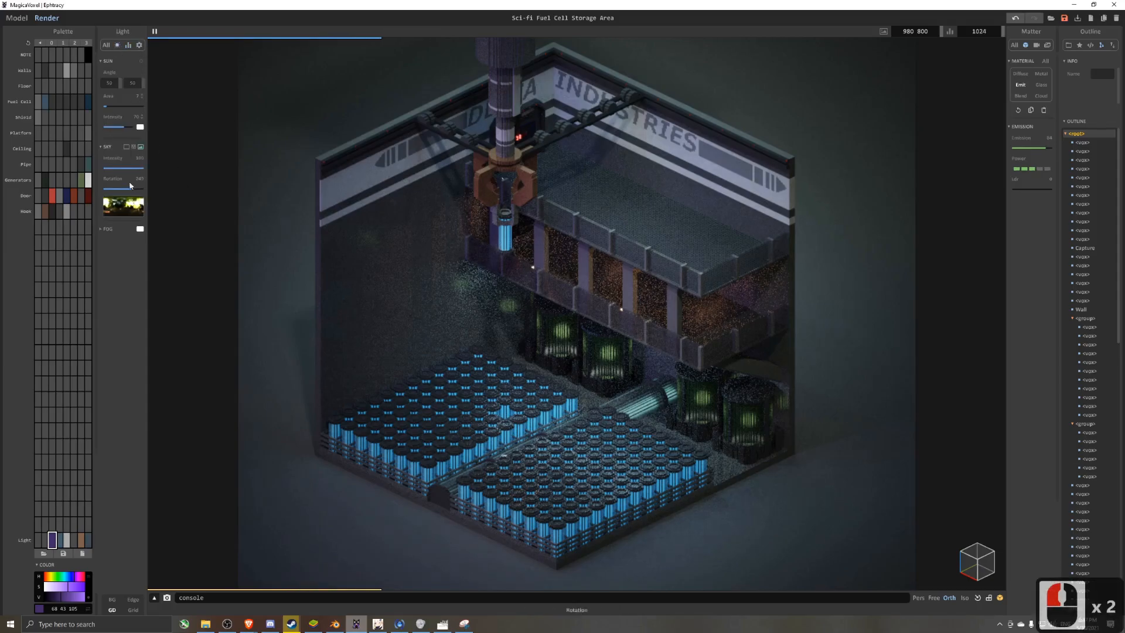
left_click(128, 45)
- Adjust the overhead panel's swatch to RGB 59 90 105 with emission power at the third level, and save the project
double_click(59, 540)
left_click(1033, 170)
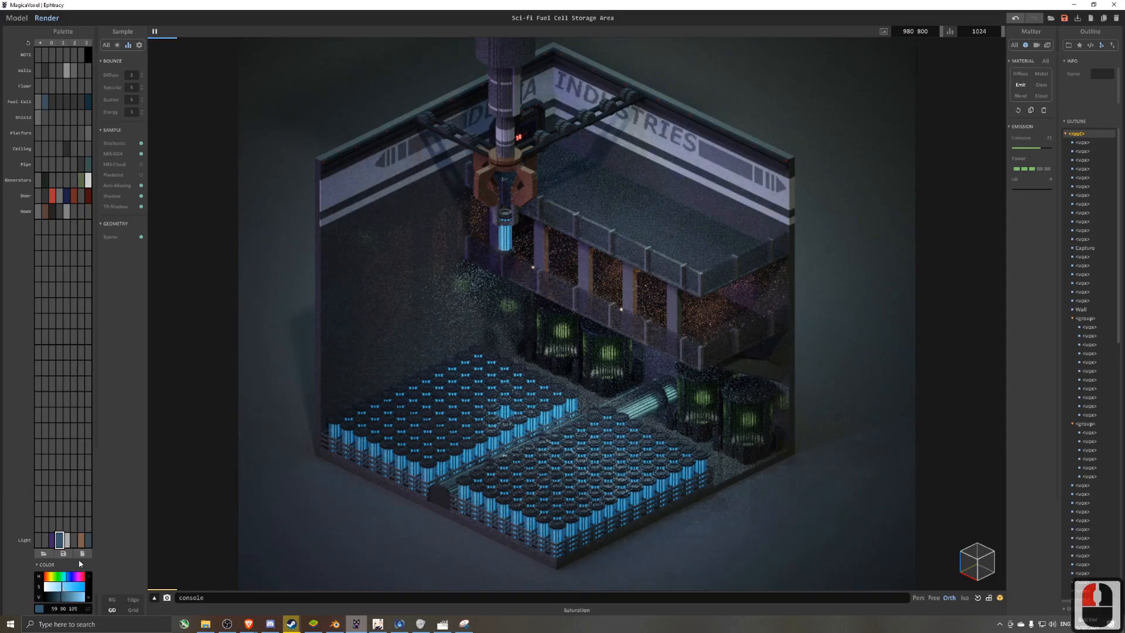
key("ctrl+s")
- Recolour the upright light panel's swatch in the Light row to teal, RGB 42 91 94
left_click(53, 542)
left_click_drag(52, 576, 47, 577)
left_click(77, 578)
left_click(73, 587)
left_click(61, 596)
left_click(66, 587)
left_click(59, 597)
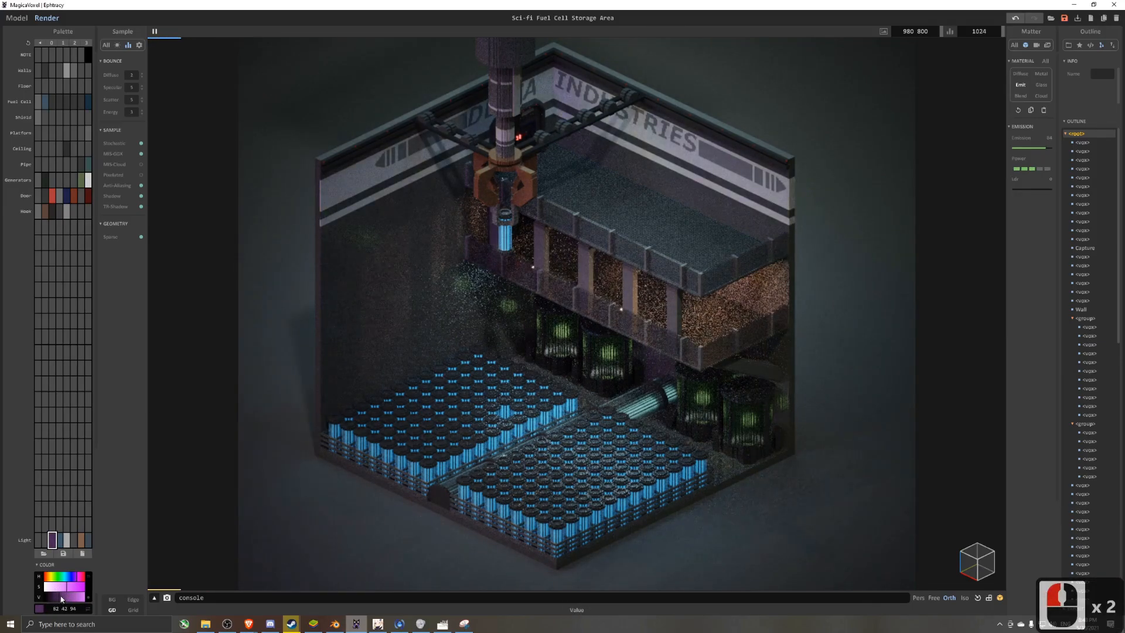
left_click(71, 578)
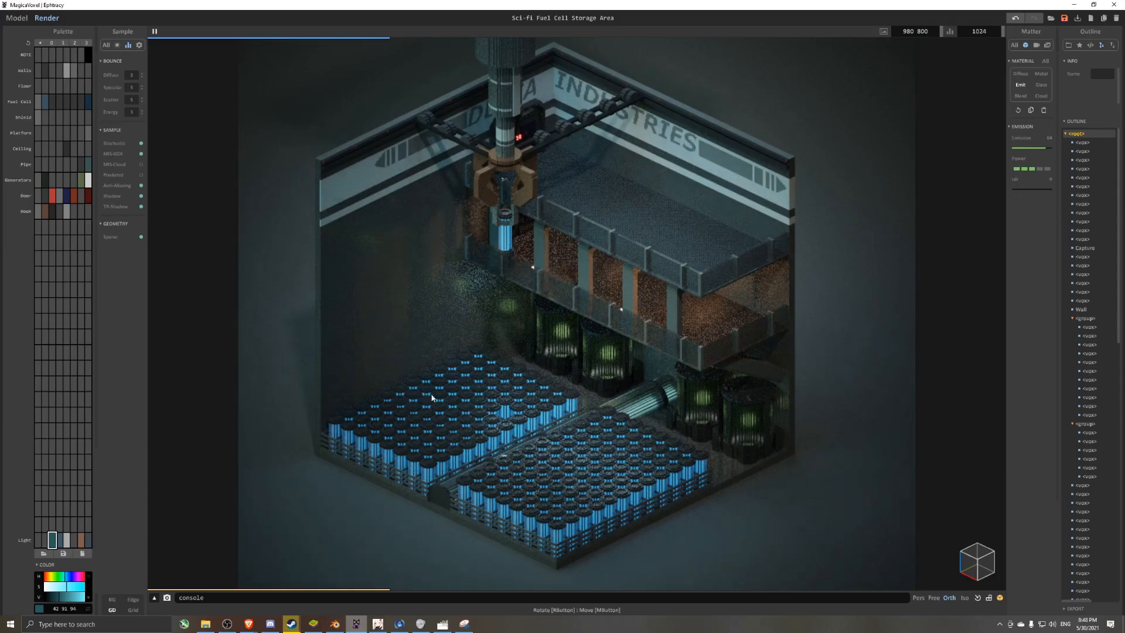
- Sample the ground around the room, switch its material to Metal and raise its metallic amount
left_click(748, 542, "alt")
left_click(833, 321, "alt")
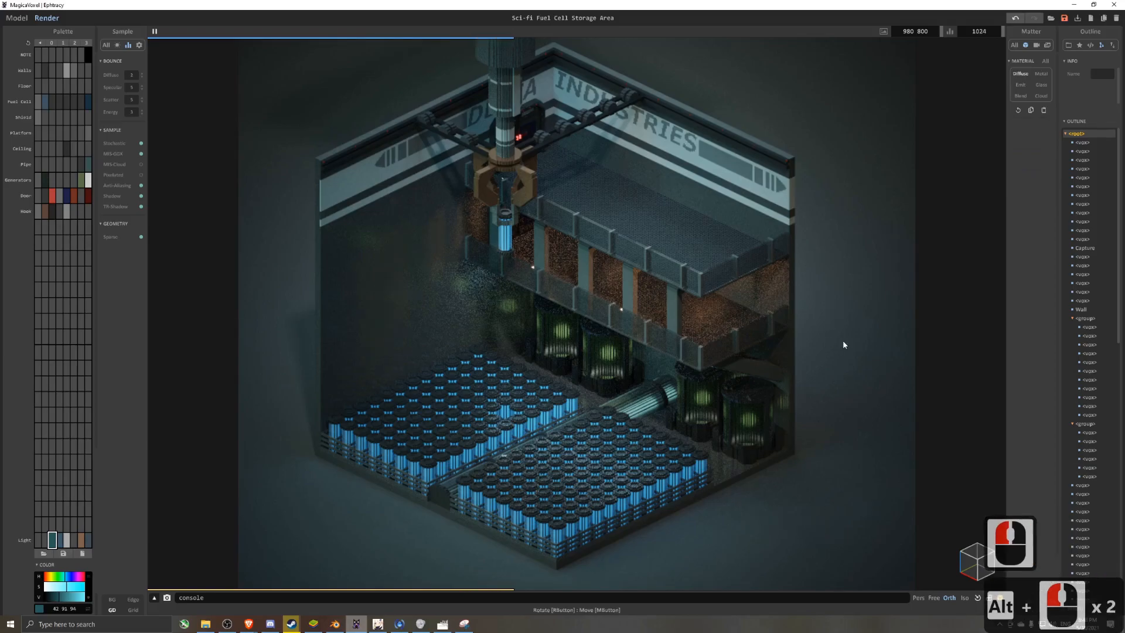
left_click(933, 181, "alt")
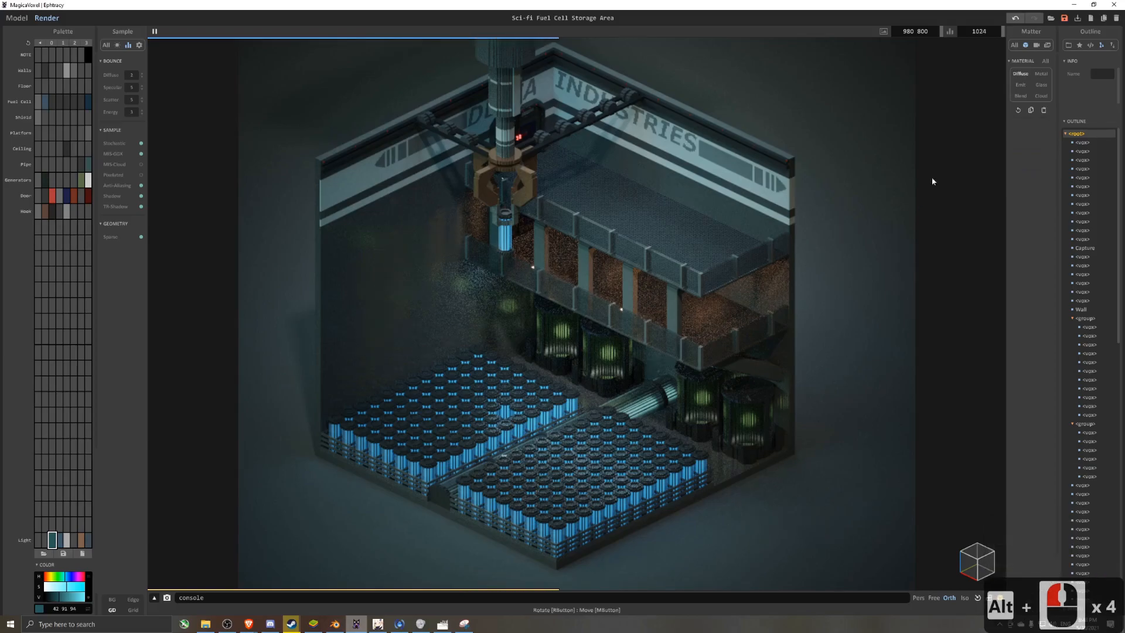
left_click(1038, 74)
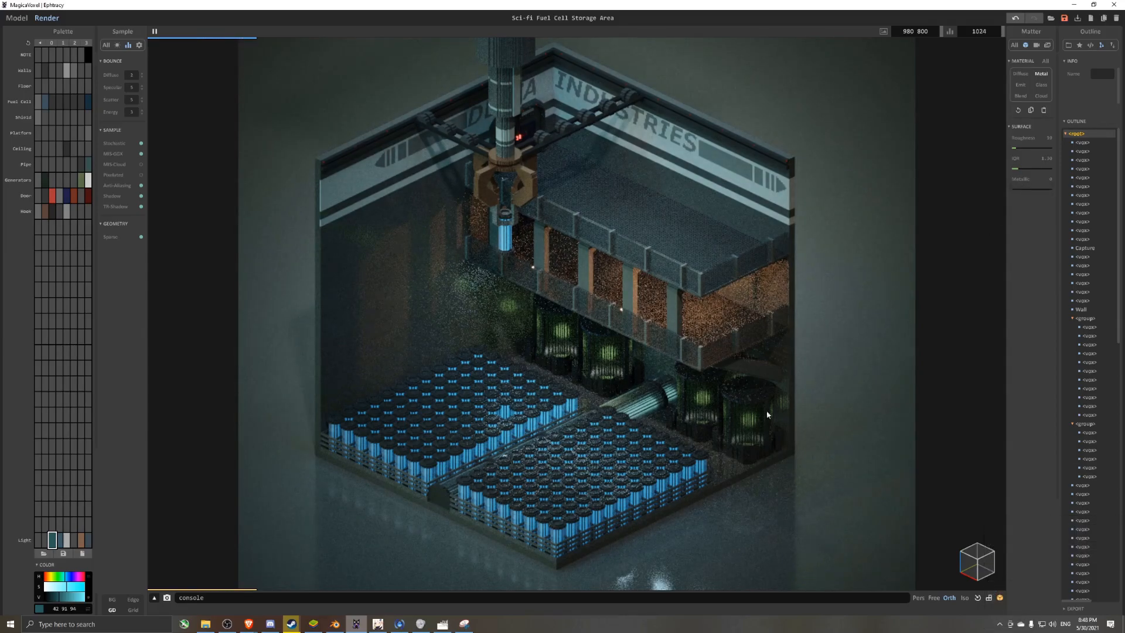
left_click(1015, 186)
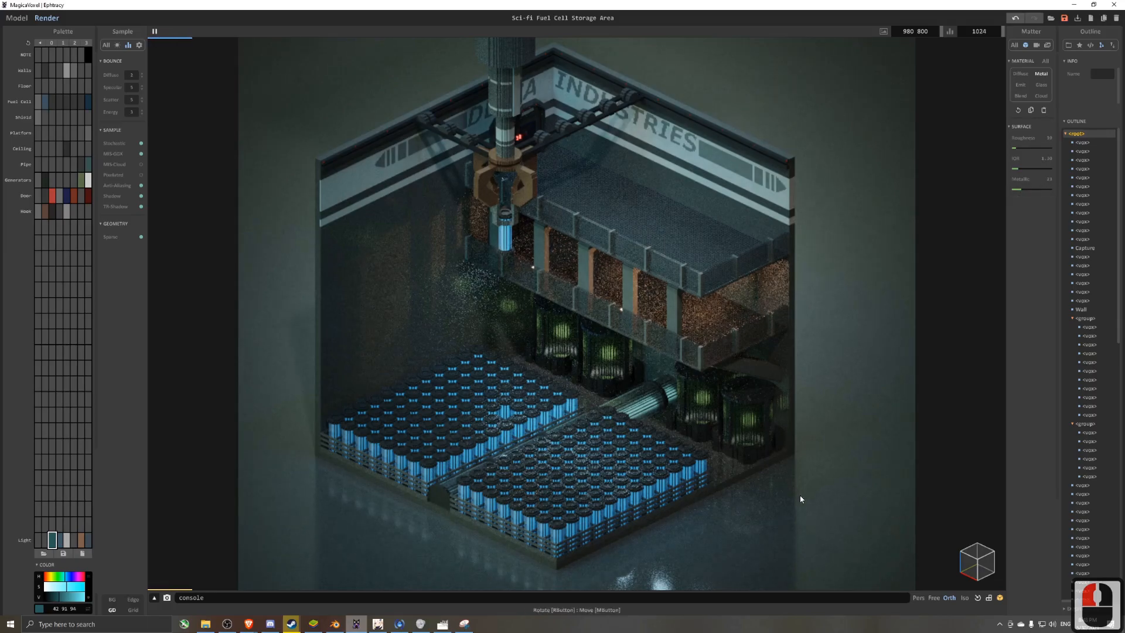
- Fine-tune the ground material's IOR and metallic amount, raise its roughness to blur the reflections, and save the project
left_click(1045, 168)
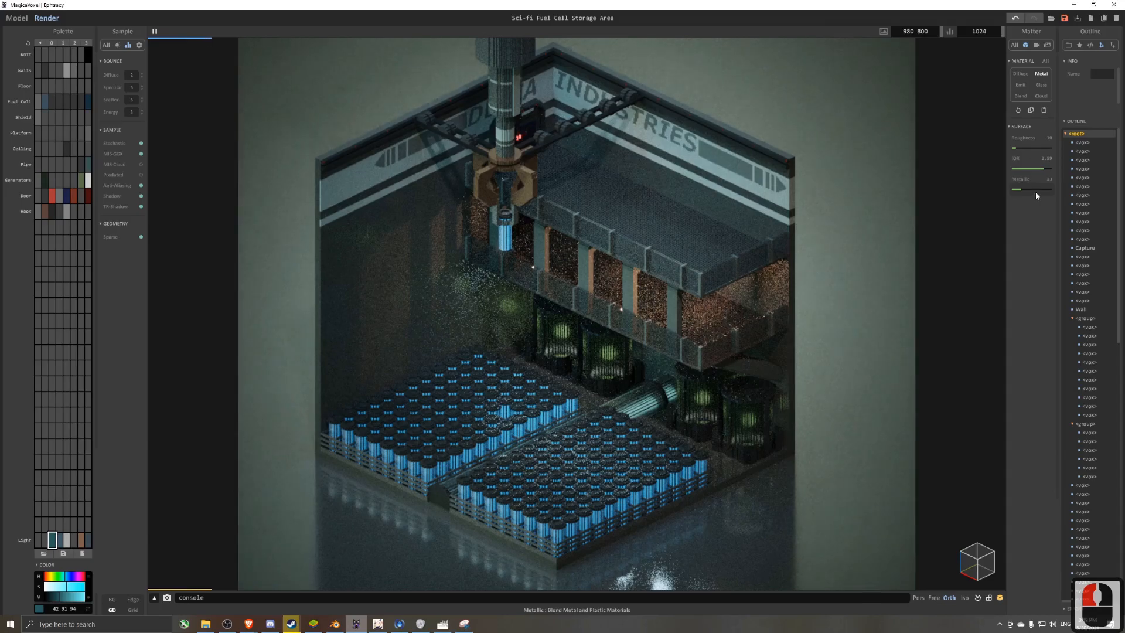
left_click(1033, 189)
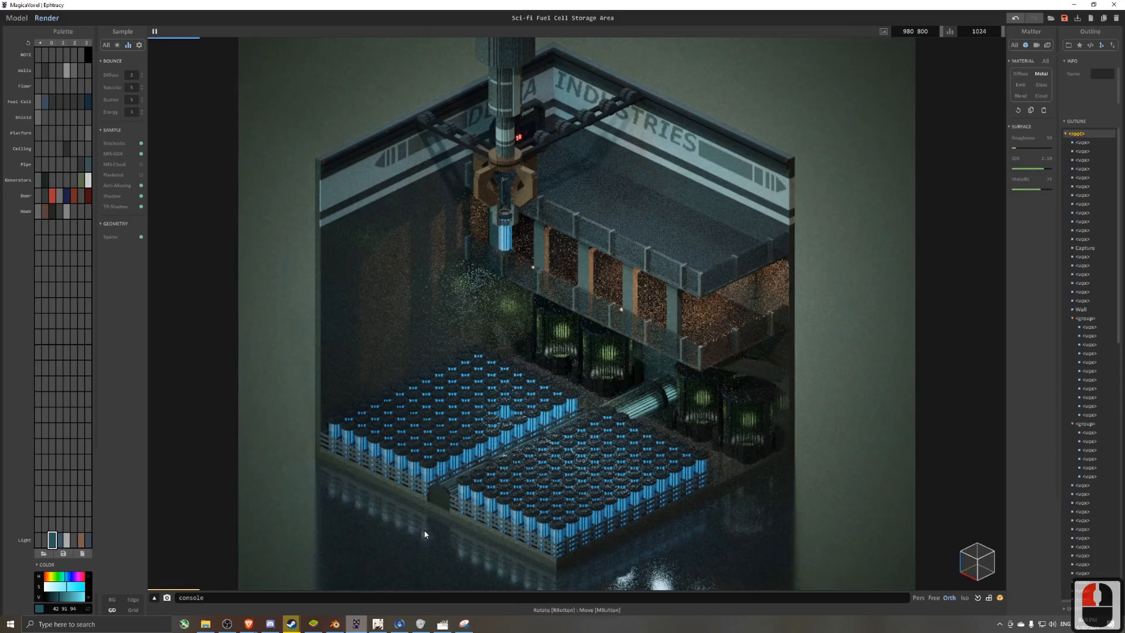
left_click(1020, 175)
left_click(1032, 189)
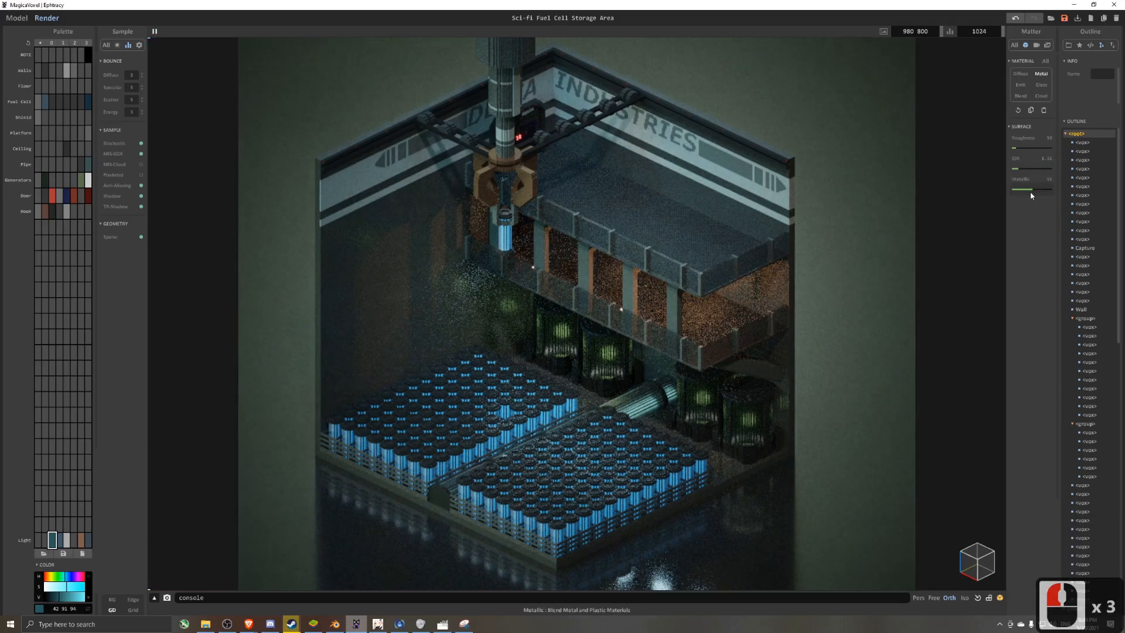
left_click(1025, 150)
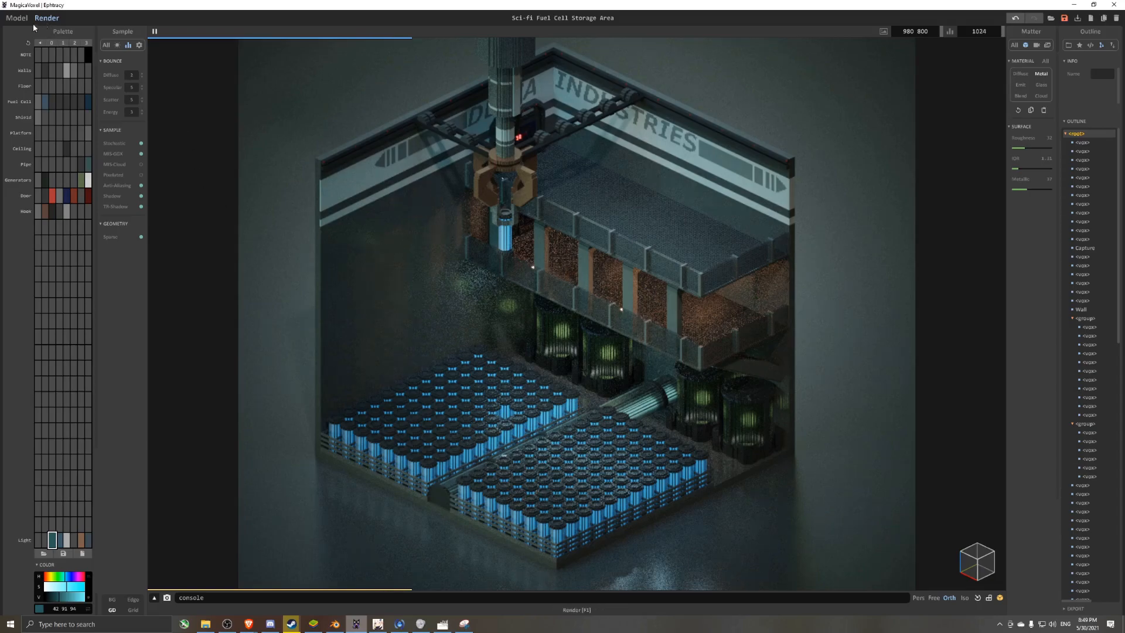
key("ctrl+s")
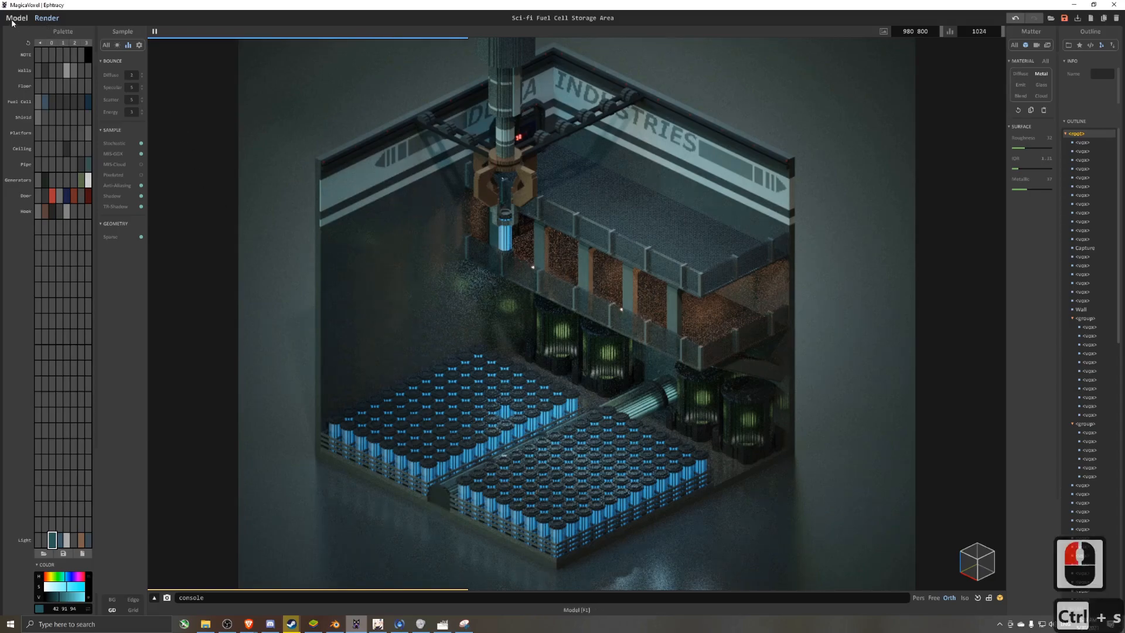
- Inspect the upright light panel in the model view and return to the render from the saved camera view
left_click(17, 18)
scroll(444, 220, "down", 11)
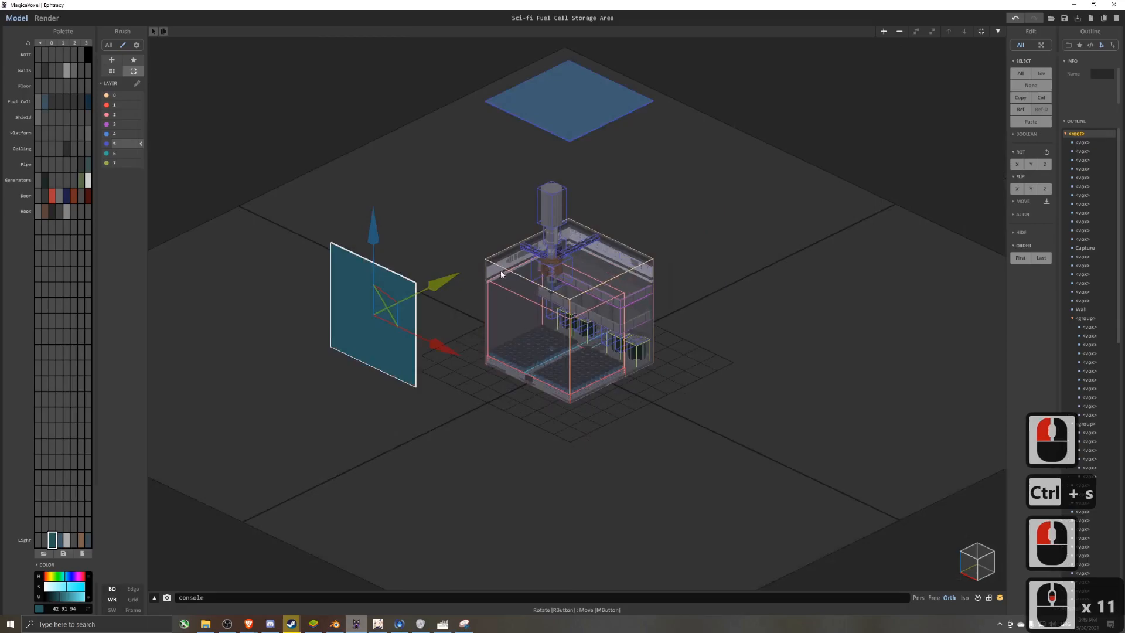
double_click(372, 364)
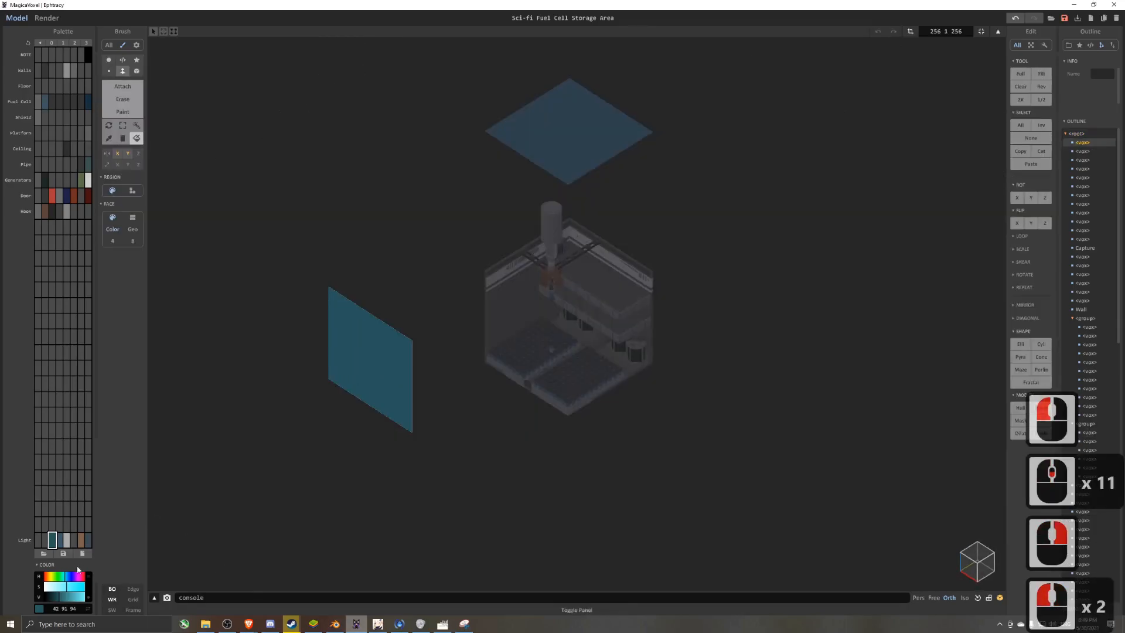
scroll(402, 351, "down", 4)
key("Tab")
right_click_drag(409, 370, 419, 378)
key("8")
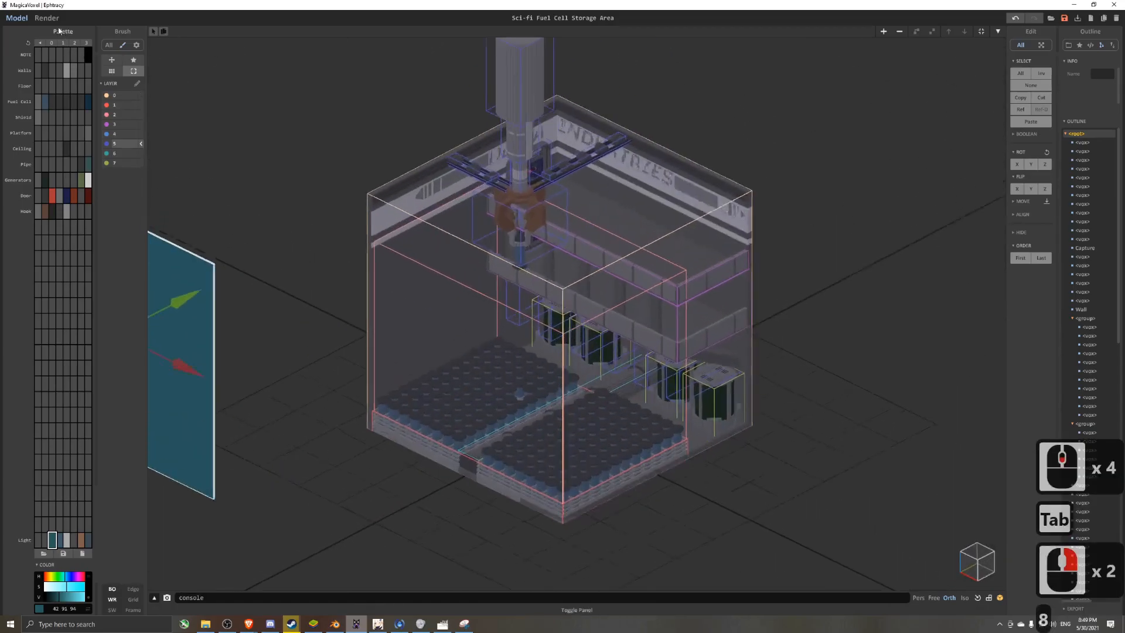
left_click(47, 18)
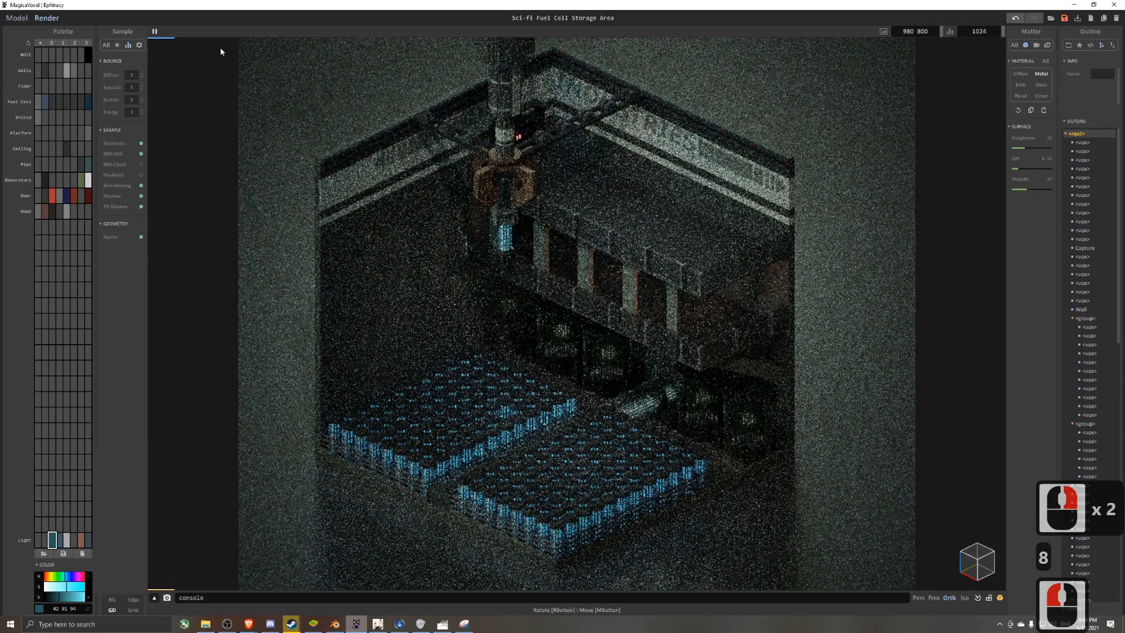
- Fine-tune the exposure in the camera's film settings to brighten the render
left_click(1036, 45)
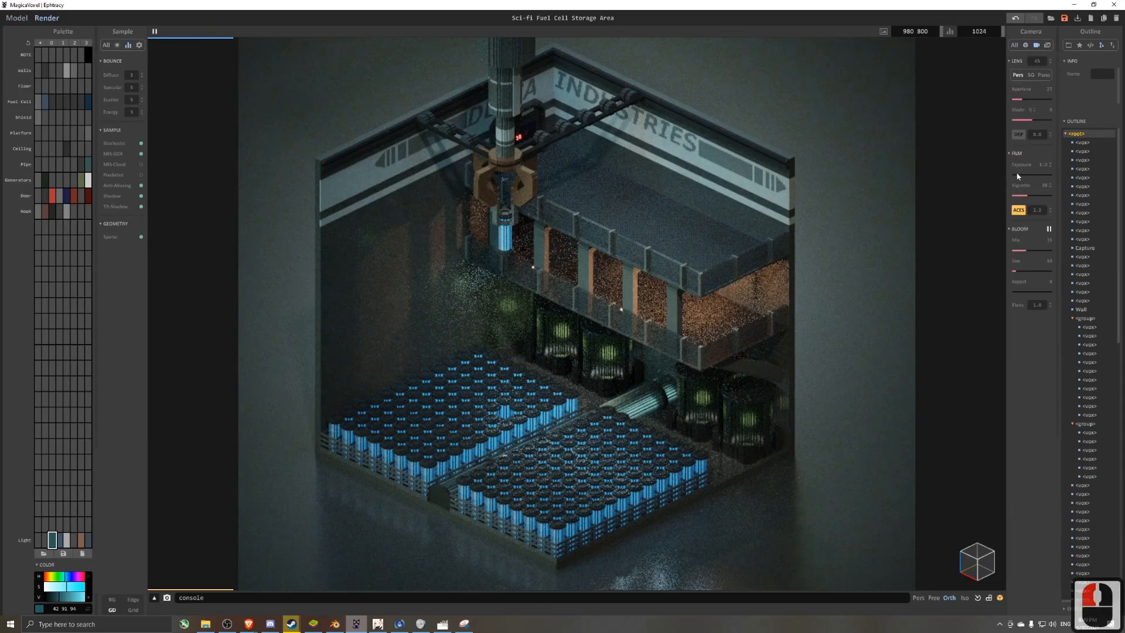
left_click(1016, 176)
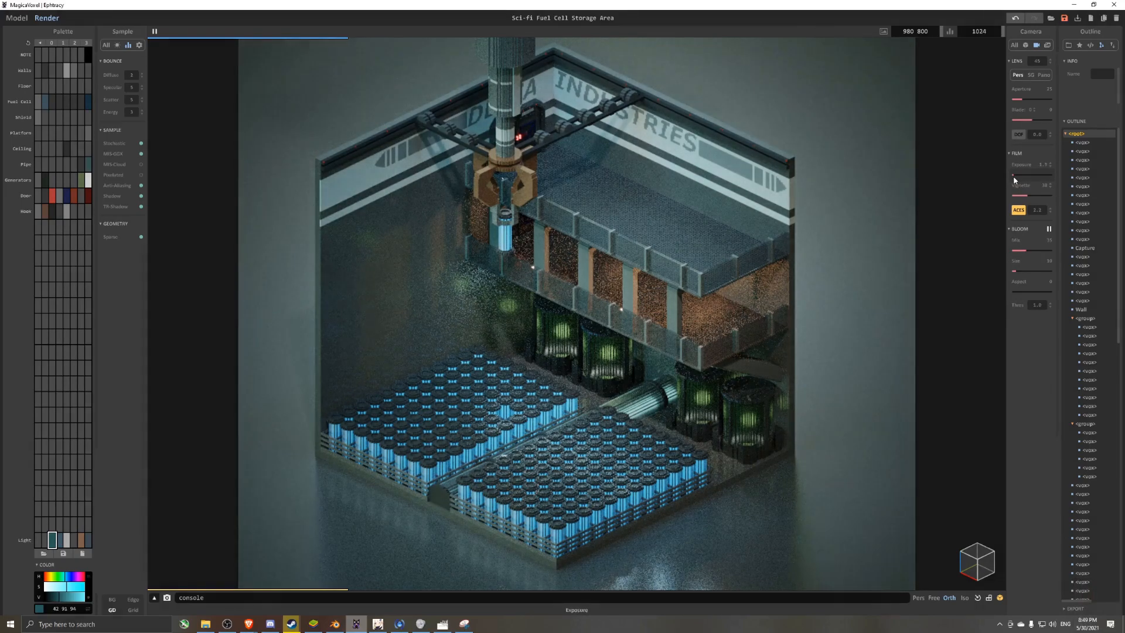
left_click_drag(1014, 176, 996, 184)
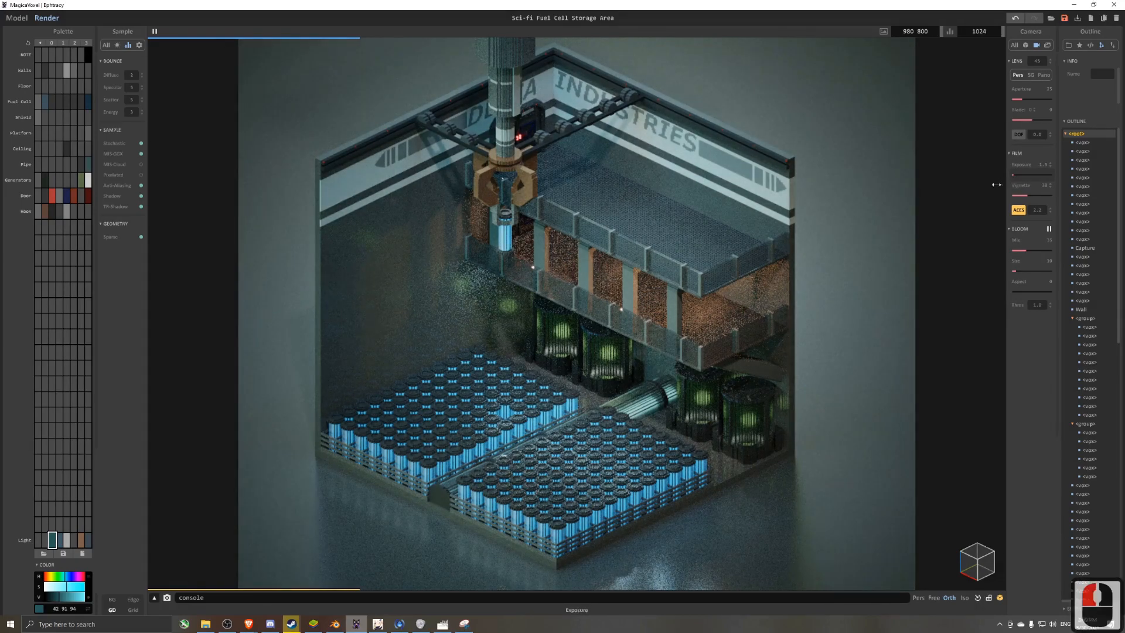
- Replace the sky's environment map with a different HDR image from the HDR files folder
left_click(117, 46)
left_click(124, 203)
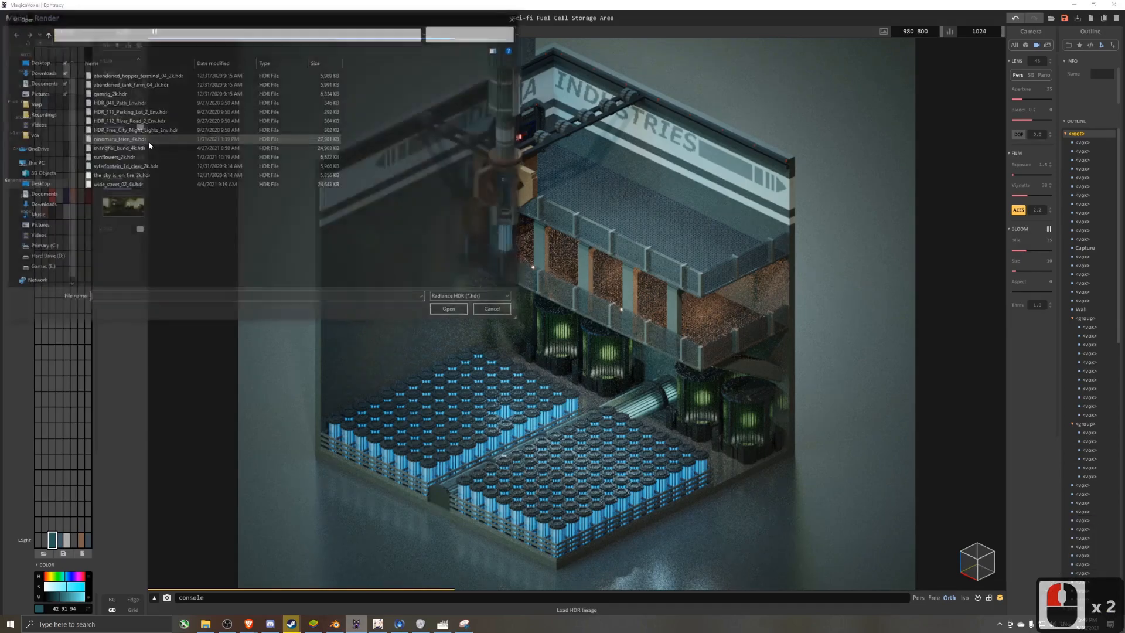
double_click(141, 92)
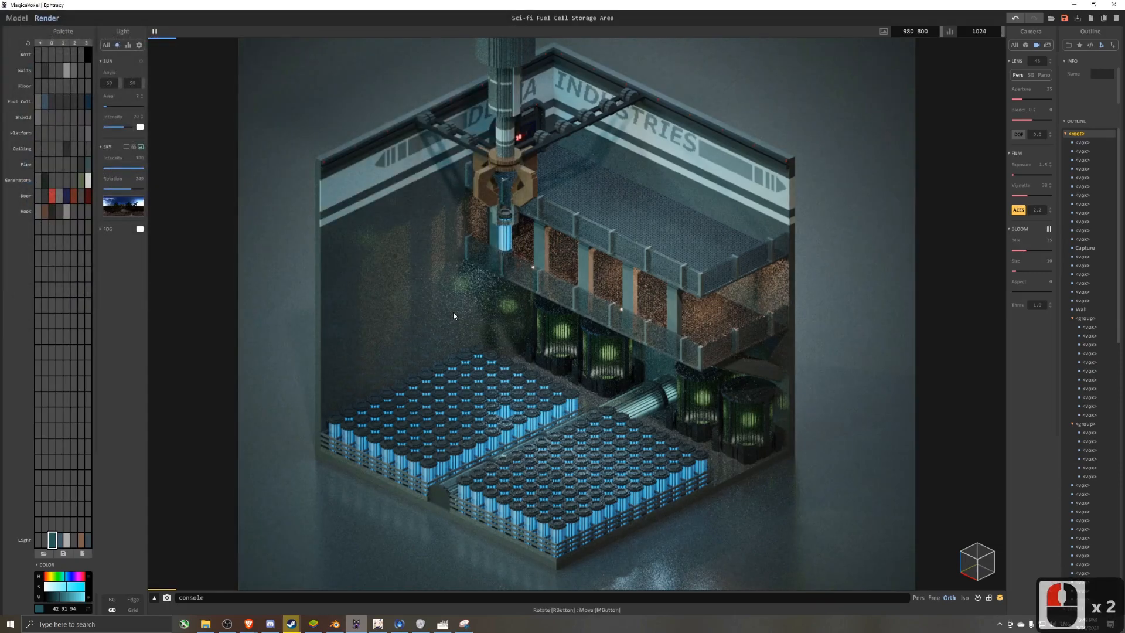
- Try shanghai_bund_4k.hdr and ninomaru_teien_4k.hdr as the sky's environment map and rotate the second one
left_click(125, 209)
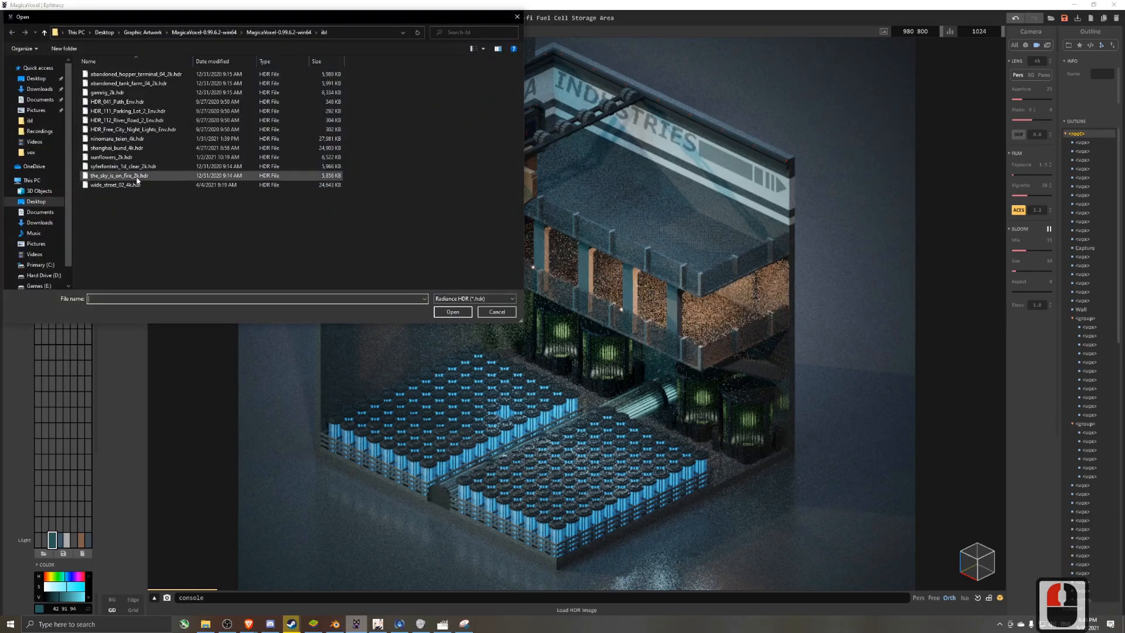
left_click(146, 148)
double_click(149, 148)
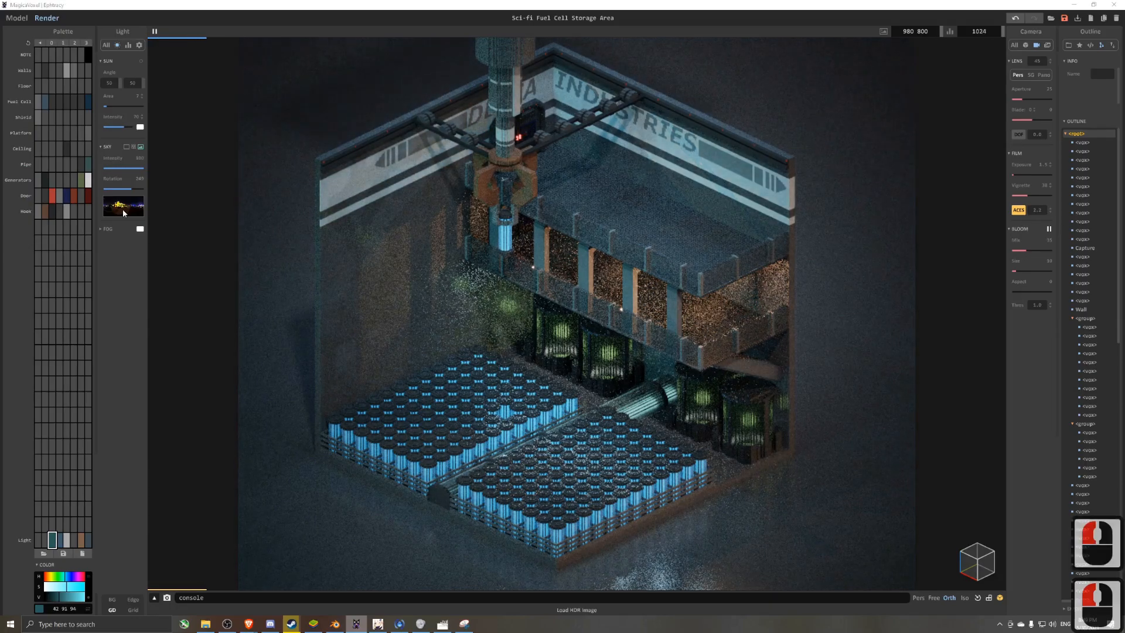
left_click(123, 212)
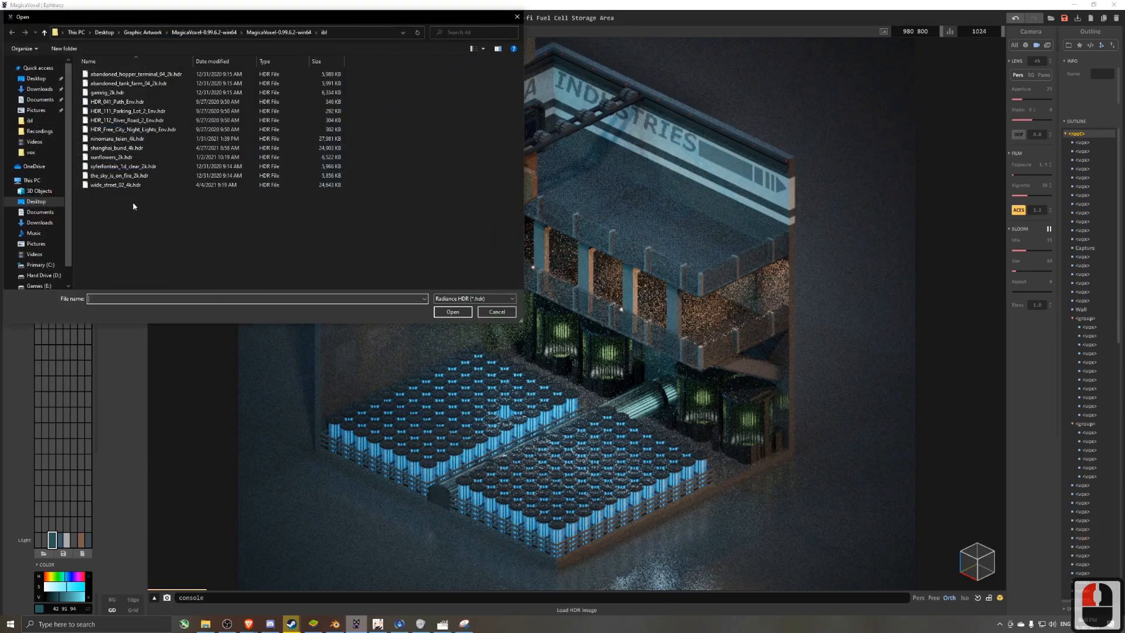
double_click(137, 139)
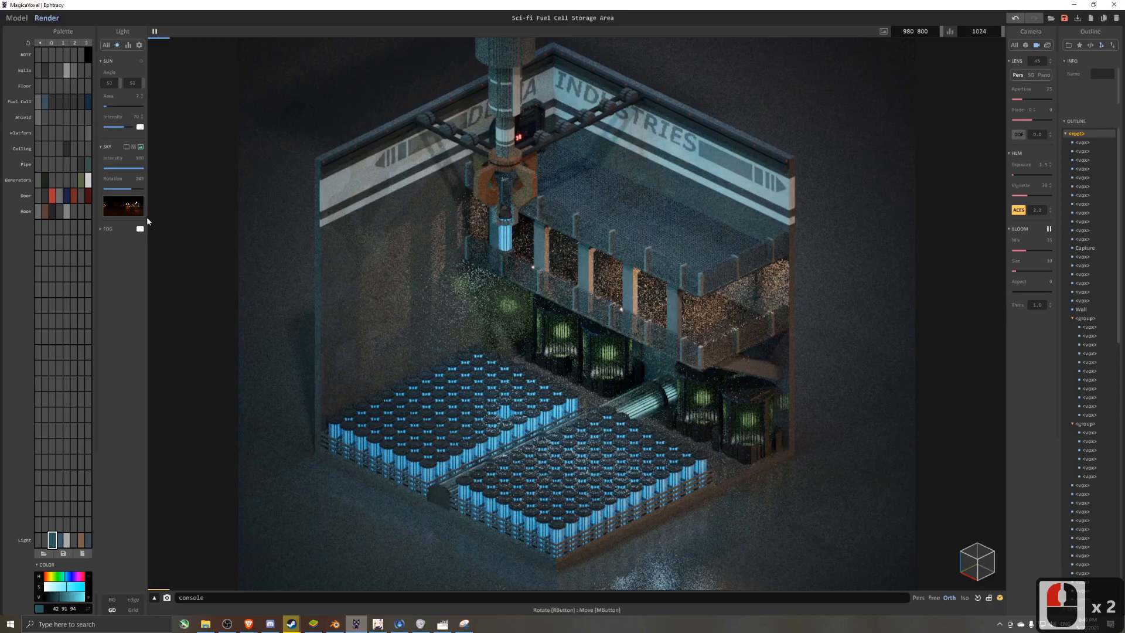
left_click_drag(125, 190, 127, 192)
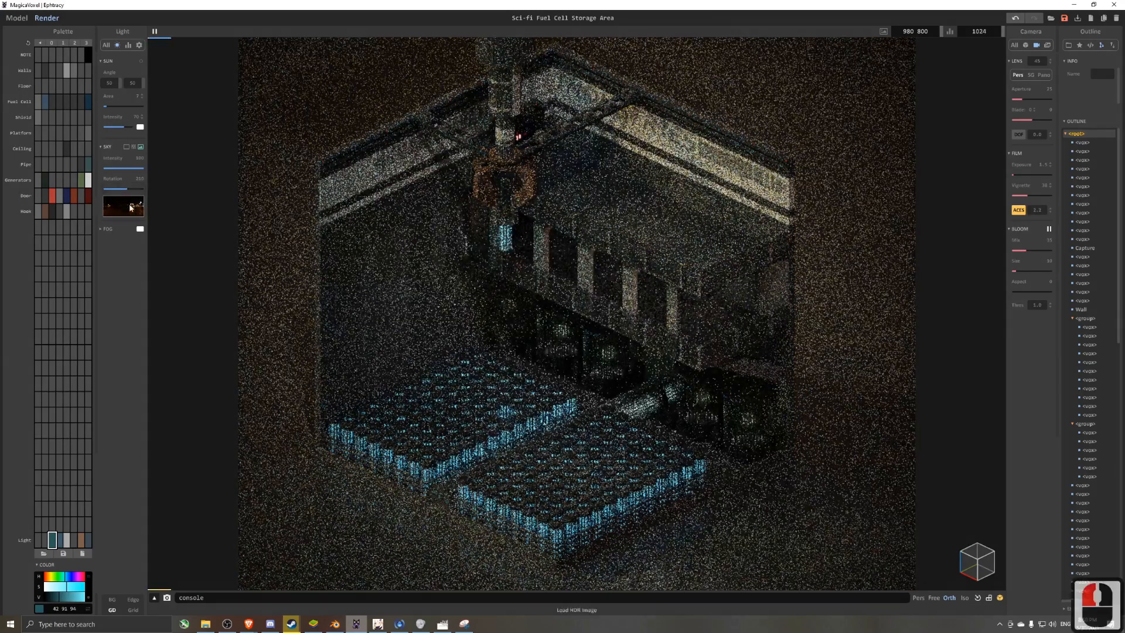
- Try HDR_112_River_Road_2_Env.hdr as the sky's environment map
left_click(129, 212)
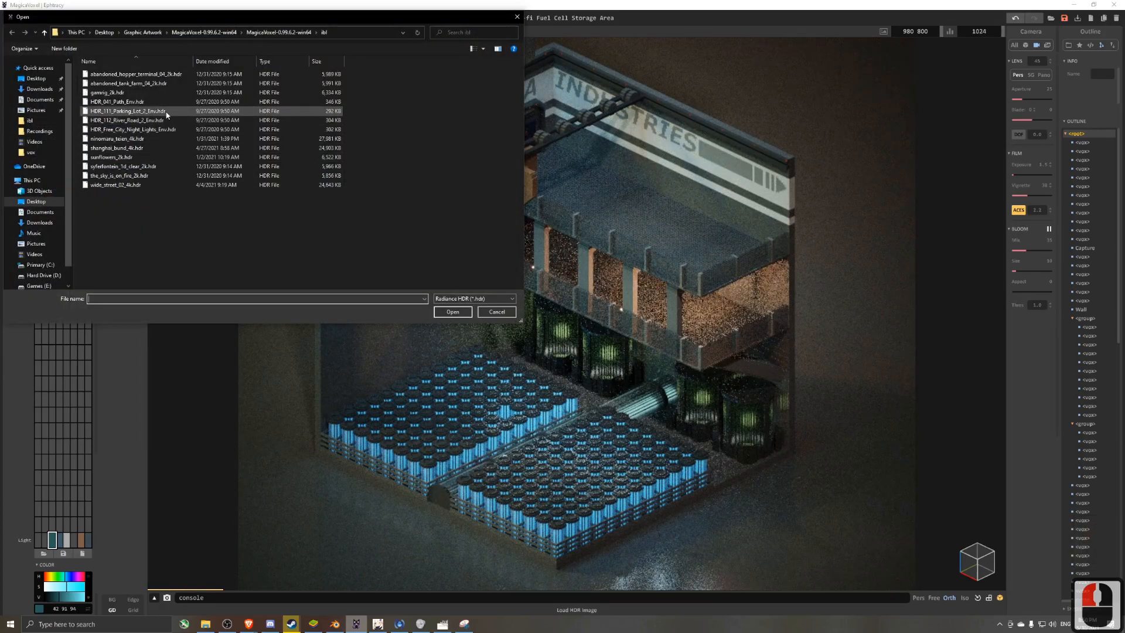
left_click(135, 120)
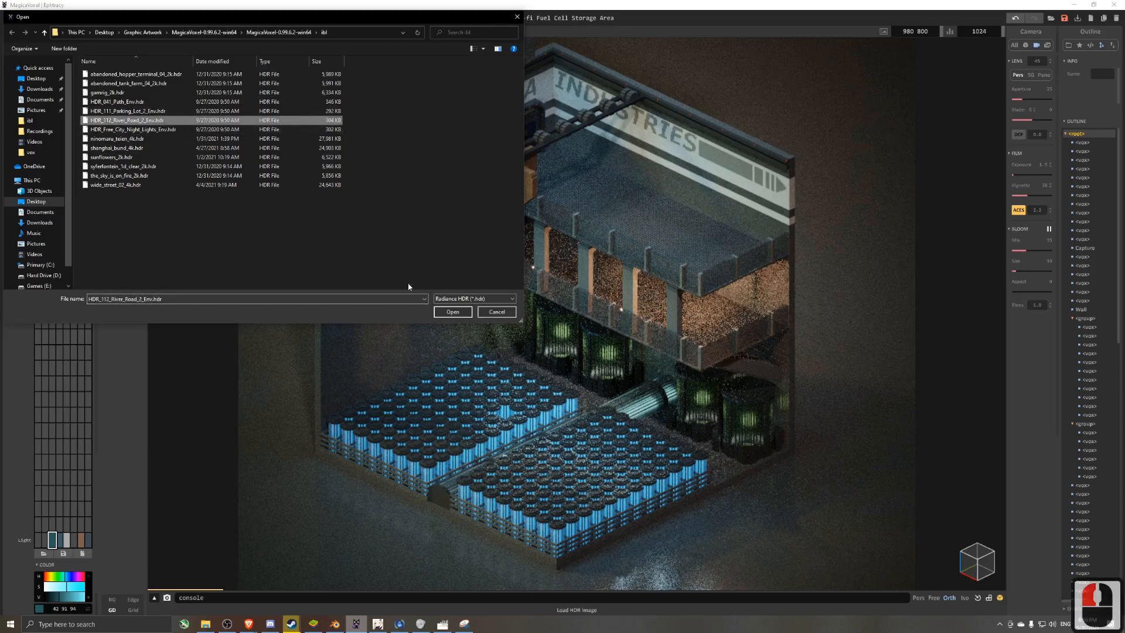
left_click(450, 311)
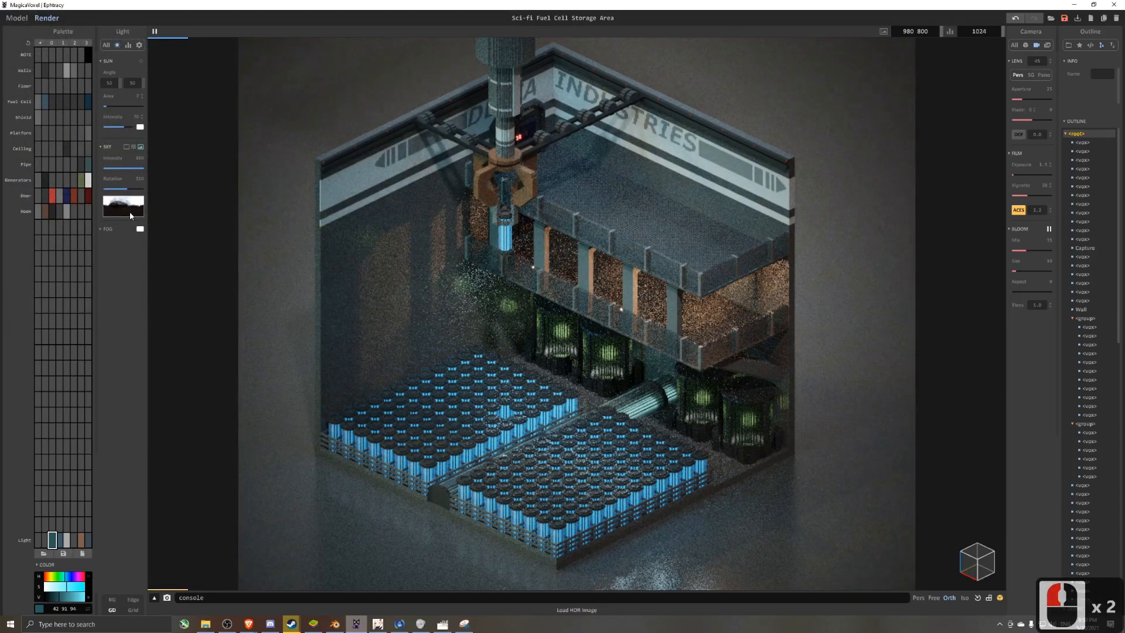
- Load HDR_041_Path_Env.hdr as the sky's environment map
left_click(130, 216)
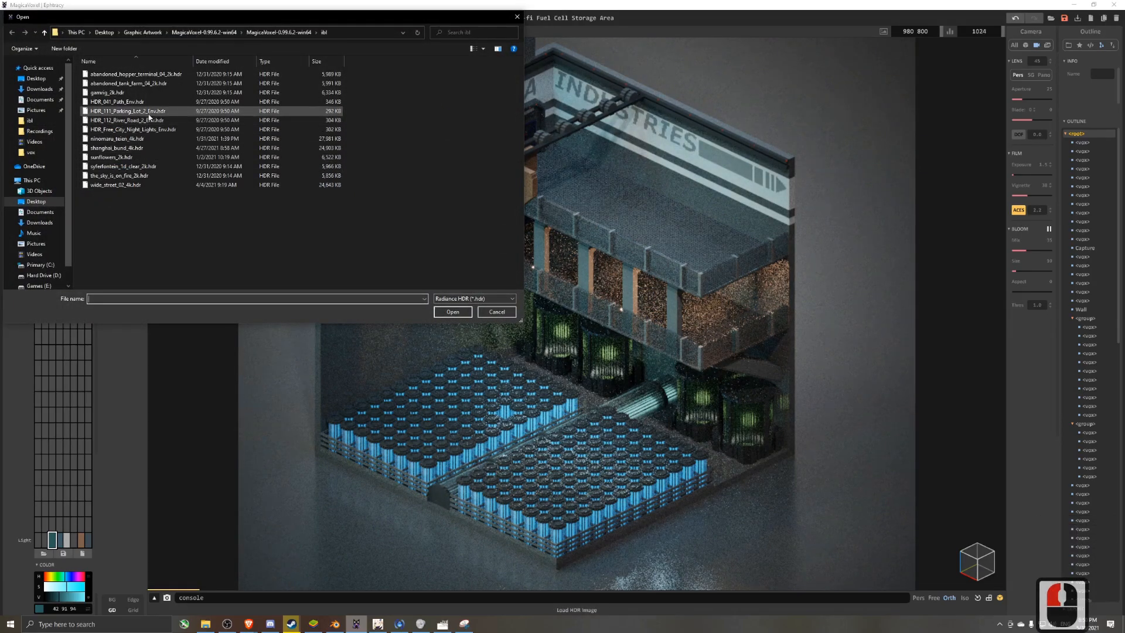
left_click(126, 101)
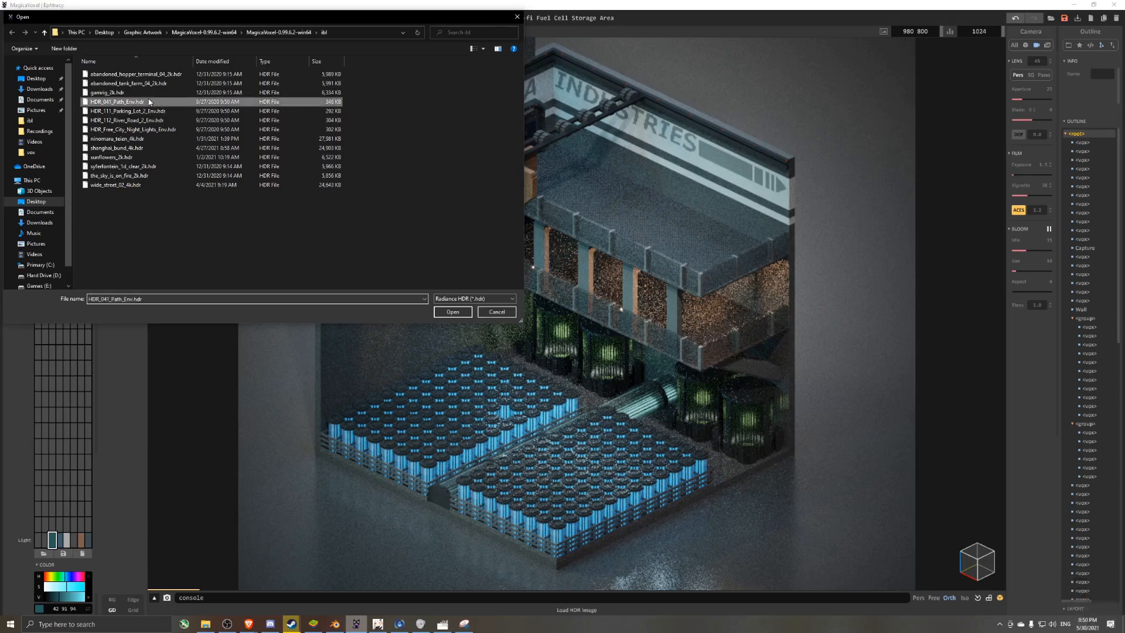
double_click(452, 312)
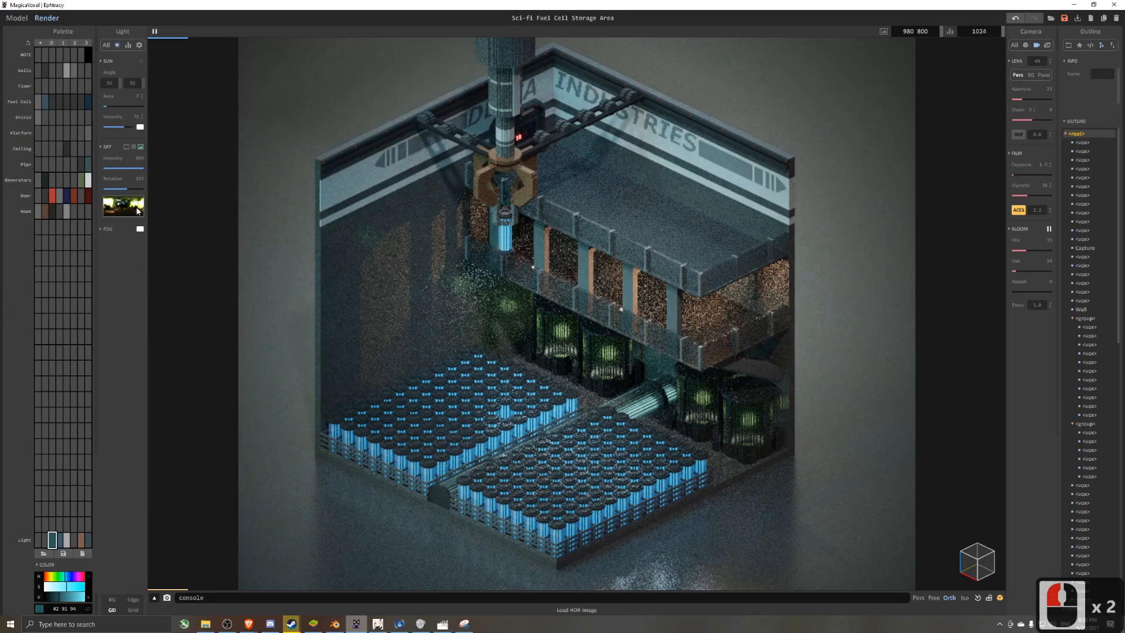
- Fine-tune the HDR sky's rotation and compare the render against the plain-colour sky, ending back on the HDR sky
left_click_drag(125, 192, 135, 190)
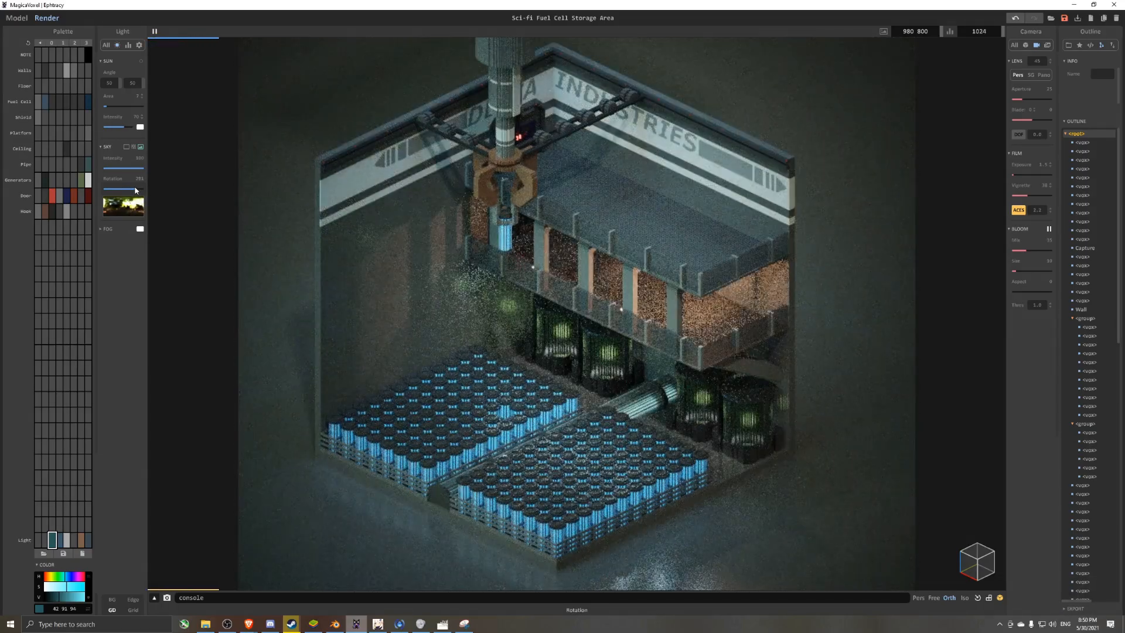
left_click_drag(134, 189, 135, 189)
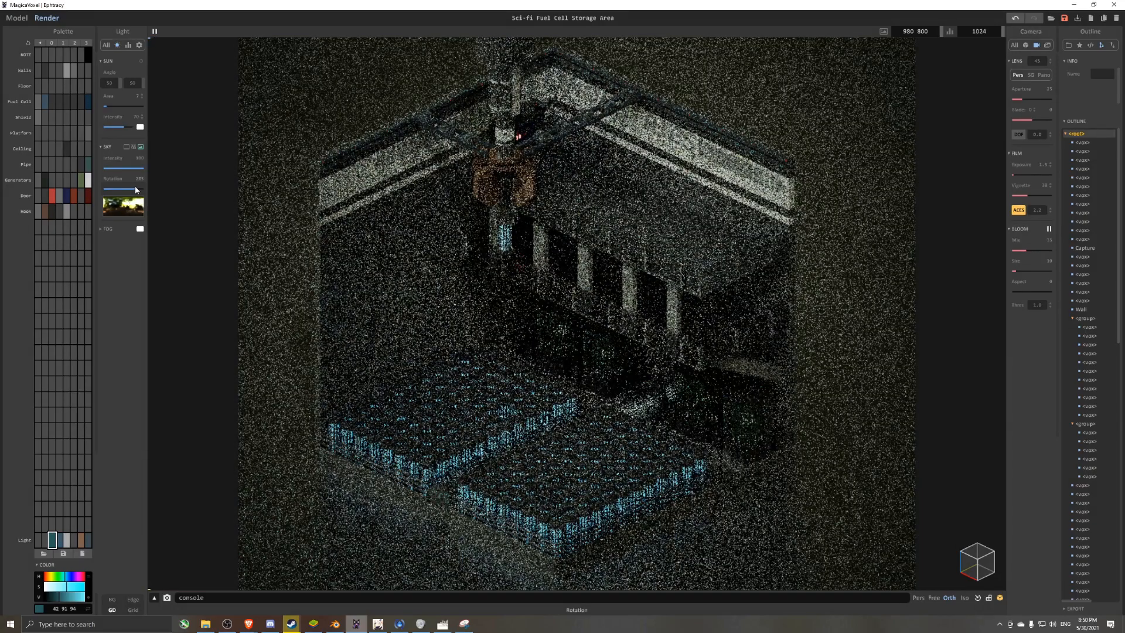
left_click_drag(136, 188, 144, 186)
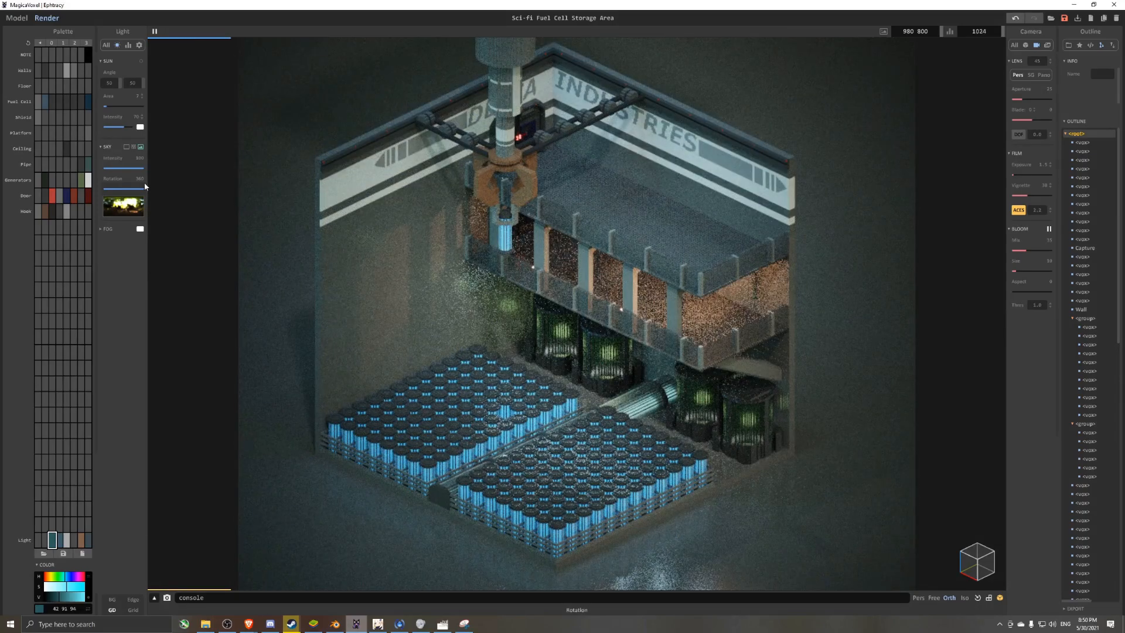
left_click_drag(152, 184, 134, 186)
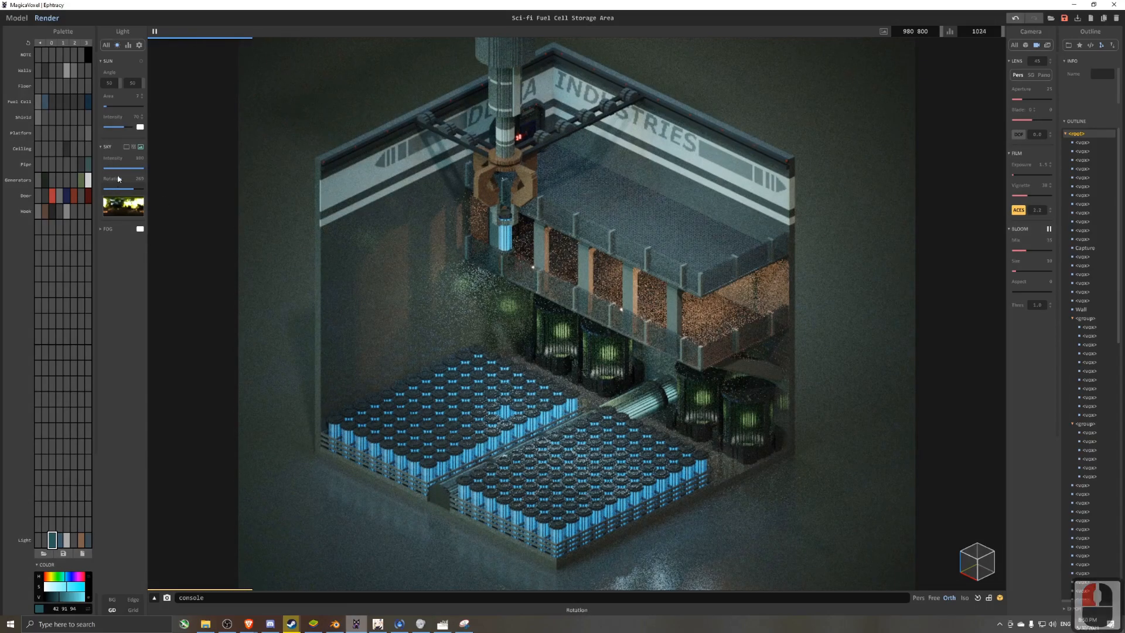
left_click(126, 147)
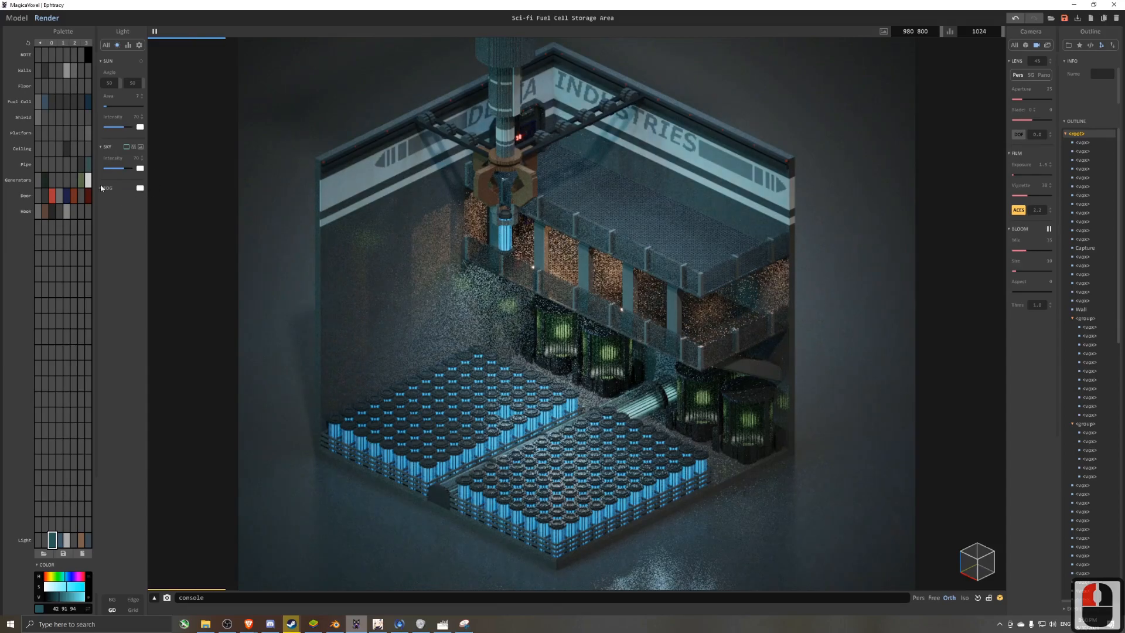
left_click(140, 147)
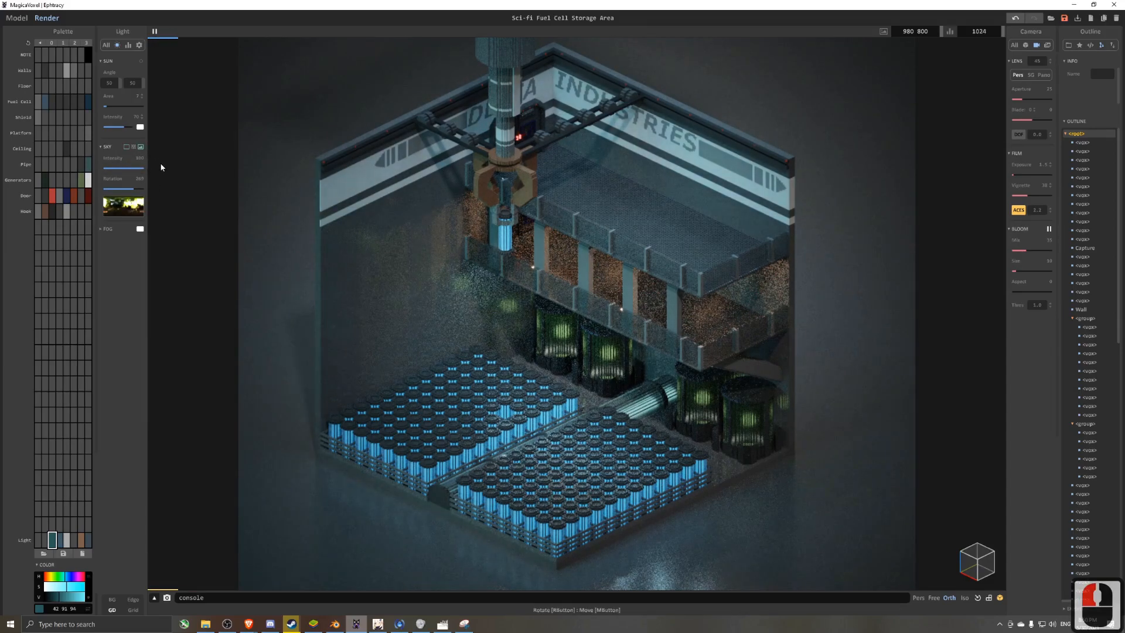
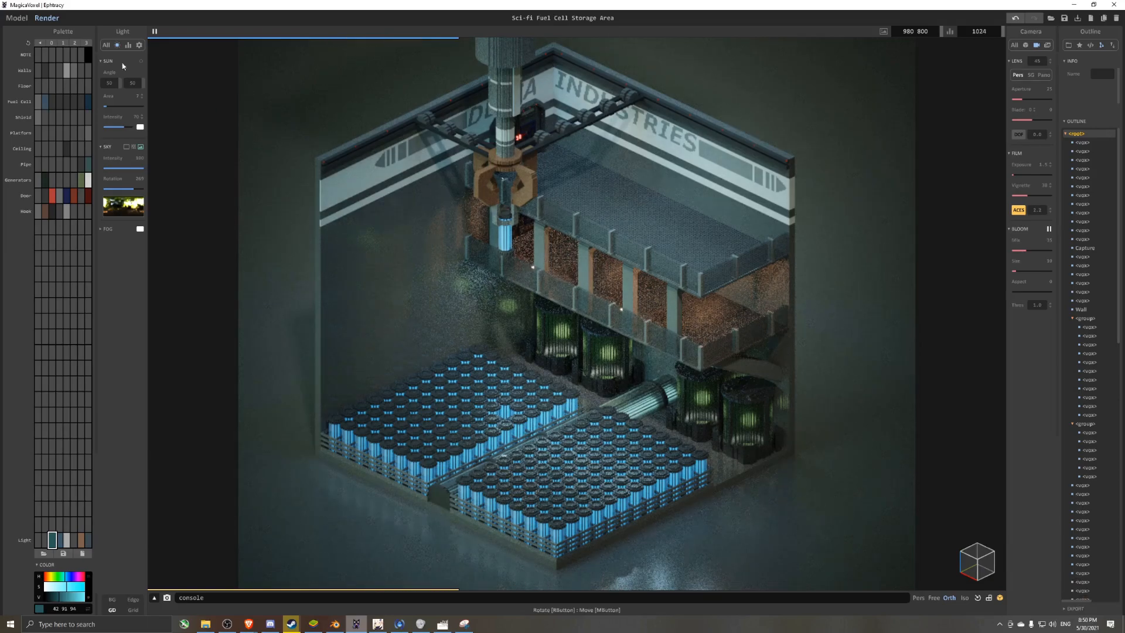
- Add a new 40 × 40 × 40 object to the model and move it well outside the room, beyond the upright light panel
left_click(17, 18)
scroll(586, 235, "down", 7)
scroll(879, 108, "down", 5)
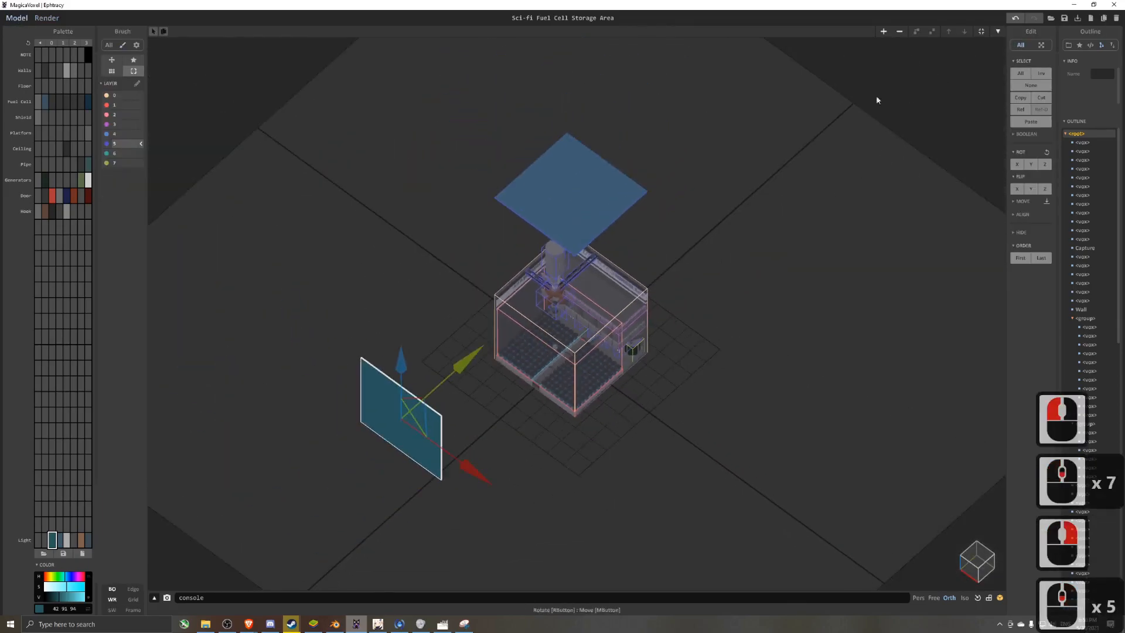
left_click(883, 34)
right_click_drag(595, 357, 607, 370)
left_click_drag(598, 354, 387, 320)
- Choose the first Light palette colour as grey (171, 171, 171) and fill the new object with a sphere in that colour
left_click(45, 540)
left_click(71, 597)
key("Tab")
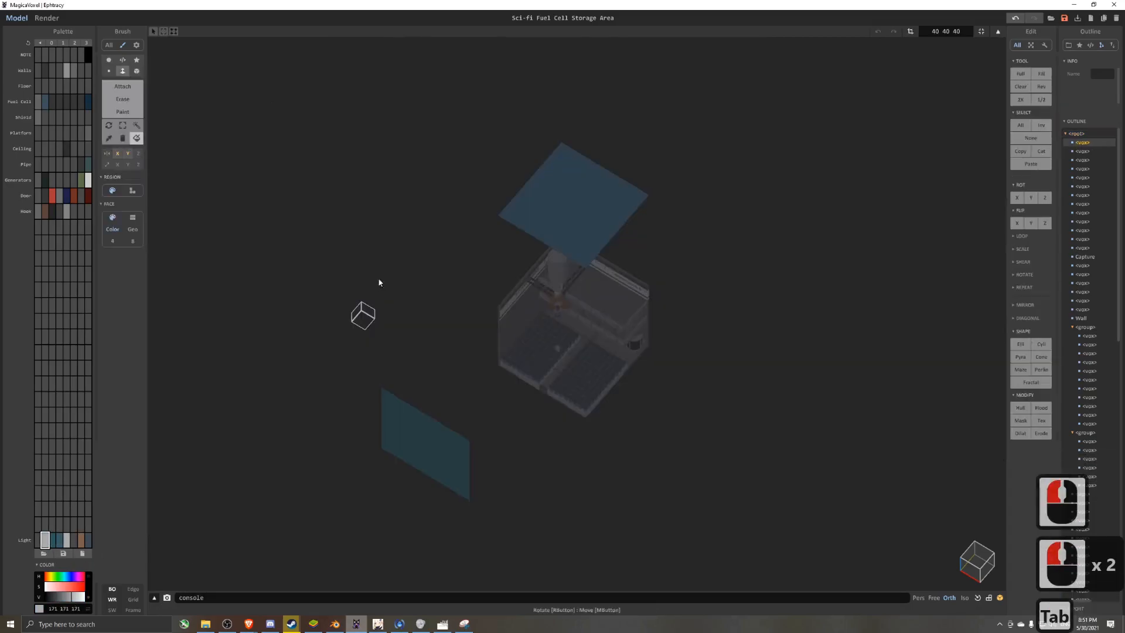
left_click(908, 344)
right_click_drag(908, 344, 388, 276)
key("Tab")
- Duplicate the sphere to the opposite side of the room and return to the render from saved camera 8
left_click_drag(388, 276, 771, 166)
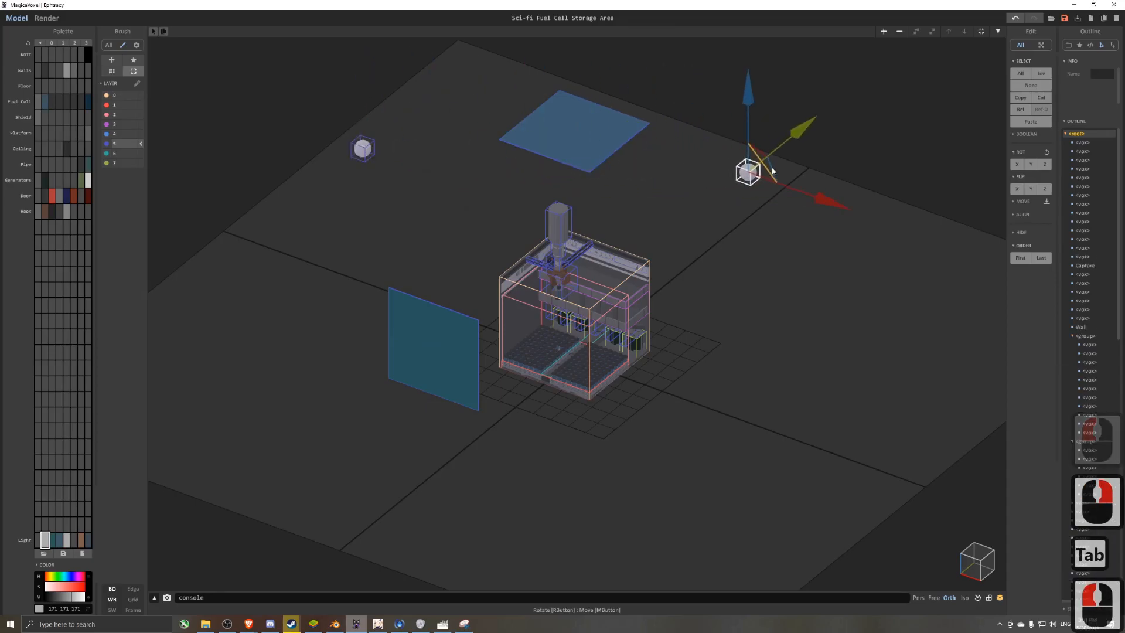
key("8")
left_click(47, 18)
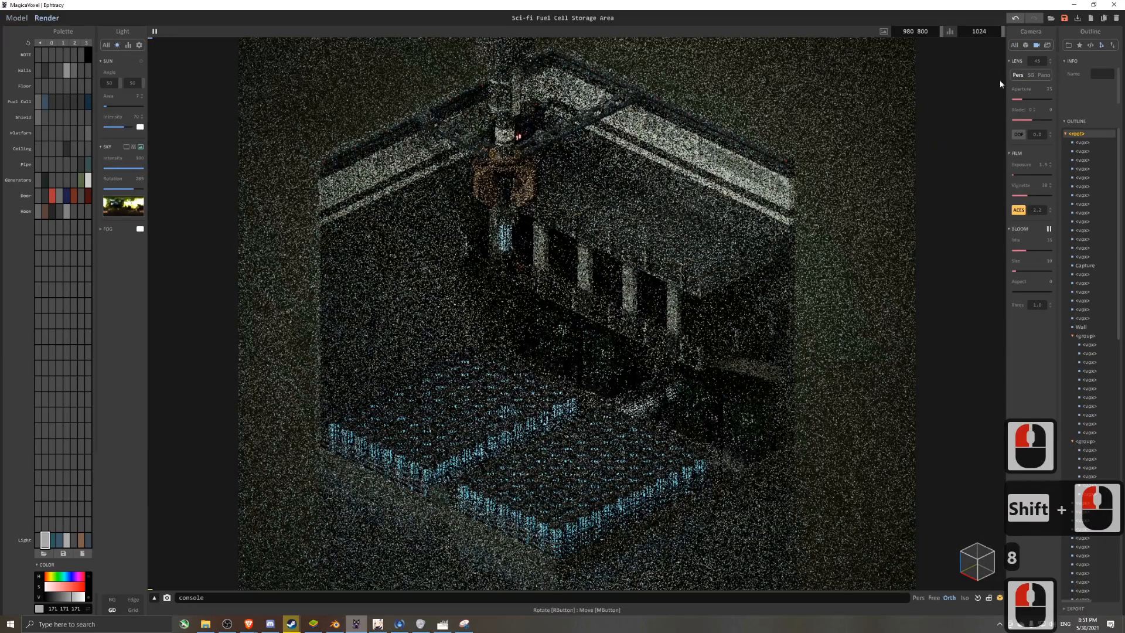
- Make the spheres' material emissive, raise its emission strongly, and set its power one level below the maximum
left_click(1026, 46)
left_click(1022, 86)
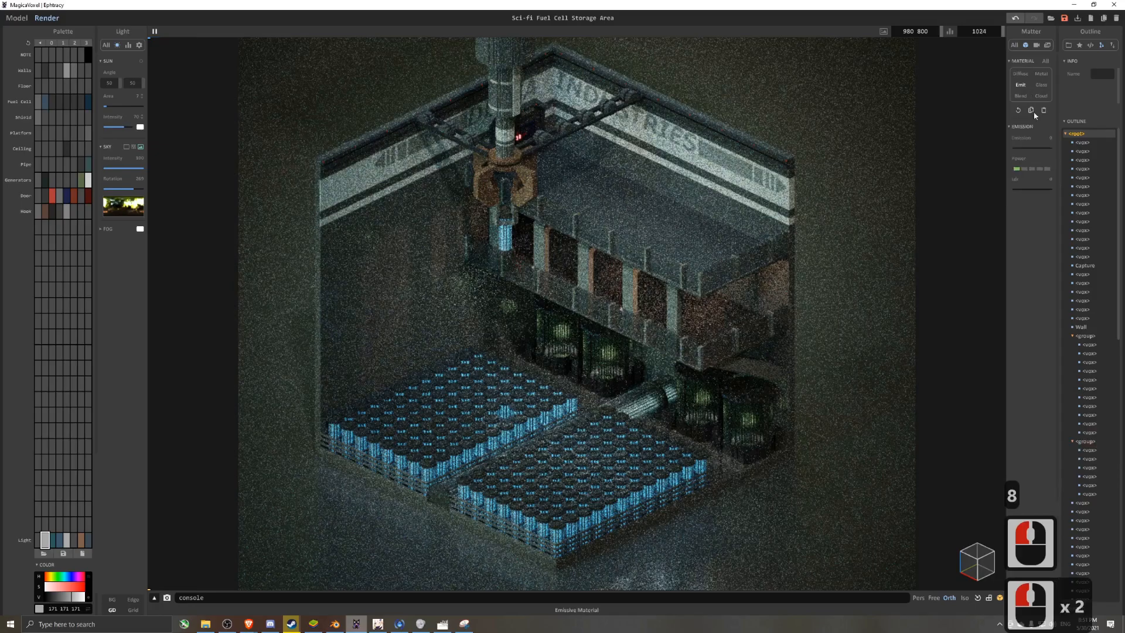
left_click(1048, 171)
left_click(1048, 170)
left_click(1046, 149)
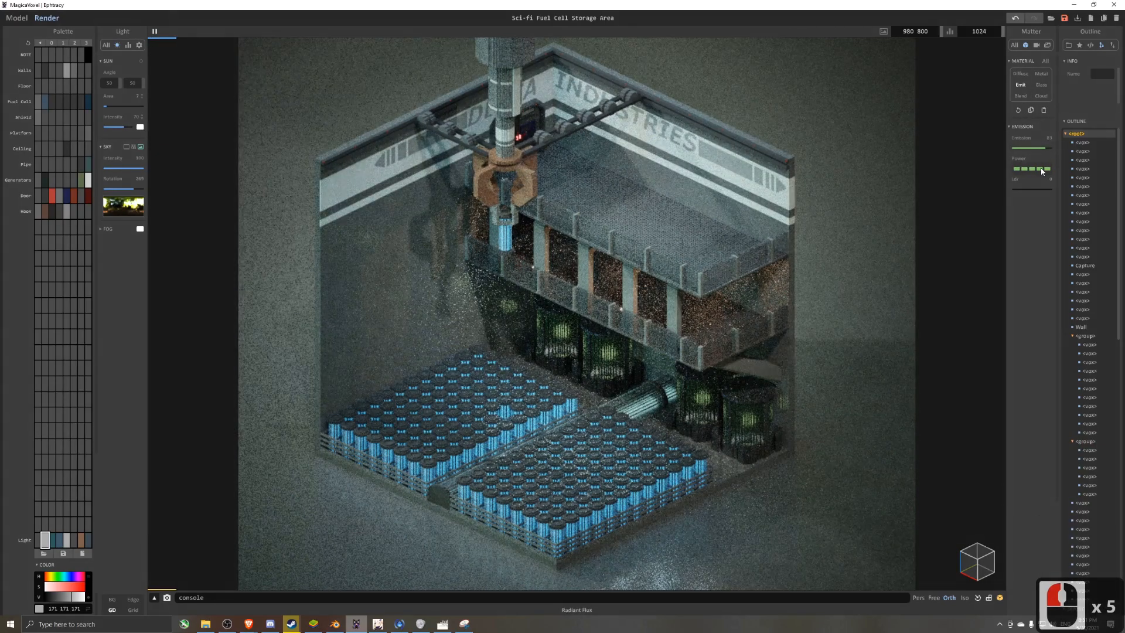
left_click(1039, 169)
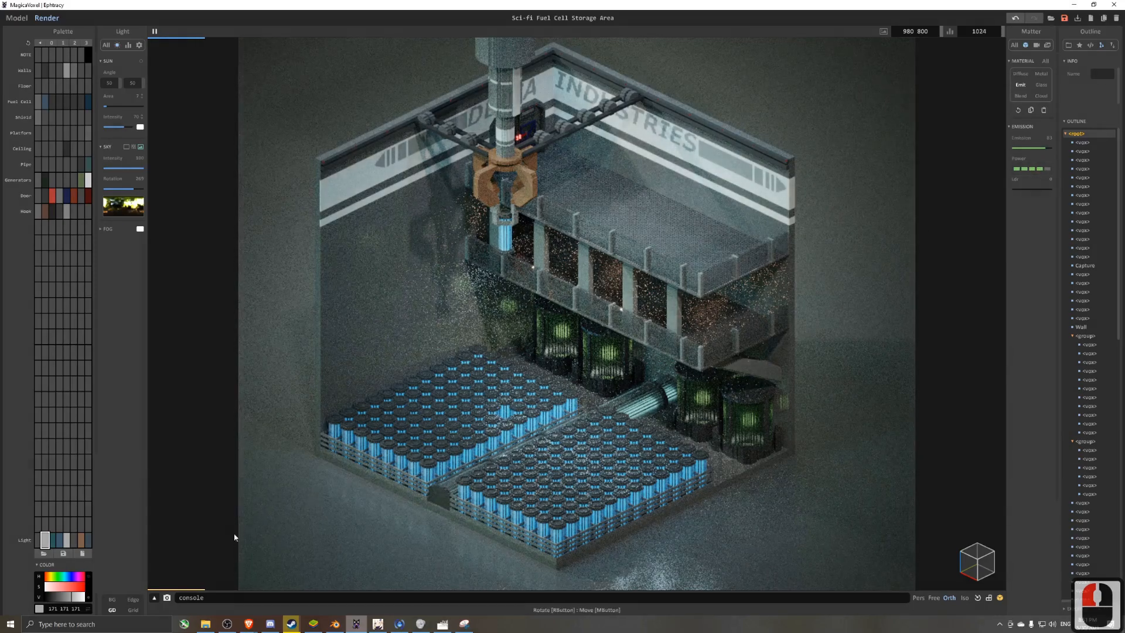
- Tint the sphere lights a saturated blue (36, 56, 140) and test them at maximum power before dropping back one level
left_click(72, 581)
left_click(60, 596)
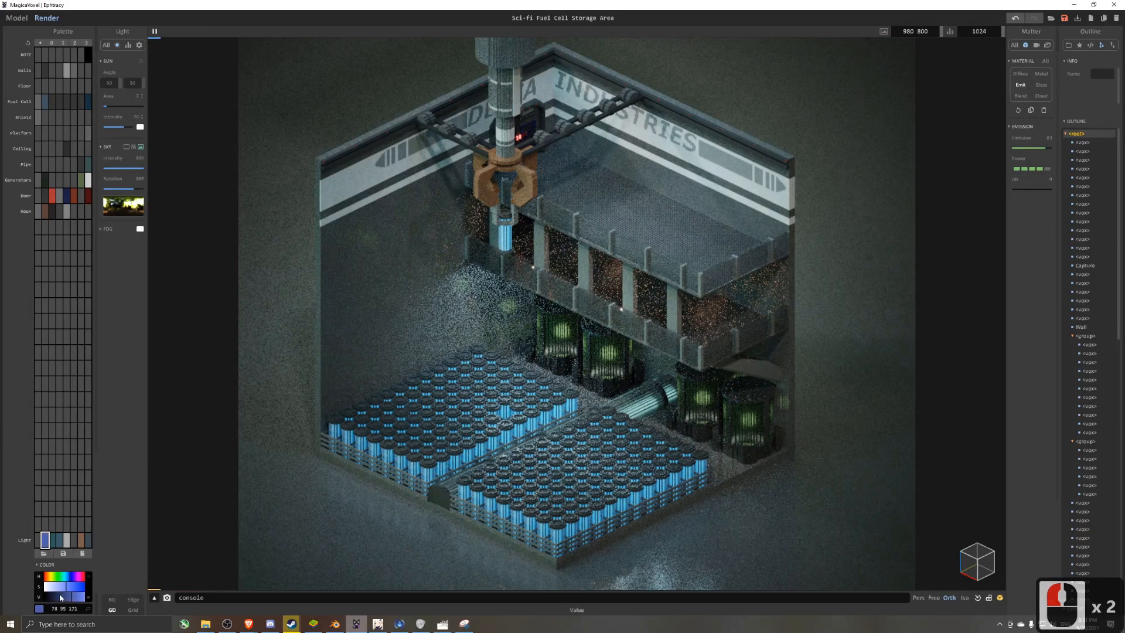
left_click(60, 597)
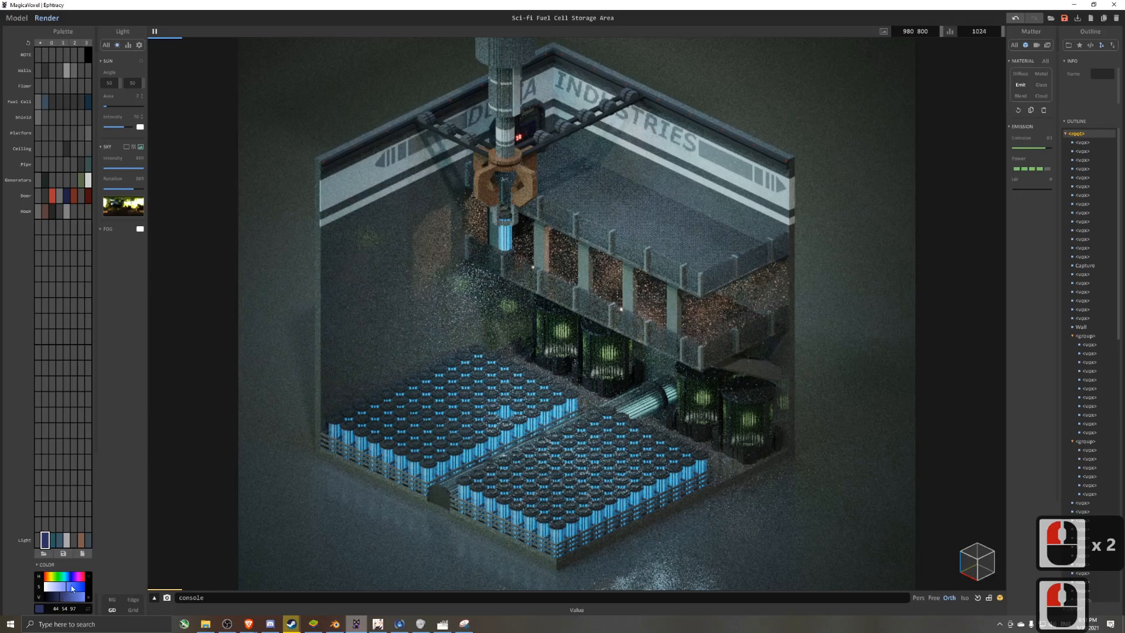
left_click(68, 594)
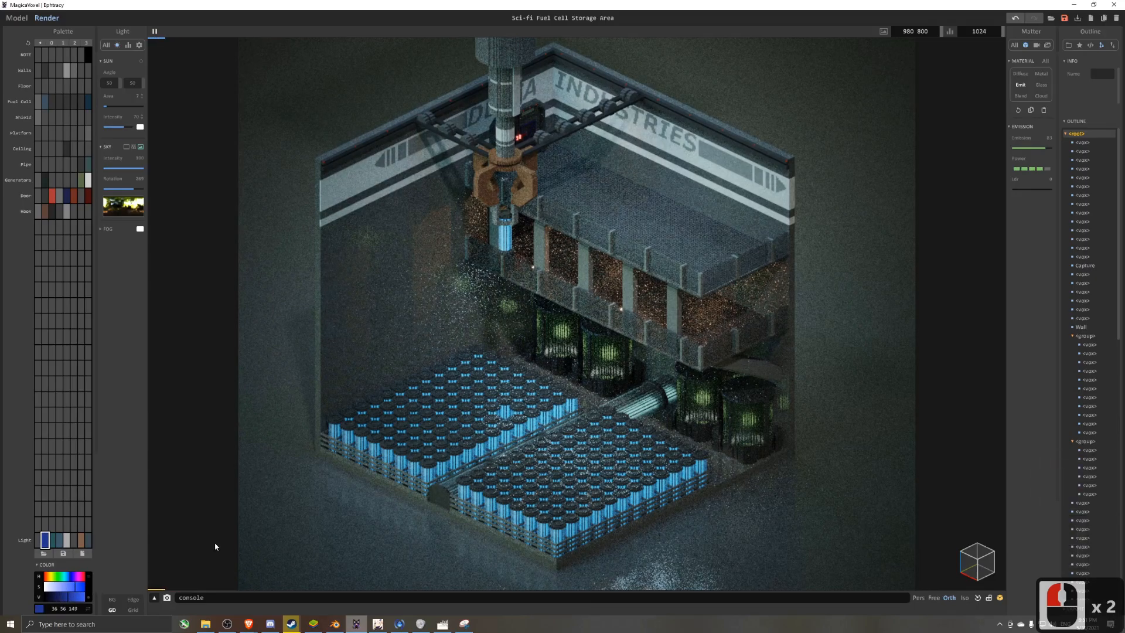
left_click(1048, 170)
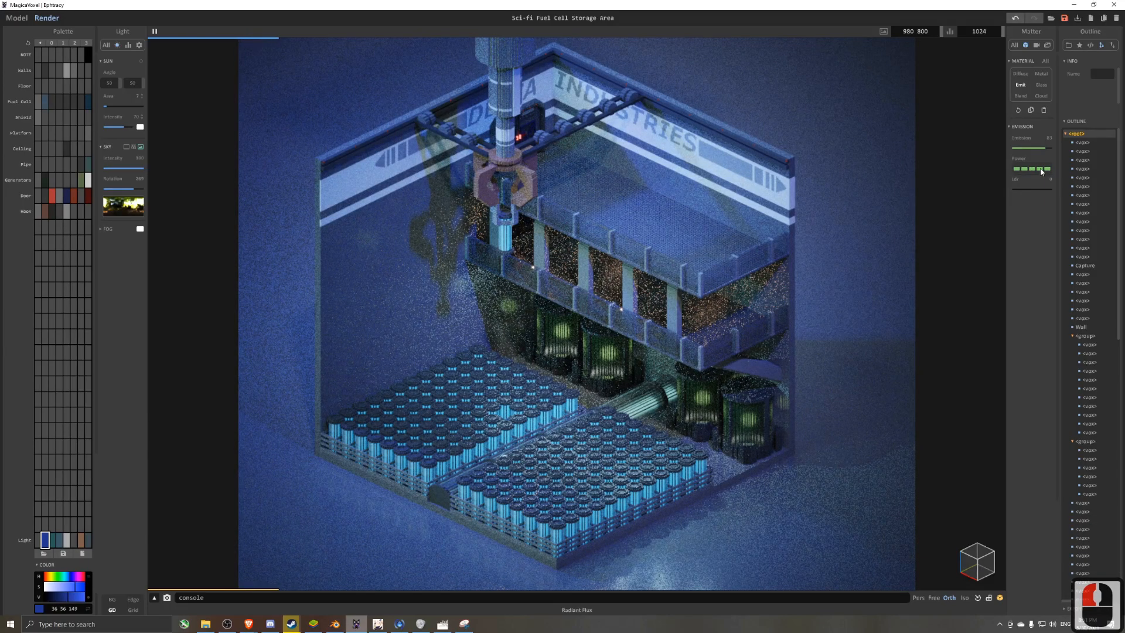
left_click(1042, 171)
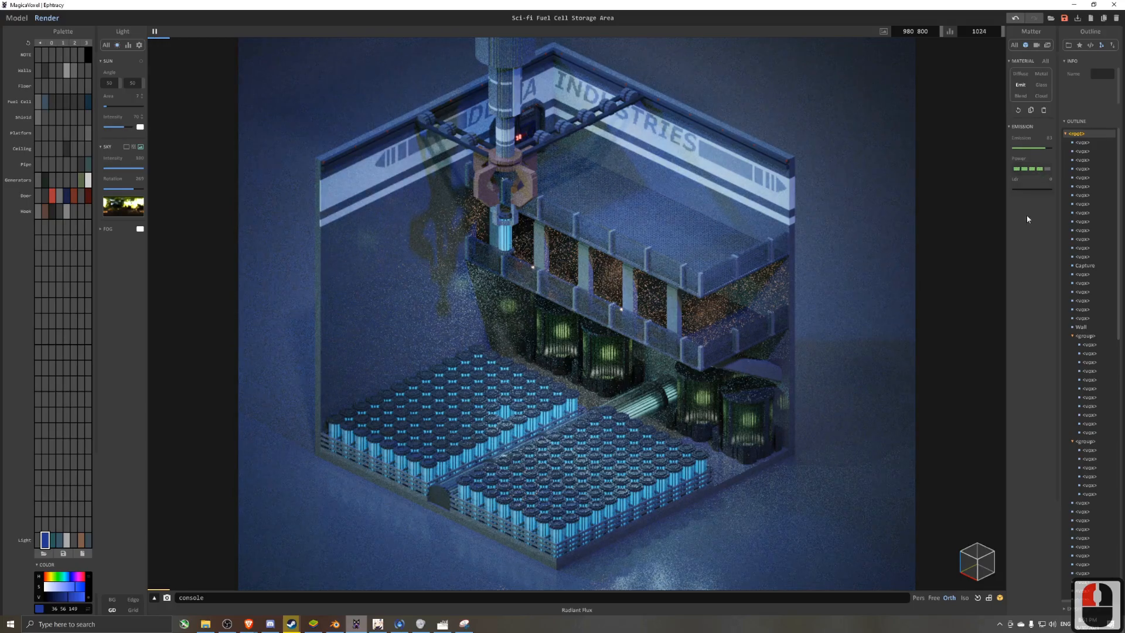
- Try an orange hue for the sphere lights and settle on violet (57, 35, 146)
left_click(47, 578)
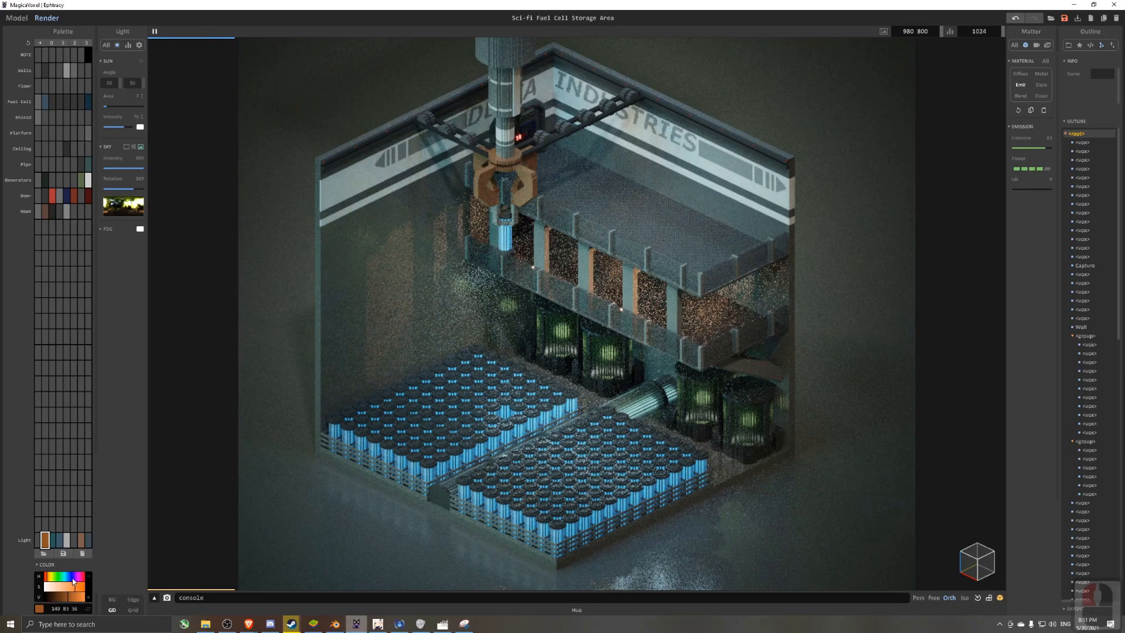
left_click(73, 577)
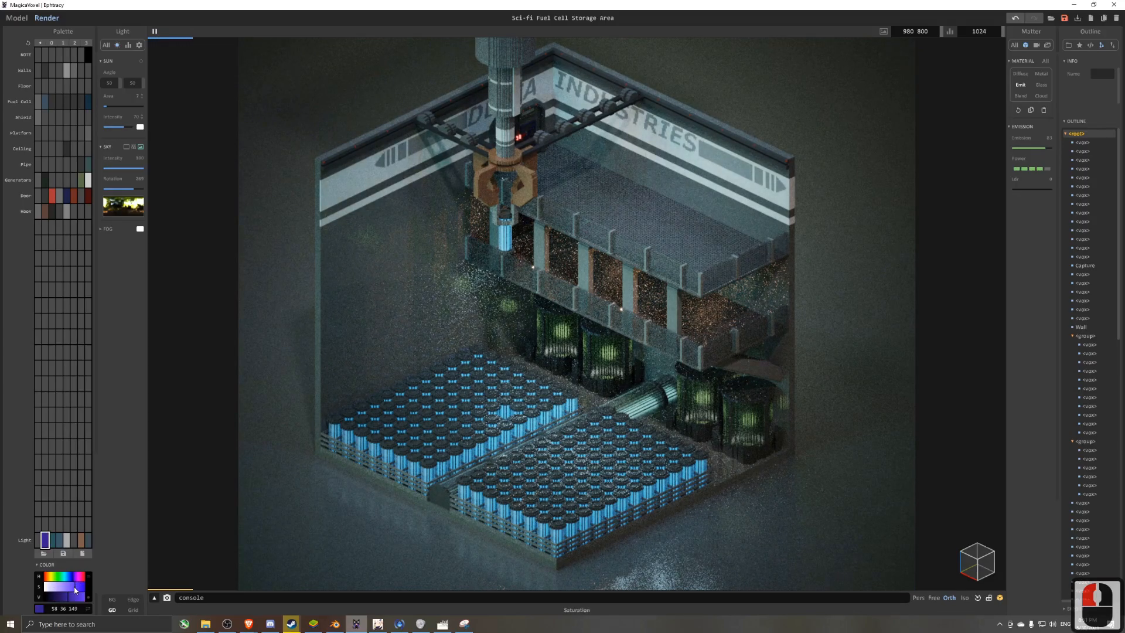
left_click(60, 601)
left_click(73, 600)
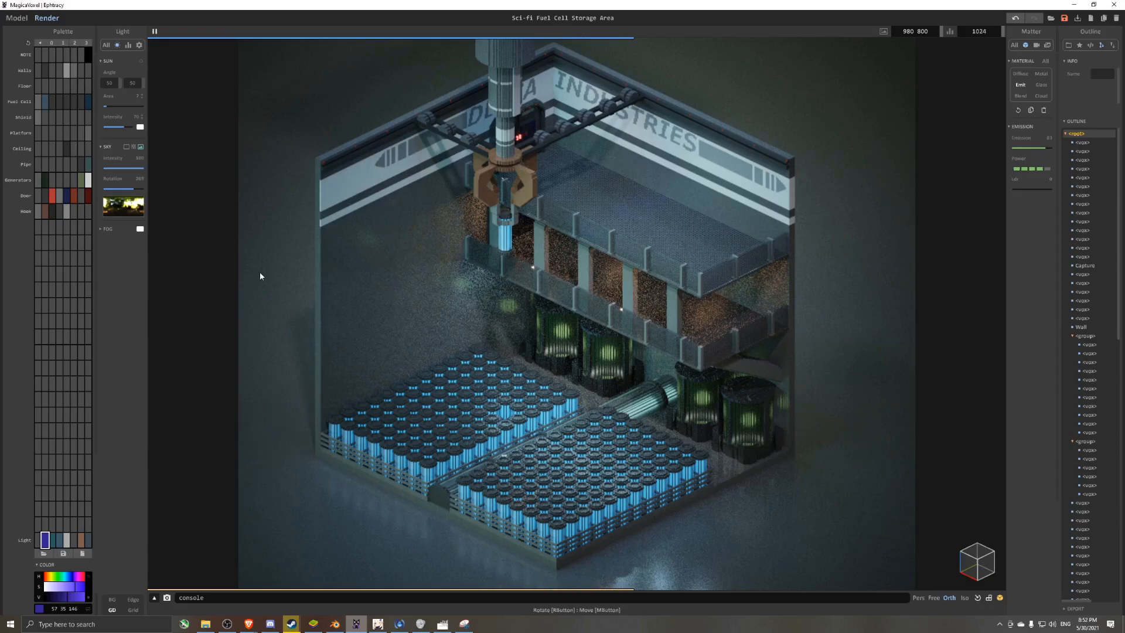
- Enable depth of field in the camera's lens settings
left_click(508, 239)
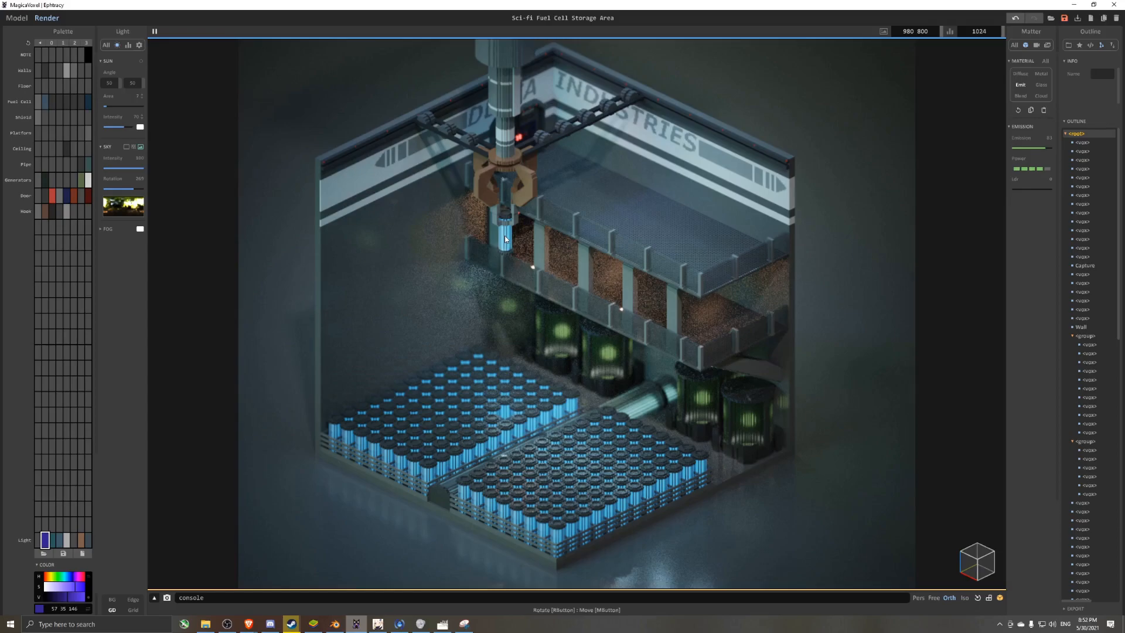
left_click(1037, 45)
left_click(1020, 134)
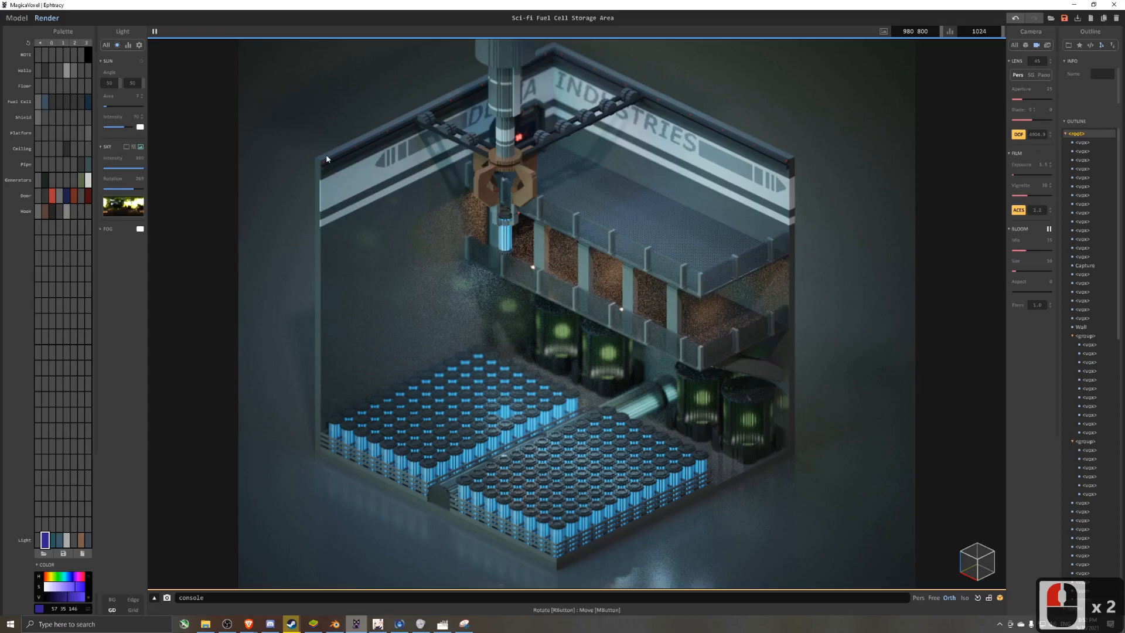
- Move the two light planes and the two light spheres onto layer 6 and hide that layer
left_click(16, 18)
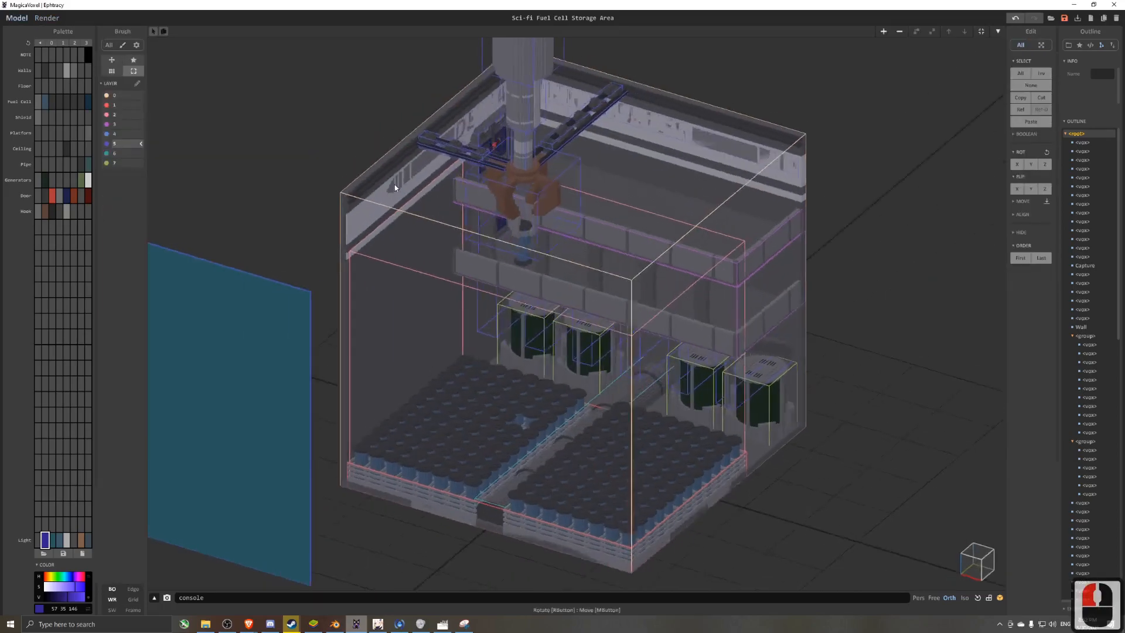
scroll(427, 262, "down", 2)
right_click_drag(427, 266, 443, 272)
scroll(443, 271, "down", 1)
left_click(443, 273)
scroll(439, 310, "down", 2)
right_click_drag(434, 311, 432, 277)
left_click(421, 345)
scroll(421, 346, "down", 6)
left_click(346, 128, "shift")
left_click(557, 129, "shift")
left_click(742, 202, "shift")
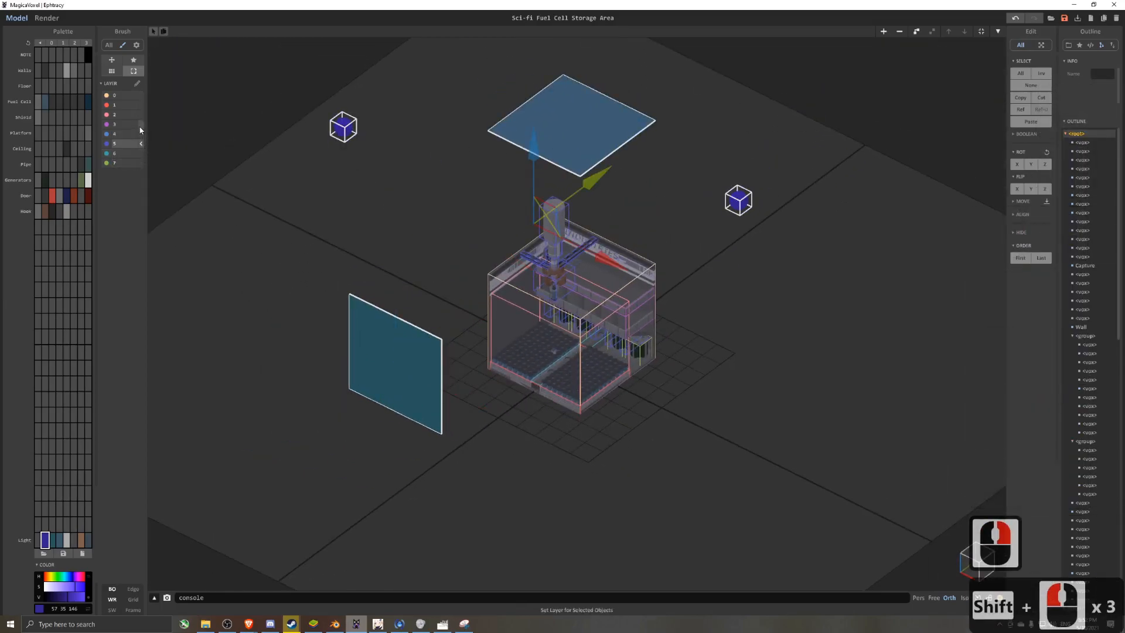
left_click(142, 153)
left_click(142, 153)
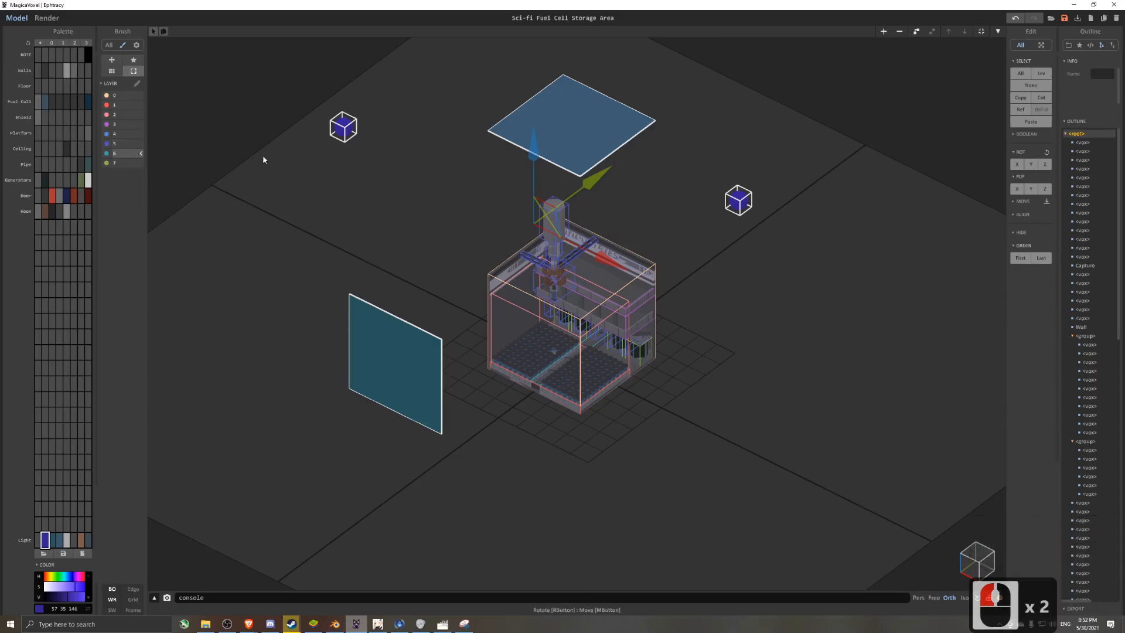
left_click(339, 177)
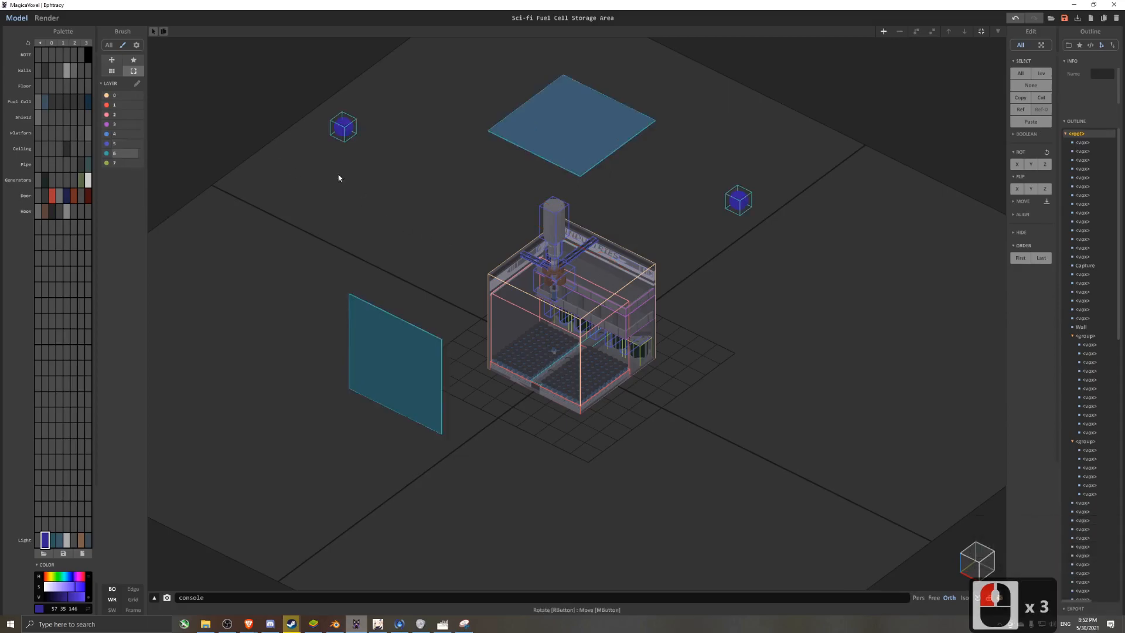
double_click(107, 153)
- Duplicate the room's wall object along the X axis, open the copy for editing and clear all its voxels
scroll(467, 245, "up", 4)
right_click_drag(467, 244, 456, 283)
left_click(457, 286)
scroll(457, 286, "up", 5)
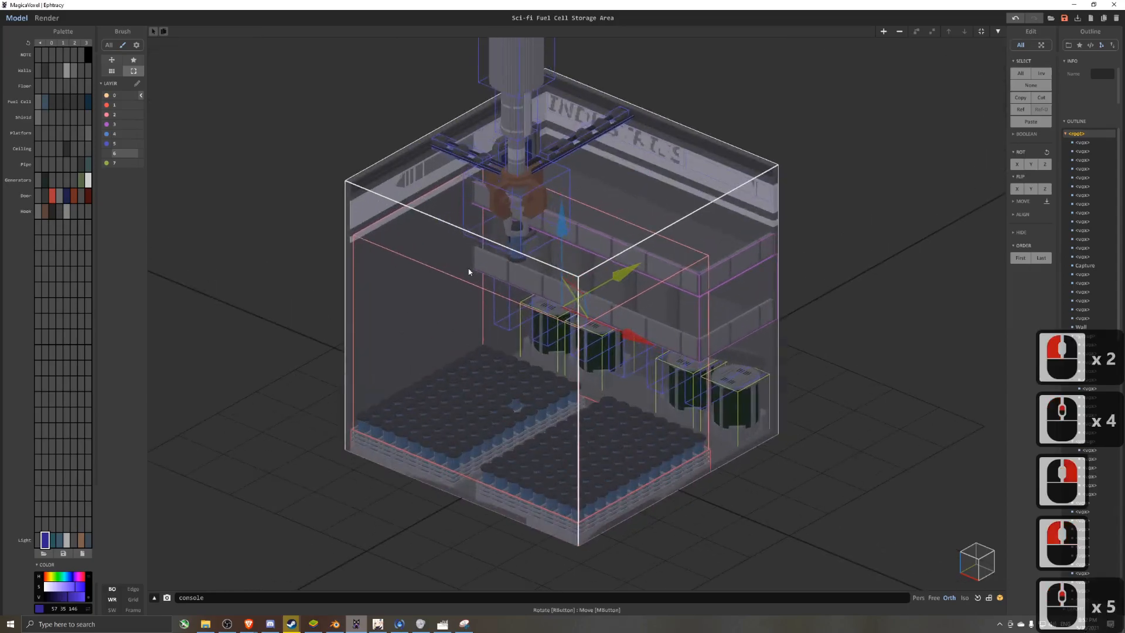
left_click_drag(620, 337, 798, 425)
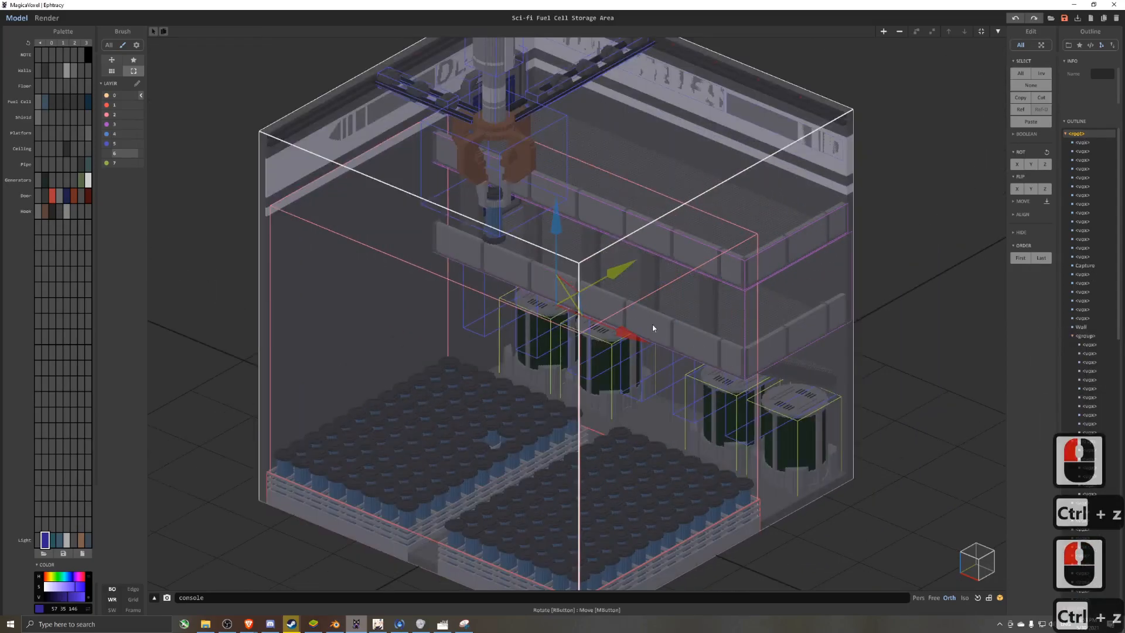
left_click_drag(635, 337, 709, 369)
key("ctrl+z")
left_click_drag(634, 340, 747, 389, "shift")
key("Tab")
key("Delete")
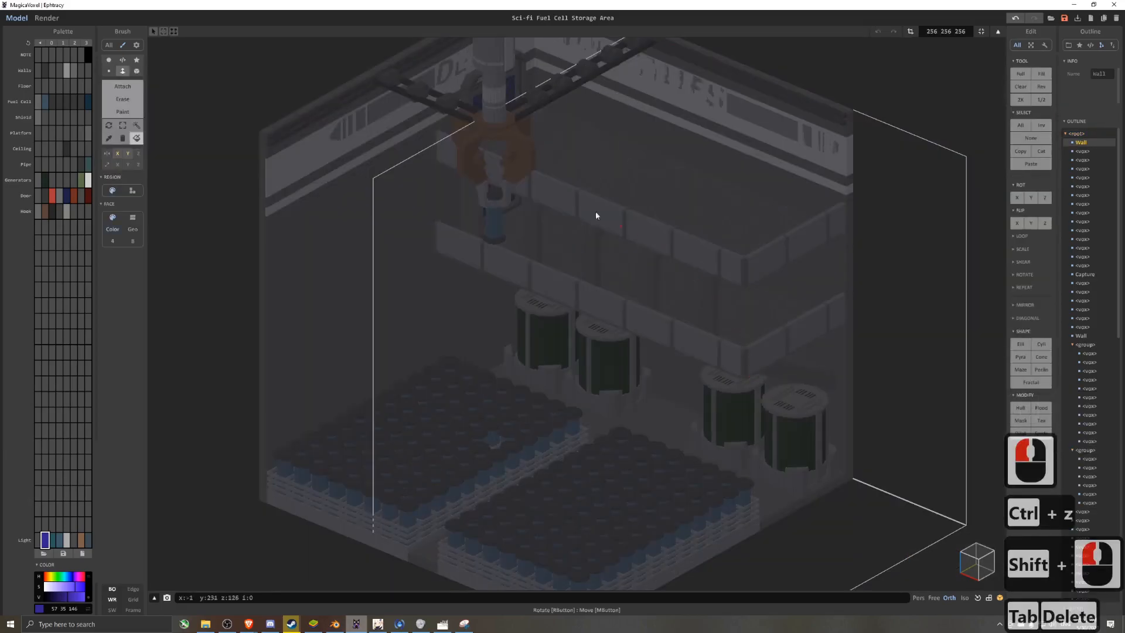
- Set the brush to Box in Attach mode for building inside the emptied wall copy
scroll(501, 185, "down", 3)
scroll(171, 93, "up", 4)
left_click(122, 86)
scroll(424, 218, "down", 4)
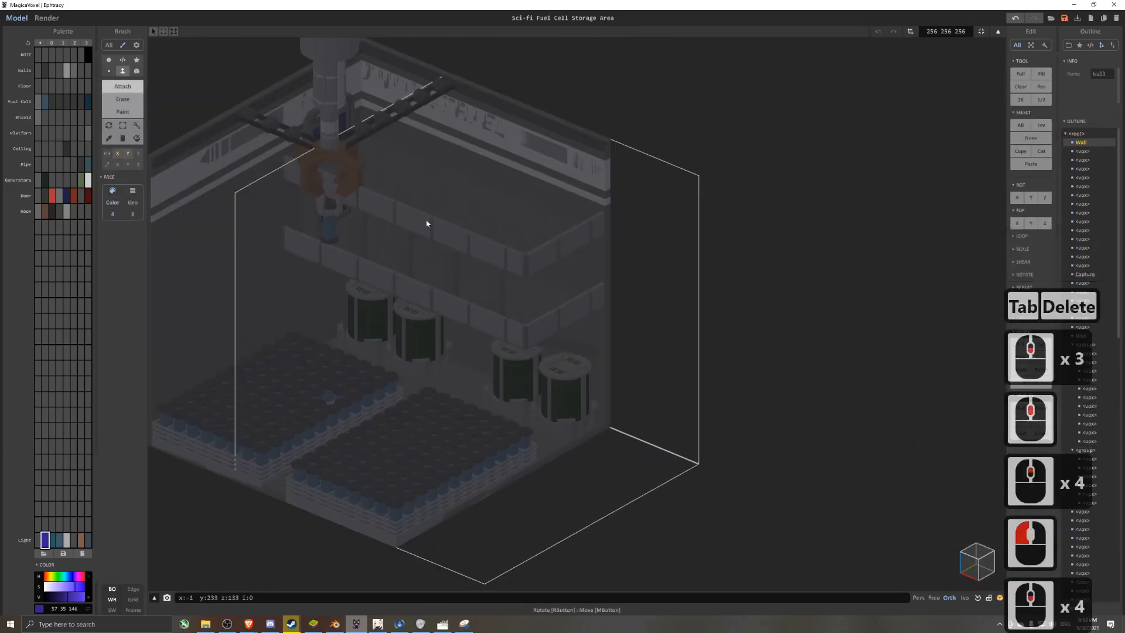
middle_click_drag(328, 212, 487, 226)
scroll(487, 226, "up", 3)
left_click(138, 71)
right_click_drag(542, 212, 422, 181)
scroll(422, 180, "down", 4)
scroll(398, 187, "up", 2)
middle_click_drag(352, 196, 515, 199)
scroll(515, 199, "up", 1)
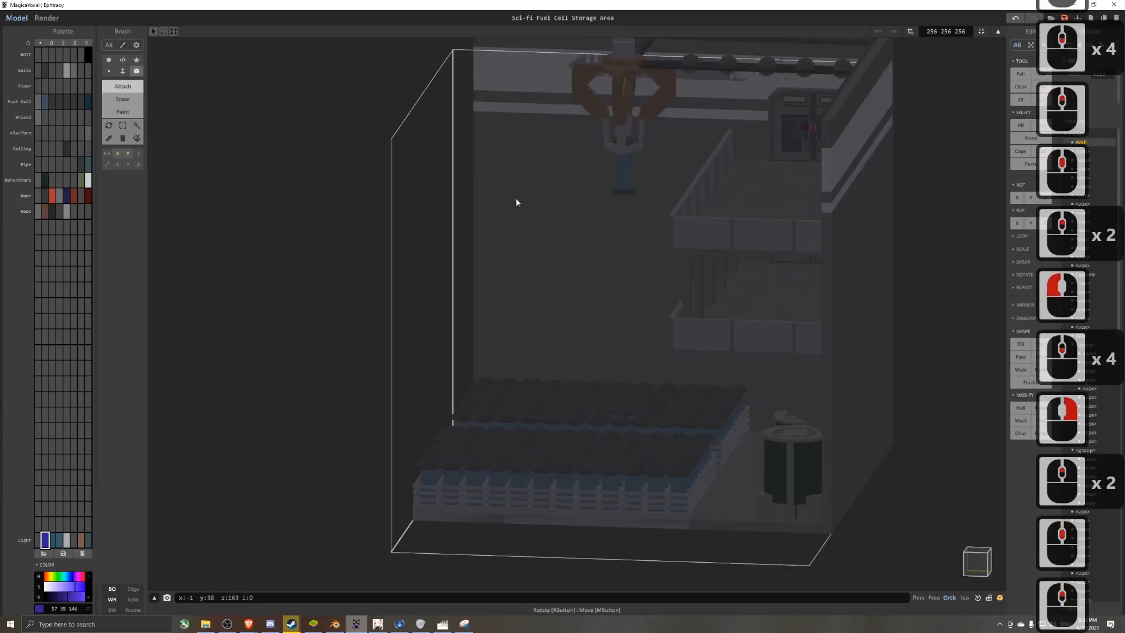
left_click(118, 165)
left_click(483, 125)
key("ctrl+z")
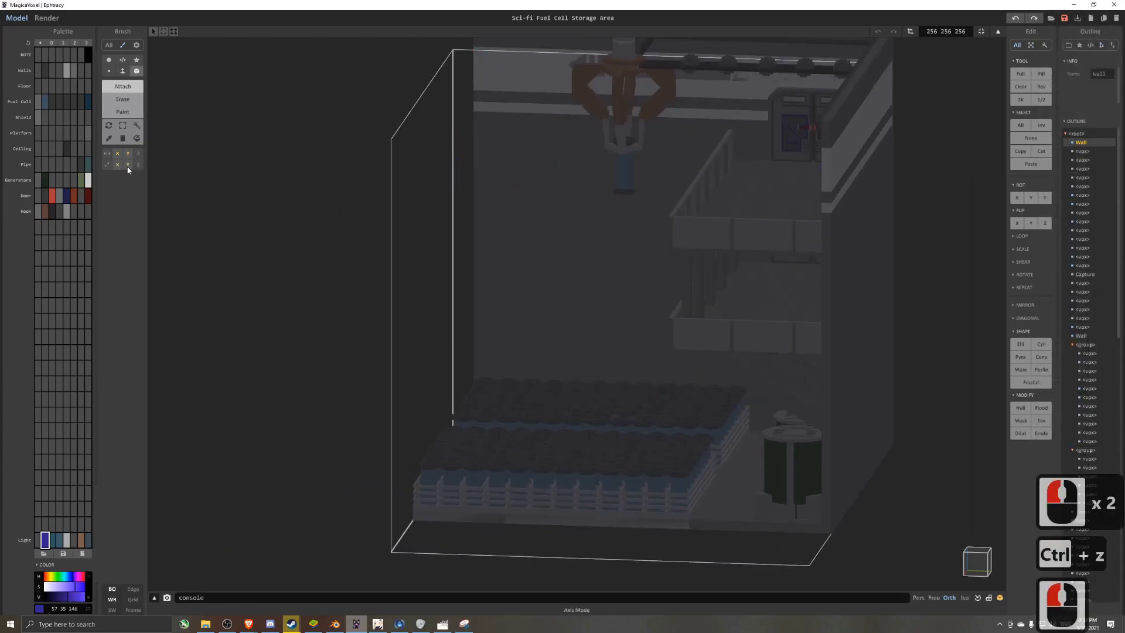
- Pick the dark grey wall colour (75, 75, 75) and place a full-height line using Z axis mode only
left_click(117, 165)
left_click(127, 164)
left_click(81, 71)
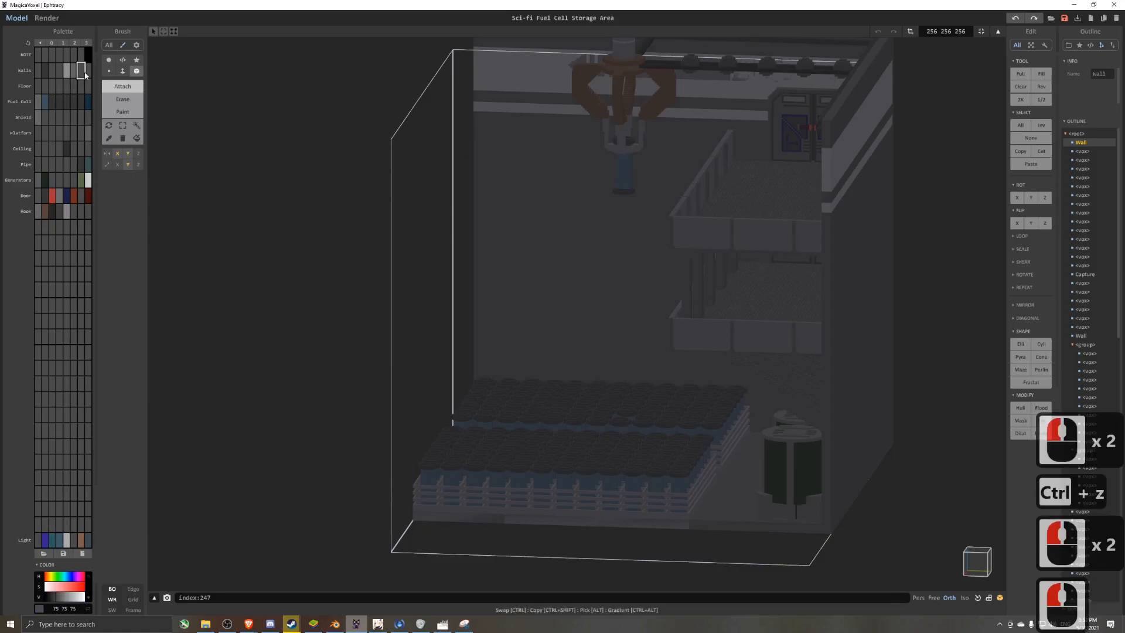
left_click(464, 88)
key("ctrl+z")
left_click(119, 163)
left_click(137, 165)
left_click(129, 165)
left_click(479, 73)
- Turn off brush mirroring and thicken the vertical line into a slim square post, finishing with the Face brush
right_click_drag(480, 72, 493, 96)
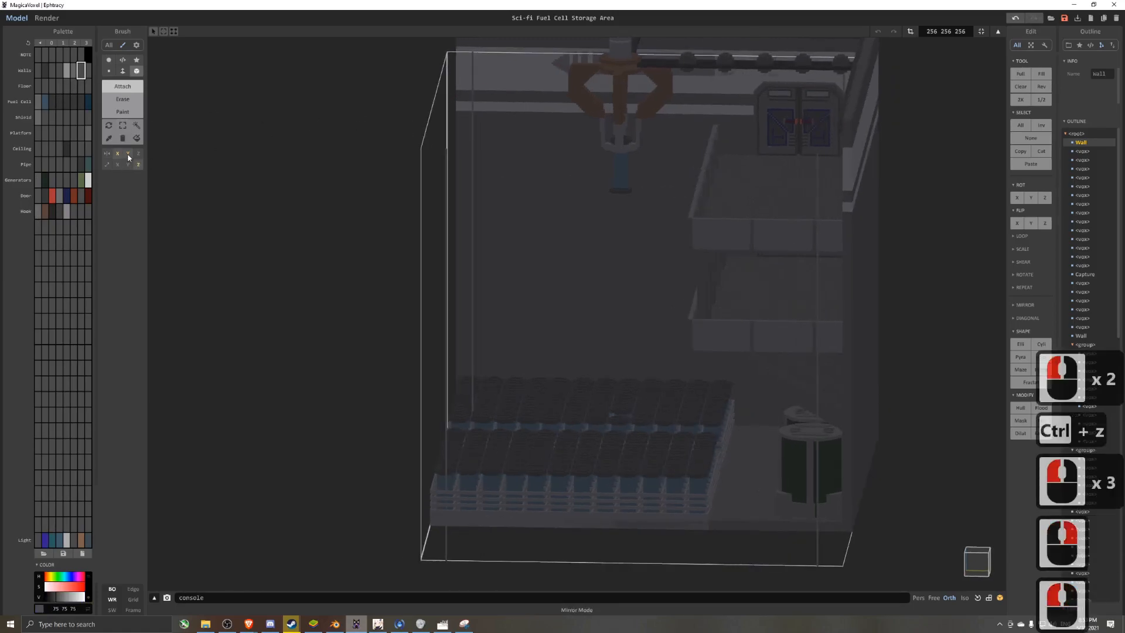
scroll(527, 114, "up", 3)
scroll(474, 232, "up", 2)
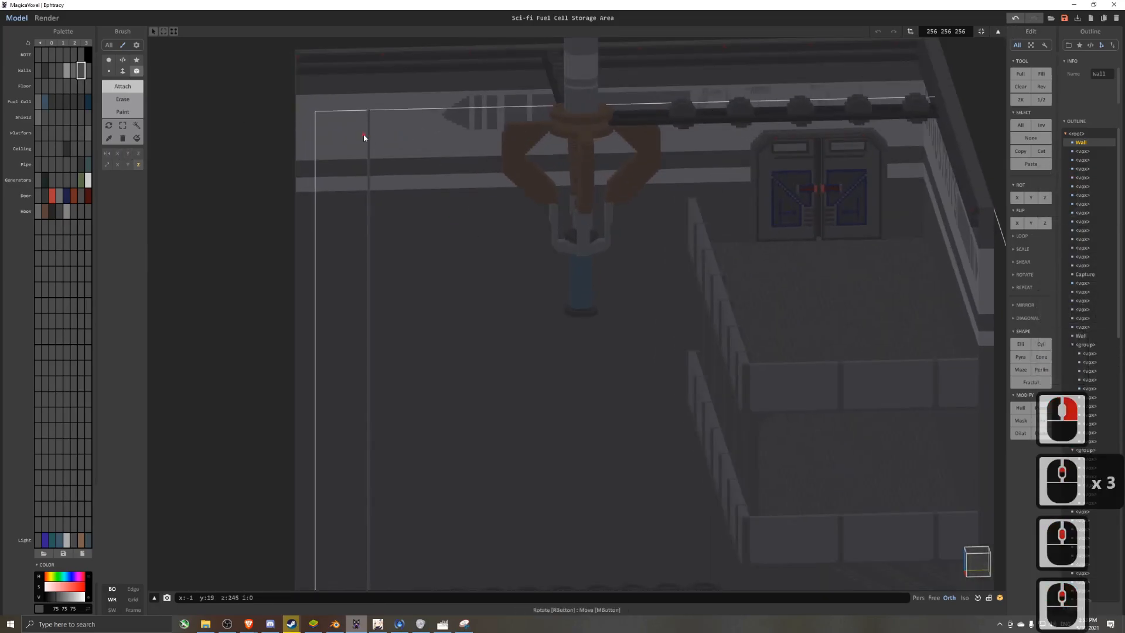
scroll(370, 116, "up", 2)
right_click_drag(370, 116, 414, 113)
left_click(344, 101)
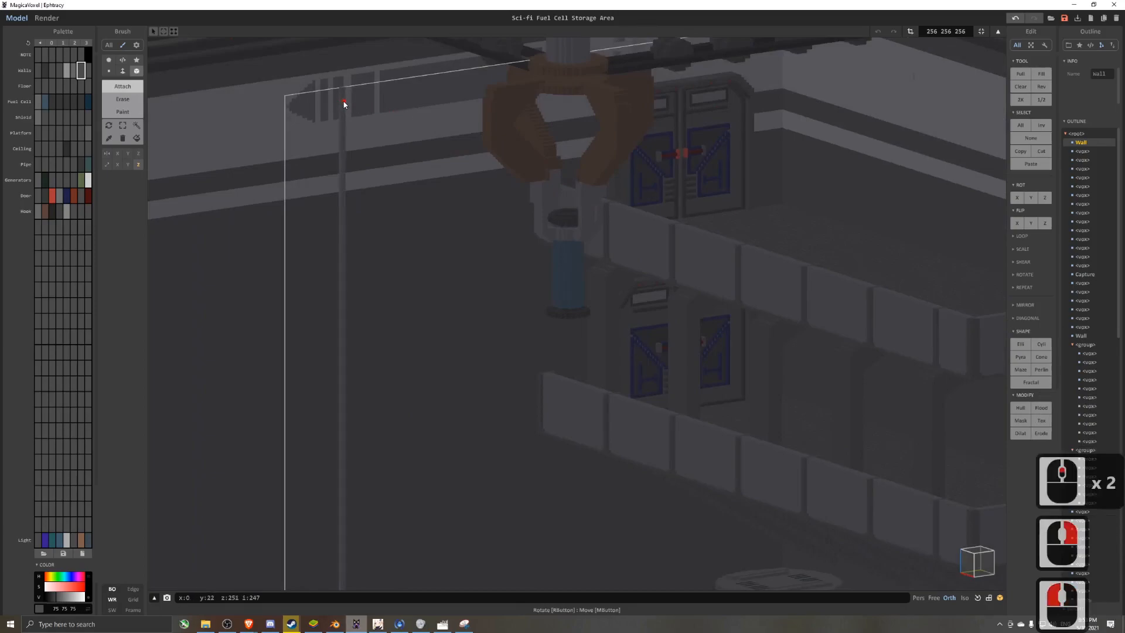
right_click_drag(343, 105, 326, 103)
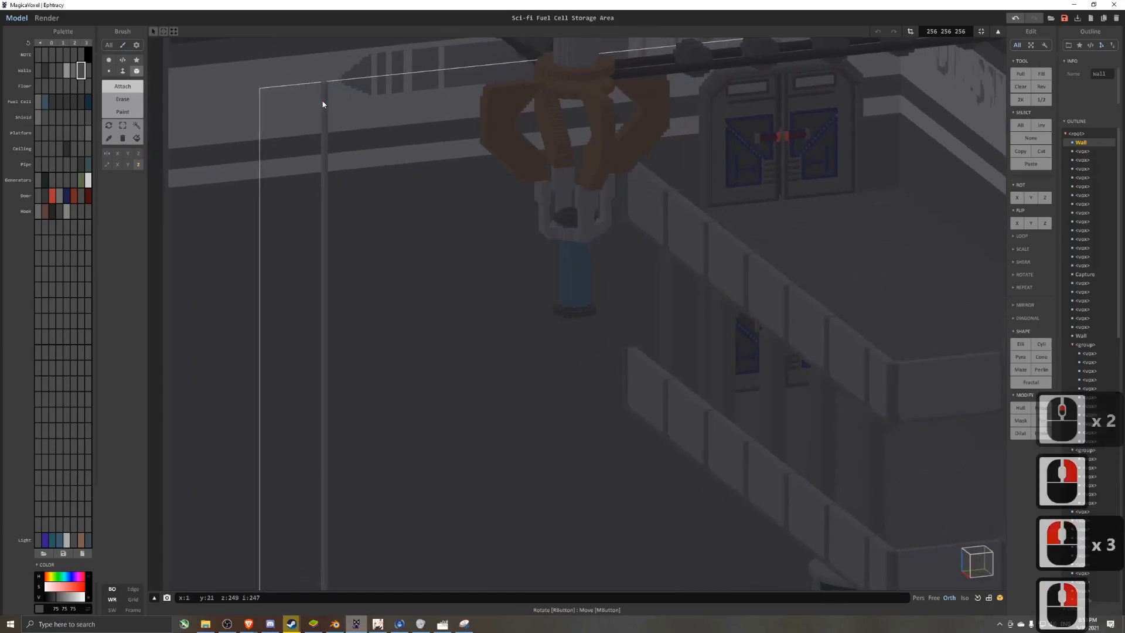
key("ctrl+z")
key("ctrl+z")
left_click(326, 95)
key("ctrl+z")
left_click(322, 99)
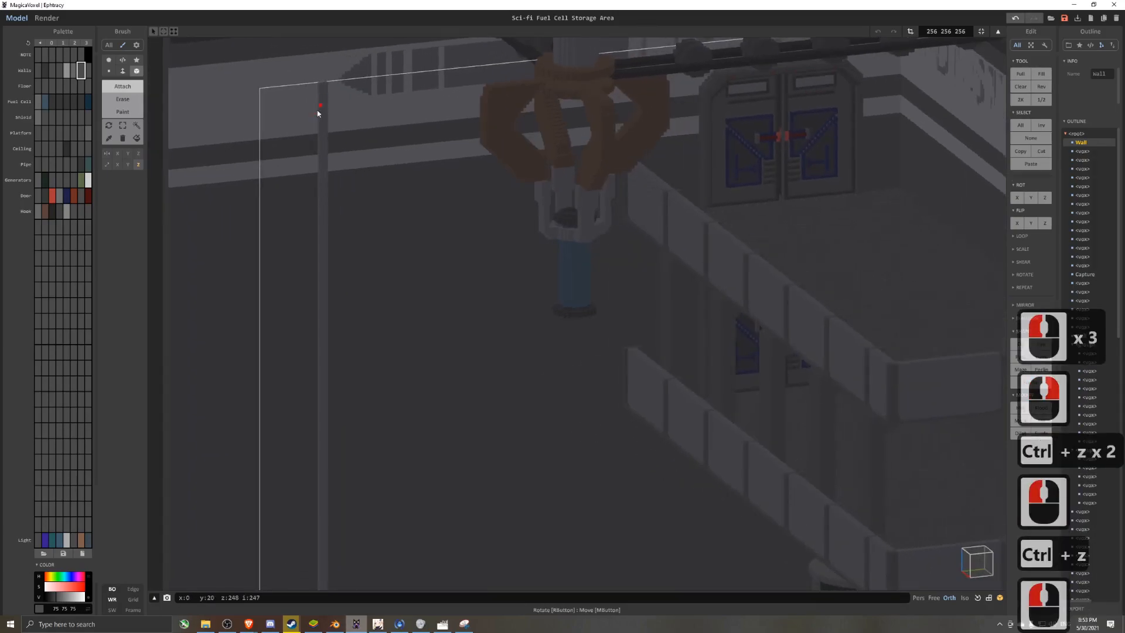
left_click(125, 71)
left_click(322, 114)
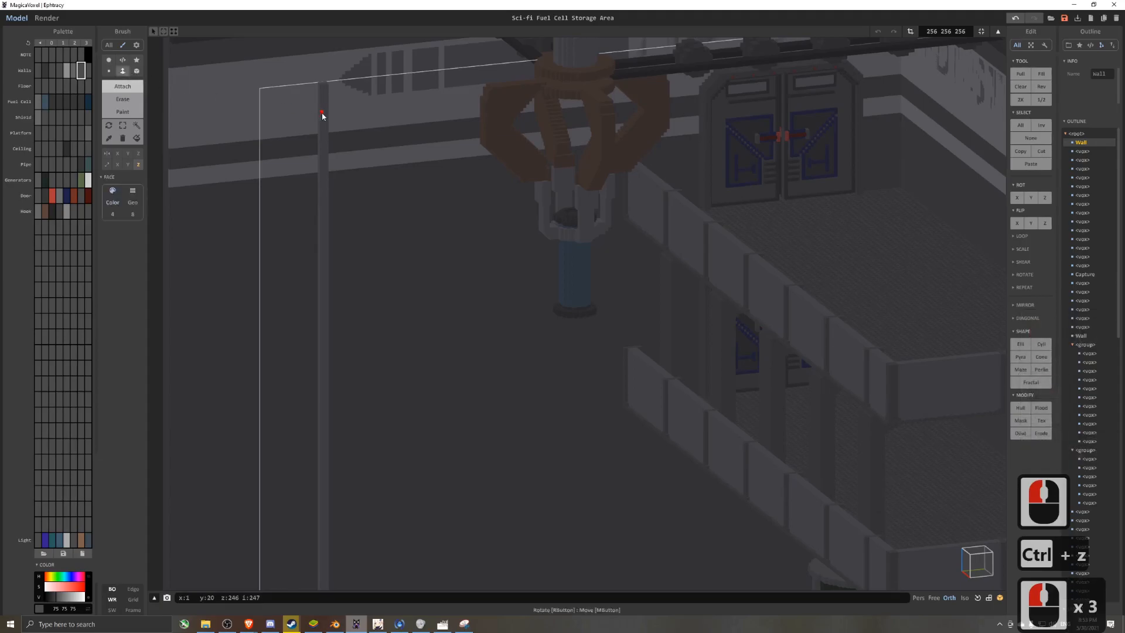
- Fit the model's bounds to the post and return to the world view
left_click(981, 32)
scroll(550, 253, "down", 6)
right_click_drag(550, 253, 516, 328)
scroll(516, 328, "down", 5)
key("Tab")
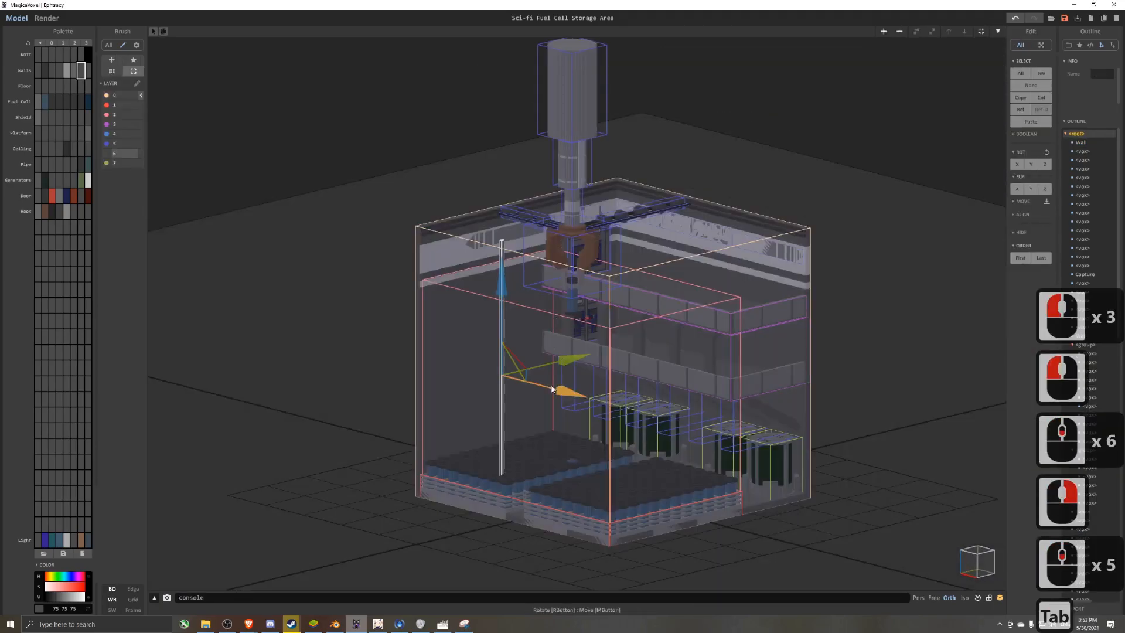
- Move the post back against the left wall and duplicate it along that wall
left_click_drag(500, 365, 491, 363)
right_click_drag(491, 363, 426, 378)
scroll(519, 334, "up", 4)
right_click_drag(518, 336, 498, 338)
scroll(499, 338, "up", 3)
middle_click_drag(498, 338, 515, 279)
left_click_drag(515, 279, 728, 269, "shift")
- Delete the surplus post copies to keep an evenly spaced row along the left wall
left_click(408, 264)
left_click(481, 264, "shift")
left_click(480, 163)
key("Delete")
left_click(554, 234)
left_click(482, 249, "shift")
left_click(409, 261, "shift")
left_click(554, 262)
key("Delete")
- Duplicate four of the posts along the left wall, then delete the overlapping copy and the one beyond the wall
left_click(698, 265)
left_click(553, 252, "shift")
left_click(481, 210, "shift")
left_click(409, 170, "shift")
left_click_drag(643, 271, 934, 262, "shift")
middle_click_drag(934, 262, 782, 411)
left_click(546, 179)
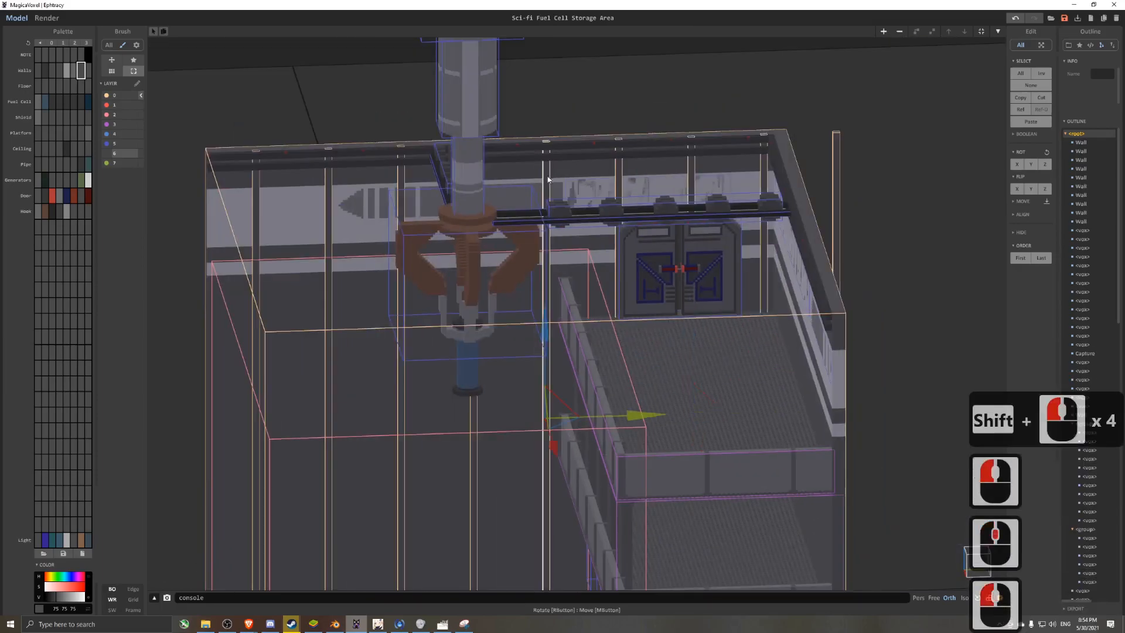
key("Delete")
double_click(840, 175)
key("Tab")
key("Delete")
- Duplicate the row of eight posts, rotate the copies about Z, place them along the right wall and render the scene
left_click(766, 176)
left_click(692, 176, "shift")
left_click(620, 174, "shift")
left_click(548, 174, "shift")
left_click(401, 170, "shift")
left_click(328, 170, "shift")
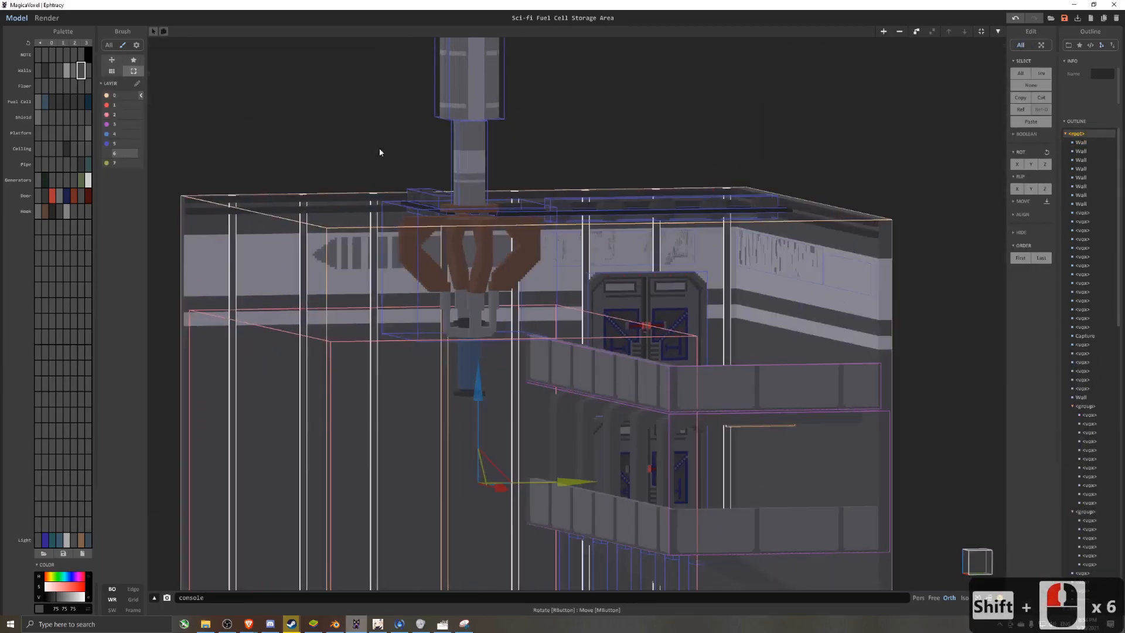
left_click_drag(590, 459, 662, 497, "shift")
left_click(1045, 165)
left_click_drag(647, 422, 774, 336)
left_click(52, 21)
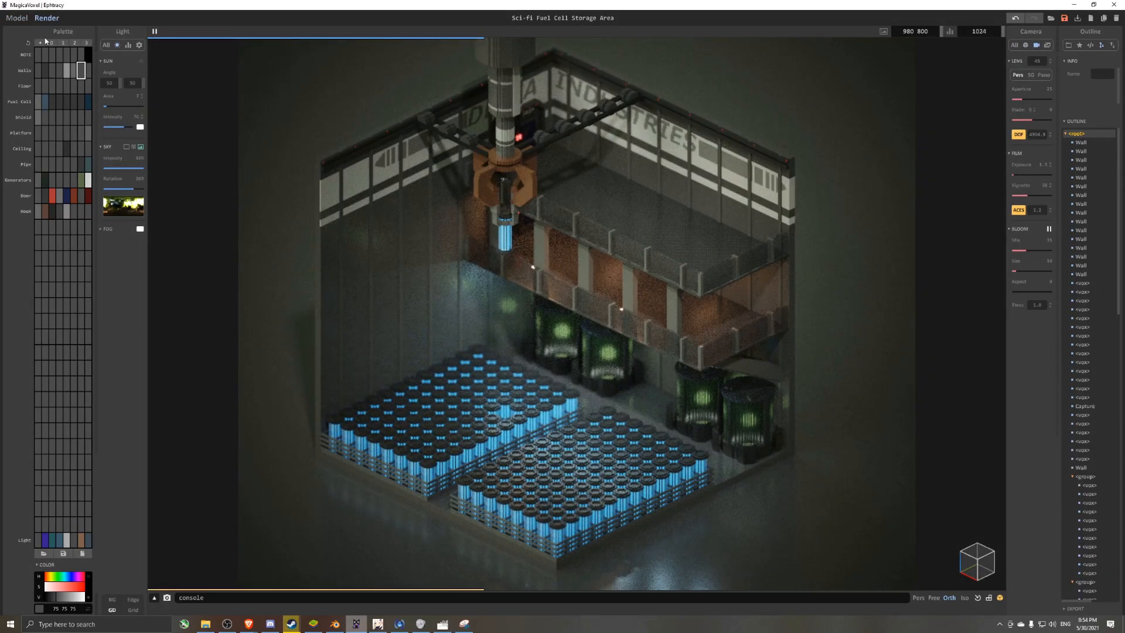
- Shift the INDUSTRIES and left-wall lettering slightly out from the walls, show layers 0 and 6, and render again
left_click(17, 18)
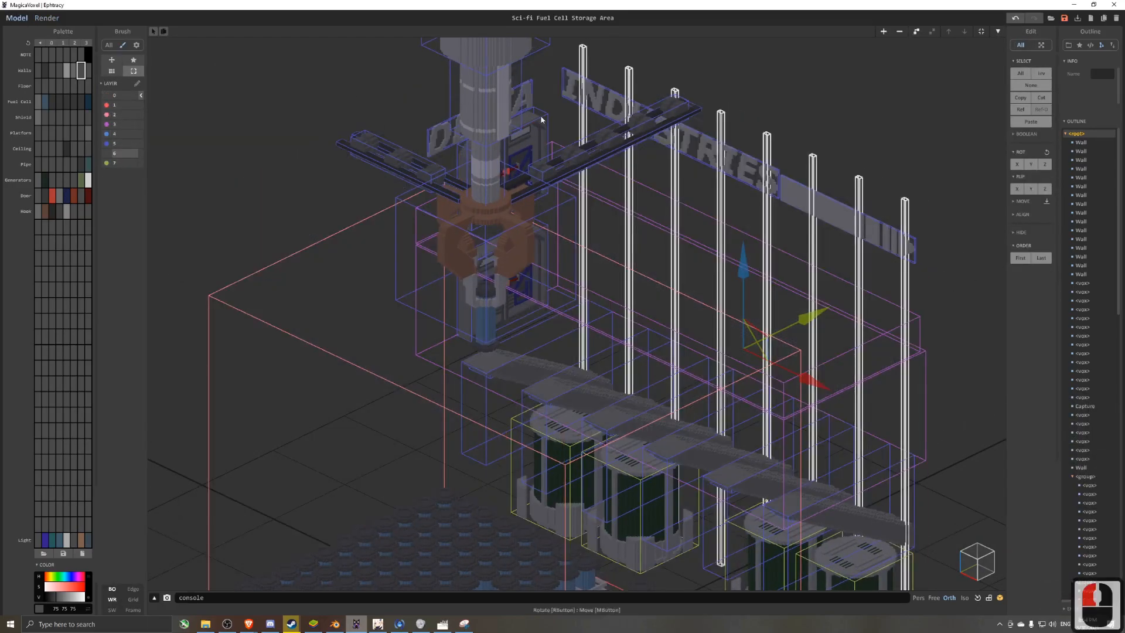
left_click(697, 144)
left_click_drag(735, 104, 731, 105)
left_click(525, 99)
left_click_drag(546, 151, 549, 152)
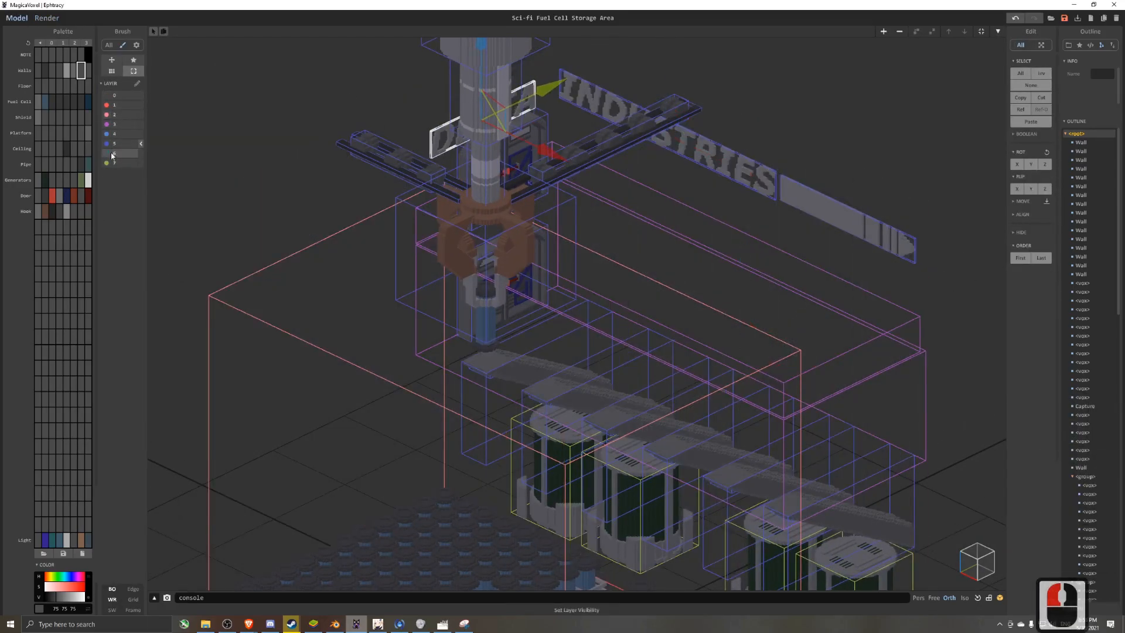
left_click(107, 95)
left_click(107, 153)
left_click(721, 92)
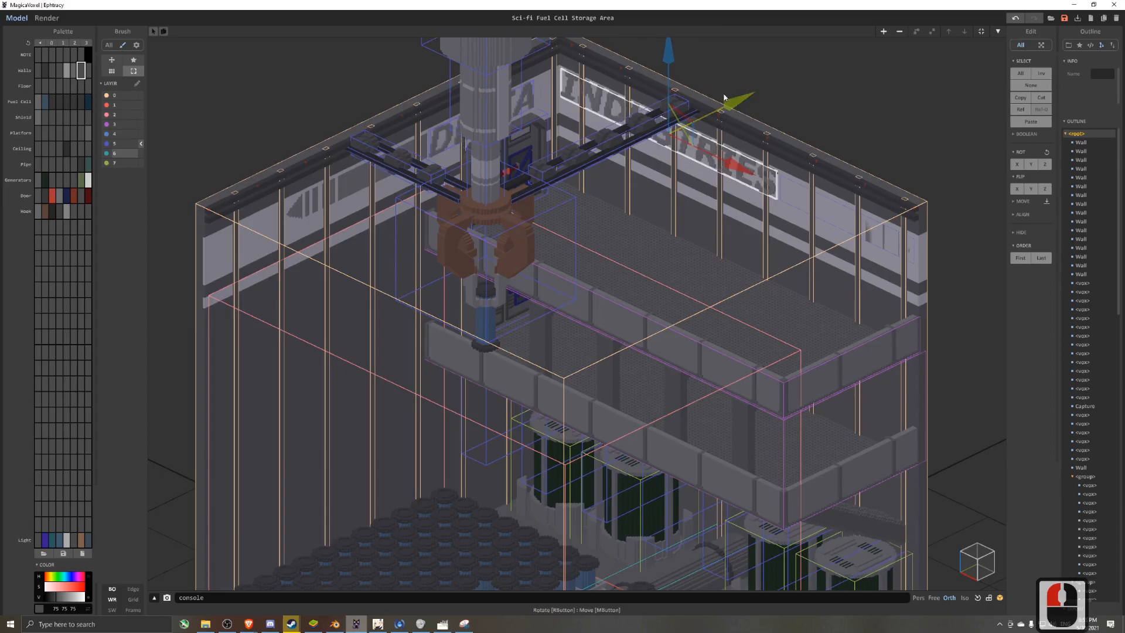
left_click(59, 23)
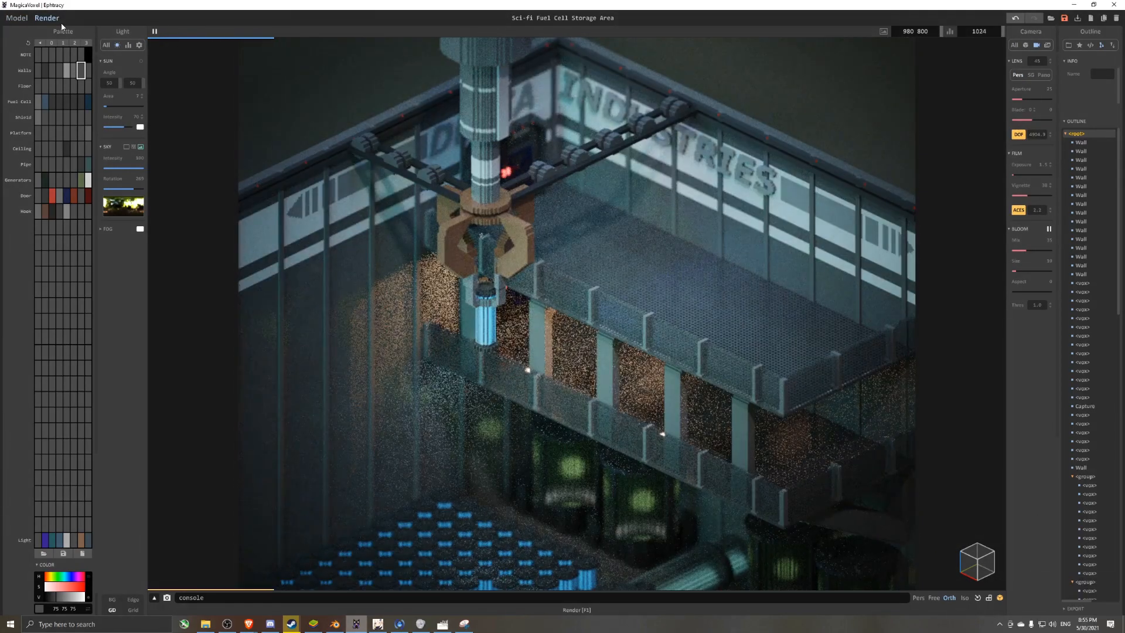
- Delete one of the overlapping INDUSTRIES lettering objects on the right wall and render the scene again
left_click(17, 18)
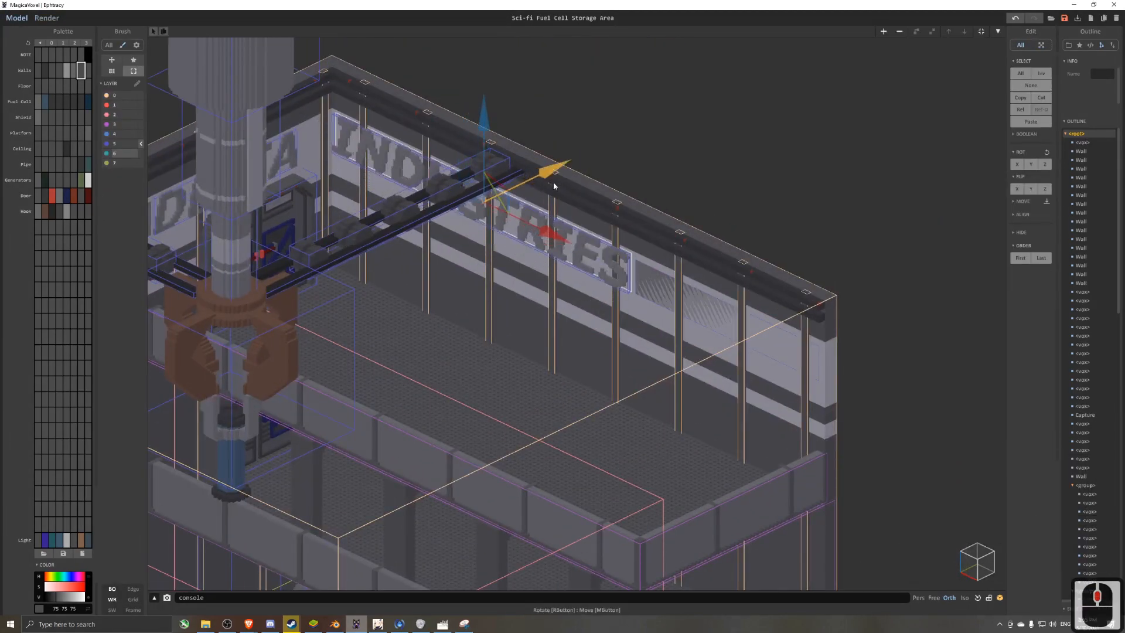
scroll(482, 207, "up", 3)
left_click(482, 207)
key("Delete")
left_click(721, 216)
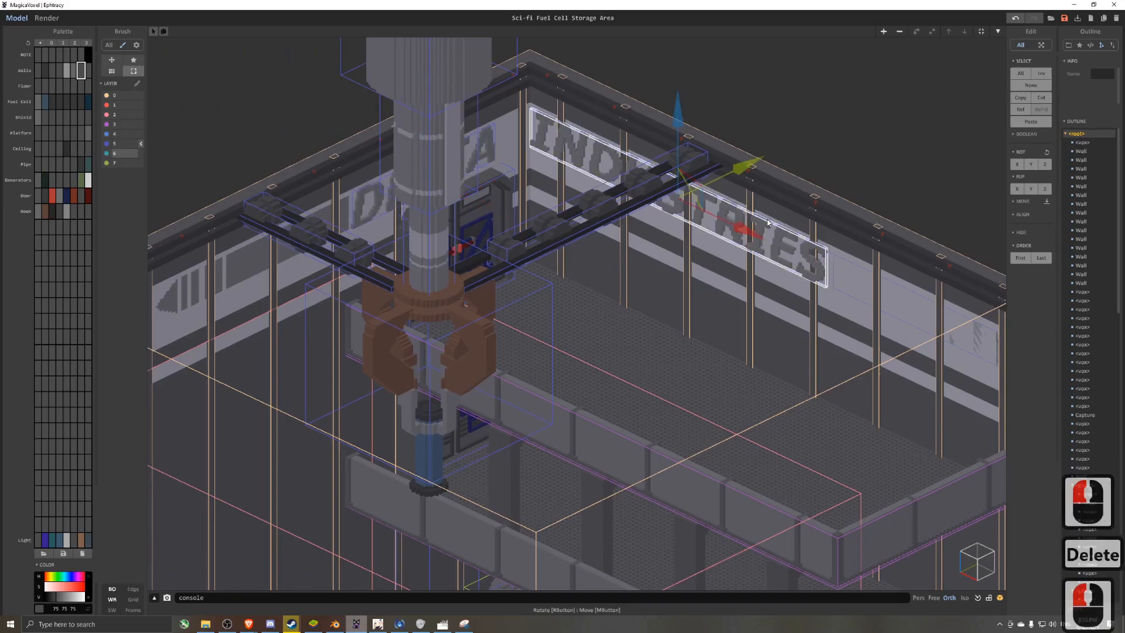
left_click(727, 220)
scroll(762, 264, "up", 2)
right_click_drag(839, 313, 787, 330)
scroll(787, 330, "up", 1)
triple_click(788, 330)
scroll(796, 190, "down", 10)
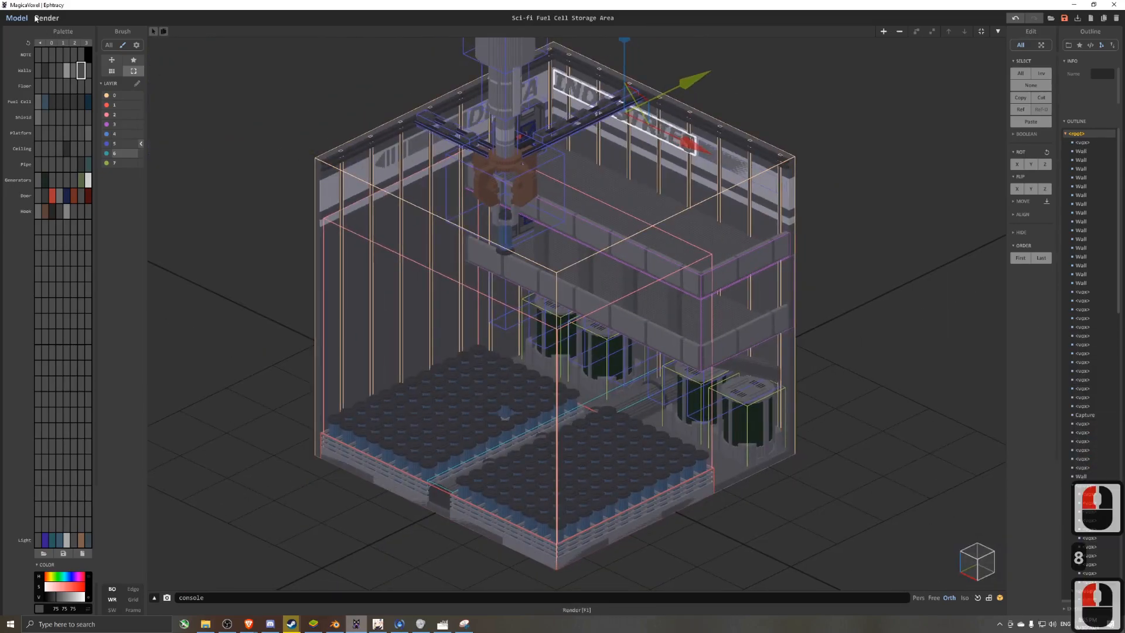
left_click(46, 18)
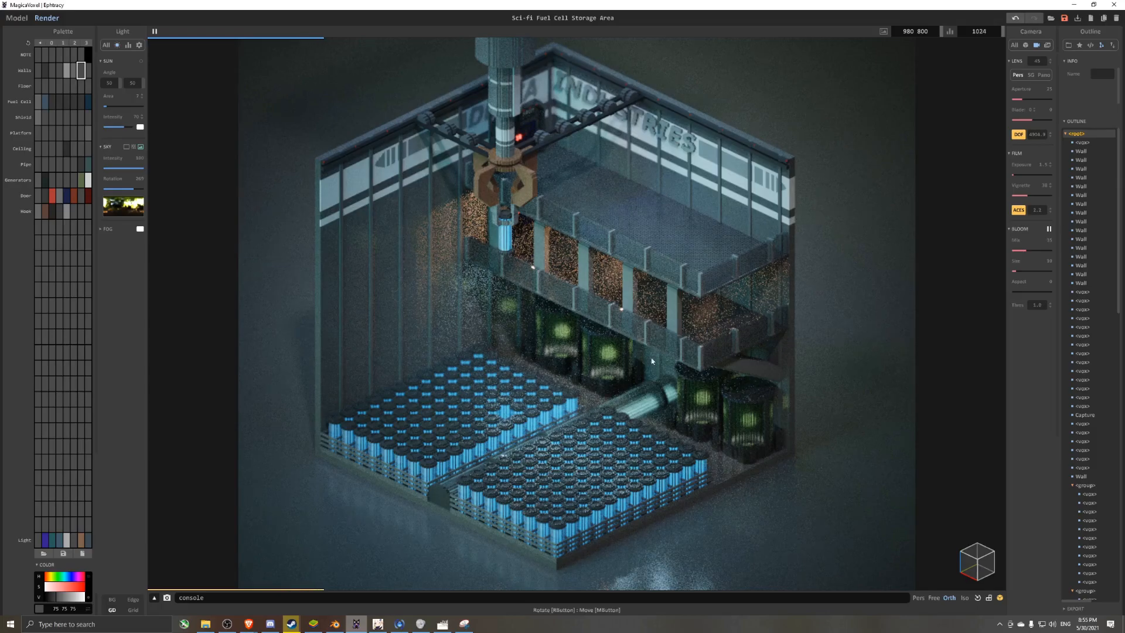
- Return to modelling and hide layers 4 and 5
left_click(17, 19)
scroll(539, 293, "up", 4)
right_click_drag(518, 310, 545, 289)
left_click(107, 144)
scroll(259, 252, "down", 6)
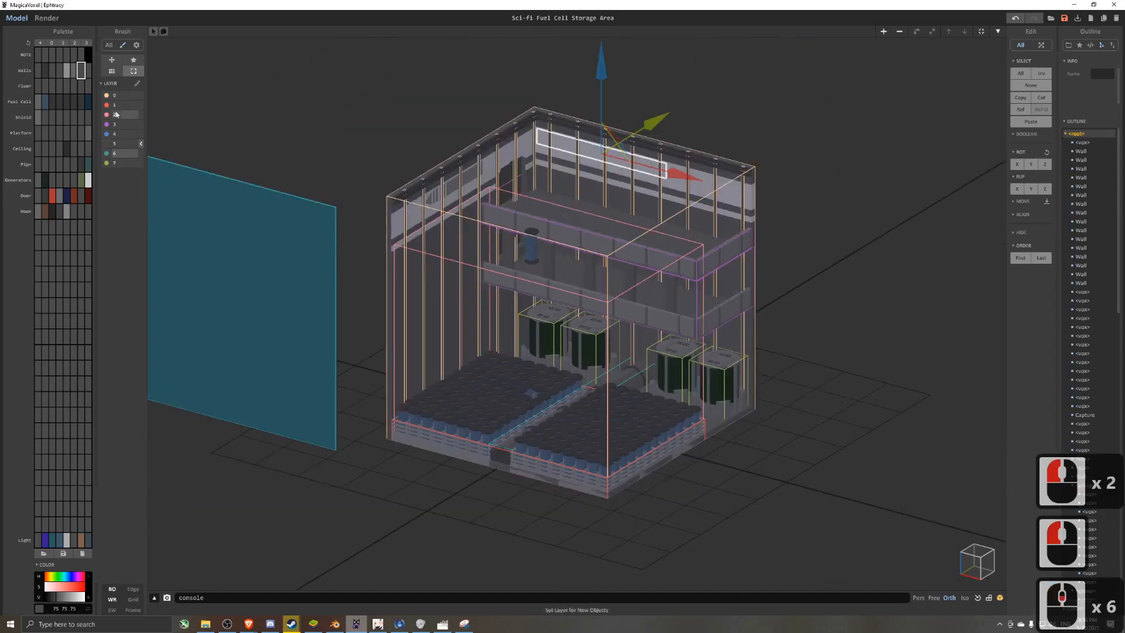
left_click(107, 135)
left_click(106, 153)
left_click(106, 153)
- Move the floor pipe between the fuel cell blocks onto layer 7 and hide layer 6
right_click_drag(557, 402, 592, 428)
middle_click_drag(610, 405, 693, 348)
scroll(693, 348, "down", 4)
right_click_drag(693, 348, 662, 343)
left_click(647, 340)
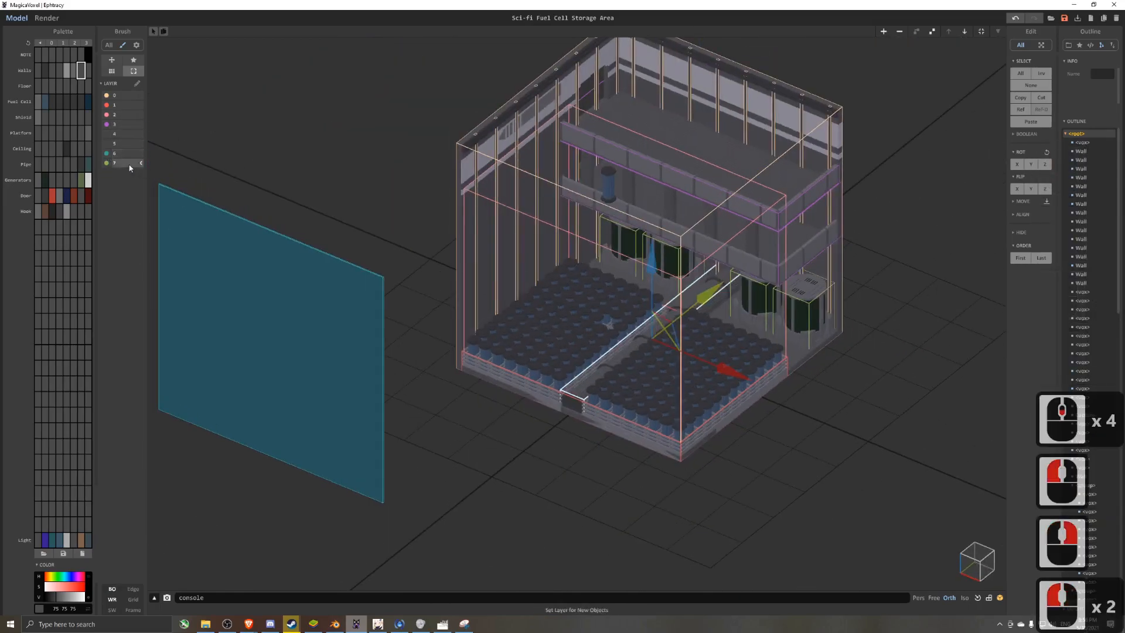
left_click(107, 153)
- Duplicate the third generator upward, clear the copy's voxels and shrink its volume to a small cube
scroll(633, 264, "up", 4)
right_click_drag(622, 263, 702, 209)
left_click(844, 239)
left_click_drag(830, 212, 832, 88, "ctrl")
key("Tab")
key("Delete")
left_click_drag(964, 32, 894, 58)
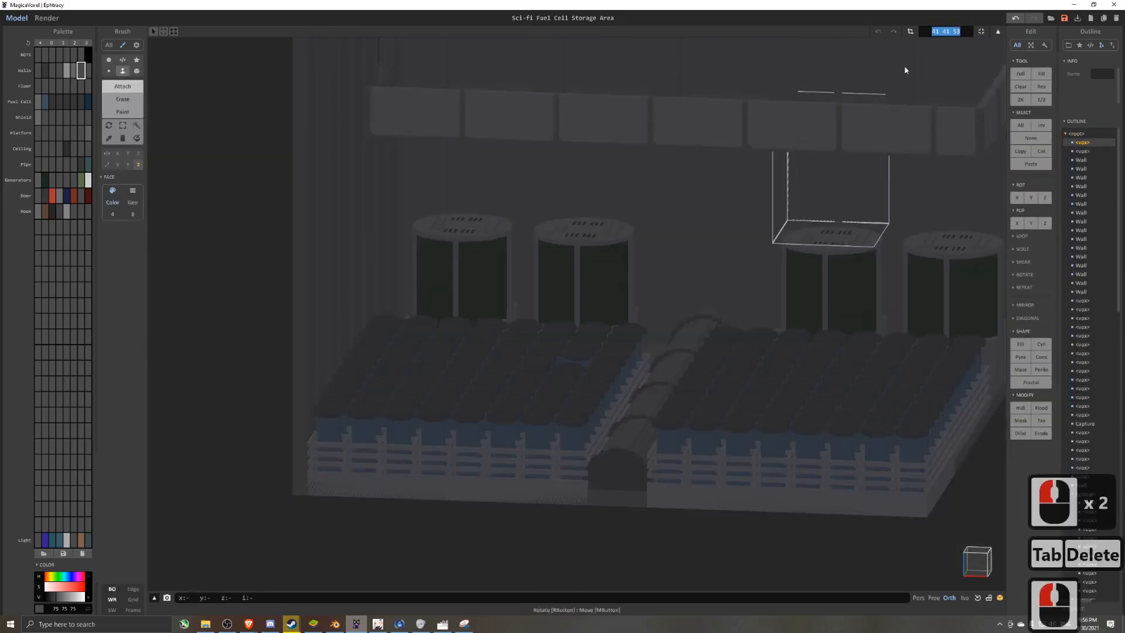
scroll(776, 273, "up", 6)
key("Tab")
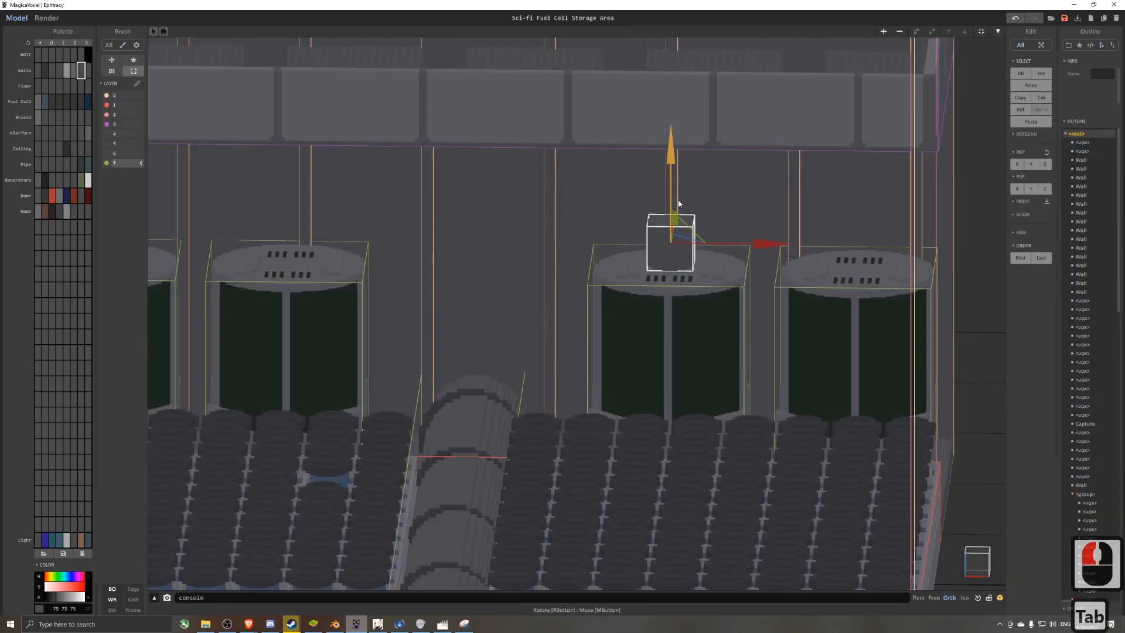
- Copy the small cube from the third generator to the left generator pair, duplicate it upward and merge the post pieces
key("Tab")
key("Tab")
left_click_drag(756, 245, 236, 241, "shift")
middle_click_drag(410, 231, 630, 209)
left_click_drag(417, 171, 416, 133, "shift")
left_click(509, 222, "shift")
left_click(323, 221, "shift")
key("u")
- Duplicate the merged posts onto the right generator pair and merge the overlapping pieces there into one object
left_click_drag(514, 198, 1083, 201, "shift")
middle_click_drag(890, 226, 862, 232, "shift")
left_click(882, 226, "shift")
left_click(708, 235, "shift")
key("u")
- Duplicate the left generator pair's merged posts upward as the base for a horizontal connector
scroll(586, 228, "down", 3)
left_click(503, 223)
left_click_drag(429, 173, 429, 134, "shift")
key("minus")
key("minus")
key("0")
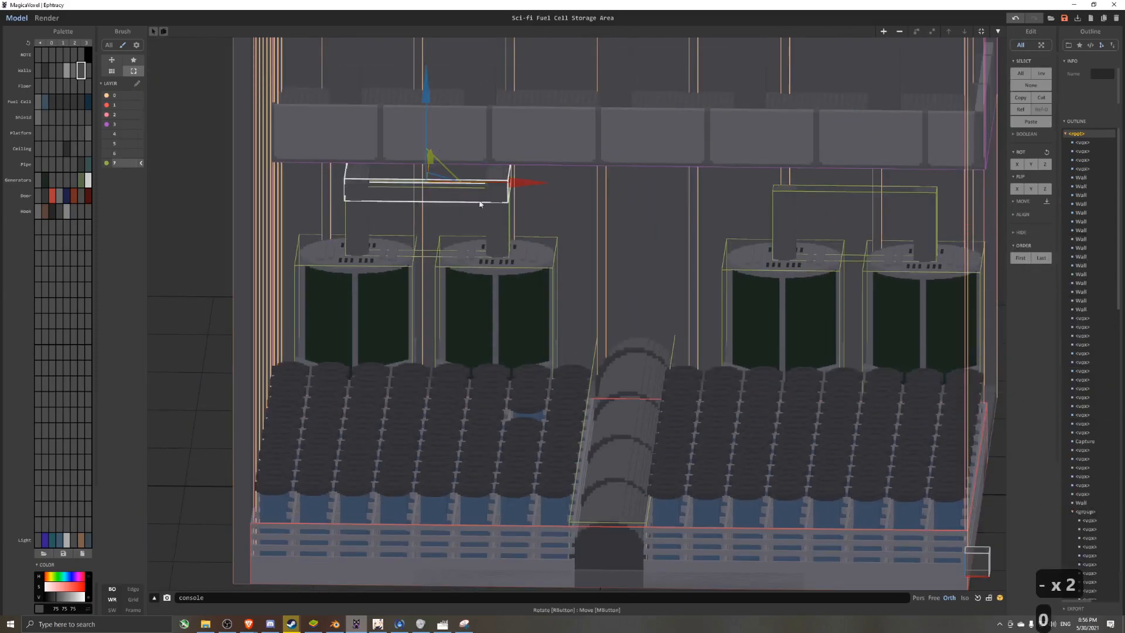
- Form a horizontal beam above the left generator pair, duplicate it along its length and merge the pieces
scroll(528, 206, "up", 1)
right_click_drag(545, 208, 510, 213)
middle_click_drag(510, 213, 484, 264)
scroll(528, 246, "up", 2)
key("minus")
right_click_drag(556, 238, 564, 235)
left_click_drag(448, 203, 564, 205)
key("Delete")
left_click(457, 246)
double_click(457, 246)
left_click_drag(372, 160, 497, 325)
key("Tab")
mouse_move(451, 191)
left_mouse_down()
mouse_move(462, 128)
mouse_move(481, 155)
left_mouse_up()
mouse_move(563, 204)
left_mouse_down("shift")
mouse_move(381, 202)
mouse_move(409, 203)
left_mouse_up("shift")
left_click(399, 206, "shift")
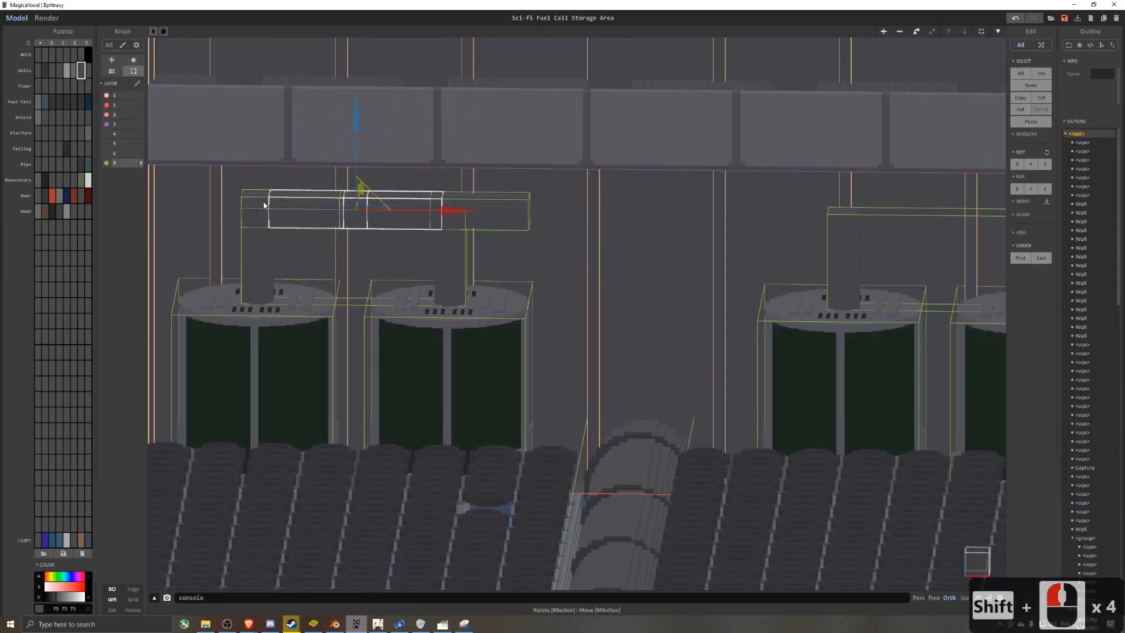
key("u")
- Open the horizontal beam for voxel editing and adjust its end so that it meets the generator post
middle_click_drag(508, 226, 641, 232)
double_click(439, 214)
right_click_drag(645, 411, 744, 444)
key("5")
key("5")
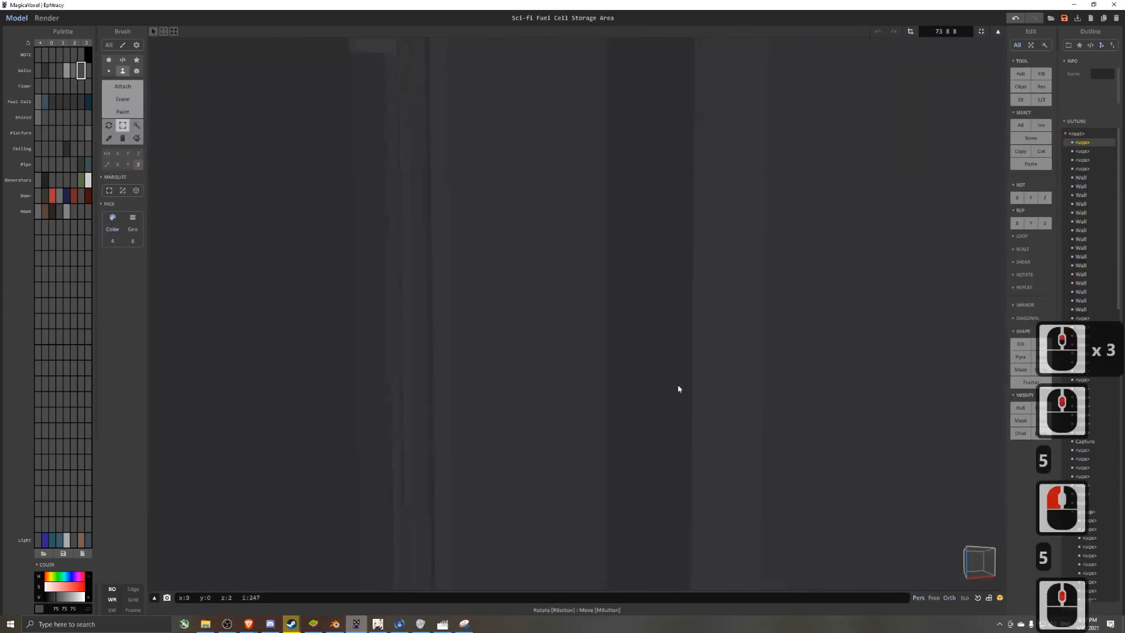
right_click_drag(676, 390, 621, 364)
scroll(622, 363, "down", 5)
left_click(136, 71)
right_click_drag(538, 308, 500, 368)
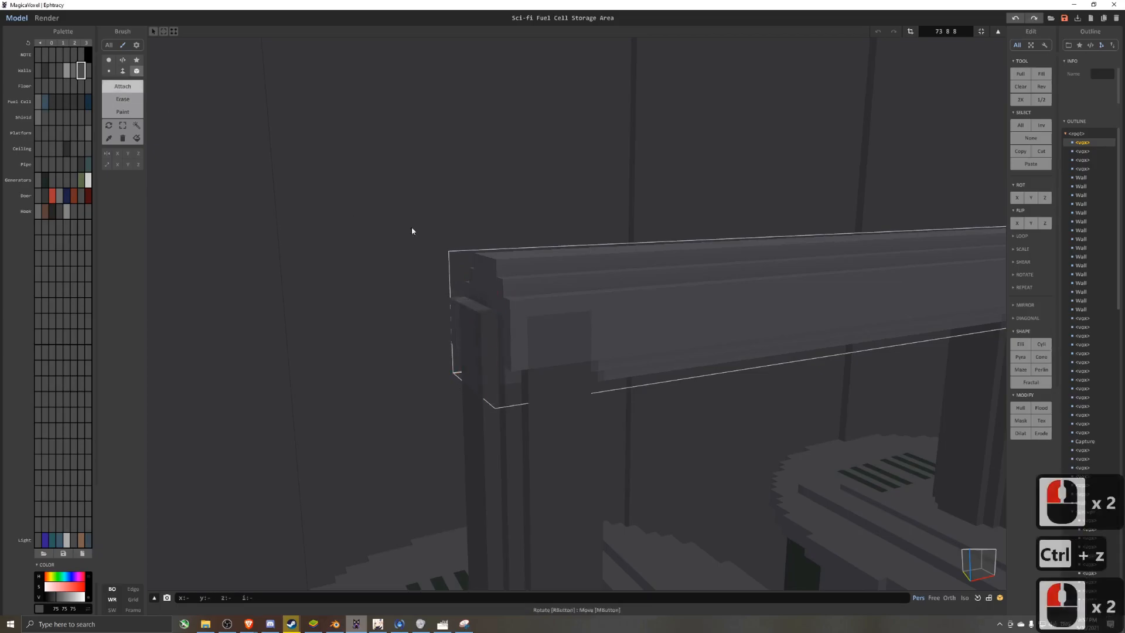
mouse_move(485, 317)
right_mouse_down()
mouse_move(452, 327)
mouse_move(693, 323)
right_mouse_up()
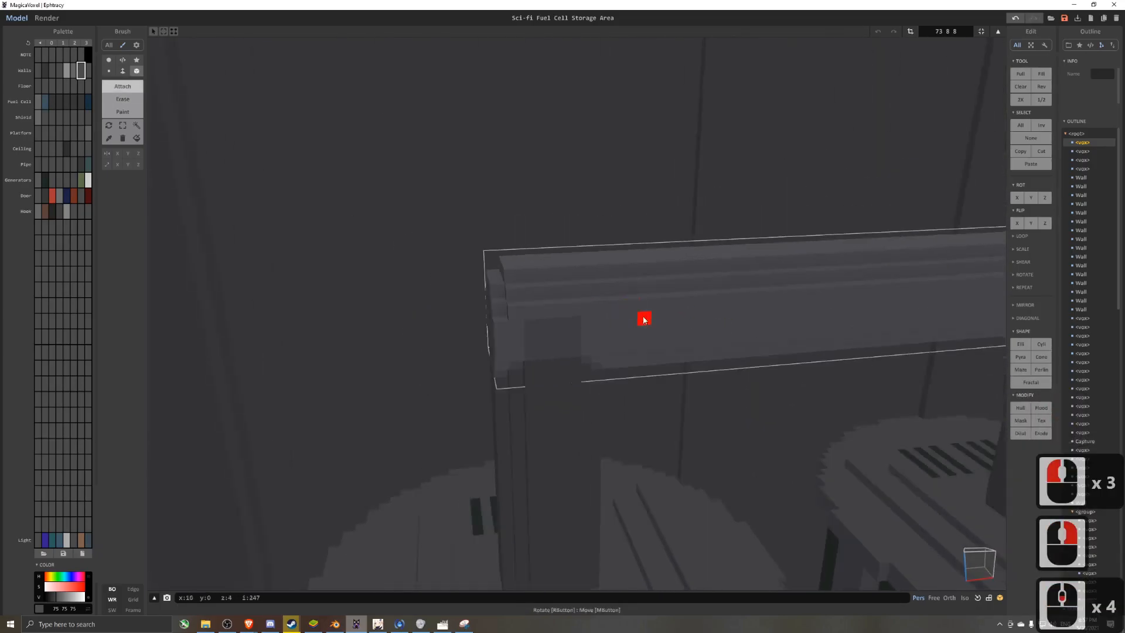
scroll(526, 288, "down", 6)
- Copy the beam over the right generator pair and into the middle gap, and merge the beam pieces
key("Tab")
scroll(419, 310, "up", 7)
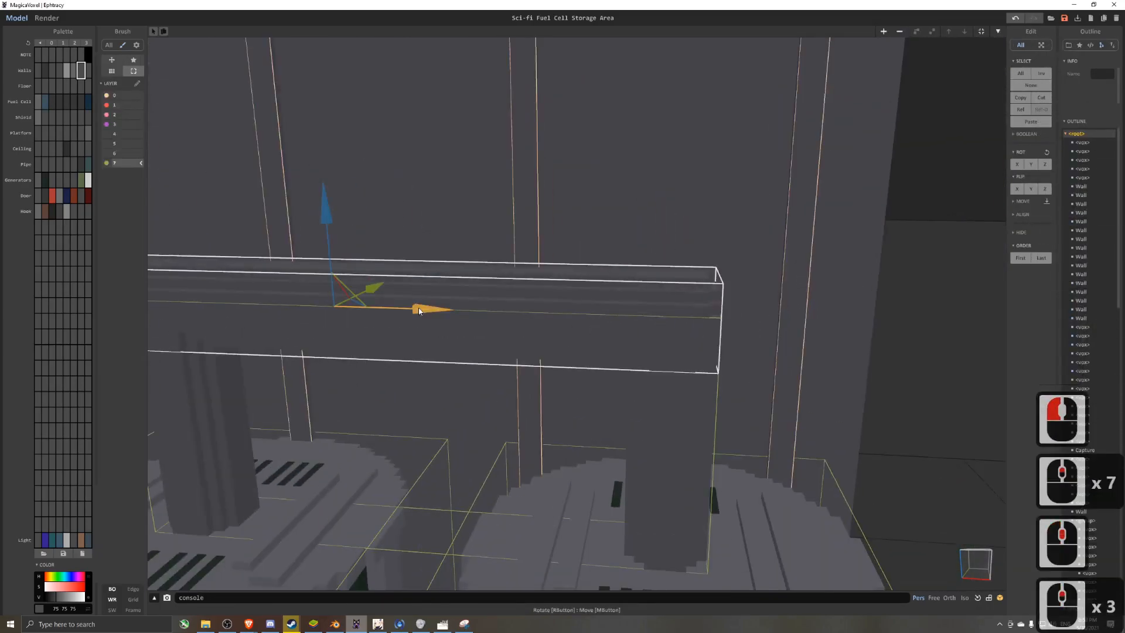
scroll(419, 310, "down", 6)
middle_click_drag(419, 310, 674, 304)
scroll(673, 305, "down", 4)
left_click_drag(879, 314, 686, 297, "shift")
scroll(721, 311, "up", 5)
left_click(769, 287, "shift")
scroll(769, 287, "down", 5, "shift")
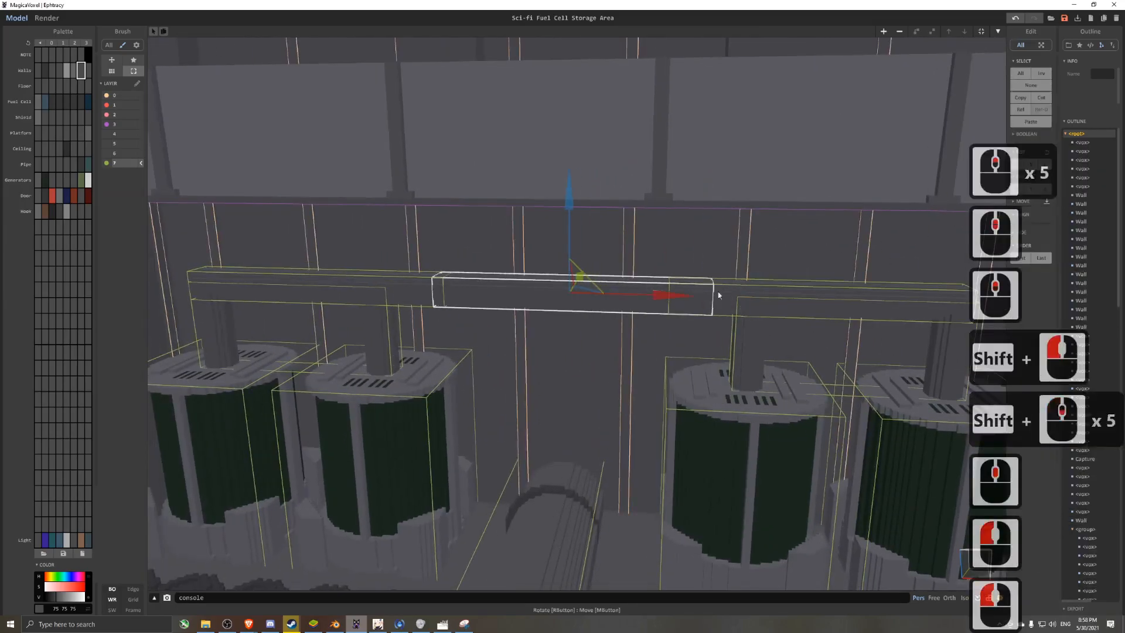
left_click(734, 304, "shift")
key("u")
- Open the floor and wall object and draw a short floor pipe in the dark Pipe colour from the second generator's base
scroll(712, 308, "down", 4)
right_click_drag(697, 311, 658, 318)
middle_click_drag(658, 337, 664, 331)
key("8")
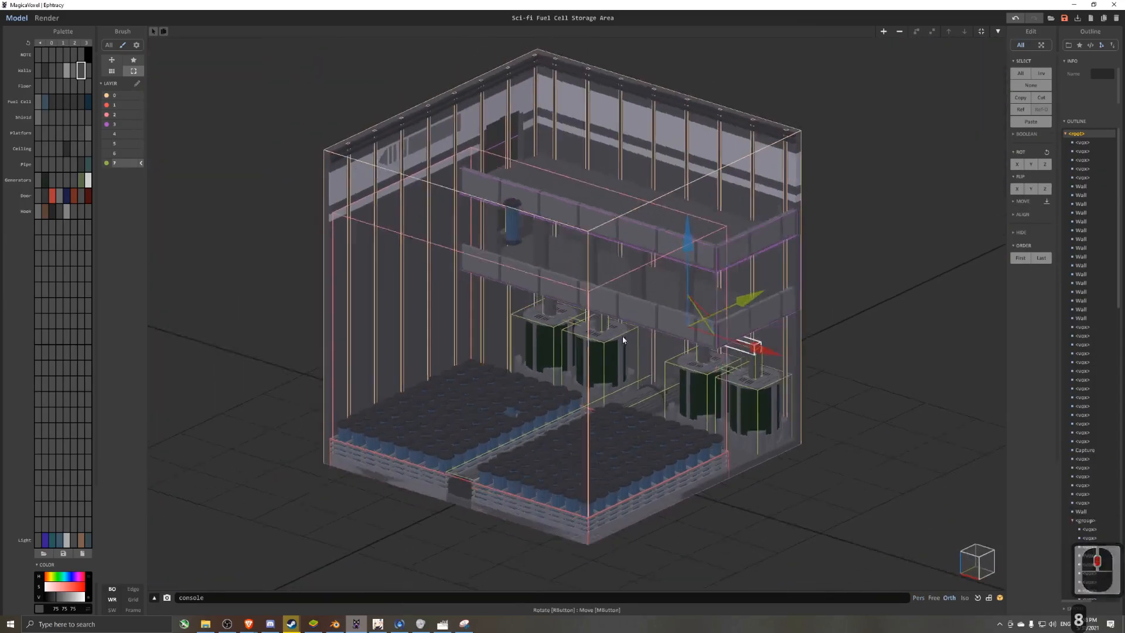
key("7")
right_click_drag(619, 340, 696, 458)
scroll(697, 458, "up", 3)
middle_click_drag(696, 458, 607, 322)
scroll(607, 321, "up", 3)
double_click(606, 323)
scroll(563, 328, "up", 5)
left_click_drag(552, 328, 547, 367)
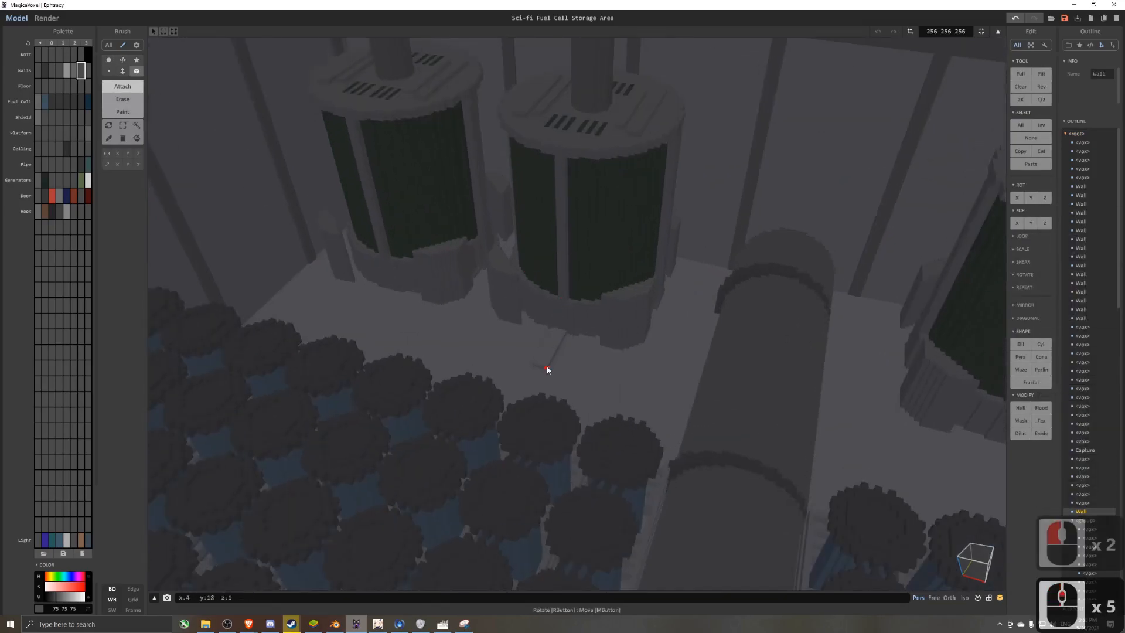
scroll(548, 370, "up", 3)
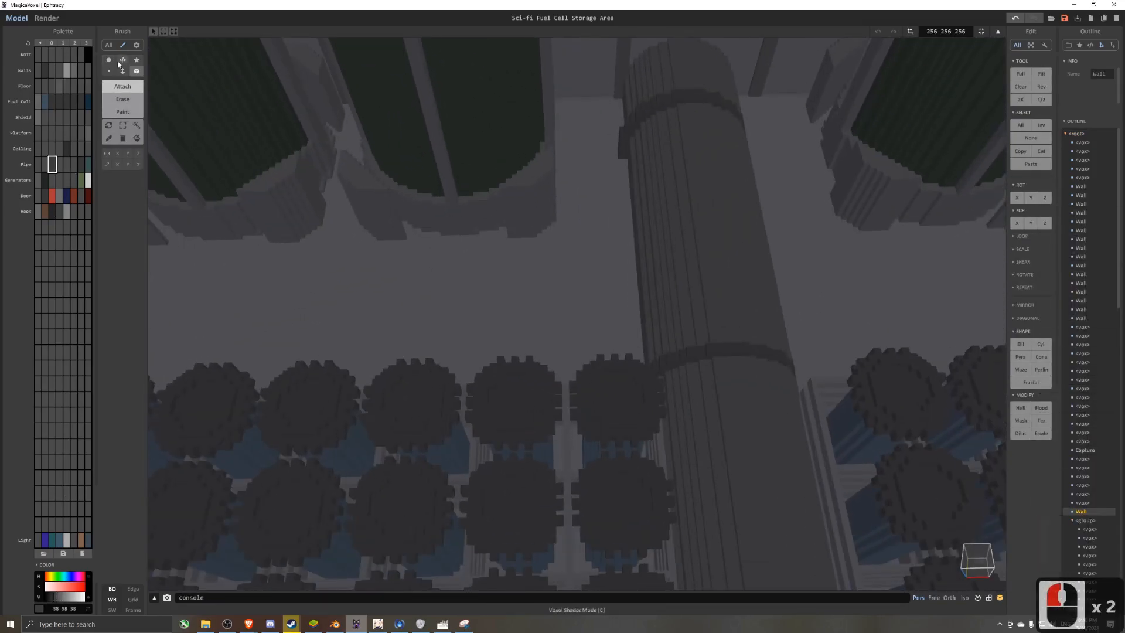
scroll(554, 376, "up", 2)
right_click_drag(563, 381, 527, 349)
scroll(527, 350, "up", 5)
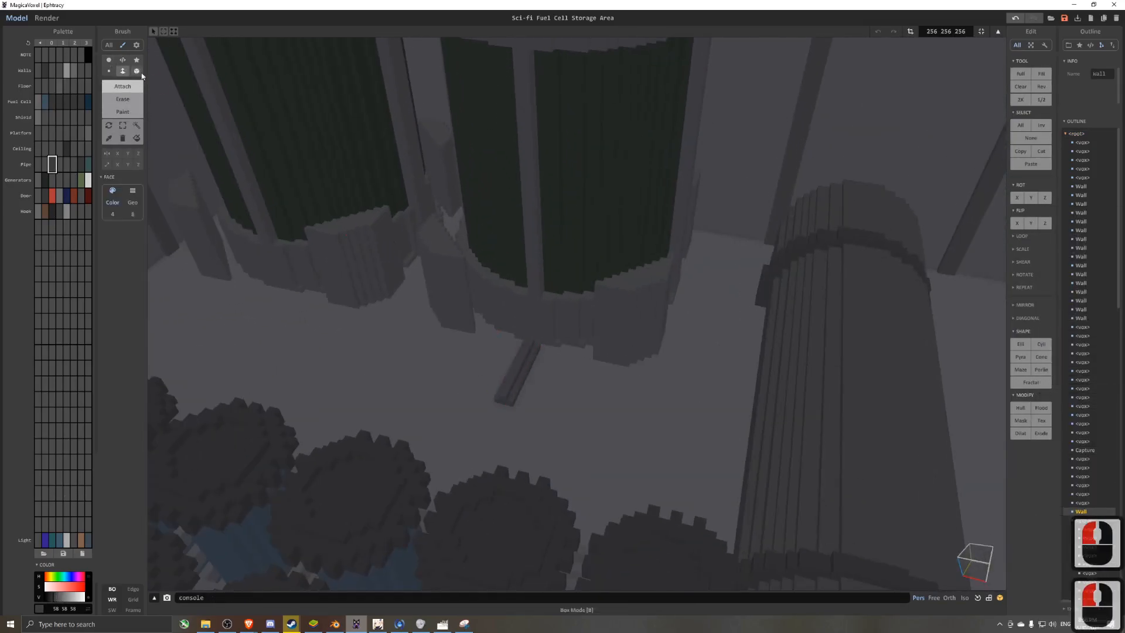
- Draw a floor pipe run from the end of the short pipe to the large central pipe and complete the corner
left_click(136, 71)
left_click_drag(520, 428, 762, 513)
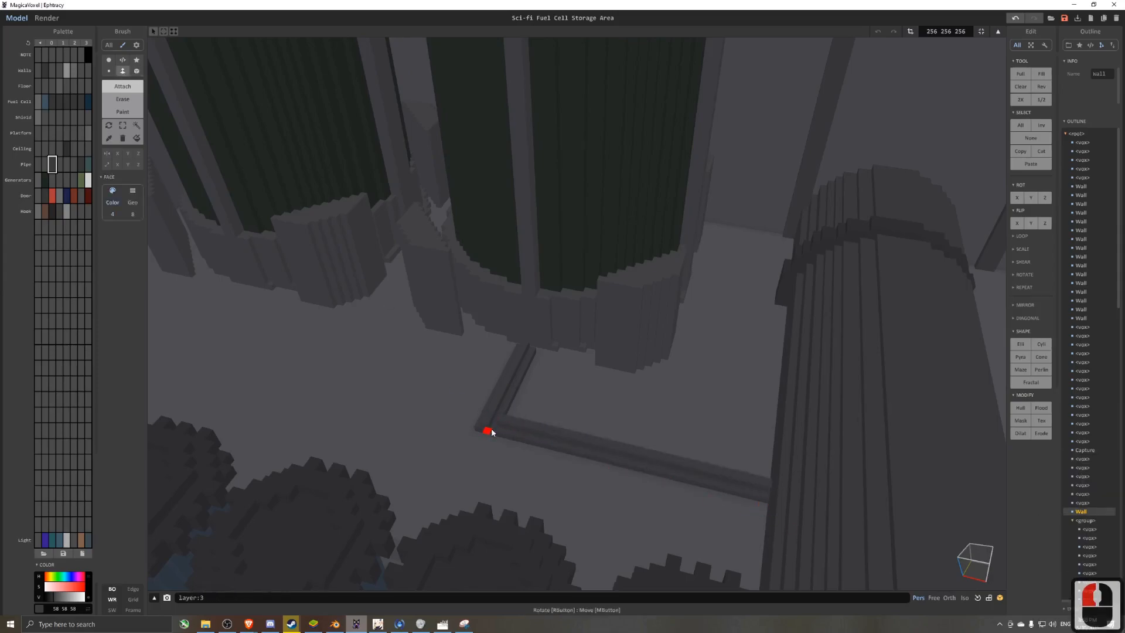
scroll(492, 432, "up", 6)
middle_click_drag(515, 425, 570, 427)
left_click(137, 71)
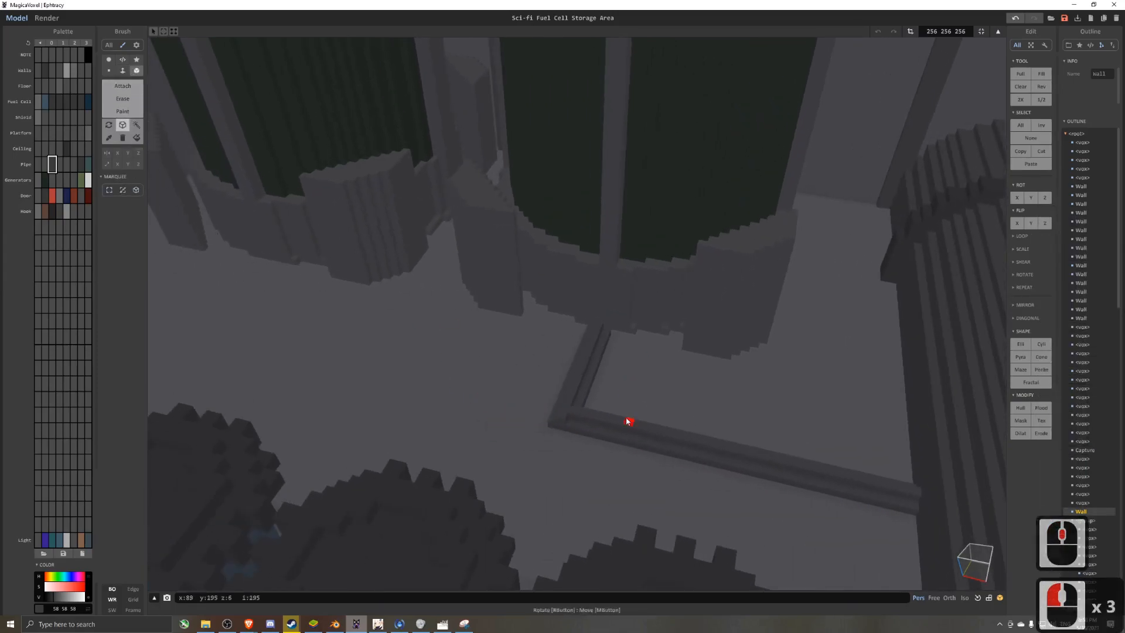
- Extend the floor pipe run toward the first generator by pasting copies of its straight section end to end
left_click_drag(621, 422, 828, 486)
key("ctrl+c")
key("ctrl+v")
left_click_drag(760, 463, 453, 388, "ctrl")
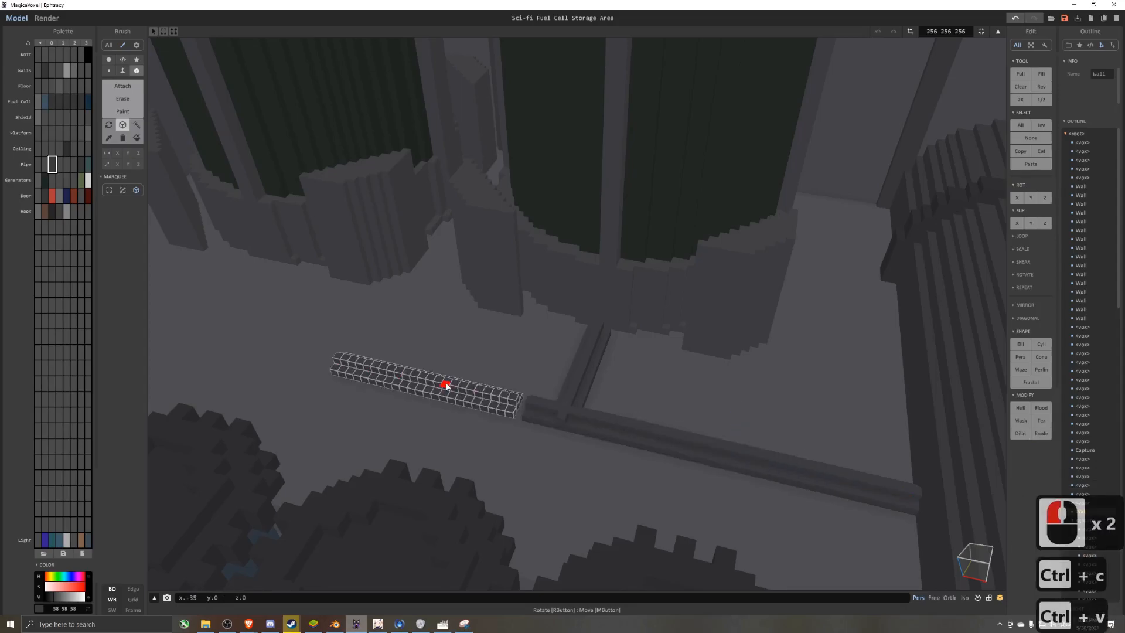
middle_click_drag(453, 387, 543, 398)
key("ctrl+c")
key("ctrl+v")
left_click_drag(543, 399, 433, 372, "ctrl")
middle_click_drag(432, 373, 515, 384)
- Copy the short connecting pipe from the second generator and place it in front of the first generator
left_click_drag(769, 350, 779, 432)
key("ctrl+c")
key("ctrl+v")
left_click_drag(782, 371, 396, 316, "ctrl")
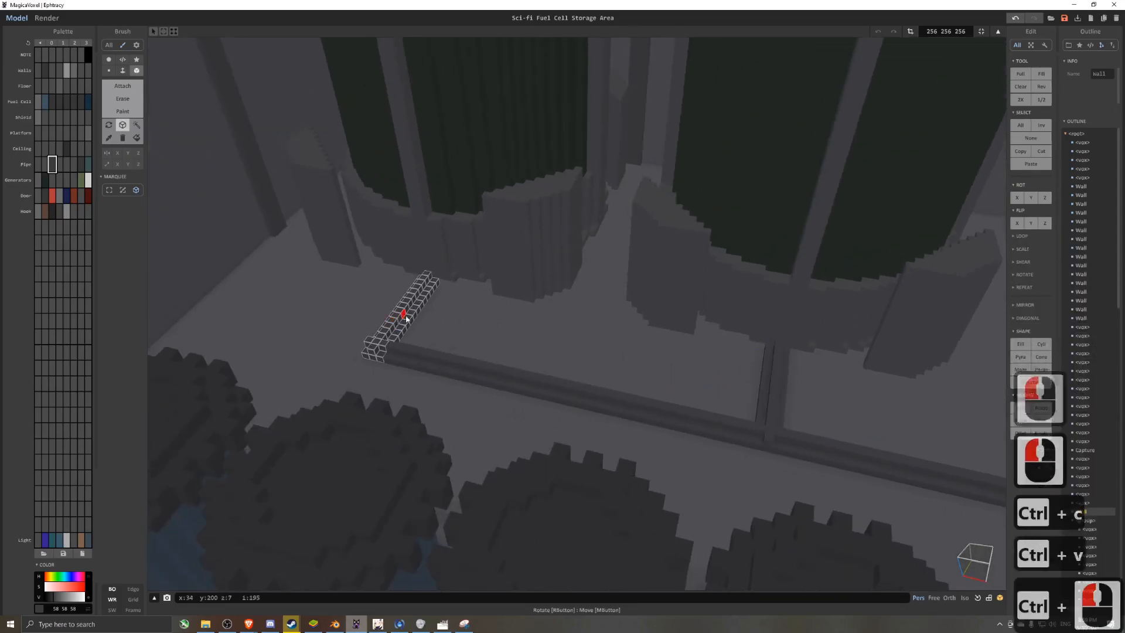
key("ctrl+d")
- Copy the whole floor pipe network and place the copy in front of the right generator pair
scroll(592, 421, "down", 7)
right_click_drag(592, 421, 443, 201)
left_click(136, 125)
left_click(657, 241)
scroll(659, 246, "down", 6)
key("ctrl+c")
key("ctrl+v")
left_click_drag(445, 268, 823, 279, "ctrl")
- Flip the copied pipe network along X and align its branches with the two right generators
left_click(1030, 224)
key("ctrl+z")
left_click(1018, 224)
left_click_drag(635, 281, 638, 289, "ctrl")
scroll(638, 288, "up", 2, "ctrl")
middle_click_drag(868, 293, 691, 309, "ctrl")
scroll(691, 309, "up", 3, "ctrl")
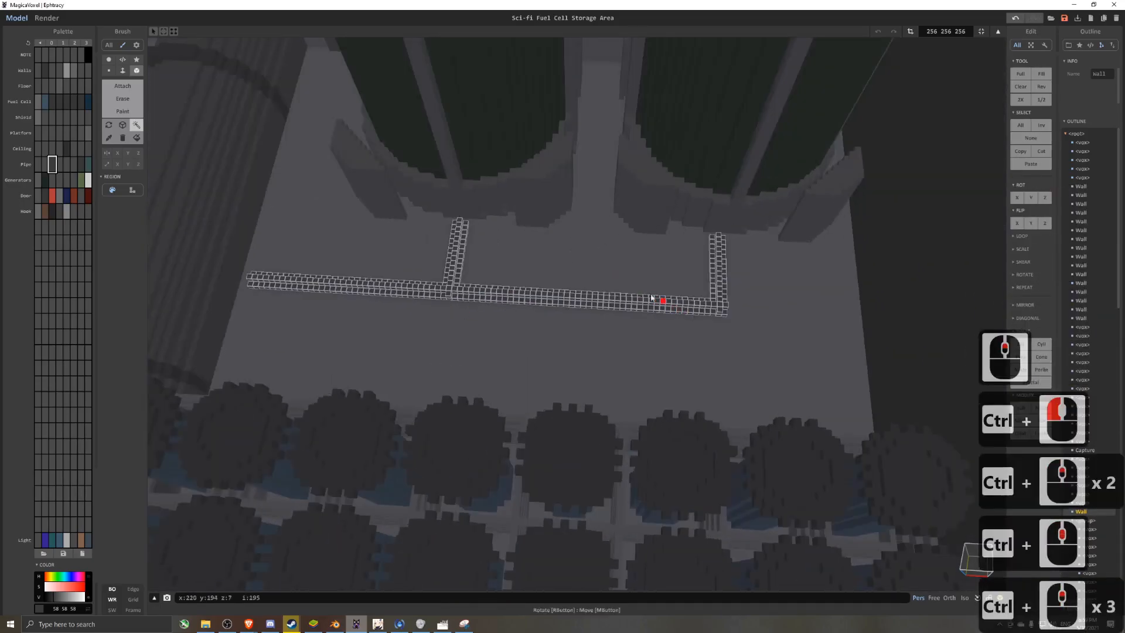
key("ctrl+d")
- Check the floor pipes on both sides of the large central pipe and render the scene
key("Tab")
left_click(504, 123)
left_click(696, 76, "shift")
left_click_drag(694, 58, 699, 59)
middle_click_drag(375, 287, 731, 304)
scroll(586, 287, "up", 2)
double_click(522, 279)
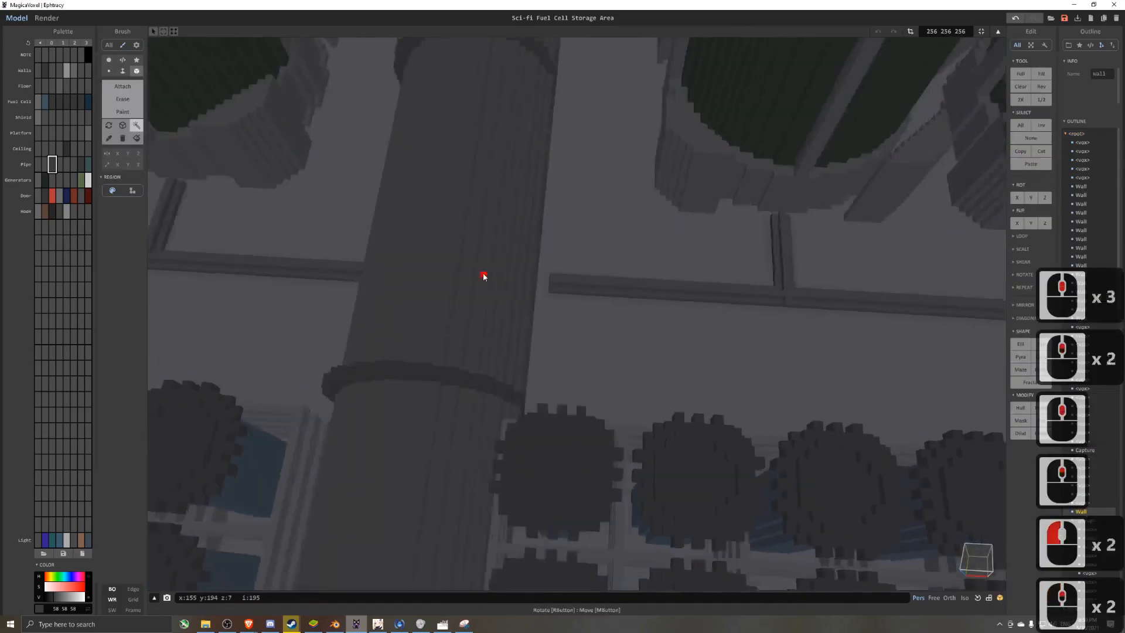
right_click_drag(522, 279, 598, 243)
scroll(514, 279, "up", 4)
scroll(492, 363, "up", 1)
middle_click_drag(490, 377, 511, 355)
scroll(511, 354, "down", 5)
left_click(55, 19)
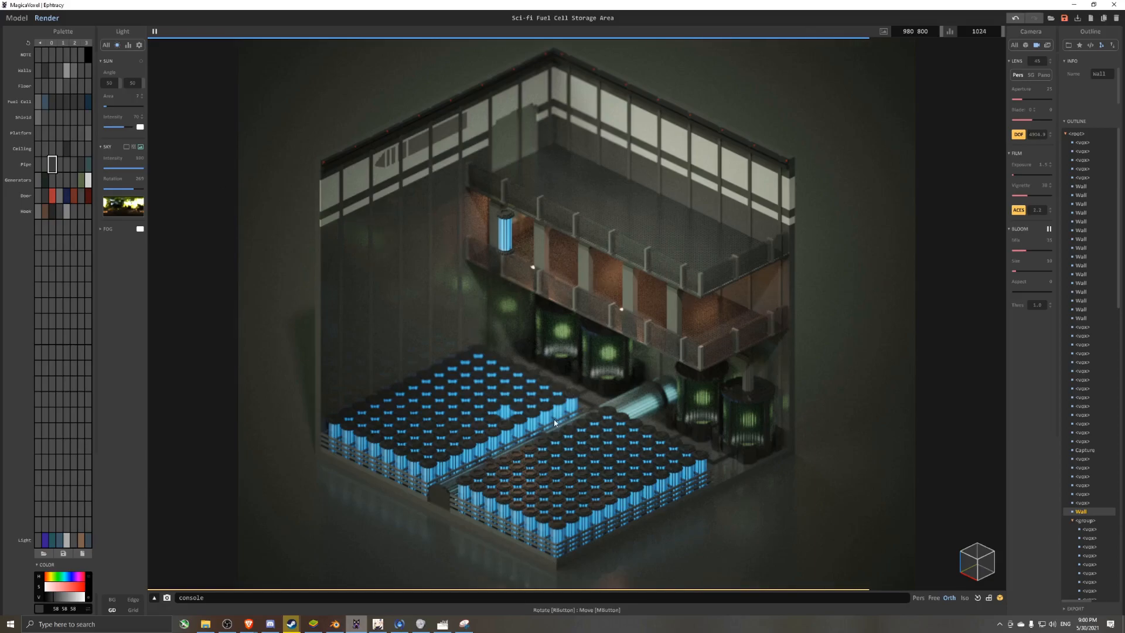
- Return to modelling, copy the floor pipe run on the left side of the central pipe and offset the copy slightly
left_click(16, 19)
scroll(484, 293, "up", 5)
right_click_drag(665, 447, 609, 352)
scroll(666, 339, "up", 3)
scroll(562, 352, "up", 4)
left_click(137, 126)
left_click(459, 387)
key("ctrl+c")
key("ctrl+v")
mouse_move(483, 402)
left_mouse_down("ctrl")
mouse_move(470, 362)
mouse_move(487, 391)
left_mouse_up("ctrl")
key("ctrl+d")
- Shift the floor pipe run on the right side of the central pipe to match the left one
scroll(487, 392, "down", 5)
middle_click_drag(733, 375, 502, 350)
scroll(502, 350, "up", 5)
right_click_drag(502, 350, 527, 375)
middle_click_drag(527, 375, 548, 319)
scroll(548, 319, "up", 5)
left_click(520, 395)
left_click_drag(520, 396, 522, 352, "ctrl")
key("ctrl+d")
- Return to modelling, make a copy of the large central pipe and rotate it upright behind the generators
scroll(547, 311, "down", 11)
right_click_drag(547, 311, 638, 314)
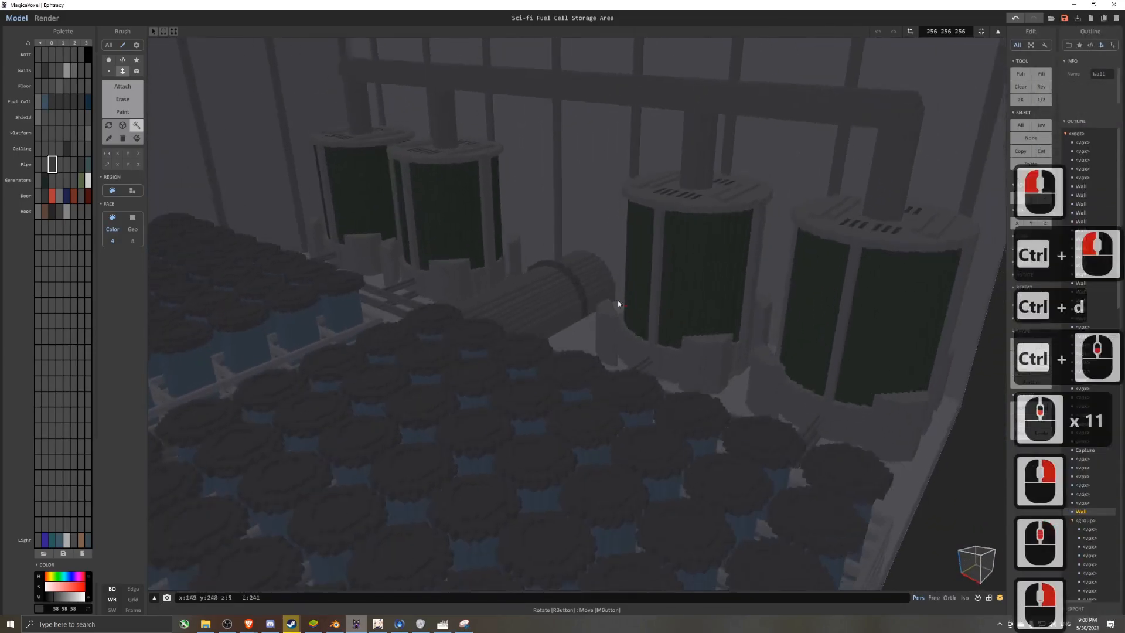
scroll(639, 314, "down", 3)
middle_click_drag(638, 313, 692, 363)
key("Tab")
left_click(666, 185)
left_click(782, 202)
scroll(782, 201, "down", 4)
left_click(470, 296)
key("0")
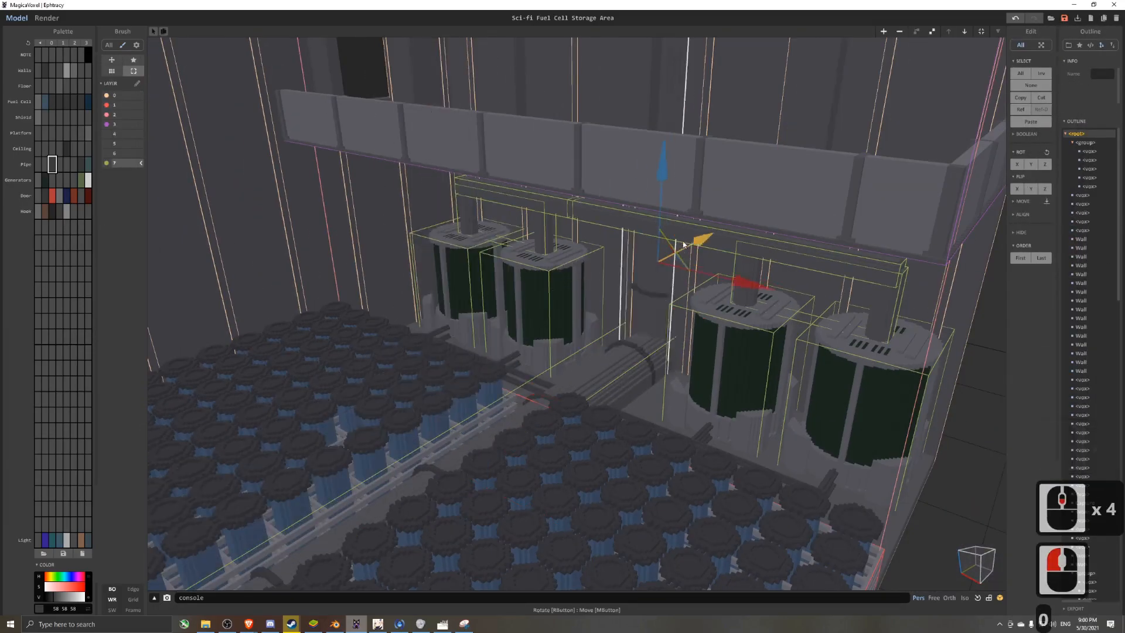
- Delete the surplus segments of the upright pipe copy at the back end of the central pipe
scroll(692, 242, "down", 8)
key("Tab")
key("Tab")
key("Tab")
left_click(596, 230)
scroll(596, 230, "up", 4)
key("Delete")
left_click(740, 122)
key("Delete")
key("Delete")
left_click(737, 282)
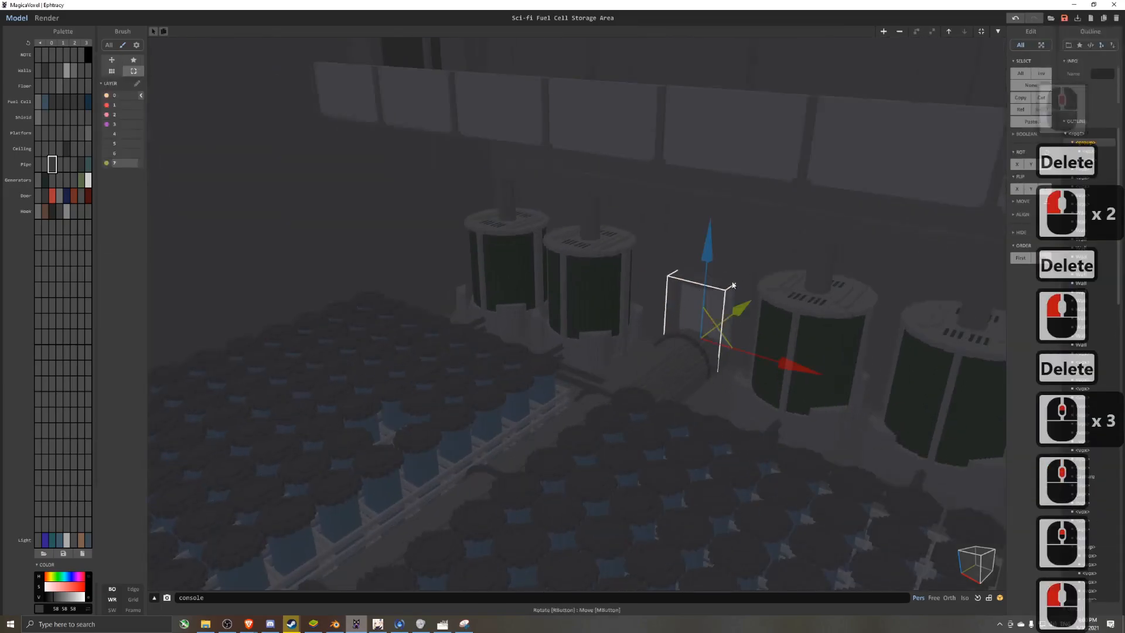
- Merge the selected upright pipe pieces and shorten the pipe from its upper end beneath the platform
scroll(737, 283, "up", 4)
middle_click_drag(738, 282, 655, 313)
left_click(665, 152)
left_click(646, 341, "shift")
key("u")
right_click_drag(645, 341, 697, 311)
key("Tab")
left_click_drag(581, 139, 591, 216)
key("Tab")
key("8")
- Render the scene and examine the upright pipe between the generators from close up and in full view
left_click(52, 19)
left_click(17, 18)
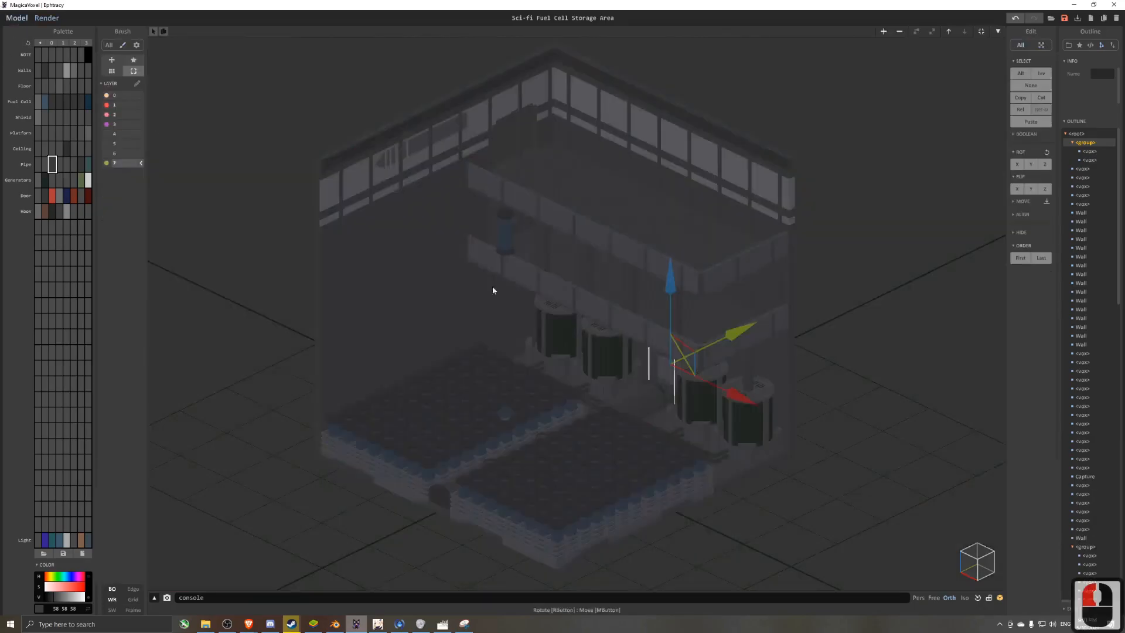
scroll(621, 293, "up", 16)
middle_click_drag(662, 246, 620, 70)
key("Tab")
key("Tab")
scroll(586, 88, "down", 3)
left_click(47, 18)
scroll(411, 223, "down", 8)
right_click_drag(446, 234, 393, 211)
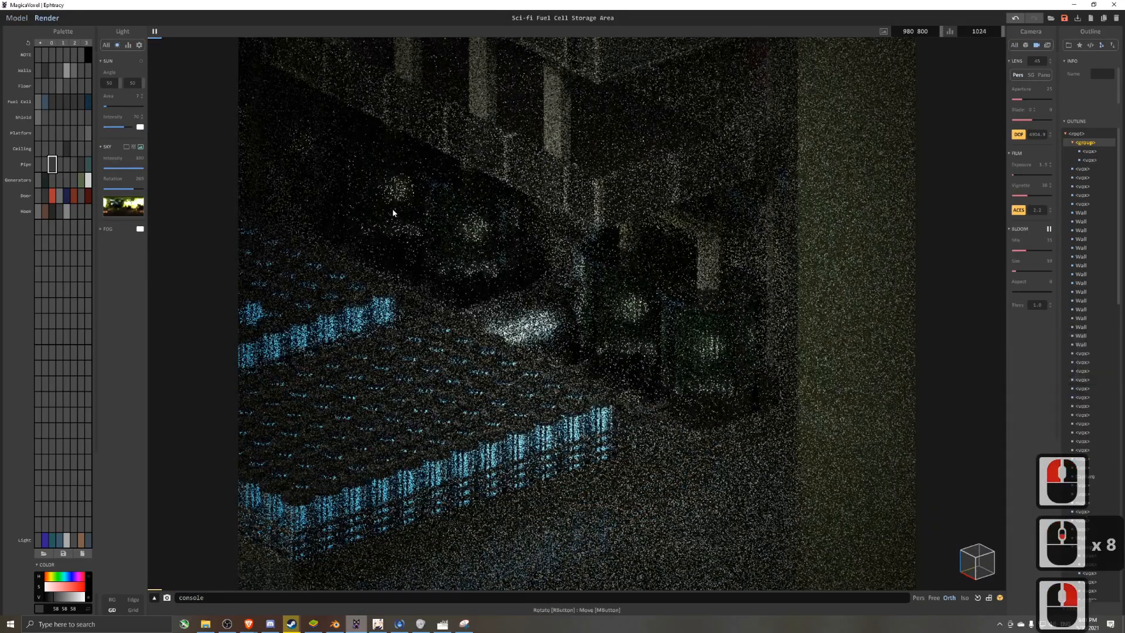
scroll(393, 213, "down", 10)
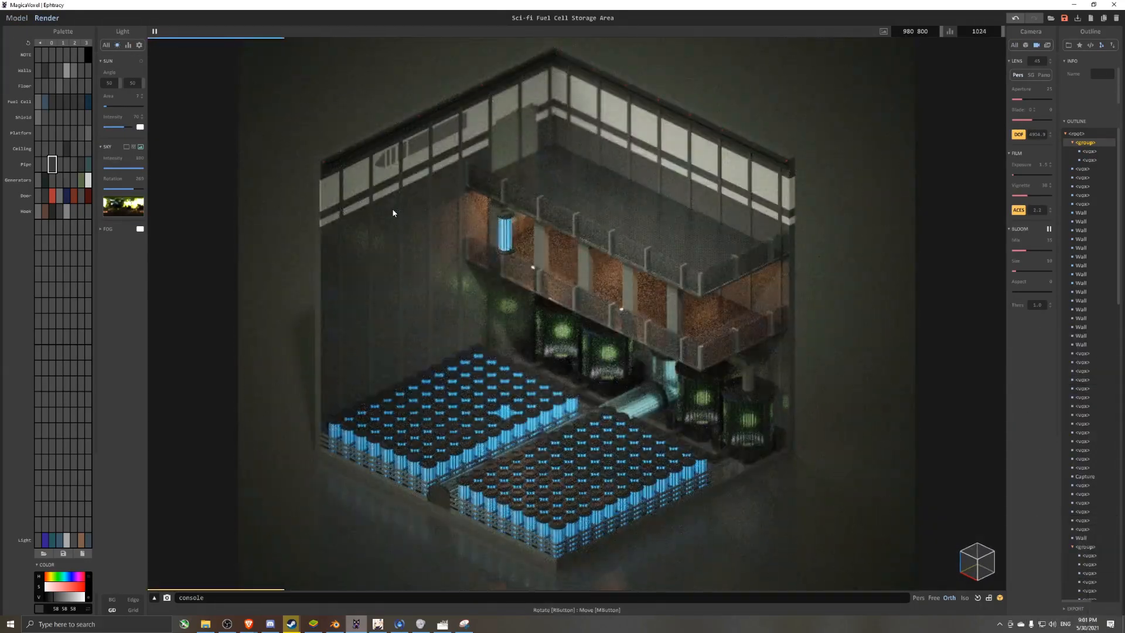
- Return to modelling, add a new object and position it on the floor between the central pipe and the right generators
left_click(17, 18)
scroll(609, 328, "up", 8)
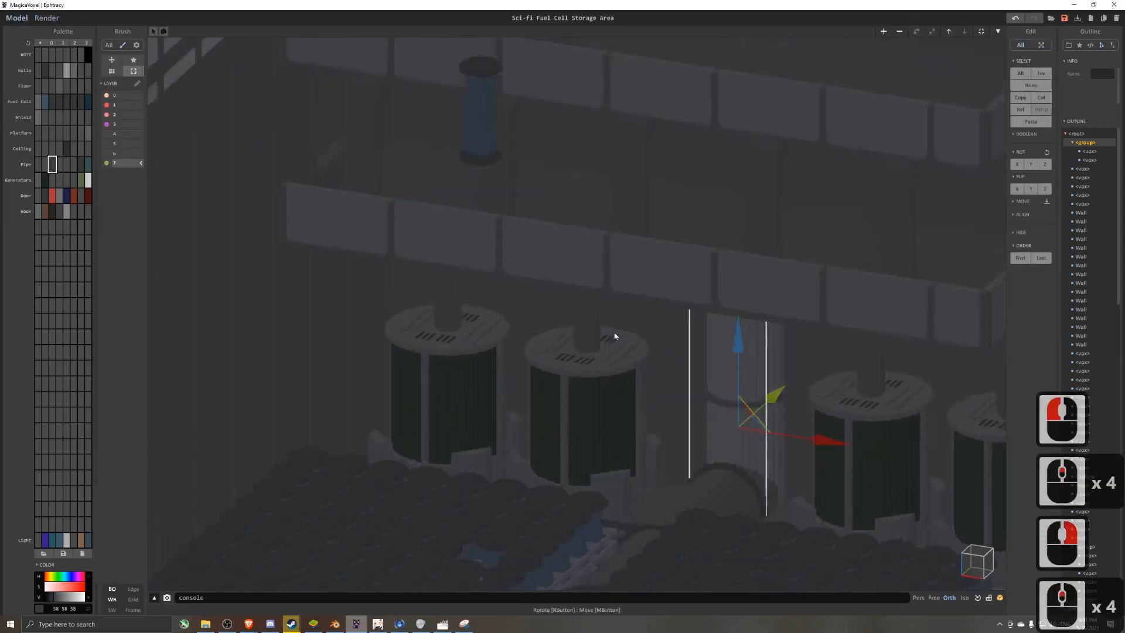
right_click_drag(608, 328, 621, 253)
key("Tab")
left_click(622, 253)
scroll(628, 256, "up", 4)
middle_click_drag(629, 257, 568, 279)
middle_click_drag(579, 199, 563, 208)
scroll(606, 242, "down", 2)
right_click_drag(606, 241, 674, 281)
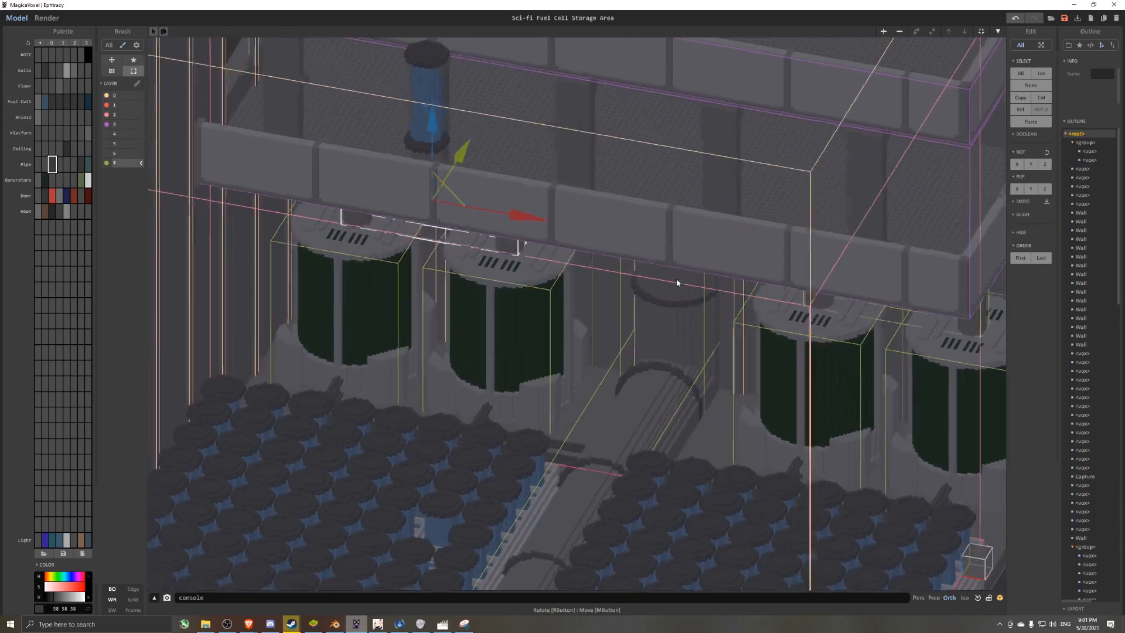
scroll(621, 284, "down", 2)
right_click_drag(570, 289, 574, 308)
key("Tab")
key("Tab")
left_click_drag(573, 452, 671, 320)
left_click_drag(723, 394, 815, 420)
key("Tab")
scroll(709, 386, "up", 3)
middle_click_drag(709, 387, 592, 263)
mouse_move(592, 264)
right_mouse_down()
mouse_move(630, 282)
mouse_move(632, 297)
mouse_move(613, 260)
right_mouse_up()
left_click(109, 60)
left_click(136, 191)
left_click(624, 289)
key("ctrl+z")
- Resize the new object to 5 5 25 so it forms a slim vertical post
left_click(945, 31)
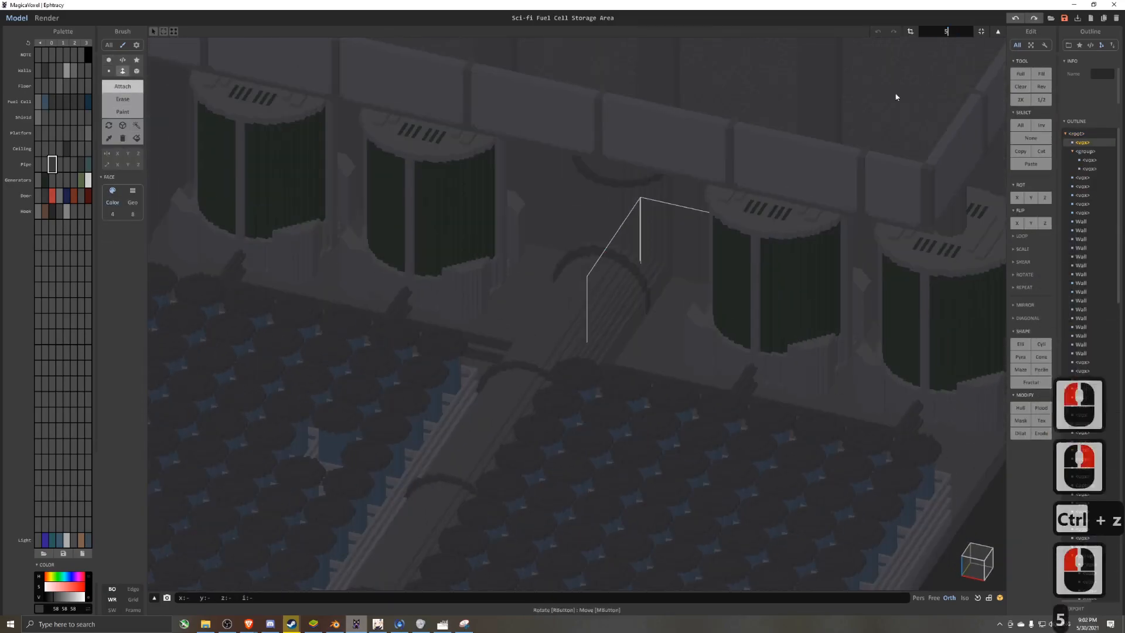
key("Tab")
key("Tab")
scroll(671, 276, "up", 3)
left_click(953, 31)
type("25")
key("Return")
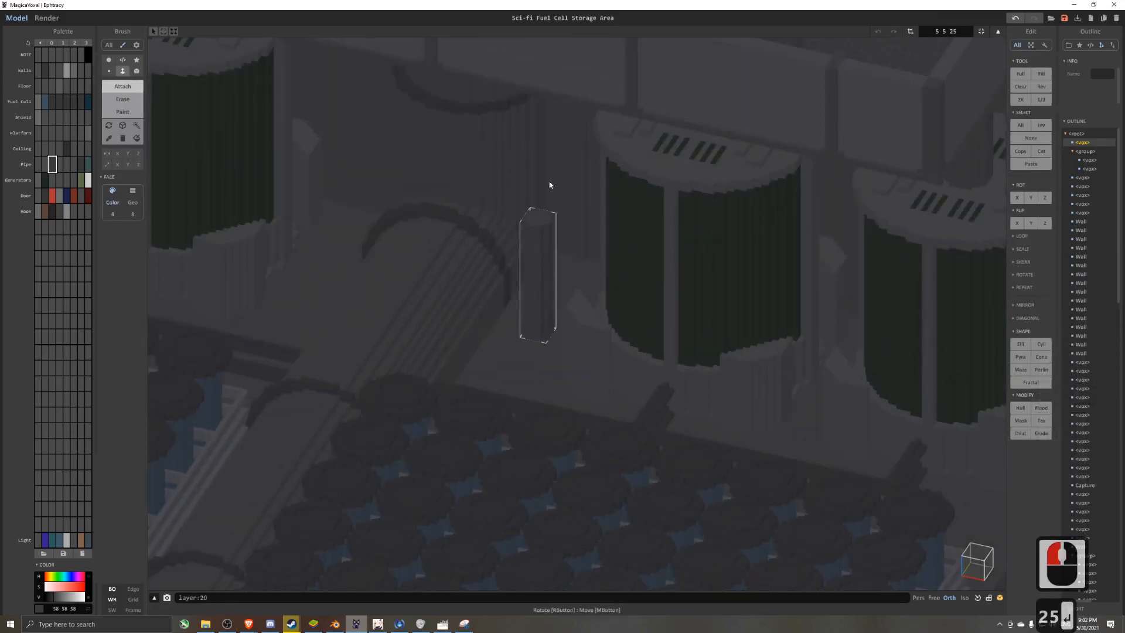
- Lower the post beside the central pipe, place a copy above it and rotate the copy to lie horizontally
key("Tab")
left_click_drag(538, 212, 538, 268)
right_click_drag(538, 269, 510, 273)
left_click(508, 270)
left_click_drag(509, 270, 516, 118, "shift")
key("0")
- Align the horizontal piece with the top of the post and add another copy
right_click_drag(517, 119, 628, 152)
left_click_drag(636, 153, 635, 143)
right_click_drag(786, 138, 693, 118)
left_click_drag(489, 162, 490, 170)
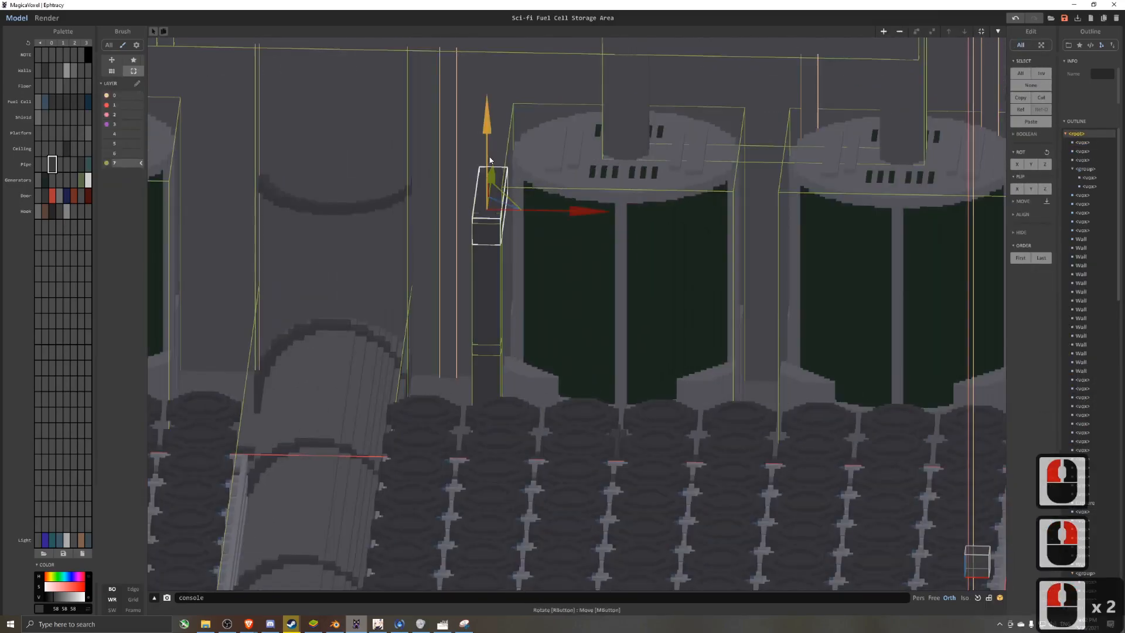
right_click_drag(491, 170, 646, 188)
left_click_drag(705, 172, 798, 135, "shift")
- Rotate a pipe piece to run along the row of generators and extend the run with copies toward the left wall
scroll(663, 387, "down", 4)
right_click_drag(663, 387, 756, 370)
scroll(756, 369, "up", 4)
middle_click_drag(756, 369, 730, 299)
left_click(727, 292)
key("0")
left_click_drag(781, 296, 453, 275, "shift")
left_click_drag(453, 275, 377, 268, "shift")
- Select the copied pieces of the horizontal run and merge them into one object with Union
right_click_drag(406, 271, 422, 298, "shift")
double_click(338, 232, "shift")
key("ctrl+z")
left_click(440, 237, "shift")
left_click(498, 237, "shift")
left_click(558, 239, "shift")
left_click(668, 238, "shift")
key("u")
- Shorten the merged horizontal pipe at its left end to a size of 156 5 5
left_click(325, 234)
key("Tab")
left_click_drag(174, 237, 209, 238)
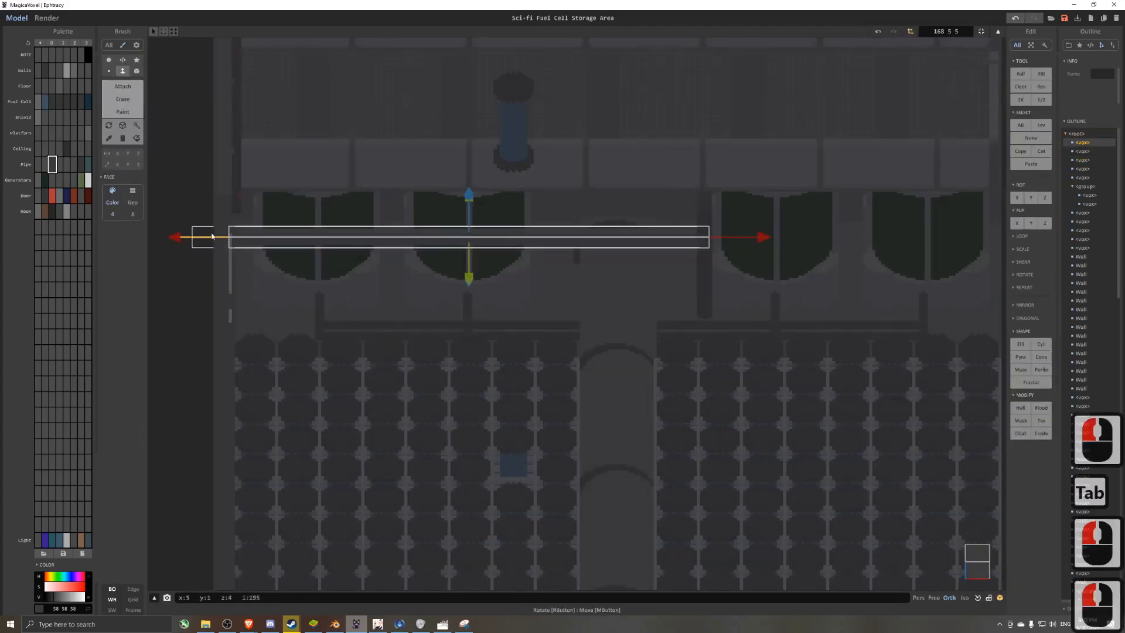
key("Tab")
- Restore the isometric overview and render the scene to check the new horizontal pipe
scroll(621, 202, "down", 3)
right_click_drag(630, 197, 584, 232)
key("8")
left_click(53, 19)
- Sample the pipe's colour, set it to grey 124 124 124 and open its material settings
left_click(600, 365)
left_click(600, 360, "alt")
left_click_drag(54, 597, 63, 597)
left_click(1025, 46)
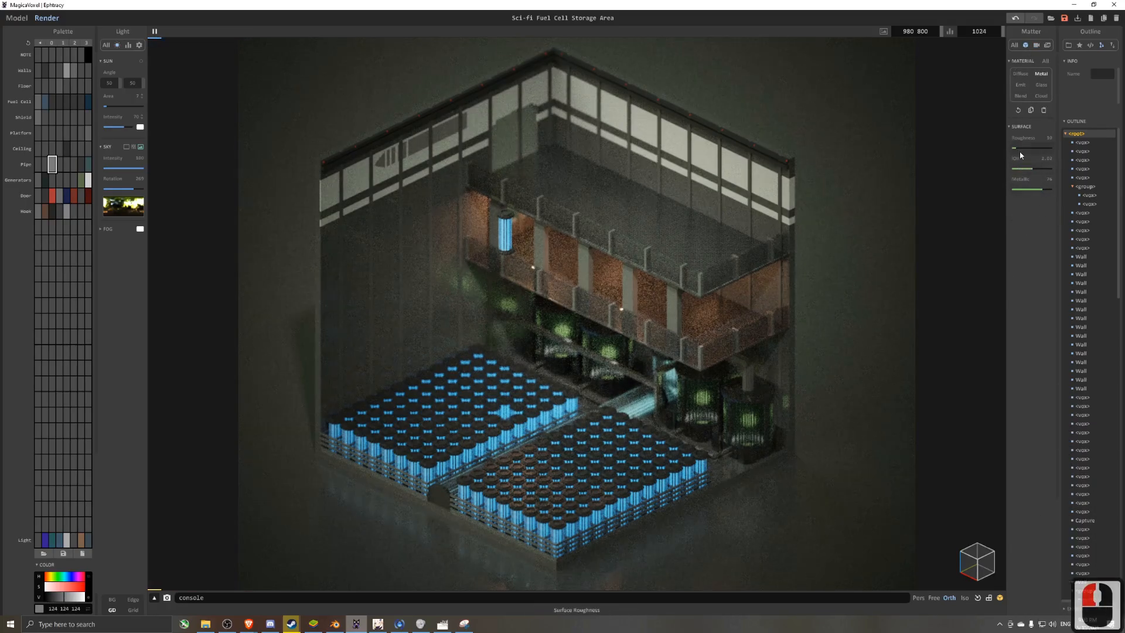
- Unhide layers 4, 5 and 6, render the full scene and return to modelling
left_click(17, 18)
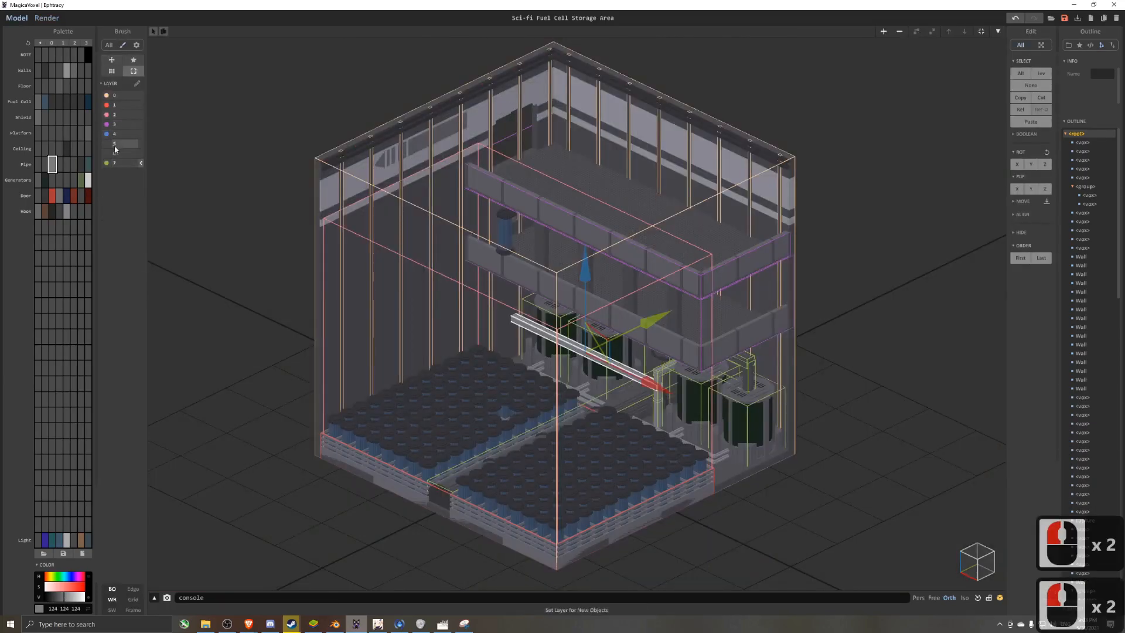
left_click(47, 18)
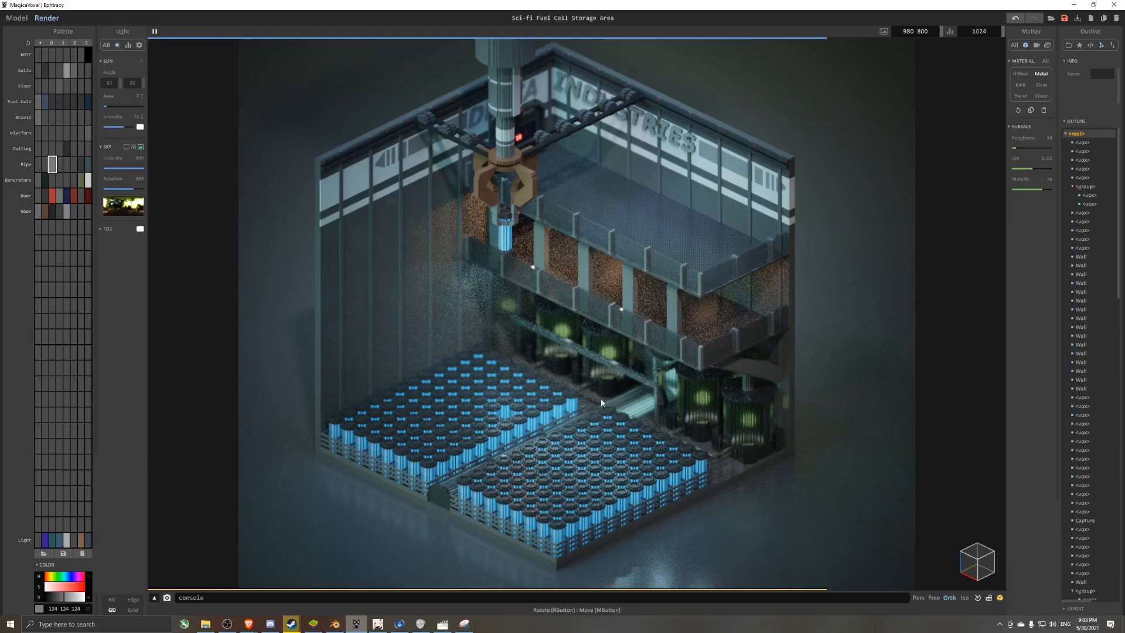
left_click(17, 18)
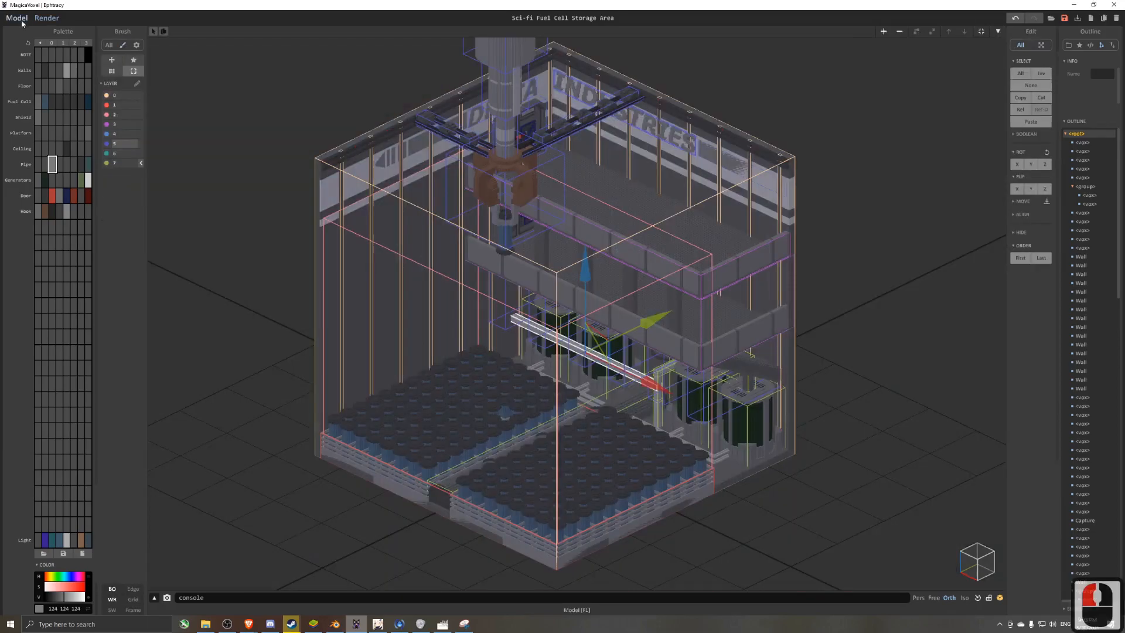
- Adjust the greys in the Floor palette row, setting its first swatch to 45 45 45, and select the whole row
left_click(59, 86)
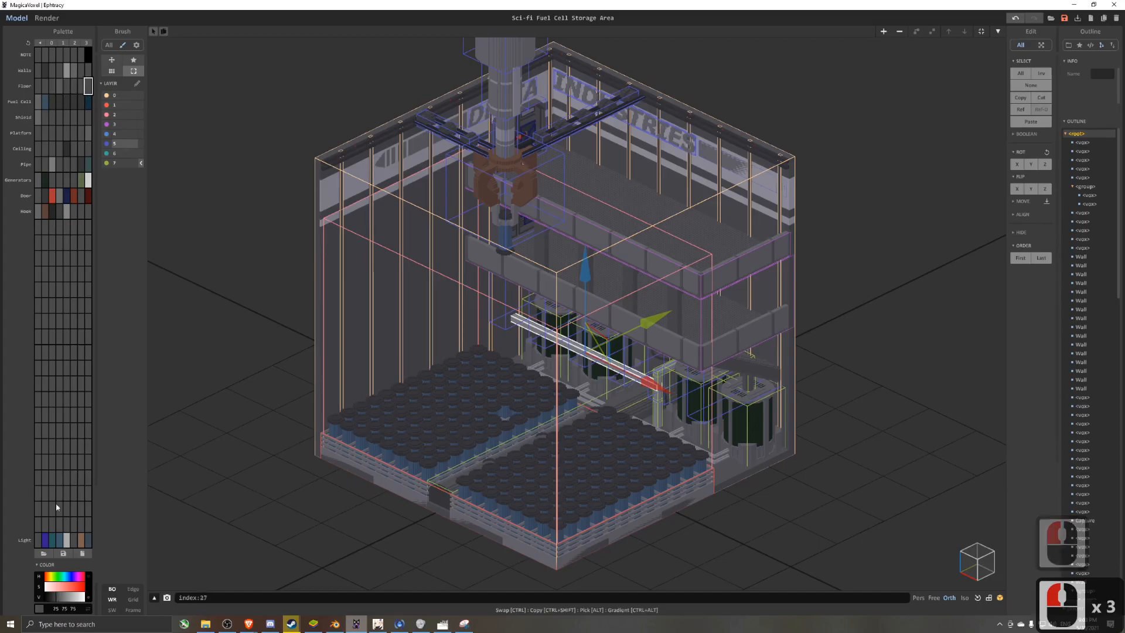
left_click(55, 600)
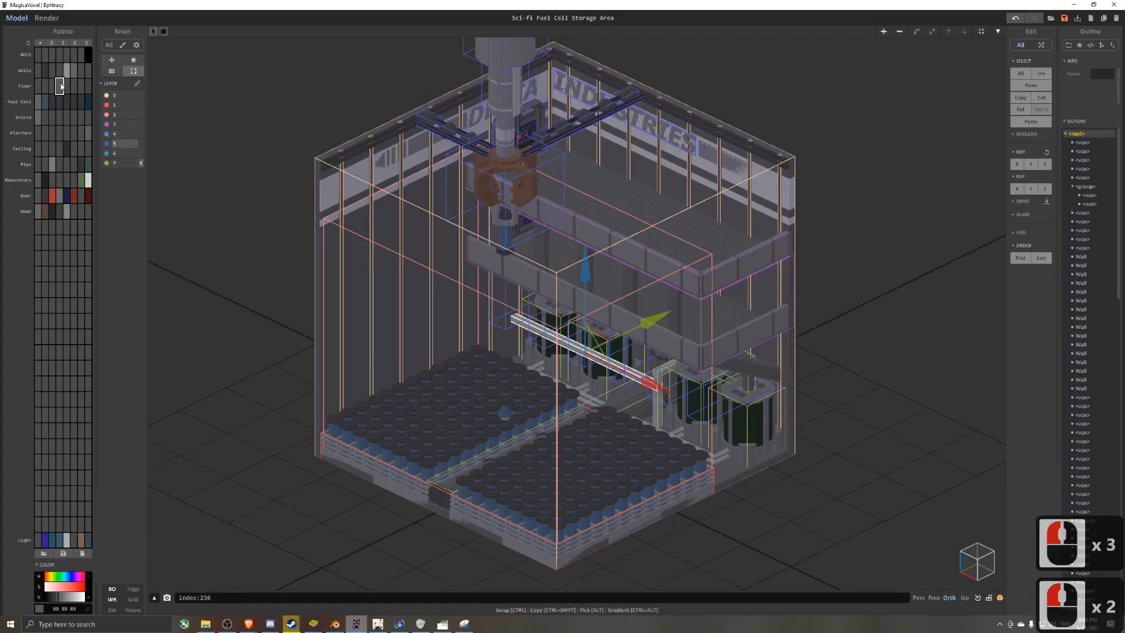
left_click(87, 87)
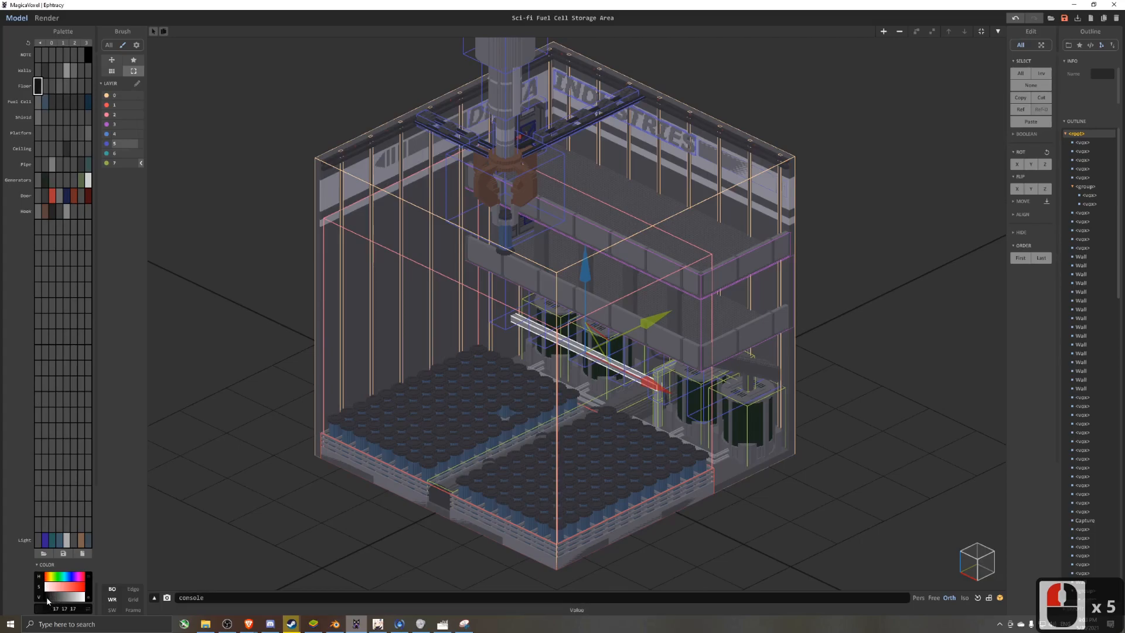
left_click(42, 88)
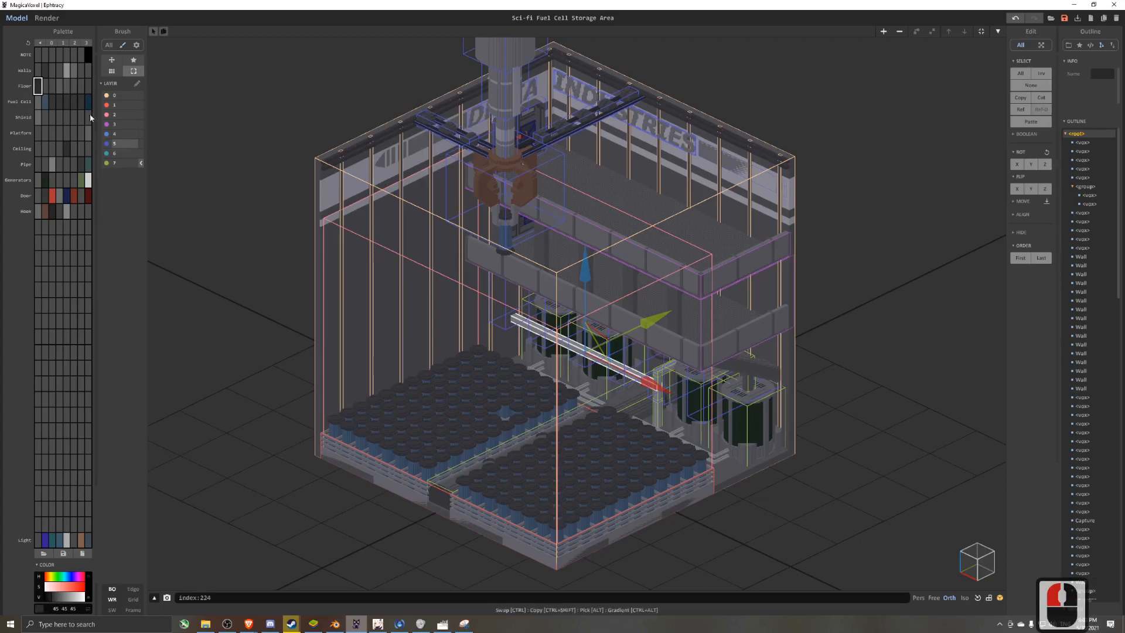
left_click(86, 88)
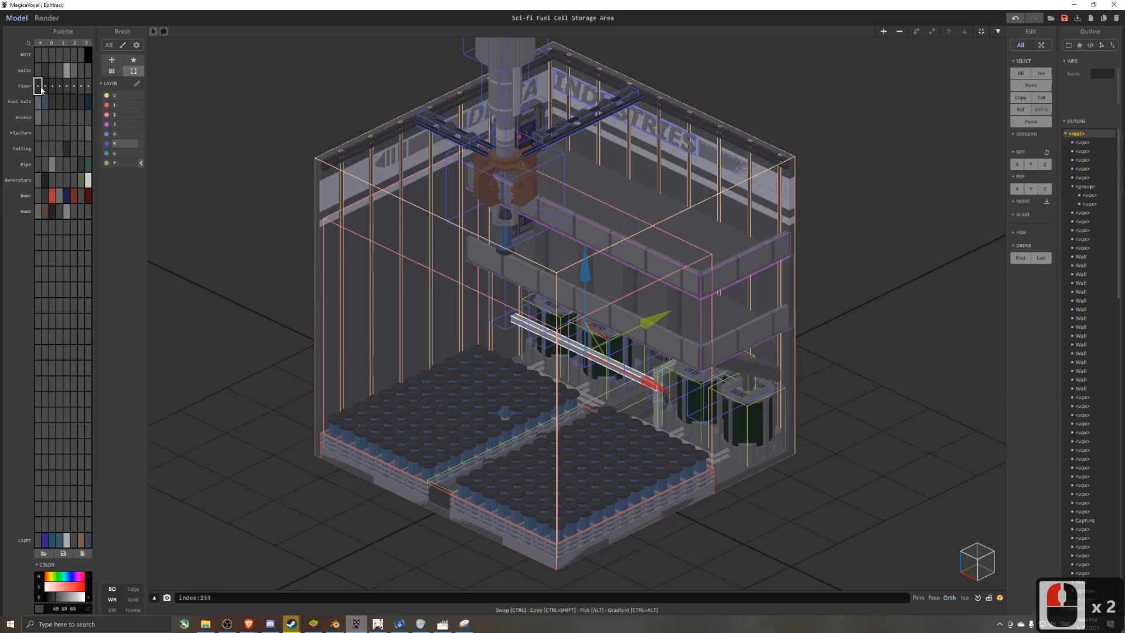
- Open the room shell object for voxel editing, focused on the floor around the generators
middle_click_drag(391, 307, 369, 223)
scroll(370, 223, "up", 3)
key("Tab")
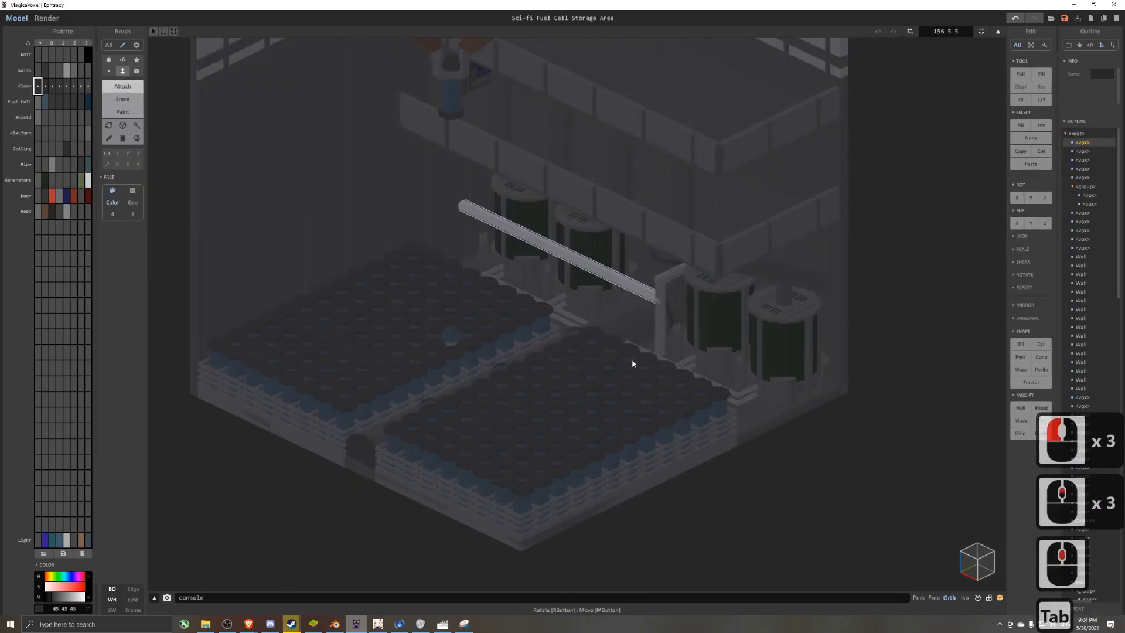
double_click(770, 415)
left_click(770, 415)
double_click(770, 415)
scroll(770, 415, "up", 4)
middle_click_drag(770, 415, 675, 352)
scroll(667, 357, "down", 5)
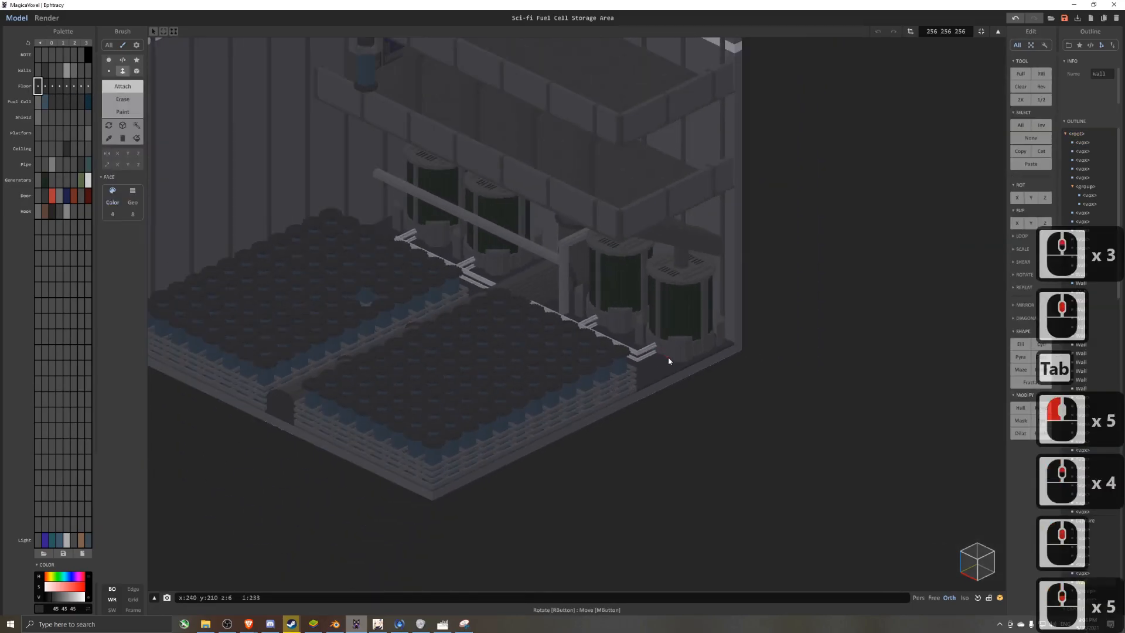
scroll(670, 360, "up", 5)
scroll(699, 401, "up", 3)
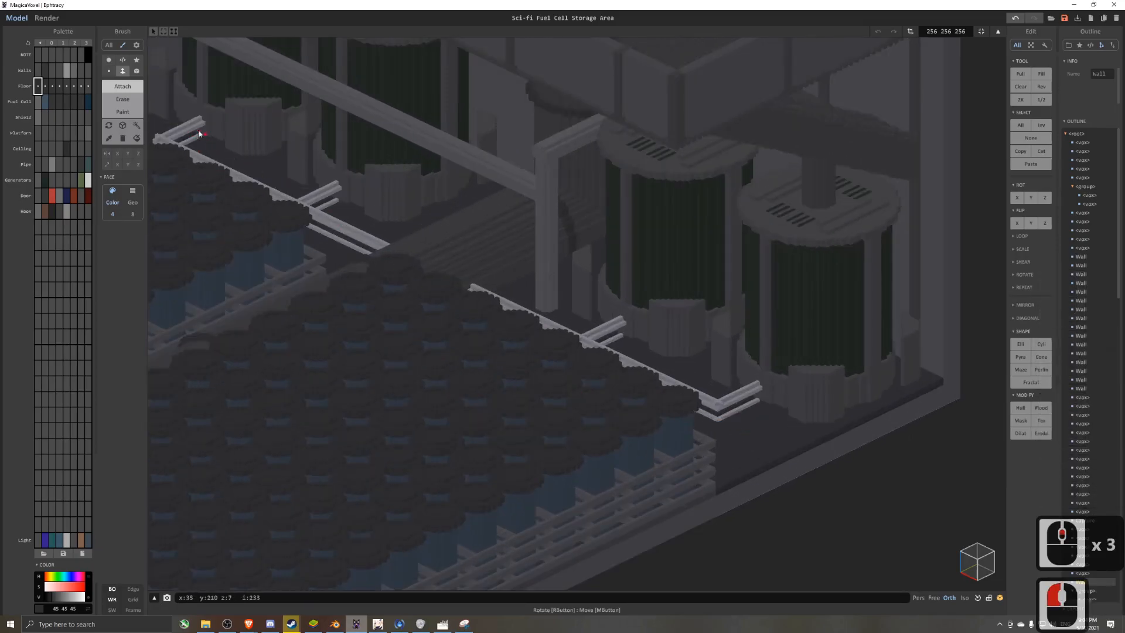
- Undo the last floor strokes and try painting the floor around the generators with the Floor palette greys
key("ctrl+z")
key("ctrl+z")
left_click(123, 112)
left_click_drag(751, 443, 761, 453)
left_click(243, 162)
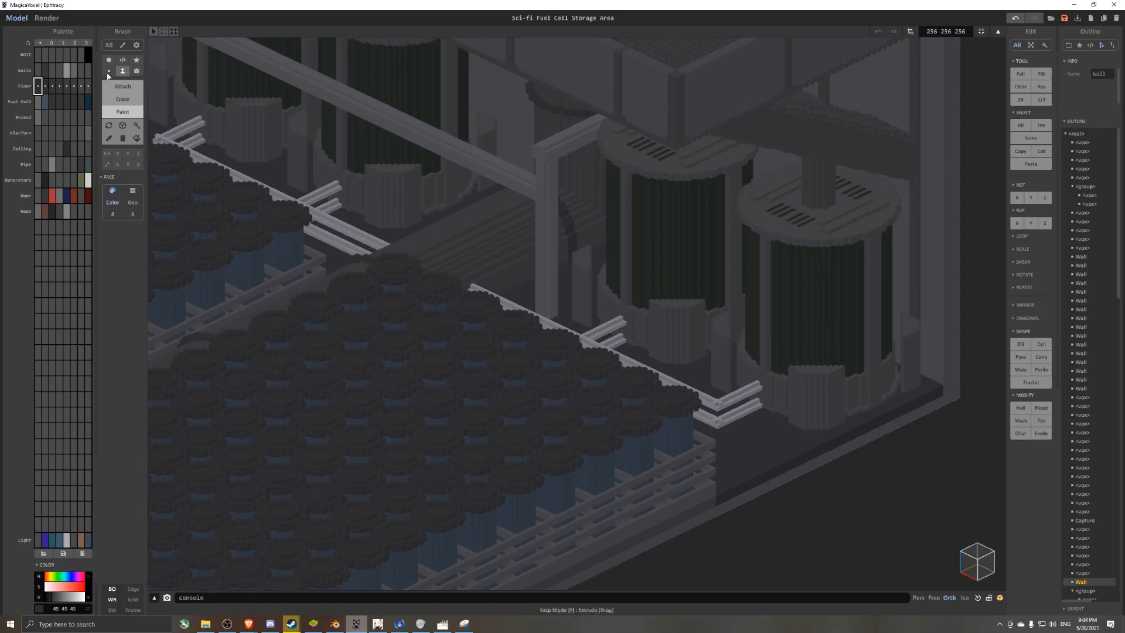
right_click(74, 90)
left_click(89, 130)
key("ctrl+z")
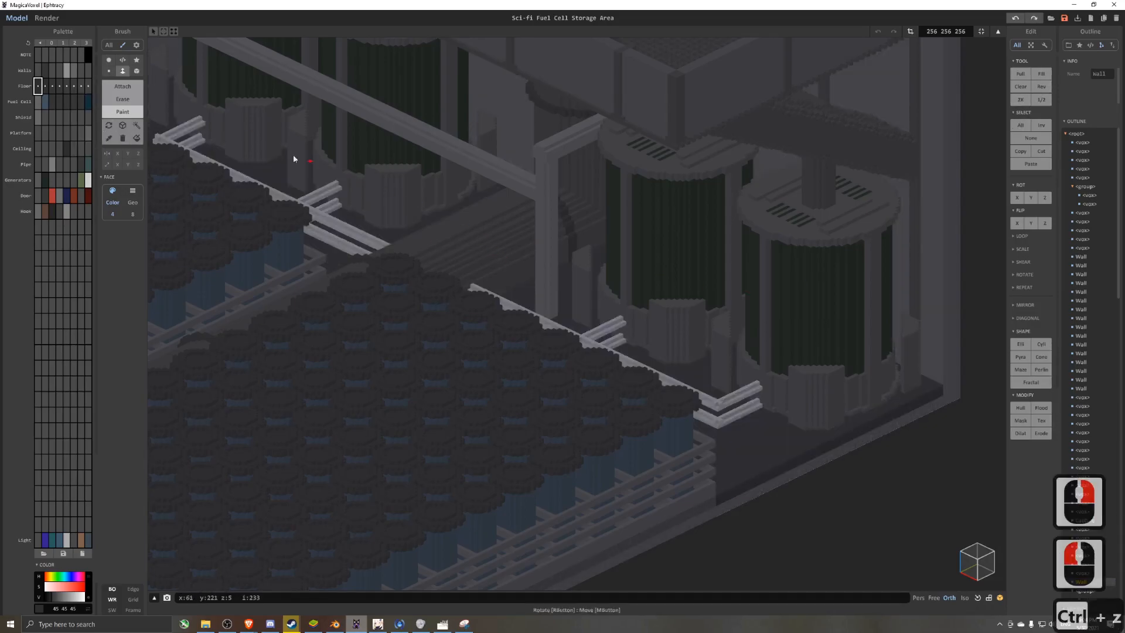
- Repaint the whole connected floor region around the generators with a speckled mix of the selected Floor greys
left_click(136, 131)
left_click(724, 440)
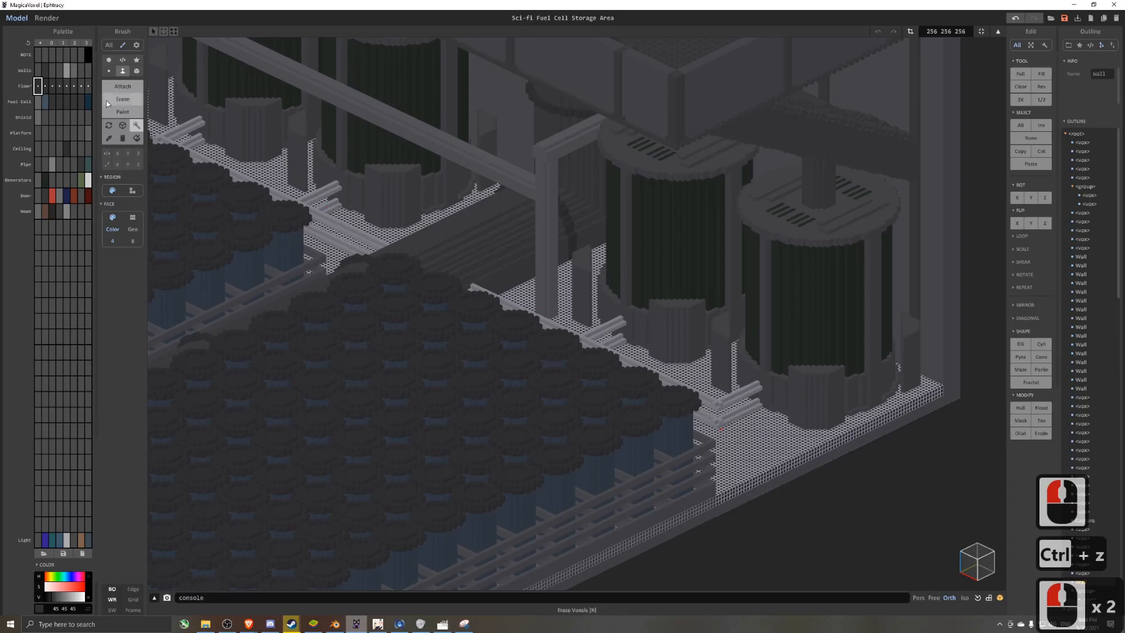
key("ctrl+d")
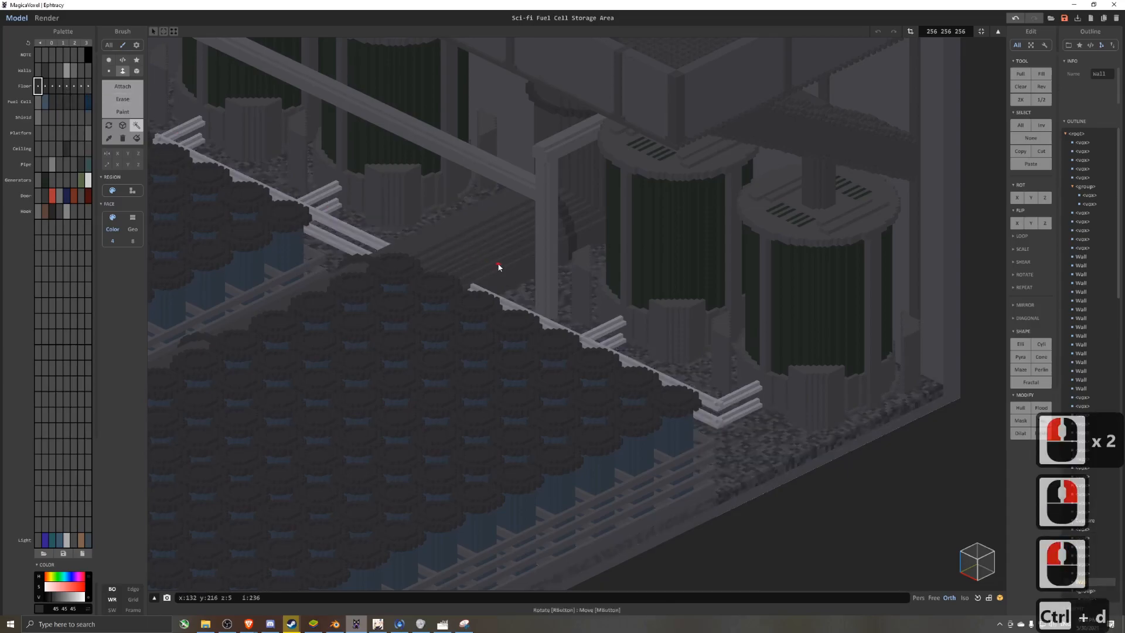
key("8")
- Render the scene, change the Floor colours' material to Metal and adjust its IOR and metallic amount
left_click(53, 22)
left_click(51, 21)
left_click(51, 21)
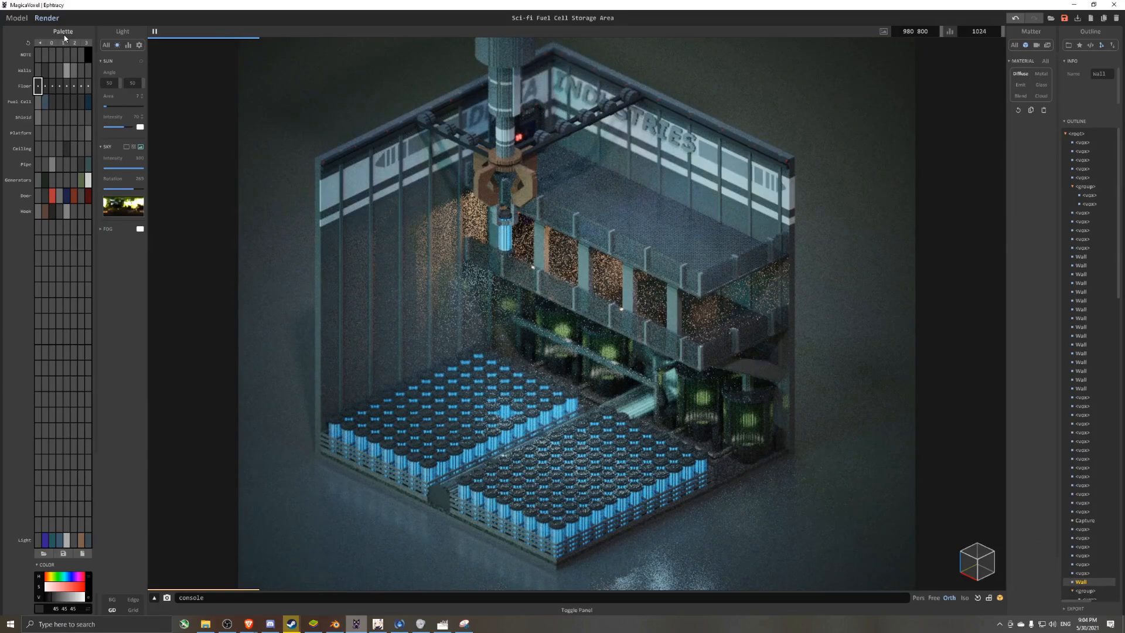
left_click(1041, 75)
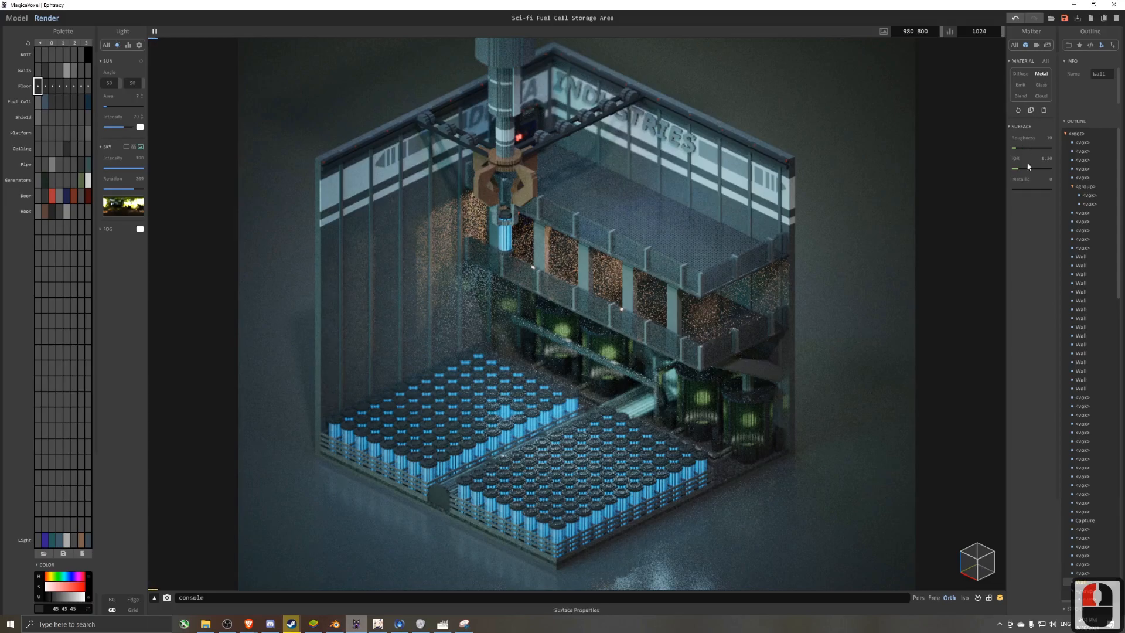
left_click(1033, 190)
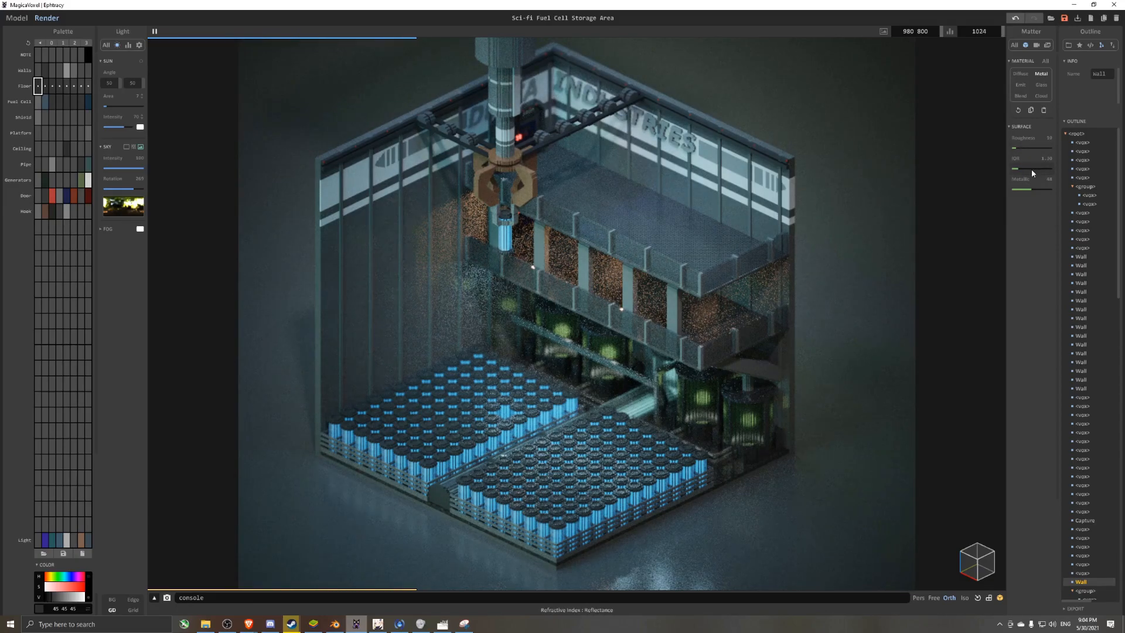
left_click(1032, 170)
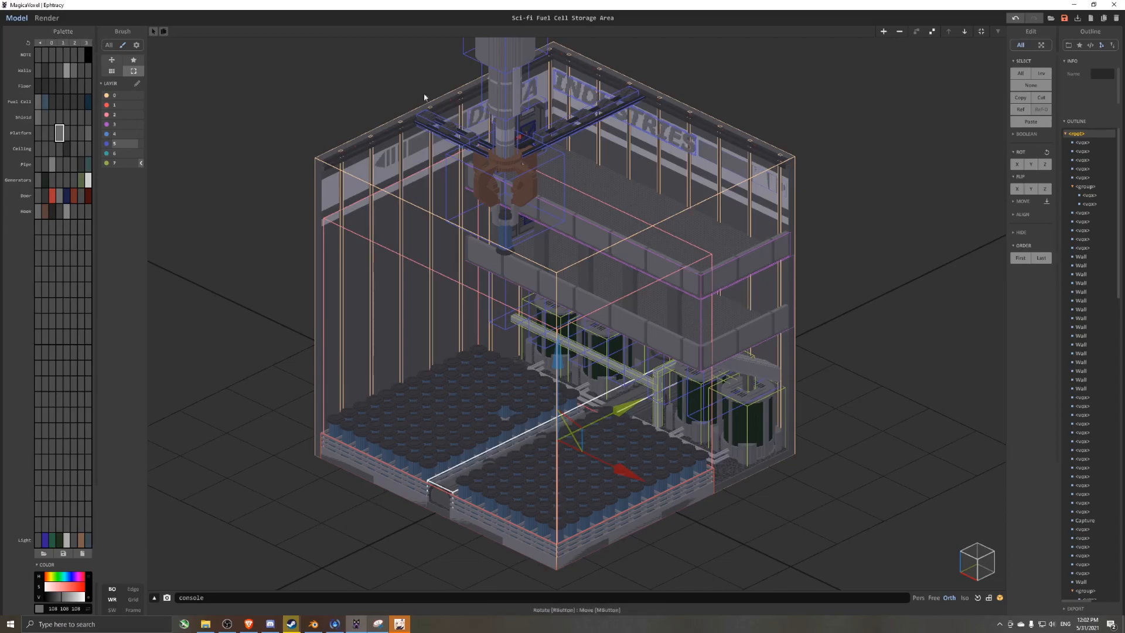
- Add a new object beside the room, raise it to platform height and open it for editing as a 40 × 40 × 40 cube
left_click(884, 31)
left_click_drag(616, 464, 865, 601)
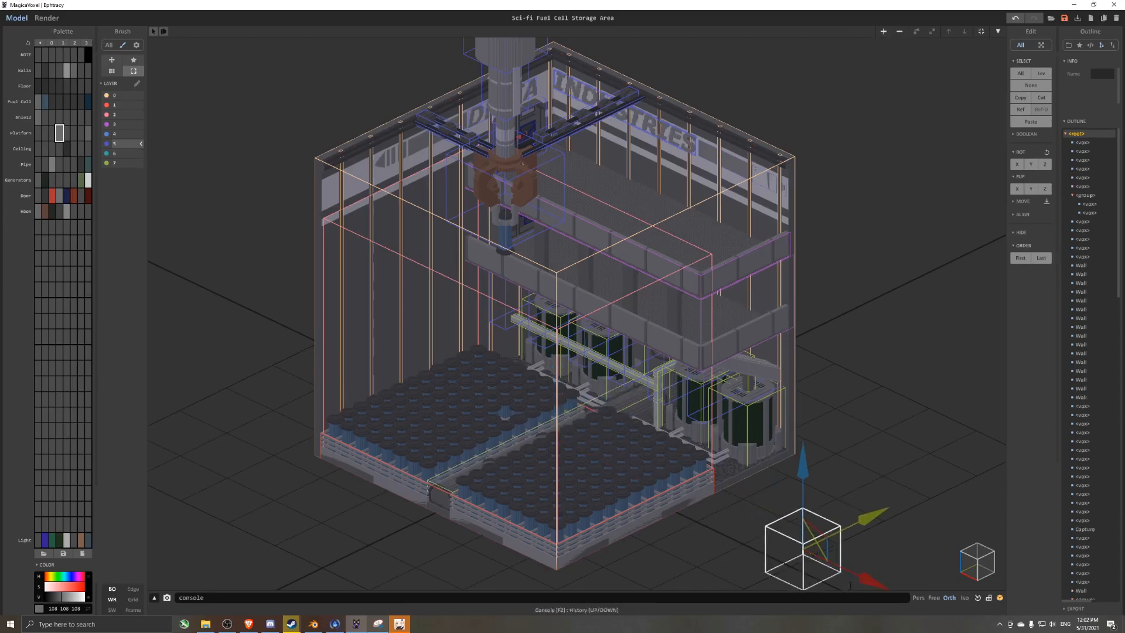
left_click_drag(807, 515, 807, 196)
scroll(656, 207, "up", 3)
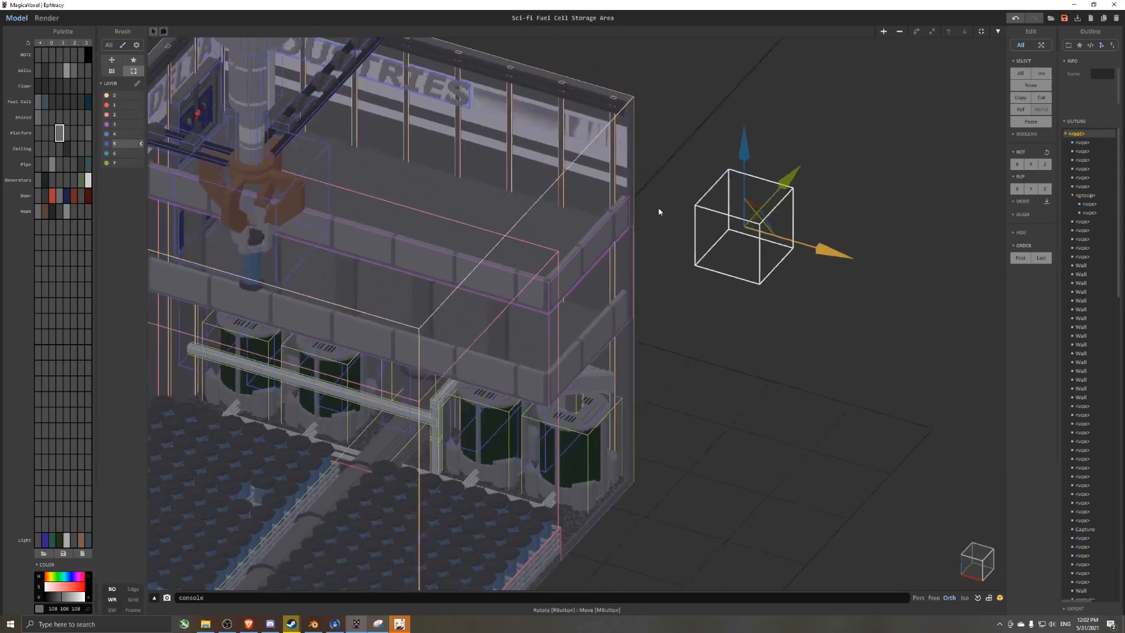
key("Tab")
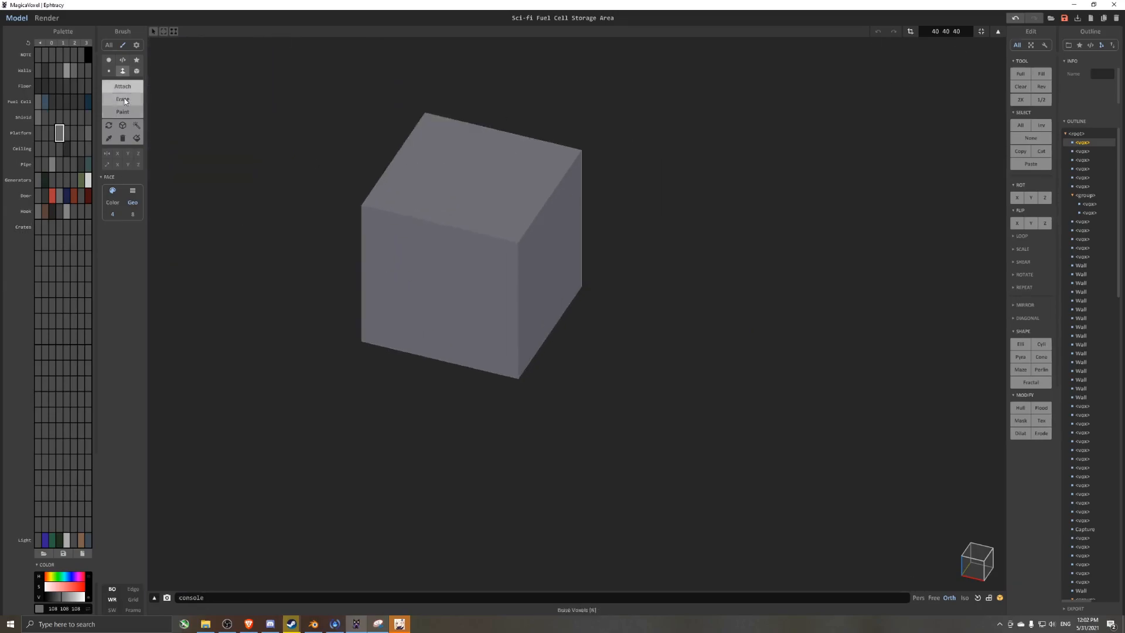
- Box-erase the cube's vertical corner edges and recess its top inside a border, mirrored in X and Y
key("b")
right_click_drag(416, 205, 424, 309)
scroll(424, 309, "up", 3)
left_click_drag(431, 307, 438, 520)
right_click_drag(686, 339, 613, 322)
right_click_drag(770, 252, 623, 321)
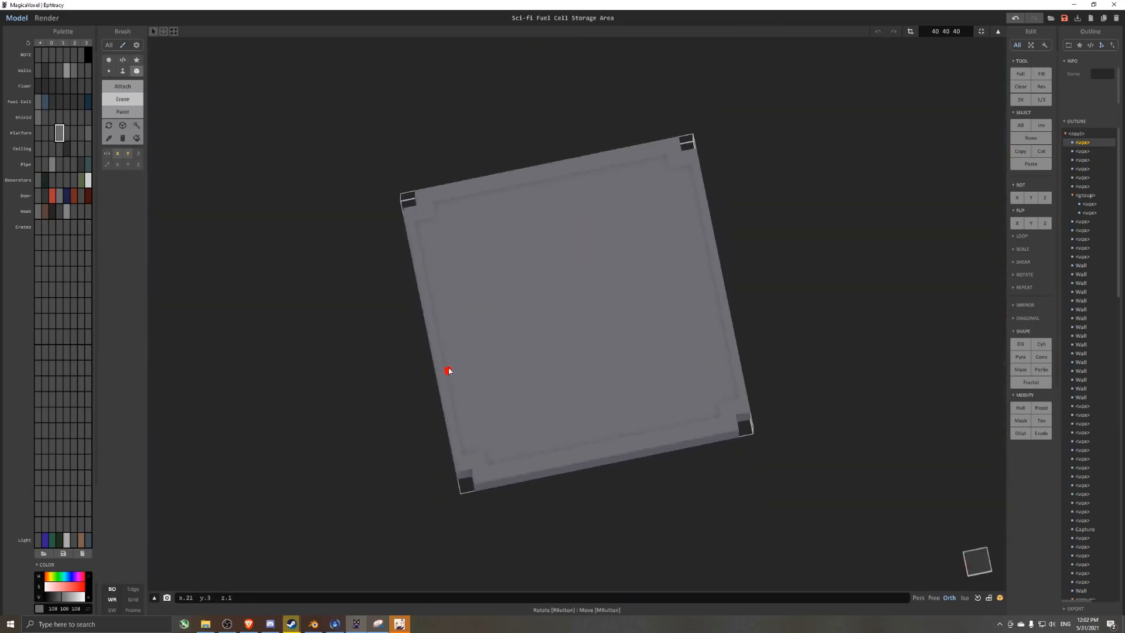
- Detail the crate's lid with latch notches, groups of vent slots and raised ribs across the top
right_click_drag(449, 371, 523, 278)
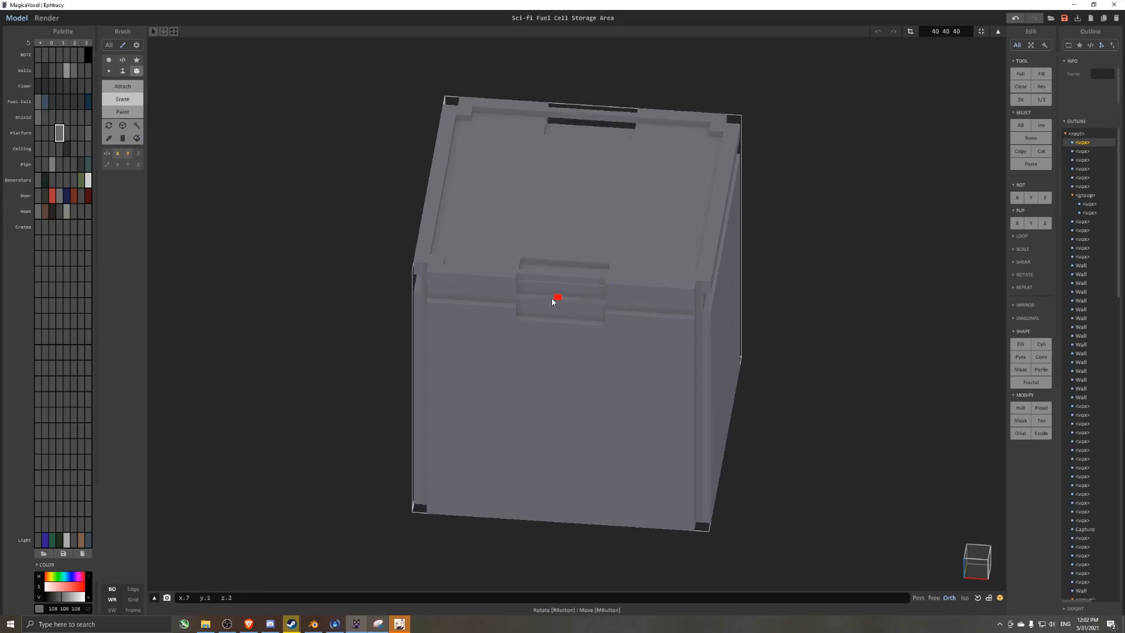
right_click_drag(506, 208, 481, 174)
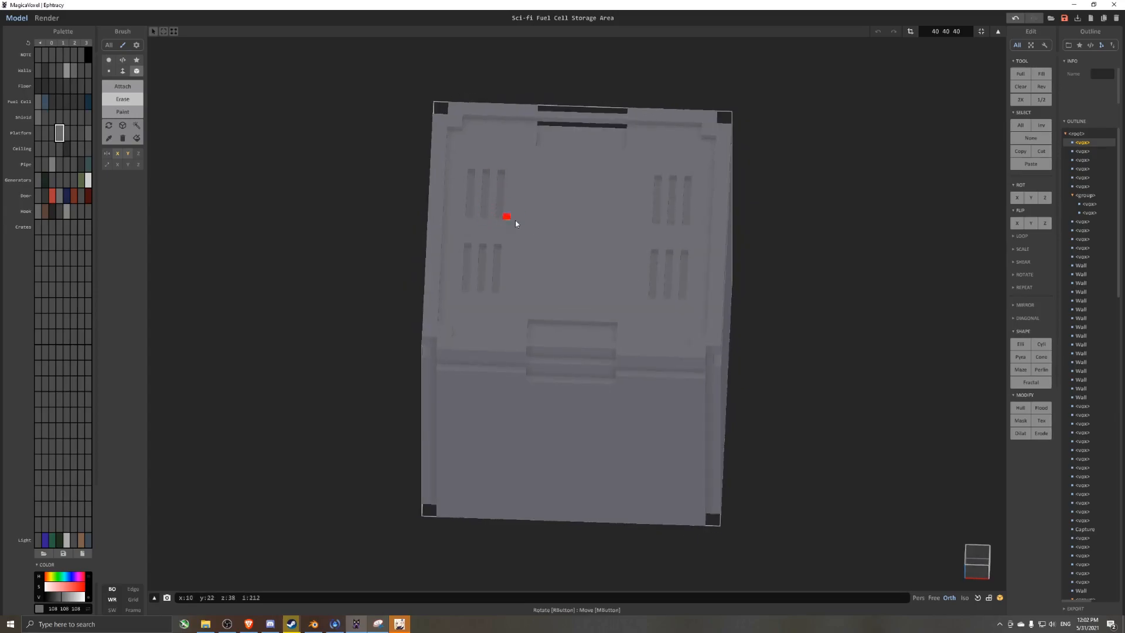
right_click_drag(500, 218, 419, 162)
key("t")
mouse_move(572, 174)
left_mouse_down()
mouse_move(701, 205)
mouse_move(731, 245)
left_mouse_up()
right_click_drag(730, 245, 578, 242)
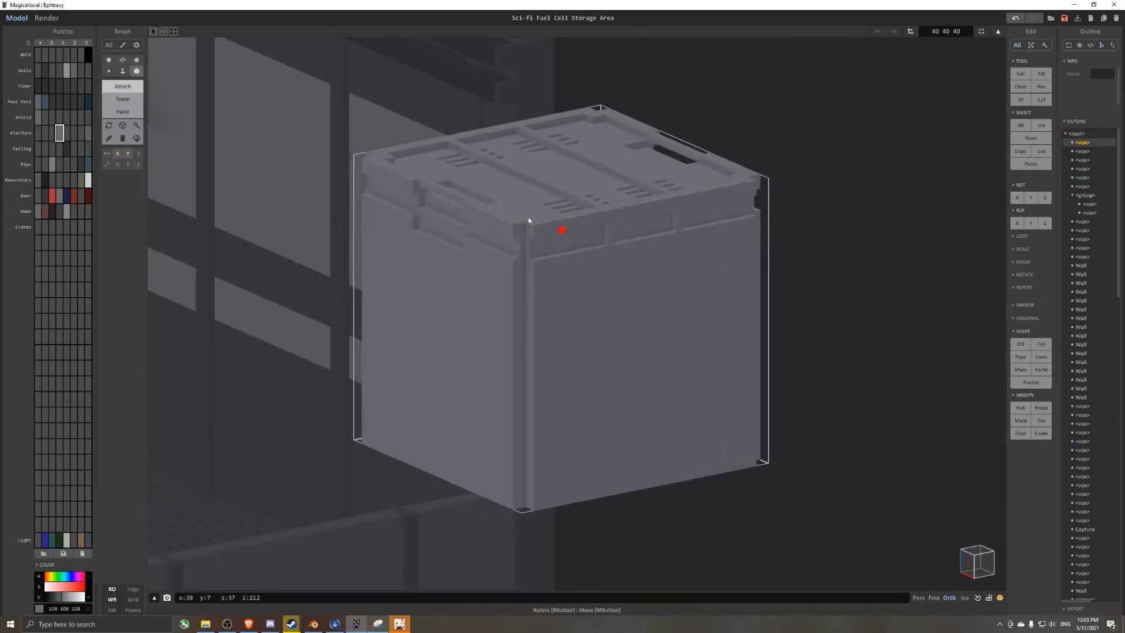
- Erase pairs of vent slots near the upper and lower corners of the crate's side faces
scroll(578, 242, "up", 3)
middle_click_drag(578, 242, 342, 181)
left_click(911, 32)
left_click(122, 99)
left_click_drag(312, 191, 462, 490)
right_click_drag(462, 490, 598, 463)
scroll(586, 411, "down", 4)
left_click_drag(439, 276, 514, 305)
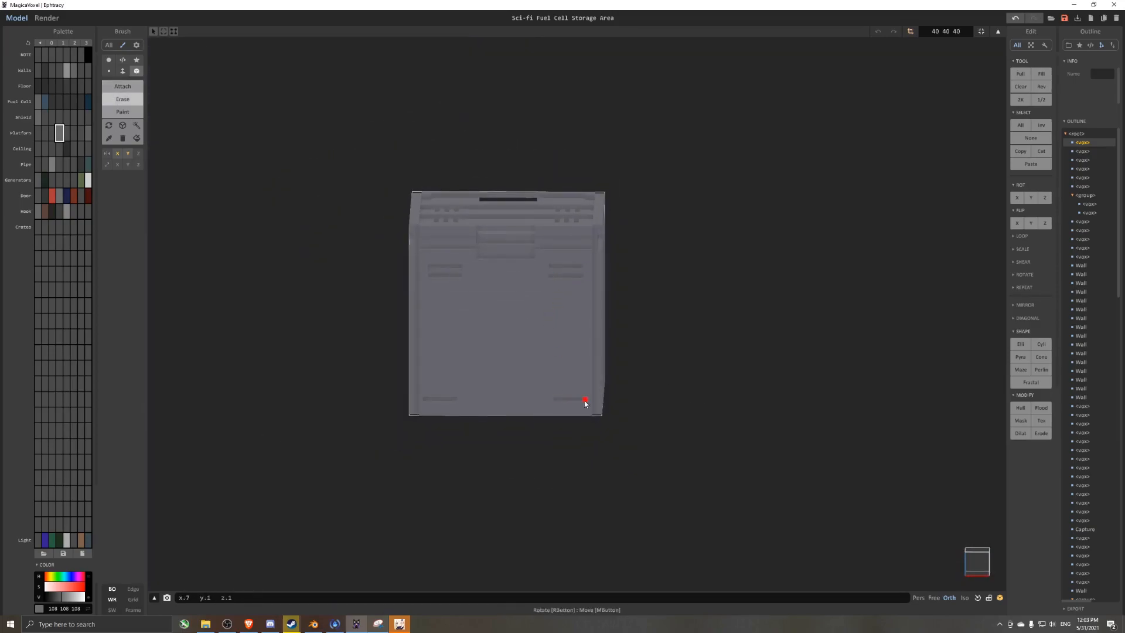
right_click_drag(561, 391, 381, 221)
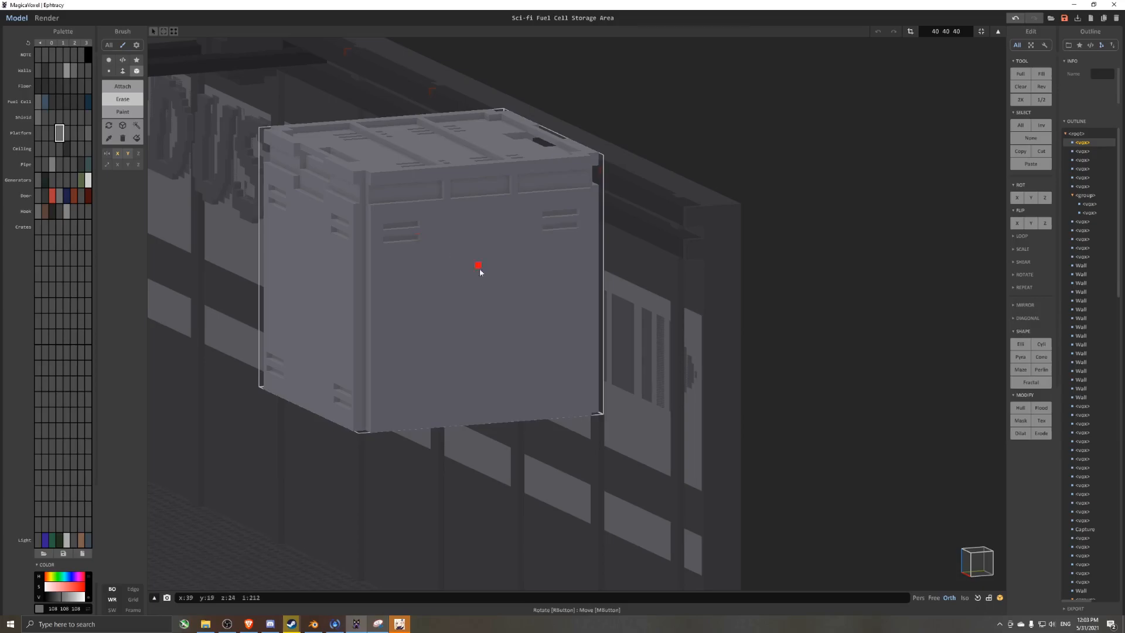
right_click_drag(451, 255, 406, 391)
right_click_drag(444, 270, 563, 269)
- Copy the Platform row's grey swatch to the first Crates swatch and recolour the crate with it
left_click_drag(59, 133, 38, 228, "ctrl")
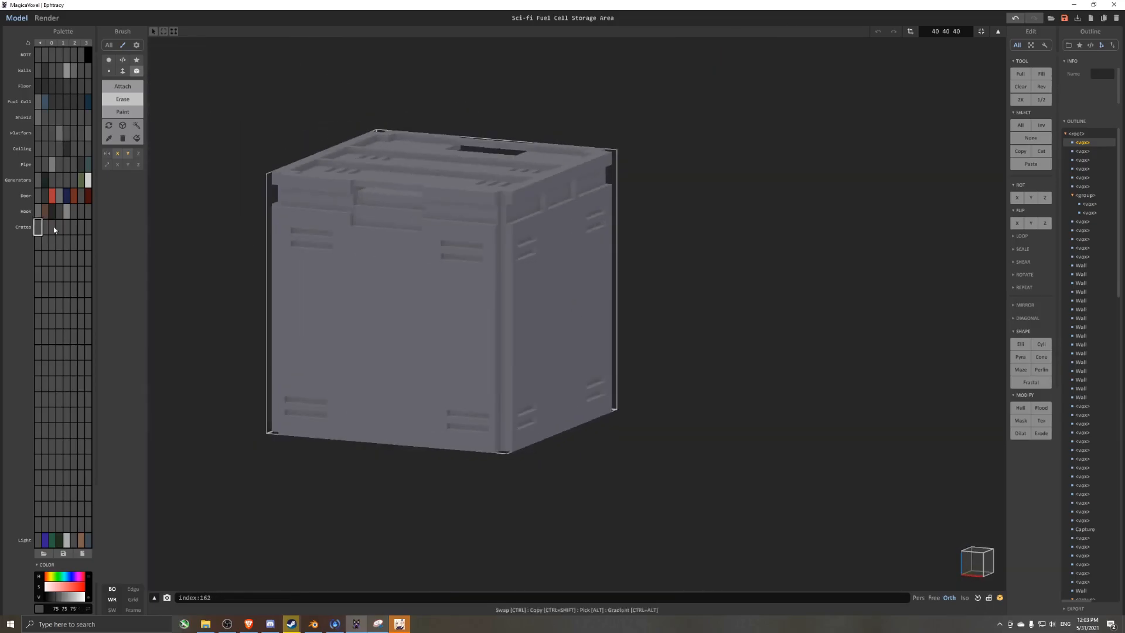
left_click(136, 138)
left_click(299, 234)
- Paint the lower half of the crate's sides dark grey 75 75 75 with the second Crates swatch
left_click(44, 227)
left_click(123, 112)
left_click_drag(281, 258, 610, 411)
key("ctrl+z")
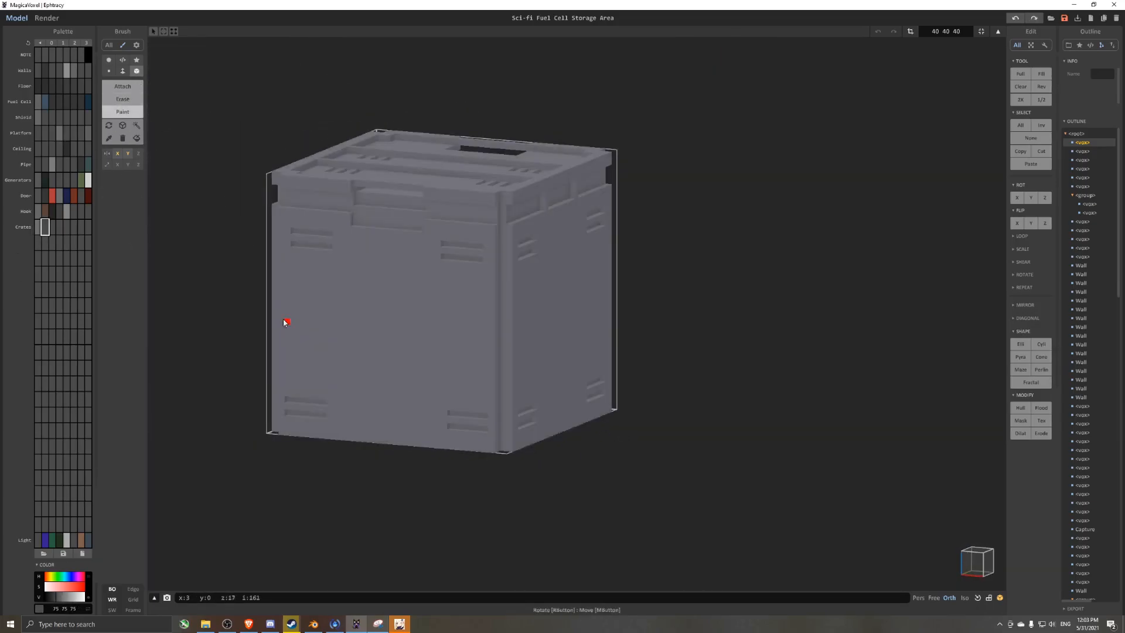
left_click_drag(277, 305, 741, 452)
left_click_drag(494, 328, 313, 445)
scroll(410, 358, "down", 3)
right_click_drag(440, 346, 422, 357)
scroll(422, 357, "up", 1)
- Set the third Crates swatch to tan 130 116 79 and paint the crate's lid and latches with it
left_click(52, 227)
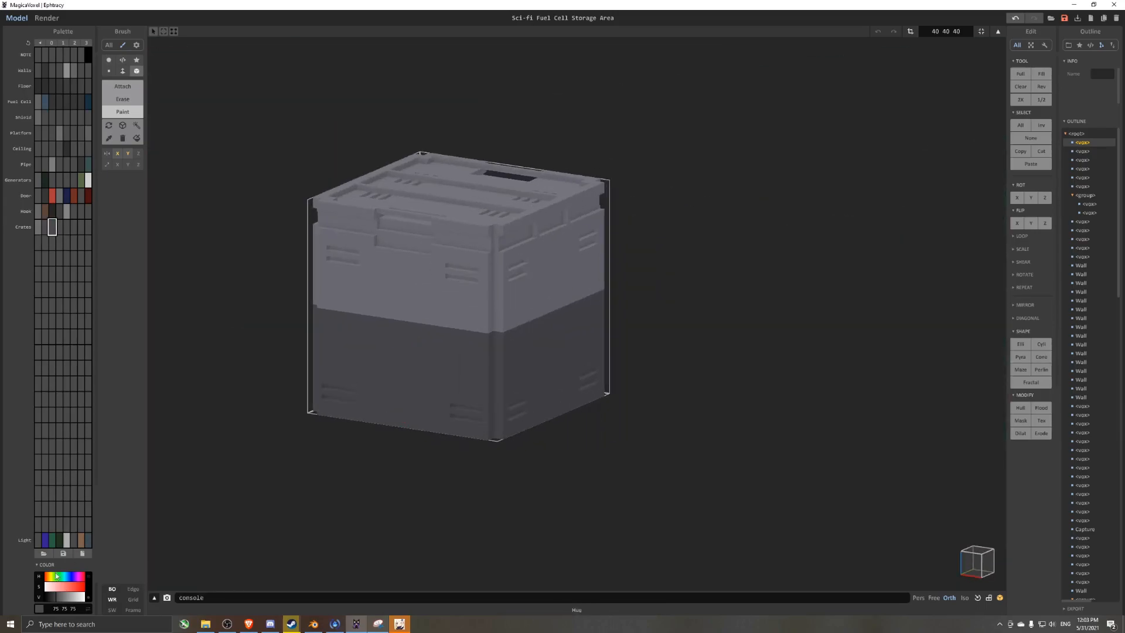
right_click_drag(626, 188, 496, 264)
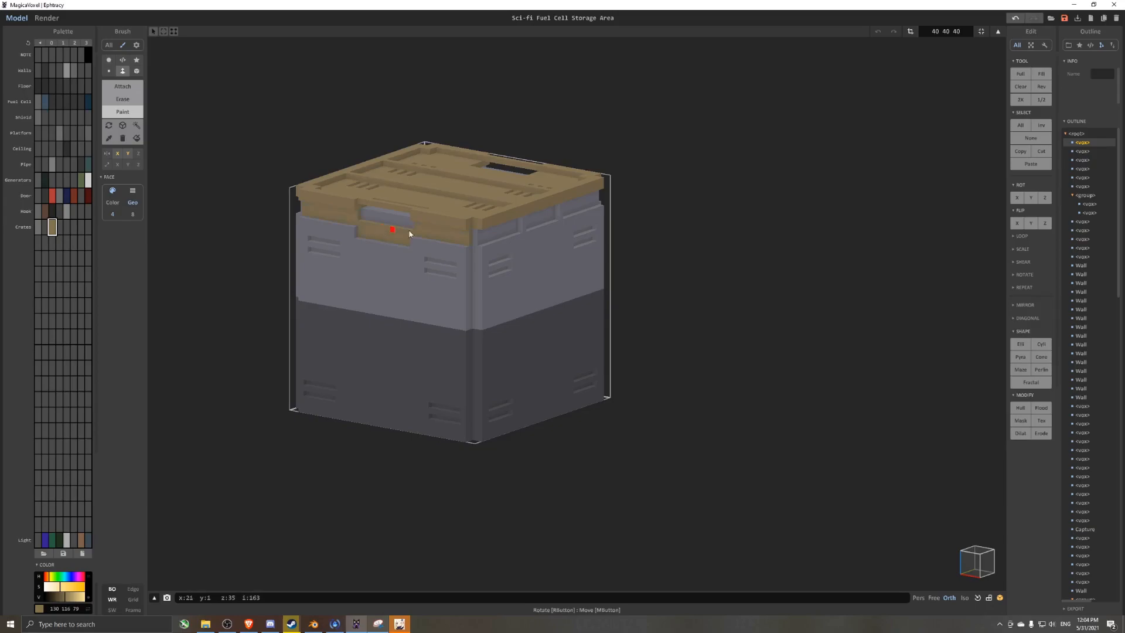
right_click_drag(470, 230, 503, 236)
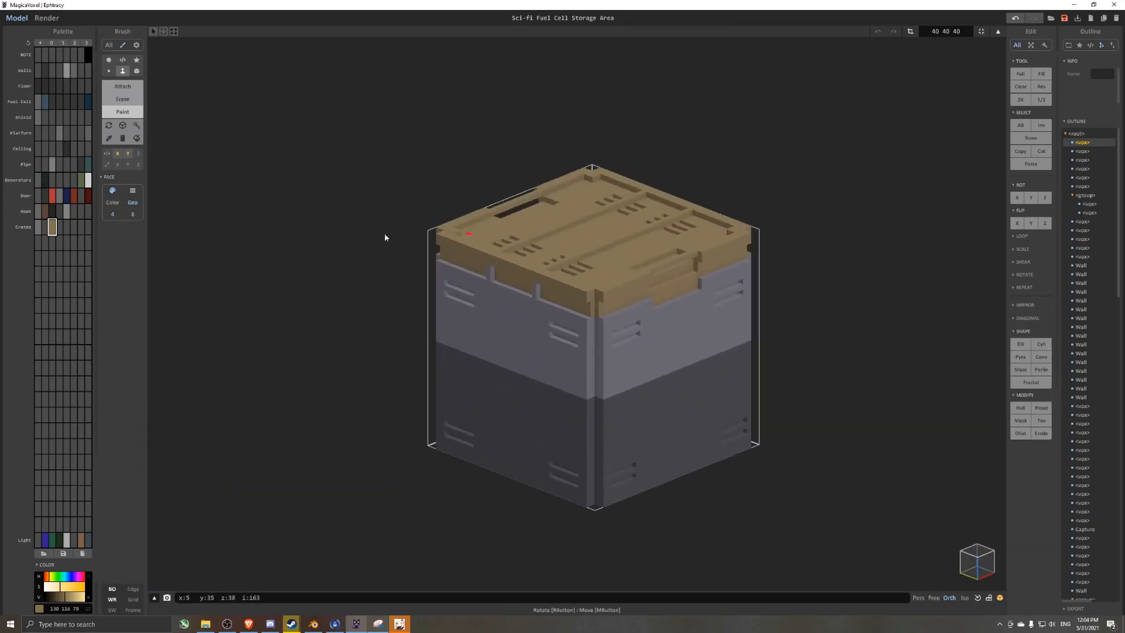
- Paint the two ribs across the crate's lid dark grey with the fifth Crates swatch
left_click(66, 227)
left_click(137, 71)
left_click(122, 112)
scroll(656, 188, "up", 3)
right_click_drag(694, 167, 651, 183)
left_click_drag(651, 182, 423, 249)
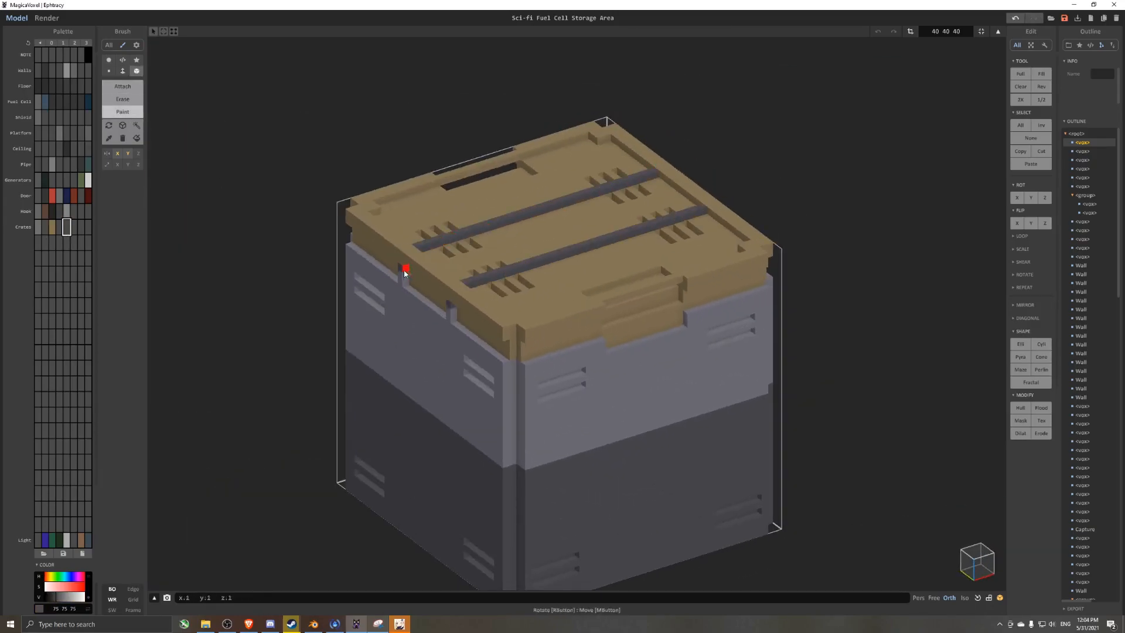
- Darken the fifth Crates swatch to 56 56 56 and paint vertical straps down the crate's sides
right_click_drag(405, 271, 466, 279)
left_click_drag(467, 282, 465, 525)
right_click_drag(465, 525, 520, 297)
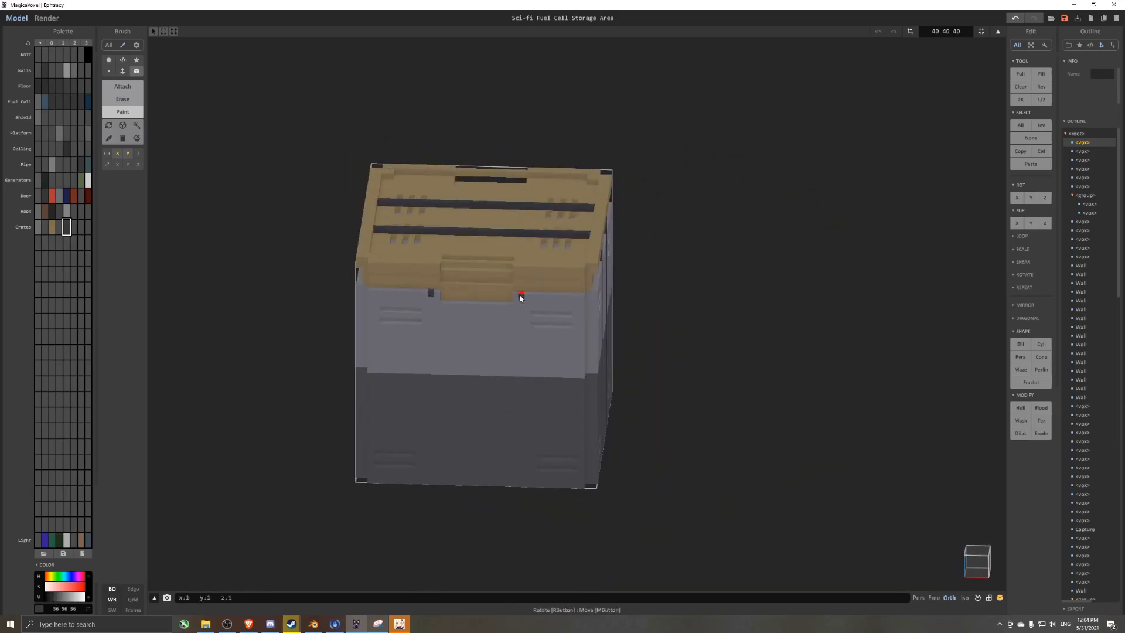
right_click_drag(515, 509, 498, 243)
scroll(498, 243, "up", 3)
left_click_drag(350, 312, 382, 356)
mouse_move(586, 343)
right_mouse_down()
mouse_move(503, 336)
mouse_move(454, 299)
mouse_move(387, 276)
right_mouse_up()
- Paint the lid's vent slots and small label patches in light grey with the sixth Crates swatch
left_click(74, 227)
right_click_drag(674, 88, 670, 166)
left_click_drag(669, 166, 690, 190)
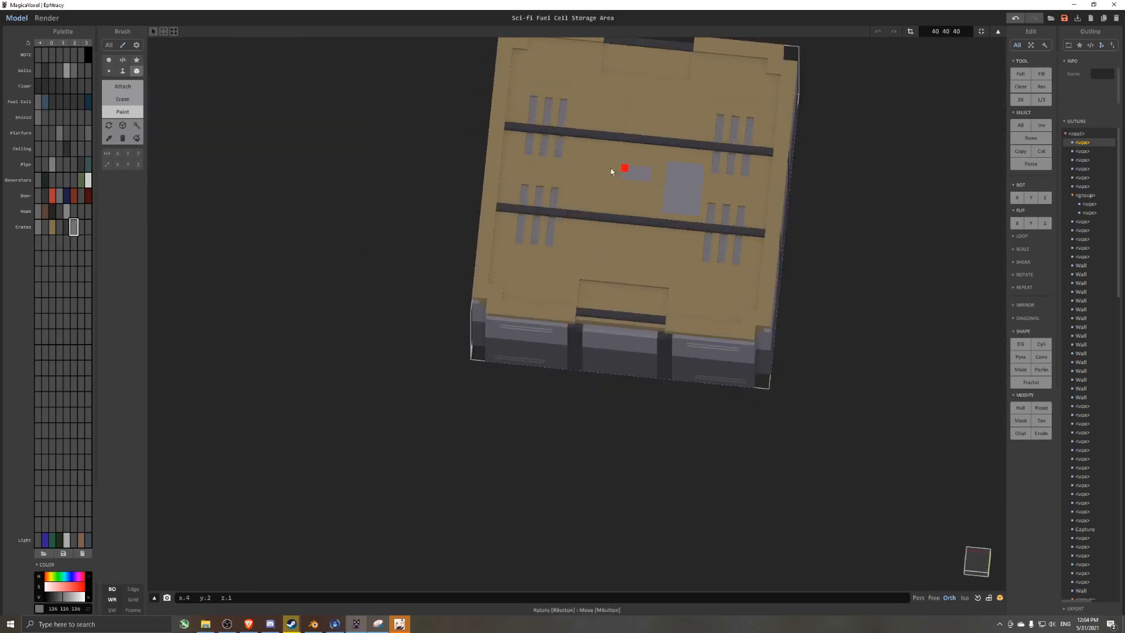
right_click_drag(605, 167, 557, 125)
scroll(497, 274, "down", 8)
- Return to the scene and move the crate into the outer corner of the lower platform
key("Tab")
right_click_drag(498, 274, 633, 269)
left_click_drag(828, 314, 564, 258)
right_click_drag(564, 258, 976, 570)
left_click(976, 569)
left_click_drag(500, 172, 500, 390)
left_click(972, 560)
left_click_drag(565, 444, 702, 452)
right_click_drag(702, 452, 838, 498)
scroll(657, 316, "up", 4)
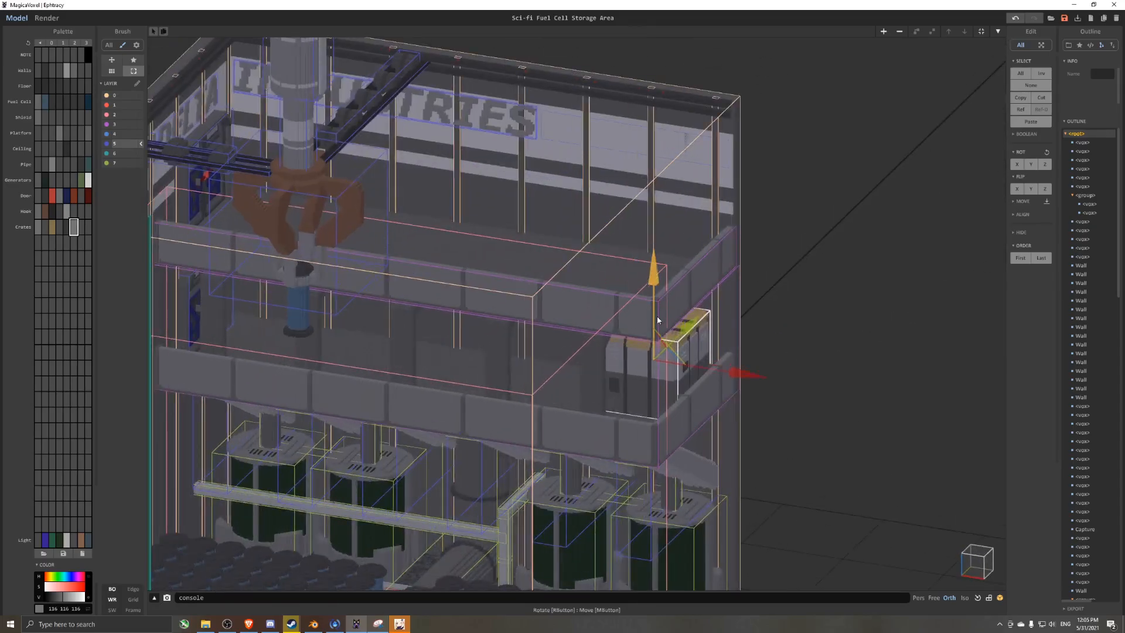
left_click_drag(661, 312, 664, 314)
right_click_drag(664, 314, 586, 351)
left_click_drag(792, 351, 820, 343)
right_click_drag(820, 343, 896, 310)
- Duplicate the crate along the lower platform and place another copy at the outer end of the upper platform
left_click_drag(755, 378, 659, 364, "ctrl")
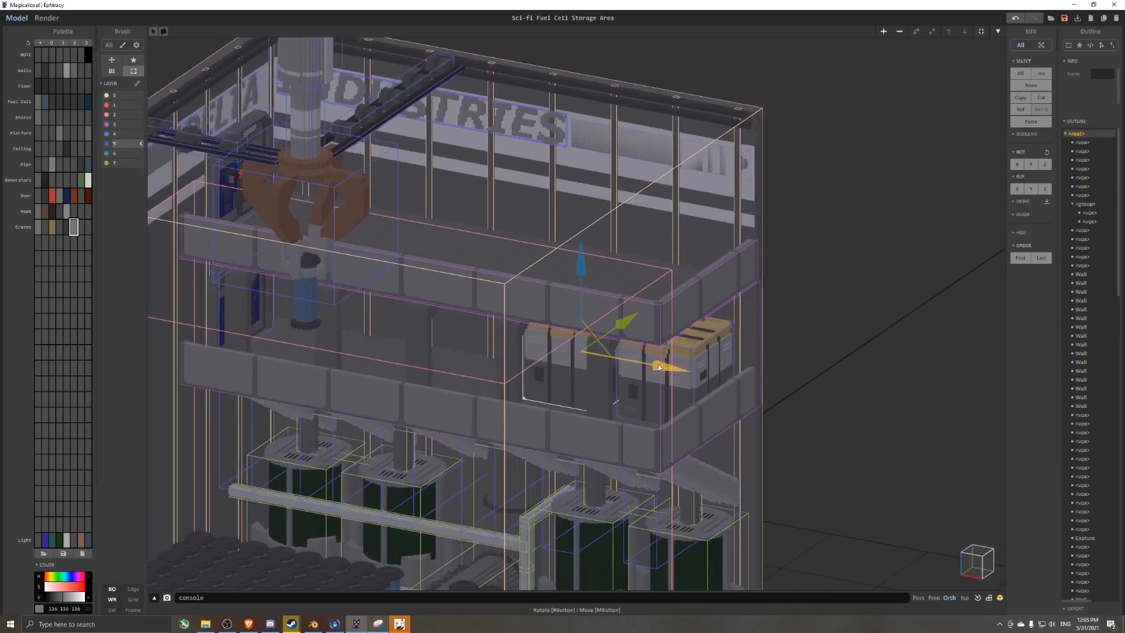
right_click_drag(659, 364, 581, 402)
left_click_drag(702, 245, 702, 136, "ctrl")
left_click_drag(751, 249, 784, 267)
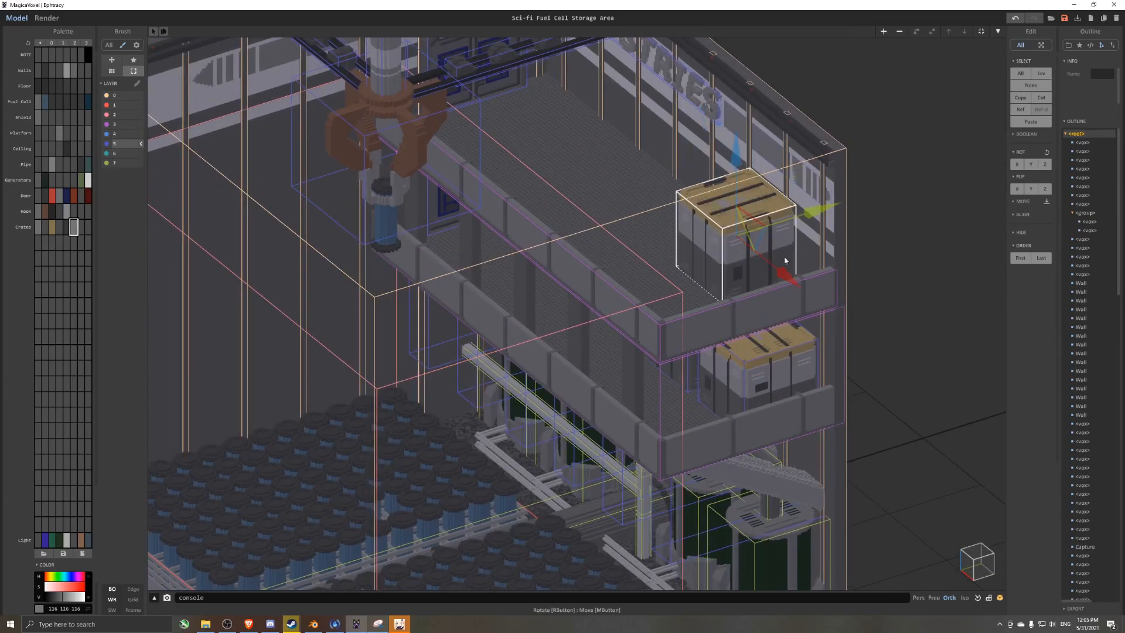
- Open a new 20 × 20 × 20 object, extend its voxels to a full cube and name a new palette row Storage
right_click_drag(784, 267, 722, 278)
scroll(723, 278, "down", 3)
key("Tab")
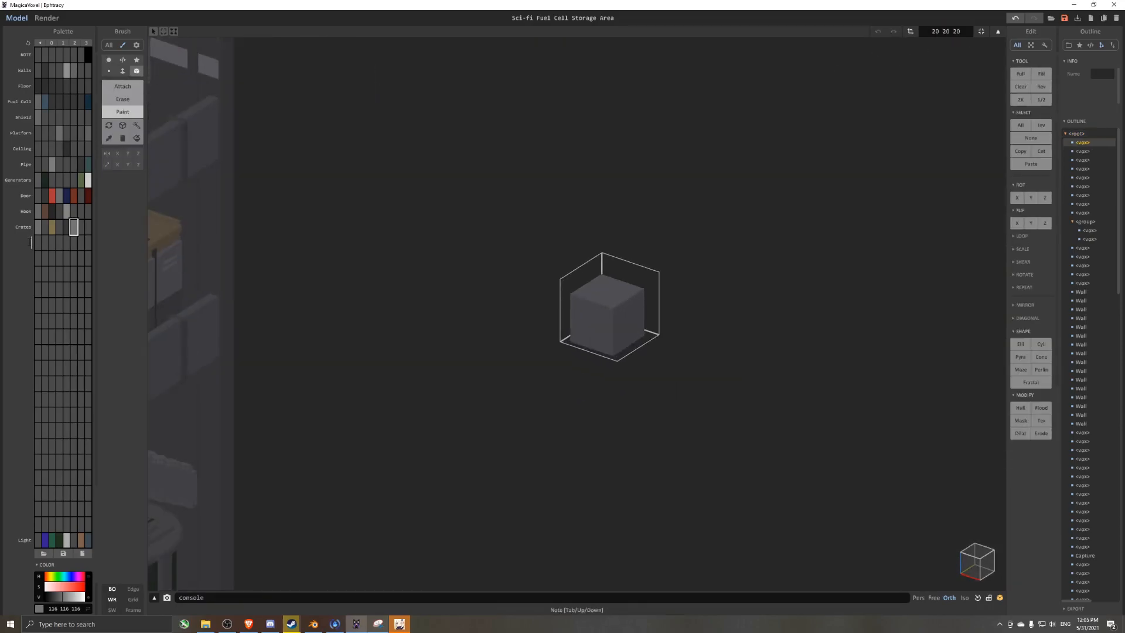
left_click(122, 71)
left_click(122, 86)
scroll(523, 284, "up", 3)
middle_click_drag(523, 283, 316, 328)
left_click(38, 243)
left_click(123, 99)
left_click_drag(431, 326, 432, 399)
key("ctrl+z")
key("ctrl+z")
- Erase a groove around the box beneath its lid and recess its side panels, mirrored in X and Y
left_click(137, 70)
scroll(378, 375, "up", 3)
mouse_move(291, 266)
left_mouse_down()
mouse_move(531, 322)
mouse_move(607, 245)
left_mouse_up()
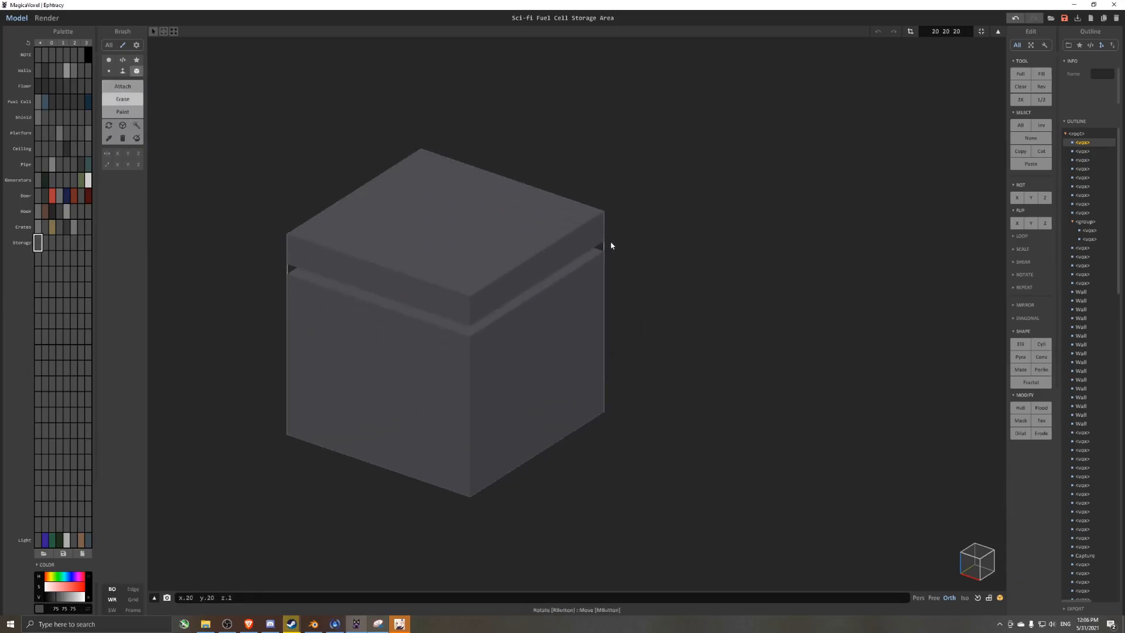
right_click_drag(610, 245, 669, 205)
scroll(645, 223, "down", 2)
mouse_move(616, 259)
left_mouse_down()
mouse_move(618, 405)
mouse_move(503, 381)
left_mouse_up()
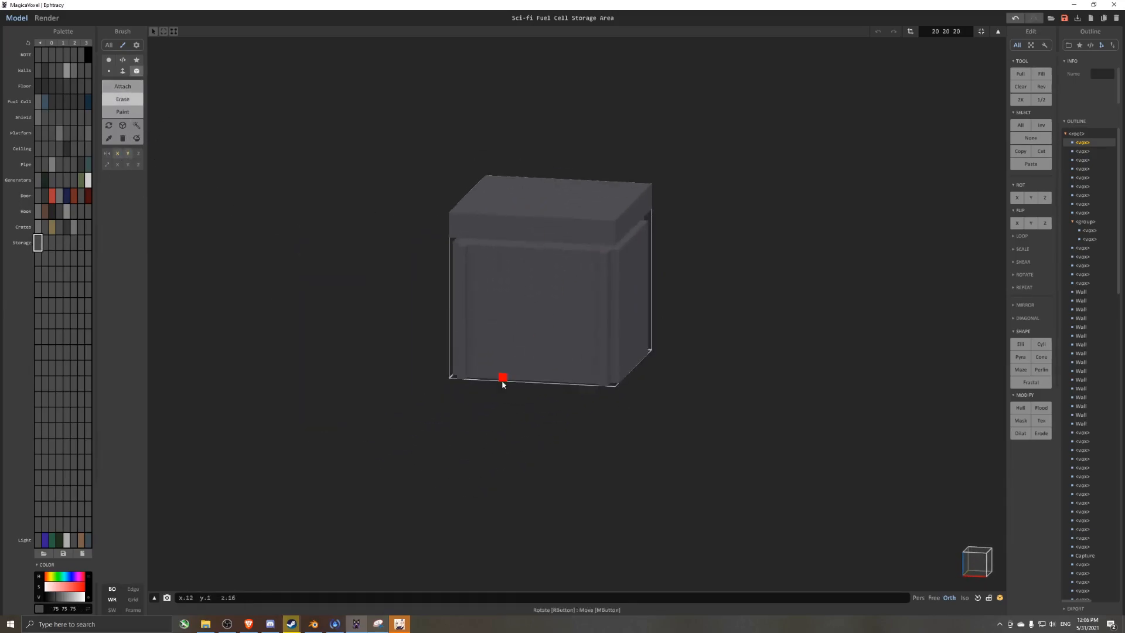
right_click_drag(502, 381, 399, 381)
left_click_drag(356, 236, 432, 349)
right_click_drag(431, 349, 258, 355)
- Erase evenly spaced vertical notches along the edges of the storage box's lid
middle_click_drag(582, 157, 537, 299)
scroll(545, 296, "up", 3)
mouse_move(652, 270)
left_mouse_down()
mouse_move(652, 293)
mouse_move(613, 288)
left_mouse_up()
left_click_drag(569, 259, 568, 284)
right_click_drag(607, 300, 547, 299)
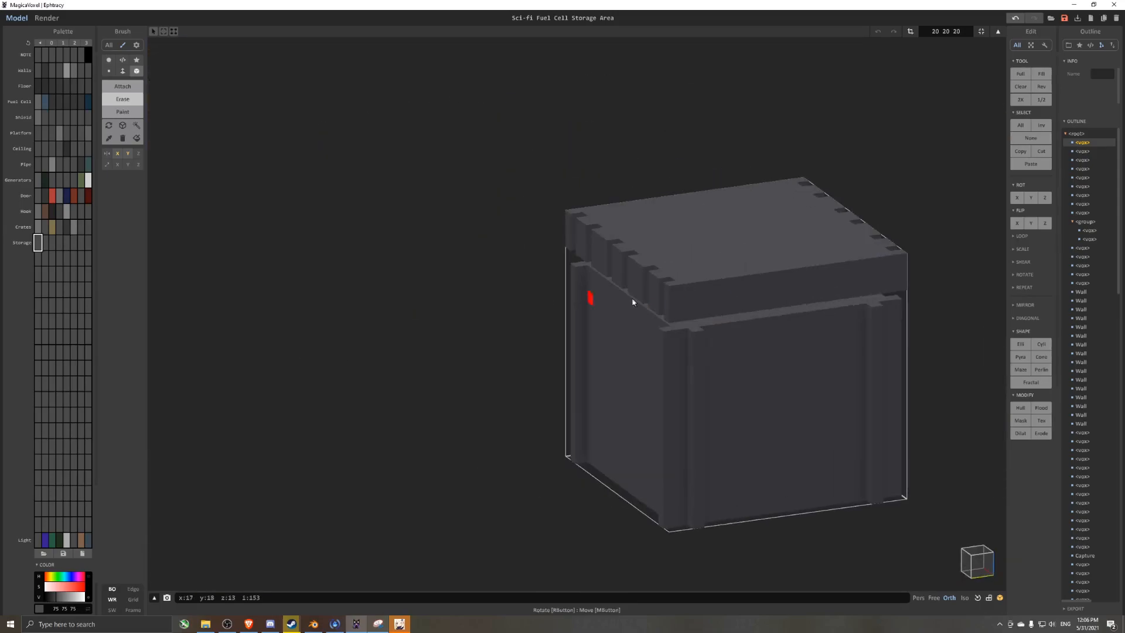
- Erase a rectangular groove and parallel slots into the top of the storage box's lid
right_click_drag(771, 280, 517, 241)
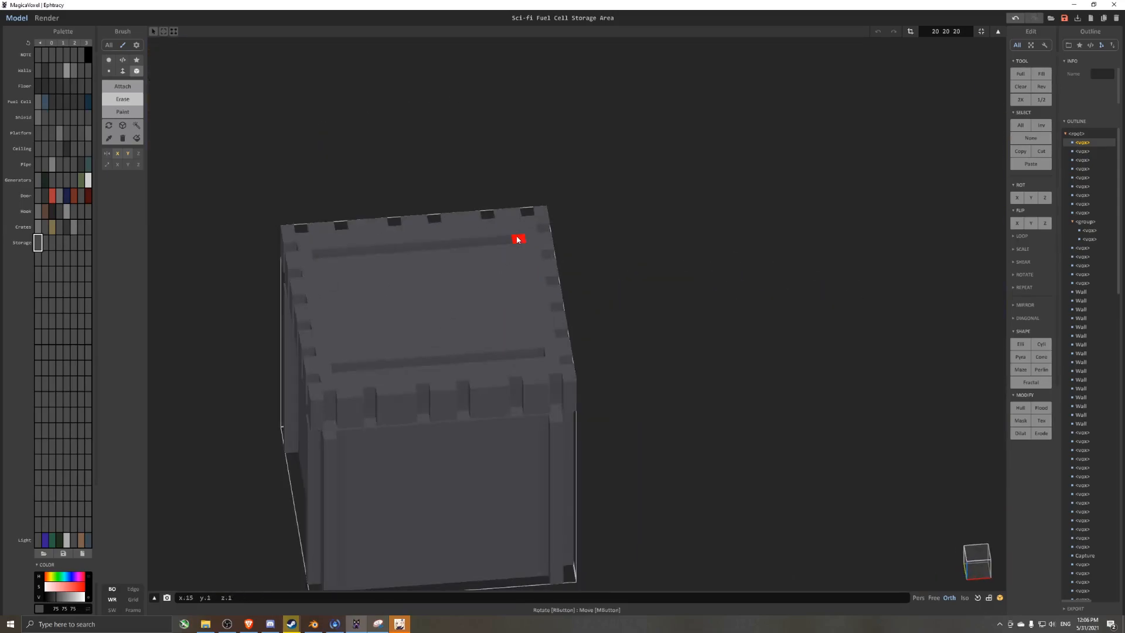
left_click_drag(527, 241, 520, 241)
left_click_drag(521, 244, 536, 334)
right_click_drag(535, 334, 455, 295)
scroll(455, 295, "down", 3)
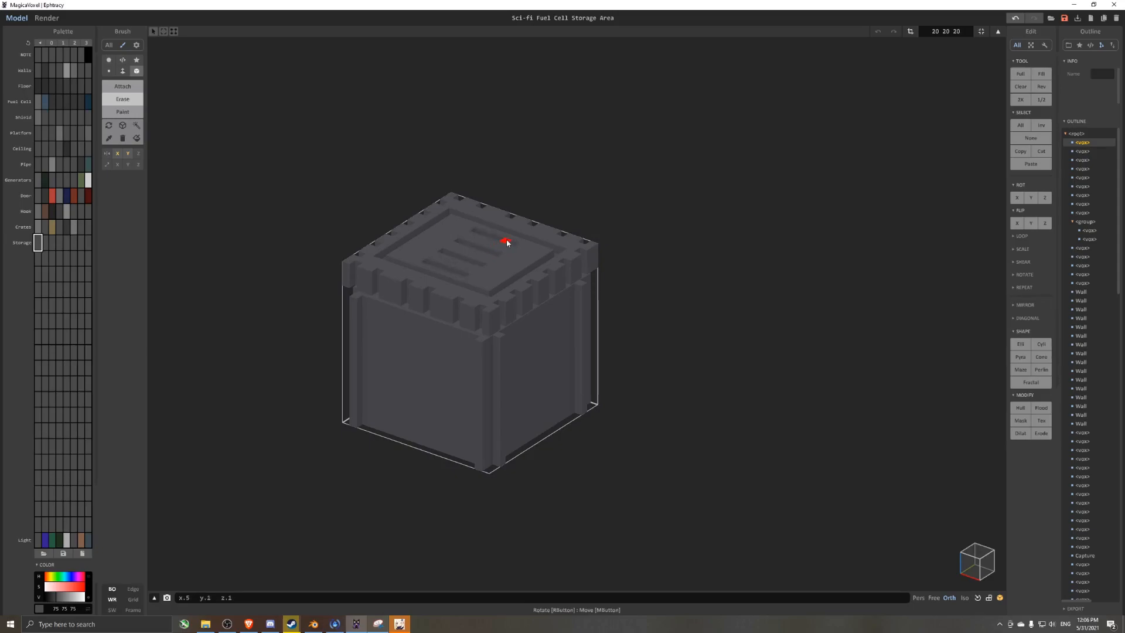
- Paint the lower part of the storage box's side panels brown 75 57 41 with the second Storage swatch
right_click_drag(507, 243, 532, 219)
scroll(533, 220, "up", 2)
left_click_drag(387, 321, 540, 446)
left_click_drag(580, 323, 631, 404)
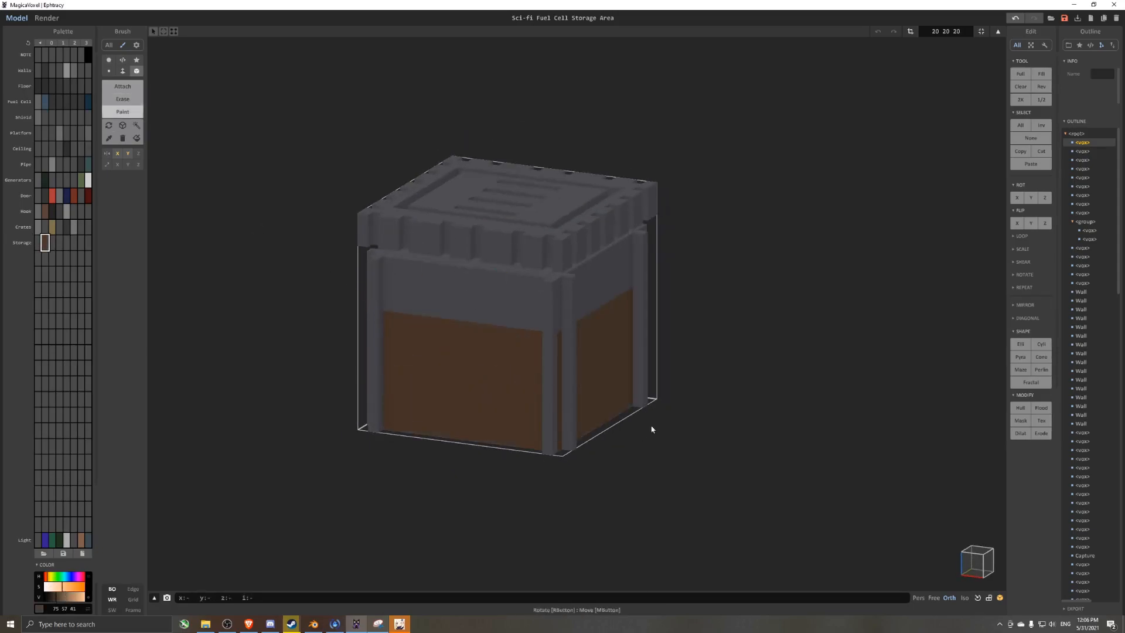
- Set the third Storage swatch to dark grey 50 50 50 and paint the storage box's corner posts with it
right_click_drag(661, 439, 718, 438)
left_click(52, 243)
right_click_drag(466, 302, 390, 316)
left_click(52, 597)
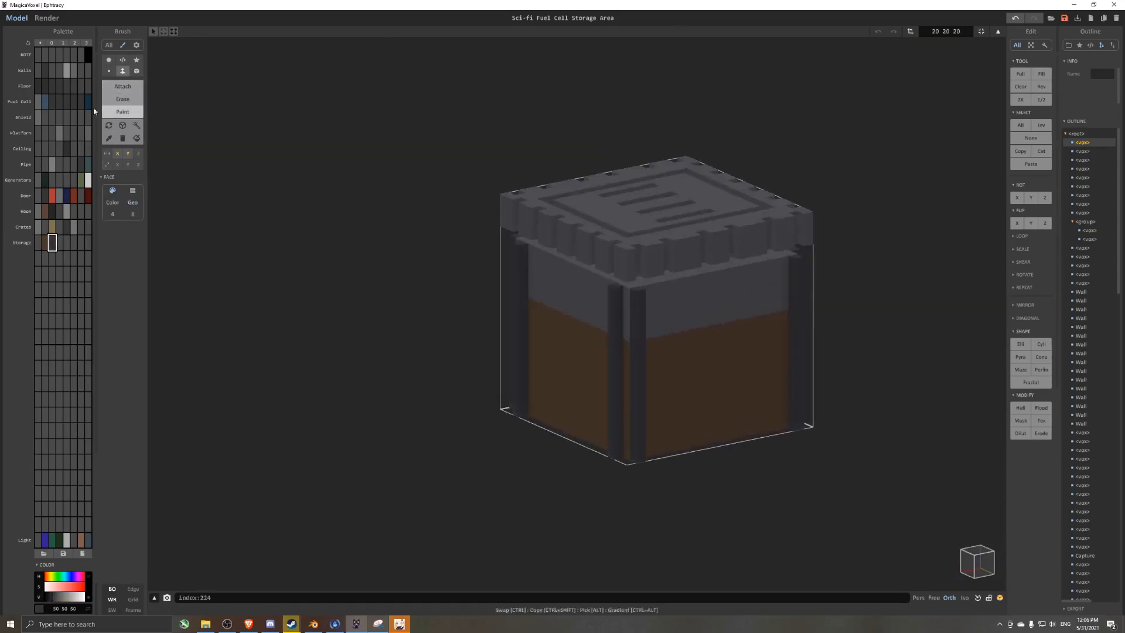
- Attach dark grey 50 50 50 beams beneath the storage box's lid, joining the corner posts on every side
left_click(137, 71)
left_click(123, 86)
middle_click_drag(627, 291, 519, 281)
right_click_drag(515, 247, 555, 252)
left_click_drag(384, 262, 539, 269)
right_click_drag(543, 269, 466, 291)
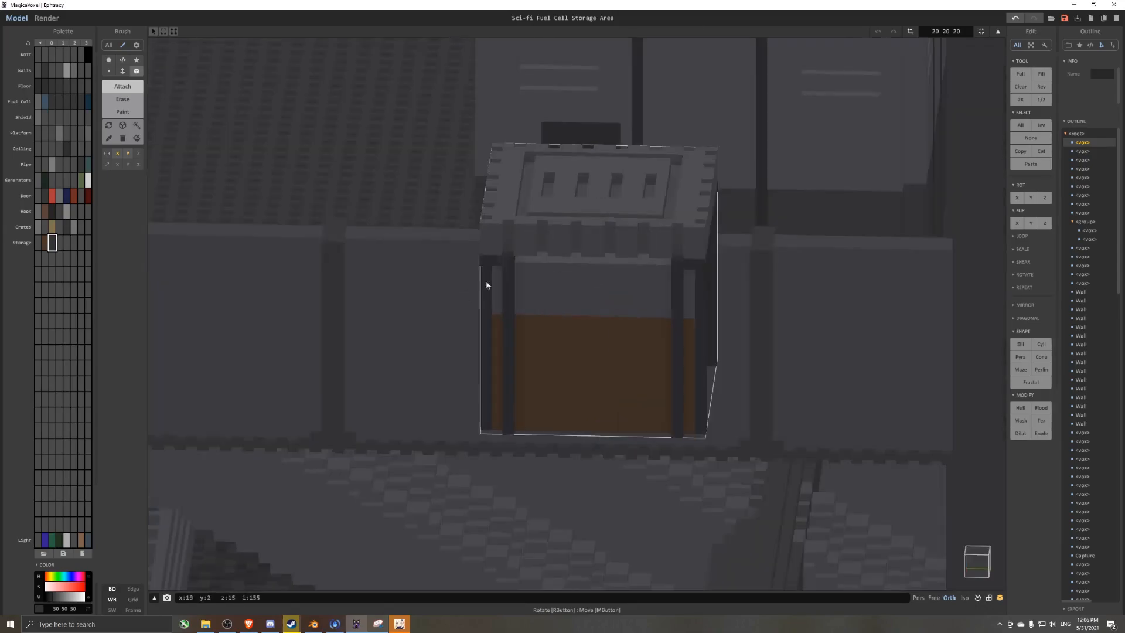
left_click_drag(519, 266, 667, 267)
right_click_drag(608, 264, 674, 254)
left_click_drag(651, 235, 573, 273)
mouse_move(573, 273)
right_mouse_down()
mouse_move(586, 269)
mouse_move(552, 274)
right_mouse_up()
scroll(586, 268, "down", 3)
scroll(553, 274, "up", 3)
key("g")
left_click_drag(553, 275, 685, 292)
mouse_move(684, 292)
right_mouse_down()
mouse_move(540, 281)
mouse_move(421, 299)
mouse_move(498, 304)
right_mouse_up()
left_click_drag(497, 308, 503, 379)
right_click_drag(503, 379, 574, 375)
key("ctrl+z")
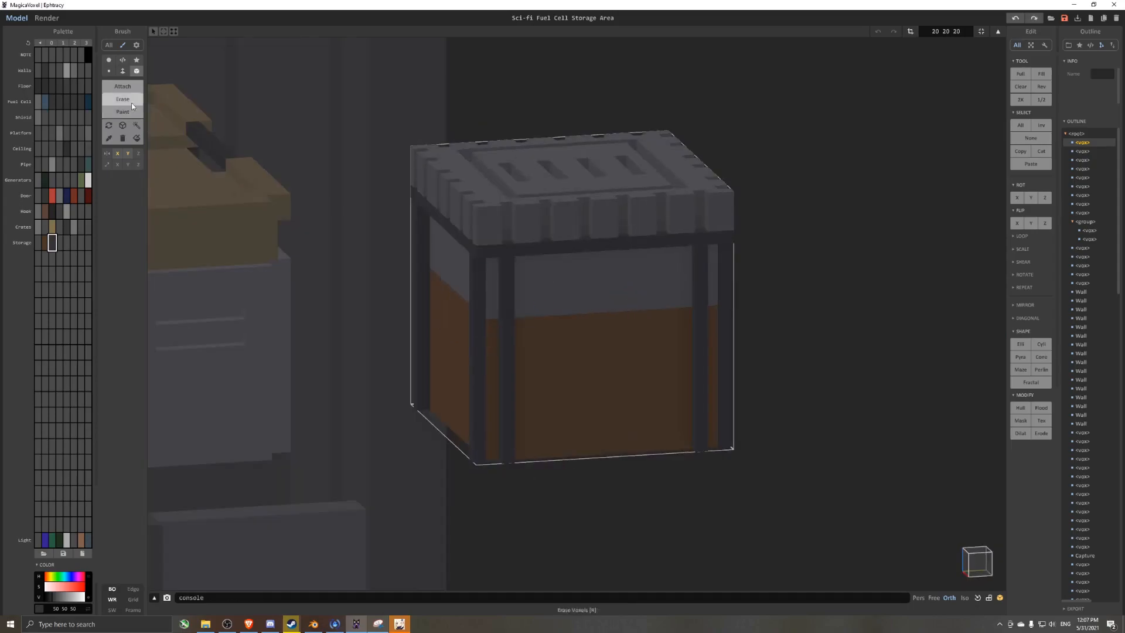
- Erase a pair of vertical slots into the storage box's mirrored side panels and paint them dark grey
left_click(130, 101)
left_click_drag(512, 319, 514, 401)
key("g")
mouse_move(367, 282)
left_mouse_down()
mouse_move(364, 350)
mouse_move(379, 353)
left_mouse_up()
right_click_drag(379, 353, 527, 328)
key("ctrl+z")
left_click_drag(528, 296, 541, 389)
- Paint the recessed panel on top of the storage box's lid dark grey 50 50 50
scroll(668, 402, "down", 3)
mouse_move(668, 403)
right_mouse_down()
mouse_move(498, 392)
mouse_move(483, 419)
right_mouse_up()
scroll(498, 392, "up", 3)
left_click(123, 71)
left_click(503, 173)
scroll(493, 172, "down", 3)
right_click_drag(470, 173, 482, 169)
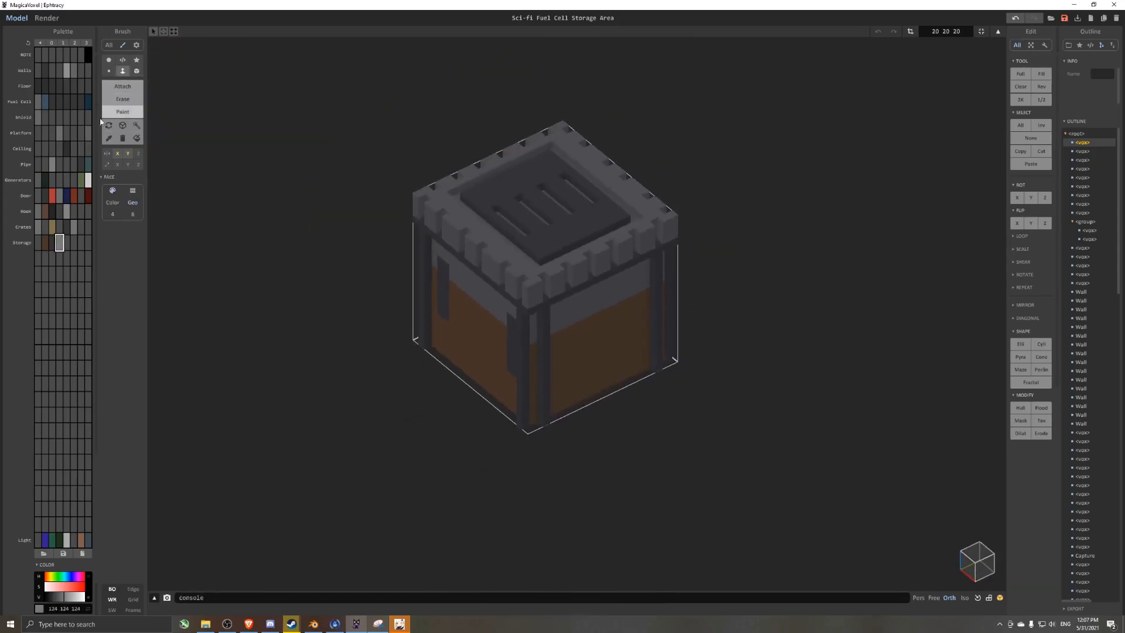
- Recolour the storage box's lid and upper side panels light grey 124 124 124 with the fourth Storage swatch
left_click(136, 71)
right_click_drag(446, 328, 493, 275)
left_click_drag(500, 258, 572, 262)
left_click_drag(491, 256, 453, 248)
right_click_drag(452, 248, 490, 239)
left_click(137, 138)
left_click(510, 252)
- Recess a rectangle in the box's upper side panel and attach a dark grey bar across it between the posts
scroll(620, 263, "down", 6)
right_click_drag(620, 264, 644, 270)
scroll(645, 274, "up", 6)
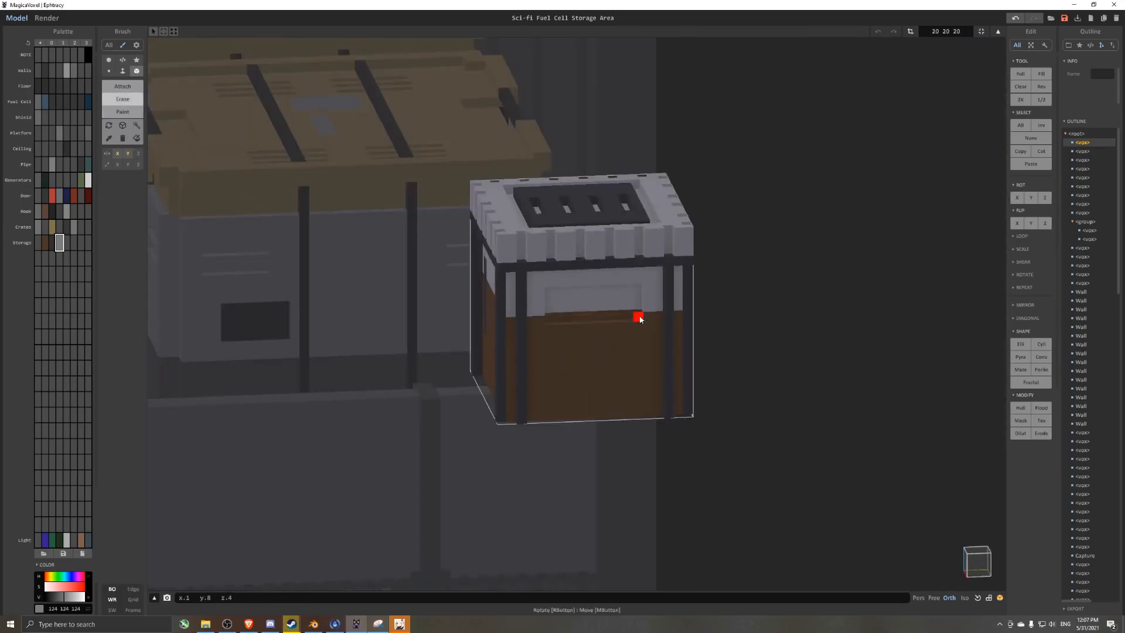
left_click(123, 86)
left_click(521, 301, "alt")
left_click_drag(533, 303, 660, 301)
scroll(634, 316, "down", 8)
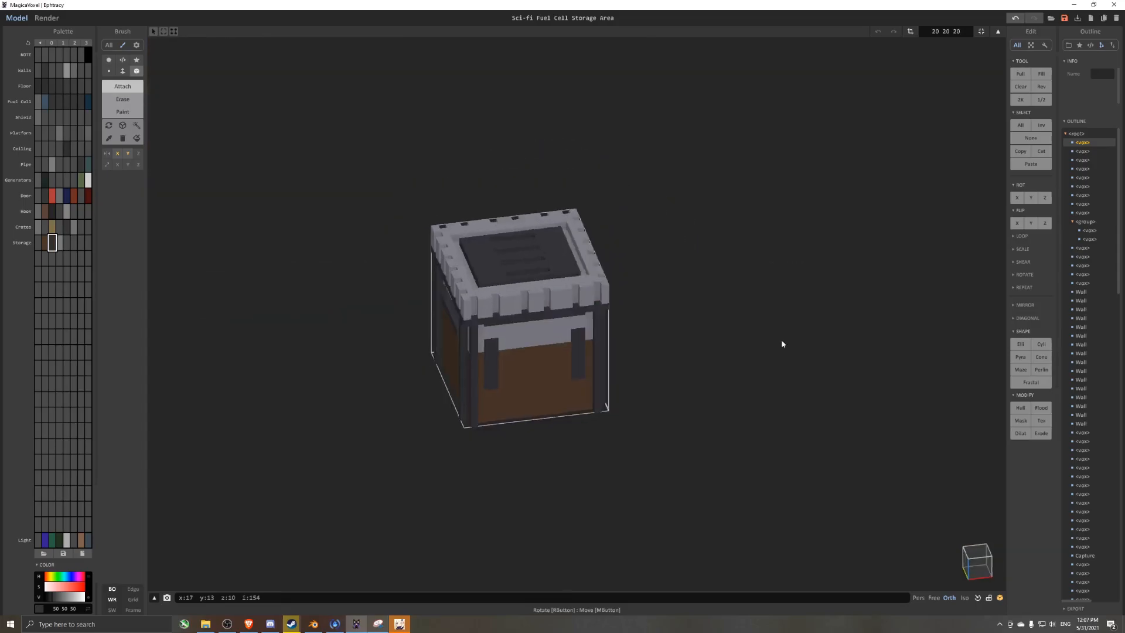
- Return to the scene and copy the storage box to form a cluster beside the large crate on the upper platform
key("Tab")
scroll(626, 287, "up", 8)
left_click_drag(436, 264, 456, 269)
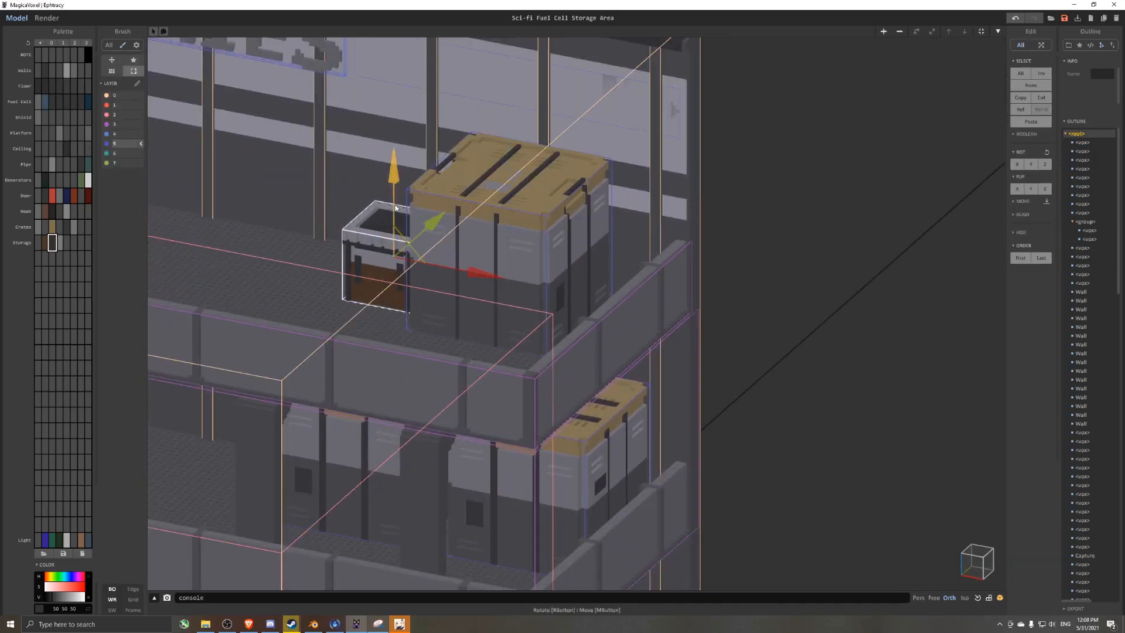
left_click_drag(391, 188, 391, 124, "ctrl")
left_click_drag(420, 166, 388, 194, "ctrl")
left_click_drag(357, 162, 357, 229)
mouse_move(357, 233)
right_mouse_down()
mouse_move(509, 270)
mouse_move(431, 318)
mouse_move(417, 264)
right_mouse_up()
left_click_drag(439, 223, 415, 138, "ctrl")
mouse_move(563, 346)
right_mouse_down()
mouse_move(591, 280)
mouse_move(598, 328)
right_mouse_up()
- Create a new 40 × 40 × 40 object, move it into empty space beside the scene and open it for editing
left_click(884, 31)
middle_click_drag(592, 469, 510, 258)
left_click_drag(351, 358, 789, 419)
key("Tab")
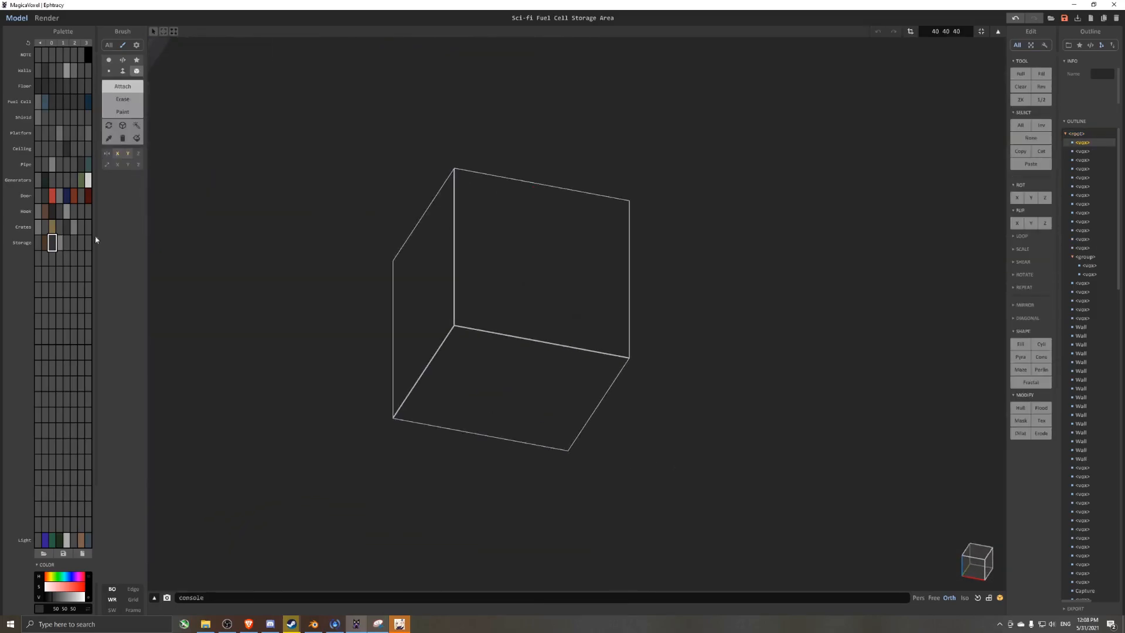
- Build two mirrored upright side walls in dark grey 50 50 50 and reduce the object to 40 × 16 × 40
left_click(123, 71)
left_click(423, 276)
mouse_move(563, 281)
right_mouse_down()
mouse_move(520, 271)
mouse_move(542, 260)
right_mouse_up()
left_click(123, 99)
left_click_drag(423, 315, 440, 306)
left_click(981, 31)
left_click(137, 71)
left_click(128, 165)
left_click(470, 341)
scroll(510, 328, "up", 4)
left_click(381, 250)
left_click(384, 185)
key("ctrl+z")
key("ctrl+z")
key("ctrl+z")
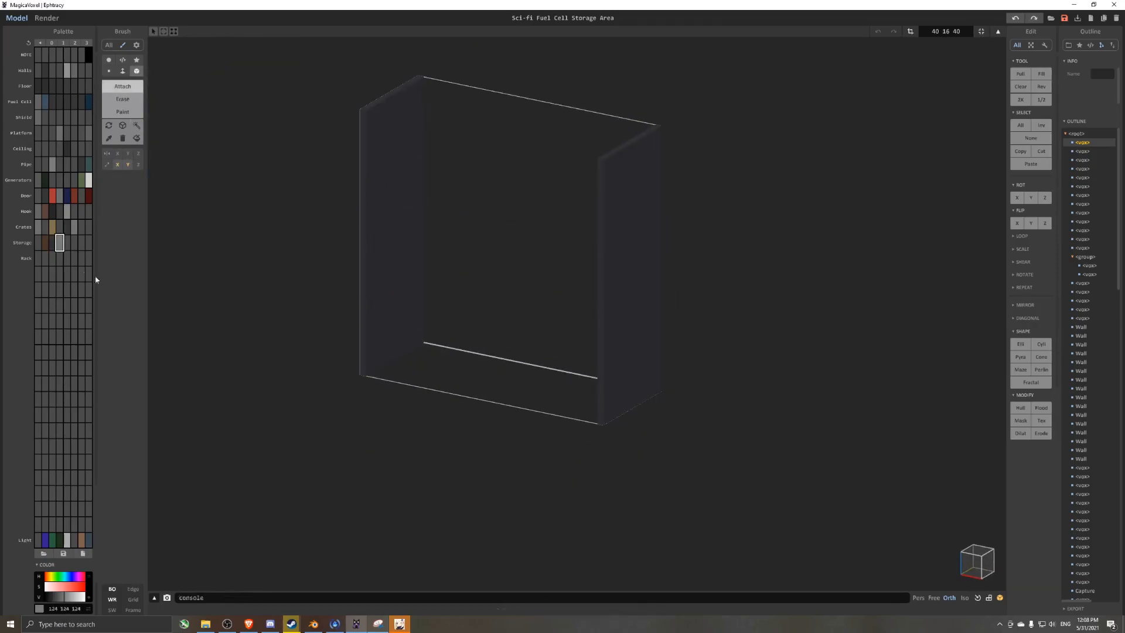
- Attach a shelf between the side walls in Rack grey 75 75 75 and copy it upward twice
left_click(403, 301)
left_click(136, 126)
left_click_drag(470, 341, 471, 269, "ctrl")
left_click_drag(473, 271, 476, 198, "ctrl")
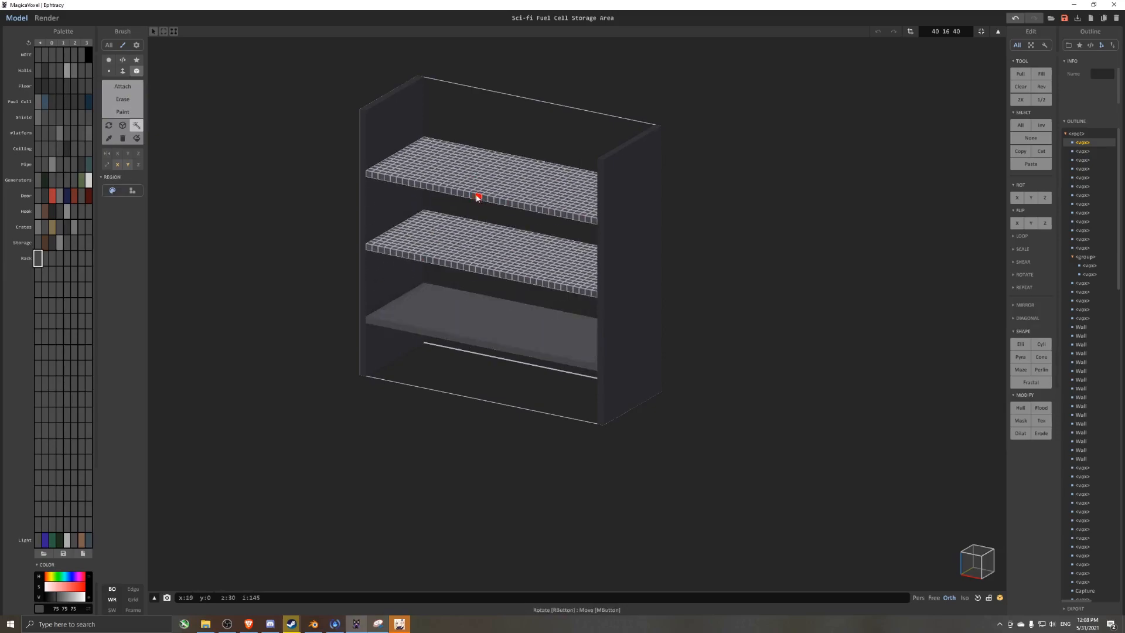
left_click(346, 166)
- Erase vertical slots through both rack side walls and a groove along their upper edges
left_click(132, 100)
right_click_drag(234, 164, 188, 167)
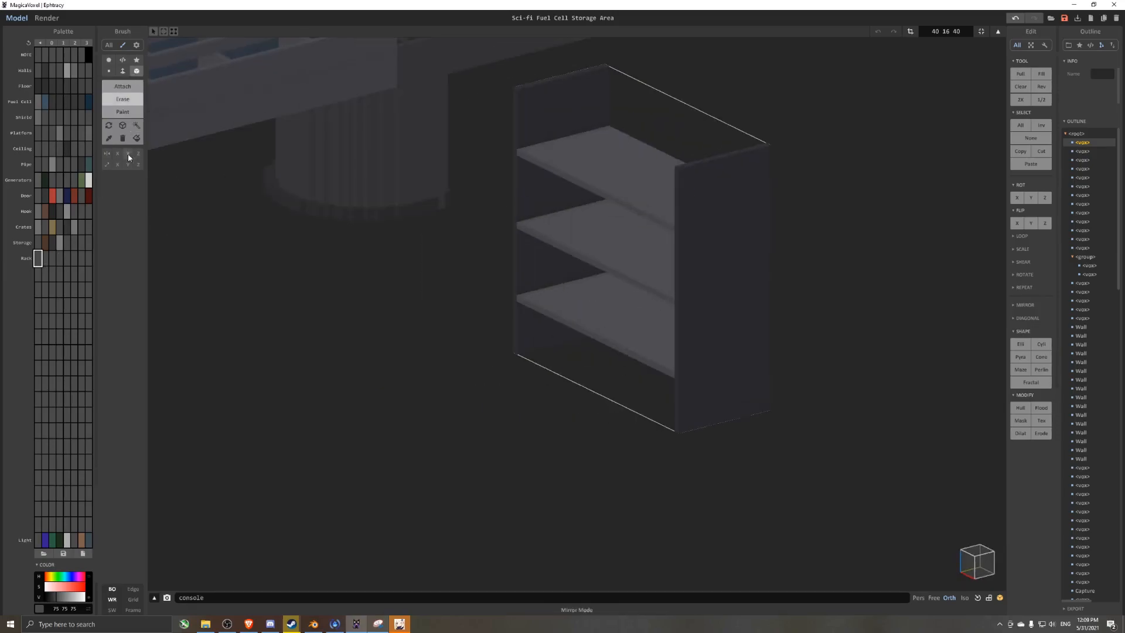
mouse_move(712, 194)
left_mouse_down()
mouse_move(717, 431)
mouse_move(694, 266)
mouse_move(696, 431)
left_mouse_up()
left_click_drag(690, 177, 727, 168)
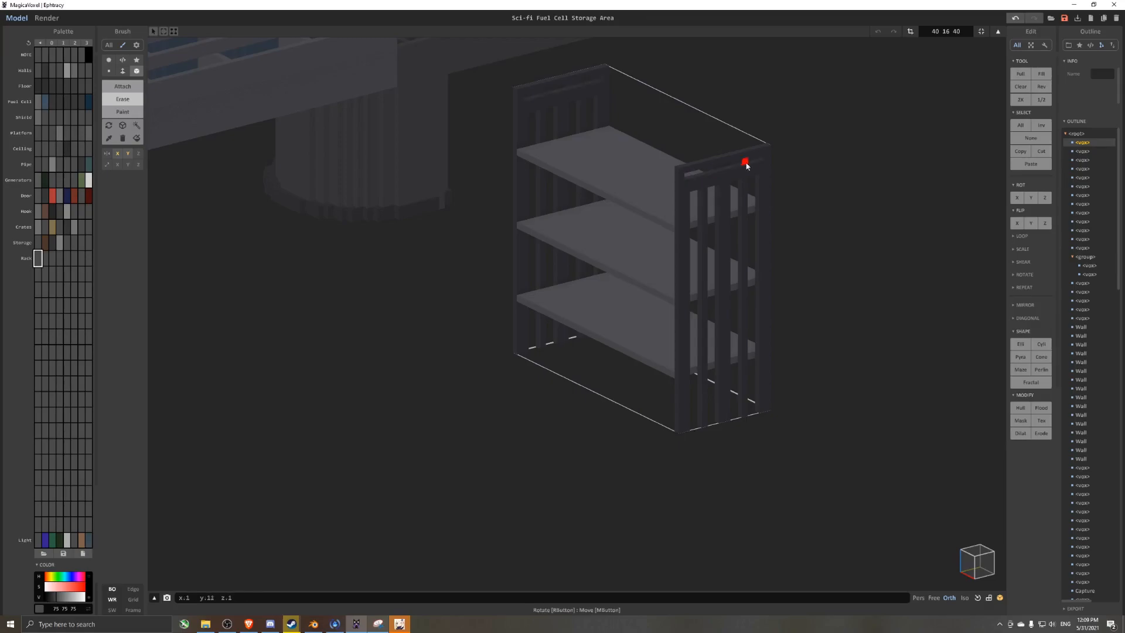
- Erase lengthwise gaps in the rack's top shelf to divide it into parallel slats
right_click_drag(337, 108, 382, 134)
middle_click_drag(383, 138, 399, 232)
left_click_drag(358, 115, 578, 177)
left_click_drag(341, 136, 578, 197)
scroll(469, 170, "up", 2)
right_click_drag(352, 106, 346, 147)
left_click_drag(286, 120, 490, 202)
right_click_drag(489, 202, 482, 175)
- Select the rack's two solid lower shelves and delete them
left_click(136, 125)
left_click(413, 317)
left_click(419, 379)
key("Delete")
- Select all slats of the remaining shelf, copy it downward twice and add a fourth slatted shelf near the rack's top
left_click(414, 271)
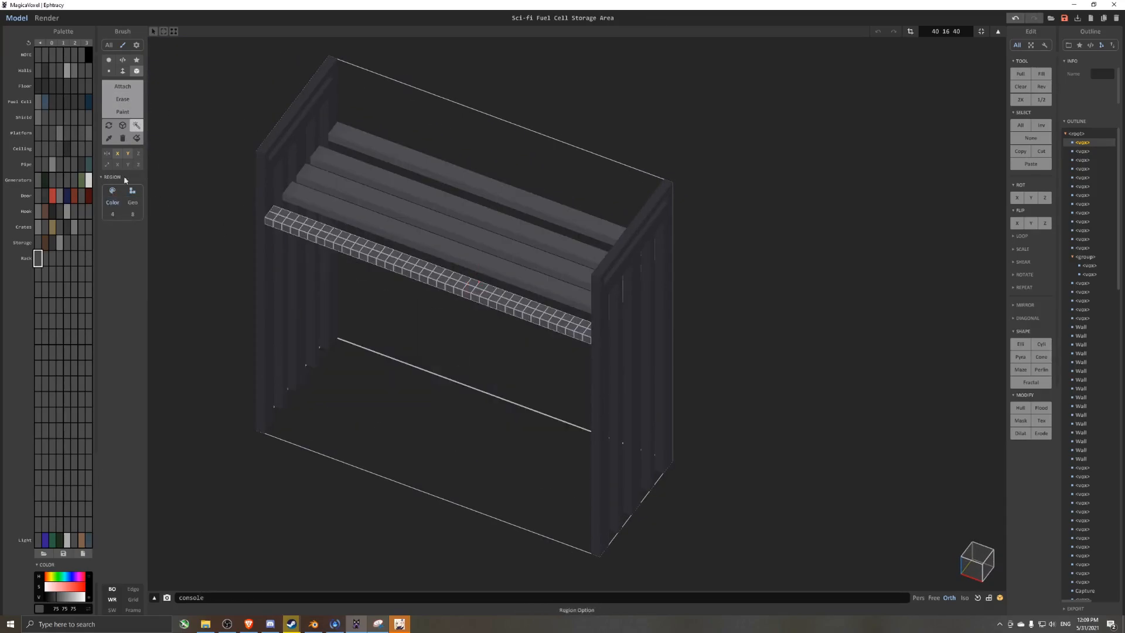
left_click_drag(414, 271, 457, 175)
right_click_drag(410, 352, 403, 319)
left_click_drag(403, 342, 403, 437, "ctrl+shift")
right_click_drag(402, 352, 394, 334)
scroll(405, 352, "up", 1)
left_click_drag(422, 429, 422, 540, "ctrl+shift")
key("ctrl+d")
scroll(469, 352, "down", 3)
right_click_drag(522, 337, 510, 309)
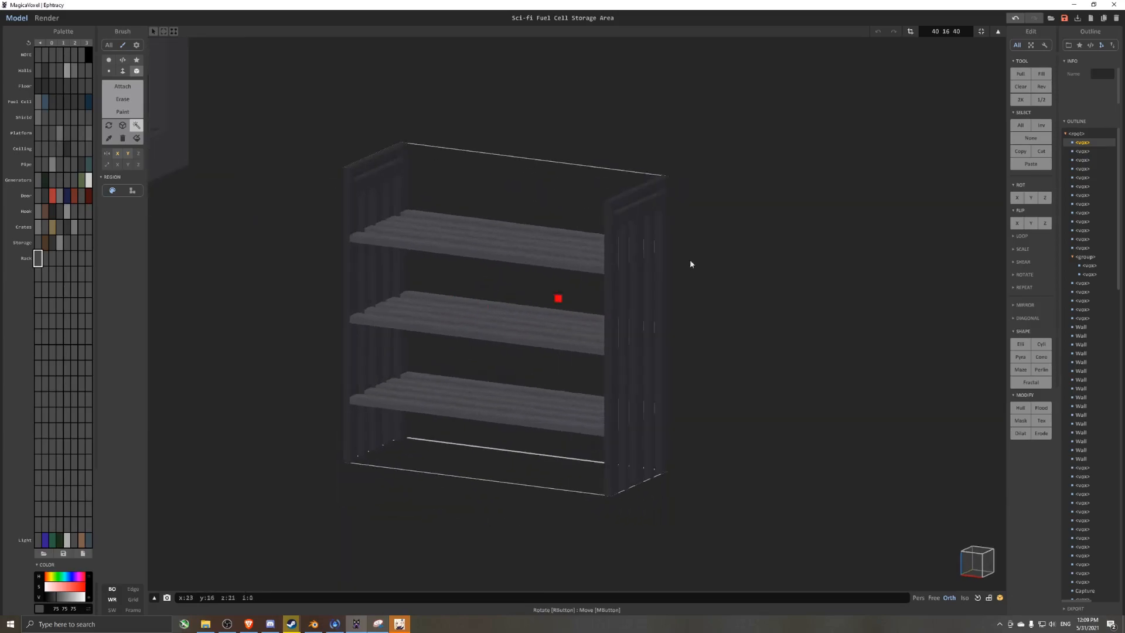
left_click(123, 86)
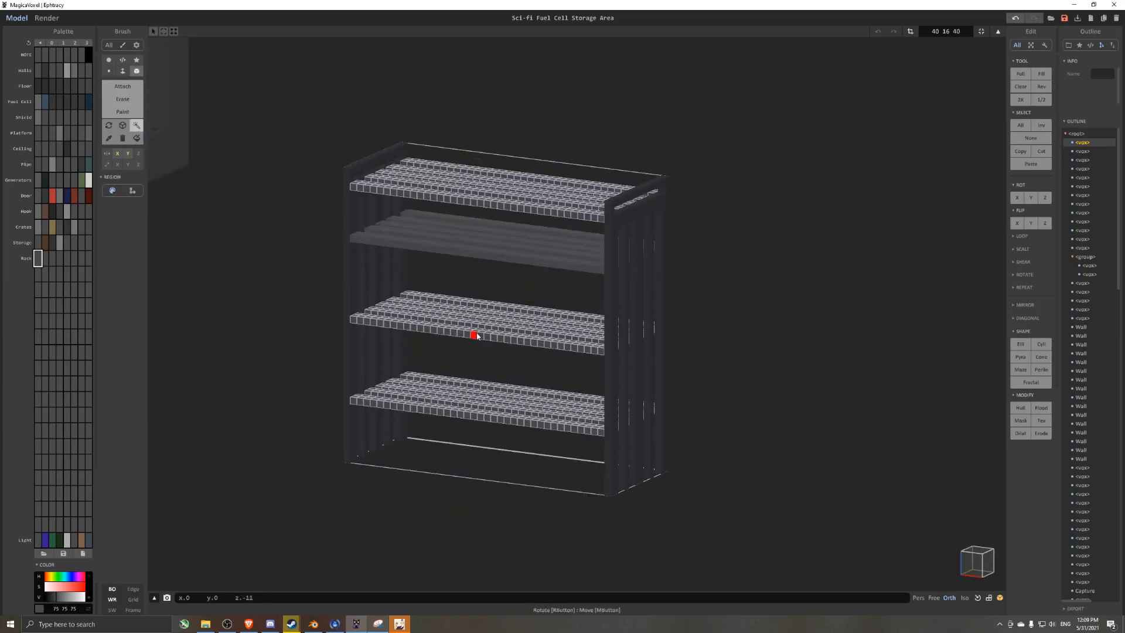
- Return to the scene and move the rack onto the upper platform, against the back wall beside the storage boxes
key("Tab")
scroll(558, 293, "down", 5)
left_click_drag(560, 228, 560, 88)
middle_click_drag(559, 117, 567, 276)
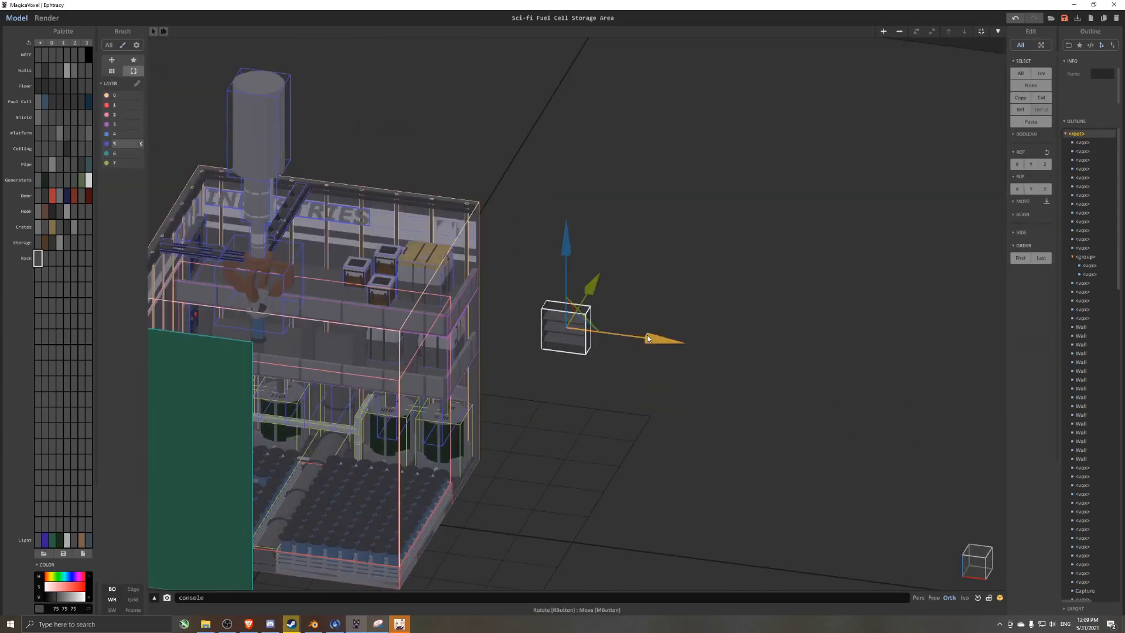
left_click_drag(662, 339, 436, 311)
right_click_drag(436, 293, 364, 276)
scroll(359, 266, "up", 5)
left_click_drag(306, 261, 544, 190)
right_click_drag(544, 264, 610, 303)
left_click_drag(683, 271, 529, 224)
left_click_drag(448, 122, 448, 181)
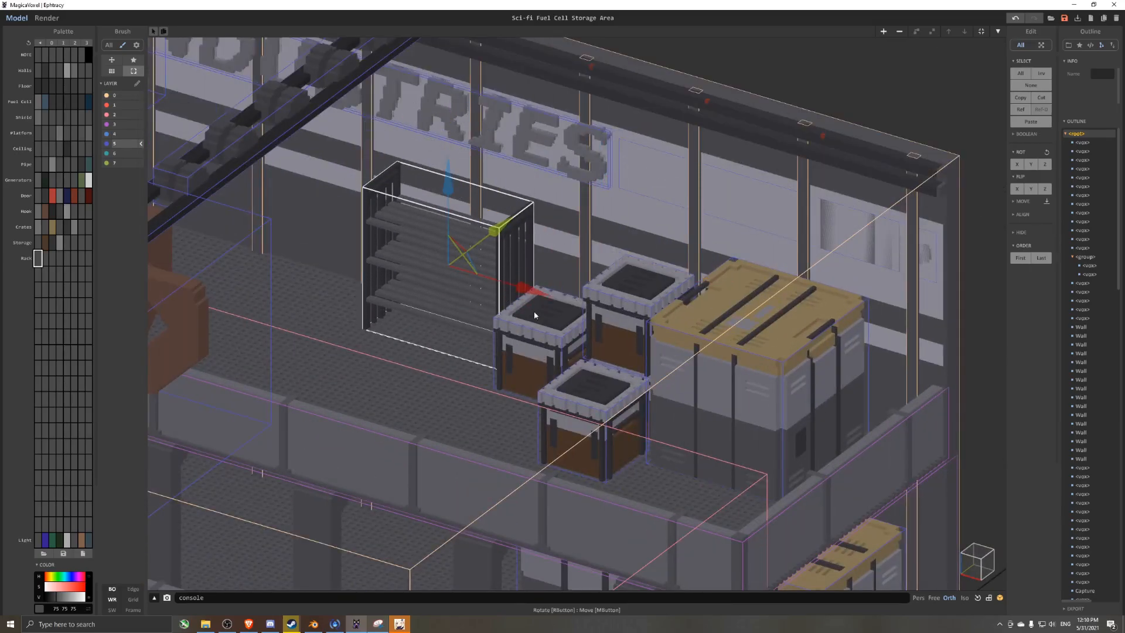
- Align the rack with the back wall and copy it twice in a row along the upper platform
left_click_drag(531, 287, 509, 282)
right_click_drag(510, 293, 439, 287)
left_click_drag(784, 205, 804, 201)
right_click_drag(422, 281, 504, 283)
left_click_drag(446, 275, 464, 280)
left_click_drag(465, 280, 304, 246, "ctrl")
middle_click_drag(303, 245, 619, 257)
left_click_drag(619, 257, 463, 223, "ctrl")
scroll(586, 281, "down", 4)
middle_click_drag(696, 333, 542, 282)
- Select three objects in the rack row, copy them down to the lower platform and delete two unwanted objects there
left_click(405, 214)
left_click(251, 171, "shift")
left_click(471, 220, "shift")
left_click_drag(392, 142, 400, 295, "ctrl")
mouse_move(400, 298)
right_mouse_down()
mouse_move(487, 364)
mouse_move(551, 357)
mouse_move(666, 248)
mouse_move(692, 251)
right_mouse_up()
left_click(555, 357)
key("Delete")
left_click(507, 332)
key("Delete")
- Copy a 20 × 20 × 20 object into empty space, clear its voxels and generate a cylinder inside it
scroll(508, 332, "down", 4)
left_click_drag(624, 261, 856, 301, "ctrl")
key("Tab")
middle_click_drag(856, 301, 554, 288)
key("Delete")
scroll(554, 288, "up", 5)
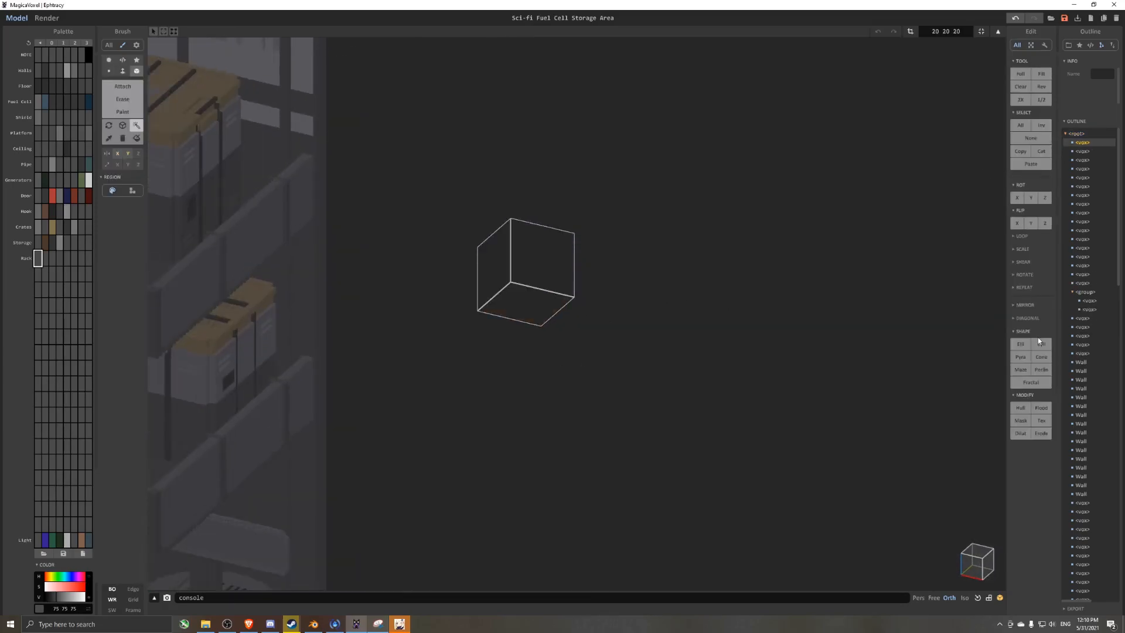
left_click(1041, 344)
left_click(122, 99)
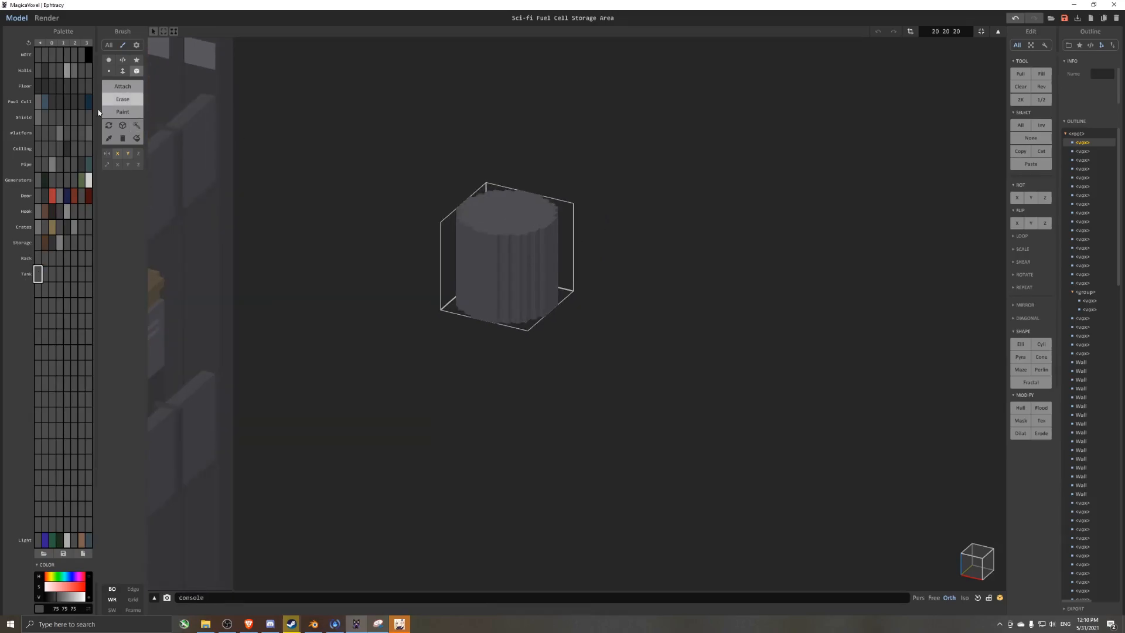
- Paint the cylinder's top, vertical stripes and horizontal bands light grey 106 106 106 with the first Tank swatch
left_click(123, 112)
left_click(61, 597)
left_click_drag(470, 241, 587, 224)
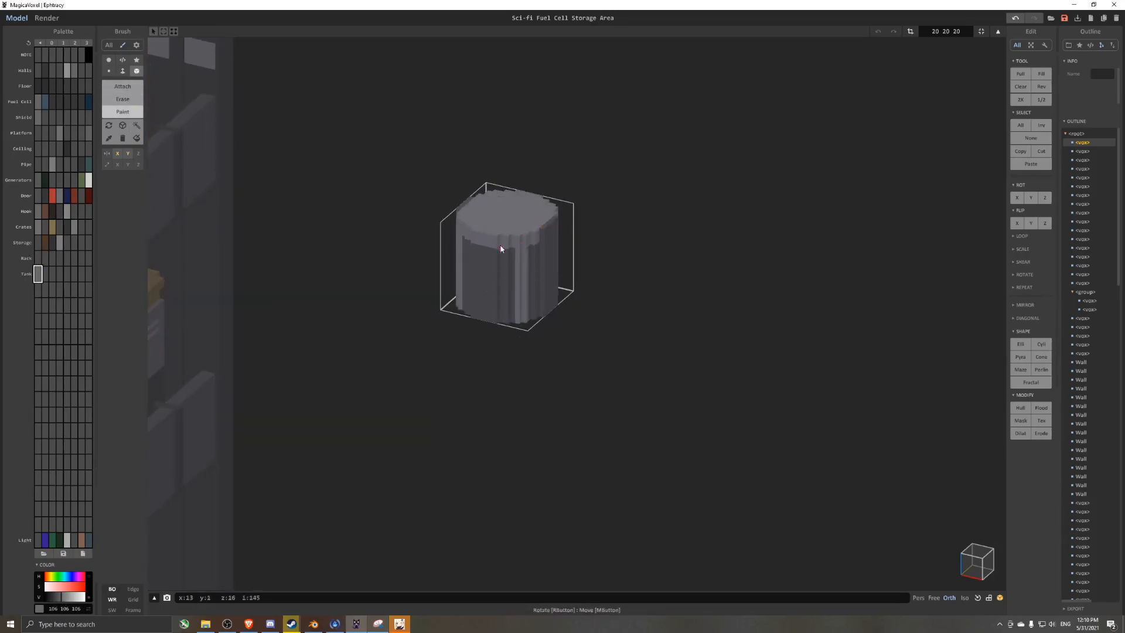
left_click_drag(496, 250, 496, 303)
right_click_drag(496, 304, 689, 239)
right_click_drag(683, 323, 604, 313)
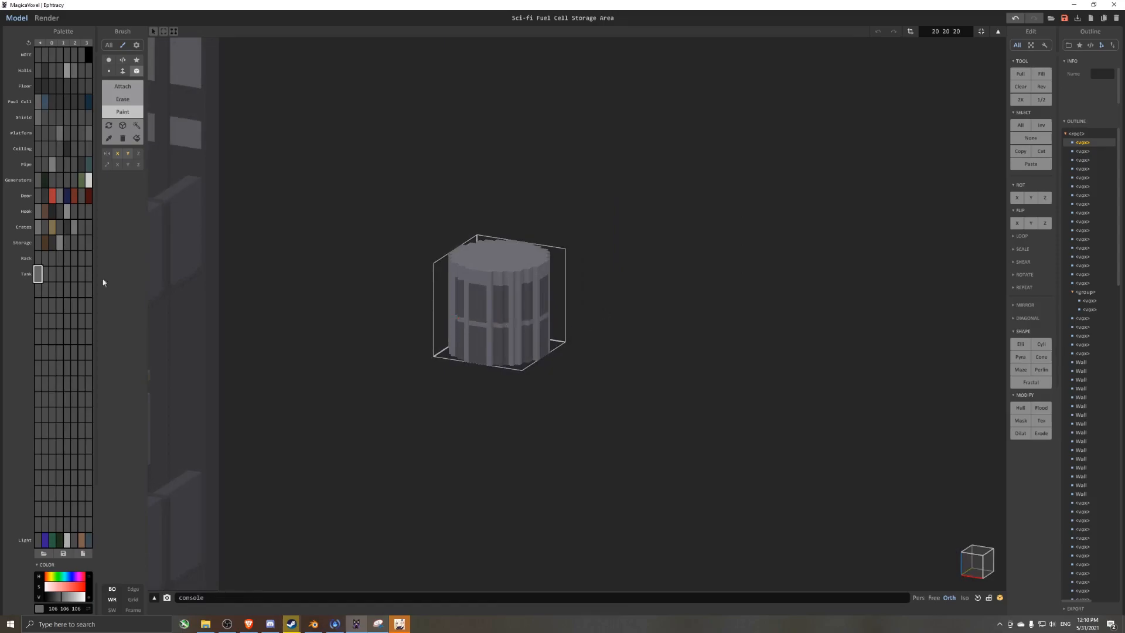
- Try filling the cylinder's darker side panels with the second Tank swatch, and undo the fill
left_click(53, 597)
left_click(137, 139)
left_click(502, 344)
scroll(503, 344, "up", 3)
key("ctrl+z")
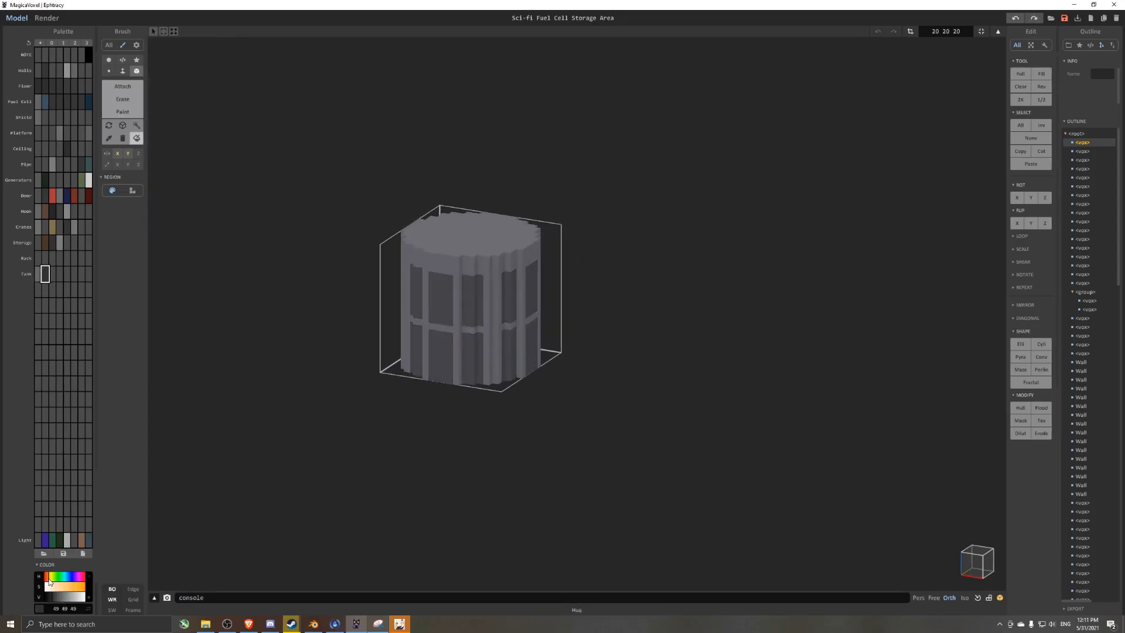
- Recolour the second Tank swatch brown, paint the cylinder's lower half with it, and darken the first Tank swatch to 54 54 54
left_click(56, 587)
left_click(64, 596)
left_click(122, 111)
scroll(496, 379, "up", 3)
right_click_drag(495, 379, 472, 376)
left_click(38, 273)
left_click_drag(61, 597, 52, 596)
left_click(337, 278, "alt")
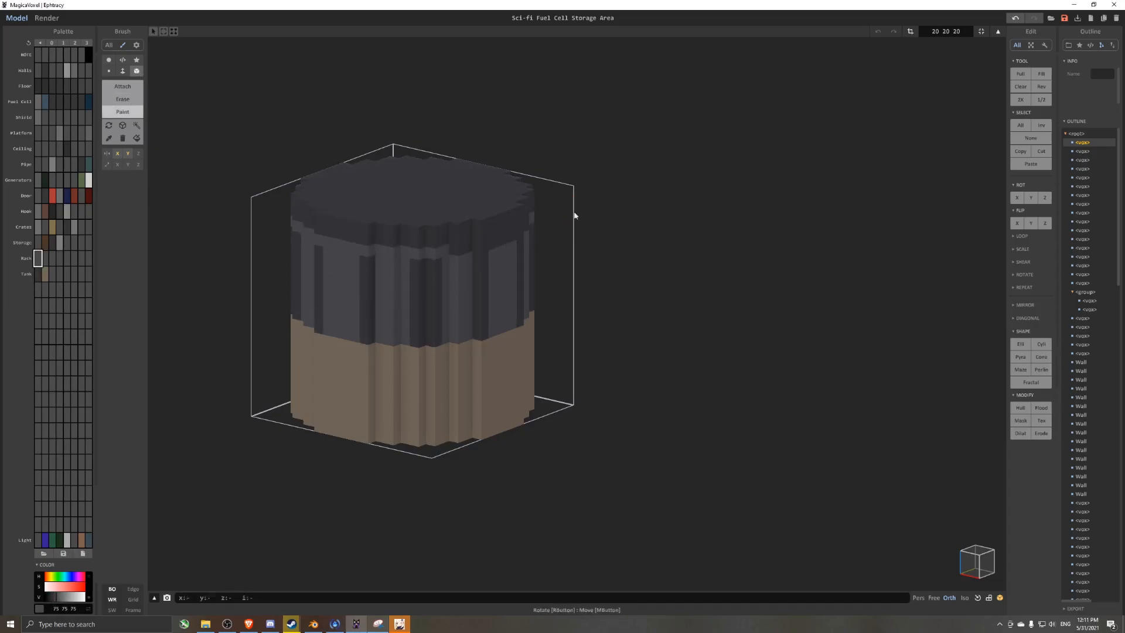
- Erase stacked vent slots into the tank's side and parallel slots across its top
right_click_drag(405, 263, 454, 287)
mouse_move(235, 322)
middle_mouse_down()
mouse_move(477, 267)
mouse_move(416, 368)
middle_mouse_up()
scroll(416, 368, "up", 1)
left_click(122, 99)
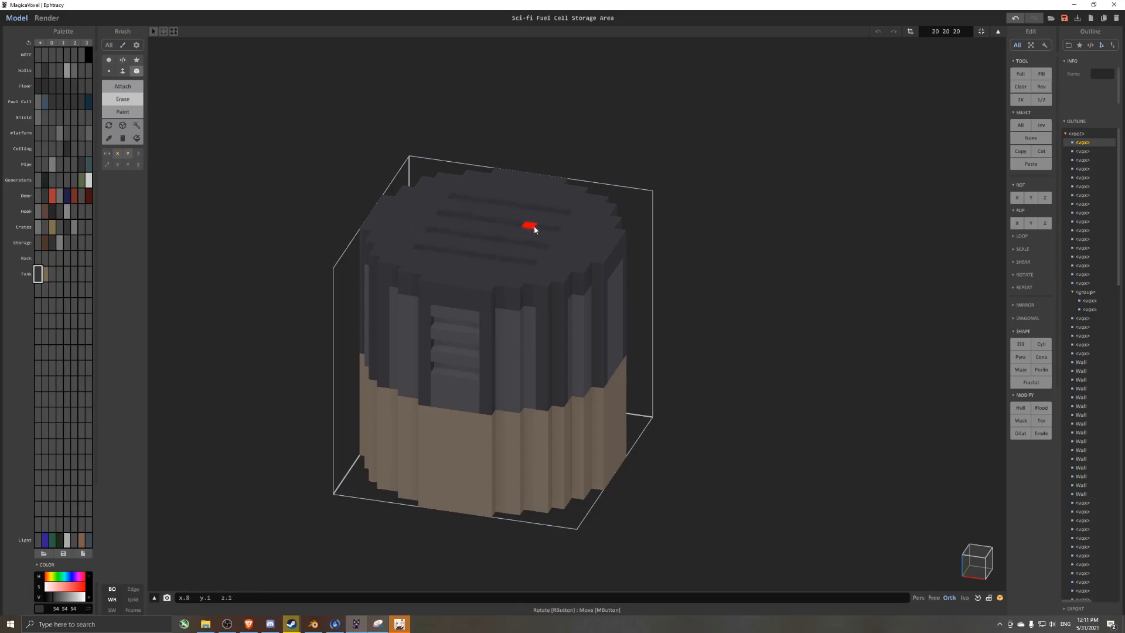
- Move the finished tank down into the upper platform's corner, inside the railing
key("Tab")
left_click_drag(532, 209, 530, 319)
right_click_drag(531, 319, 635, 359)
scroll(714, 404, "up", 3)
scroll(635, 360, "up", 2)
key("Tab")
scroll(368, 311, "up", 2)
middle_click_drag(368, 312, 281, 172)
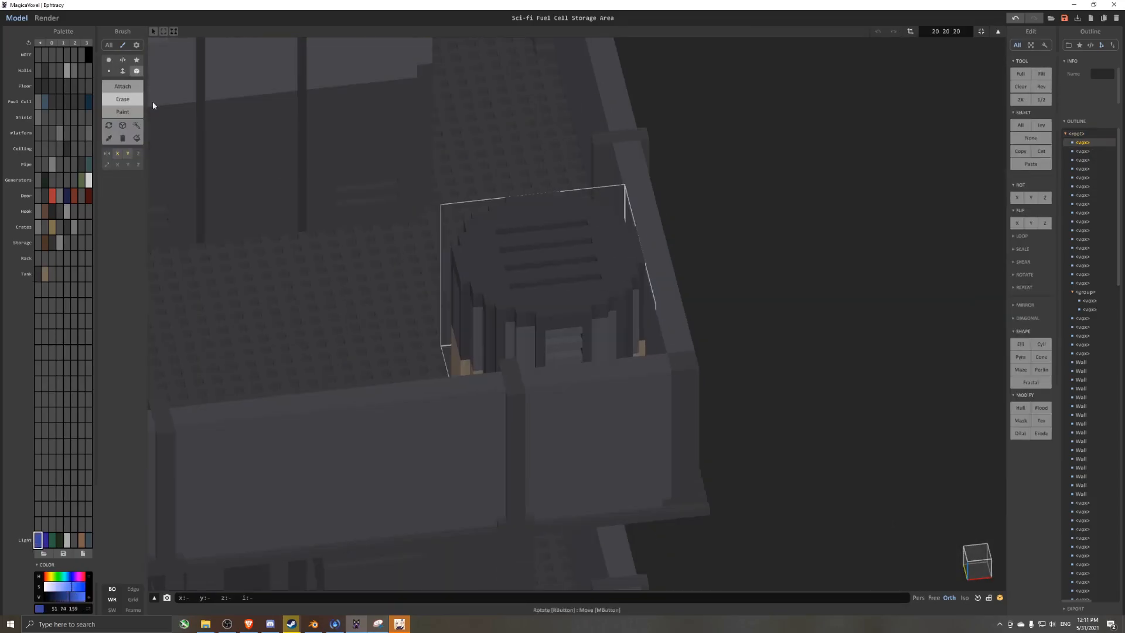
- Place tanks side by side on the upper platform next to the yellow crate
key("Tab")
left_click_drag(655, 232, 427, 297, "alt")
left_click_drag(529, 327, 399, 329)
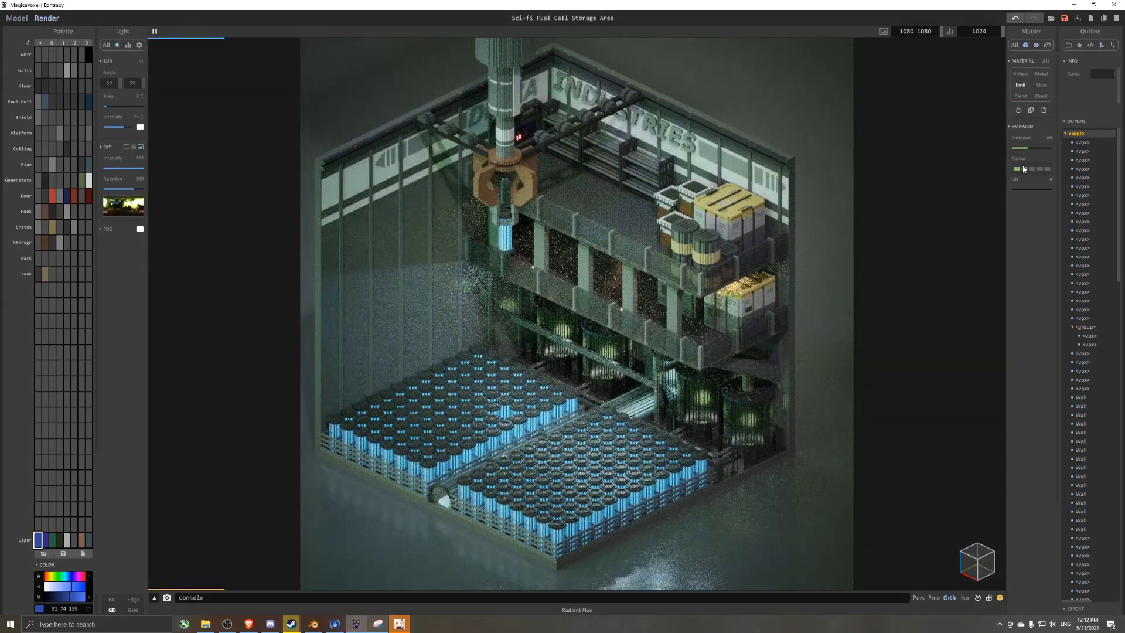
- Set the emission power of the blue Light material to the second level
left_click(1025, 169)
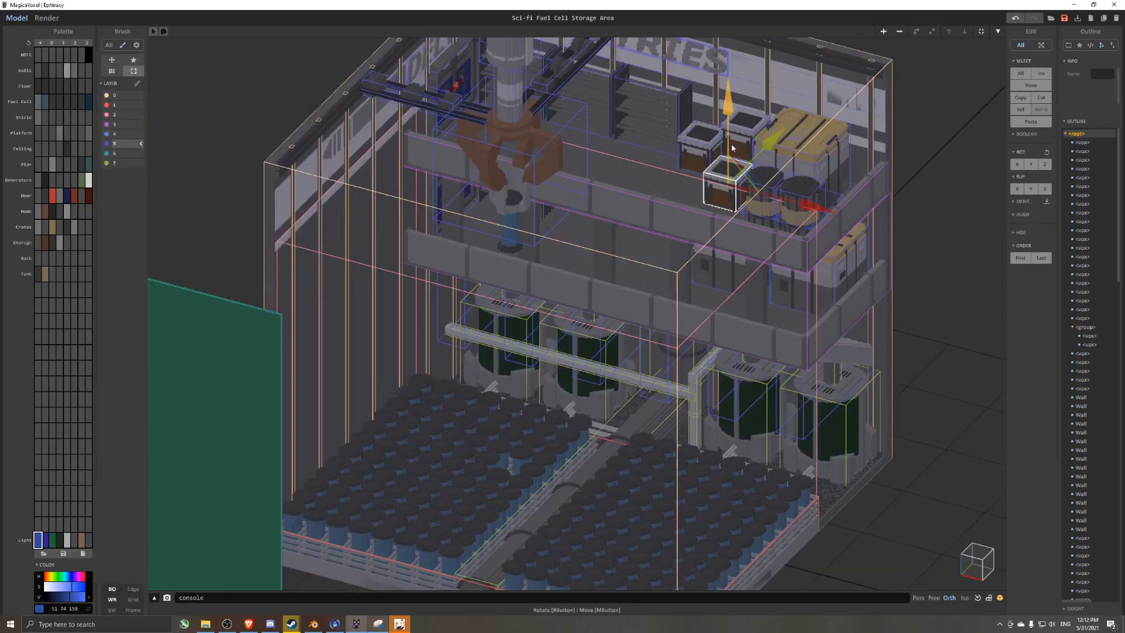
- Copy an open storage box from the upper platform down to the lower platform and shift it toward the outer corner
left_click_drag(732, 147, 725, 244)
right_click_drag(761, 244, 774, 249)
left_click_drag(804, 310, 888, 329)
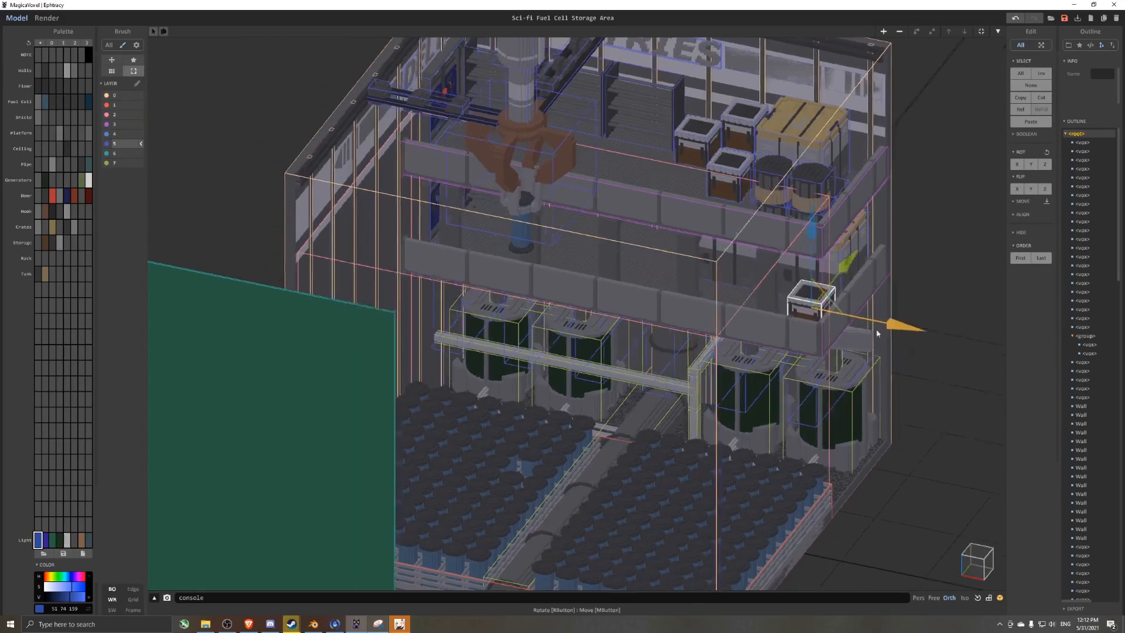
right_click_drag(844, 293, 902, 294)
- Copy the lower platform's storage box upward to stack a second one on top of it
left_click_drag(823, 235, 823, 202, "ctrl")
right_click_drag(823, 202, 762, 206)
scroll(733, 223, "up", 5)
left_click_drag(657, 211, 656, 206)
- Extend the selection on the stacked storage boxes and copy it sideways along the lower platform
left_click(645, 329, "shift")
left_click_drag(709, 307, 550, 271, "ctrl")
scroll(551, 271, "down", 4)
left_click(519, 282)
scroll(594, 278, "down", 4)
right_click_drag(593, 278, 554, 276)
middle_click_drag(553, 277, 628, 259)
scroll(628, 259, "up", 2)
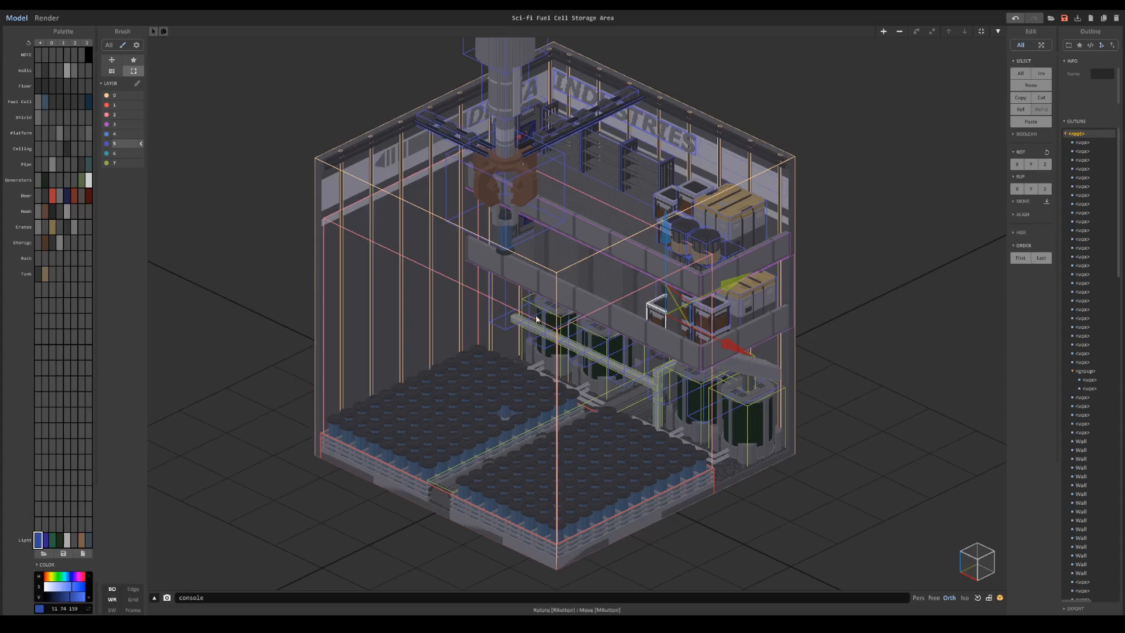
- Add a new empty object, size it 68 × 23 × 40 and position it over the upper platform
left_click(884, 31)
left_click_drag(555, 347, 555, 234)
right_click_drag(528, 264, 633, 305)
left_click_drag(630, 229, 665, 226)
right_click_drag(665, 225, 643, 238)
left_click_drag(642, 238, 654, 234)
right_click_drag(653, 234, 562, 217)
key("Tab")
left_click_drag(609, 162, 645, 135)
left_click_drag(504, 142, 533, 158)
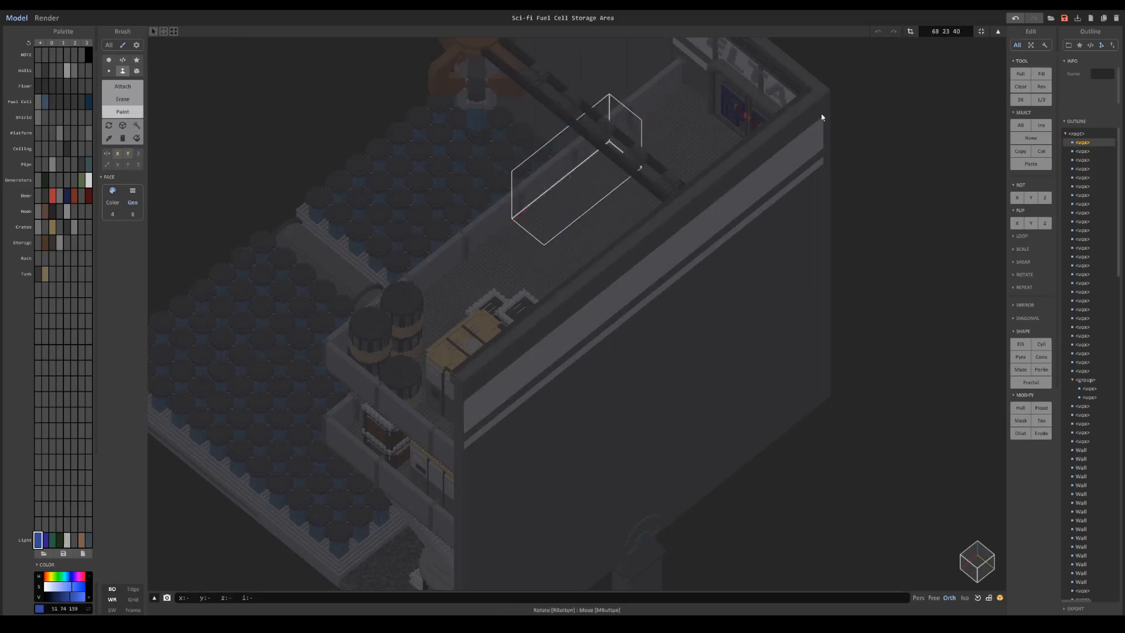
key("Tab")
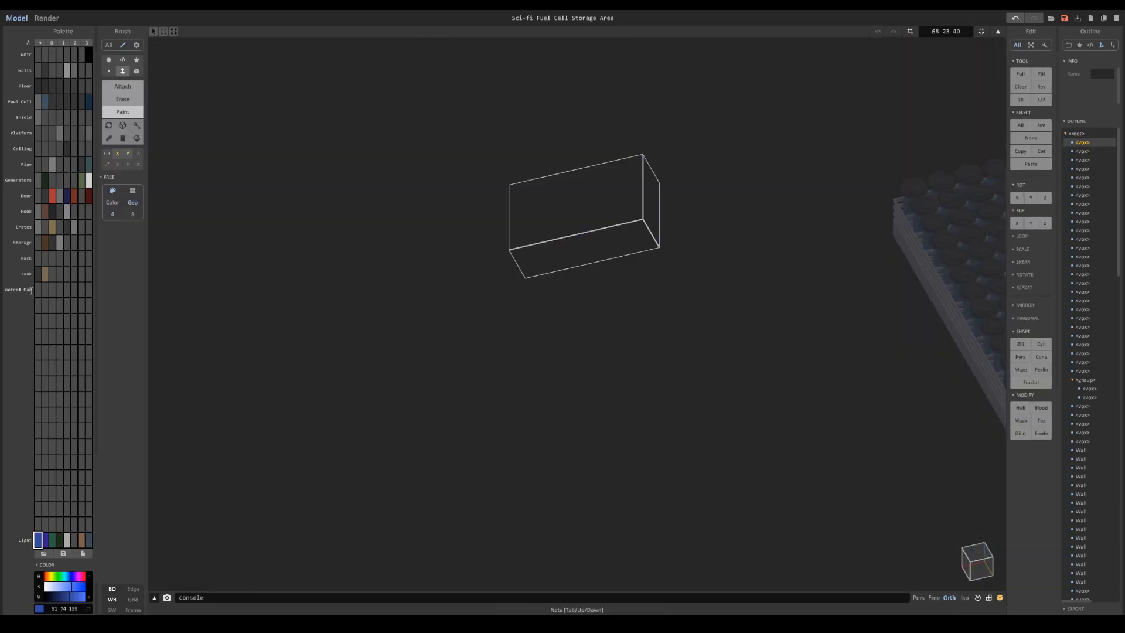
- Outline the console's sloped back with mirrored diagonal voxel lines and connecting edges in the first Control swatch, 75 75 75
scroll(445, 269, "up", 2)
left_click(38, 289)
left_click(123, 86)
scroll(681, 234, "up", 5)
right_click_drag(606, 181, 738, 264)
left_click(108, 60)
left_click(109, 71)
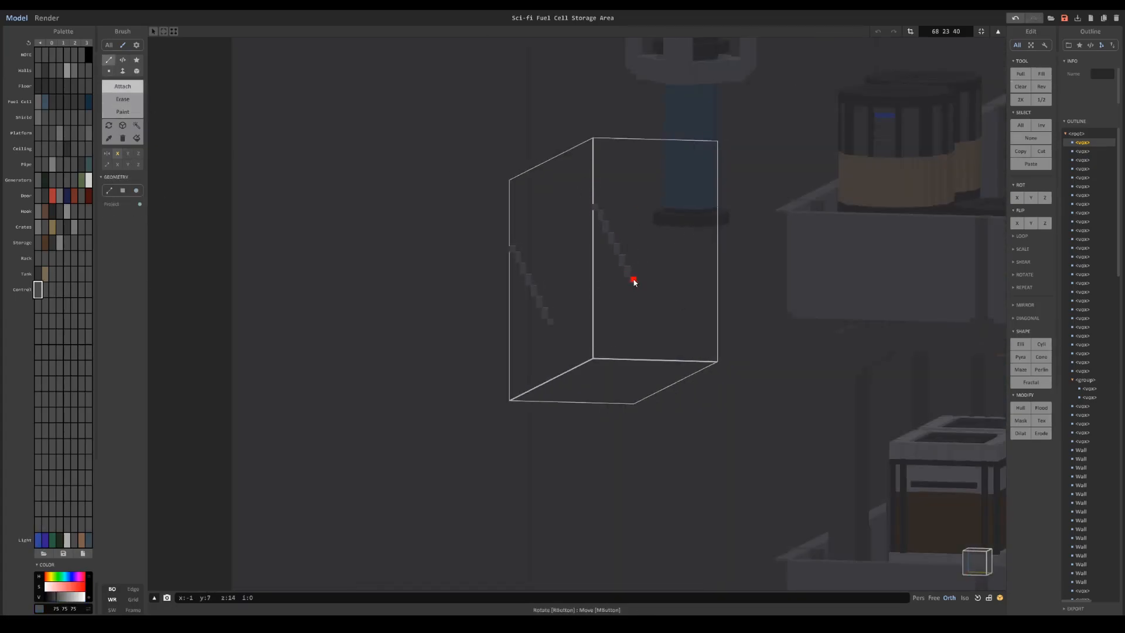
right_click_drag(569, 340, 638, 278)
key("f")
right_click_drag(603, 197, 530, 268)
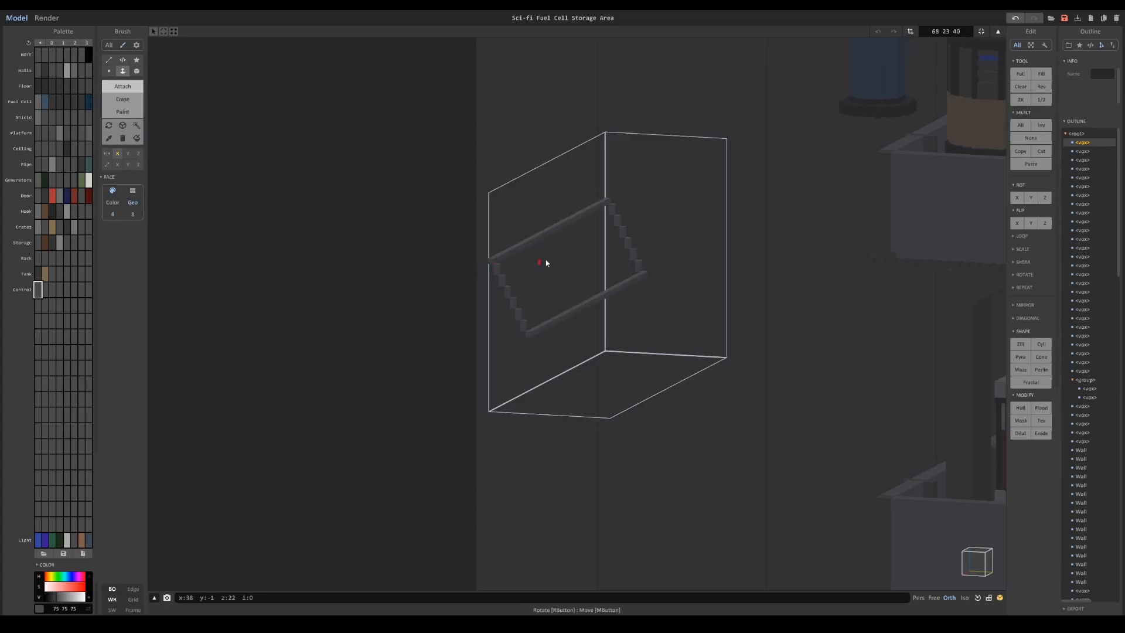
- Fill in the sloped back and attach solid blocks to form the console's body and flat desk
right_click_drag(592, 229, 613, 214)
left_click(137, 71)
right_click_drag(521, 252, 530, 234)
left_click_drag(559, 226, 561, 372)
right_click_drag(592, 334, 581, 333)
left_click_drag(611, 301, 685, 300)
mouse_move(684, 299)
right_mouse_down()
mouse_move(693, 308)
mouse_move(608, 404)
mouse_move(545, 340)
right_mouse_up()
key("f")
left_click(645, 362)
- Erase shallow recesses into the console's front and end faces beneath the desk edge
left_click(122, 99)
left_click(134, 76)
scroll(576, 315, "up", 3)
left_click_drag(817, 390, 473, 354)
key("f")
left_click(480, 375)
left_click(137, 70)
mouse_move(404, 467)
left_mouse_down()
mouse_move(329, 447)
mouse_move(313, 346)
left_mouse_up()
right_click_drag(348, 413, 416, 401)
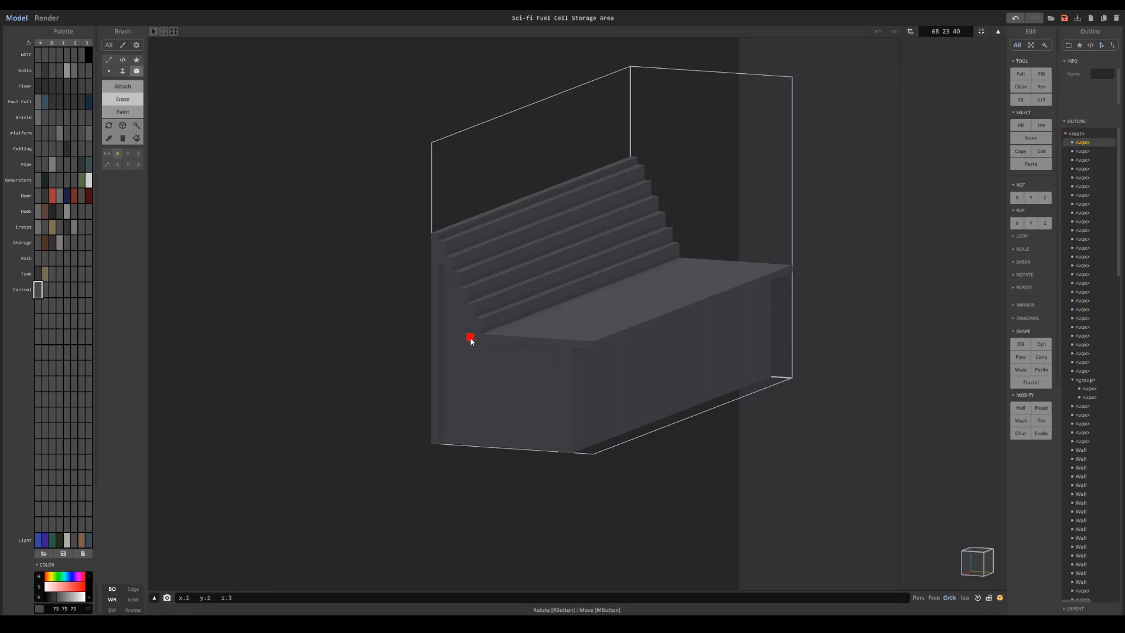
- Erase a rectangular recess into the lower part of the console's rear face
right_click_drag(471, 339, 588, 375)
right_click_drag(551, 304, 725, 350)
left_click_drag(500, 277, 674, 443)
right_click_drag(561, 340, 572, 336)
- Attach three horizontal vent bars across the rear recess in the second Control swatch, 49 49 49
left_click(123, 87)
left_click(45, 290)
left_click_drag(498, 303, 618, 353)
left_click_drag(497, 327, 612, 378)
key("ctrl+z")
right_click_drag(615, 376, 650, 357)
left_click_drag(479, 301, 624, 312)
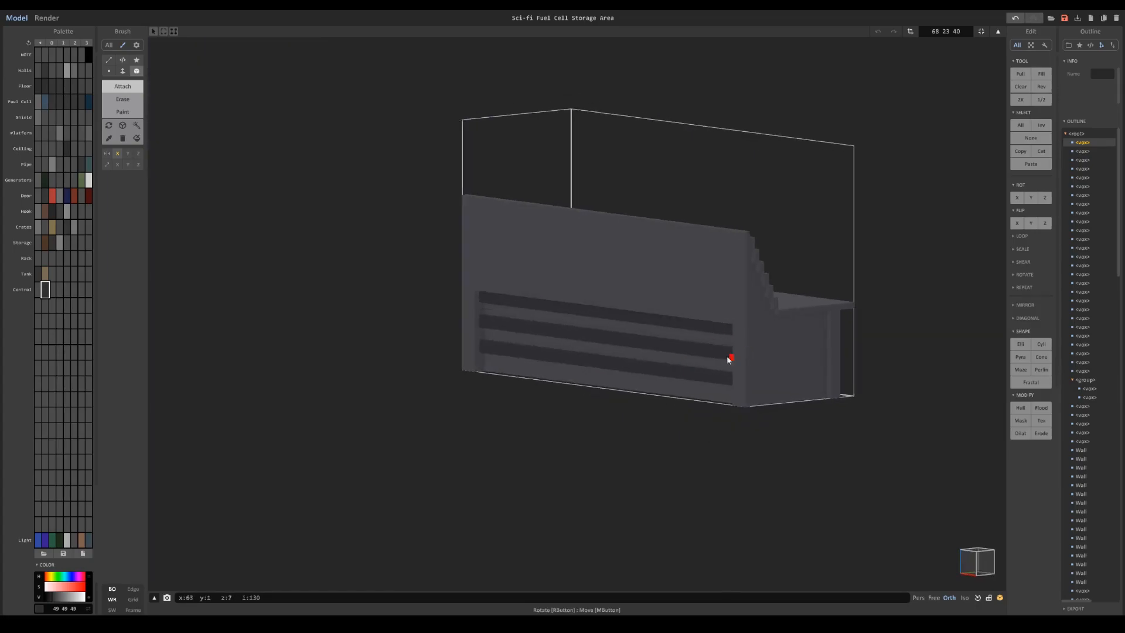
right_click_drag(741, 360, 728, 361)
left_click_drag(494, 367, 705, 410)
key("ctrl+z")
mouse_move(631, 412)
right_mouse_down()
mouse_move(596, 425)
mouse_move(727, 405)
right_mouse_up()
- Erase a wide rectangular strip from the console and attach a smaller block across part of it
scroll(596, 425, "down", 3)
left_click(122, 99)
left_click_drag(459, 216, 759, 274)
left_click(122, 86)
mouse_move(470, 219)
left_mouse_down()
mouse_move(470, 232)
mouse_move(626, 251)
left_mouse_up()
- Attach mirrored outer monitor blocks to the sloped back in the third Control swatch and erase a screen inset in each
right_click_drag(654, 287, 499, 305)
left_click(53, 291)
mouse_move(316, 227)
left_mouse_down()
mouse_move(338, 268)
mouse_move(399, 270)
left_mouse_up()
right_click_drag(400, 269, 339, 284)
left_click(61, 598)
left_click(122, 99)
left_click_drag(354, 192, 406, 240)
- Set the last Control swatch to green and paint the outer monitors' screen faces with it
left_click(60, 290)
left_click(88, 290)
left_click(56, 577)
left_click(63, 587)
left_click(68, 596)
left_click(123, 112)
left_click(123, 71)
left_click(387, 218)
- Add a mirrored pair of taller inner monitors with inset screens and paint their screen faces green
mouse_move(395, 243)
right_mouse_down()
mouse_move(527, 271)
mouse_move(516, 280)
right_mouse_up()
scroll(528, 272, "down", 3)
left_click(53, 290)
left_click(137, 71)
left_click(122, 86)
mouse_move(455, 256)
left_mouse_down()
mouse_move(527, 306)
mouse_move(520, 299)
left_mouse_up()
left_click(123, 99)
left_click(89, 289)
left_click(123, 112)
left_click(122, 71)
left_click(500, 276)
- Darken the third Control swatch to 60 60 60, and select and deselect two adjoining areas of the monitors
right_click_drag(500, 276, 564, 287)
scroll(564, 287, "down", 1)
left_click(52, 289)
left_click_drag(62, 597, 55, 597)
right_click_drag(296, 467, 202, 431)
left_click(136, 126)
left_click(497, 226)
left_click(497, 235, "shift")
mouse_move(498, 229)
right_mouse_down()
mouse_move(574, 236)
mouse_move(603, 253)
mouse_move(437, 247)
right_mouse_up()
scroll(438, 247, "up", 2)
key("ctrl+d")
- Attach raised keyboard panels in 60 60 60 on the desk, one at the centre and a mirrored pair toward the ends
left_click(136, 71)
left_click(122, 86)
left_click_drag(289, 251, 336, 259)
key("ctrl+z")
key("r")
key("a")
right_click_drag(194, 166, 299, 331)
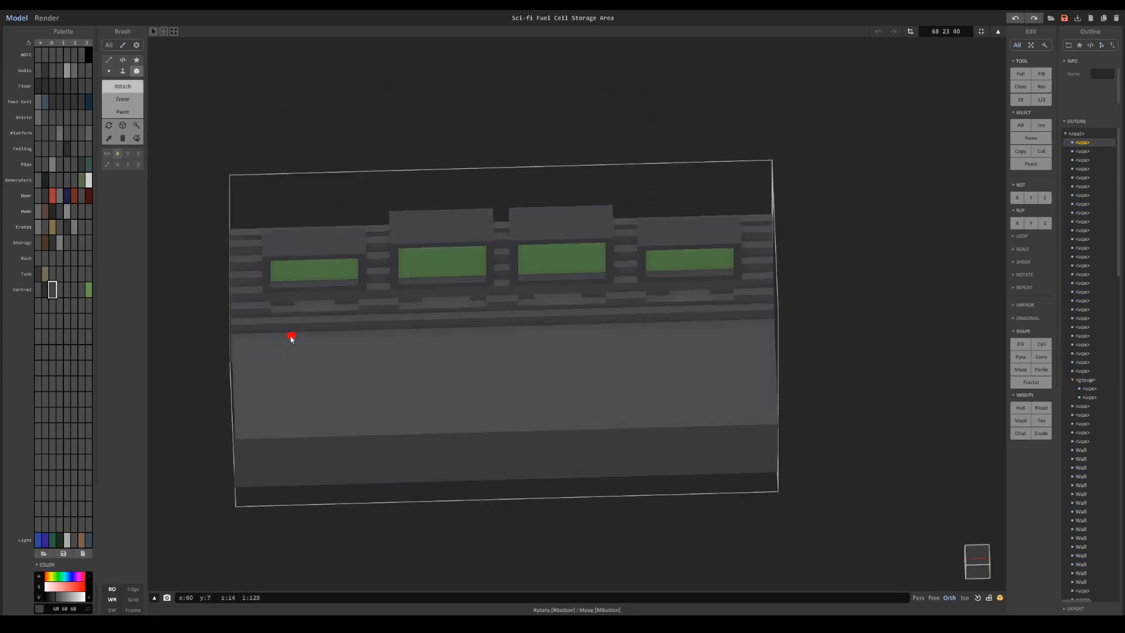
left_click_drag(362, 375, 356, 369)
left_click_drag(485, 336, 557, 363)
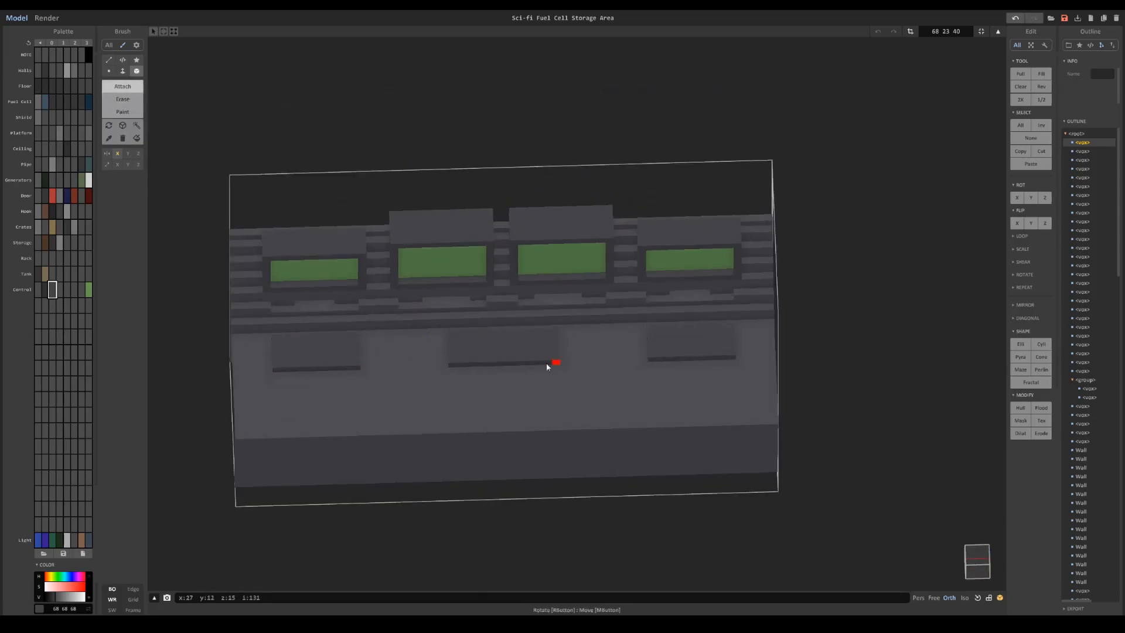
- Erase a mirrored pair of wide outer recesses and a mirrored pair of smaller inner recesses into the desk below the keyboards
left_click(123, 99)
middle_click_drag(275, 388, 319, 352)
left_click_drag(307, 353, 420, 389)
left_click_drag(497, 350, 531, 386)
- Set the four Control swatches between the dark greys and the screen green to brown 104 69 53, blue, yellow and dark green
left_click(60, 290)
left_click(46, 577)
left_click(54, 587)
scroll(182, 527, "up", 3)
left_click(66, 587)
left_click(67, 291)
left_click(67, 577)
left_click(66, 587)
left_click(73, 292)
left_click(51, 577)
left_click(67, 588)
left_click(81, 292)
left_click(57, 577)
left_click(66, 587)
- Fill the outer and inner desk recesses with a random mix of the brown, blue, yellow and dark green Control swatches
left_click_drag(60, 290, 82, 291)
left_click(136, 126)
left_click(272, 378)
left_click(122, 125)
left_click_drag(206, 373, 358, 416)
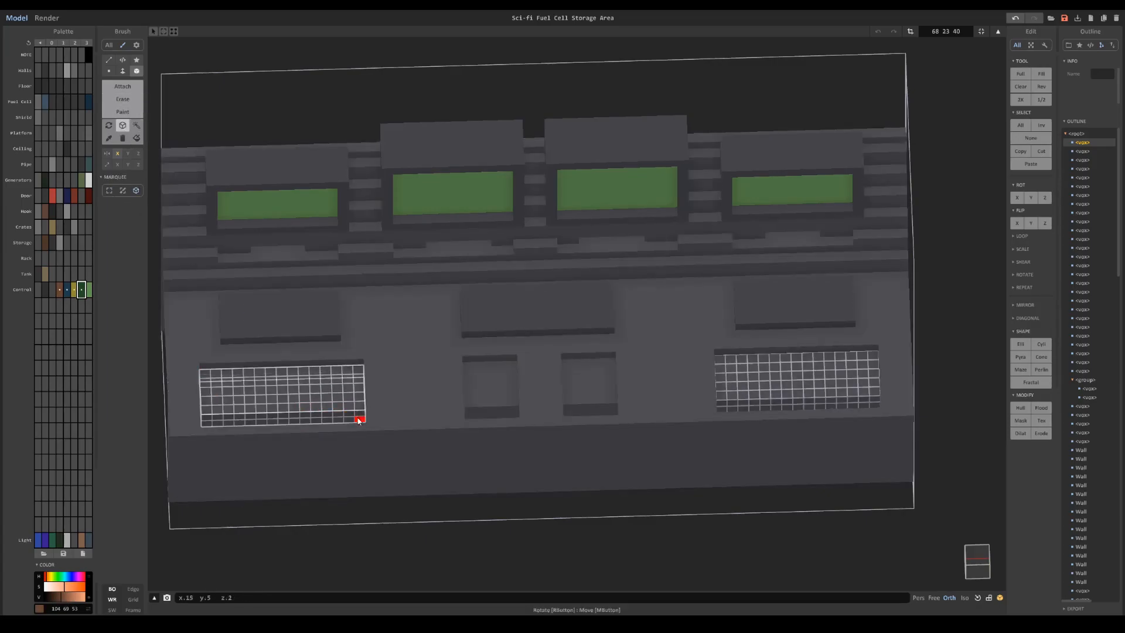
right_click_drag(355, 417, 249, 437)
left_click_drag(441, 374, 471, 428)
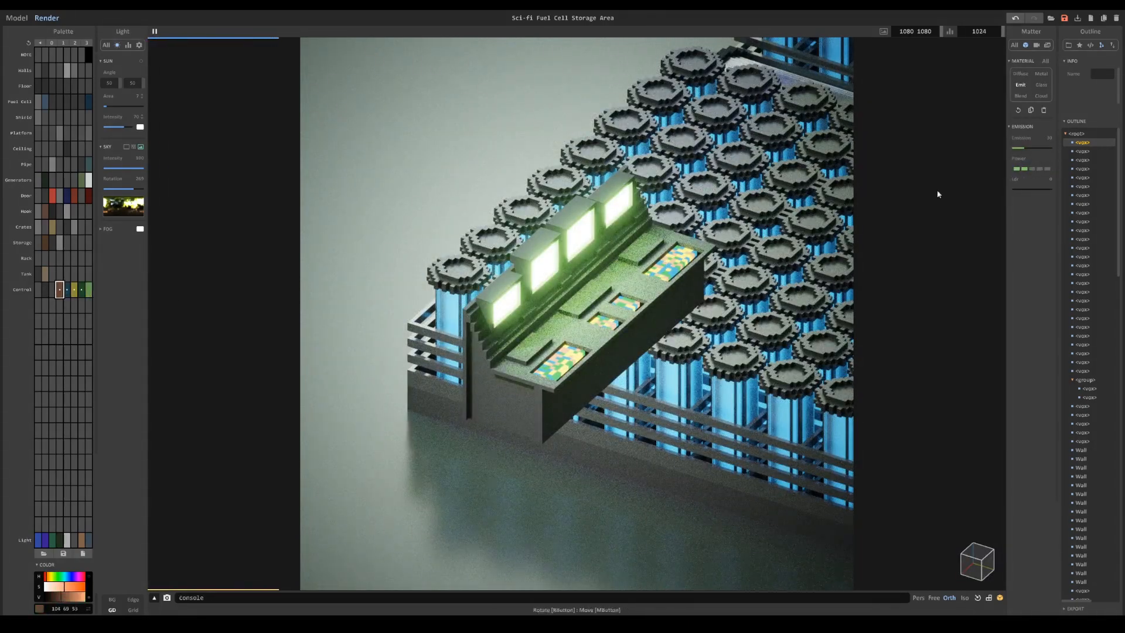
- Raise the emission of the coloured button swatches, and give the three grey Control swatches a metal material with increased Metallic
left_click(1047, 148)
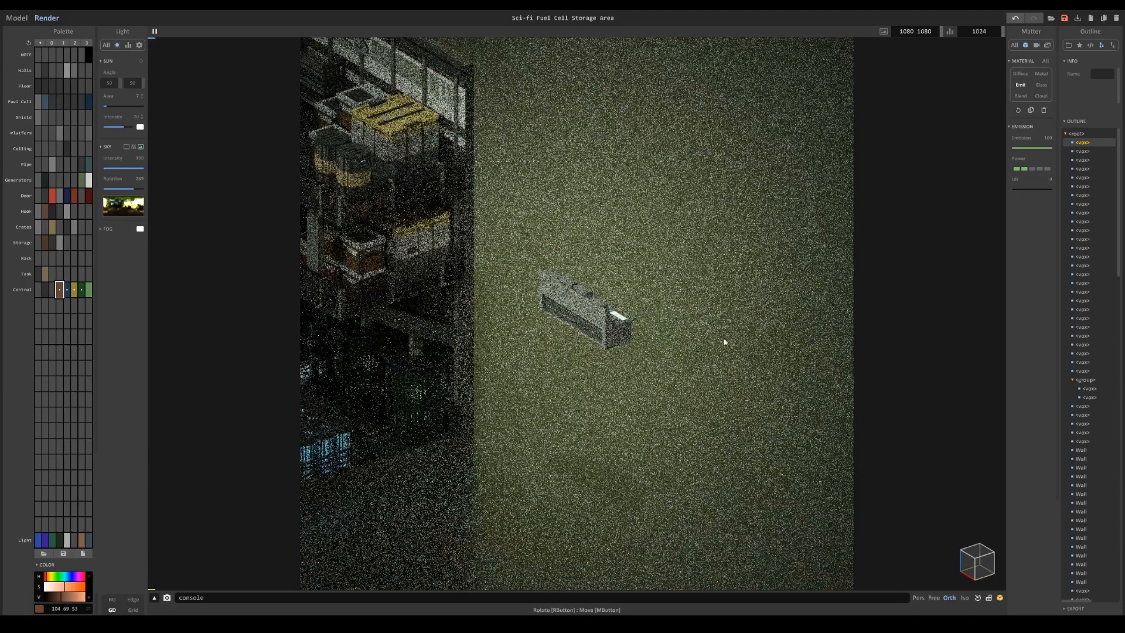
left_click(38, 290)
left_click(52, 290, "shift")
left_click(1042, 74)
left_click(1024, 189)
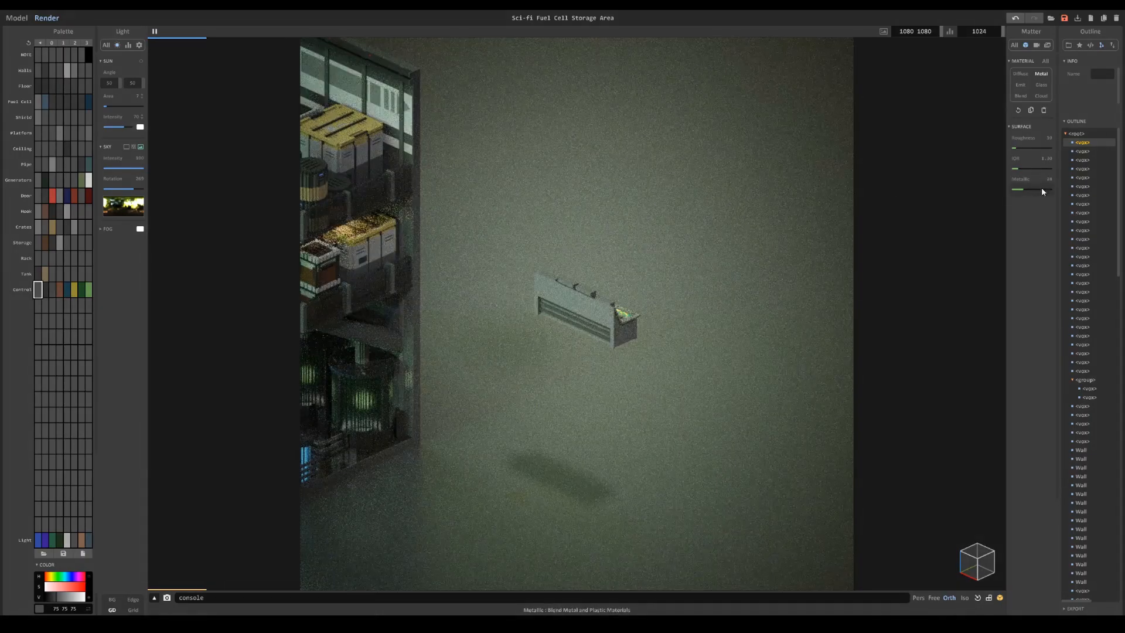
left_click(1042, 189)
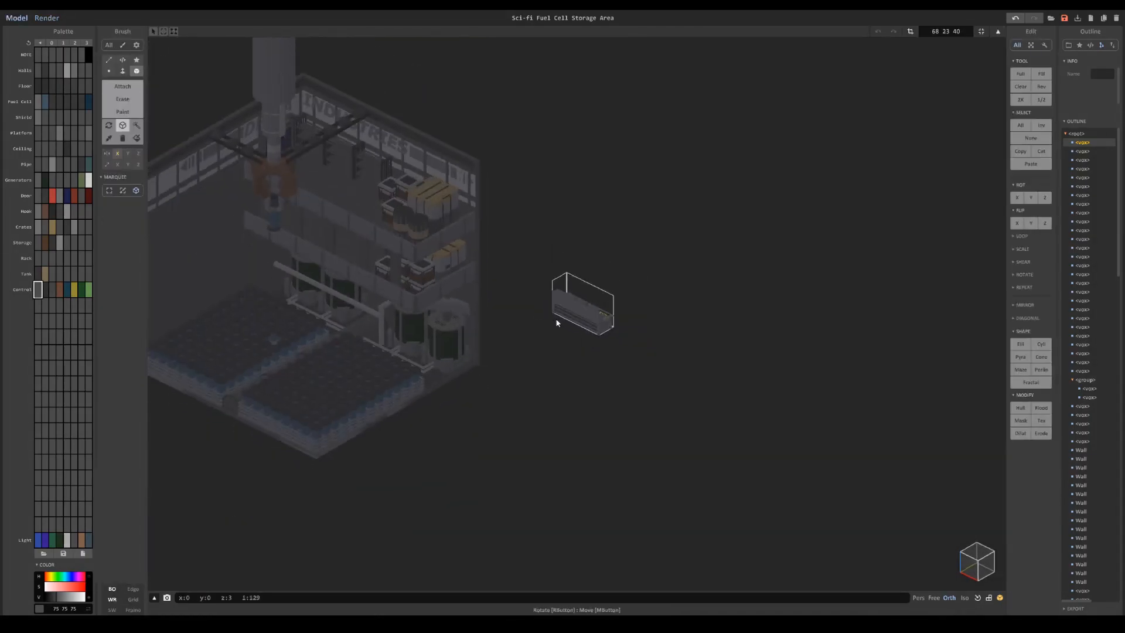
- Place the console on the upper platform, along the front railing beside the storage crates
key("Tab")
right_click_drag(557, 323, 510, 170)
middle_click_drag(509, 252, 493, 494)
scroll(492, 494, "up", 4)
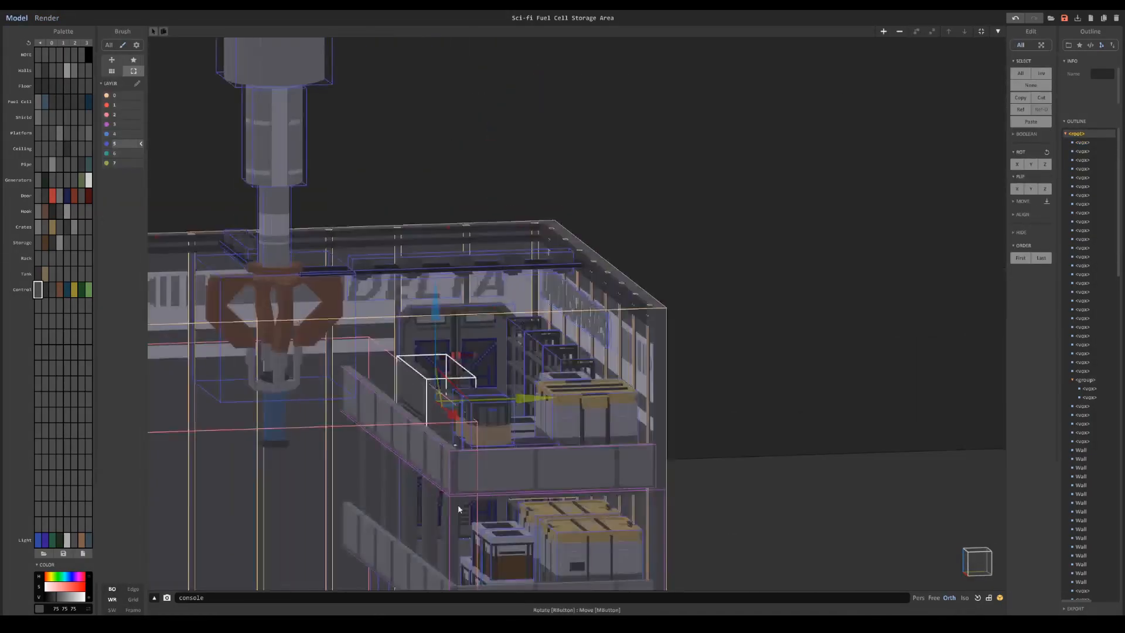
scroll(563, 352, "up", 5)
right_click_drag(592, 234, 635, 365)
left_click_drag(587, 256, 592, 286)
left_click_drag(674, 345, 641, 342)
right_click_drag(641, 342, 633, 235)
scroll(694, 336, "down", 3)
scroll(693, 336, "down", 4)
- Try a copy of the console on the level below and delete the copy
left_click_drag(604, 179, 608, 334, "ctrl")
right_click_drag(662, 346, 624, 238)
scroll(781, 323, "down", 2)
scroll(624, 237, "down", 3)
key("Delete")
- Render the whole scene to check the console's placement on the upper platform
left_click(47, 19)
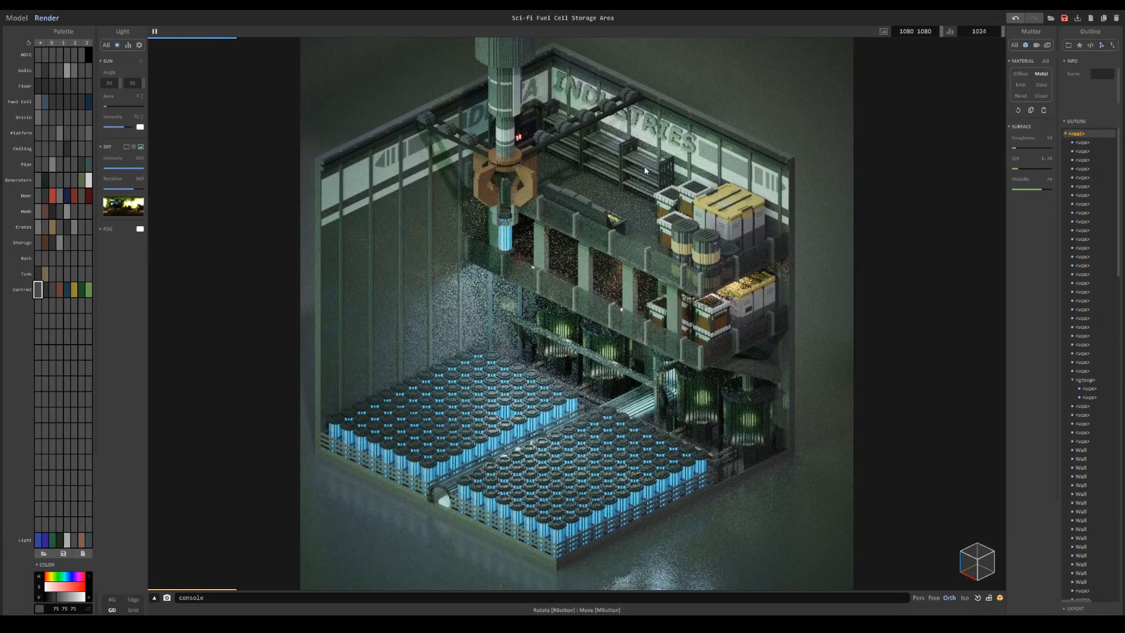